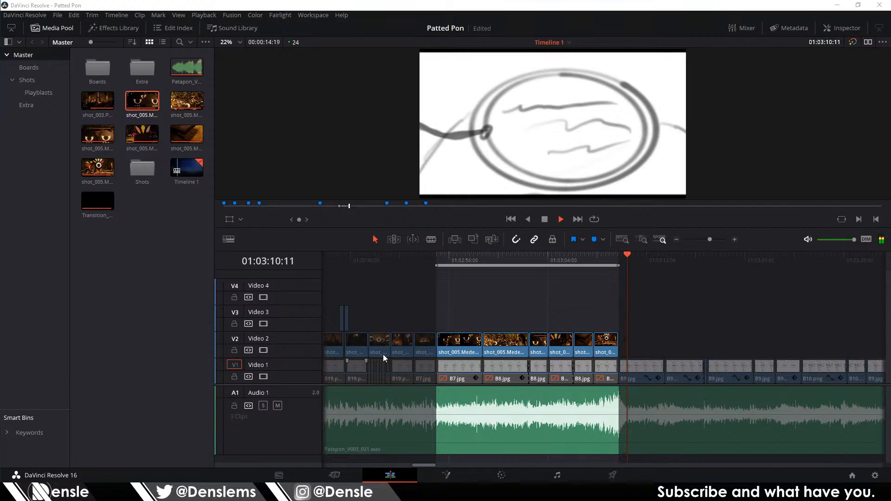
Step: Play back the rendered shot_005 sequence on Video 2, from 01:02:55:00 through the final throne shot
{"action": "left_click", "coordinate": [485, 313]}
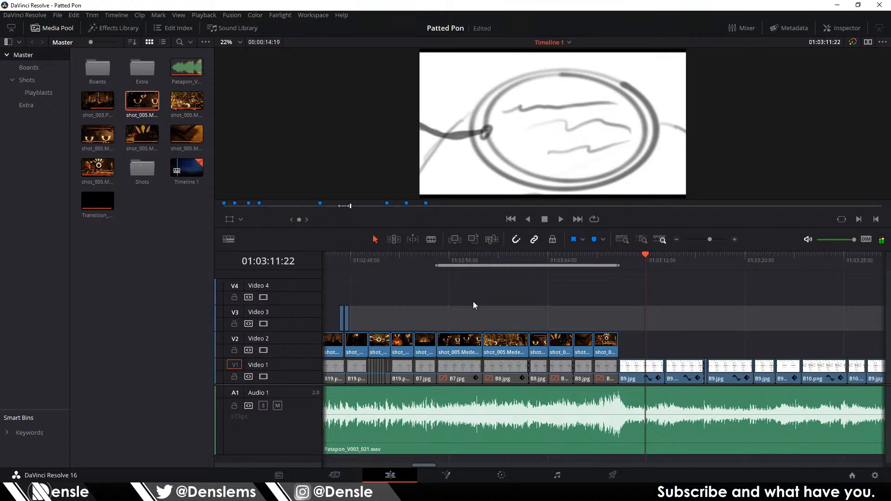
{"action": "left_click", "coordinate": [436, 263]}
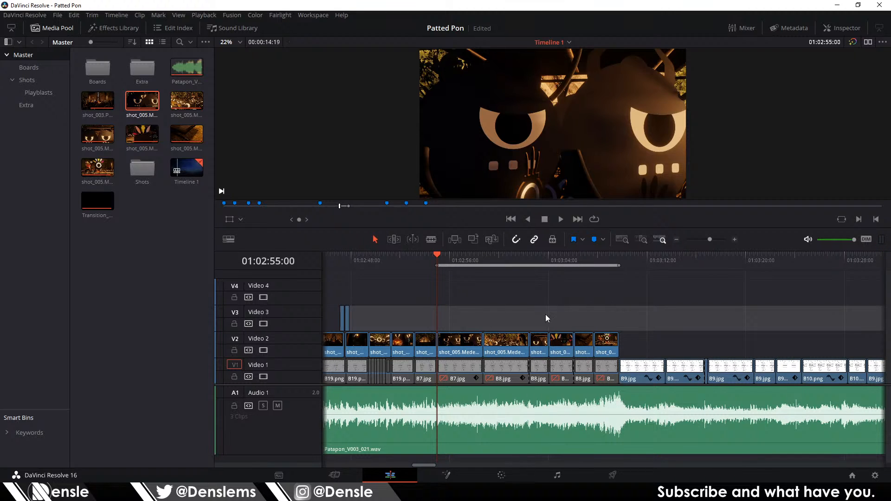
{"action": "key", "text": "space"}
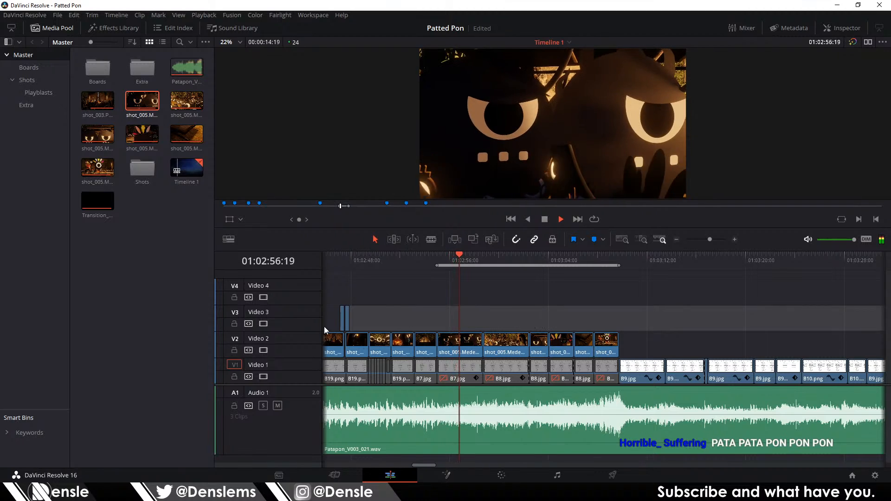
{"action": "key", "text": "space"}
{"action": "left_click", "coordinate": [449, 263]}
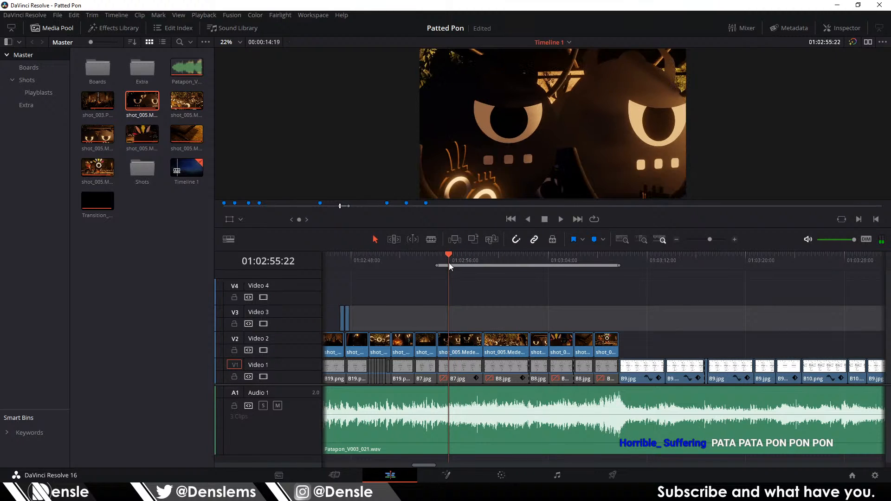
{"action": "key", "text": "space"}
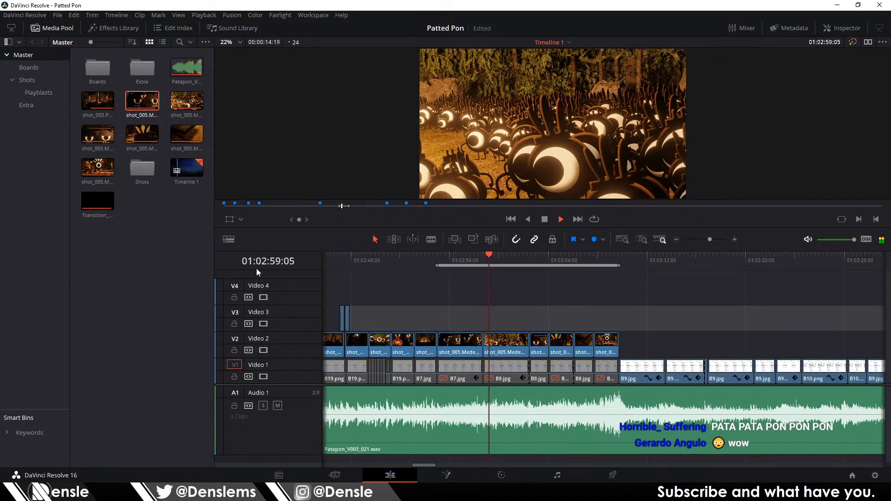
{"action": "left_click", "coordinate": [502, 343]}
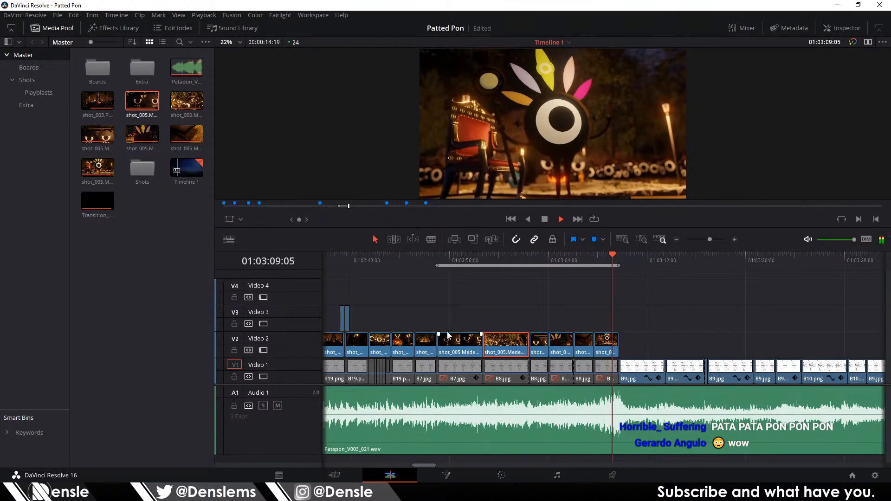
{"action": "left_click", "coordinate": [595, 257]}
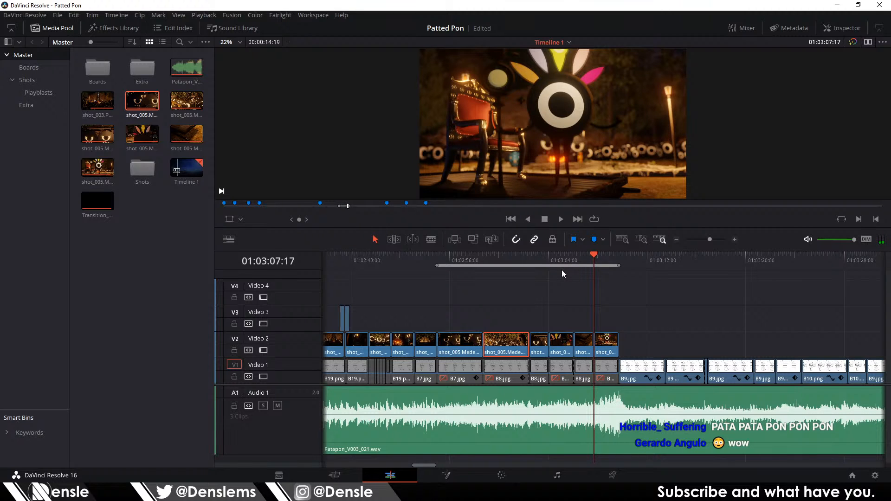
{"action": "key", "text": "space"}
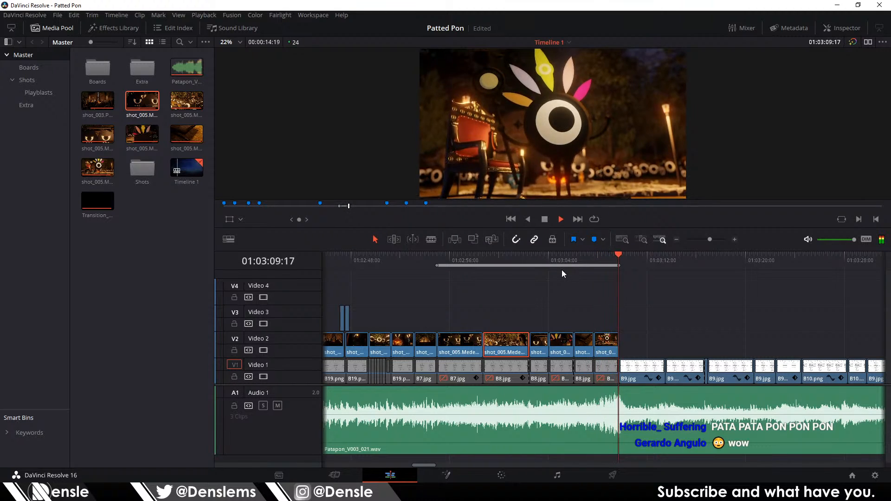
{"action": "key", "text": "space"}
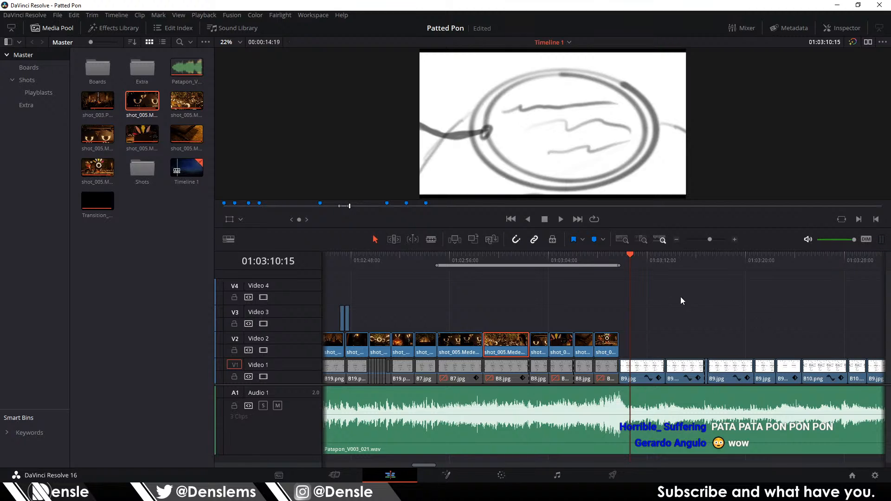
Step: Review the B9 storyboard panels on Video 1 that follow the last rendered shot, up to 01:03:16:23
{"action": "left_click", "coordinate": [622, 257]}
{"action": "key", "text": "space"}
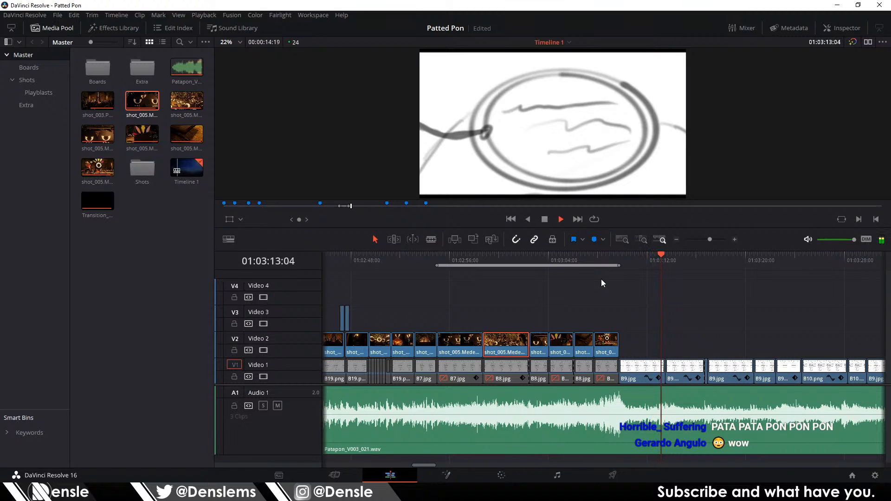
{"action": "key", "text": "space"}
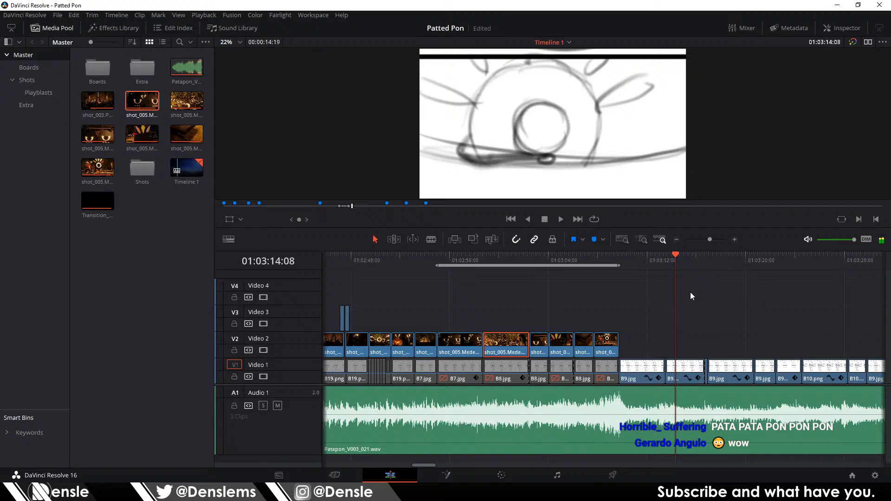
{"action": "left_click", "coordinate": [659, 260]}
{"action": "key", "text": "space"}
{"action": "key", "text": "space"}
{"action": "left_click", "coordinate": [603, 254]}
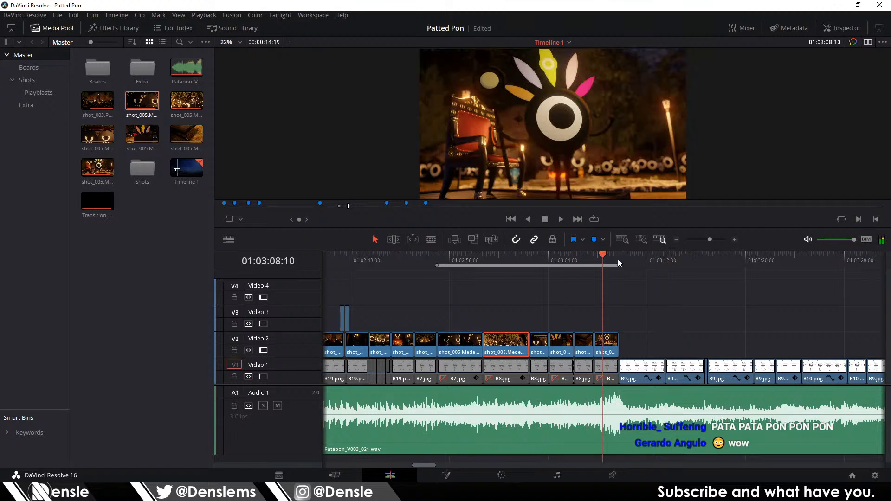
{"action": "left_click", "coordinate": [677, 264]}
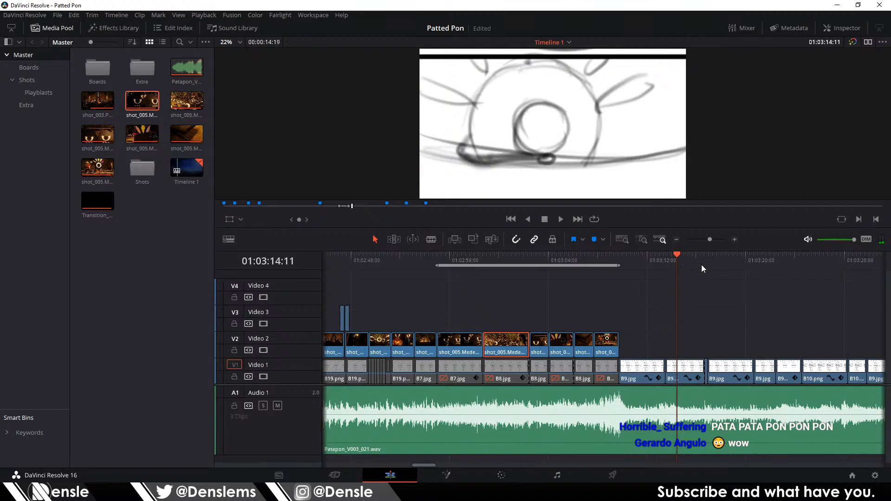
{"action": "key", "text": "space"}
{"action": "left_click", "coordinate": [700, 260]}
{"action": "key", "text": "space"}
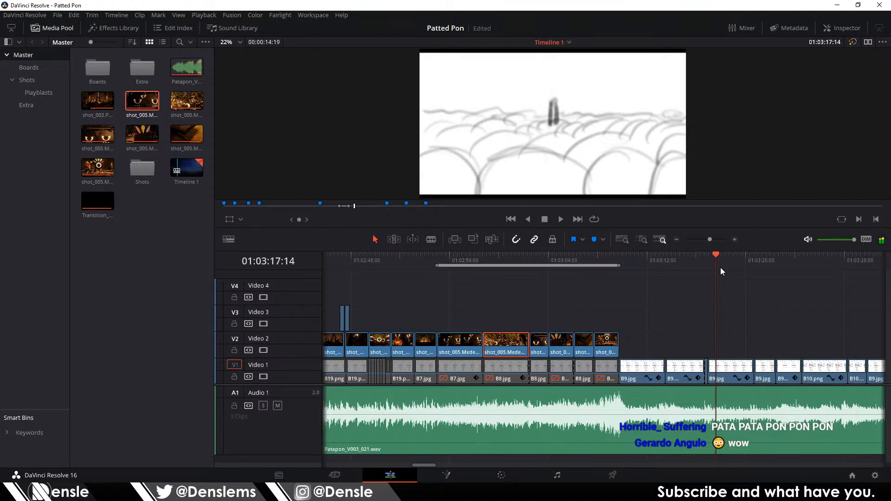
{"action": "left_click", "coordinate": [709, 262]}
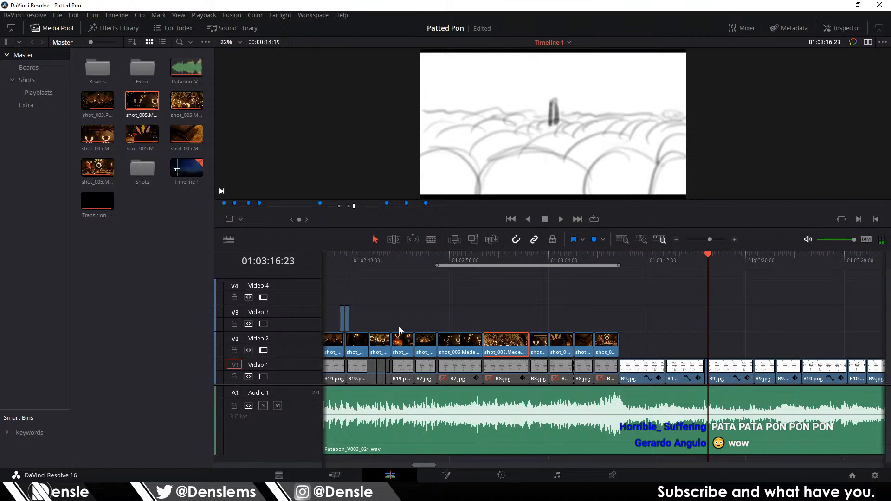
Step: Compare the earlier shot_004 drum clips with the storyboard panels between 01:03:16:23 and 01:03:22:11
{"action": "scroll", "coordinate": [399, 327], "scroll_direction": "left", "scroll_amount": 5}
{"action": "scroll", "coordinate": [601, 289], "scroll_direction": "left", "scroll_amount": 5}
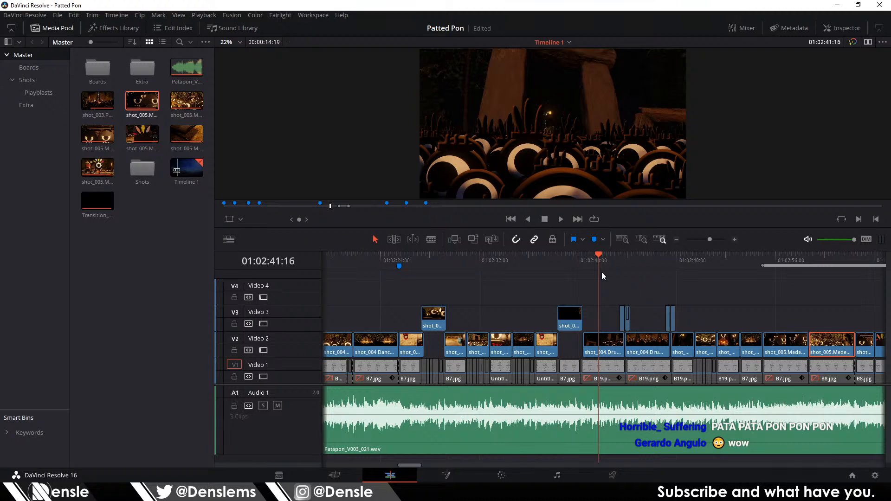
{"action": "key", "text": "space"}
{"action": "scroll", "coordinate": [687, 293], "scroll_direction": "right", "scroll_amount": 8}
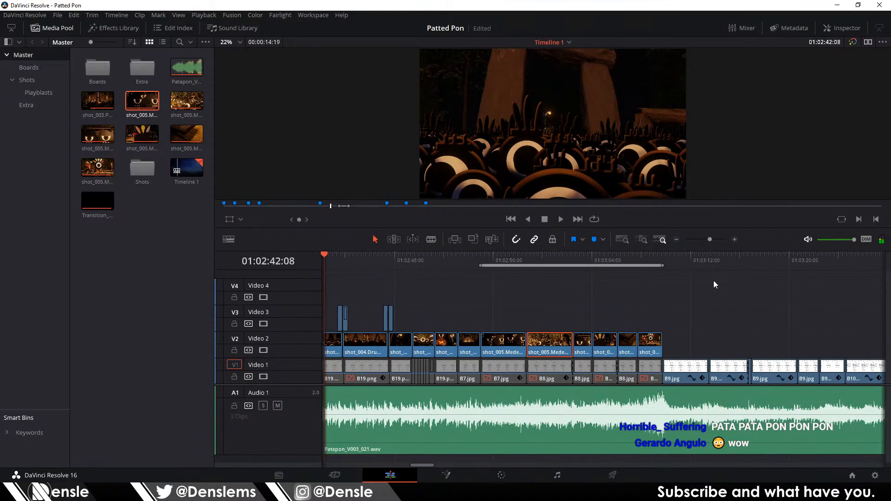
{"action": "left_click", "coordinate": [731, 264]}
{"action": "left_click", "coordinate": [752, 264]}
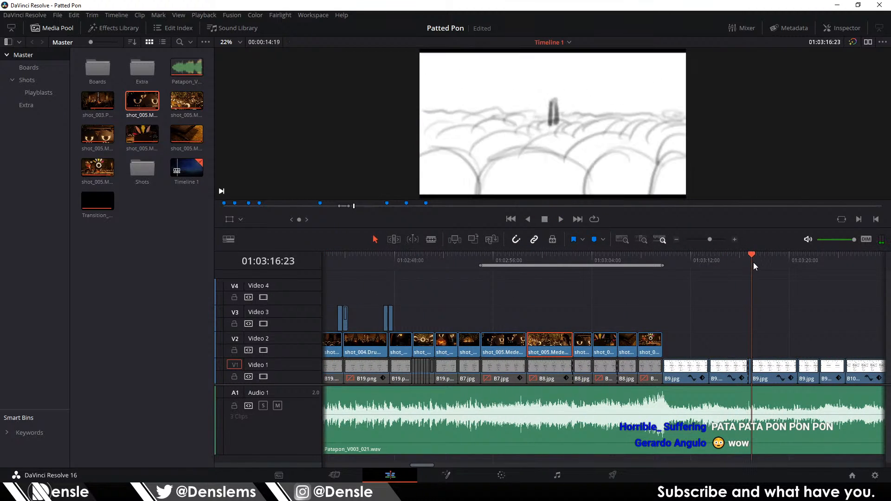
{"action": "left_click_drag", "start_coordinate": [764, 262], "coordinate": [799, 260]}
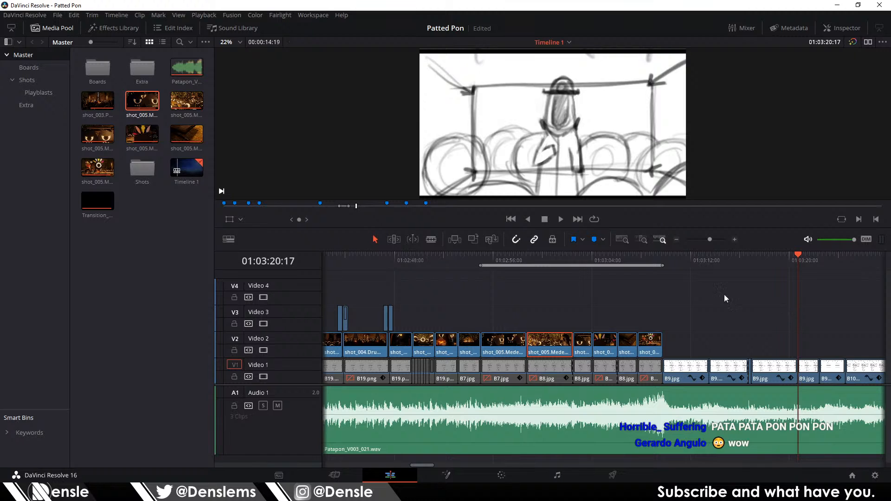
{"action": "scroll", "coordinate": [724, 294], "scroll_direction": "left", "scroll_amount": 6}
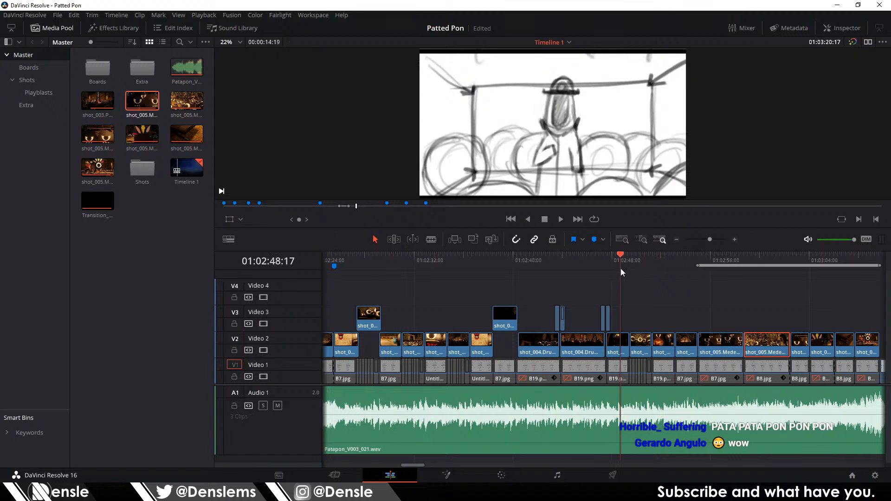
{"action": "scroll", "coordinate": [502, 313], "scroll_direction": "right", "scroll_amount": 10}
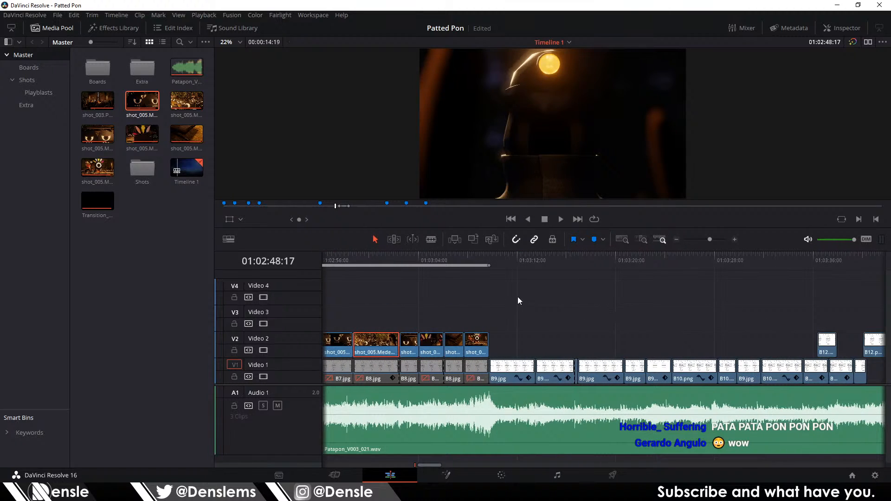
{"action": "left_click_drag", "start_coordinate": [592, 276], "coordinate": [649, 274]}
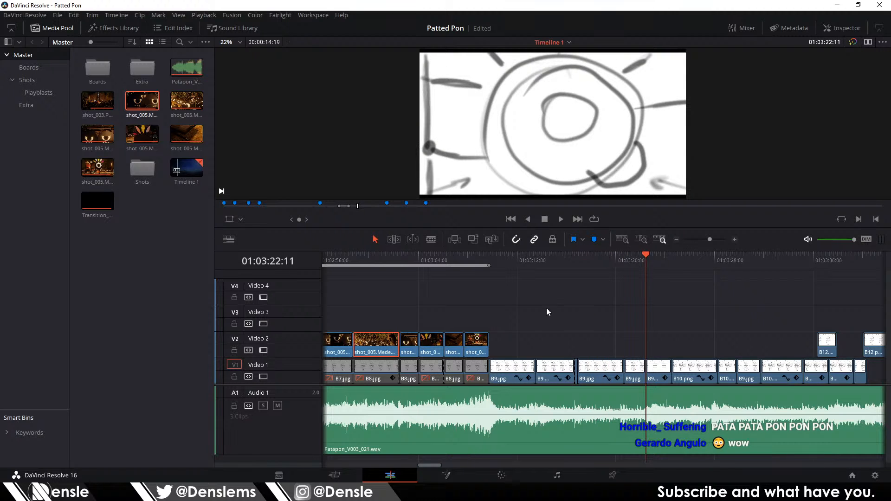
Step: Inspect the feathered character's eye at 01:03:07:17 up close, and view the full storyboard panel at 01:03:20:17
{"action": "left_click", "coordinate": [464, 262]}
{"action": "scroll", "coordinate": [534, 93], "scroll_direction": "up", "scroll_amount": 5}
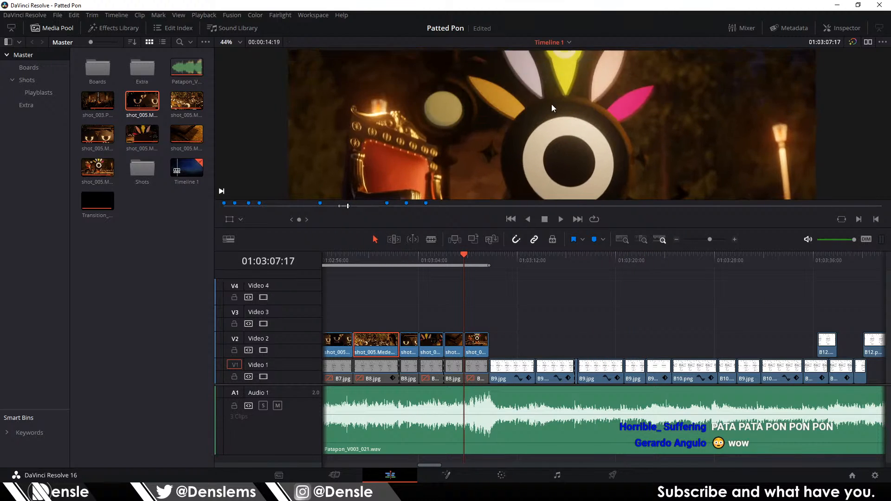
{"action": "left_click_drag", "start_coordinate": [502, 54], "coordinate": [502, 50]}
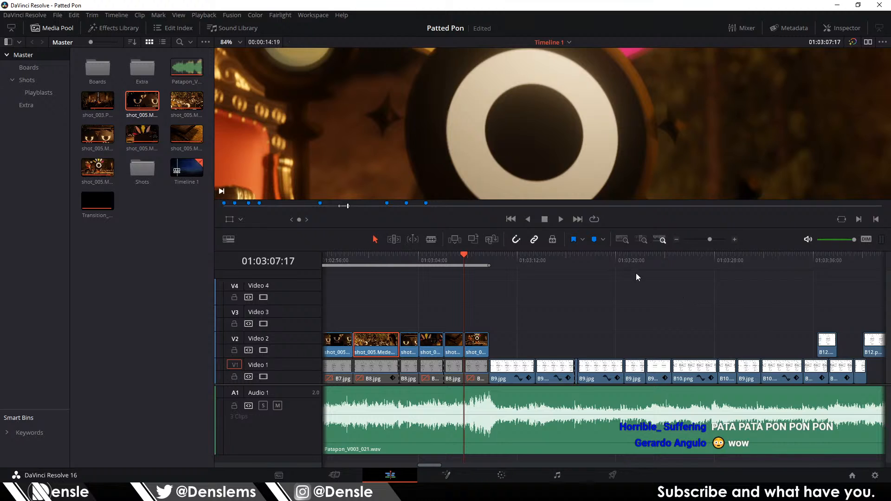
{"action": "left_click", "coordinate": [624, 261]}
{"action": "scroll", "coordinate": [608, 158], "scroll_direction": "down", "scroll_amount": 5}
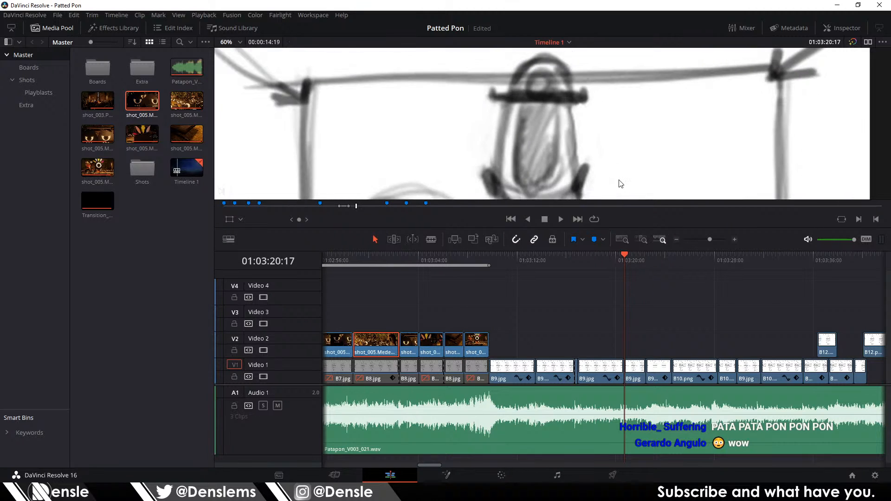
{"action": "scroll", "coordinate": [603, 145], "scroll_direction": "down", "scroll_amount": 1}
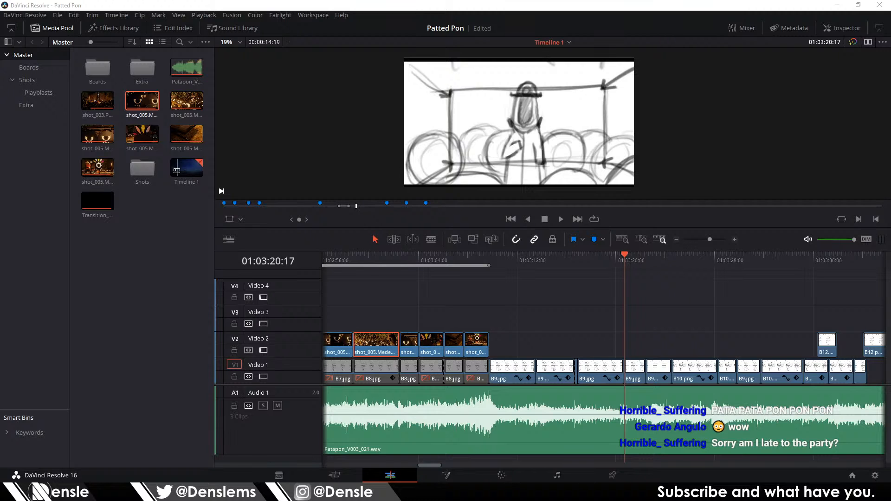
Step: Switch to Discord to check the livestreams channel and return to DaVinci Resolve
{"action": "key", "text": "alt+Tab"}
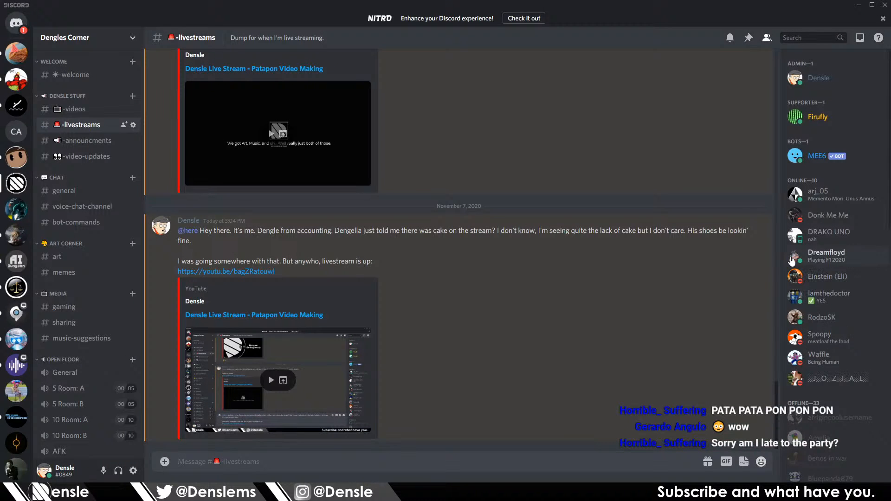
{"action": "key", "text": "alt+Tab"}
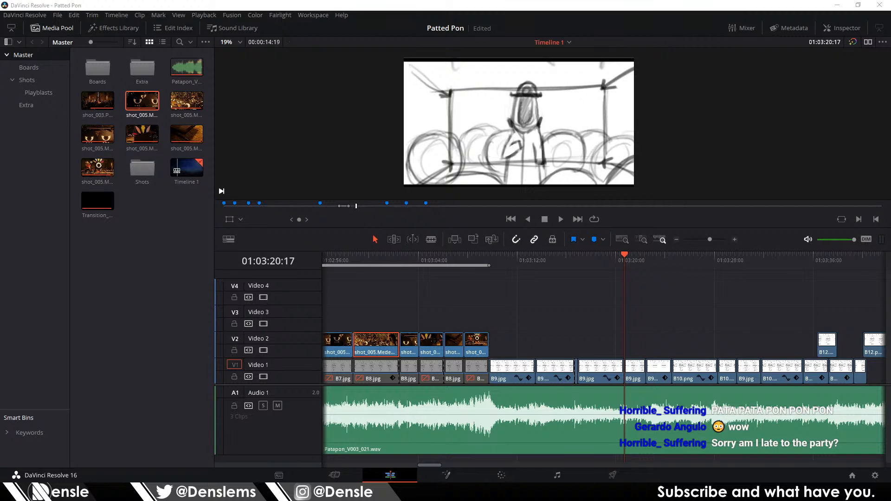
Step: Extend the timeline's in point back to the marker at 01:02:25:12 and play the start of the marked range
{"action": "scroll", "coordinate": [457, 308], "scroll_direction": "left", "scroll_amount": 10}
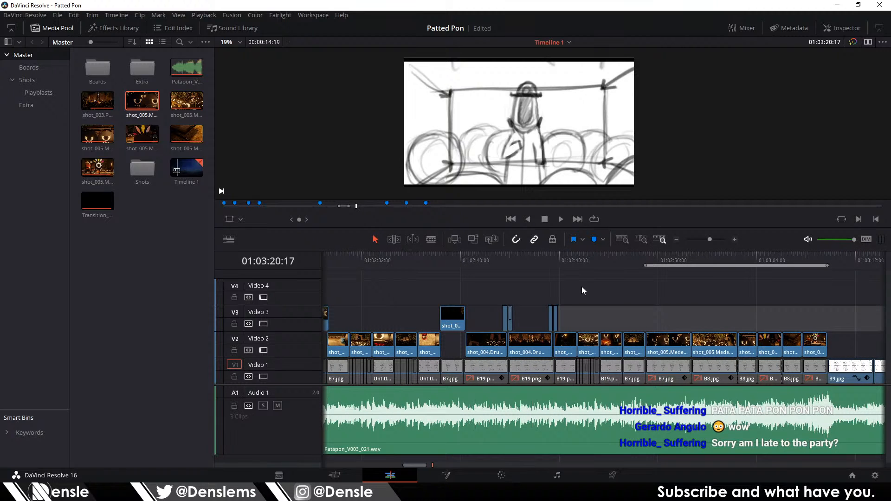
{"action": "scroll", "coordinate": [582, 286], "scroll_direction": "right", "scroll_amount": 3}
{"action": "left_click", "coordinate": [478, 260]}
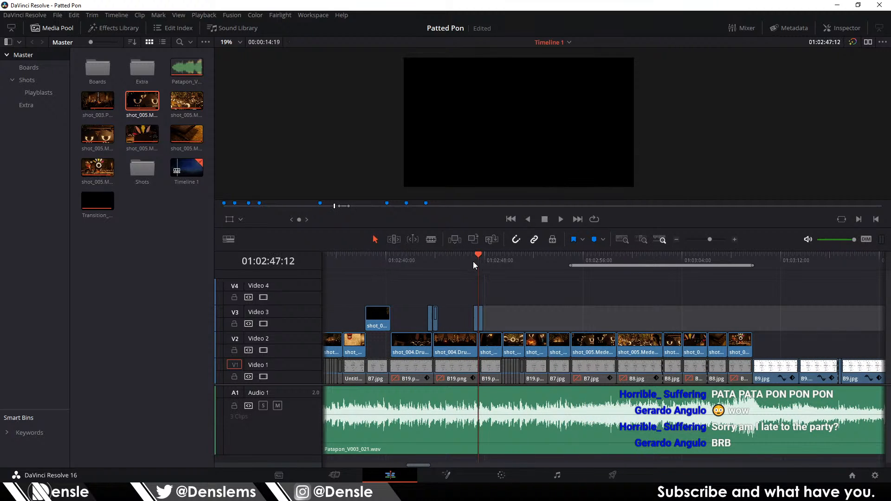
{"action": "left_click", "coordinate": [377, 260]}
{"action": "scroll", "coordinate": [370, 274], "scroll_direction": "left", "scroll_amount": 8}
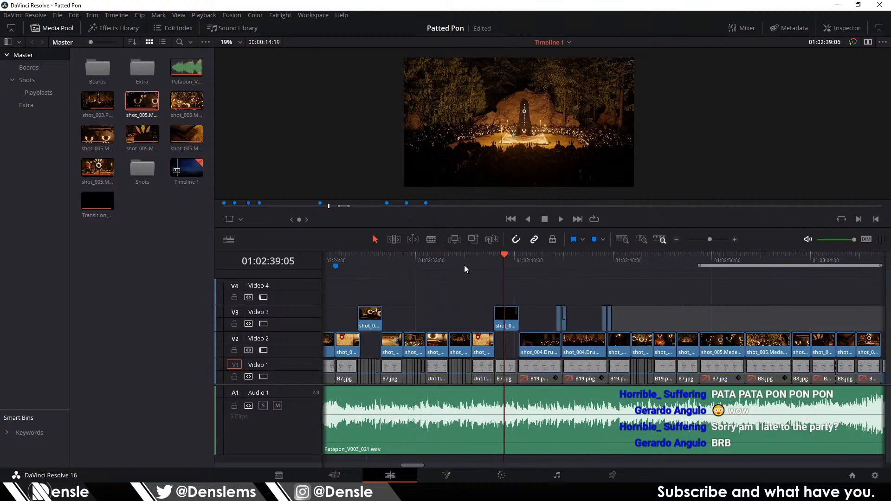
{"action": "left_click_drag", "start_coordinate": [445, 256], "coordinate": [404, 256]}
{"action": "scroll", "coordinate": [418, 288], "scroll_direction": "right", "scroll_amount": 3}
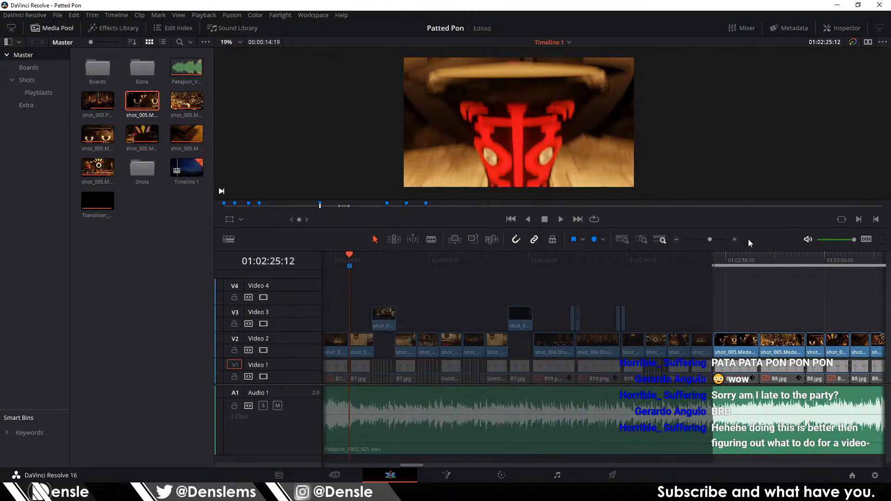
{"action": "left_click_drag", "start_coordinate": [716, 266], "coordinate": [350, 265]}
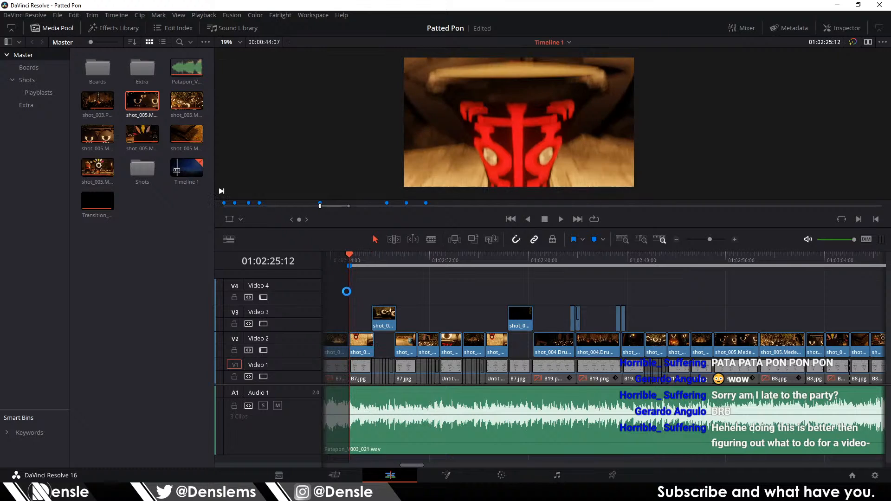
{"action": "key", "text": "space"}
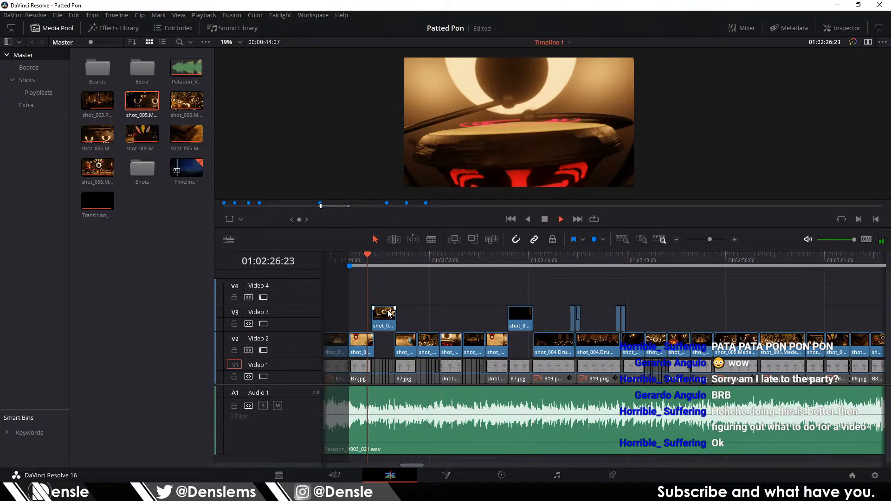
{"action": "key", "text": "space"}
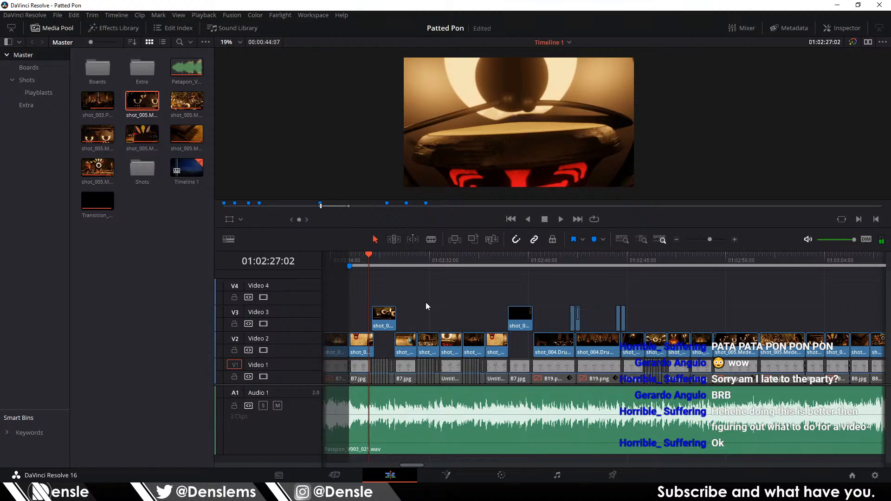
Step: Play the drumming shots from the Drumming Party marker up to about 01:02:36:20, and return to the marker
{"action": "left_click_drag", "start_coordinate": [377, 260], "coordinate": [358, 259]}
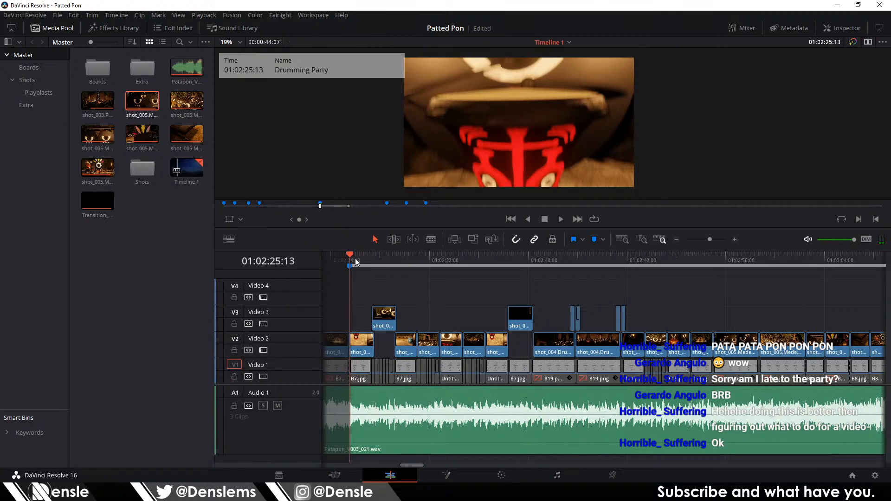
{"action": "key", "text": "space"}
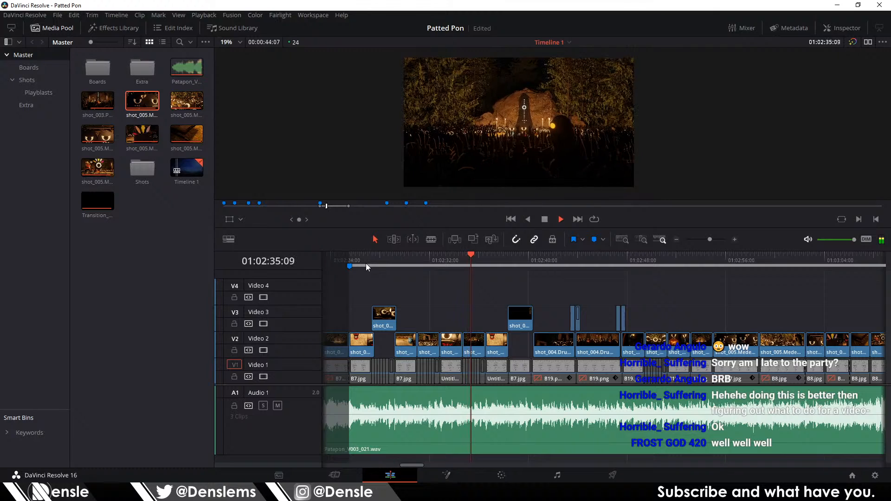
{"action": "key", "text": "space"}
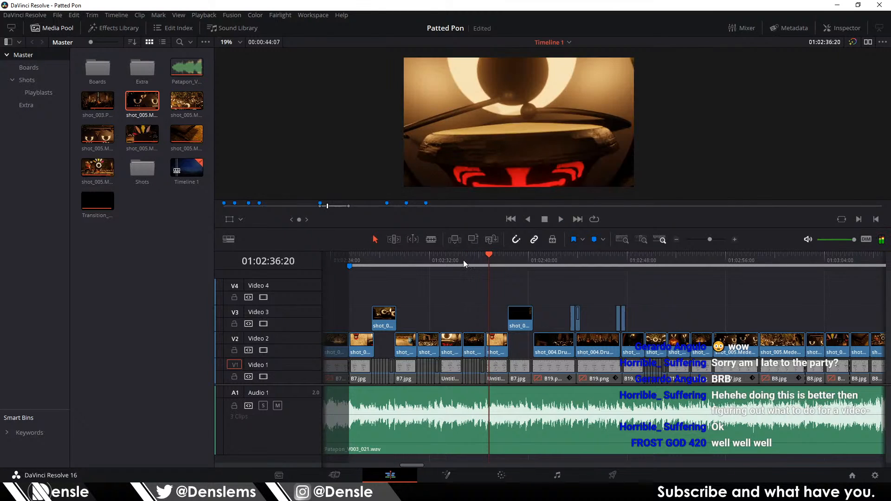
{"action": "left_click_drag", "start_coordinate": [464, 260], "coordinate": [351, 261]}
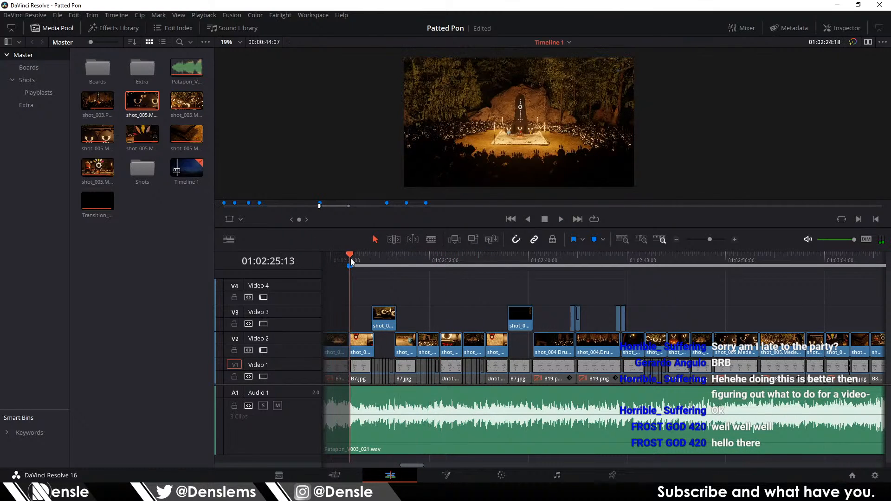
Step: Enlarge the timeline viewer and play the marked range from 01:02:25:13
{"action": "scroll", "coordinate": [467, 124], "scroll_direction": "up", "scroll_amount": 3}
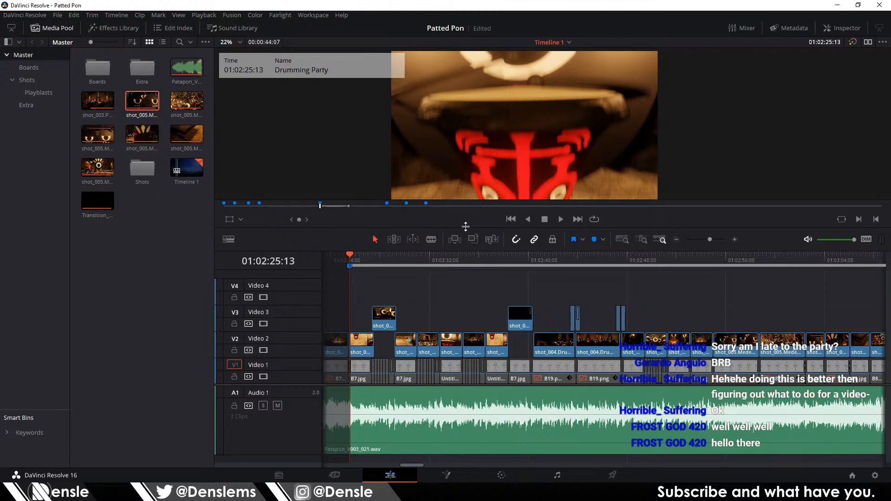
{"action": "left_click_drag", "start_coordinate": [466, 226], "coordinate": [483, 286]}
{"action": "key", "text": "space"}
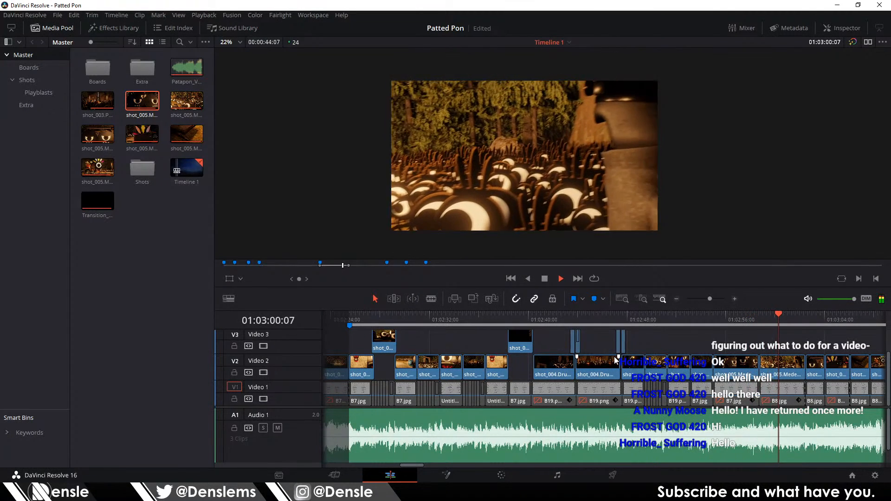
Step: Step frame by frame through the crowd shot between 01:03:00:03 and 01:03:00:12
{"action": "left_click_drag", "start_coordinate": [784, 325], "coordinate": [778, 320]}
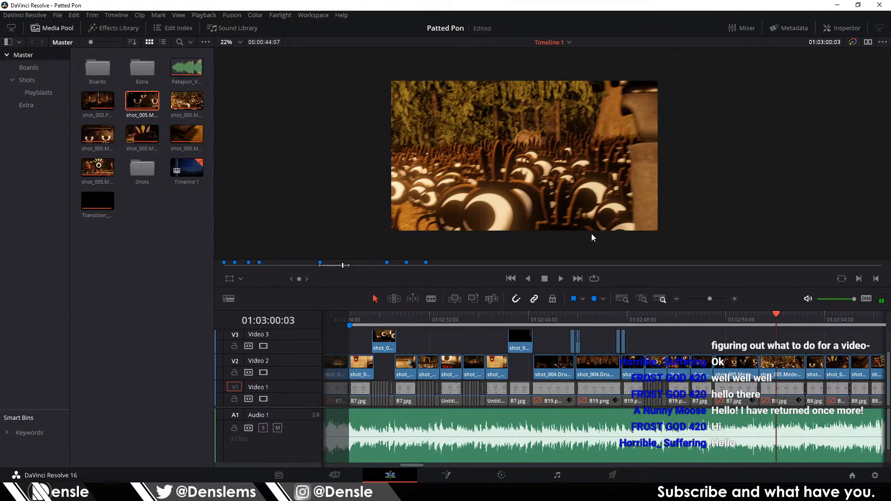
{"action": "key", "text": "Right"}
{"action": "key", "text": "Right"}
{"action": "key", "text": "Right"}
{"action": "key", "text": "Right"}
{"action": "key", "text": "Right"}
{"action": "key", "text": "Right"}
{"action": "key", "text": "Right"}
{"action": "key", "text": "Right"}
{"action": "key", "text": "Right"}
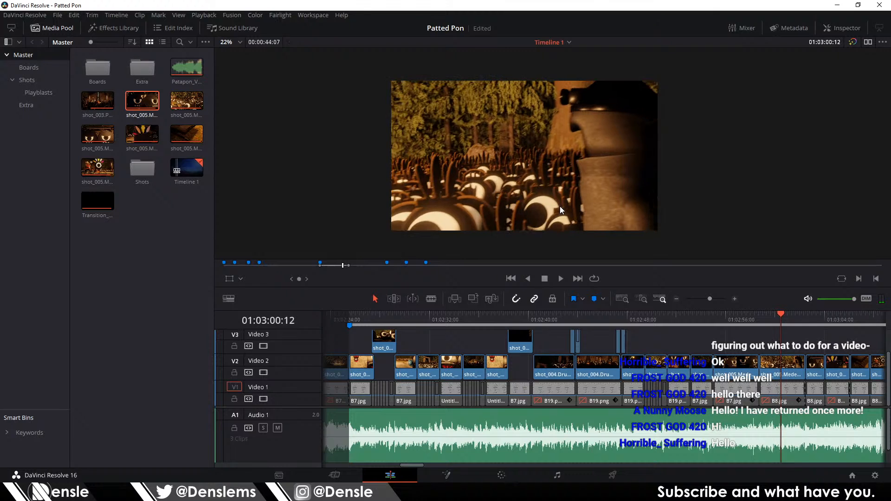
{"action": "key", "text": "Right"}
{"action": "key", "text": "Left"}
{"action": "key", "text": "Left"}
Step: Examine the crowd characters' eyes up close around 01:03:00:11, and return to the wider frame
{"action": "scroll", "coordinate": [559, 213], "scroll_direction": "up", "scroll_amount": 5}
{"action": "scroll", "coordinate": [552, 180], "scroll_direction": "up", "scroll_amount": 8}
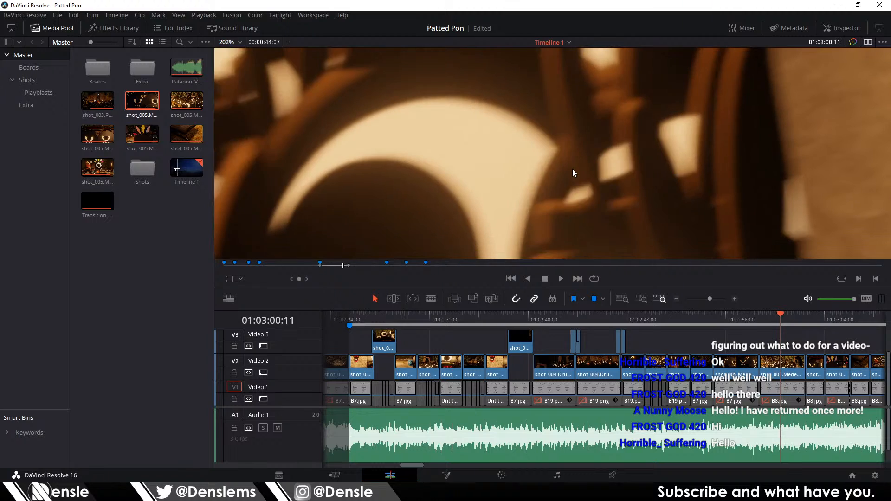
{"action": "scroll", "coordinate": [497, 167], "scroll_direction": "down", "scroll_amount": 5}
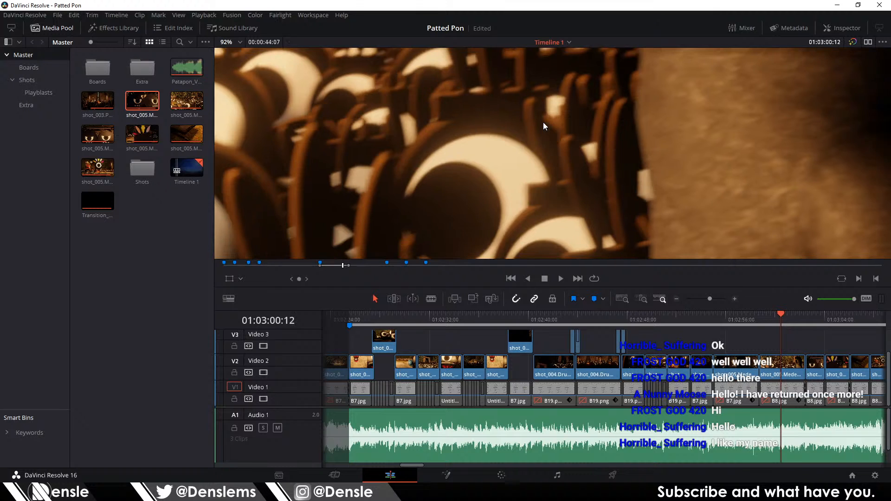
{"action": "scroll", "coordinate": [547, 134], "scroll_direction": "down", "scroll_amount": 3}
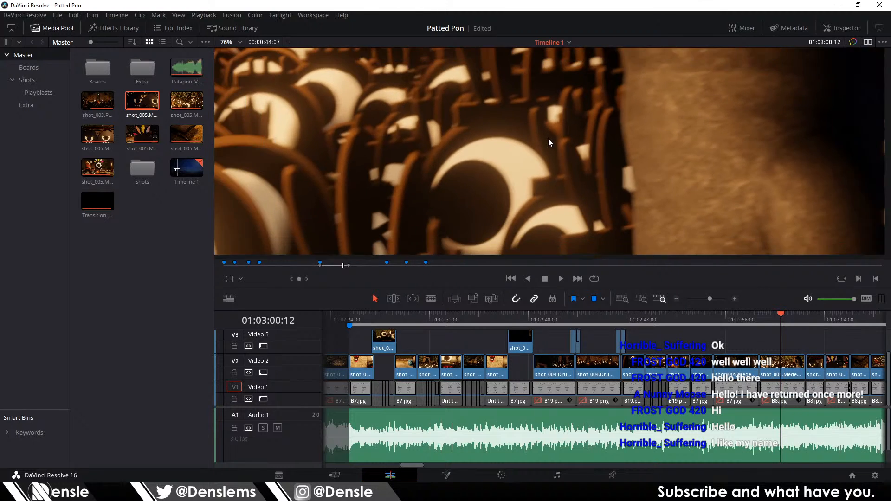
{"action": "scroll", "coordinate": [600, 187], "scroll_direction": "down", "scroll_amount": 3}
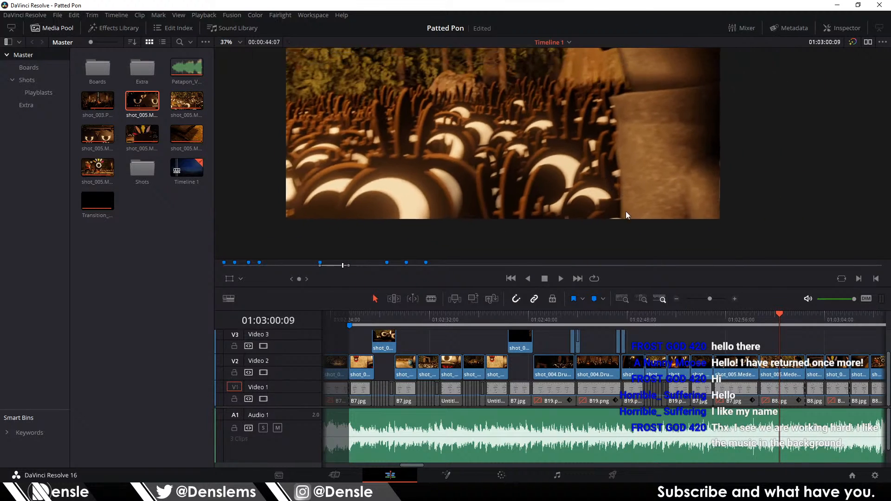
{"action": "left_click_drag", "start_coordinate": [609, 190], "coordinate": [604, 183]}
Step: Play the rest of the marked range through 01:03:09:16, and replay it from the bow shot
{"action": "key", "text": "slash"}
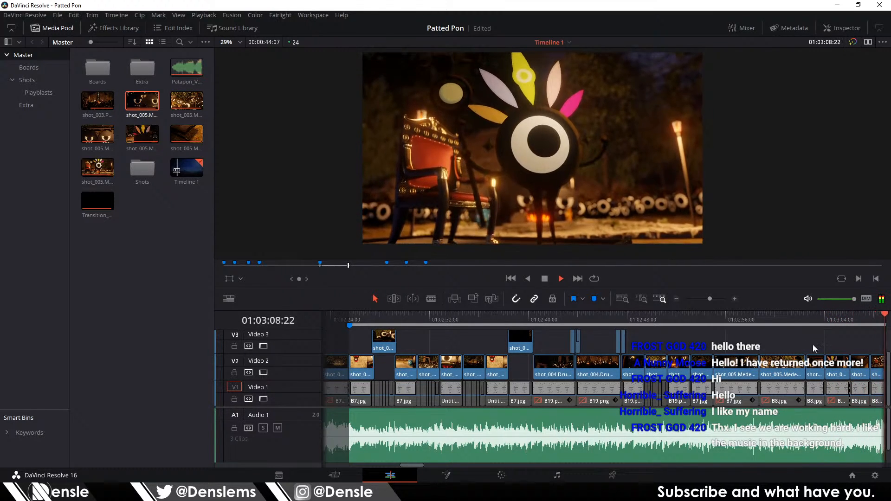
{"action": "key", "text": "space"}
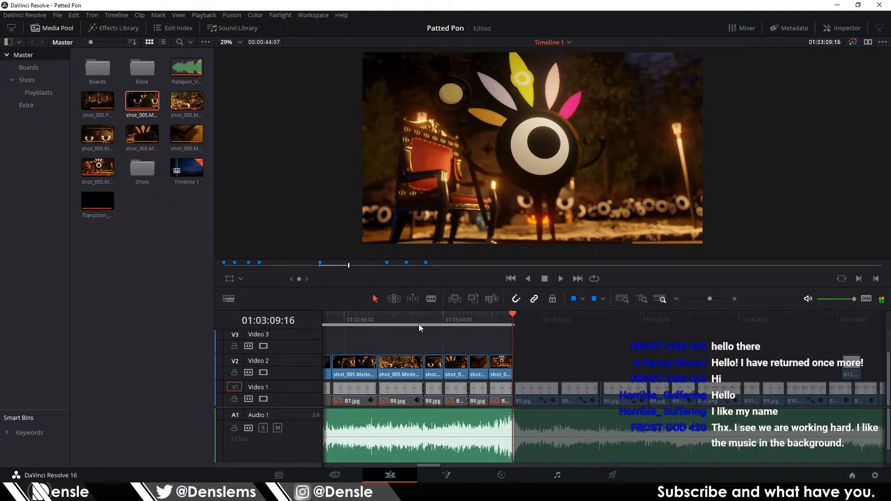
{"action": "left_click", "coordinate": [397, 322]}
{"action": "key", "text": "space"}
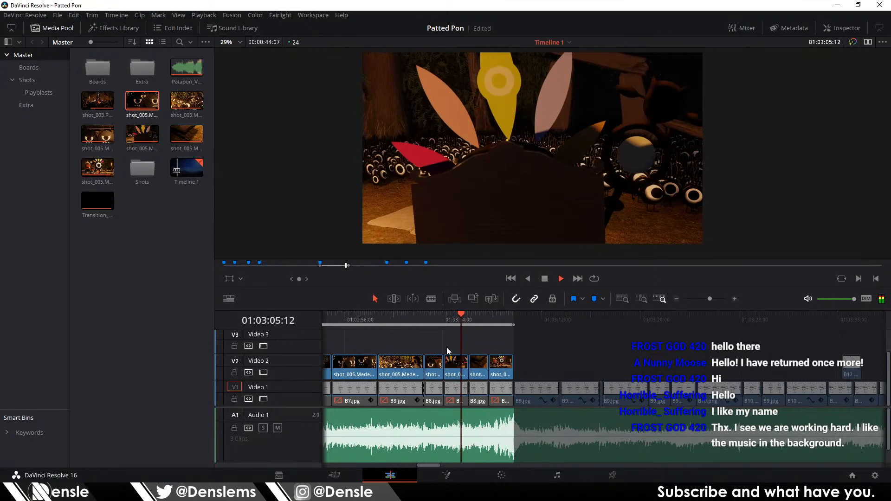
Step: Review the shot at 01:03:02:12 and the ChairBob clip at 01:03:04:08, playing them in sequence
{"action": "left_click", "coordinate": [425, 316]}
{"action": "scroll", "coordinate": [452, 346], "scroll_direction": "up", "scroll_amount": 3}
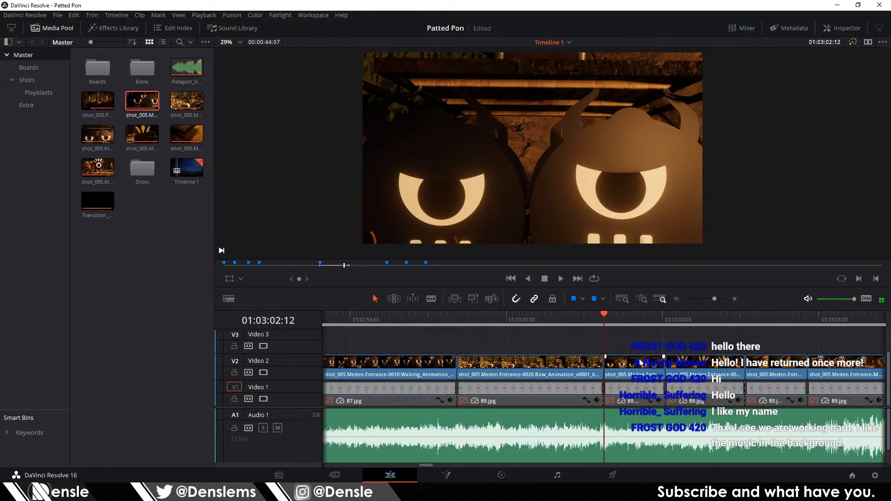
{"action": "left_click", "coordinate": [640, 361]}
{"action": "left_click", "coordinate": [675, 319]}
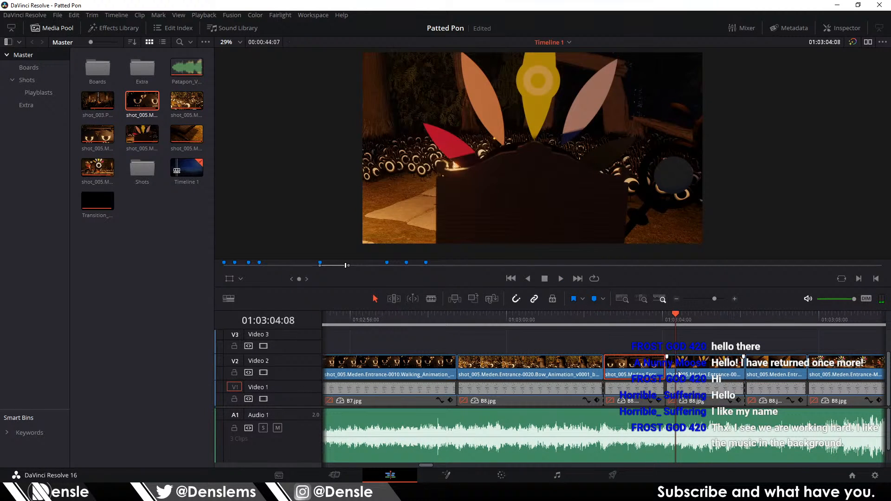
{"action": "left_click", "coordinate": [679, 374]}
{"action": "key", "text": "space"}
{"action": "key", "text": "space"}
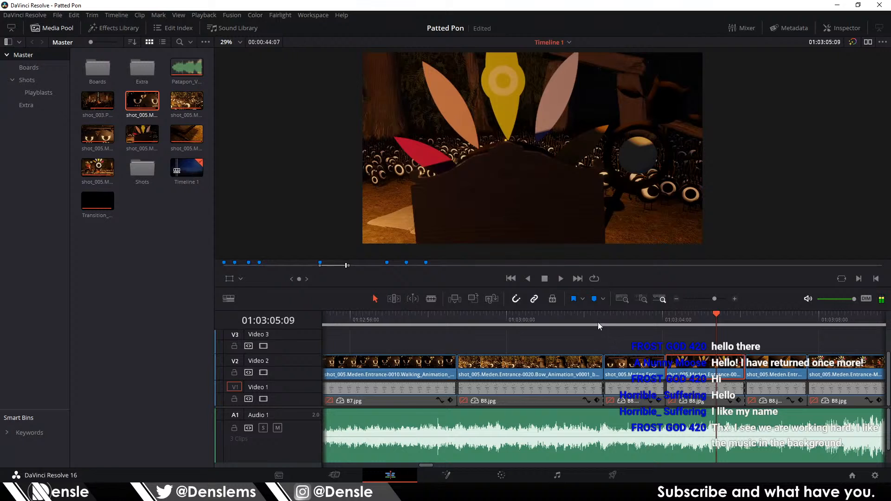
{"action": "left_click", "coordinate": [604, 322]}
{"action": "key", "text": "space"}
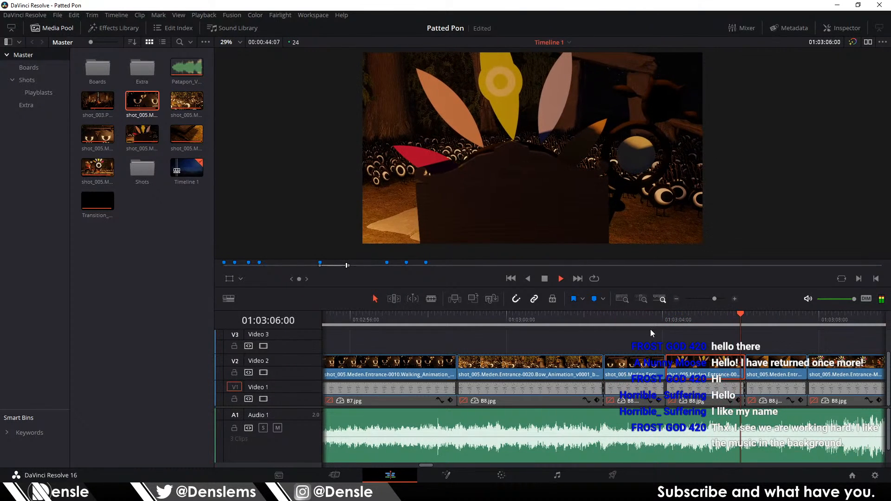
Step: Replay the entrance shots from 01:02:58:18 through the feathered character's reveal
{"action": "key", "text": "space"}
{"action": "key", "text": "ctrl+minus"}
{"action": "key", "text": "ctrl+equal"}
{"action": "left_click", "coordinate": [536, 317]}
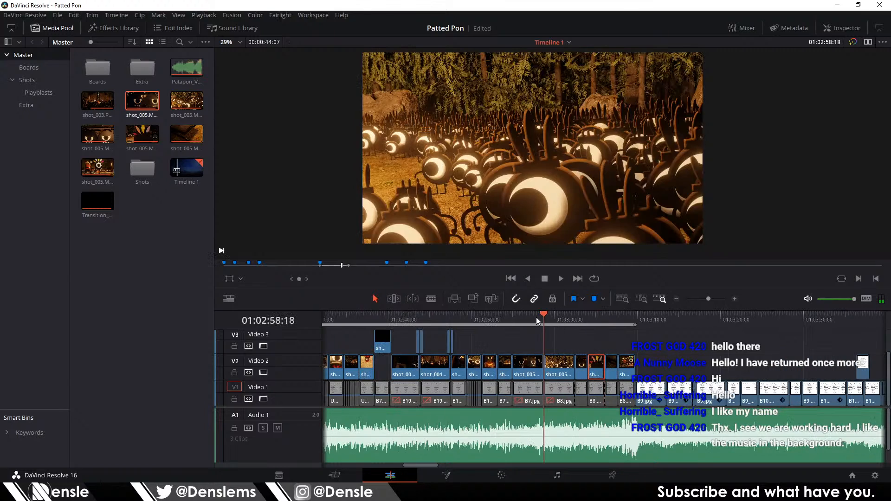
{"action": "key", "text": "space"}
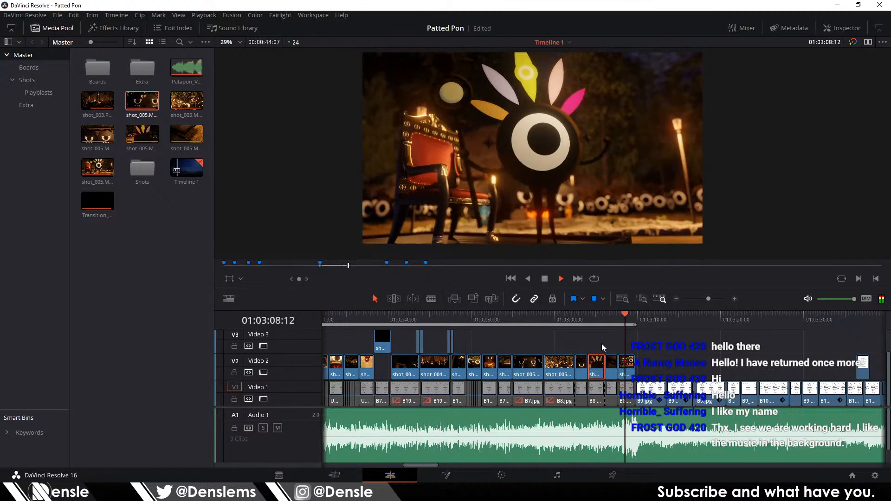
Step: Move the MedenReveal clip up to Video 3 and extend its start earlier to overlap the end of the pLACEdOWN clip
{"action": "left_click", "coordinate": [618, 320]}
{"action": "scroll", "coordinate": [628, 353], "scroll_direction": "up", "scroll_amount": 5}
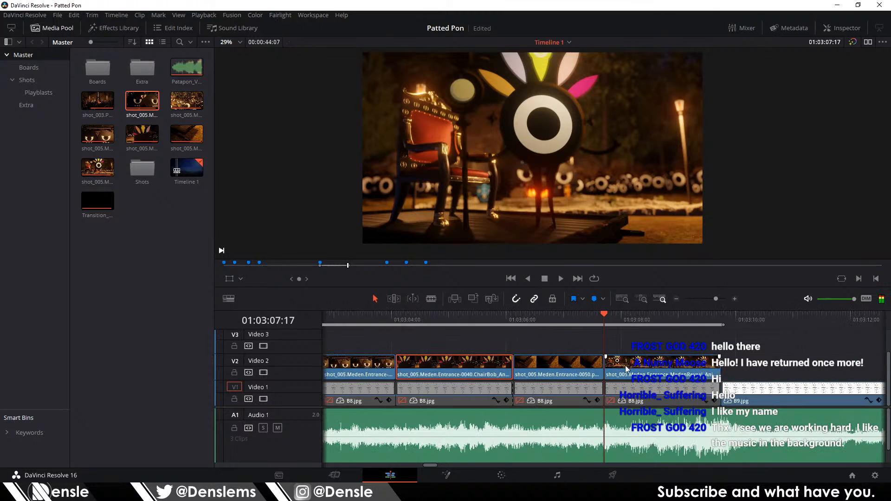
{"action": "scroll", "coordinate": [613, 360], "scroll_direction": "up", "scroll_amount": 1}
{"action": "left_click_drag", "start_coordinate": [601, 363], "coordinate": [604, 365]}
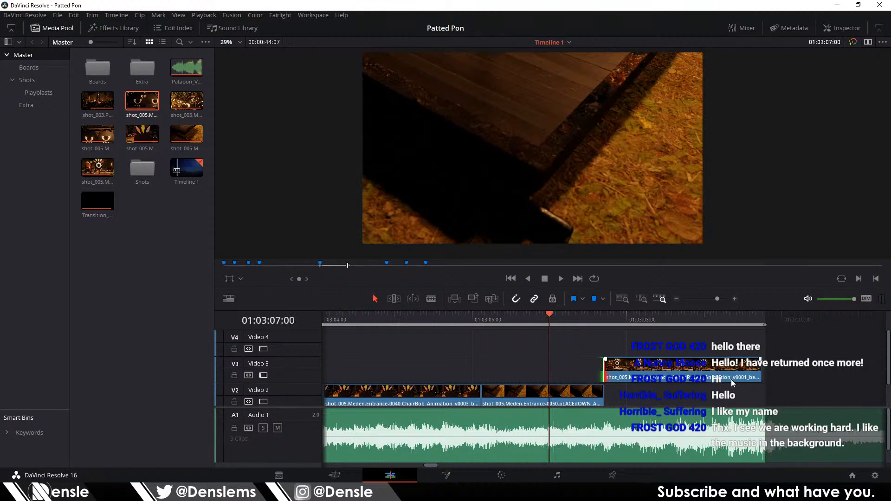
{"action": "left_click_drag", "start_coordinate": [761, 367], "coordinate": [721, 373]}
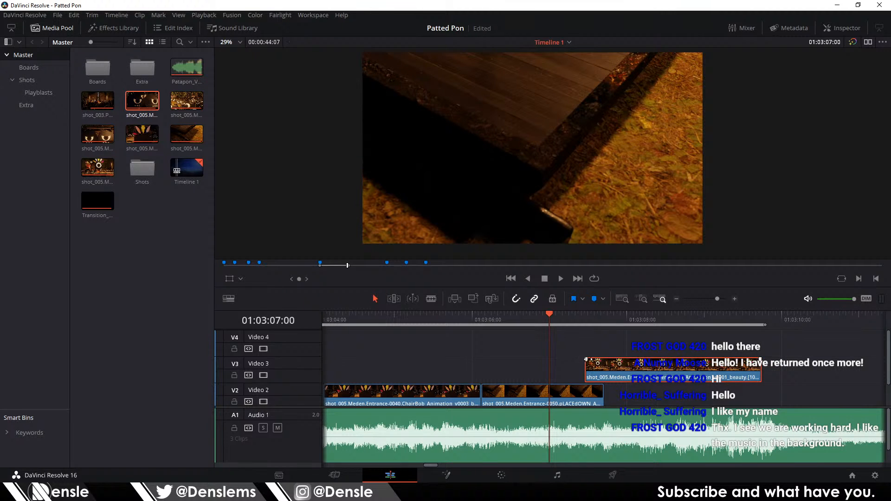
{"action": "left_click", "coordinate": [614, 335]}
Step: Play the cut from the pLACEdOWN clip into the MedenReveal clip twice to check the overlap
{"action": "key", "text": "space"}
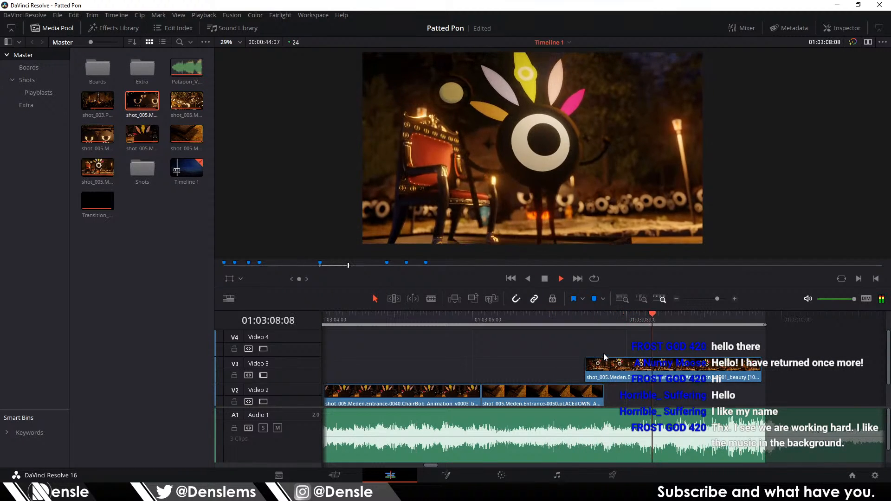
{"action": "key", "text": "space"}
{"action": "scroll", "coordinate": [604, 358], "scroll_direction": "down", "scroll_amount": 2}
{"action": "mouse_move", "coordinate": [608, 368]}
{"action": "left_mouse_down"}
{"action": "mouse_move", "coordinate": [680, 367]}
{"action": "mouse_move", "coordinate": [610, 368]}
{"action": "left_mouse_up"}
{"action": "left_click", "coordinate": [575, 316]}
{"action": "key", "text": "space"}
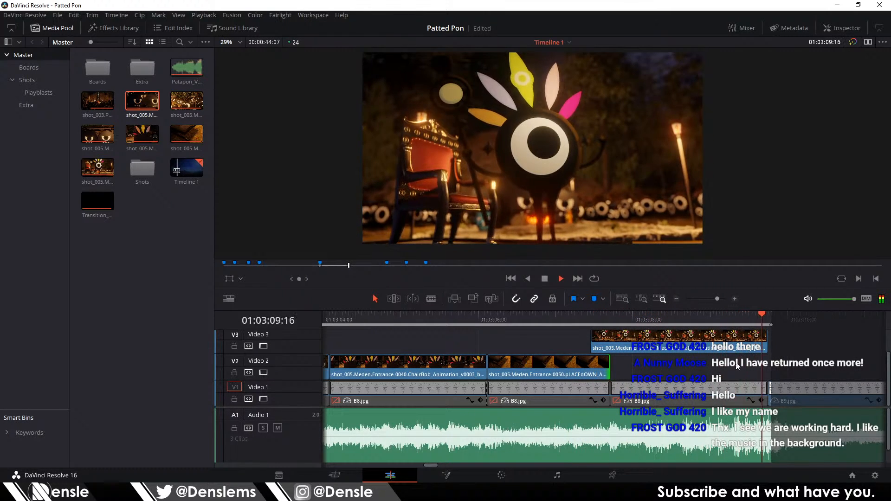
Step: Extend the timeline's out point beyond the MedenReveal clip for a marked duration of 00:00:46:05, and play the reveal
{"action": "left_click_drag", "start_coordinate": [742, 353], "coordinate": [692, 369]}
{"action": "left_click_drag", "start_coordinate": [686, 318], "coordinate": [783, 325]}
{"action": "left_click", "coordinate": [593, 321]}
{"action": "key", "text": "space"}
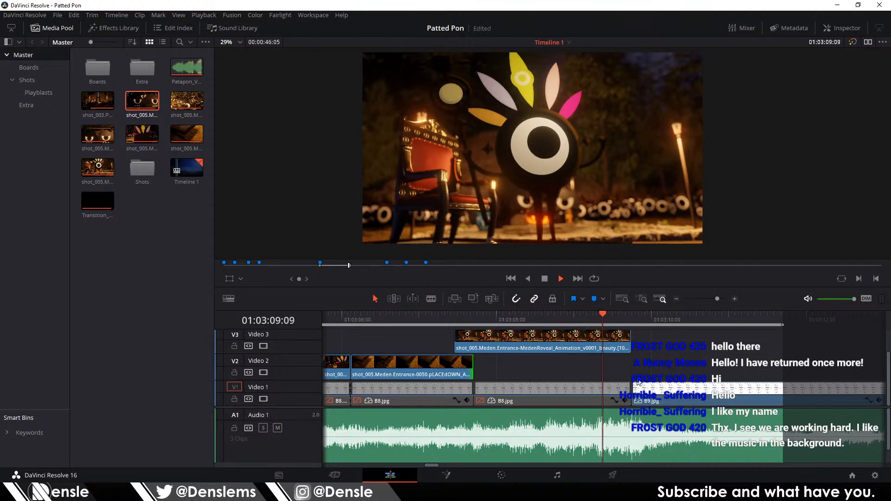
Step: Examine the storyboard panel following the MedenReveal clip at 01:03:09:18 and its place in the timeline
{"action": "key", "text": "space"}
{"action": "scroll", "coordinate": [620, 382], "scroll_direction": "down", "scroll_amount": 8}
{"action": "scroll", "coordinate": [620, 378], "scroll_direction": "up", "scroll_amount": 2}
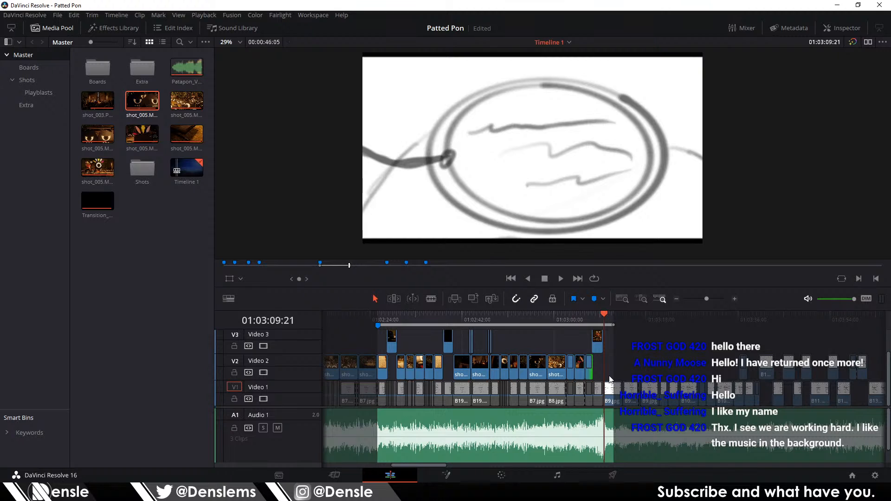
{"action": "scroll", "coordinate": [599, 358], "scroll_direction": "up", "scroll_amount": 2}
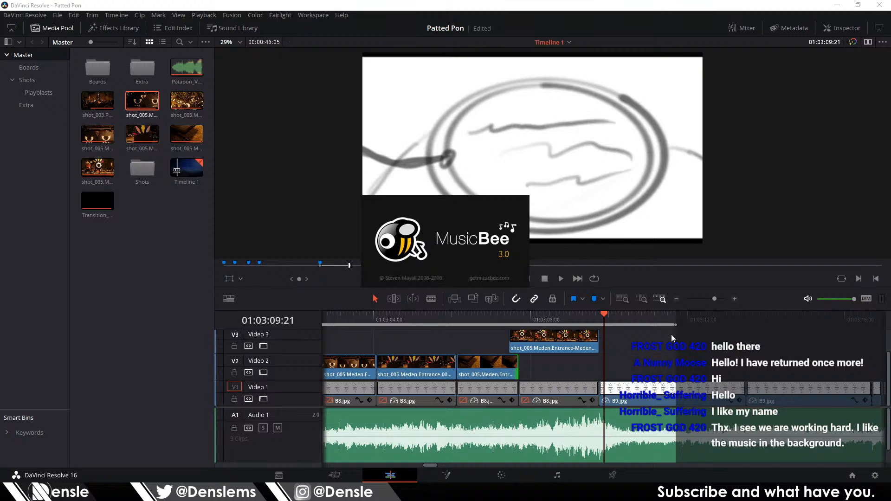
{"action": "left_click", "coordinate": [597, 319]}
{"action": "scroll", "coordinate": [561, 352], "scroll_direction": "right", "scroll_amount": 5}
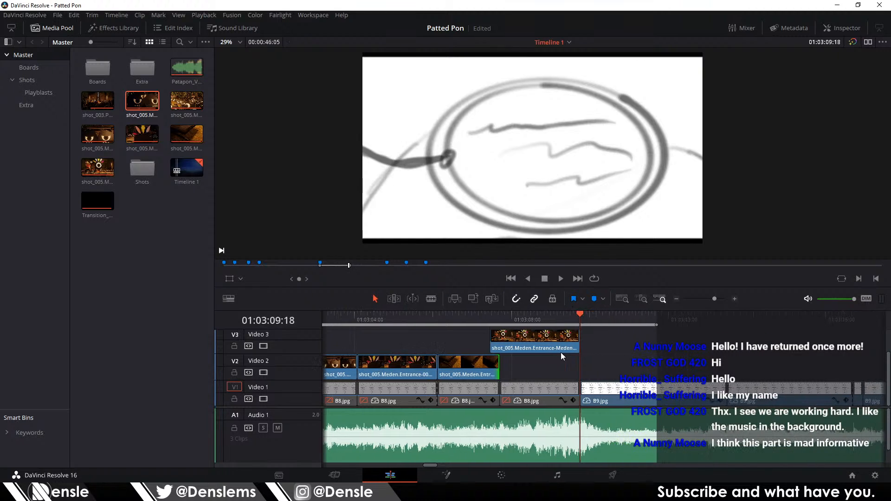
{"action": "scroll", "coordinate": [552, 339], "scroll_direction": "left", "scroll_amount": 5}
{"action": "scroll", "coordinate": [570, 337], "scroll_direction": "down", "scroll_amount": 2}
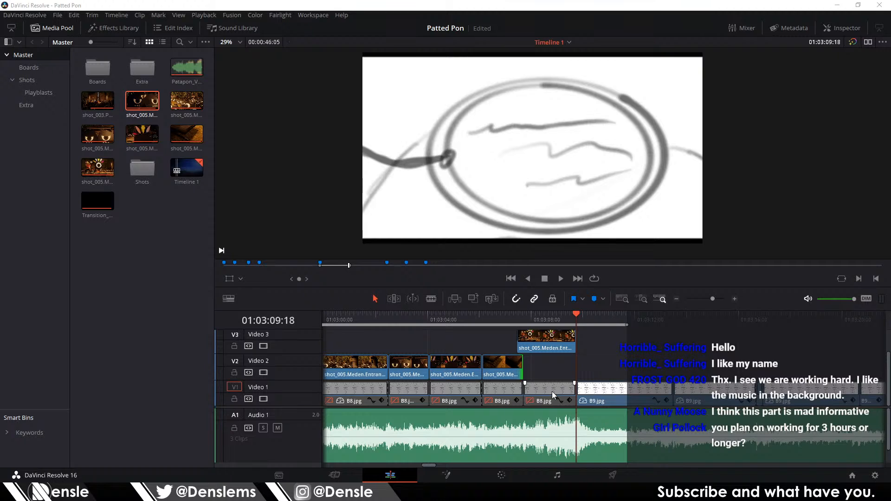
Step: Scrub ahead to the storyboard panel at 01:03:24:14 and look over the panels following the reveal
{"action": "left_click_drag", "start_coordinate": [546, 347], "coordinate": [437, 337]}
{"action": "left_click_drag", "start_coordinate": [495, 327], "coordinate": [850, 311]}
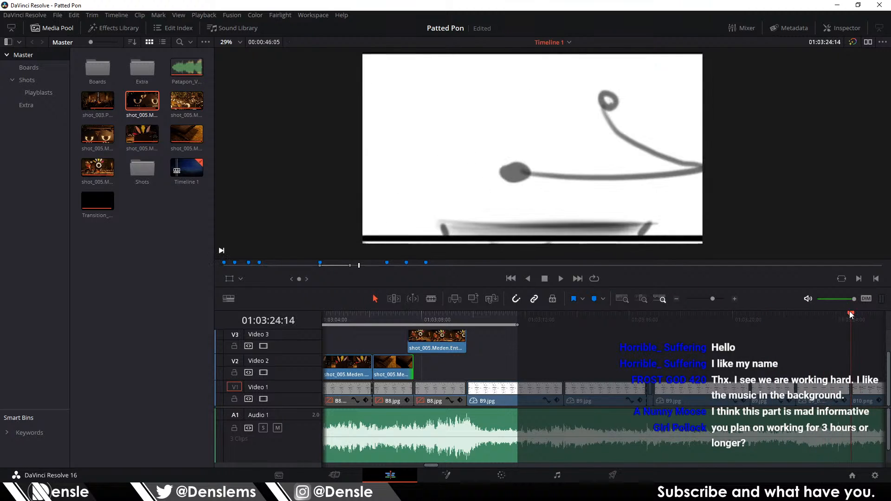
{"action": "left_click_drag", "start_coordinate": [824, 341], "coordinate": [591, 333]}
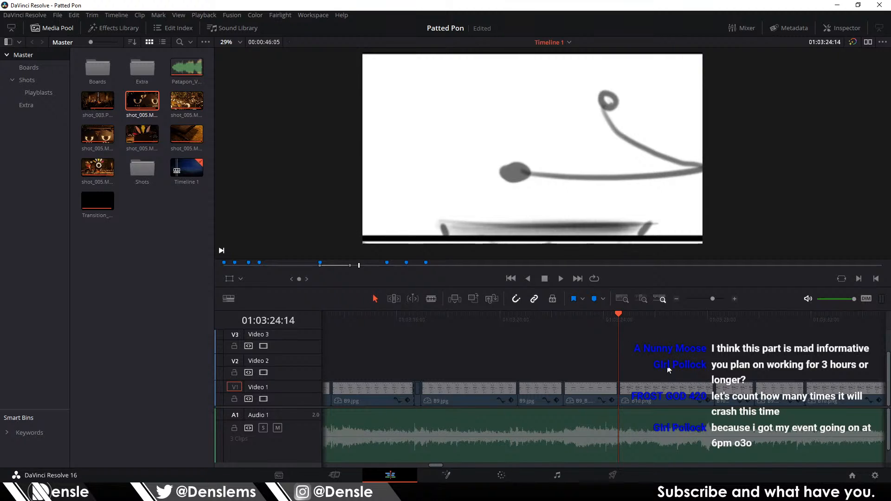
{"action": "scroll", "coordinate": [558, 357], "scroll_direction": "down", "scroll_amount": 3}
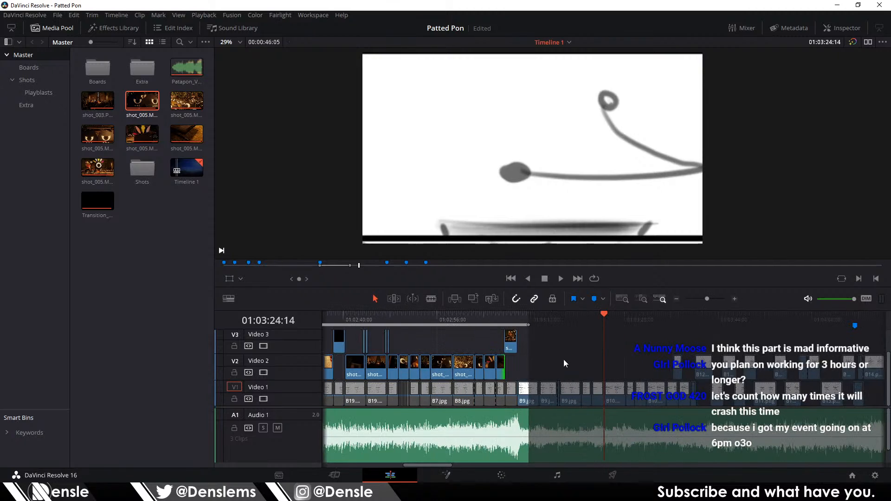
{"action": "scroll", "coordinate": [534, 334], "scroll_direction": "left", "scroll_amount": 2}
{"action": "scroll", "coordinate": [585, 343], "scroll_direction": "up", "scroll_amount": 3}
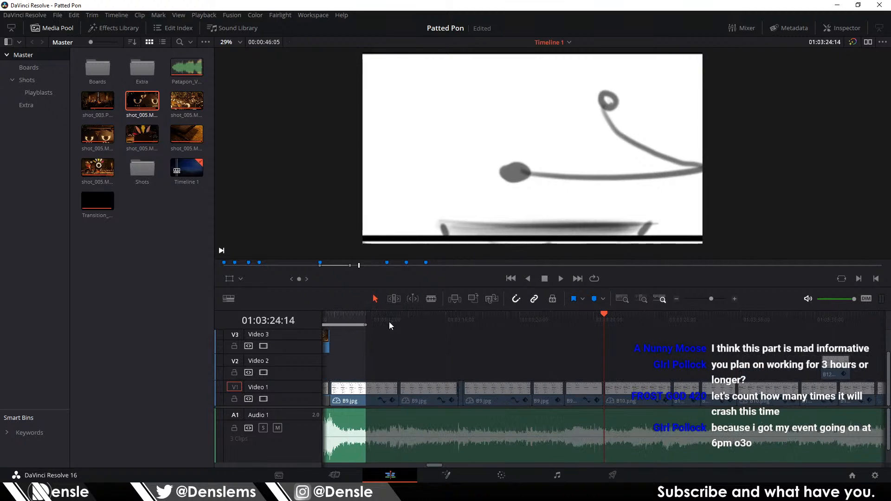
Step: Extend the timeline's out point past the reveal and set the in point at 01:03:09:18, for a marked duration of 00:00:12:18
{"action": "mouse_move", "coordinate": [369, 328]}
{"action": "left_mouse_down"}
{"action": "mouse_move", "coordinate": [656, 328]}
{"action": "mouse_move", "coordinate": [541, 328]}
{"action": "mouse_move", "coordinate": [565, 327]}
{"action": "left_mouse_up"}
{"action": "scroll", "coordinate": [613, 348], "scroll_direction": "left", "scroll_amount": 3}
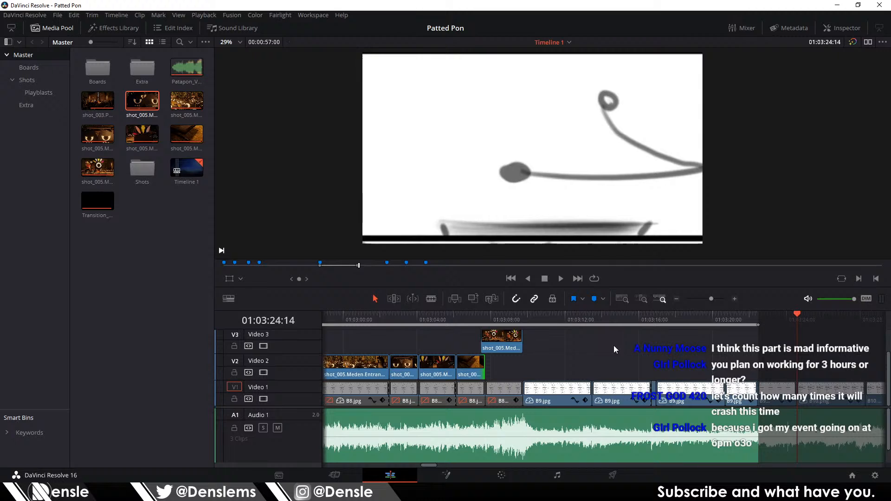
{"action": "left_click", "coordinate": [525, 318]}
{"action": "scroll", "coordinate": [518, 347], "scroll_direction": "down", "scroll_amount": 3}
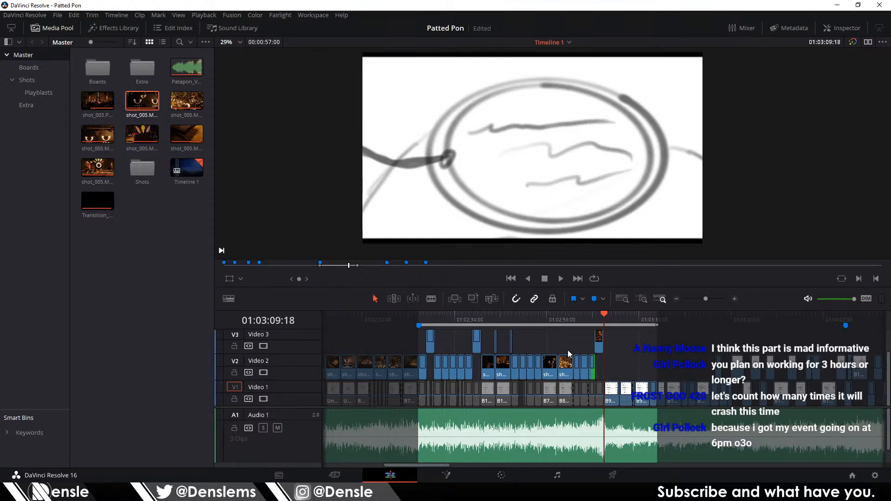
{"action": "scroll", "coordinate": [620, 336], "scroll_direction": "up", "scroll_amount": 3}
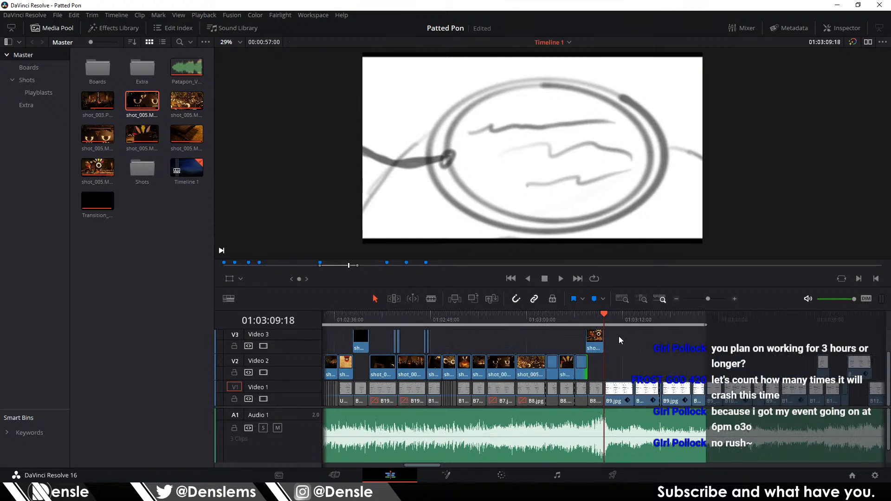
{"action": "scroll", "coordinate": [617, 349], "scroll_direction": "up", "scroll_amount": 3}
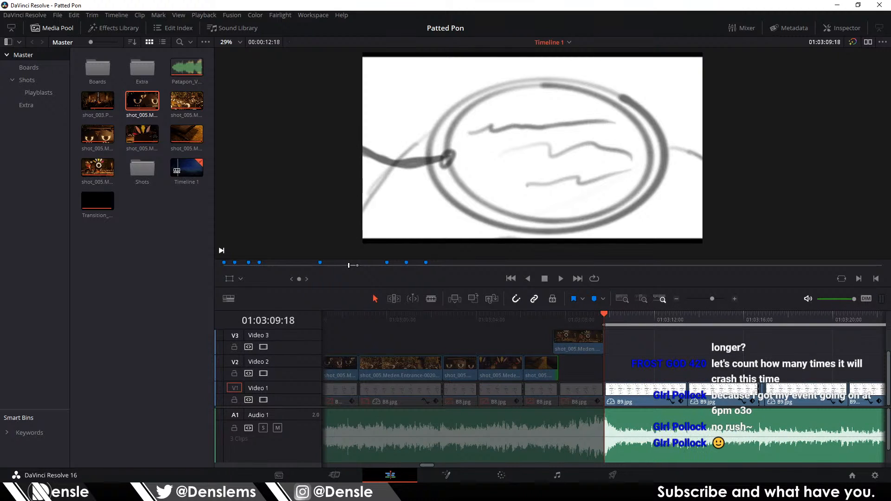
{"action": "key", "text": "alt+Tab"}
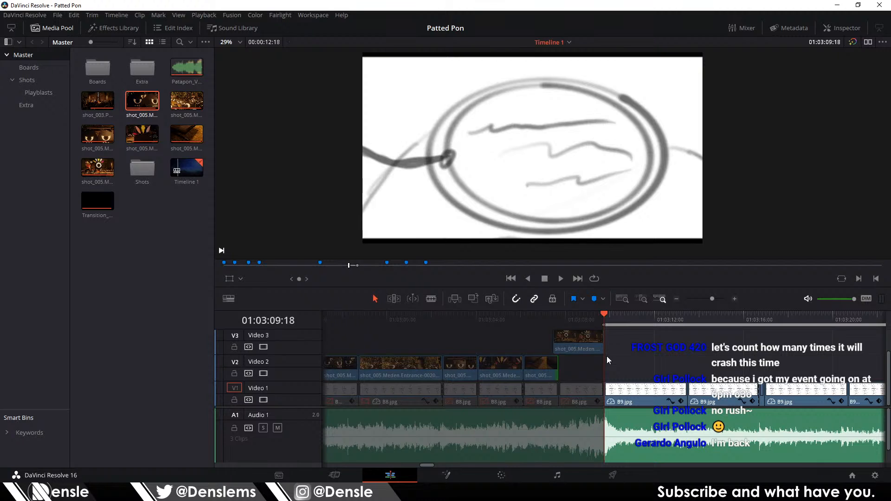
{"action": "key", "text": "super"}
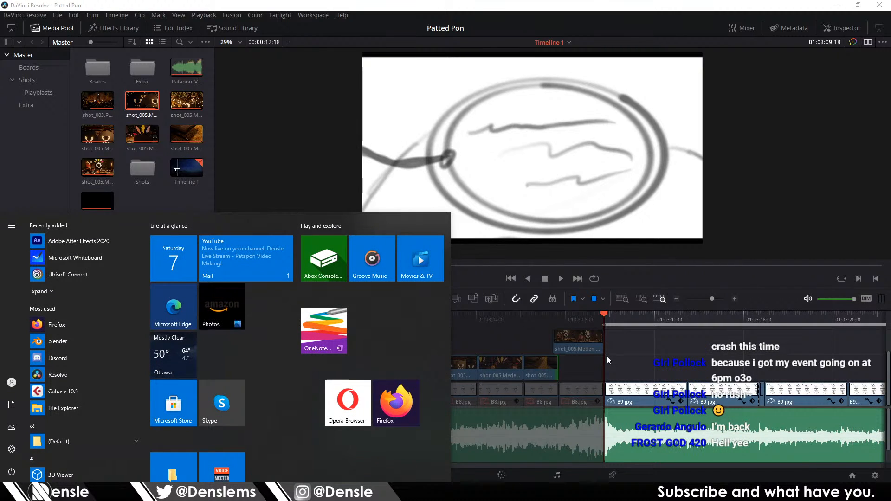
{"action": "key", "text": "super"}
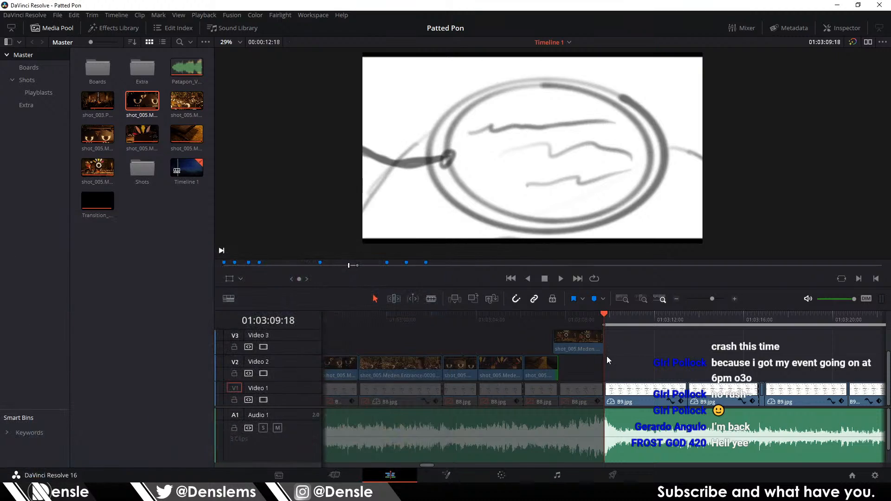
Step: Minimize the editor, launch Blender from the desktop and dismiss its splash screen
{"action": "left_click", "coordinate": [837, 5]}
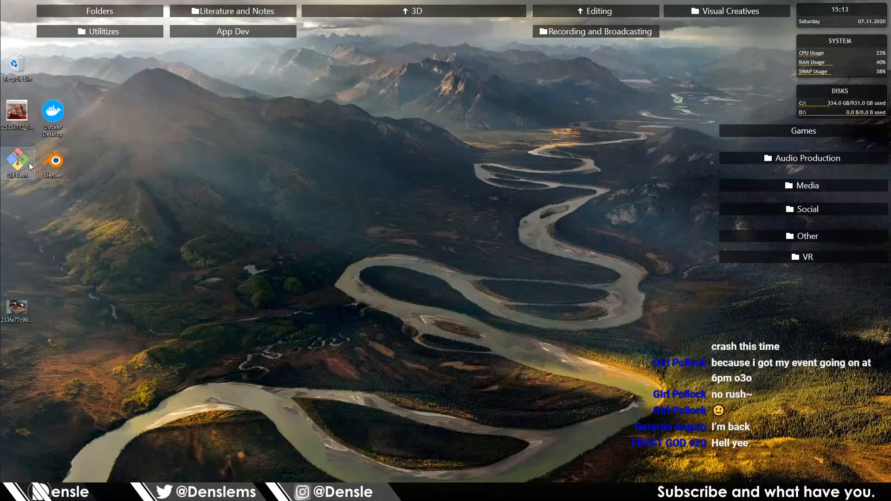
{"action": "double_click", "coordinate": [53, 162]}
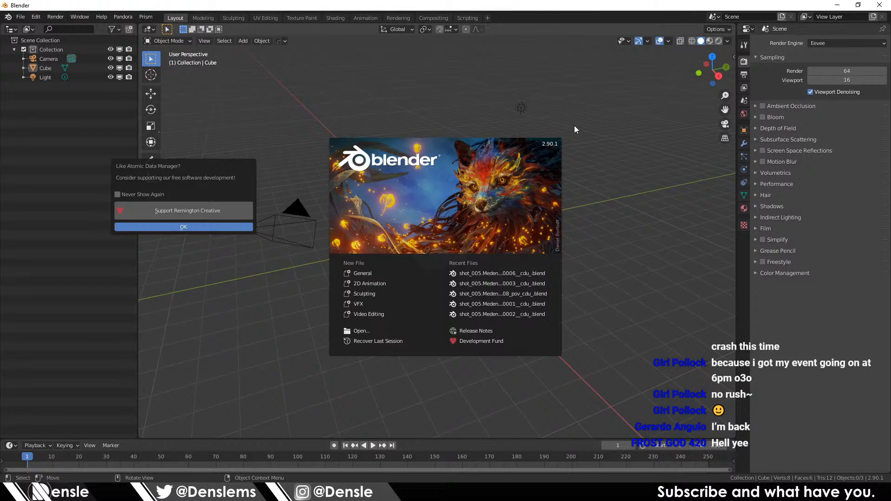
{"action": "left_click", "coordinate": [573, 124]}
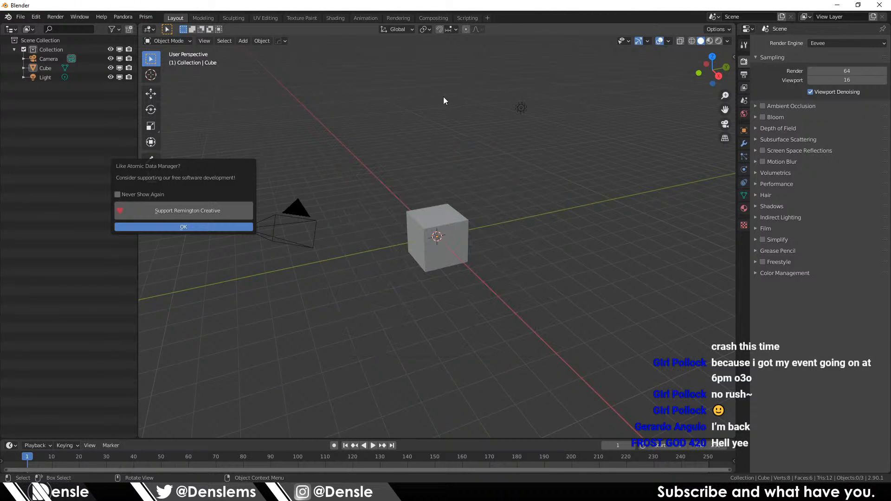
{"action": "left_click", "coordinate": [444, 96]}
Step: Open the Prism Project Browser from Blender and collapse the 003.Party sequence in the shot list
{"action": "left_click", "coordinate": [146, 17]}
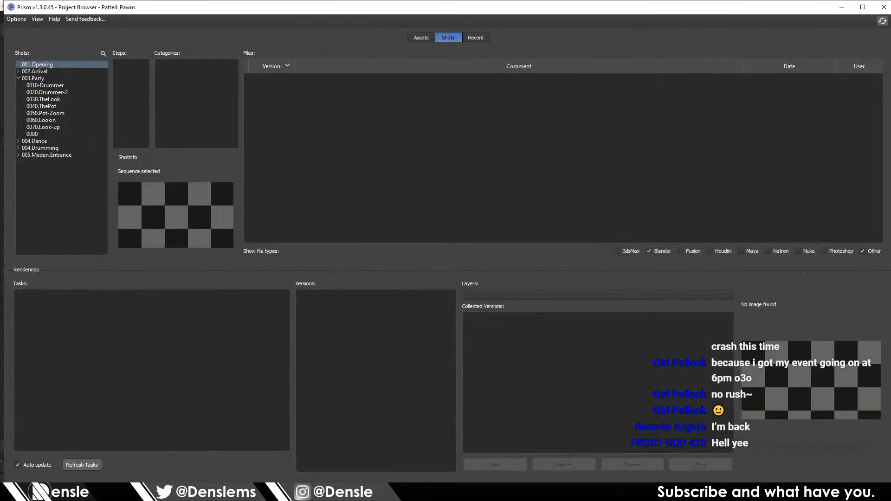
{"action": "left_click", "coordinate": [22, 79]}
{"action": "left_click", "coordinate": [18, 78]}
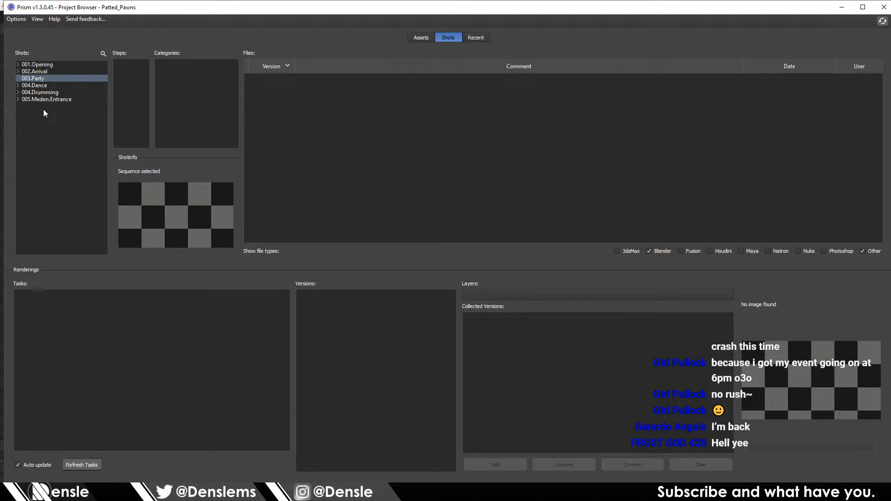
{"action": "right_click", "coordinate": [56, 130]}
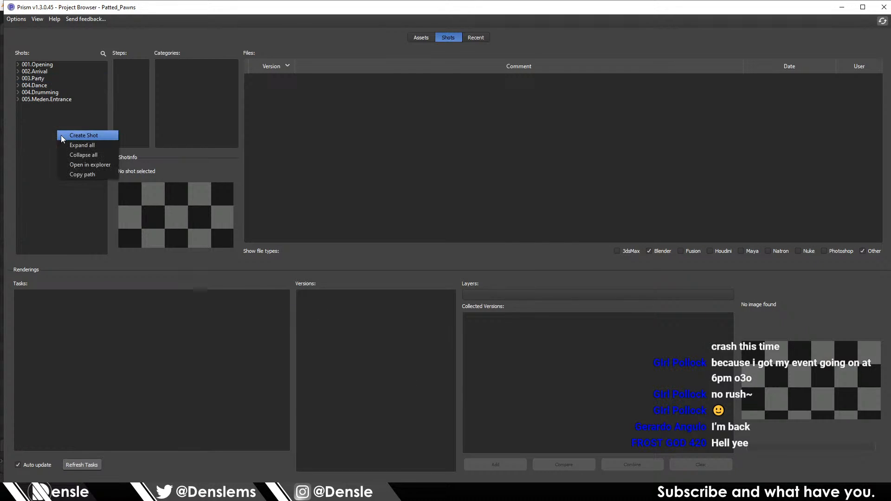
{"action": "left_click", "coordinate": [74, 136]}
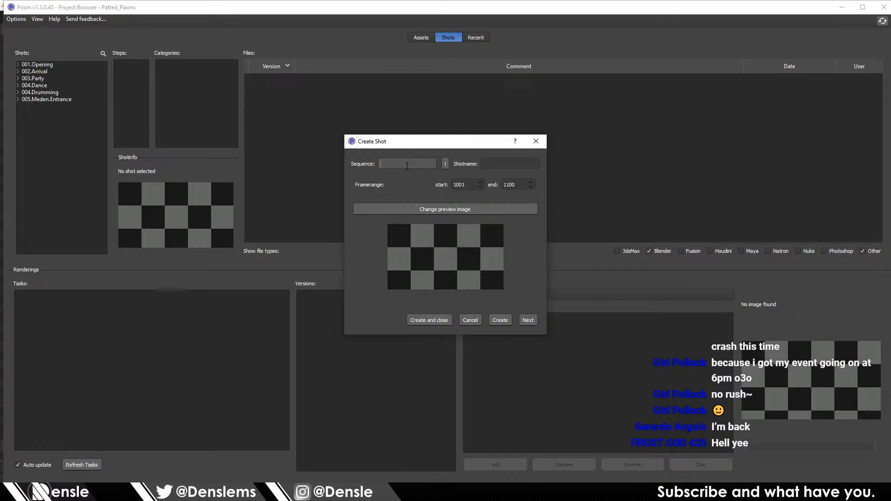
{"action": "type", "text": "0060"}
{"action": "left_click", "coordinate": [466, 322]}
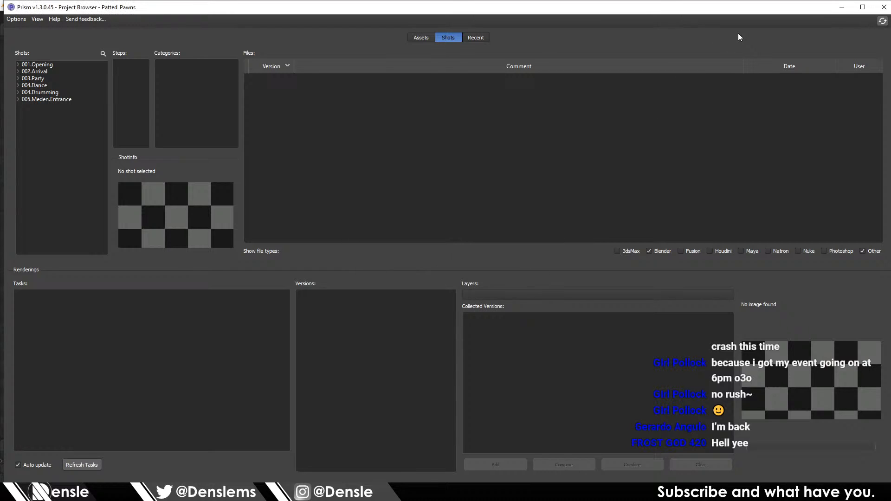
Step: Return to the Patted Pon timeline in DaVinci Resolve and scrub ahead to the storyboard panel at 01:03:35:05
{"action": "left_click", "coordinate": [842, 7]}
{"action": "key", "text": "super+d"}
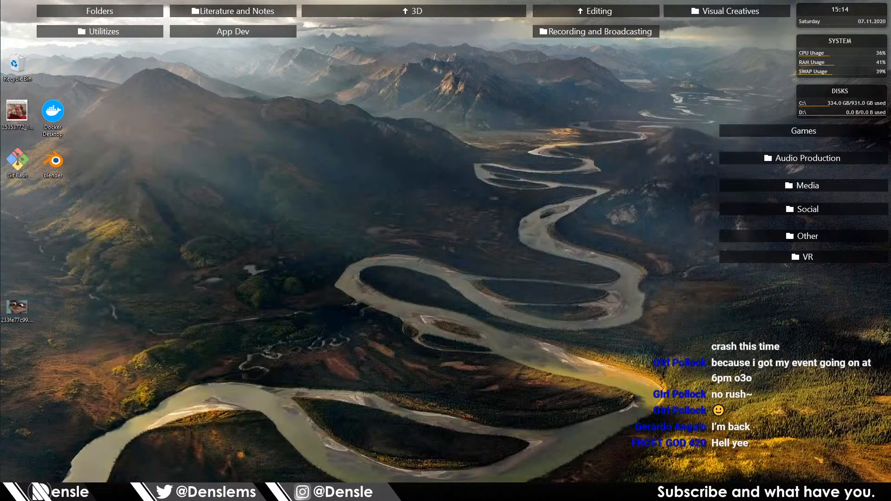
{"action": "left_click", "coordinate": [388, 492]}
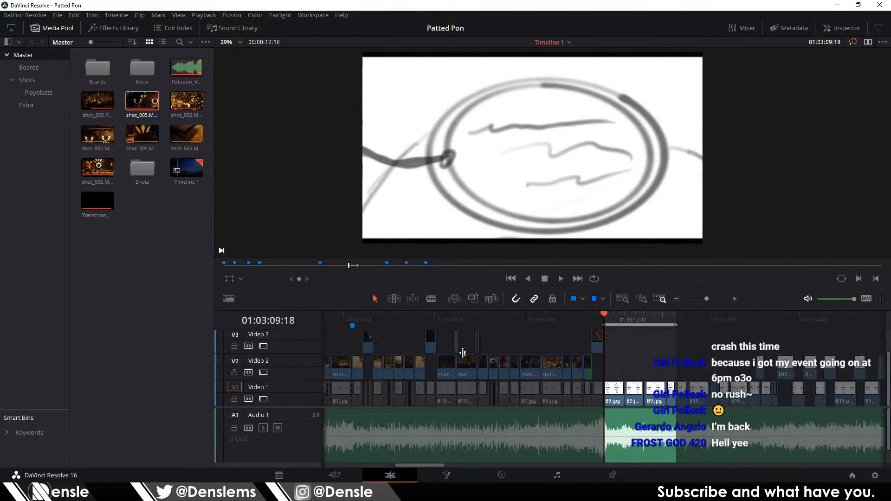
{"action": "scroll", "coordinate": [463, 352], "scroll_direction": "up", "scroll_amount": 3}
{"action": "mouse_move", "coordinate": [456, 322]}
{"action": "left_mouse_down"}
{"action": "mouse_move", "coordinate": [690, 324]}
{"action": "mouse_move", "coordinate": [649, 327]}
{"action": "left_mouse_up"}
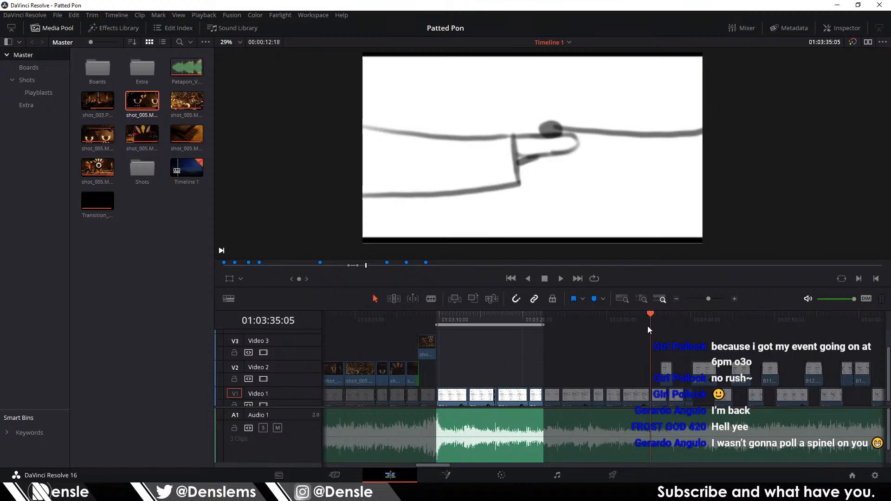
Step: Examine the splash screens panel at 01:03:36:08 and disable its B12.png storyboard clip on Video 2
{"action": "scroll", "coordinate": [665, 364], "scroll_direction": "up", "scroll_amount": 3}
{"action": "key", "text": "alt+x"}
{"action": "mouse_move", "coordinate": [653, 373]}
{"action": "left_mouse_down"}
{"action": "mouse_move", "coordinate": [684, 372]}
{"action": "mouse_move", "coordinate": [650, 372]}
{"action": "left_mouse_up"}
{"action": "left_click", "coordinate": [631, 322]}
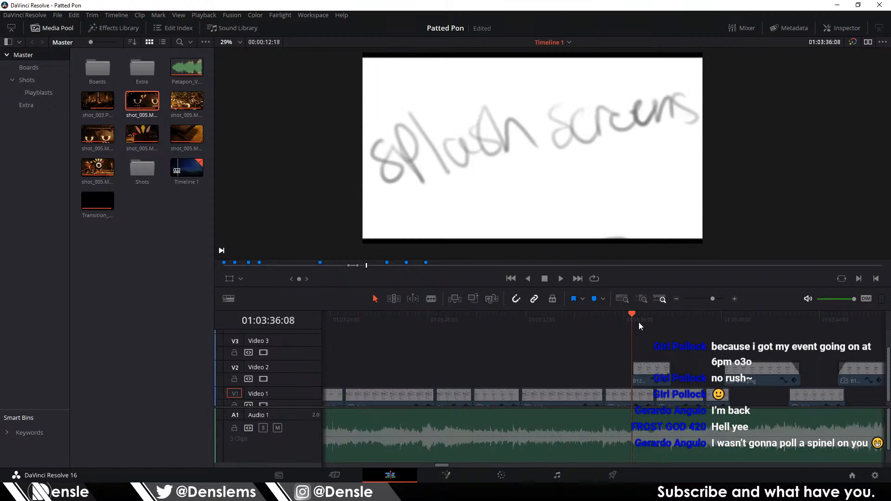
{"action": "left_click", "coordinate": [652, 322]}
{"action": "double_click", "coordinate": [650, 374]}
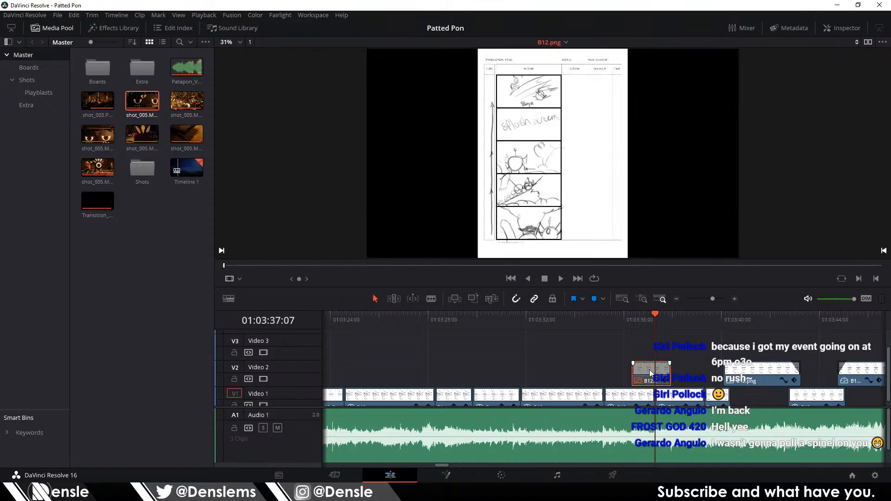
{"action": "left_click", "coordinate": [650, 372]}
Step: Scrub to 01:03:39:08 and extend the out point there for a marked duration of 00:00:29:15
{"action": "left_click_drag", "start_coordinate": [661, 317], "coordinate": [704, 322]}
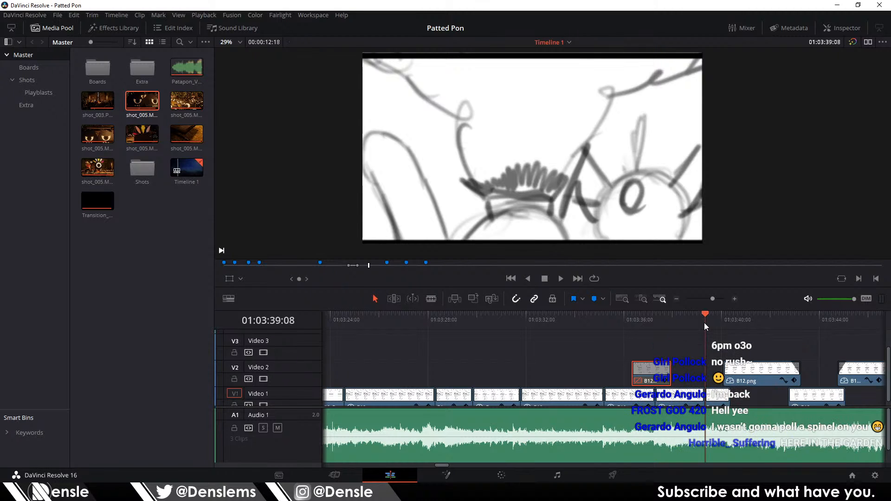
{"action": "left_click", "coordinate": [655, 377]}
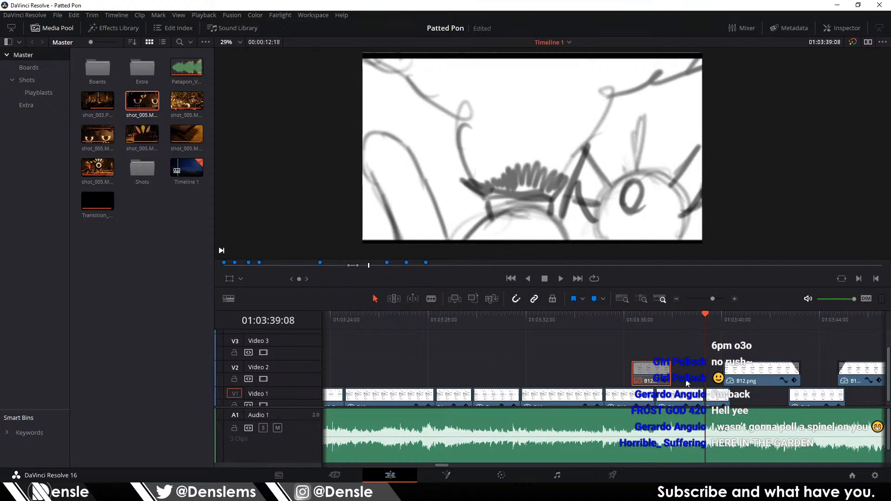
{"action": "left_click_drag", "start_coordinate": [686, 381], "coordinate": [647, 371]}
{"action": "scroll", "coordinate": [663, 369], "scroll_direction": "down", "scroll_amount": 6}
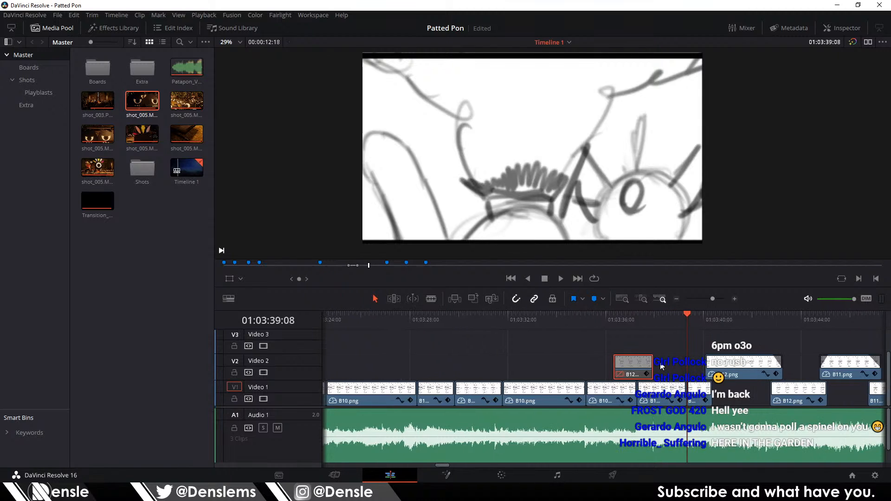
{"action": "scroll", "coordinate": [668, 366], "scroll_direction": "up", "scroll_amount": 2}
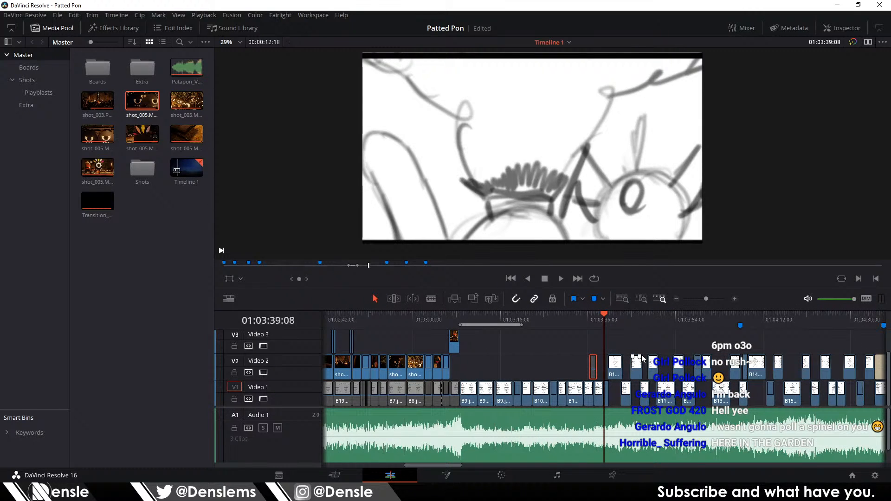
{"action": "scroll", "coordinate": [567, 353], "scroll_direction": "up", "scroll_amount": 1}
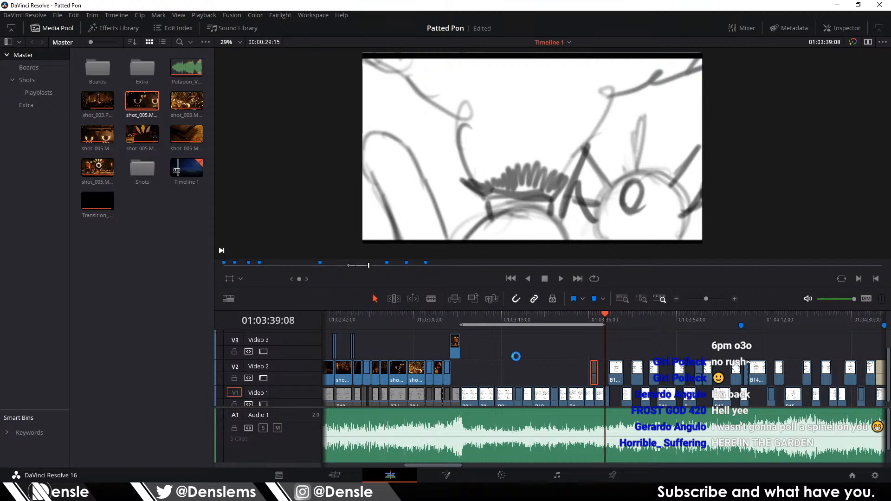
Step: Look over the storyboard panels within the marked range, including those at 01:03:18:19 and 01:03:13:12
{"action": "scroll", "coordinate": [497, 358], "scroll_direction": "up", "scroll_amount": 1}
{"action": "left_click", "coordinate": [466, 397]}
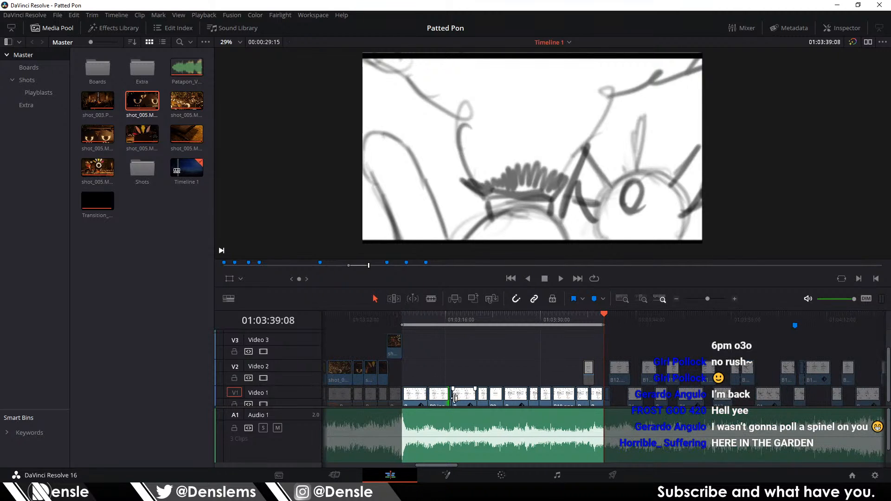
{"action": "left_click", "coordinate": [464, 320]}
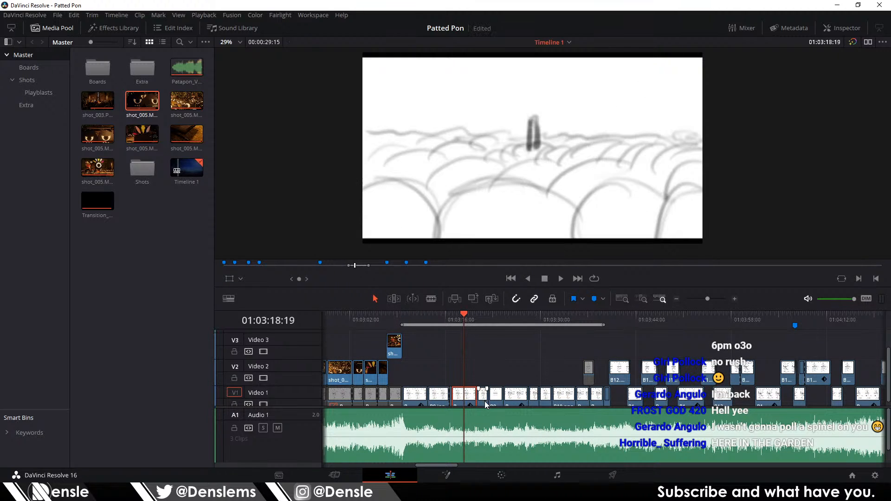
{"action": "left_click_drag", "start_coordinate": [480, 322], "coordinate": [428, 315]}
{"action": "scroll", "coordinate": [410, 388], "scroll_direction": "up", "scroll_amount": 4}
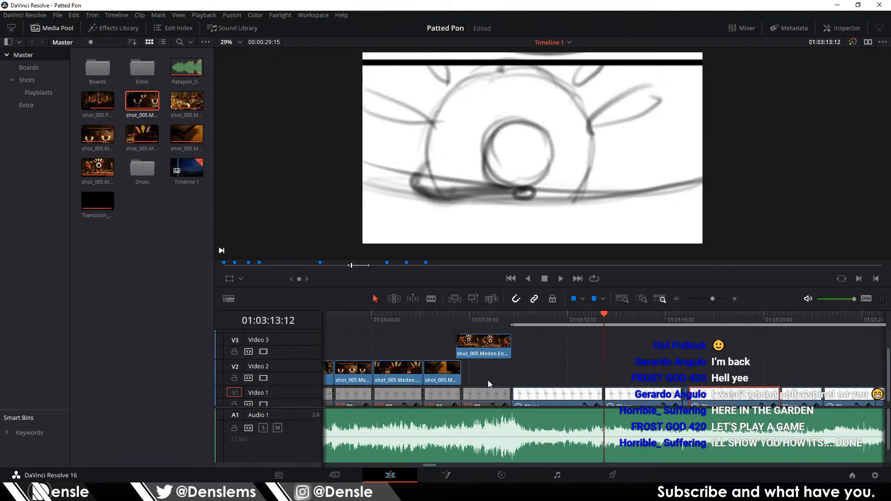
Step: View the first storyboard panel after the reveal at 01:03:11:22 and open its full B9.jpg sheet in the viewer
{"action": "left_click", "coordinate": [569, 395]}
{"action": "left_click", "coordinate": [565, 324]}
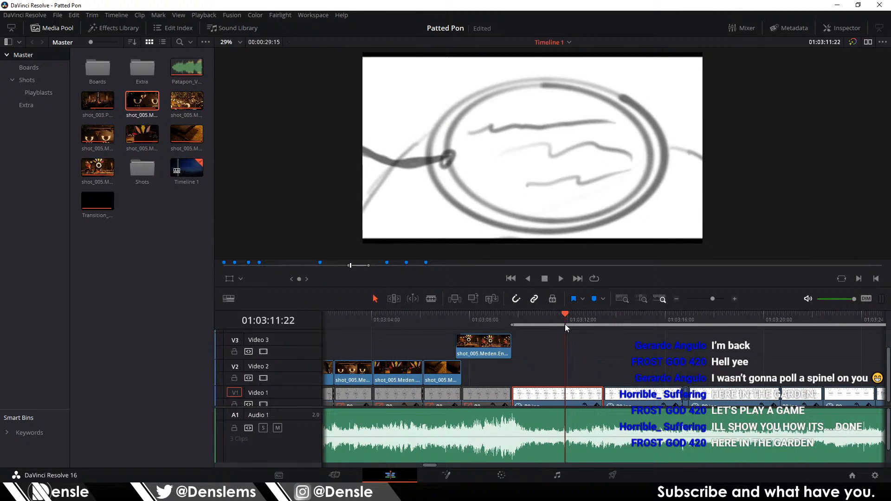
{"action": "double_click", "coordinate": [562, 397]}
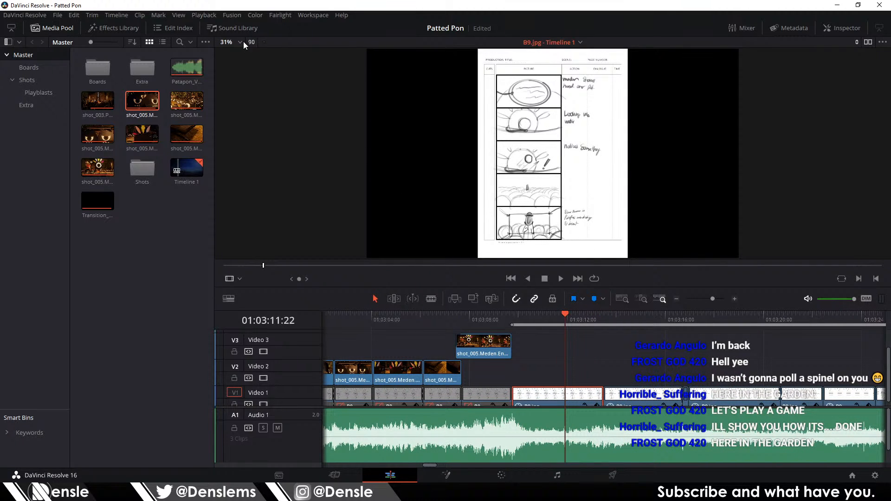
Step: Switch to the Prism project browser and create shot 0010.PotRub in the sequence 006.PotCall
{"action": "left_click", "coordinate": [837, 5]}
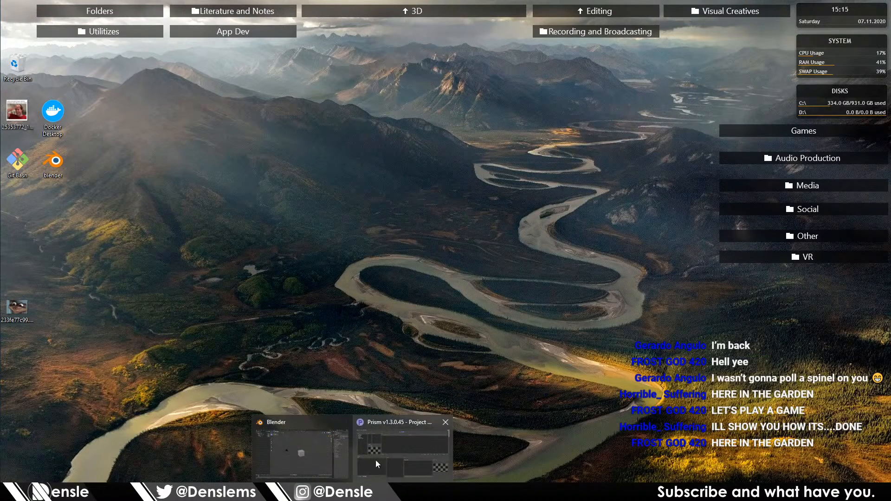
{"action": "left_click", "coordinate": [405, 432]}
{"action": "right_click", "coordinate": [78, 130]}
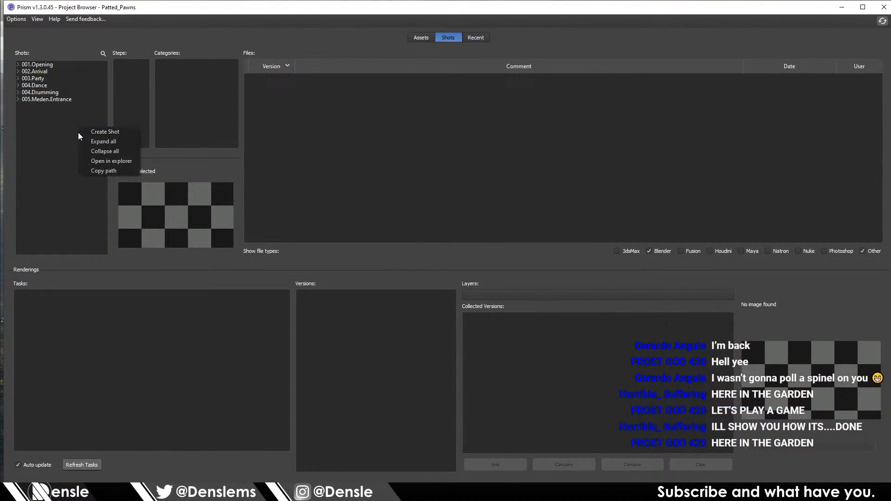
{"action": "left_click", "coordinate": [93, 133]}
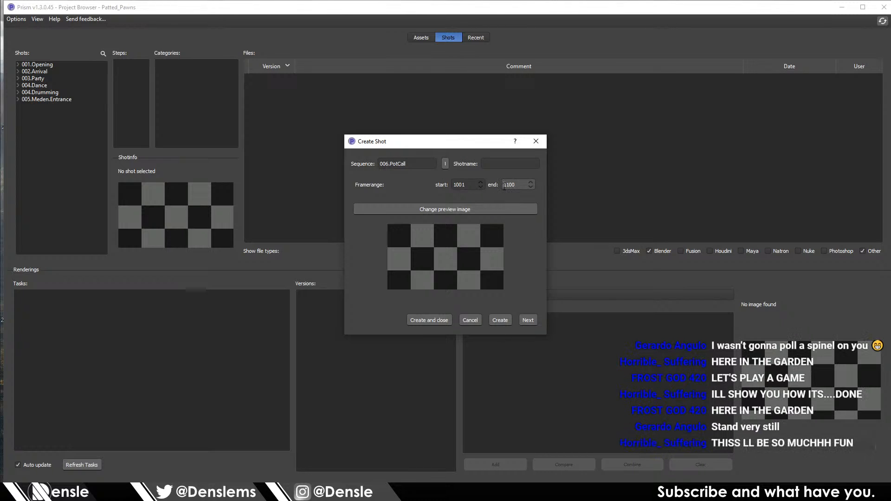
{"action": "left_click", "coordinate": [501, 168]}
{"action": "type", "text": "001"}
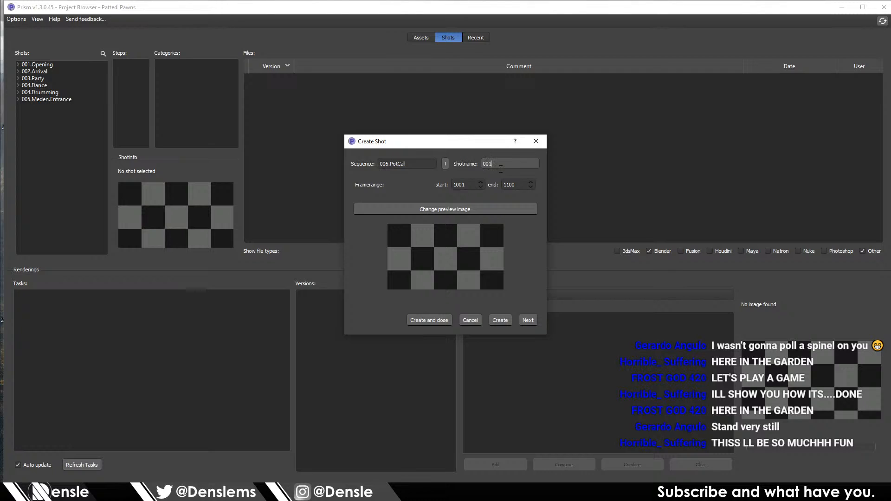
{"action": "type", "text": "0.Pot"}
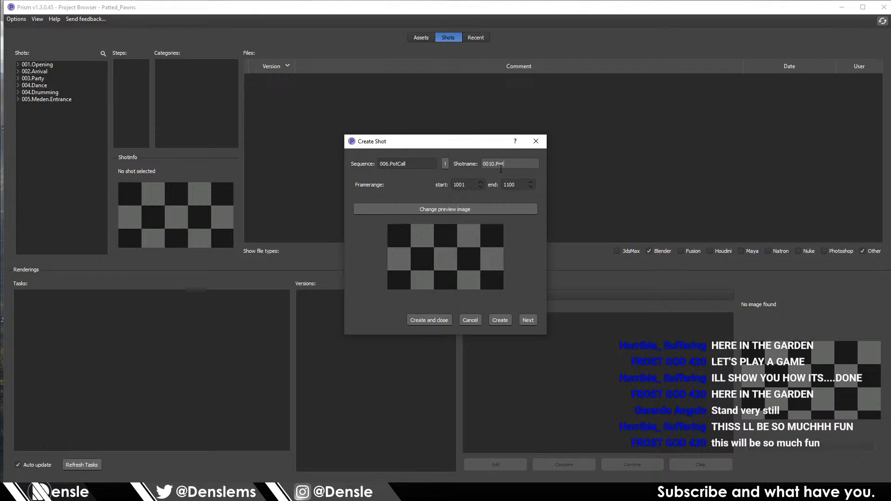
{"action": "type", "text": "Rub"}
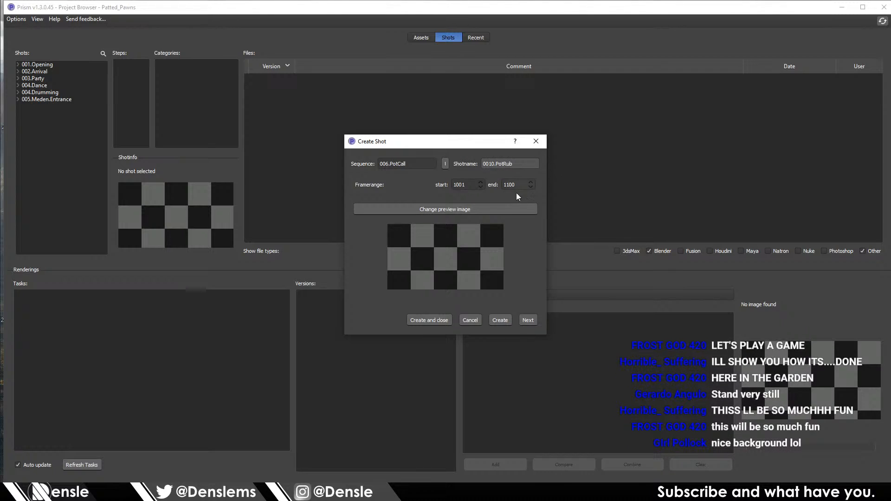
{"action": "left_click", "coordinate": [528, 320]}
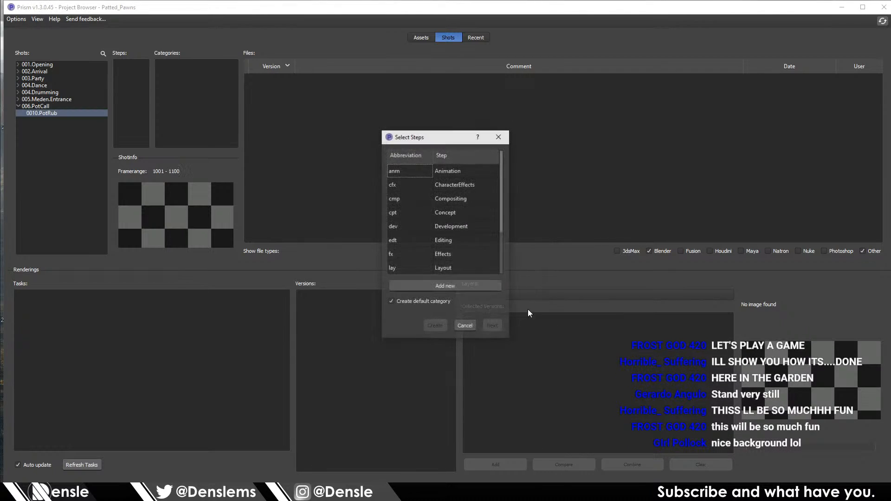
Step: Add the Animation step and category to 0010.PotRub and create its first Blender scene version
{"action": "left_click", "coordinate": [447, 180]}
{"action": "left_click", "coordinate": [493, 326]}
{"action": "left_click", "coordinate": [502, 269]}
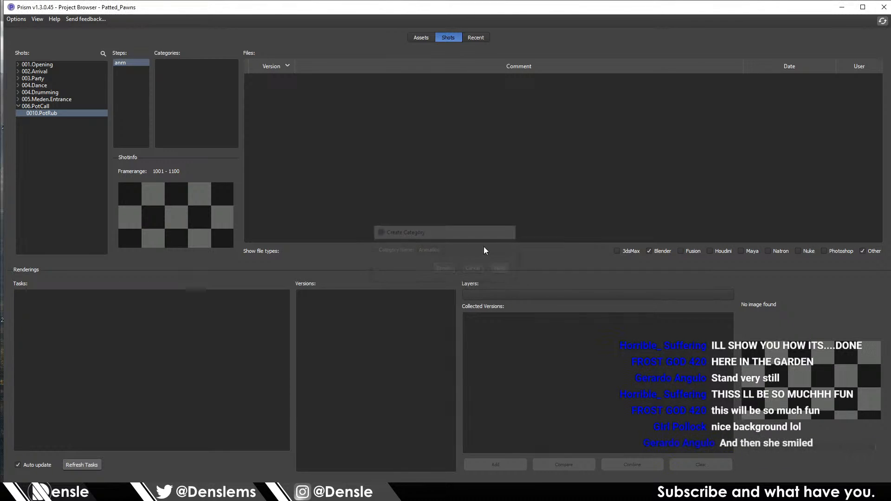
{"action": "left_click", "coordinate": [477, 265]}
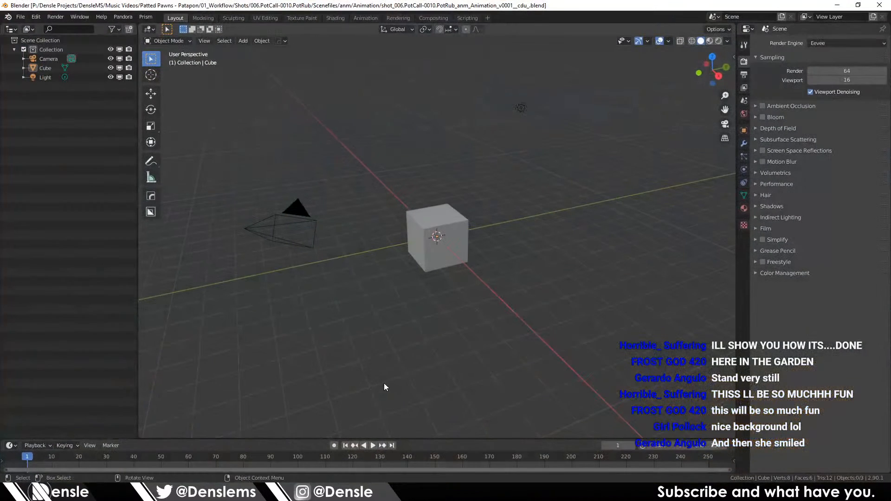
Step: Reopen the Prism project browser and select the v0007 Reveal scene of the MedenReveal shot in 005.Meden.Entrance
{"action": "left_click", "coordinate": [146, 17]}
{"action": "left_click", "coordinate": [159, 46]}
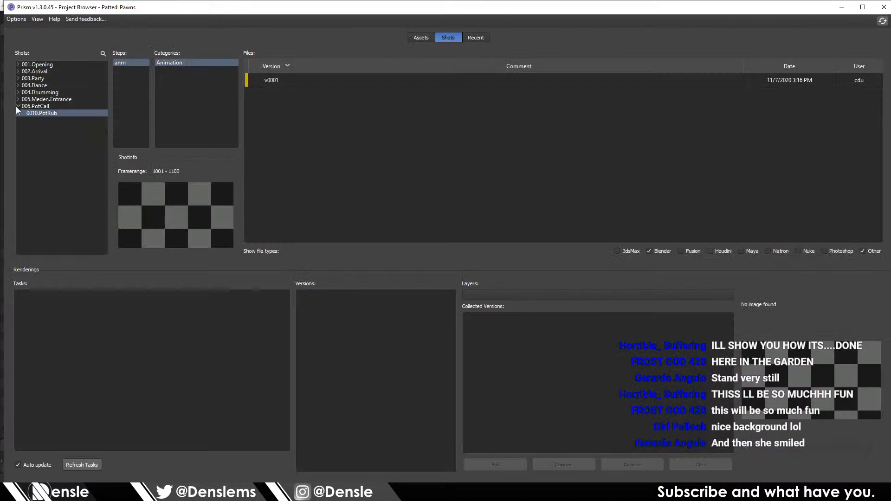
{"action": "left_click", "coordinate": [18, 99]}
{"action": "left_click", "coordinate": [46, 141]}
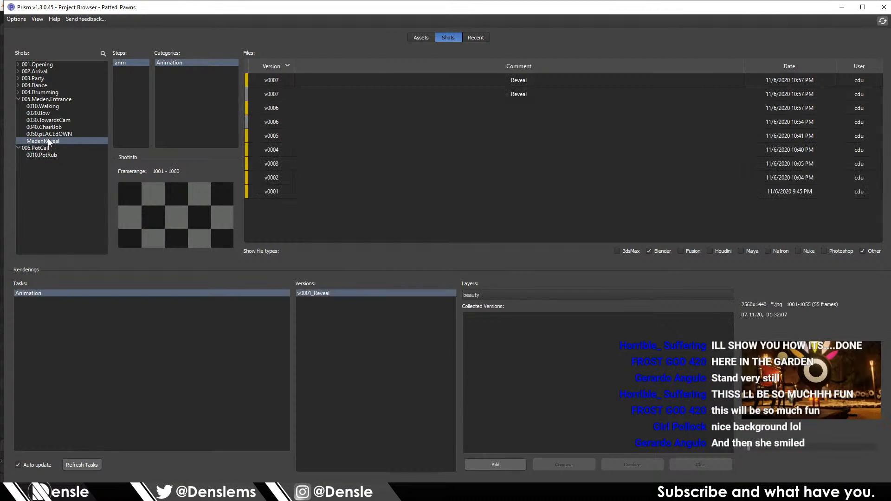
{"action": "left_click", "coordinate": [337, 86]}
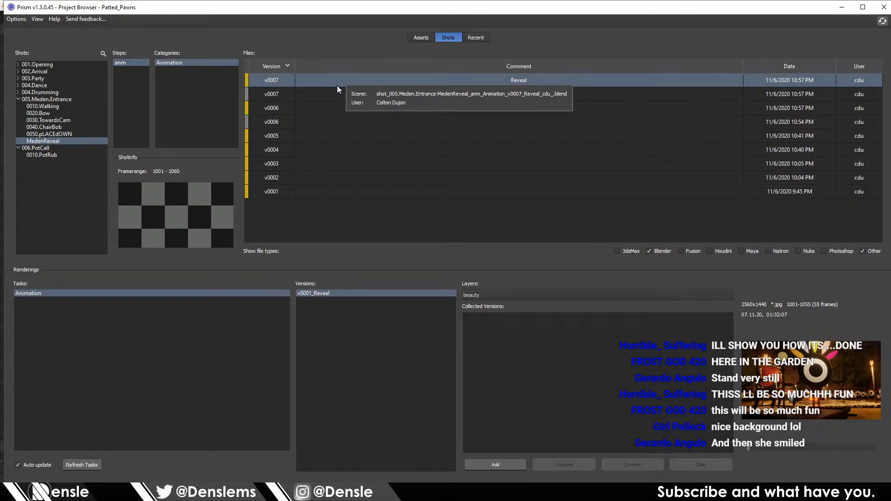
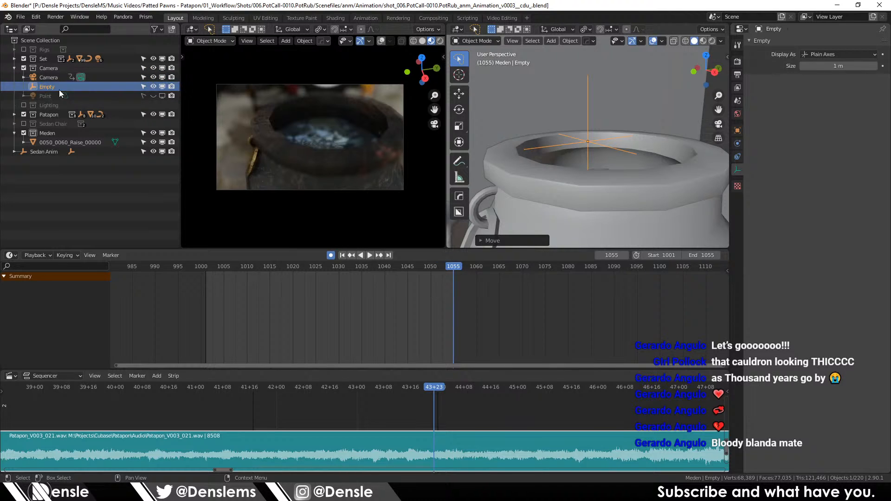
Step: Set the camera's depth of field F-Stop to 0.5 and preview the shot from frame 1001
{"action": "left_click", "coordinate": [77, 77]}
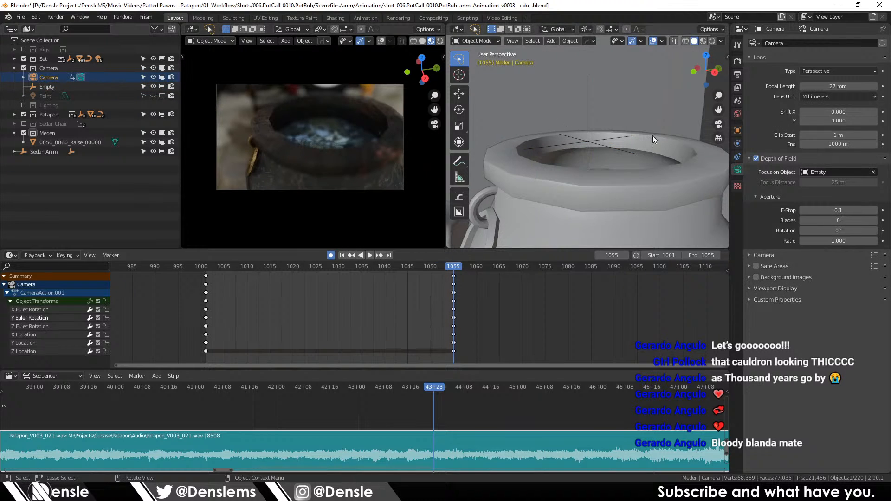
{"action": "left_click", "coordinate": [831, 210]}
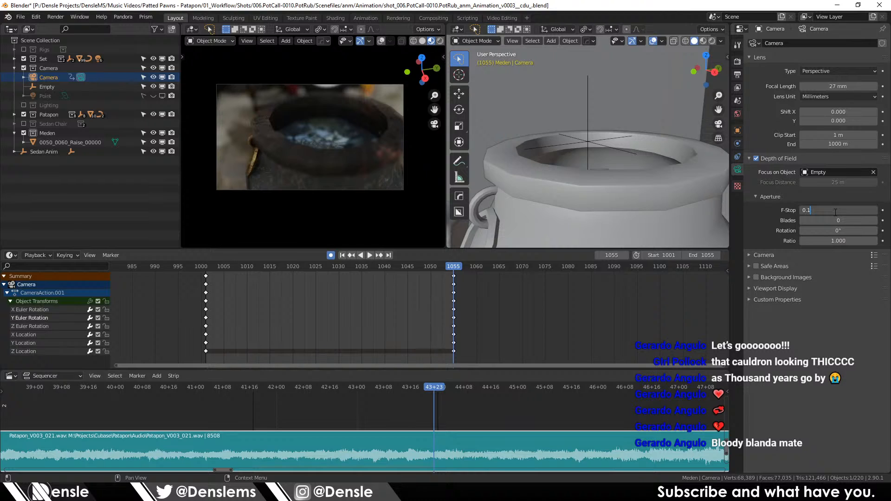
{"action": "key", "text": "Return"}
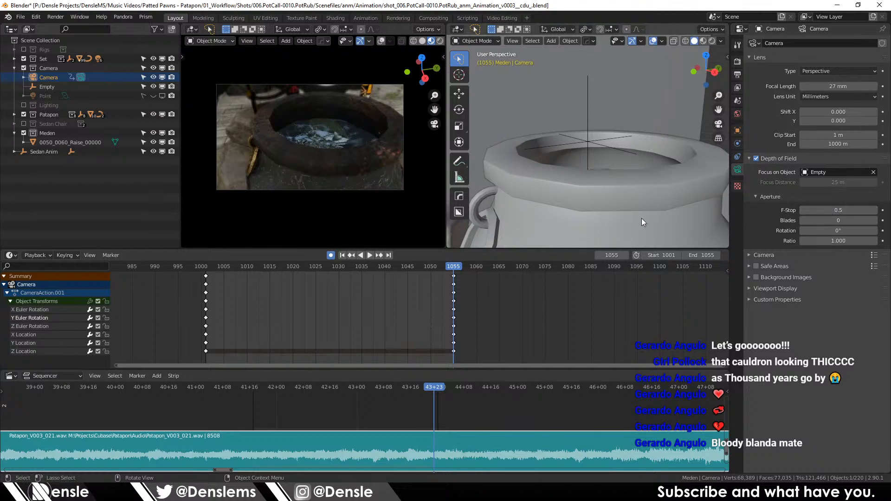
{"action": "left_click", "coordinate": [207, 268]}
{"action": "key", "text": "space"}
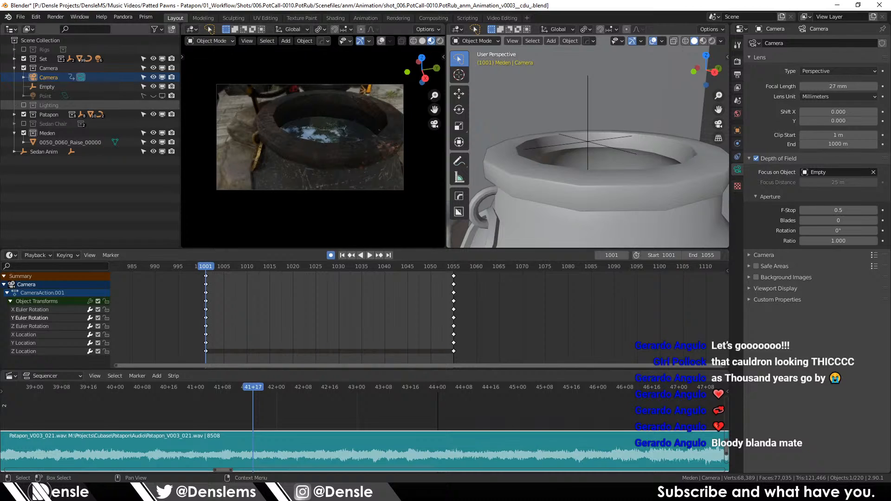
Step: Show the camera view with rendered shading, enable the Lighting collection, and check the lit pot up close and over the frame range
{"action": "left_click", "coordinate": [13, 68]}
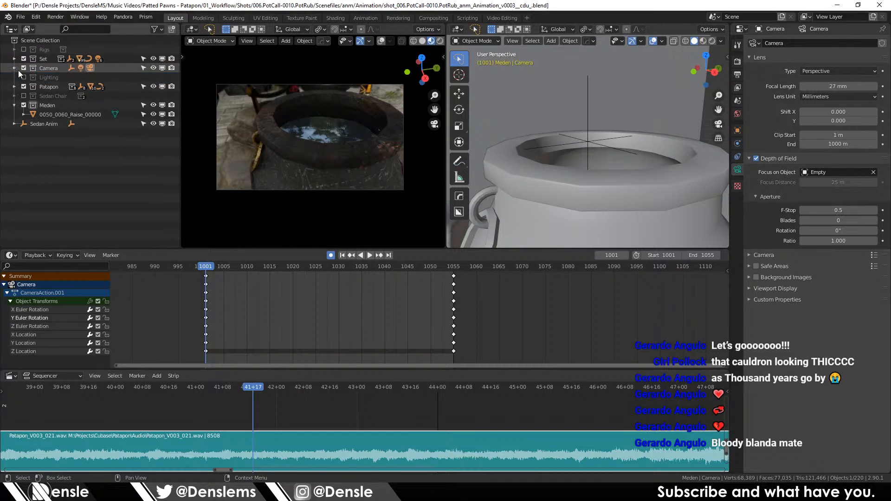
{"action": "left_click", "coordinate": [439, 41]}
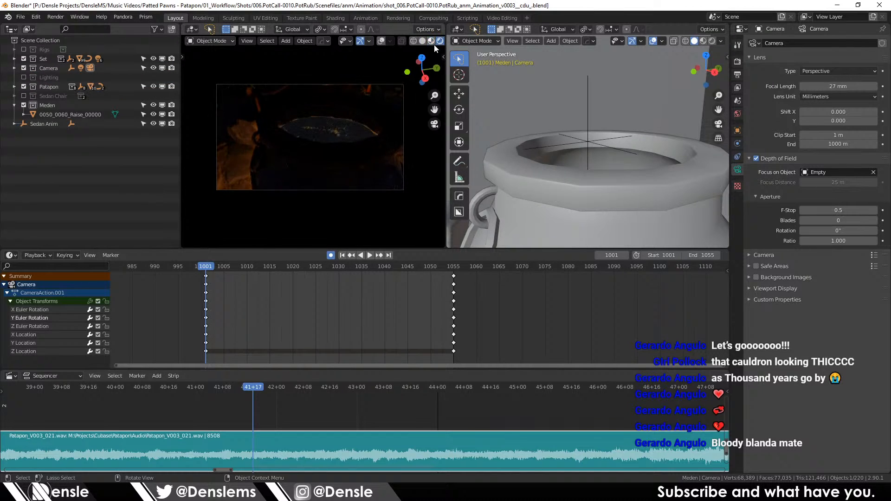
{"action": "left_click", "coordinate": [25, 77]}
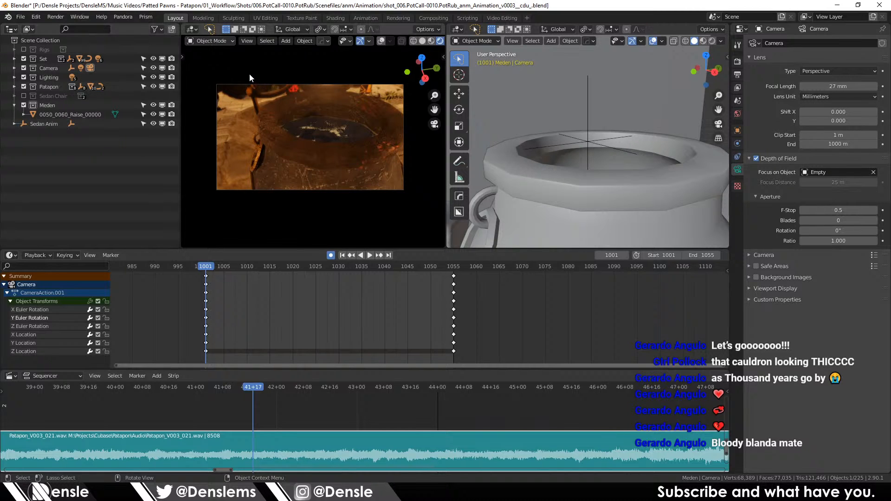
{"action": "scroll", "coordinate": [311, 144], "scroll_direction": "up", "scroll_amount": 4}
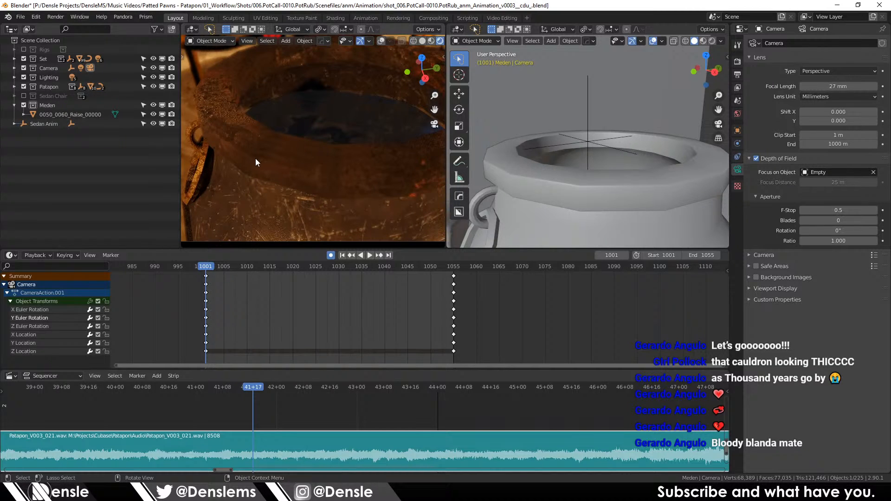
{"action": "left_click_drag", "start_coordinate": [255, 158], "coordinate": [270, 216]}
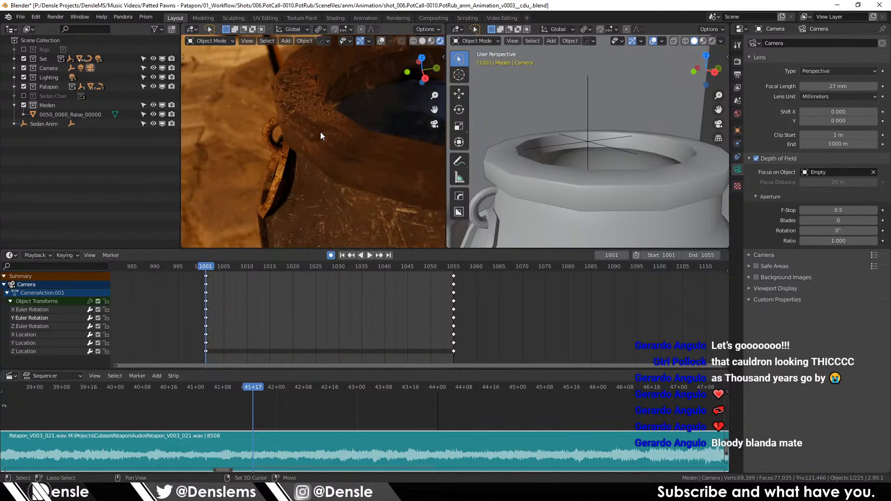
{"action": "scroll", "coordinate": [269, 168], "scroll_direction": "down", "scroll_amount": 5}
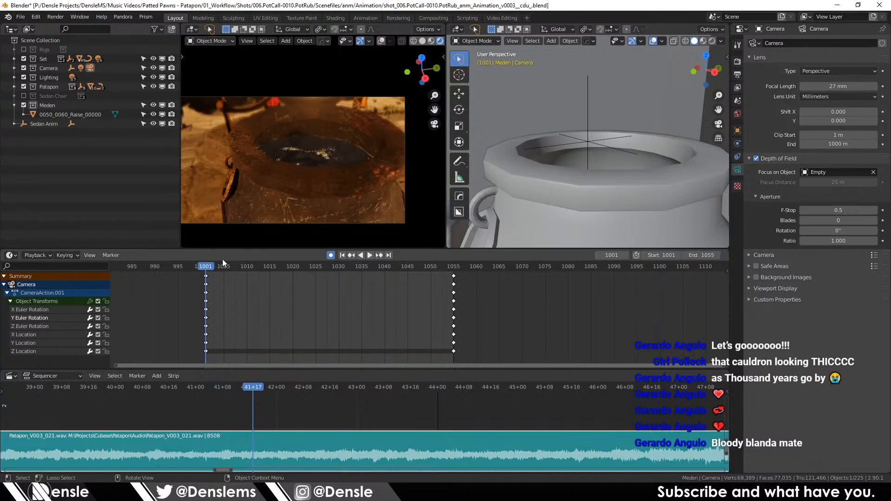
{"action": "left_click_drag", "start_coordinate": [318, 261], "coordinate": [207, 268]}
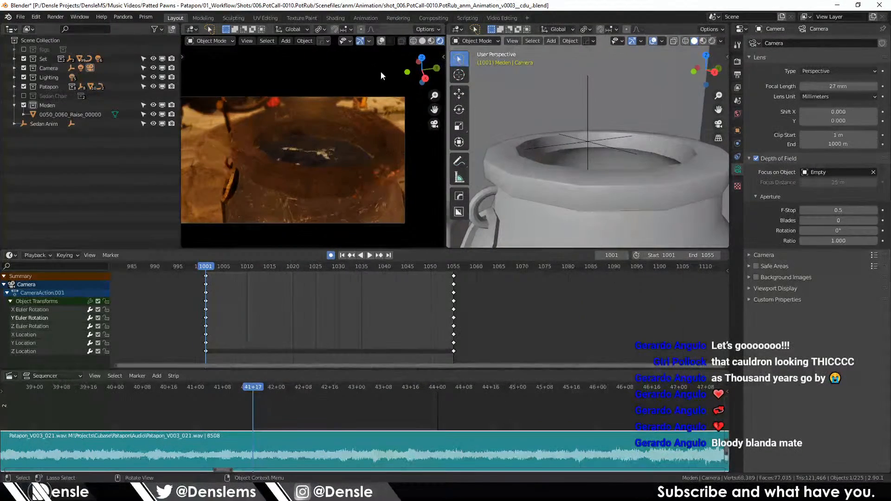
Step: Select the 0050_0060_Raise_00000 image plane behind the pot and rotate it slightly about the global Z axis
{"action": "scroll", "coordinate": [569, 105], "scroll_direction": "down", "scroll_amount": 4}
{"action": "left_click", "coordinate": [563, 100]}
{"action": "scroll", "coordinate": [557, 103], "scroll_direction": "down", "scroll_amount": 3}
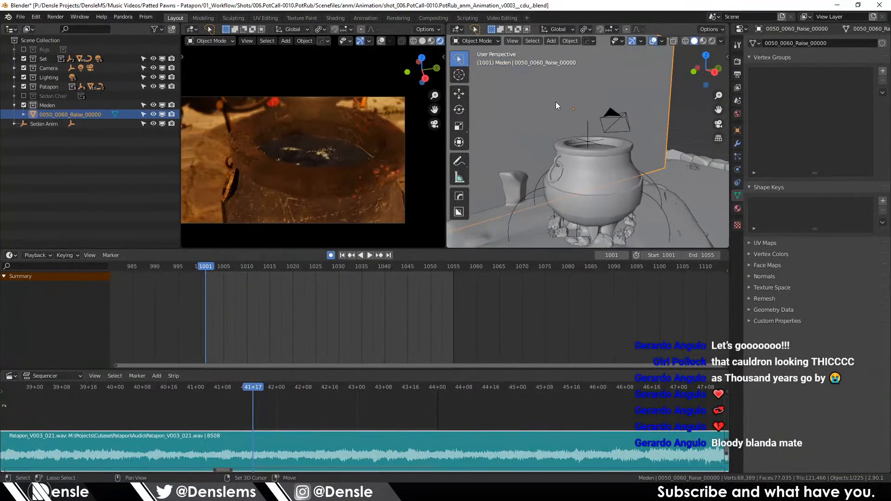
{"action": "left_click_drag", "start_coordinate": [556, 103], "coordinate": [569, 112]}
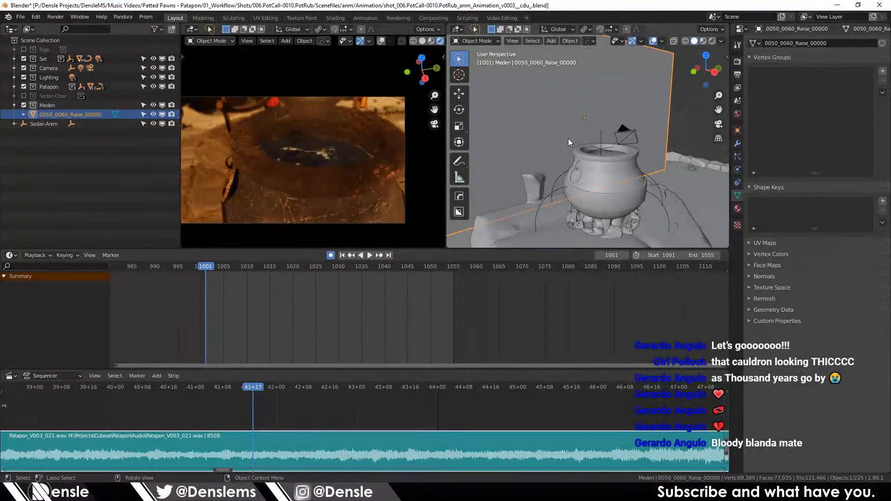
{"action": "key", "text": "r"}
{"action": "key", "text": "z"}
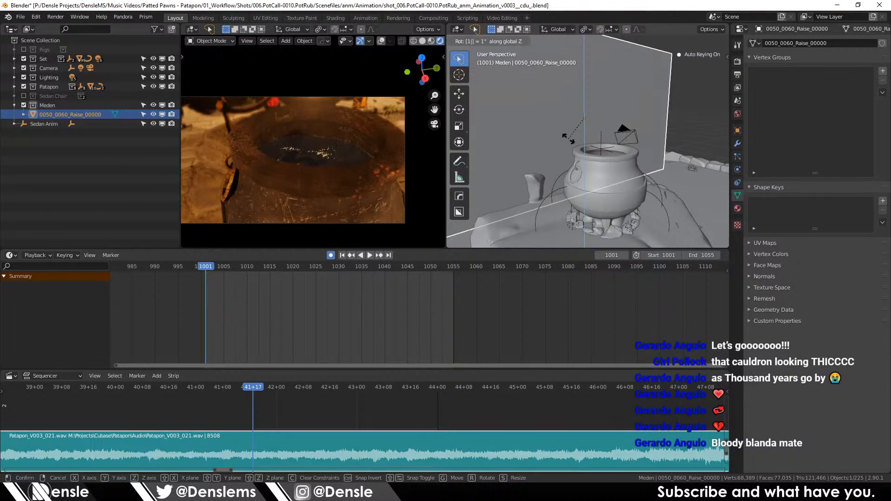
{"action": "left_click", "coordinate": [569, 138]}
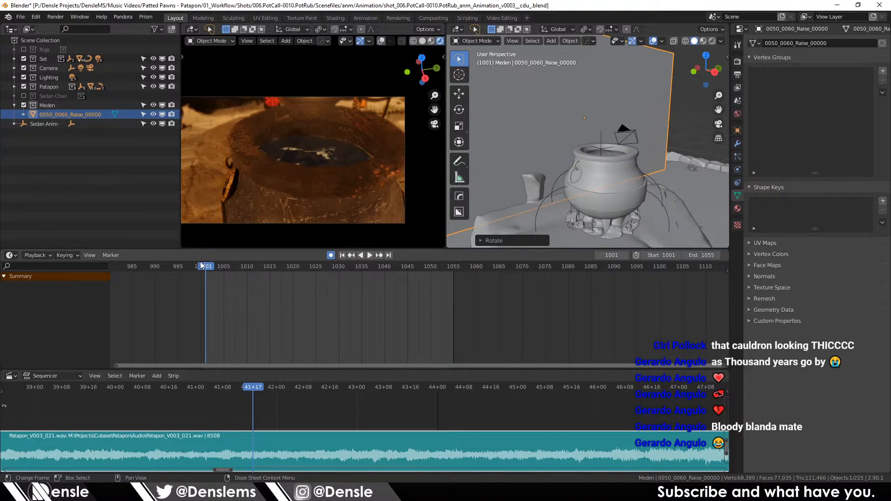
Step: Play and scrub the shot to check the moving reflection in the pot, ending on frame 1001
{"action": "key", "text": "space"}
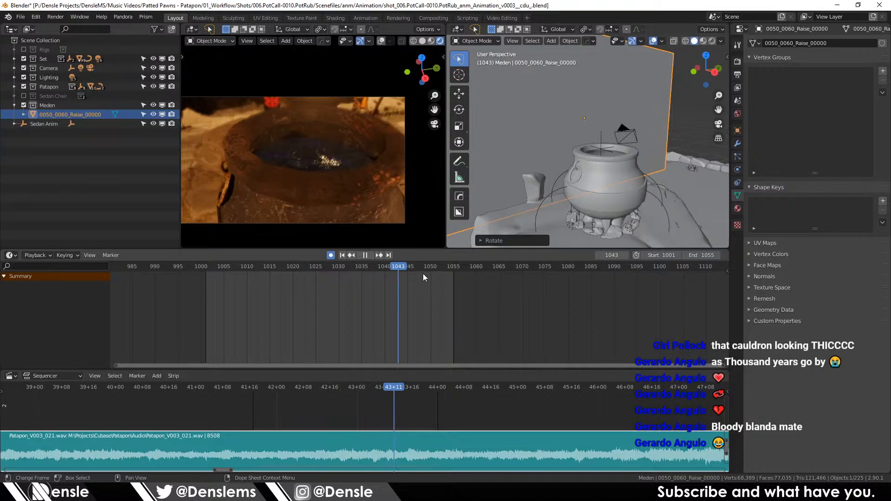
{"action": "left_click_drag", "start_coordinate": [436, 275], "coordinate": [208, 280]}
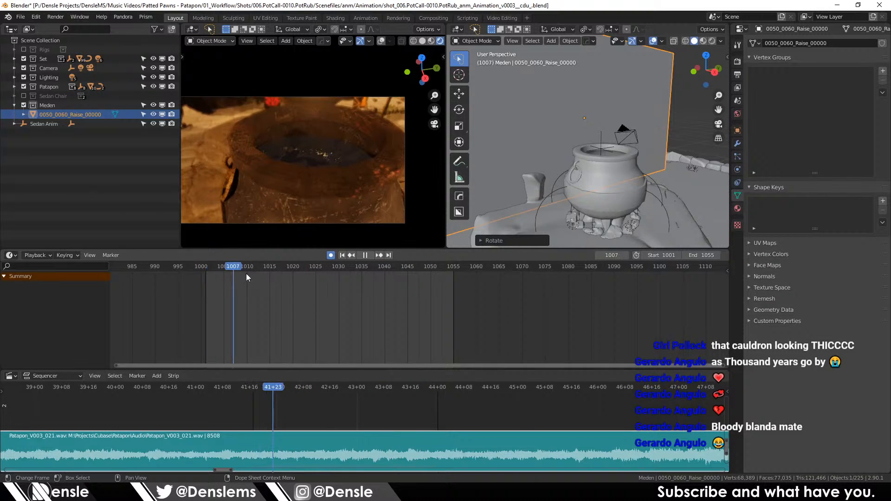
{"action": "left_click", "coordinate": [204, 276]}
{"action": "key", "text": "space"}
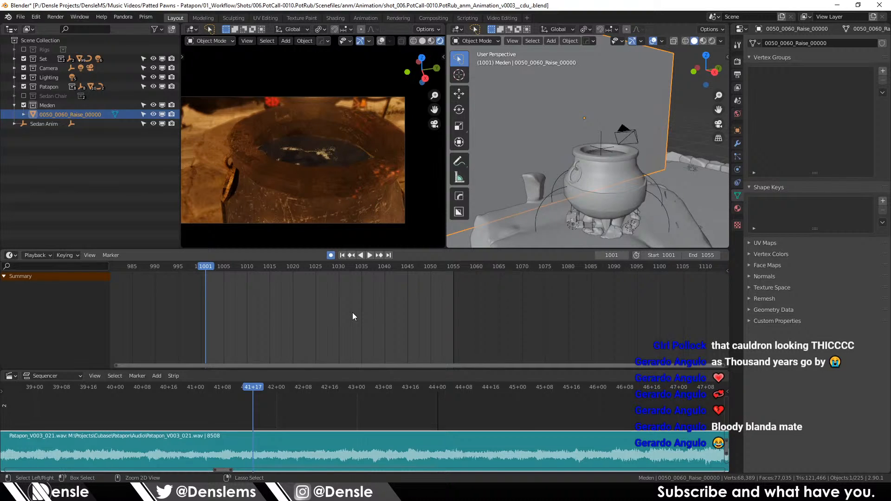
Step: Set the image plane's texture node source to Single Image in the shader editor and scrub the shot to check the reflection
{"action": "key", "text": "shift+F3"}
{"action": "scroll", "coordinate": [195, 320], "scroll_direction": "up", "scroll_amount": 5}
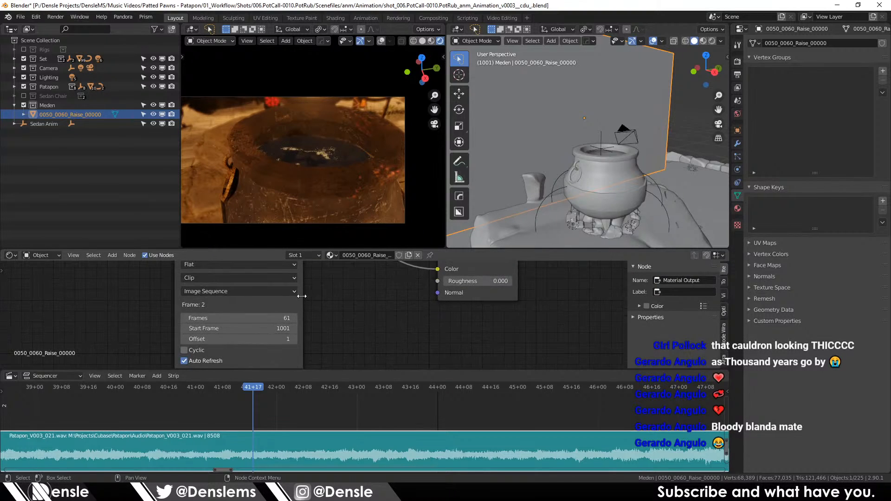
{"action": "left_click", "coordinate": [249, 292]}
{"action": "left_click", "coordinate": [224, 304]}
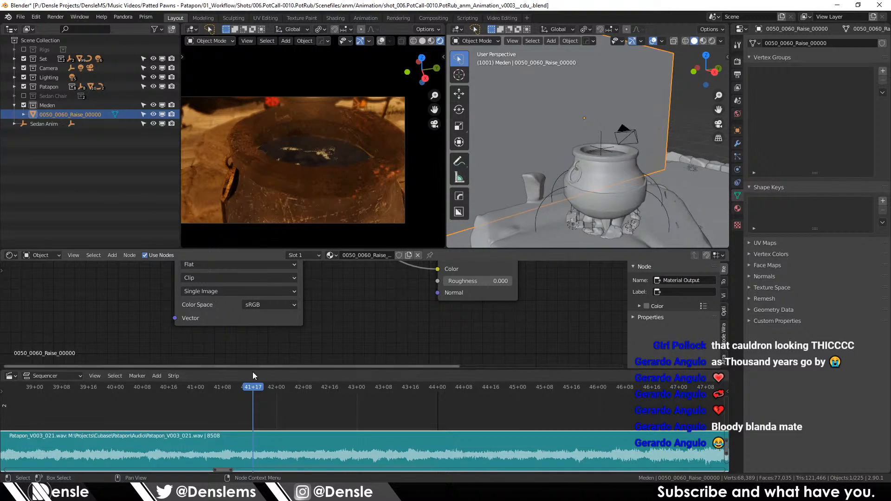
{"action": "left_click_drag", "start_coordinate": [264, 385], "coordinate": [429, 387]}
{"action": "left_click_drag", "start_coordinate": [528, 392], "coordinate": [253, 393]}
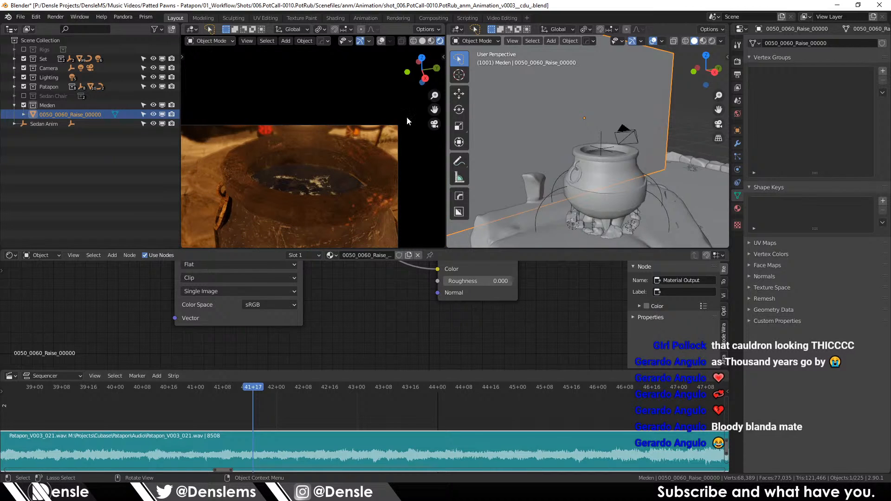
{"action": "left_click_drag", "start_coordinate": [589, 97], "coordinate": [561, 137]}
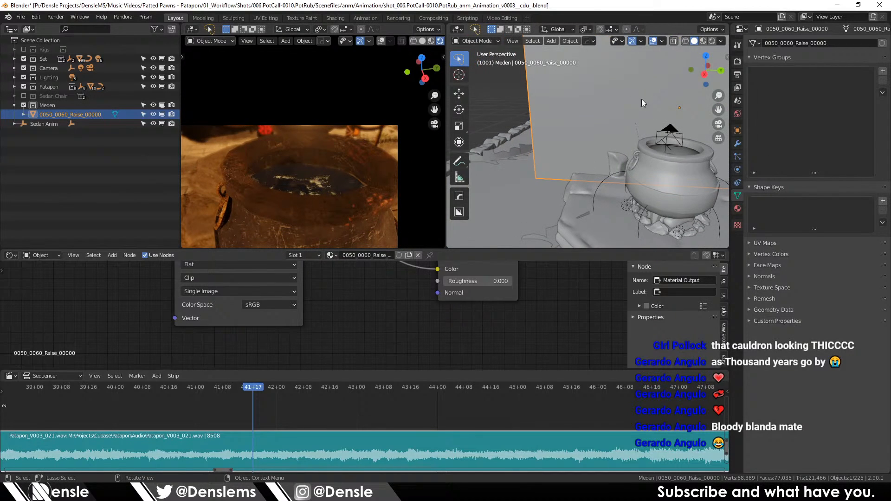
Step: With the free viewport in material preview, duplicate the 0050_0060_Raise_00000 image plane in place and hide the original
{"action": "left_click", "coordinate": [704, 41]}
{"action": "left_click_drag", "start_coordinate": [600, 93], "coordinate": [589, 122]}
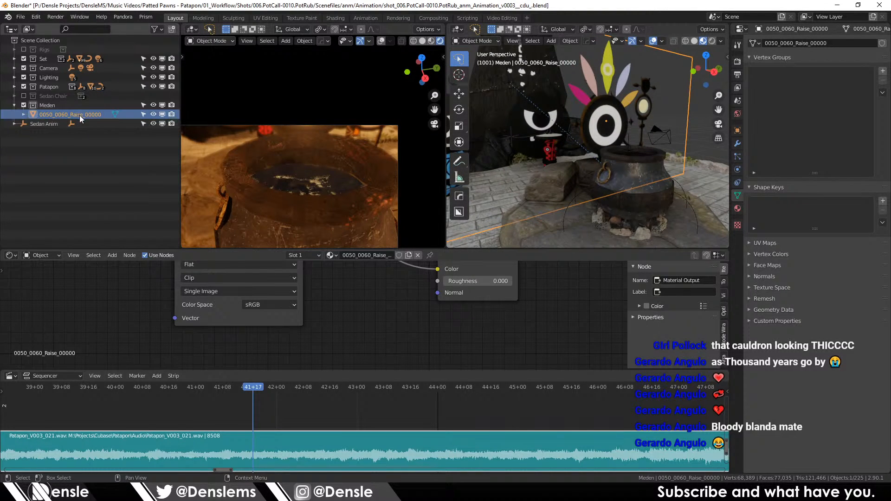
{"action": "key", "text": "shift+d"}
{"action": "right_click", "coordinate": [264, 83]}
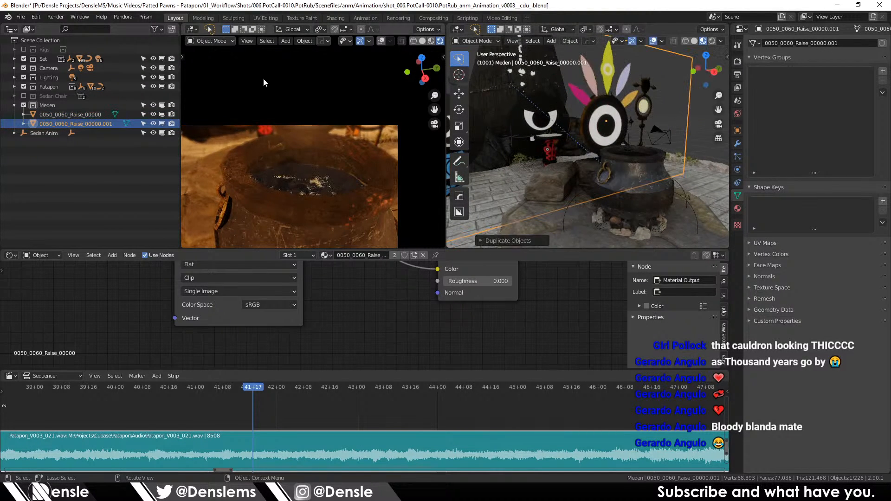
{"action": "left_click", "coordinate": [153, 114]}
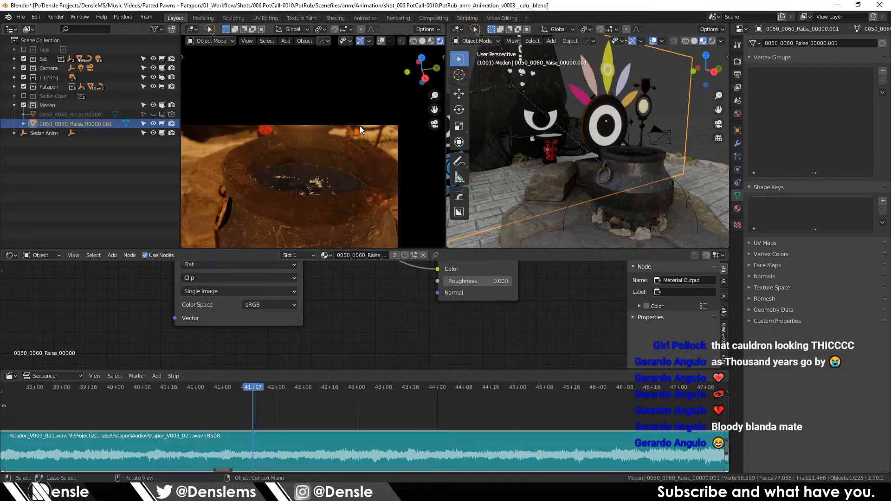
Step: In edit mode, add a vertical loop cut to the duplicated plane, slid beside the large round-eyed figure
{"action": "scroll", "coordinate": [633, 128], "scroll_direction": "up", "scroll_amount": 4}
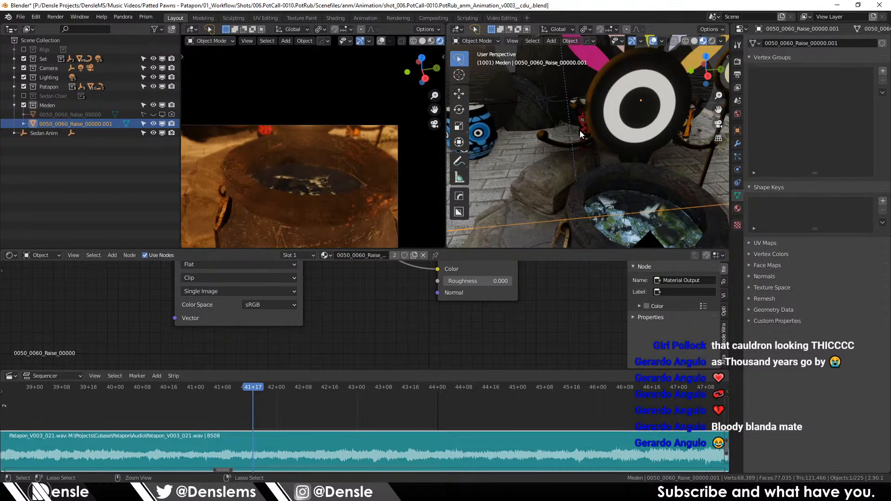
{"action": "scroll", "coordinate": [589, 125], "scroll_direction": "down", "scroll_amount": 3}
{"action": "key", "text": "Tab"}
{"action": "left_click_drag", "start_coordinate": [592, 130], "coordinate": [597, 141]}
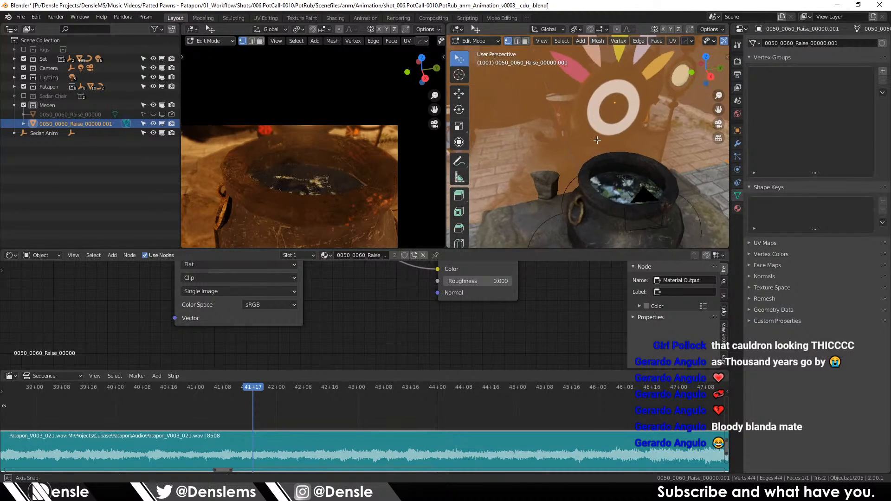
{"action": "key", "text": "ctrl+r"}
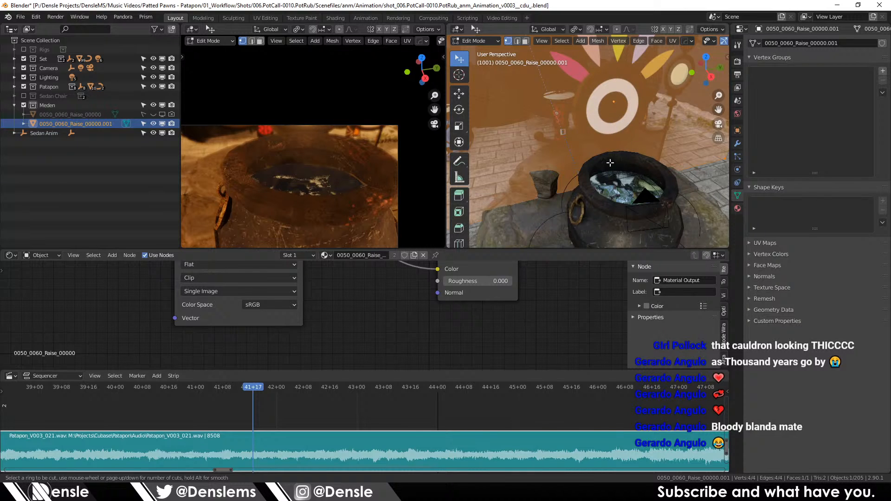
{"action": "left_click", "coordinate": [618, 177]}
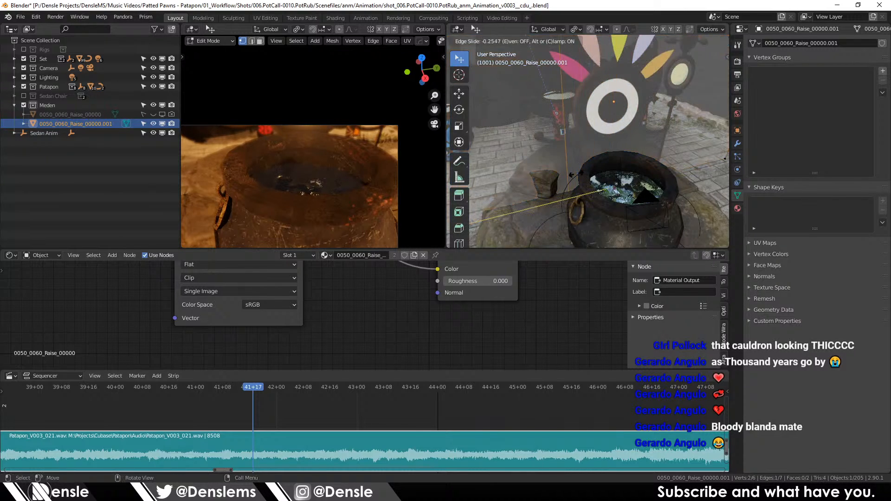
{"action": "left_click", "coordinate": [573, 146]}
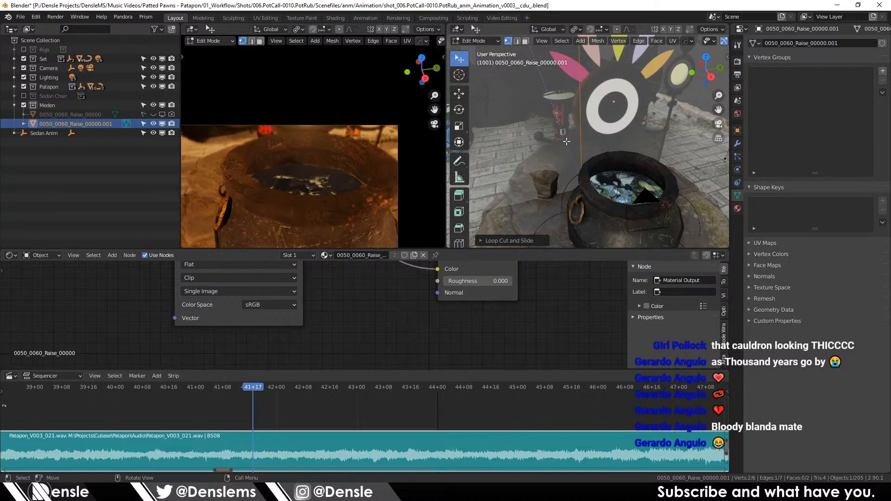
Step: Add a horizontal loop cut across the duplicated plane, level with the lower part of the large figure's round eye
{"action": "scroll", "coordinate": [587, 148], "scroll_direction": "up", "scroll_amount": 4}
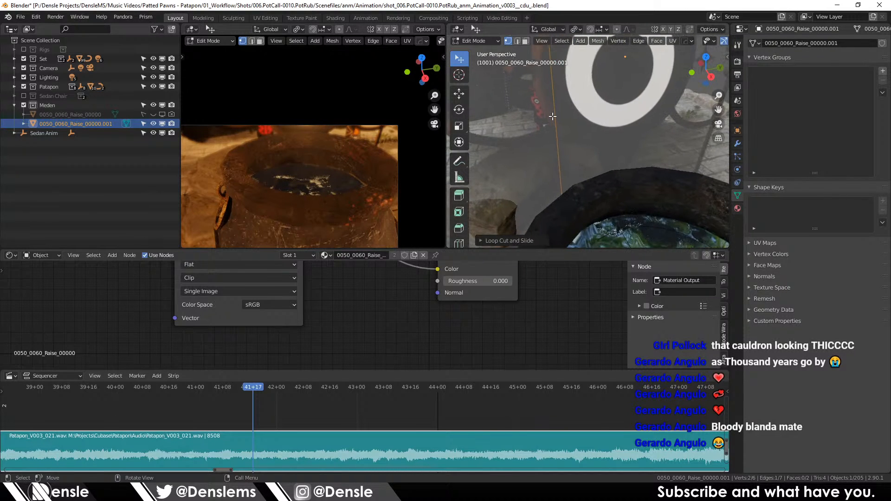
{"action": "scroll", "coordinate": [553, 117], "scroll_direction": "down", "scroll_amount": 5}
{"action": "scroll", "coordinate": [566, 134], "scroll_direction": "up", "scroll_amount": 8}
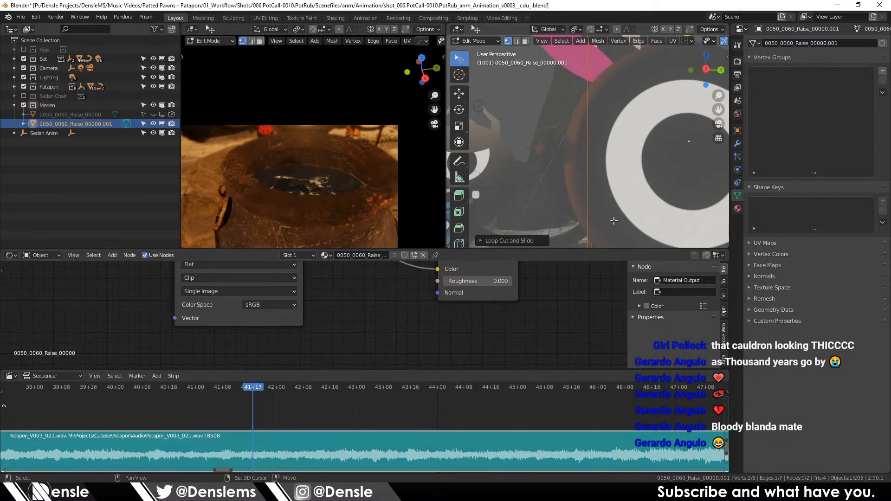
{"action": "scroll", "coordinate": [581, 163], "scroll_direction": "up", "scroll_amount": 2}
{"action": "key", "text": "ctrl+r"}
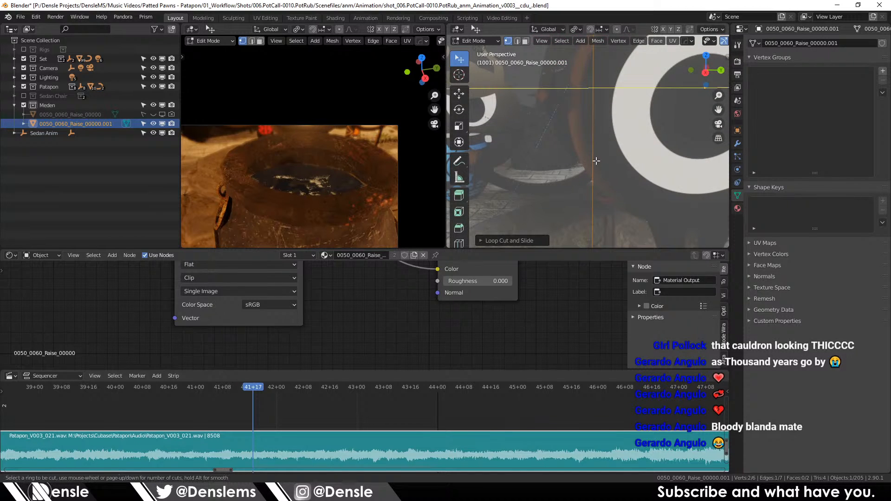
{"action": "left_click", "coordinate": [595, 160]}
{"action": "left_click", "coordinate": [595, 167]}
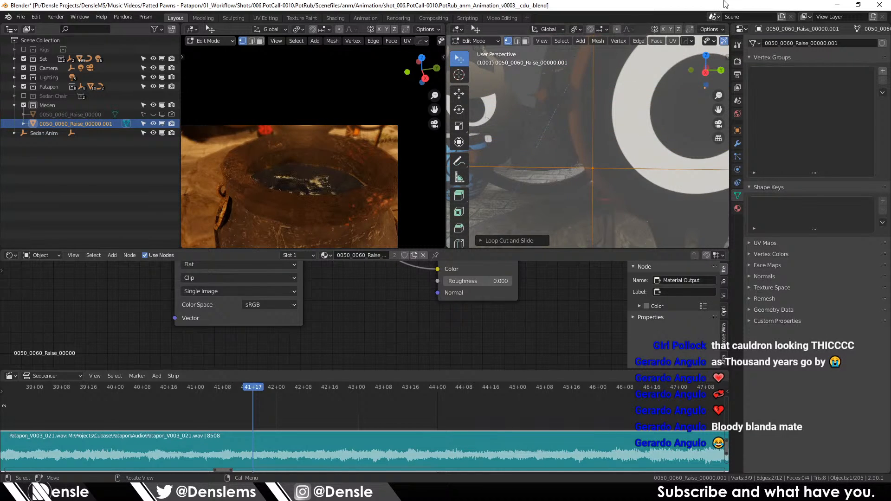
{"action": "left_click", "coordinate": [717, 30]}
{"action": "left_click", "coordinate": [614, 181]}
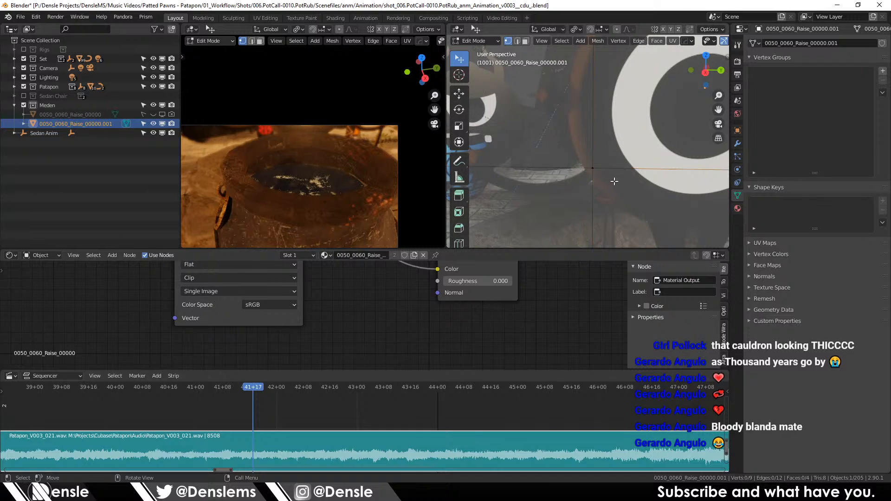
{"action": "key", "text": "2"}
{"action": "left_click_drag", "start_coordinate": [576, 152], "coordinate": [595, 159]}
{"action": "key", "text": "ctrl+z"}
{"action": "key", "text": "ctrl+z"}
{"action": "key", "text": "ctrl+z"}
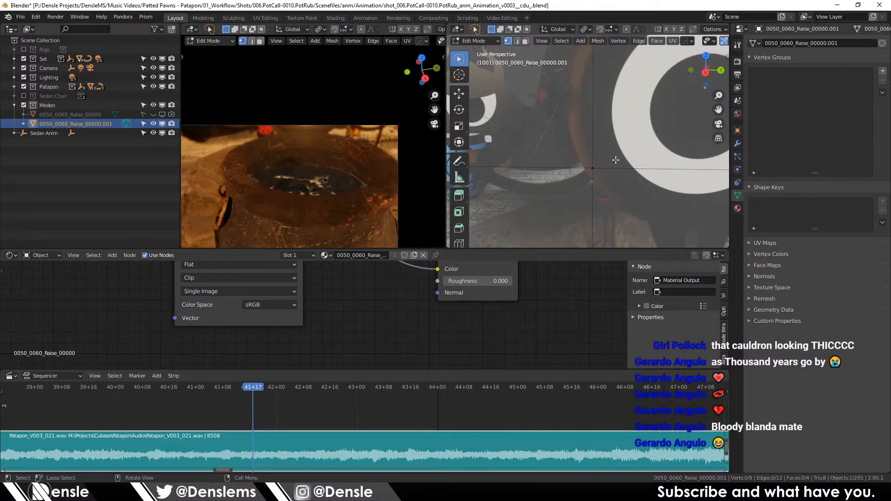
Step: Move the vertex where the two loop cuts cross by about -0.15 m along the global Y axis
{"action": "key", "text": "w"}
{"action": "left_click", "coordinate": [617, 168]}
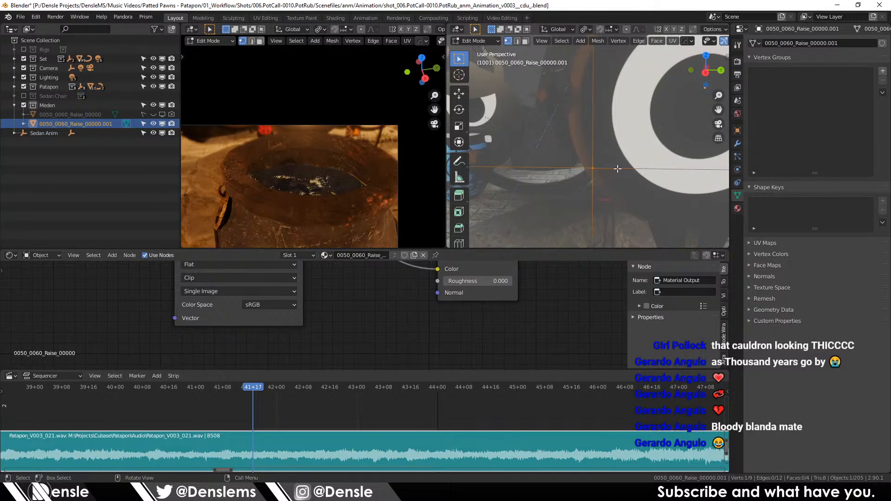
{"action": "key", "text": "g"}
{"action": "key", "text": "y"}
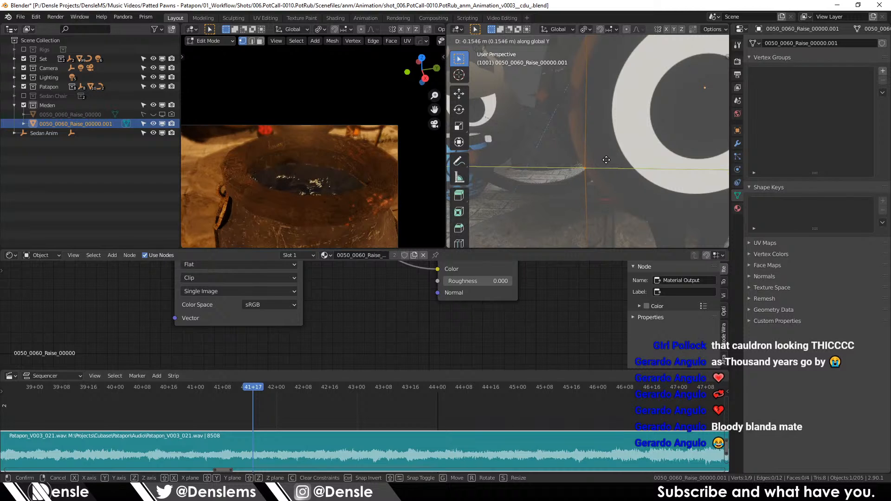
{"action": "left_click", "coordinate": [606, 160]}
Step: Add a second horizontal and a second vertical loop cut to enclose a rectangle in front of the small red figure
{"action": "scroll", "coordinate": [579, 196], "scroll_direction": "down", "scroll_amount": 3}
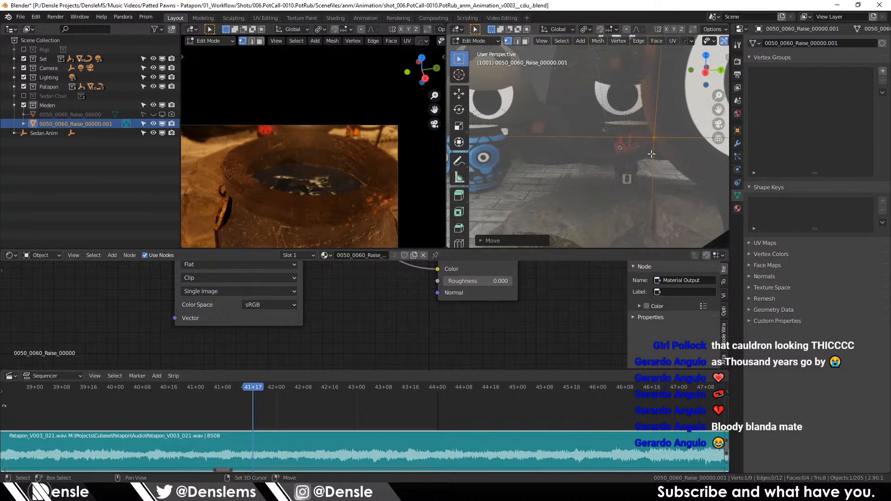
{"action": "key", "text": "ctrl+r"}
{"action": "left_click", "coordinate": [646, 157]}
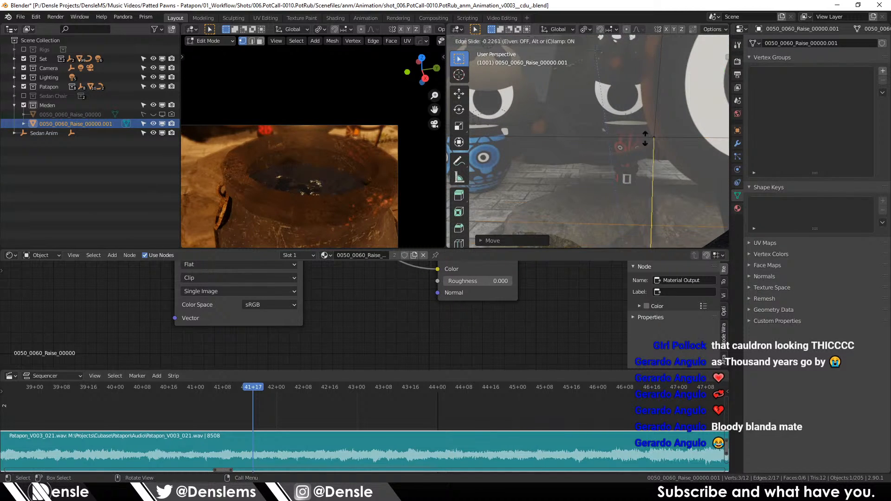
{"action": "left_click", "coordinate": [639, 101]}
{"action": "left_click_drag", "start_coordinate": [568, 123], "coordinate": [613, 124]}
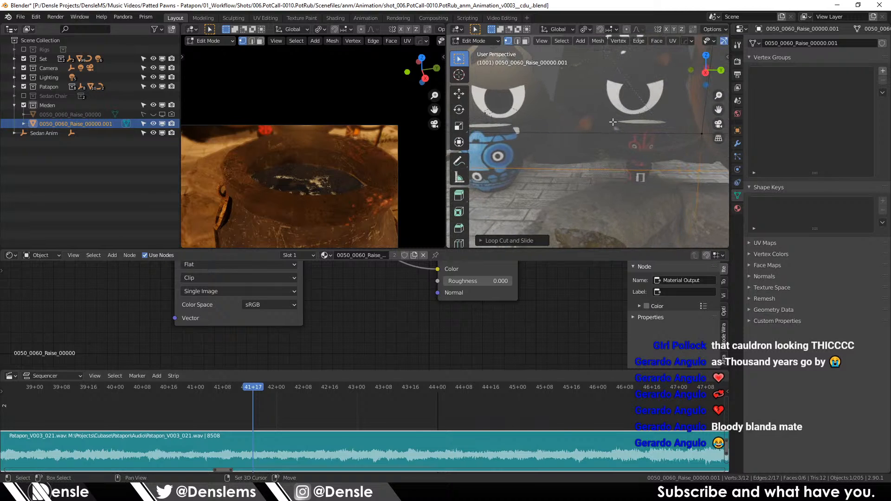
{"action": "key", "text": "ctrl+r"}
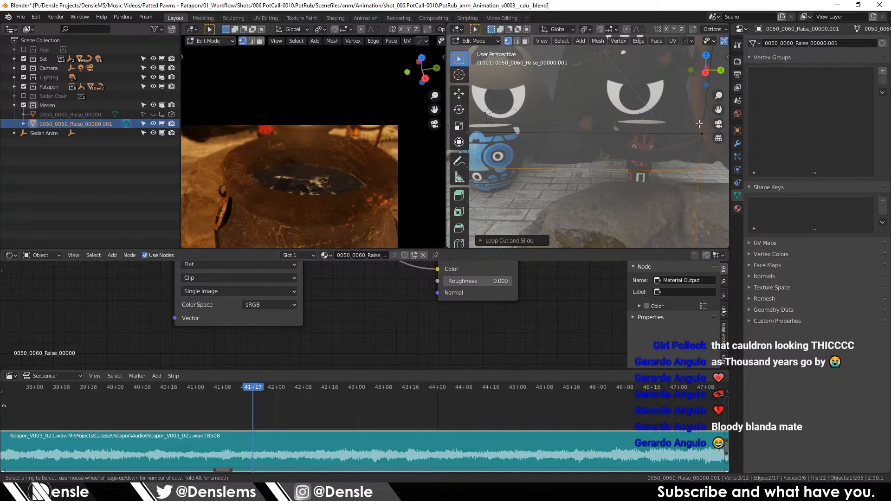
{"action": "left_click", "coordinate": [657, 117]}
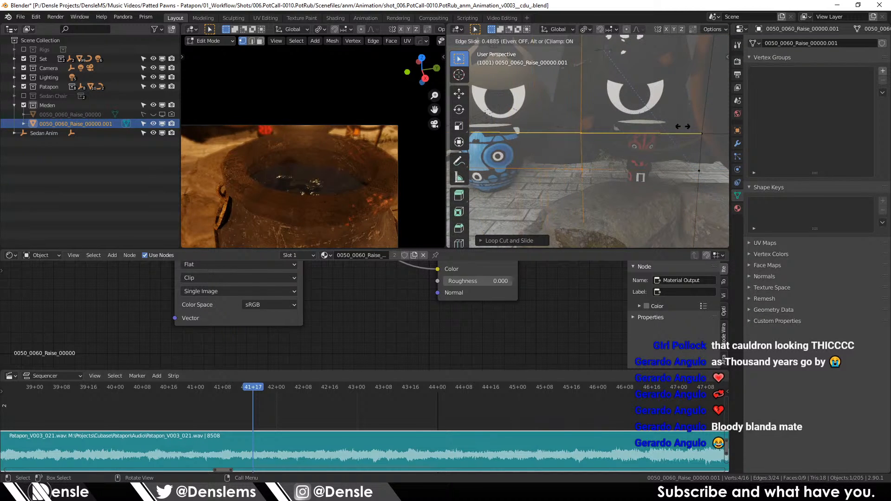
{"action": "left_click", "coordinate": [624, 133]}
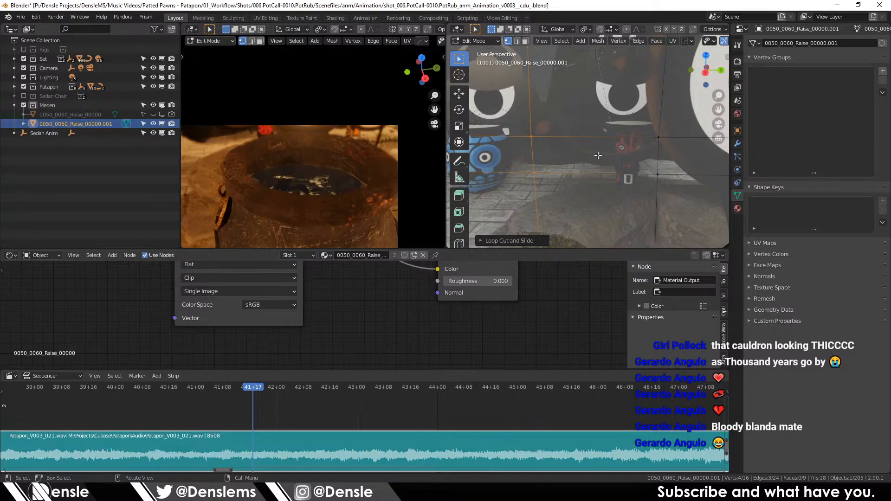
Step: Delete the rectangular face enclosed by the loop cuts and return to object mode
{"action": "key", "text": "3"}
{"action": "left_click", "coordinate": [610, 164]}
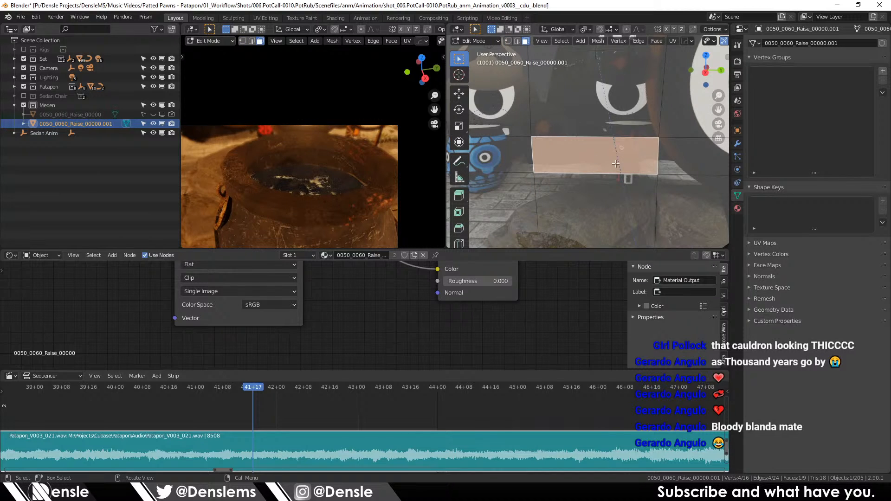
{"action": "key", "text": "x"}
{"action": "left_click", "coordinate": [615, 164]}
{"action": "key", "text": "ctrl+z"}
{"action": "key", "text": "x"}
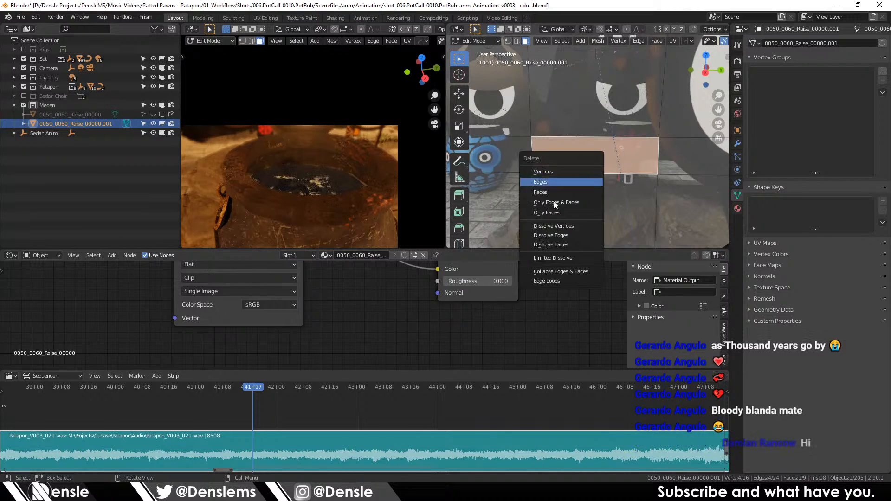
{"action": "left_click", "coordinate": [546, 192]}
{"action": "key", "text": "Tab"}
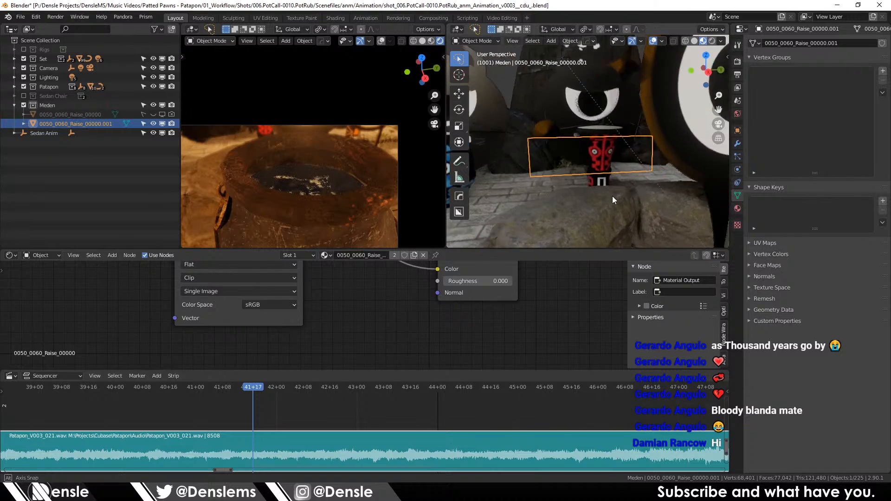
Step: Deselect the cut-out plane and inspect the pot and its water reflection from the free view, scrubbing the timeline
{"action": "scroll", "coordinate": [612, 177], "scroll_direction": "down", "scroll_amount": 8}
{"action": "left_click", "coordinate": [695, 129]}
{"action": "scroll", "coordinate": [604, 155], "scroll_direction": "up", "scroll_amount": 3}
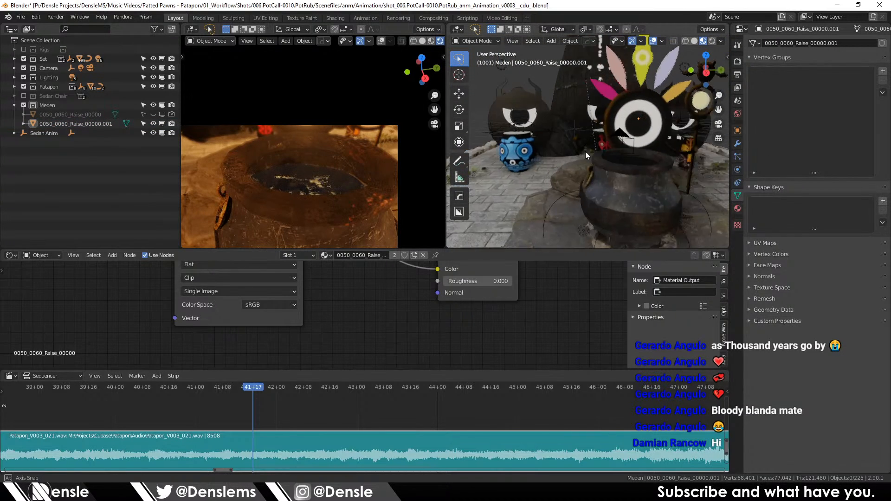
{"action": "left_click_drag", "start_coordinate": [586, 152], "coordinate": [611, 157]}
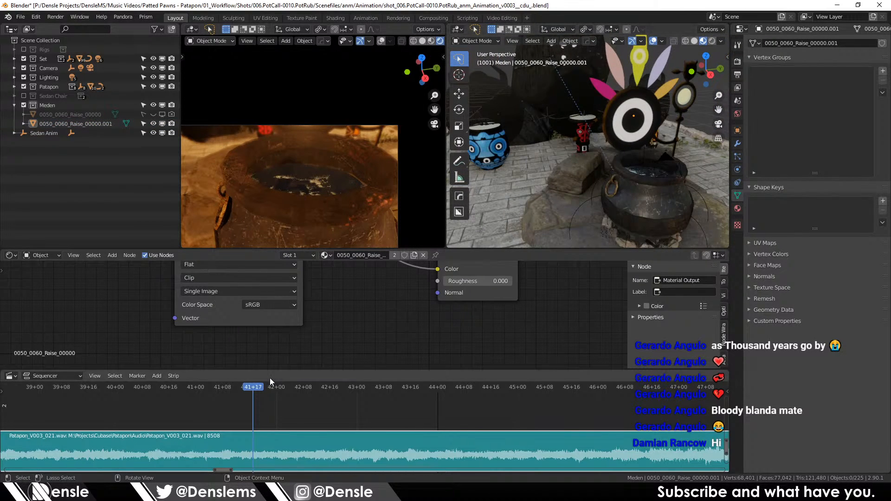
{"action": "left_click_drag", "start_coordinate": [268, 386], "coordinate": [255, 399]}
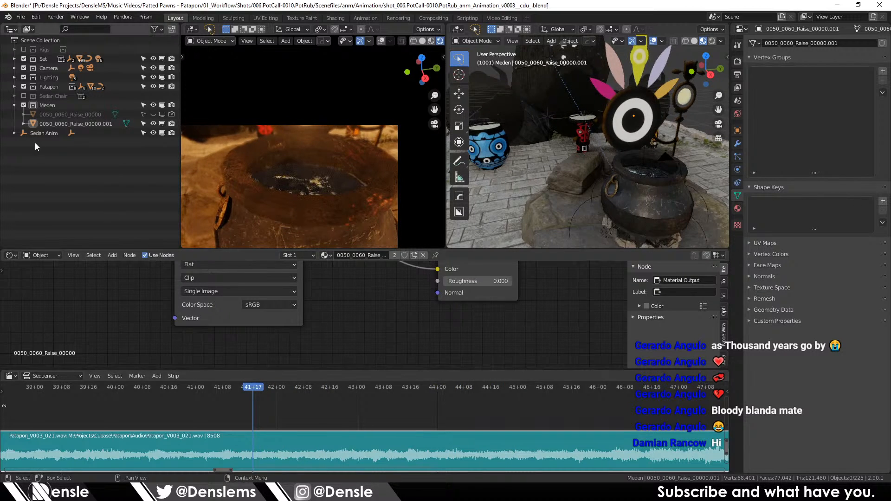
Step: Rename the duplicated plane 0050_0060_Raise_00000.001 as Meden
{"action": "double_click", "coordinate": [104, 124]}
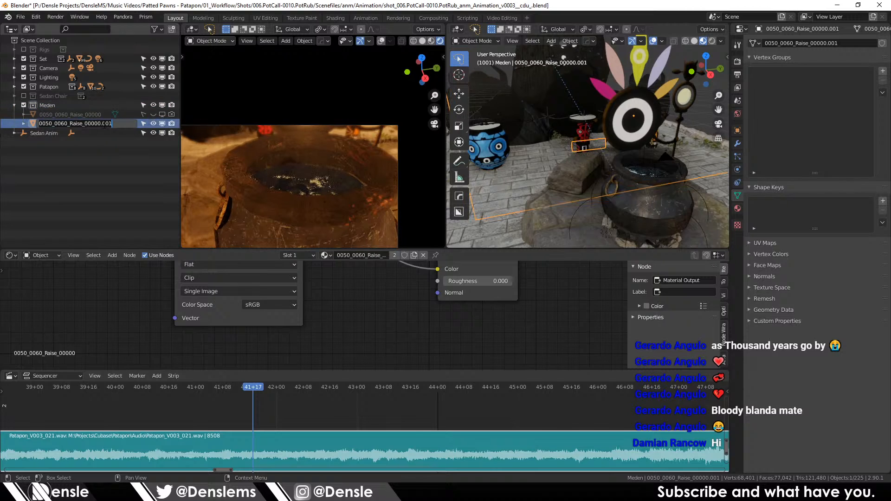
{"action": "type", "text": "Meden"}
{"action": "key", "text": "Return"}
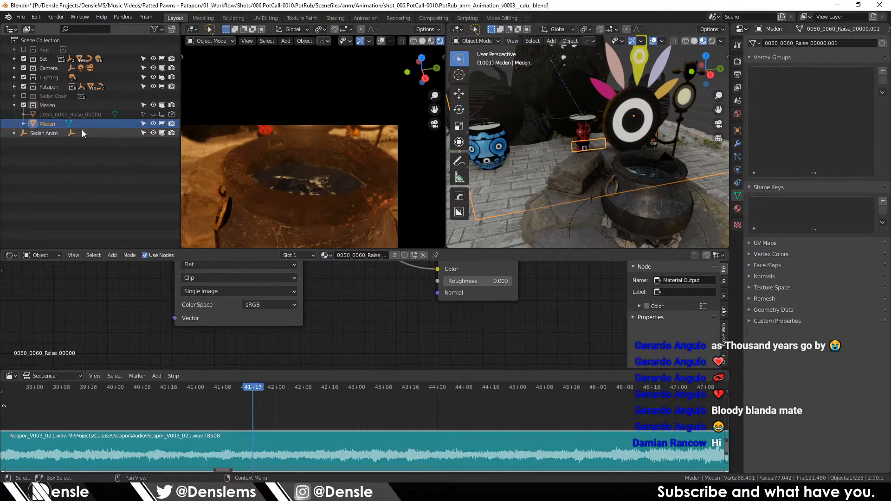
Step: Snap the 3D cursor to the Meden plane and add a Bezier curve there in the Meden collection
{"action": "left_click", "coordinate": [54, 105]}
{"action": "left_click_drag", "start_coordinate": [576, 171], "coordinate": [623, 173]}
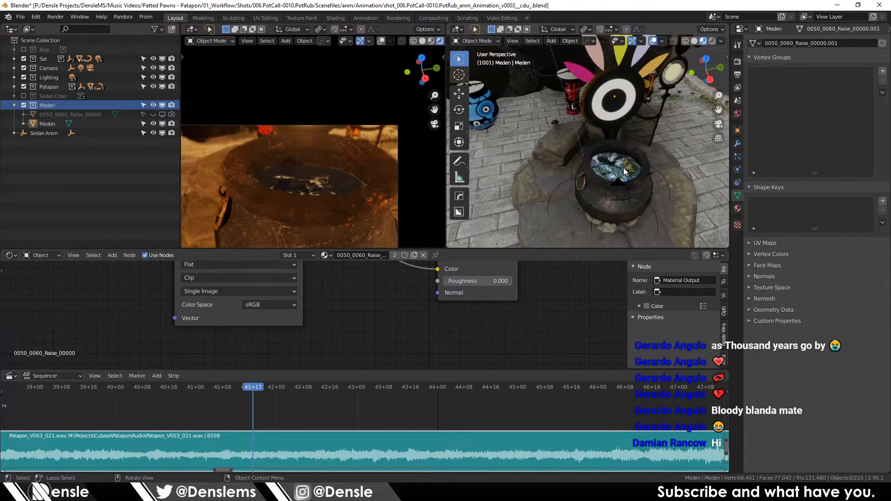
{"action": "key", "text": "shift+a"}
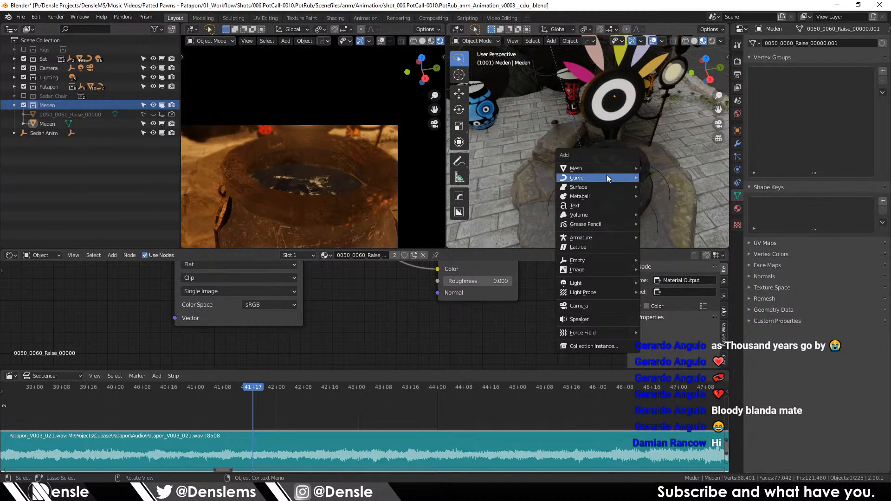
{"action": "key", "text": "shift+s"}
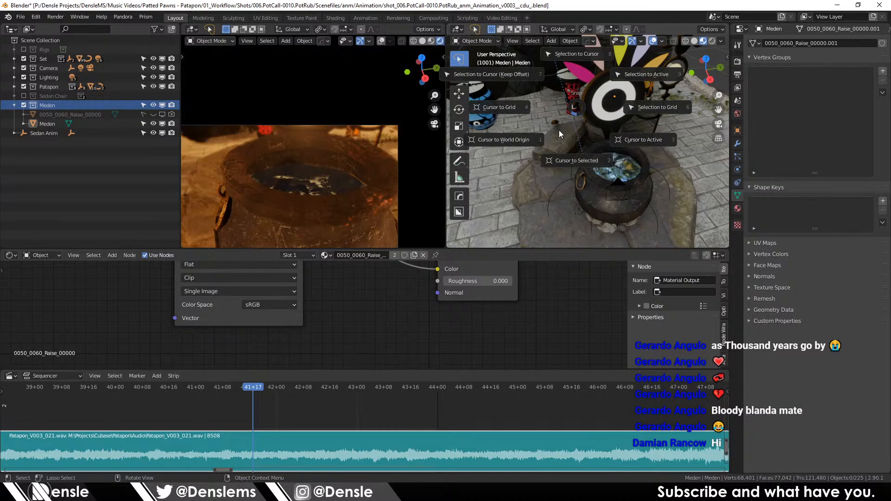
{"action": "left_click", "coordinate": [564, 148]}
{"action": "key", "text": "shift+a"}
{"action": "key", "text": "Escape"}
{"action": "left_click", "coordinate": [628, 113]}
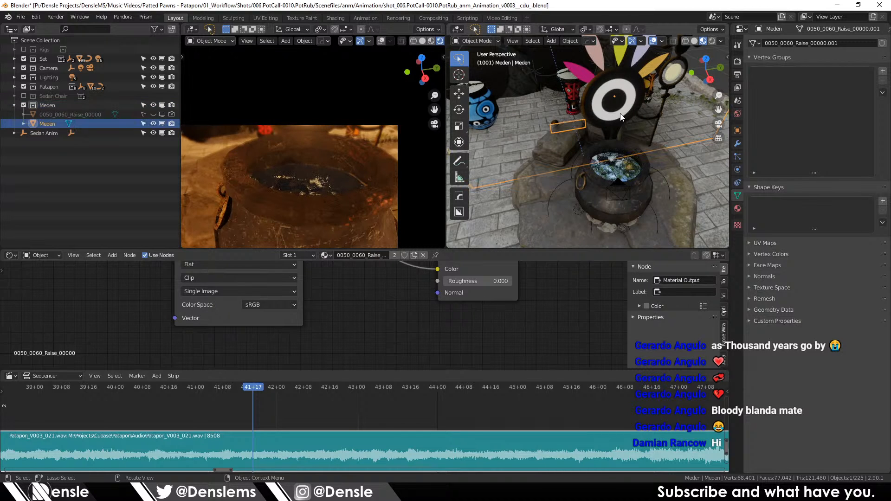
{"action": "key", "text": "shift+a"}
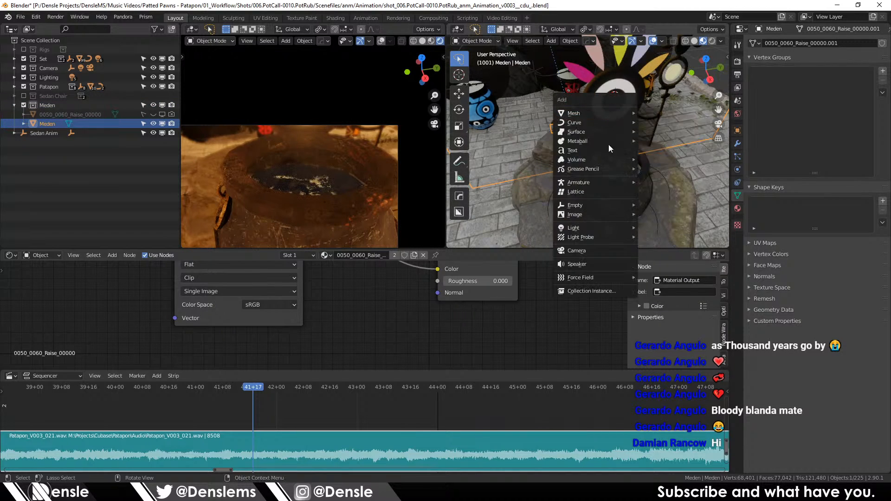
{"action": "mouse_move", "coordinate": [589, 126]}
{"action": "left_click", "coordinate": [669, 118]}
Step: Move the Bezier curve beside the pot and lower it along the Z axis to about rim height
{"action": "left_click_drag", "start_coordinate": [596, 139], "coordinate": [614, 103]}
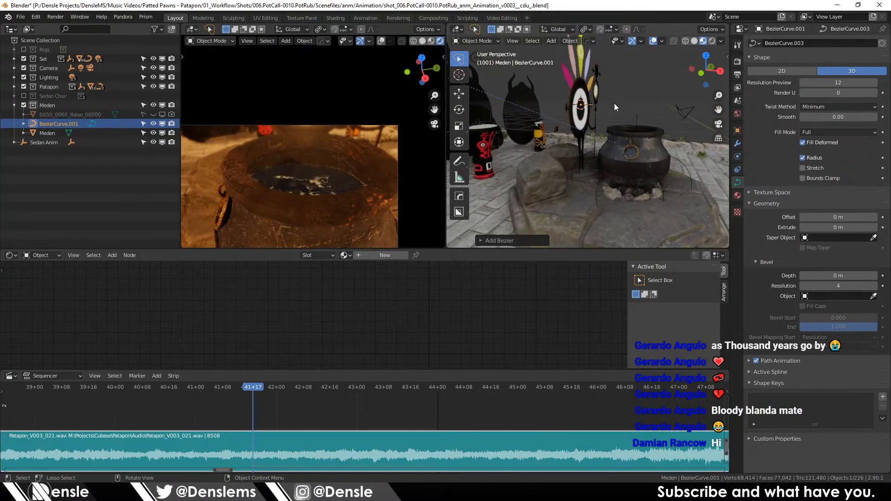
{"action": "key", "text": "KP_7"}
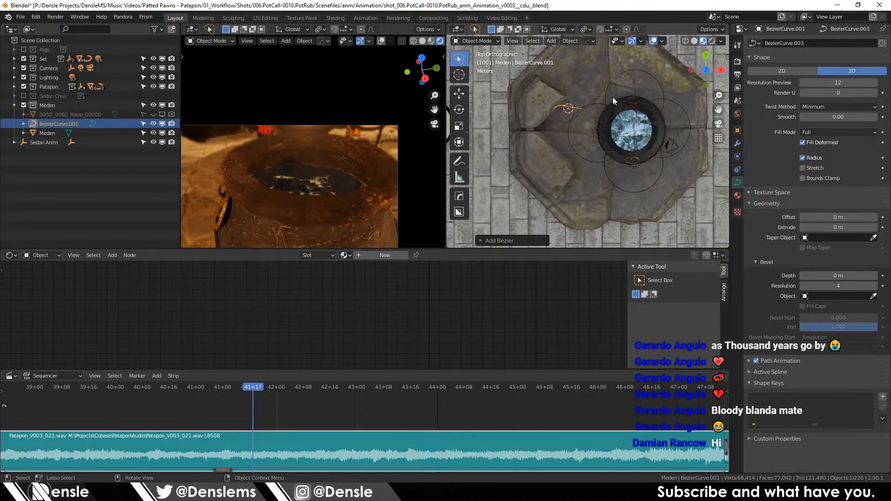
{"action": "key", "text": "g"}
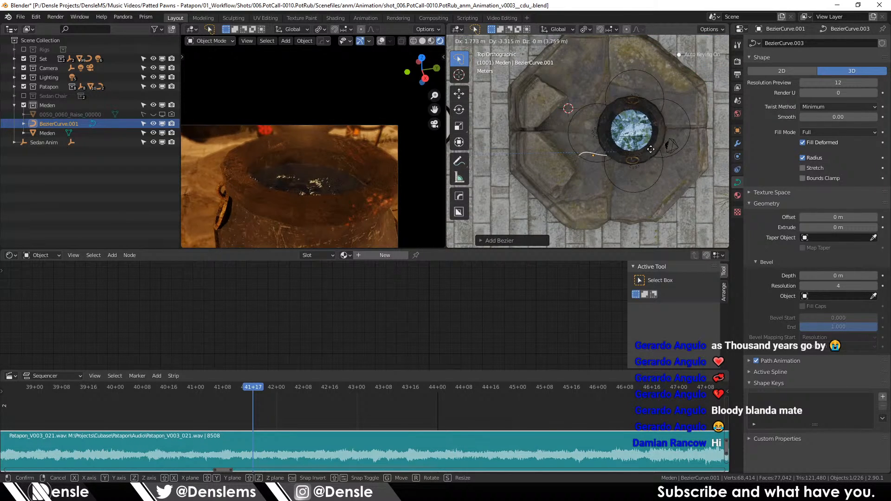
{"action": "left_click", "coordinate": [652, 147]}
{"action": "left_click_drag", "start_coordinate": [652, 148], "coordinate": [583, 153]}
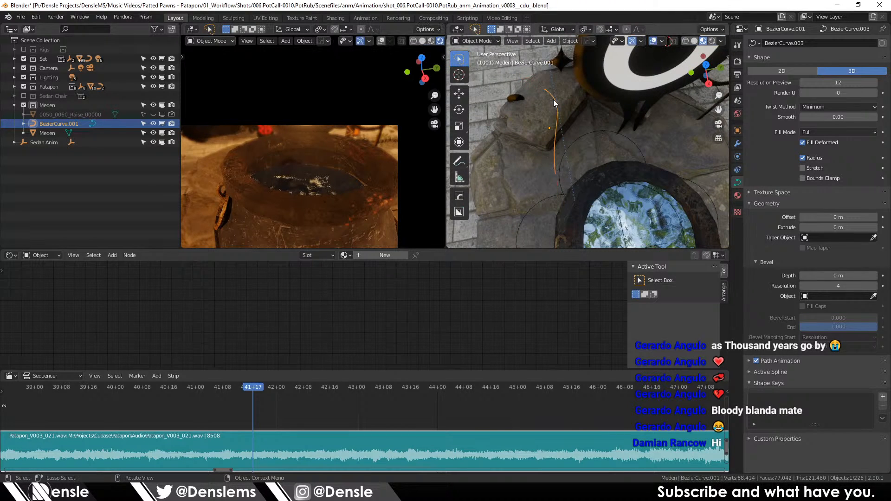
{"action": "left_click_drag", "start_coordinate": [554, 99], "coordinate": [542, 85]}
{"action": "key", "text": "g"}
{"action": "left_click", "coordinate": [583, 100]}
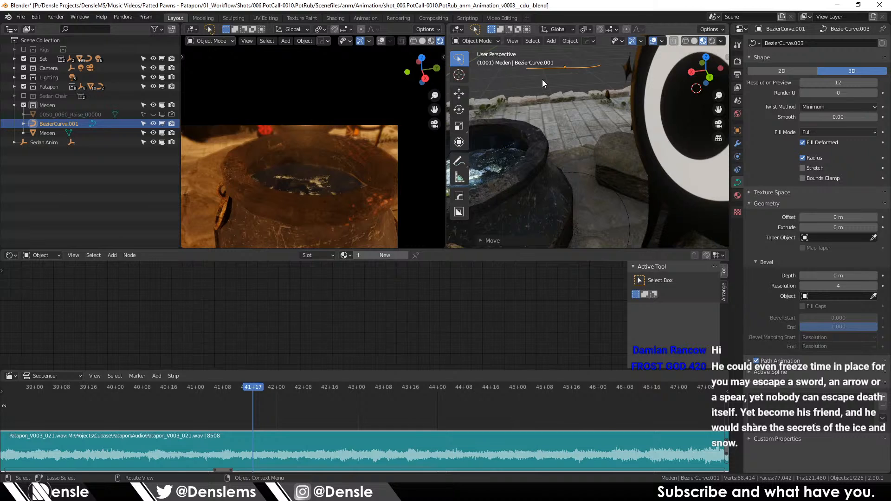
{"action": "key", "text": "g"}
{"action": "key", "text": "z"}
{"action": "left_click", "coordinate": [541, 109]}
Step: Enter edit mode on the curve and rotate its end point farther from the pot in the top view
{"action": "left_click_drag", "start_coordinate": [598, 171], "coordinate": [704, 113]}
{"action": "key", "text": "Tab"}
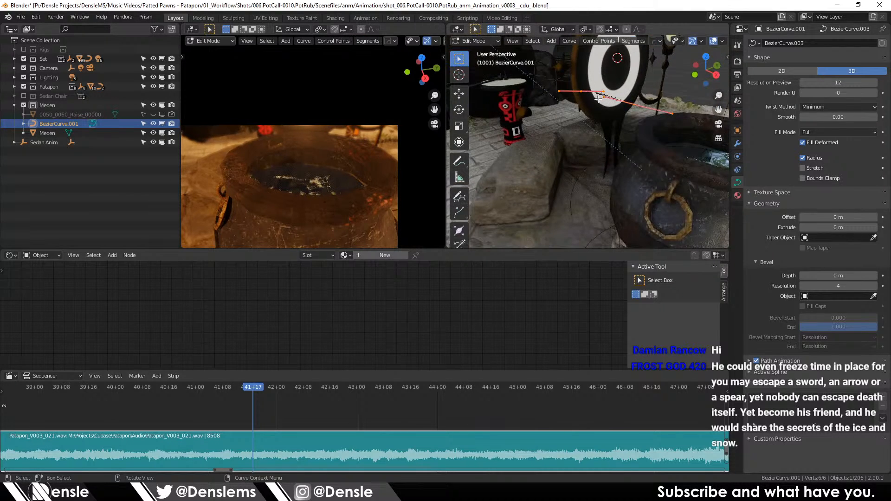
{"action": "left_click_drag", "start_coordinate": [598, 98], "coordinate": [643, 96]}
{"action": "left_click_drag", "start_coordinate": [587, 76], "coordinate": [574, 117]}
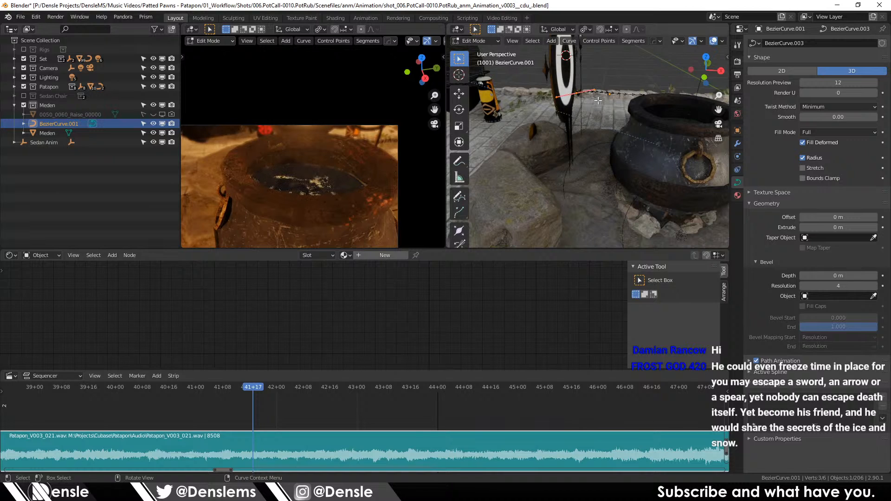
{"action": "key", "text": "KP_7"}
{"action": "key", "text": "e"}
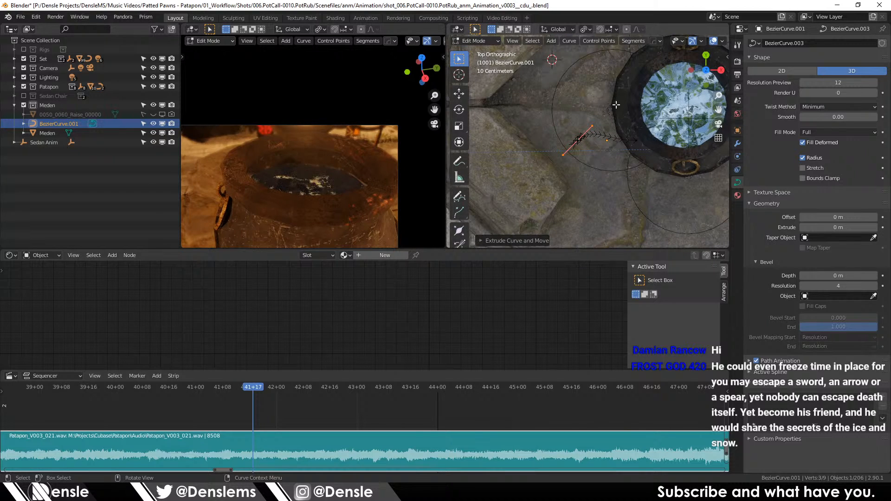
{"action": "key", "text": "ctrl+z"}
{"action": "key", "text": "r"}
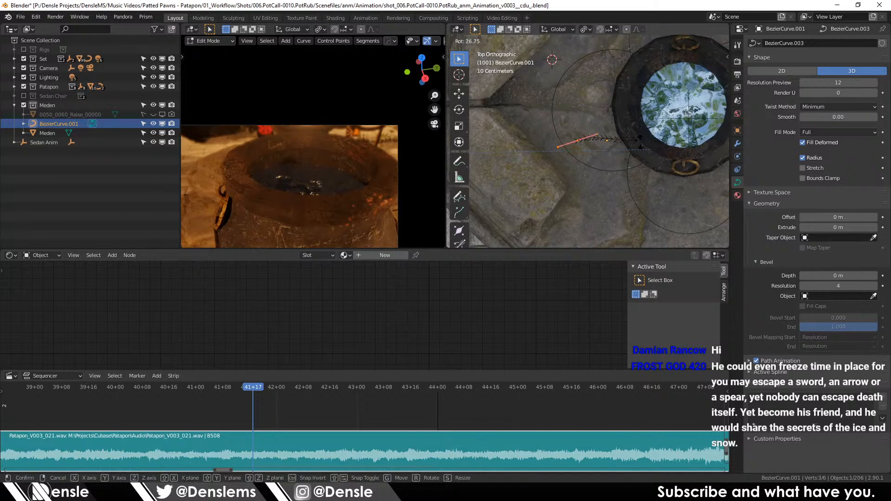
{"action": "left_click", "coordinate": [594, 135]}
Step: Move the curve's outer end point away from the pot, adjusting it along the Y axis
{"action": "key", "text": "g"}
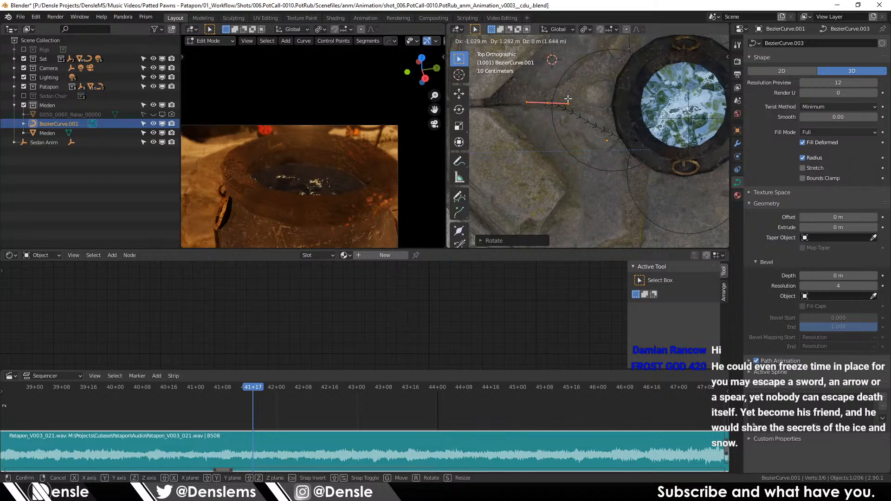
{"action": "left_click", "coordinate": [580, 125]}
{"action": "left_click_drag", "start_coordinate": [575, 128], "coordinate": [603, 103]}
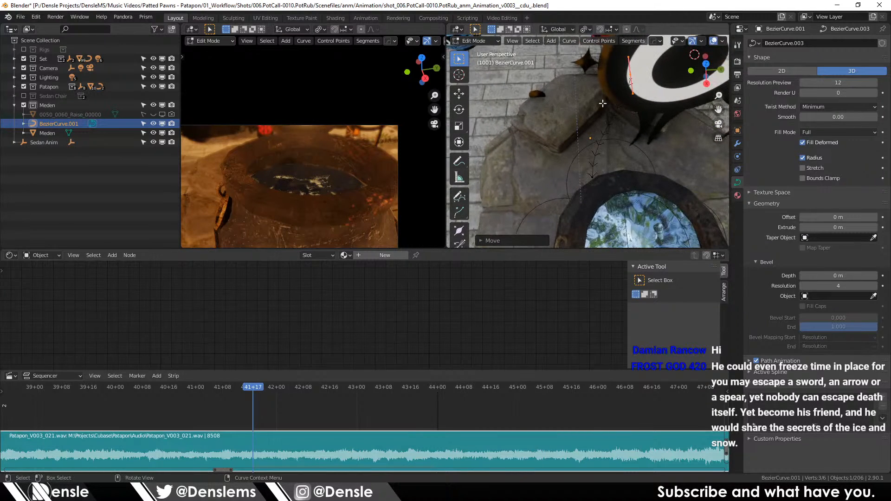
{"action": "key", "text": "g"}
{"action": "key", "text": "y"}
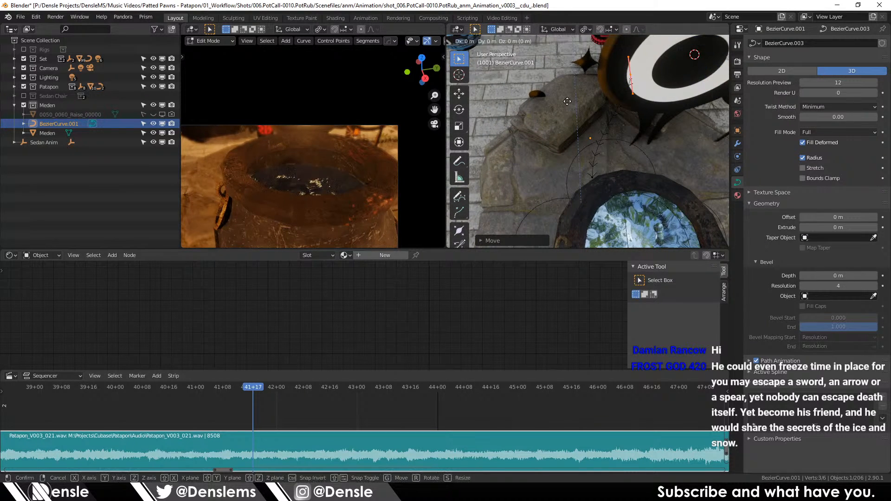
{"action": "left_click", "coordinate": [532, 95]}
Step: Select the curve's end point nearest the pot and move it over the rim beside the lower ring in top view
{"action": "left_click_drag", "start_coordinate": [532, 95], "coordinate": [585, 101]}
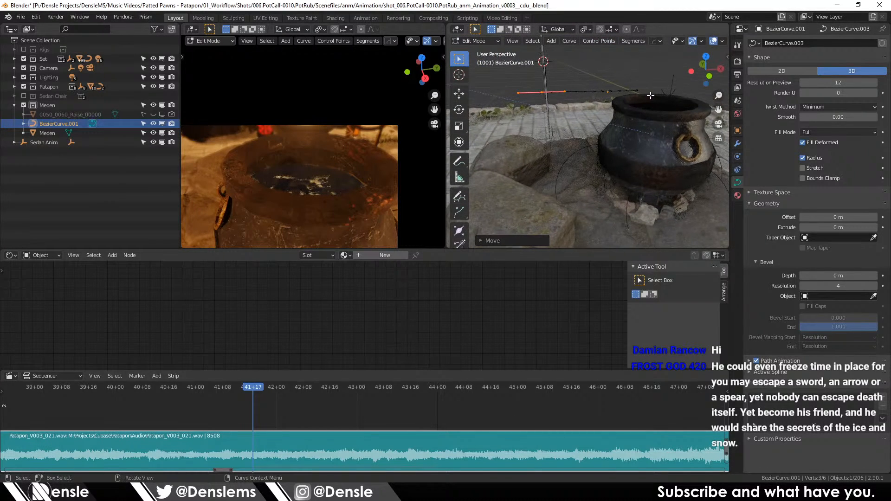
{"action": "key", "text": "r"}
{"action": "left_click", "coordinate": [585, 100]}
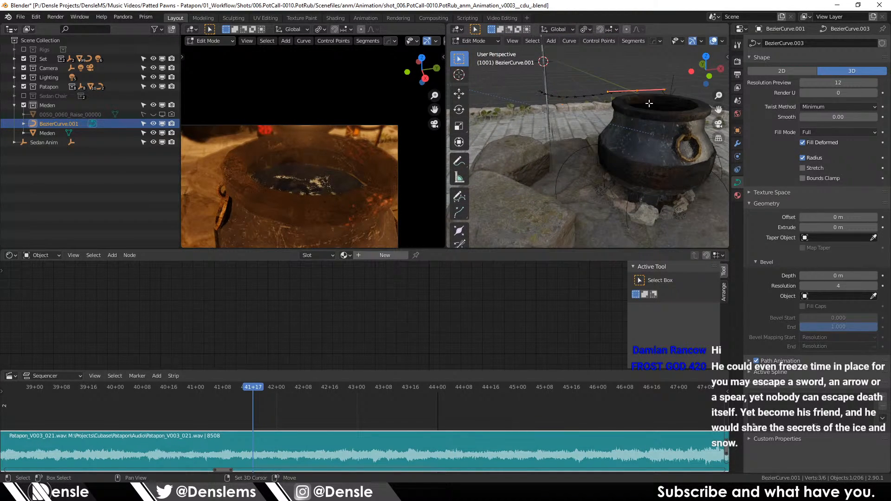
{"action": "left_click_drag", "start_coordinate": [585, 100], "coordinate": [574, 141]}
{"action": "key", "text": "g"}
{"action": "left_click", "coordinate": [604, 110]}
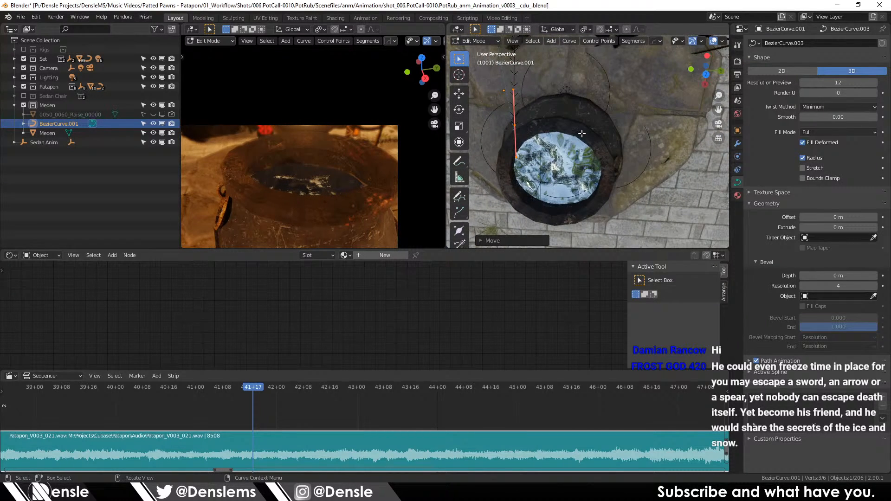
{"action": "key", "text": "KP_7"}
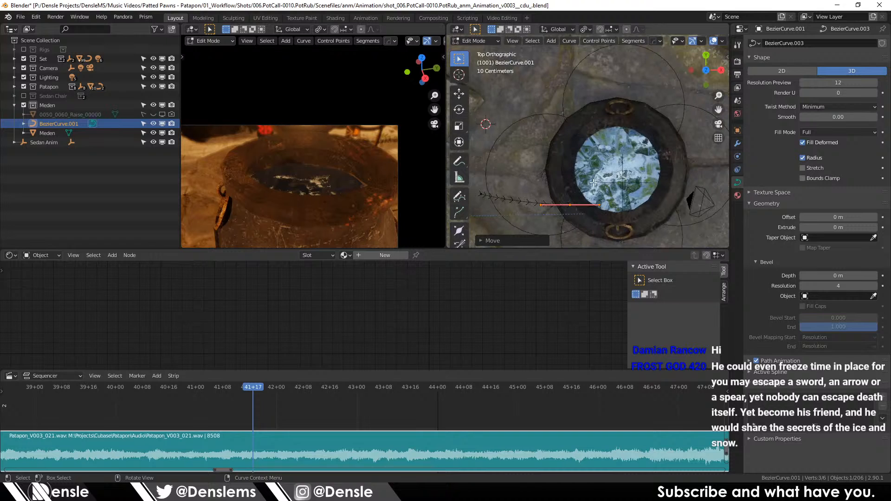
{"action": "left_click_drag", "start_coordinate": [594, 183], "coordinate": [567, 141]}
{"action": "key", "text": "g"}
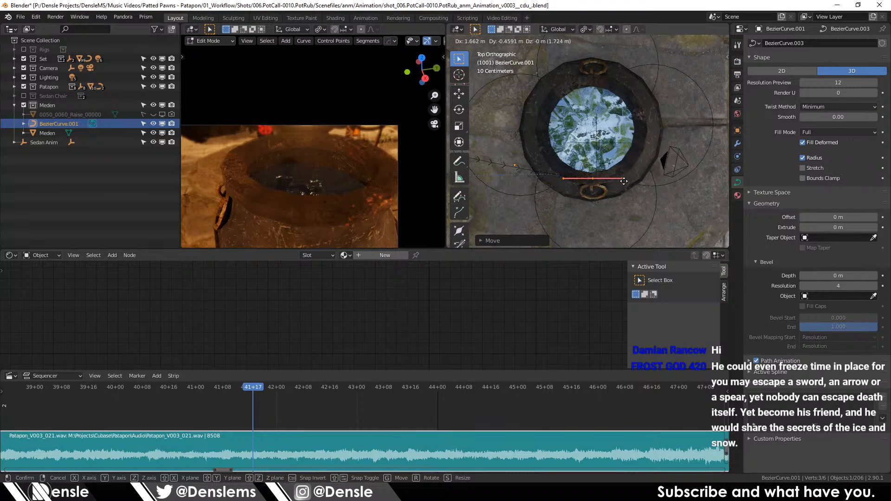
{"action": "left_click", "coordinate": [632, 181]}
Step: Tilt the rim-side point's handles slightly and scale them up about 2.2 times
{"action": "key", "text": "r"}
{"action": "left_click", "coordinate": [644, 166]}
{"action": "key", "text": "s"}
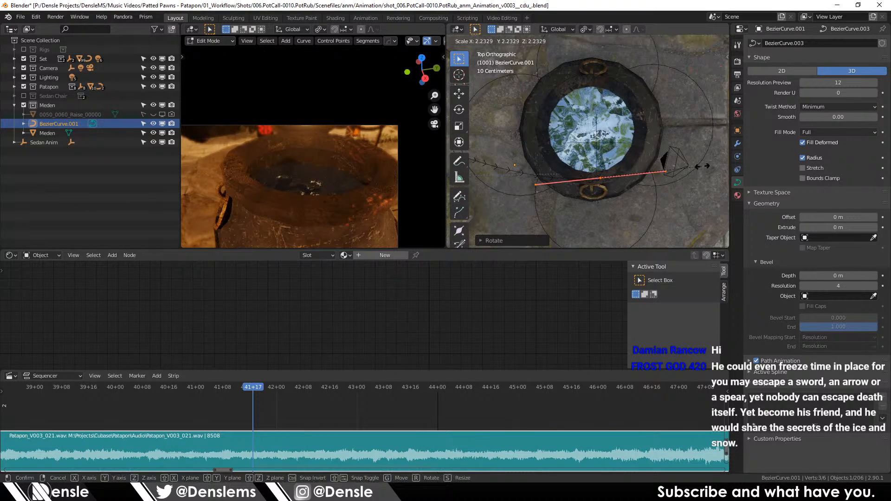
{"action": "left_click", "coordinate": [703, 165]}
Step: Select the curve's outer end point and move it closer to the pot in the top view
{"action": "left_click_drag", "start_coordinate": [702, 165], "coordinate": [586, 167]}
{"action": "left_click_drag", "start_coordinate": [525, 160], "coordinate": [537, 114]}
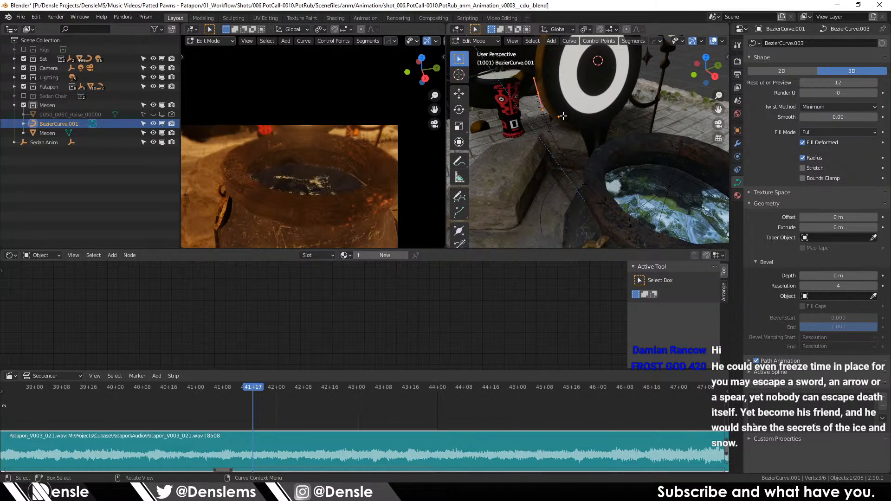
{"action": "key", "text": "KP_7"}
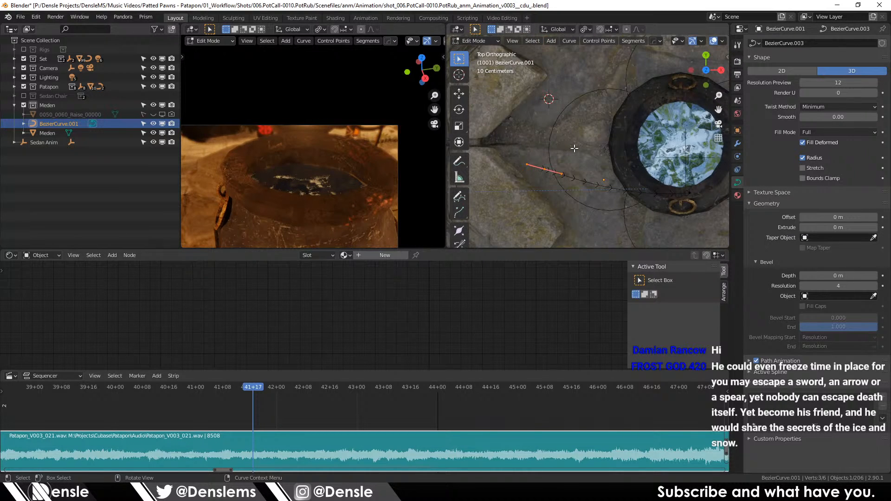
{"action": "key", "text": "g"}
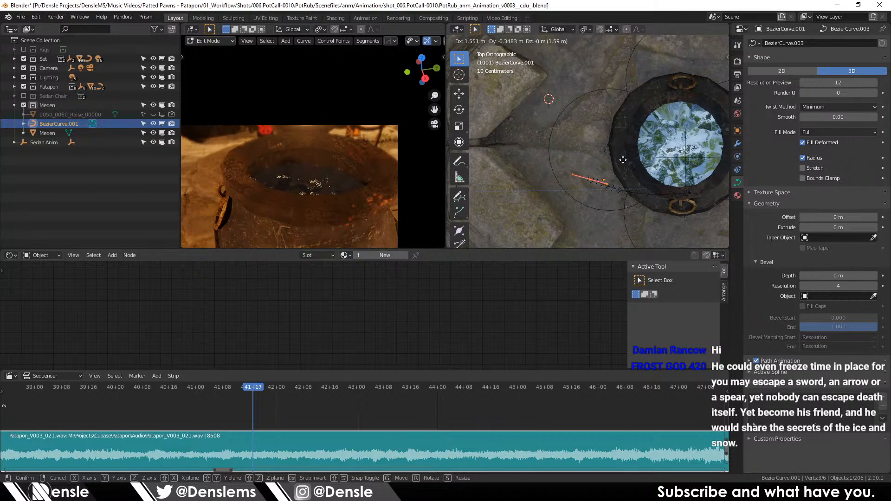
{"action": "left_click", "coordinate": [626, 163]}
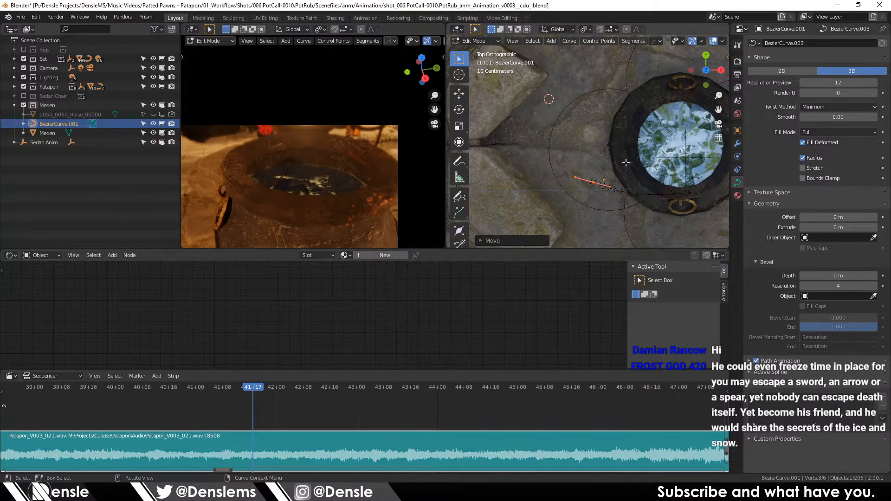
Step: Rotate the curve's outer end point in the top view to reshape the bend and return to object mode
{"action": "left_click_drag", "start_coordinate": [667, 208], "coordinate": [623, 158]}
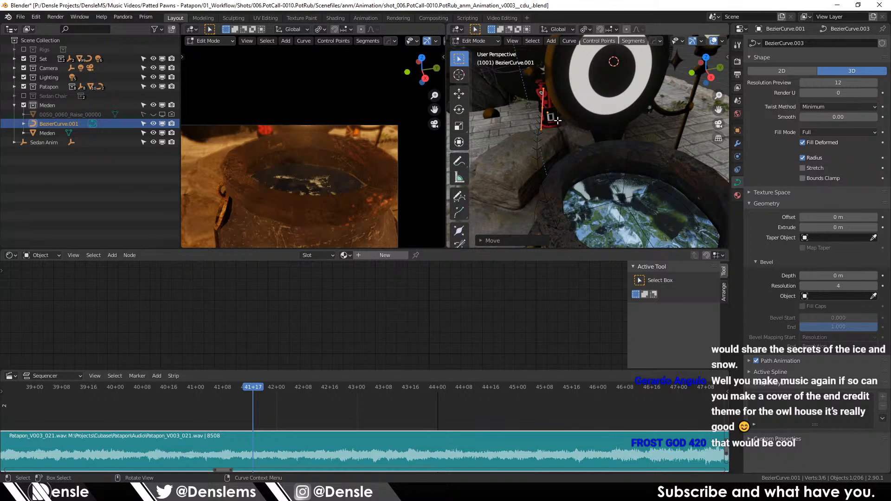
{"action": "mouse_move", "coordinate": [533, 143]}
{"action": "left_mouse_down"}
{"action": "mouse_move", "coordinate": [556, 142]}
{"action": "mouse_move", "coordinate": [557, 195]}
{"action": "left_mouse_up"}
{"action": "left_click_drag", "start_coordinate": [585, 139], "coordinate": [533, 180]}
{"action": "key", "text": "KP_7"}
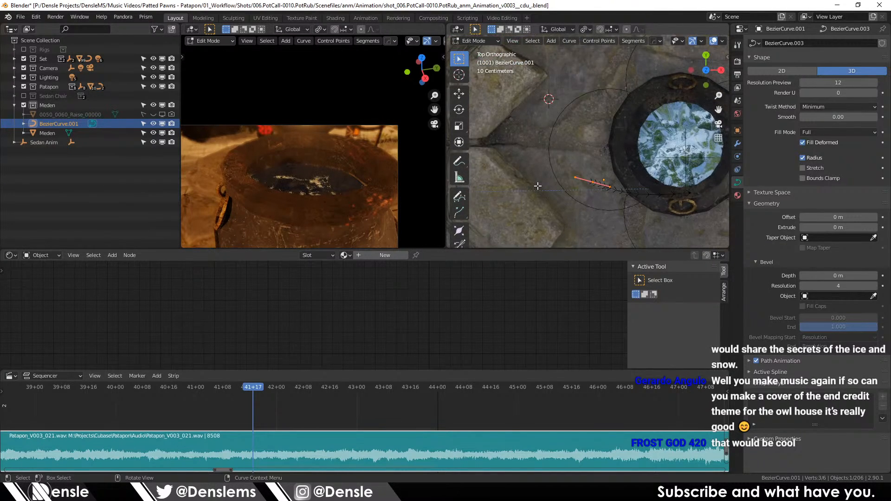
{"action": "key", "text": "r"}
{"action": "left_click", "coordinate": [636, 176]}
{"action": "left_click_drag", "start_coordinate": [636, 177], "coordinate": [559, 118]}
{"action": "key", "text": "Tab"}
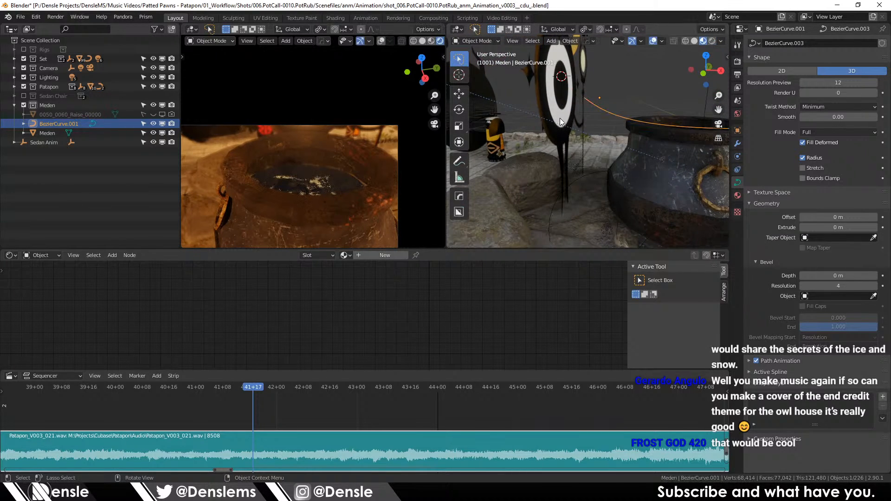
Step: Select the Meden plane and move it along the X axis closer to the pot
{"action": "left_click", "coordinate": [559, 118]}
{"action": "key", "text": "g"}
{"action": "key", "text": "x"}
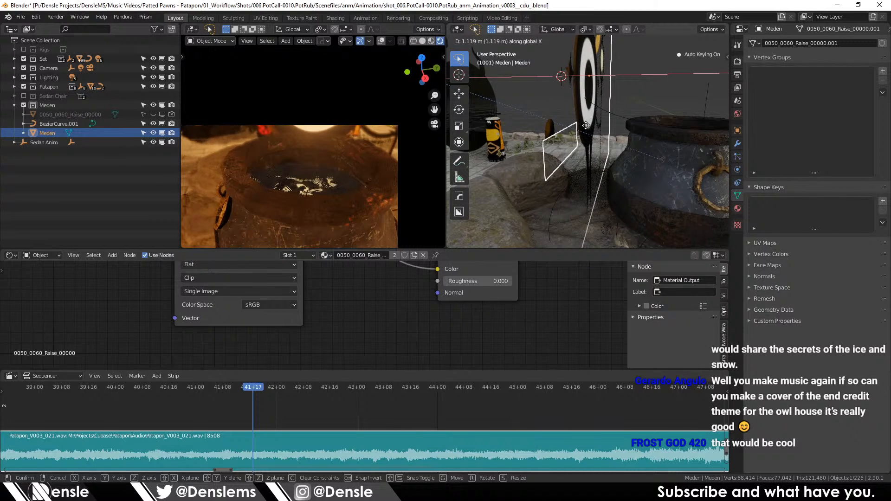
{"action": "left_click", "coordinate": [586, 125]}
{"action": "left_click_drag", "start_coordinate": [587, 126], "coordinate": [493, 154]}
{"action": "key", "text": "g"}
{"action": "key", "text": "x"}
{"action": "left_click", "coordinate": [627, 150]}
Step: Try to shift the Meden plane along the Y axis and check its placement from the free view
{"action": "key", "text": "g"}
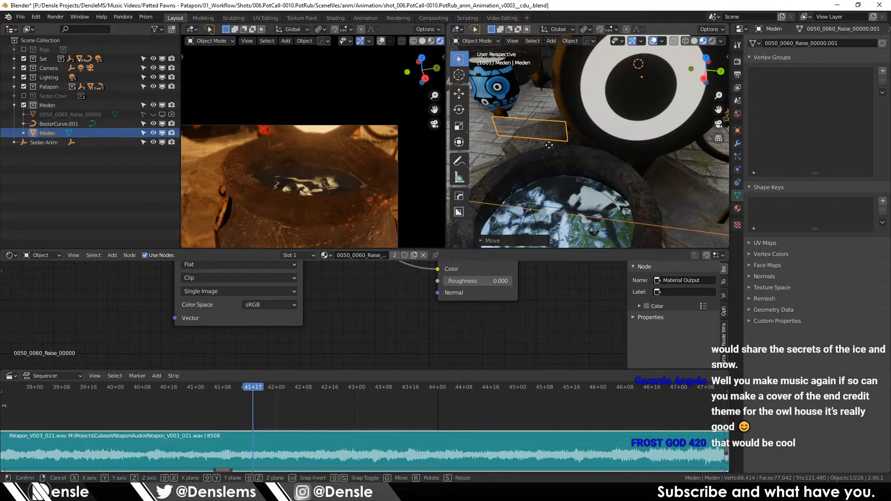
{"action": "key", "text": "y"}
{"action": "left_click", "coordinate": [570, 129]}
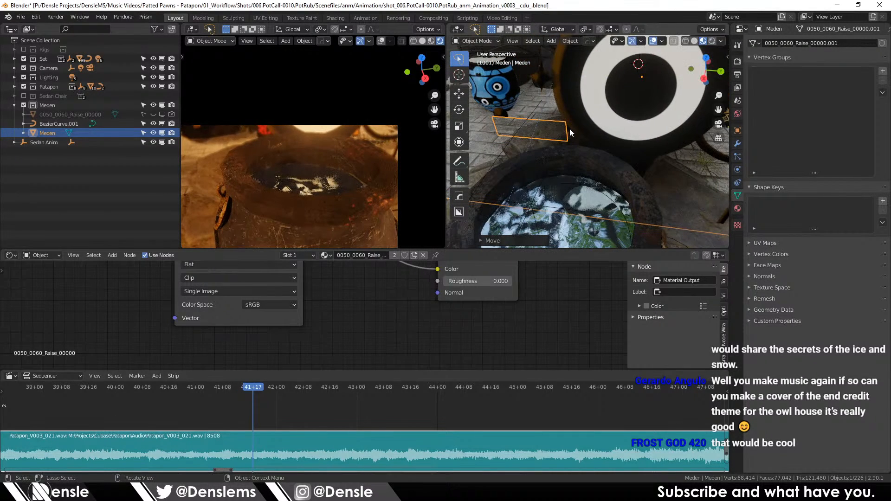
{"action": "left_click_drag", "start_coordinate": [570, 129], "coordinate": [709, 172]}
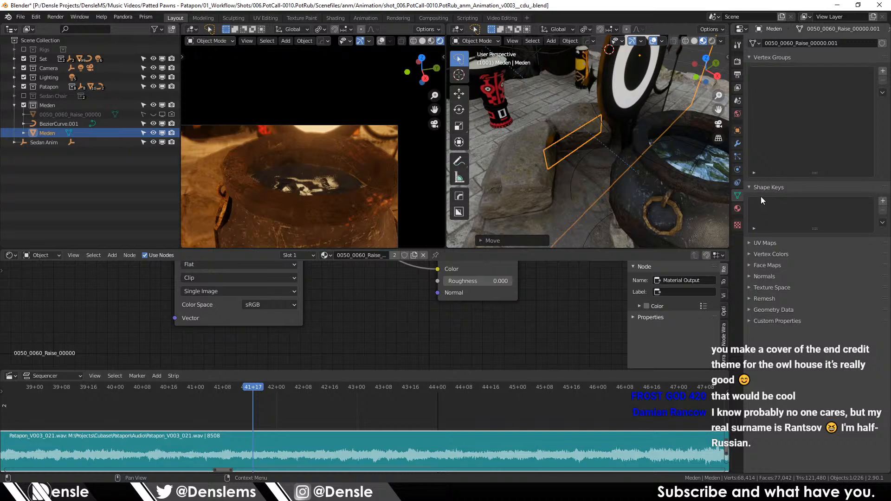
{"action": "left_click_drag", "start_coordinate": [700, 183], "coordinate": [600, 166]}
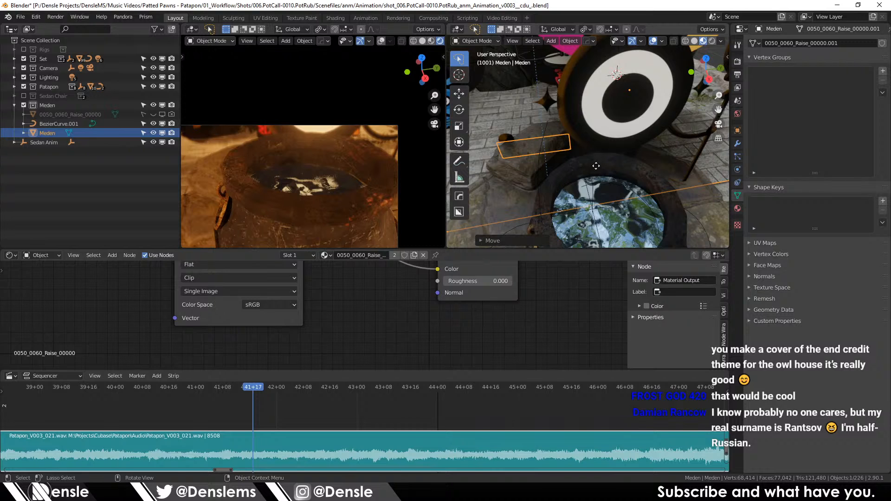
Step: Select the Bezier curve beside the pot and set its bevel depth to 0.08 m
{"action": "left_click_drag", "start_coordinate": [600, 166], "coordinate": [541, 141]}
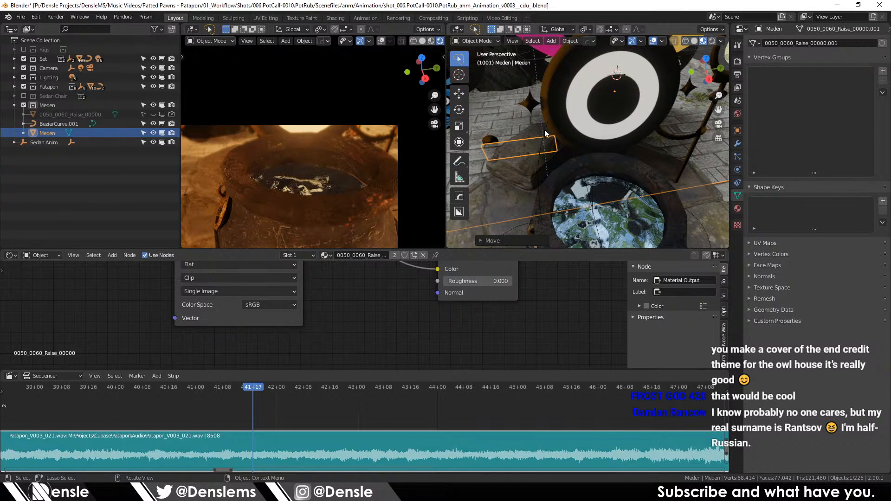
{"action": "left_click", "coordinate": [545, 130]}
{"action": "left_click_drag", "start_coordinate": [839, 276], "coordinate": [849, 275]}
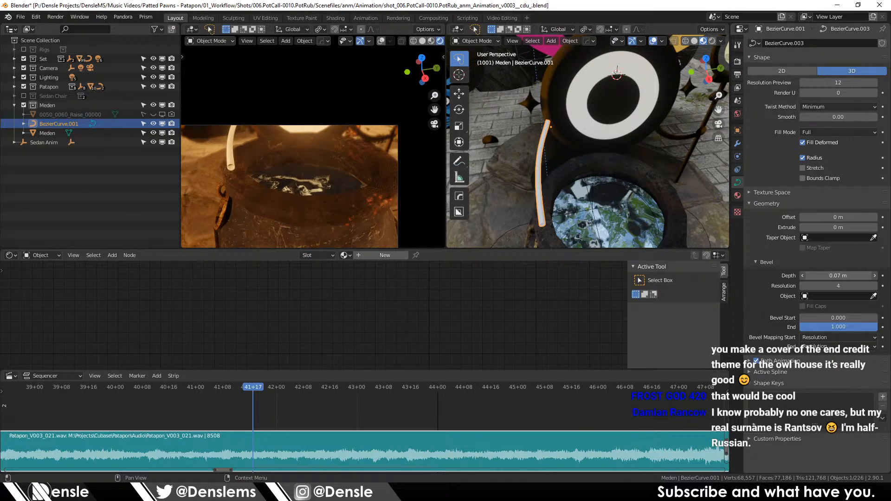
{"action": "left_click_drag", "start_coordinate": [848, 276], "coordinate": [851, 276]}
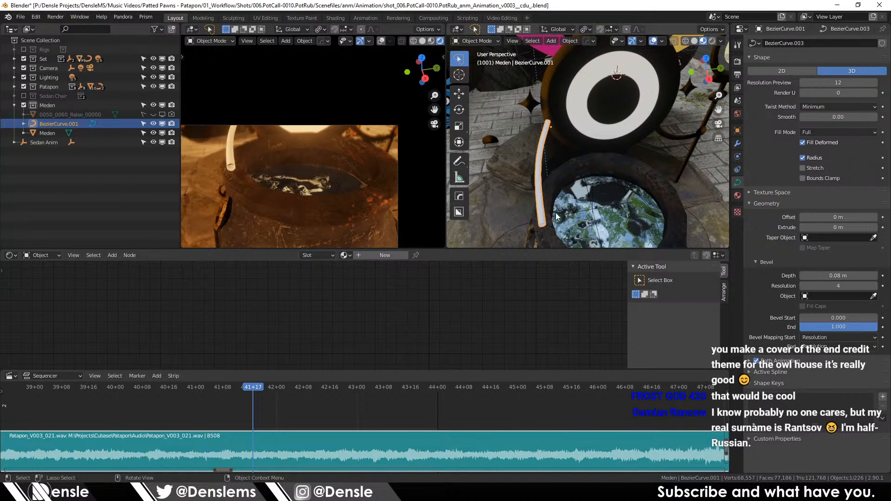
Step: Enter edit mode on the curve and move its outer end point slightly back along the pot's rim in the top view
{"action": "key", "text": "Tab"}
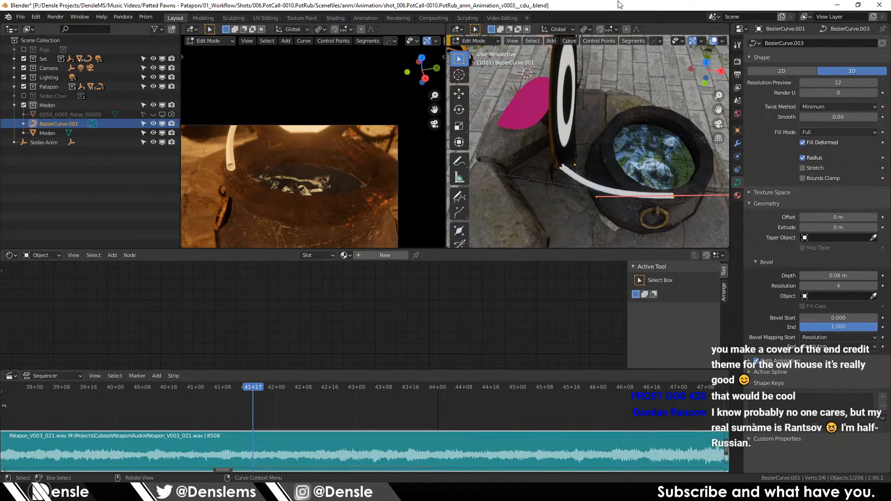
{"action": "key", "text": "KP_7"}
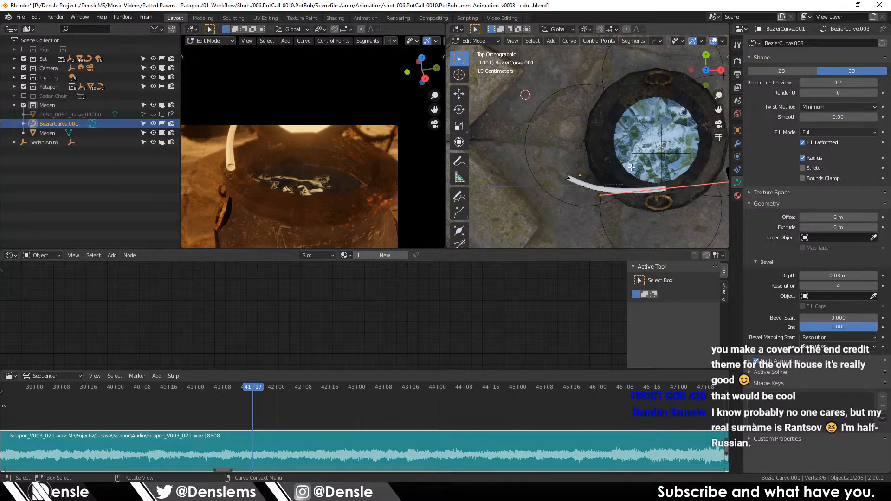
{"action": "key", "text": "g"}
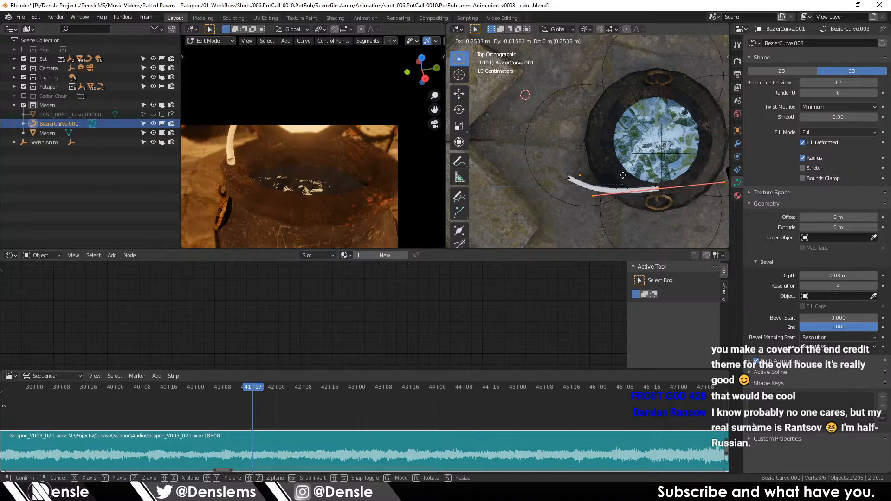
{"action": "left_click", "coordinate": [623, 181]}
Step: Hook the curve's outer end point to a new empty and return to object mode
{"action": "left_click_drag", "start_coordinate": [670, 220], "coordinate": [604, 117]}
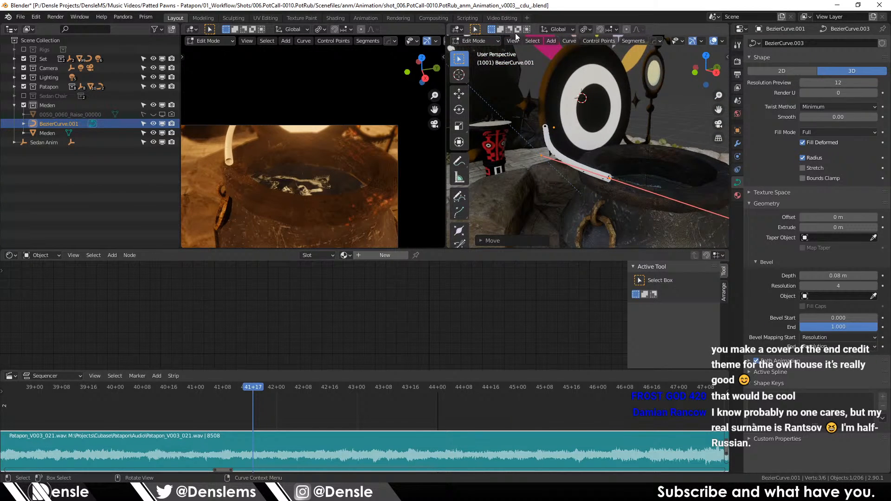
{"action": "left_click", "coordinate": [603, 40]}
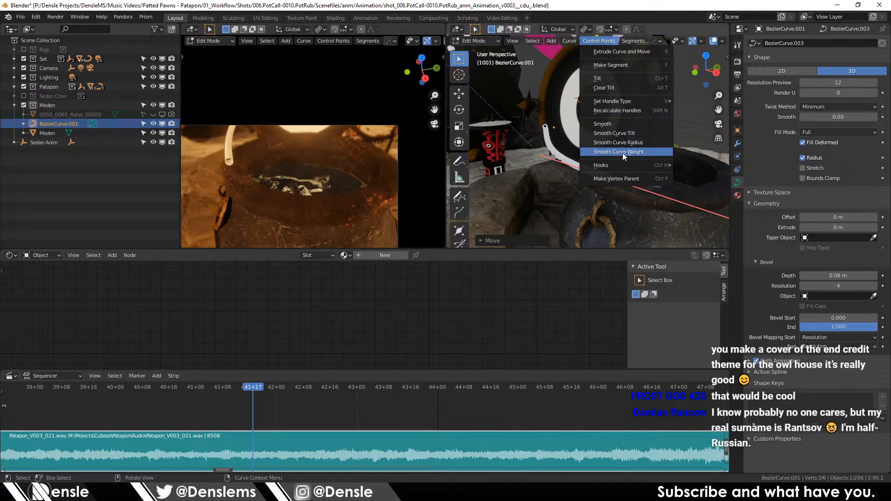
{"action": "mouse_move", "coordinate": [674, 172]}
{"action": "left_click", "coordinate": [731, 166]}
{"action": "left_click_drag", "start_coordinate": [650, 144], "coordinate": [603, 169]}
{"action": "key", "text": "Tab"}
Step: Try moving the new empty to test how the hooked curve end follows it
{"action": "left_click", "coordinate": [637, 141]}
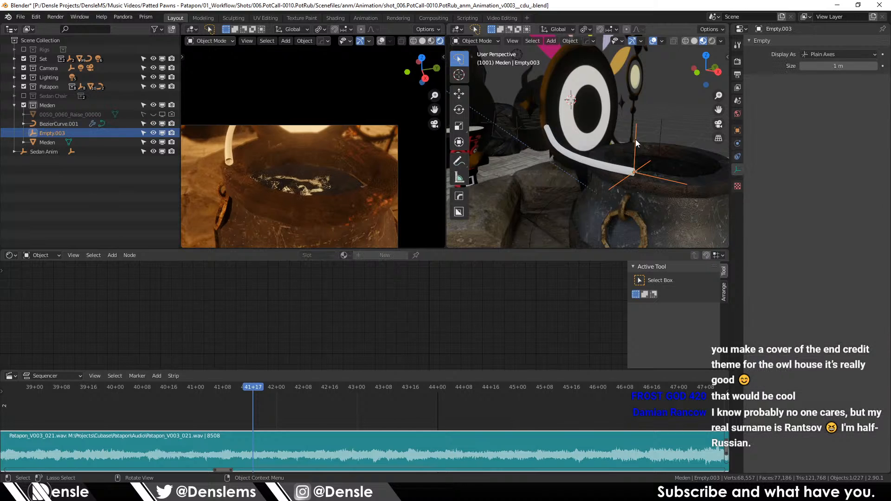
{"action": "key", "text": "g"}
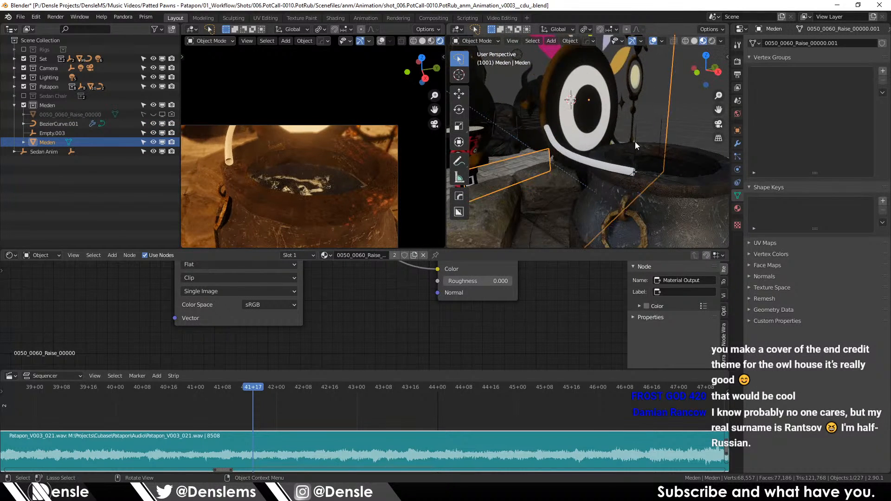
{"action": "right_click", "coordinate": [635, 141]}
{"action": "left_click", "coordinate": [635, 141]}
{"action": "key", "text": "g"}
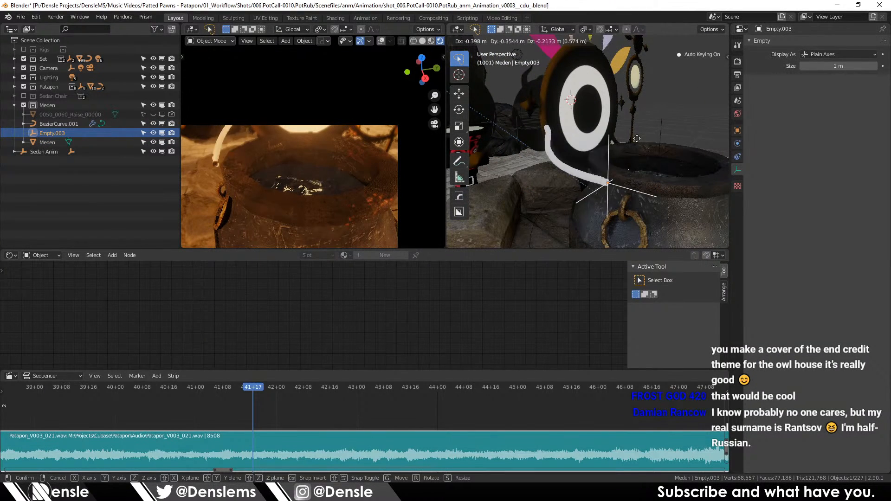
{"action": "right_click", "coordinate": [554, 116]}
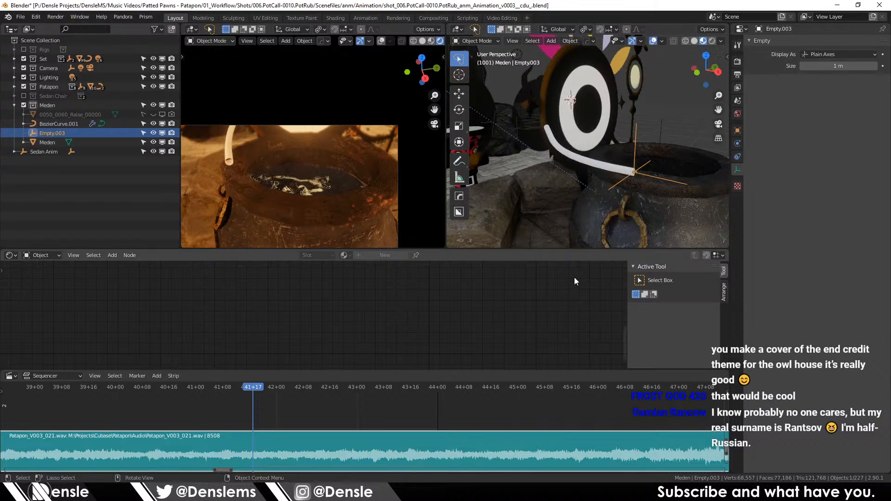
Step: Snap the 3D cursor to the empty and add a UV sphere at the curve's end
{"action": "left_click_drag", "start_coordinate": [575, 125], "coordinate": [545, 177]}
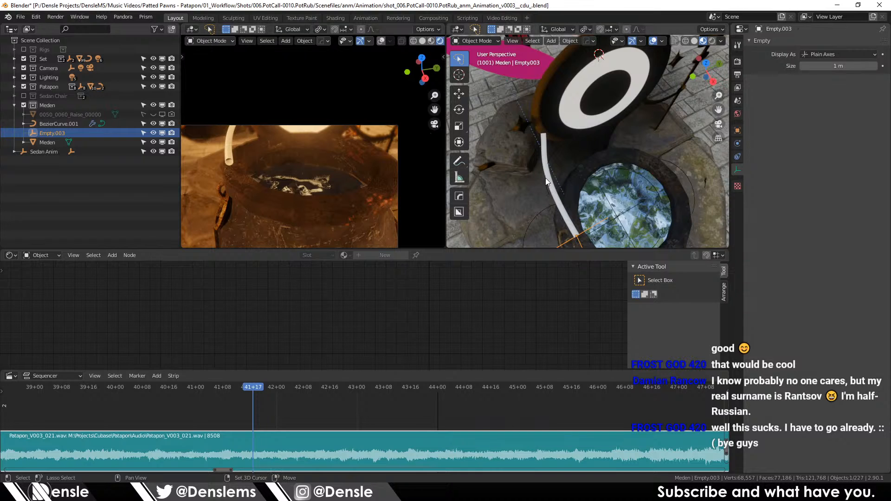
{"action": "right_click", "coordinate": [576, 204]}
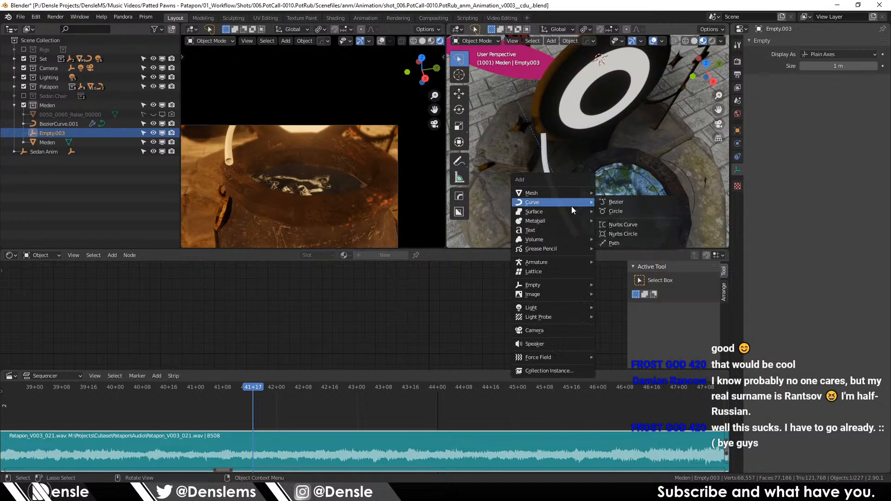
{"action": "key", "text": "shift+s"}
{"action": "left_click", "coordinate": [605, 262]}
{"action": "left_click_drag", "start_coordinate": [605, 225], "coordinate": [599, 162]}
{"action": "key", "text": "shift+a"}
{"action": "mouse_move", "coordinate": [599, 166]}
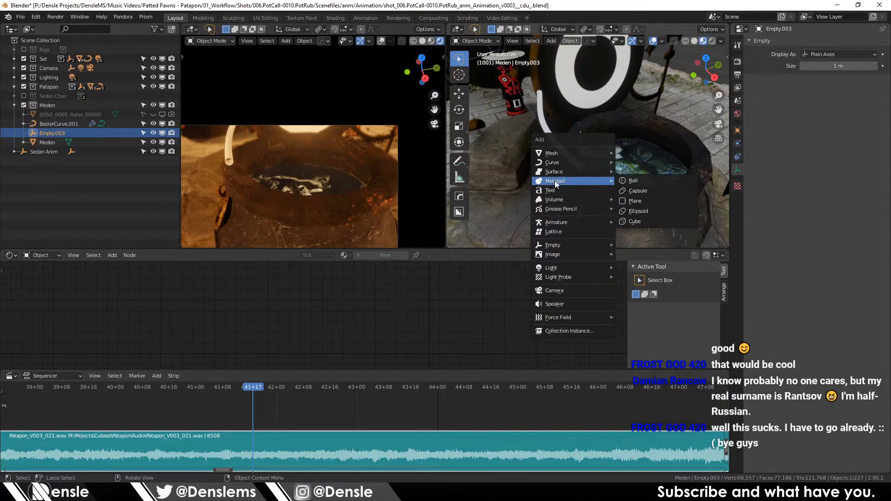
{"action": "mouse_move", "coordinate": [560, 157]}
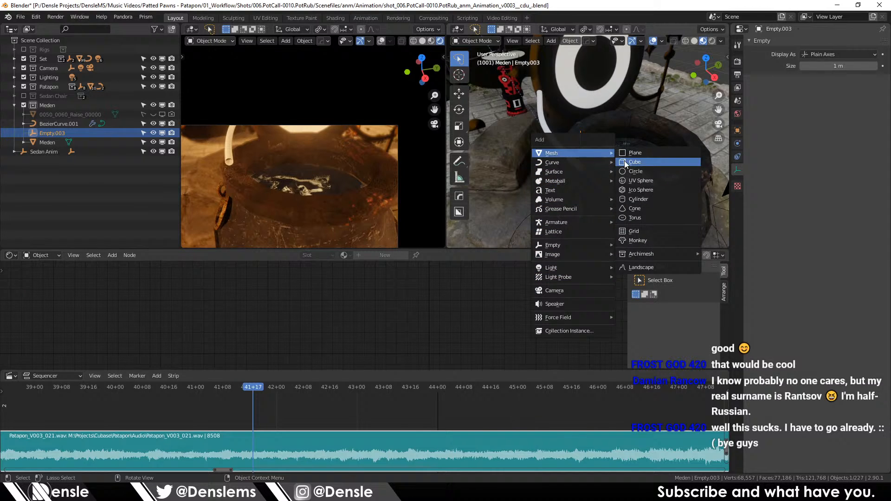
{"action": "left_click", "coordinate": [639, 181]}
Step: Scale the sphere down to about 0.16 so it forms a ball slightly wider than the curve's tip
{"action": "key", "text": "s"}
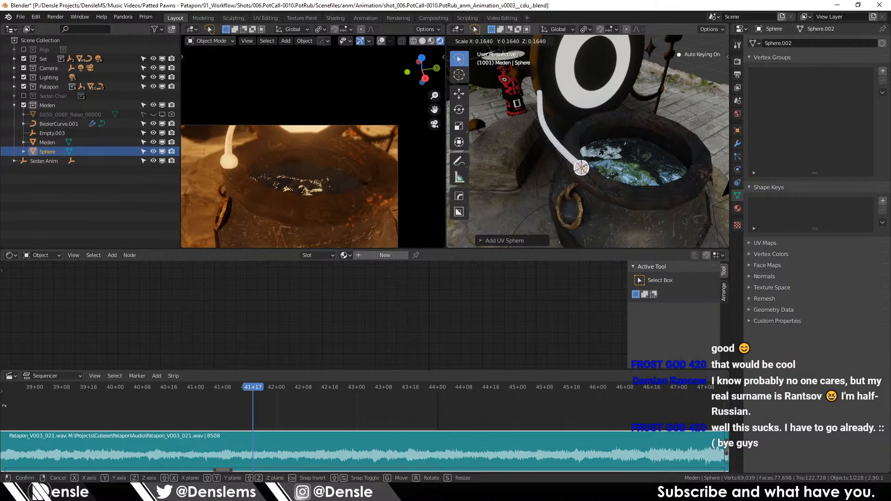
{"action": "left_click", "coordinate": [632, 168]}
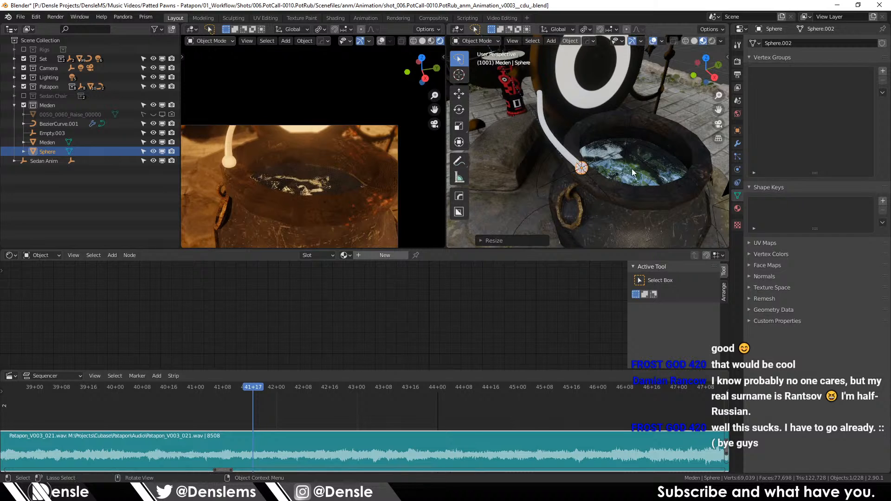
{"action": "left_click_drag", "start_coordinate": [631, 168], "coordinate": [617, 156]}
{"action": "scroll", "coordinate": [617, 186], "scroll_direction": "up", "scroll_amount": 7}
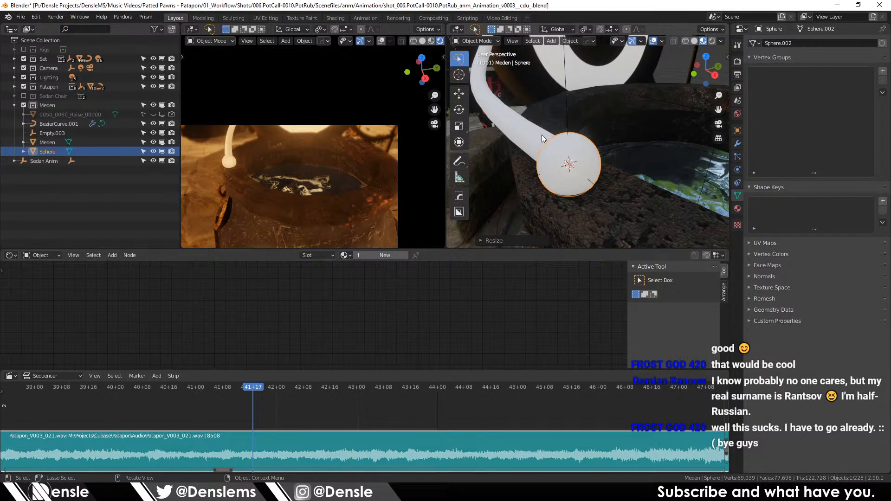
{"action": "key", "text": "s"}
{"action": "left_click", "coordinate": [604, 131]}
Step: Parent the sphere to the empty using the Object option
{"action": "left_click", "coordinate": [738, 182]}
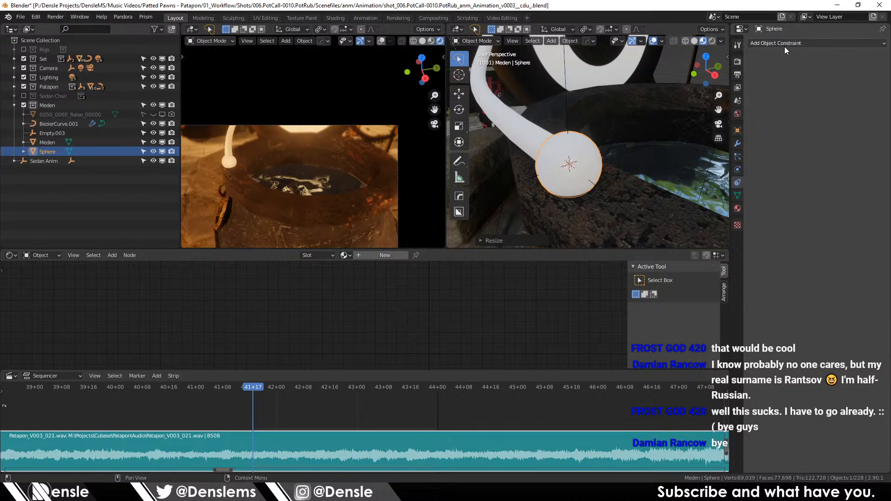
{"action": "left_click", "coordinate": [567, 113], "text": "shift"}
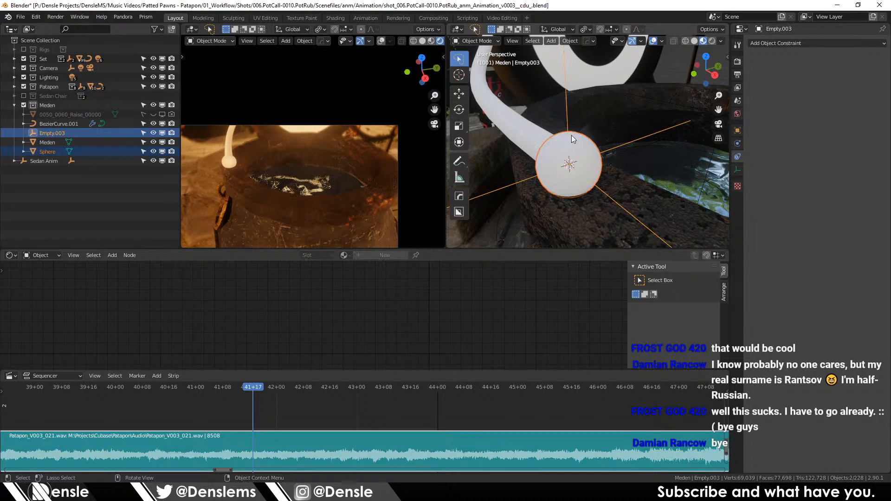
{"action": "key", "text": "ctrl+p"}
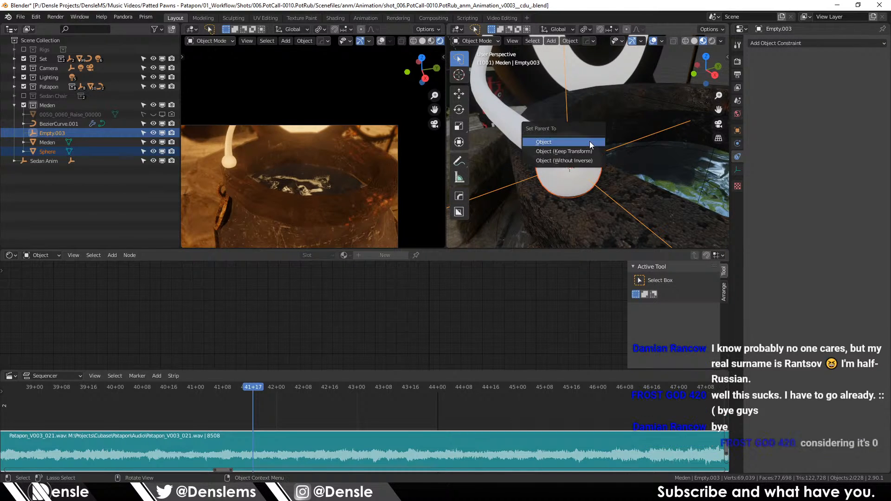
{"action": "left_click", "coordinate": [572, 148]}
Step: Rotate the empty slightly in the top view and move it about 0.5 m further along the pot's rim
{"action": "left_click", "coordinate": [567, 116]}
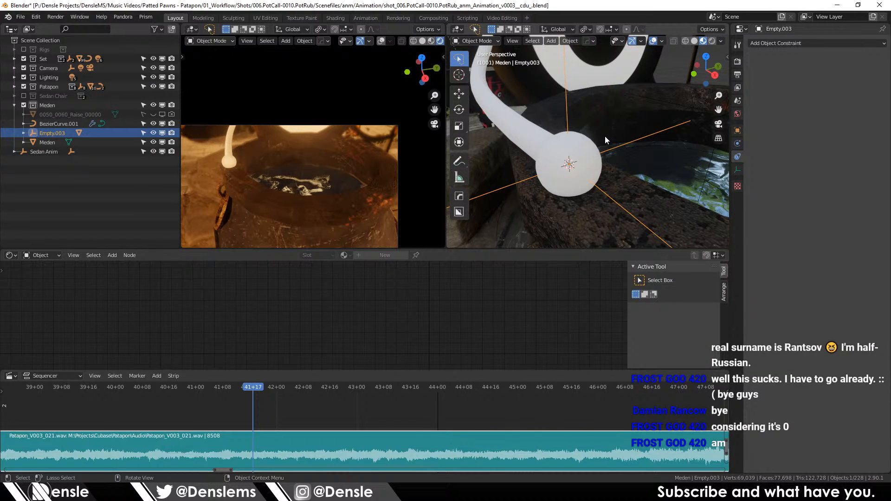
{"action": "left_click_drag", "start_coordinate": [606, 136], "coordinate": [593, 176]}
{"action": "scroll", "coordinate": [615, 160], "scroll_direction": "down", "scroll_amount": 10}
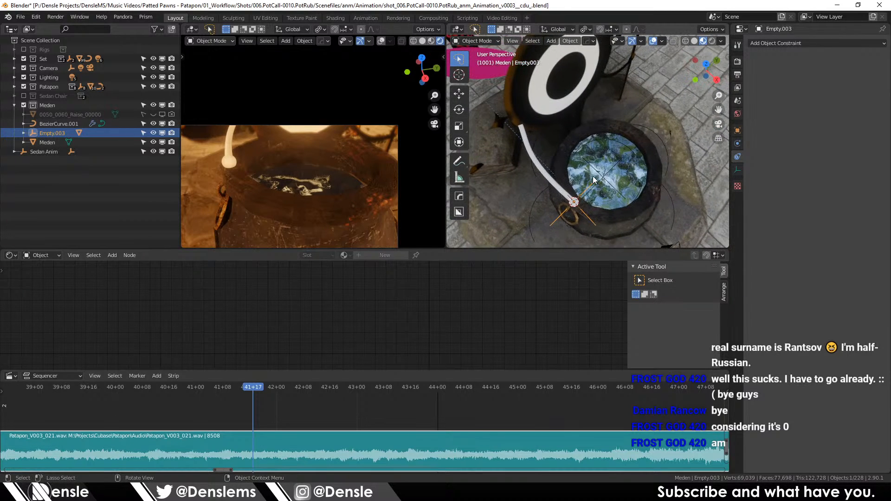
{"action": "key", "text": "KP_7"}
{"action": "left_click_drag", "start_coordinate": [665, 202], "coordinate": [625, 192]}
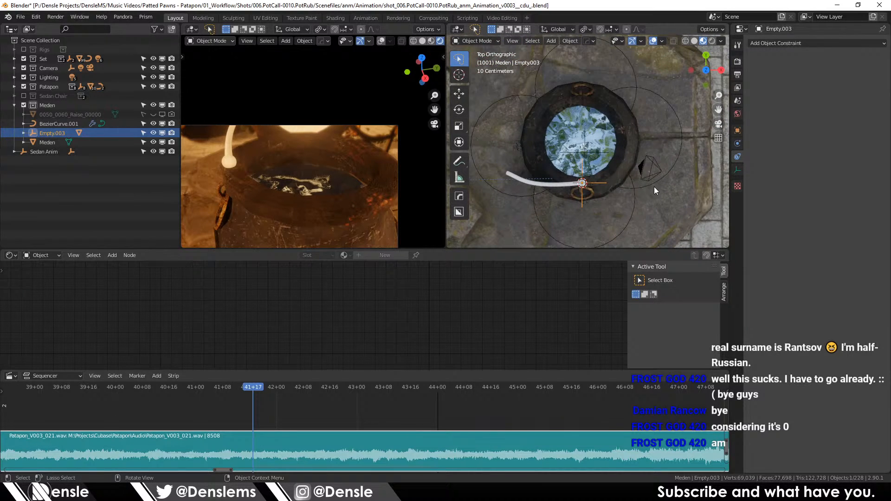
{"action": "key", "text": "r"}
{"action": "left_click", "coordinate": [649, 205]}
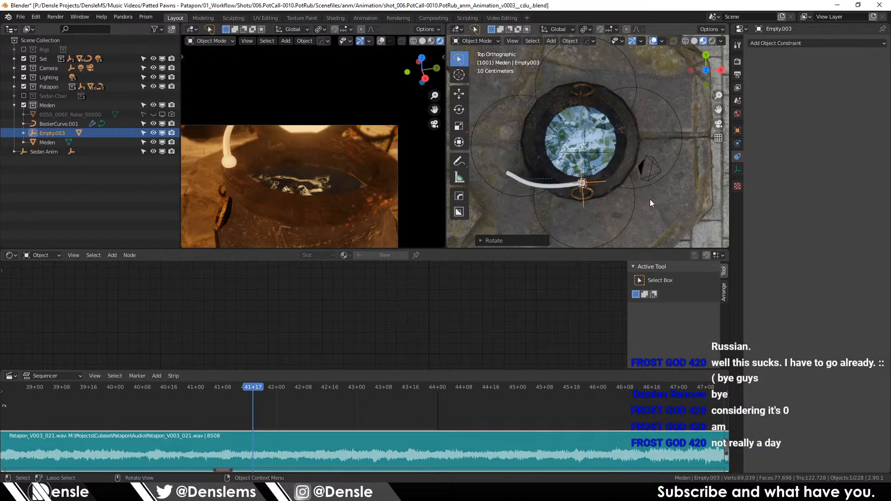
{"action": "key", "text": "g"}
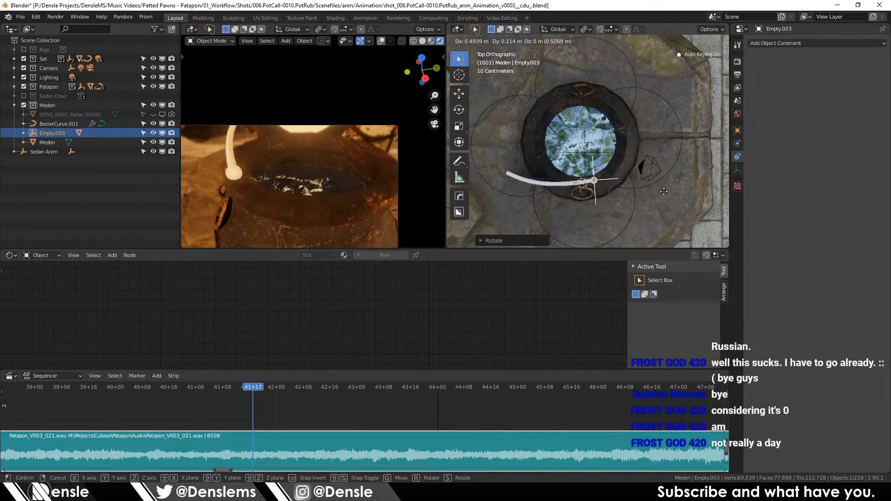
{"action": "left_click", "coordinate": [666, 190]}
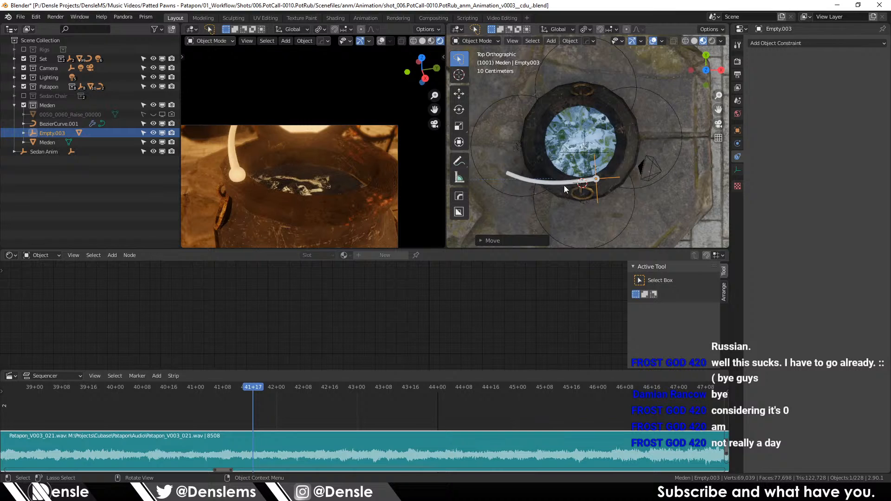
Step: Assign the existing Inner.001 material to the Bezier curve
{"action": "left_click_drag", "start_coordinate": [564, 186], "coordinate": [534, 138]}
{"action": "scroll", "coordinate": [545, 123], "scroll_direction": "up", "scroll_amount": 2}
{"action": "left_click", "coordinate": [534, 137]}
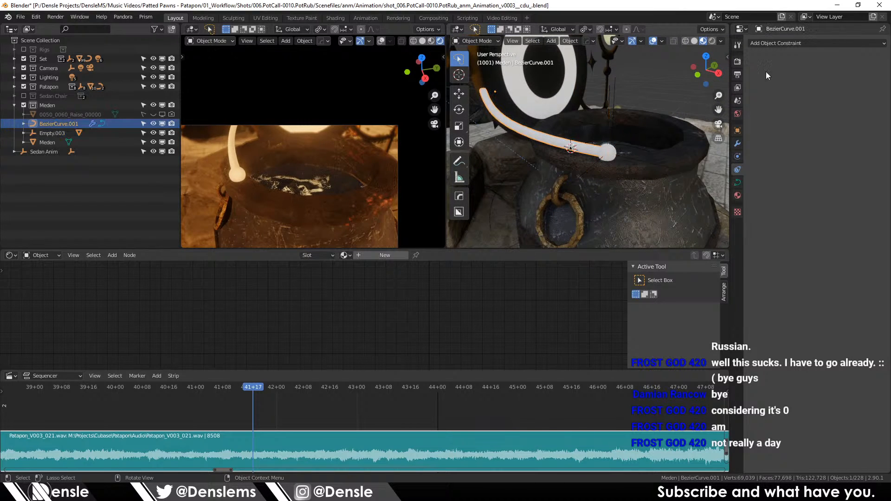
{"action": "left_click", "coordinate": [737, 196]}
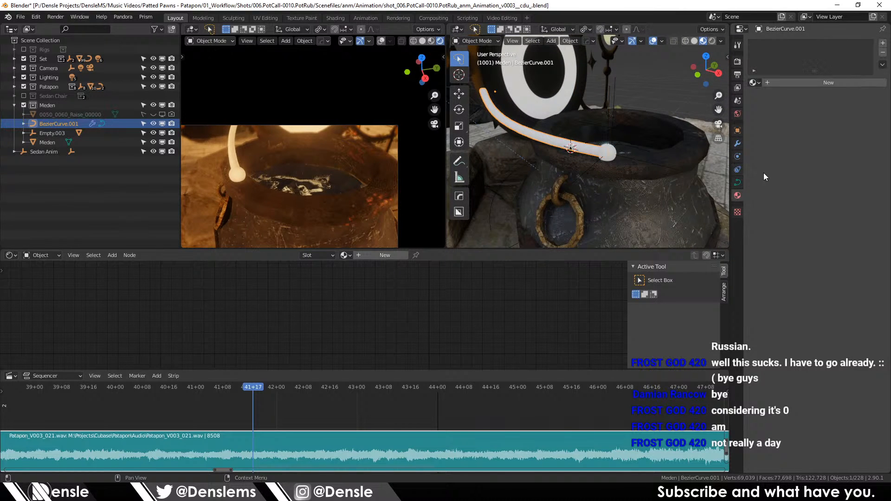
{"action": "left_click", "coordinate": [755, 83]}
{"action": "type", "text": "in"}
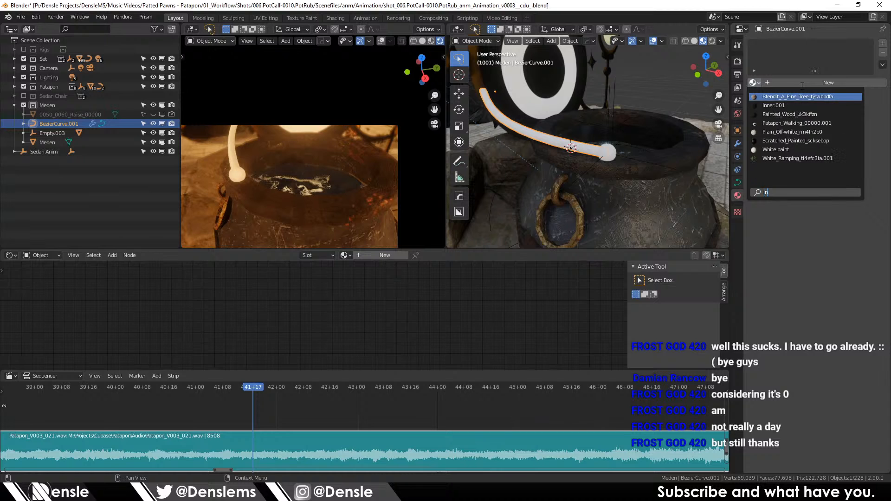
{"action": "left_click", "coordinate": [774, 106]}
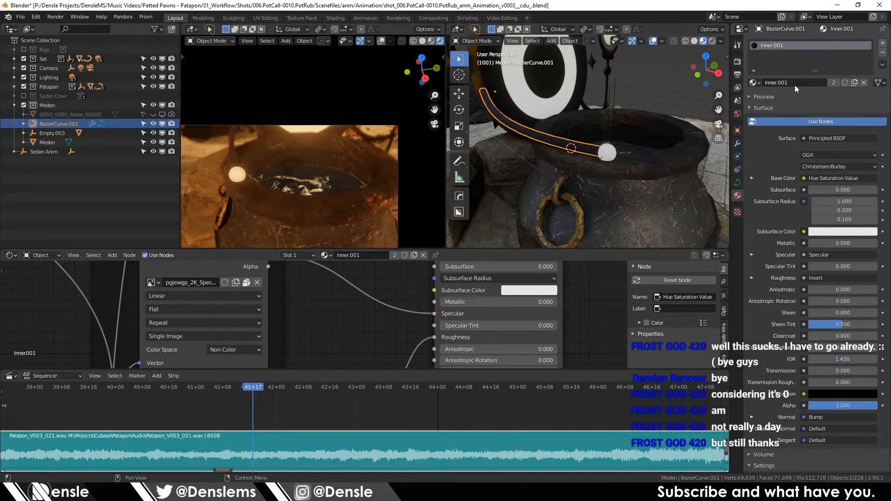
Step: Assign the Inner.001 material to the sphere at the curve's end
{"action": "left_click", "coordinate": [614, 155]}
{"action": "left_click", "coordinate": [755, 82]}
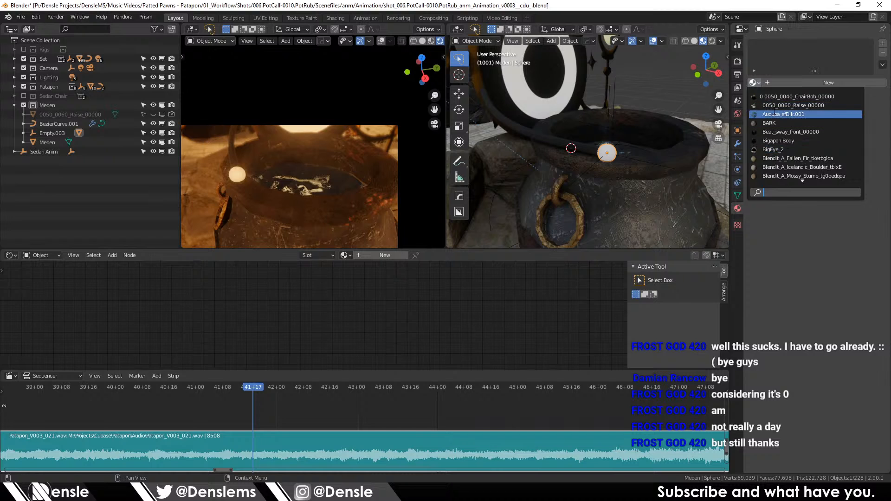
{"action": "type", "text": "inn"}
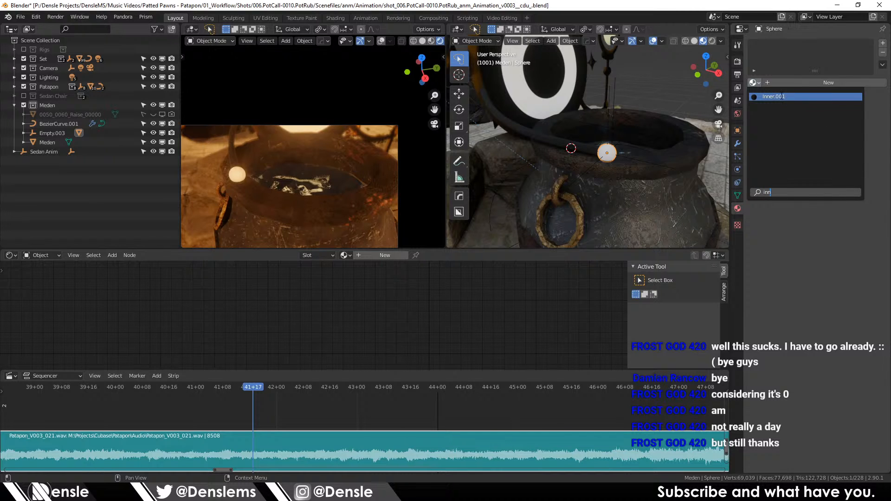
{"action": "key", "text": "Return"}
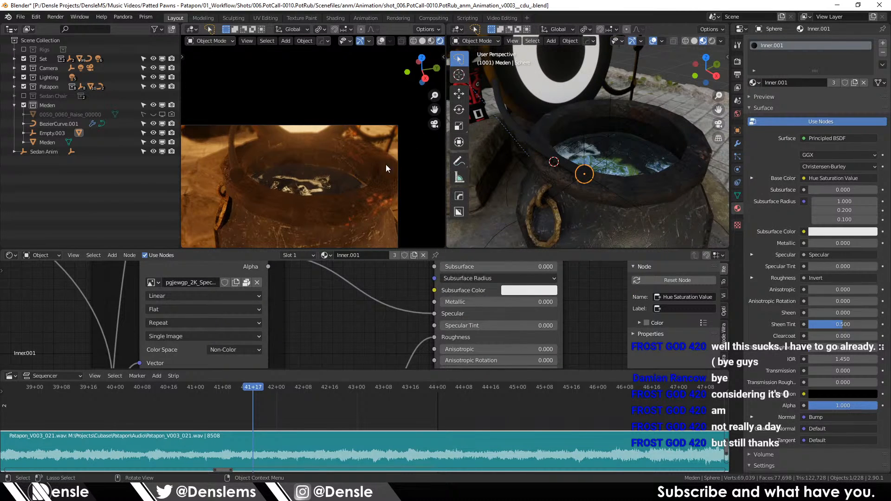
Step: Check the arm in the camera view, replace the shader editor with the animation timeline, and play back the shot
{"action": "scroll", "coordinate": [201, 174], "scroll_direction": "up", "scroll_amount": 5}
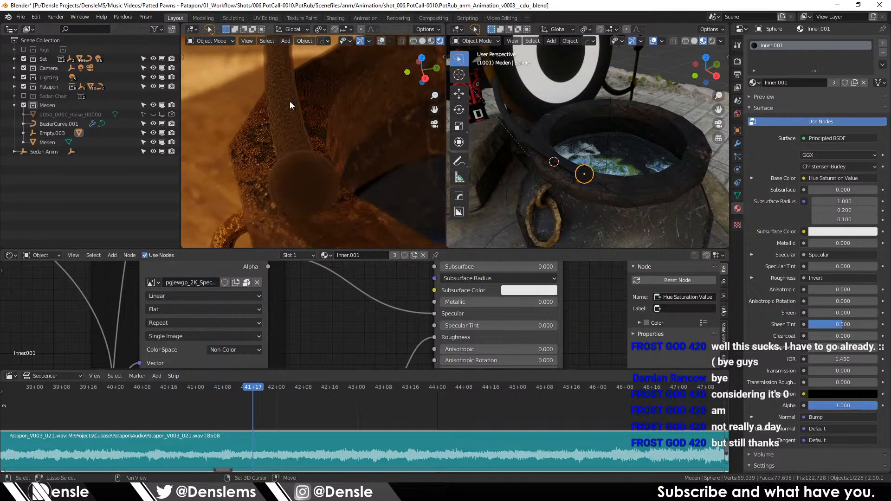
{"action": "scroll", "coordinate": [283, 137], "scroll_direction": "down", "scroll_amount": 5}
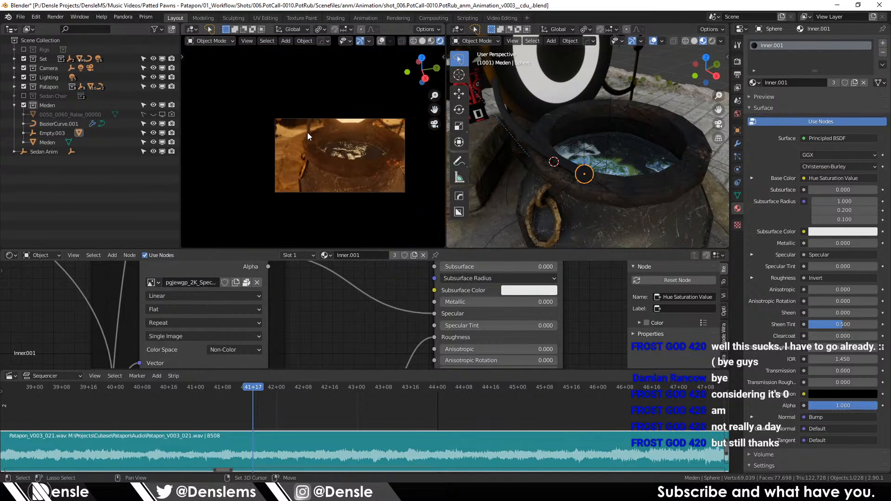
{"action": "scroll", "coordinate": [271, 129], "scroll_direction": "up", "scroll_amount": 3}
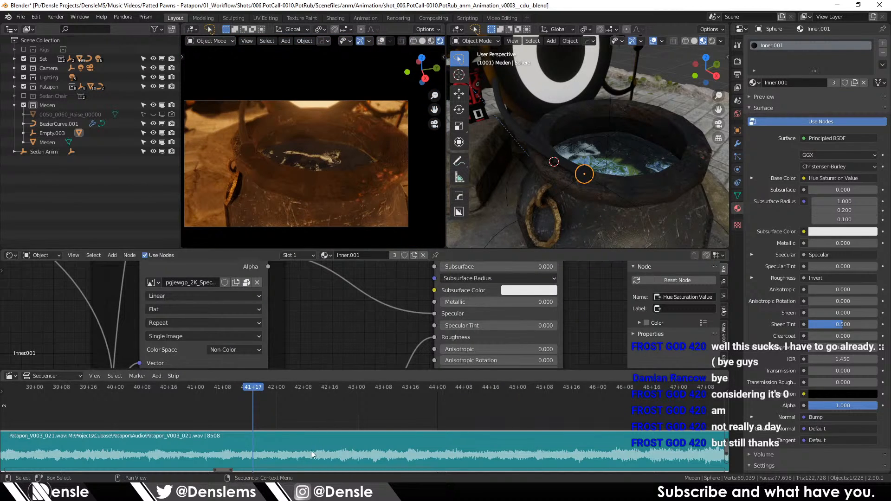
{"action": "key", "text": "shift+F12"}
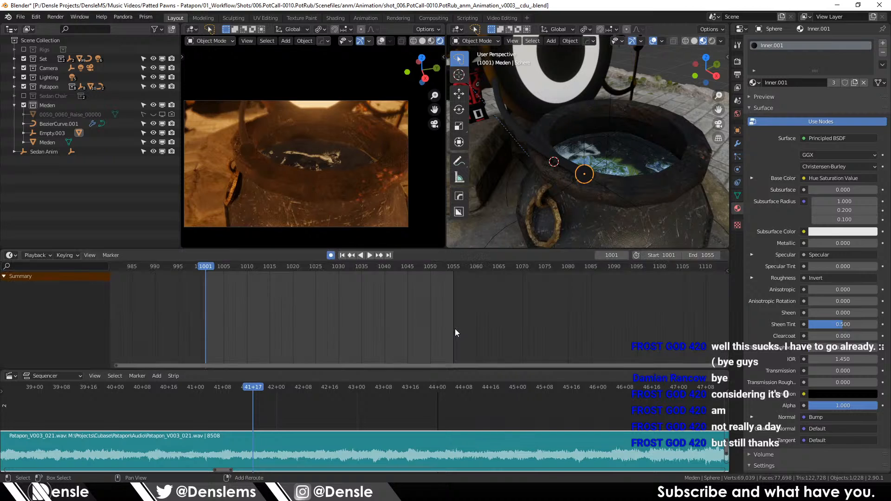
{"action": "key", "text": "space"}
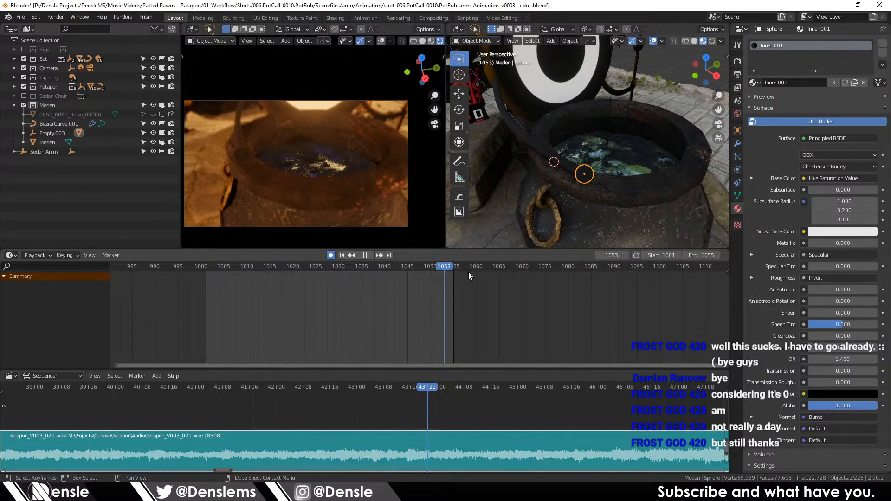
{"action": "key", "text": "space"}
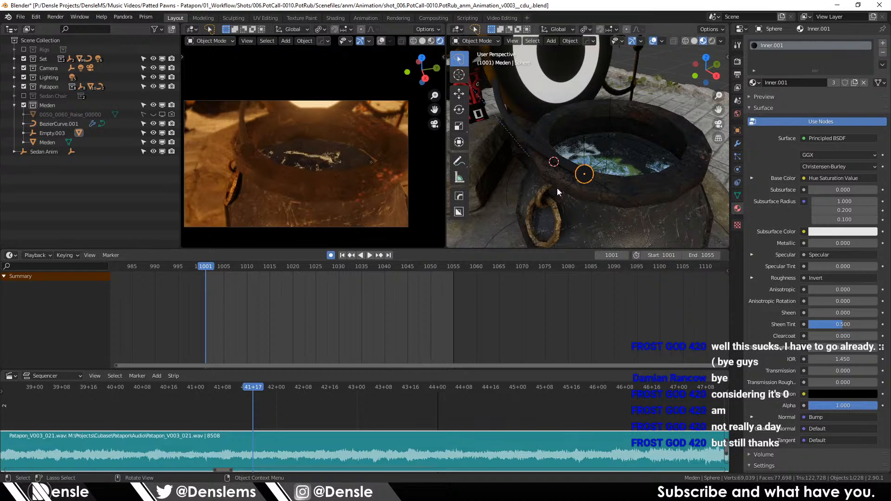
Step: Insert a Location keyframe on the sphere's parent empty at frame 1001
{"action": "left_click", "coordinate": [585, 160]}
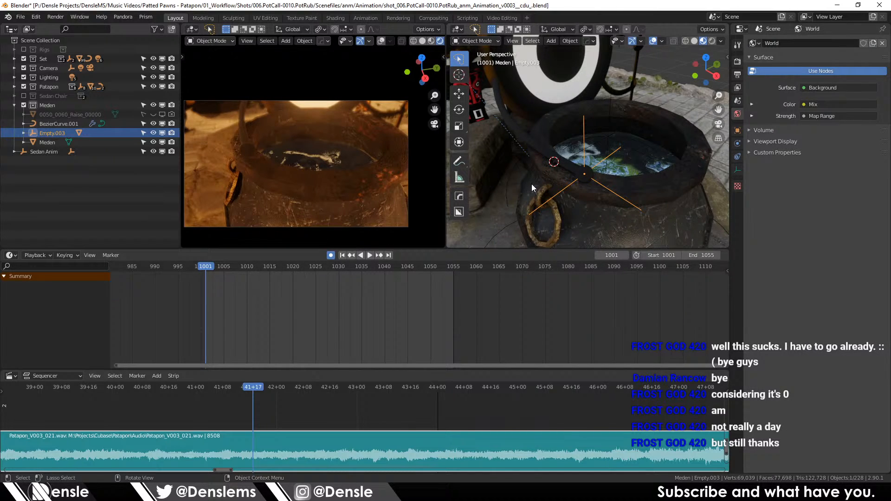
{"action": "key", "text": "i"}
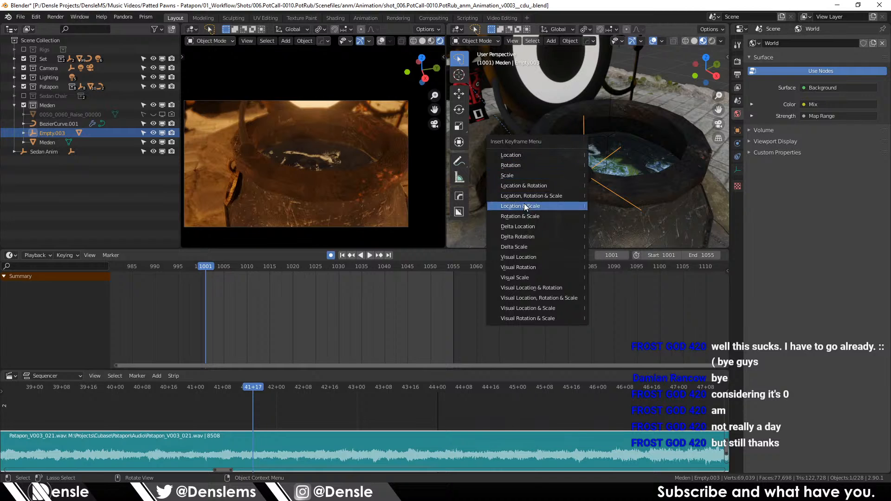
{"action": "left_click", "coordinate": [523, 156]}
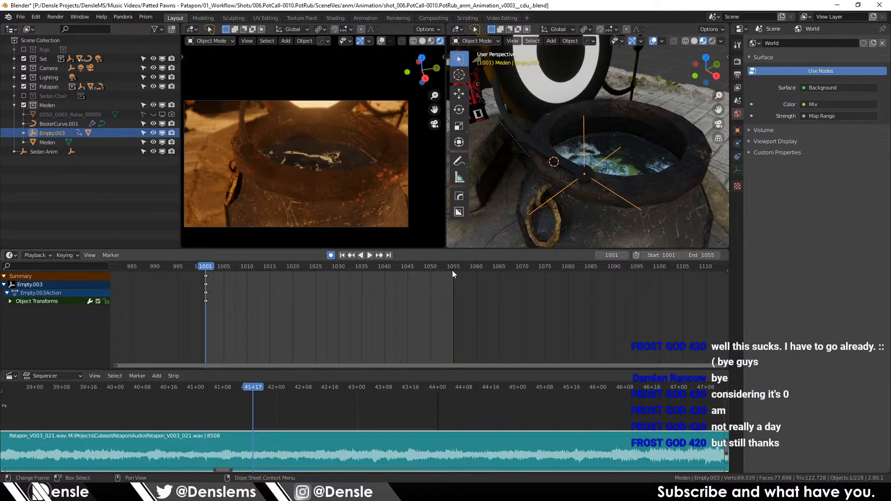
Step: At frame 1055, move the empty about 0.56 m along the pot's rim towards the ring handle in the top view
{"action": "left_click", "coordinate": [453, 273]}
{"action": "key", "text": "KP_7"}
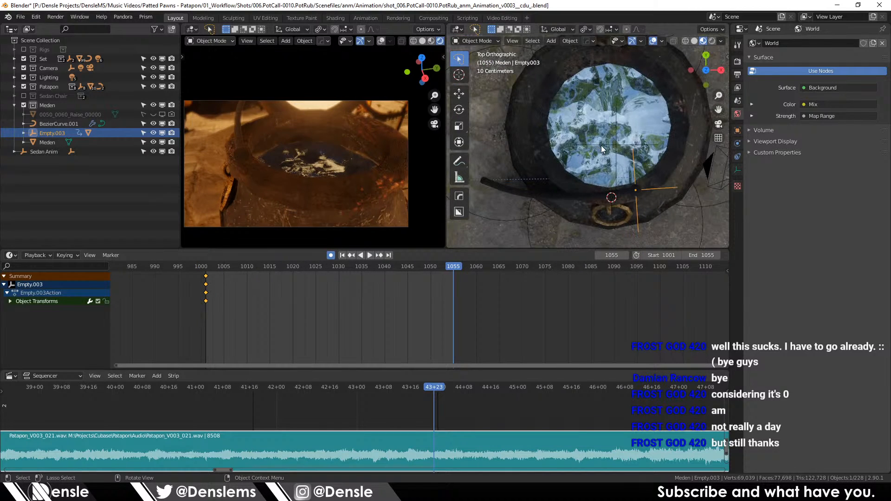
{"action": "key", "text": "g"}
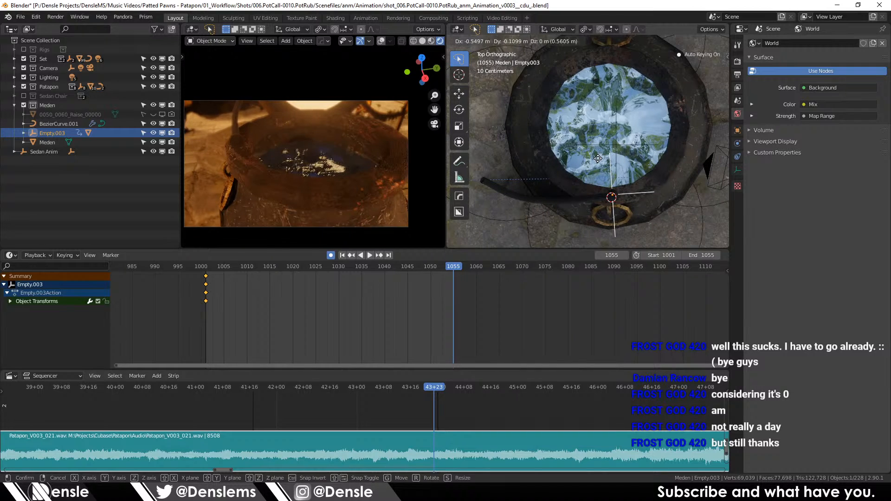
{"action": "left_click", "coordinate": [598, 158]}
Step: Change the interpolation mode of the empty's location curves in the Graph Editor, replacing Constant
{"action": "key", "text": "ctrl+Tab"}
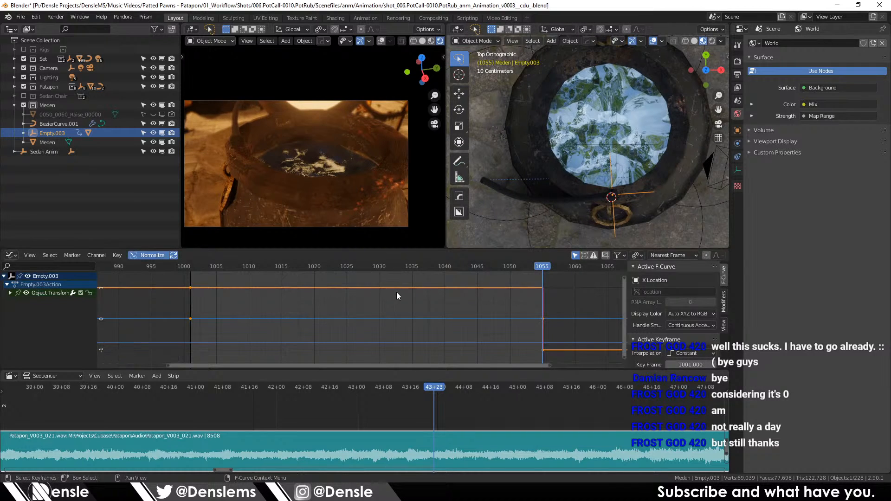
{"action": "key", "text": "t"}
{"action": "left_click", "coordinate": [352, 295]}
{"action": "key", "text": "ctrl+Tab"}
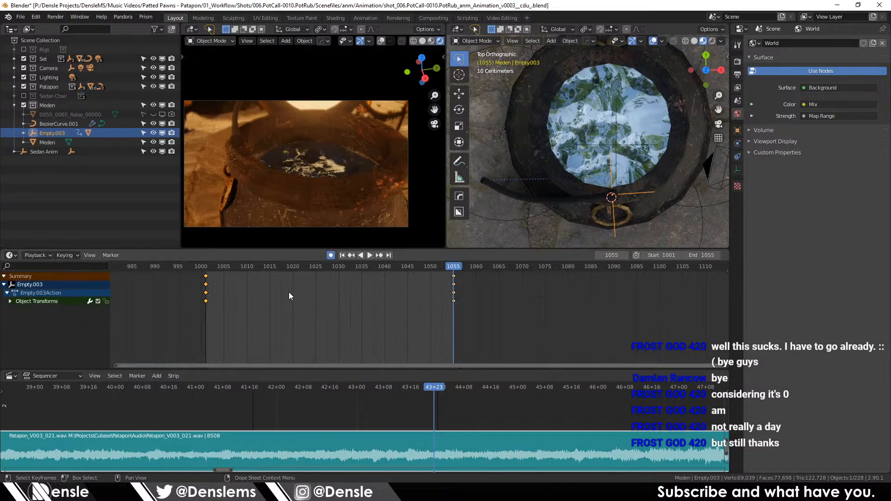
Step: View the pot's rim from a low side angle and play and scrub the empty's motion from frame 1001
{"action": "left_click", "coordinate": [208, 270]}
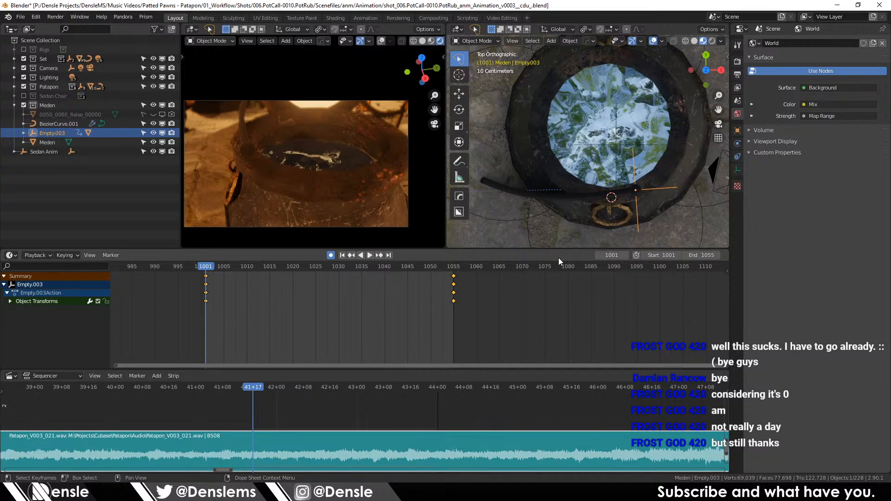
{"action": "left_click_drag", "start_coordinate": [562, 199], "coordinate": [552, 110]}
{"action": "left_click_drag", "start_coordinate": [586, 155], "coordinate": [562, 113]}
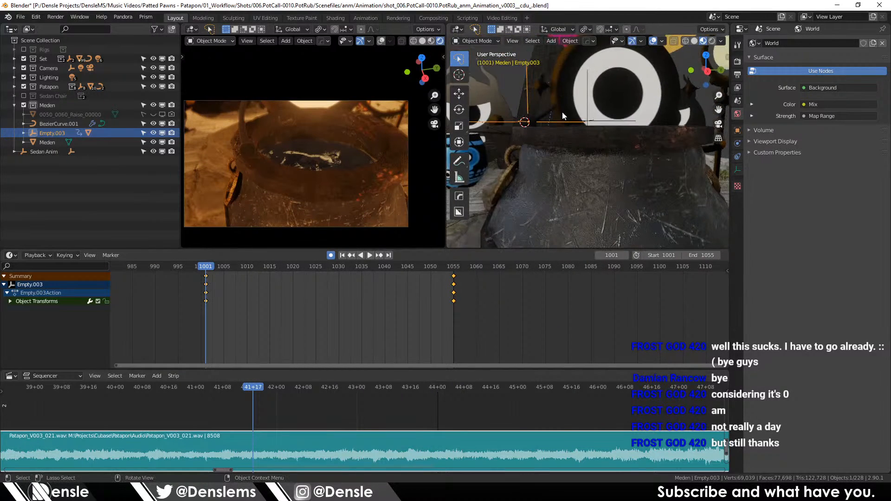
{"action": "key", "text": "space"}
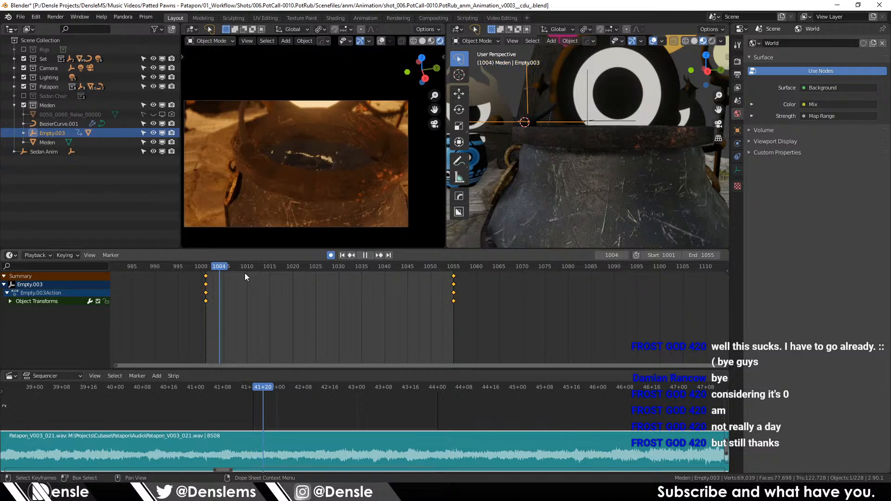
{"action": "left_click", "coordinate": [375, 270]}
{"action": "left_click_drag", "start_coordinate": [406, 274], "coordinate": [207, 275]}
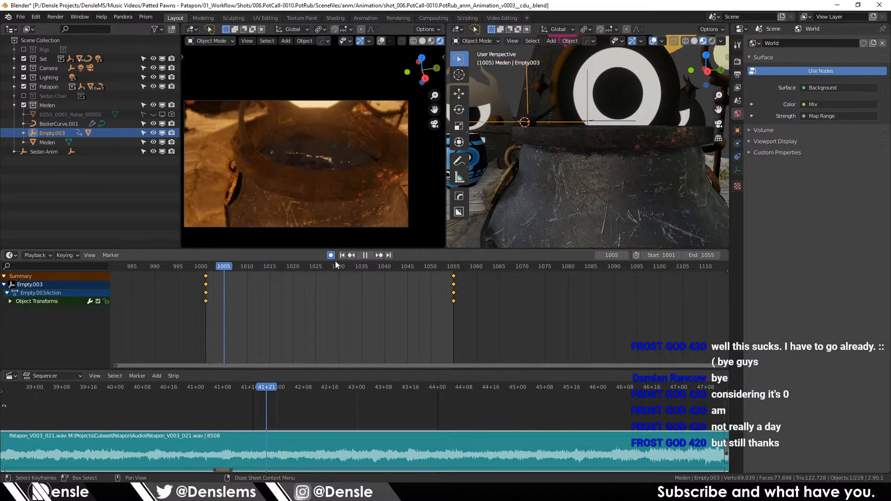
{"action": "left_click", "coordinate": [369, 263]}
{"action": "key", "text": "Escape"}
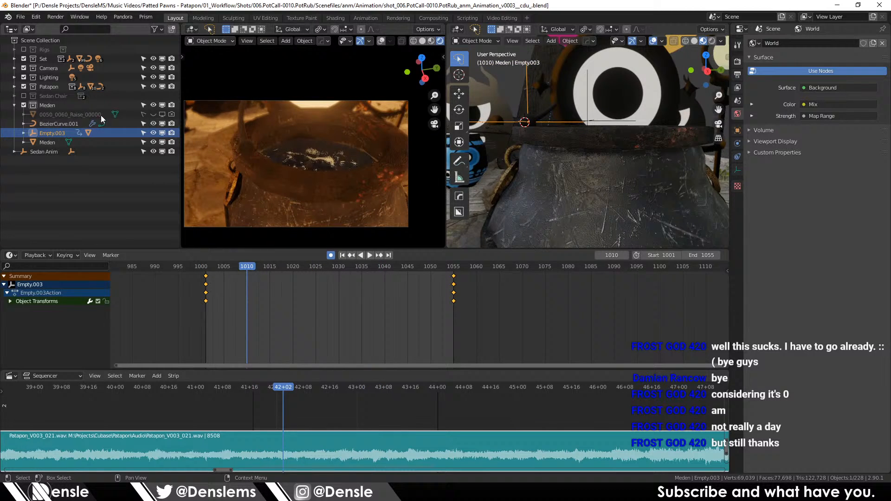
{"action": "left_click", "coordinate": [13, 86]}
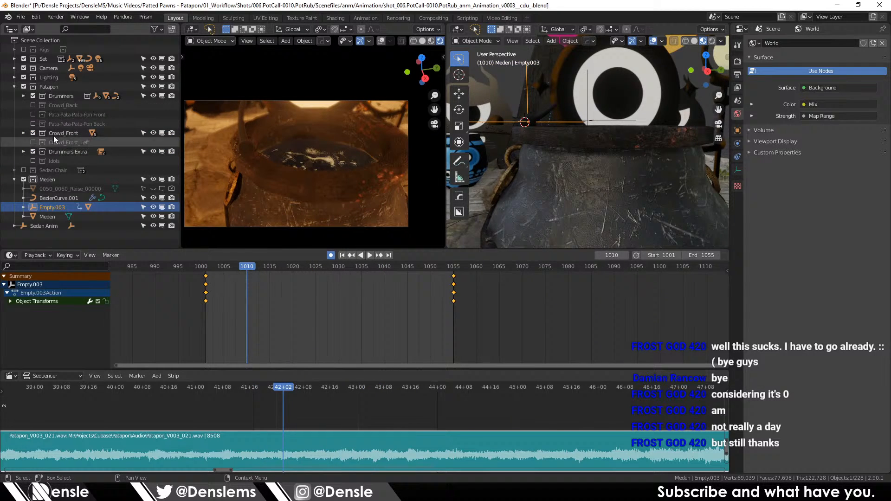
{"action": "left_click", "coordinate": [13, 86]}
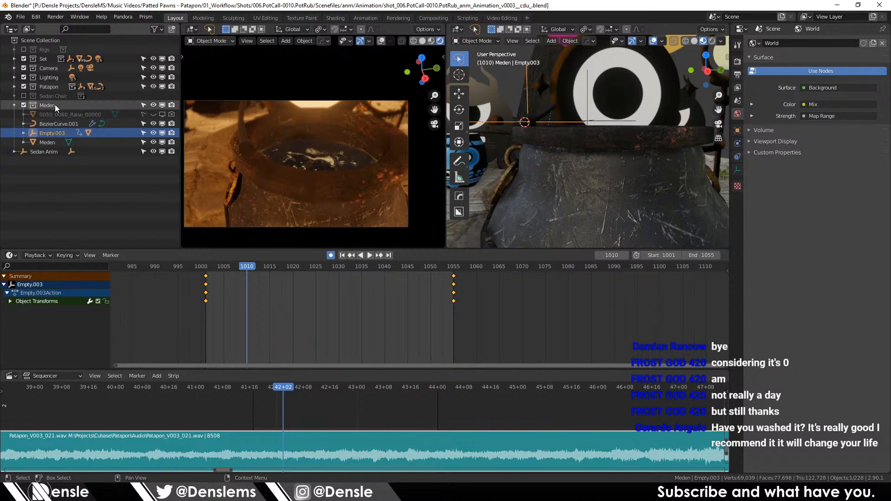
{"action": "left_click", "coordinate": [13, 105]}
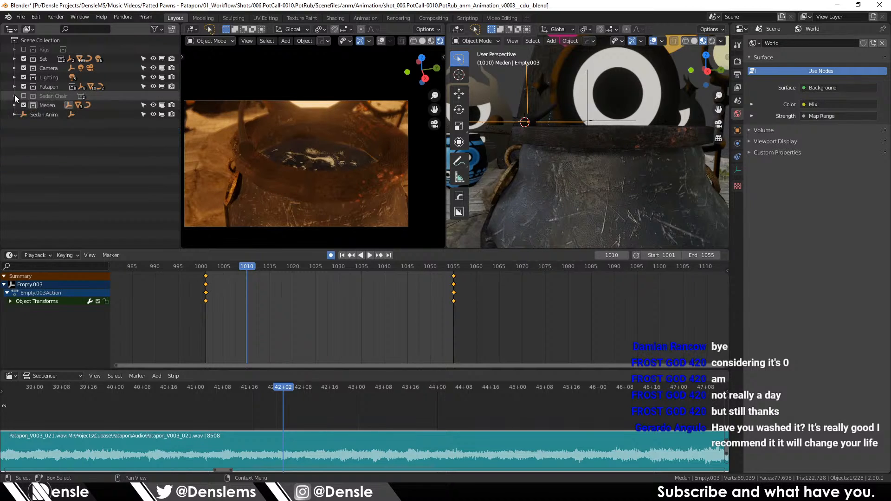
{"action": "left_click", "coordinate": [14, 86]}
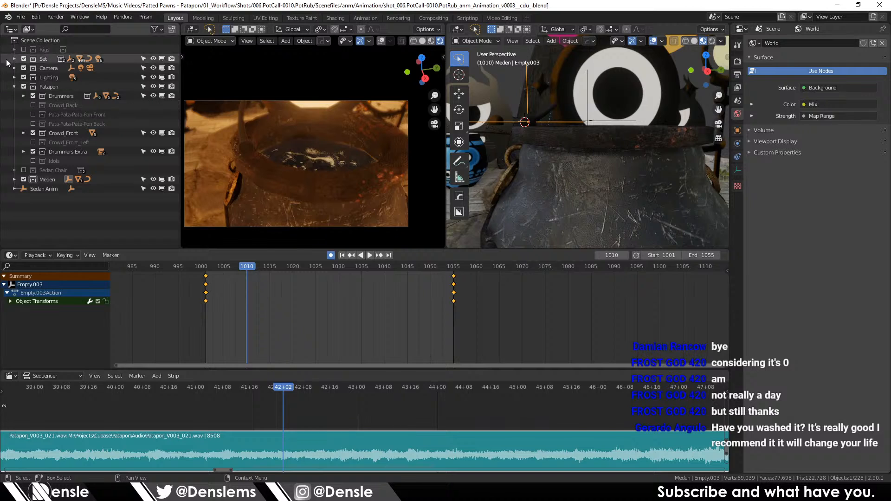
{"action": "left_click", "coordinate": [14, 86]}
{"action": "left_click", "coordinate": [14, 68]}
{"action": "left_click", "coordinate": [15, 68]}
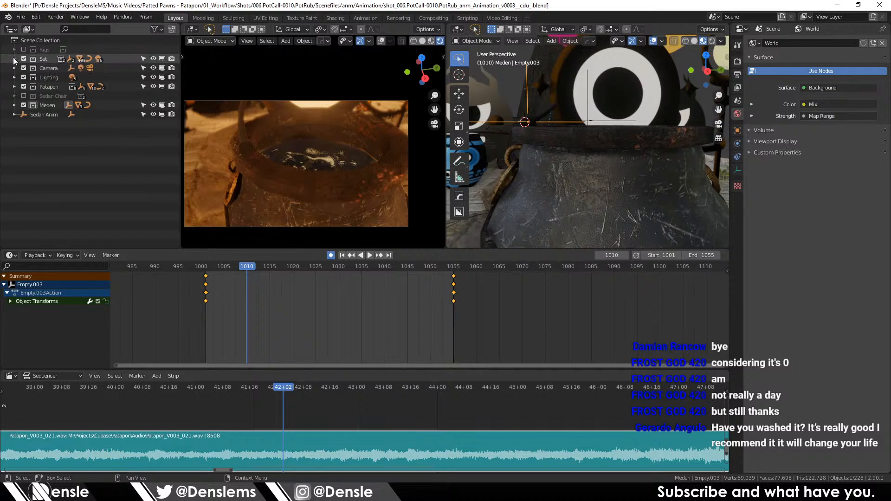
Step: Enable the Cloud object, under Set, Campsite, Platform and Cauldron, for both viewports and renders
{"action": "left_click", "coordinate": [14, 59]}
{"action": "left_click", "coordinate": [23, 87]}
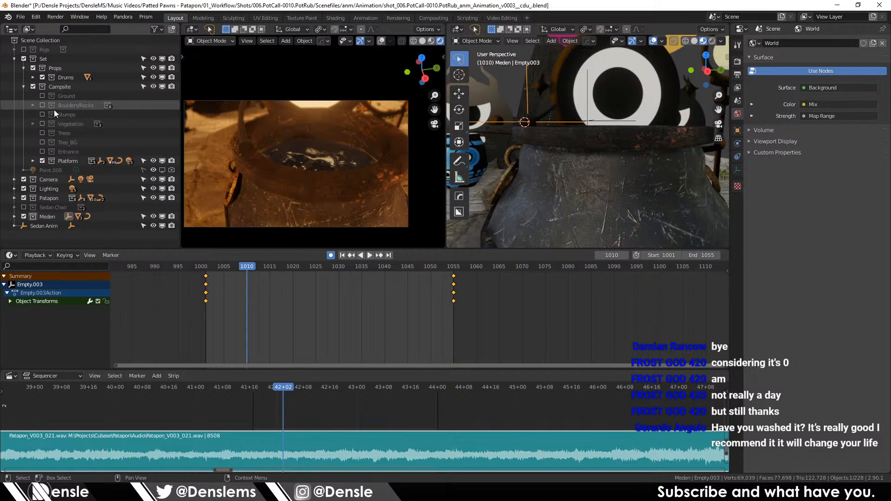
{"action": "left_click", "coordinate": [32, 160]}
{"action": "scroll", "coordinate": [69, 196], "scroll_direction": "down", "scroll_amount": 5}
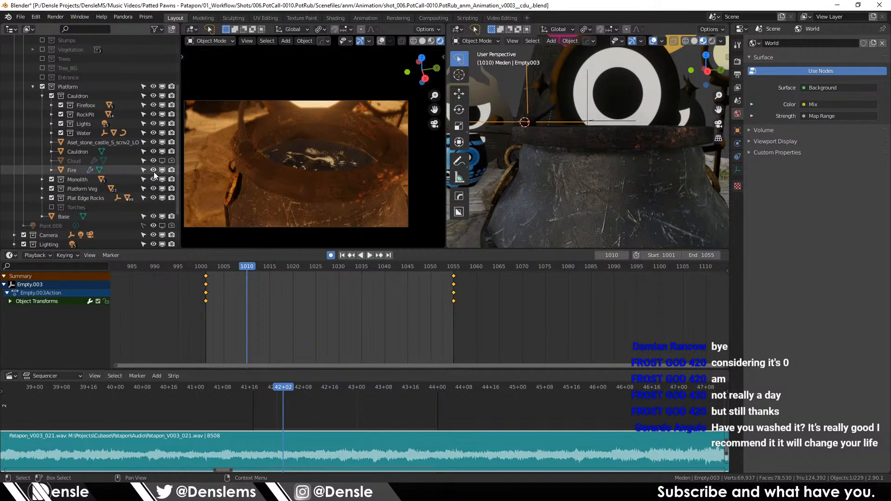
{"action": "left_click", "coordinate": [162, 161]}
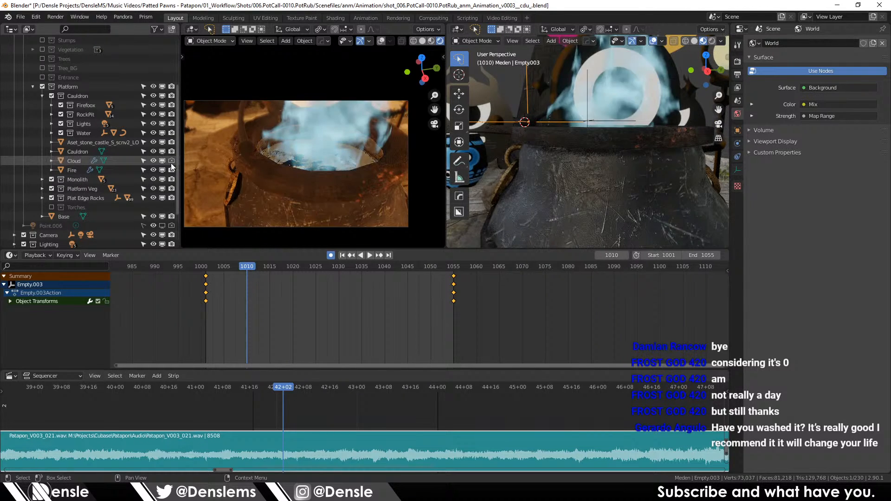
{"action": "left_click", "coordinate": [171, 161]}
Step: Play the shot from its first frame to preview the cloud rising from the pot
{"action": "key", "text": "shift+Left"}
{"action": "key", "text": "space"}
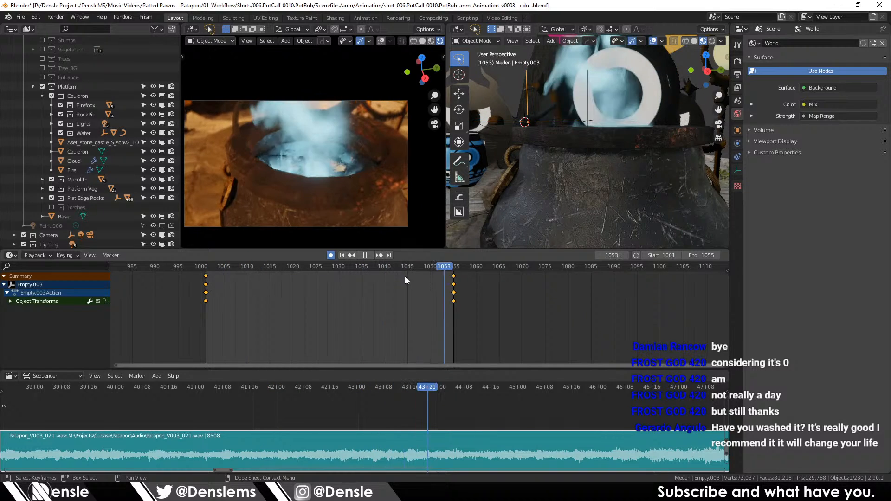
{"action": "key", "text": "space"}
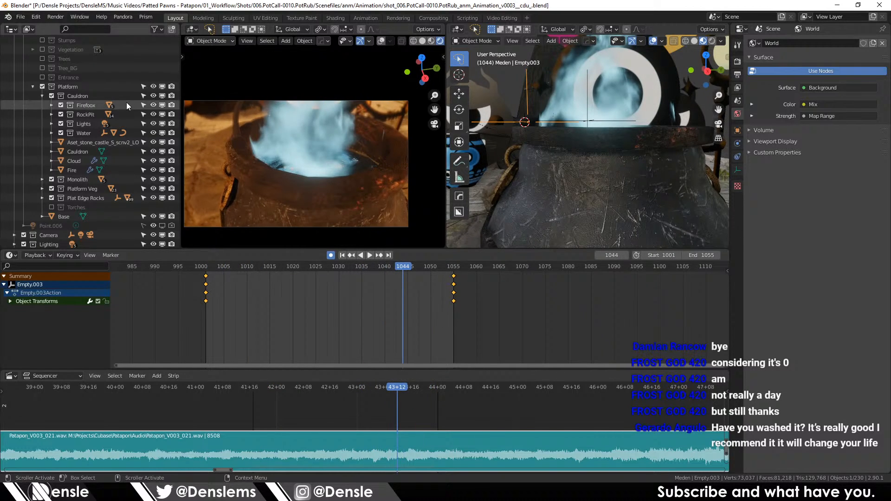
Step: Exclude the Cauldron's Lights collection from the view layer
{"action": "left_click", "coordinate": [51, 124]}
{"action": "left_click", "coordinate": [51, 124]}
{"action": "left_click", "coordinate": [61, 124]}
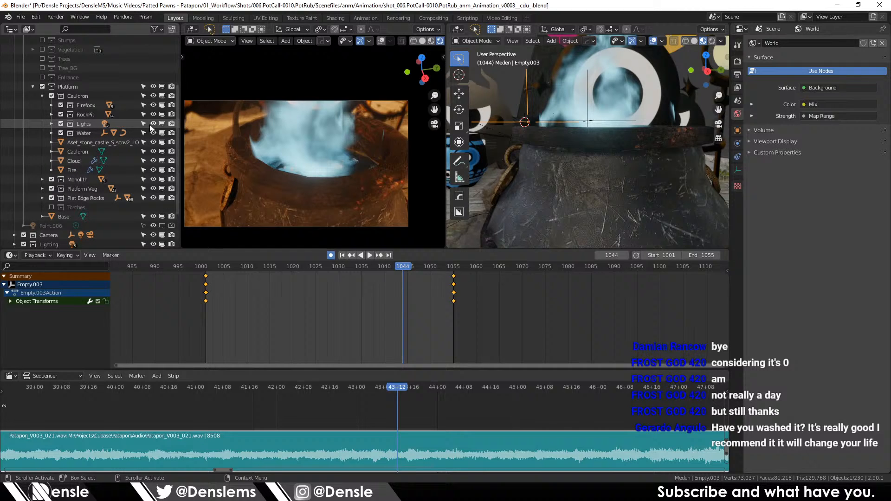
{"action": "left_click", "coordinate": [61, 123]}
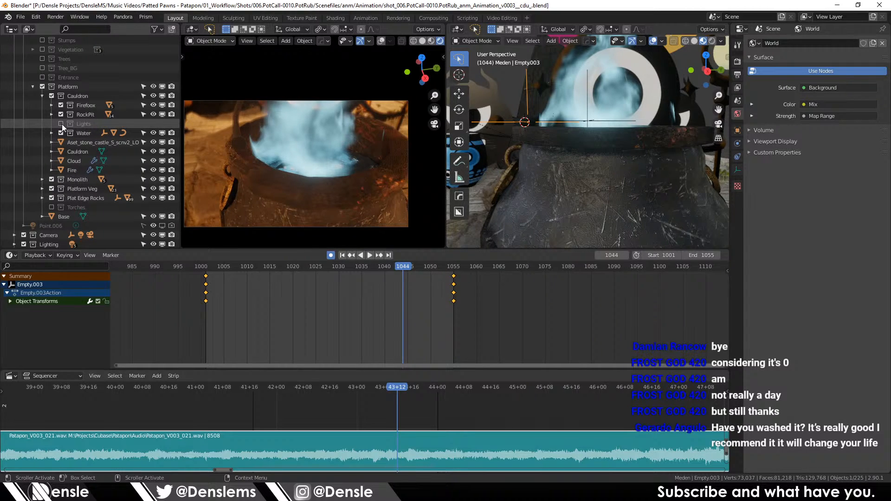
{"action": "left_click", "coordinate": [61, 124]}
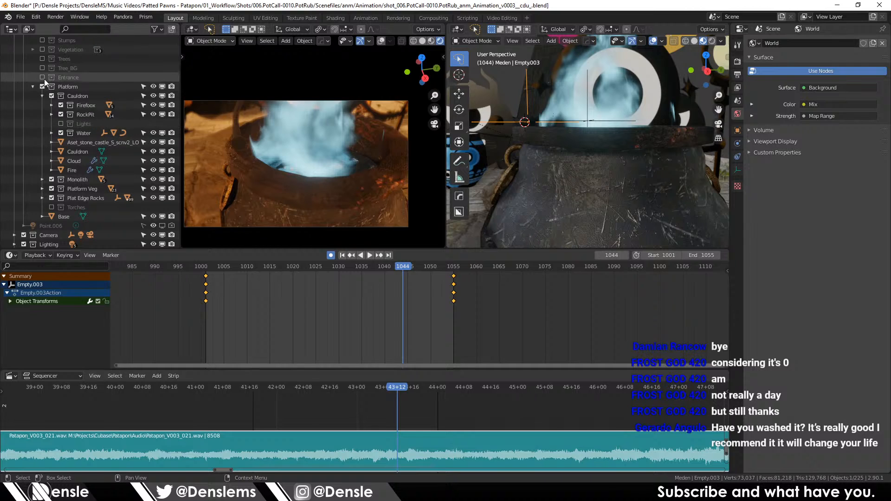
Step: Enable the Point.006 light in viewports and play the shot from frame 1001
{"action": "left_click", "coordinate": [52, 116]}
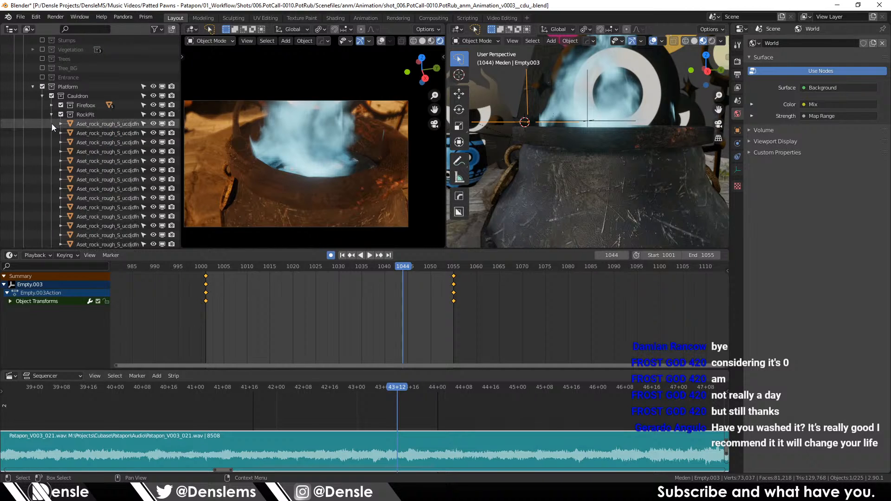
{"action": "left_click", "coordinate": [51, 114]}
{"action": "left_click", "coordinate": [34, 88]}
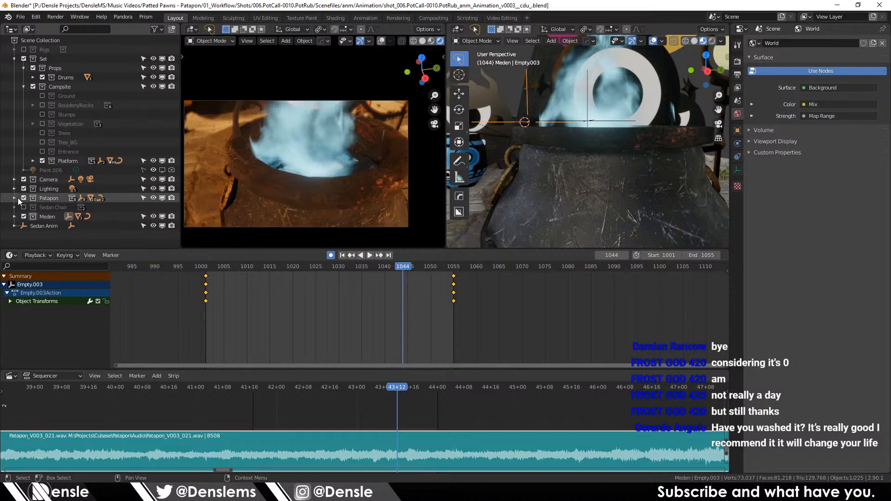
{"action": "left_click", "coordinate": [165, 170]}
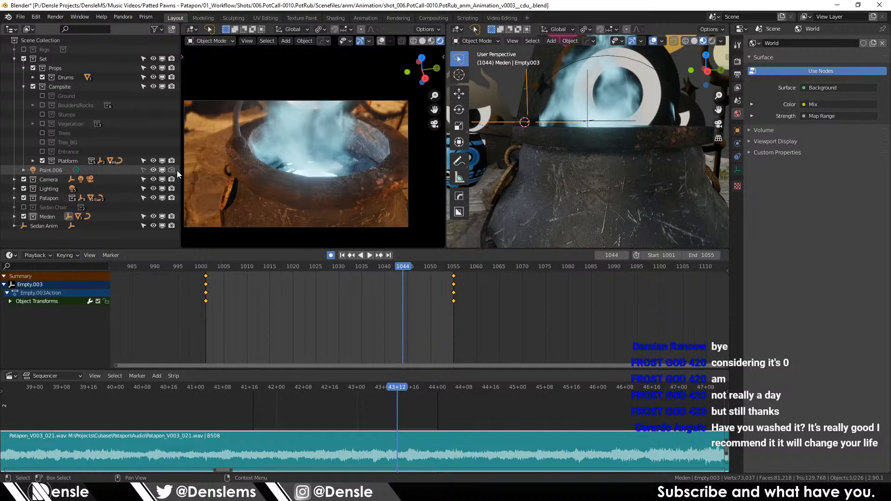
{"action": "left_click", "coordinate": [206, 269]}
{"action": "key", "text": "space"}
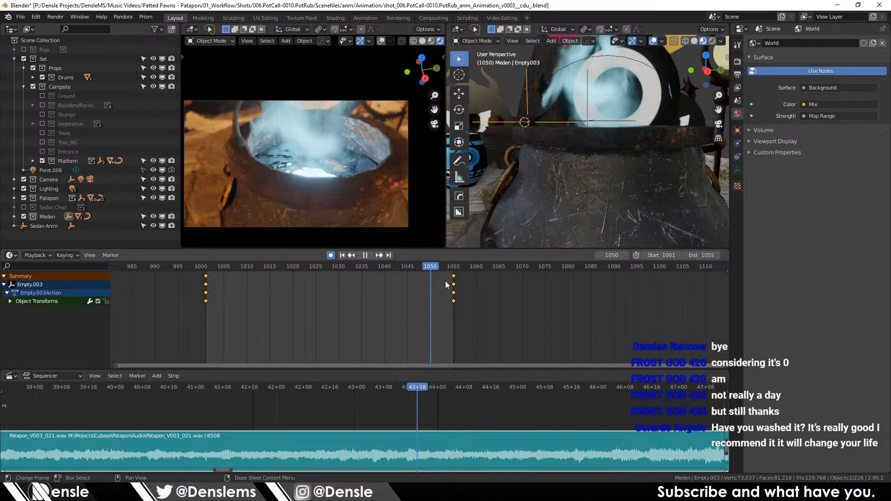
Step: Return the shot to frame 1001 and stop playback to view the first frame through the camera
{"action": "left_click_drag", "start_coordinate": [194, 269], "coordinate": [205, 271]}
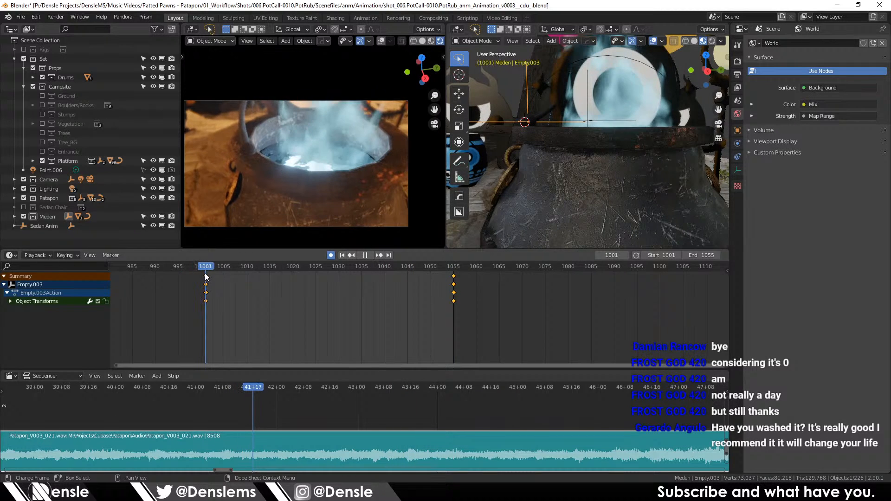
{"action": "key", "text": "space"}
{"action": "scroll", "coordinate": [263, 121], "scroll_direction": "up", "scroll_amount": 4}
{"action": "scroll", "coordinate": [260, 122], "scroll_direction": "down", "scroll_amount": 5}
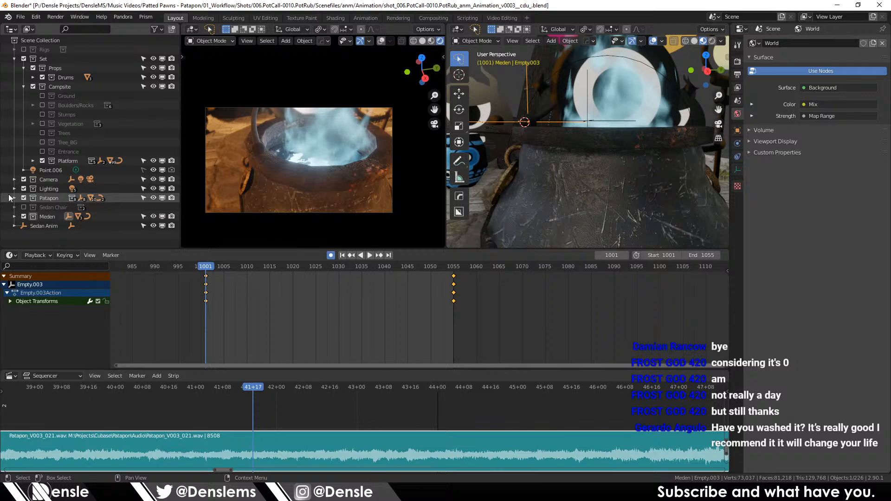
Step: Select Area.004 in the Lighting collection, try powers of 50000 W and 10000 W, and settle on 30000 W
{"action": "left_click", "coordinate": [15, 189]}
{"action": "left_click", "coordinate": [48, 198]}
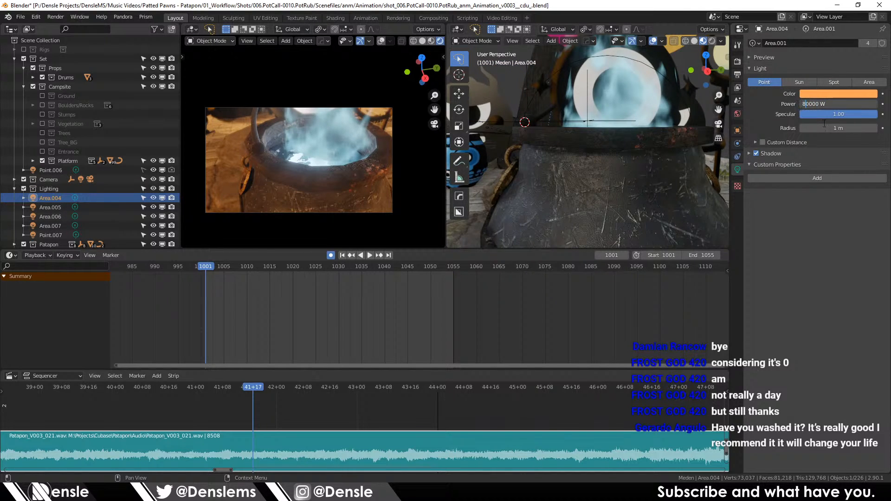
{"action": "key", "text": "Return"}
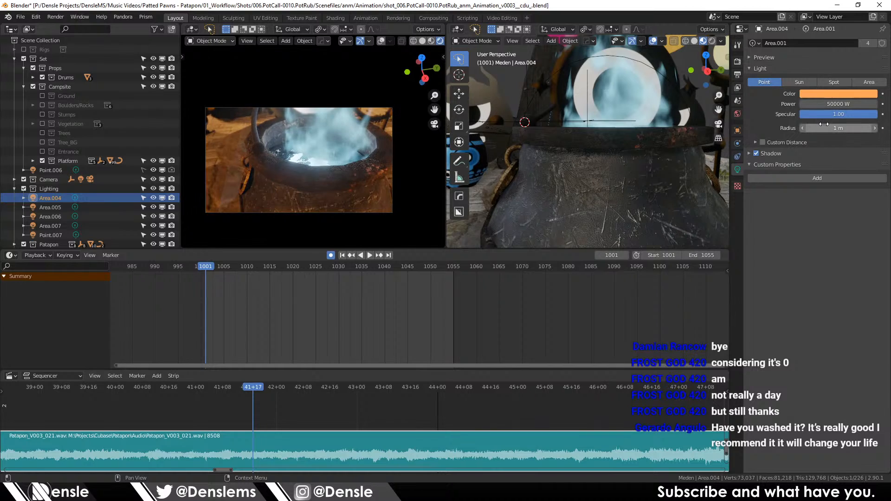
{"action": "left_click", "coordinate": [834, 104]}
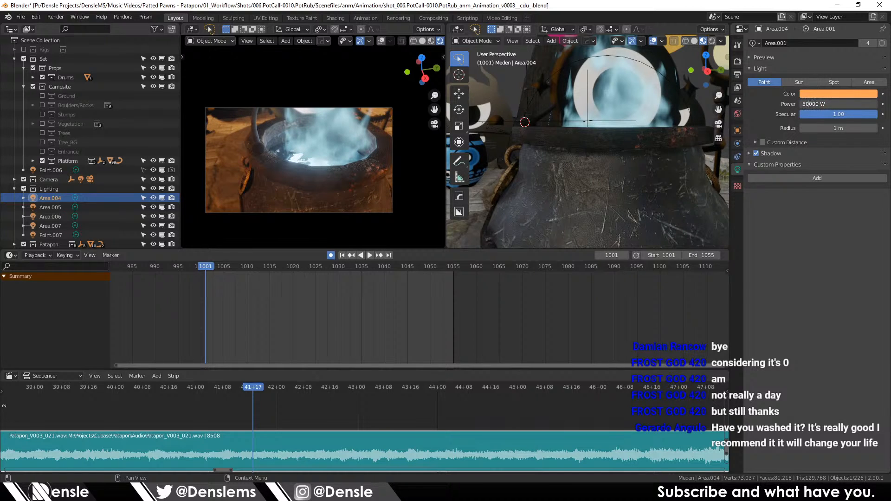
{"action": "type", "text": "1"}
{"action": "key", "text": "Return"}
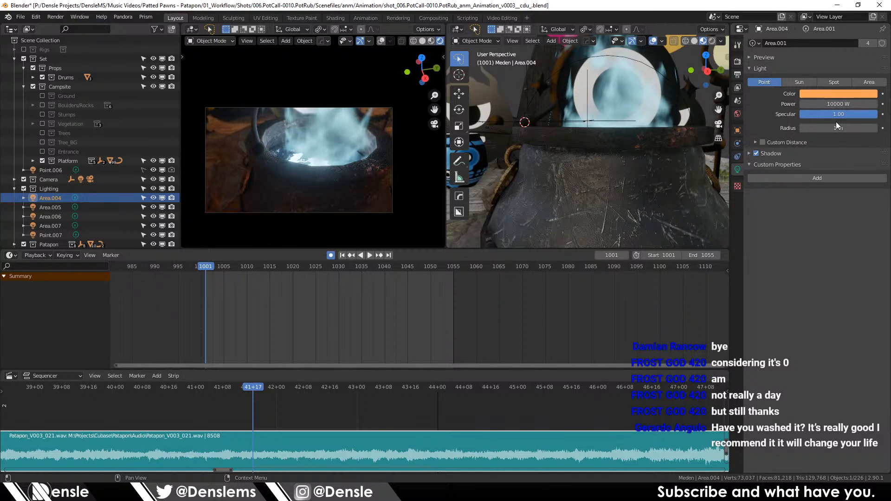
{"action": "left_click", "coordinate": [817, 104]}
{"action": "key", "text": "Return"}
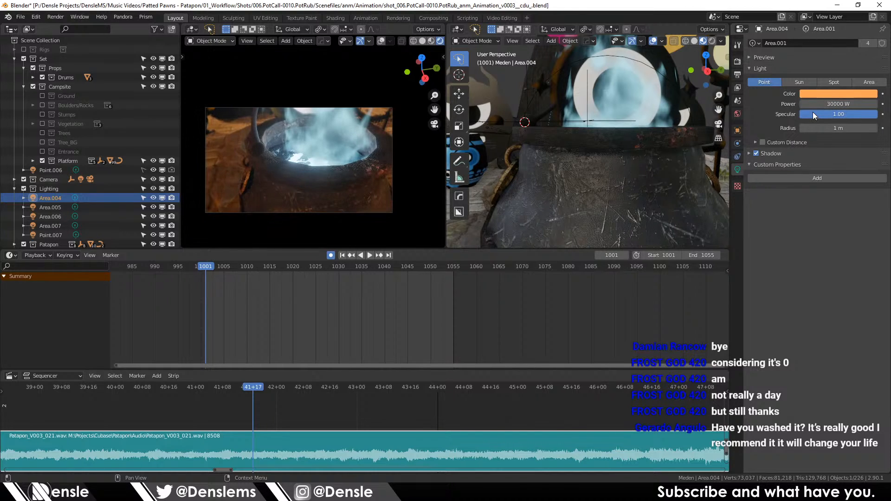
Step: Play the shot with the dimmer light, review the camera view maximized, and return to frame 1001
{"action": "key", "text": "space"}
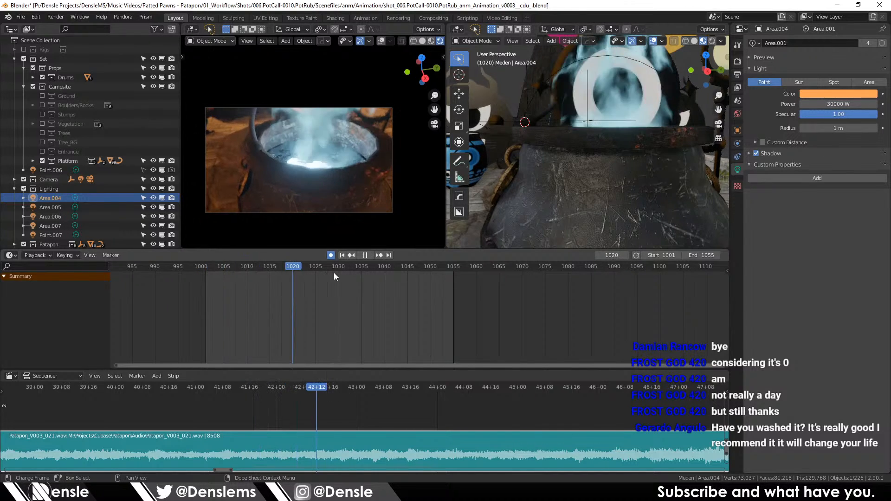
{"action": "left_click_drag", "start_coordinate": [441, 279], "coordinate": [445, 279]}
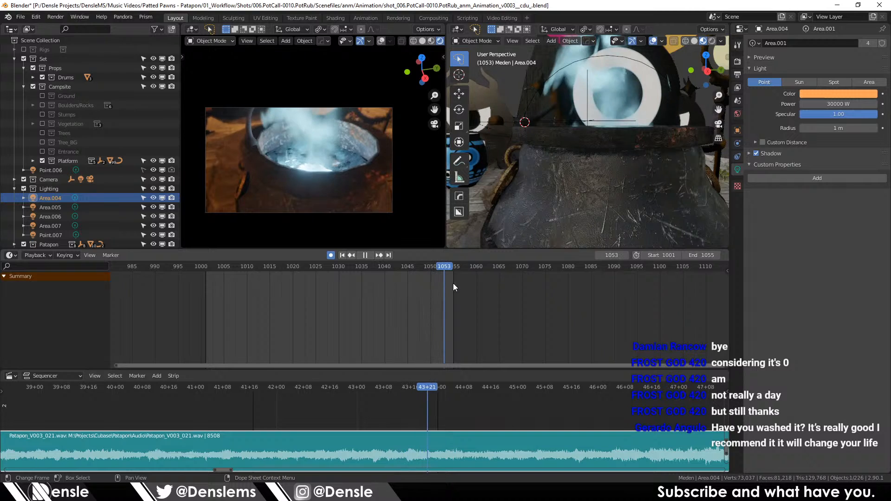
{"action": "mouse_move", "coordinate": [194, 268]}
{"action": "left_mouse_down"}
{"action": "mouse_move", "coordinate": [219, 279]}
{"action": "mouse_move", "coordinate": [192, 274]}
{"action": "left_mouse_up"}
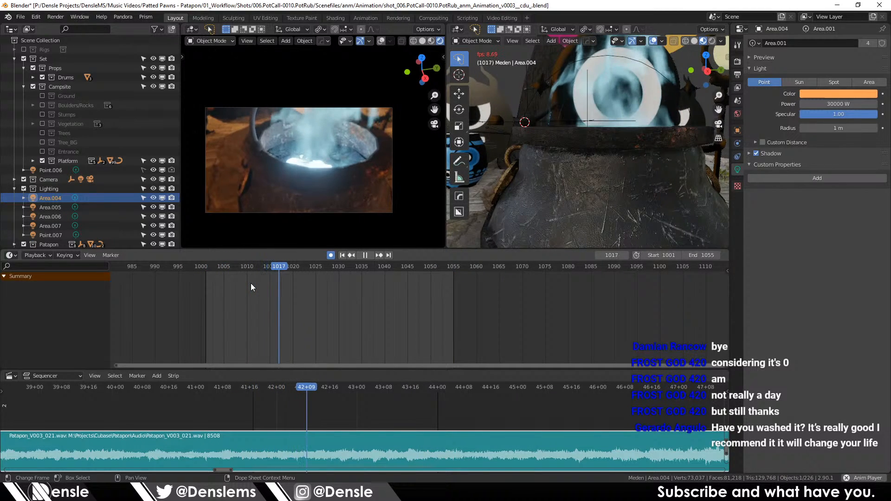
{"action": "key", "text": "ctrl+space"}
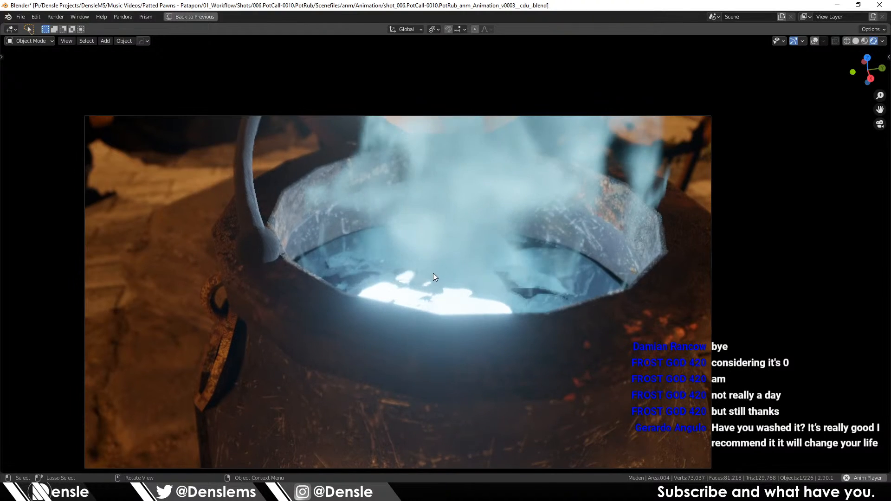
{"action": "key", "text": "ctrl+space"}
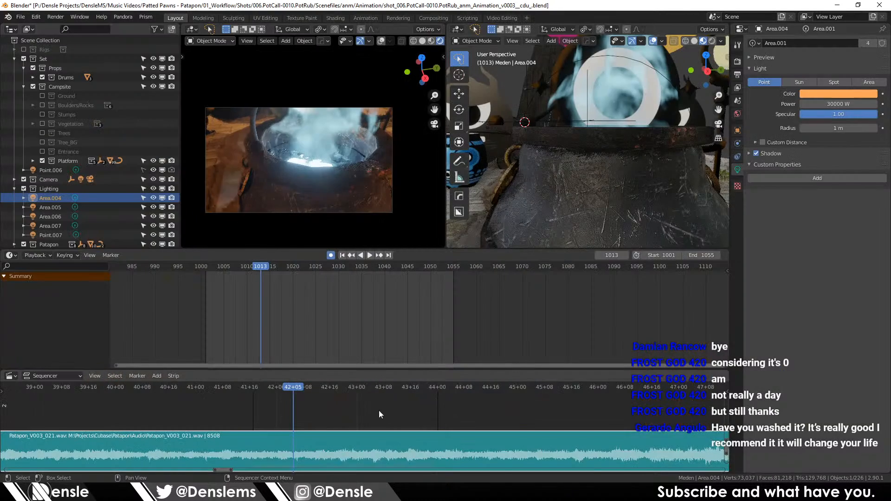
{"action": "left_click", "coordinate": [208, 268]}
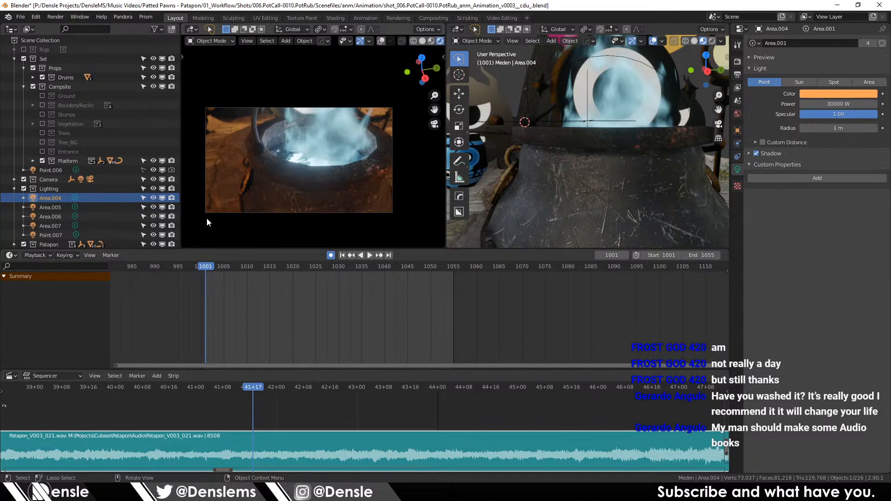
Step: Tidy up the expanded Set hierarchy, and rotate the Camera about global Z at frame 1001 to centre the pot
{"action": "left_click", "coordinate": [25, 86]}
{"action": "left_click", "coordinate": [23, 68]}
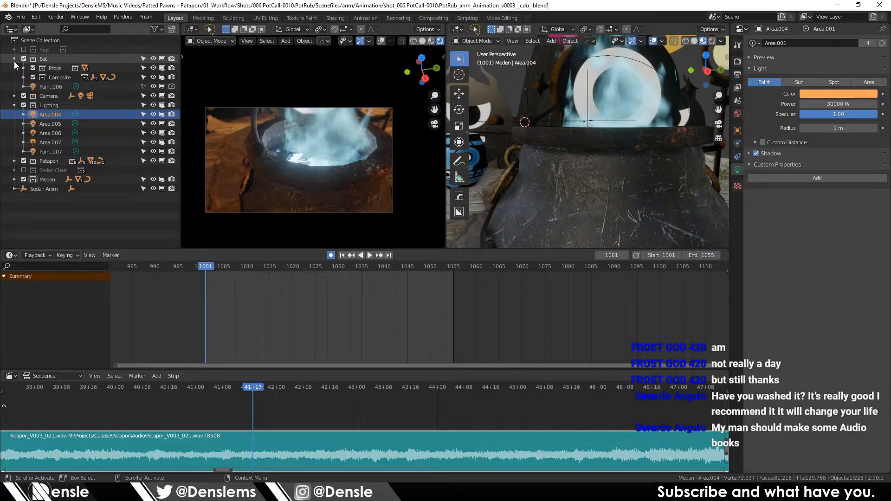
{"action": "left_click", "coordinate": [83, 96]}
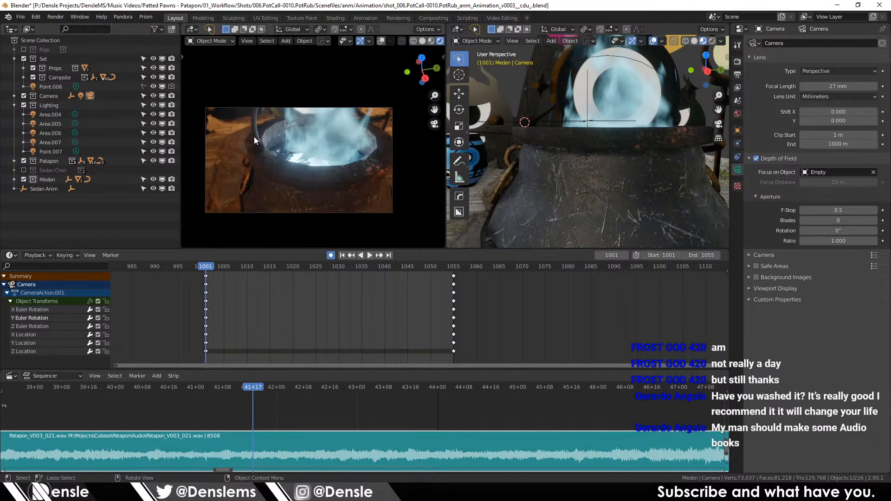
{"action": "key", "text": "r"}
{"action": "key", "text": "z"}
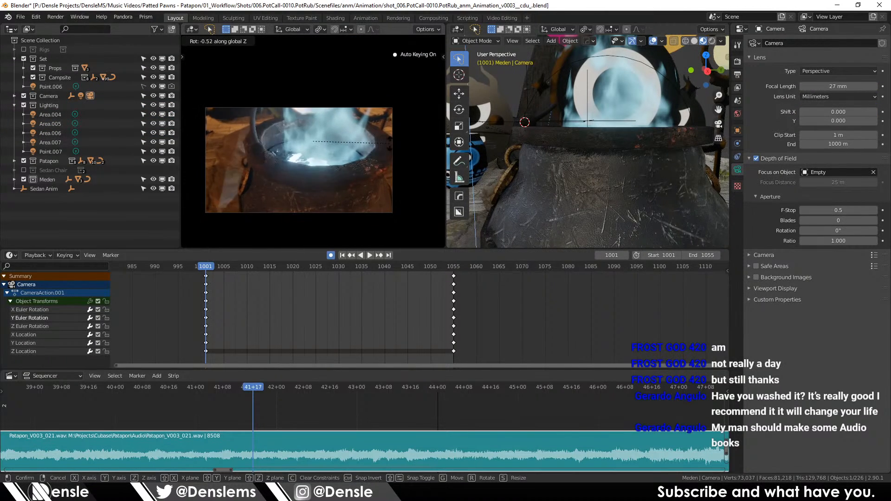
{"action": "left_click", "coordinate": [419, 153]}
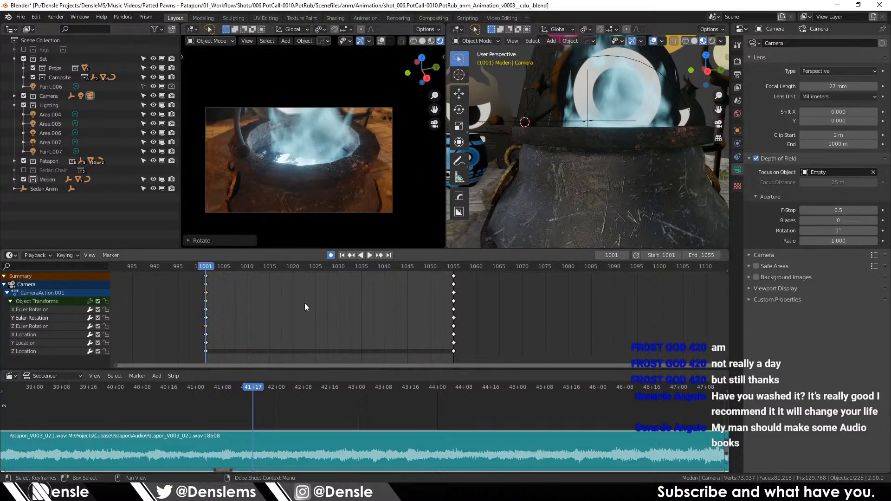
Step: Go to frame 1055 and rotate the Camera about -7 degrees around global Z to centre the pot there too
{"action": "left_click", "coordinate": [242, 290]}
{"action": "key", "text": "space"}
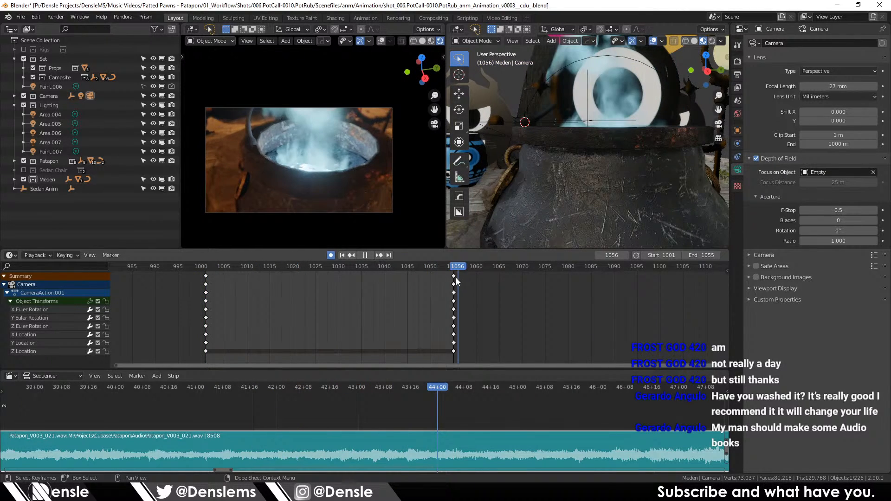
{"action": "key", "text": "space"}
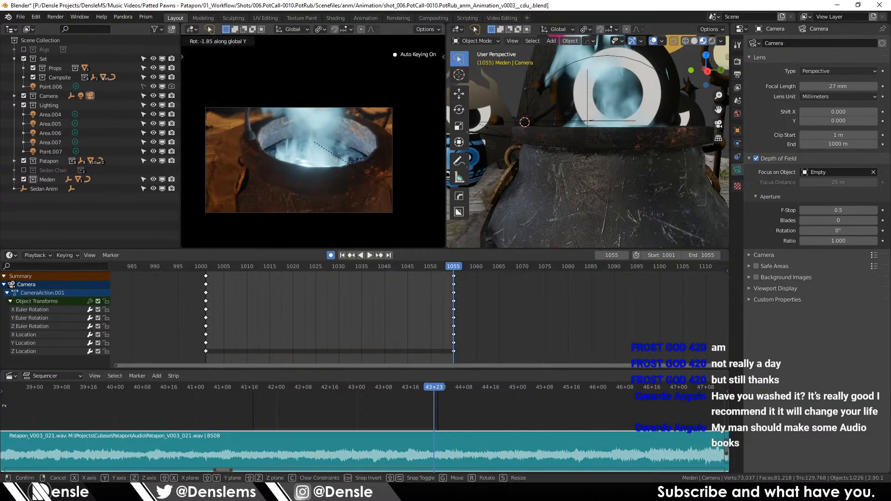
{"action": "key", "text": "r"}
{"action": "key", "text": "z"}
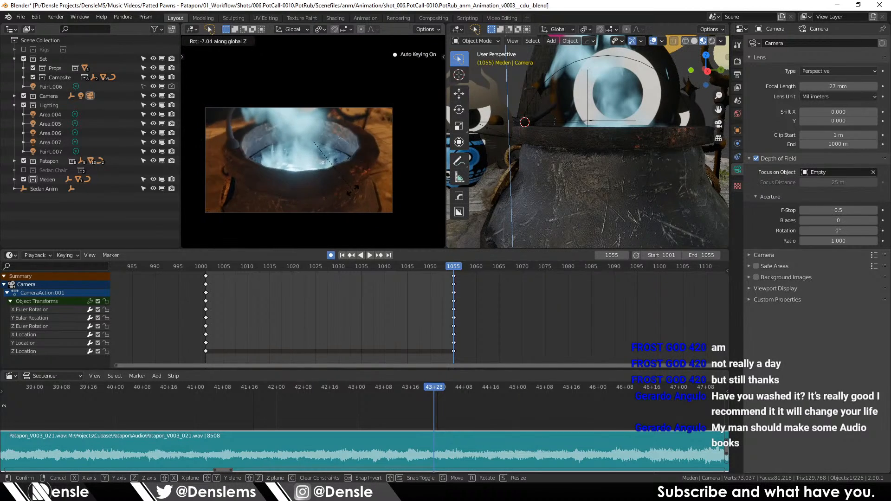
{"action": "left_click", "coordinate": [356, 194]}
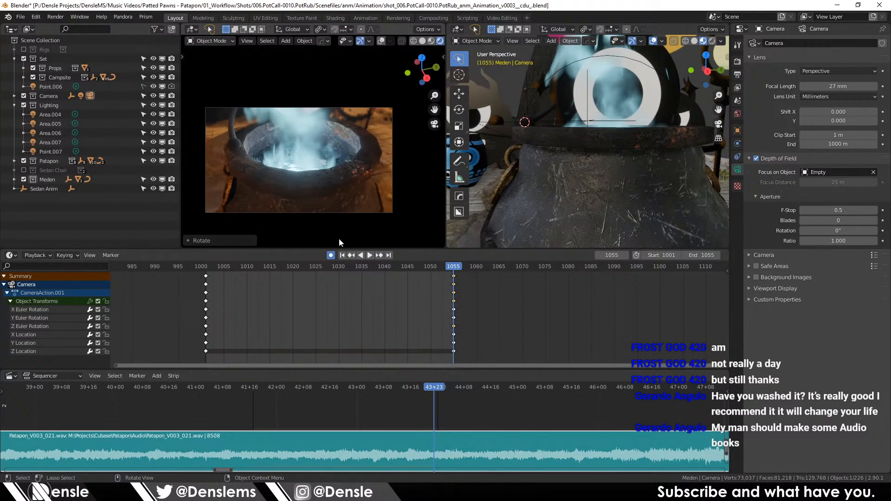
Step: Play the shot from frame 1001 to frame 1055 to check the reframed camera move
{"action": "left_click", "coordinate": [333, 315]}
{"action": "left_click", "coordinate": [205, 269]}
{"action": "key", "text": "space"}
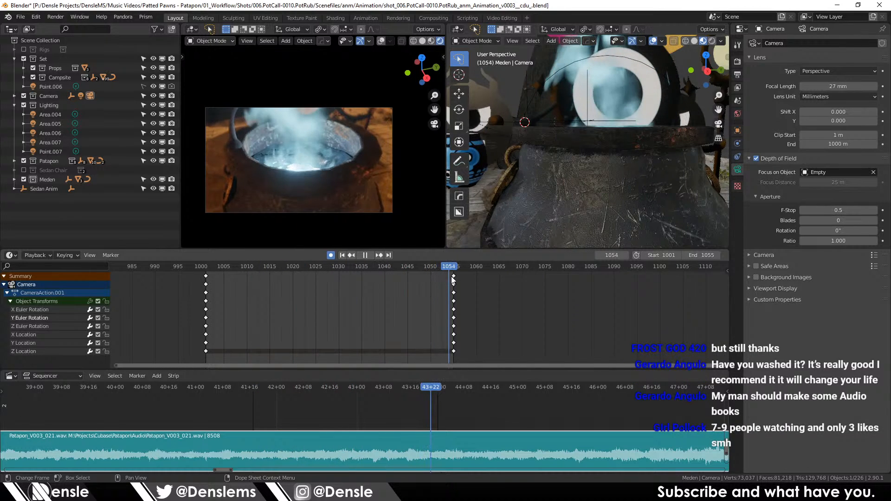
{"action": "key", "text": "space"}
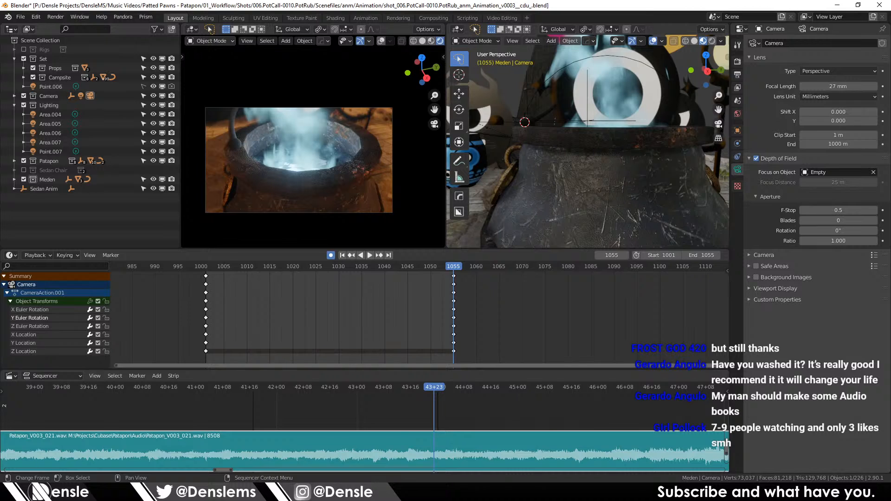
Step: Switch to DaVinci Resolve and scrub through the pot storyboard clip on Timeline 1 to check its timing
{"action": "mouse_move", "coordinate": [398, 493]}
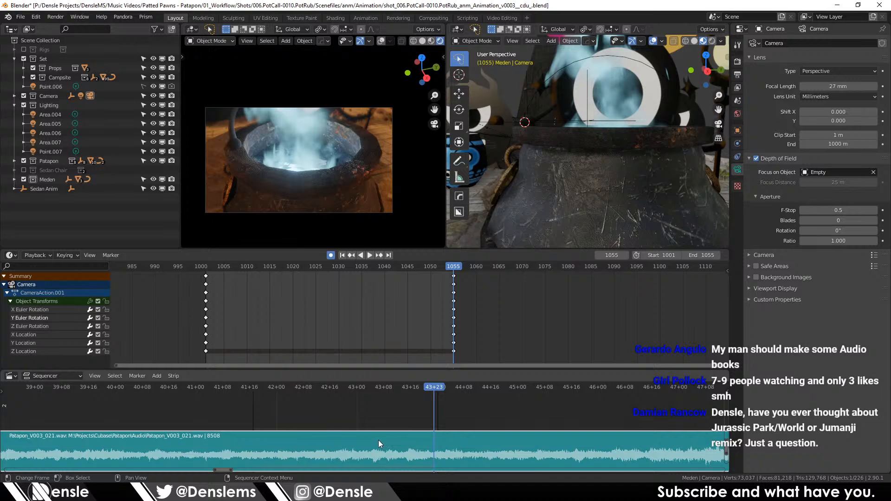
{"action": "key", "text": "alt+Tab"}
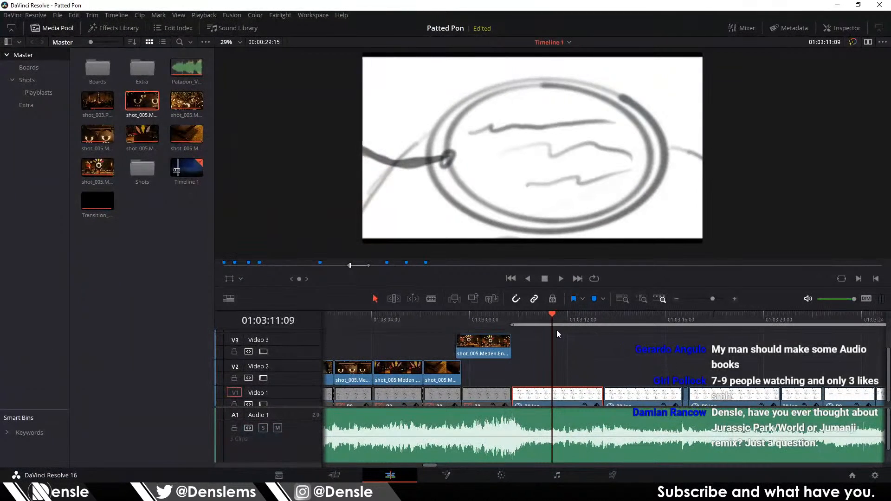
{"action": "left_click_drag", "start_coordinate": [557, 318], "coordinate": [590, 319]}
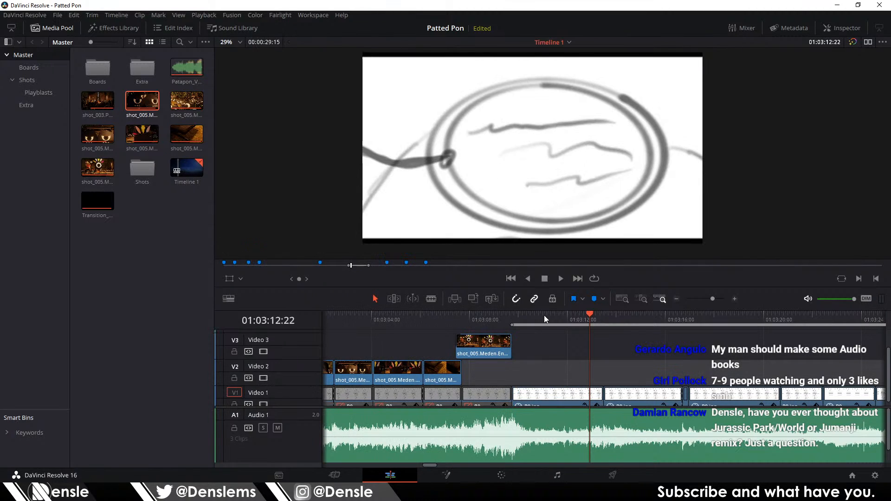
{"action": "left_click", "coordinate": [544, 319]}
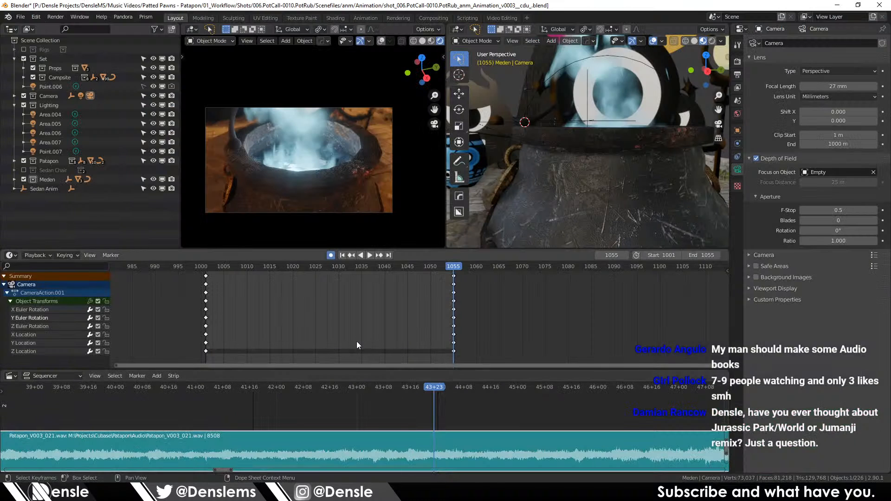
Step: Switch back to Blender and set the scene's end frame to 1100
{"action": "left_click", "coordinate": [716, 256]}
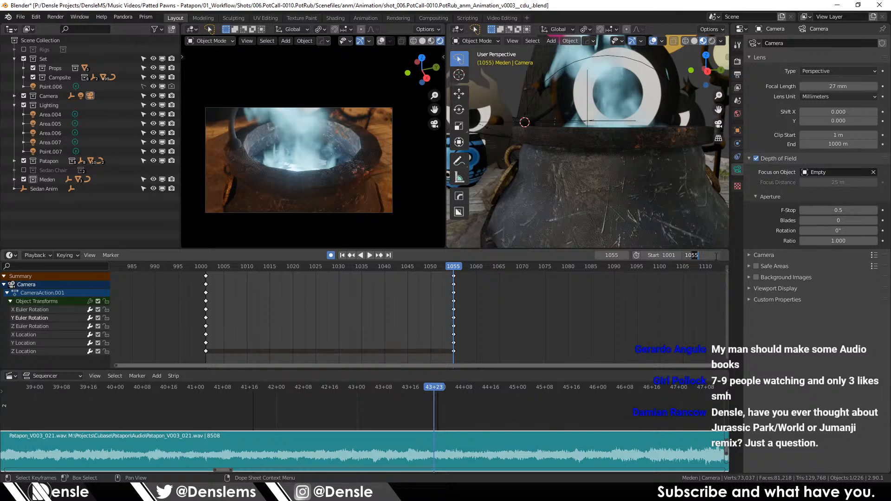
{"action": "type", "text": "90"}
{"action": "key", "text": "BackSpace"}
{"action": "key", "text": "BackSpace"}
{"action": "key", "text": "BackSpace"}
{"action": "type", "text": "100"}
{"action": "key", "text": "Return"}
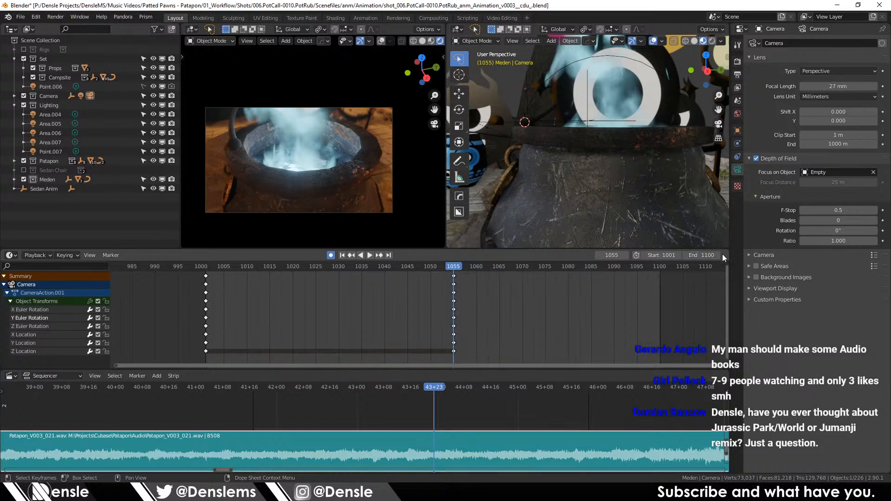
Step: Select the cauldron's Fire object together with Empty.003, and move the keyframes of Empty.003 at frame 1055 to frame 1100
{"action": "key", "text": "a"}
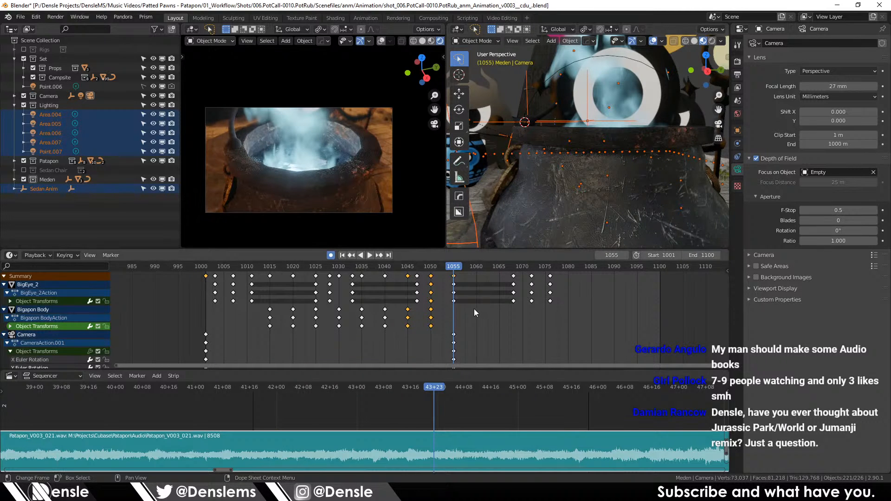
{"action": "left_click", "coordinate": [561, 121]}
{"action": "key", "text": "KP_Decimal"}
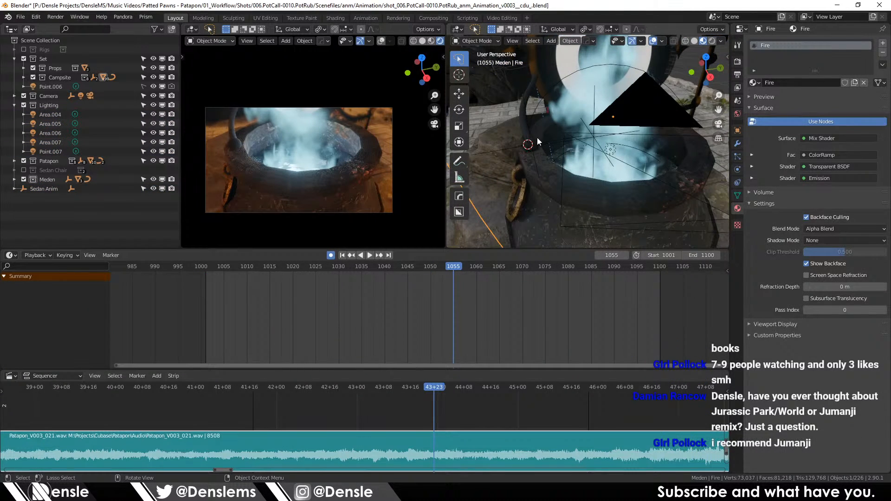
{"action": "left_click", "coordinate": [536, 137]}
{"action": "key", "text": "KP_Decimal"}
{"action": "left_click", "coordinate": [687, 111], "text": "shift"}
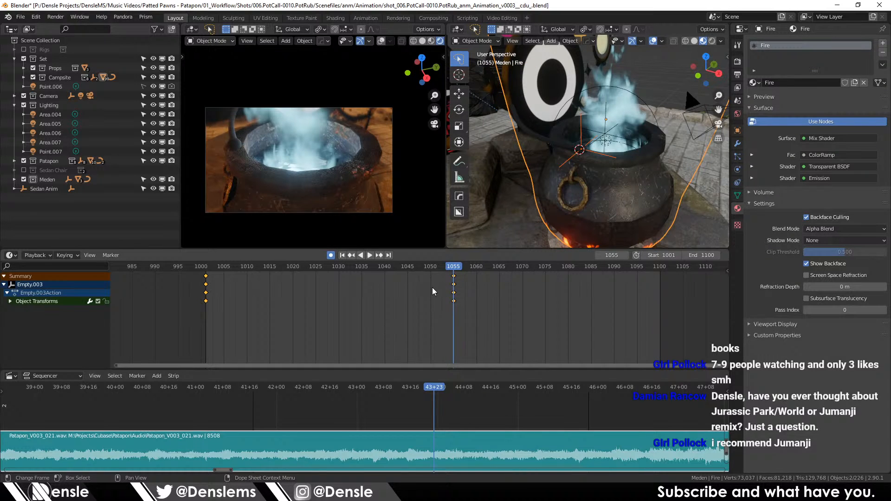
{"action": "left_click_drag", "start_coordinate": [434, 315], "coordinate": [442, 330]}
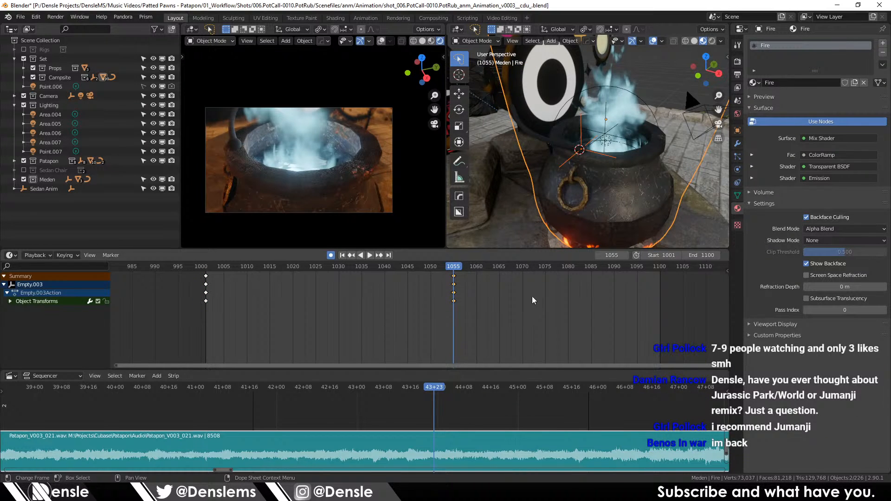
{"action": "key", "text": "g"}
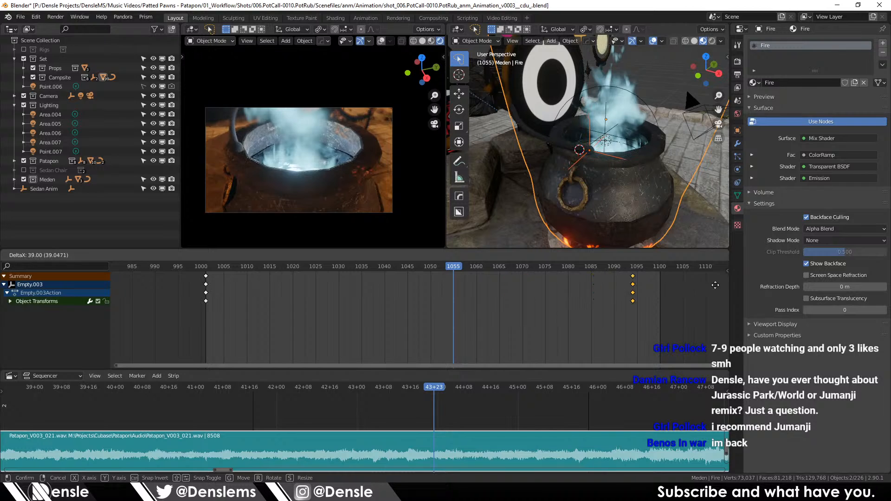
{"action": "left_click", "coordinate": [119, 285]}
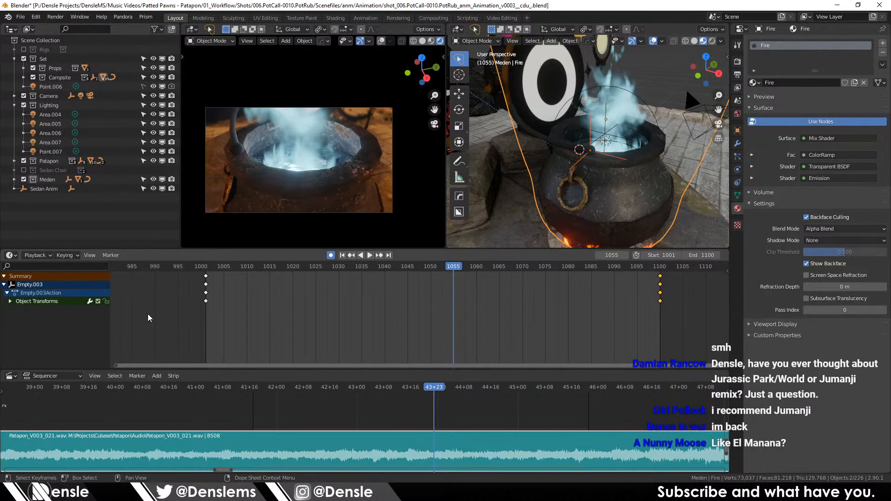
Step: Return to frame 1001, select the Camera, and move its keyframes at frame 1055 to frame 1100
{"action": "left_click", "coordinate": [195, 285]}
{"action": "left_click", "coordinate": [207, 268]}
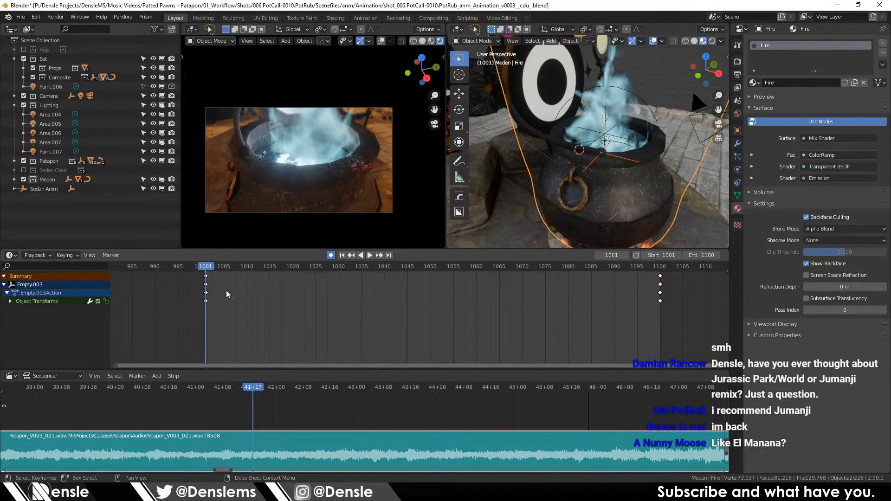
{"action": "left_click", "coordinate": [698, 116]}
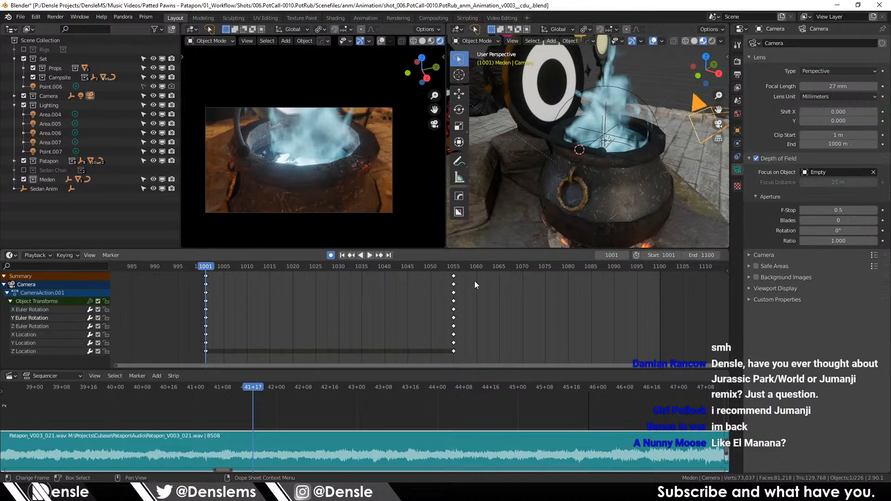
{"action": "left_click_drag", "start_coordinate": [455, 278], "coordinate": [661, 278]}
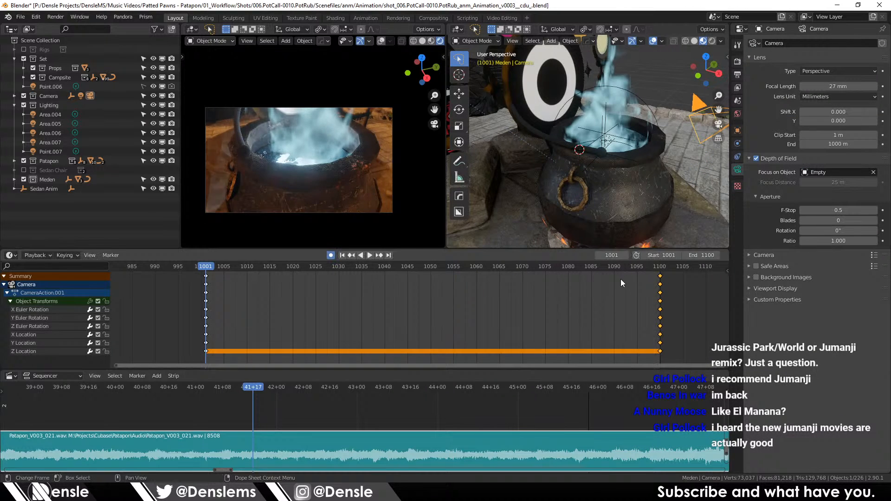
{"action": "left_click", "coordinate": [638, 279]}
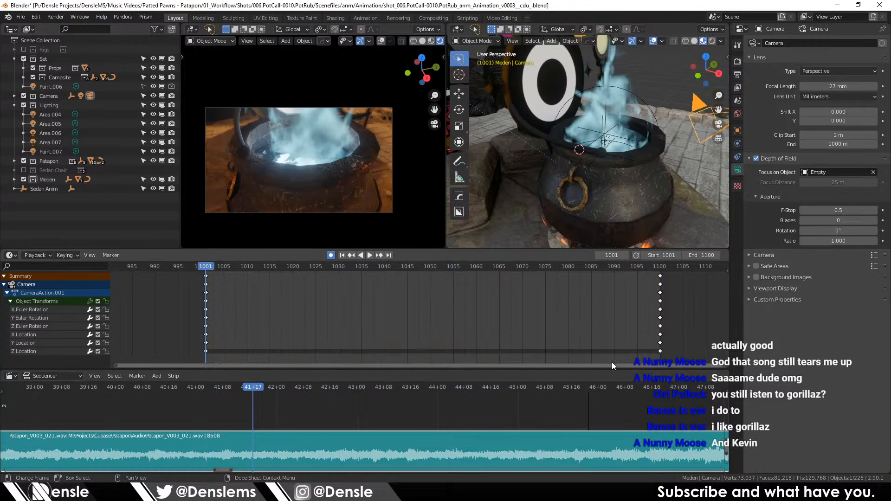
Step: Play and scrub the shot between frames 1001 and 1100 to check the pace of the lengthened camera move
{"action": "left_click", "coordinate": [229, 268]}
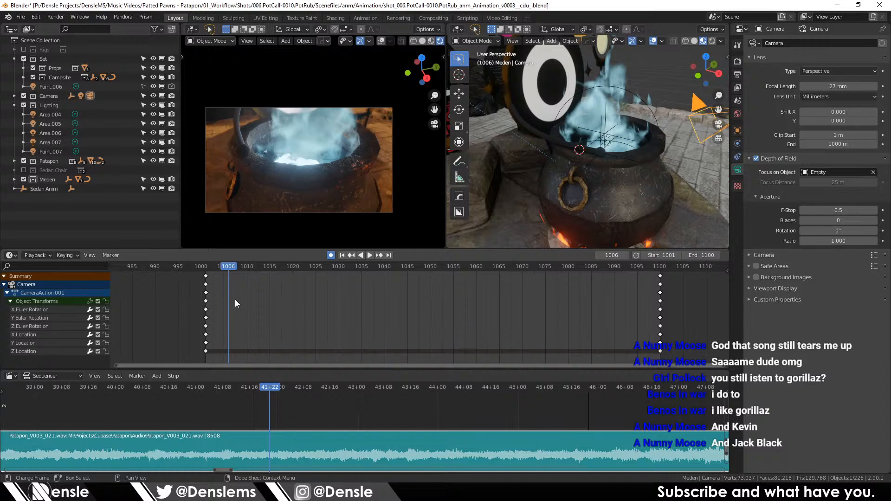
{"action": "key", "text": "space"}
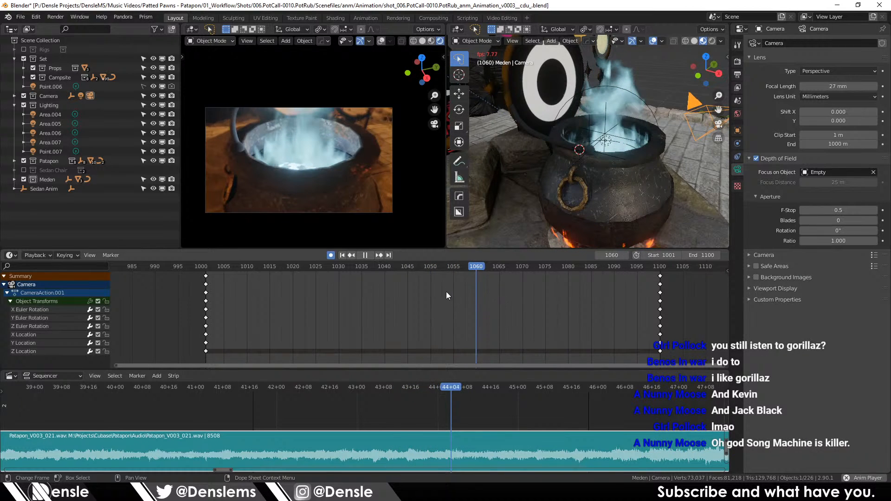
{"action": "left_click", "coordinate": [569, 266]}
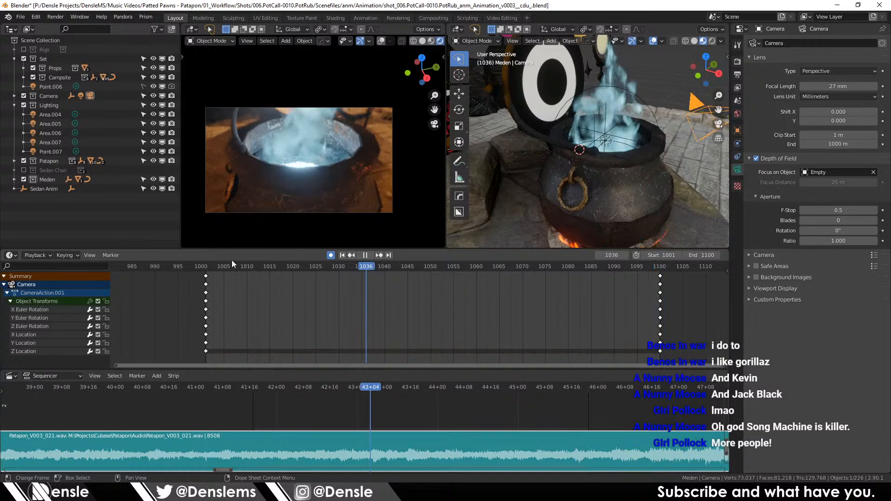
{"action": "left_click_drag", "start_coordinate": [233, 263], "coordinate": [598, 282]}
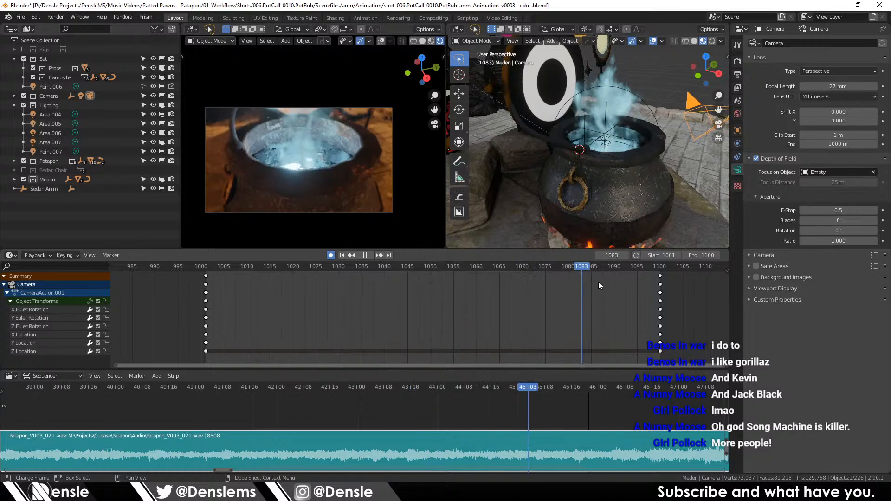
{"action": "left_click_drag", "start_coordinate": [531, 276], "coordinate": [487, 276]}
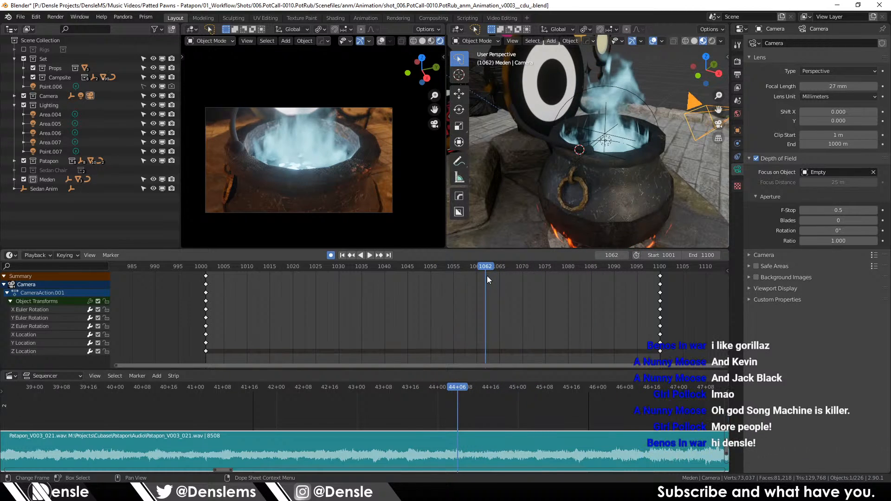
{"action": "key", "text": "space"}
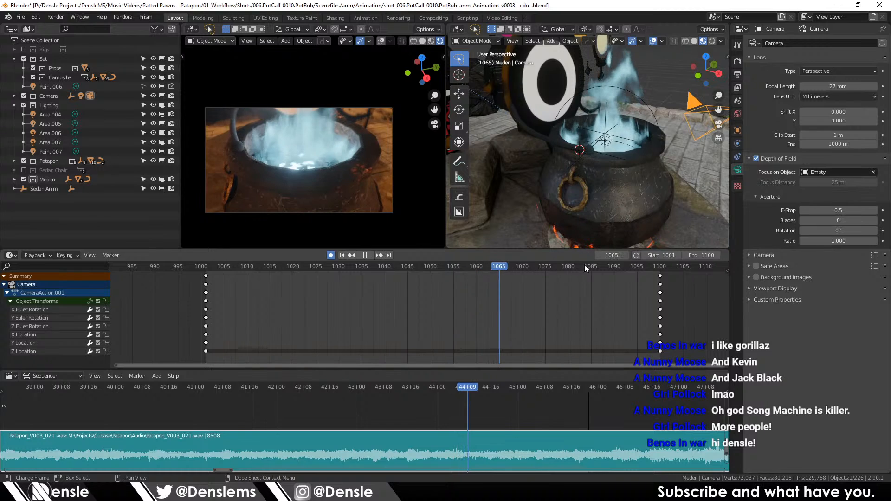
{"action": "left_click_drag", "start_coordinate": [247, 266], "coordinate": [343, 286]}
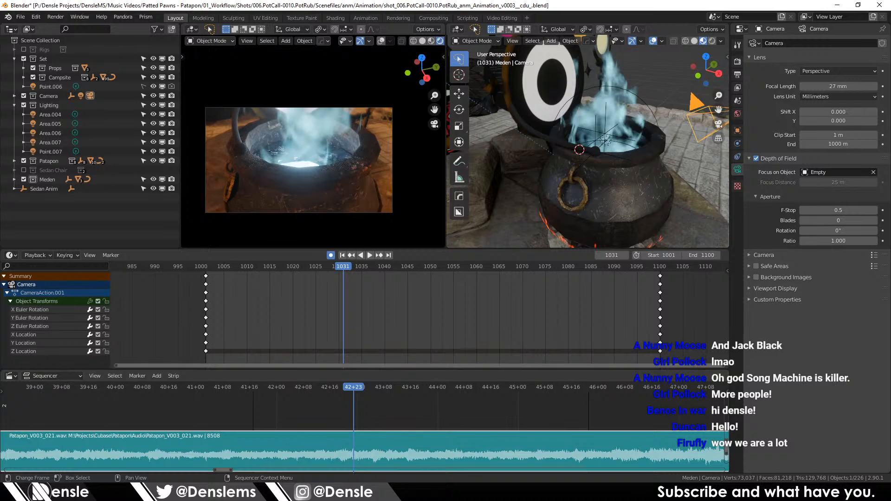
Step: Switch to DaVinci Resolve, check the start of the pot storyboard clip on Timeline 1, and return to Blender
{"action": "key", "text": "alt+Tab"}
{"action": "left_click", "coordinate": [512, 322]}
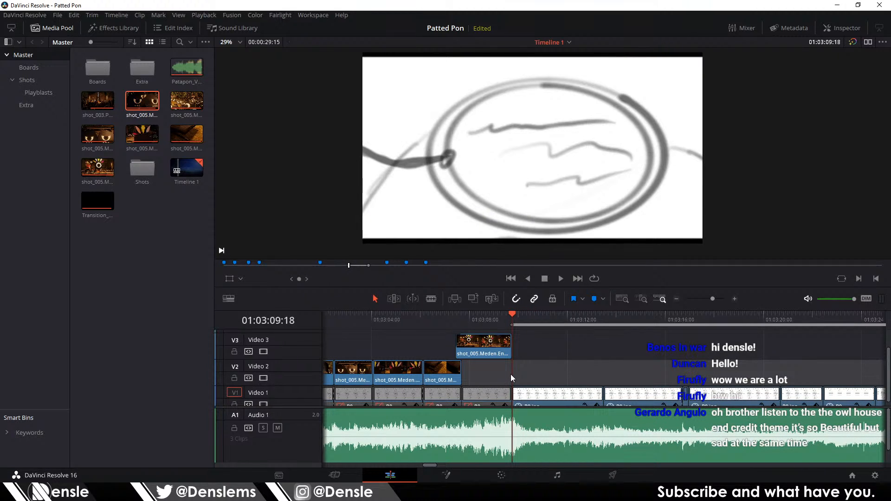
{"action": "left_click", "coordinate": [427, 492]}
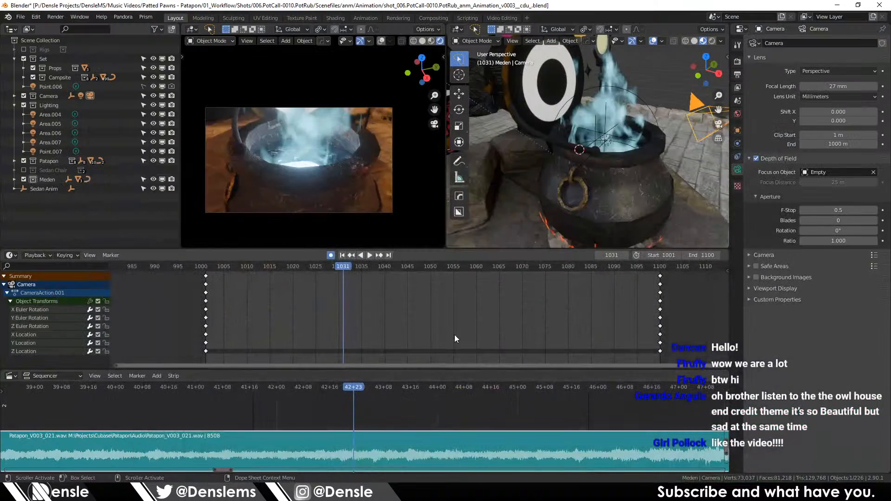
Step: Set the scene's end frame to 1120
{"action": "left_click", "coordinate": [702, 255]}
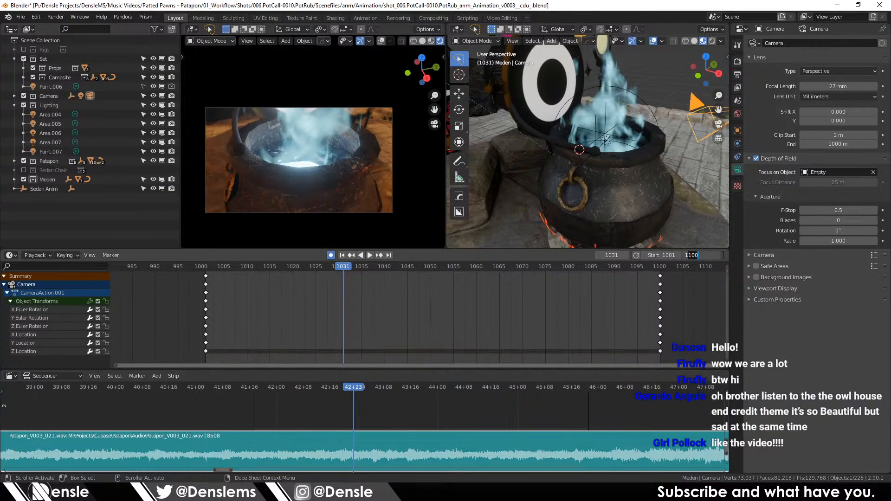
{"action": "type", "text": "120"}
{"action": "key", "text": "Return"}
{"action": "left_click_drag", "start_coordinate": [633, 298], "coordinate": [546, 297]}
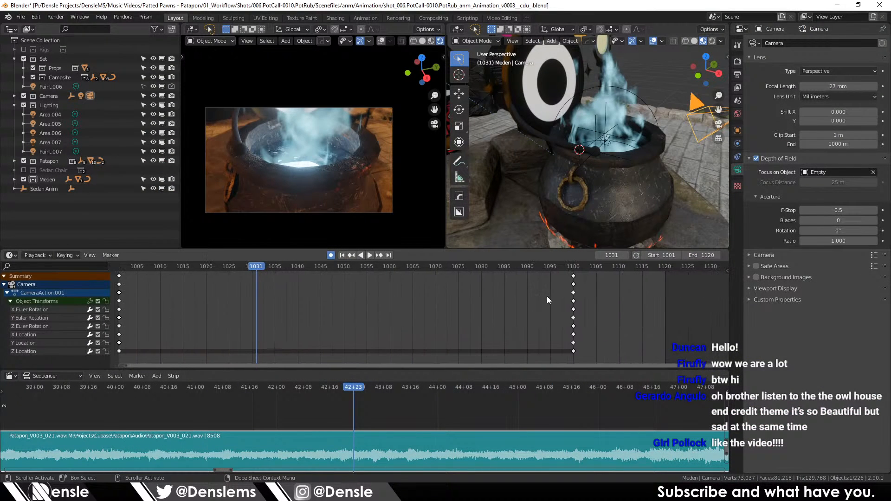
Step: Try to pick Empty.003 from among the overlapping objects at the cauldron's opening
{"action": "left_click", "coordinate": [595, 122]}
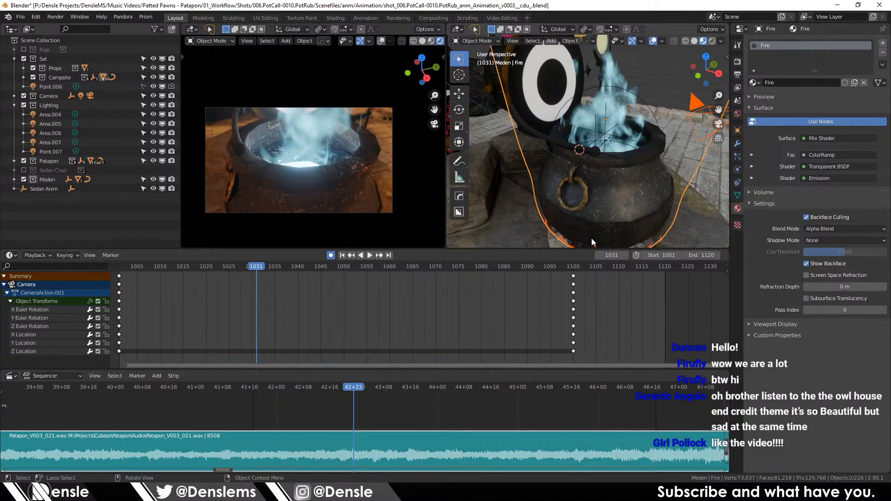
{"action": "left_click", "coordinate": [595, 121]}
{"action": "left_click", "coordinate": [595, 121]}
{"action": "left_click", "coordinate": [595, 121]}
{"action": "left_click", "coordinate": [595, 122]}
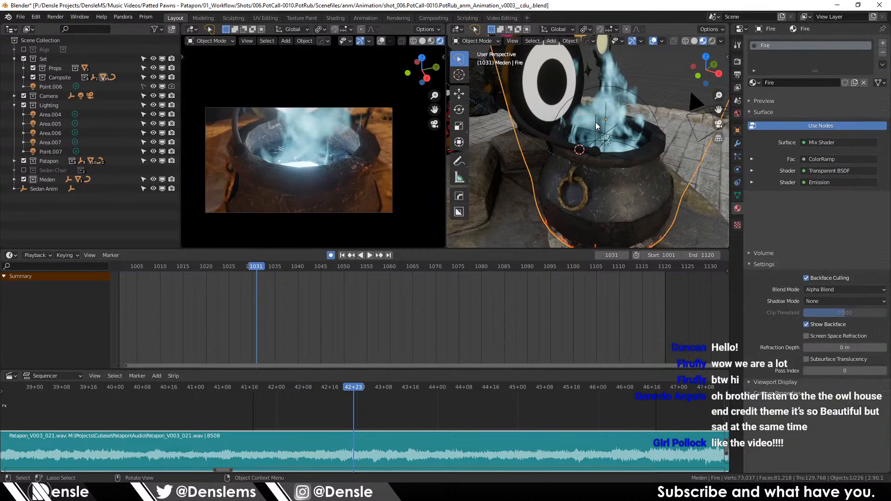
{"action": "left_click", "coordinate": [596, 123]}
{"action": "left_click", "coordinate": [596, 123]}
{"action": "left_click", "coordinate": [596, 123]}
{"action": "left_click", "coordinate": [596, 123]}
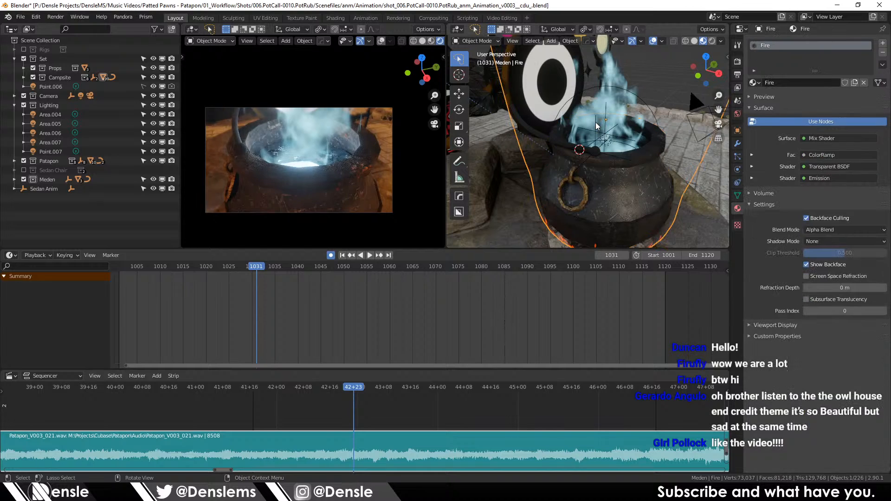
{"action": "left_click", "coordinate": [597, 126]}
{"action": "left_click", "coordinate": [597, 125]}
{"action": "left_click", "coordinate": [597, 125]}
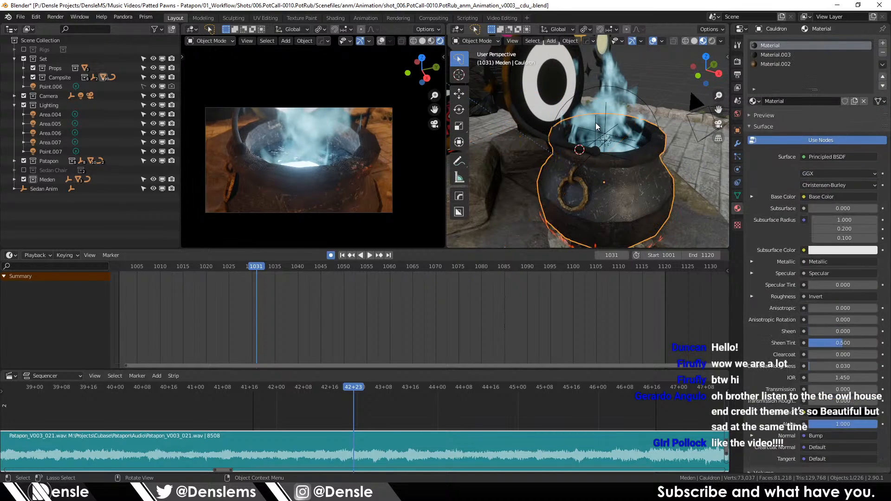
{"action": "left_click", "coordinate": [596, 123]}
{"action": "left_click", "coordinate": [597, 123]}
{"action": "left_click", "coordinate": [596, 123]}
{"action": "left_click", "coordinate": [596, 123]}
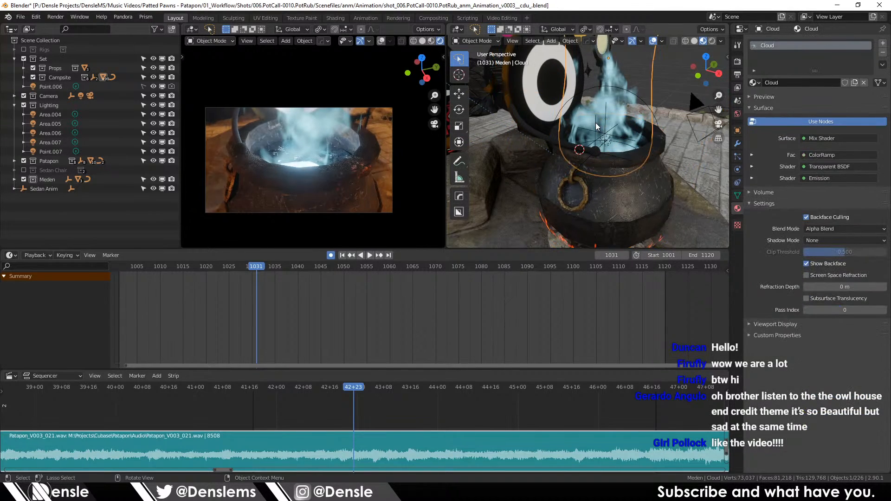
{"action": "left_click", "coordinate": [595, 123]}
{"action": "left_click", "coordinate": [595, 123]}
Step: Select Empty.003 together with the Camera, and move both objects' keyframes at frame 1100 to frame 1120
{"action": "key", "text": "KP_Decimal"}
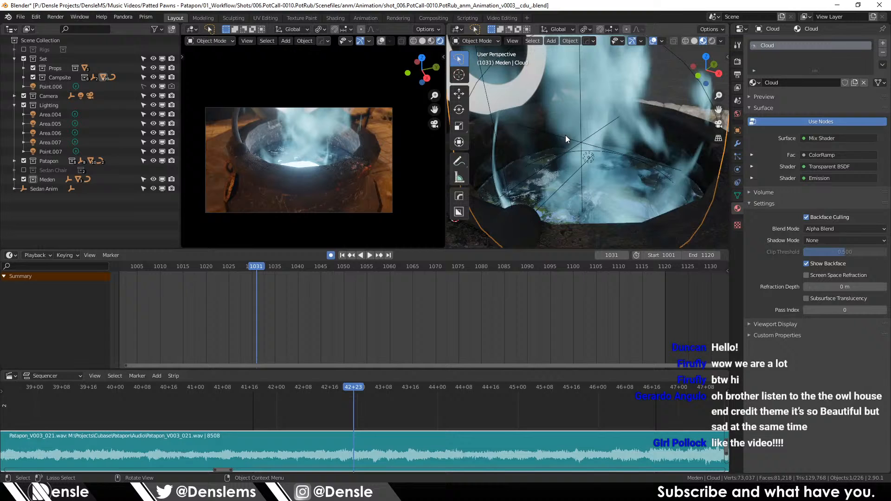
{"action": "left_click", "coordinate": [491, 113]}
{"action": "key", "text": "KP_Decimal"}
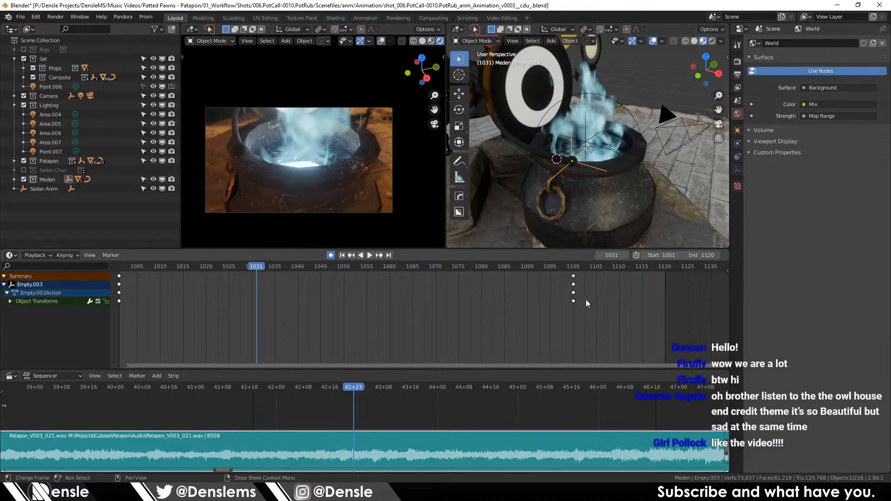
{"action": "left_click", "coordinate": [670, 126]}
{"action": "left_click", "coordinate": [669, 125], "text": "shift"}
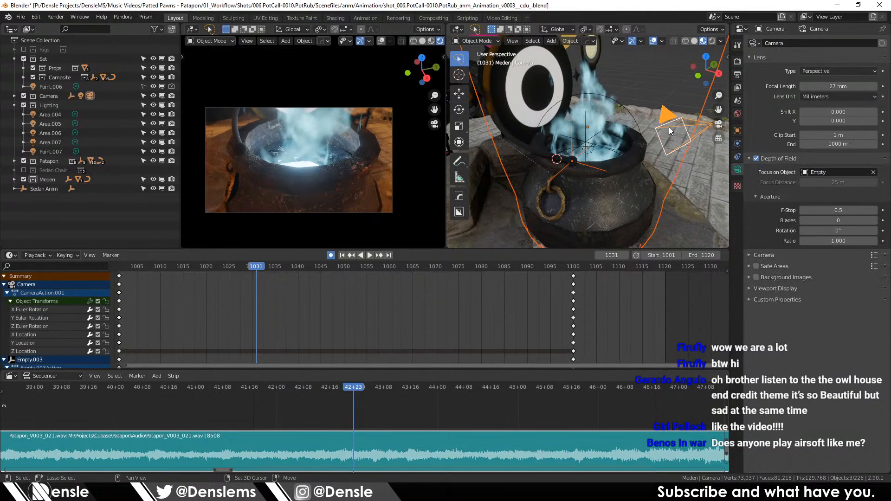
{"action": "left_click", "coordinate": [652, 104], "text": "shift"}
{"action": "left_click", "coordinate": [652, 105], "text": "shift"}
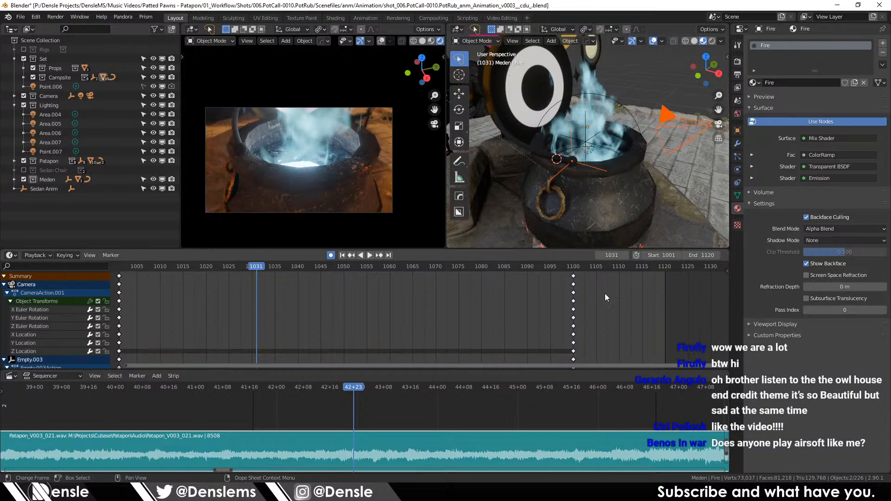
{"action": "left_click", "coordinate": [573, 277]}
{"action": "left_click_drag", "start_coordinate": [575, 277], "coordinate": [671, 277]}
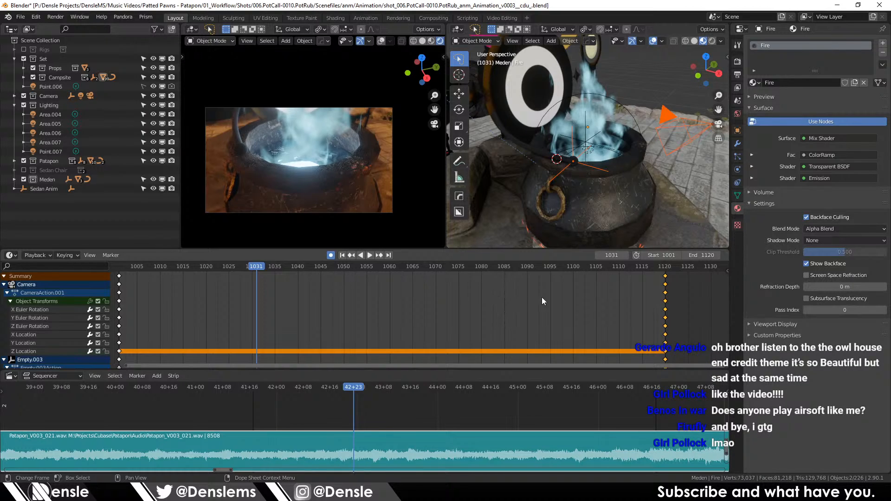
{"action": "left_click_drag", "start_coordinate": [431, 308], "coordinate": [524, 301]}
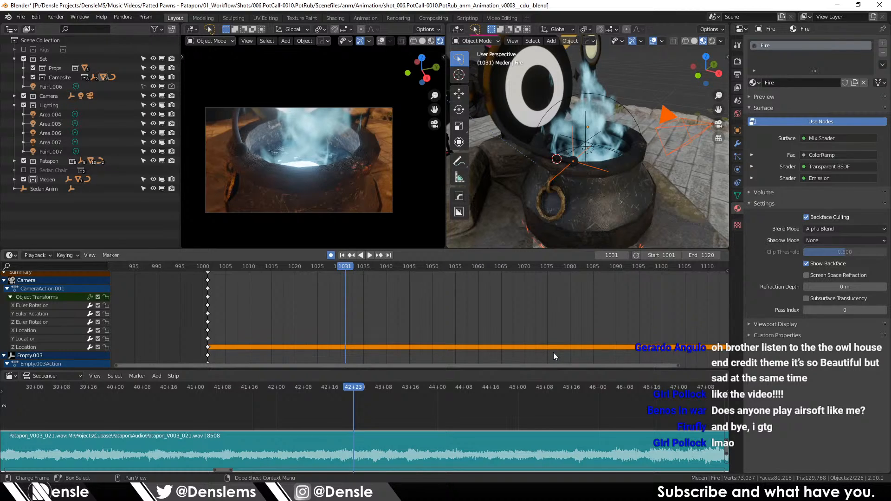
Step: Play back and scrub the pot shot across frames 1001 to 1120 to examine the fire and camera animation, stopping at frame 1100
{"action": "left_click_drag", "start_coordinate": [502, 316], "coordinate": [322, 290]}
{"action": "key", "text": "Right"}
{"action": "key", "text": "Right"}
{"action": "key", "text": "Right"}
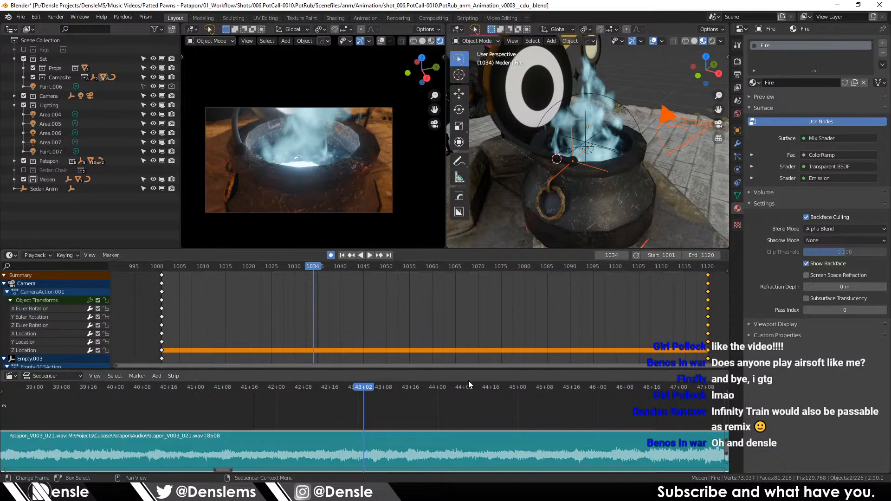
{"action": "left_click", "coordinate": [199, 315]}
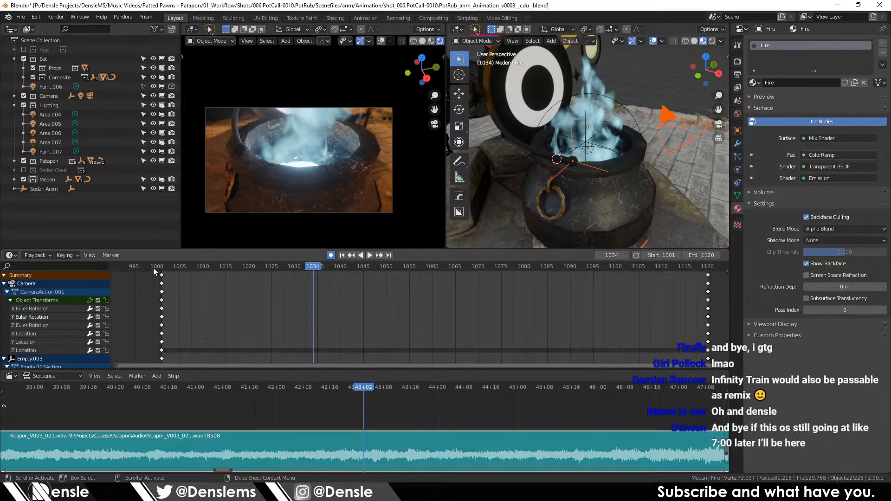
{"action": "key", "text": "space"}
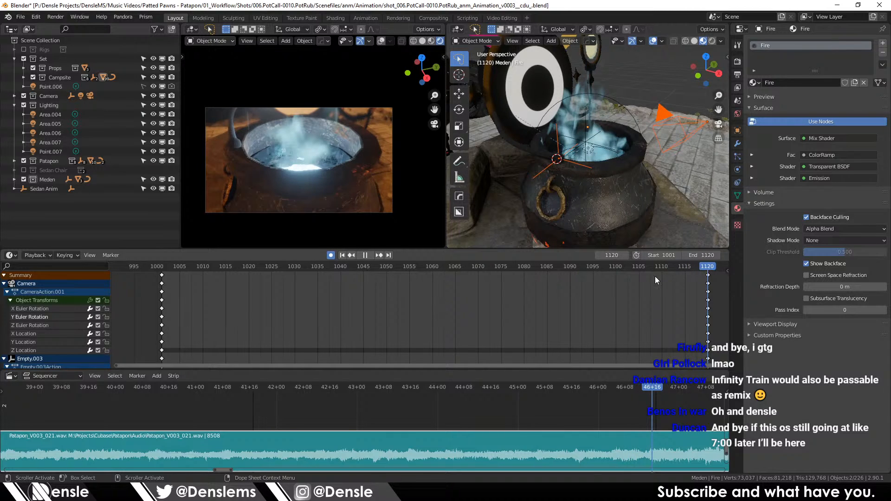
{"action": "left_click_drag", "start_coordinate": [414, 266], "coordinate": [424, 282]}
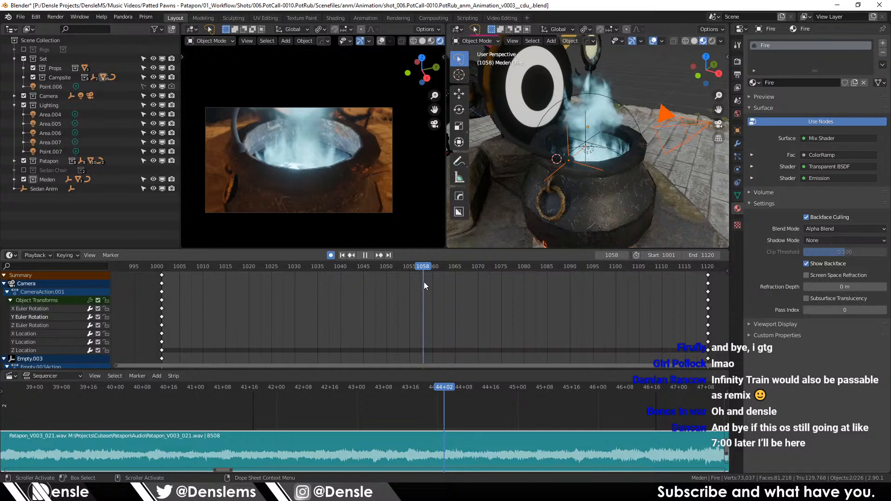
{"action": "left_click_drag", "start_coordinate": [424, 282], "coordinate": [486, 293]}
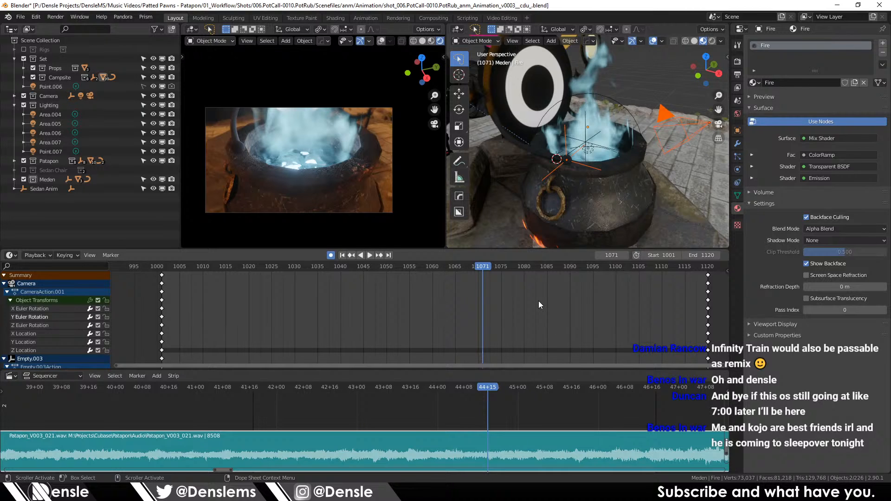
{"action": "key", "text": "space"}
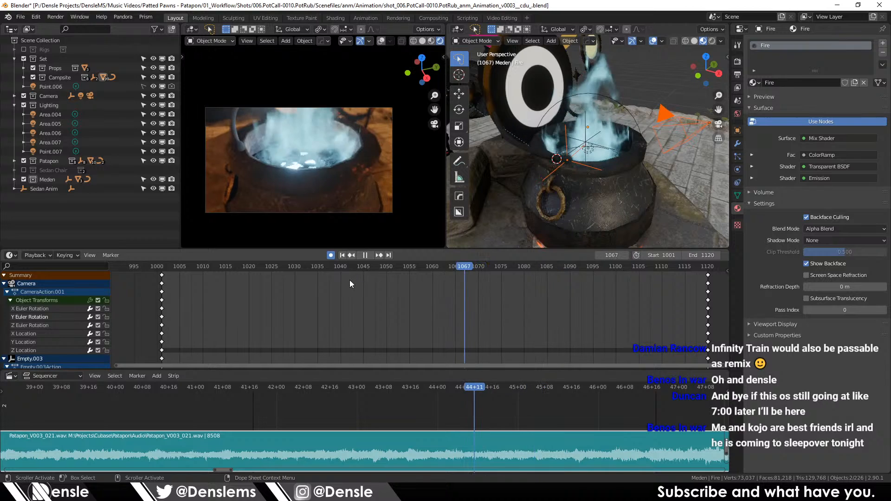
{"action": "left_click_drag", "start_coordinate": [603, 333], "coordinate": [617, 237]}
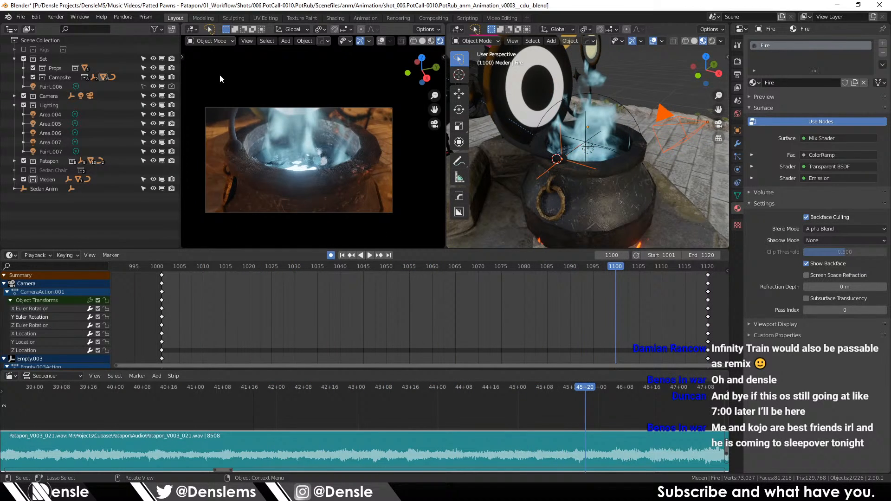
Step: Save a new version of the scene through Prism and collapse the expanded Set and Lighting collections in the outliner
{"action": "left_click", "coordinate": [147, 17]}
{"action": "left_click", "coordinate": [149, 28]}
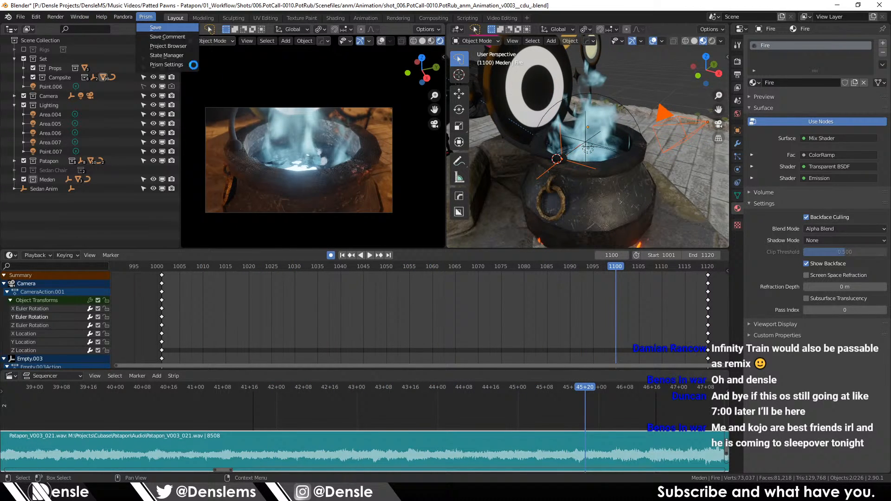
{"action": "left_click", "coordinate": [14, 105]}
{"action": "left_click", "coordinate": [13, 59]}
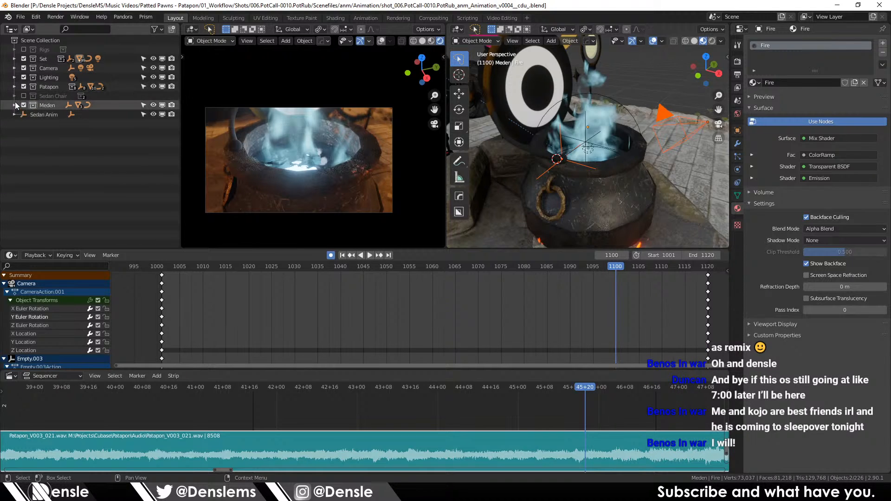
Step: Render a still image of frame 1100
{"action": "left_click", "coordinate": [13, 106]}
{"action": "left_click", "coordinate": [14, 106]}
{"action": "left_click", "coordinate": [56, 16]}
{"action": "left_click", "coordinate": [74, 27]}
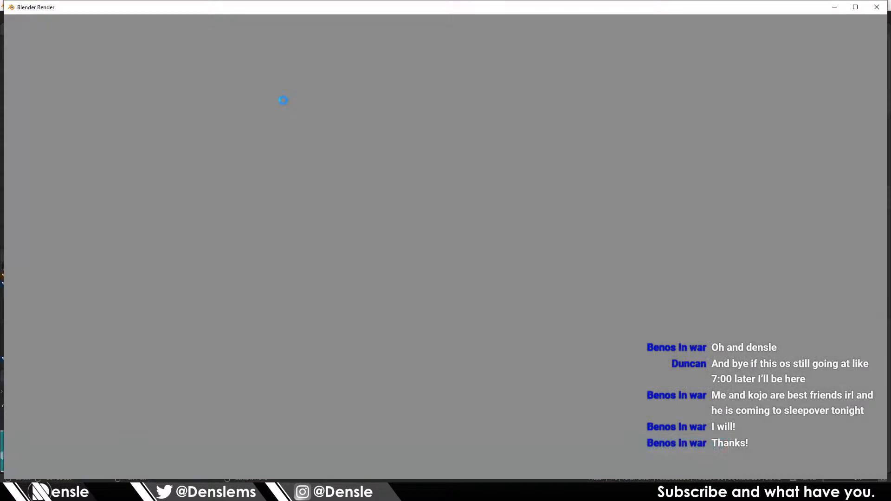
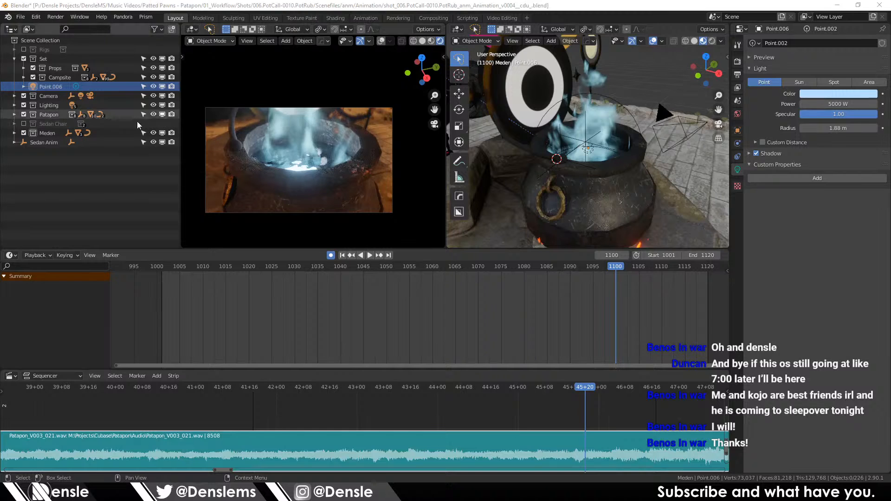
Step: Select the small sphere at the pot's rim and examine it up close against the pot and its fire
{"action": "left_click", "coordinate": [558, 159]}
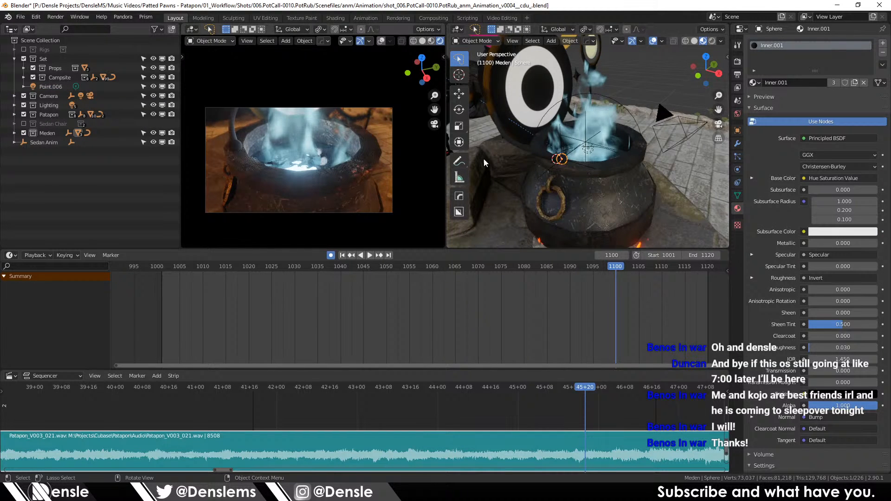
{"action": "scroll", "coordinate": [484, 158], "scroll_direction": "up", "scroll_amount": 7}
{"action": "left_click_drag", "start_coordinate": [508, 166], "coordinate": [591, 146]}
{"action": "scroll", "coordinate": [603, 146], "scroll_direction": "up", "scroll_amount": 3}
{"action": "key", "text": "KP_Decimal"}
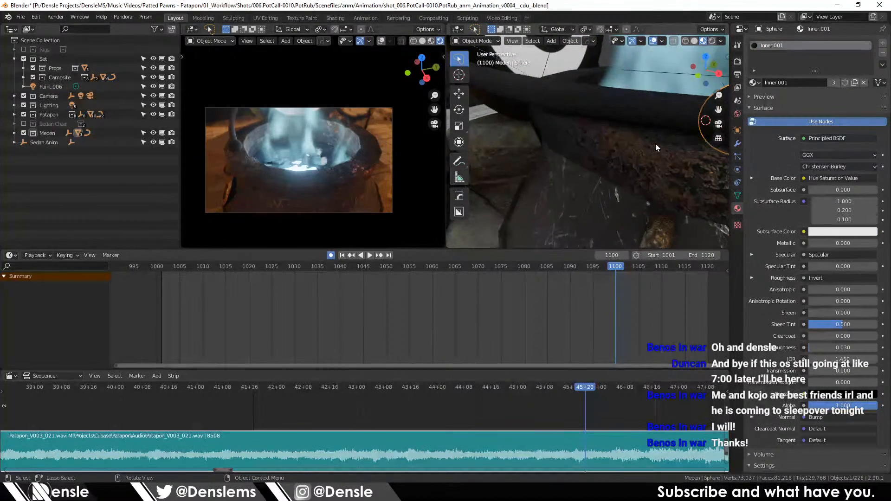
{"action": "scroll", "coordinate": [651, 129], "scroll_direction": "up", "scroll_amount": 1}
{"action": "left_click_drag", "start_coordinate": [651, 129], "coordinate": [692, 138]}
{"action": "right_click", "coordinate": [559, 101]}
{"action": "left_click", "coordinate": [544, 103]}
{"action": "scroll", "coordinate": [673, 111], "scroll_direction": "down", "scroll_amount": 5}
{"action": "scroll", "coordinate": [608, 131], "scroll_direction": "down", "scroll_amount": 3}
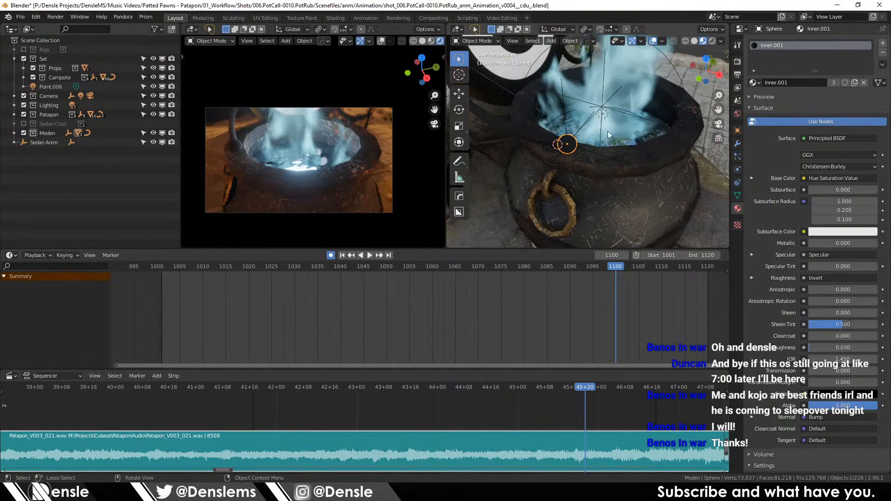
Step: Save the scene file, collapse the Set collection, and check the 0010.PotRub shot's versions in Prism's Project Browser
{"action": "key", "text": "ctrl+s"}
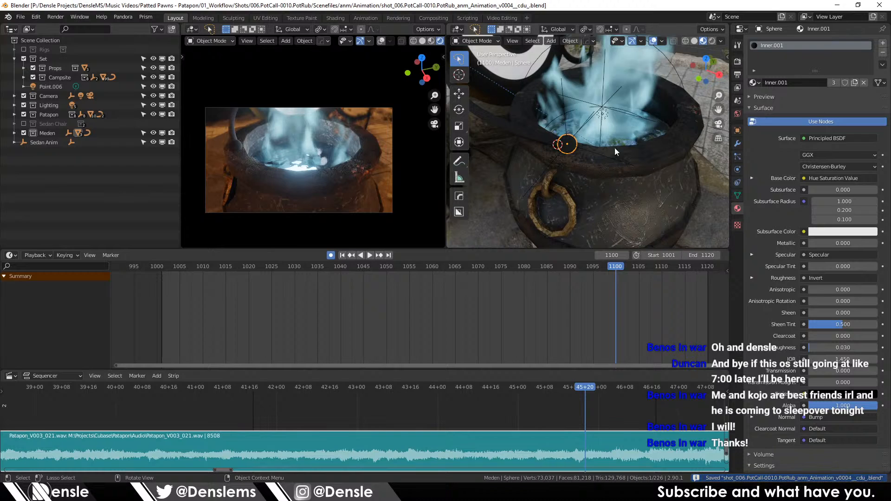
{"action": "left_click", "coordinate": [14, 59]}
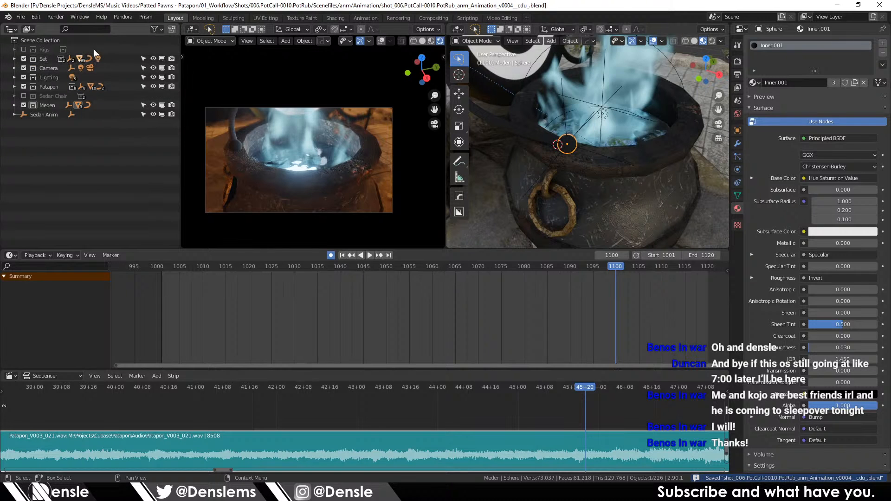
{"action": "left_click", "coordinate": [145, 18]}
{"action": "left_click", "coordinate": [160, 47]}
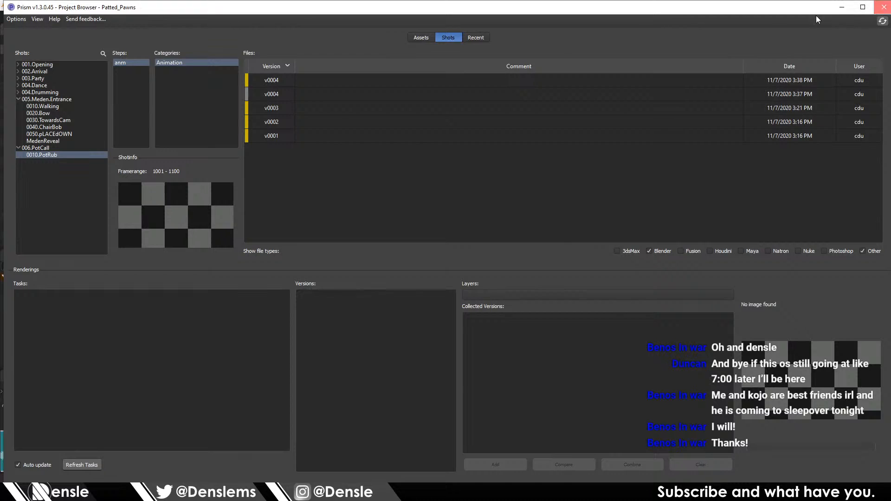
{"action": "left_click", "coordinate": [884, 7]}
Step: Open Prism's State Manager, keep Animation as the ImageRender state's task name, and set the publish comment to POt-Rub
{"action": "left_click", "coordinate": [146, 17]}
{"action": "left_click", "coordinate": [160, 57]}
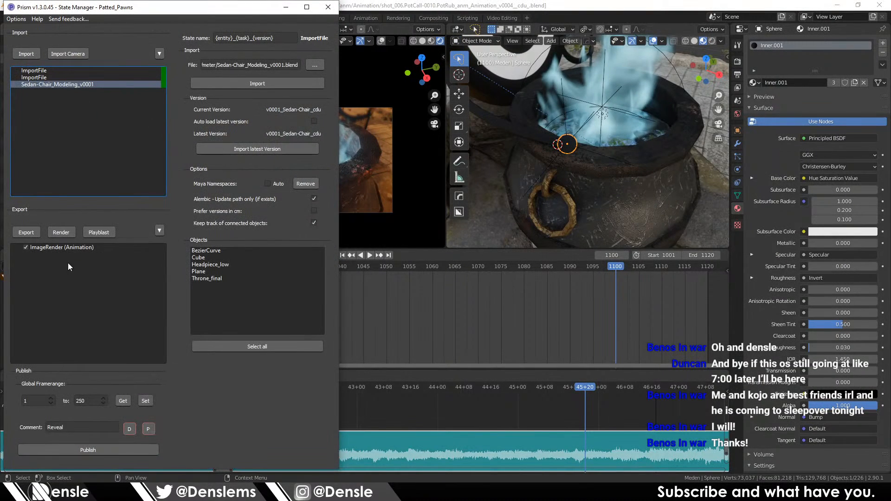
{"action": "left_click", "coordinate": [64, 247]}
{"action": "left_click", "coordinate": [308, 59]}
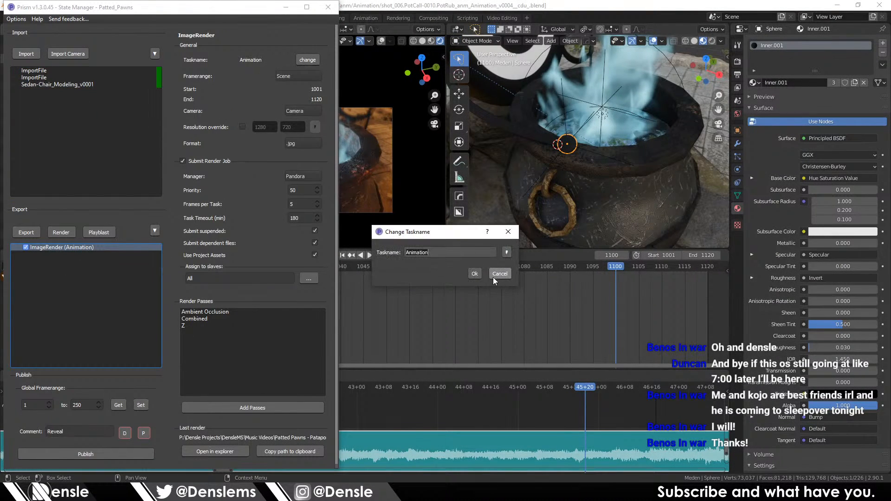
{"action": "left_click", "coordinate": [474, 274]}
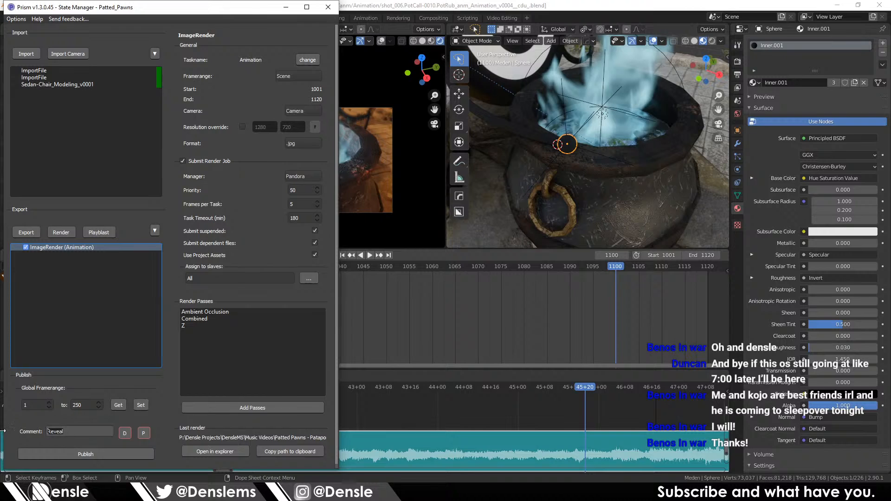
{"action": "type", "text": "POt-Rub"}
Step: Select the empty at the pot's rim in the 3D viewport
{"action": "left_click", "coordinate": [564, 110]}
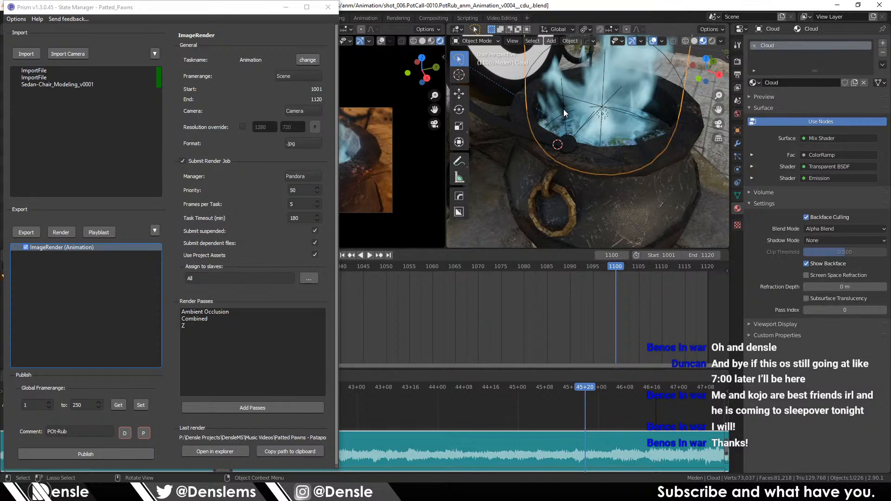
{"action": "left_click", "coordinate": [564, 110]}
{"action": "left_click", "coordinate": [564, 109]}
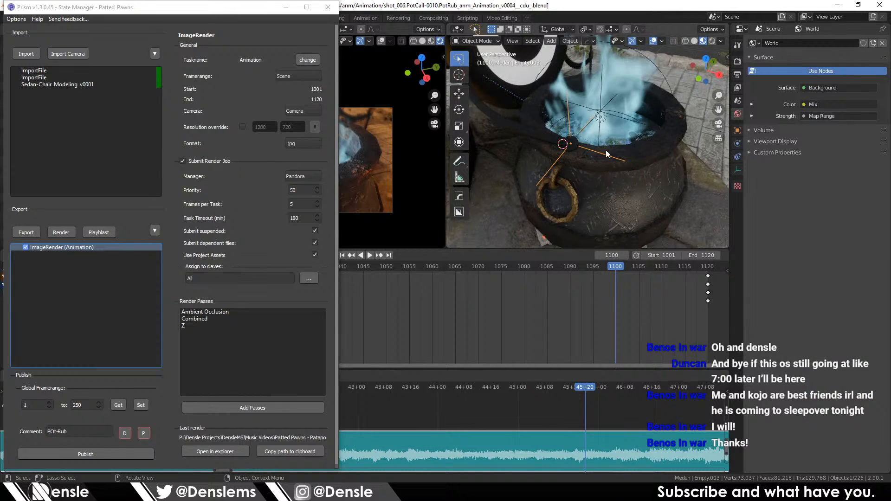
Step: Publish the ImageRender (Animation) render job and close the State Manager
{"action": "left_click", "coordinate": [104, 454]}
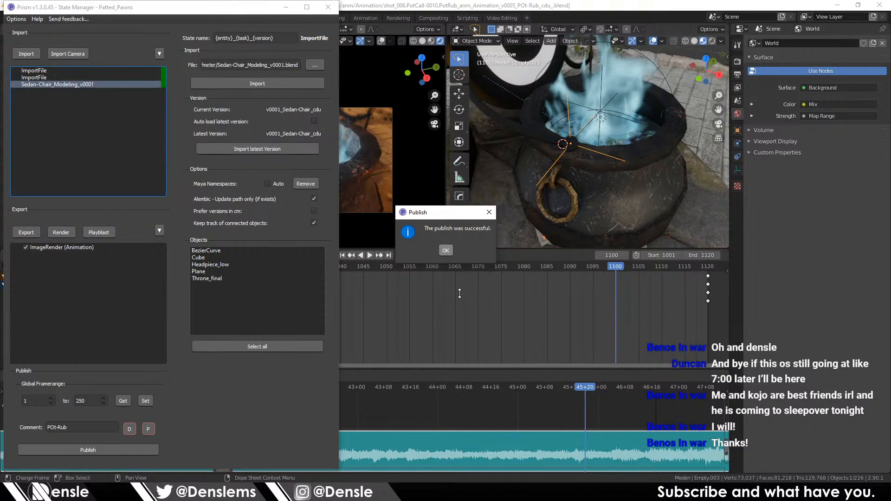
{"action": "left_click", "coordinate": [445, 250]}
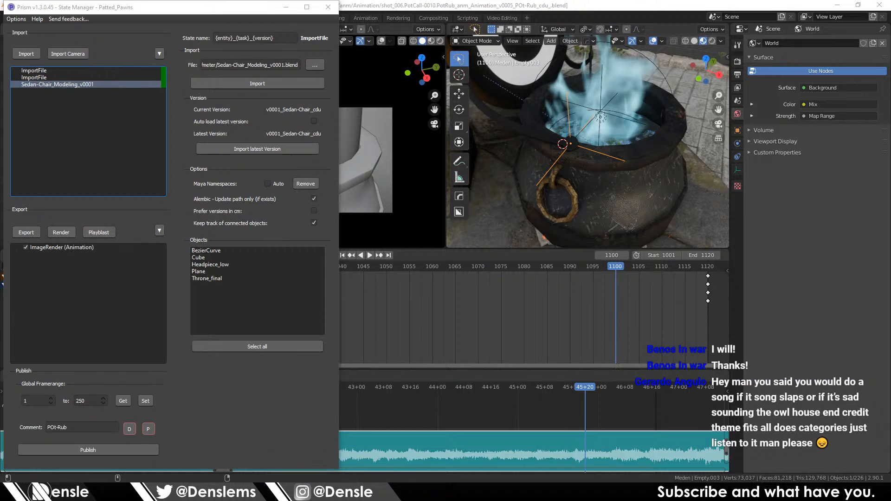
{"action": "left_click", "coordinate": [333, 9]}
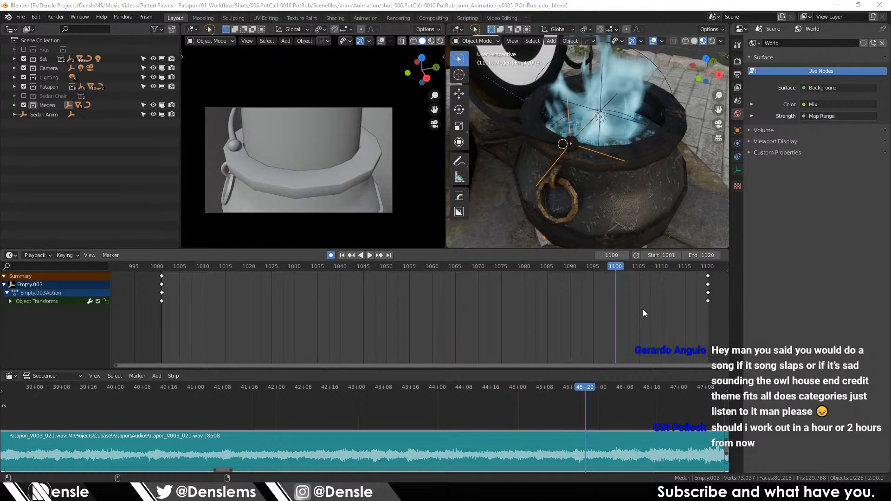
Step: Switch to DaVinci Resolve and examine the upcoming storyboard clips with the playhead at 01:03:13:12
{"action": "scroll", "coordinate": [653, 173], "scroll_direction": "down", "scroll_amount": 5}
{"action": "mouse_move", "coordinate": [649, 186]}
{"action": "left_mouse_down"}
{"action": "mouse_move", "coordinate": [661, 160]}
{"action": "mouse_move", "coordinate": [675, 206]}
{"action": "mouse_move", "coordinate": [648, 199]}
{"action": "left_mouse_up"}
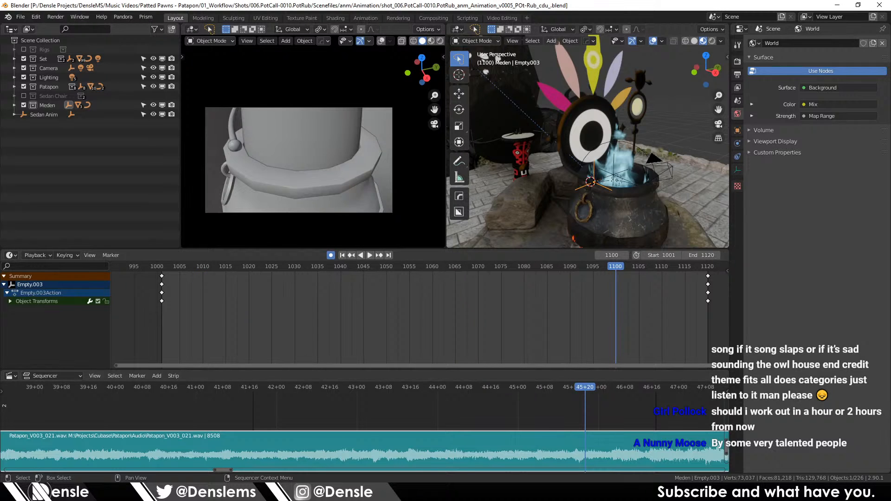
{"action": "key", "text": "alt+Tab"}
{"action": "left_click", "coordinate": [619, 313]}
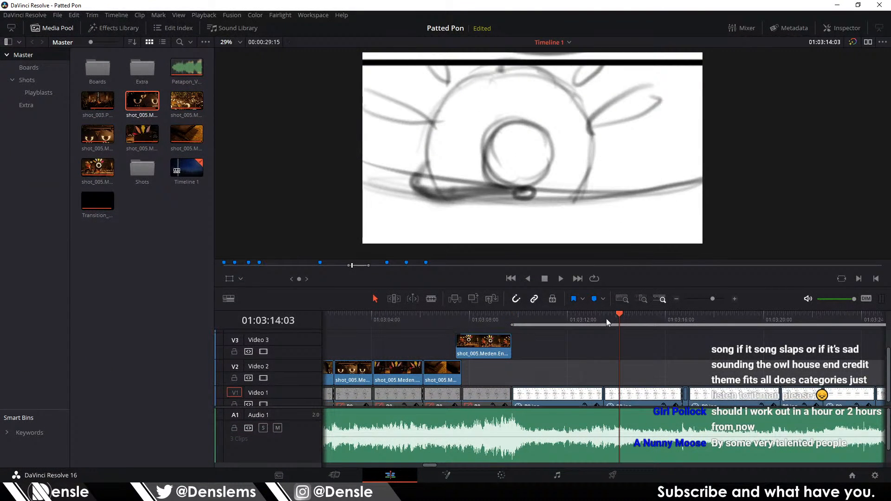
{"action": "left_click", "coordinate": [606, 318]}
{"action": "scroll", "coordinate": [562, 368], "scroll_direction": "right", "scroll_amount": 5}
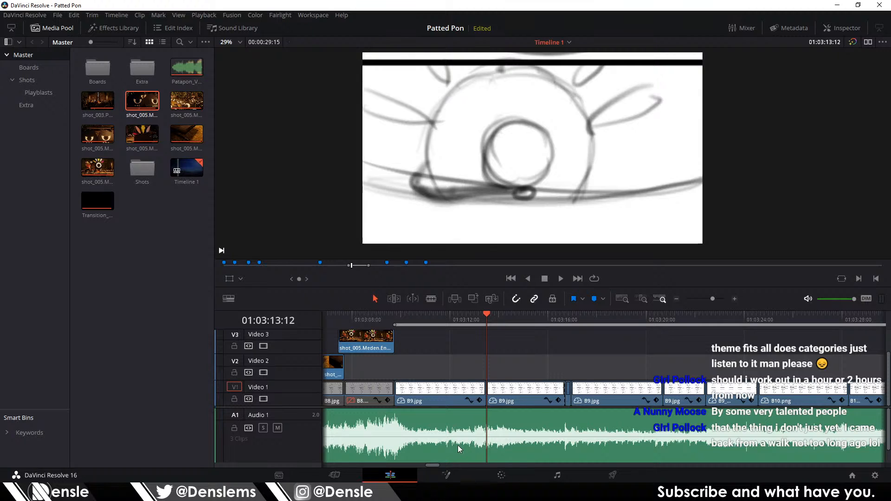
Step: Launch After Effects, open the recent project Patapong_Project_V003, and maximize its window
{"action": "key", "text": "super"}
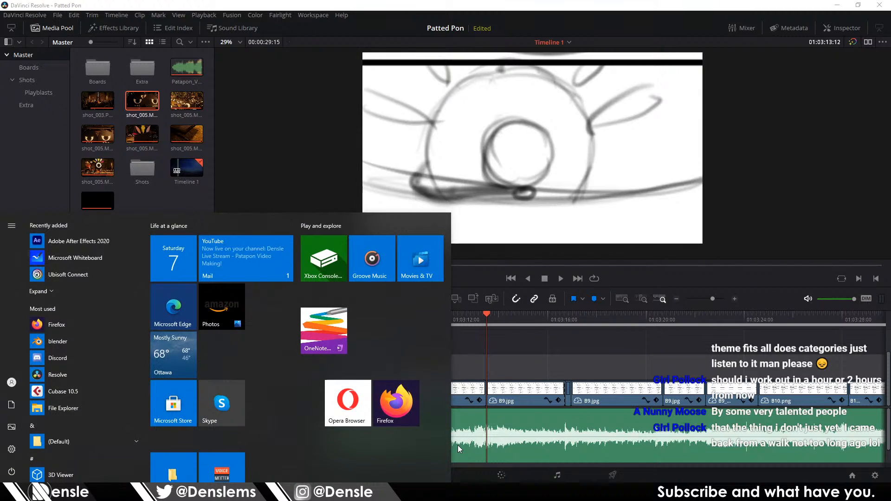
{"action": "type", "text": "after"}
{"action": "left_click", "coordinate": [94, 303]}
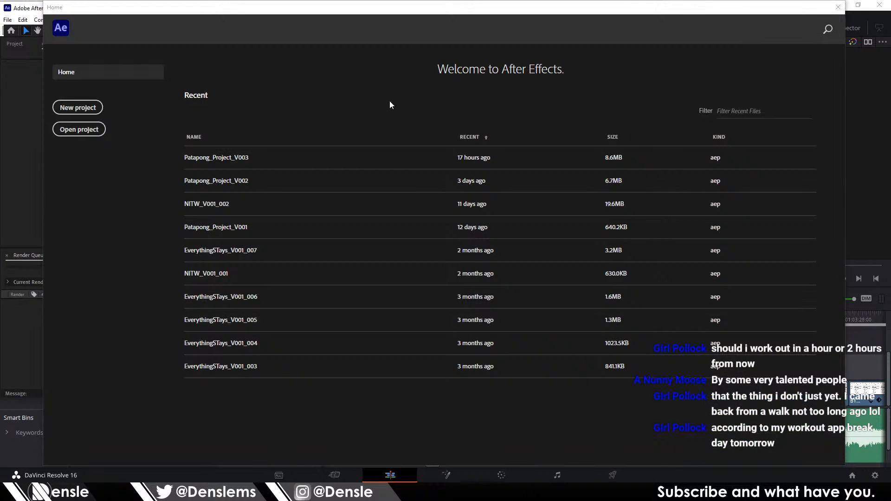
{"action": "left_click", "coordinate": [218, 158]}
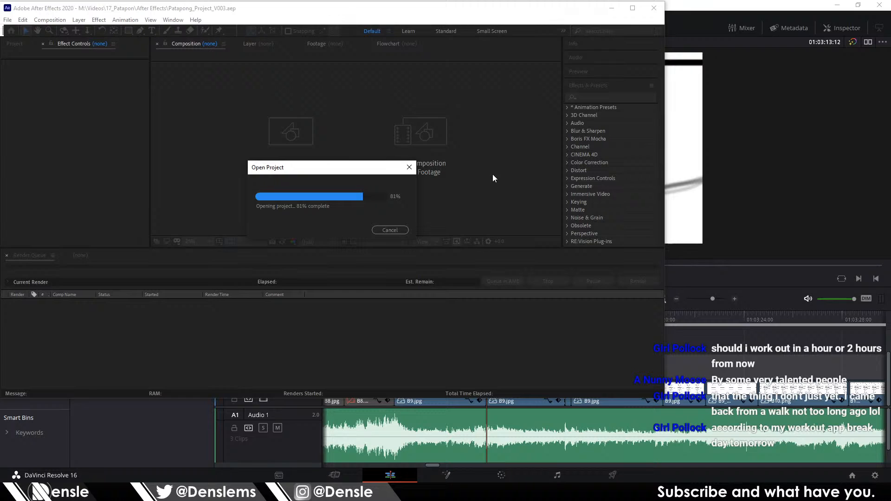
{"action": "left_click", "coordinate": [633, 8]}
Step: Examine the character in the 0050_0040_ChairBob composition and compare it with the Blender scene, returning to After Effects
{"action": "scroll", "coordinate": [468, 171], "scroll_direction": "up", "scroll_amount": 8}
{"action": "scroll", "coordinate": [468, 172], "scroll_direction": "down", "scroll_amount": 8}
{"action": "scroll", "coordinate": [456, 169], "scroll_direction": "up", "scroll_amount": 2}
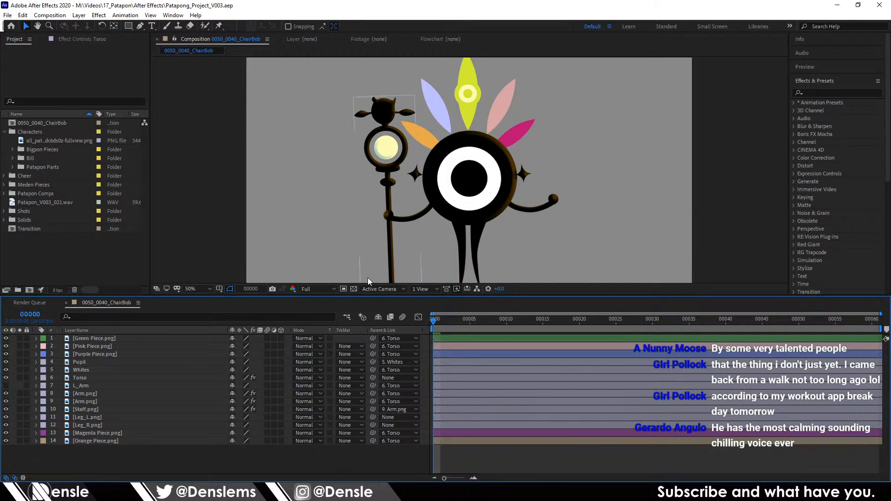
{"action": "scroll", "coordinate": [652, 257], "scroll_direction": "down", "scroll_amount": 3}
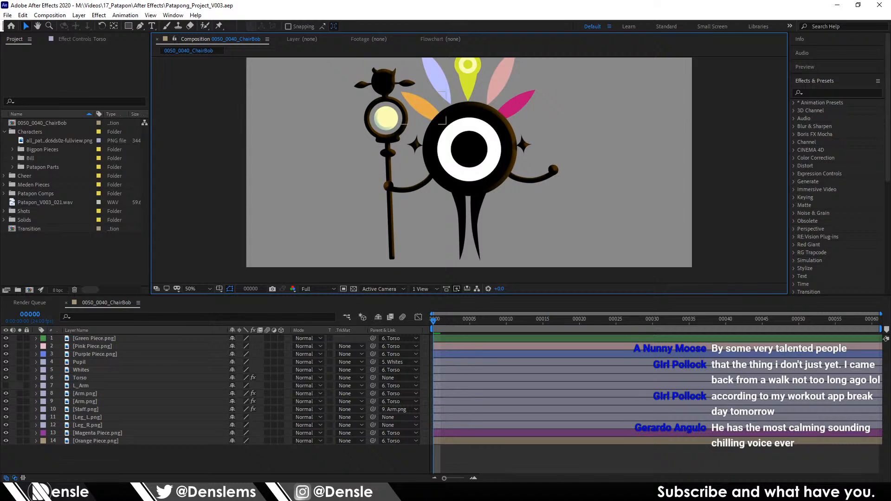
{"action": "key", "text": "alt+Tab"}
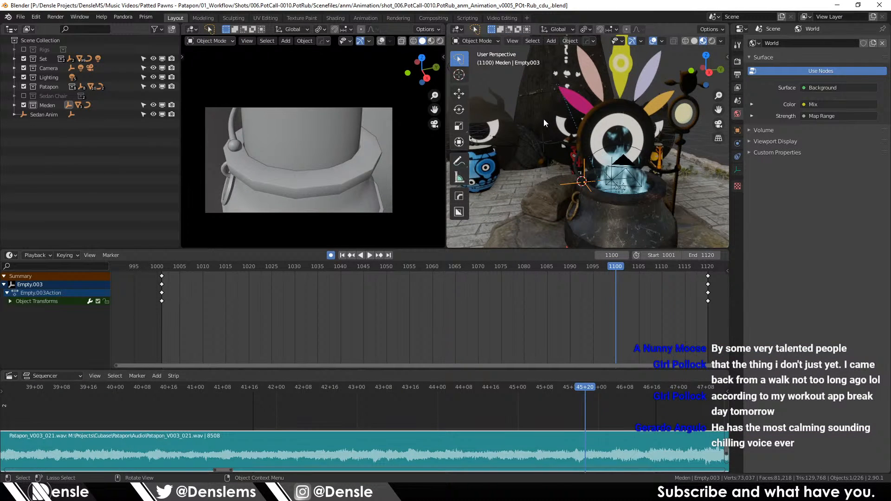
{"action": "key", "text": "alt+Tab"}
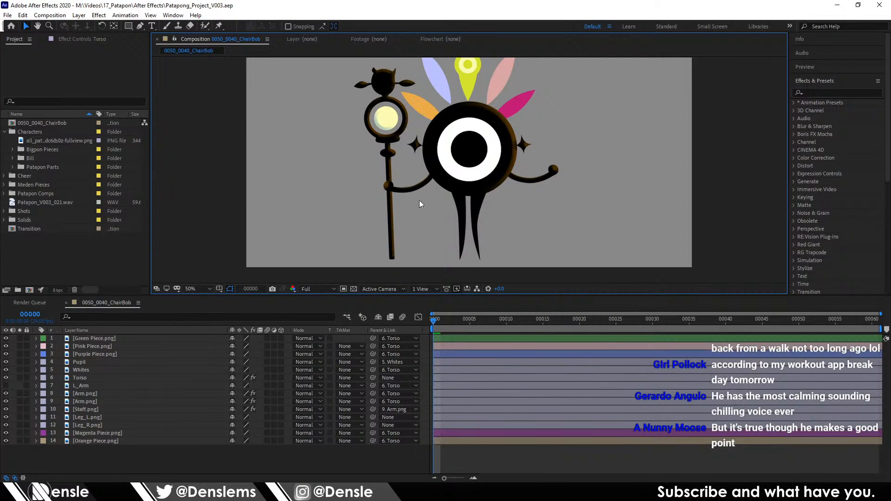
{"action": "left_click", "coordinate": [393, 122]}
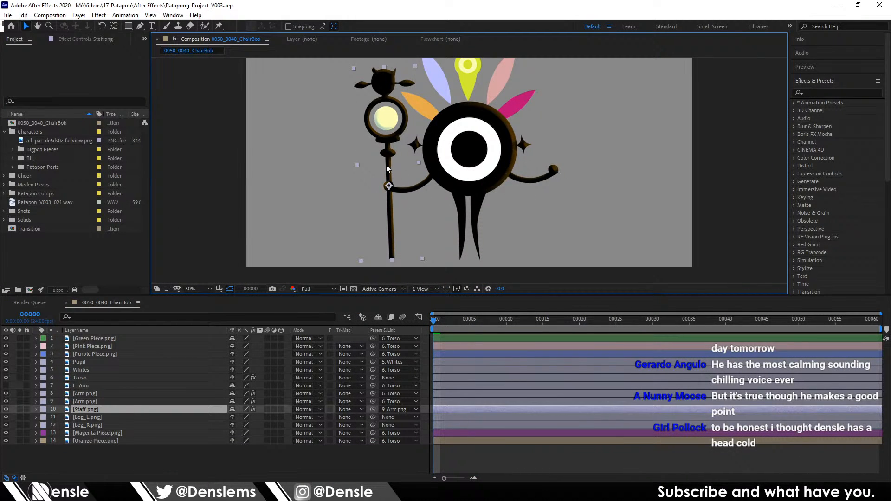
{"action": "left_click_drag", "start_coordinate": [390, 162], "coordinate": [555, 146]}
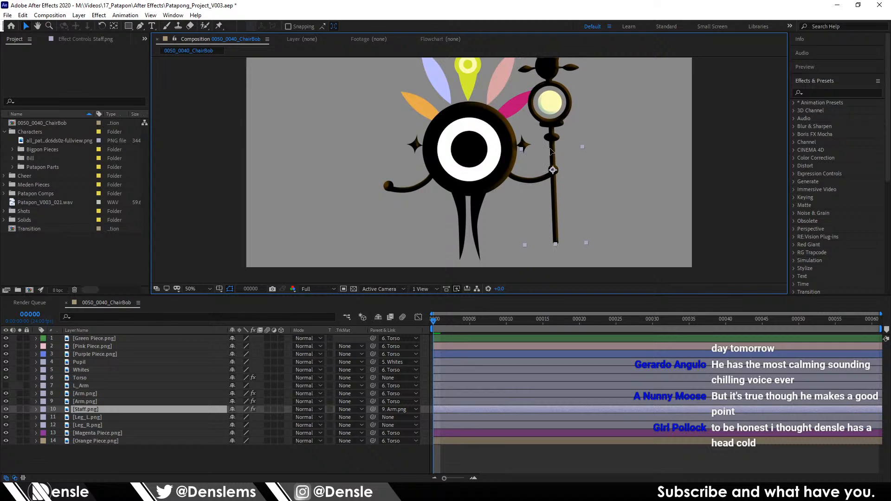
{"action": "key", "text": "ctrl+z"}
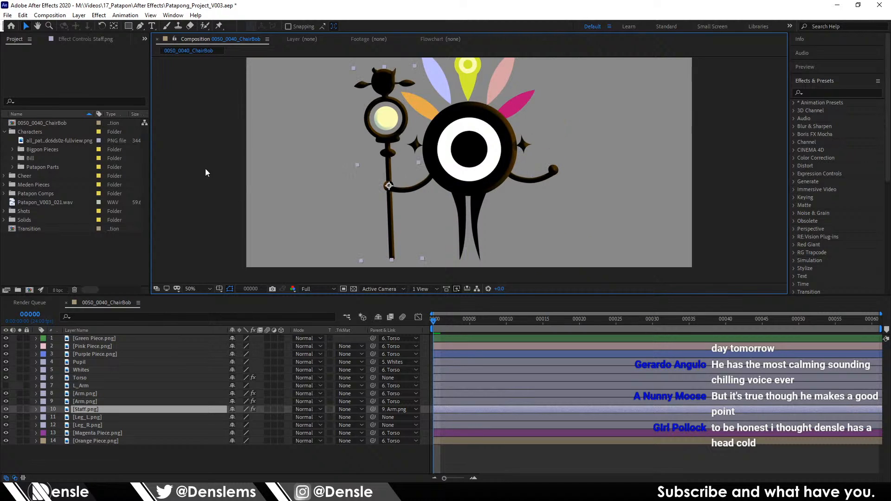
Step: Duplicate the 0050_0040_ChairBob composition and open the copy, 0050_0040_ChairBob 2
{"action": "left_click", "coordinate": [5, 132]}
{"action": "key", "text": "ctrl+d"}
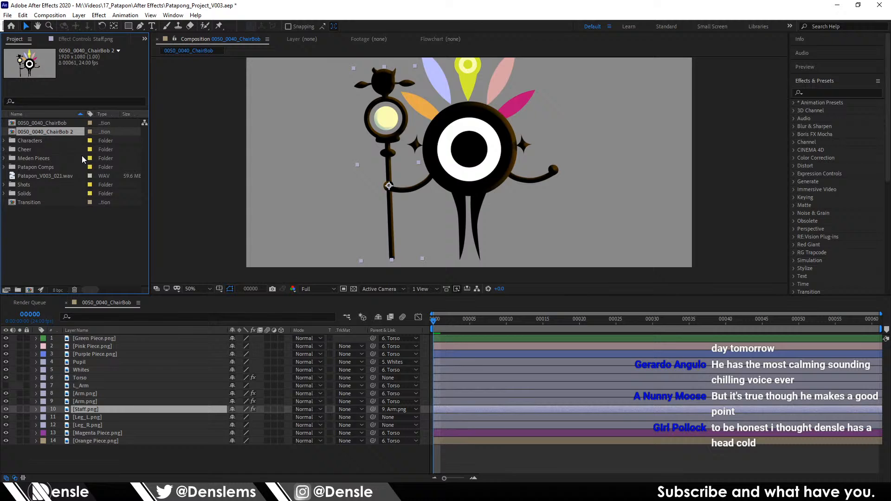
{"action": "double_click", "coordinate": [56, 133]}
Step: Delete all position and rotation keyframes from every layer in the duplicated composition and collapse the layer properties
{"action": "key", "text": "ctrl+a"}
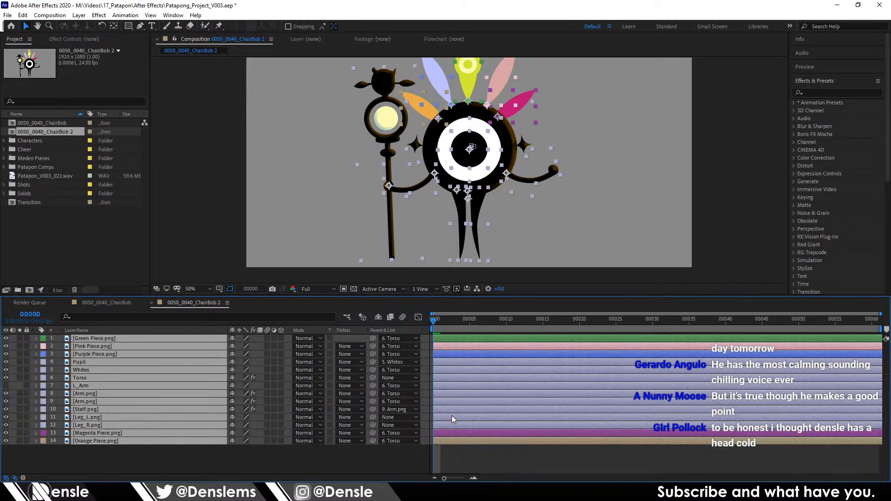
{"action": "key", "text": "r"}
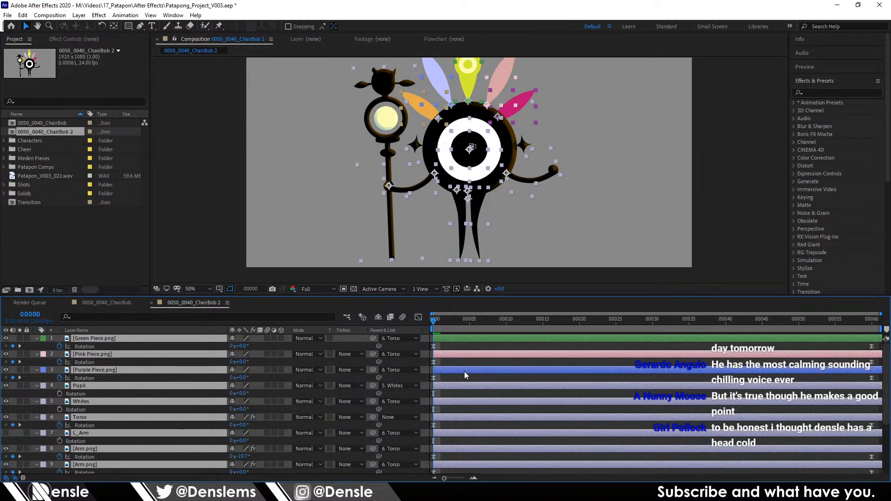
{"action": "key", "text": "ctrl+shift+a"}
{"action": "key", "text": "u"}
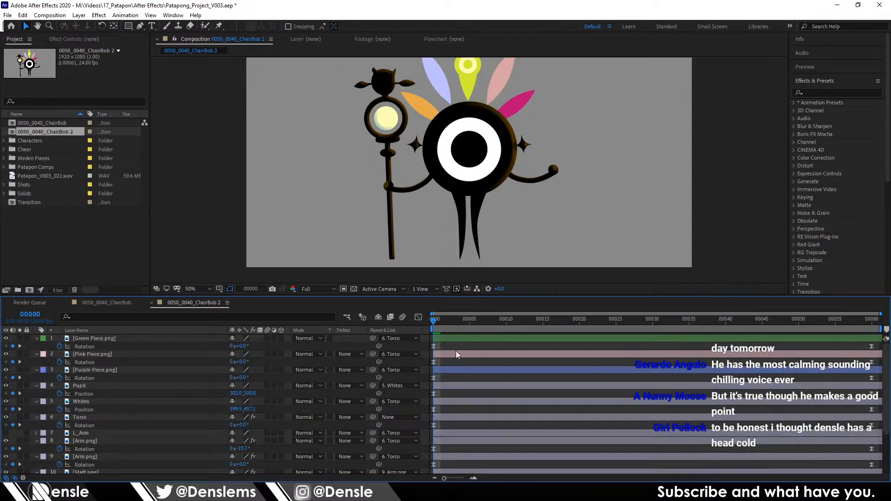
{"action": "key", "text": "ctrl+a"}
{"action": "scroll", "coordinate": [457, 355], "scroll_direction": "down", "scroll_amount": 3}
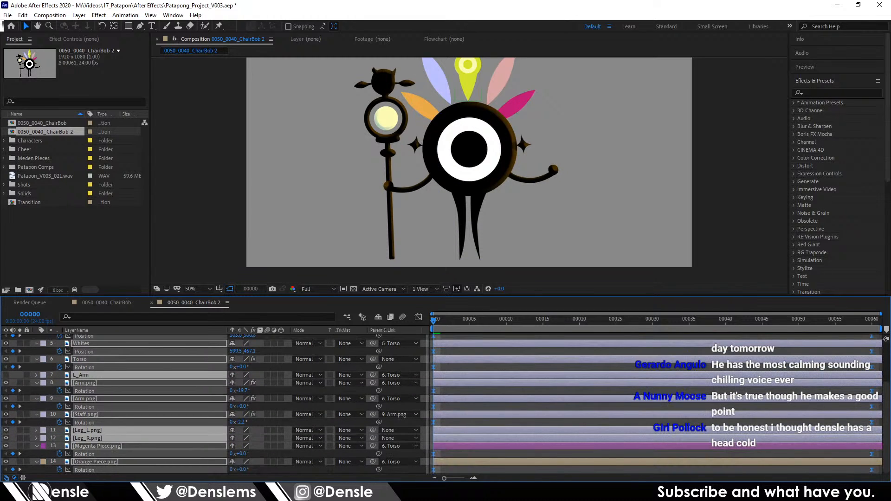
{"action": "key", "text": "ctrl+a"}
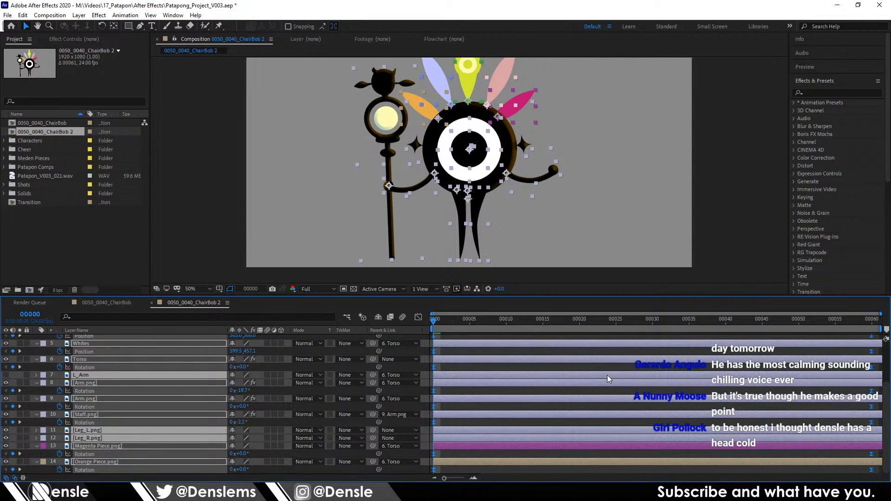
{"action": "key", "text": "Delete"}
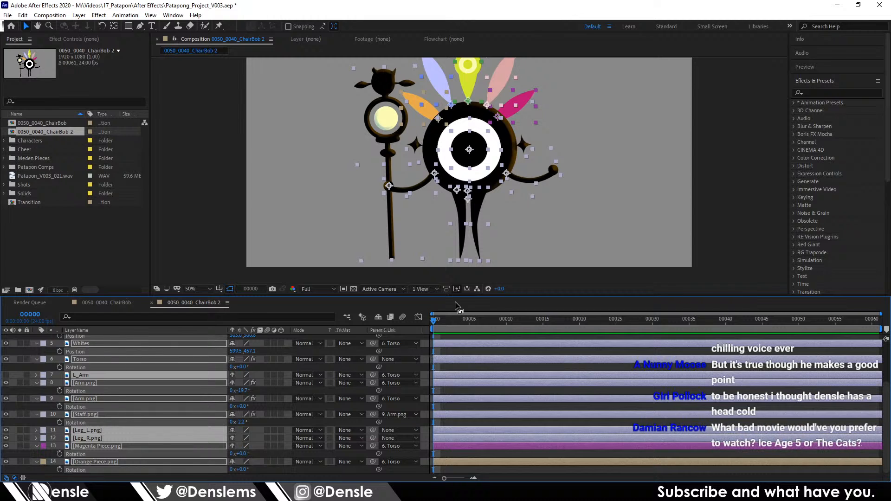
{"action": "key", "text": "u"}
{"action": "key", "text": "r"}
{"action": "key", "text": "r"}
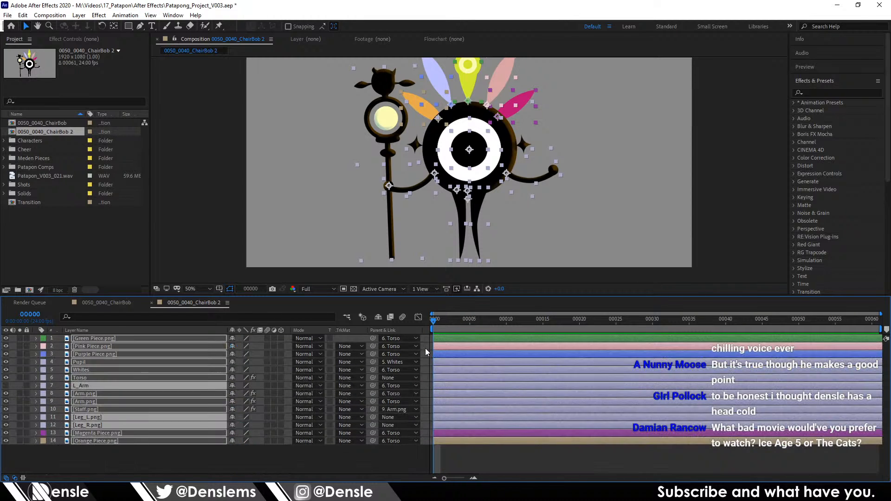
{"action": "left_click", "coordinate": [426, 351]}
{"action": "left_click_drag", "start_coordinate": [435, 323], "coordinate": [405, 327]}
{"action": "left_click_drag", "start_coordinate": [314, 317], "coordinate": [389, 305]}
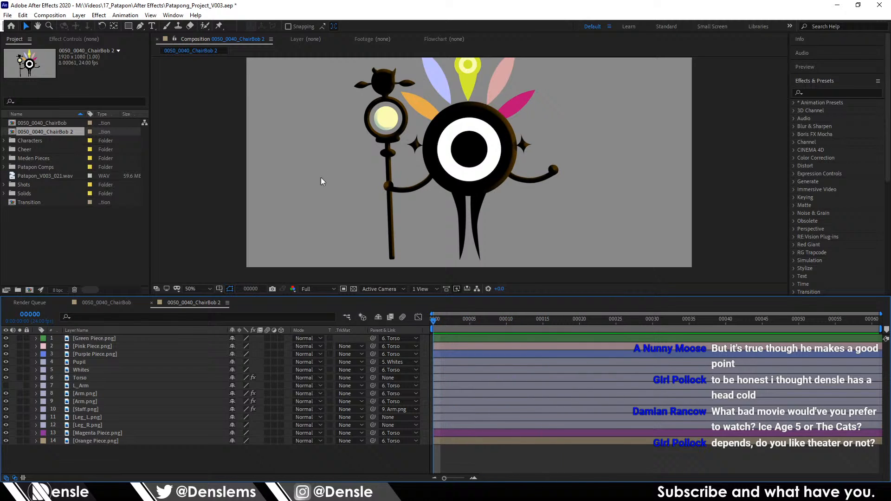
Step: Move the staff out of the character's current hand and place it in the opposite hand
{"action": "left_click", "coordinate": [388, 156]}
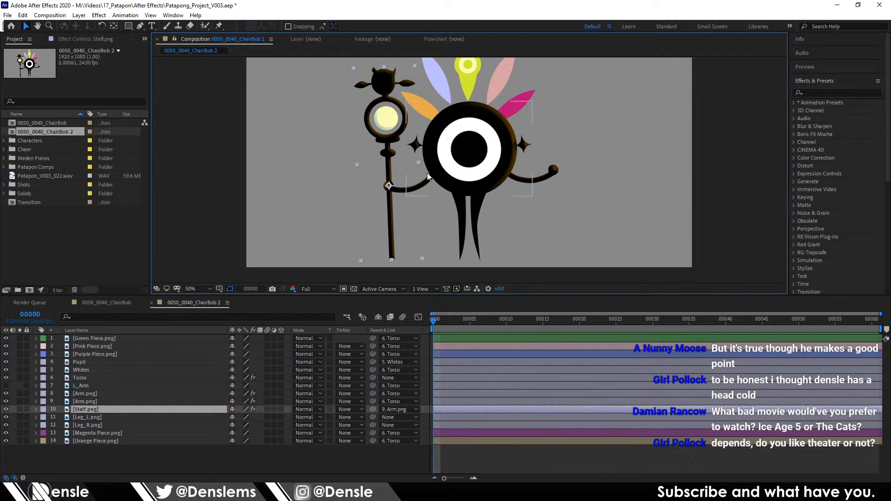
{"action": "left_click", "coordinate": [88, 394]}
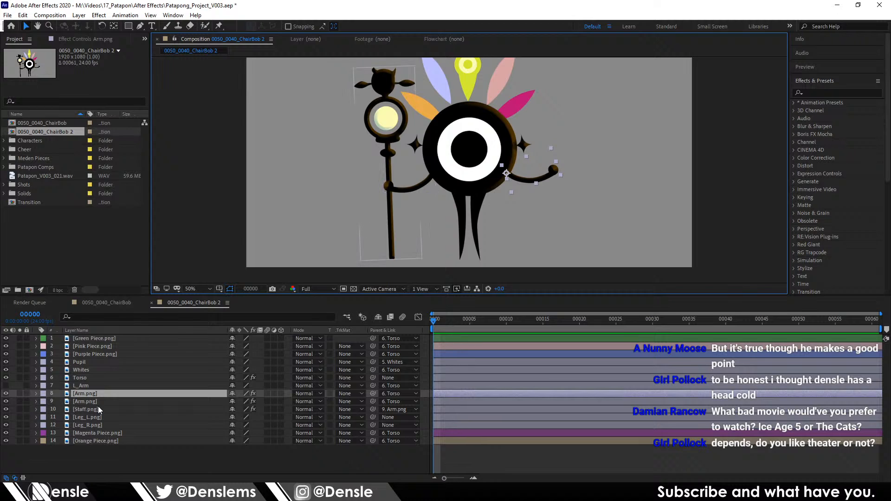
{"action": "key", "text": "t"}
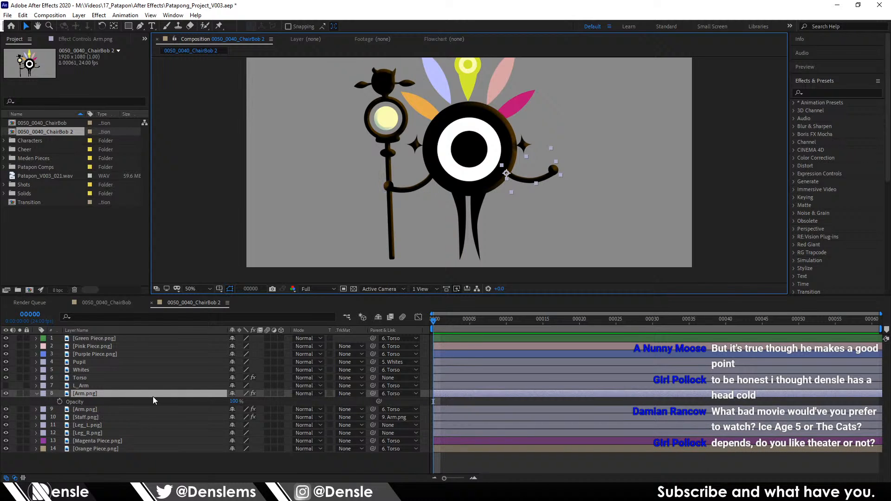
{"action": "key", "text": "t"}
{"action": "scroll", "coordinate": [432, 218], "scroll_direction": "up", "scroll_amount": 2}
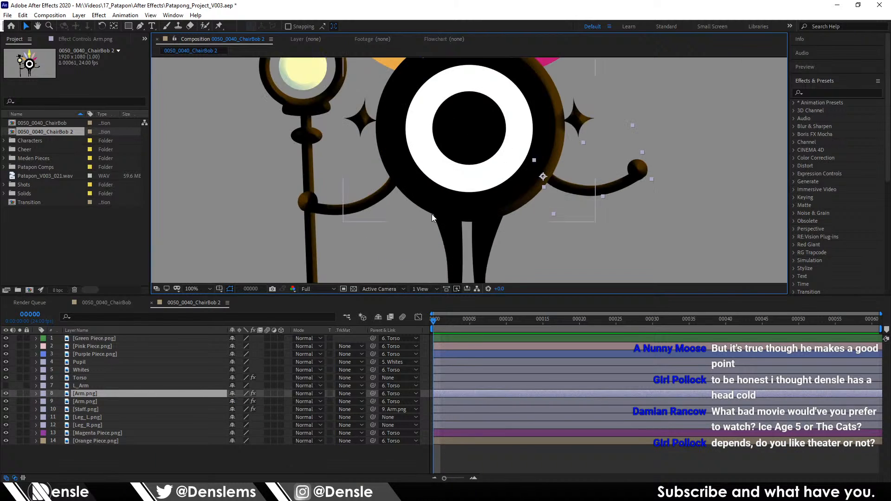
{"action": "left_click", "coordinate": [322, 226]}
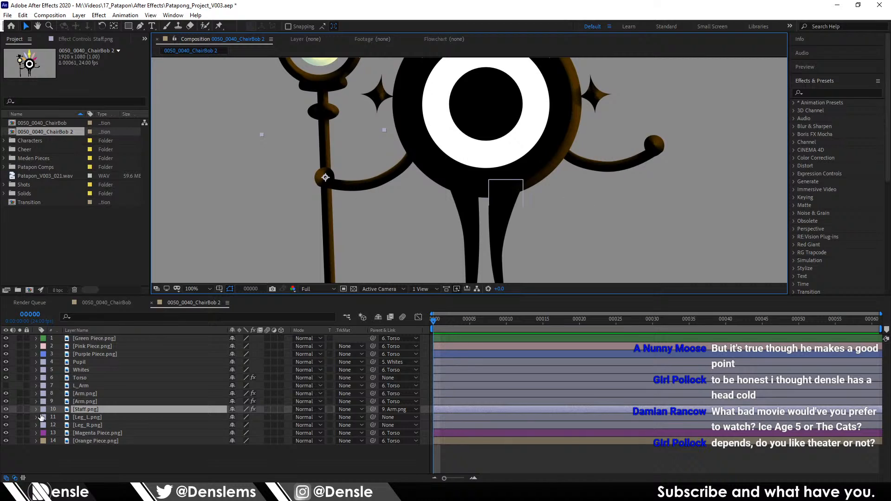
{"action": "key", "text": "t"}
{"action": "key", "text": "t"}
{"action": "left_click_drag", "start_coordinate": [330, 217], "coordinate": [659, 189]}
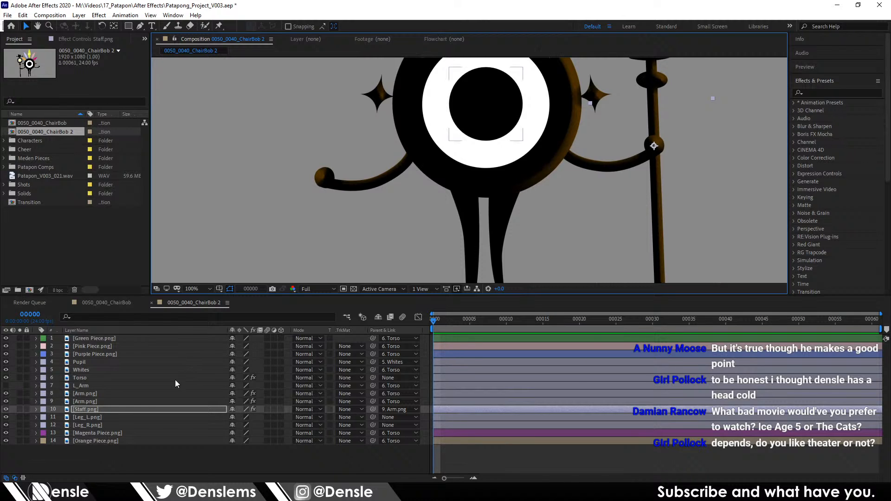
{"action": "mouse_move", "coordinate": [93, 408]}
{"action": "left_mouse_down"}
{"action": "mouse_move", "coordinate": [93, 385]}
{"action": "mouse_move", "coordinate": [88, 404]}
{"action": "left_mouse_up"}
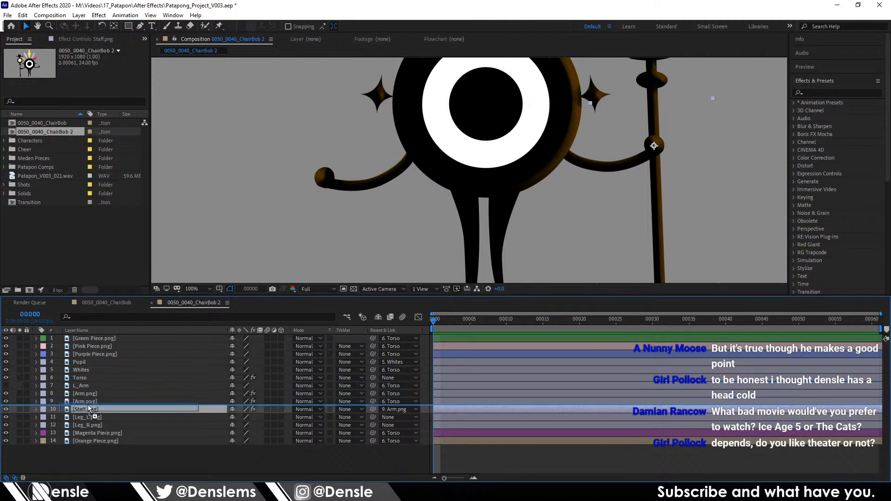
{"action": "left_click", "coordinate": [621, 168]}
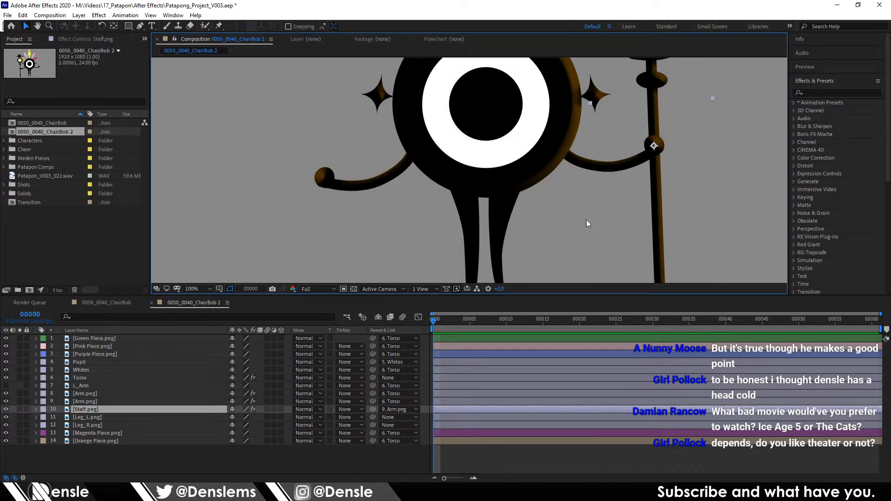
{"action": "left_click_drag", "start_coordinate": [658, 192], "coordinate": [620, 195]}
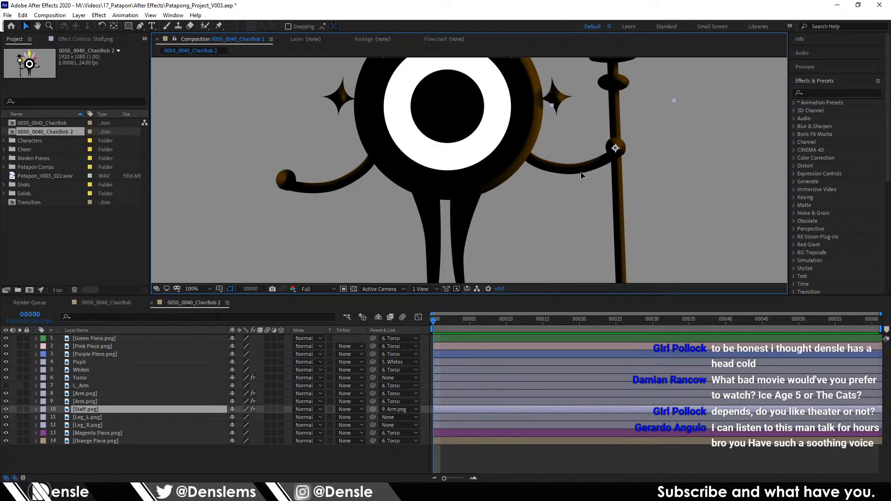
{"action": "key", "text": "comma"}
{"action": "key", "text": "comma"}
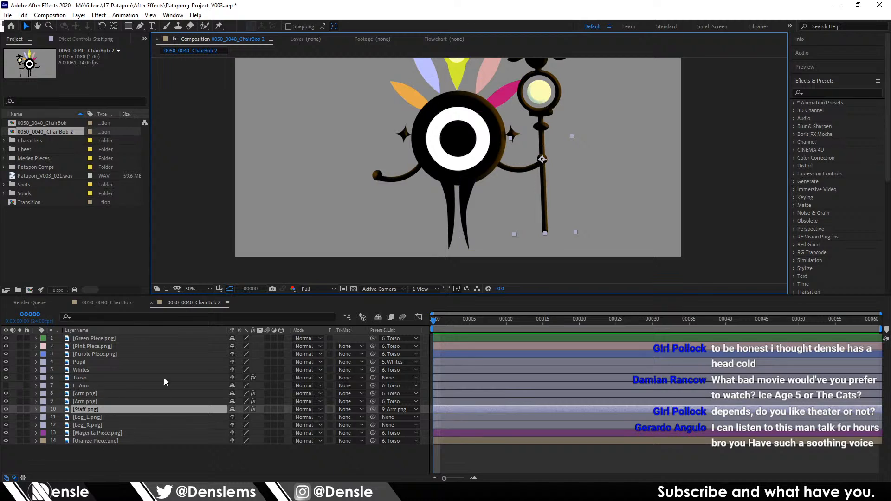
Step: Check which layers form each arm and the staff by selecting them and toggling the visibility of nearby layers
{"action": "left_click", "coordinate": [93, 400]}
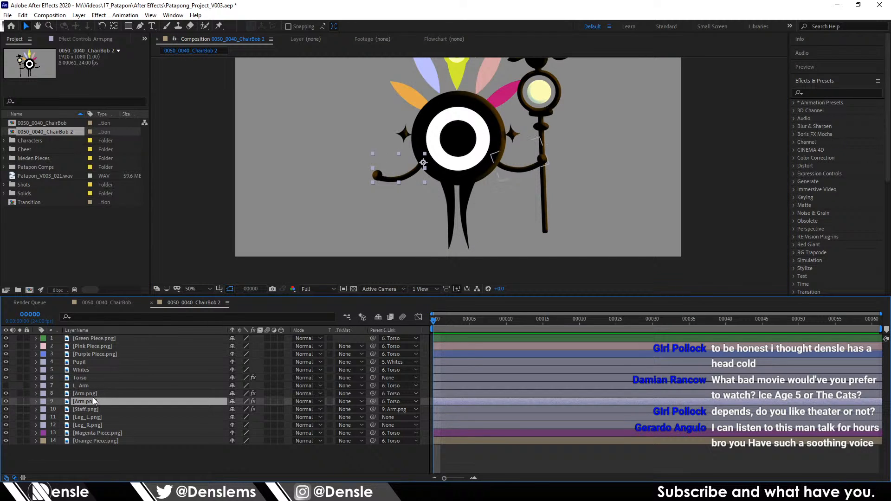
{"action": "left_click", "coordinate": [93, 410]}
{"action": "left_click", "coordinate": [6, 410]}
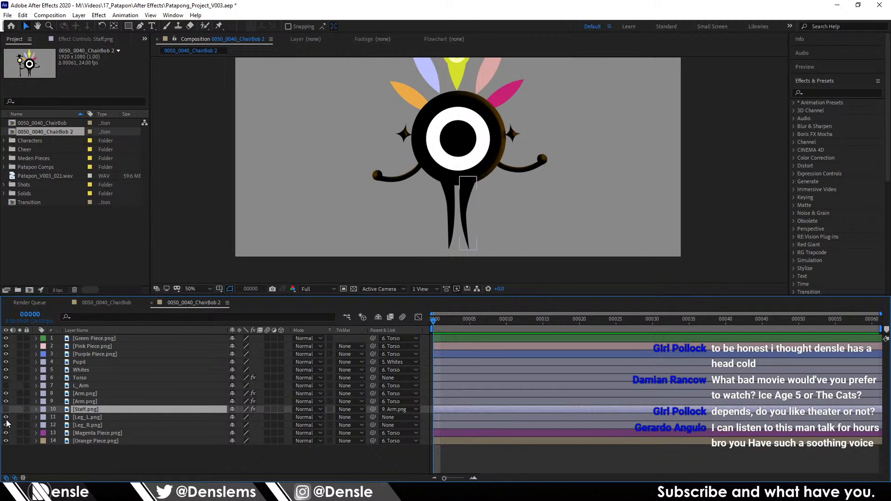
{"action": "left_click", "coordinate": [6, 417]}
{"action": "left_click", "coordinate": [5, 409]}
{"action": "left_click", "coordinate": [5, 417]}
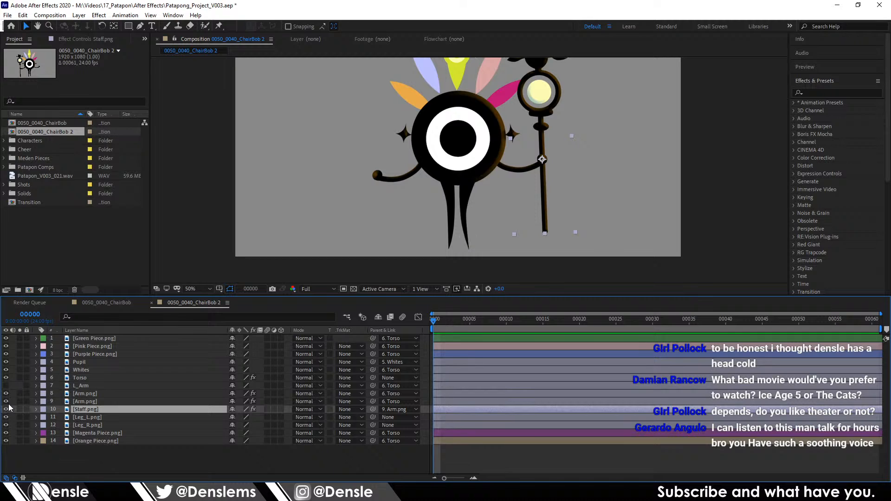
{"action": "key", "text": "F2"}
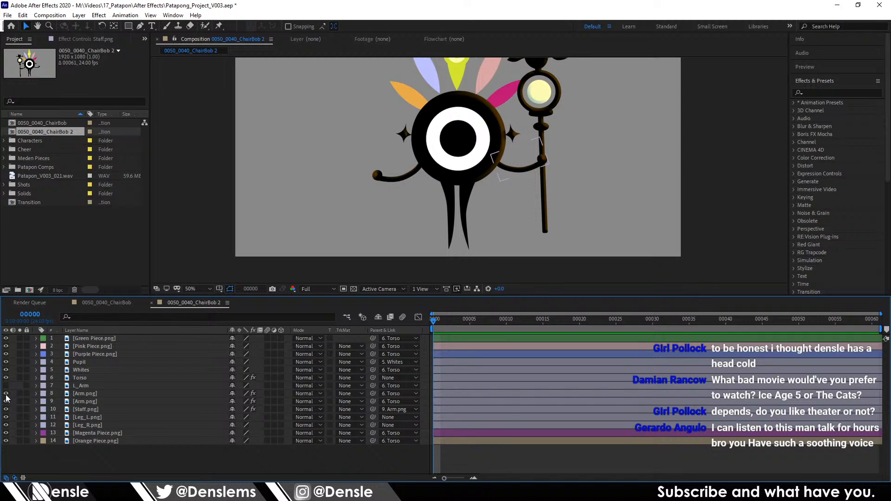
{"action": "left_click", "coordinate": [6, 394]}
{"action": "left_click", "coordinate": [6, 395]}
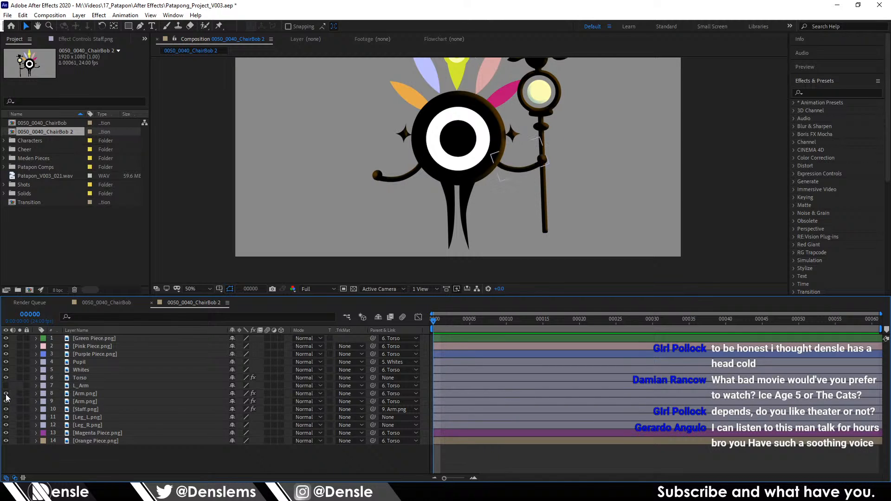
Step: Move the Staff.png layer between the two Arm.png layers and parent it to the lower Arm.png layer
{"action": "left_click", "coordinate": [85, 408]}
{"action": "left_click_drag", "start_coordinate": [85, 409], "coordinate": [75, 399]}
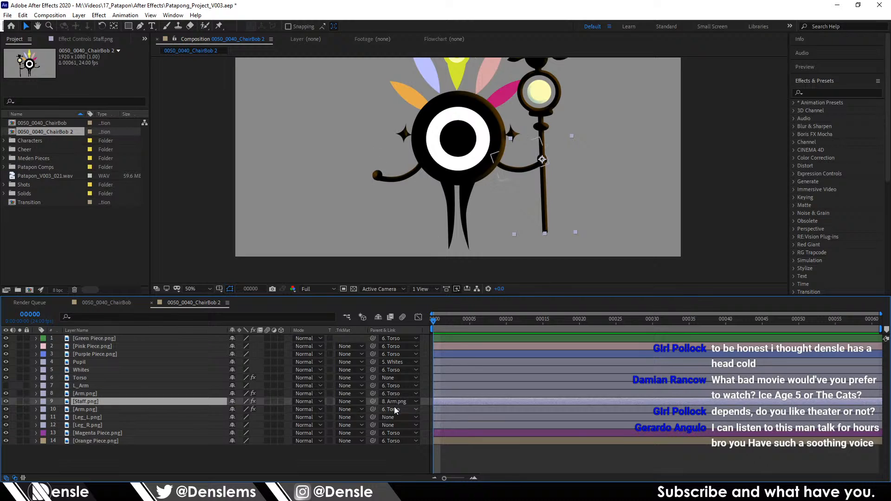
{"action": "left_click_drag", "start_coordinate": [373, 402], "coordinate": [99, 410]}
Step: Rotate the staff-holding arm downward and tilt the staff so its head points outward from the body
{"action": "left_click", "coordinate": [99, 410]}
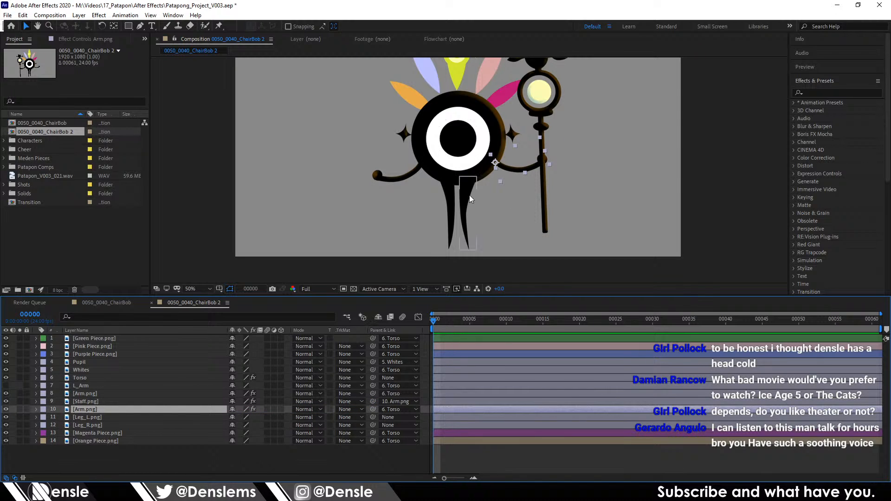
{"action": "key", "text": "w"}
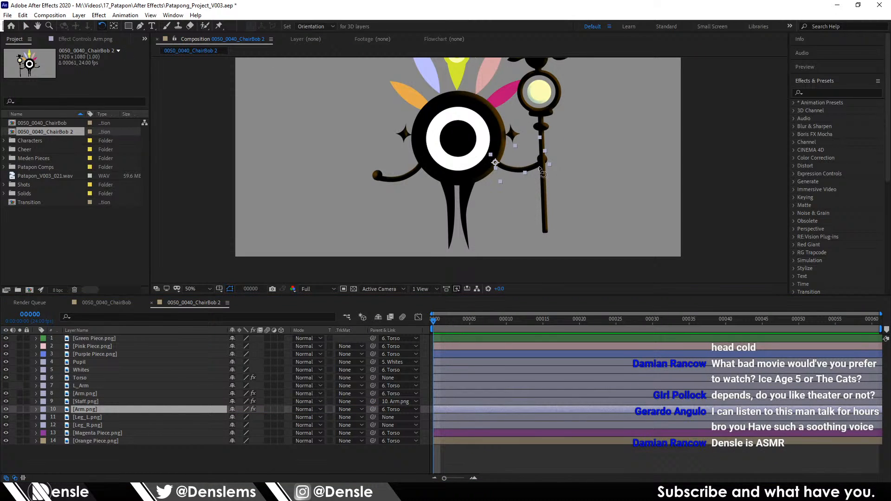
{"action": "left_click_drag", "start_coordinate": [540, 168], "coordinate": [571, 199]}
{"action": "key", "text": "ctrl+z"}
{"action": "scroll", "coordinate": [475, 136], "scroll_direction": "up", "scroll_amount": 1}
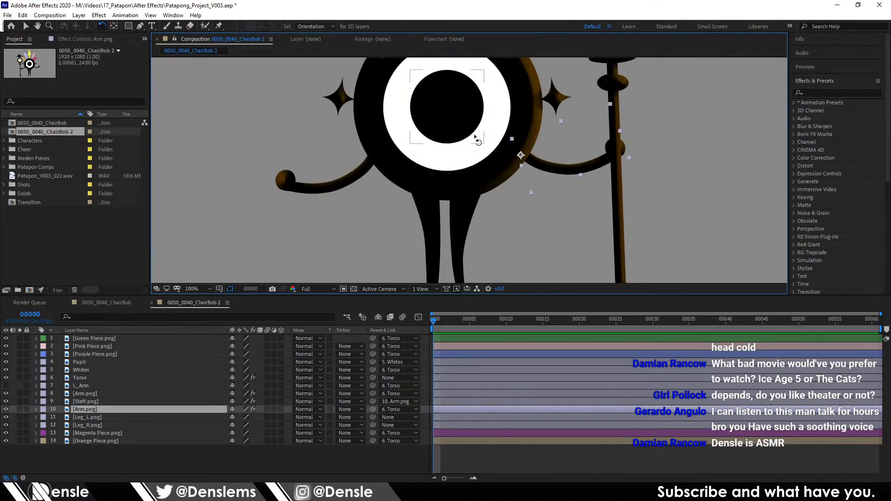
{"action": "left_click_drag", "start_coordinate": [459, 149], "coordinate": [451, 174]}
{"action": "left_click_drag", "start_coordinate": [605, 171], "coordinate": [620, 229]}
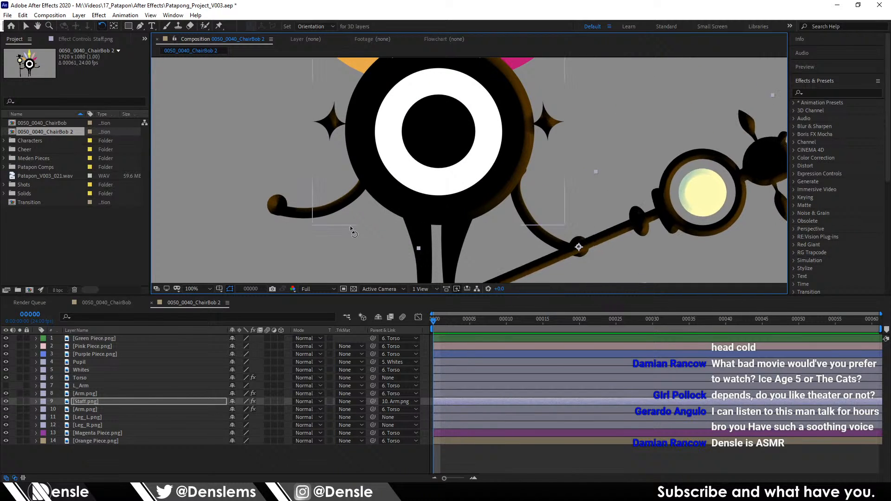
Step: Hide the empty-handed Arm.png layer and switch to DaVinci Resolve to check the pose against the storyboard
{"action": "left_click", "coordinate": [288, 214]}
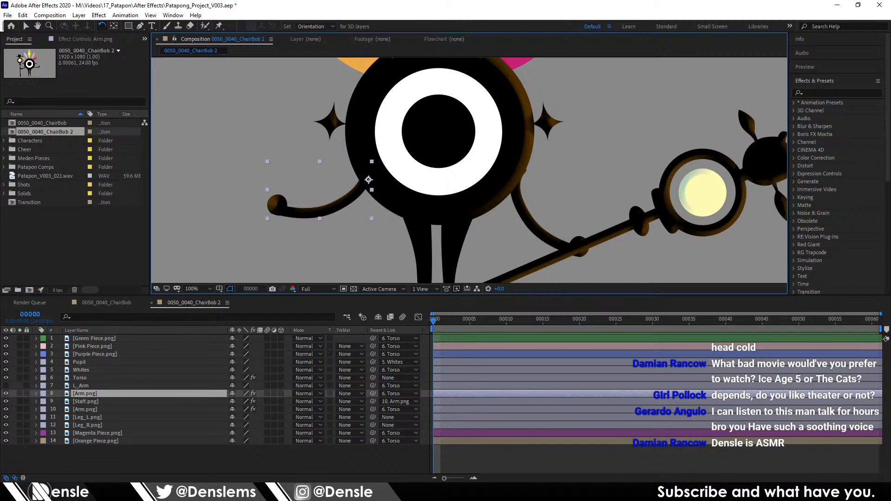
{"action": "left_click", "coordinate": [6, 394]}
{"action": "scroll", "coordinate": [372, 201], "scroll_direction": "down", "scroll_amount": 2}
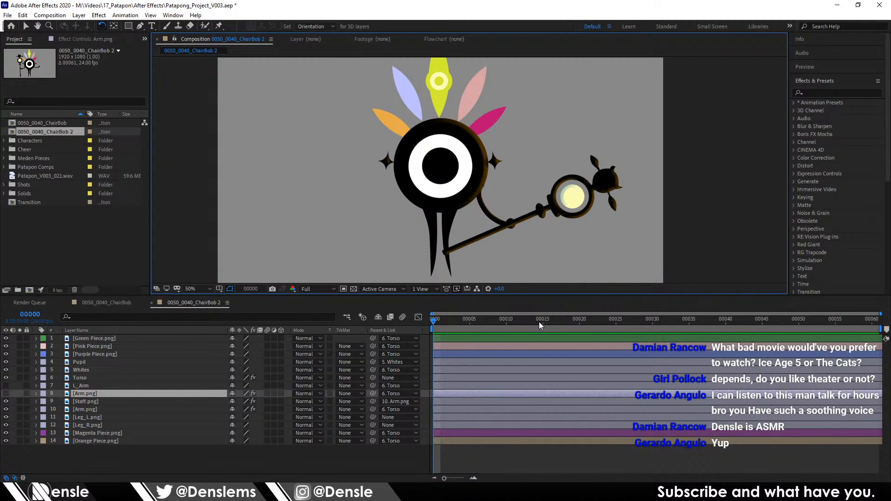
{"action": "left_click_drag", "start_coordinate": [539, 323], "coordinate": [675, 334]}
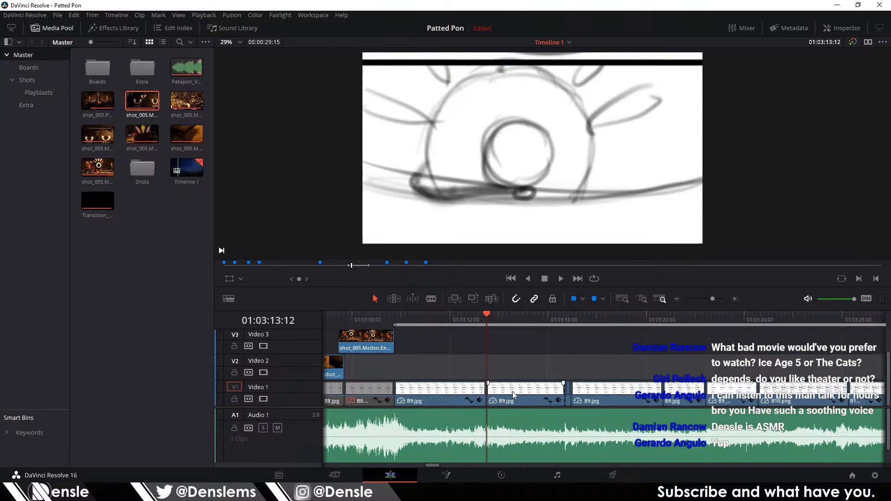
Step: Inspect the B9.jpg storyboard clip at 01:03:13:12 along with its full source page, and return to After Effects
{"action": "left_click_drag", "start_coordinate": [512, 394], "coordinate": [572, 368]}
{"action": "double_click", "coordinate": [541, 369]}
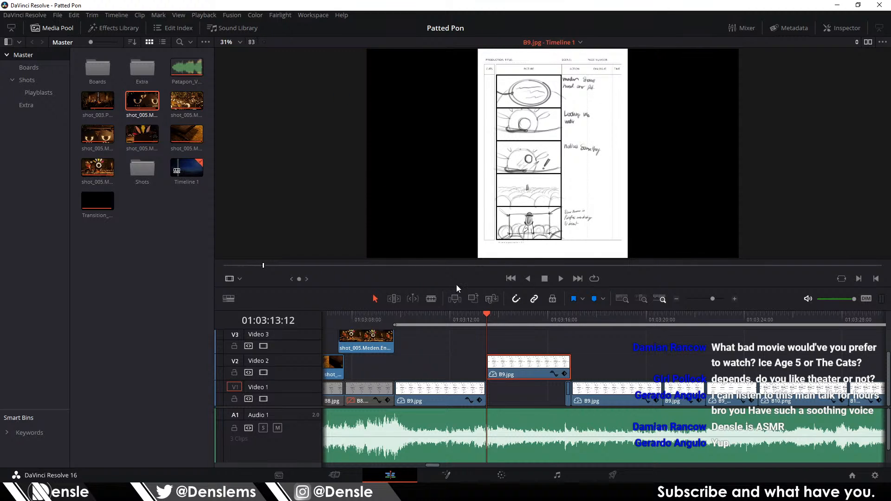
{"action": "left_click_drag", "start_coordinate": [570, 367], "coordinate": [527, 394]}
{"action": "left_click", "coordinate": [548, 374]}
{"action": "left_click", "coordinate": [549, 351]}
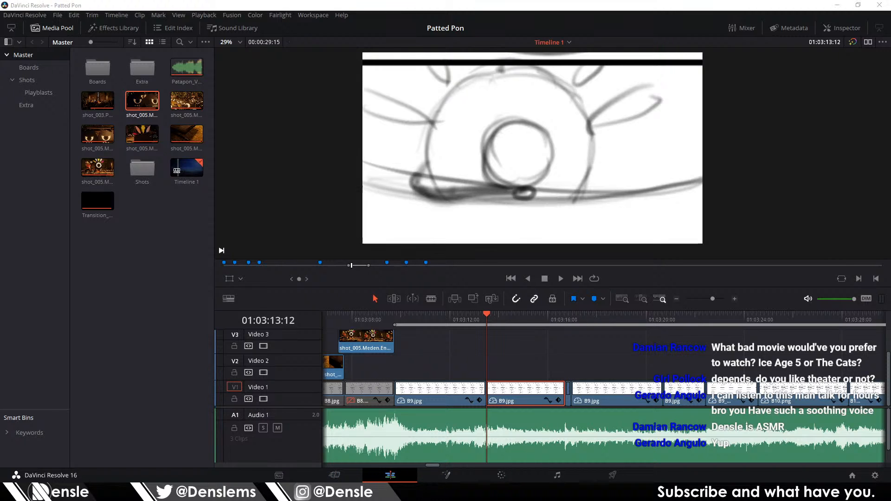
{"action": "key", "text": "alt+Tab"}
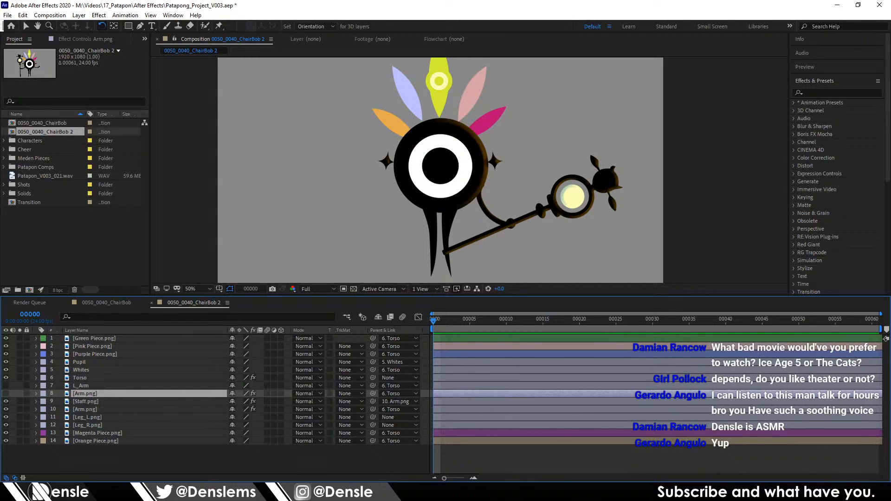
Step: Set the duplicated ChairBob composition's duration to 90 frames and its name to 0060_0020_Lookup
{"action": "left_click", "coordinate": [362, 453]}
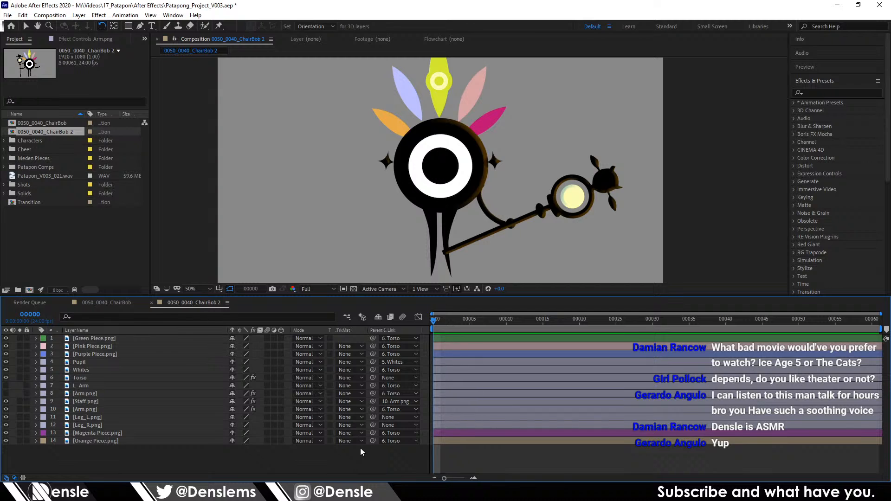
{"action": "key", "text": "ctrl+k"}
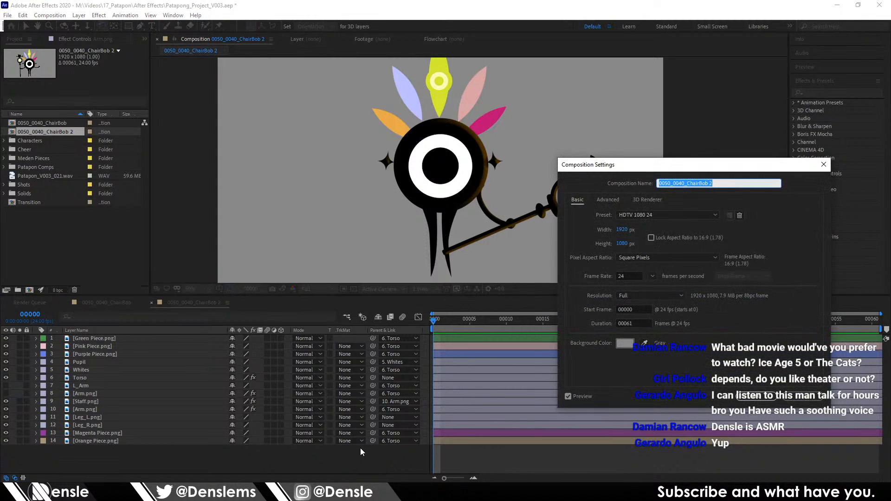
{"action": "left_click", "coordinate": [633, 321]}
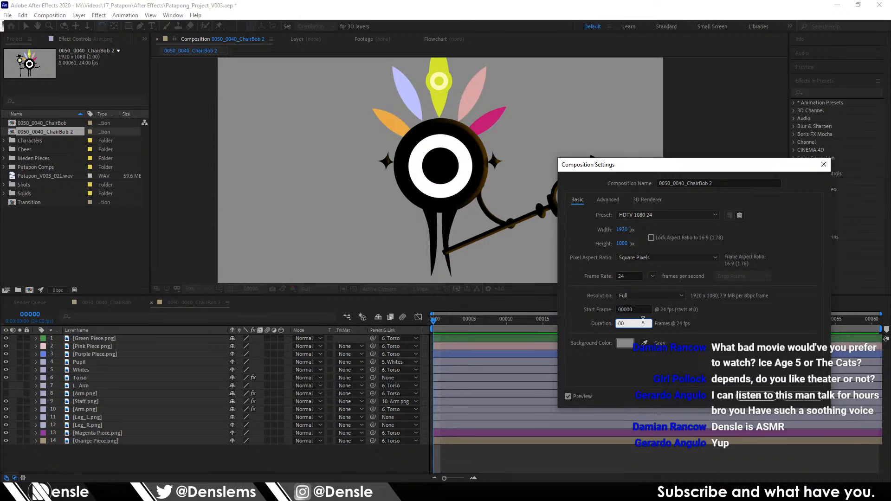
{"action": "type", "text": "12"}
{"action": "type", "text": "090"}
{"action": "left_click_drag", "start_coordinate": [690, 182], "coordinate": [812, 189]}
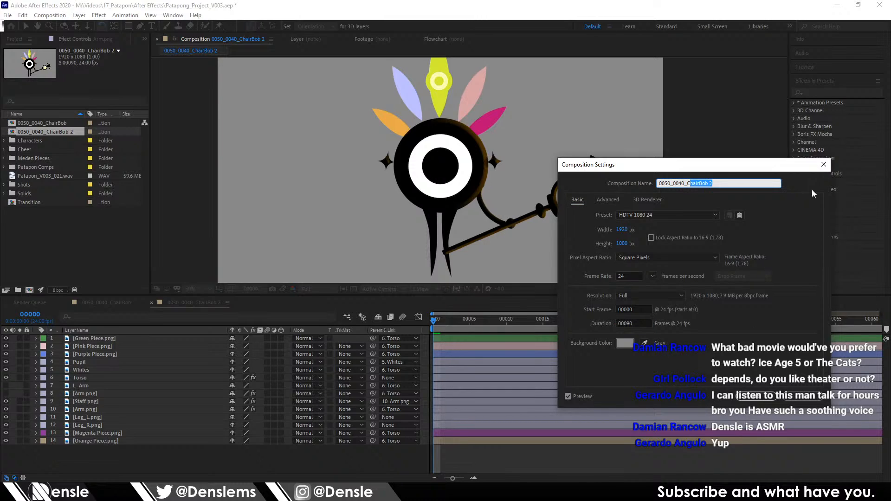
{"action": "key", "text": "BackSpace"}
{"action": "key", "text": "BackSpace"}
{"action": "type", "text": "Lookup"}
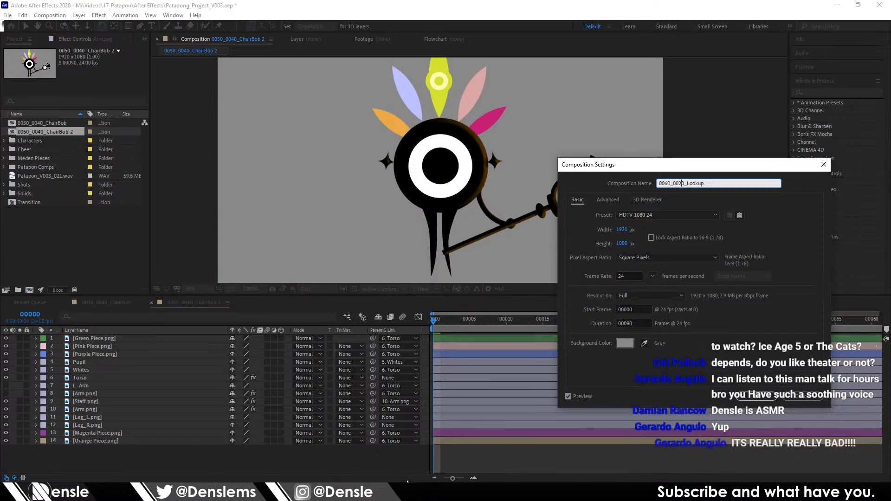
{"action": "mouse_move", "coordinate": [435, 480]}
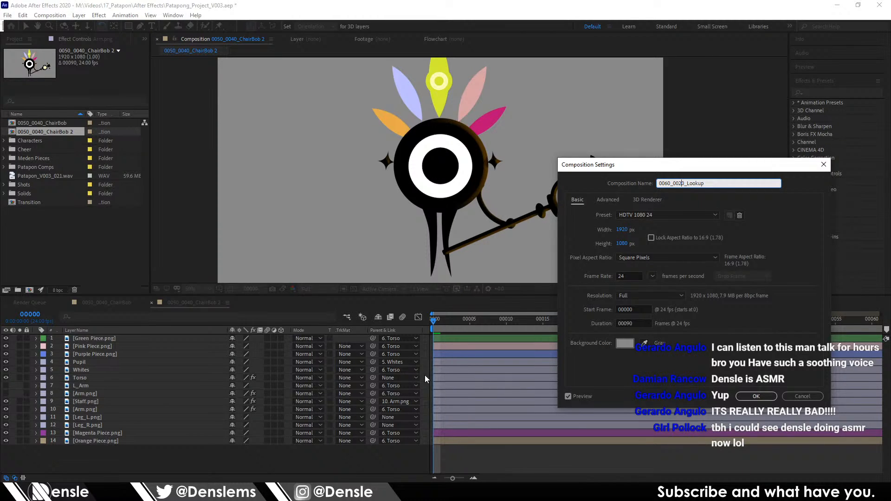
Step: Switch to DaVinci Resolve and recheck the source storyboard page of the B9.jpg clip at the playhead
{"action": "key", "text": "alt+Tab"}
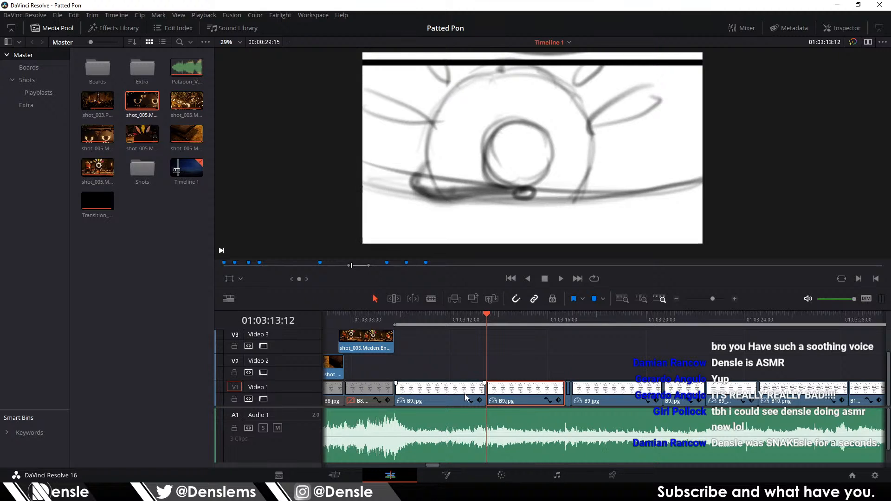
{"action": "left_click_drag", "start_coordinate": [539, 401], "coordinate": [540, 375]}
{"action": "double_click", "coordinate": [551, 370]}
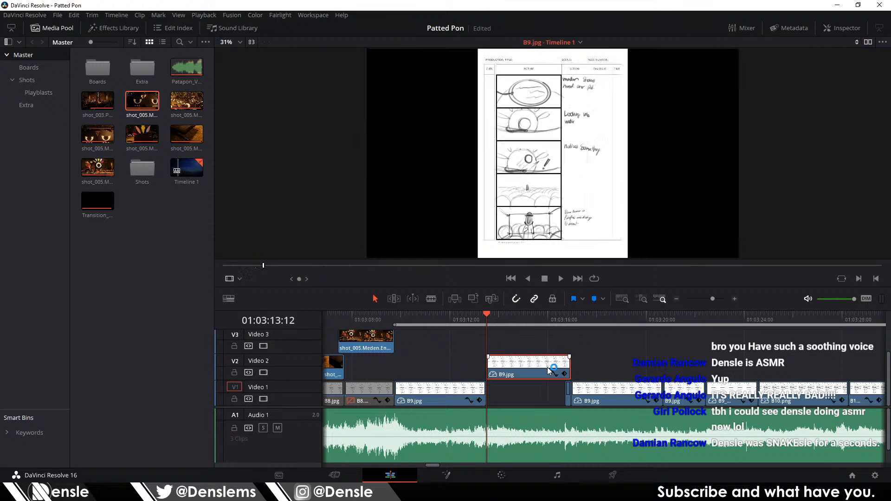
{"action": "left_click_drag", "start_coordinate": [530, 370], "coordinate": [506, 397]}
{"action": "left_click", "coordinate": [493, 370]}
Step: Play the storyboard shot starting near 01:03:13:12 several times to review its timing, and return to After Effects
{"action": "key", "text": "space"}
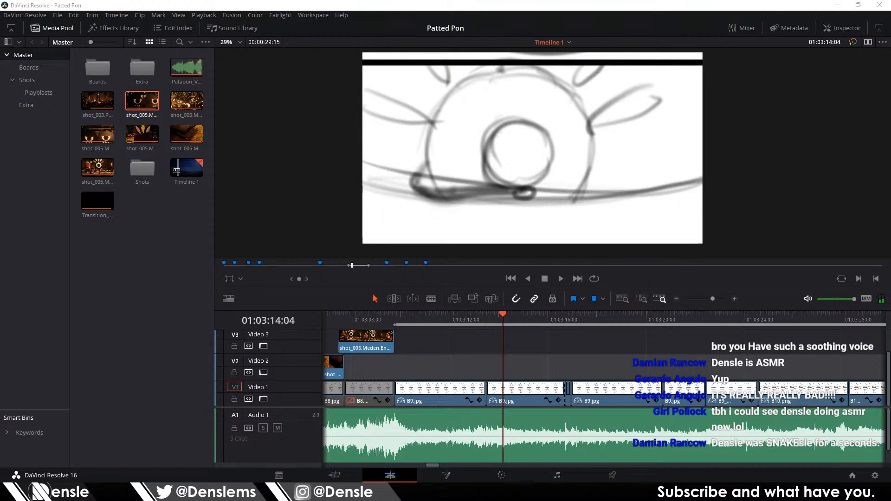
{"action": "left_click", "coordinate": [485, 320]}
{"action": "key", "text": "space"}
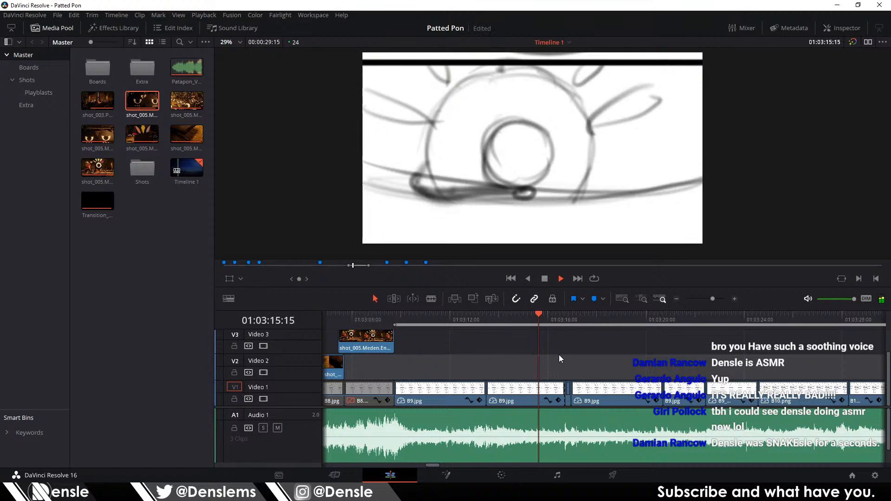
{"action": "key", "text": "space"}
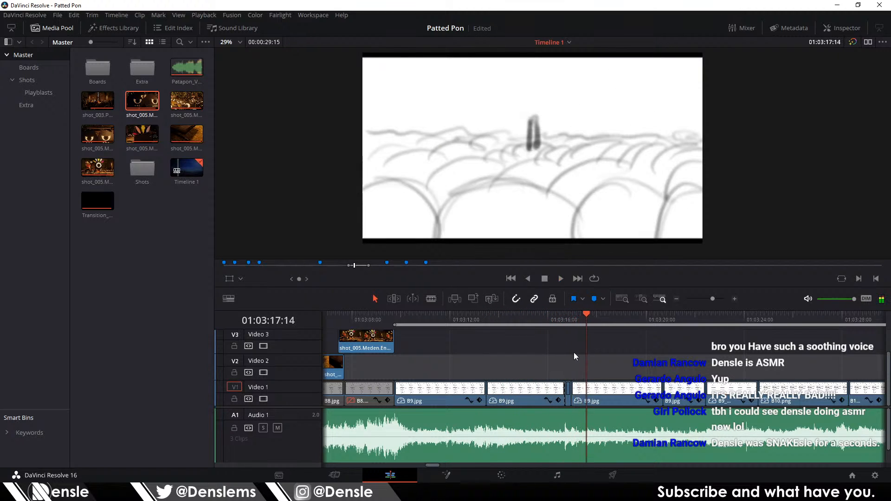
{"action": "left_click", "coordinate": [488, 320]}
{"action": "key", "text": "space"}
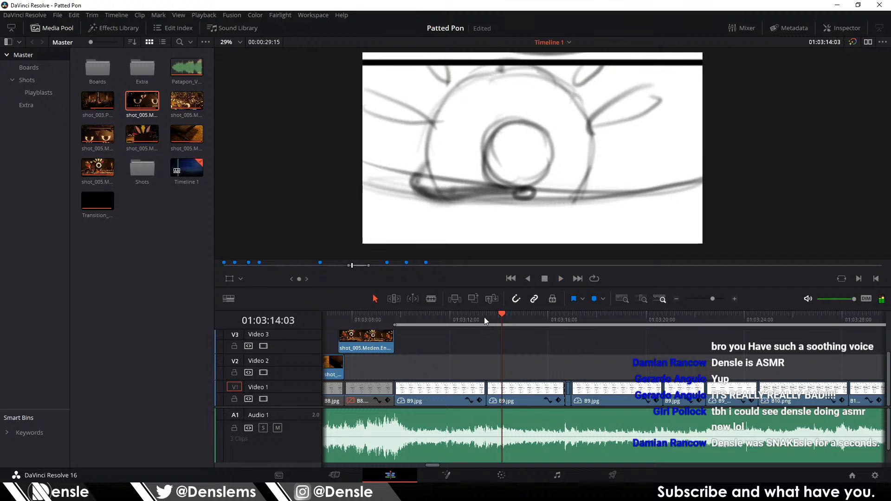
{"action": "left_click", "coordinate": [486, 319]}
{"action": "left_click", "coordinate": [444, 492]}
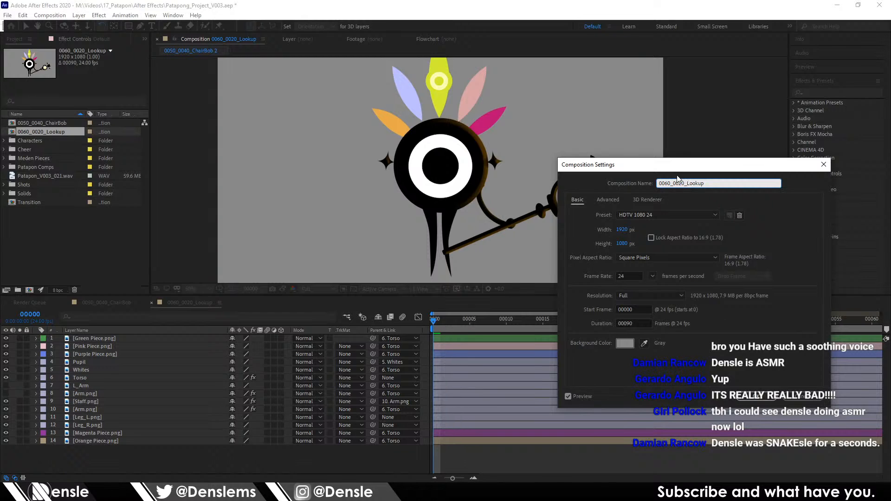
Step: Switch to Blender and use the Prism Project Browser to create shot 0020.Lookup in 006.PotCall with frame range 1001 to 1090
{"action": "key", "text": "alt+Tab"}
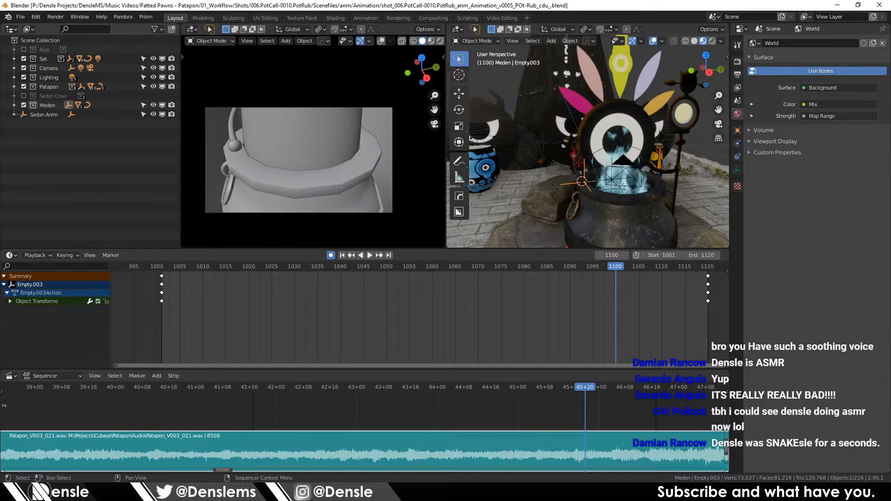
{"action": "left_click", "coordinate": [146, 16]}
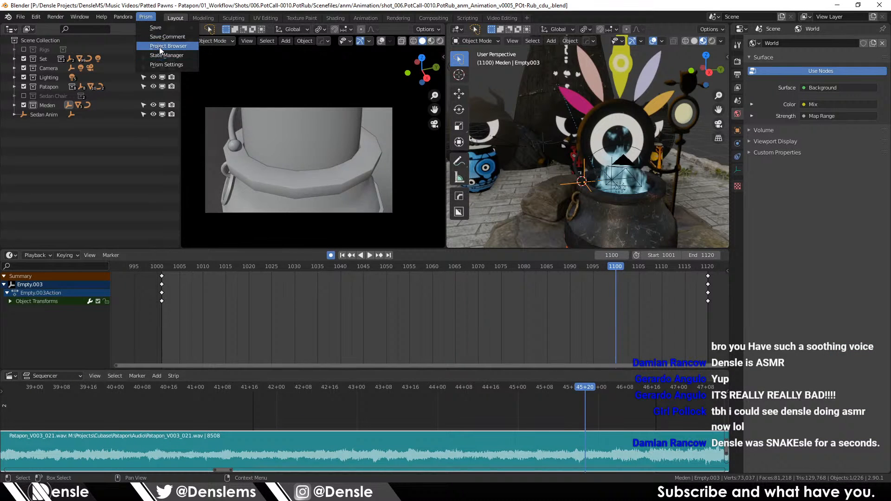
{"action": "left_click", "coordinate": [161, 47]}
{"action": "left_click", "coordinate": [35, 148]}
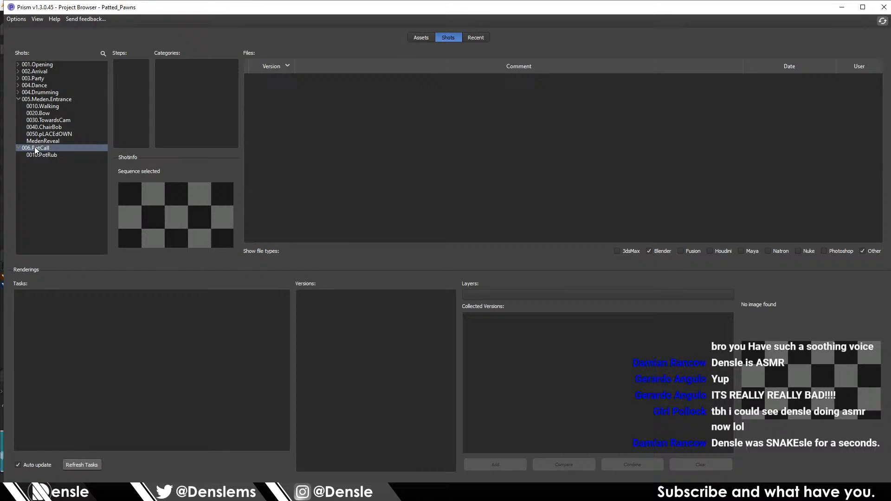
{"action": "left_click", "coordinate": [63, 152]}
{"action": "type", "text": "0020"}
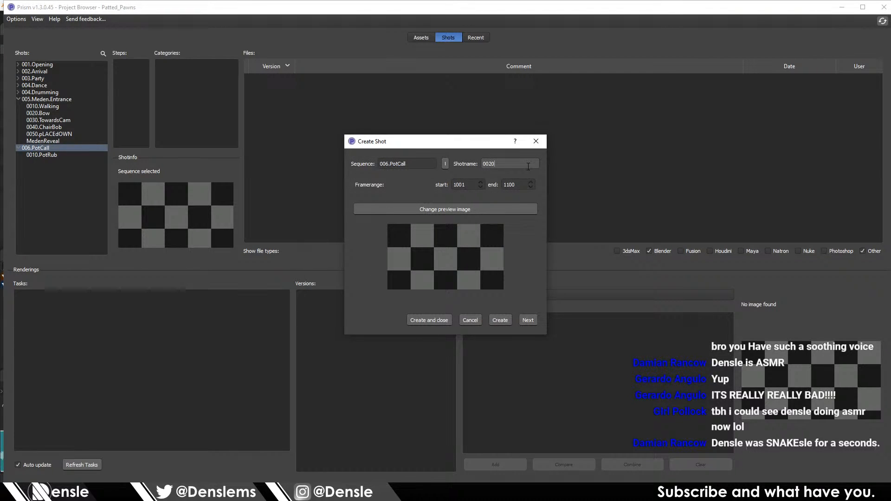
{"action": "type", "text": ".Lookup"}
{"action": "key", "text": "Tab"}
{"action": "key", "text": "Tab"}
{"action": "type", "text": "1090"}
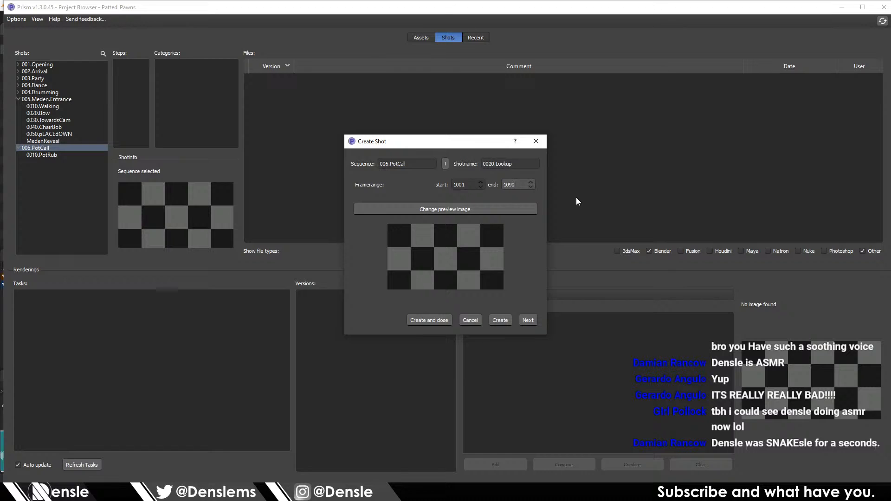
{"action": "left_click", "coordinate": [532, 321]}
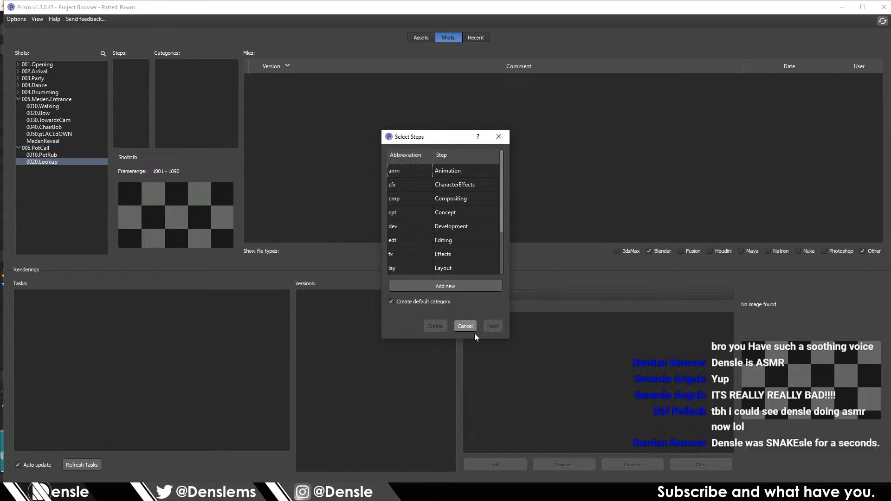
Step: Add the Animation step and an Animation category to shot 0020.Lookup, and save the current scene as its first version
{"action": "left_click", "coordinate": [494, 322]}
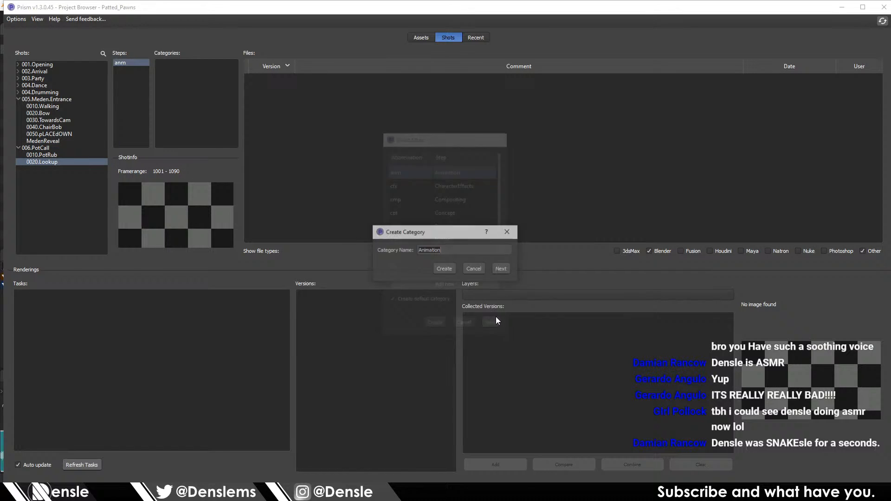
{"action": "left_click", "coordinate": [501, 268]}
{"action": "left_click", "coordinate": [478, 269]}
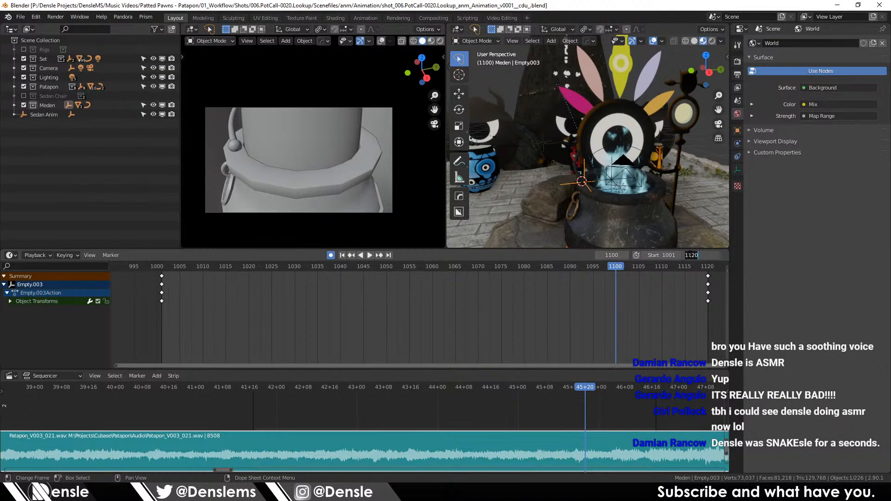
Step: Set the Blender scene's end frame to 1090 and return to After Effects
{"action": "type", "text": "1090"}
{"action": "key", "text": "Return"}
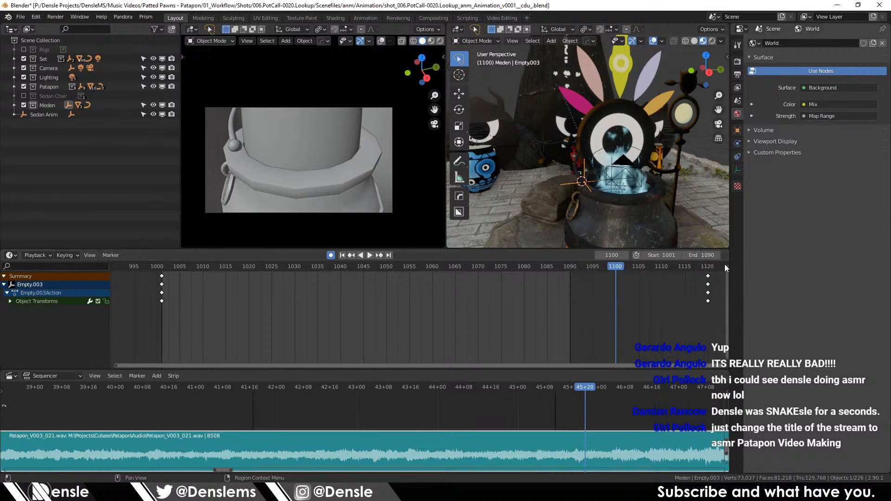
{"action": "left_click", "coordinate": [837, 6]}
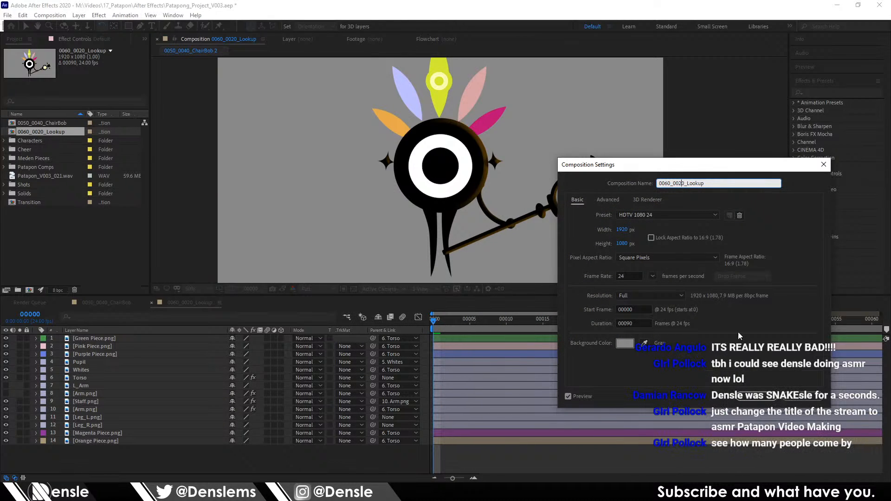
Step: Apply the composition settings, deselect everything, and activate the Selection tool
{"action": "left_click", "coordinate": [771, 402]}
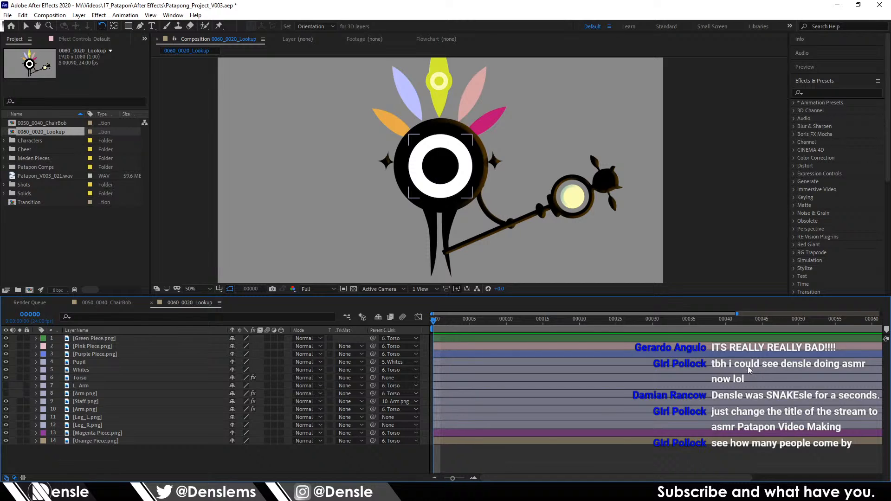
{"action": "left_click", "coordinate": [372, 361]}
{"action": "left_click", "coordinate": [117, 235]}
{"action": "left_click", "coordinate": [26, 26]}
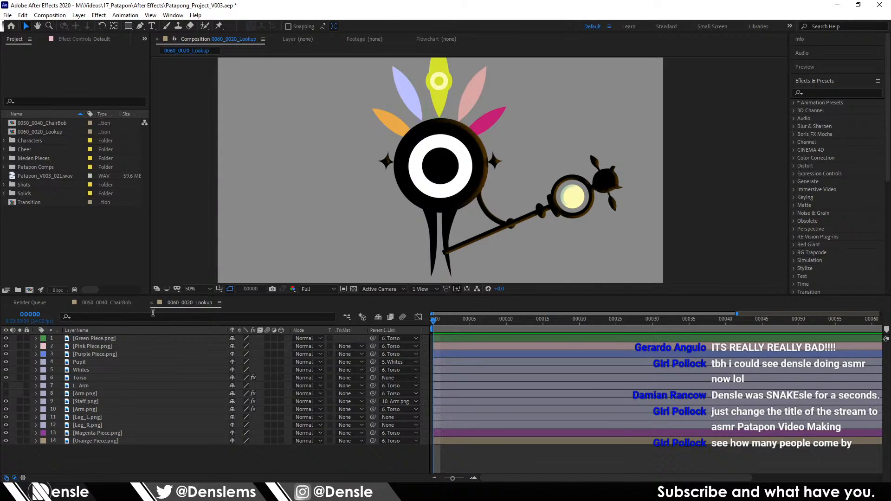
Step: Check the ChairBob composition's timeline, and open 0020_0050_Cheer_Pons_02 from the Cheer folder
{"action": "left_click", "coordinate": [117, 302]}
{"action": "left_click", "coordinate": [200, 302]}
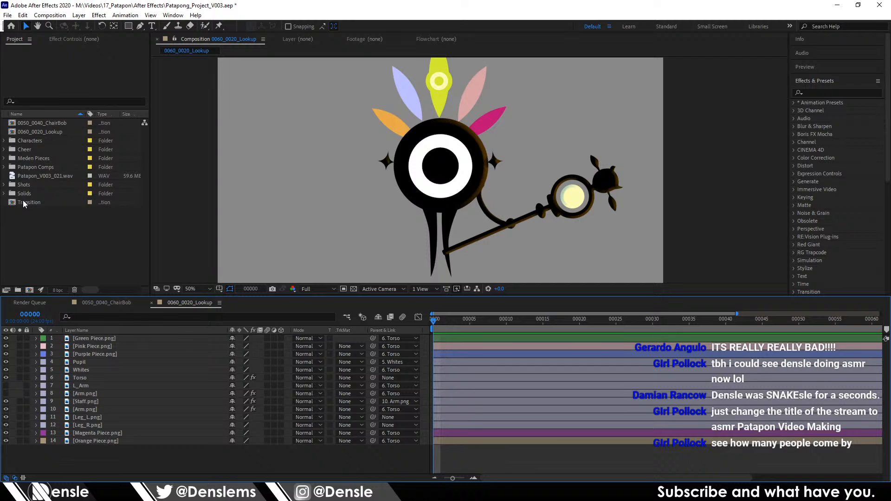
{"action": "left_click", "coordinate": [6, 144]}
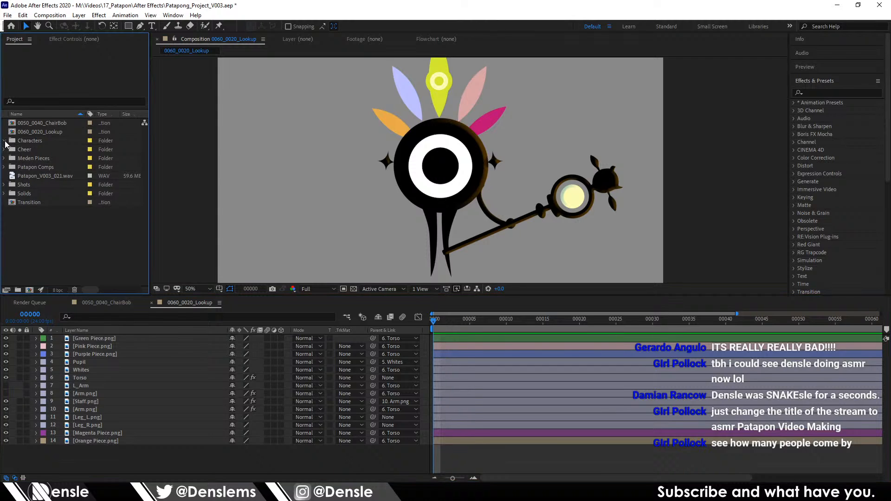
{"action": "left_click", "coordinate": [4, 150]}
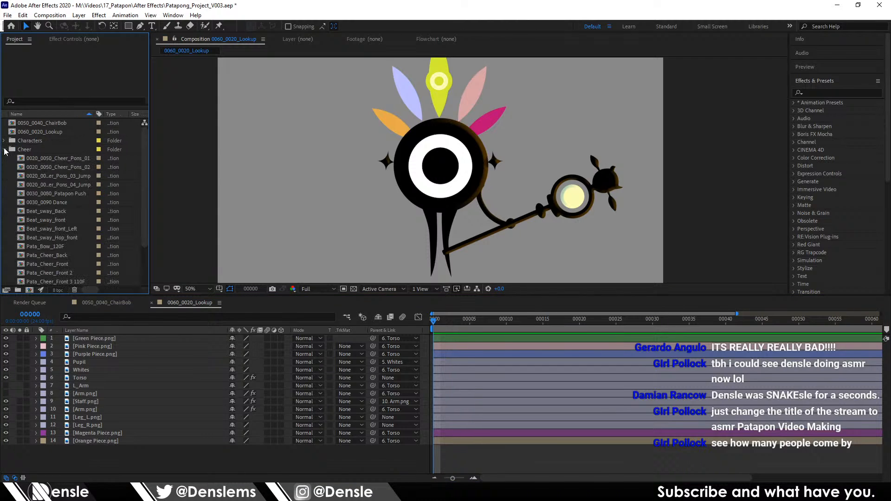
{"action": "double_click", "coordinate": [66, 166]}
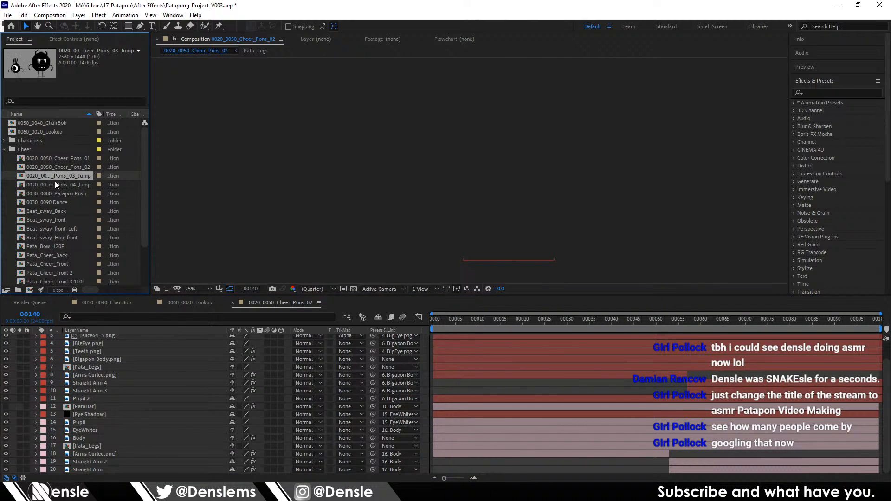
Step: Open the Beat_sway_front_Left composition from the Cheer folder and copy its Patapon_V003_021.wav audio layer
{"action": "left_click", "coordinate": [52, 193]}
{"action": "left_click", "coordinate": [49, 201]}
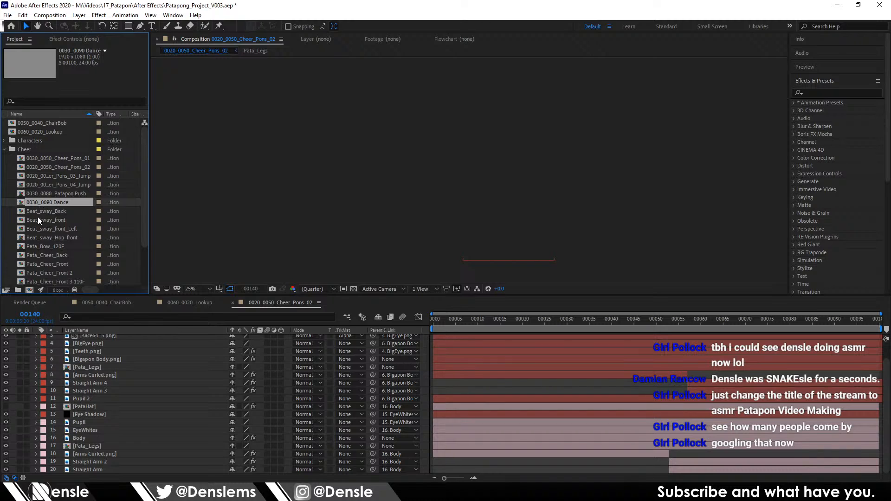
{"action": "left_click", "coordinate": [38, 212]}
{"action": "left_click", "coordinate": [51, 227]}
{"action": "double_click", "coordinate": [46, 225]}
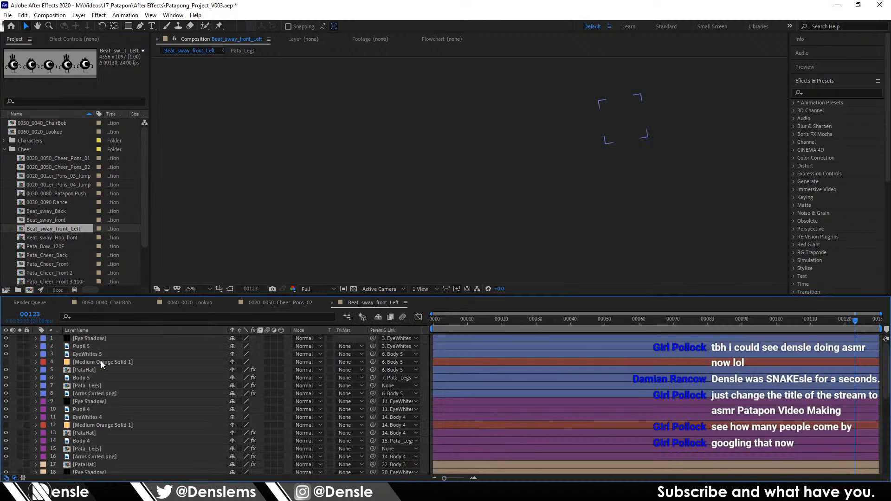
{"action": "left_click", "coordinate": [87, 470]}
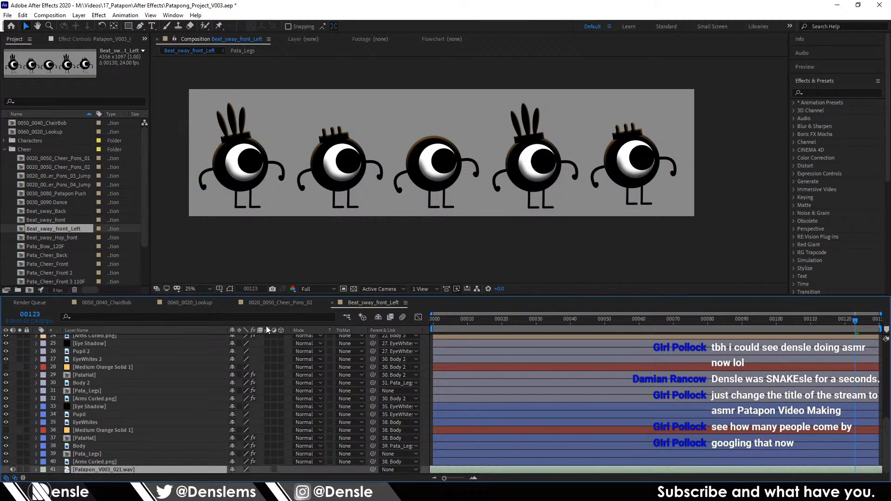
Step: Close the two extra Cheer compositions, paste the audio layer into 0060_0020_Lookup, and reveal its waveform across the full timeline
{"action": "left_click", "coordinate": [233, 303]}
{"action": "left_click", "coordinate": [233, 303]}
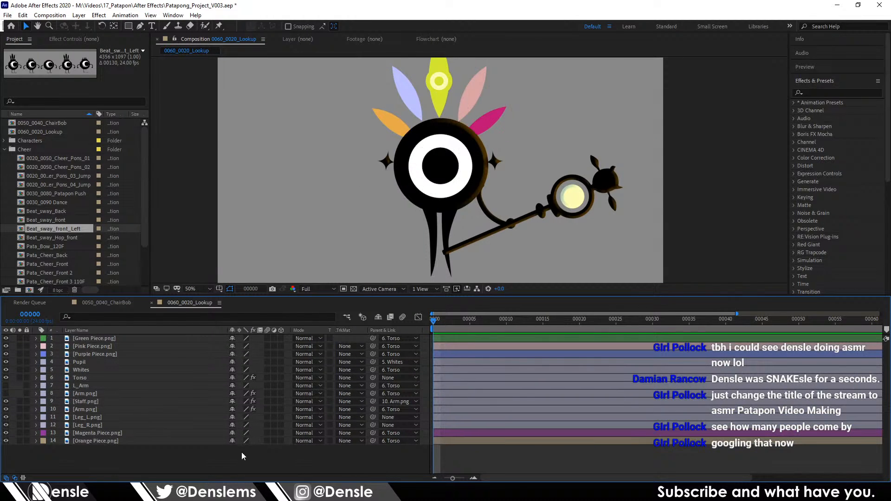
{"action": "key", "text": "ctrl+v"}
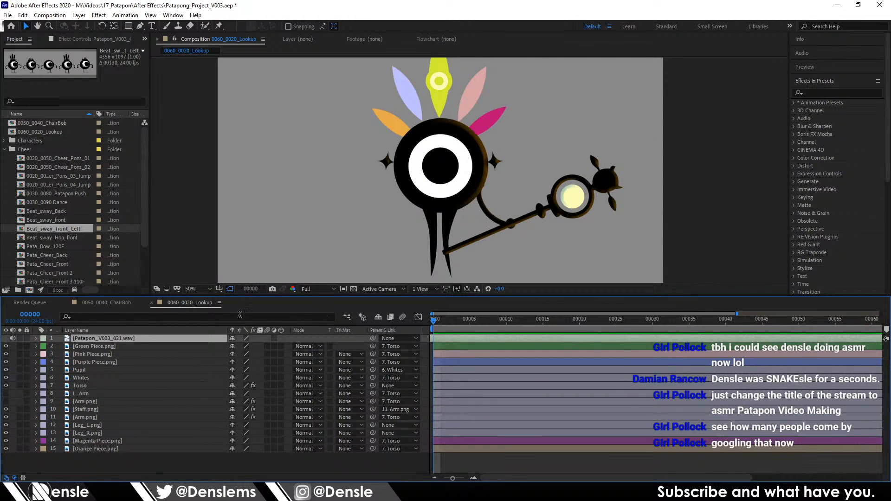
{"action": "key", "text": "l"}
{"action": "key", "text": "l"}
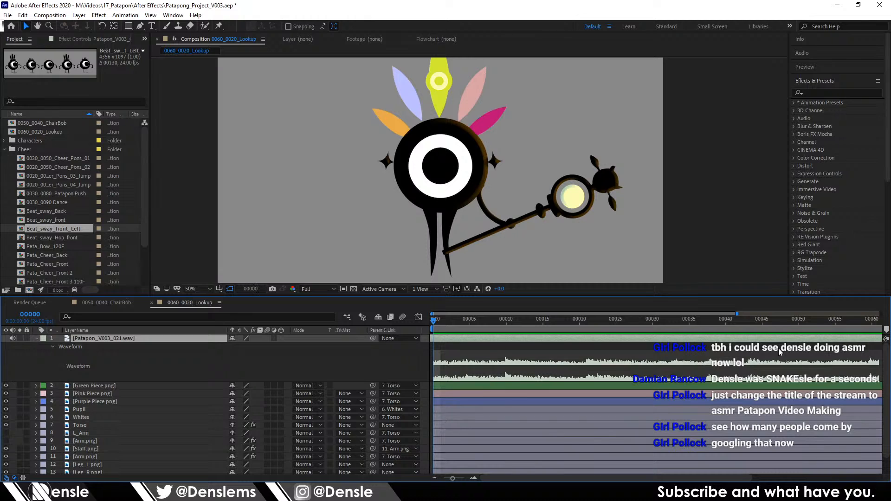
{"action": "key", "text": "minus"}
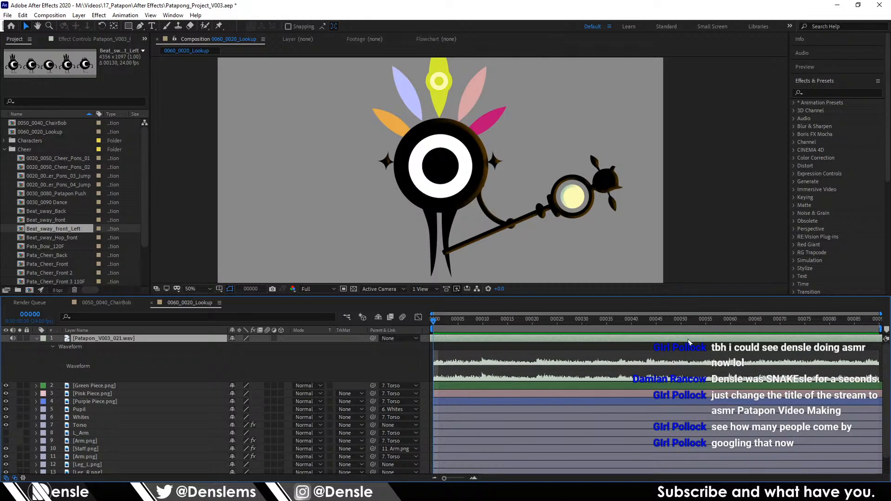
Step: Slide the Patapon_V003_021.wav layer earlier in several passes, previewing playback to line the soundtrack up with the shot
{"action": "left_click", "coordinate": [868, 345]}
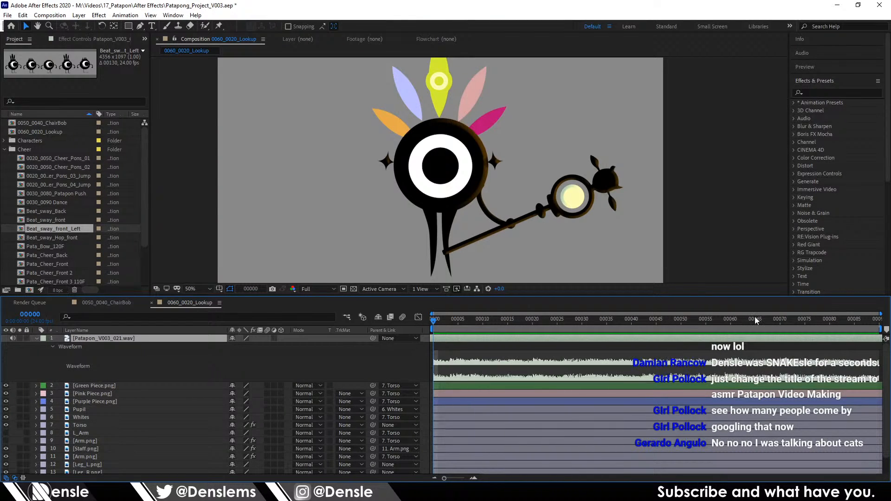
{"action": "left_click_drag", "start_coordinate": [875, 340], "coordinate": [335, 332]}
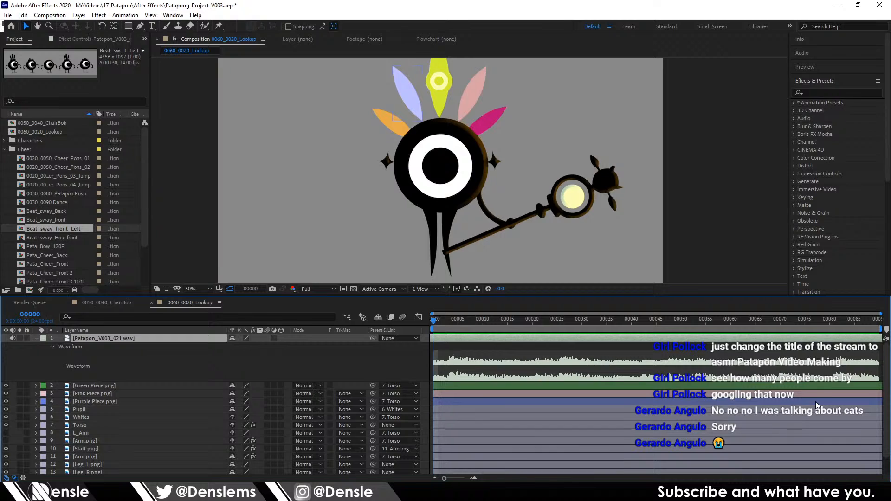
{"action": "key", "text": "space"}
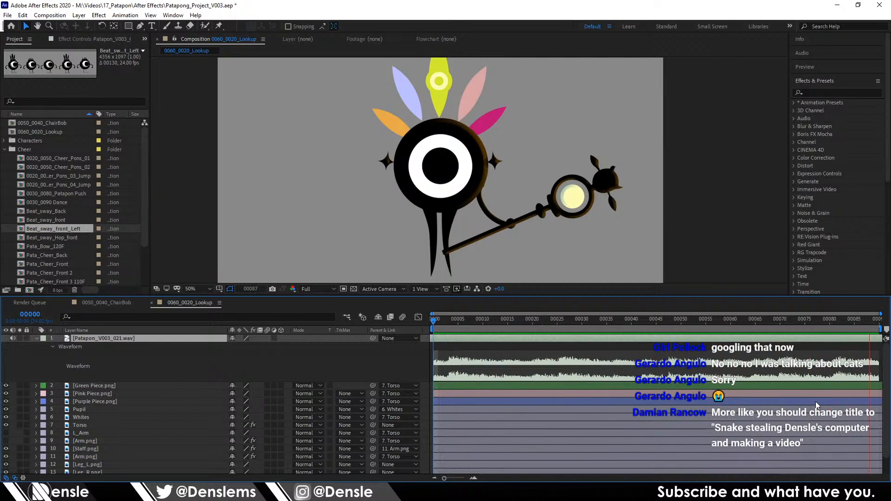
{"action": "key", "text": "space"}
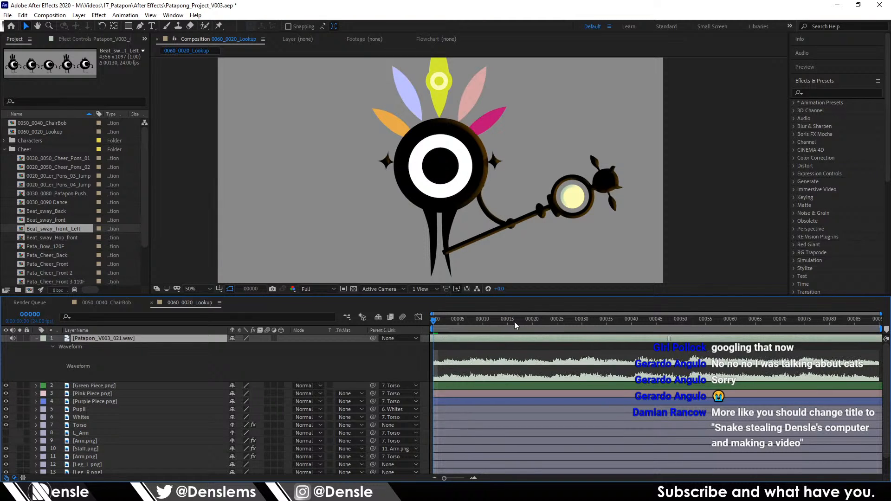
{"action": "left_click", "coordinate": [363, 317]}
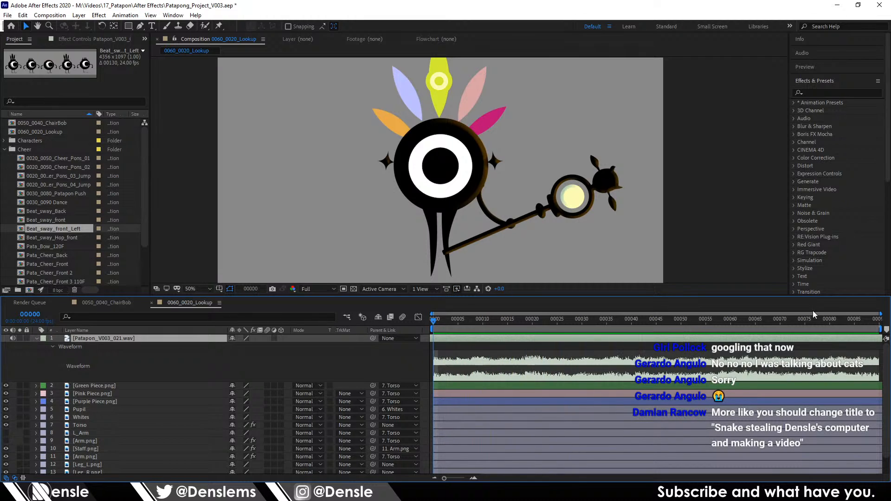
{"action": "left_click_drag", "start_coordinate": [836, 338], "coordinate": [373, 319]}
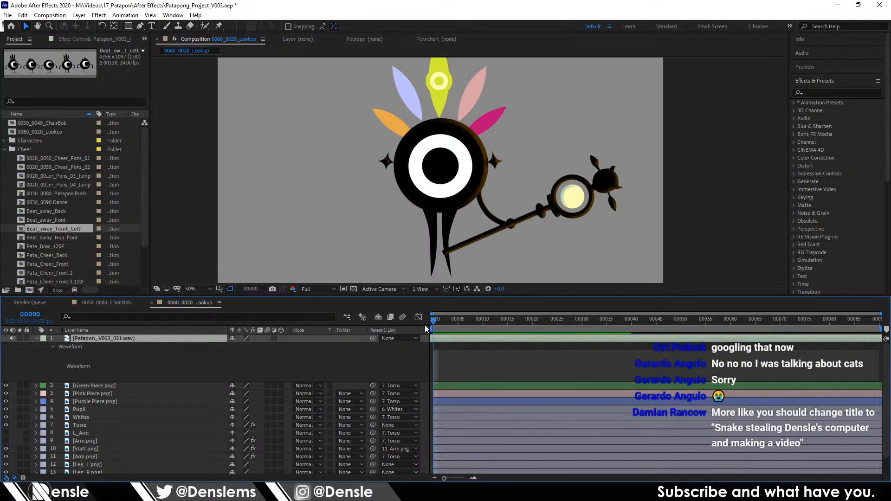
{"action": "key", "text": "space"}
{"action": "key", "text": "space"}
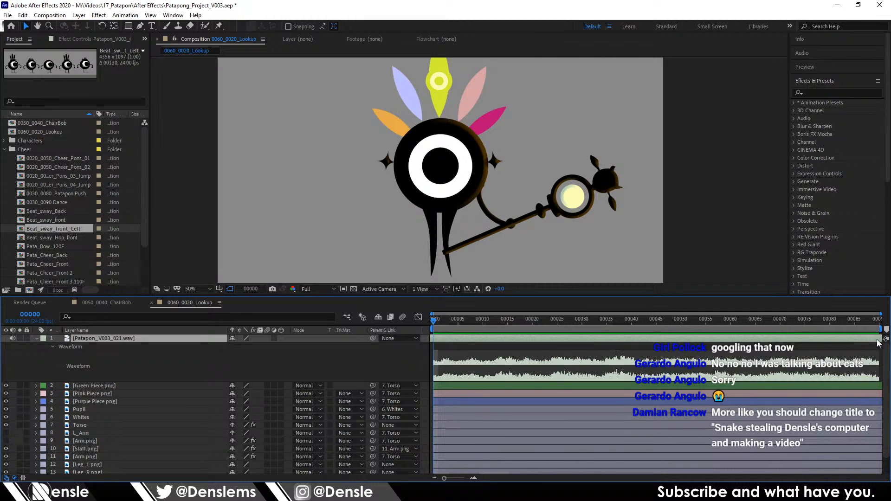
{"action": "key", "text": "space"}
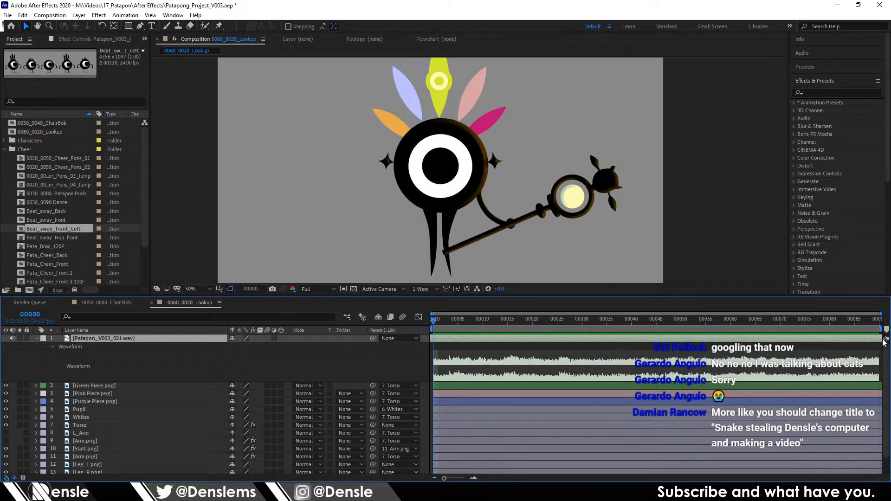
{"action": "left_click_drag", "start_coordinate": [878, 341], "coordinate": [0, 341]}
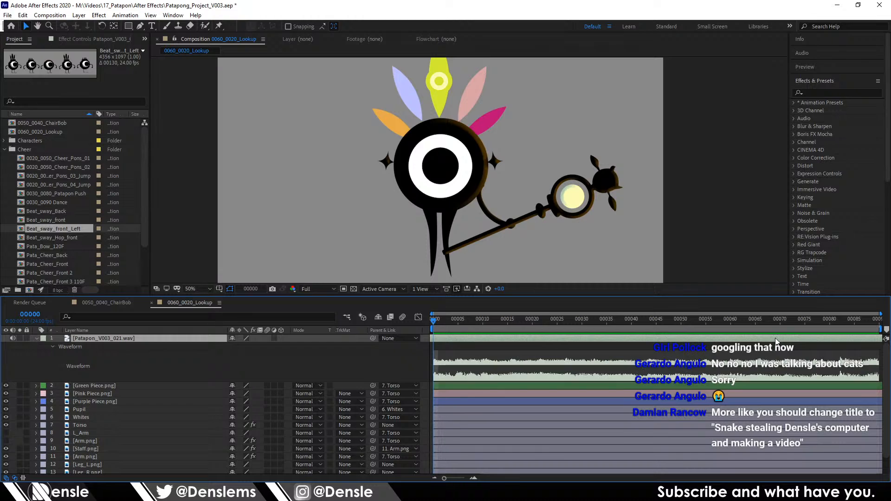
{"action": "key", "text": "space"}
{"action": "key", "text": "space"}
Step: Go to frame 82, compare the beat with the storyboard around 01:03:16:03 in DaVinci Resolve, and return to After Effects
{"action": "left_click_drag", "start_coordinate": [770, 321], "coordinate": [840, 337]}
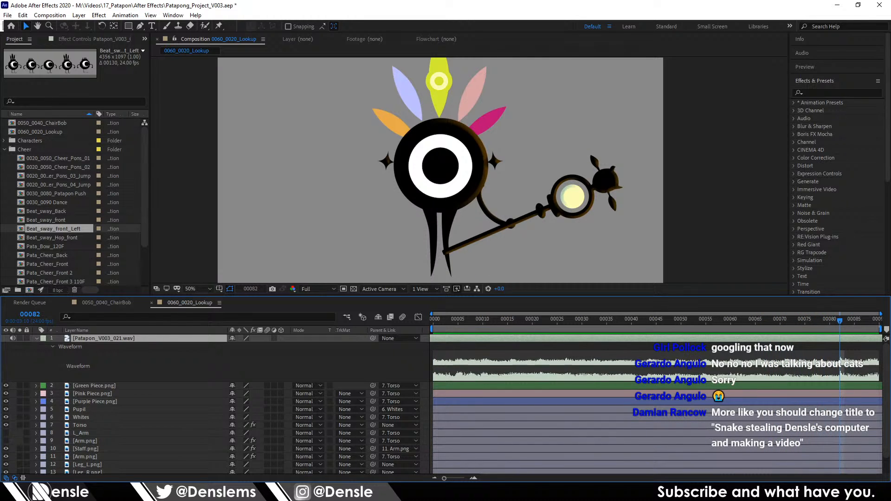
{"action": "key", "text": "alt+Tab"}
{"action": "left_click", "coordinate": [556, 323]}
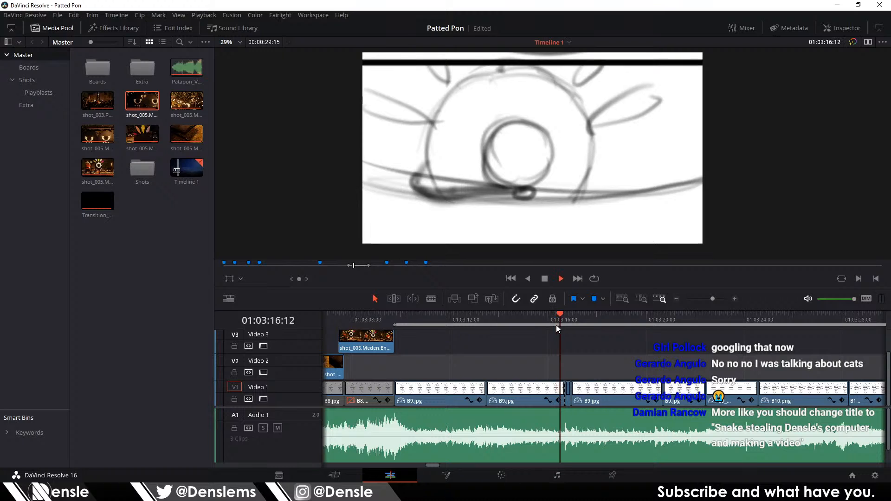
{"action": "key", "text": "space"}
{"action": "left_click", "coordinate": [551, 322]}
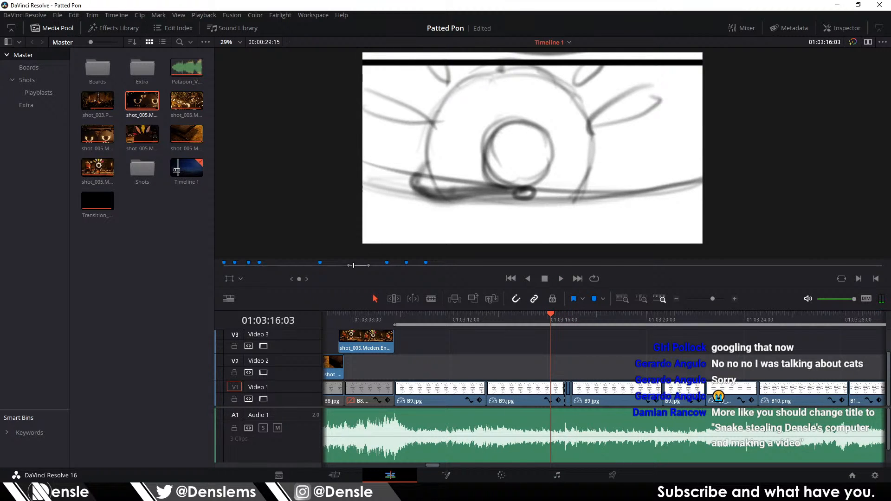
{"action": "key", "text": "alt+Tab"}
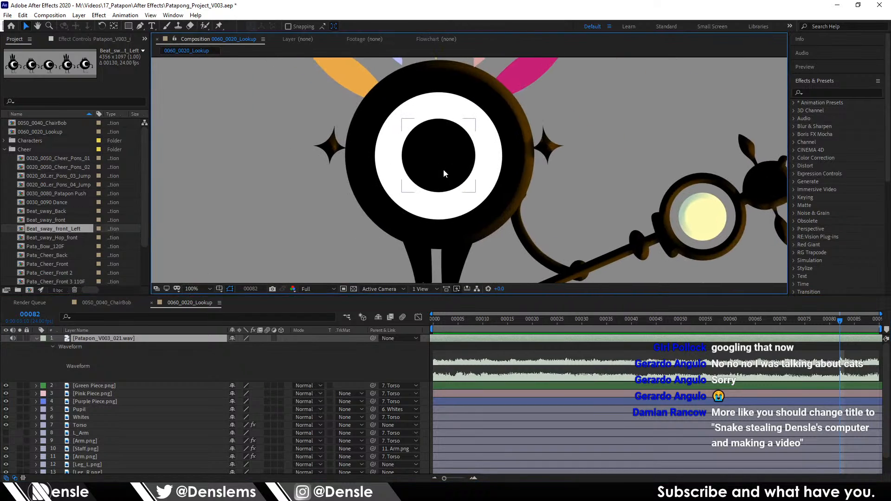
Step: Move the pupil and the eye whites slightly lower on the character's face so the eye looks down
{"action": "left_click_drag", "start_coordinate": [444, 173], "coordinate": [444, 190]}
{"action": "left_click", "coordinate": [494, 168]}
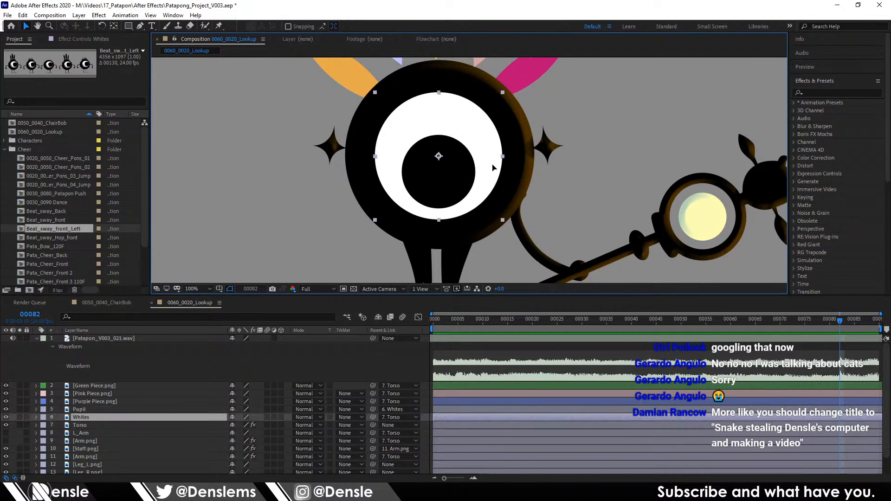
{"action": "left_click_drag", "start_coordinate": [493, 168], "coordinate": [491, 176]}
{"action": "left_click", "coordinate": [515, 168]}
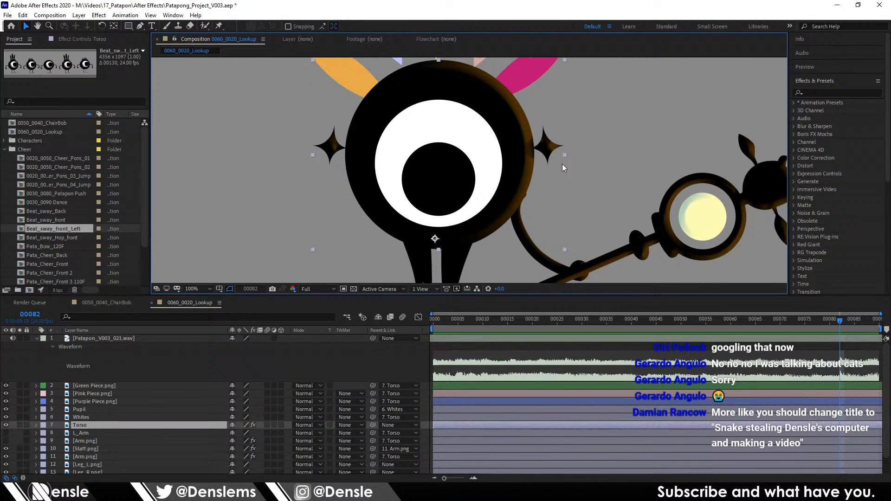
{"action": "left_click", "coordinate": [430, 174]}
{"action": "left_click_drag", "start_coordinate": [454, 183], "coordinate": [519, 251]}
{"action": "key", "text": "ctrl+Down"}
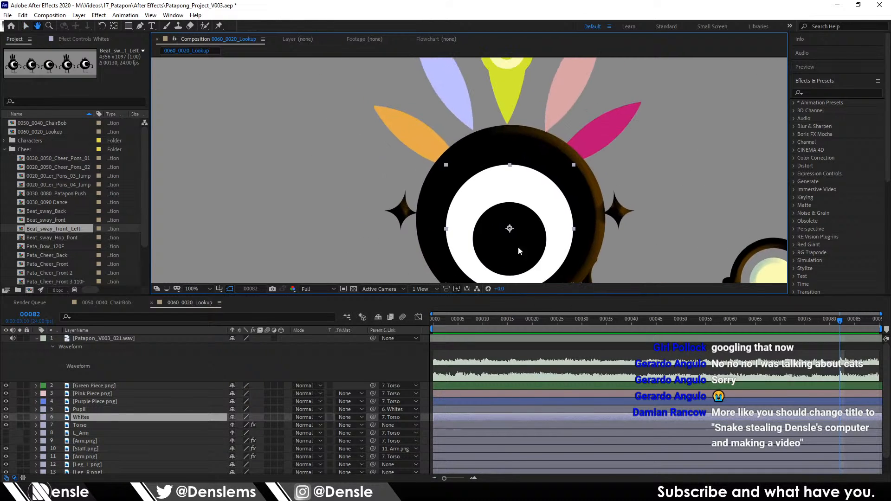
{"action": "key", "text": "v"}
{"action": "scroll", "coordinate": [553, 186], "scroll_direction": "down", "scroll_amount": 3}
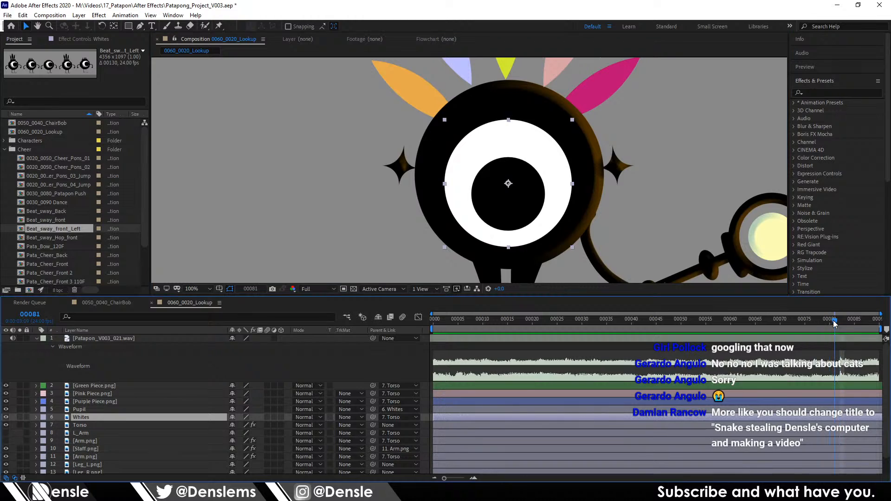
Step: Add Position keyframes to the Pupil and Whites layers at frame 82
{"action": "mouse_move", "coordinate": [838, 325]}
{"action": "left_mouse_down"}
{"action": "mouse_move", "coordinate": [815, 323]}
{"action": "mouse_move", "coordinate": [851, 325]}
{"action": "mouse_move", "coordinate": [831, 324]}
{"action": "mouse_move", "coordinate": [841, 325]}
{"action": "left_mouse_up"}
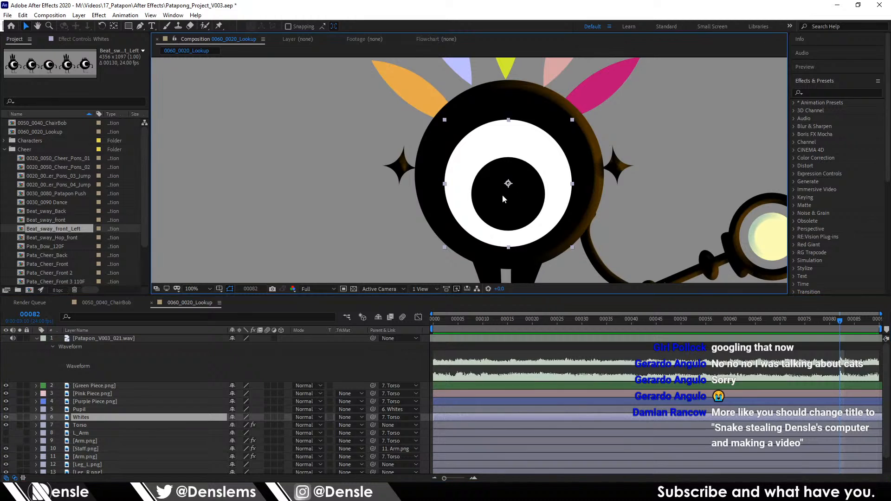
{"action": "left_click", "coordinate": [93, 411], "text": "shift"}
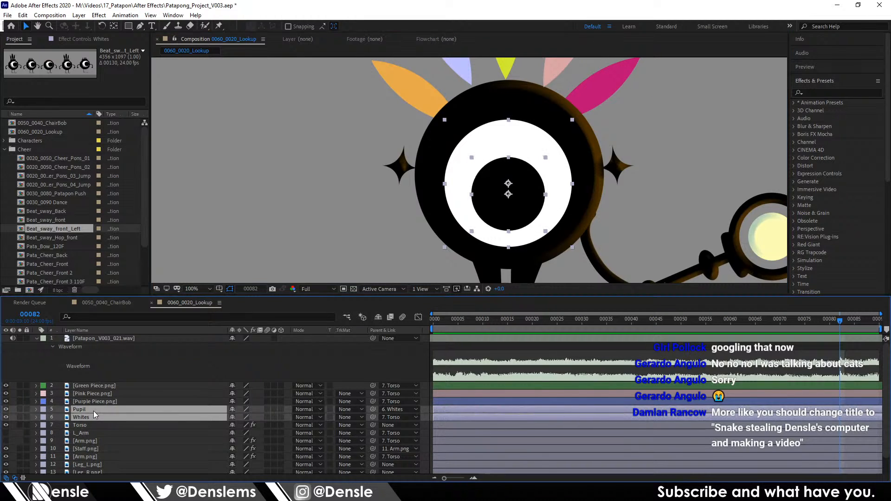
{"action": "key", "text": "p"}
{"action": "left_click", "coordinate": [59, 433]}
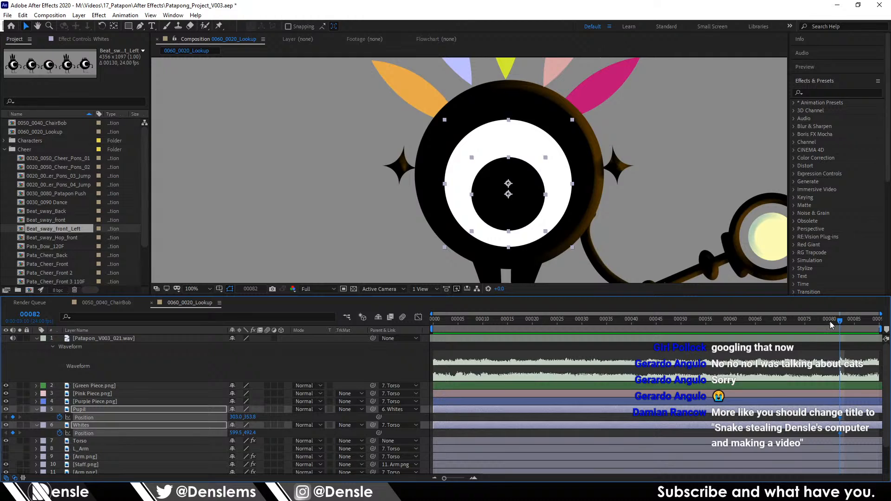
Step: At frame 89, shift the Whites to about 663.5, 457.1 and the Pupil up and right within them, and preview the eye movement
{"action": "left_click_drag", "start_coordinate": [849, 329], "coordinate": [881, 322]}
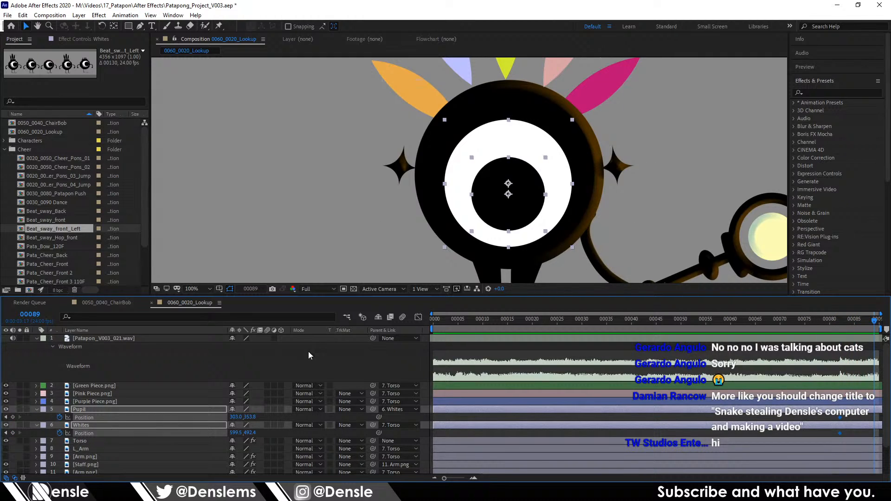
{"action": "left_click", "coordinate": [86, 426]}
{"action": "left_click", "coordinate": [333, 231]}
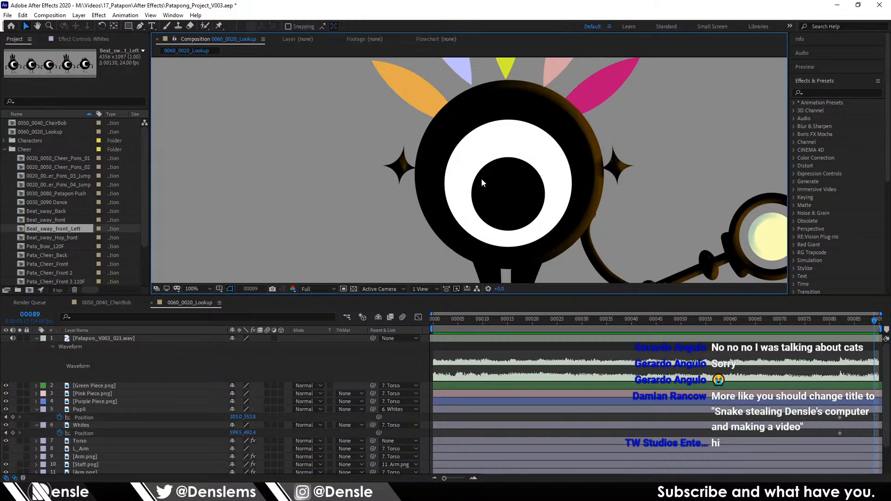
{"action": "mouse_move", "coordinate": [461, 188]}
{"action": "left_mouse_down"}
{"action": "mouse_move", "coordinate": [479, 173]}
{"action": "mouse_move", "coordinate": [473, 188]}
{"action": "left_mouse_up"}
{"action": "left_click", "coordinate": [546, 192]}
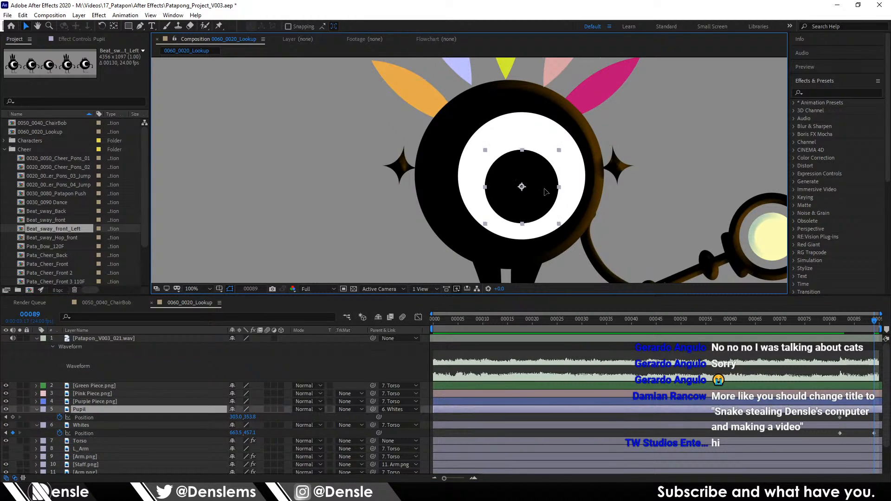
{"action": "left_click_drag", "start_coordinate": [546, 192], "coordinate": [570, 174]}
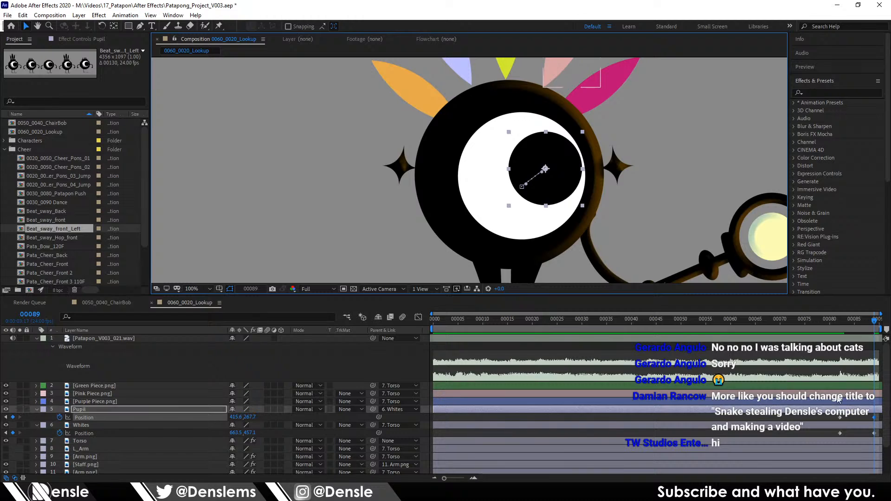
{"action": "left_click", "coordinate": [816, 320]}
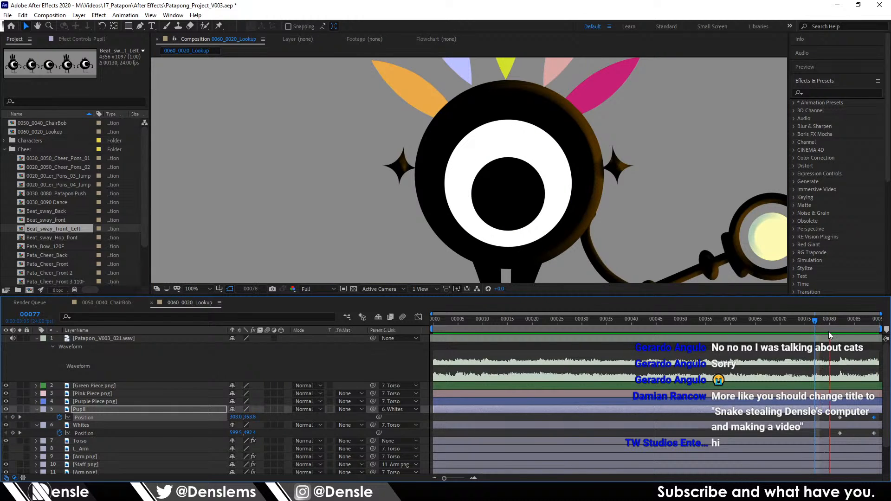
{"action": "key", "text": "space"}
Step: Add a second Bevel Alpha effect to the Torso layer at frame 82
{"action": "mouse_move", "coordinate": [851, 325]}
{"action": "left_mouse_down"}
{"action": "mouse_move", "coordinate": [873, 328]}
{"action": "mouse_move", "coordinate": [839, 319]}
{"action": "left_mouse_up"}
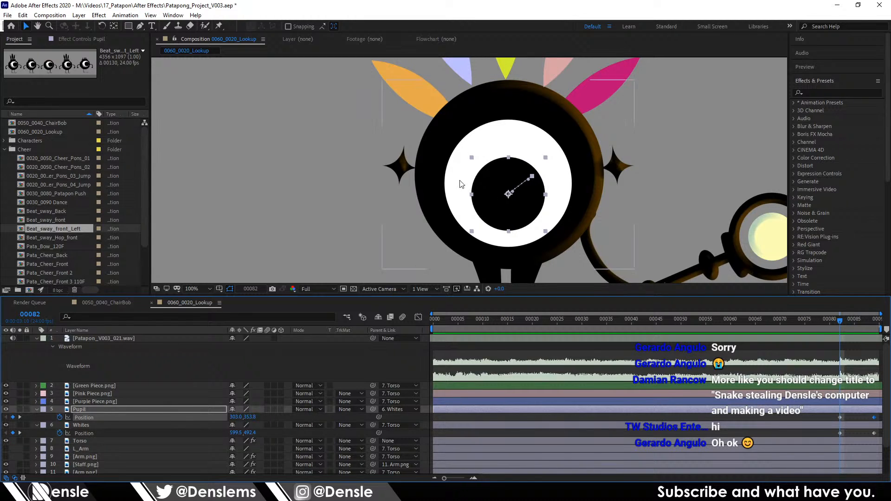
{"action": "left_click", "coordinate": [517, 85]}
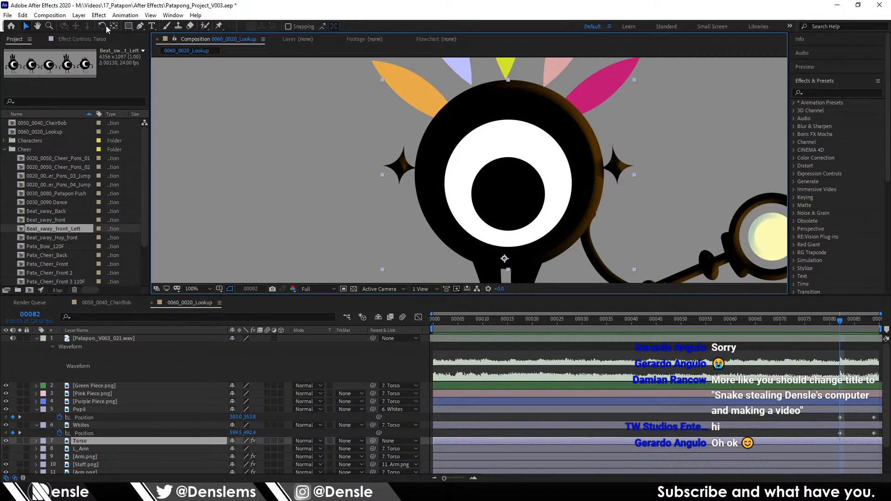
{"action": "left_click_drag", "start_coordinate": [507, 137], "coordinate": [507, 145]}
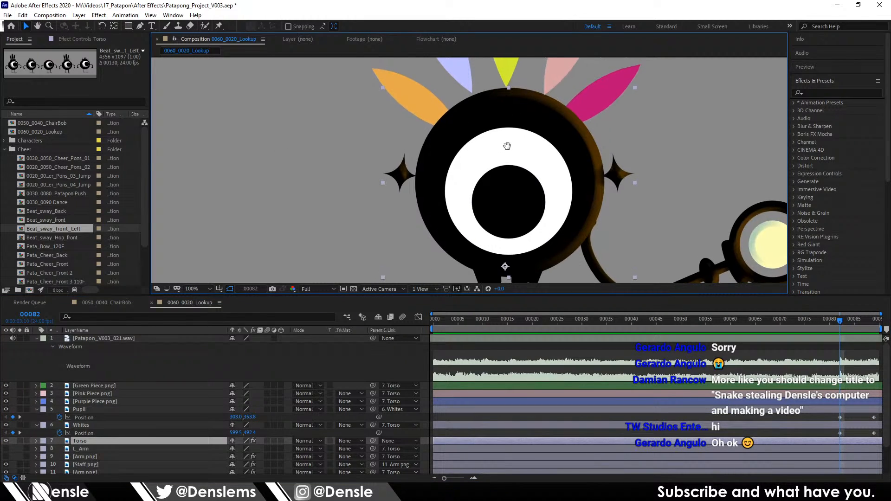
{"action": "left_click", "coordinate": [83, 40]}
{"action": "left_click", "coordinate": [44, 59]}
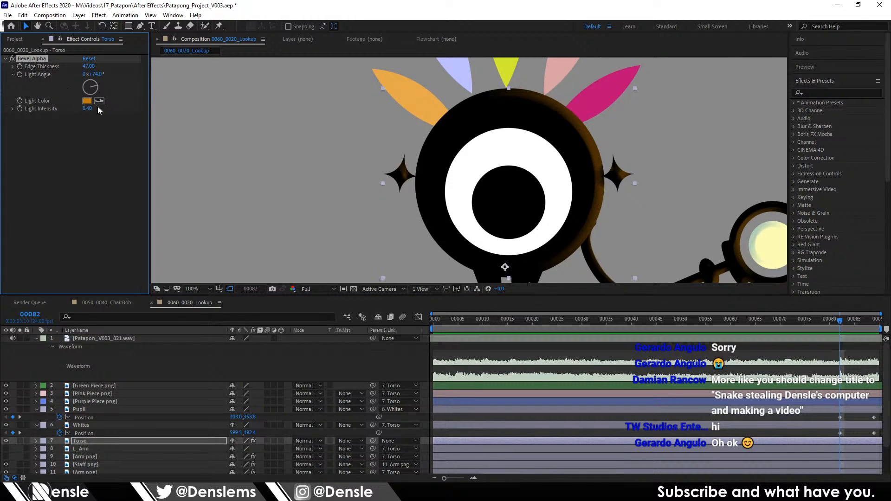
{"action": "left_click", "coordinate": [52, 143]}
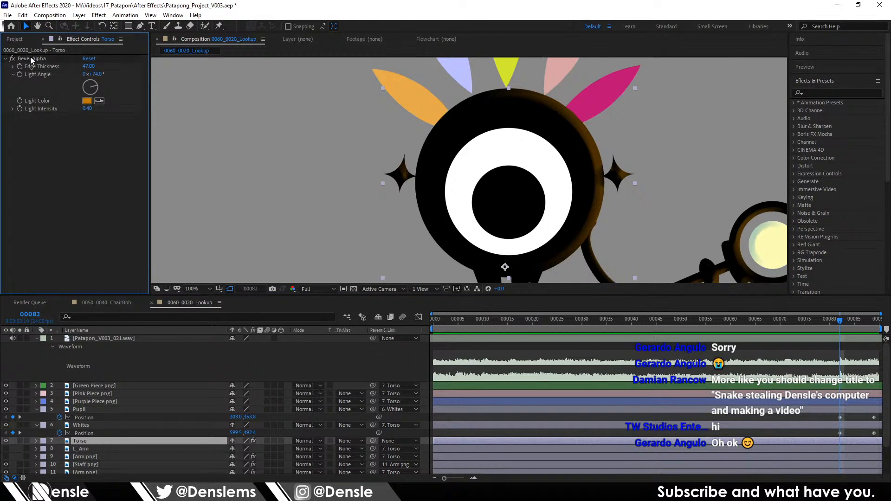
{"action": "left_click", "coordinate": [31, 59]}
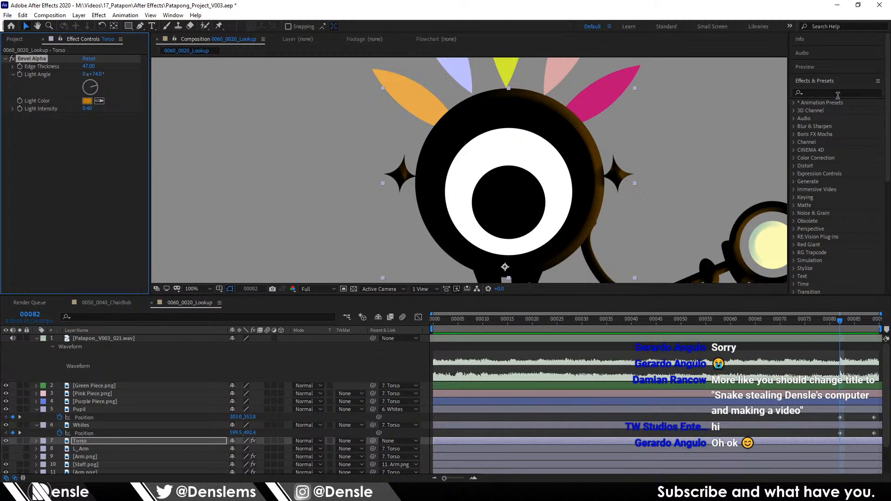
{"action": "left_click", "coordinate": [838, 93]}
{"action": "left_click", "coordinate": [840, 93]}
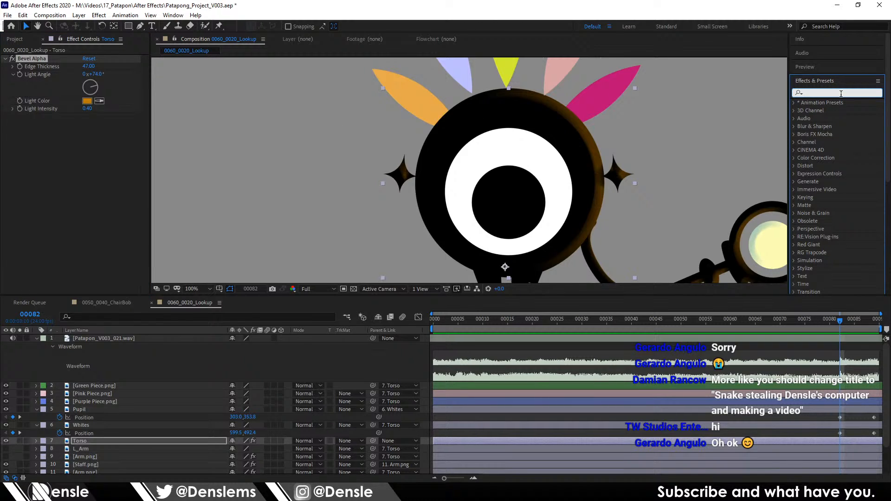
{"action": "type", "text": "bevel"}
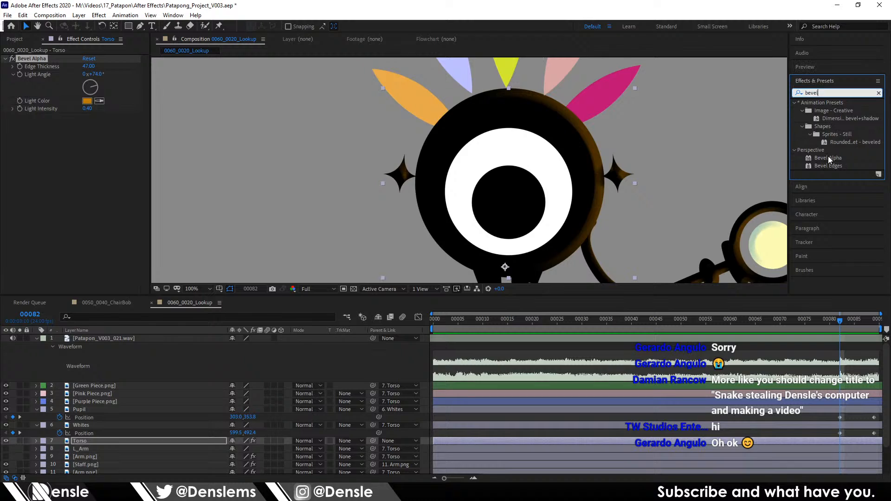
{"action": "mouse_move", "coordinate": [828, 157]}
{"action": "left_mouse_down"}
{"action": "mouse_move", "coordinate": [78, 154]}
{"action": "mouse_move", "coordinate": [92, 133]}
{"action": "mouse_move", "coordinate": [22, 143]}
{"action": "left_mouse_up"}
Step: Set the second Bevel Alpha's light angle to -66° and edge thickness to 20, and match its light color to the first bevel's orange
{"action": "left_click_drag", "start_coordinate": [87, 124], "coordinate": [152, 123]}
{"action": "left_click_drag", "start_coordinate": [258, 118], "coordinate": [219, 115]}
{"action": "left_click_drag", "start_coordinate": [95, 133], "coordinate": [179, 133]}
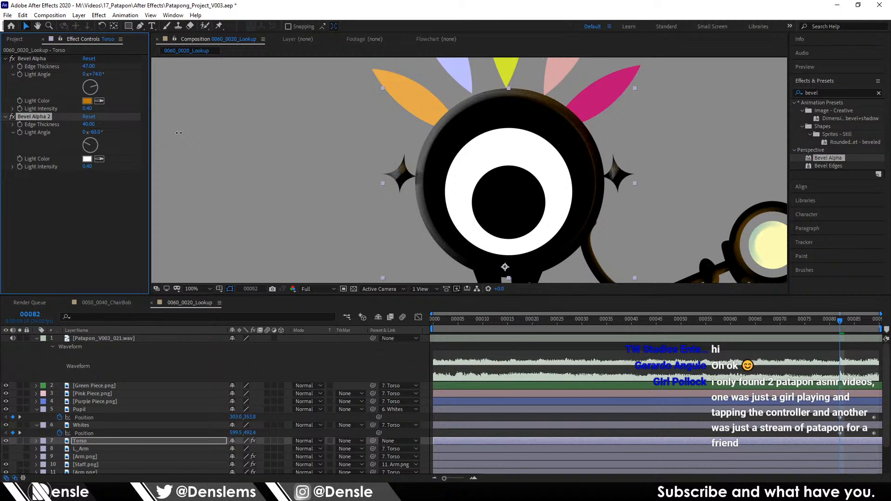
{"action": "left_click_drag", "start_coordinate": [89, 124], "coordinate": [7, 124]}
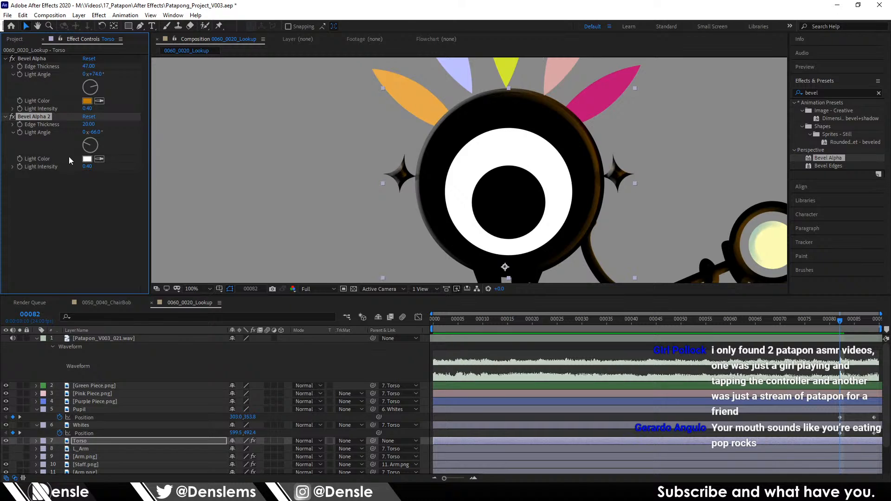
{"action": "left_click", "coordinate": [89, 100]}
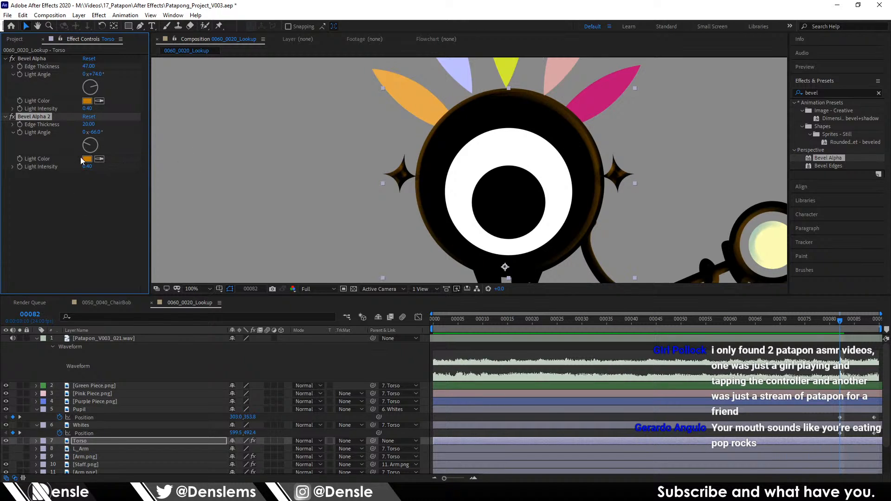
Step: Reduce the second bevel's light intensity to 0.28 and edge thickness to 14.10, and the first bevel's edge thickness to 38
{"action": "left_click_drag", "start_coordinate": [87, 166], "coordinate": [65, 167]}
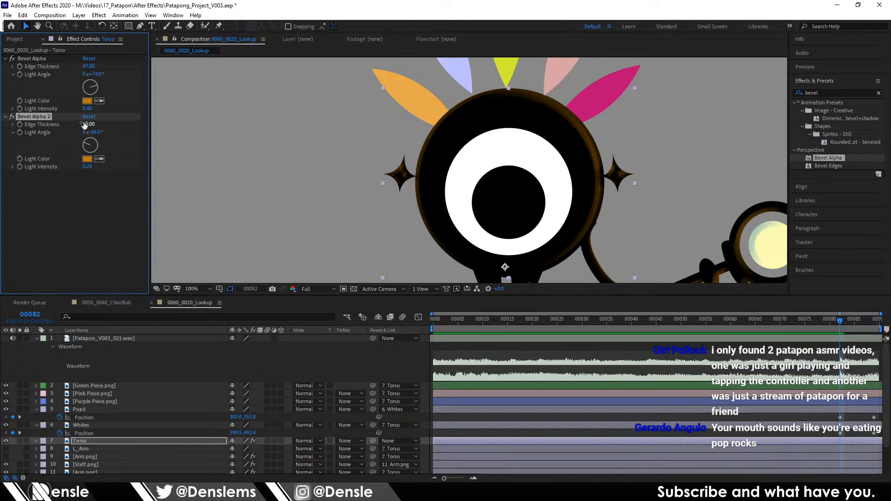
{"action": "left_click_drag", "start_coordinate": [88, 125], "coordinate": [62, 132]}
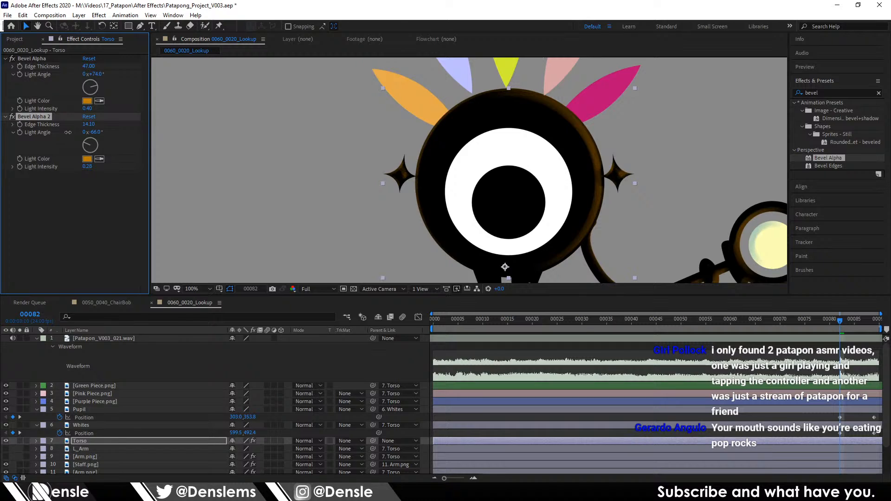
{"action": "left_click_drag", "start_coordinate": [88, 66], "coordinate": [54, 74]}
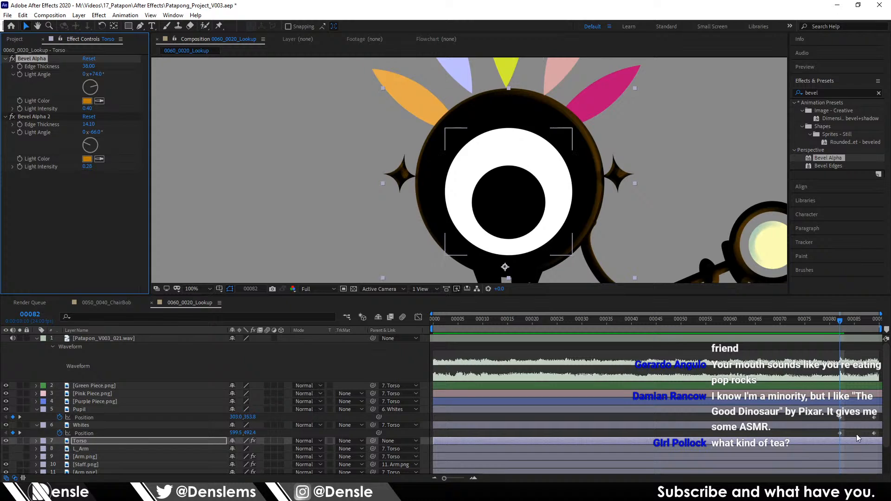
Step: Ease the Pupil and Whites Position keyframes, shape their speed graph with an early peak and long ease-in, and preview the motion
{"action": "left_click_drag", "start_coordinate": [831, 413], "coordinate": [880, 440]}
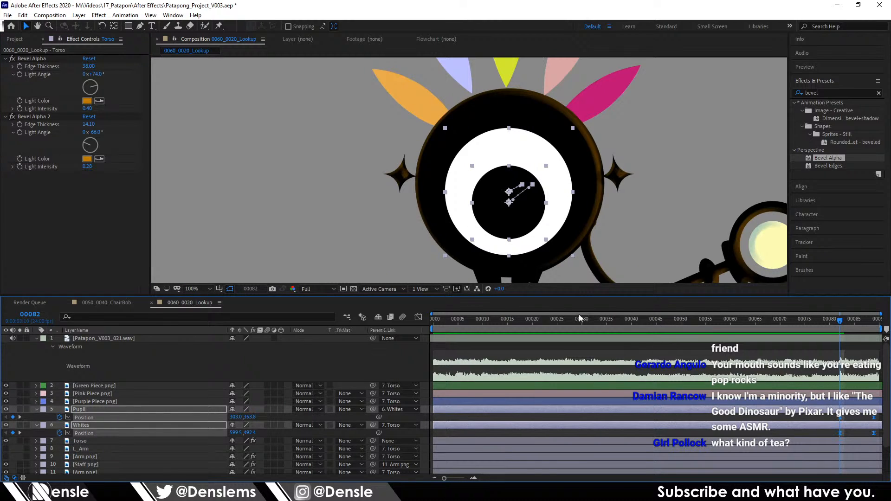
{"action": "left_click", "coordinate": [419, 317]}
{"action": "left_click", "coordinate": [867, 441]}
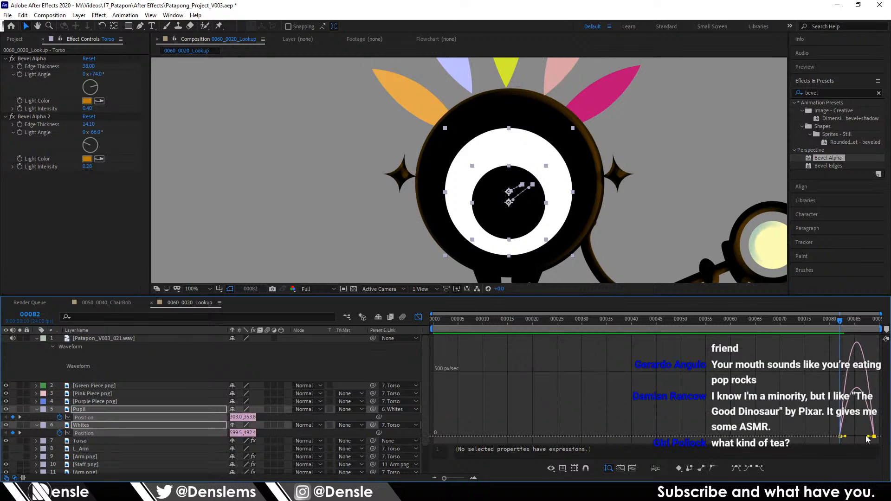
{"action": "left_click_drag", "start_coordinate": [871, 439], "coordinate": [858, 437]}
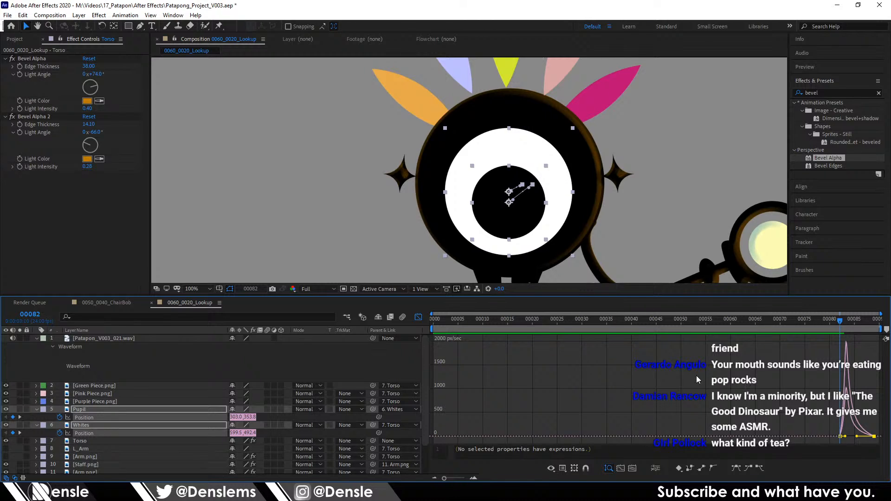
{"action": "left_click", "coordinate": [796, 379]}
{"action": "key", "text": "space"}
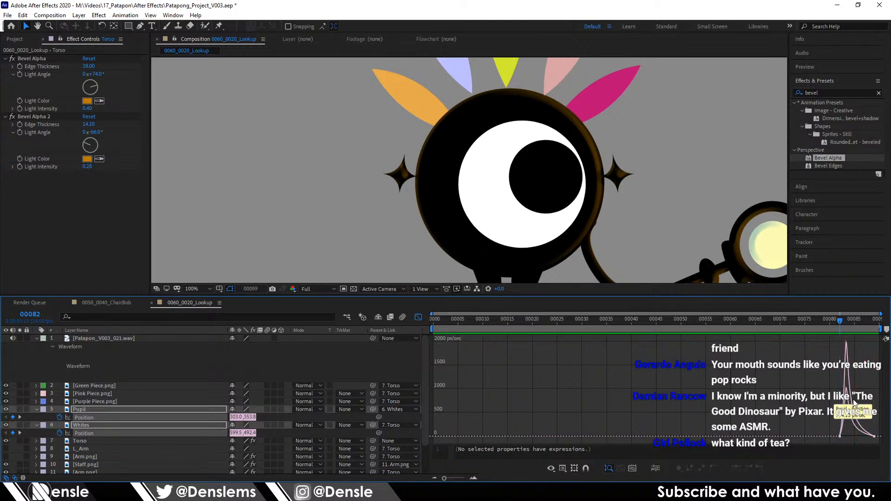
{"action": "key", "text": "space"}
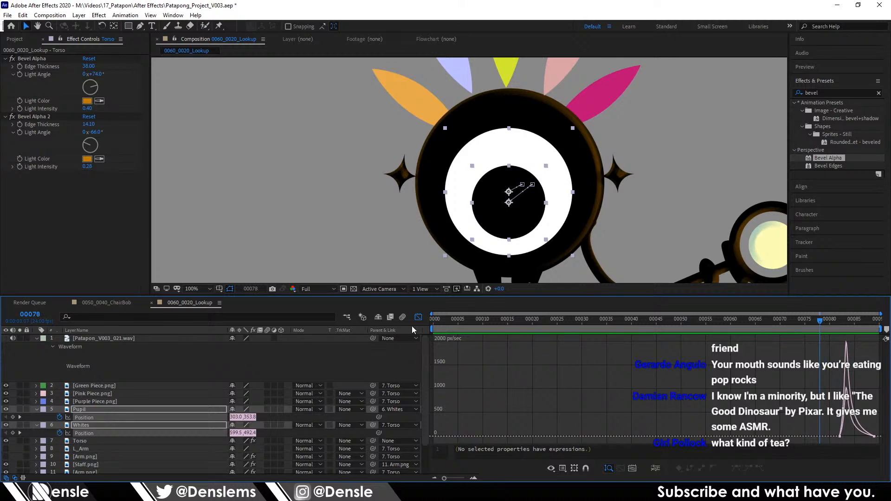
Step: Shift the first Position keyframes of the Pupil and Whites from frame 82 to frame 79 and preview the timing
{"action": "left_click", "coordinate": [418, 317]}
{"action": "left_click", "coordinate": [830, 419]}
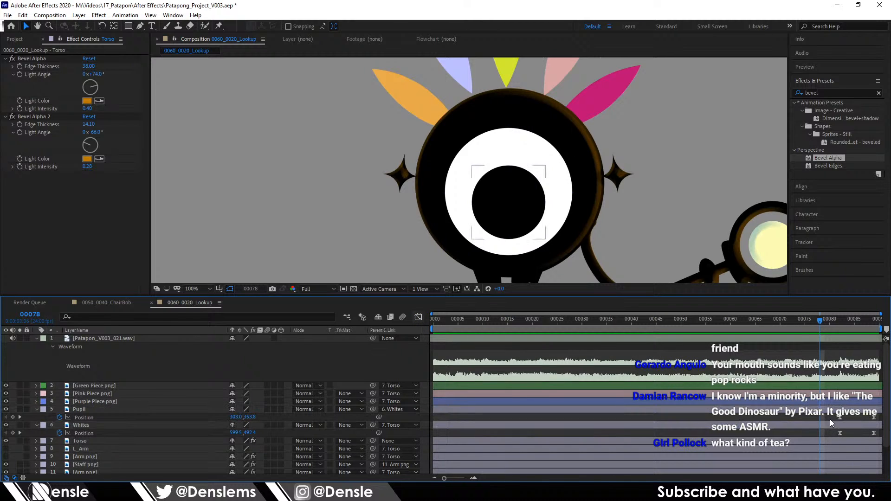
{"action": "mouse_move", "coordinate": [830, 419]}
{"action": "left_mouse_down"}
{"action": "mouse_move", "coordinate": [847, 435]}
{"action": "mouse_move", "coordinate": [825, 434]}
{"action": "left_mouse_up"}
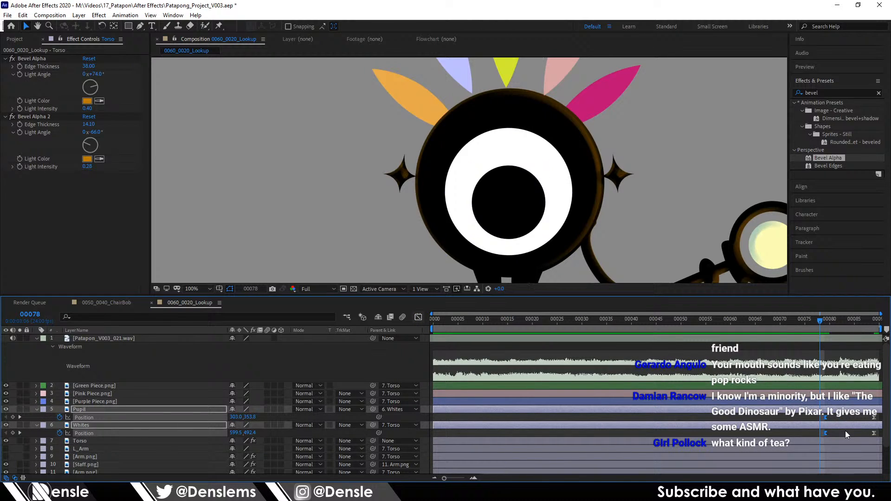
{"action": "key", "text": "space"}
Step: Add a Rotation keyframe to the Torso layer at frame 79 and rotate the torso to about -3.6°
{"action": "left_click", "coordinate": [824, 324]}
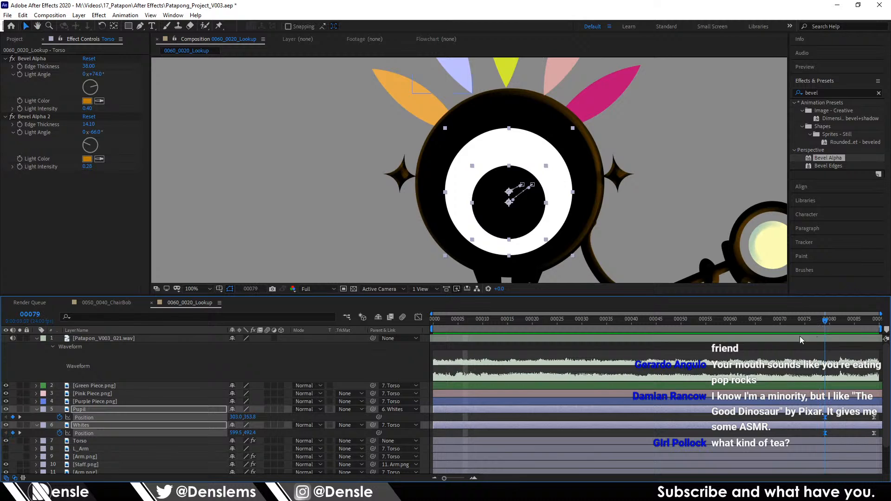
{"action": "left_click", "coordinate": [429, 150]}
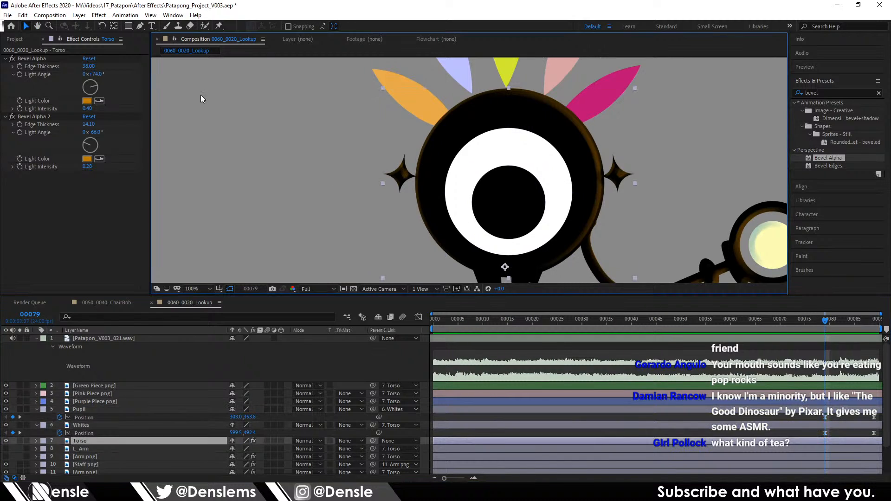
{"action": "left_click", "coordinate": [102, 26]}
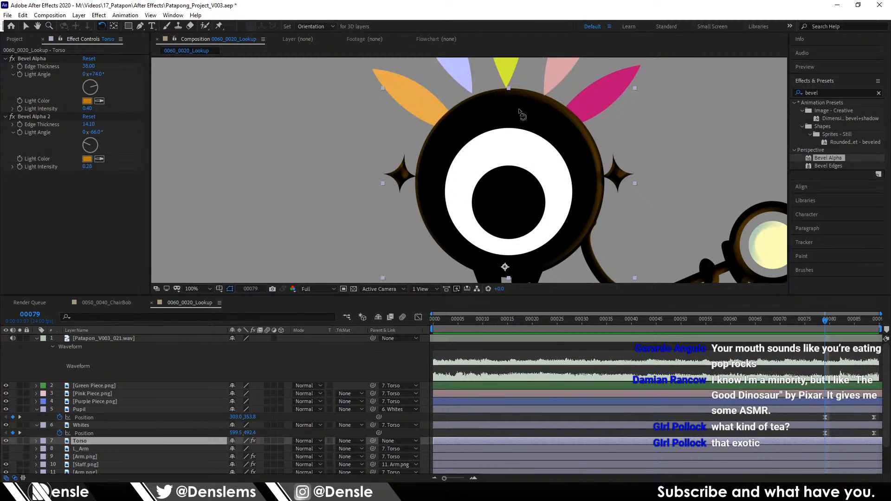
{"action": "key", "text": "r"}
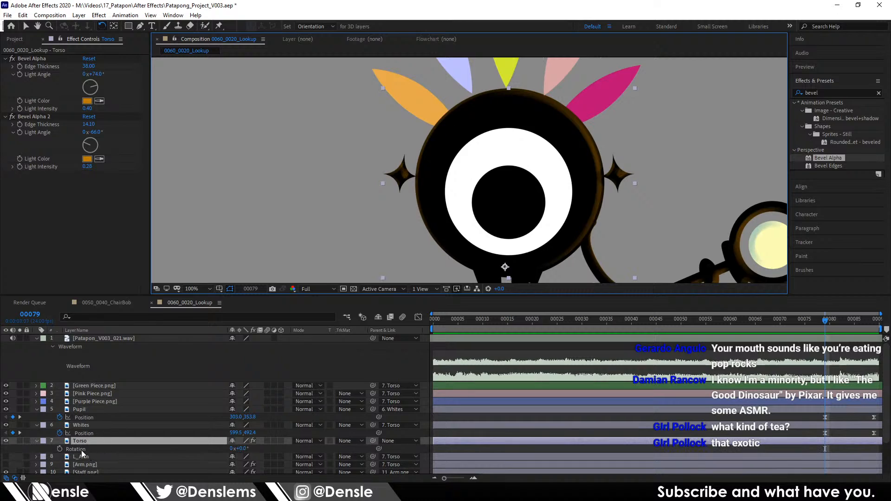
{"action": "left_click", "coordinate": [56, 452]}
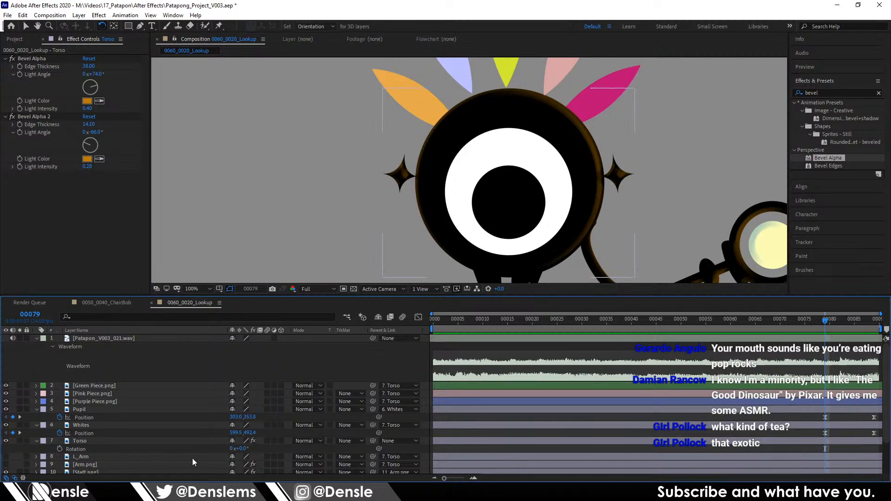
{"action": "left_click", "coordinate": [97, 449]}
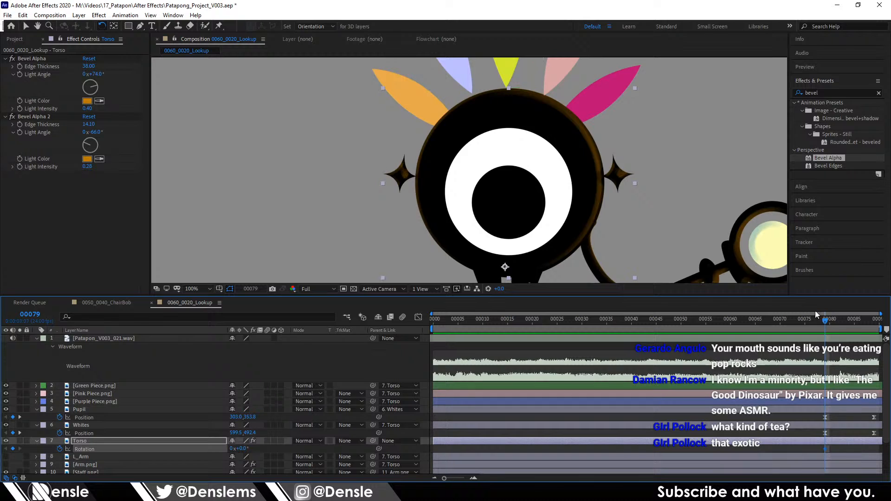
{"action": "left_click_drag", "start_coordinate": [505, 100], "coordinate": [494, 102]}
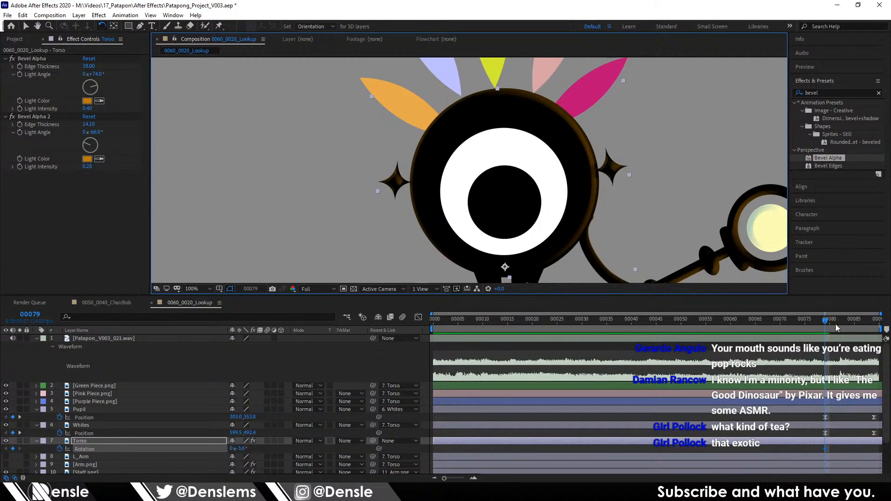
Step: Rotate the Torso to about 2.2° at frame 89 and check its anchor point
{"action": "left_click_drag", "start_coordinate": [826, 321], "coordinate": [875, 321]}
{"action": "left_click_drag", "start_coordinate": [499, 107], "coordinate": [513, 105]}
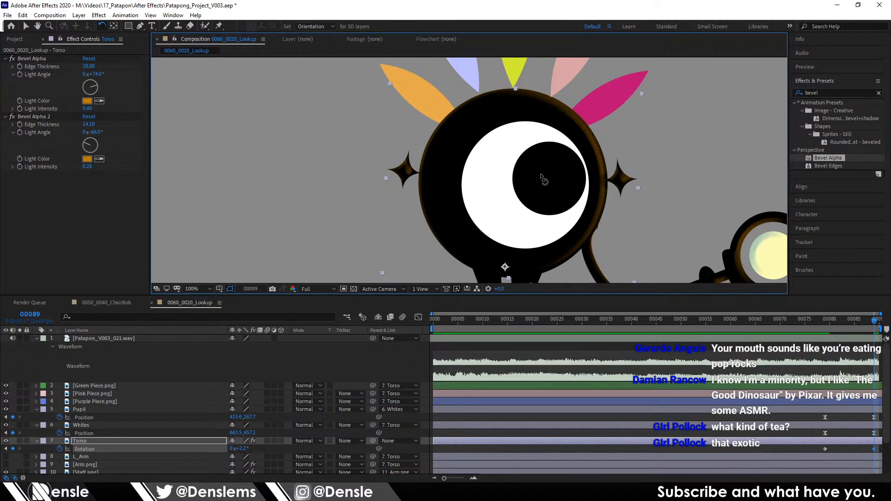
{"action": "key", "text": "a"}
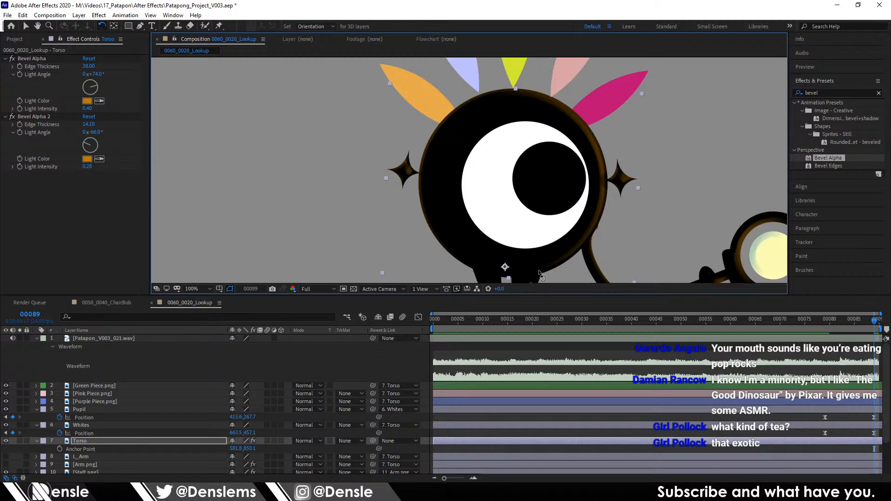
{"action": "key", "text": "r"}
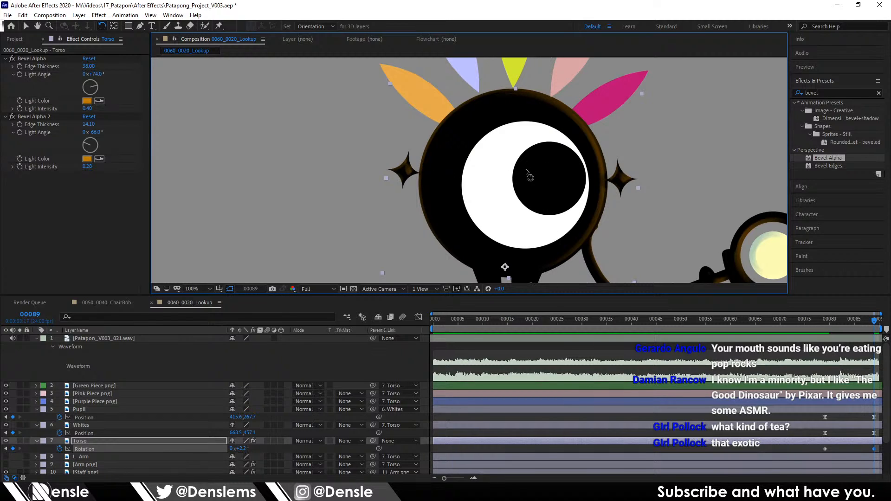
Step: Nudge the Pupil slightly upward within the eye at frame 89, to about 412.6, 247.9
{"action": "key", "text": "v"}
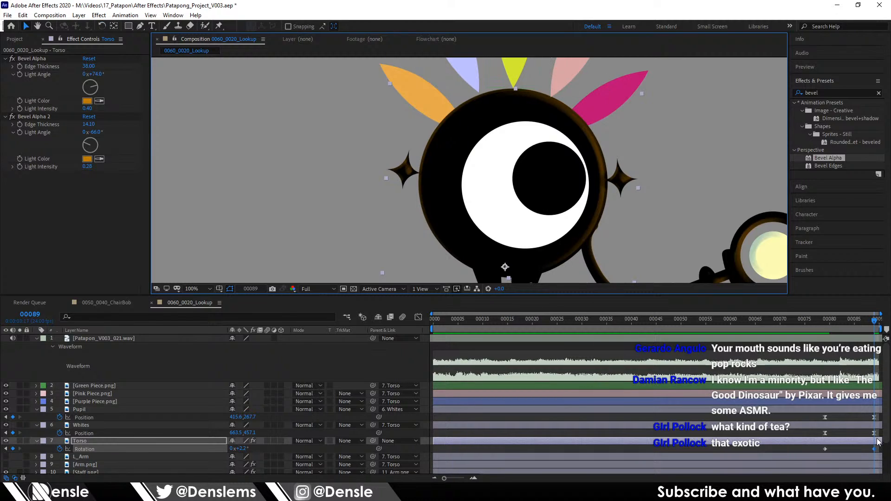
{"action": "left_click", "coordinate": [562, 172]}
{"action": "left_click_drag", "start_coordinate": [566, 170], "coordinate": [566, 166]}
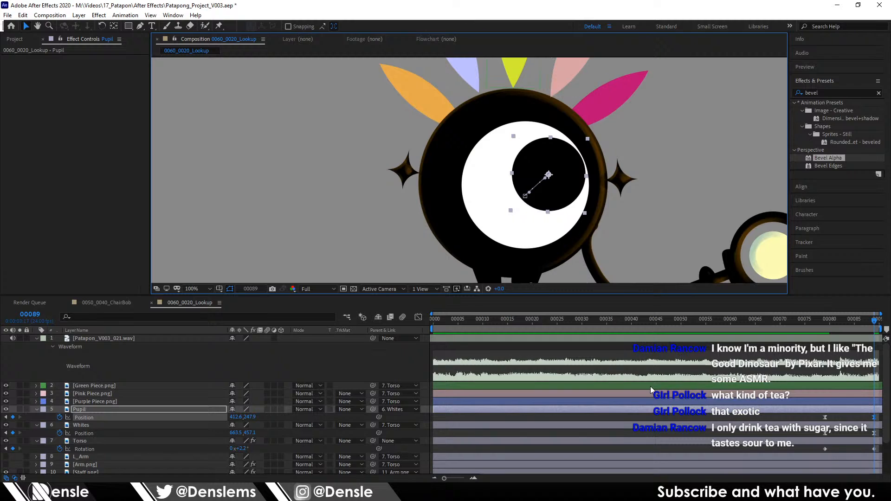
Step: Ease the Torso's Rotation keyframes, shape their speed curve for a fast start and slow settle, and preview the motion
{"action": "left_click", "coordinate": [814, 444]}
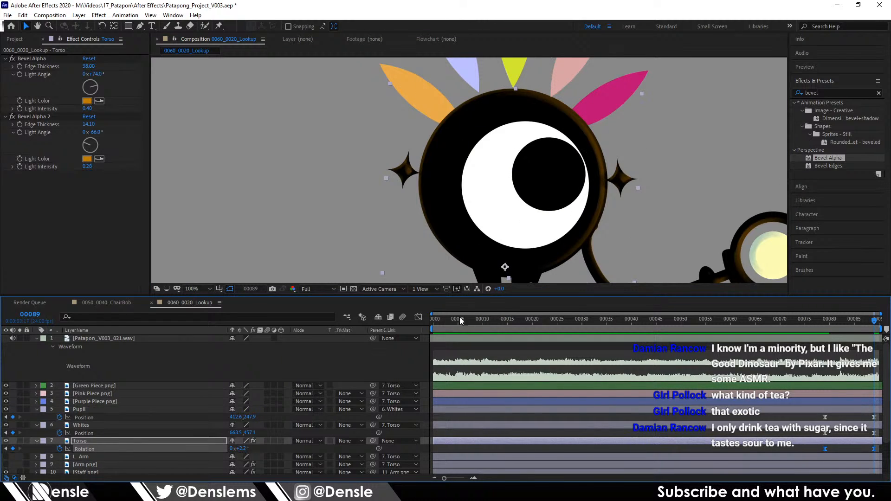
{"action": "left_click", "coordinate": [415, 319]}
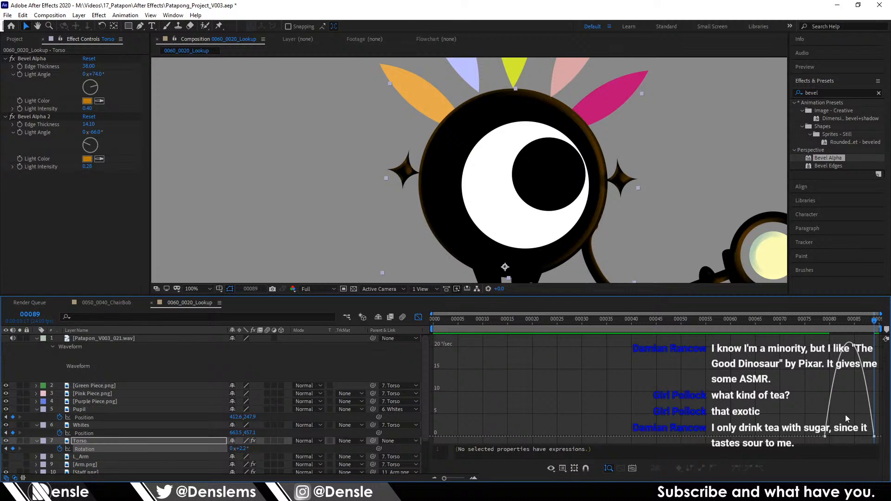
{"action": "left_click_drag", "start_coordinate": [874, 436], "coordinate": [849, 439]}
{"action": "key", "text": "ctrl+z"}
{"action": "left_click", "coordinate": [815, 321]}
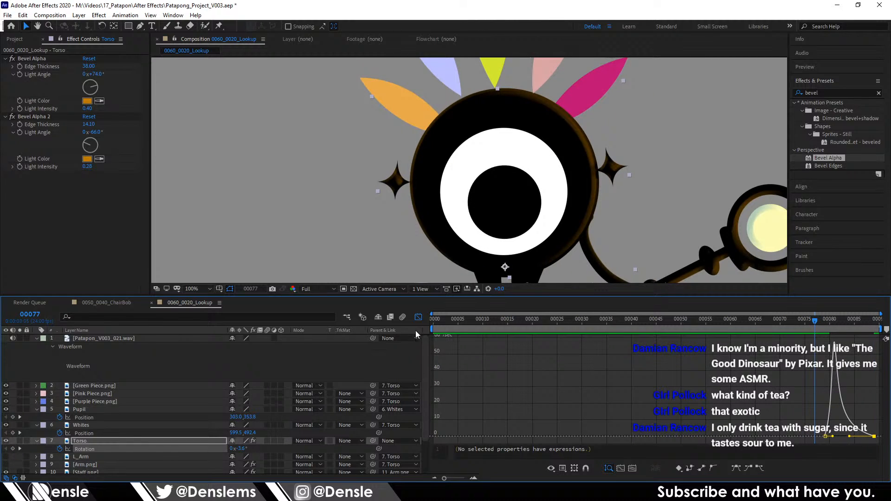
{"action": "key", "text": "shift+F3"}
{"action": "key", "text": "space"}
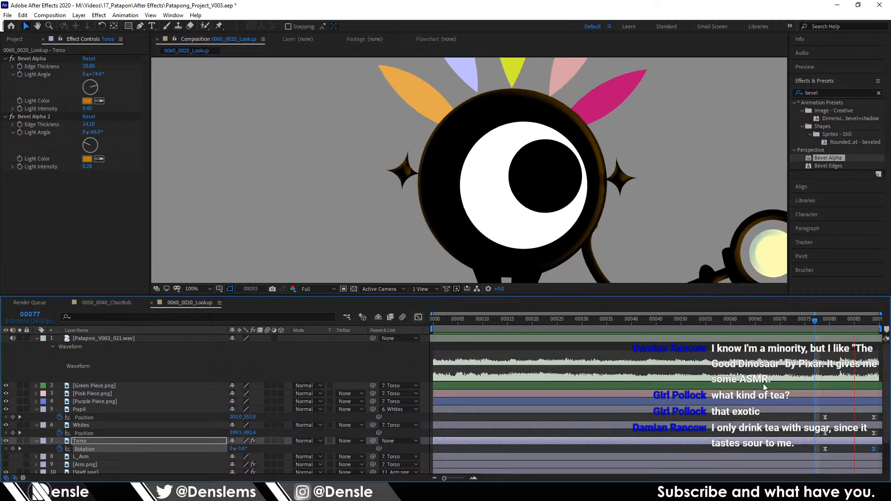
{"action": "key", "text": "space"}
Step: Add a Rotation keyframe to the visible Arm.png layer (layer 11) at frame 79 and rotate the arm to about 33.6° at frame 89
{"action": "left_click", "coordinate": [845, 321]}
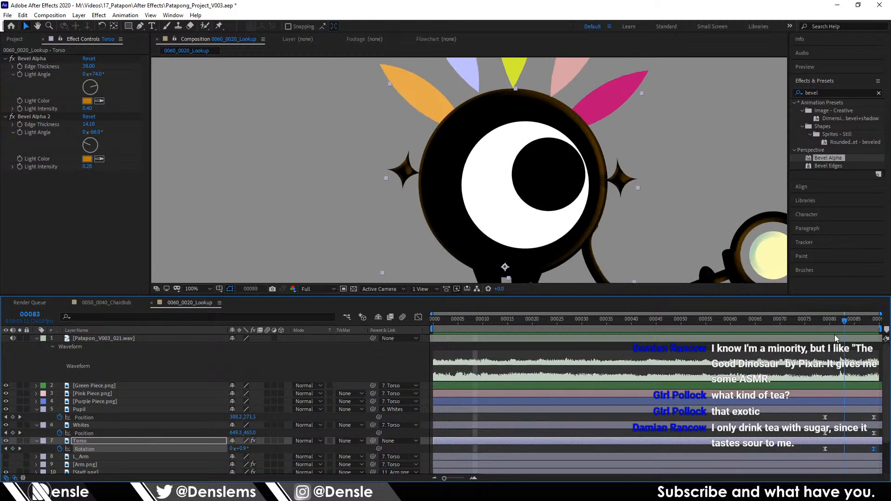
{"action": "left_click", "coordinate": [824, 327]}
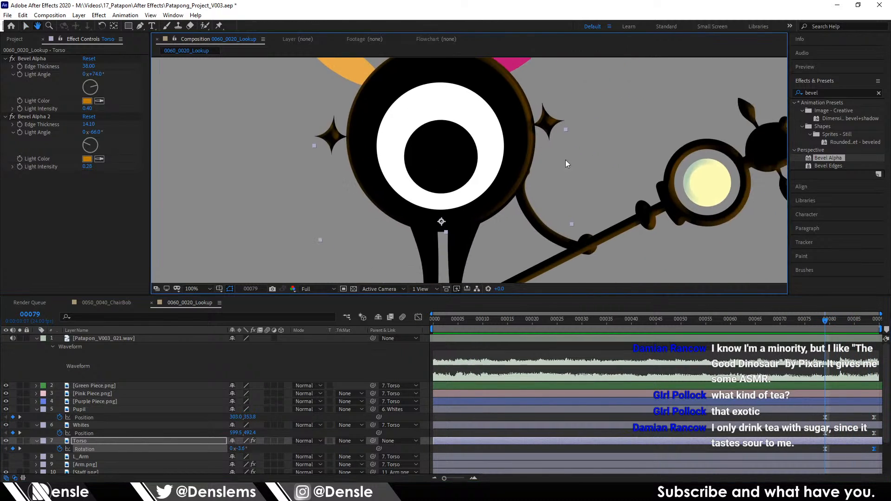
{"action": "left_click", "coordinate": [550, 250]}
{"action": "left_click_drag", "start_coordinate": [598, 241], "coordinate": [501, 184]}
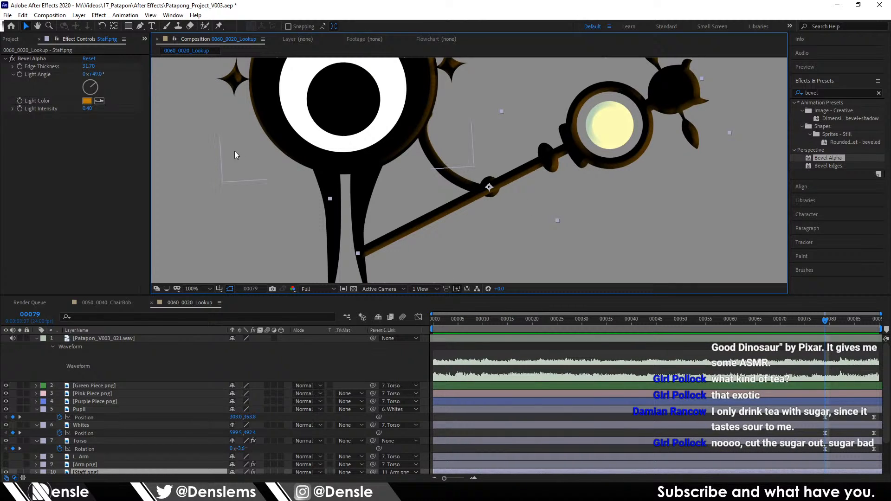
{"action": "left_click", "coordinate": [103, 27]}
{"action": "scroll", "coordinate": [192, 381], "scroll_direction": "down", "scroll_amount": 2}
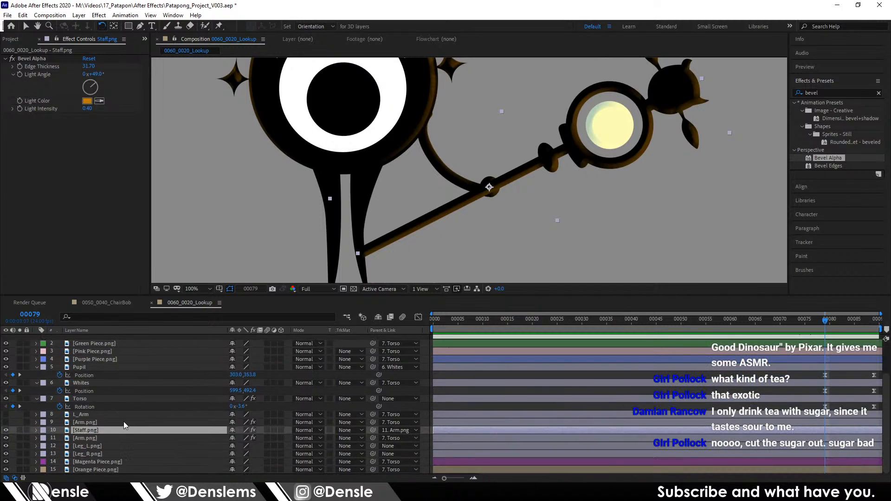
{"action": "left_click", "coordinate": [83, 438]}
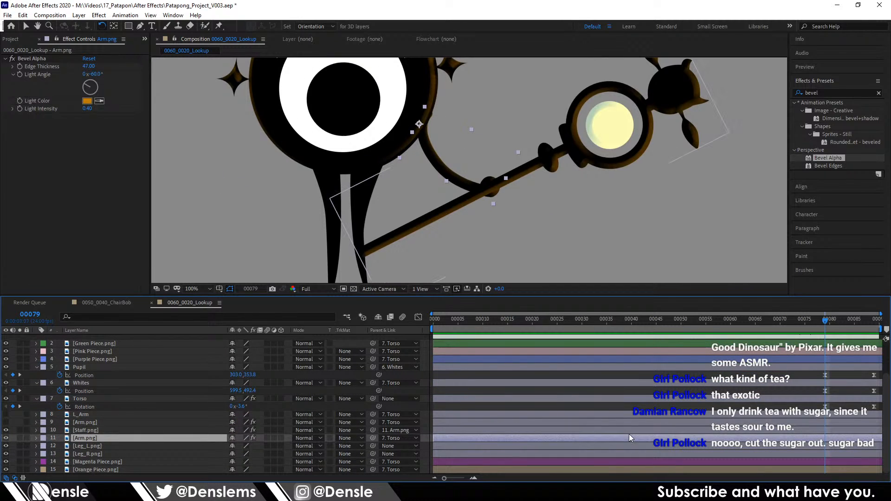
{"action": "key", "text": "r"}
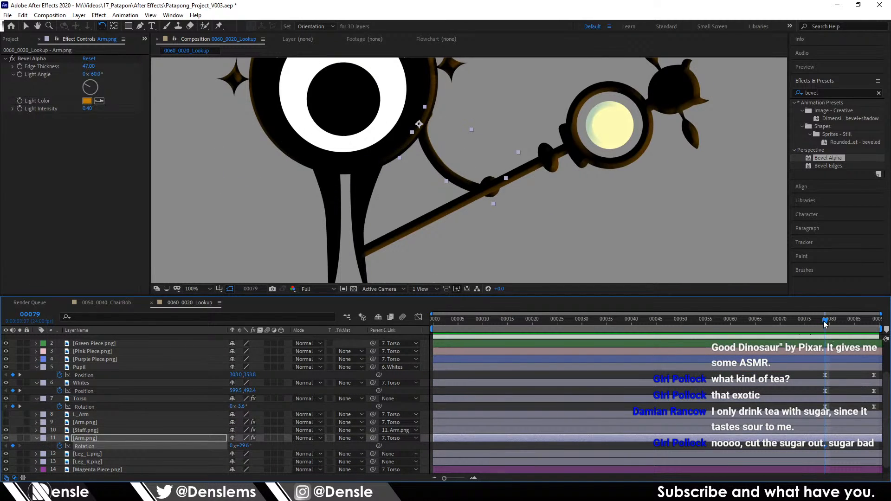
{"action": "left_click_drag", "start_coordinate": [825, 321], "coordinate": [879, 327]}
{"action": "left_click_drag", "start_coordinate": [484, 198], "coordinate": [537, 208]}
Step: Keyframe the Staff's Rotation at frame 79 and rotate the staff to about -28.5° at frame 89
{"action": "left_click", "coordinate": [586, 180]}
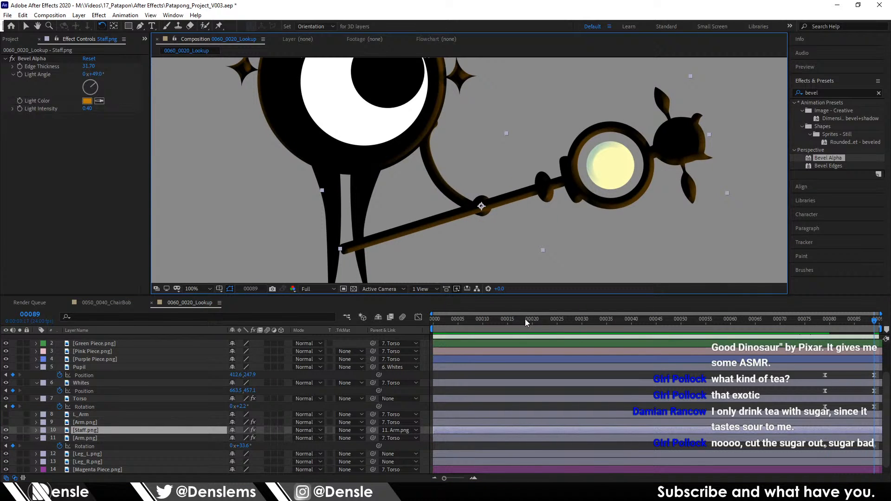
{"action": "key", "text": "r"}
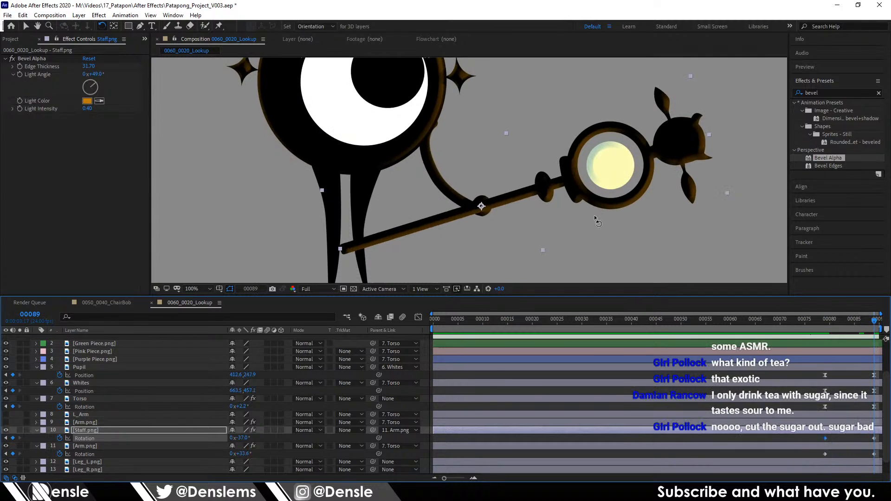
{"action": "left_click_drag", "start_coordinate": [592, 169], "coordinate": [586, 154]}
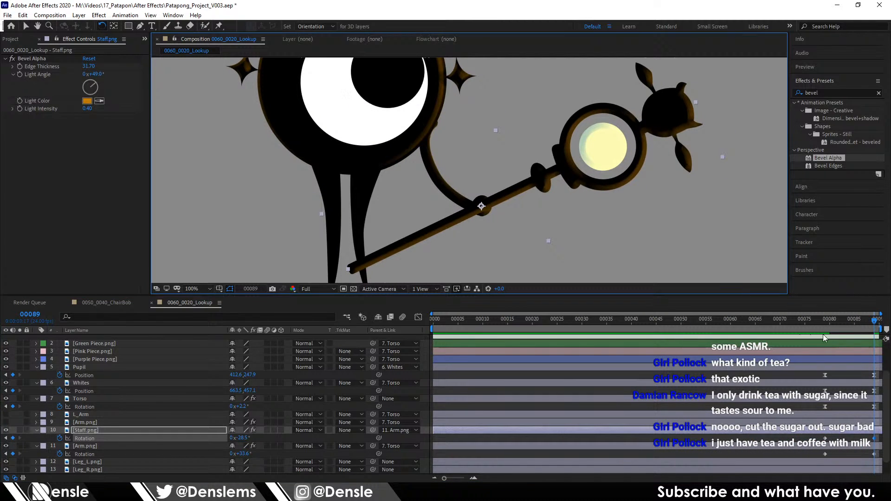
{"action": "left_click_drag", "start_coordinate": [826, 324], "coordinate": [874, 328]}
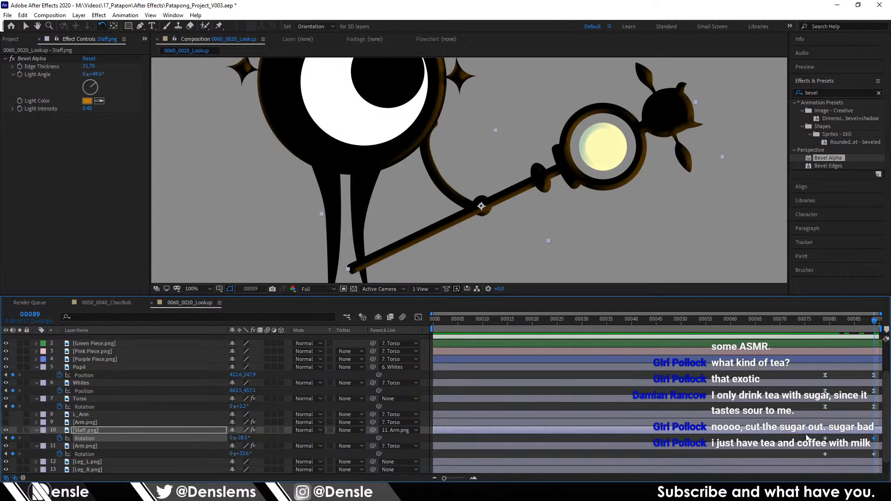
Step: Ease the Rotation keyframes of the Staff and Arm layers and check their speed graph with a preview
{"action": "left_click_drag", "start_coordinate": [808, 438], "coordinate": [880, 458]}
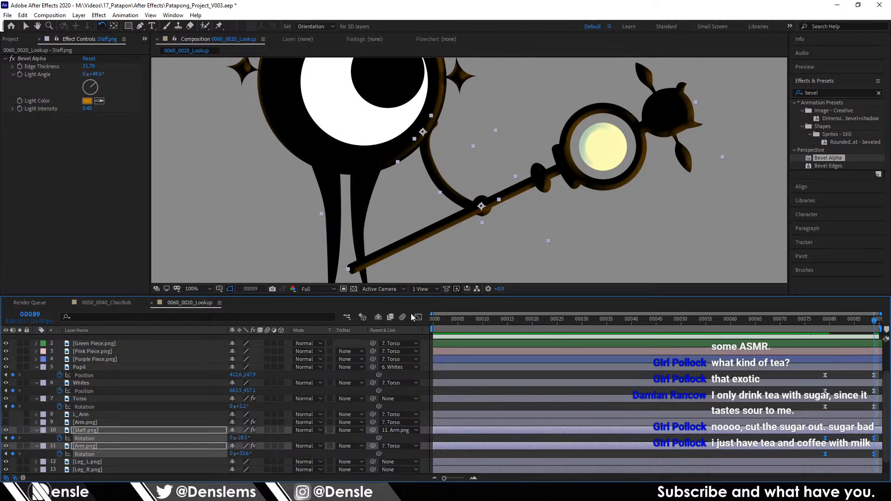
{"action": "left_click", "coordinate": [418, 318]}
{"action": "left_click_drag", "start_coordinate": [822, 328], "coordinate": [821, 322]}
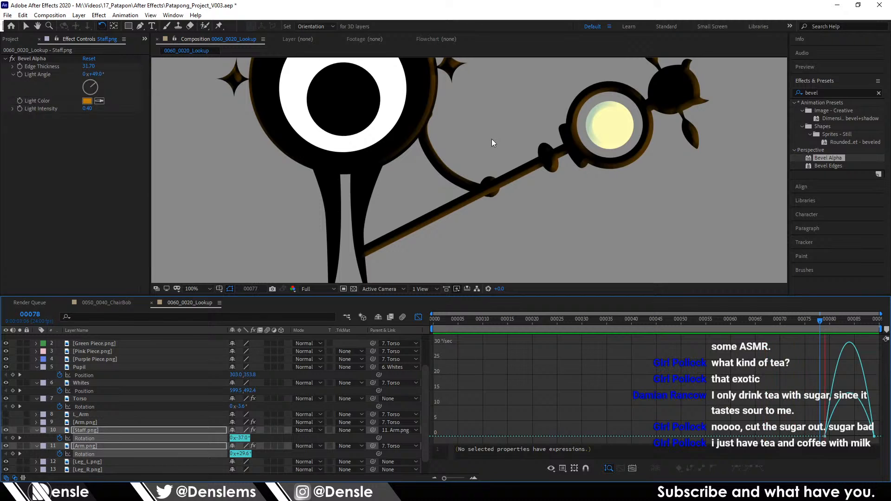
{"action": "key", "text": "space"}
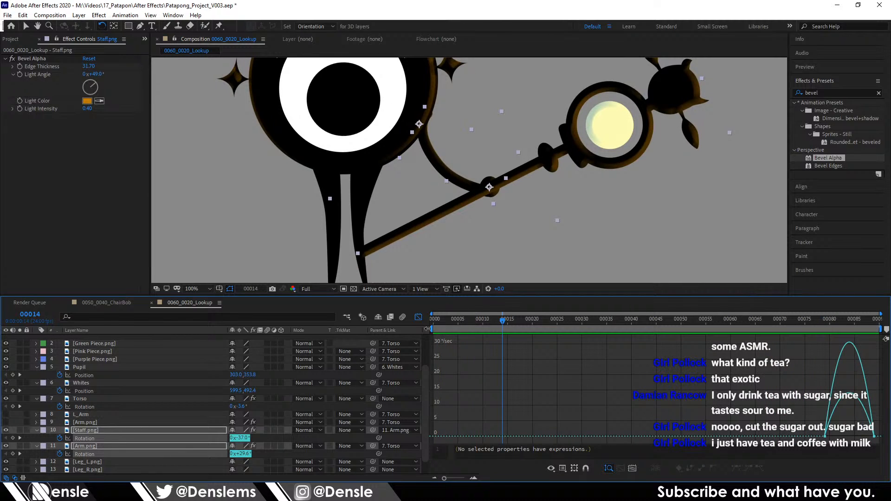
{"action": "key", "text": "shift+F3"}
Step: Review the character's pose and timing between frames 52 and 77, before the look-up
{"action": "left_click_drag", "start_coordinate": [787, 323], "coordinate": [806, 340]}
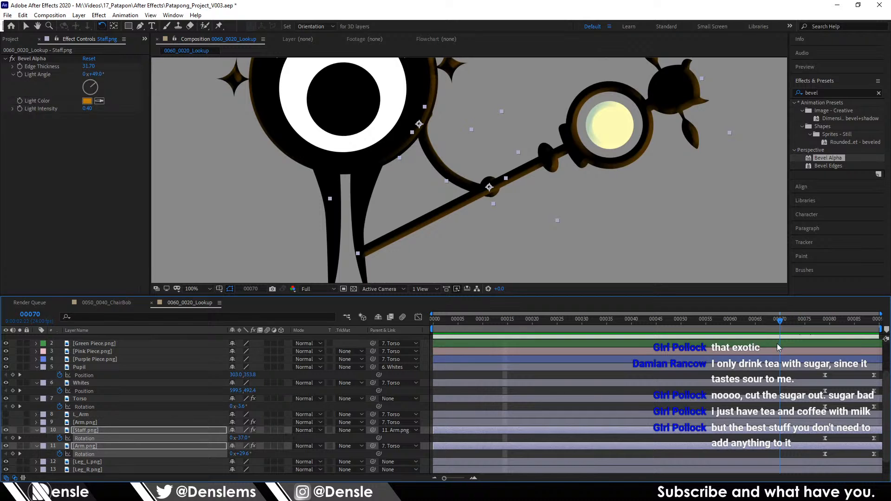
{"action": "left_click_drag", "start_coordinate": [600, 190], "coordinate": [660, 261]}
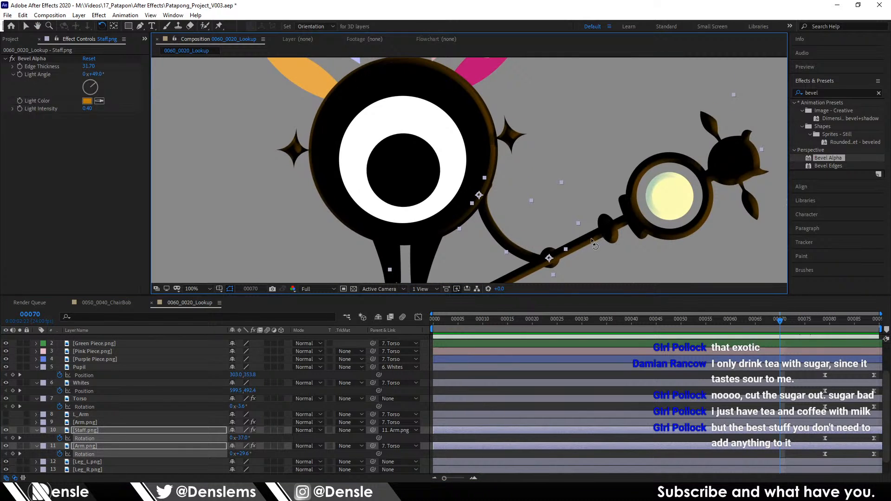
{"action": "left_click_drag", "start_coordinate": [587, 242], "coordinate": [605, 230]}
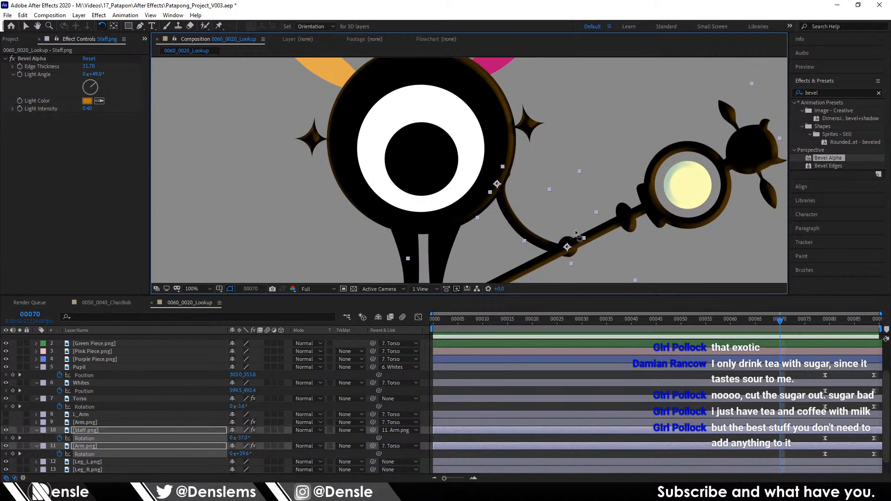
{"action": "left_click_drag", "start_coordinate": [553, 229], "coordinate": [599, 250]}
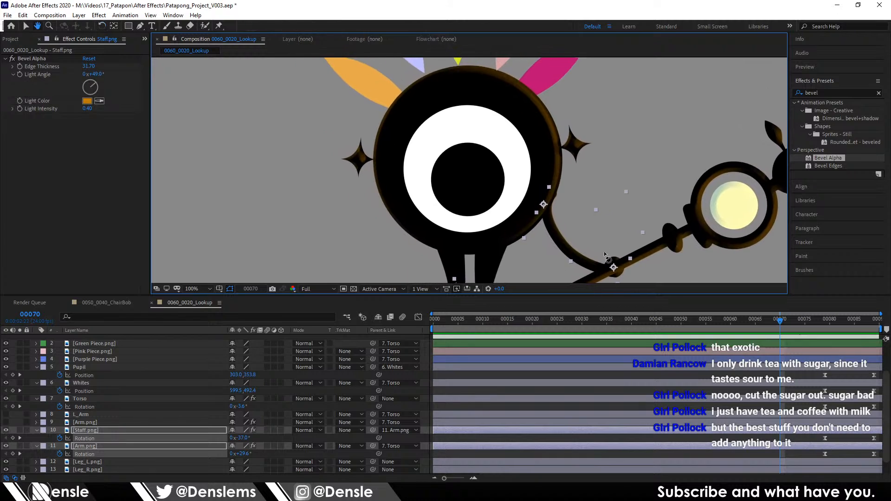
{"action": "left_click", "coordinate": [798, 331]}
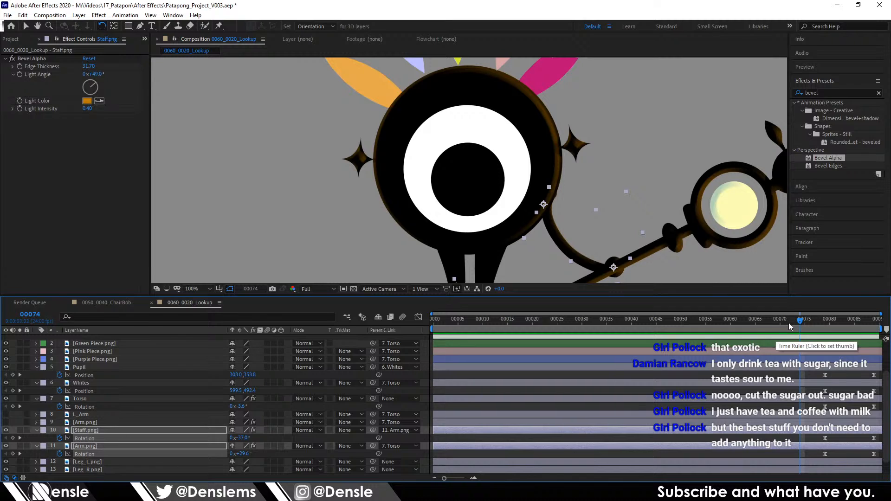
{"action": "mouse_move", "coordinate": [794, 327]}
{"action": "left_mouse_down"}
{"action": "mouse_move", "coordinate": [854, 324]}
{"action": "mouse_move", "coordinate": [793, 323]}
{"action": "left_mouse_up"}
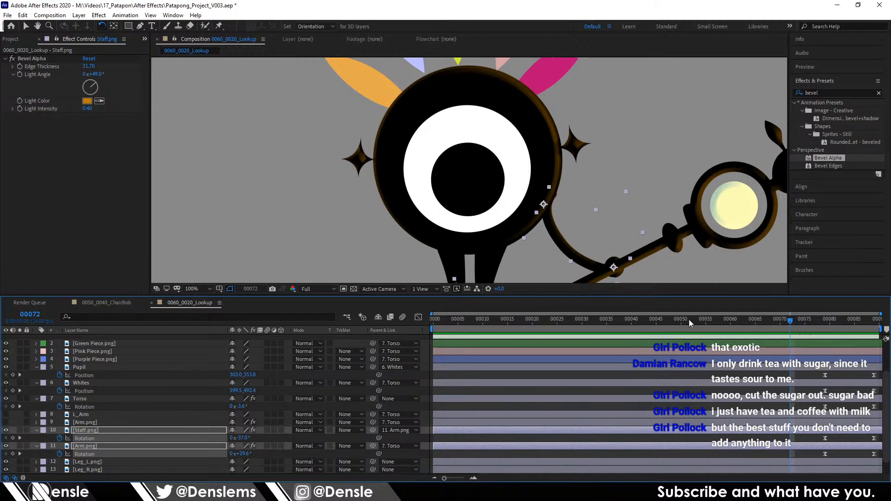
{"action": "left_click_drag", "start_coordinate": [608, 174], "coordinate": [654, 167]}
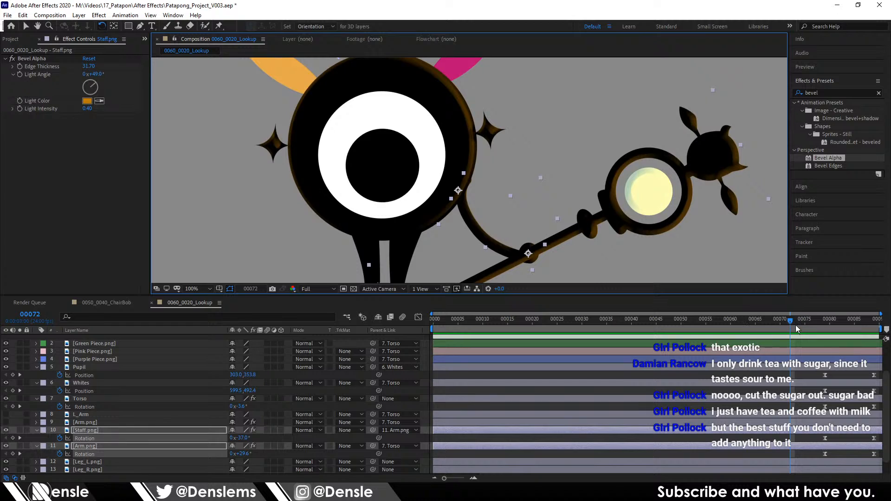
{"action": "left_click", "coordinate": [779, 321]}
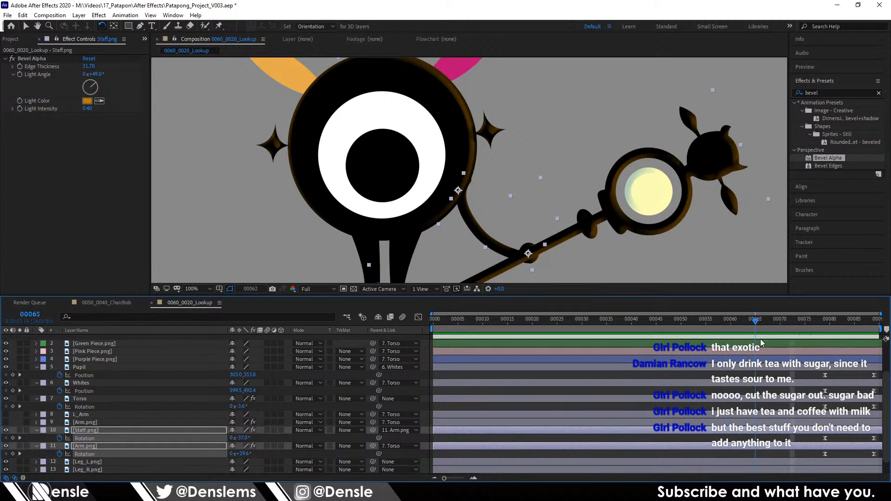
{"action": "left_click", "coordinate": [687, 330]}
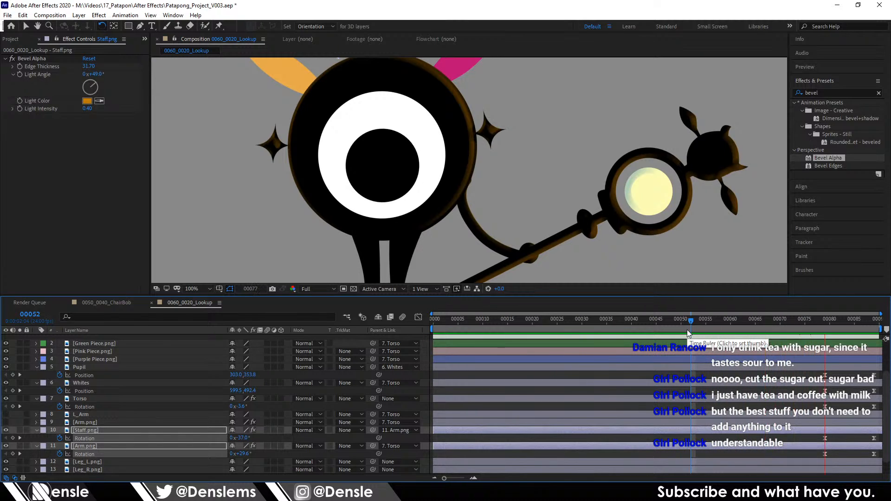
{"action": "key", "text": "space"}
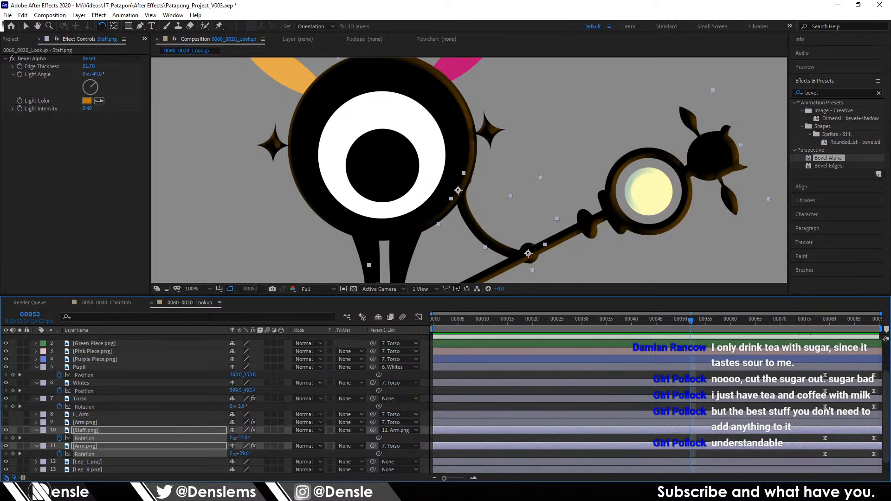
Step: Shift the first keyframes of the Pupil, Whites, Torso, Staff and Arm layers from frame 79 to about frame 84
{"action": "left_click", "coordinate": [833, 320]}
{"action": "left_click_drag", "start_coordinate": [834, 332], "coordinate": [826, 332]}
{"action": "scroll", "coordinate": [810, 361], "scroll_direction": "down", "scroll_amount": 1}
{"action": "left_click_drag", "start_coordinate": [810, 362], "coordinate": [820, 441]}
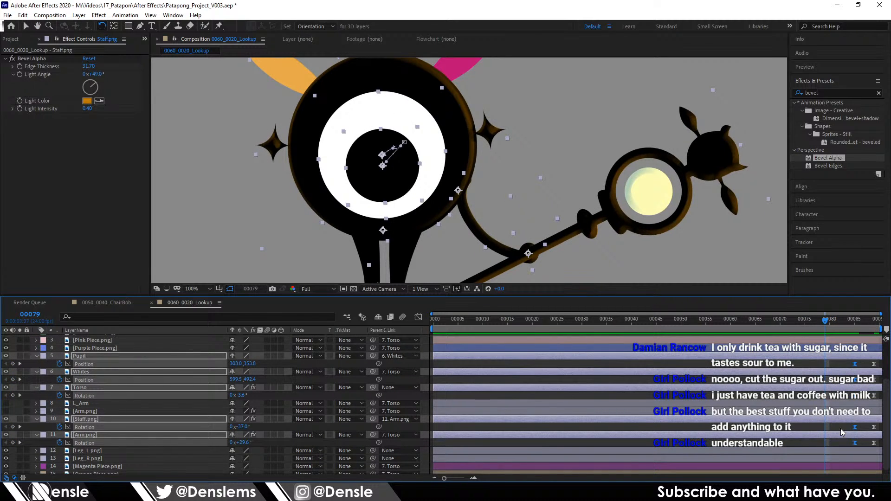
{"action": "left_click_drag", "start_coordinate": [850, 369], "coordinate": [822, 369]}
{"action": "key", "text": "ctrl+z"}
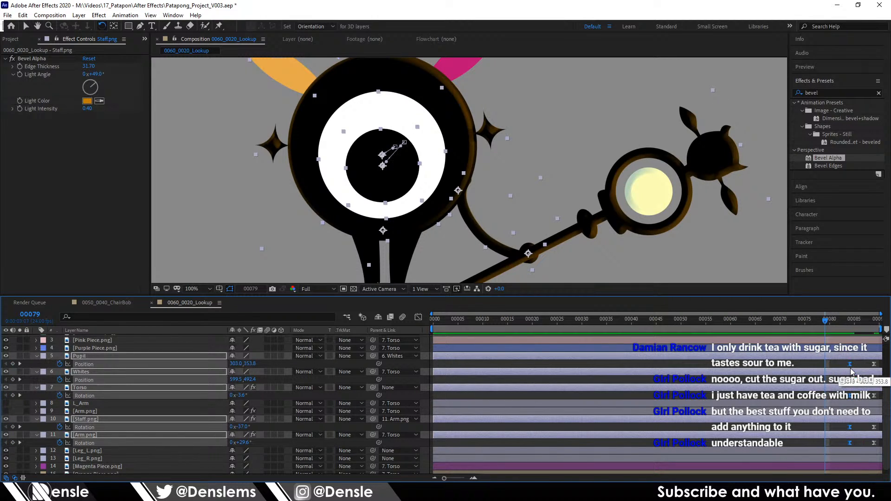
Step: Add Position keyframes to the Pupil and Whites layers at frame 73
{"action": "left_click", "coordinate": [794, 323]}
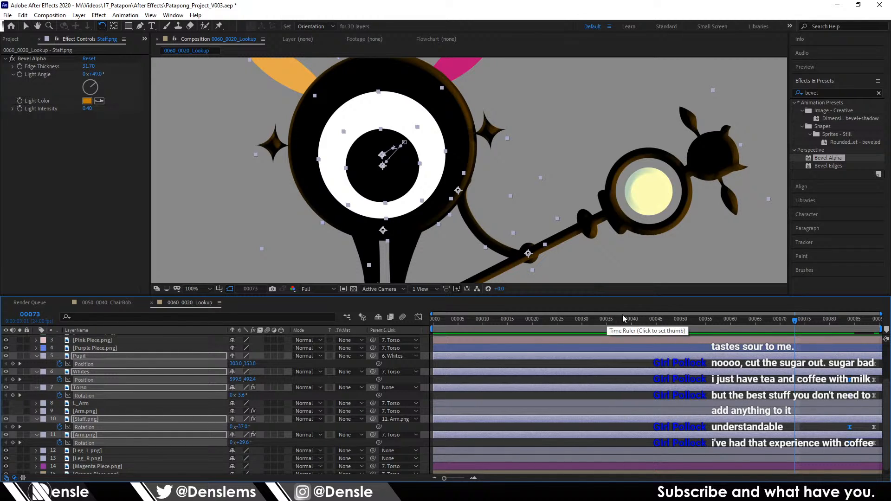
{"action": "left_click", "coordinate": [428, 368]}
{"action": "left_click", "coordinate": [91, 371]}
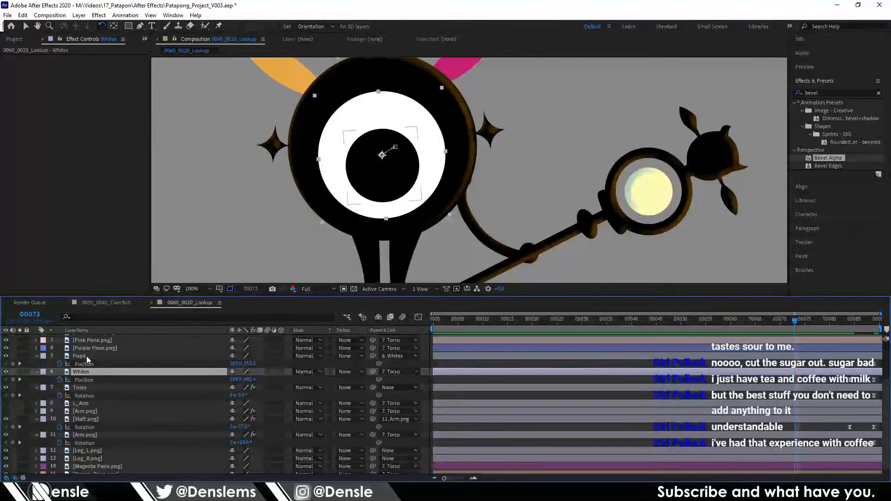
{"action": "left_click", "coordinate": [86, 356], "text": "shift"}
{"action": "left_click", "coordinate": [12, 380]}
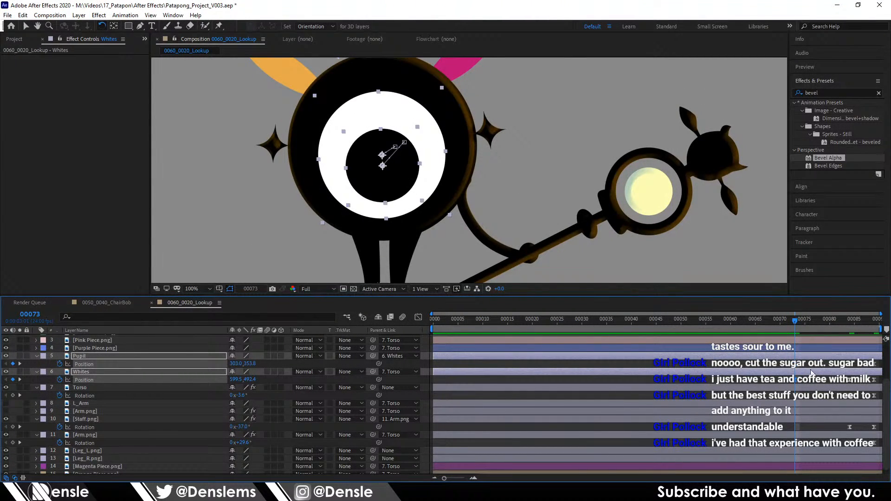
Step: At frame 78, raise the Whites to about 603.7, 426.4 and the Pupil to about 313.3, 261.5
{"action": "left_click", "coordinate": [783, 366]}
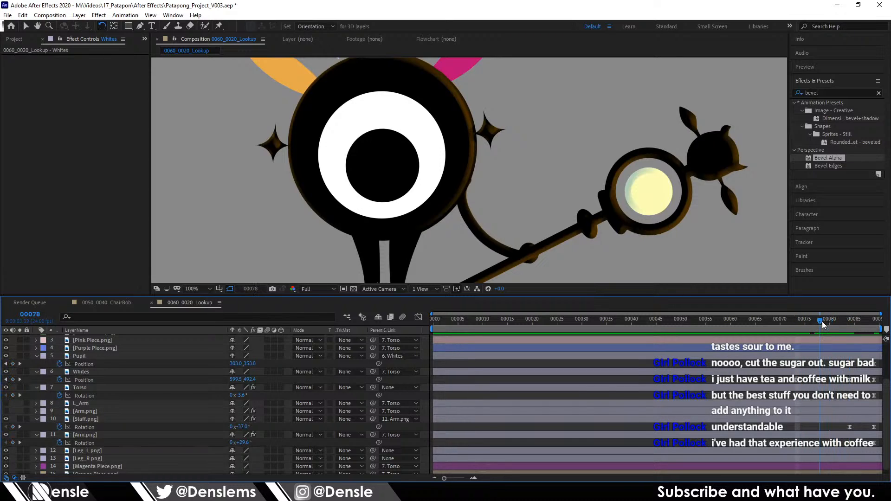
{"action": "left_click", "coordinate": [842, 363]}
{"action": "left_click", "coordinate": [841, 363]}
{"action": "left_click", "coordinate": [370, 171]}
{"action": "left_click", "coordinate": [26, 26]}
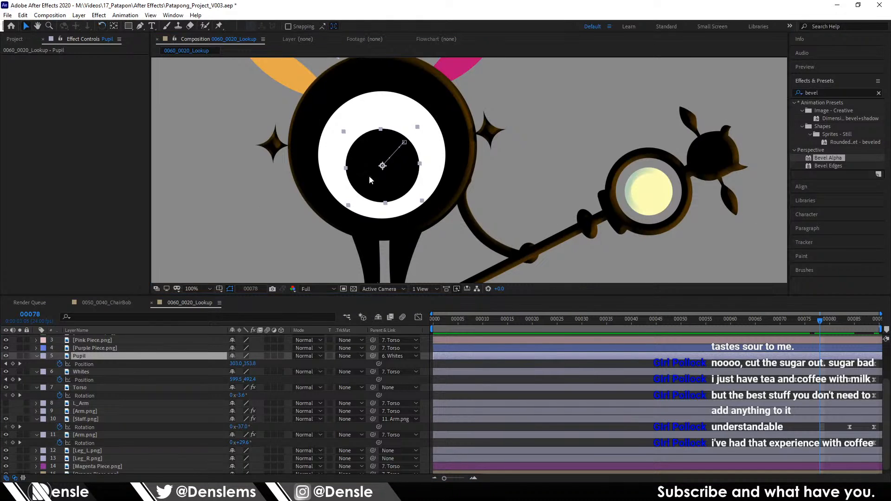
{"action": "left_click_drag", "start_coordinate": [387, 155], "coordinate": [377, 137]}
{"action": "left_click", "coordinate": [394, 195]}
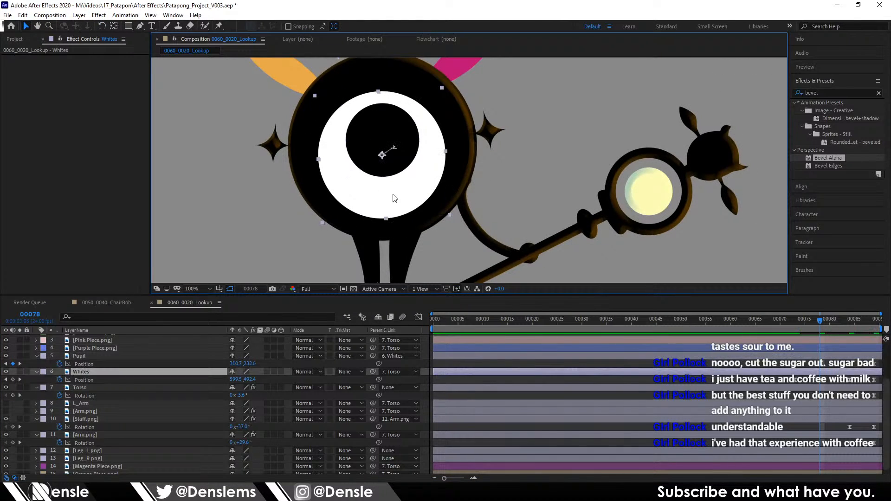
{"action": "left_click_drag", "start_coordinate": [398, 195], "coordinate": [399, 181]}
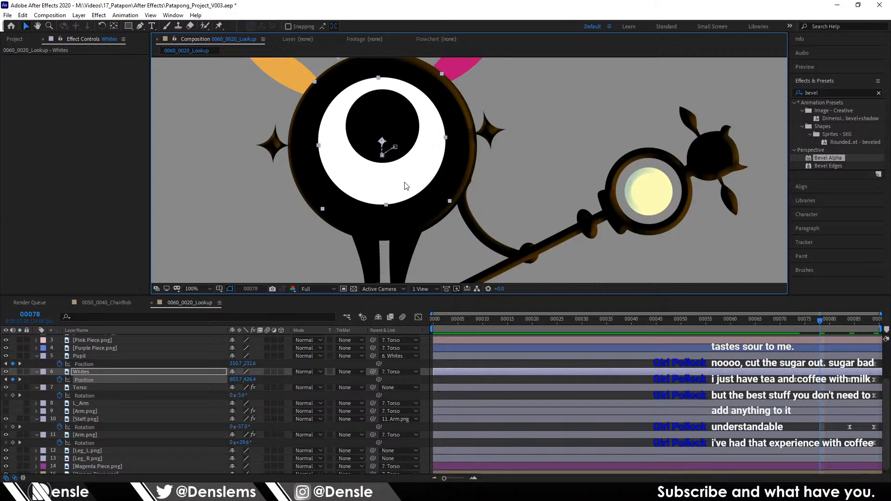
{"action": "left_click", "coordinate": [379, 139]}
{"action": "left_click_drag", "start_coordinate": [404, 135], "coordinate": [405, 141]}
Step: Copy the Pupil and Whites Position keyframes from frame 78 to frame 84 and preview the eye motion
{"action": "left_click_drag", "start_coordinate": [790, 330], "coordinate": [850, 328]}
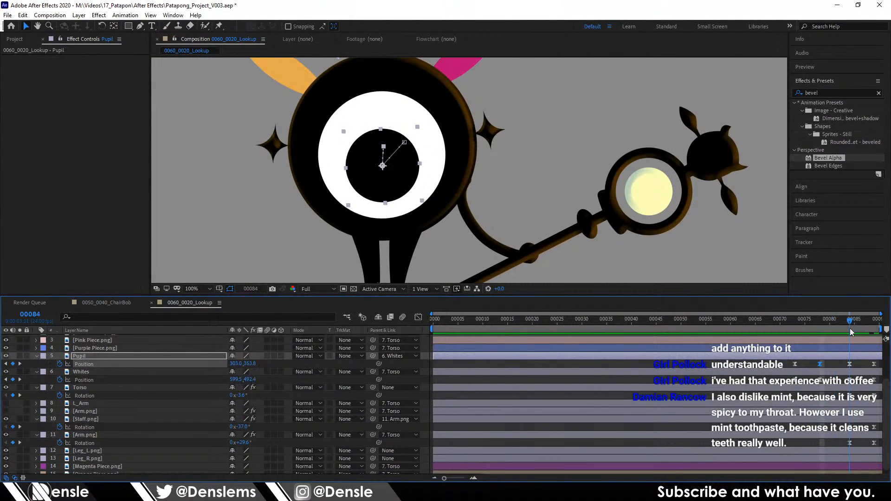
{"action": "left_click", "coordinate": [820, 380]}
{"action": "key", "text": "ctrl+c"}
{"action": "key", "text": "ctrl+v"}
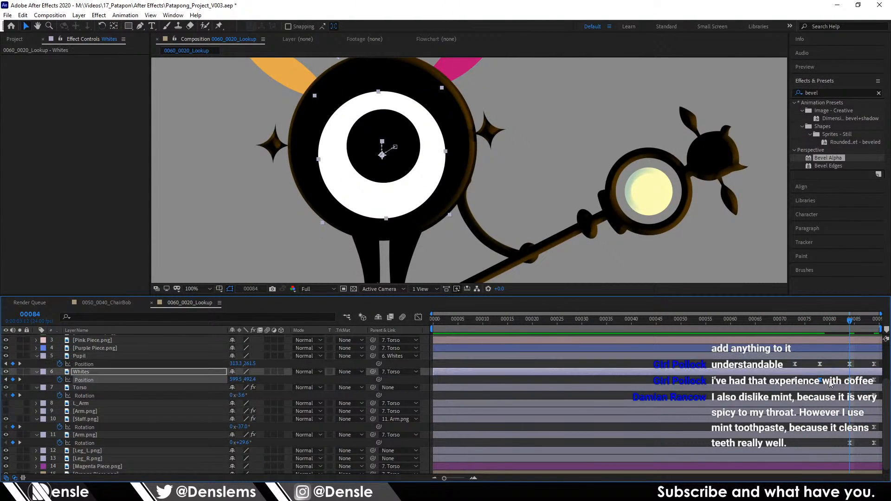
{"action": "mouse_move", "coordinate": [849, 327]}
{"action": "left_mouse_down"}
{"action": "mouse_move", "coordinate": [820, 321]}
{"action": "mouse_move", "coordinate": [851, 327]}
{"action": "left_mouse_up"}
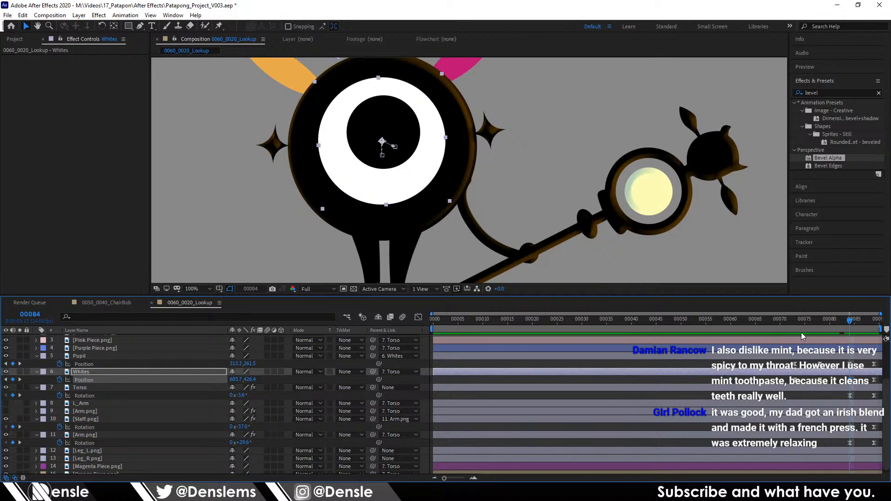
{"action": "left_click", "coordinate": [790, 321]}
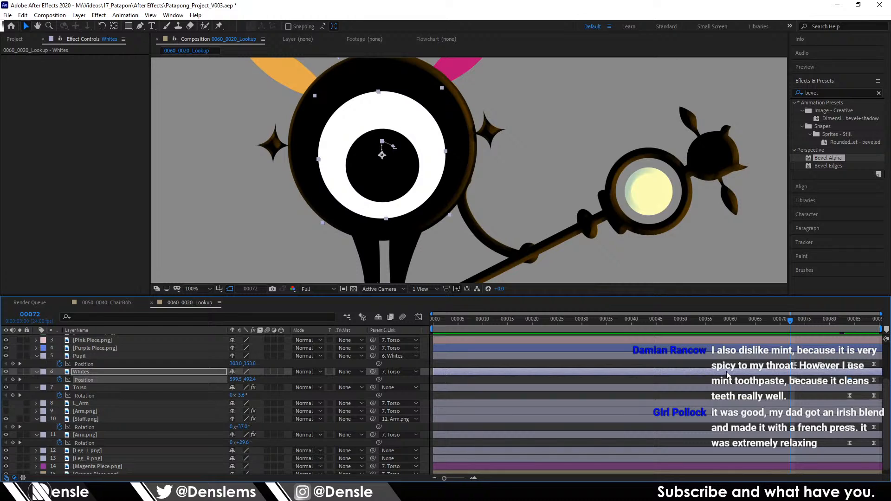
{"action": "key", "text": "space"}
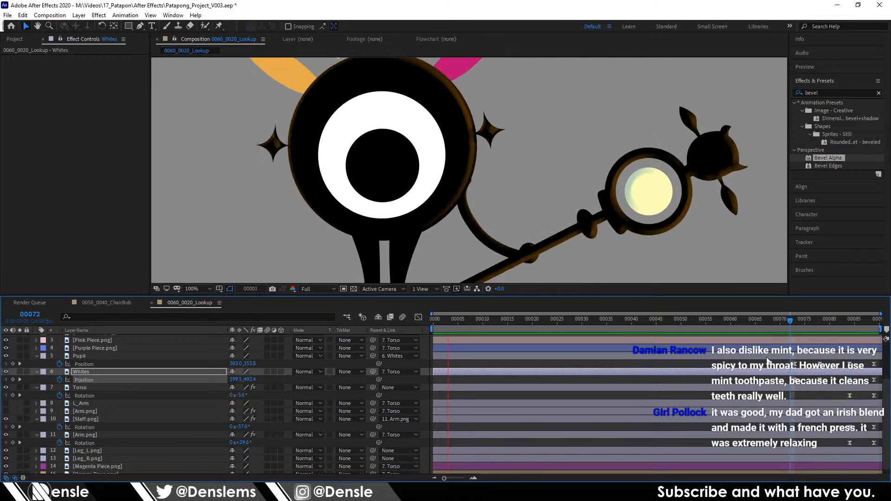
{"action": "key", "text": "space"}
Step: Raise the Whites in the final pose at frame 89 to about 661.2, 397.6 and preview the result
{"action": "left_click_drag", "start_coordinate": [802, 323], "coordinate": [874, 317]}
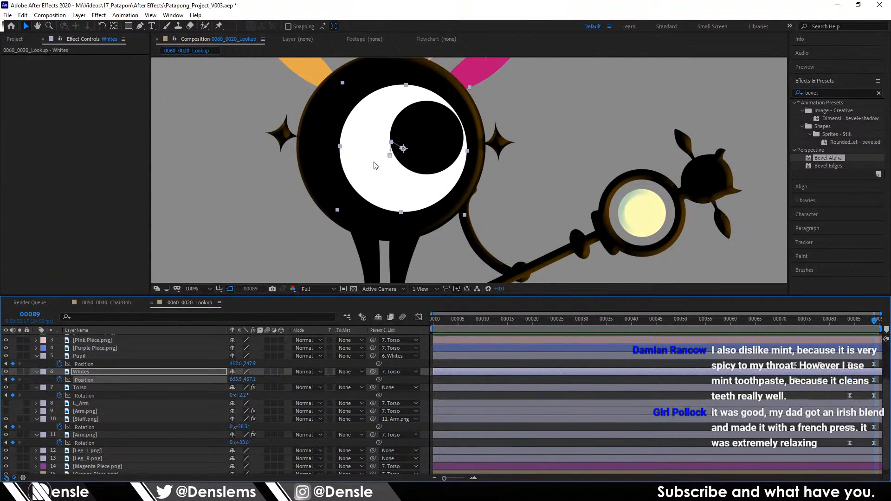
{"action": "left_click_drag", "start_coordinate": [417, 185], "coordinate": [415, 176]}
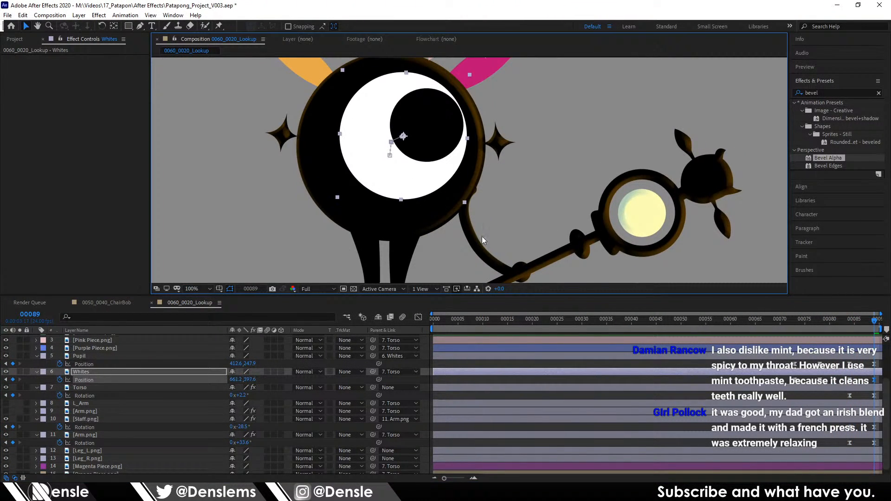
{"action": "left_click_drag", "start_coordinate": [810, 325], "coordinate": [782, 324]}
{"action": "key", "text": "space"}
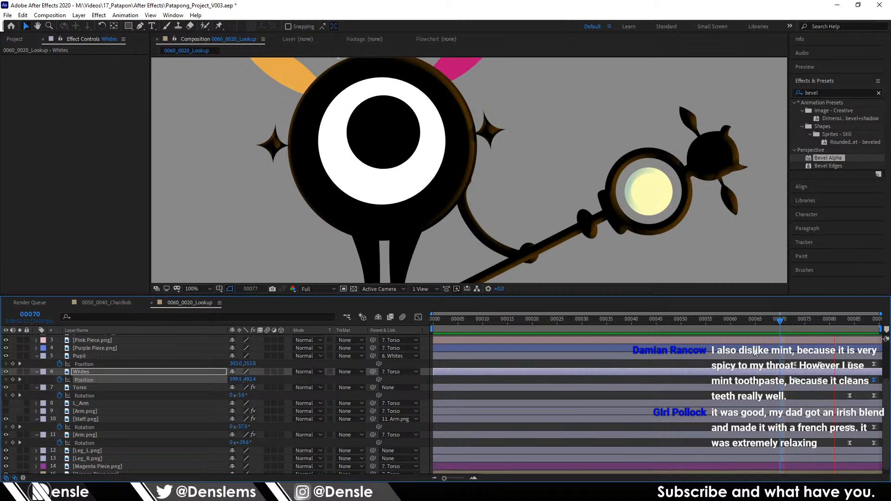
{"action": "key", "text": "space"}
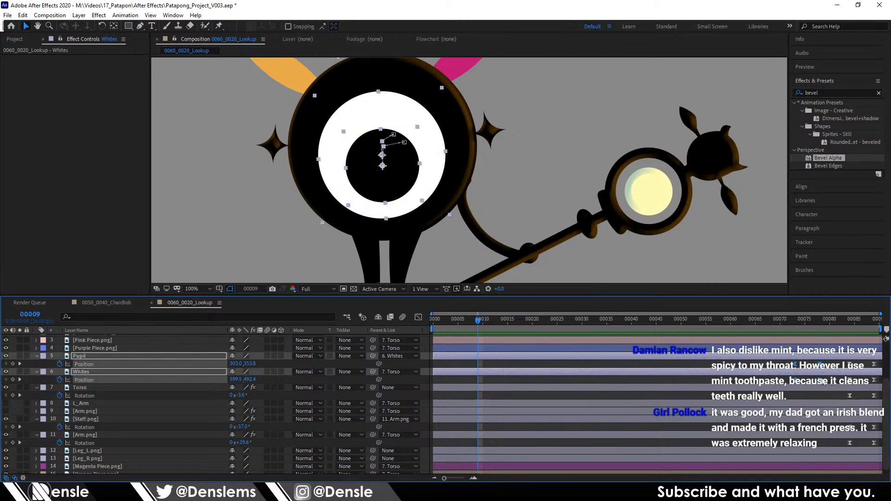
Step: Retime the first two Pupil and Whites Position keyframes to frames 78 and 81, and check the Whites speed graph
{"action": "left_click", "coordinate": [813, 368]}
{"action": "left_click_drag", "start_coordinate": [810, 366], "coordinate": [821, 382]}
{"action": "left_click", "coordinate": [816, 383]}
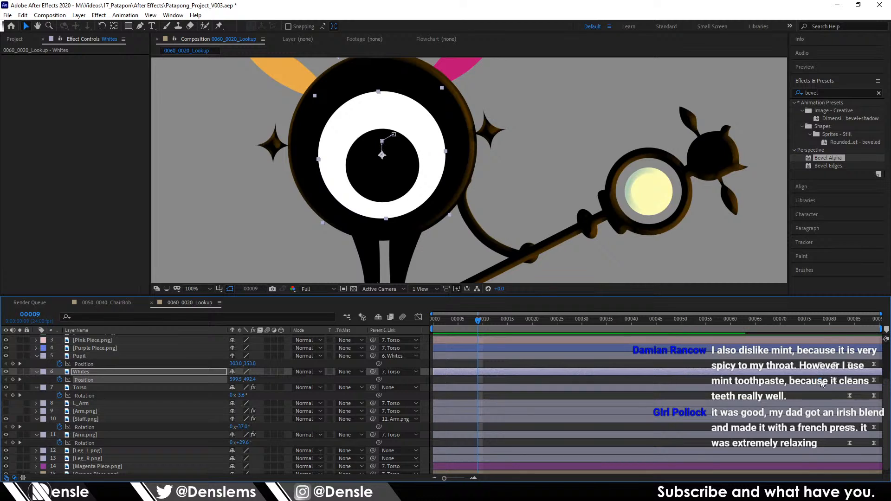
{"action": "left_click_drag", "start_coordinate": [818, 320], "coordinate": [851, 327]}
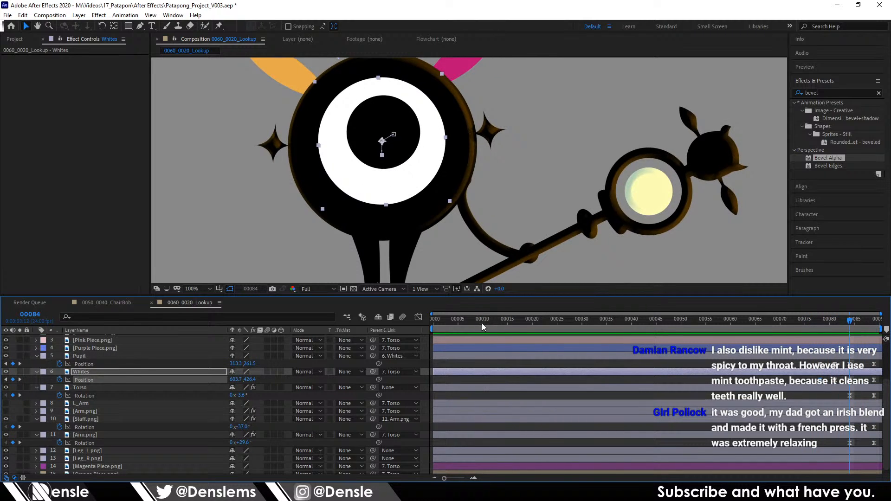
{"action": "left_click", "coordinate": [419, 320]}
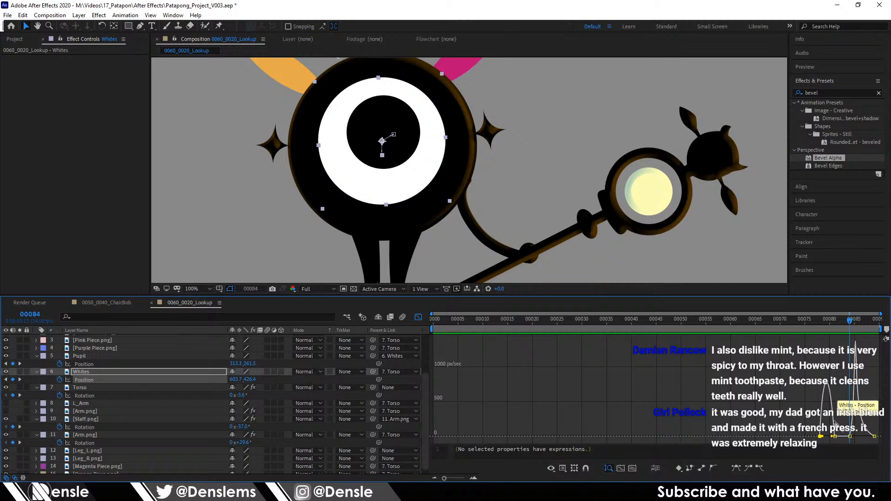
{"action": "left_click", "coordinate": [419, 317]}
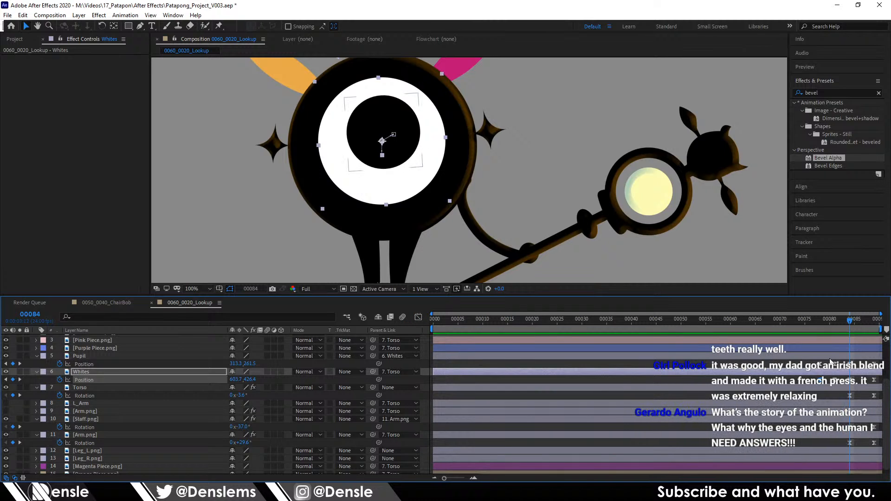
Step: At frame 84, raise the Whites to about 604.5, 413.1 and the Pupil to about 314.7, 239.5
{"action": "left_click_drag", "start_coordinate": [813, 321], "coordinate": [851, 326]}
{"action": "left_click_drag", "start_coordinate": [402, 112], "coordinate": [402, 109]}
{"action": "left_click", "coordinate": [455, 107]}
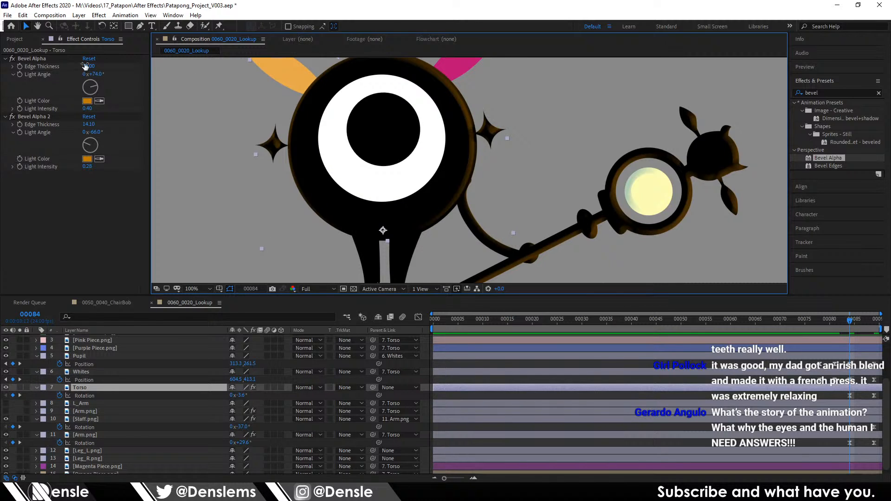
{"action": "left_click", "coordinate": [790, 355]}
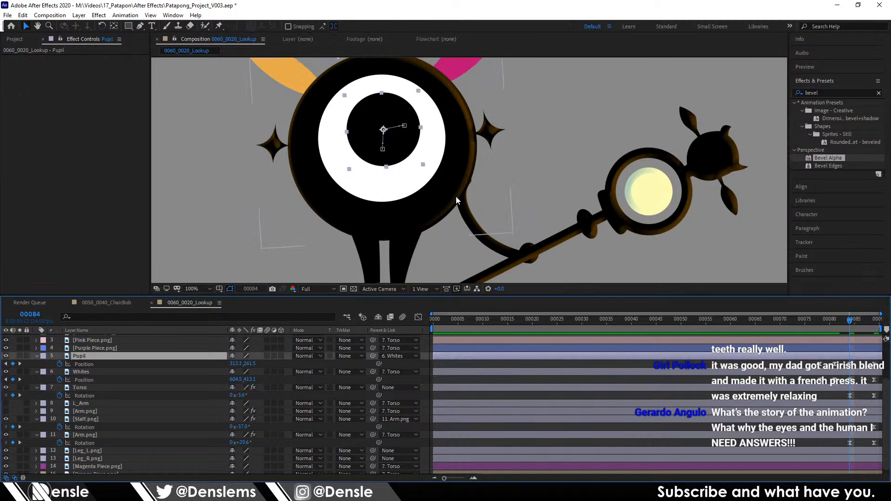
{"action": "left_click_drag", "start_coordinate": [398, 116], "coordinate": [398, 108]}
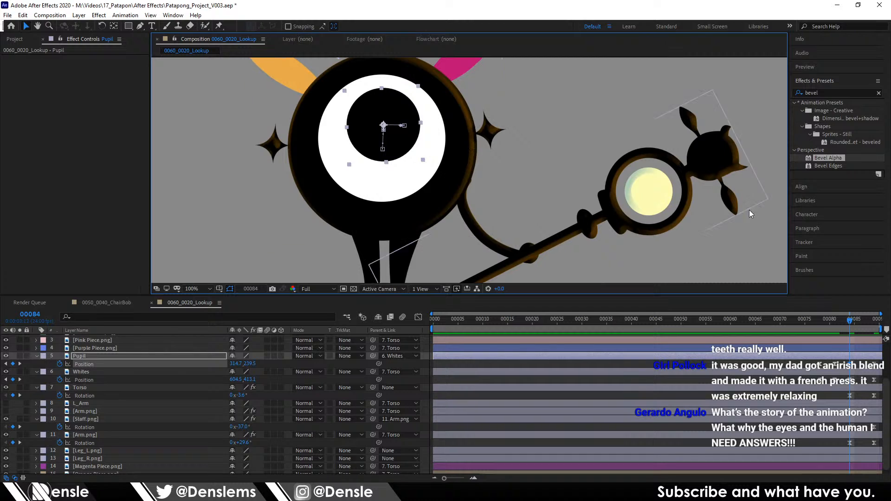
Step: Check the Pupil's speed graph and convert the frame 81 Position keyframes of Pupil and Whites to Auto Bezier
{"action": "left_click", "coordinate": [418, 317]}
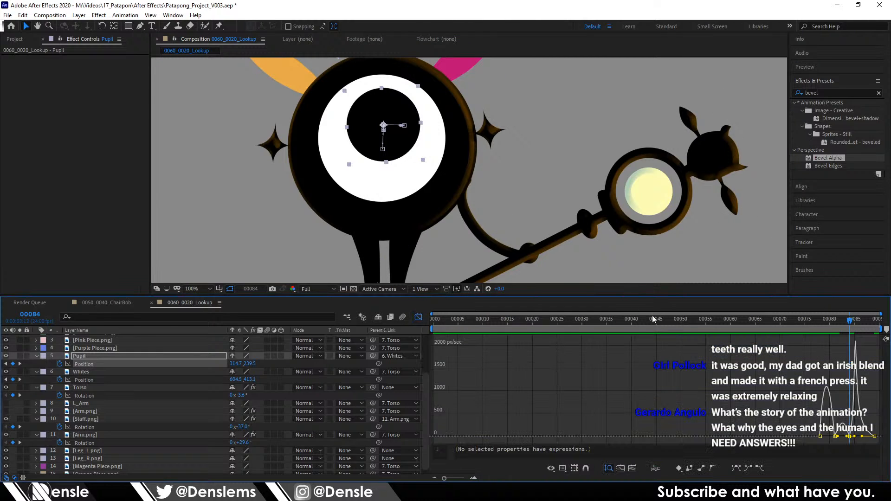
{"action": "scroll", "coordinate": [834, 422], "scroll_direction": "up", "scroll_amount": 4}
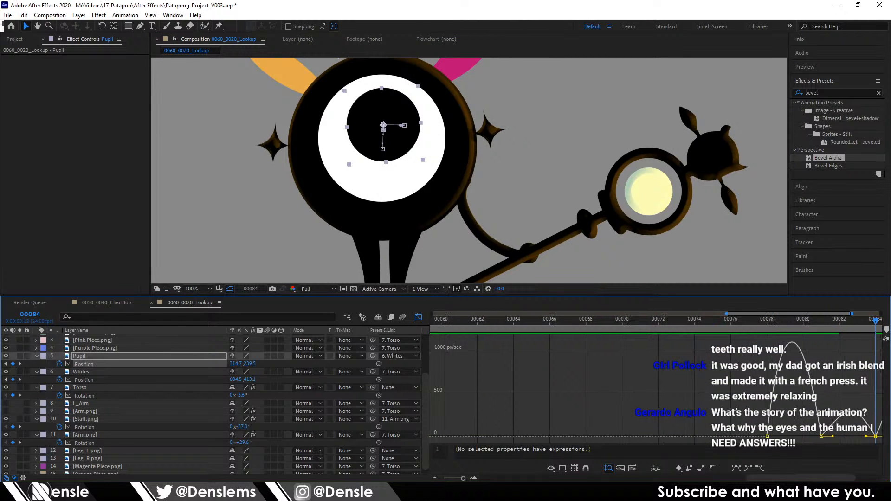
{"action": "scroll", "coordinate": [808, 426], "scroll_direction": "right", "scroll_amount": 4}
{"action": "left_click_drag", "start_coordinate": [792, 427], "coordinate": [710, 444]}
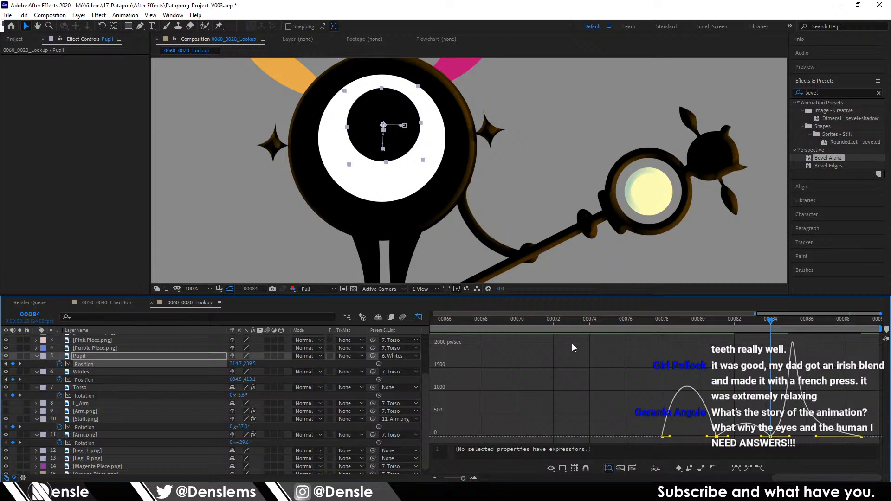
{"action": "left_click", "coordinate": [418, 318]}
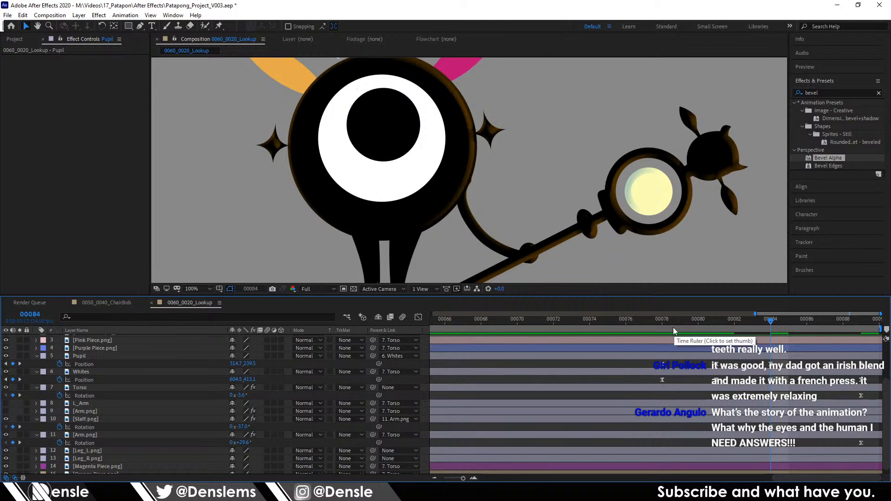
{"action": "left_click", "coordinate": [716, 366]}
{"action": "left_click", "coordinate": [718, 372]}
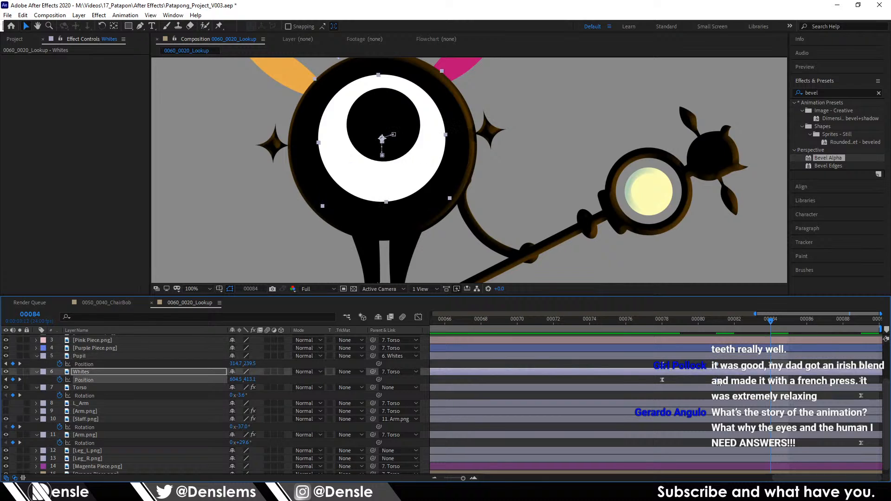
Step: Preview the eye motion with the soundtrack and inspect the look-up through to the final pose at frame 89
{"action": "left_click", "coordinate": [655, 319]}
{"action": "key", "text": "space"}
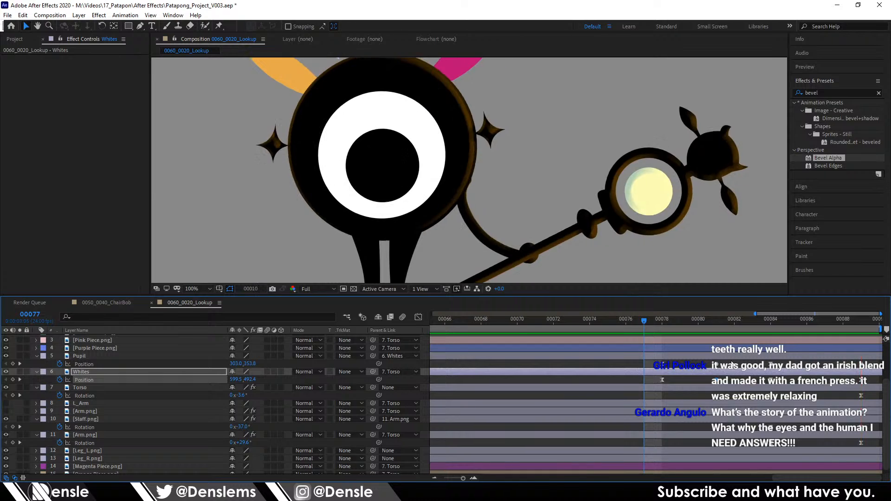
{"action": "key", "text": "space"}
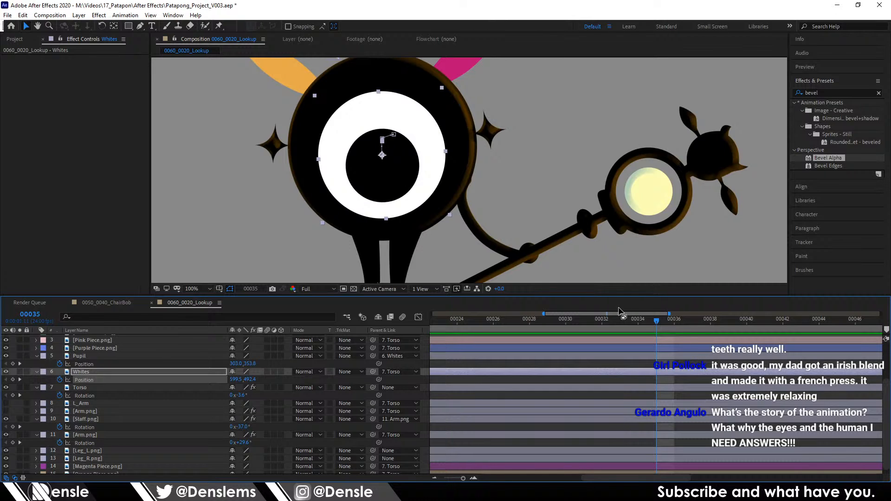
{"action": "left_click_drag", "start_coordinate": [579, 355], "coordinate": [437, 359]}
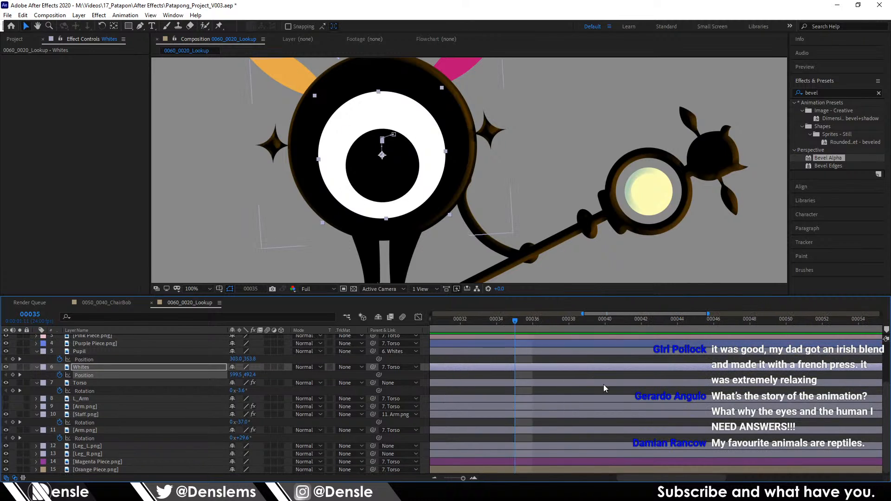
{"action": "left_click_drag", "start_coordinate": [604, 388], "coordinate": [614, 476]}
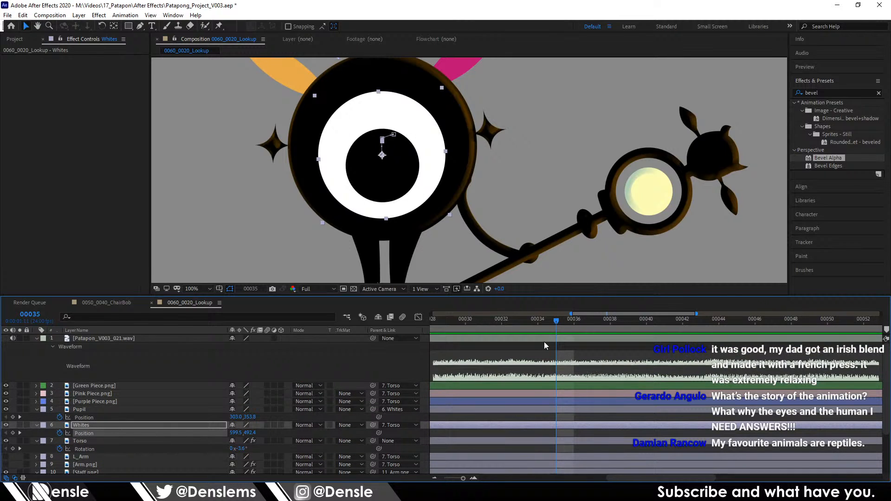
{"action": "scroll", "coordinate": [575, 434], "scroll_direction": "down", "scroll_amount": 3}
{"action": "left_click_drag", "start_coordinate": [586, 427], "coordinate": [567, 395]}
{"action": "scroll", "coordinate": [567, 391], "scroll_direction": "down", "scroll_amount": 3}
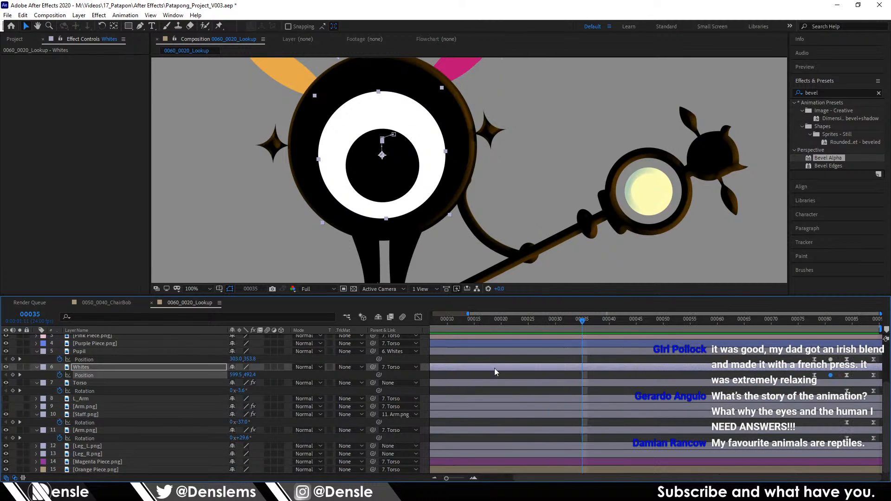
{"action": "left_click", "coordinate": [793, 320]}
{"action": "key", "text": "space"}
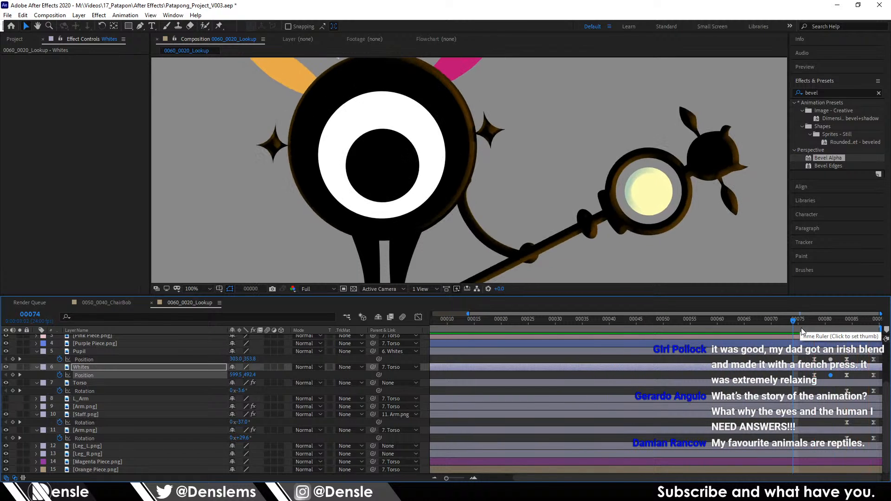
{"action": "left_click_drag", "start_coordinate": [793, 316], "coordinate": [876, 322]}
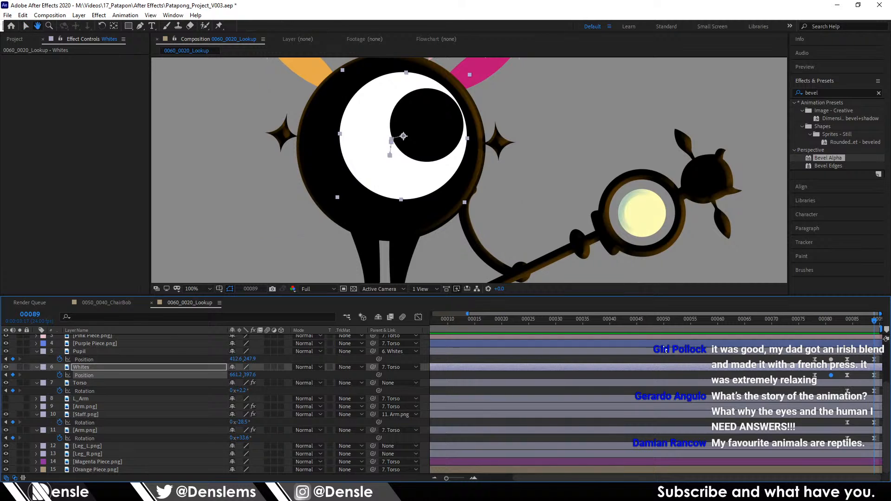
Step: Switch to DaVinci Resolve and play the storyboard around 01:03:16 to review the look-up pose and timing
{"action": "key", "text": "alt+Tab"}
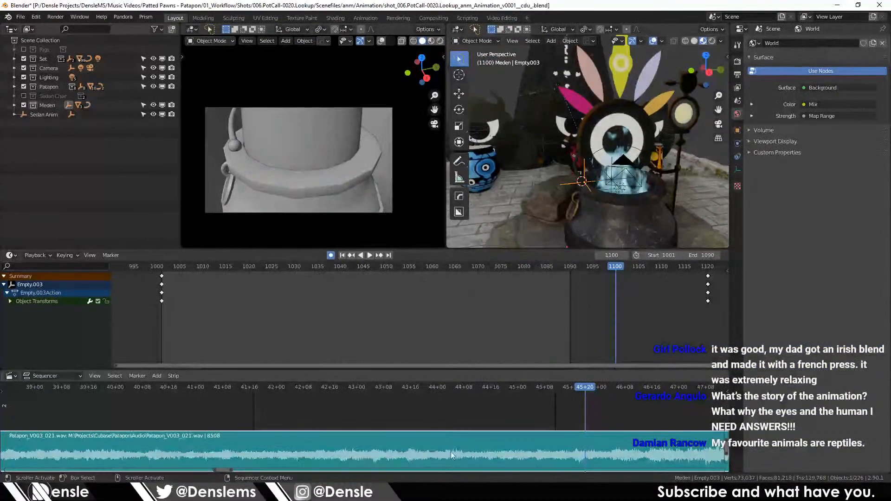
{"action": "key", "text": "alt+Tab"}
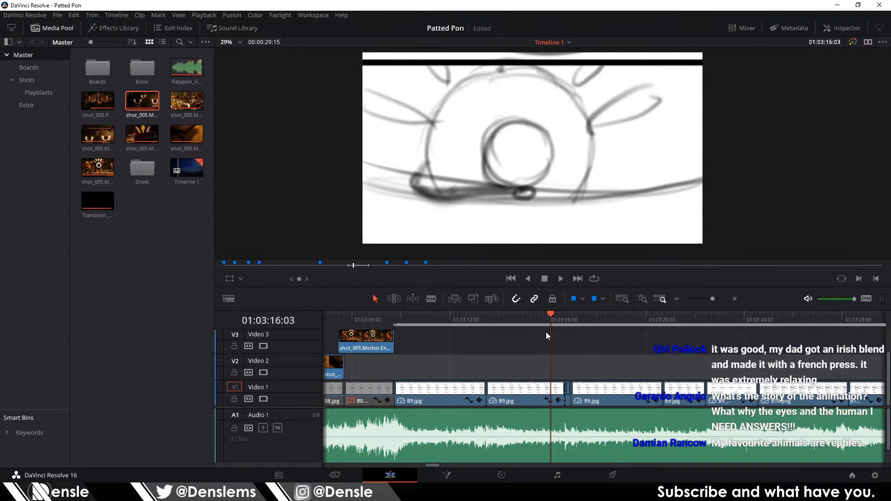
{"action": "left_click", "coordinate": [561, 314]}
{"action": "key", "text": "space"}
{"action": "left_click", "coordinate": [558, 319]}
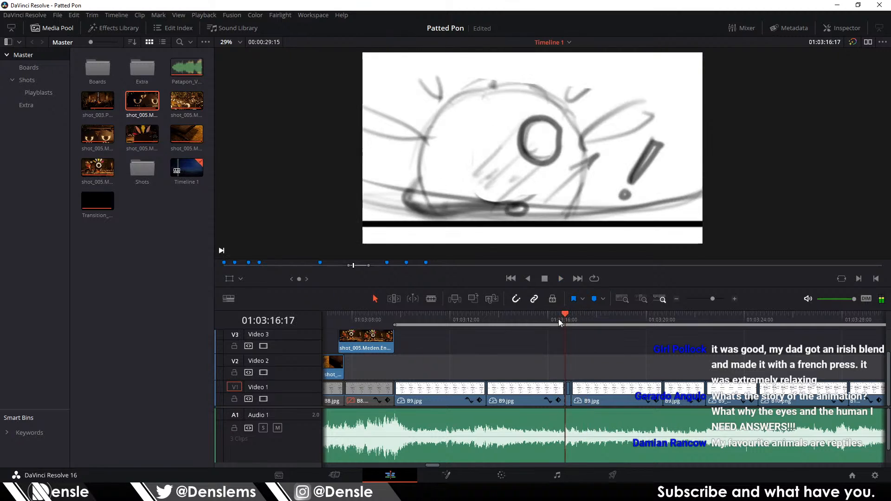
Step: Scrub back and replay the storyboard around 01:03:16 to study the moment the character's gaze shifts upward
{"action": "left_click", "coordinate": [542, 319]}
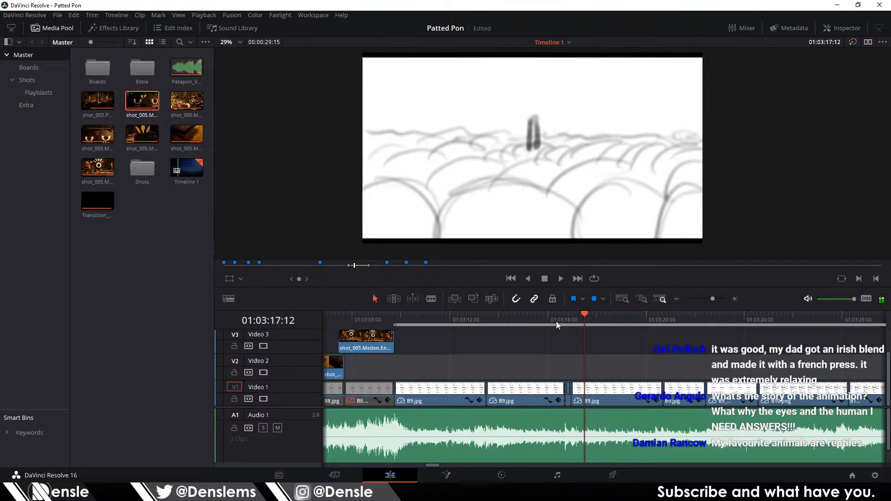
{"action": "left_click", "coordinate": [556, 322]}
{"action": "key", "text": "space"}
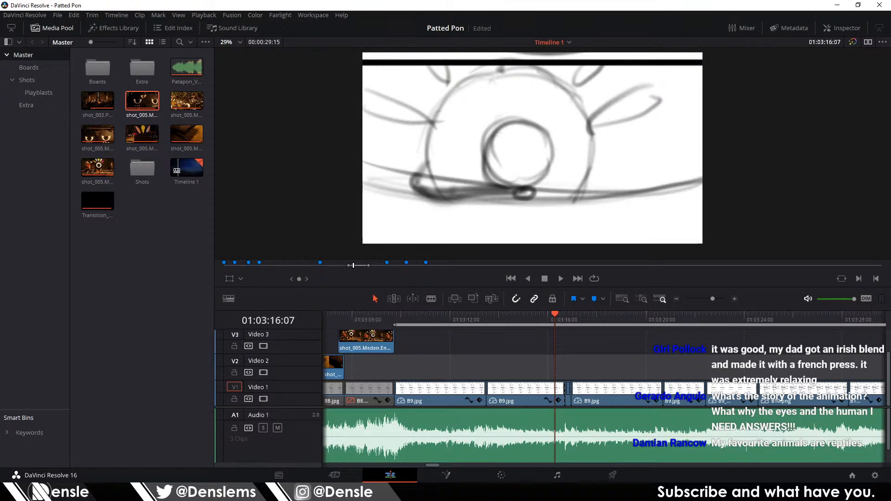
Step: Switch back to After Effects and preview the look-up from frame 76, with the whole character in view
{"action": "key", "text": "alt+Tab"}
{"action": "key", "text": "alt+Tab"}
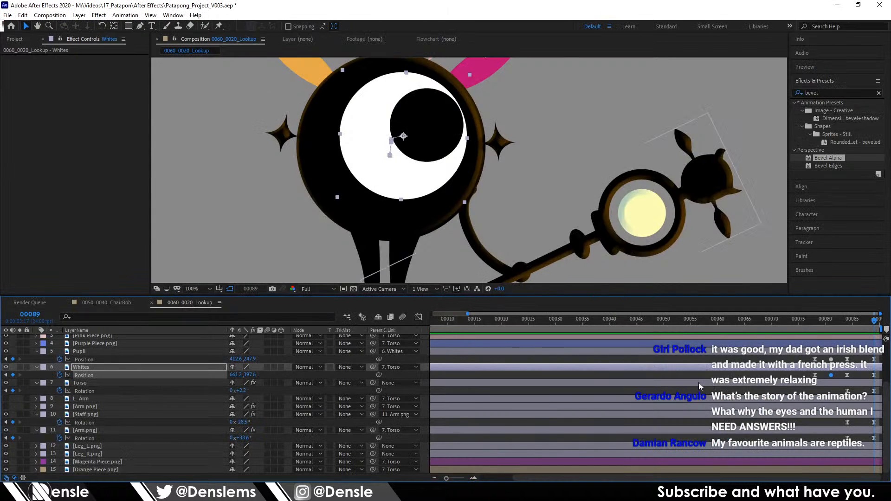
{"action": "left_click", "coordinate": [806, 319]}
{"action": "key", "text": "space"}
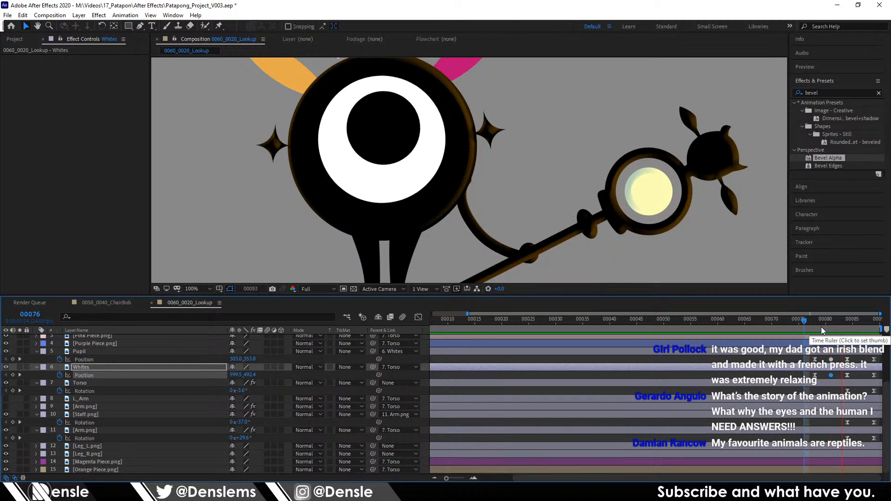
{"action": "key", "text": "space"}
{"action": "scroll", "coordinate": [565, 204], "scroll_direction": "down", "scroll_amount": 3}
{"action": "scroll", "coordinate": [565, 204], "scroll_direction": "up", "scroll_amount": 2}
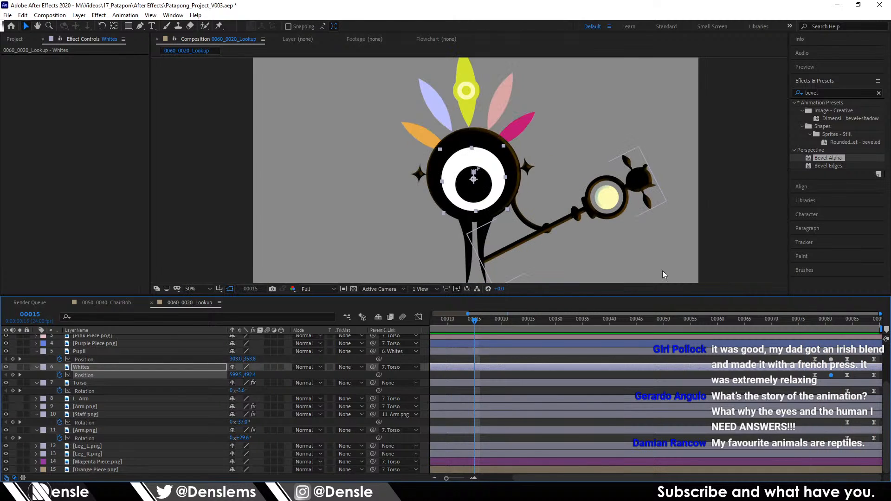
Step: Keyframe the Torso's Rotation at frame 78 and move the keyframe that starts its turn to frame 82
{"action": "left_click", "coordinate": [815, 322]}
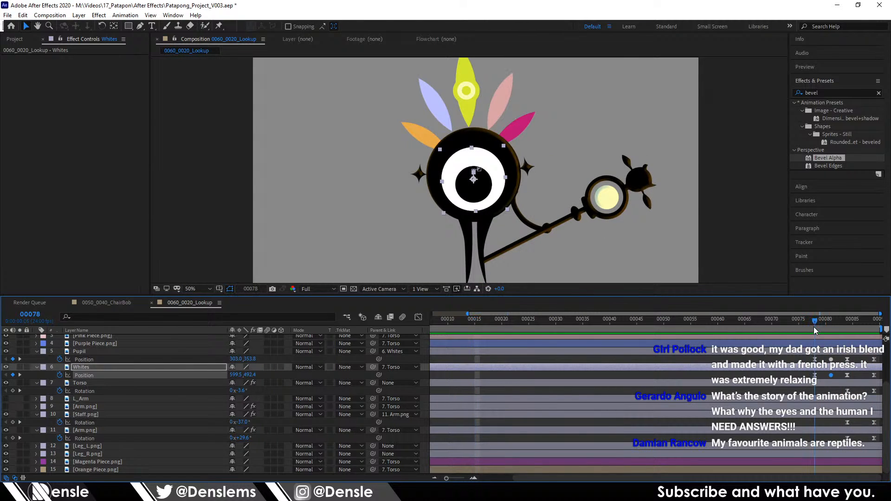
{"action": "left_click", "coordinate": [436, 186]}
{"action": "left_click", "coordinate": [12, 392]}
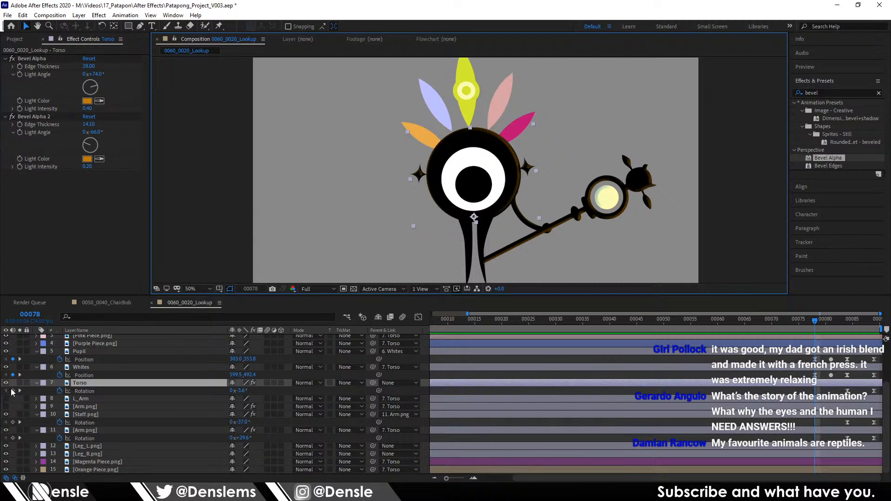
{"action": "left_click_drag", "start_coordinate": [818, 324], "coordinate": [832, 322]}
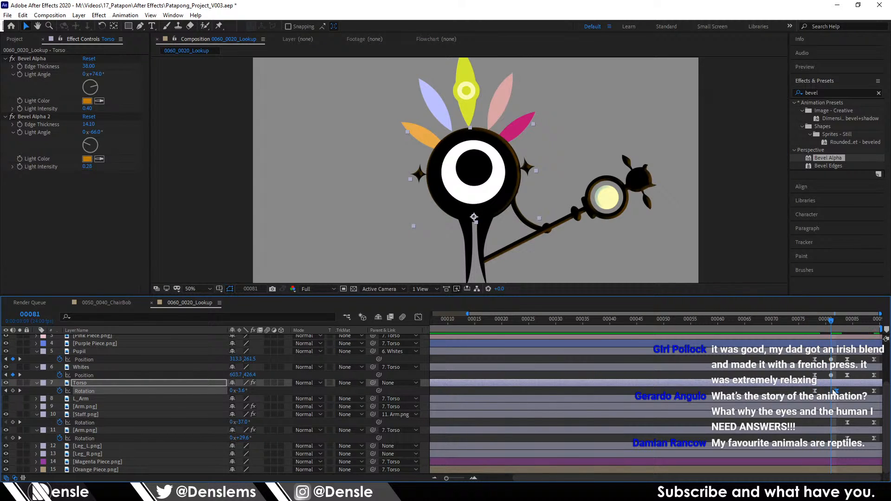
Step: Preview the look-up to check the Torso's turn against the eye movement
{"action": "left_click", "coordinate": [818, 325]}
{"action": "key", "text": "space"}
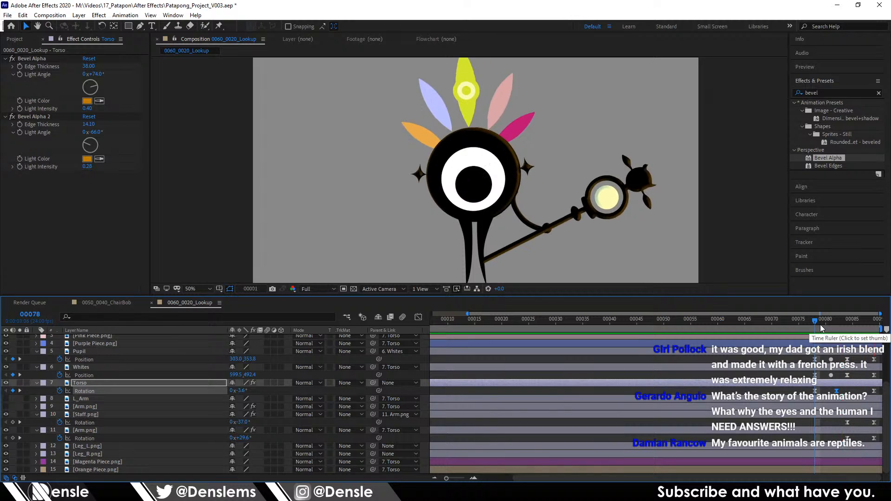
{"action": "key", "text": "space"}
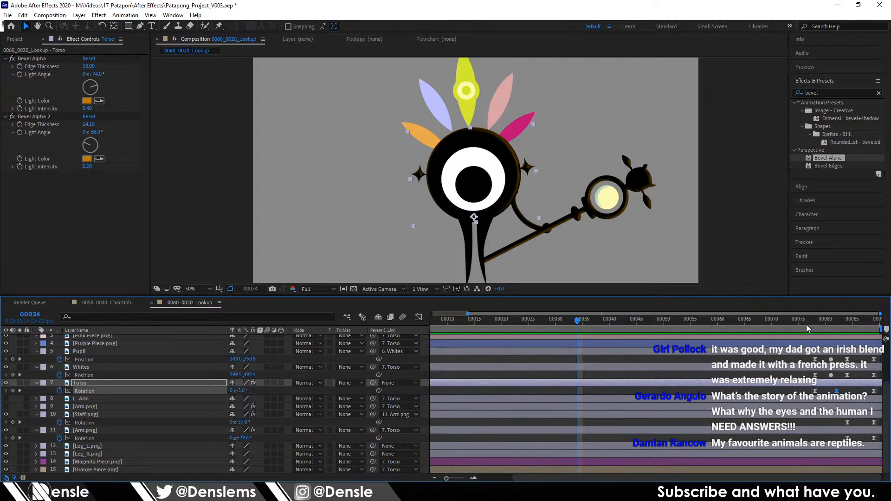
{"action": "key", "text": "space"}
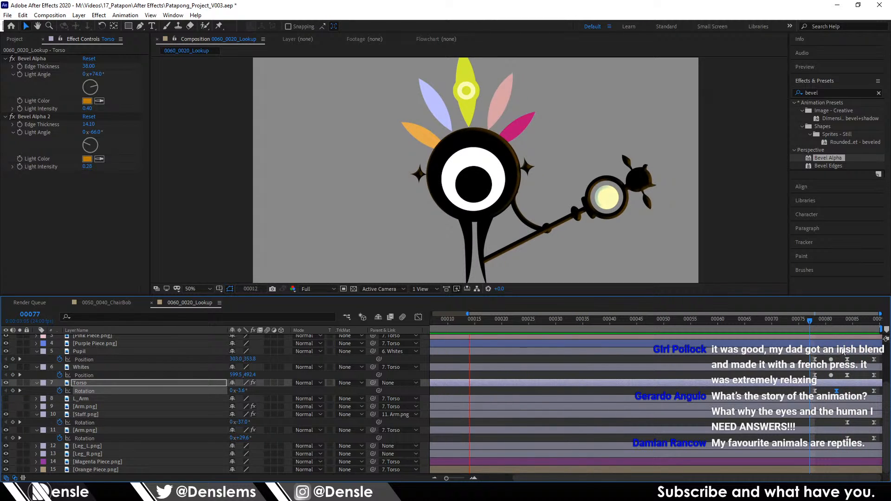
Step: At frame 78, select the Purple, Green, Pink and Magenta feather pieces and activate the Rotation tool
{"action": "left_click", "coordinate": [815, 321]}
{"action": "key", "text": "period"}
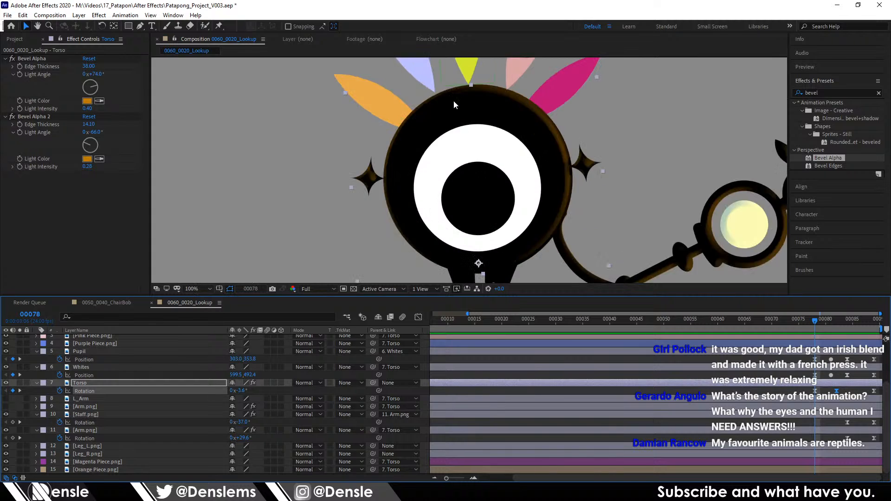
{"action": "scroll", "coordinate": [453, 100], "scroll_direction": "up", "scroll_amount": 5}
{"action": "left_click", "coordinate": [388, 139]}
{"action": "left_click", "coordinate": [546, 118], "text": "shift"}
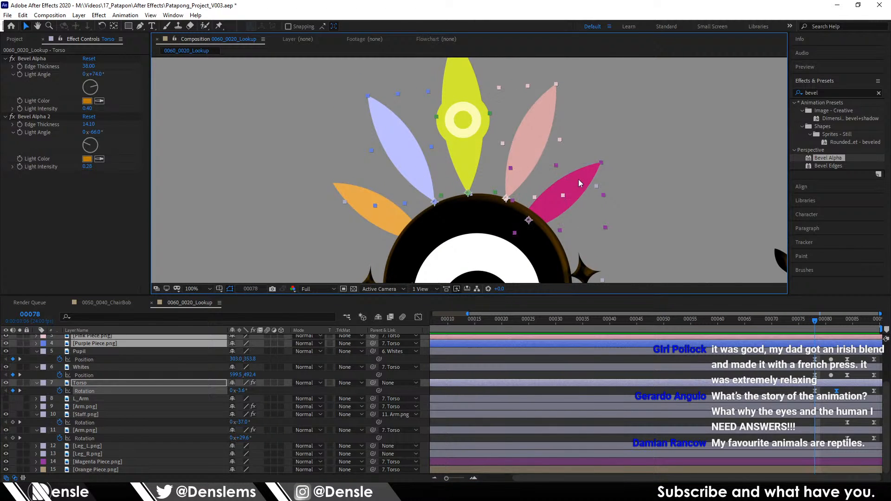
{"action": "left_click", "coordinate": [579, 182]}
{"action": "left_click_drag", "start_coordinate": [578, 183], "coordinate": [465, 112]}
{"action": "left_click", "coordinate": [99, 15]}
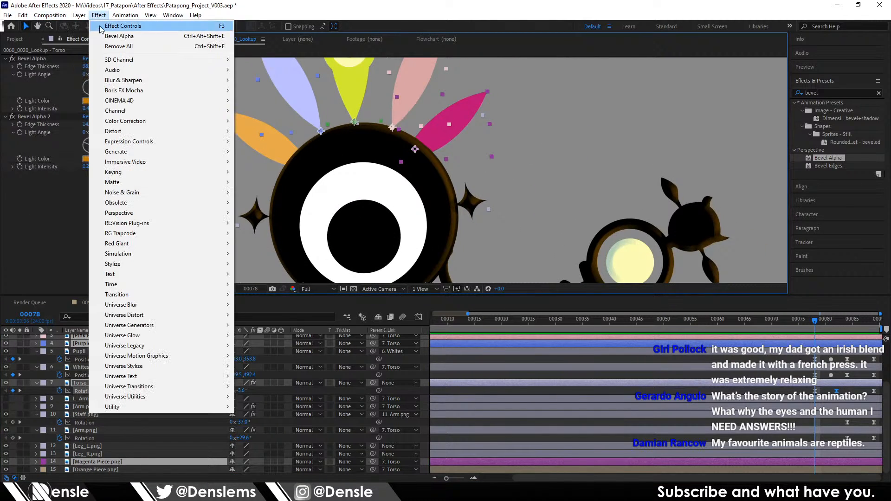
{"action": "left_click", "coordinate": [100, 26]}
{"action": "key", "text": "w"}
{"action": "scroll", "coordinate": [345, 80], "scroll_direction": "up", "scroll_amount": 3}
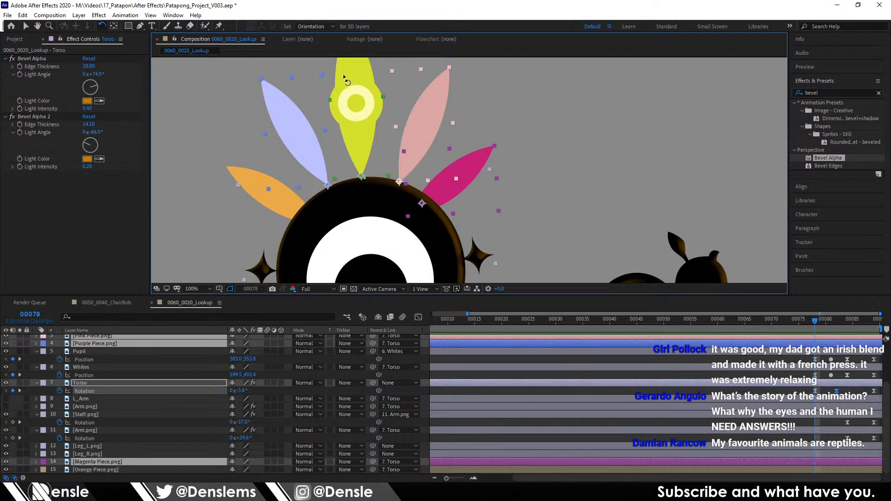
{"action": "left_click_drag", "start_coordinate": [344, 78], "coordinate": [372, 73]}
{"action": "key", "text": "ctrl+z"}
{"action": "key", "text": "ctrl+z"}
Step: Add the Orange piece to the feather selection and keyframe Rotation at 0° on all five pieces at frame 78
{"action": "left_click", "coordinate": [255, 182], "text": "shift"}
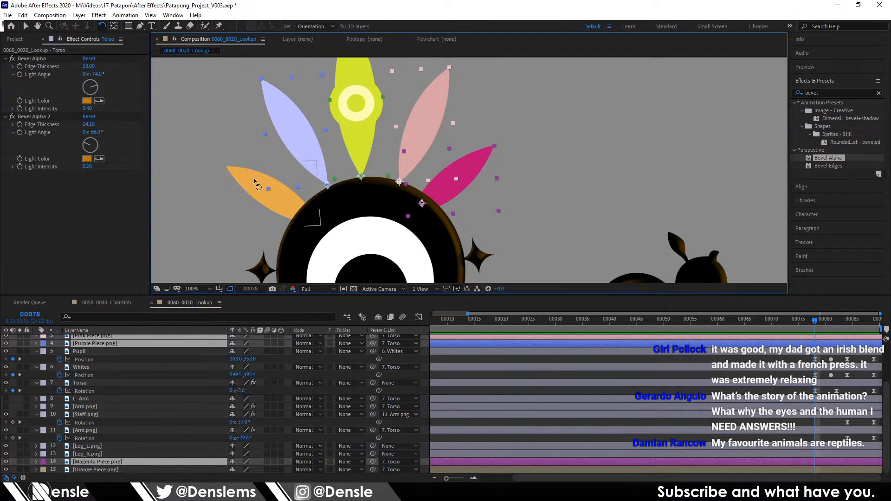
{"action": "left_click", "coordinate": [241, 179], "text": "shift"}
{"action": "left_click_drag", "start_coordinate": [347, 92], "coordinate": [498, 188]}
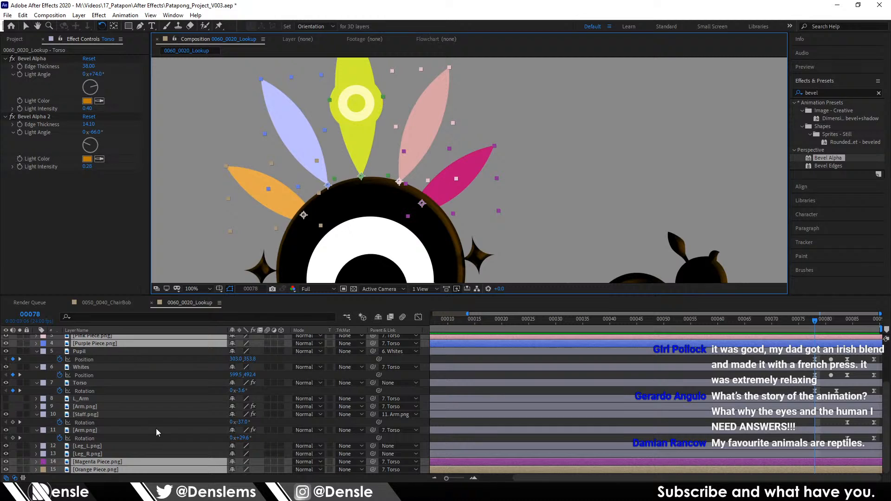
{"action": "key", "text": "r"}
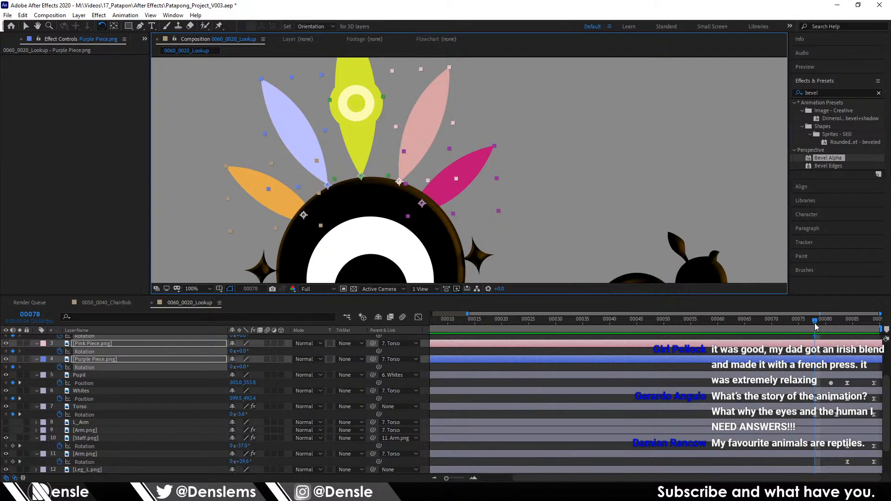
Step: Find where the head turn begins and move the five feather pieces' Rotation keyframes to frame 81
{"action": "key", "text": "Page_Down"}
{"action": "key", "text": "Page_Up"}
{"action": "key", "text": "Page_Down"}
{"action": "key", "text": "Page_Down"}
{"action": "key", "text": "Page_Down"}
{"action": "key", "text": "Page_Down"}
{"action": "key", "text": "Page_Down"}
{"action": "key", "text": "Page_Down"}
{"action": "key", "text": "Page_Up"}
{"action": "key", "text": "Page_Up"}
{"action": "key", "text": "Page_Up"}
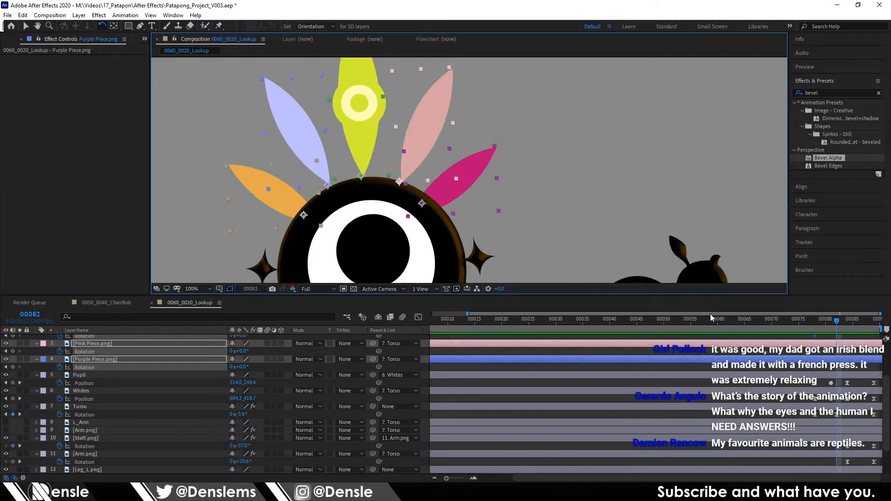
{"action": "left_click", "coordinate": [810, 344]}
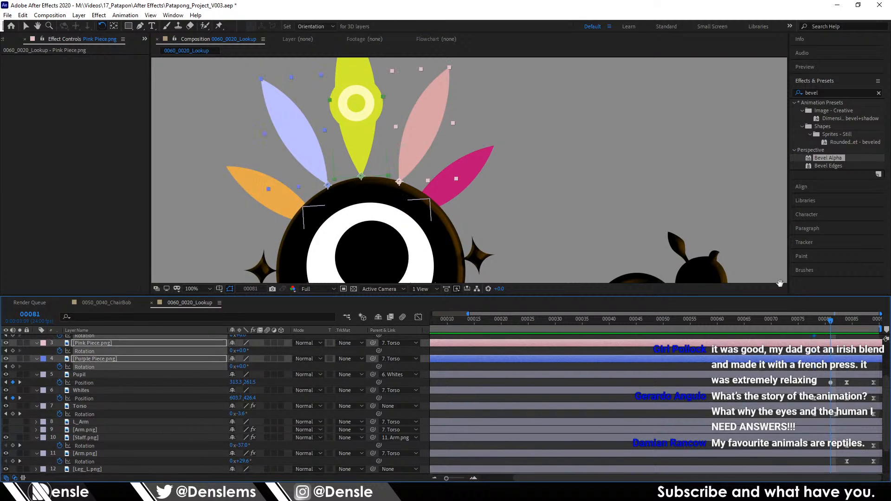
{"action": "scroll", "coordinate": [789, 395], "scroll_direction": "down", "scroll_amount": 2}
{"action": "left_click", "coordinate": [817, 447]}
{"action": "left_click", "coordinate": [819, 462], "text": "shift"}
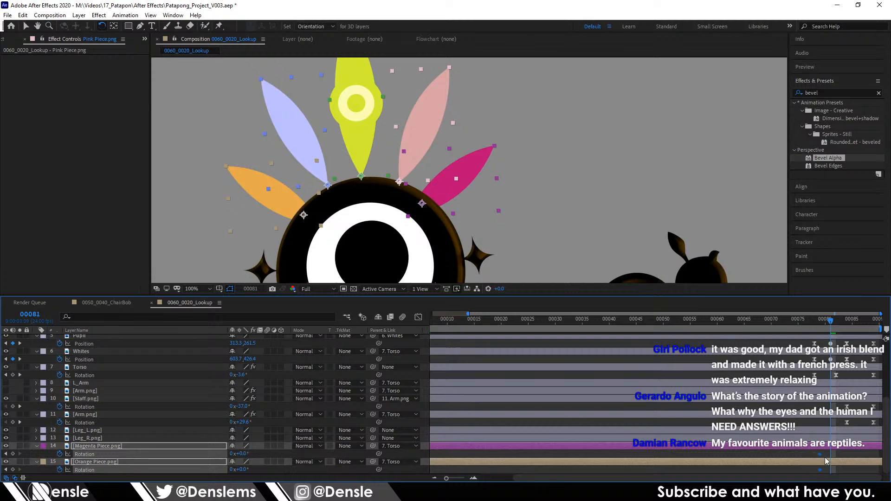
{"action": "scroll", "coordinate": [817, 418], "scroll_direction": "up", "scroll_amount": 3}
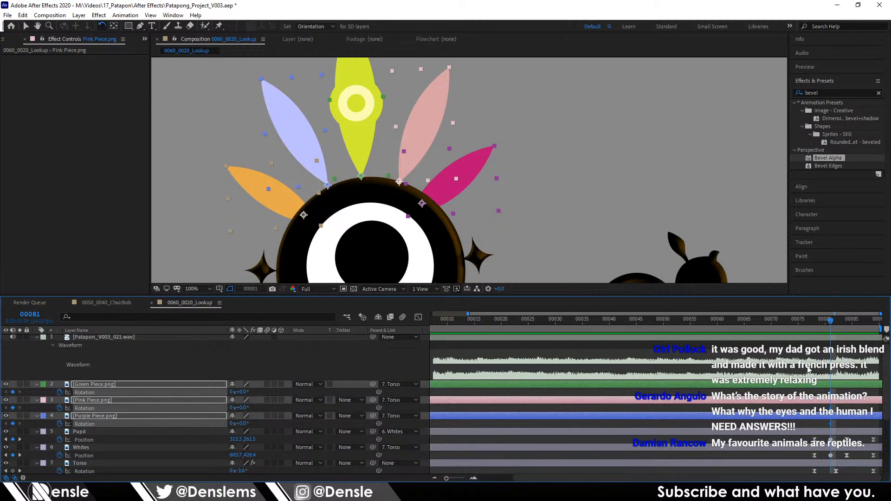
Step: At frame 84, rotate all five feather pieces to about -10.7° so they drag behind the head turn
{"action": "key", "text": "Page_Down"}
{"action": "key", "text": "Page_Down"}
{"action": "key", "text": "Page_Down"}
{"action": "key", "text": "Page_Down"}
{"action": "key", "text": "Page_Down"}
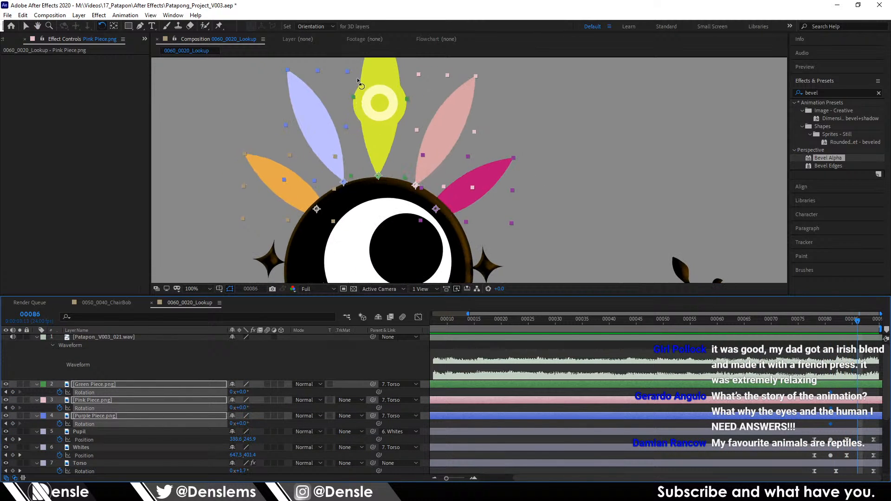
{"action": "key", "text": "Page_Up"}
{"action": "key", "text": "Page_Up"}
{"action": "left_click_drag", "start_coordinate": [380, 83], "coordinate": [359, 60]}
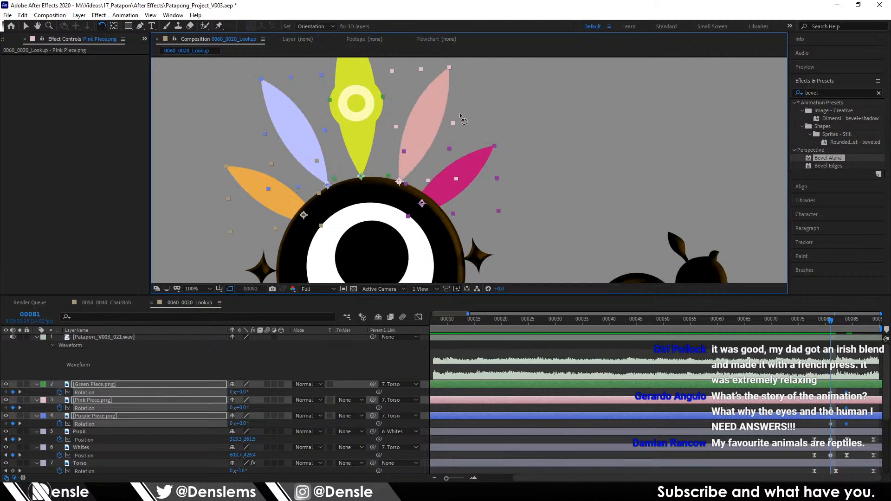
Step: At frame 89, rotate the five feather pieces back to about 0.5° to settle with the final pose
{"action": "key", "text": "Page_Down"}
{"action": "key", "text": "Page_Down"}
{"action": "key", "text": "Page_Down"}
{"action": "key", "text": "Page_Down"}
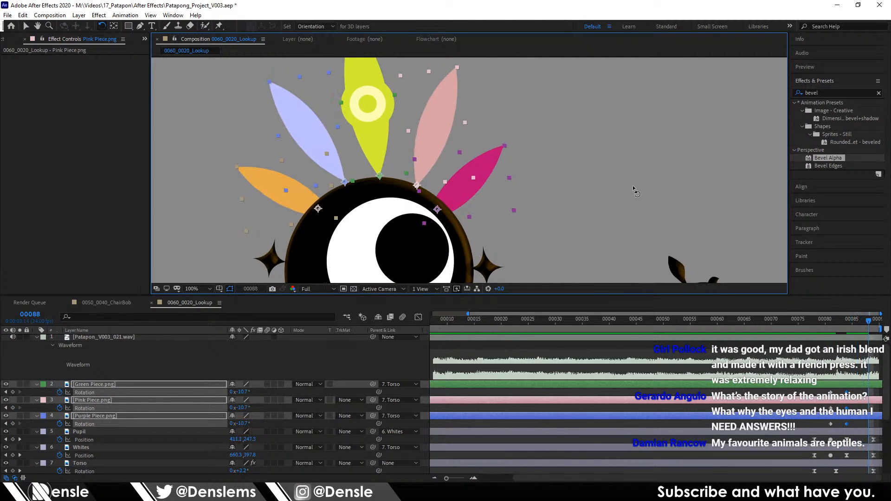
{"action": "key", "text": "Page_Down"}
{"action": "left_click_drag", "start_coordinate": [377, 87], "coordinate": [385, 76]}
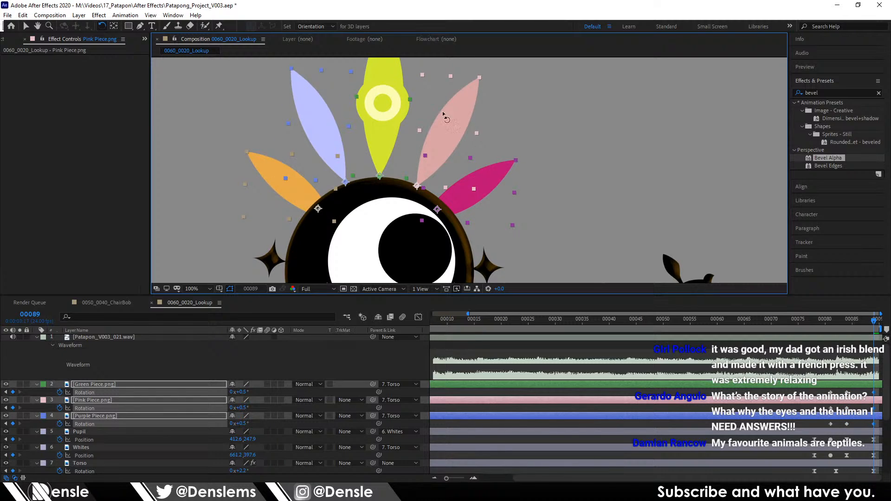
Step: Apply Easy Ease to the Rotation keyframes of all five feather pieces
{"action": "left_click", "coordinate": [807, 323]}
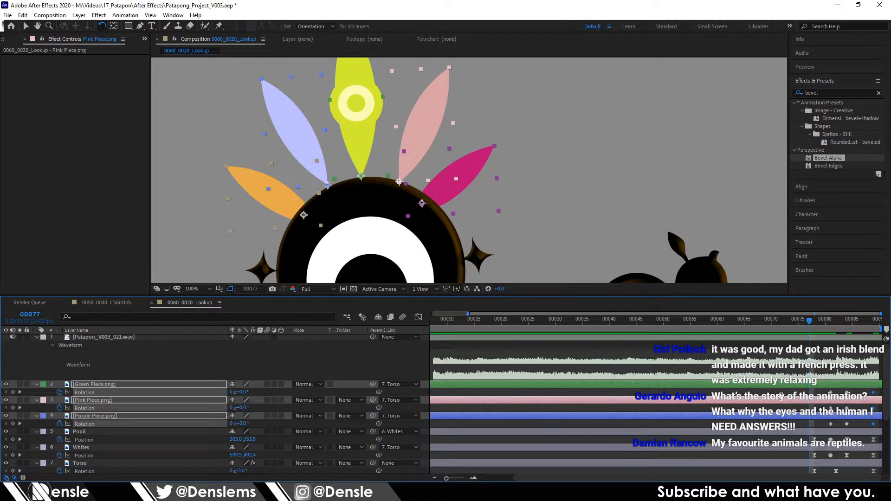
{"action": "scroll", "coordinate": [780, 396], "scroll_direction": "down", "scroll_amount": 3}
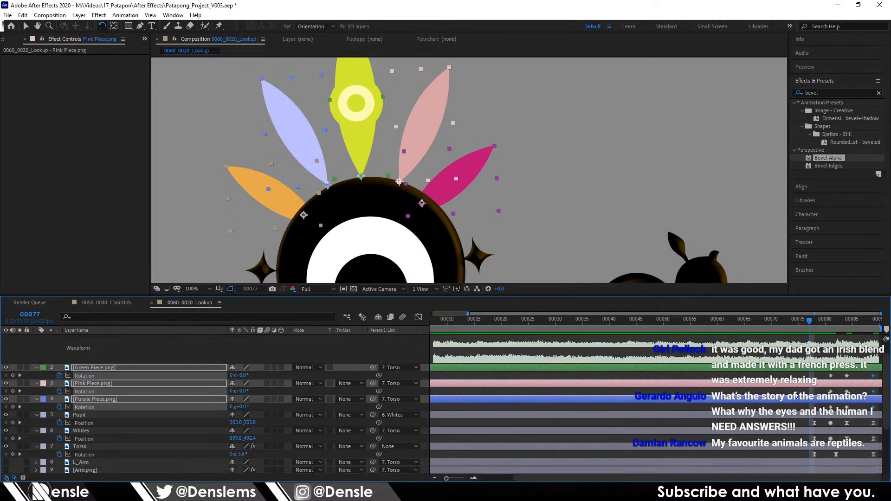
{"action": "scroll", "coordinate": [814, 399], "scroll_direction": "down", "scroll_amount": 4}
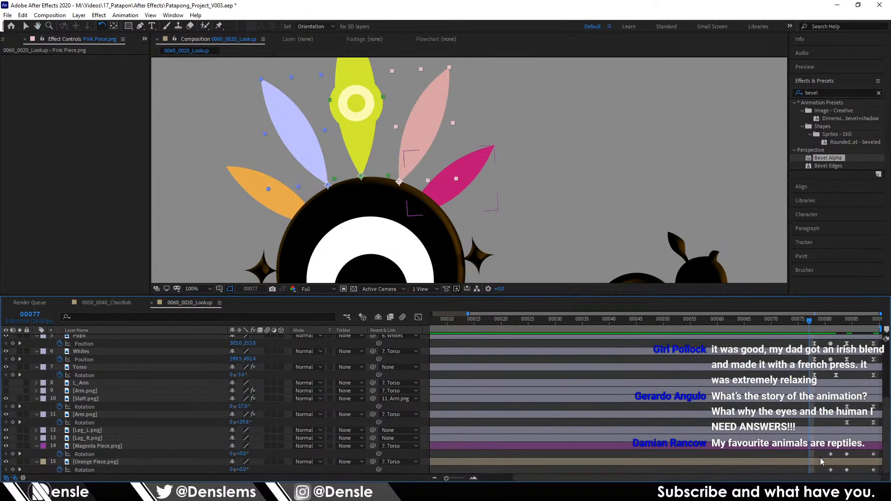
{"action": "left_click", "coordinate": [820, 445]}
{"action": "left_click", "coordinate": [820, 462], "text": "shift"}
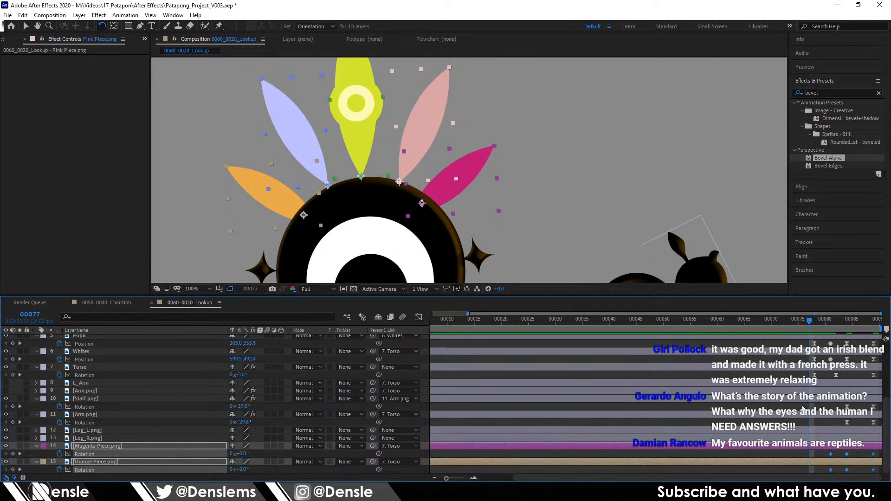
{"action": "left_click", "coordinate": [418, 317]}
{"action": "left_click", "coordinate": [420, 317]}
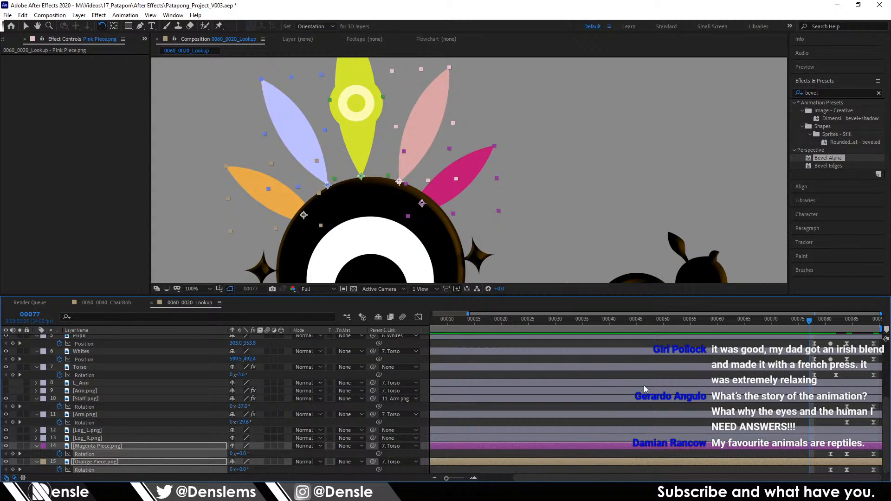
Step: Preview the feather motion and inspect the dragged-back pose at frame 84
{"action": "left_click", "coordinate": [749, 365]}
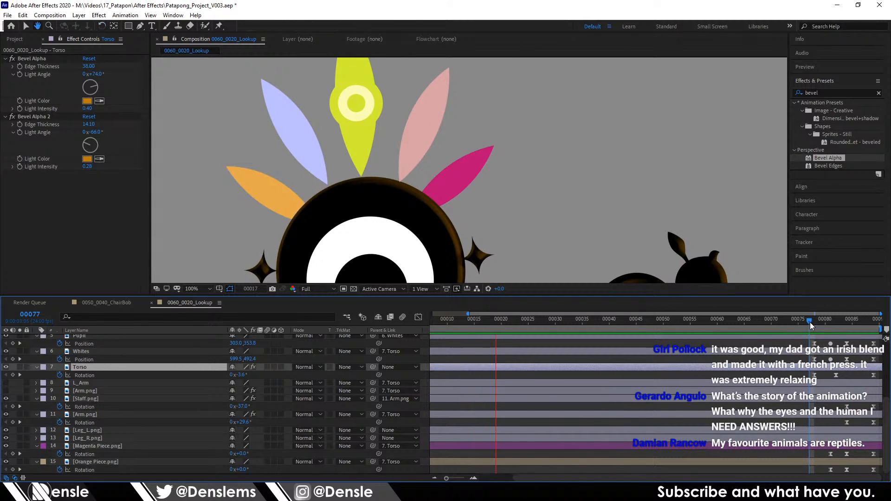
{"action": "left_click_drag", "start_coordinate": [809, 322], "coordinate": [845, 324]}
{"action": "scroll", "coordinate": [841, 372], "scroll_direction": "up", "scroll_amount": 5}
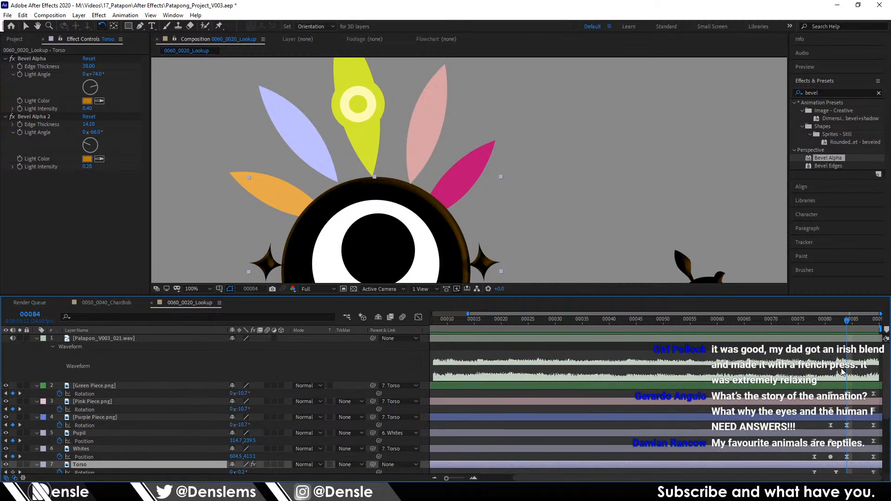
Step: At frame 84, select all five feather pieces and rotate them to about -5.2° to reduce the drag
{"action": "mouse_move", "coordinate": [359, 81]}
{"action": "left_mouse_down"}
{"action": "mouse_move", "coordinate": [359, 119]}
{"action": "mouse_move", "coordinate": [365, 90]}
{"action": "left_mouse_up"}
{"action": "key", "text": "ctrl+z"}
{"action": "left_click", "coordinate": [238, 216]}
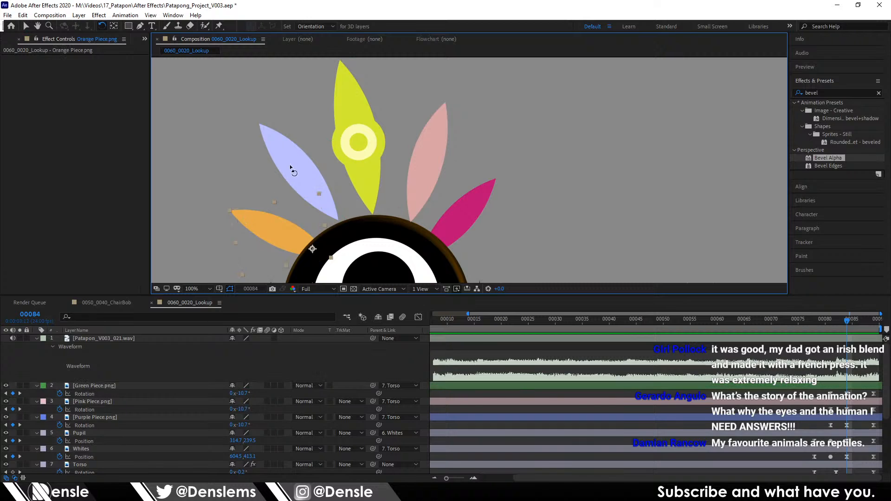
{"action": "left_click", "coordinate": [288, 169], "text": "shift"}
{"action": "left_click", "coordinate": [357, 135], "text": "shift"}
{"action": "left_click", "coordinate": [411, 145], "text": "shift"}
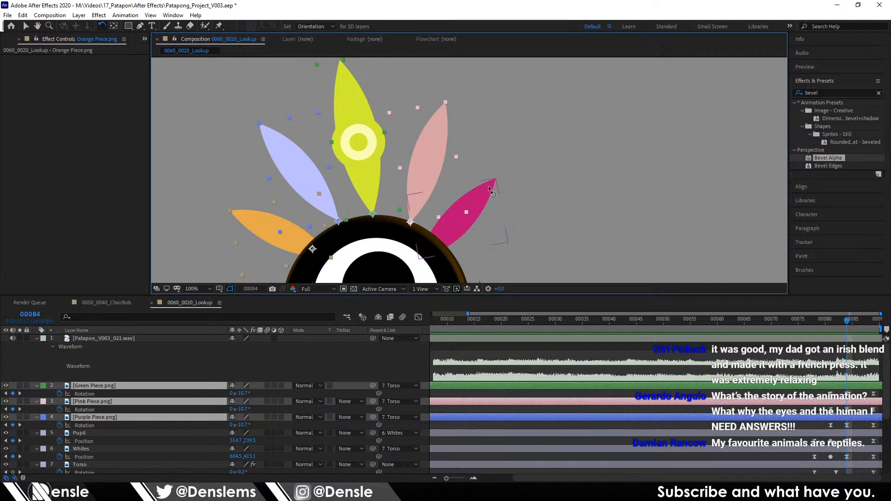
{"action": "left_click_drag", "start_coordinate": [346, 106], "coordinate": [355, 82]}
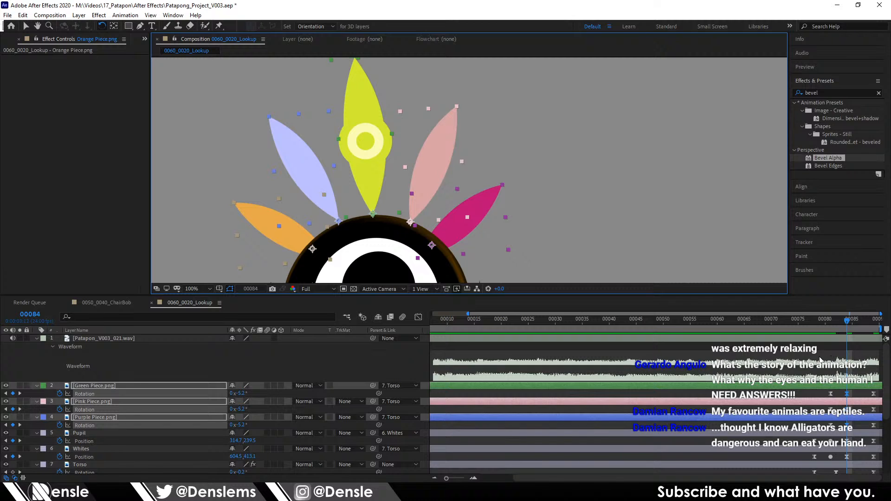
Step: At frame 89, rotate the five feather pieces to about -5.0° and preview the motion
{"action": "left_click_drag", "start_coordinate": [820, 322], "coordinate": [885, 339]}
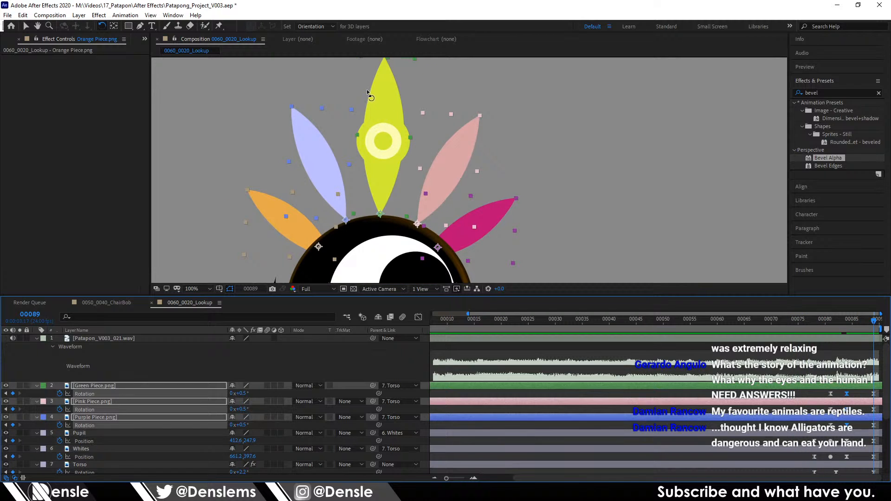
{"action": "left_click_drag", "start_coordinate": [372, 100], "coordinate": [360, 100]}
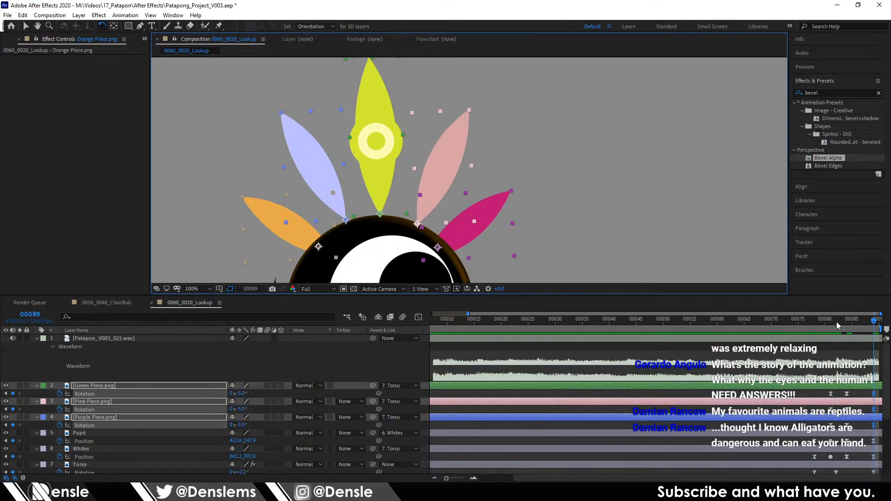
{"action": "left_click_drag", "start_coordinate": [837, 323], "coordinate": [766, 318]}
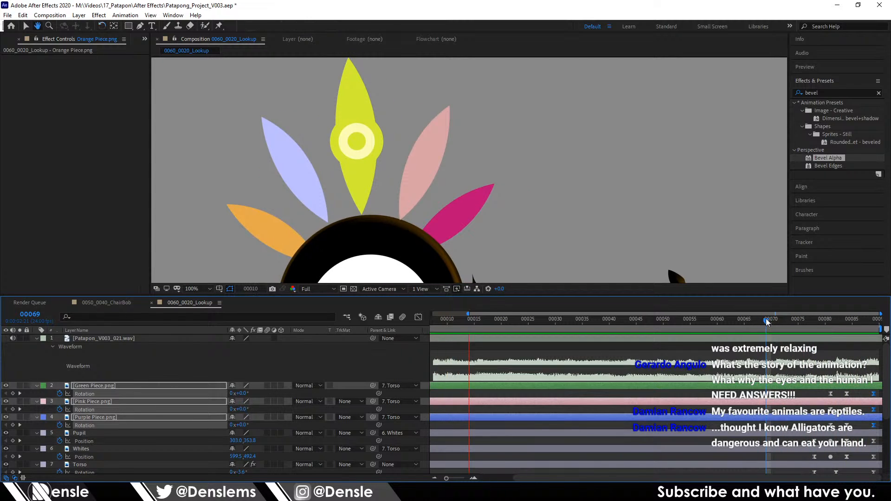
{"action": "key", "text": "Home"}
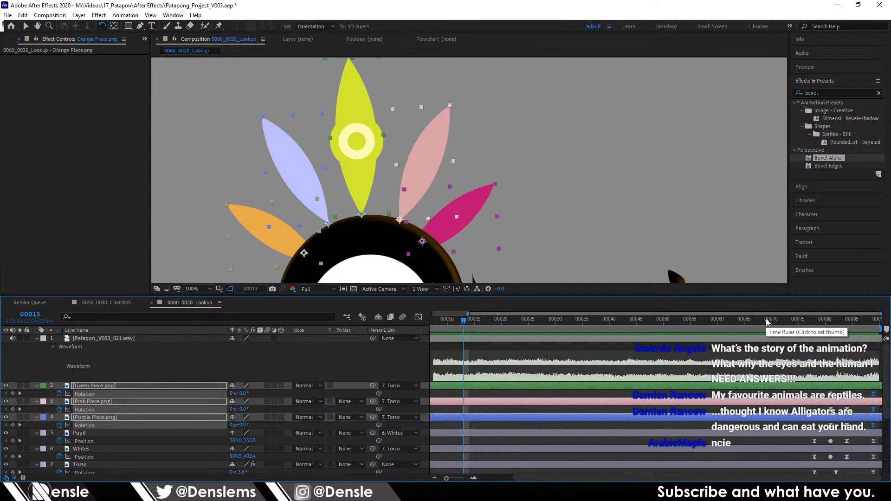
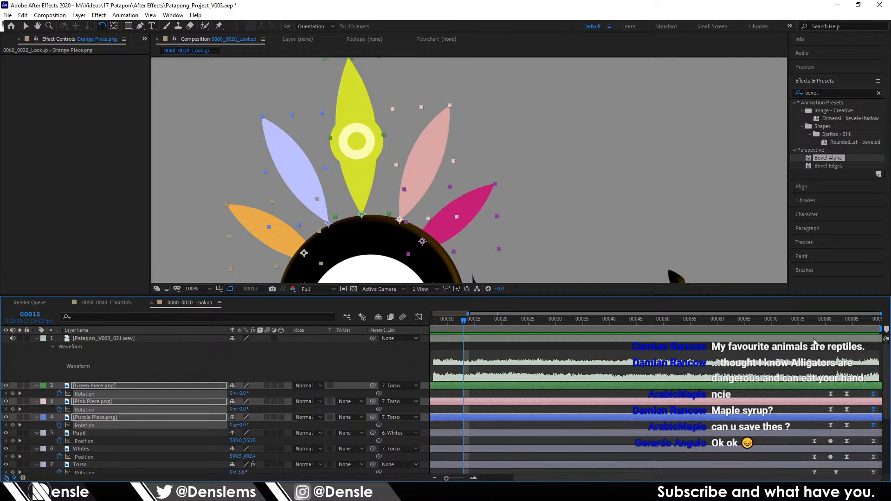
Step: Fit the whole composition in the viewer and preview the full look-up motion from frame 76
{"action": "left_click_drag", "start_coordinate": [792, 322], "coordinate": [874, 326]}
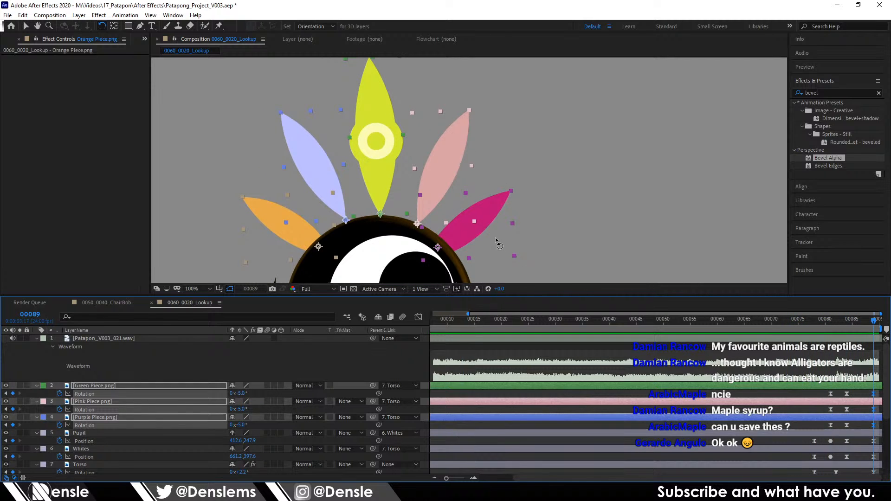
{"action": "scroll", "coordinate": [496, 241], "scroll_direction": "down", "scroll_amount": 3}
{"action": "scroll", "coordinate": [495, 242], "scroll_direction": "up", "scroll_amount": 2}
{"action": "left_click_drag", "start_coordinate": [495, 241], "coordinate": [480, 0]}
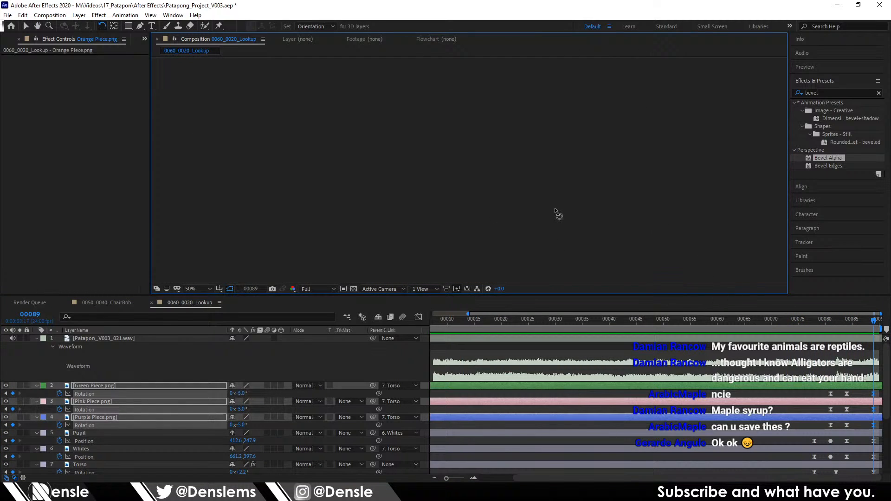
{"action": "left_click", "coordinate": [197, 289]}
{"action": "left_click", "coordinate": [200, 300]}
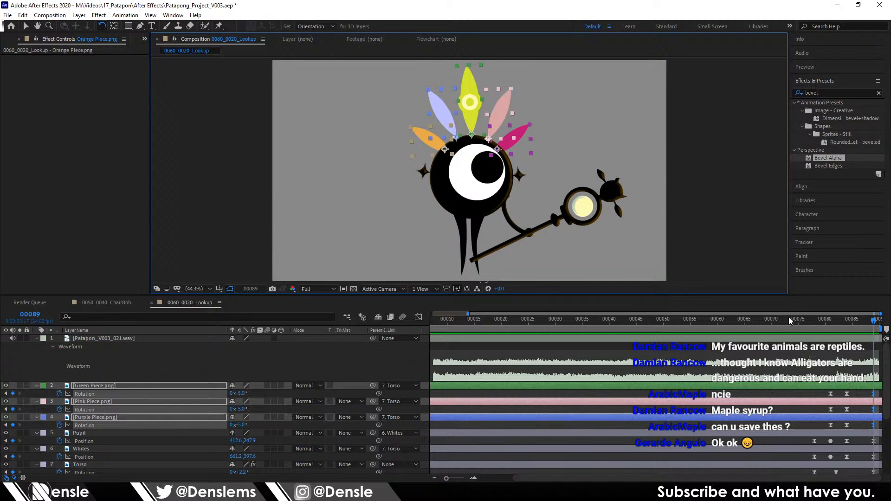
{"action": "left_click", "coordinate": [804, 320]}
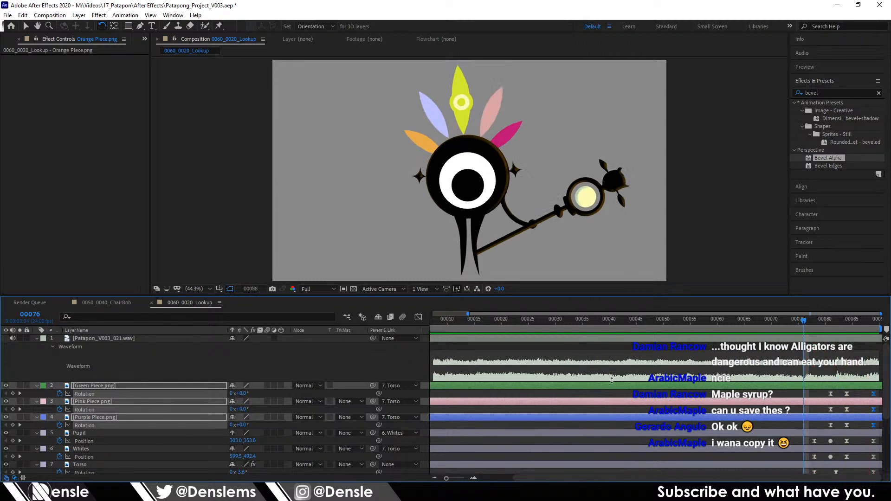
Step: Return to frame 0, collapse the revealed properties of all layers and deselect everything
{"action": "left_click", "coordinate": [443, 320]}
{"action": "left_click_drag", "start_coordinate": [441, 323], "coordinate": [379, 323]}
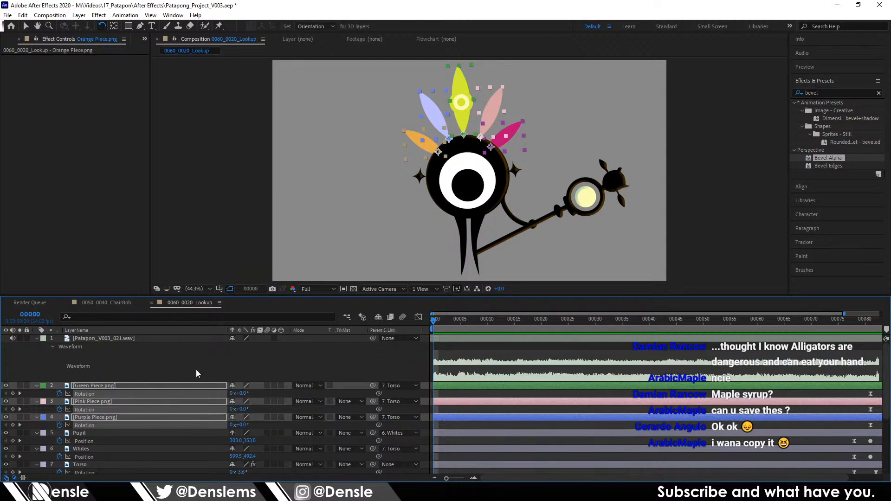
{"action": "key", "text": "ctrl+a"}
{"action": "key", "text": "u"}
{"action": "key", "text": "F2"}
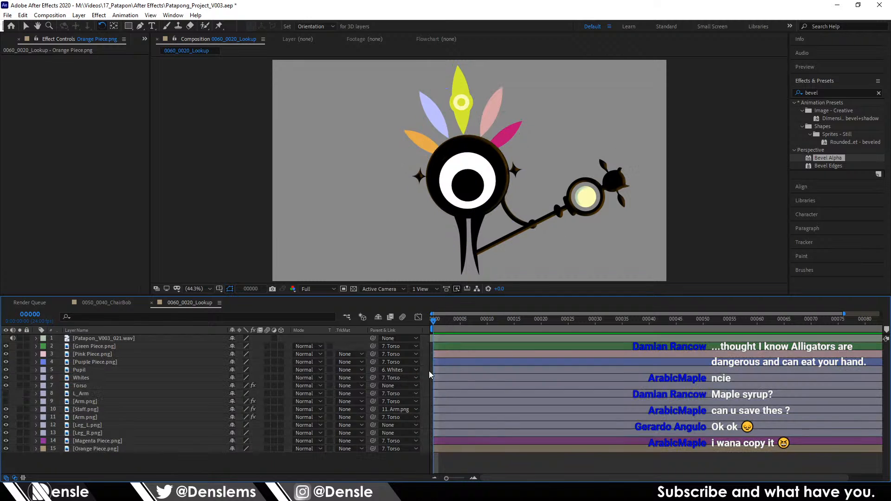
Step: Reveal the Torso layer's Rotation, remove its keyframe at frame 0 and play the shot back
{"action": "left_click", "coordinate": [437, 197]}
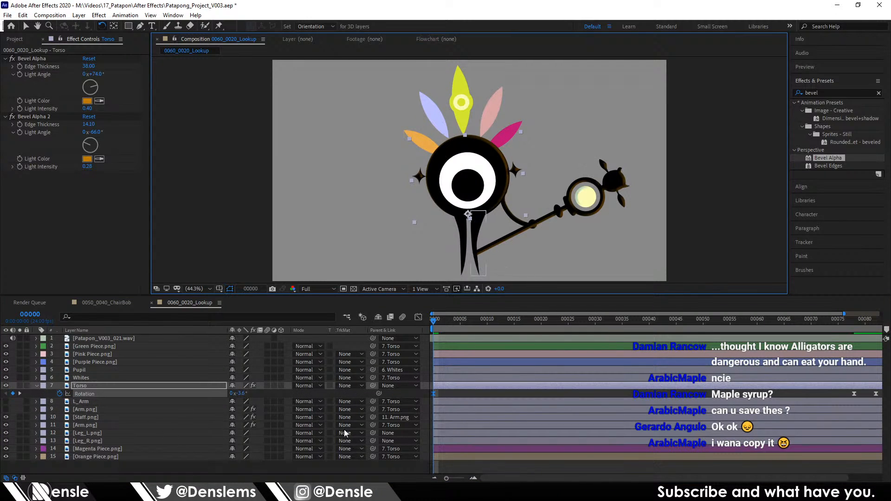
{"action": "key", "text": "r"}
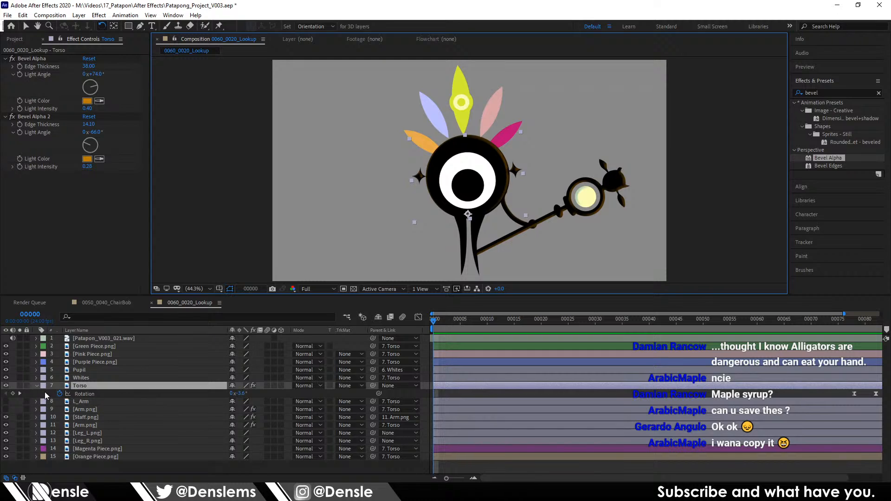
{"action": "key", "text": "period"}
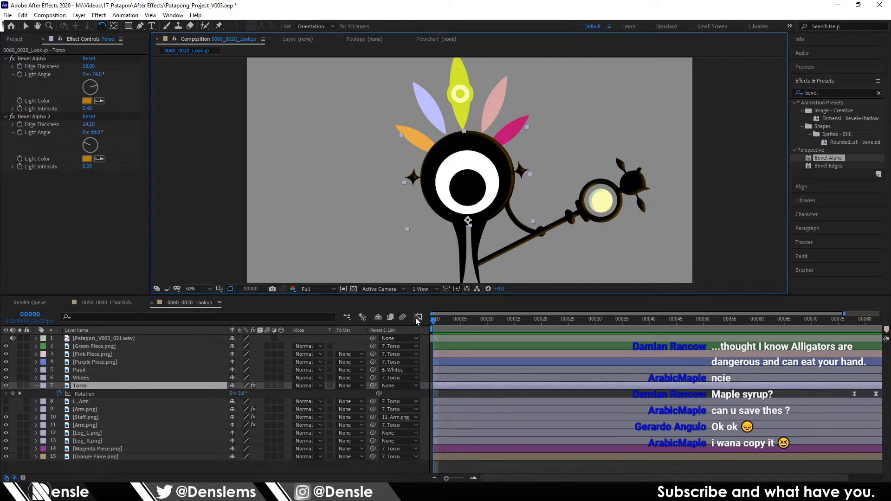
{"action": "left_click", "coordinate": [437, 319]}
{"action": "key", "text": "space"}
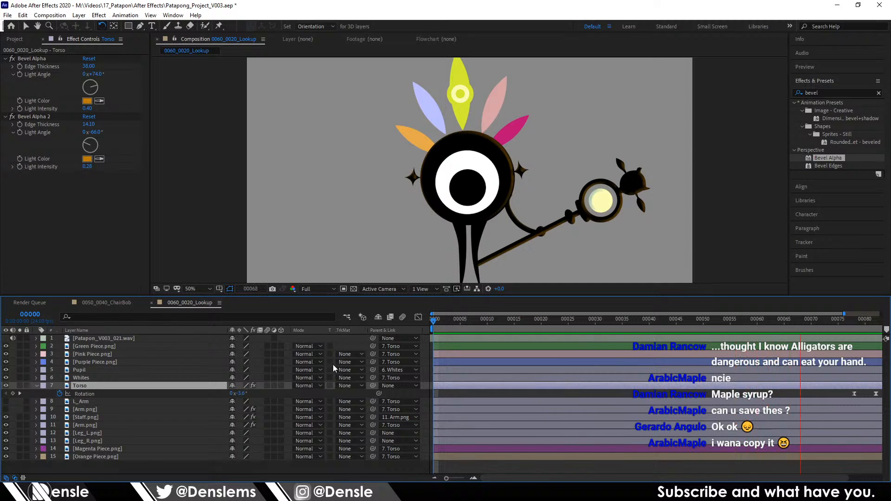
{"action": "key", "text": "space"}
Step: Add the expression wiggle(1.2,1) to the Torso's Rotation and preview the idle sway from frame 0
{"action": "left_click", "coordinate": [59, 394], "text": "alt"}
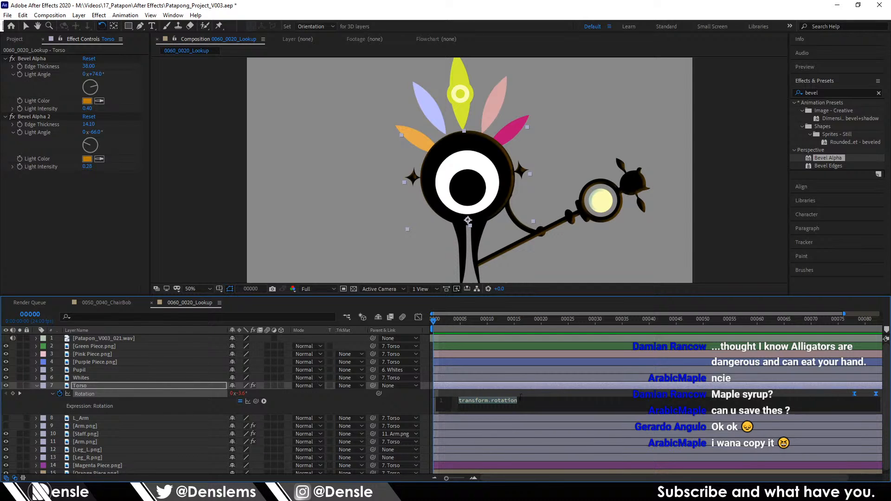
{"action": "type", "text": "wiggle"}
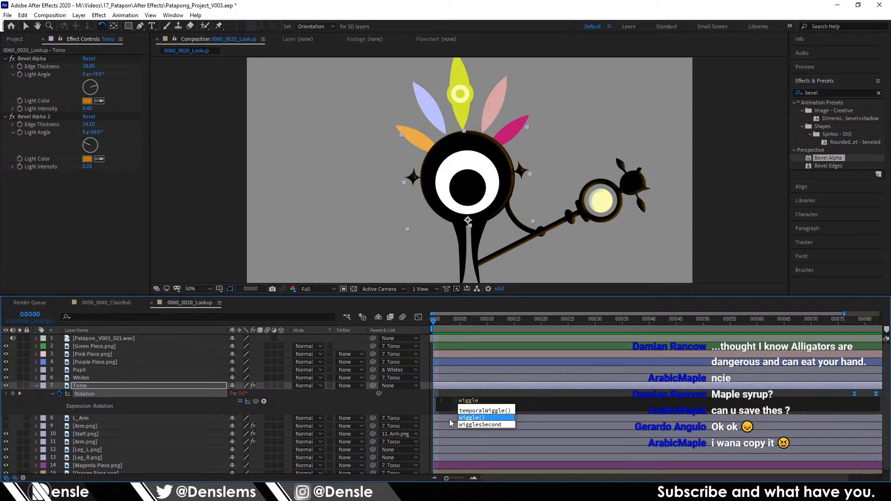
{"action": "left_click", "coordinate": [473, 420]}
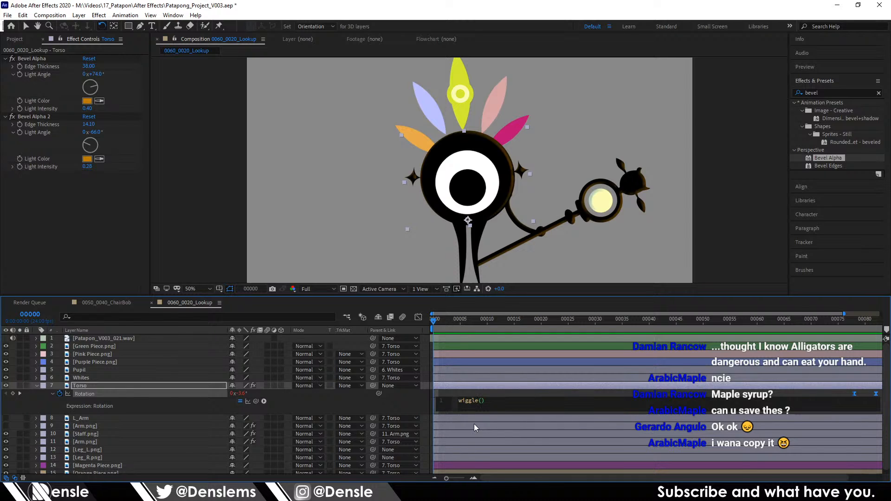
{"action": "type", "text": "1.2,1"}
{"action": "left_click_drag", "start_coordinate": [457, 321], "coordinate": [427, 321]}
{"action": "key", "text": "space"}
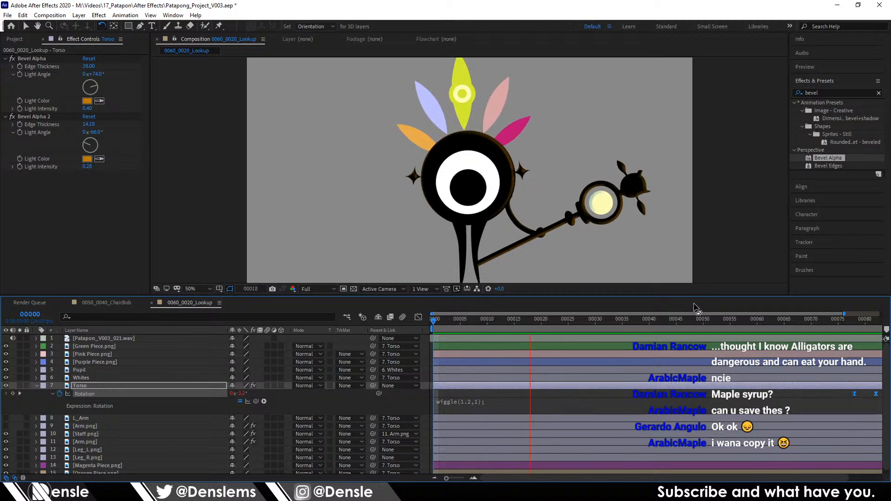
{"action": "key", "text": "space"}
Step: Copy the Torso's wiggle(1.2,1) expression to the Rotation of the visible Arm.png layer, turn off its keyframing, and preview the sway
{"action": "left_click", "coordinate": [453, 402]}
{"action": "key", "text": "ctrl+c"}
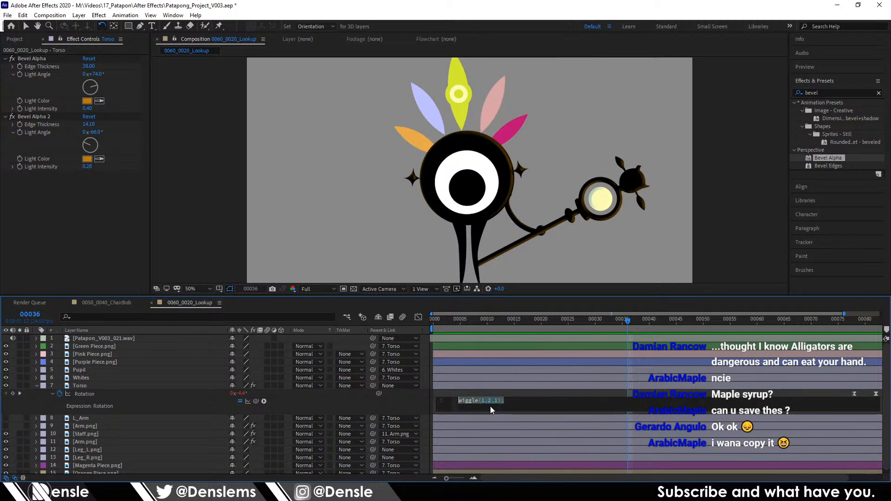
{"action": "left_click", "coordinate": [433, 321]}
{"action": "left_click", "coordinate": [523, 217]}
{"action": "left_click", "coordinate": [533, 234]}
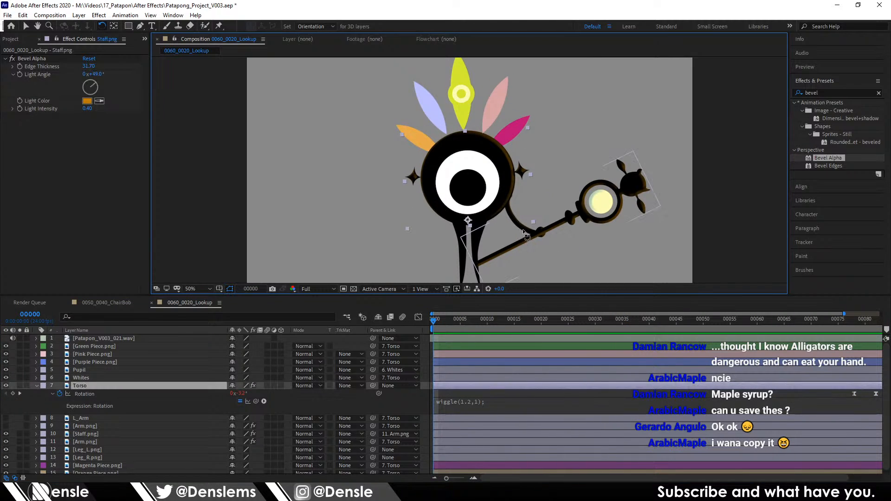
{"action": "left_click", "coordinate": [96, 441]}
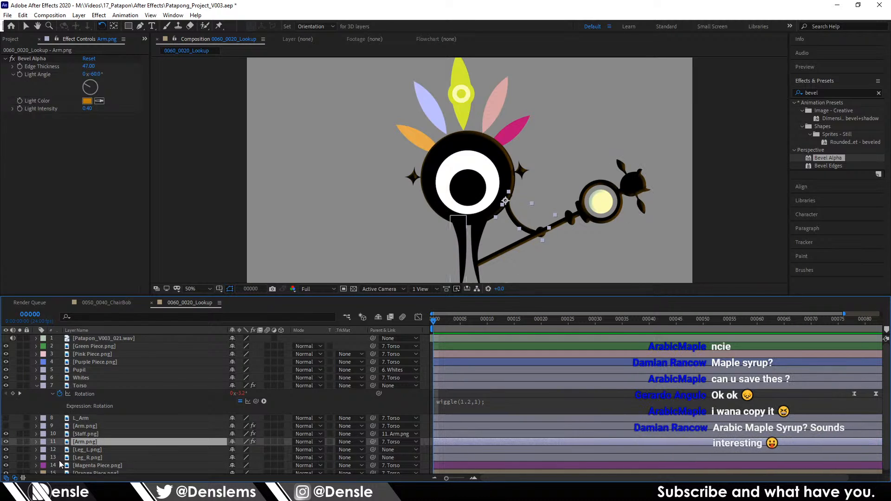
{"action": "key", "text": "r"}
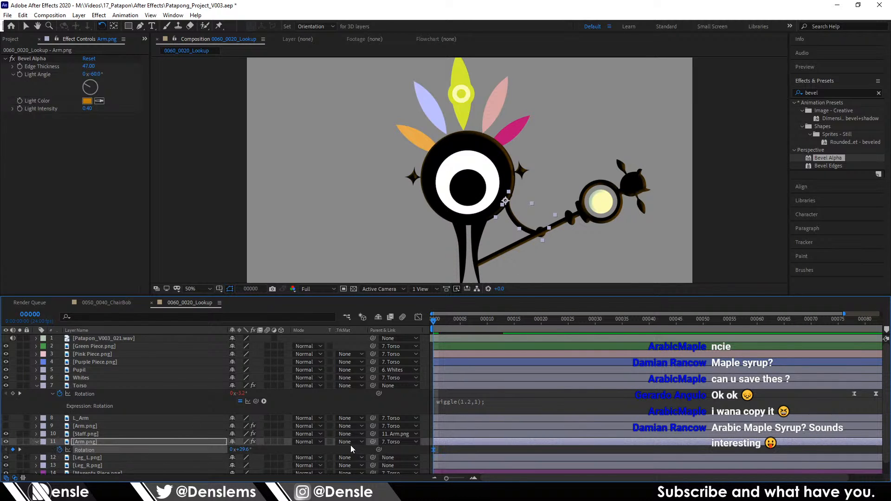
{"action": "left_click", "coordinate": [59, 451], "text": "alt"}
{"action": "left_click", "coordinate": [180, 451]}
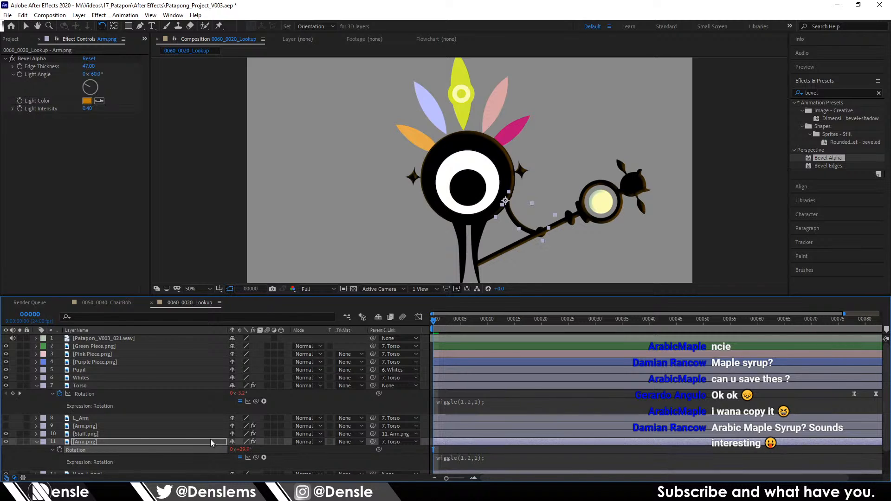
{"action": "key", "text": "F2"}
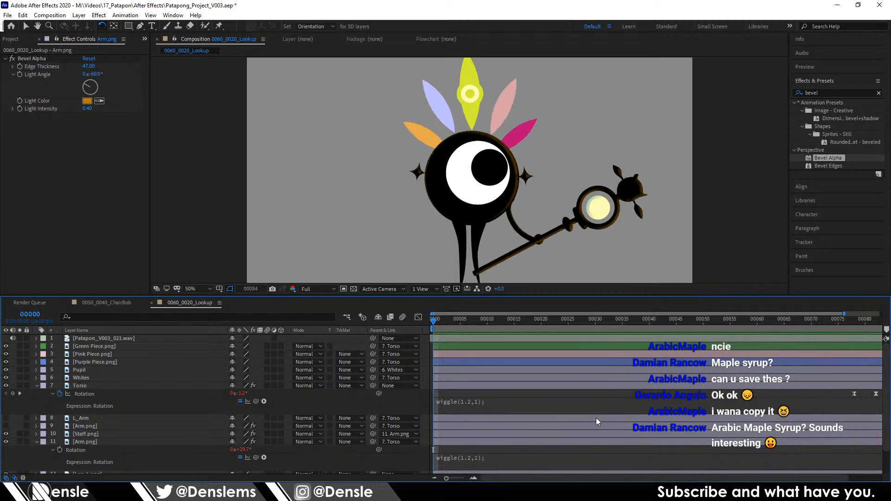
{"action": "left_click", "coordinate": [834, 322]}
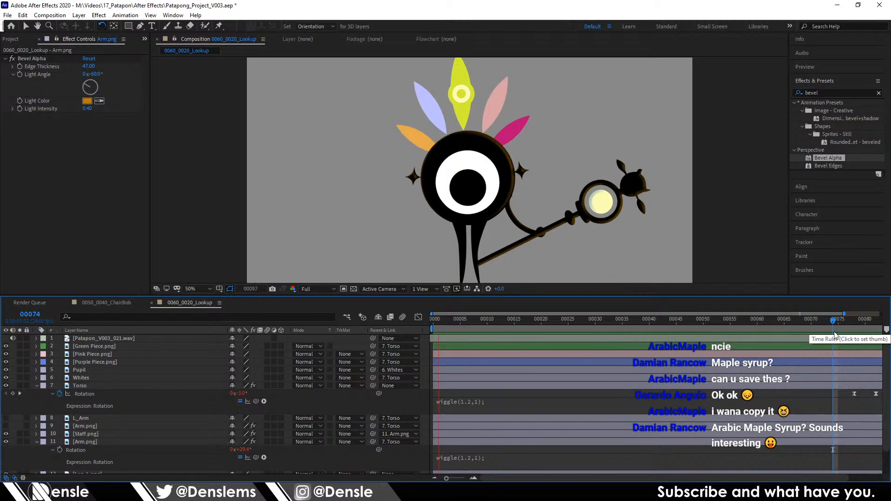
Step: Apply the wiggle(1.2,1) expression to the Pupil layer's Position and preview it from frame 0
{"action": "left_click", "coordinate": [468, 188]}
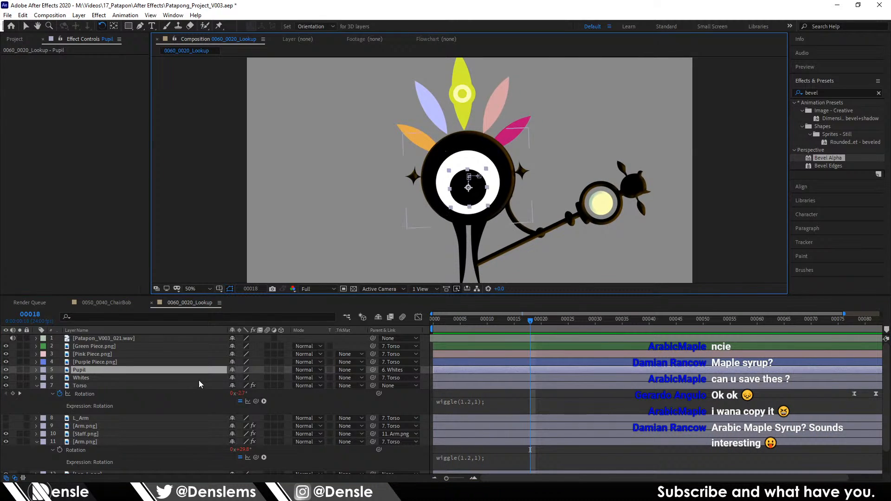
{"action": "key", "text": "p"}
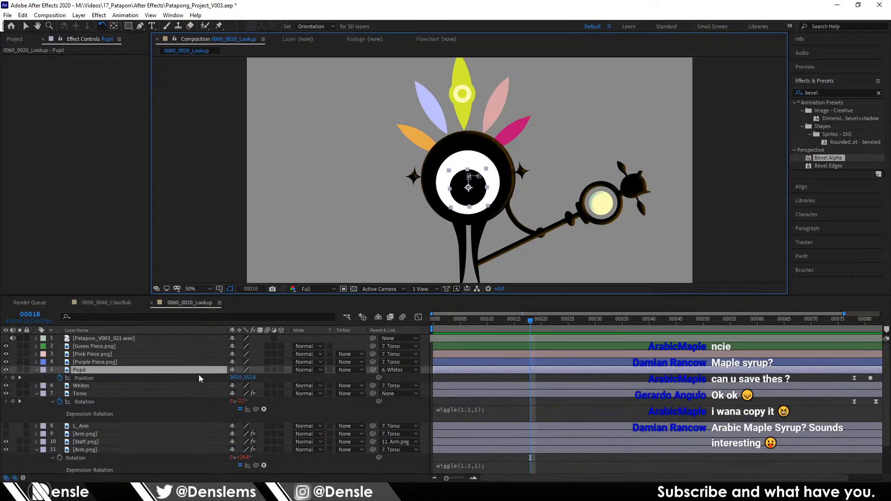
{"action": "left_click", "coordinate": [59, 378], "text": "alt"}
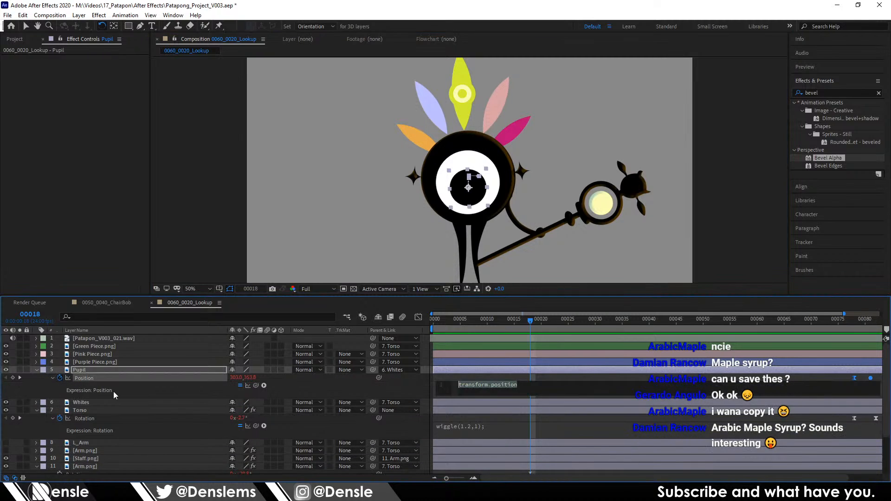
{"action": "left_click", "coordinate": [364, 389]}
{"action": "key", "text": "space"}
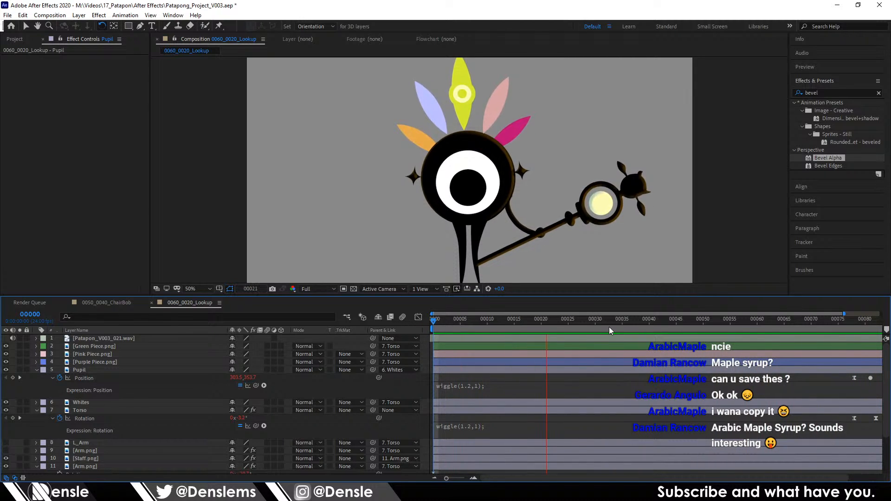
Step: Apply the wiggle(1.2,1) expression to the Whites layer's Position and preview the shot from frame 0
{"action": "left_click", "coordinate": [480, 166]}
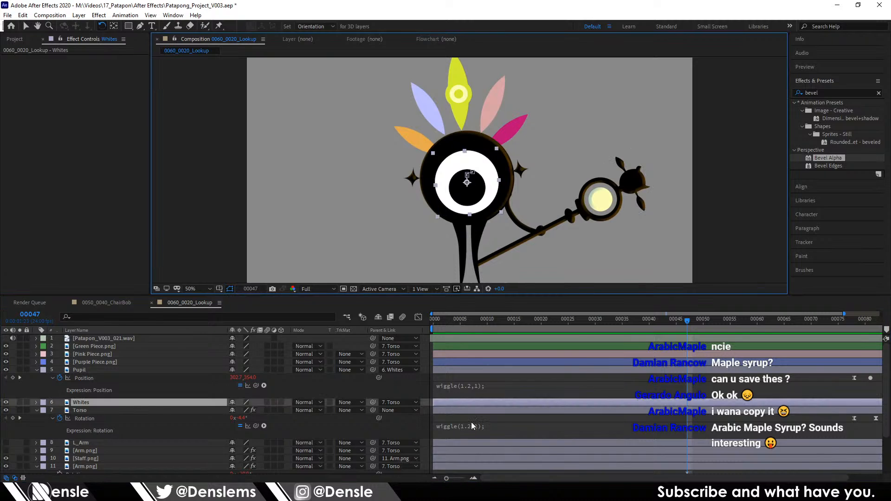
{"action": "key", "text": "p"}
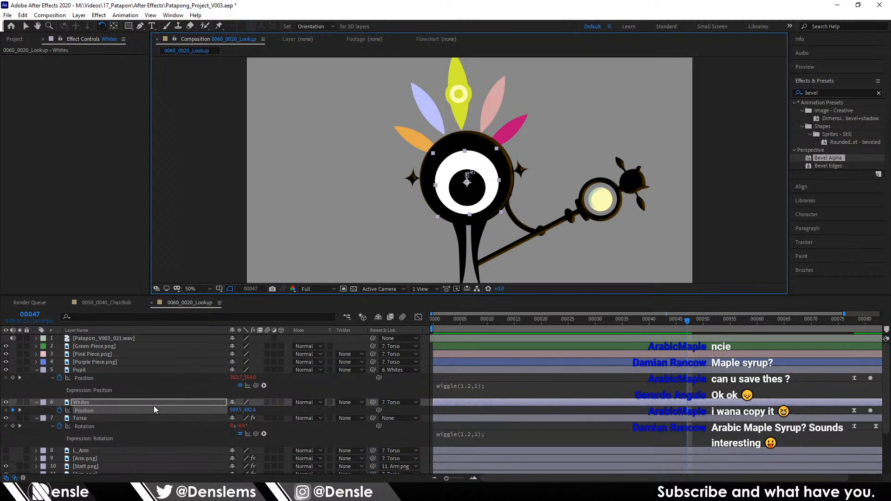
{"action": "left_click", "coordinate": [60, 410], "text": "alt"}
{"action": "key", "text": "ctrl+v"}
{"action": "left_click", "coordinate": [425, 428]}
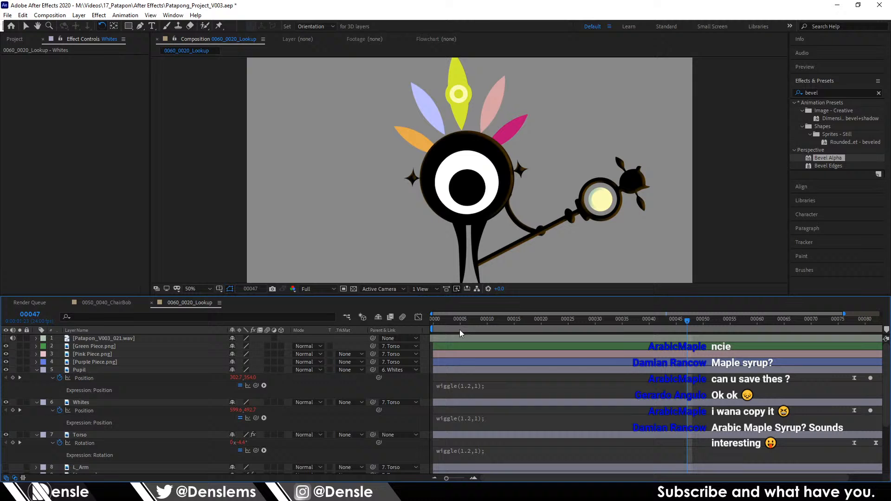
{"action": "key", "text": "Home"}
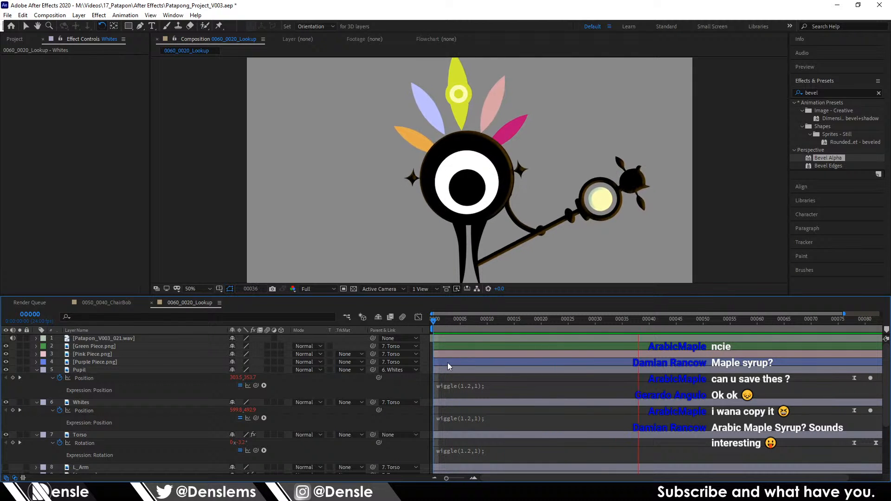
{"action": "scroll", "coordinate": [452, 210], "scroll_direction": "up", "scroll_amount": 2}
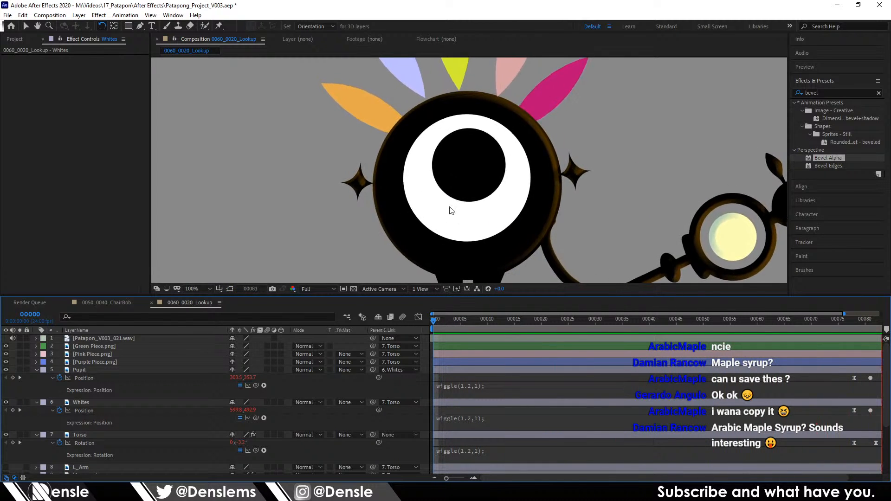
{"action": "scroll", "coordinate": [486, 219], "scroll_direction": "down", "scroll_amount": 3}
{"action": "scroll", "coordinate": [486, 220], "scroll_direction": "up", "scroll_amount": 1}
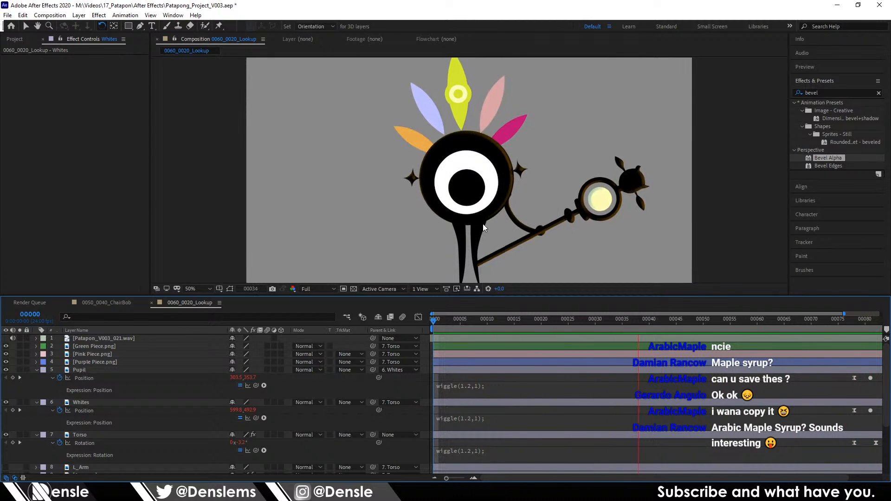
{"action": "key", "text": "space"}
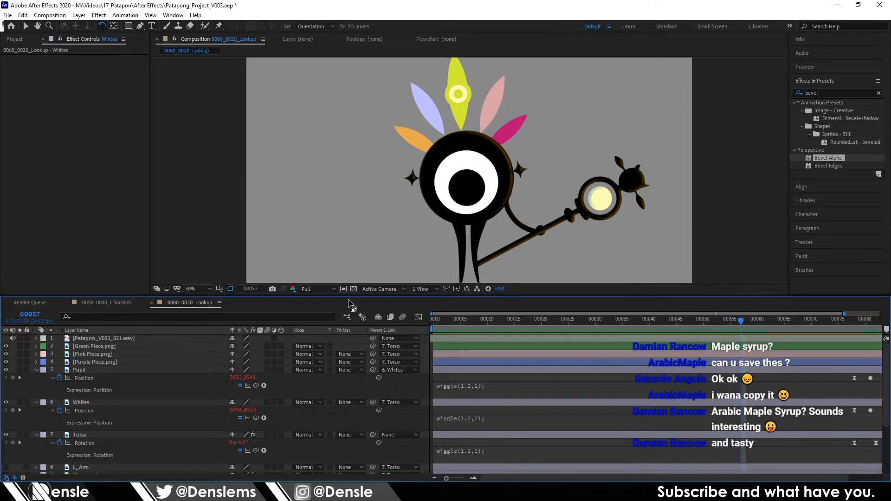
Step: Collapse the properties of all layers, save the project and return to frame 0
{"action": "key", "text": "ctrl+a"}
{"action": "key", "text": "u"}
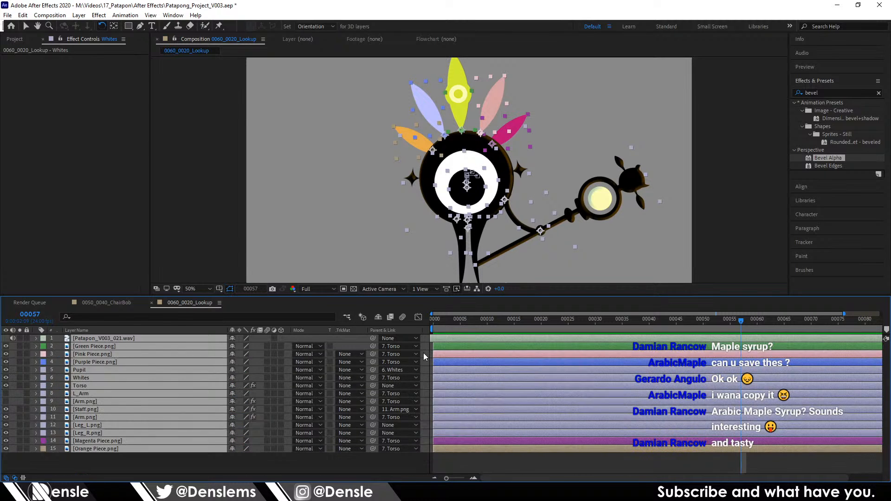
{"action": "key", "text": "F2"}
{"action": "key", "text": "ctrl+s"}
{"action": "key", "text": "Home"}
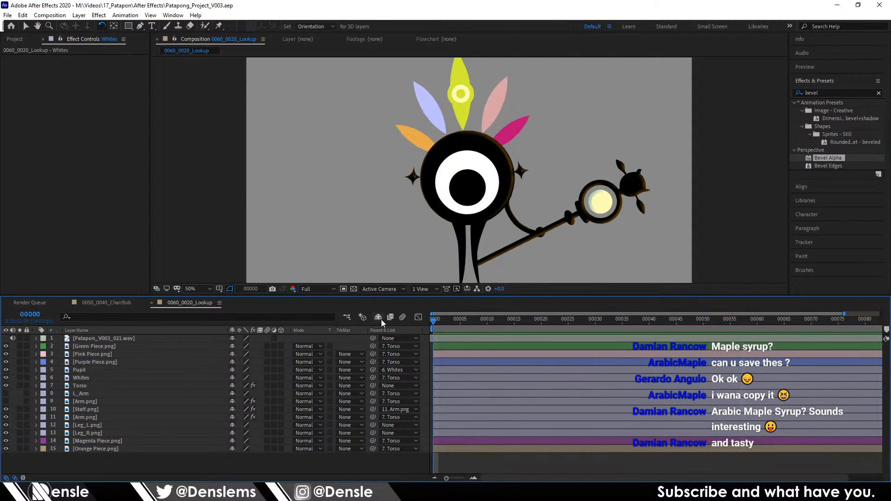
Step: Add 0060_0020_Lookup to the render queue and set its output to a PNG Sequence with RGB + Alpha channels
{"action": "key", "text": "ctrl+m"}
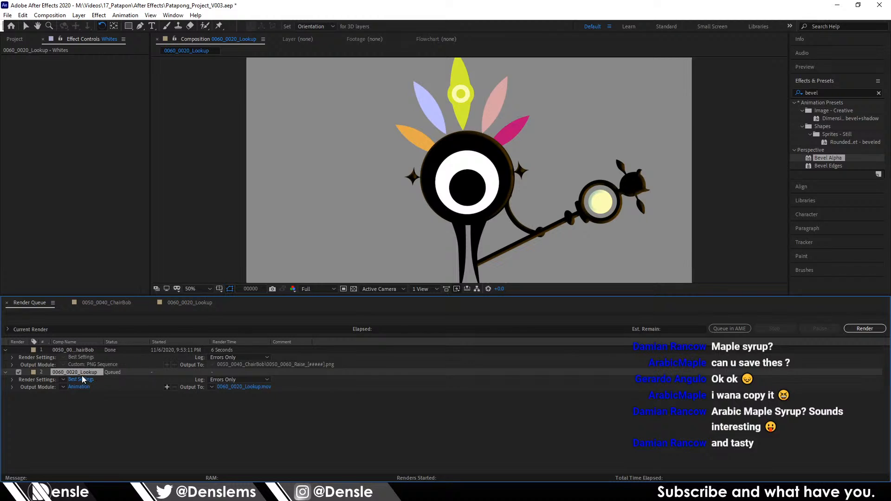
{"action": "left_click", "coordinate": [69, 388]}
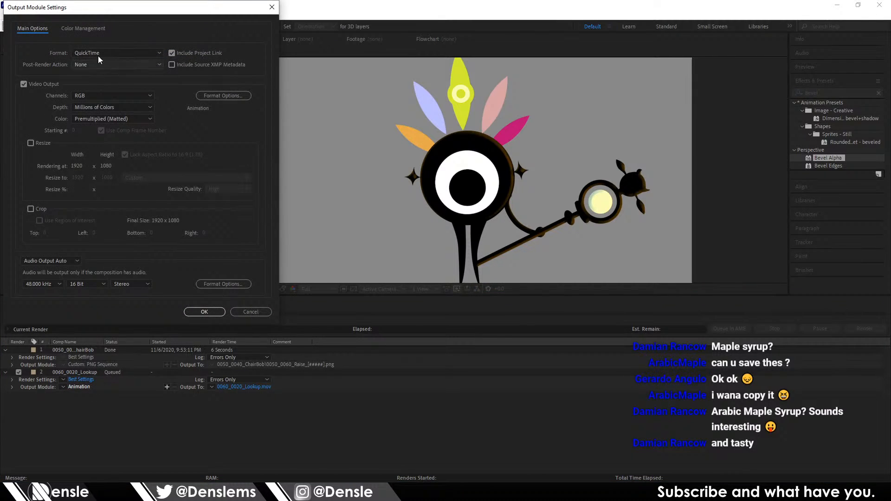
{"action": "left_click", "coordinate": [98, 53]}
{"action": "left_click", "coordinate": [95, 134]}
{"action": "left_click", "coordinate": [99, 96]}
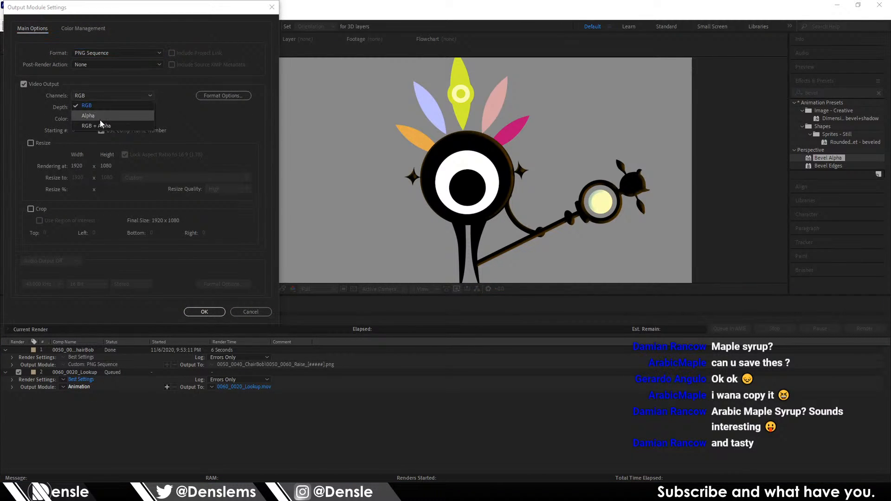
{"action": "left_click", "coordinate": [99, 120]}
{"action": "left_click", "coordinate": [204, 312]}
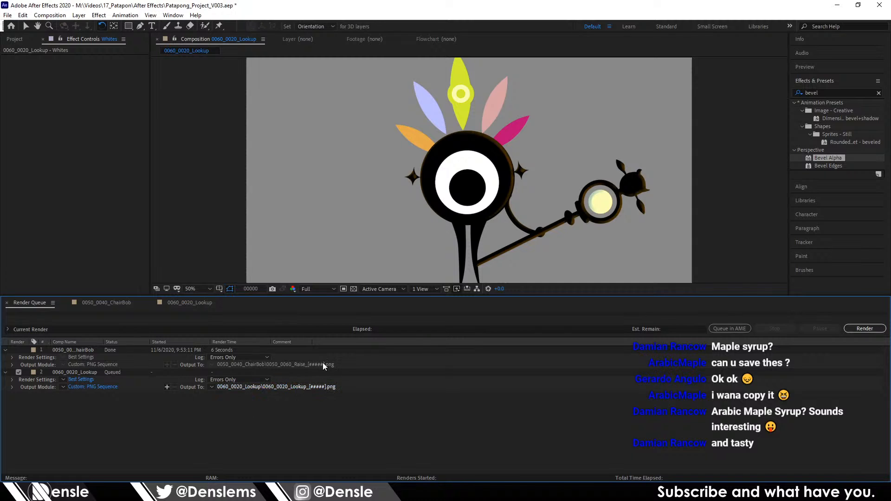
Step: Set the output to 0060_0020_Lookup_[#####].png in a 0060_0020_Lookup subfolder of Exports\Meden and render the sequence
{"action": "left_click", "coordinate": [315, 387]}
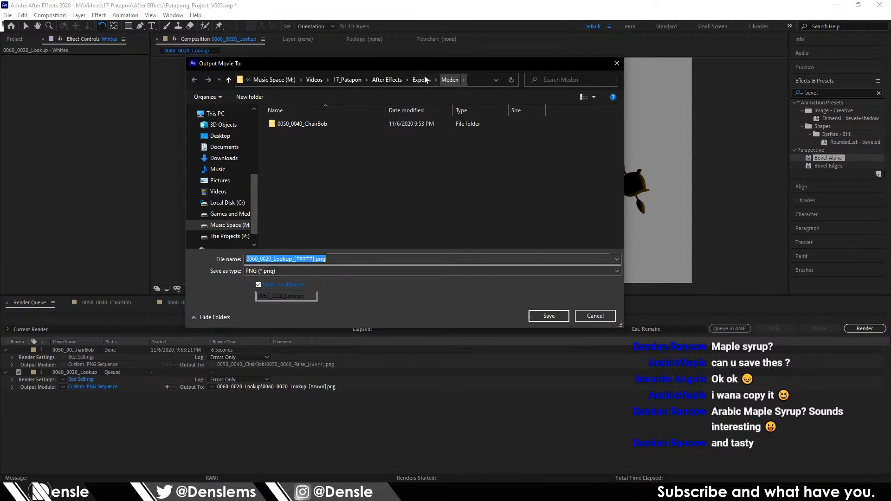
{"action": "left_click", "coordinate": [272, 259]}
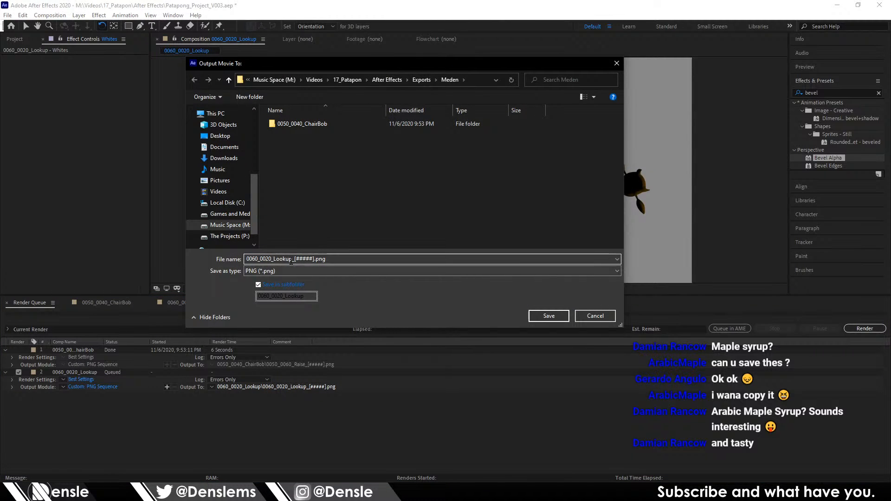
{"action": "left_click", "coordinate": [478, 82]}
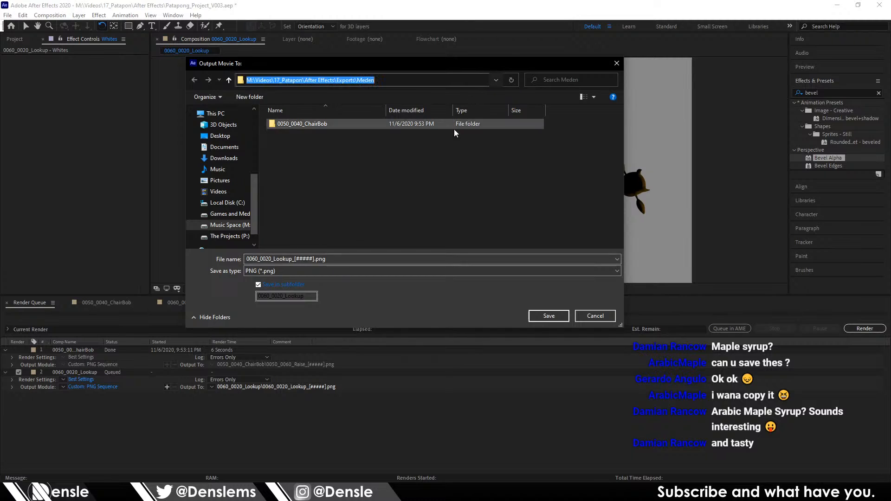
{"action": "key", "text": "End"}
{"action": "key", "text": "Return"}
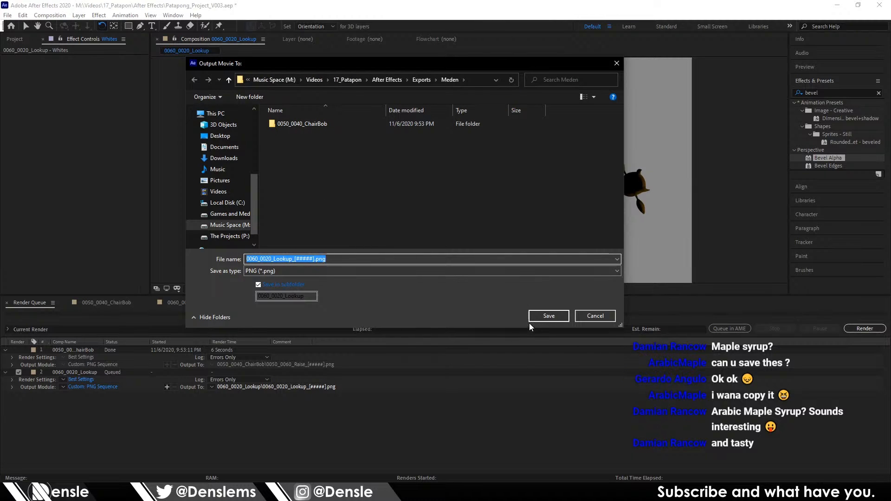
{"action": "left_click", "coordinate": [557, 316]}
{"action": "left_click", "coordinate": [857, 331]}
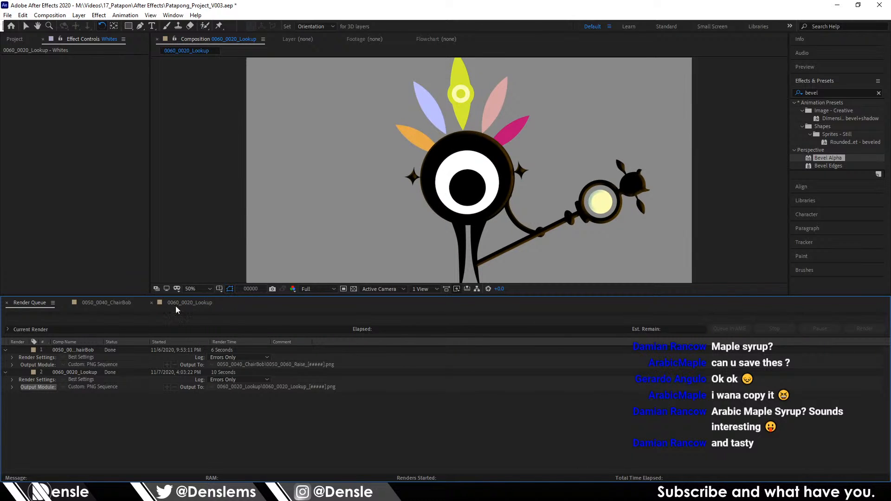
Step: Enable motion blur for all visual layers and the 0060_0020_Lookup composition, and check the blur near the end of the shot
{"action": "left_click", "coordinate": [190, 303]}
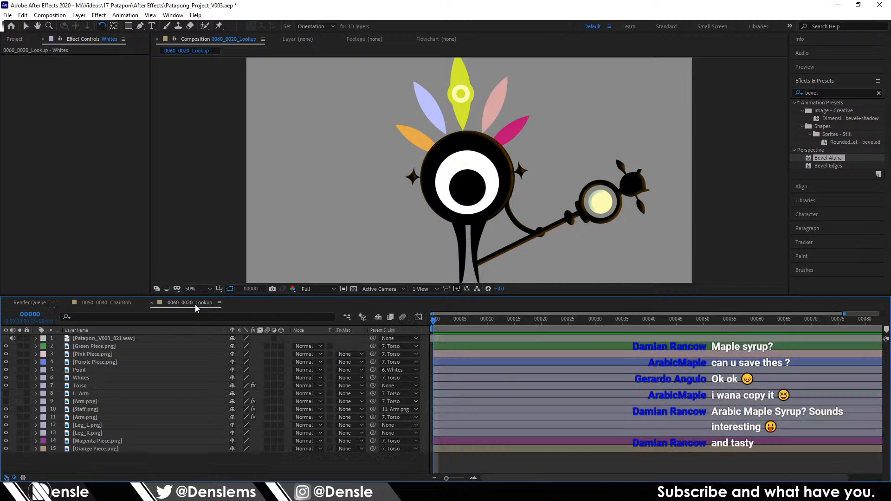
{"action": "key", "text": "ctrl+a"}
{"action": "key", "text": "ctrl+shift+a"}
{"action": "key", "text": "ctrl+a"}
{"action": "left_click", "coordinate": [268, 347]}
{"action": "left_click", "coordinate": [402, 317]}
{"action": "left_click", "coordinate": [381, 467]}
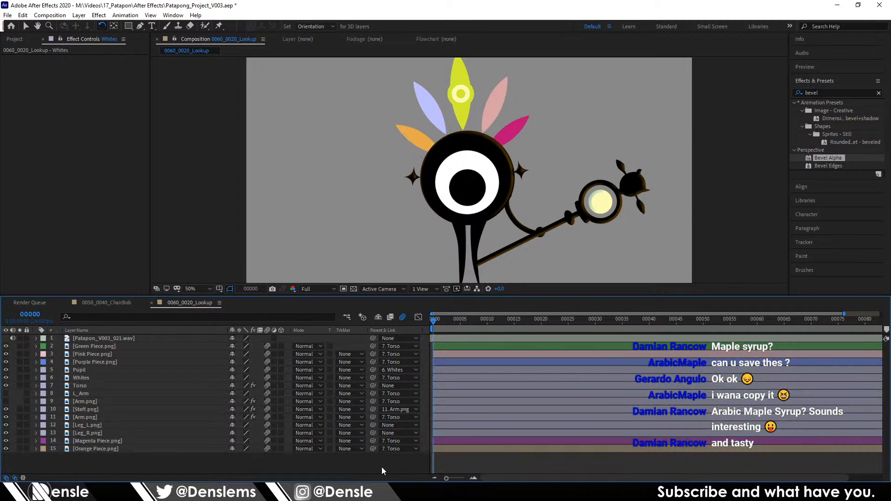
{"action": "left_click_drag", "start_coordinate": [778, 325], "coordinate": [853, 325]}
Step: Duplicate the finished 0060_0020_Lookup render item with the same file name and render it over the existing PNG sequence
{"action": "left_click", "coordinate": [26, 303]}
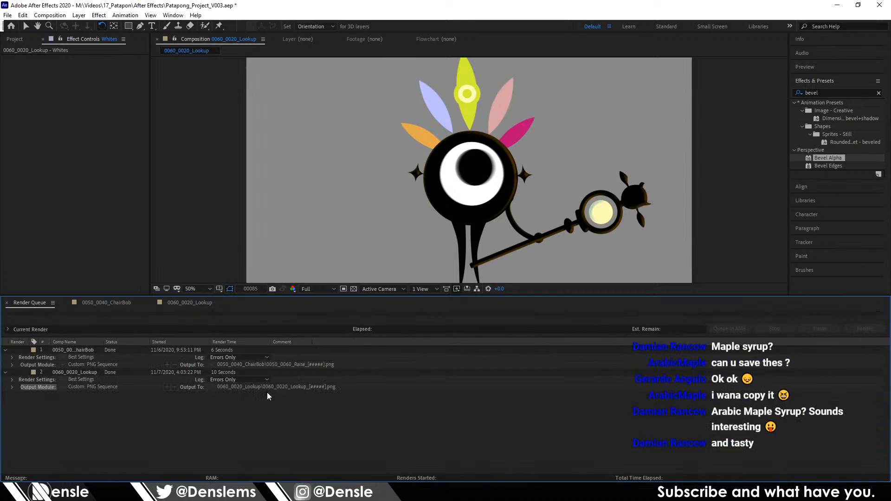
{"action": "right_click", "coordinate": [65, 377]}
{"action": "left_click", "coordinate": [111, 389]}
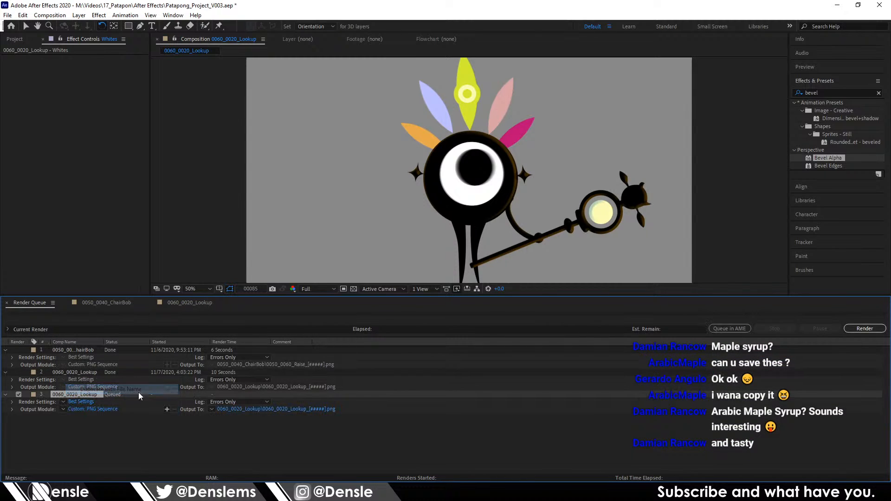
{"action": "left_click", "coordinate": [865, 329]}
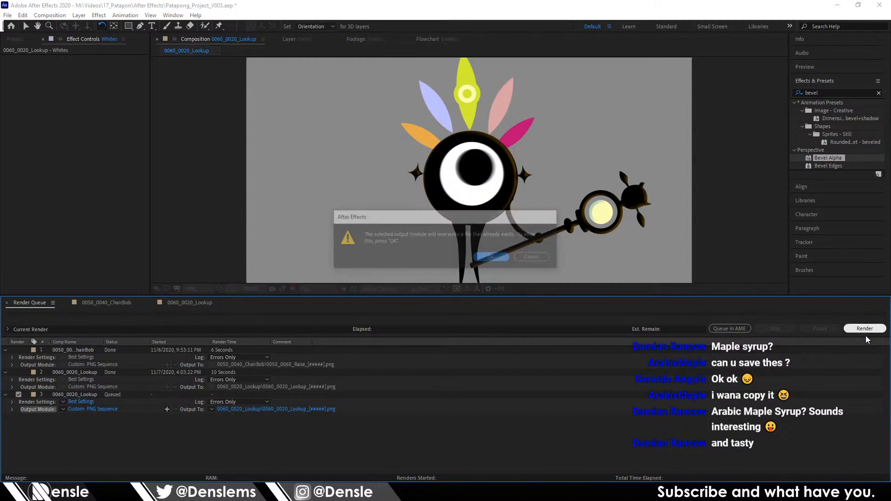
{"action": "left_click", "coordinate": [501, 259]}
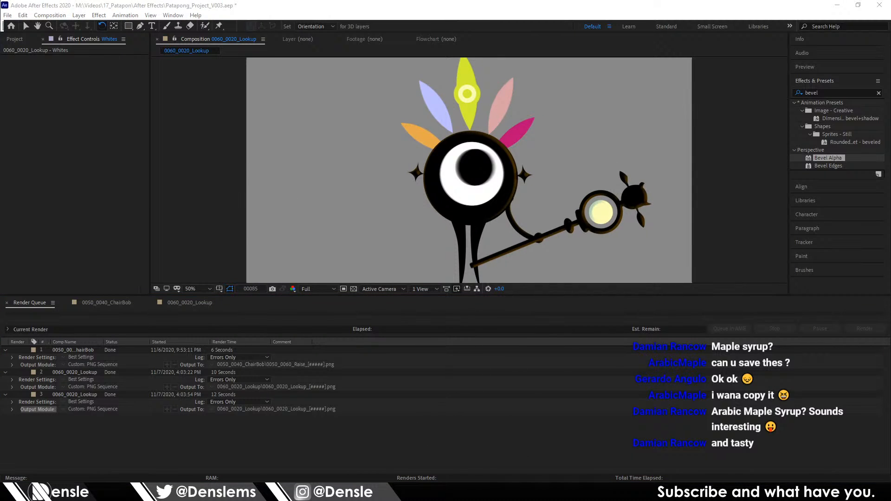
Step: Switch to Blender and delete the Meden image plane standing beside the cooking pot
{"action": "key", "text": "alt+Tab"}
{"action": "left_click_drag", "start_coordinate": [519, 200], "coordinate": [583, 141]}
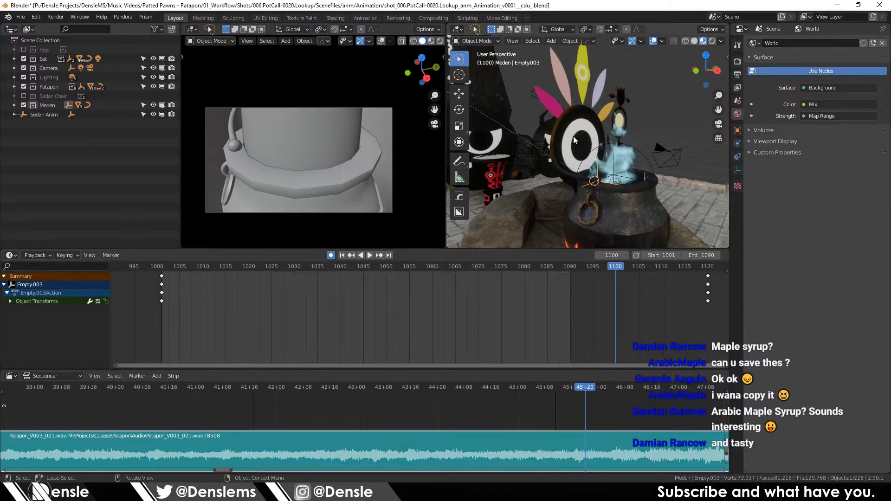
{"action": "left_click", "coordinate": [572, 101]}
{"action": "left_click_drag", "start_coordinate": [570, 99], "coordinate": [520, 104]}
{"action": "left_click", "coordinate": [520, 104]}
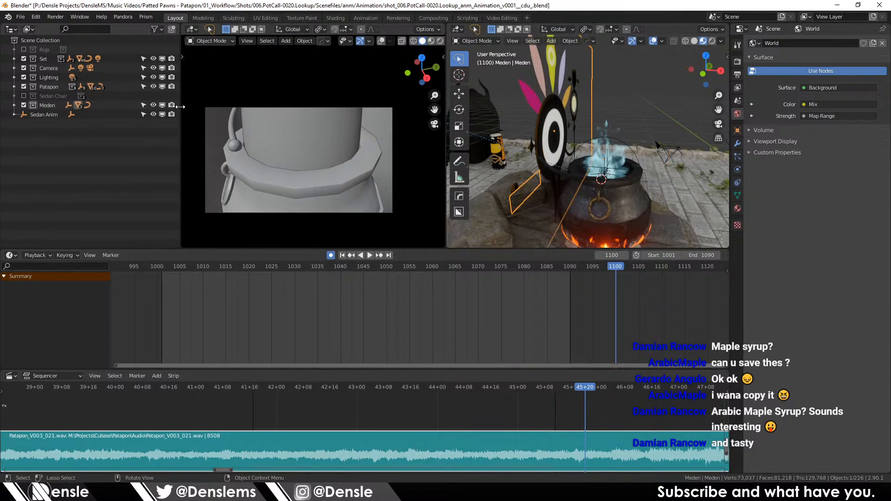
{"action": "key", "text": "Delete"}
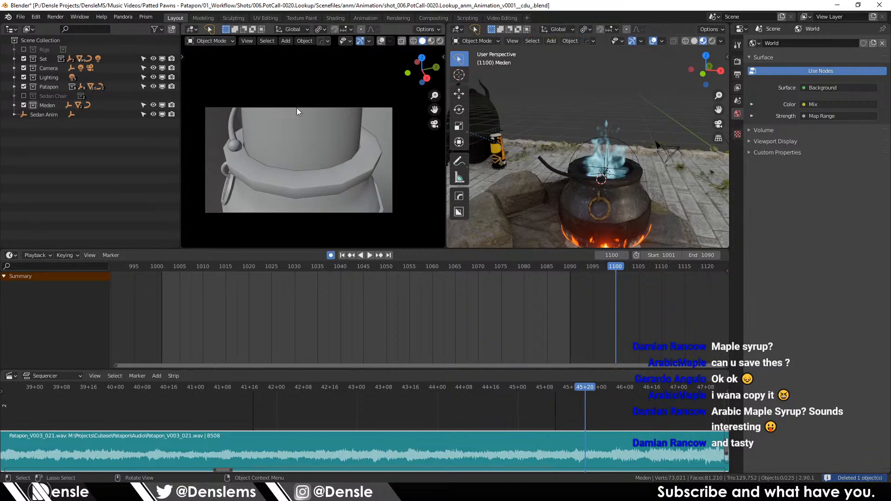
Step: Unhide the 0050_0060_Raise_00000 plane in the Meden collection and examine it beside the pot
{"action": "left_click", "coordinate": [14, 106]}
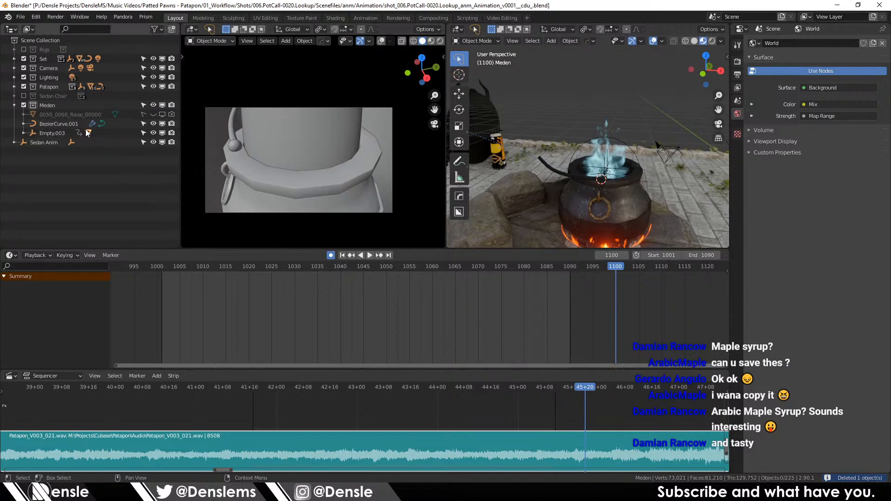
{"action": "left_click", "coordinate": [162, 115]}
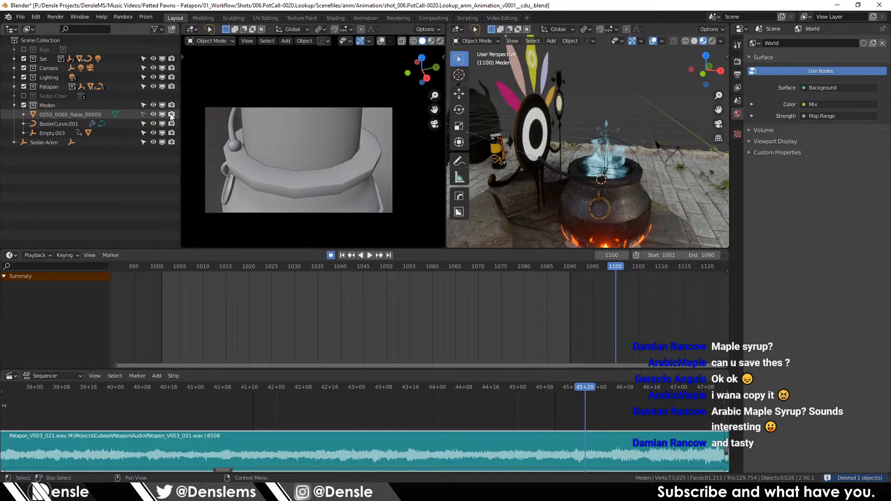
{"action": "scroll", "coordinate": [544, 110], "scroll_direction": "up", "scroll_amount": 5}
{"action": "left_click_drag", "start_coordinate": [574, 125], "coordinate": [599, 171]}
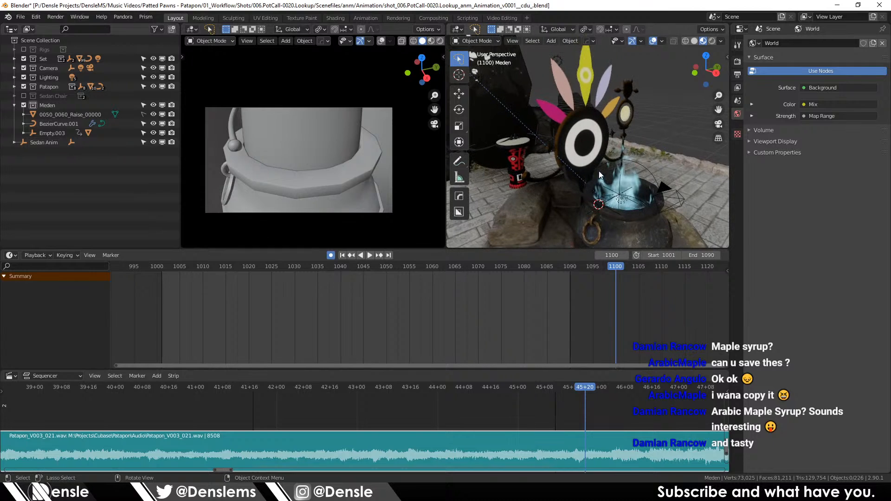
{"action": "left_click", "coordinate": [561, 112]}
{"action": "left_click_drag", "start_coordinate": [539, 112], "coordinate": [592, 109]}
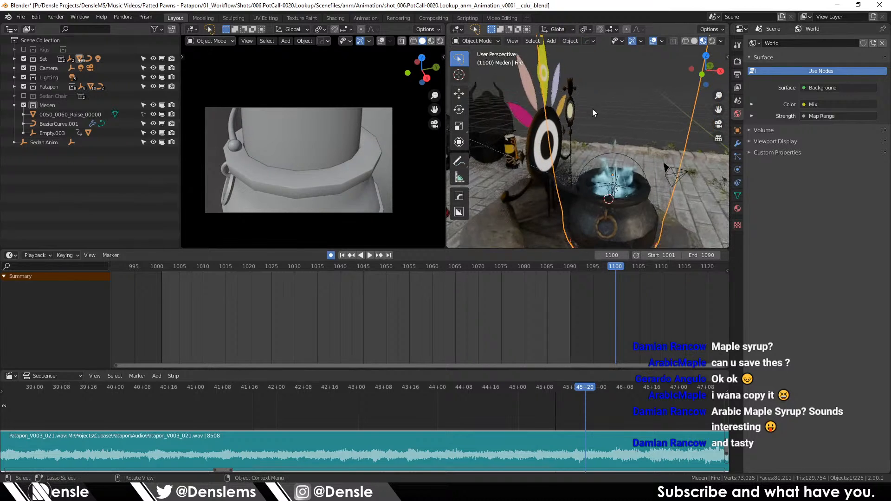
Step: Select the 0050_0060_Raise_00000 object in the Meden collection
{"action": "left_click", "coordinate": [564, 122]}
{"action": "left_click", "coordinate": [543, 124]}
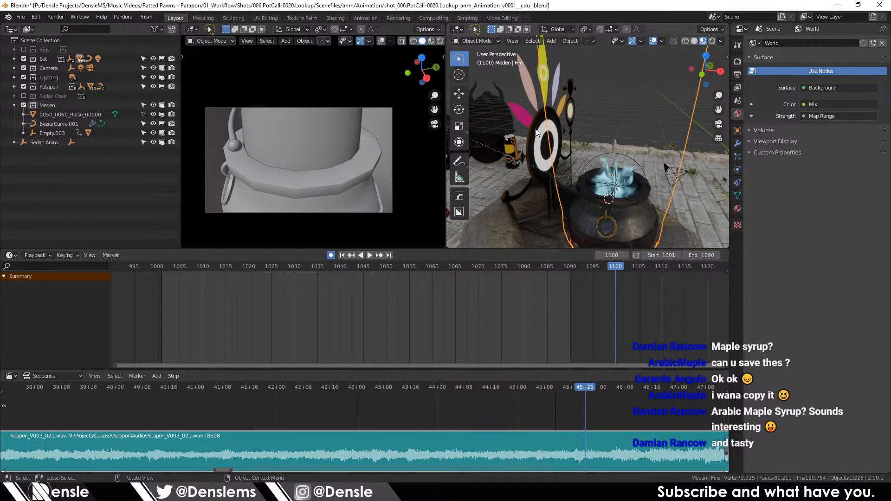
{"action": "left_click", "coordinate": [70, 115]}
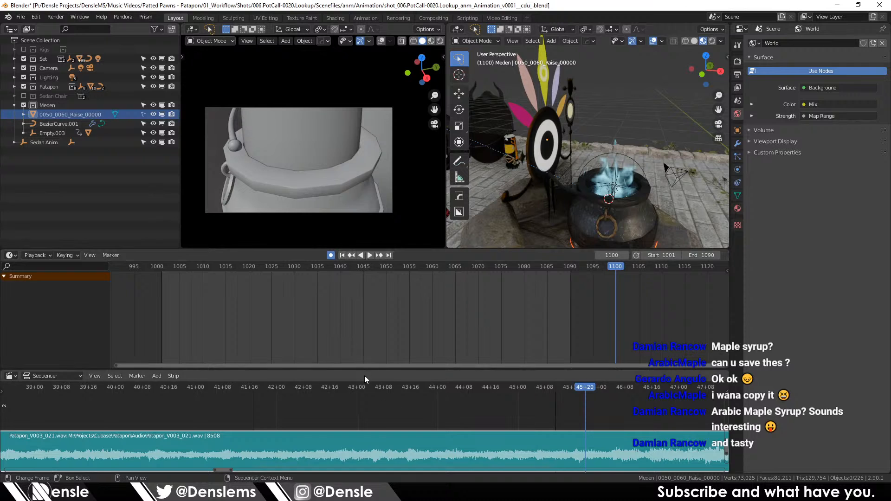
Step: Enlarge the sequencer area and scrub the audio from frame 1001 at the start of the shot
{"action": "left_click_drag", "start_coordinate": [369, 370], "coordinate": [340, 285]}
{"action": "left_click", "coordinate": [254, 303]}
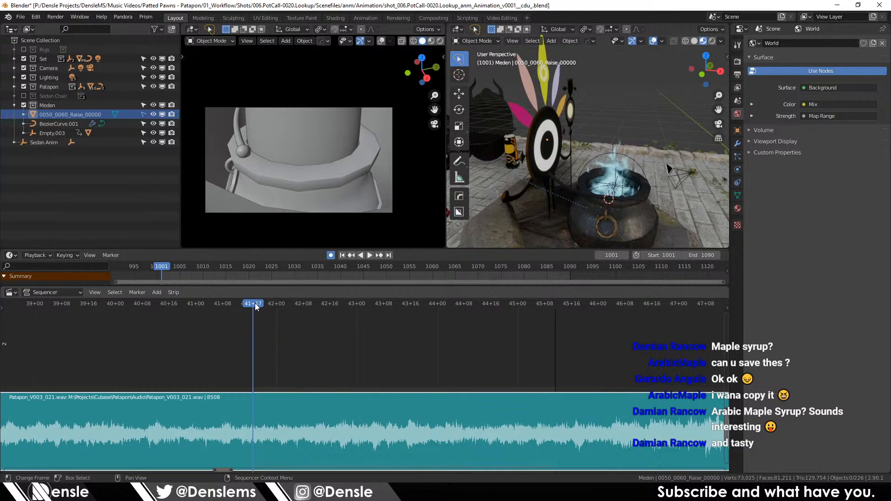
{"action": "left_click_drag", "start_coordinate": [255, 303], "coordinate": [261, 292]}
Step: Disable Mute Audio in the playback settings of the Video Editing workspace and return to the Layout workspace
{"action": "left_click", "coordinate": [502, 17]}
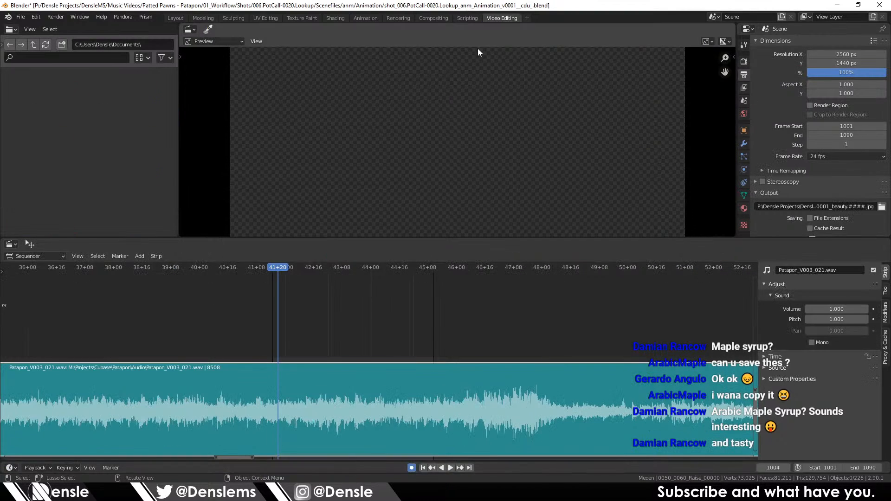
{"action": "left_click", "coordinate": [46, 468]}
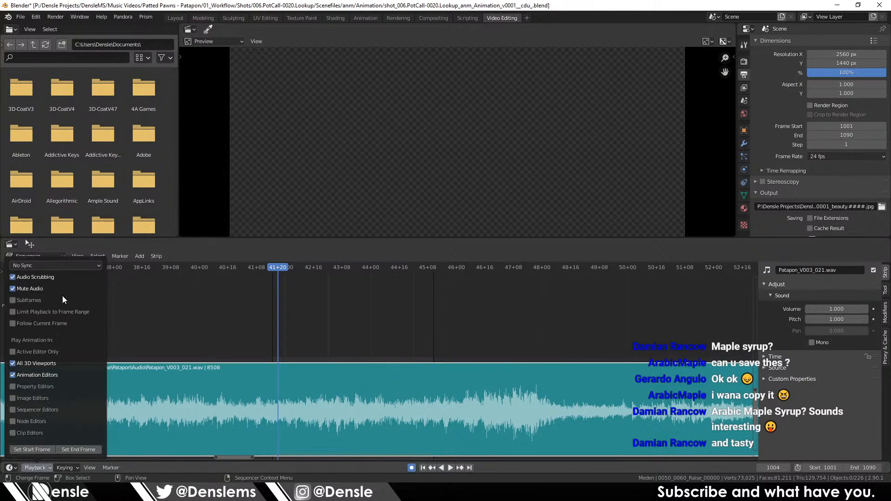
{"action": "left_click", "coordinate": [36, 291]}
{"action": "left_click", "coordinate": [174, 18]}
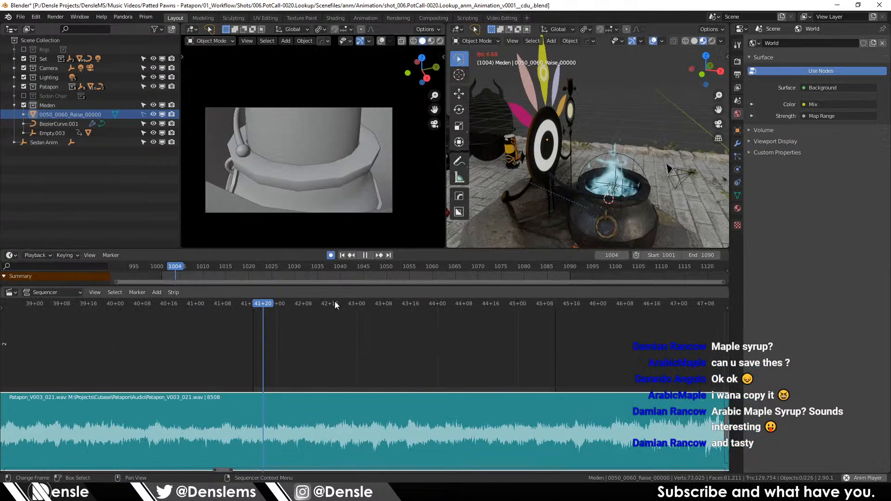
Step: Play the first few frames with sound and slide the Patapon_V003_021.wav strip earlier in the sequencer
{"action": "key", "text": "space"}
{"action": "key", "text": "space"}
{"action": "key", "text": "g"}
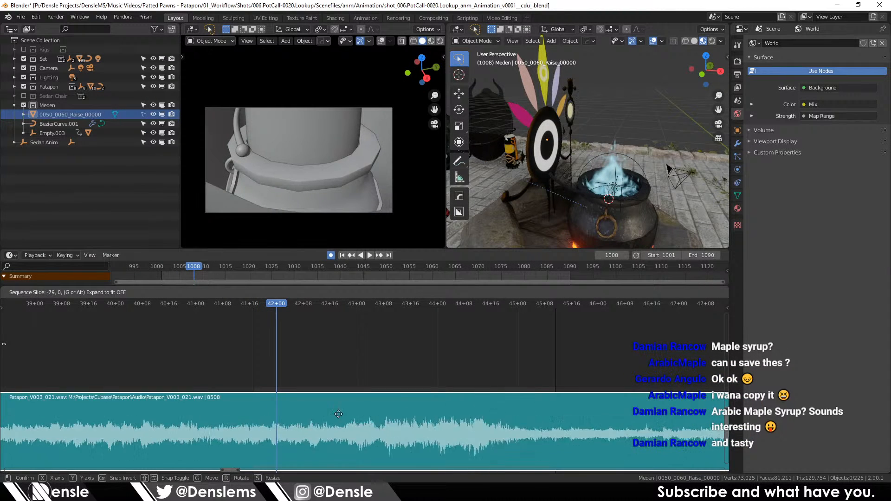
{"action": "left_click", "coordinate": [375, 408]}
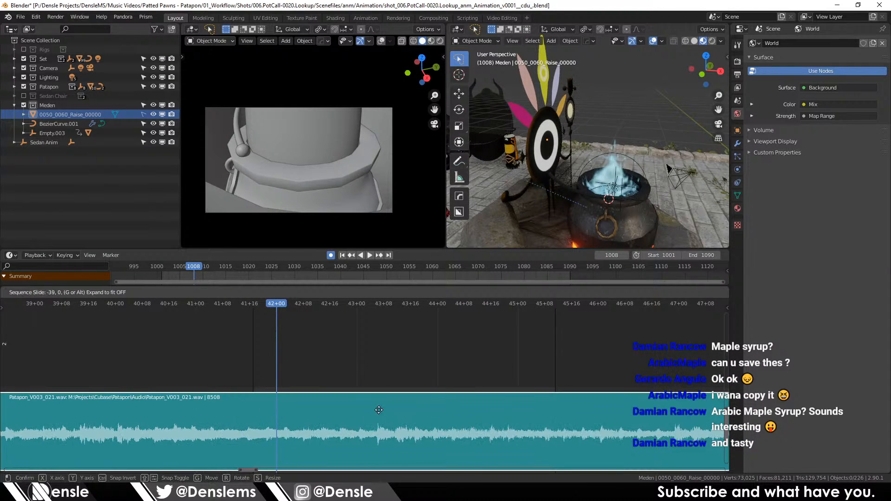
Step: Play parts of the shot to check the audio timing and slide the sound strip later, placing its peak near 45+08
{"action": "key", "text": "space"}
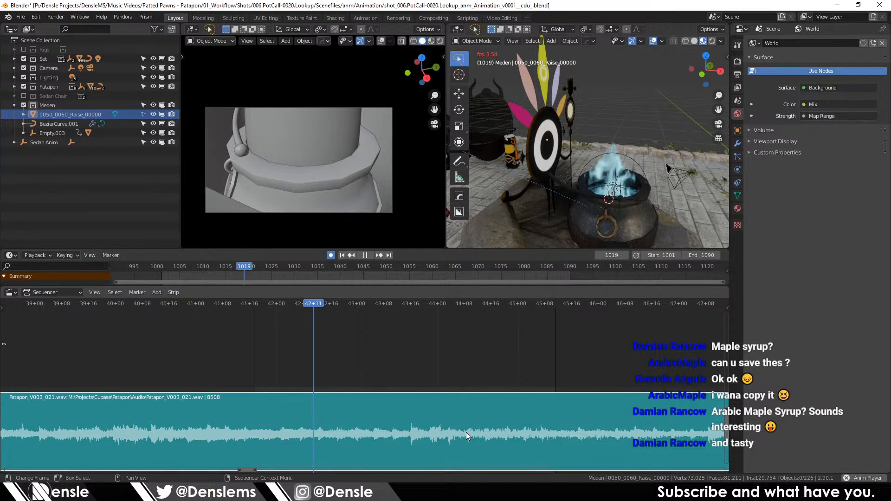
{"action": "key", "text": "space"}
{"action": "left_click", "coordinate": [378, 304]}
{"action": "key", "text": "space"}
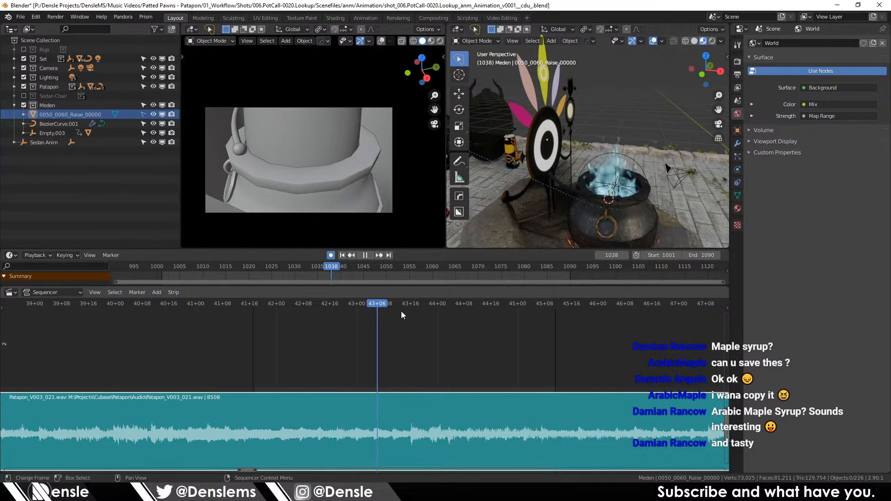
{"action": "key", "text": "space"}
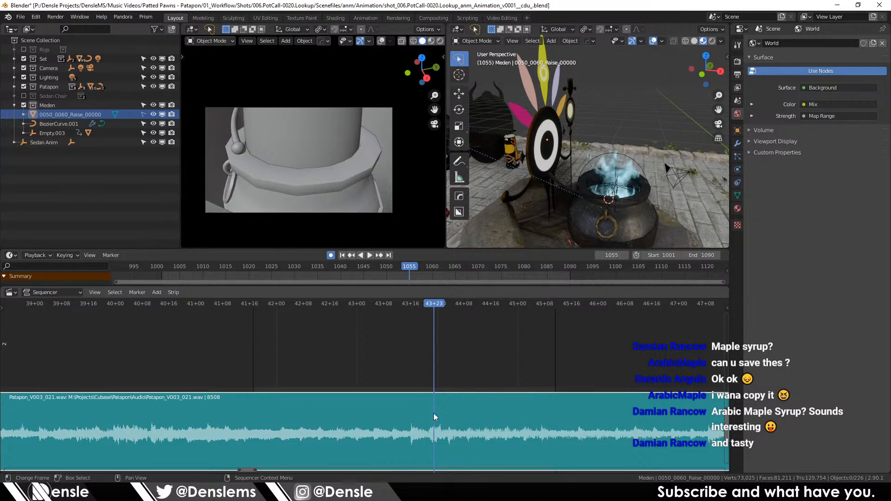
{"action": "left_click_drag", "start_coordinate": [433, 413], "coordinate": [565, 431]}
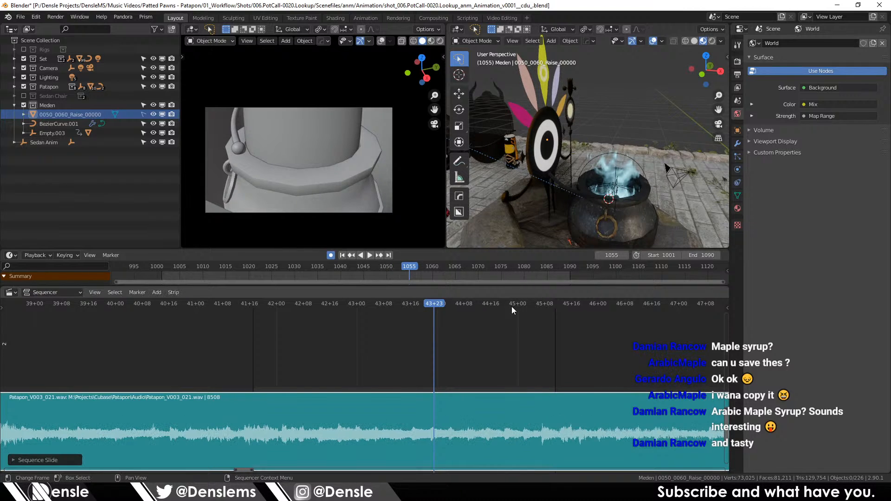
Step: Play the shot with the shifted audio and rewind to frame 1001 to check the sync
{"action": "key", "text": "space"}
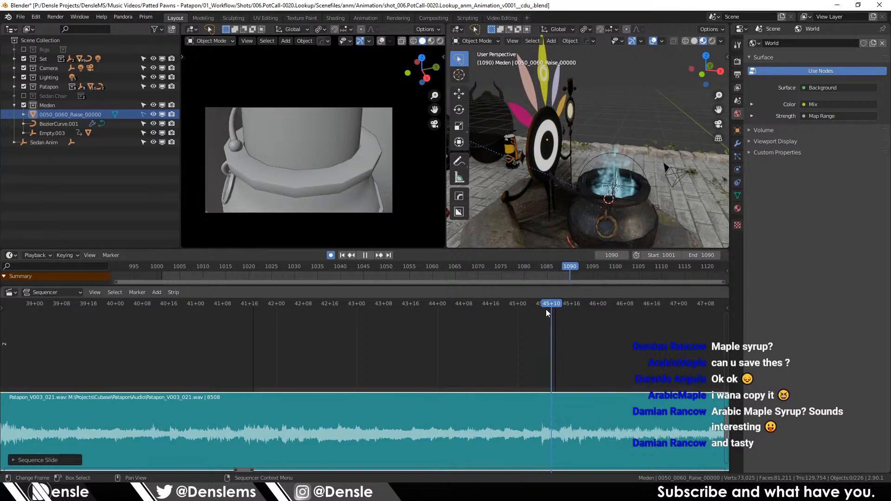
{"action": "key", "text": "Escape"}
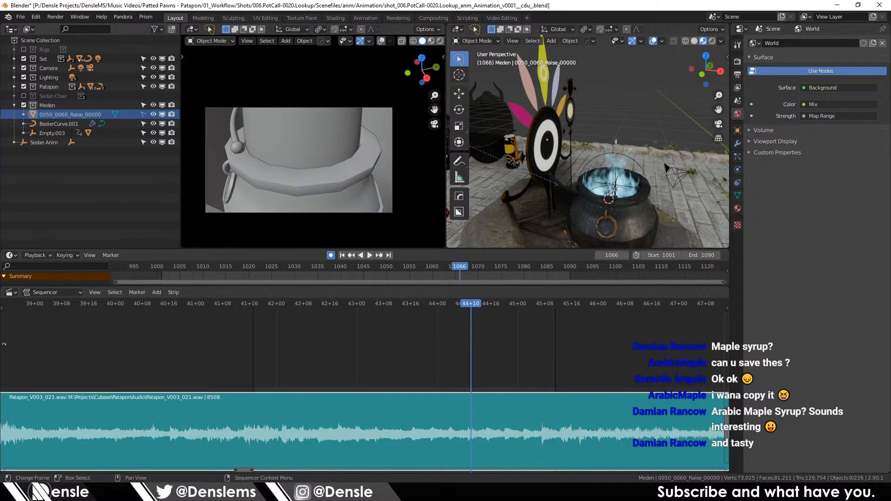
{"action": "left_click", "coordinate": [254, 302]}
{"action": "key", "text": "space"}
{"action": "left_click_drag", "start_coordinate": [258, 306], "coordinate": [256, 306]}
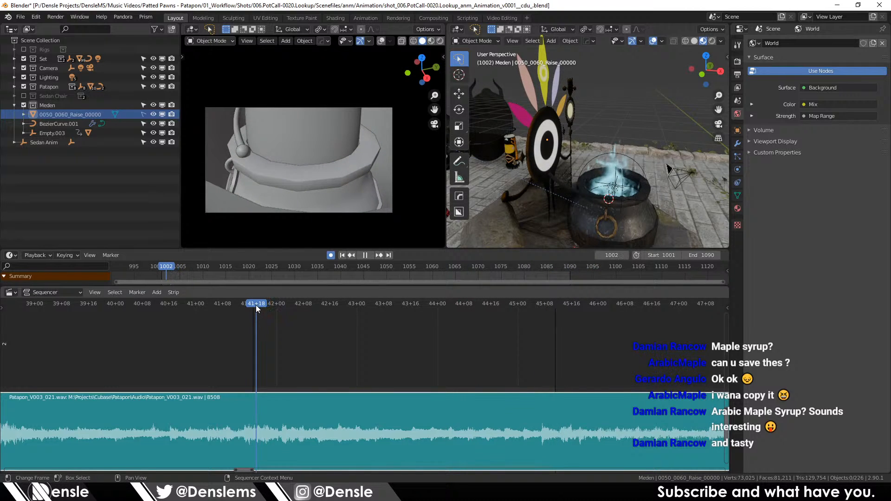
{"action": "key", "text": "Escape"}
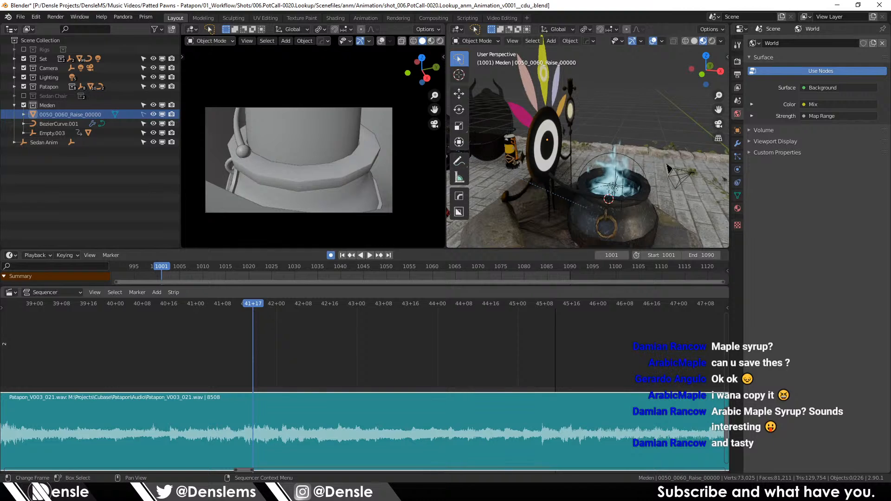
Step: Switch to After Effects, view the 0060_0020_Lookup composition at its first frame, and return to Blender
{"action": "key", "text": "alt+Tab"}
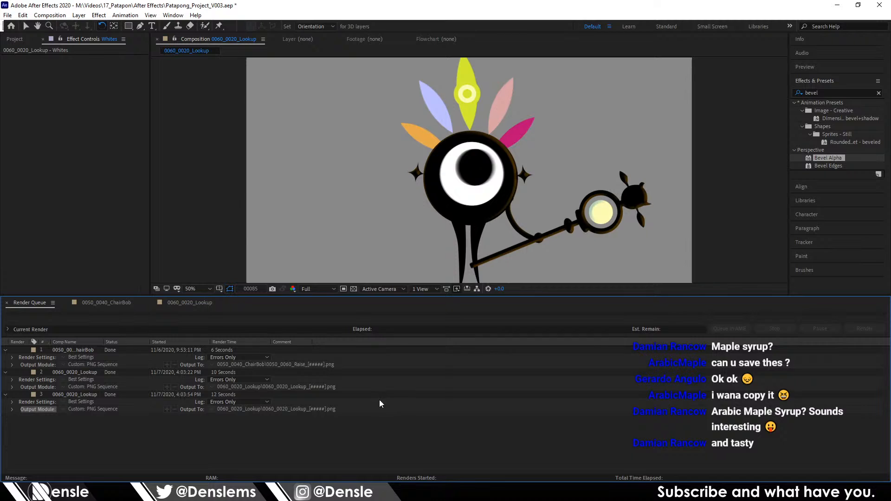
{"action": "left_click", "coordinate": [192, 302]}
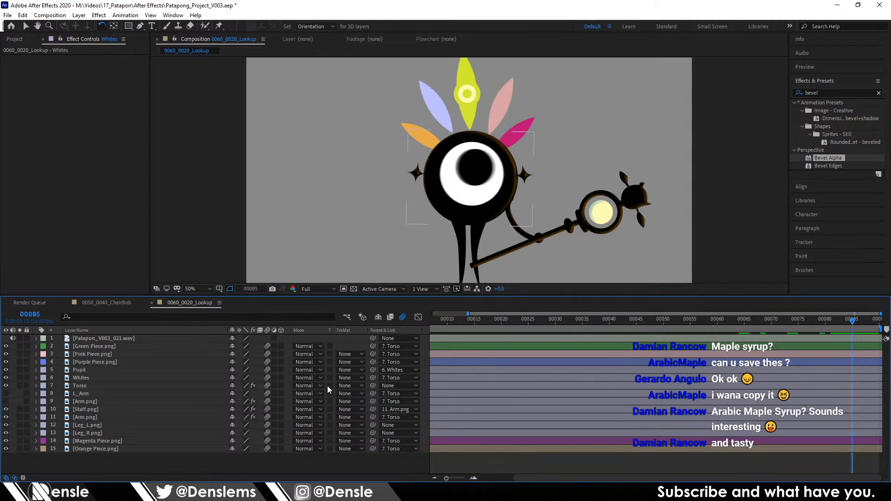
{"action": "scroll", "coordinate": [603, 354], "scroll_direction": "down", "scroll_amount": 1}
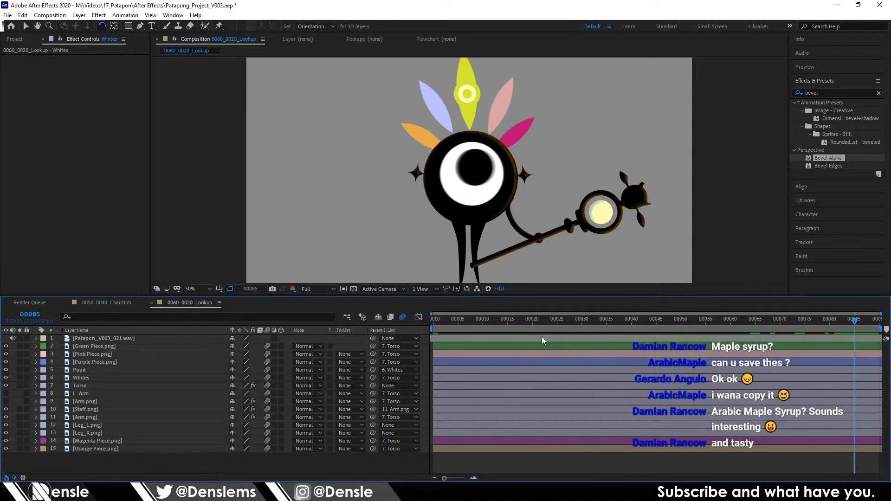
{"action": "left_click", "coordinate": [442, 325]}
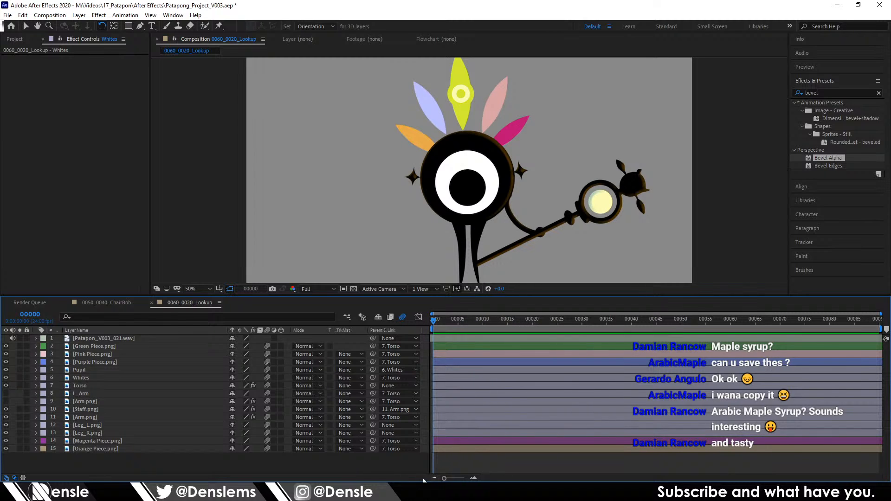
{"action": "key", "text": "alt+Tab"}
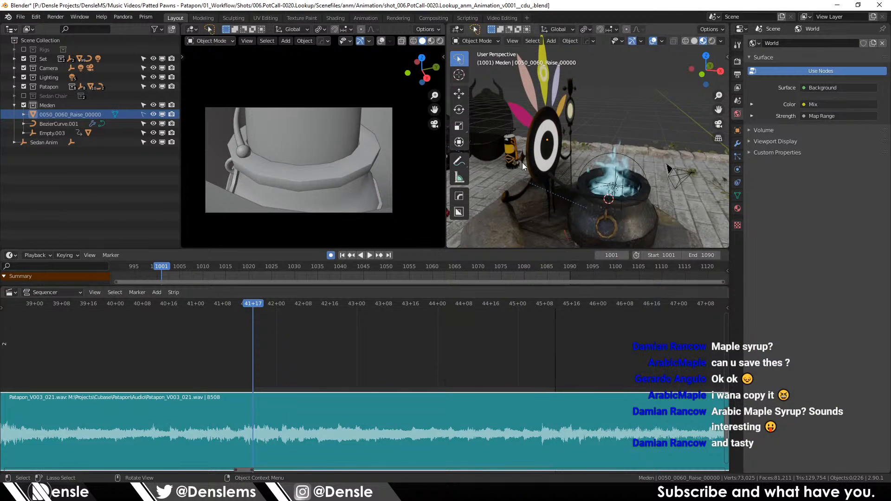
Step: Play the shot through to its end and nudge the sound strip slightly earlier
{"action": "key", "text": "space"}
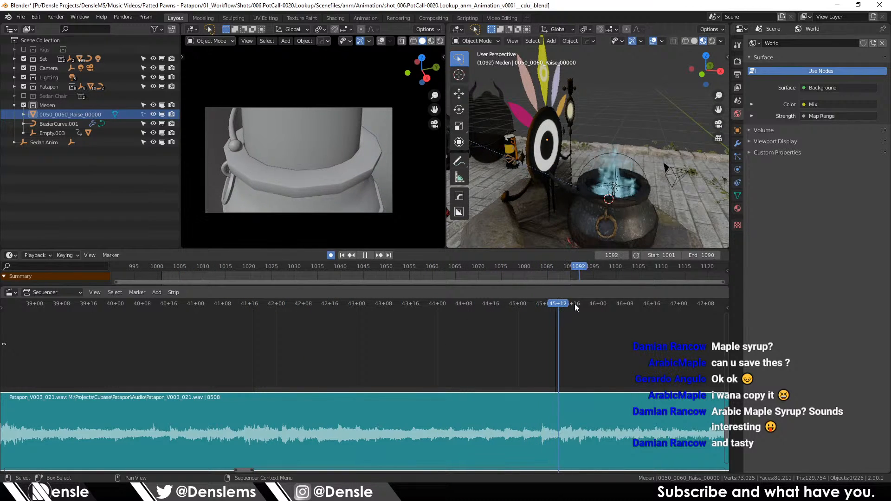
{"action": "key", "text": "space"}
{"action": "left_click", "coordinate": [522, 303]}
{"action": "left_click_drag", "start_coordinate": [524, 415], "coordinate": [516, 420]}
Step: Replay the end of the shot and nudge the sound strip earlier again so its peak falls near 45+04
{"action": "key", "text": "space"}
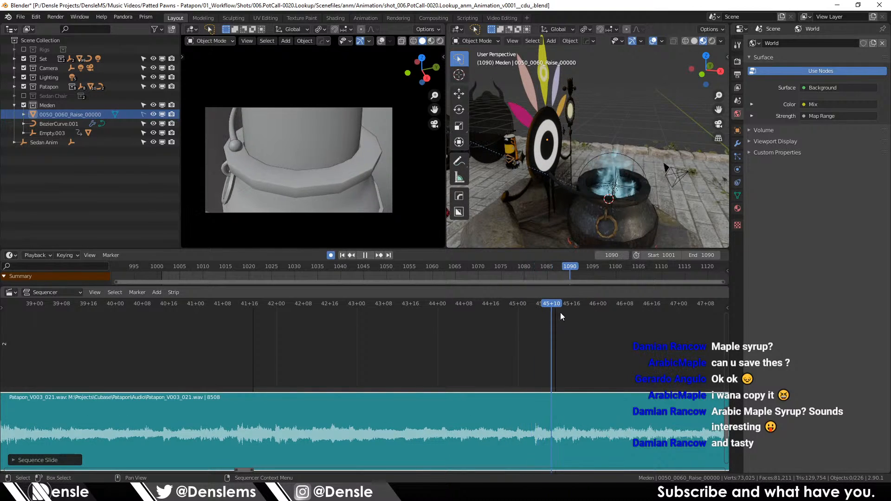
{"action": "left_click_drag", "start_coordinate": [569, 310], "coordinate": [531, 311]}
{"action": "key", "text": "space"}
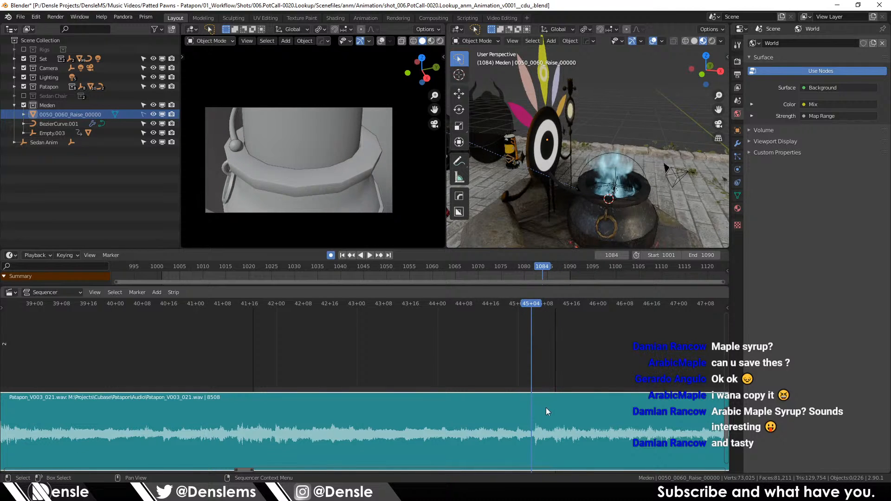
{"action": "left_click_drag", "start_coordinate": [546, 412], "coordinate": [541, 411]}
{"action": "key", "text": "space"}
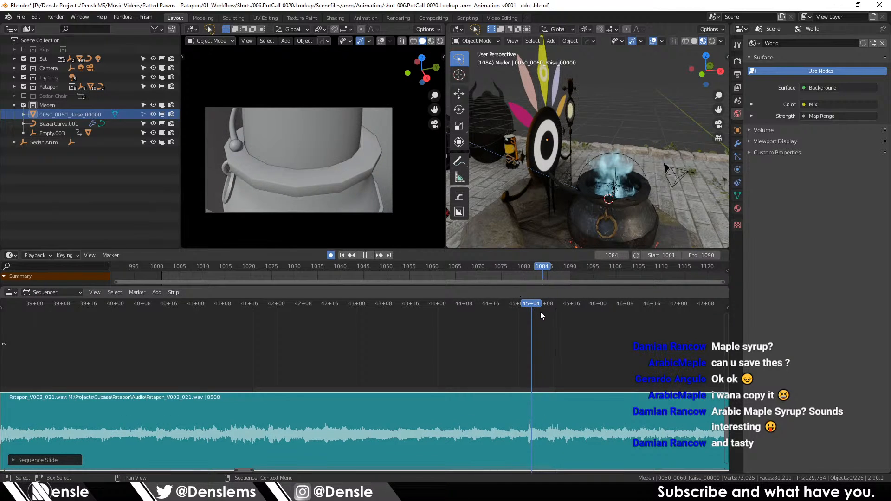
{"action": "left_click_drag", "start_coordinate": [540, 313], "coordinate": [478, 313]}
{"action": "key", "text": "space"}
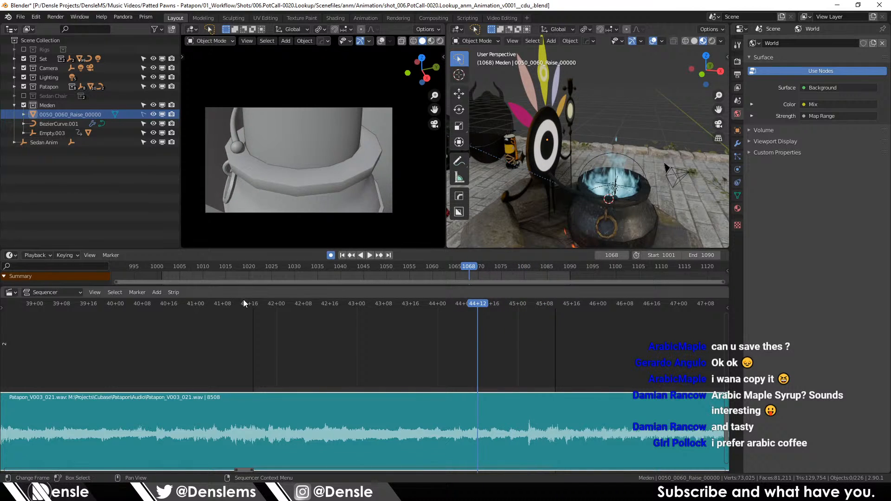
Step: Show the material nodes of the 0050_0060_Raise_00000 object in place of the timeline and set the image texture's source to Image Sequence
{"action": "left_click", "coordinate": [255, 303]}
{"action": "left_click_drag", "start_coordinate": [255, 286], "coordinate": [268, 378]}
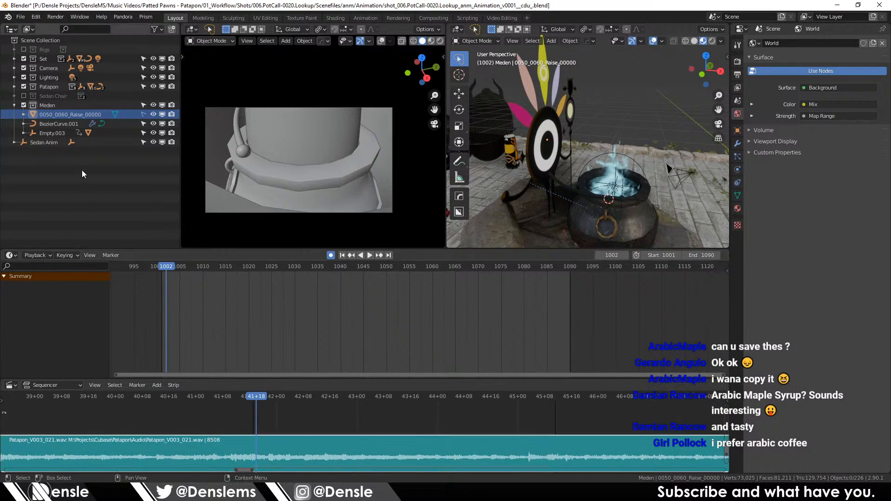
{"action": "key", "text": "shift+F3"}
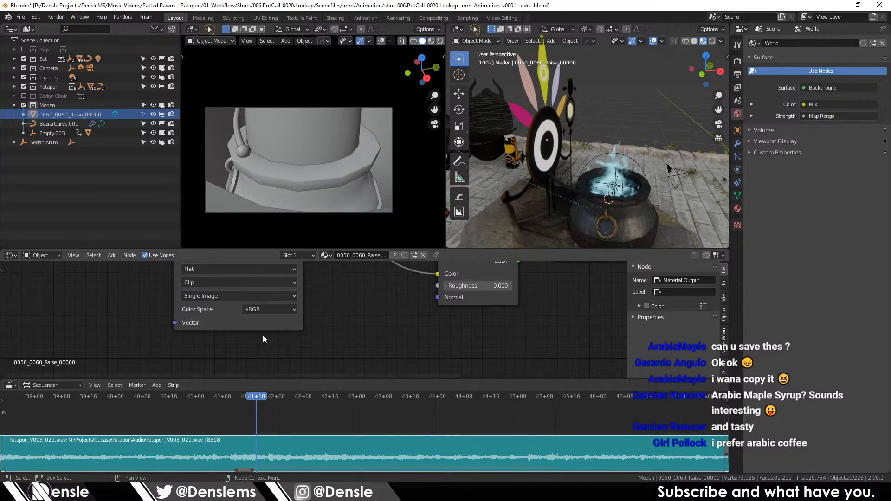
{"action": "left_click_drag", "start_coordinate": [337, 312], "coordinate": [357, 369]}
{"action": "left_click", "coordinate": [260, 354]}
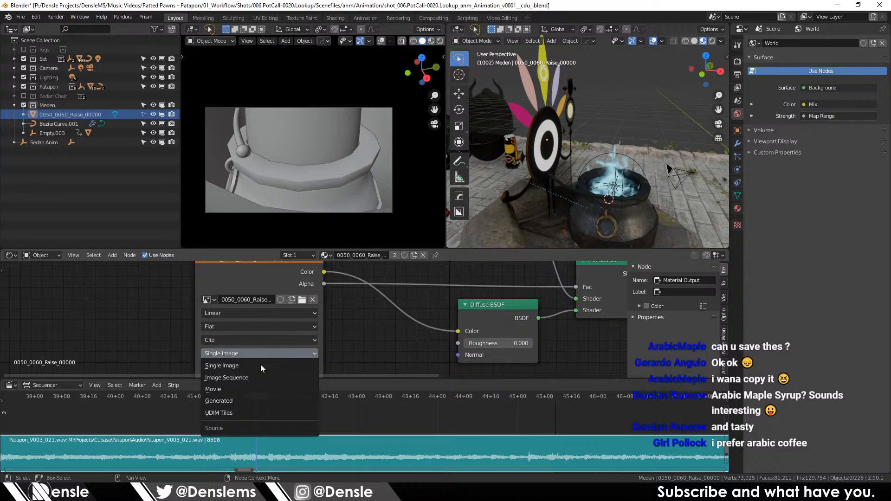
{"action": "left_click", "coordinate": [226, 378]}
{"action": "scroll", "coordinate": [288, 313], "scroll_direction": "down", "scroll_amount": 3}
{"action": "scroll", "coordinate": [301, 304], "scroll_direction": "up", "scroll_amount": 3}
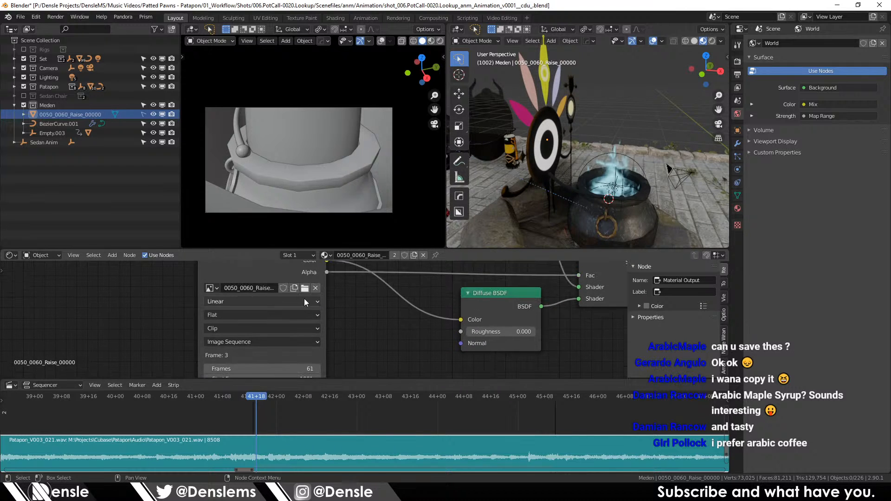
Step: Load all PNG frames from the 0060_0020_Lookup export folder into the image texture and set its start frame to 1001
{"action": "left_click", "coordinate": [305, 299]}
{"action": "double_click", "coordinate": [448, 133]}
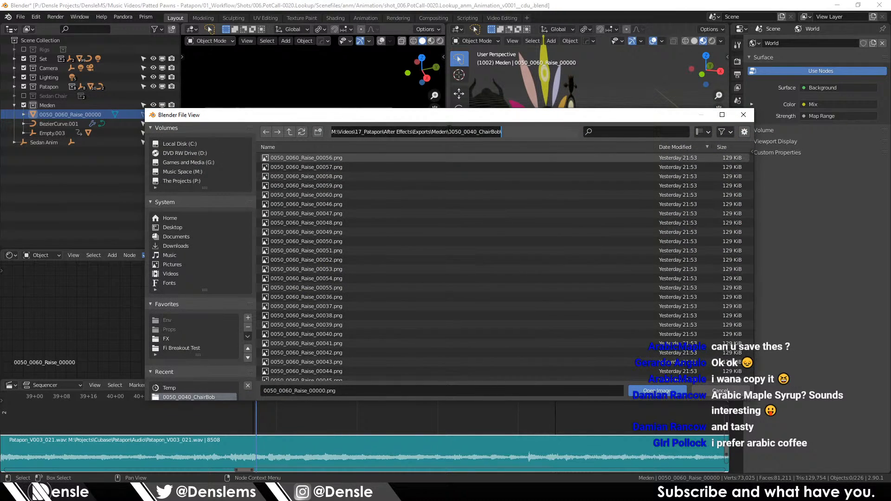
{"action": "key", "text": "BackSpace"}
{"action": "key", "text": "Return"}
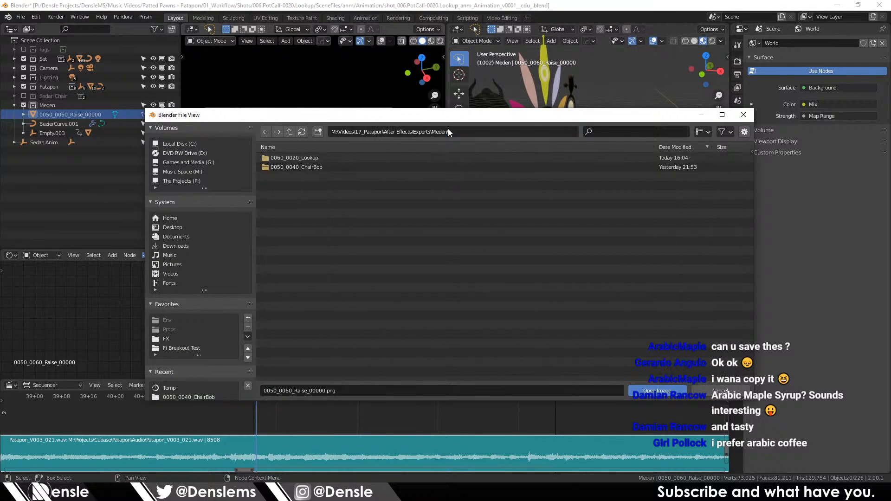
{"action": "double_click", "coordinate": [299, 159]}
{"action": "key", "text": "a"}
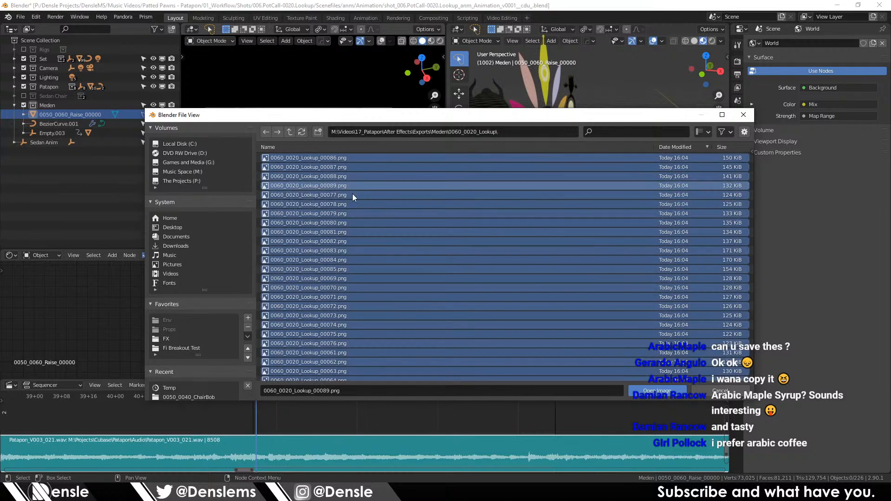
{"action": "left_click", "coordinate": [657, 390]}
{"action": "left_click", "coordinate": [295, 325]}
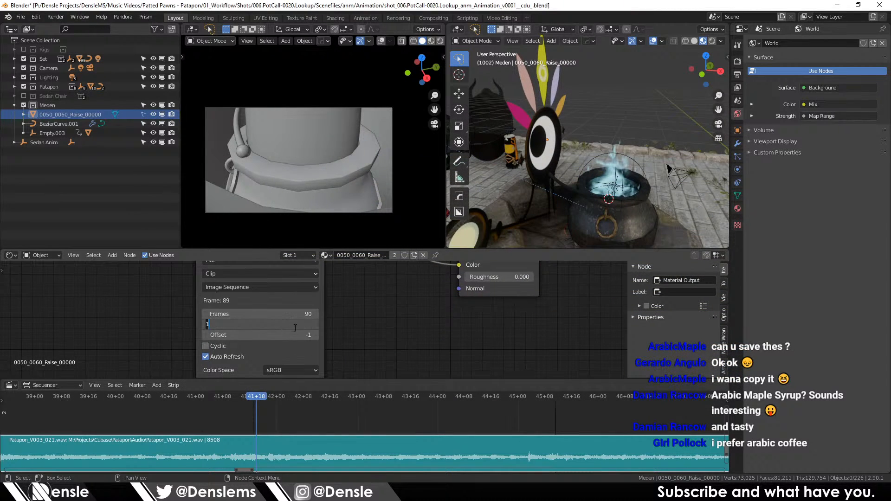
{"action": "type", "text": "1001"}
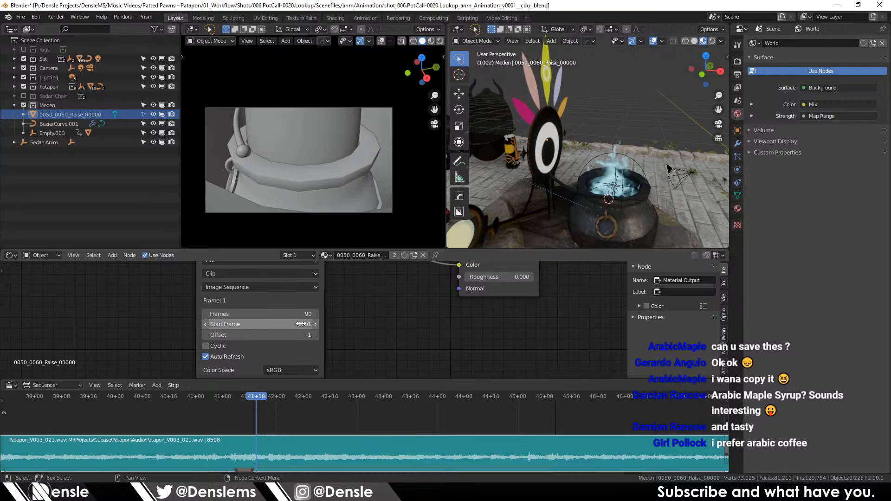
Step: Set the image sequence's offset to 0 and scrub forward to 42+04 to check the texture
{"action": "key", "text": "Return"}
{"action": "left_click", "coordinate": [267, 337]}
{"action": "type", "text": "0"}
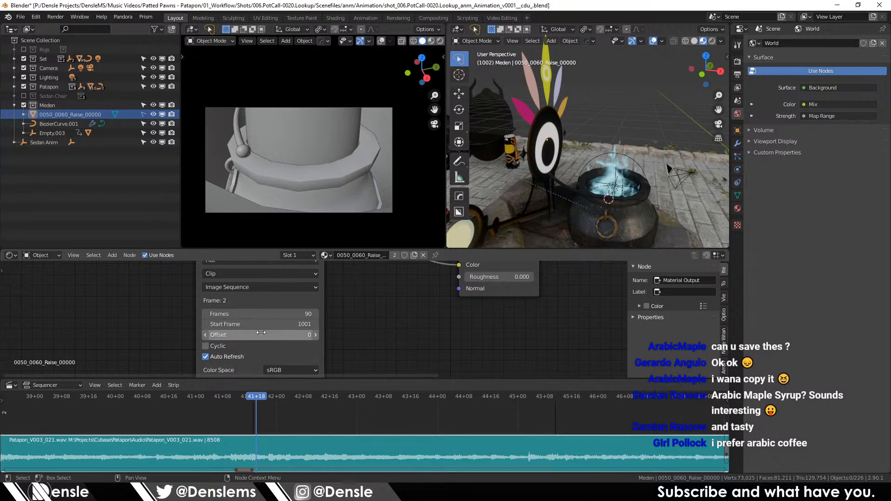
{"action": "key", "text": "Return"}
{"action": "left_click_drag", "start_coordinate": [267, 399], "coordinate": [290, 399]}
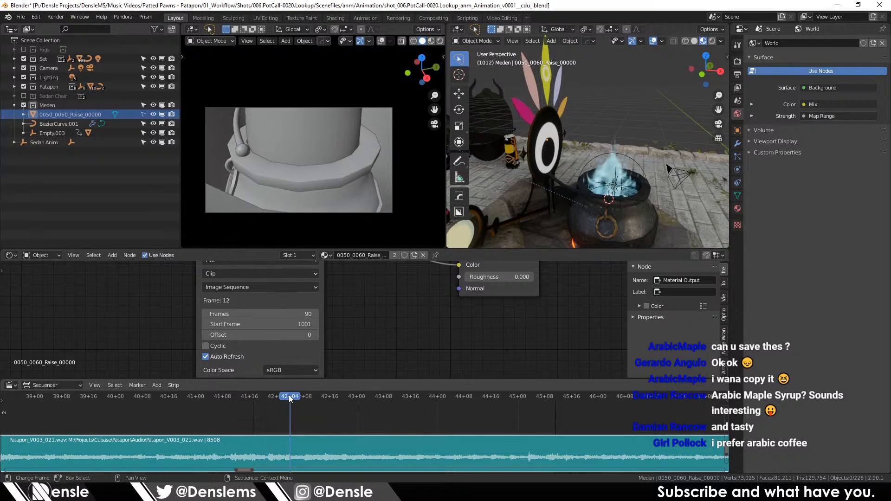
Step: Make the 0050_0060_Raise_00000 plane selectable and rotate it about global Z so its image faces the opposite way
{"action": "mouse_move", "coordinate": [578, 151]}
{"action": "left_mouse_down"}
{"action": "mouse_move", "coordinate": [526, 165]}
{"action": "mouse_move", "coordinate": [567, 138]}
{"action": "left_mouse_up"}
{"action": "left_click", "coordinate": [566, 140]}
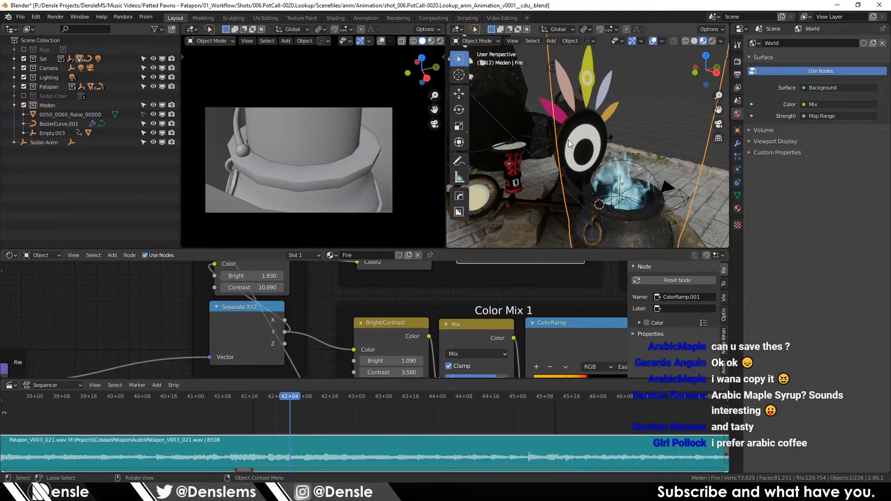
{"action": "left_click", "coordinate": [106, 116]}
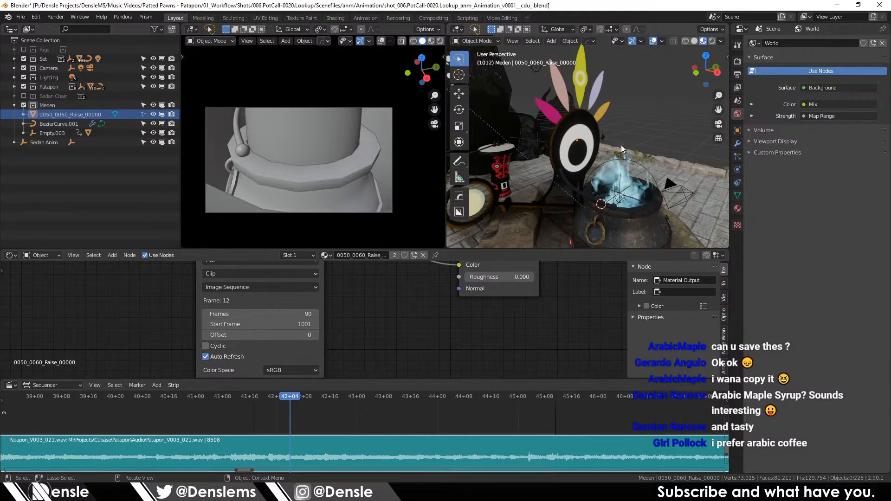
{"action": "left_click", "coordinate": [24, 114]}
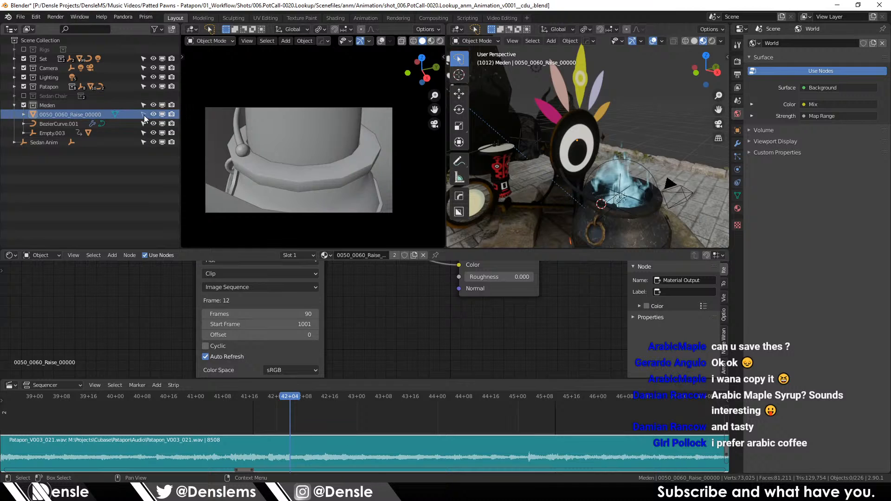
{"action": "left_click", "coordinate": [24, 114]}
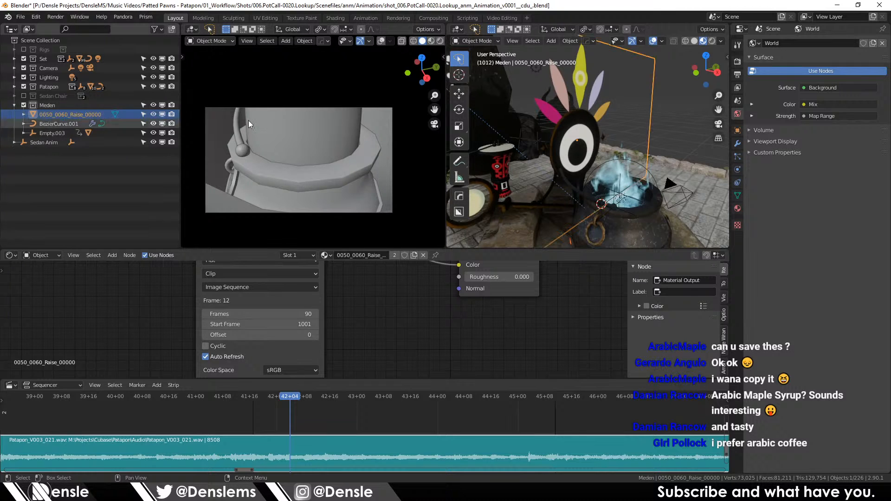
{"action": "key", "text": "r"}
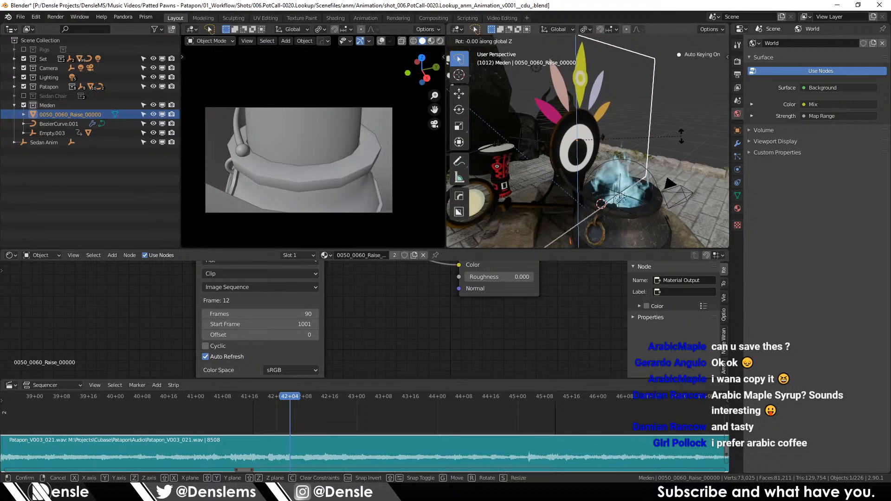
{"action": "left_click", "coordinate": [682, 141]}
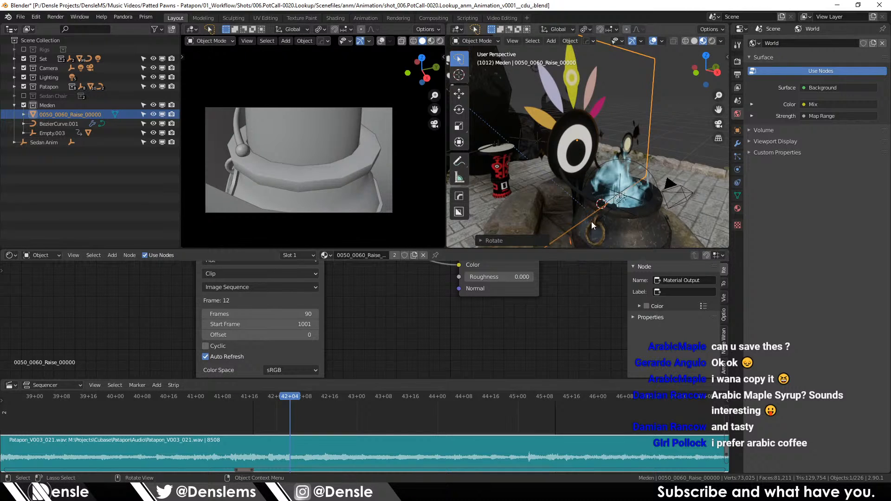
Step: Select the camera in front of the pot and show its keyframes in the timeline in place of the material nodes
{"action": "left_click_drag", "start_coordinate": [617, 182], "coordinate": [590, 182]}
{"action": "left_click", "coordinate": [629, 203]}
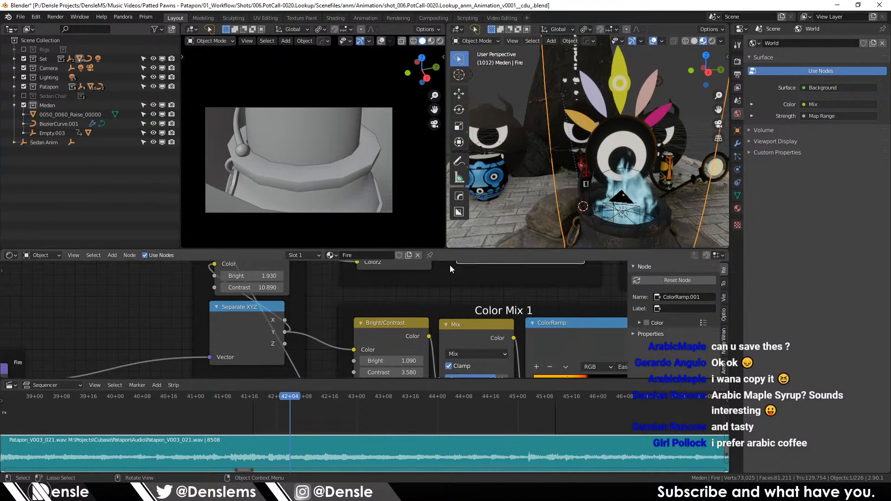
{"action": "left_click", "coordinate": [624, 204]}
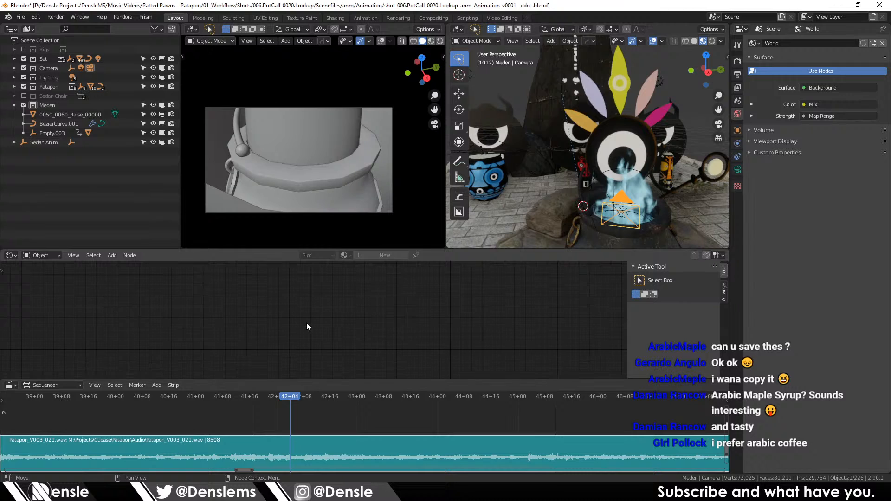
{"action": "key", "text": "shift+F12"}
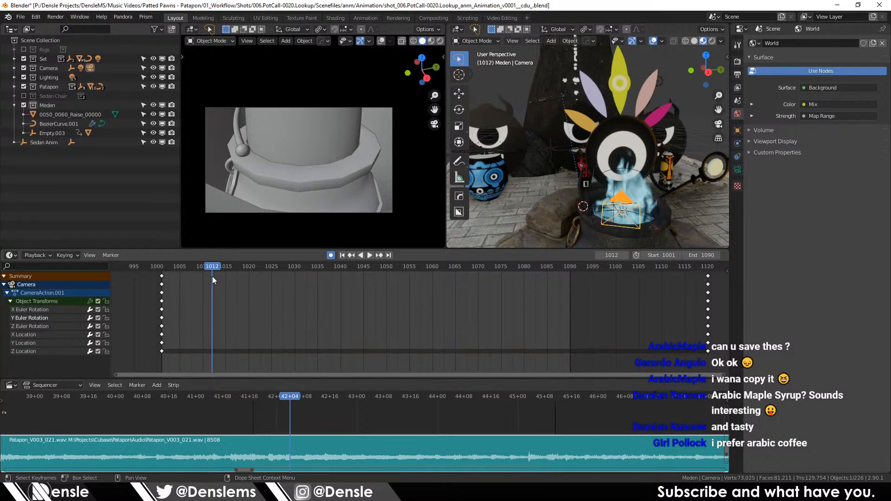
{"action": "key", "text": "a"}
{"action": "key", "text": "shift+e"}
{"action": "left_click", "coordinate": [499, 319]}
{"action": "left_click", "coordinate": [592, 300]}
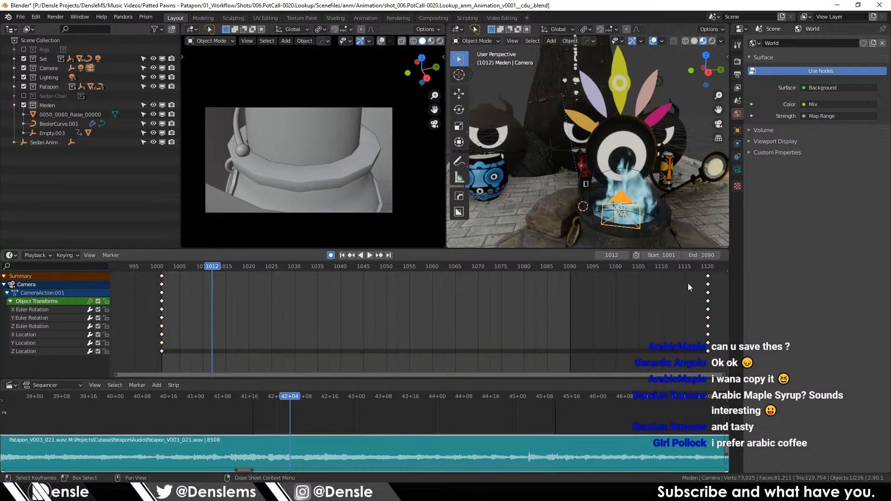
Step: Move the camera's end keyframes from frame 1120 to 1090 and delete them there
{"action": "left_click_drag", "start_coordinate": [706, 278], "coordinate": [574, 272]}
{"action": "key", "text": "shift+Right"}
{"action": "key", "text": "x"}
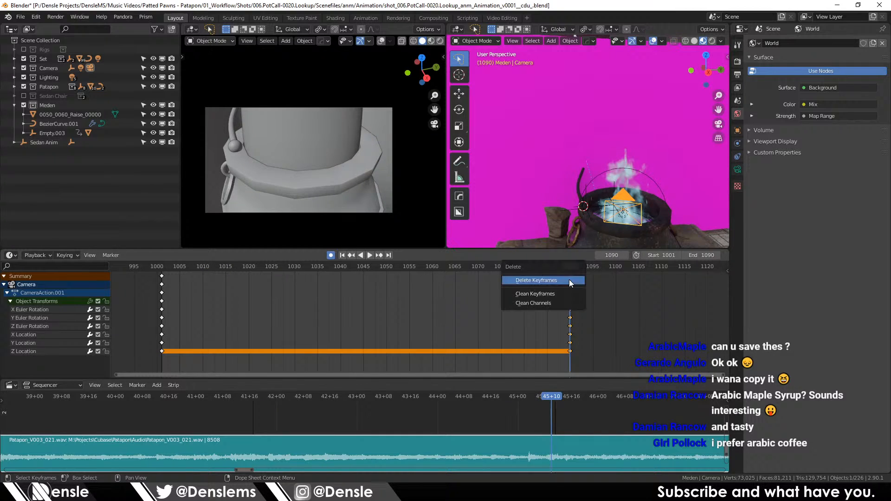
{"action": "left_click", "coordinate": [562, 281]}
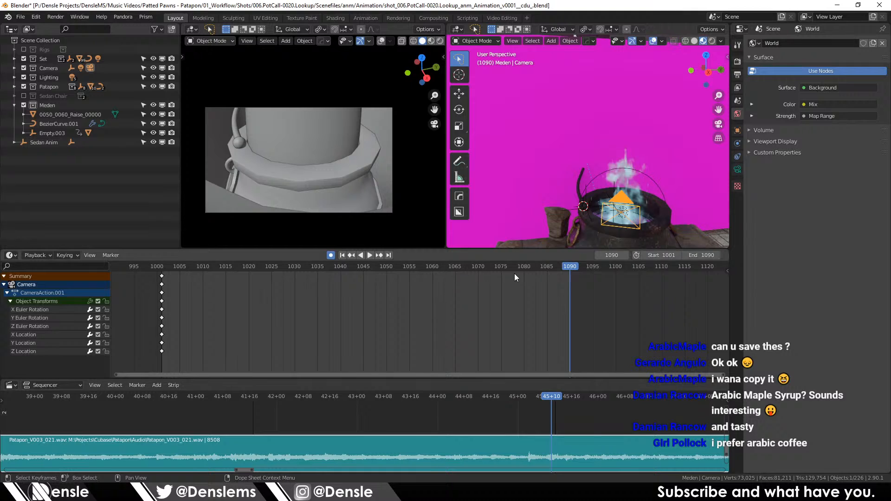
Step: Play the end of the shot and set the image sequence offset in the 0050_0060_Raise_00000 material to -1
{"action": "key", "text": "space"}
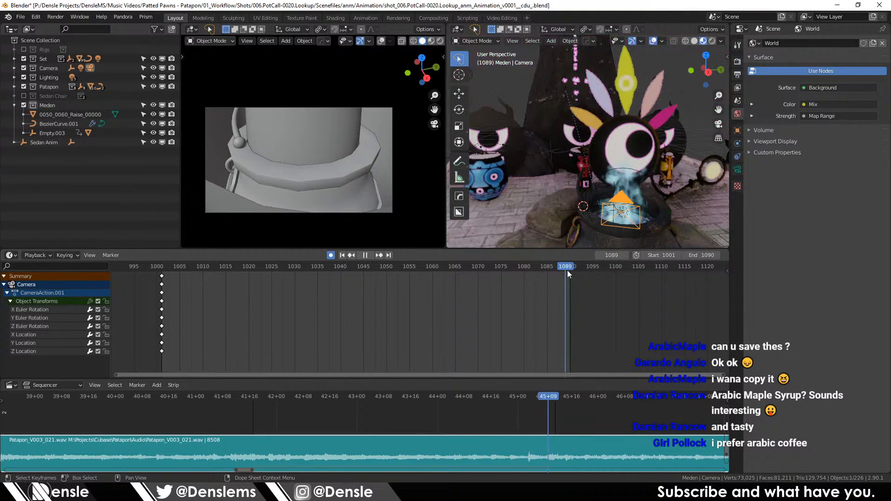
{"action": "key", "text": "space"}
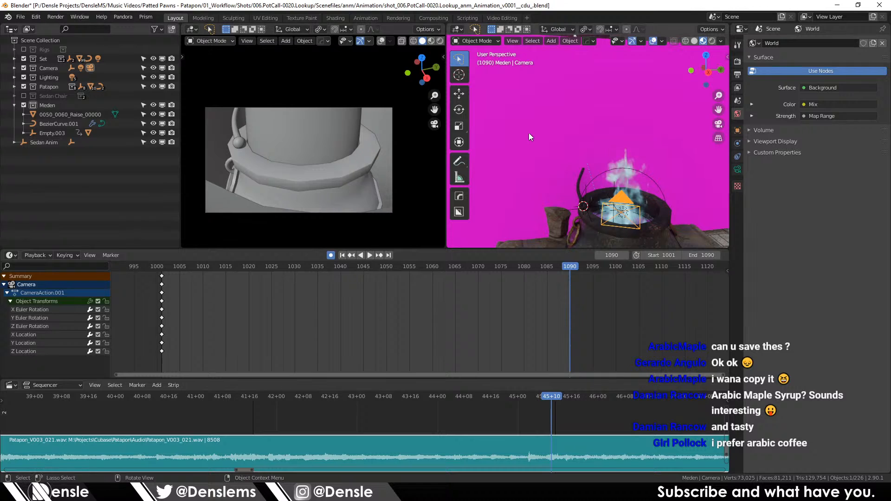
{"action": "left_click", "coordinate": [91, 116]}
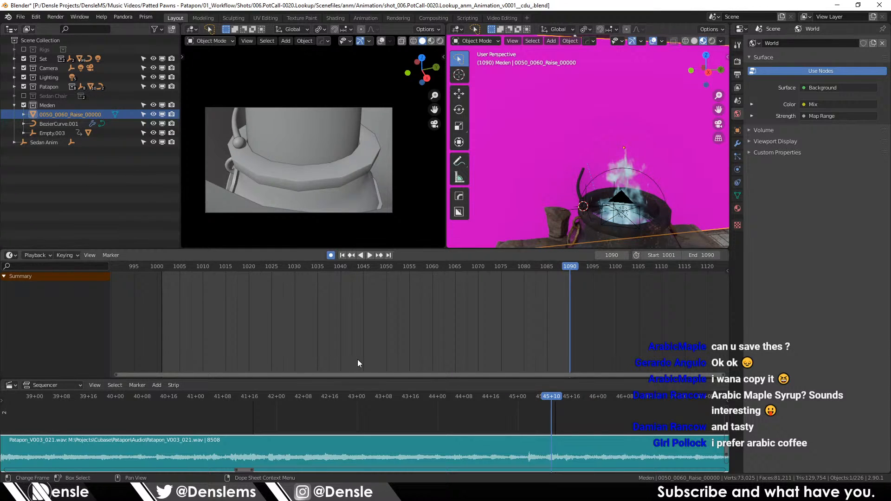
{"action": "key", "text": "shift+F3"}
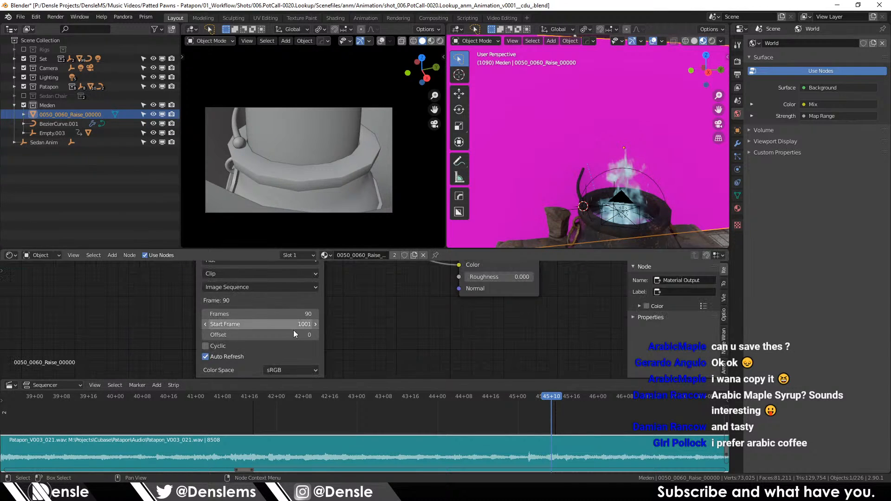
{"action": "left_click", "coordinate": [286, 337]}
{"action": "key", "text": "Return"}
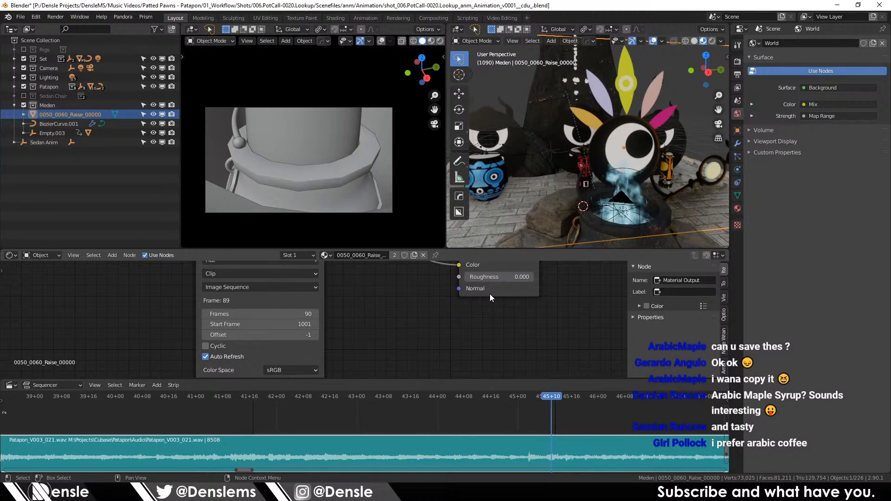
Step: Bring back the timeline, play the shot from frame 1001, and scrub its end around frame 1085
{"action": "key", "text": "shift+F12"}
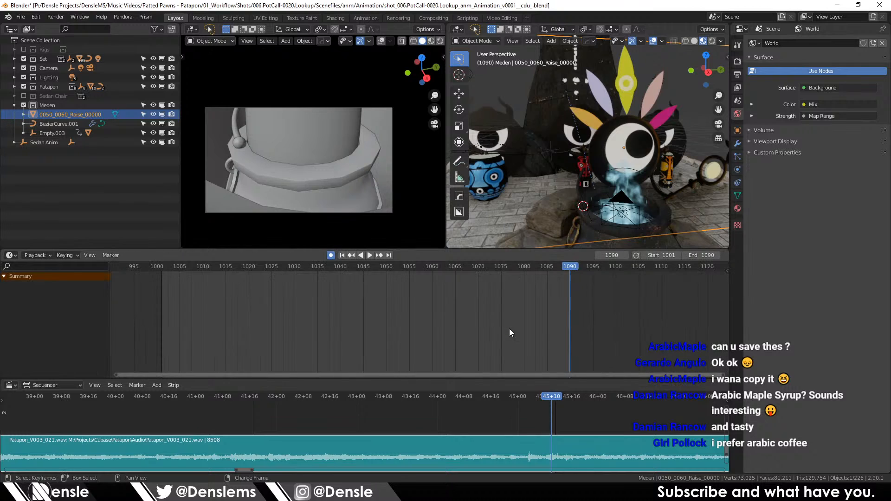
{"action": "left_click", "coordinate": [162, 266]}
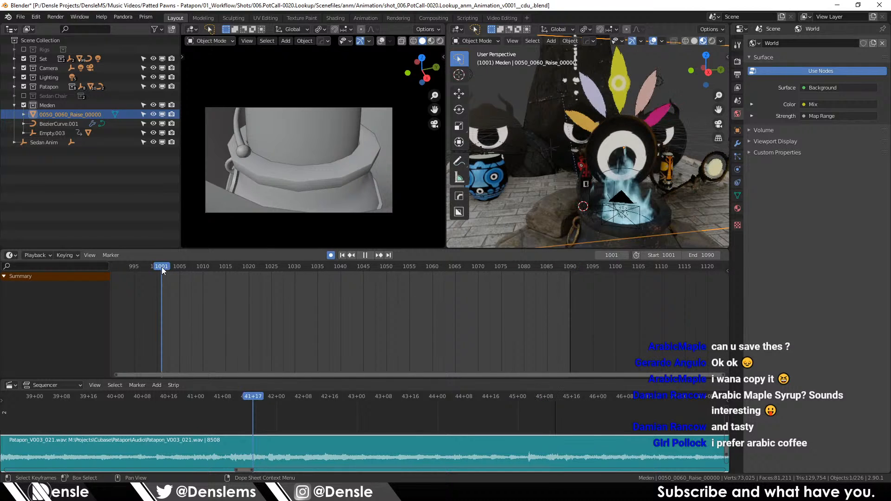
{"action": "key", "text": "space"}
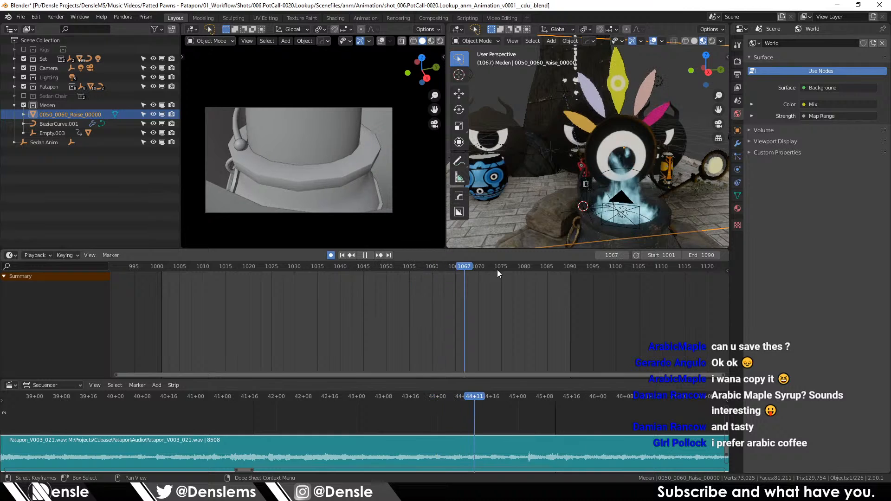
{"action": "left_click", "coordinate": [575, 266]}
{"action": "left_click_drag", "start_coordinate": [575, 266], "coordinate": [547, 266]}
{"action": "key", "text": "space"}
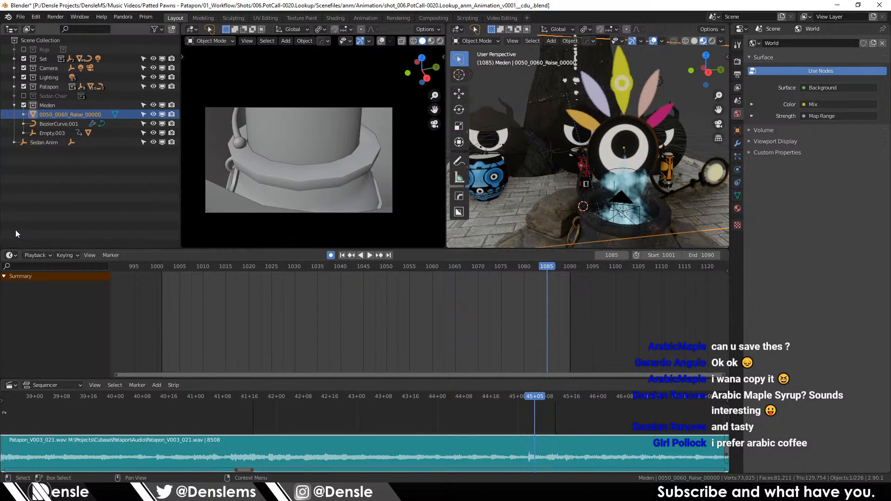
Step: Return to frame 1001 and clear the camera's rotation
{"action": "left_click", "coordinate": [163, 269]}
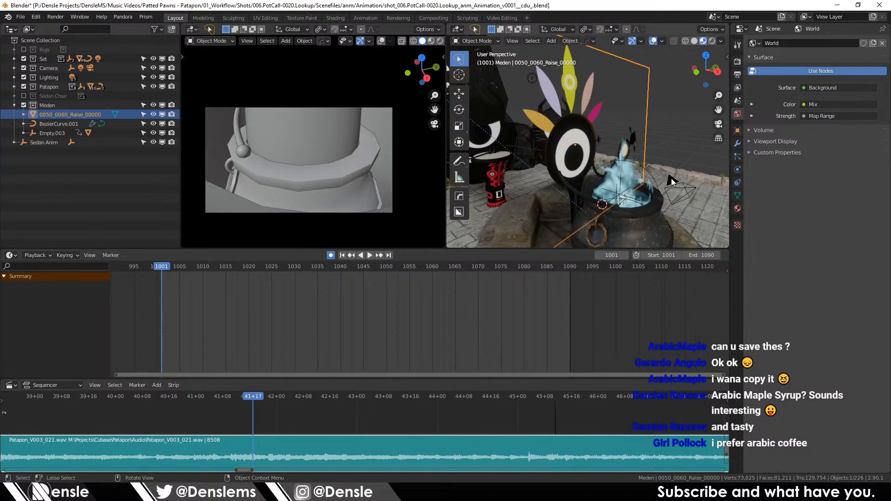
{"action": "left_click", "coordinate": [671, 185]}
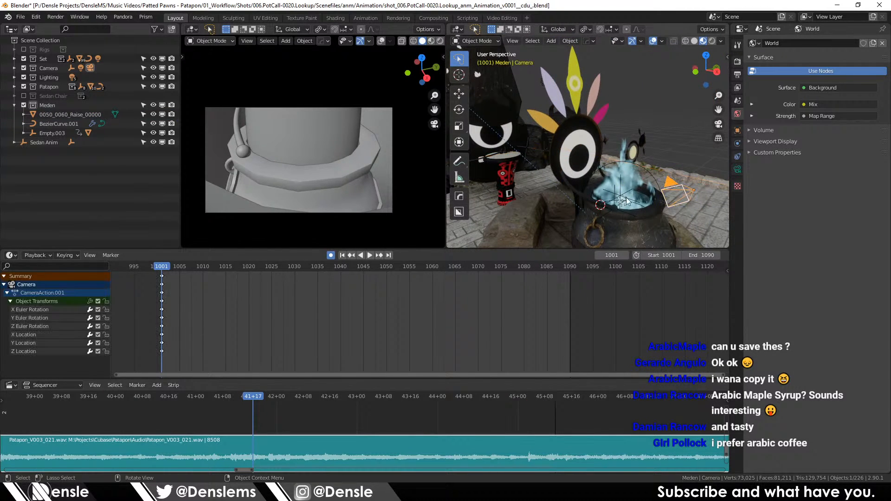
{"action": "key", "text": "alt+r"}
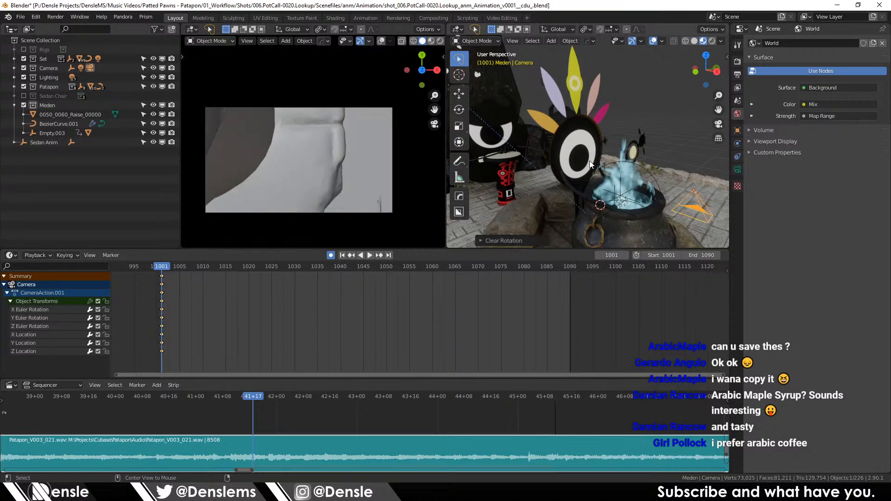
Step: Rotate the camera 90° about global Z and 90° about global Y
{"action": "left_click_drag", "start_coordinate": [623, 165], "coordinate": [621, 174]}
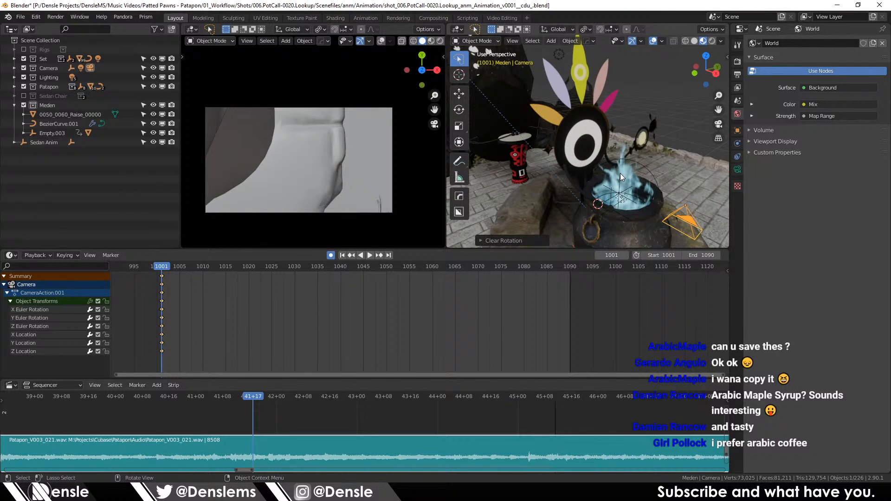
{"action": "type", "text": "rz18"}
{"action": "type", "text": "0"}
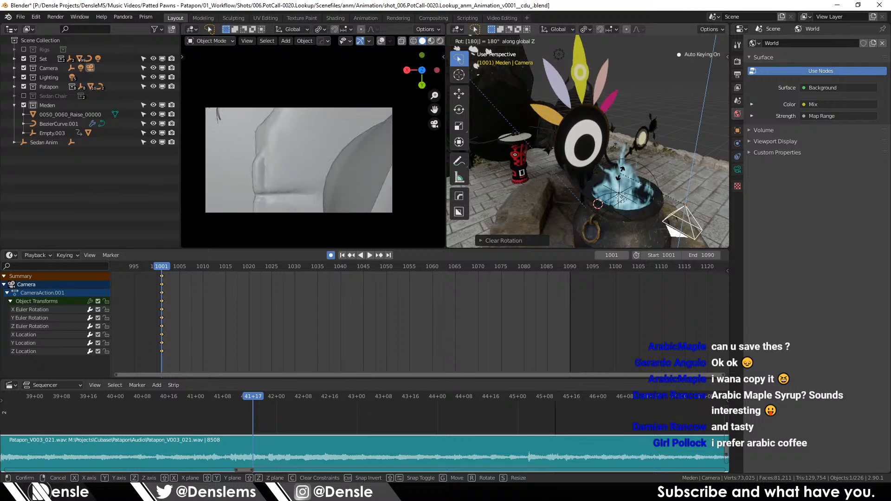
{"action": "key", "text": "BackSpace"}
{"action": "key", "text": "BackSpace"}
{"action": "key", "text": "BackSpace"}
{"action": "type", "text": "90"}
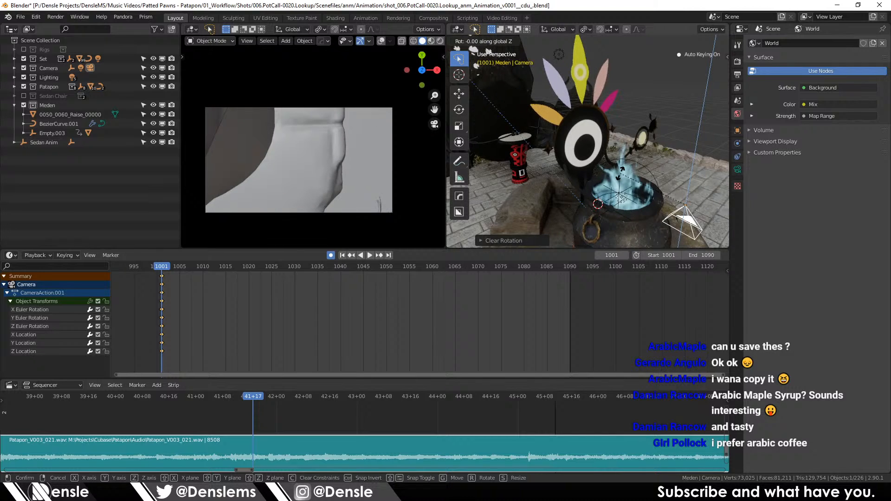
{"action": "key", "text": "Return"}
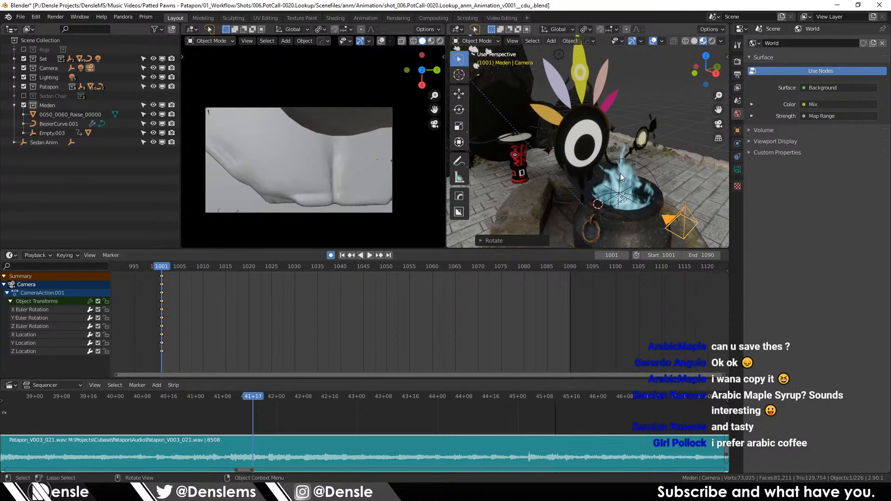
{"action": "type", "text": "ry"}
{"action": "type", "text": "90"}
{"action": "key", "text": "Return"}
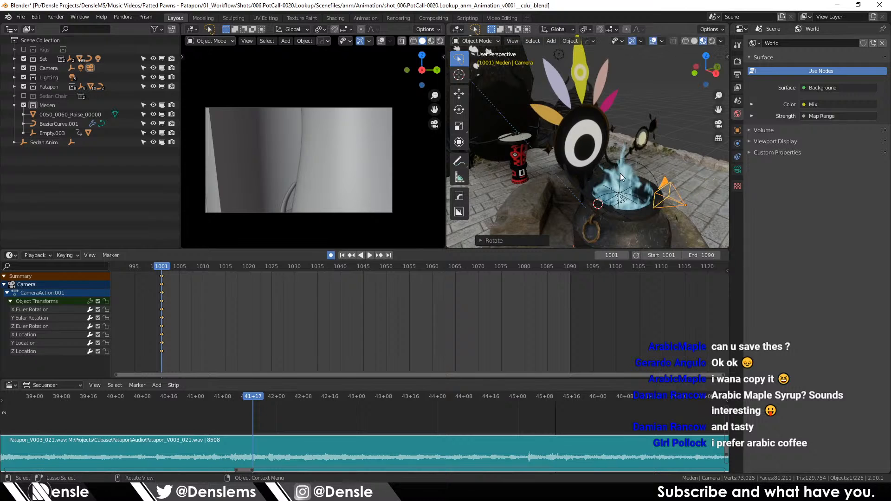
Step: In top view, move the camera about 1.35 m along global Y to line it up with the pot's centre
{"action": "left_click_drag", "start_coordinate": [580, 174], "coordinate": [578, 196]}
{"action": "key", "text": "KP_7"}
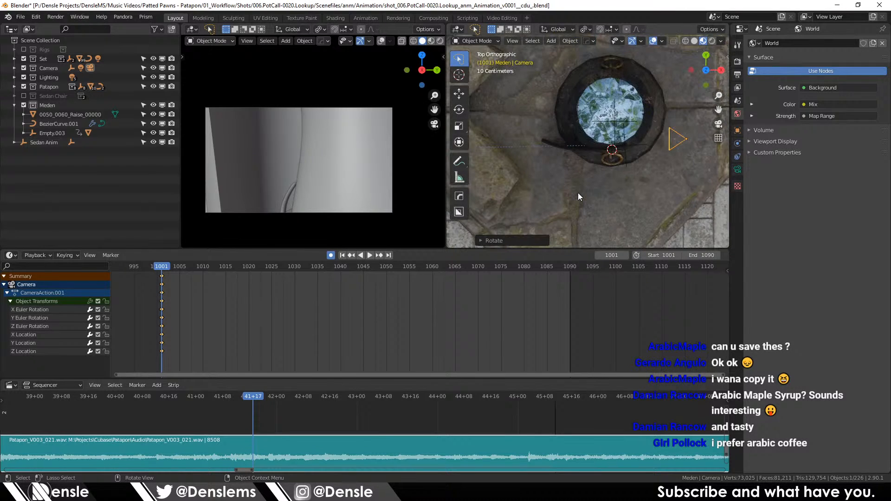
{"action": "left_click_drag", "start_coordinate": [637, 167], "coordinate": [642, 196]}
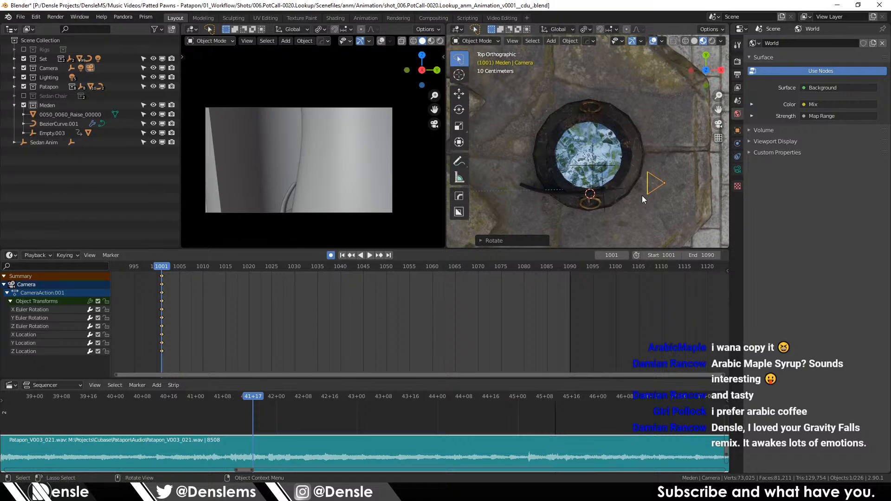
{"action": "key", "text": "g"}
{"action": "key", "text": "y"}
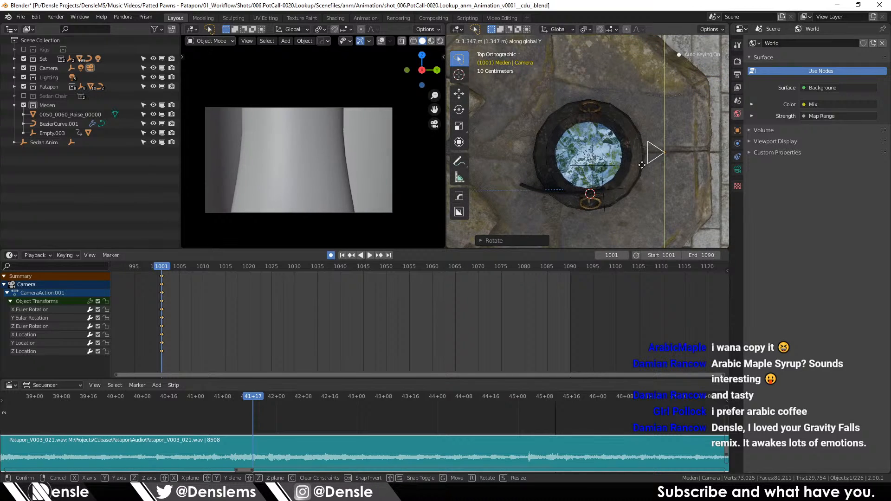
{"action": "left_click", "coordinate": [642, 164]}
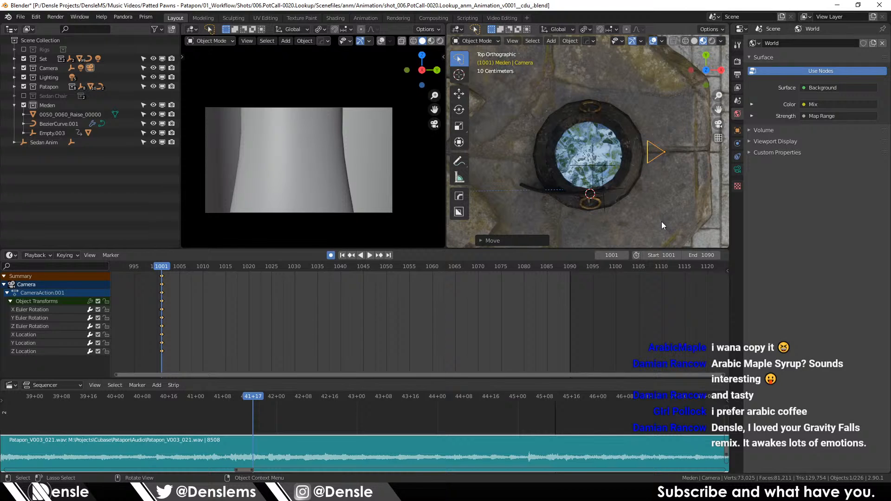
Step: Raise the camera about 1.08 m along global Z and nudge it slightly along global Y to look over the pot's rim
{"action": "left_click_drag", "start_coordinate": [706, 208], "coordinate": [593, 117]}
{"action": "key", "text": "g"}
{"action": "key", "text": "z"}
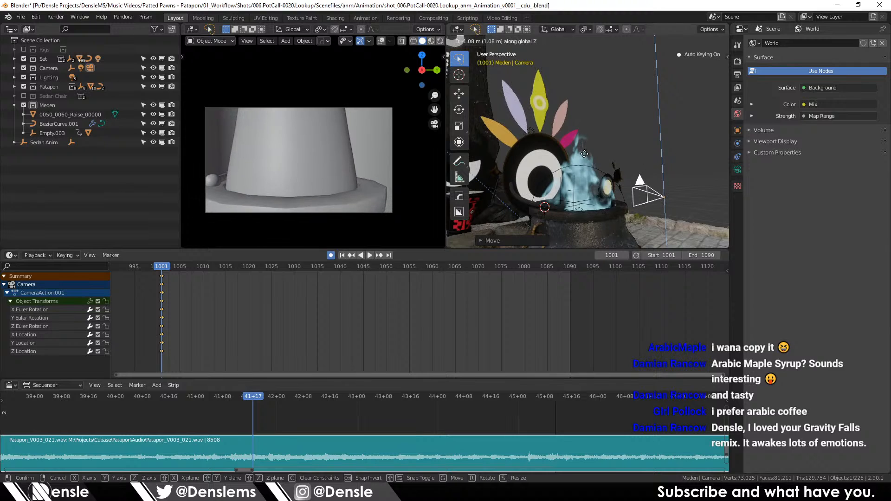
{"action": "left_click", "coordinate": [585, 154]}
{"action": "key", "text": "g"}
{"action": "key", "text": "y"}
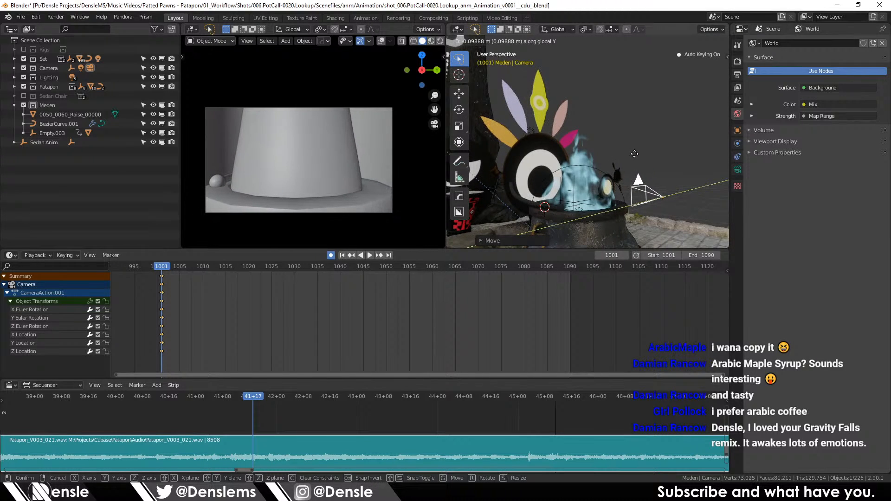
{"action": "left_click", "coordinate": [675, 157]}
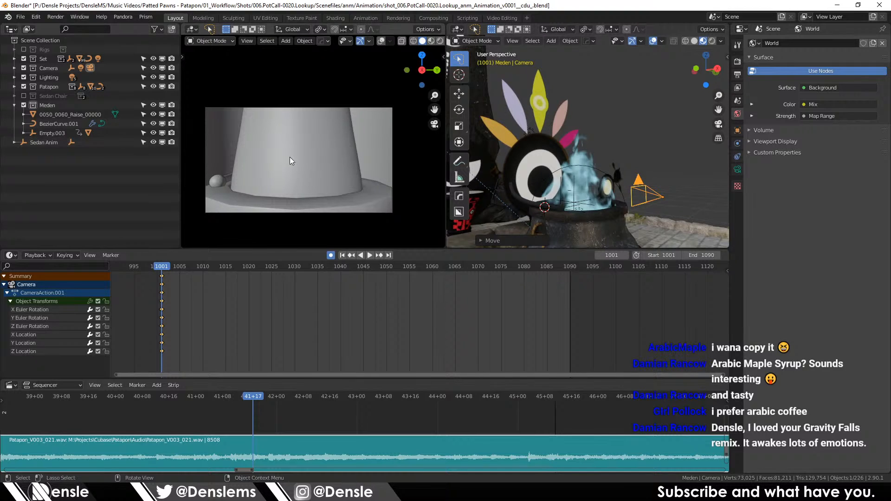
Step: Collapse the Meden collection in the outliner and switch the camera view to rendered shading
{"action": "left_click", "coordinate": [11, 106]}
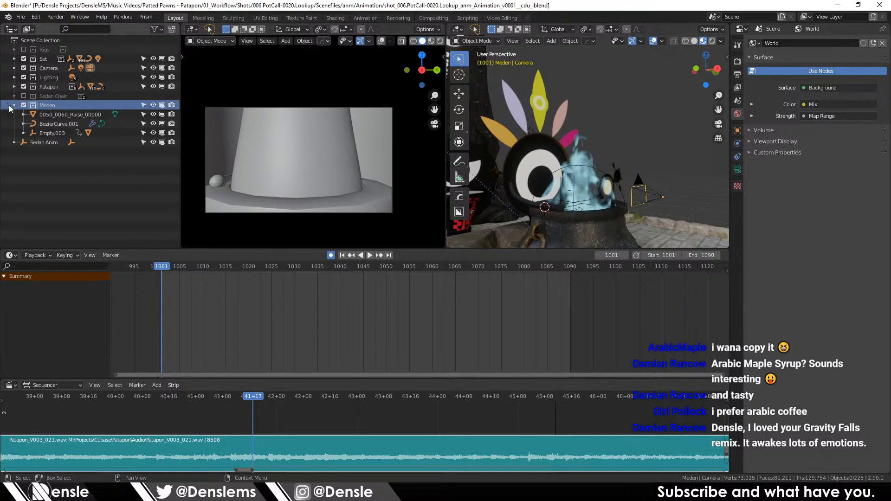
{"action": "left_click", "coordinate": [15, 105]}
{"action": "scroll", "coordinate": [431, 43], "scroll_direction": "down", "scroll_amount": 1}
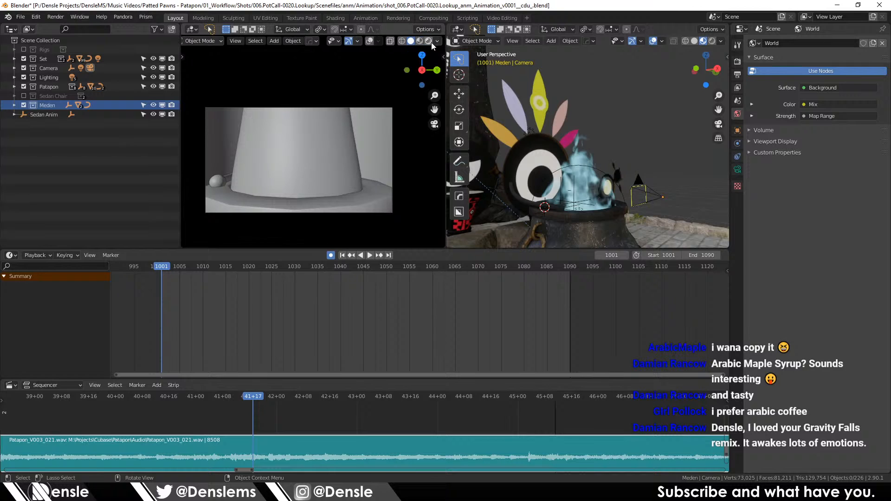
{"action": "left_click", "coordinate": [427, 41]}
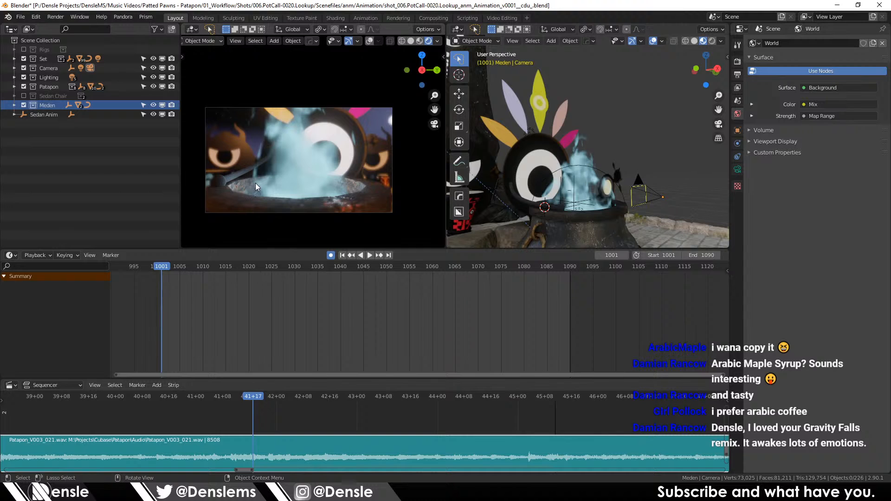
Step: Move the Meden plane 0050_0060_Raise_00000 about 1.2 m along global X toward the pot, and shift it along global Y
{"action": "left_click_drag", "start_coordinate": [452, 186], "coordinate": [523, 169]}
{"action": "left_click", "coordinate": [521, 174]}
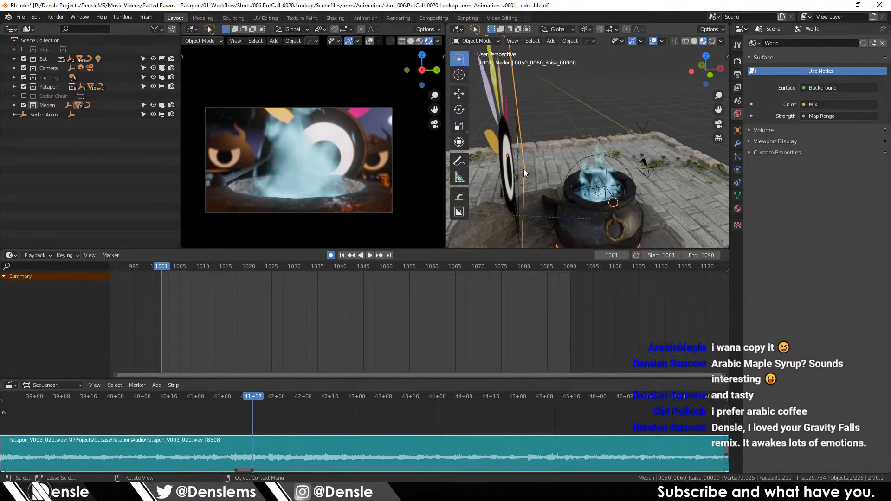
{"action": "key", "text": "g"}
{"action": "key", "text": "y"}
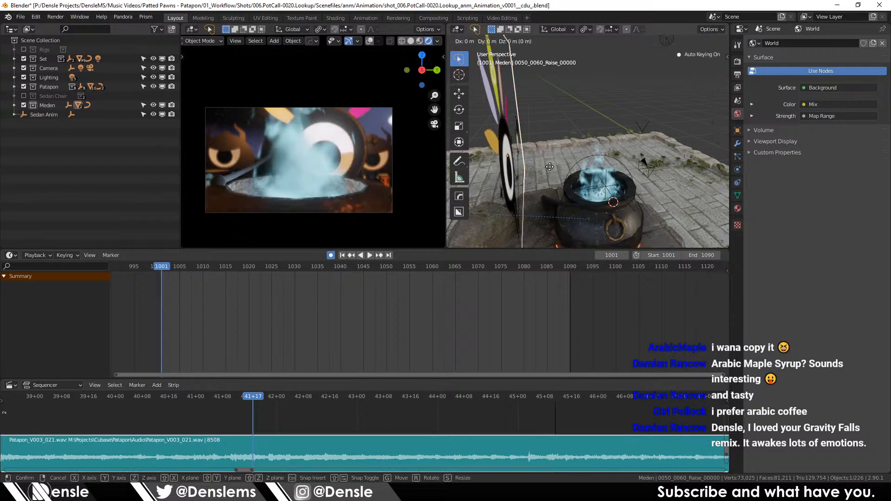
{"action": "key", "text": "x"}
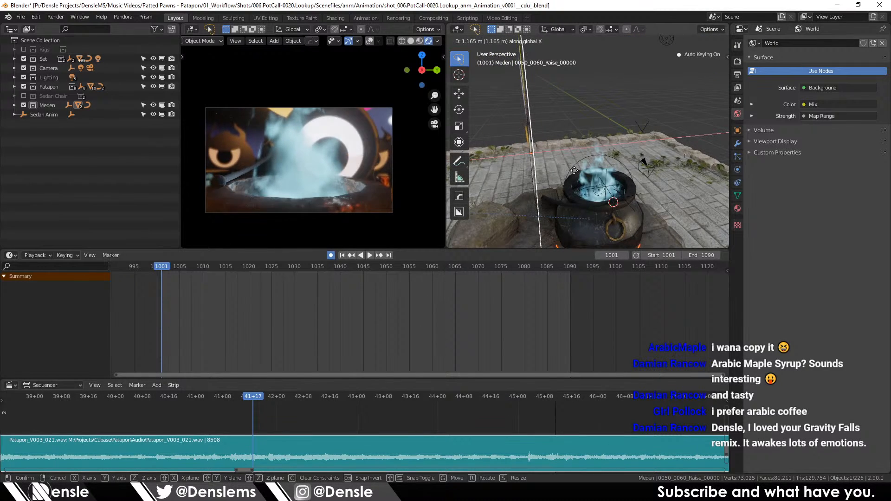
{"action": "left_click", "coordinate": [579, 171]}
{"action": "left_click_drag", "start_coordinate": [579, 171], "coordinate": [591, 156]}
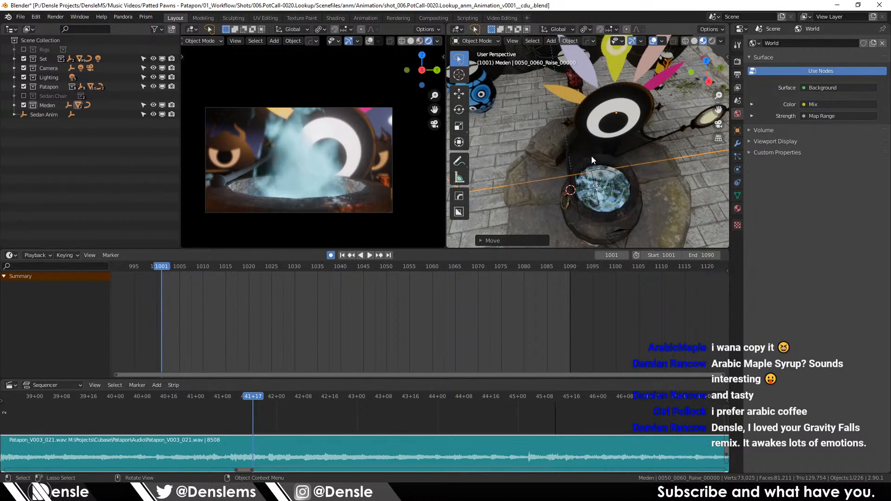
{"action": "key", "text": "g"}
{"action": "key", "text": "y"}
{"action": "left_click", "coordinate": [581, 159]}
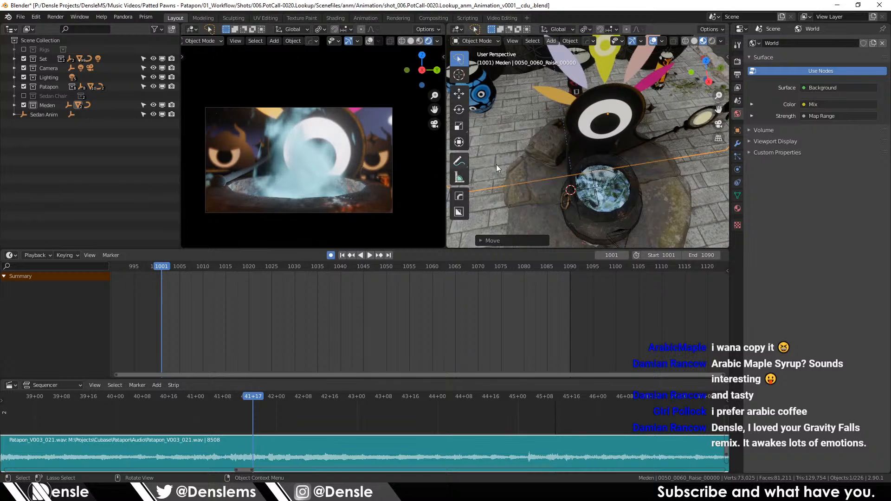
Step: Edit BezierCurve.001 and move its end point at Meden's body about 0.6 m away from the pot, behind the plane
{"action": "left_click_drag", "start_coordinate": [497, 164], "coordinate": [615, 144]}
{"action": "left_click", "coordinate": [545, 199]}
{"action": "left_click_drag", "start_coordinate": [545, 199], "coordinate": [513, 138]}
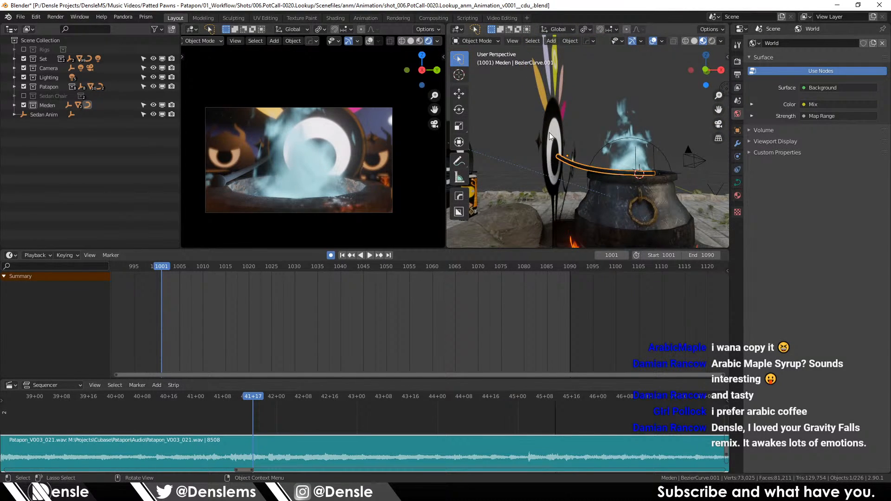
{"action": "key", "text": "Tab"}
{"action": "left_click_drag", "start_coordinate": [579, 138], "coordinate": [562, 152]}
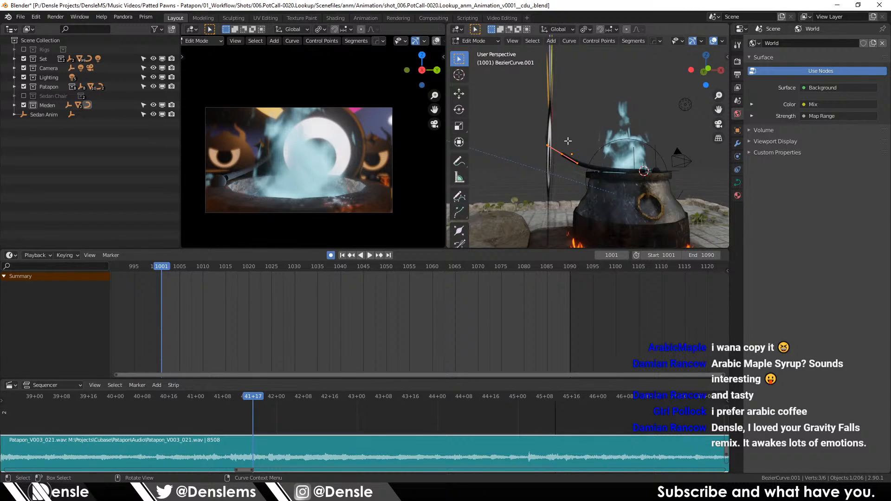
{"action": "key", "text": "g"}
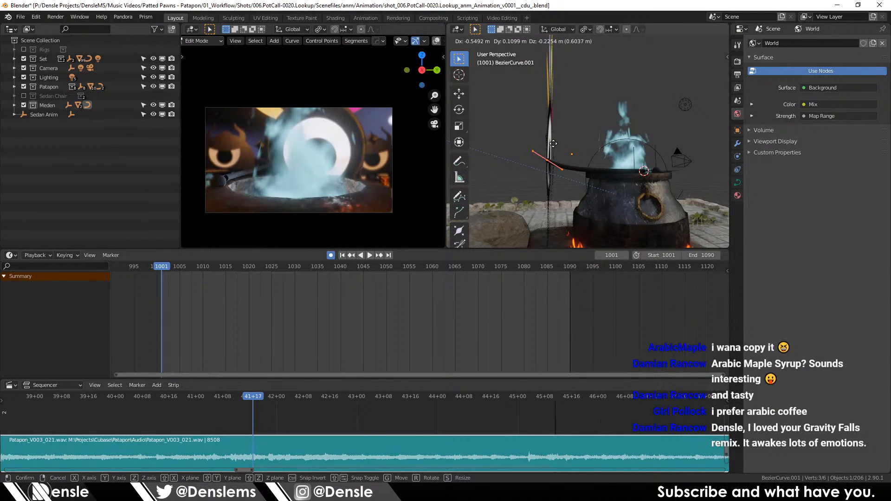
{"action": "left_click", "coordinate": [553, 144]}
{"action": "left_click_drag", "start_coordinate": [583, 151], "coordinate": [534, 157]}
{"action": "scroll", "coordinate": [582, 148], "scroll_direction": "up", "scroll_amount": 2}
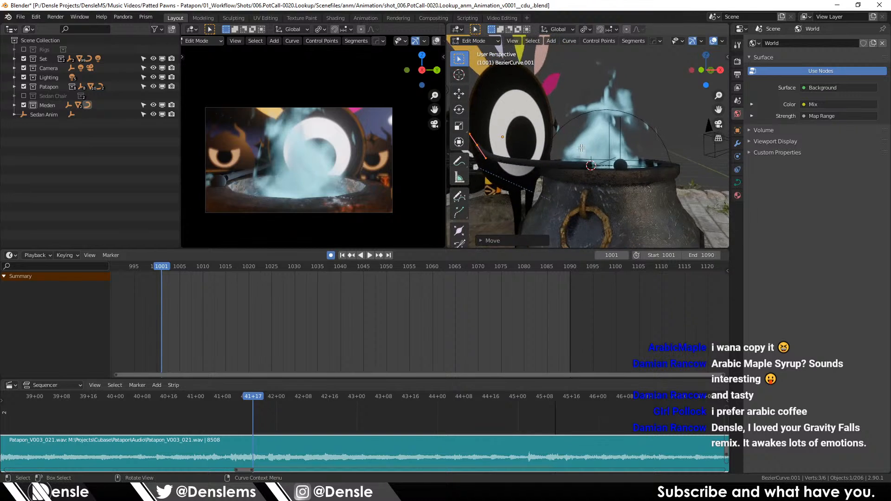
{"action": "scroll", "coordinate": [581, 148], "scroll_direction": "up", "scroll_amount": 2}
{"action": "left_click_drag", "start_coordinate": [612, 168], "coordinate": [667, 147]}
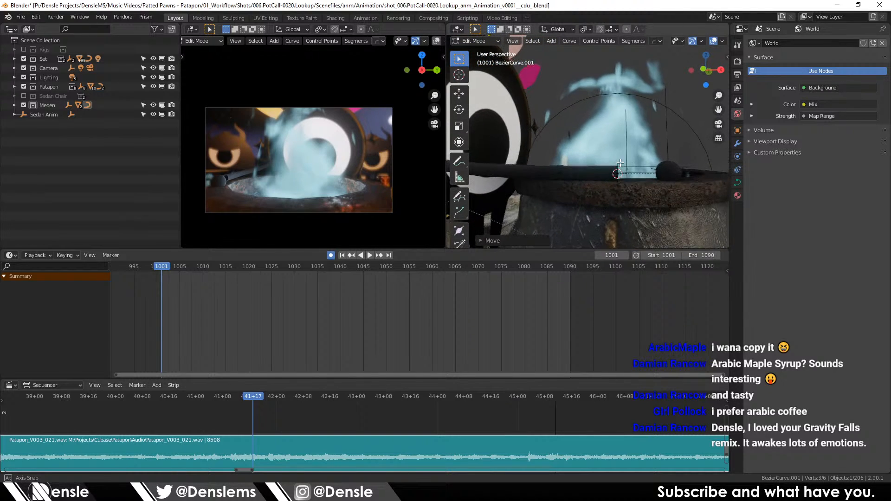
{"action": "left_click", "coordinate": [668, 133]}
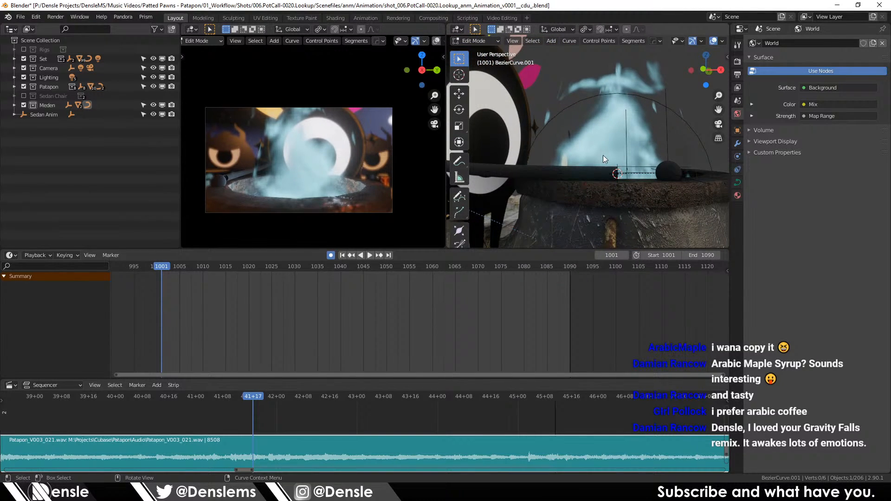
{"action": "key", "text": "Tab"}
Step: Select Empty.003, which controls the free end of Meden's arm at the pot's rim
{"action": "left_click_drag", "start_coordinate": [646, 154], "coordinate": [669, 151]}
{"action": "left_click", "coordinate": [670, 153]}
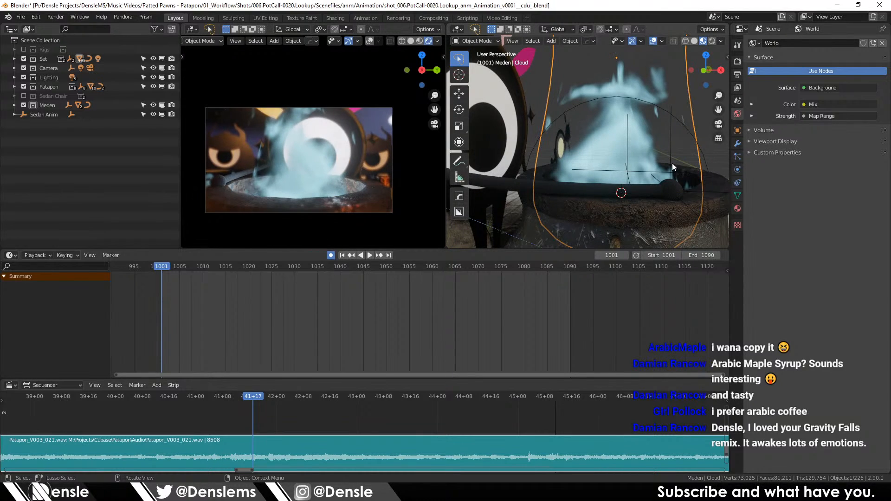
{"action": "left_click", "coordinate": [672, 163]}
{"action": "left_click_drag", "start_coordinate": [672, 163], "coordinate": [597, 143]}
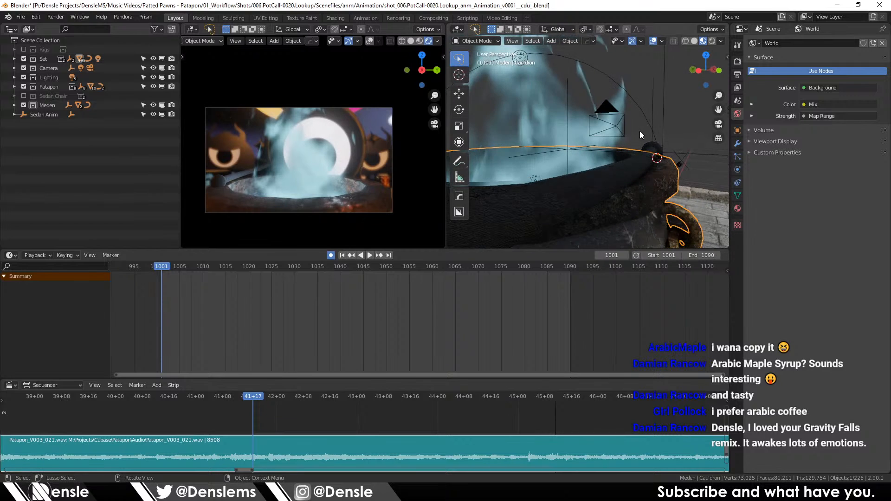
{"action": "left_click", "coordinate": [652, 102]}
{"action": "left_click_drag", "start_coordinate": [652, 102], "coordinate": [610, 205]}
{"action": "left_click", "coordinate": [708, 277]}
{"action": "key", "text": "x"}
{"action": "left_click", "coordinate": [706, 277]}
{"action": "scroll", "coordinate": [580, 155], "scroll_direction": "down", "scroll_amount": 2}
{"action": "key", "text": "g"}
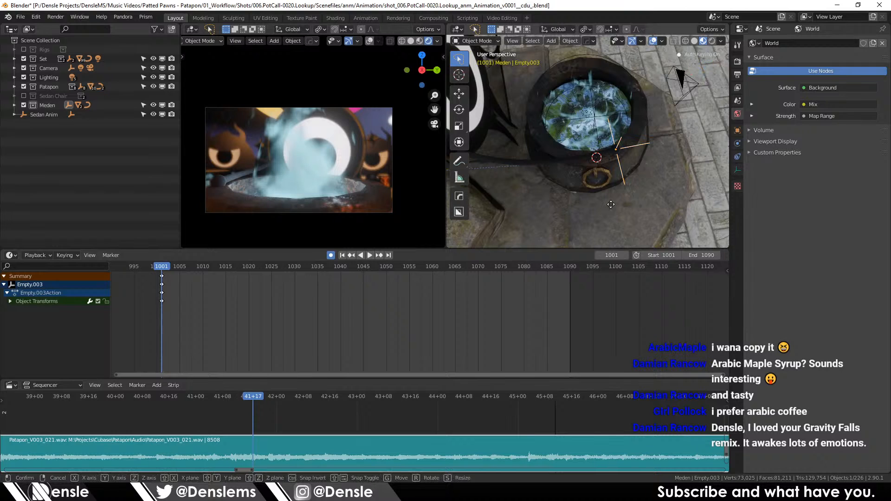
{"action": "key", "text": "y"}
{"action": "right_click", "coordinate": [606, 185]}
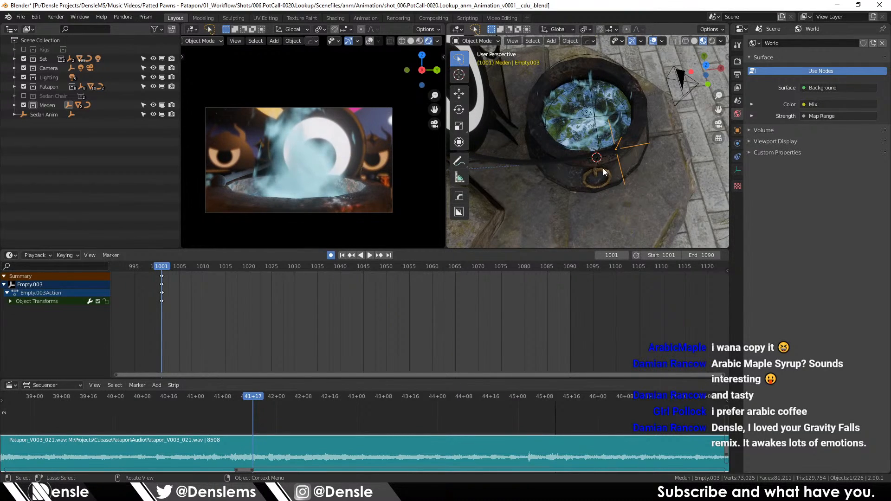
Step: Move Empty.003 about 2 m along the pot's rim toward Meden and rotate it to bend the arm
{"action": "mouse_move", "coordinate": [603, 168]}
{"action": "left_mouse_down"}
{"action": "mouse_move", "coordinate": [625, 187]}
{"action": "mouse_move", "coordinate": [610, 167]}
{"action": "left_mouse_up"}
{"action": "key", "text": "g"}
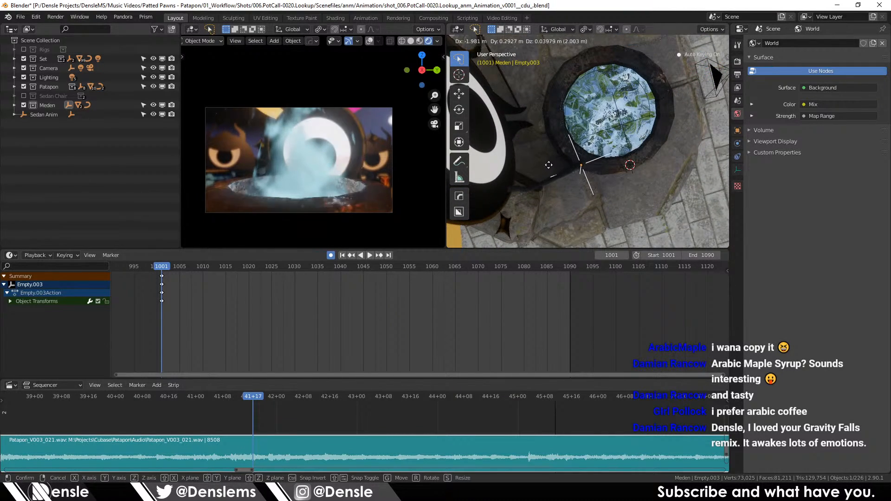
{"action": "left_click", "coordinate": [574, 162]}
{"action": "left_click_drag", "start_coordinate": [574, 160], "coordinate": [575, 164]}
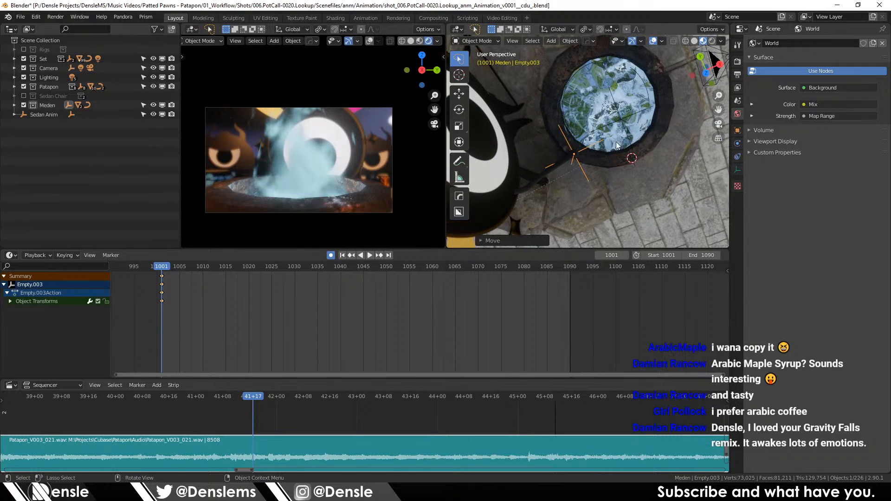
{"action": "key", "text": "r"}
{"action": "left_click", "coordinate": [575, 123]}
{"action": "left_click_drag", "start_coordinate": [575, 122], "coordinate": [490, 108]}
{"action": "key", "text": "r"}
{"action": "left_click", "coordinate": [609, 120]}
Step: In top view, move Empty.003 about 1.1 m, mostly along global Y, to rest the arm's end on the inner rim
{"action": "key", "text": "KP_7"}
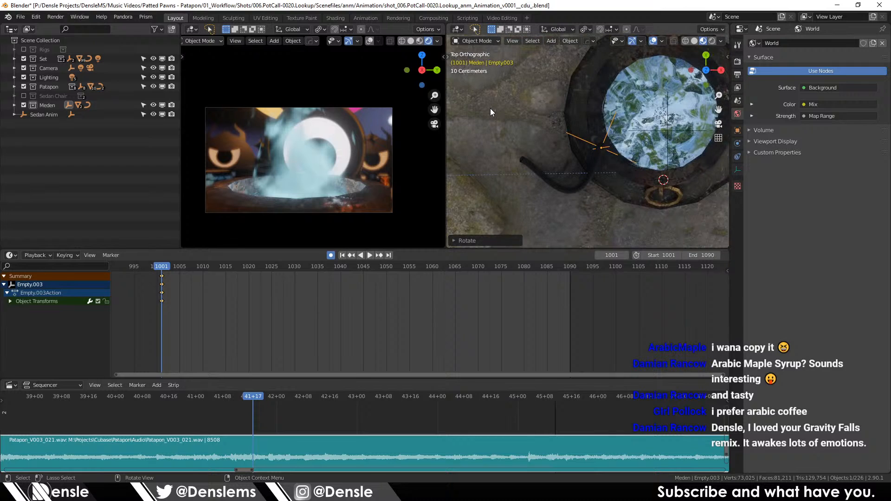
{"action": "scroll", "coordinate": [585, 127], "scroll_direction": "up", "scroll_amount": 4}
{"action": "left_click_drag", "start_coordinate": [640, 124], "coordinate": [636, 155]}
{"action": "key", "text": "g"}
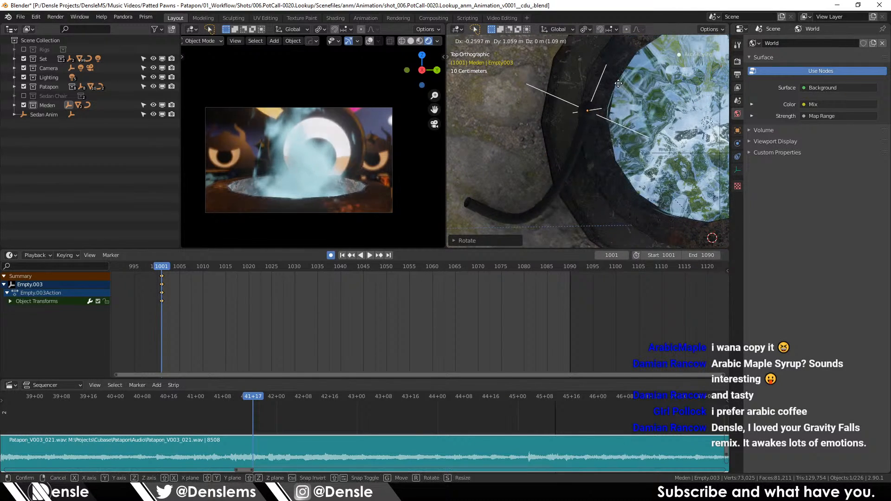
{"action": "left_click", "coordinate": [628, 135]}
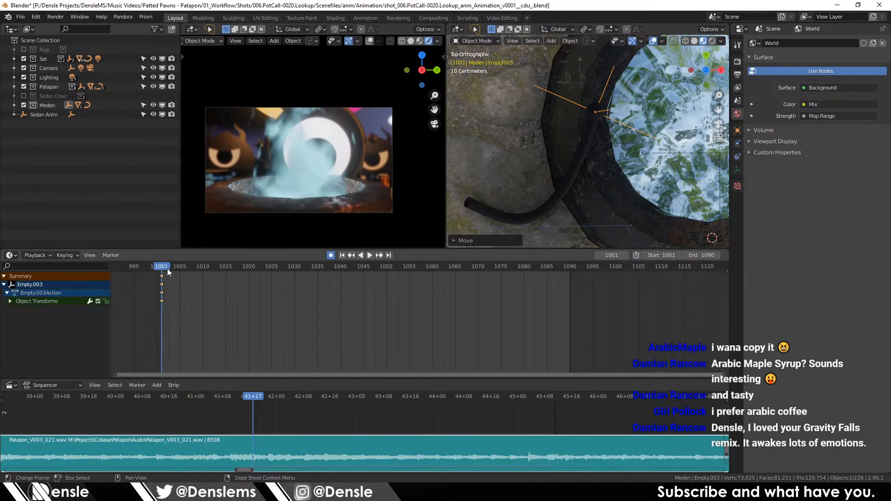
Step: Play the shot, select the camera, shift all its frame 1001 keyframes to frame 1080, and go to frame 1085
{"action": "key", "text": "space"}
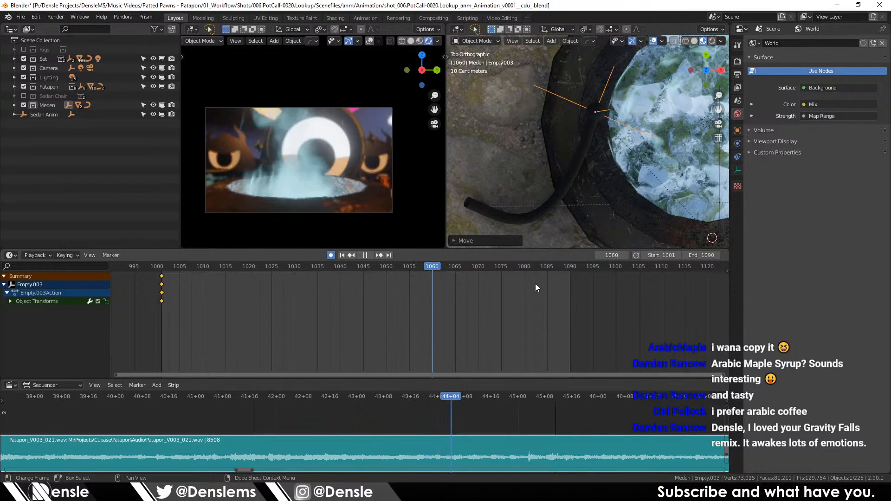
{"action": "mouse_move", "coordinate": [536, 284]}
{"action": "left_mouse_down"}
{"action": "mouse_move", "coordinate": [570, 281]}
{"action": "mouse_move", "coordinate": [533, 278]}
{"action": "left_mouse_up"}
{"action": "left_click", "coordinate": [279, 213]}
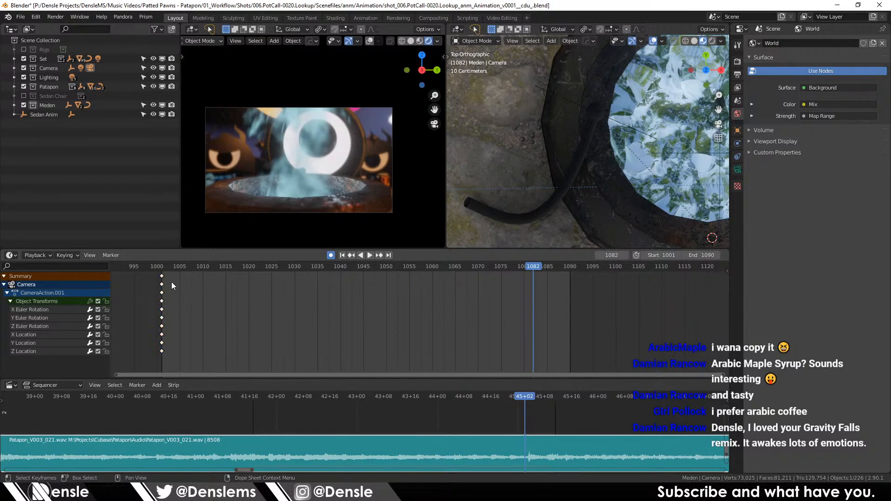
{"action": "left_click_drag", "start_coordinate": [160, 276], "coordinate": [547, 272]}
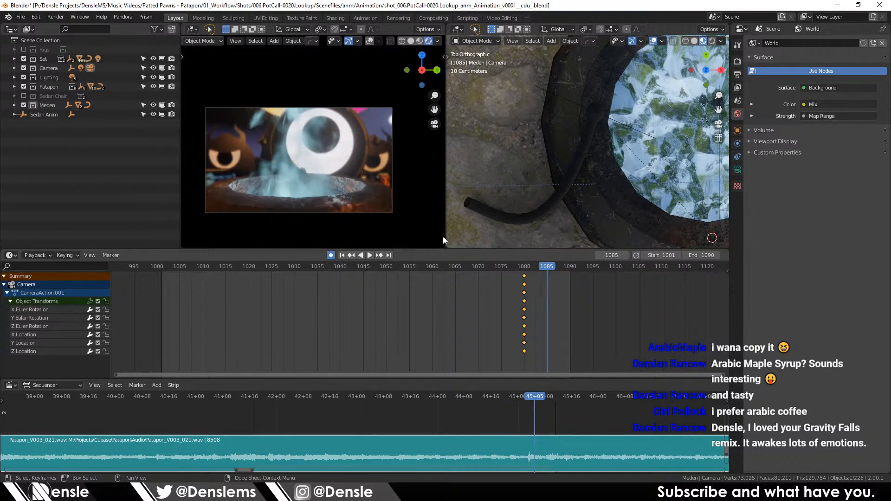
Step: Trackball-rotate the camera at frame 1085 to tilt it up from the pot toward Meden's eye and feathers
{"action": "key", "text": "r"}
{"action": "key", "text": "r"}
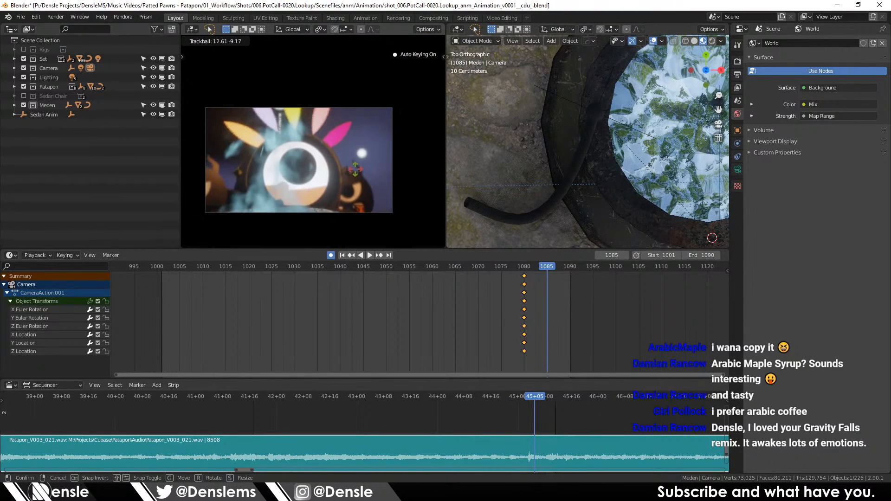
{"action": "left_click", "coordinate": [356, 168]}
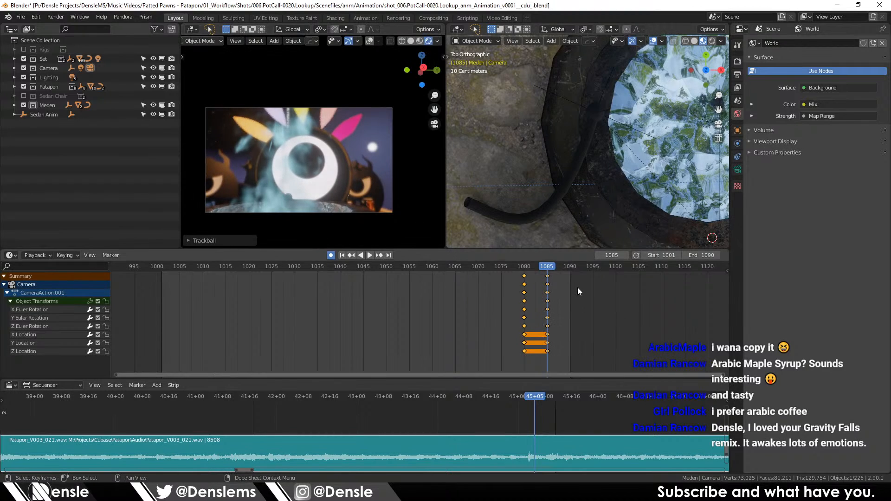
Step: Advance to frame 1090 and trackball-rotate the camera to swing it past Meden toward the background
{"action": "key", "text": "space"}
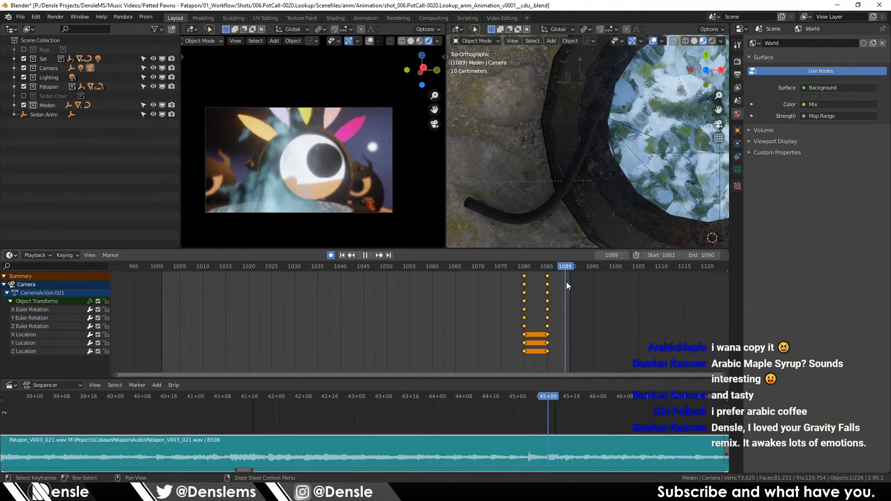
{"action": "key", "text": "space"}
{"action": "key", "text": "r"}
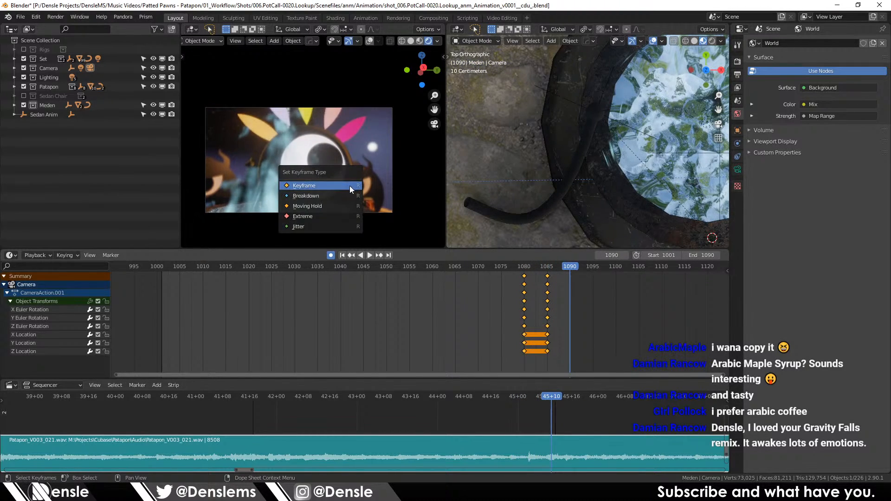
{"action": "left_click", "coordinate": [350, 186]}
{"action": "key", "text": "r"}
{"action": "key", "text": "r"}
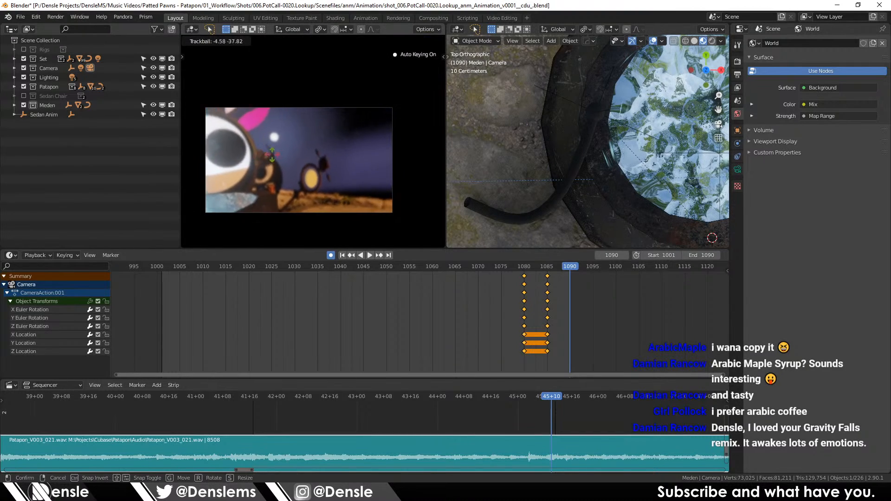
{"action": "left_click", "coordinate": [303, 162]}
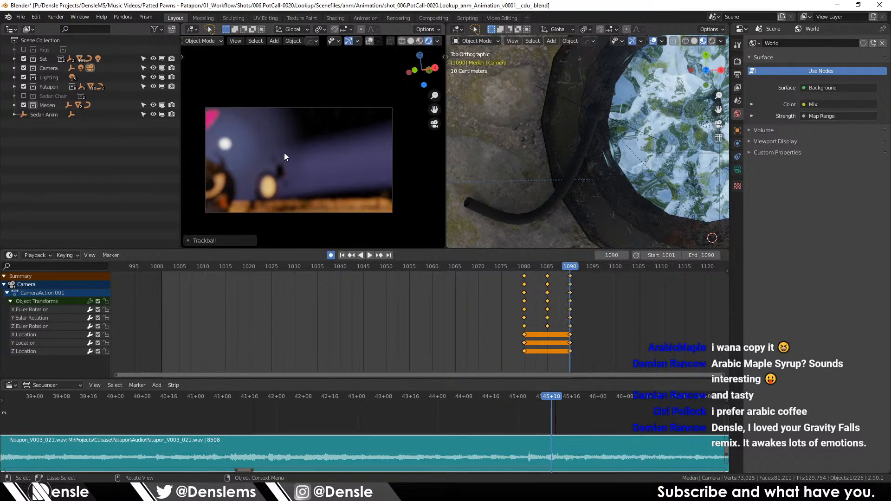
Step: At frame 1090, rotate the camera about 16.5° around global X and trackball-rotate it to frame the dark horizon and blurred background figures
{"action": "key", "text": "r"}
{"action": "key", "text": "x"}
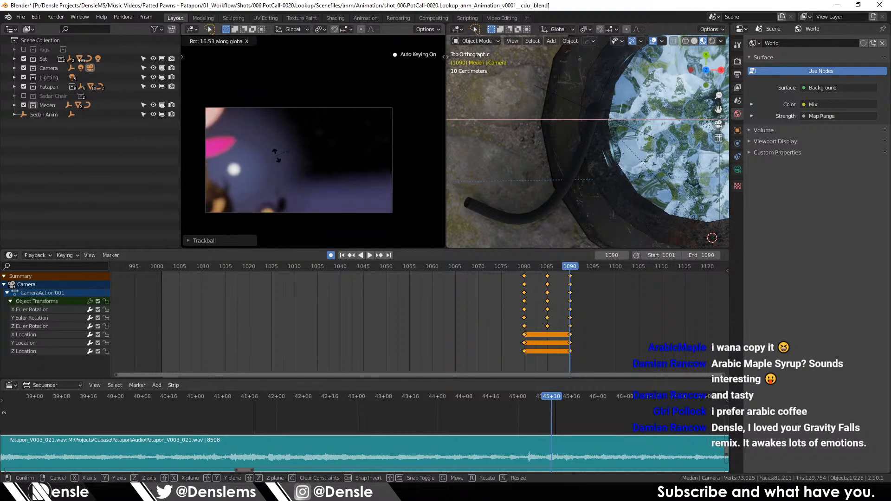
{"action": "left_click", "coordinate": [277, 152]}
{"action": "key", "text": "r"}
{"action": "key", "text": "r"}
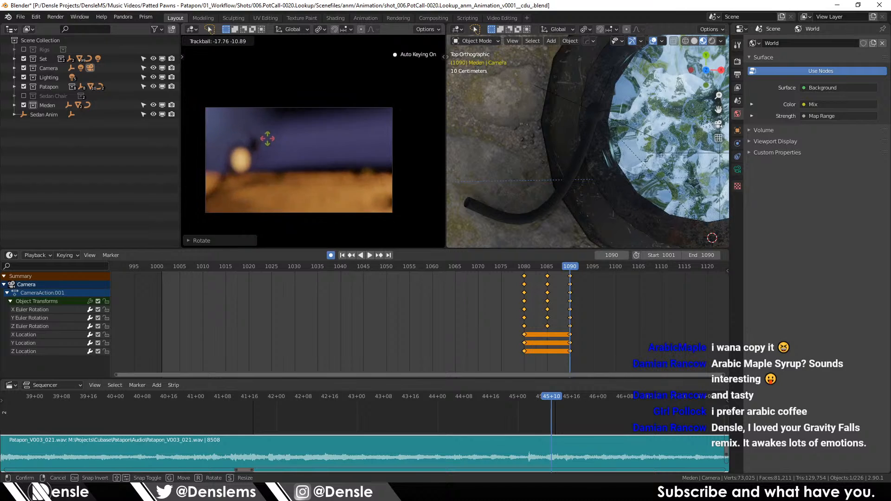
{"action": "left_click", "coordinate": [328, 182]}
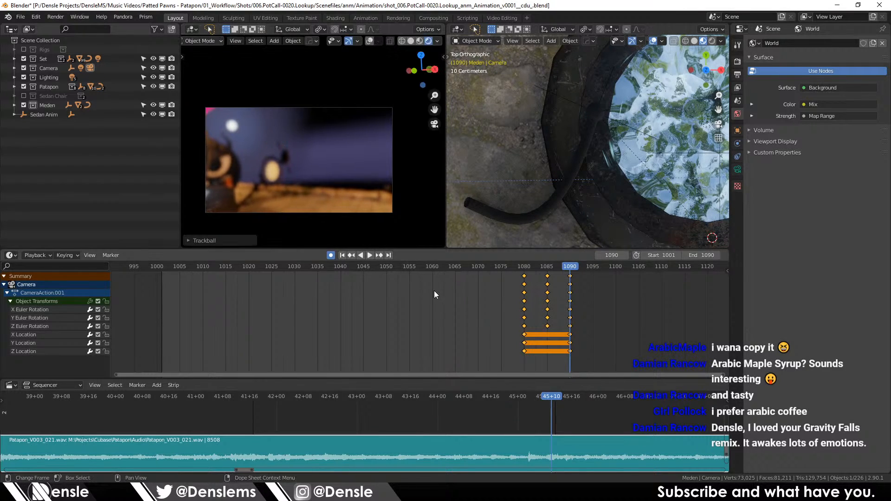
Step: Play back the end of the shot from around frame 1080 to check the camera swing
{"action": "left_click", "coordinate": [522, 268]}
{"action": "key", "text": "space"}
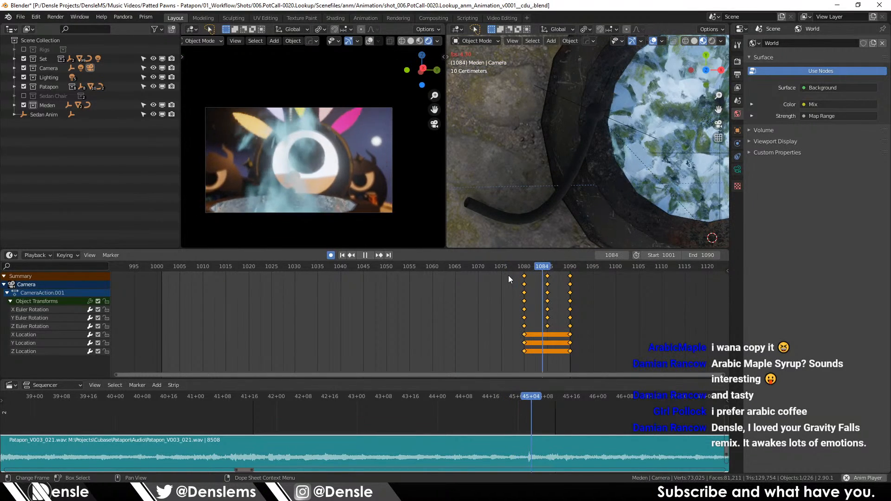
{"action": "left_click", "coordinate": [557, 287]}
{"action": "key", "text": "space"}
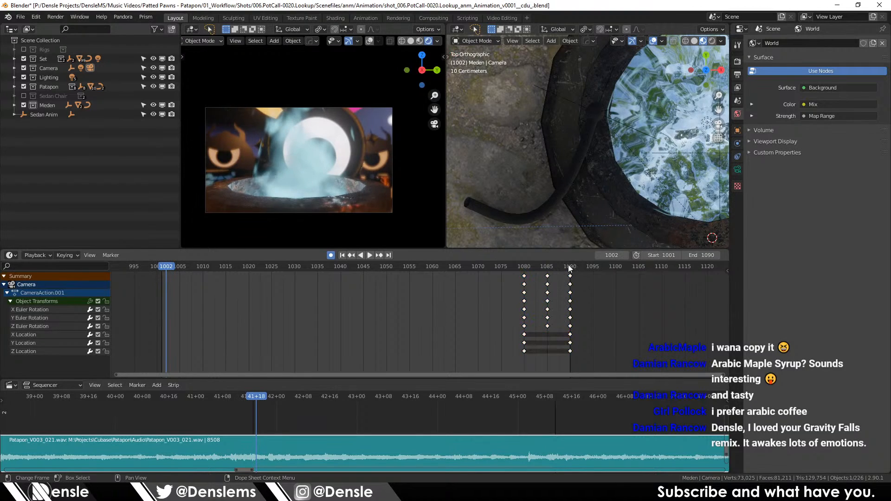
Step: Set all of the camera's Euler rotation keyframes to Bezier interpolation in the Graph Editor and return to the timeline
{"action": "left_click", "coordinate": [568, 266]}
{"action": "key", "text": "ctrl+Tab"}
{"action": "key", "text": "a"}
{"action": "key", "text": "t"}
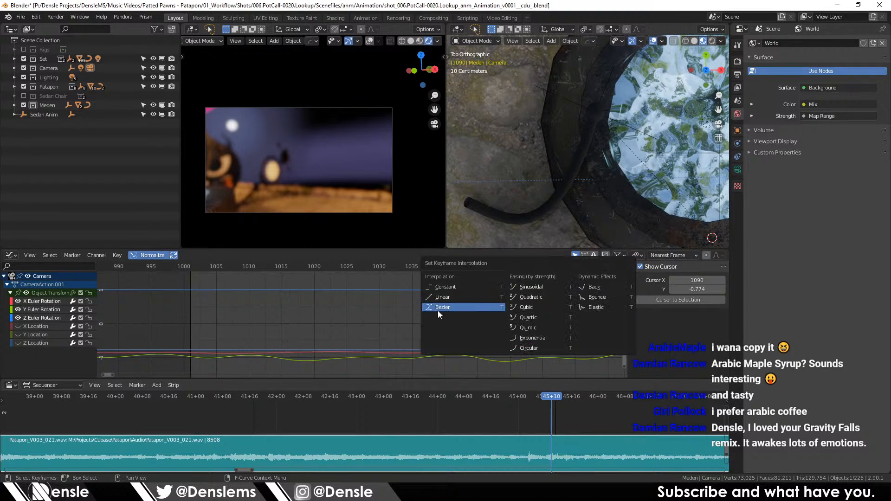
{"action": "left_click", "coordinate": [446, 306]}
{"action": "key", "text": "ctrl+Tab"}
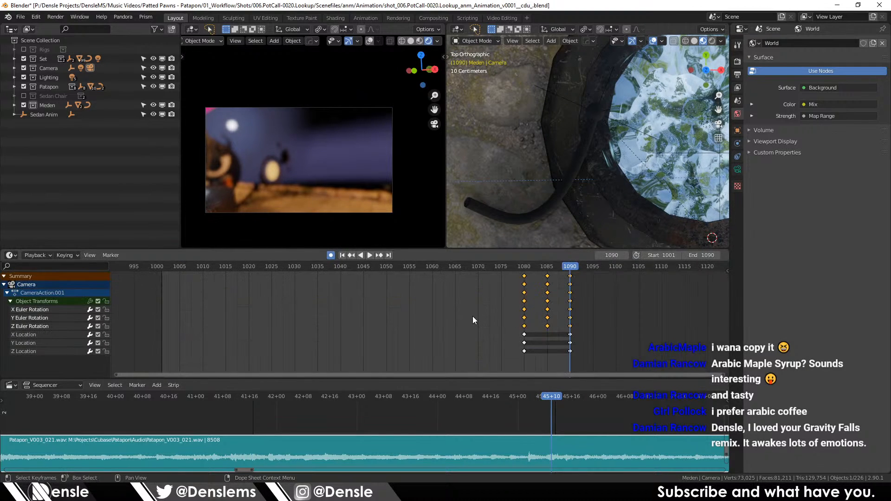
Step: Replay the shot's ending from frame 1080 to review the camera move with Bezier interpolation
{"action": "left_click", "coordinate": [524, 266]}
{"action": "key", "text": "space"}
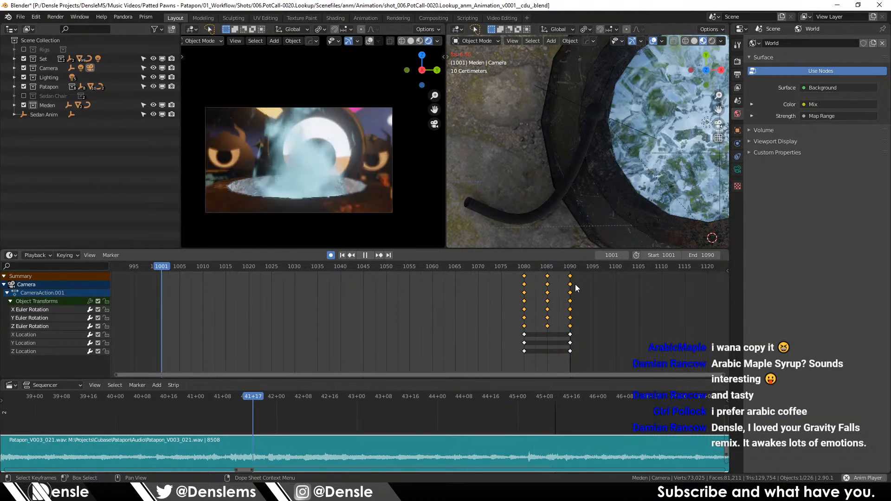
{"action": "key", "text": "space"}
Step: Scrub to frame 1085 and rotate the camera about -2.3° around global Y
{"action": "left_click_drag", "start_coordinate": [528, 268], "coordinate": [542, 281]}
{"action": "left_click", "coordinate": [545, 276]}
{"action": "left_click", "coordinate": [548, 271]}
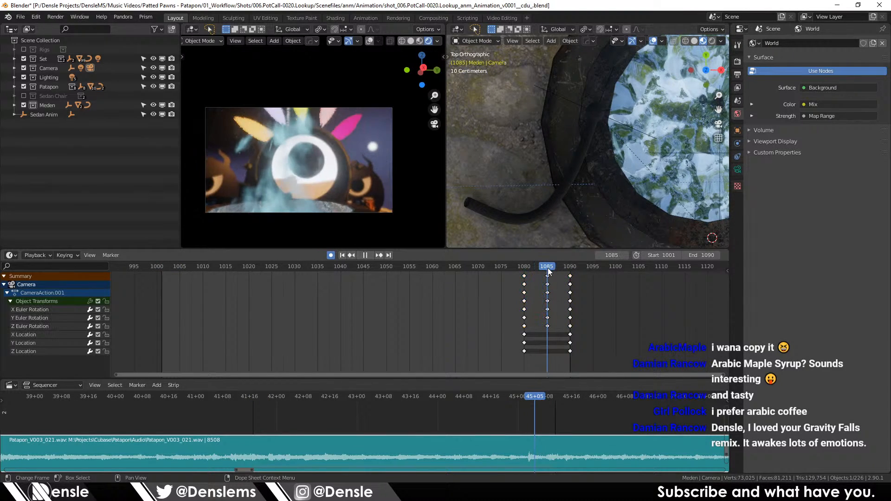
{"action": "key", "text": "r"}
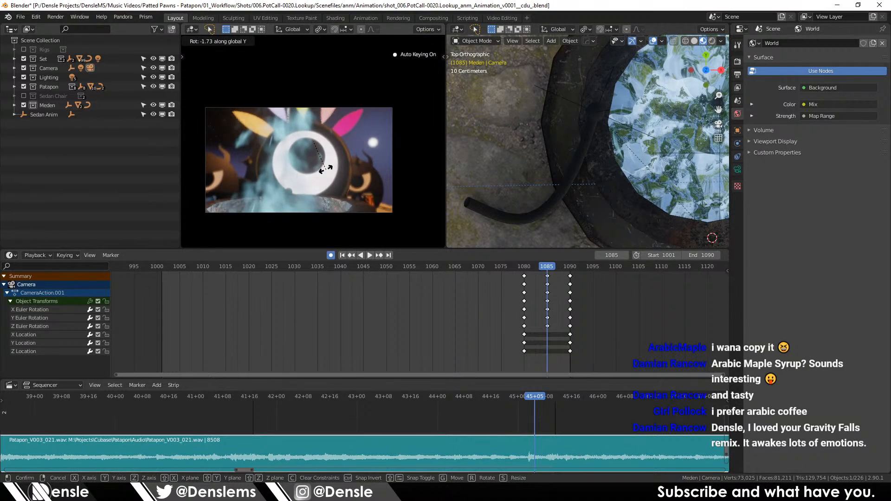
{"action": "key", "text": "y"}
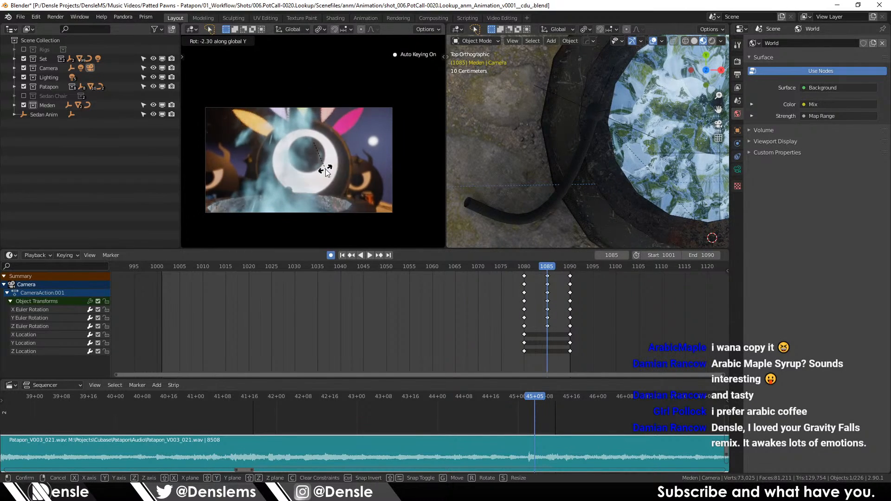
{"action": "left_click", "coordinate": [325, 169]}
Step: Play the camera move from around frame 1080 to check the adjusted pose at frame 1085
{"action": "left_click", "coordinate": [526, 269]}
{"action": "key", "text": "space"}
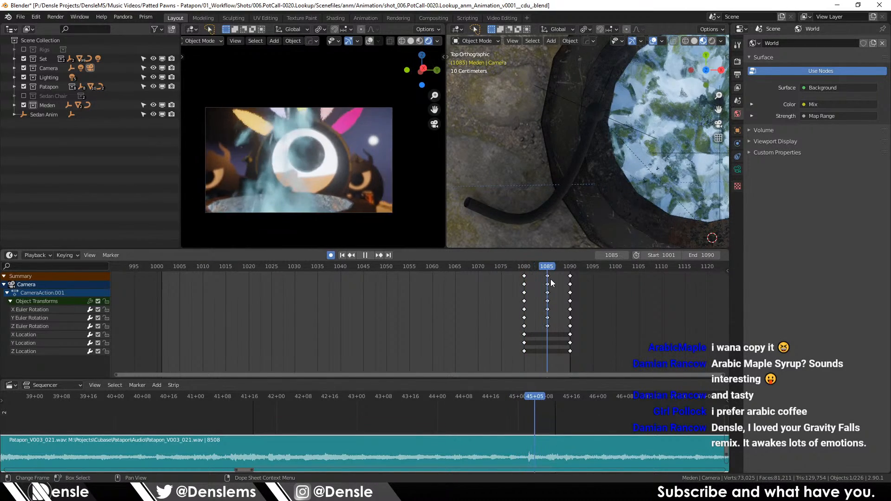
{"action": "key", "text": "Escape"}
Step: Go to frame 1080 and switch the camera view to solid shading
{"action": "left_click", "coordinate": [525, 273]}
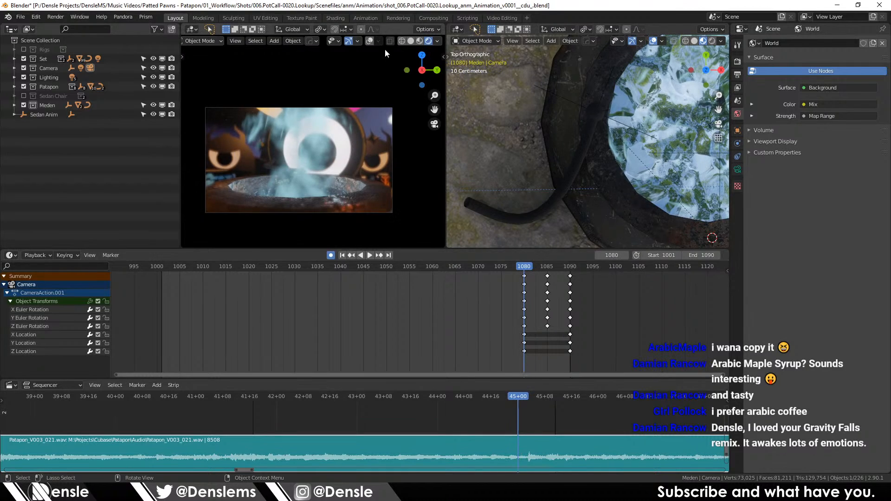
{"action": "left_click", "coordinate": [410, 42]}
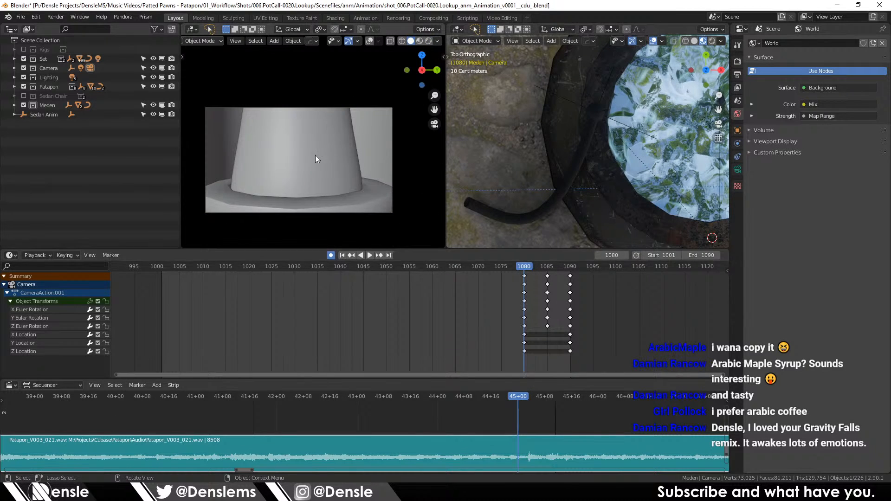
{"action": "scroll", "coordinate": [329, 135], "scroll_direction": "up", "scroll_amount": 1}
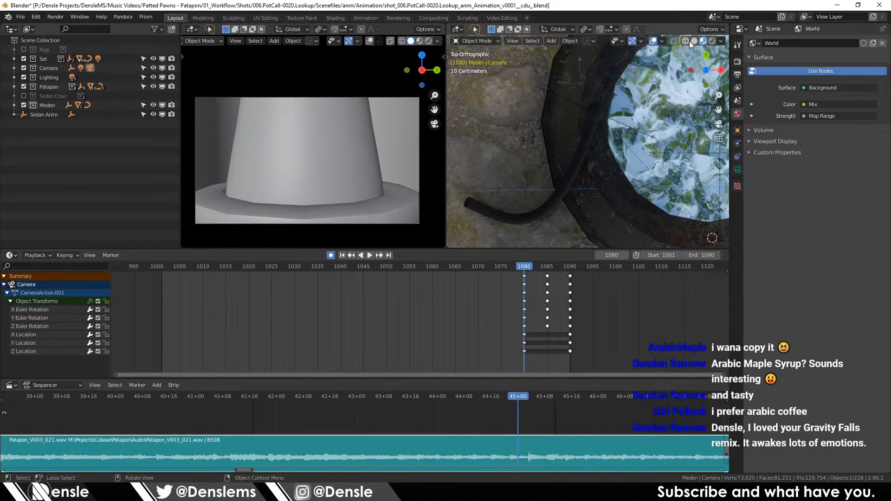
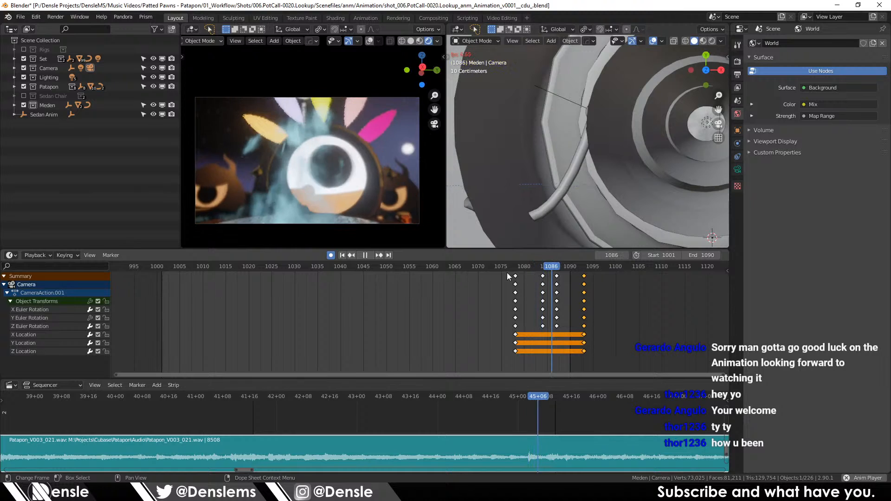
Step: Scrub back to frame 1081 and save the scene as a new version with Prism
{"action": "left_click", "coordinate": [523, 272]}
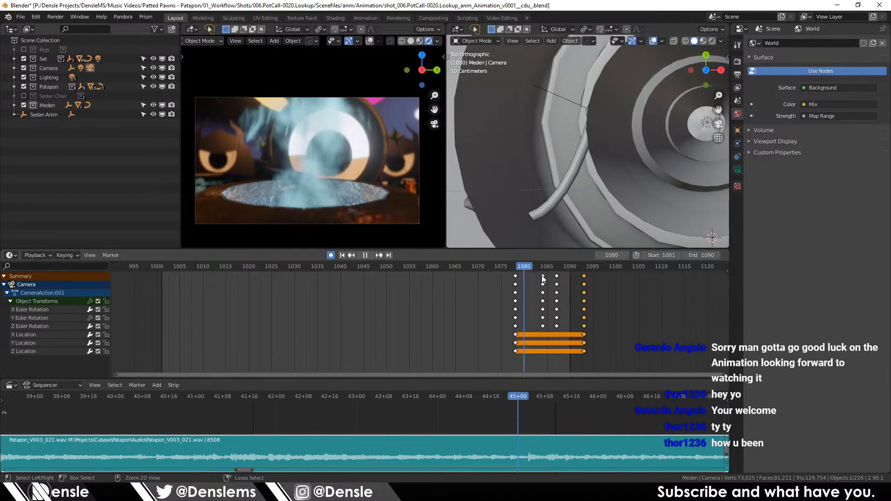
{"action": "left_click", "coordinate": [532, 272]}
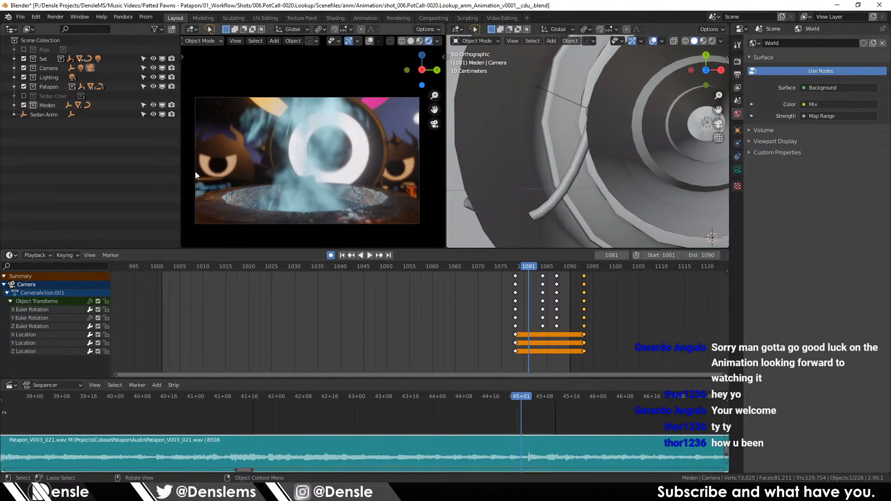
{"action": "left_click", "coordinate": [146, 17]}
{"action": "left_click", "coordinate": [155, 27]}
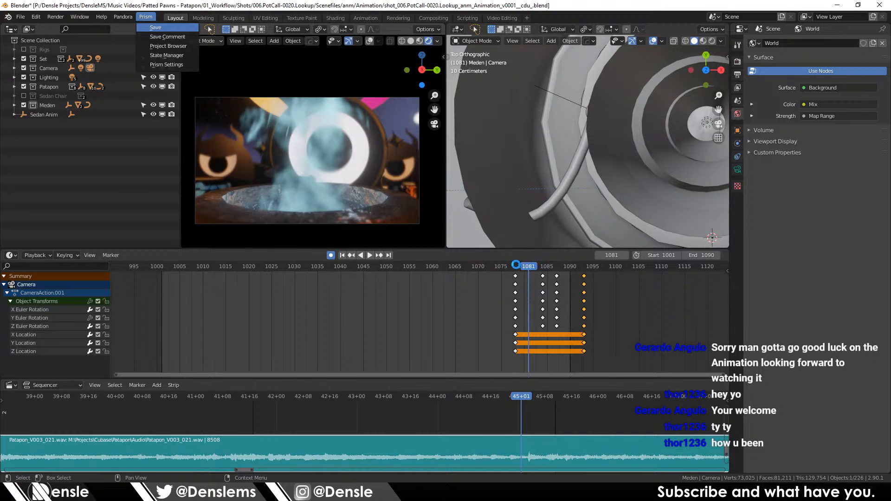
Step: Lower the camera's X Euler Rotation keyframe at frame 1084 in the Graph Editor and replay the move from frame 1078
{"action": "key", "text": "space"}
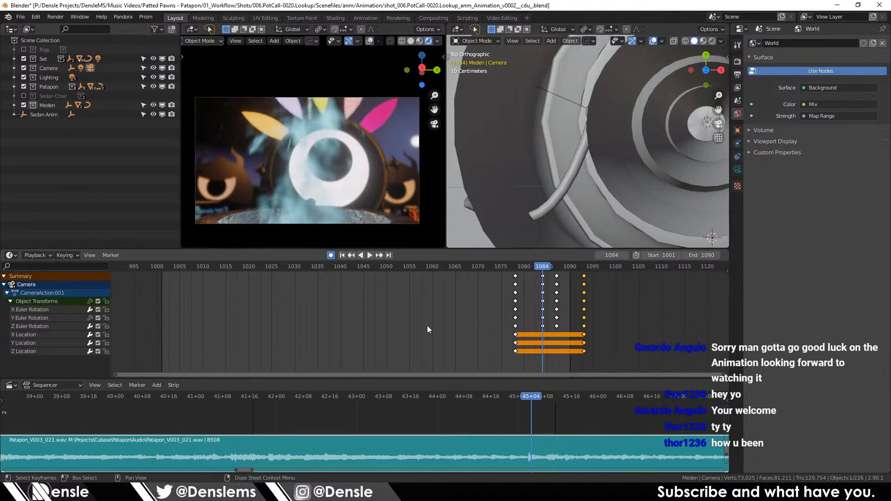
{"action": "key", "text": "ctrl+Tab"}
{"action": "left_click_drag", "start_coordinate": [333, 309], "coordinate": [473, 274]}
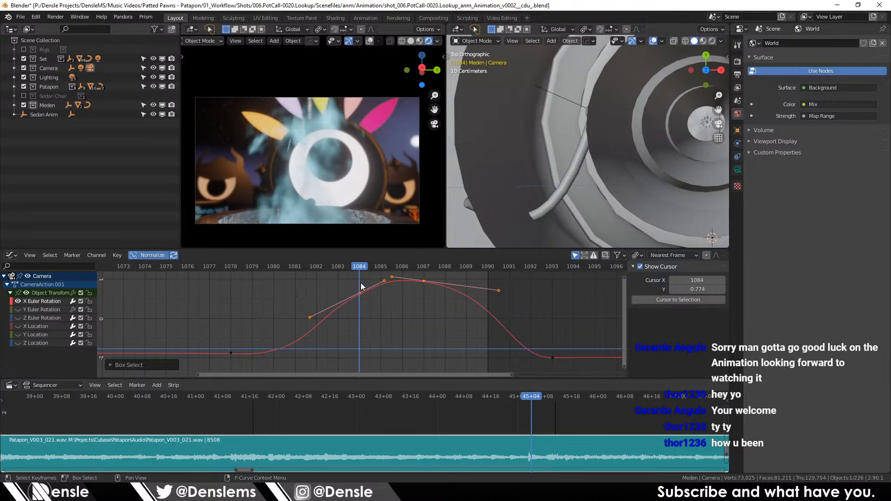
{"action": "left_click_drag", "start_coordinate": [361, 287], "coordinate": [358, 303]}
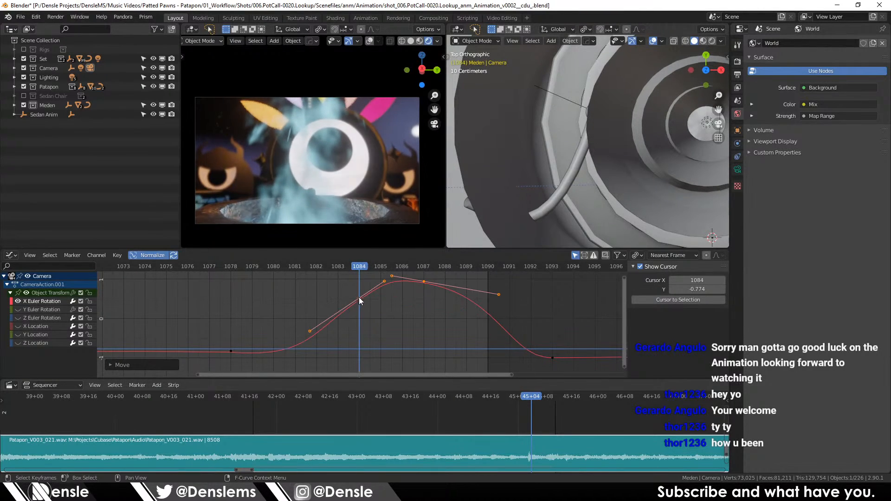
{"action": "left_click", "coordinate": [316, 291]}
{"action": "left_click_drag", "start_coordinate": [345, 267], "coordinate": [264, 288]}
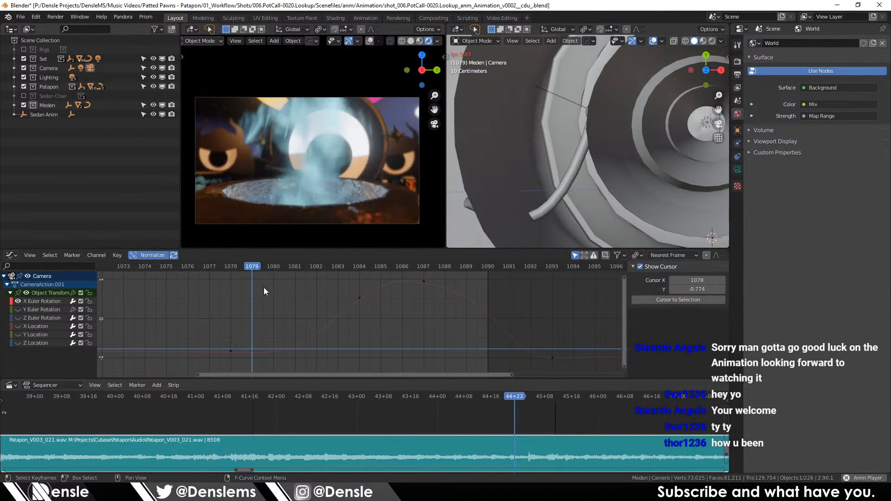
{"action": "key", "text": "space"}
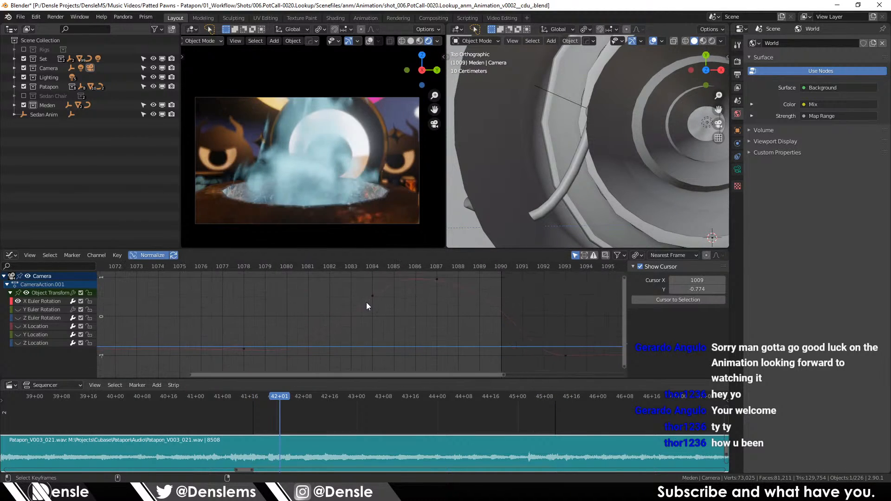
Step: Make all of the camera's rotation and location curves visible in the Graph Editor
{"action": "scroll", "coordinate": [335, 302], "scroll_direction": "down", "scroll_amount": 3}
{"action": "scroll", "coordinate": [372, 304], "scroll_direction": "down", "scroll_amount": 5}
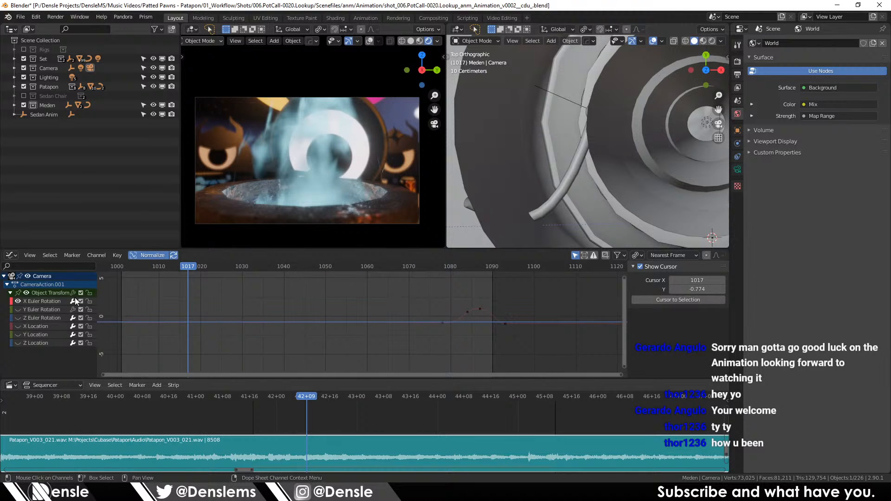
{"action": "left_click", "coordinate": [19, 306]}
{"action": "left_click_drag", "start_coordinate": [19, 304], "coordinate": [19, 355]}
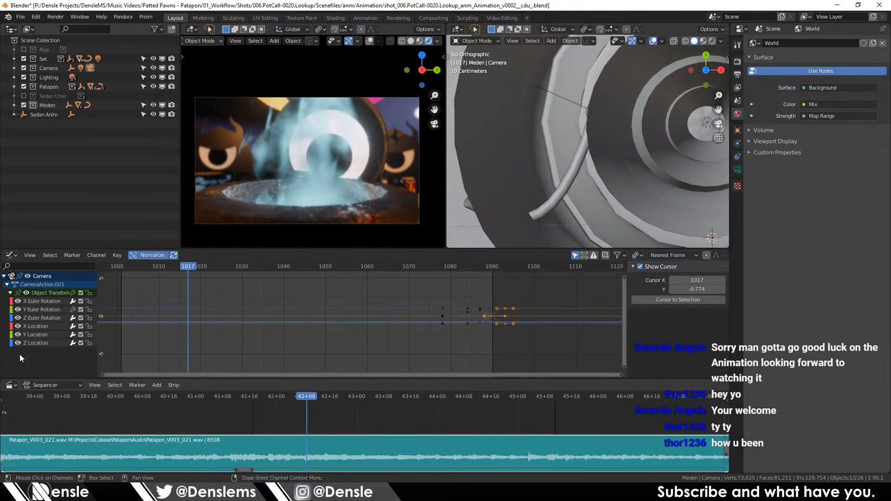
Step: Play the shot from frame 1069 and again near its end to review the timing of the camera's look-up
{"action": "key", "text": "Right"}
{"action": "key", "text": "Right"}
{"action": "key", "text": "Right"}
{"action": "key", "text": "Right"}
{"action": "key", "text": "Right"}
{"action": "key", "text": "Right"}
{"action": "key", "text": "Right"}
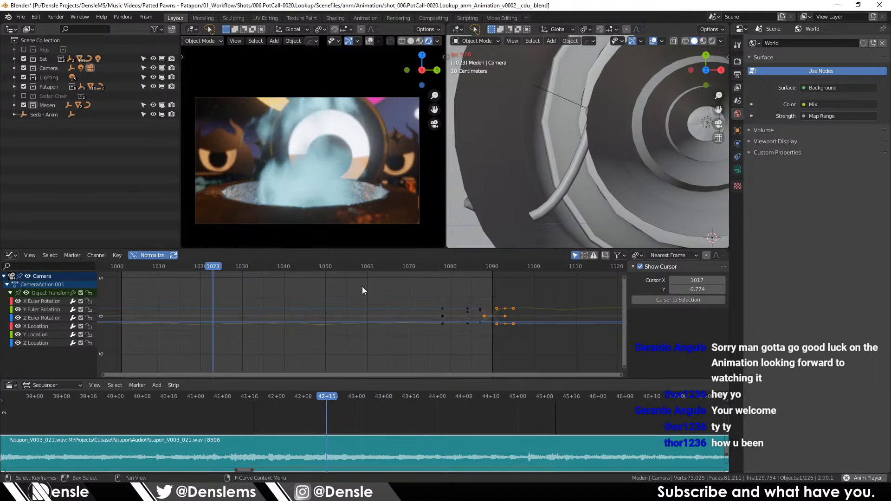
{"action": "left_click", "coordinate": [323, 265]}
{"action": "key", "text": "space"}
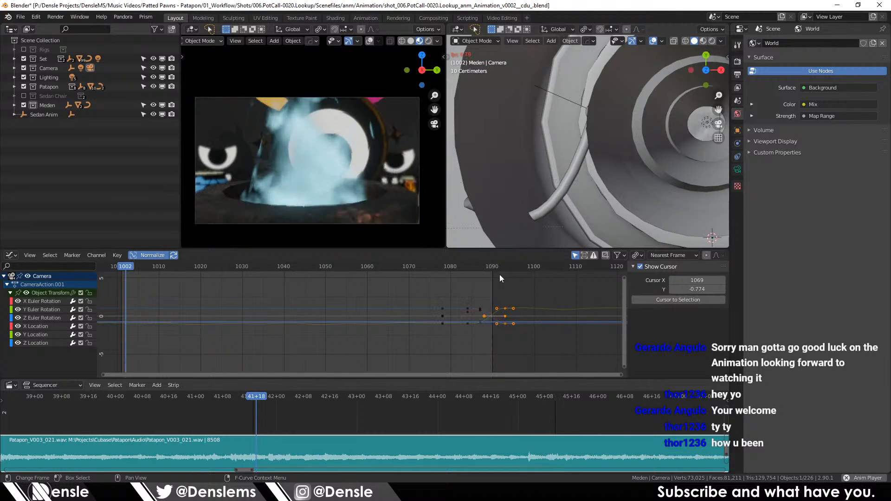
{"action": "left_click", "coordinate": [438, 269]}
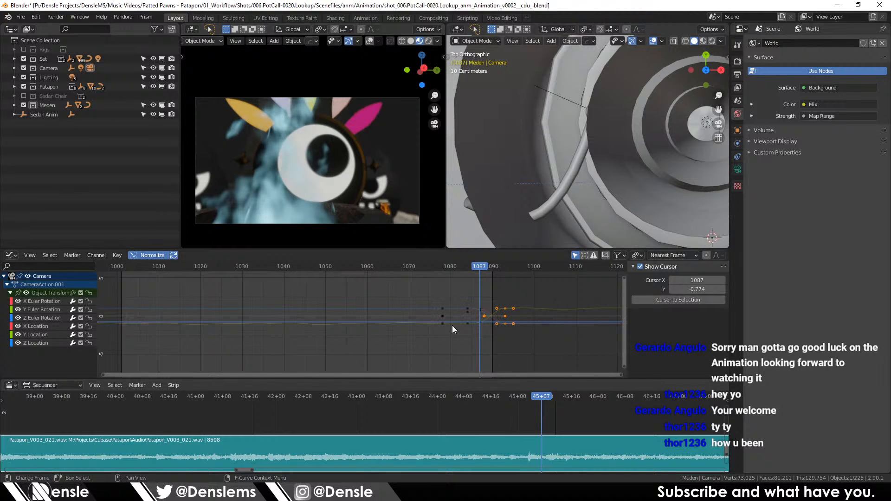
Step: Switch to DaVinci Resolve and review the Drumming shot on the edit timeline from around 01:02:39
{"action": "key", "text": "alt+Tab"}
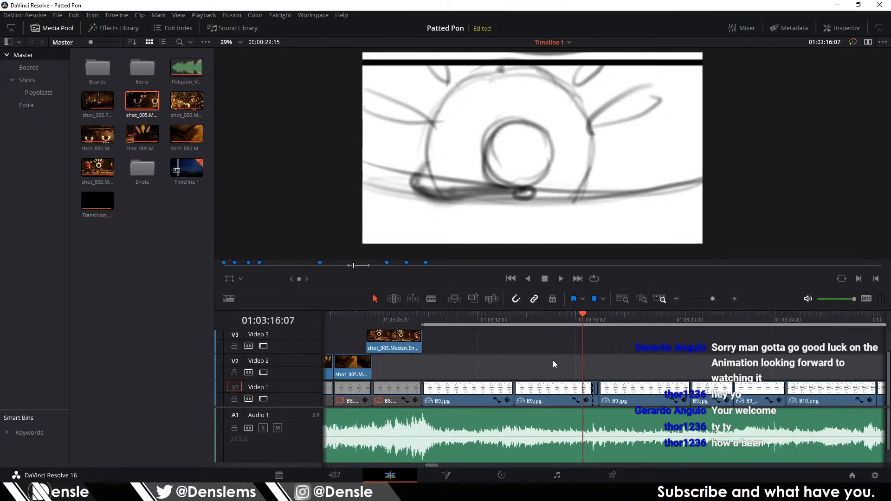
{"action": "scroll", "coordinate": [556, 346], "scroll_direction": "left", "scroll_amount": 2}
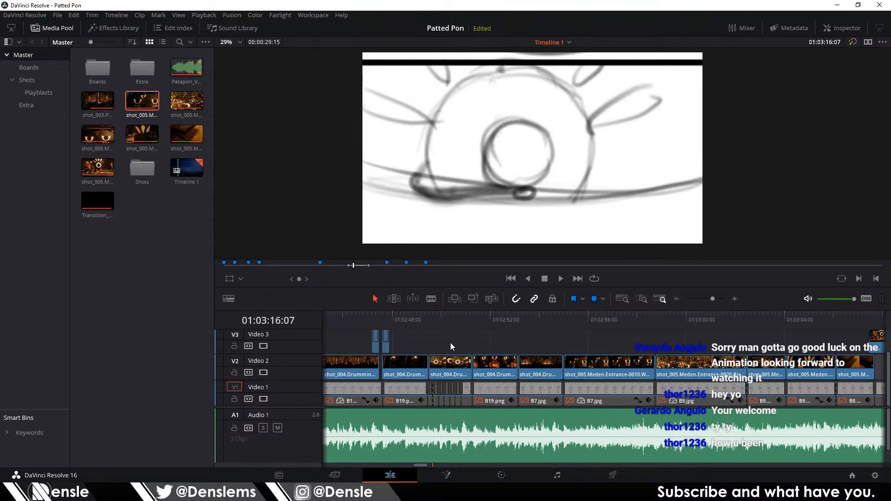
{"action": "scroll", "coordinate": [529, 334], "scroll_direction": "left", "scroll_amount": 10}
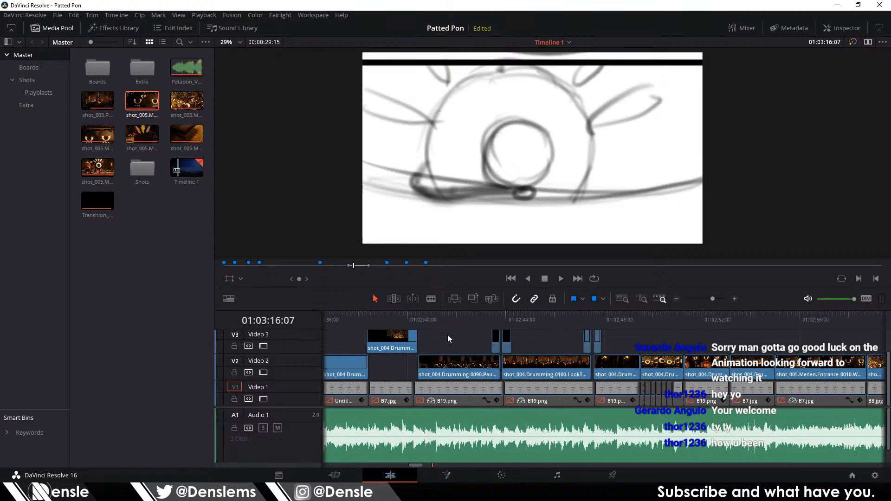
{"action": "left_click", "coordinate": [385, 320]}
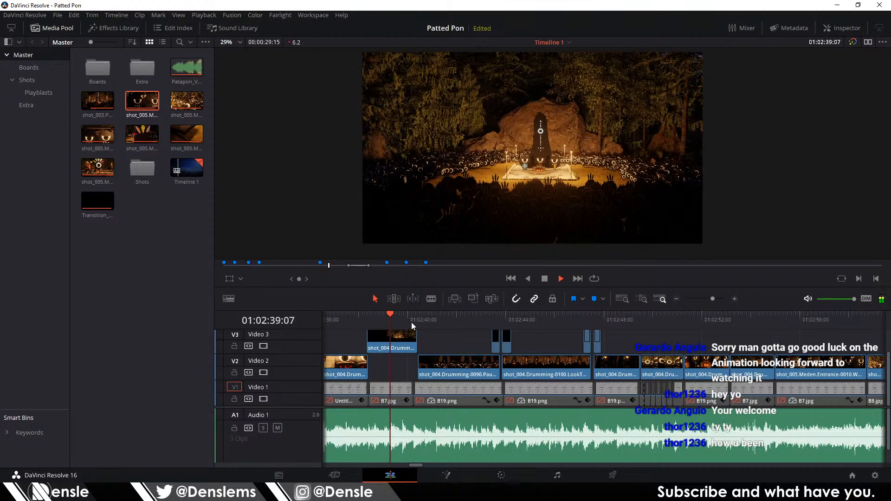
{"action": "left_click", "coordinate": [401, 321]}
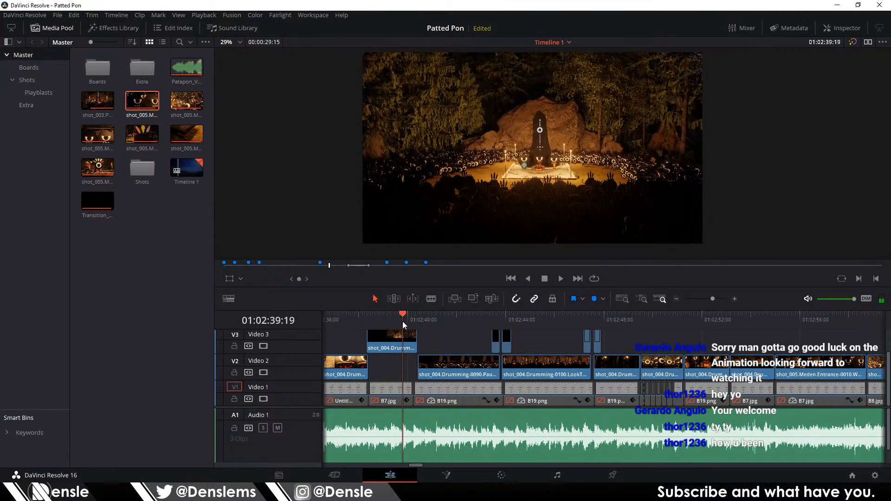
{"action": "left_click", "coordinate": [403, 320]}
{"action": "key", "text": "space"}
{"action": "left_click", "coordinate": [410, 317]}
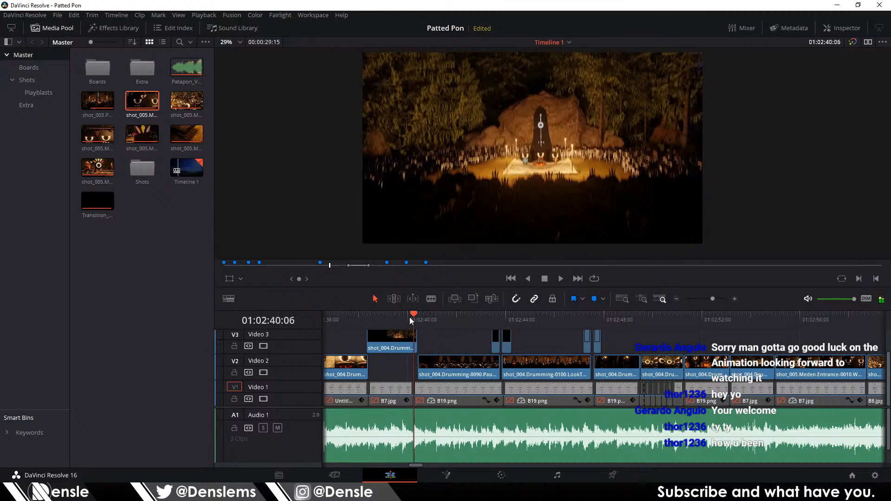
Step: Replay the cut around 01:02:40:06 into the Drumming-0090 shot on the edit timeline to examine its timing
{"action": "left_click", "coordinate": [401, 318]}
{"action": "key", "text": "space"}
{"action": "key", "text": "space"}
{"action": "left_click", "coordinate": [413, 319]}
{"action": "key", "text": "space"}
{"action": "key", "text": "space"}
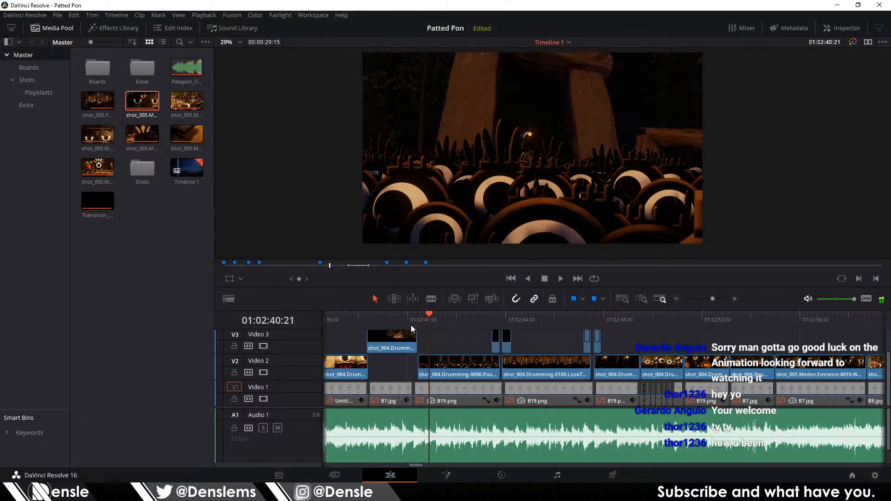
{"action": "left_click", "coordinate": [413, 320]}
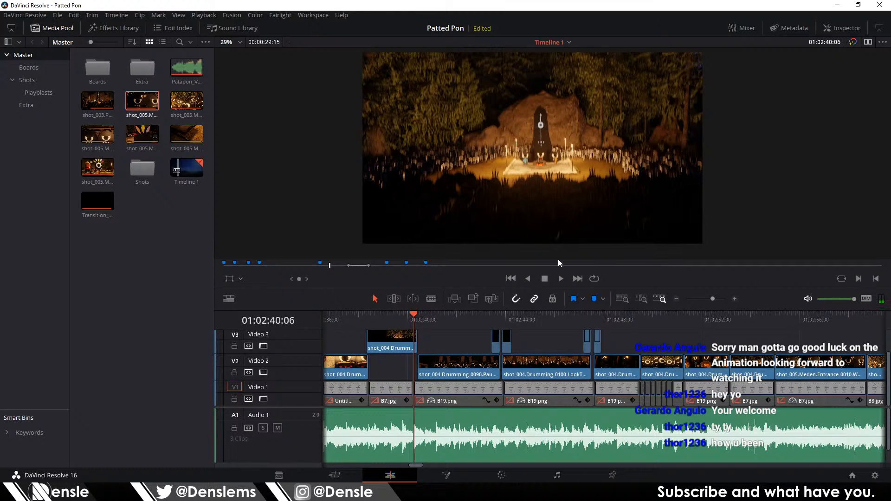
{"action": "key", "text": "space"}
{"action": "key", "text": "space"}
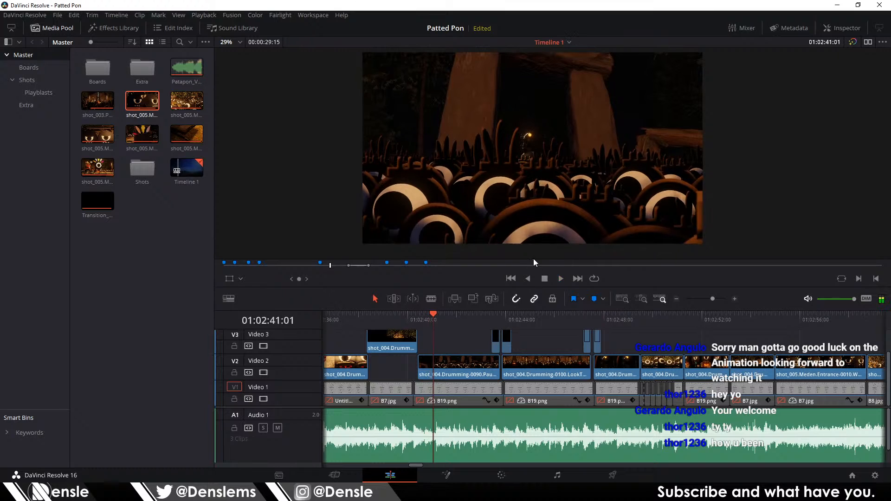
{"action": "key", "text": "space"}
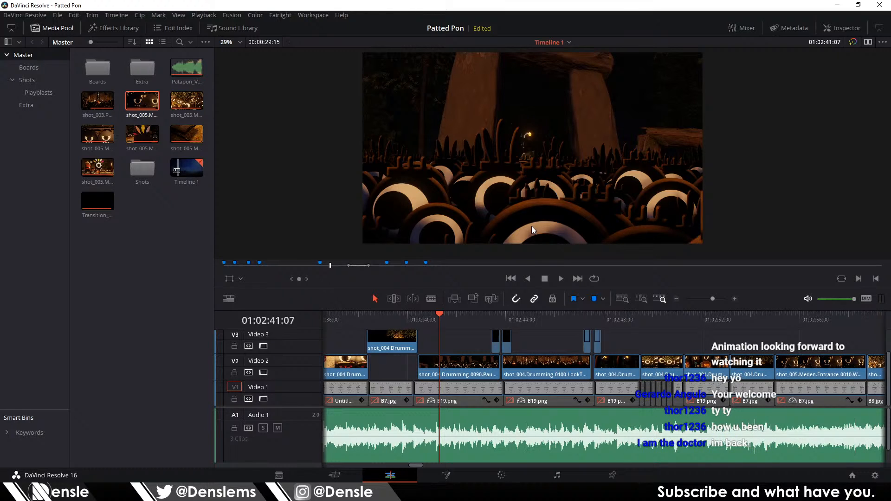
Step: Play the edit from around 01:02:37 and look over the shots further along the timeline
{"action": "scroll", "coordinate": [530, 341], "scroll_direction": "left", "scroll_amount": 3}
{"action": "left_click", "coordinate": [429, 319]}
{"action": "key", "text": "space"}
{"action": "key", "text": "space"}
{"action": "scroll", "coordinate": [636, 388], "scroll_direction": "right", "scroll_amount": 5}
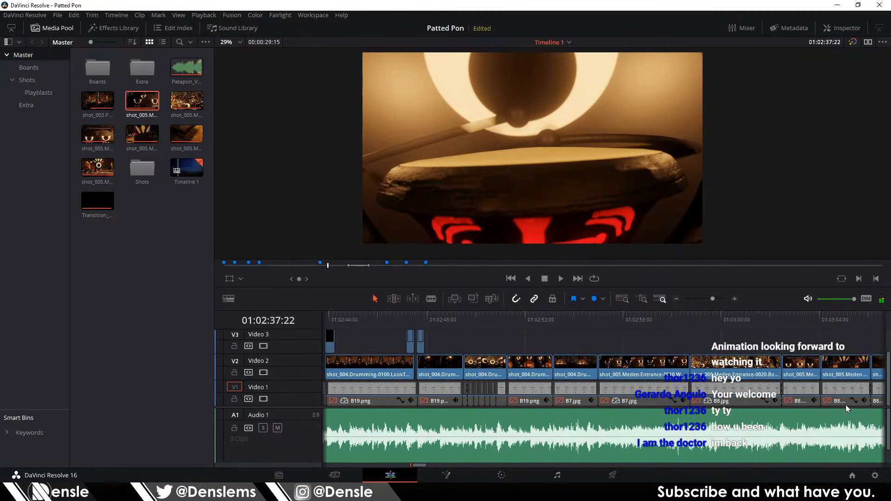
{"action": "scroll", "coordinate": [636, 387], "scroll_direction": "right", "scroll_amount": 5}
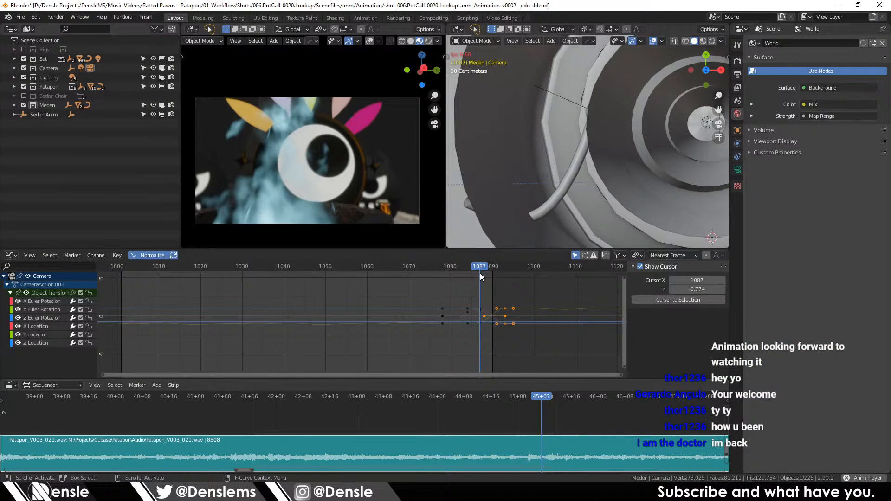
Step: Switch to Blender, expand the Set collection, and scrub the Lookup shot from frame 1082 back to frame 1013
{"action": "key", "text": "space"}
{"action": "left_click_drag", "start_coordinate": [438, 268], "coordinate": [459, 269]}
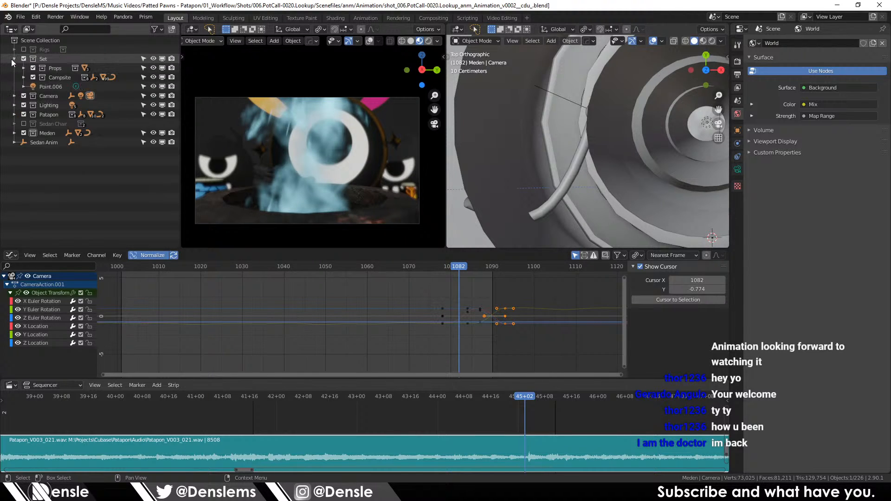
{"action": "left_click", "coordinate": [14, 68]}
{"action": "left_click", "coordinate": [14, 68]}
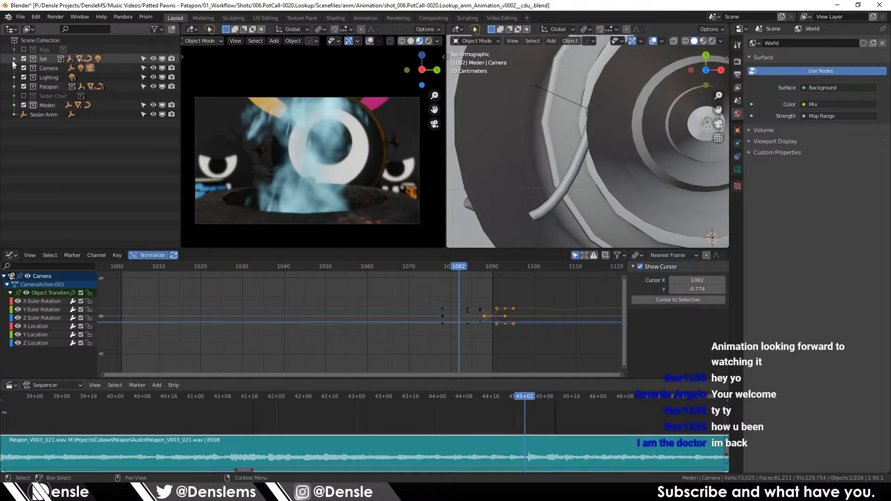
{"action": "left_click", "coordinate": [14, 59]}
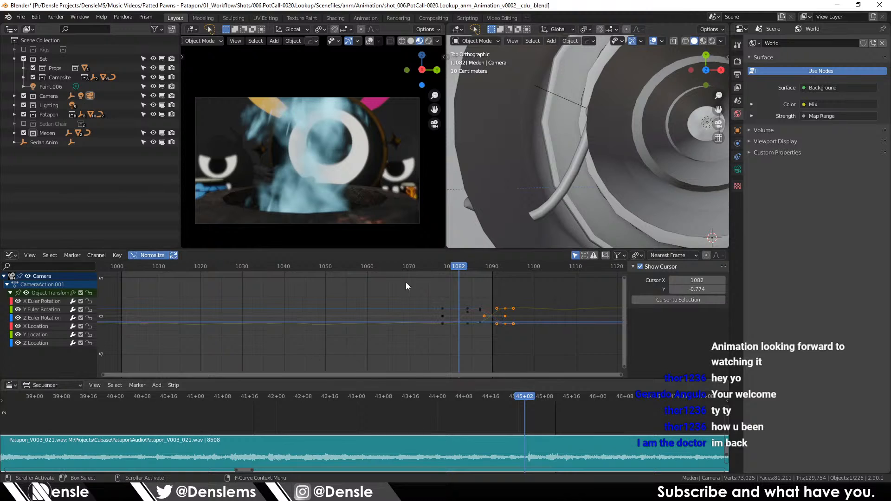
{"action": "left_click_drag", "start_coordinate": [467, 272], "coordinate": [172, 265]}
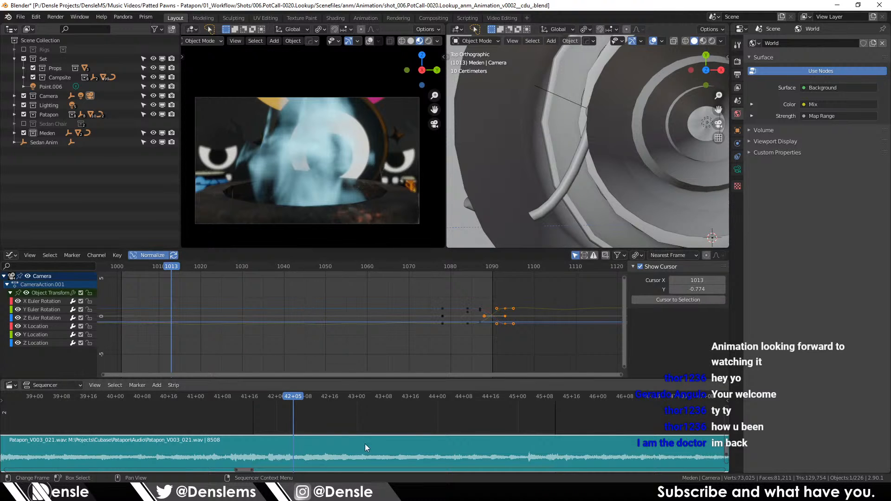
Step: Switch to After Effects and show the project's compositions and folders
{"action": "key", "text": "alt+Tab"}
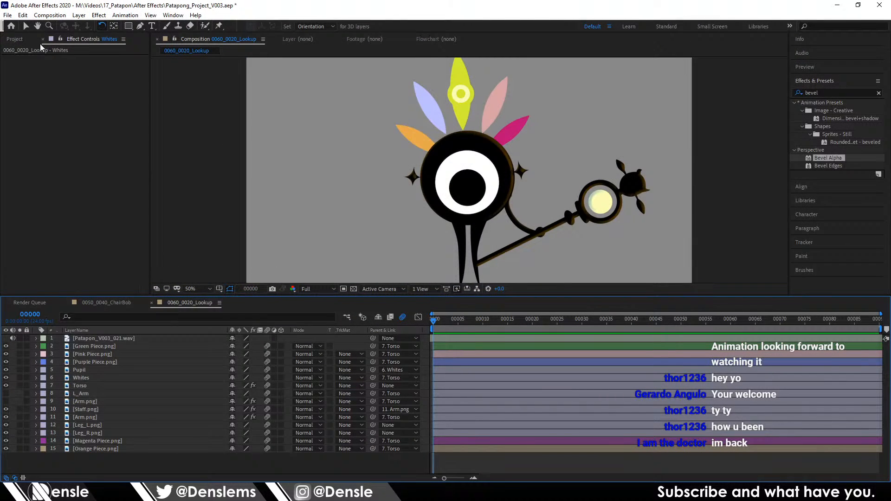
{"action": "left_click", "coordinate": [14, 39]}
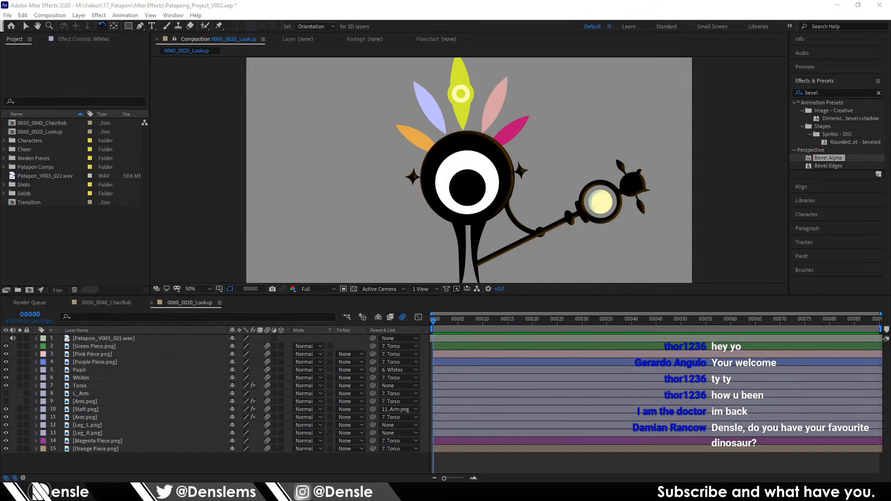
Step: Bring up the Parasaurolophus Sculpt artwork on ArtStation in the browser, view it, and move the window away again
{"action": "left_click_drag", "start_coordinate": [890, 88], "coordinate": [495, 89]}
{"action": "double_click", "coordinate": [496, 88]}
{"action": "scroll", "coordinate": [441, 190], "scroll_direction": "down", "scroll_amount": 1}
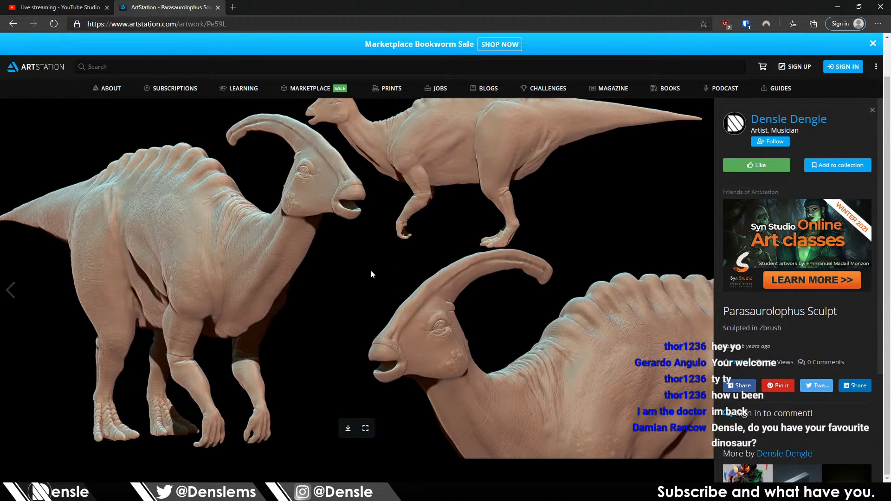
{"action": "left_click_drag", "start_coordinate": [275, 12], "coordinate": [890, 169]}
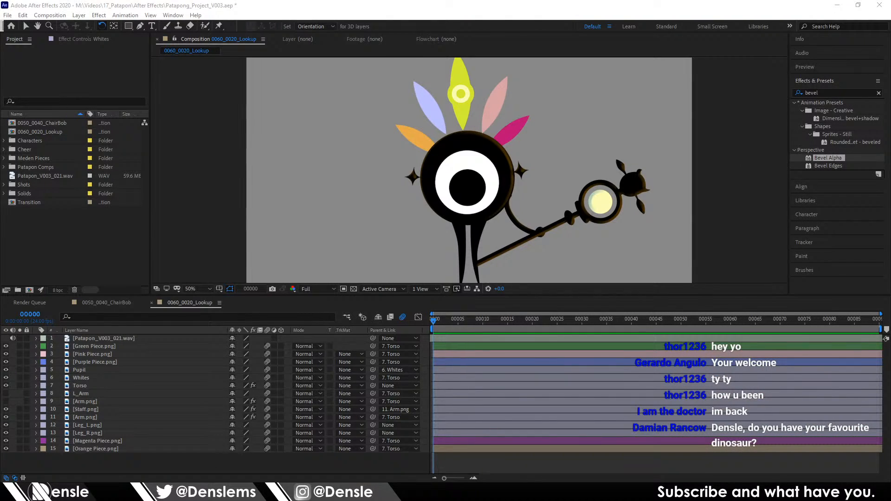
{"action": "key", "text": "super+d"}
{"action": "key", "text": "super+d"}
{"action": "key", "text": "super+d"}
{"action": "key", "text": "super+d"}
Step: Duplicate the Beat_sway_Hop_front composition in the Cheer folder and open the copy
{"action": "left_click", "coordinate": [6, 150]}
{"action": "left_click", "coordinate": [5, 149]}
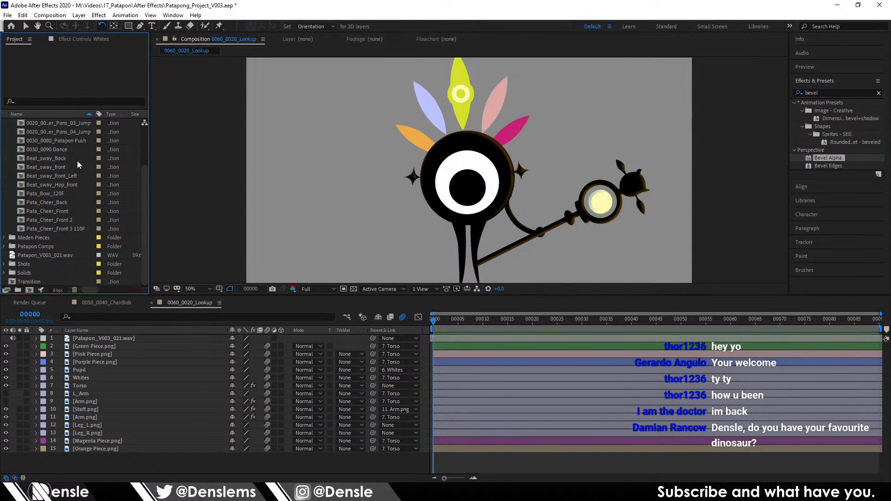
{"action": "left_click", "coordinate": [59, 132]}
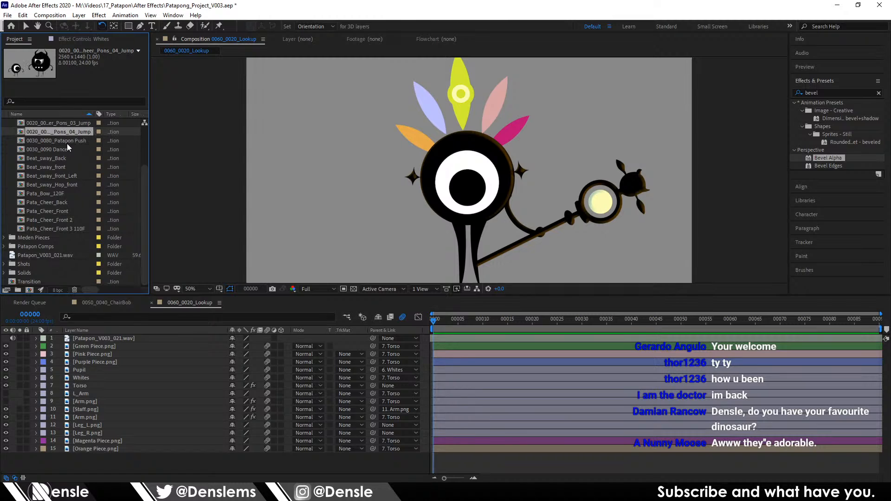
{"action": "left_click", "coordinate": [52, 176]}
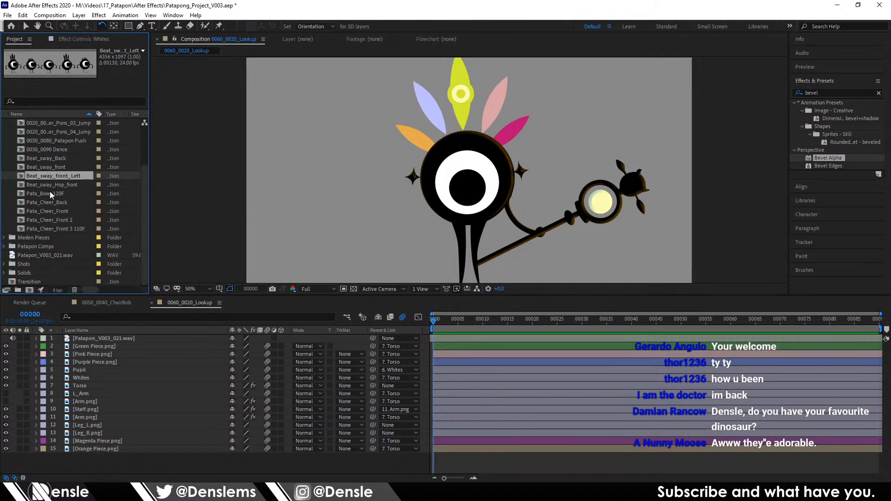
{"action": "left_click", "coordinate": [48, 185]}
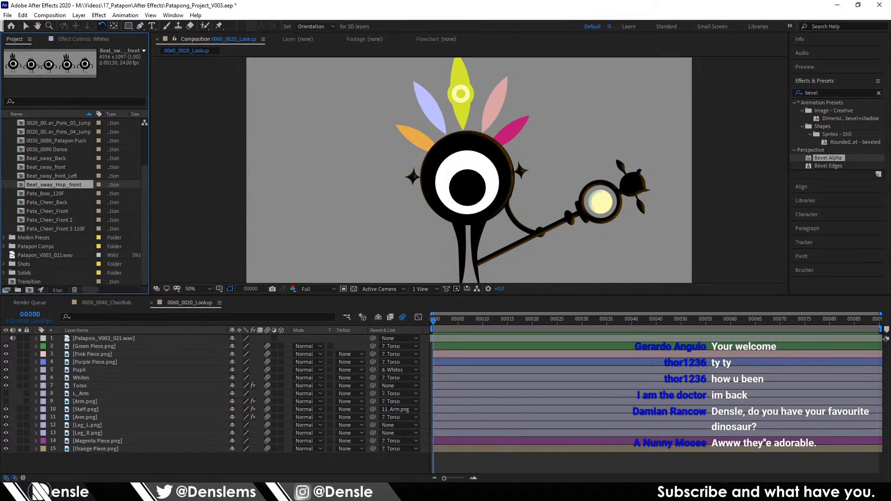
{"action": "key", "text": "ctrl+d"}
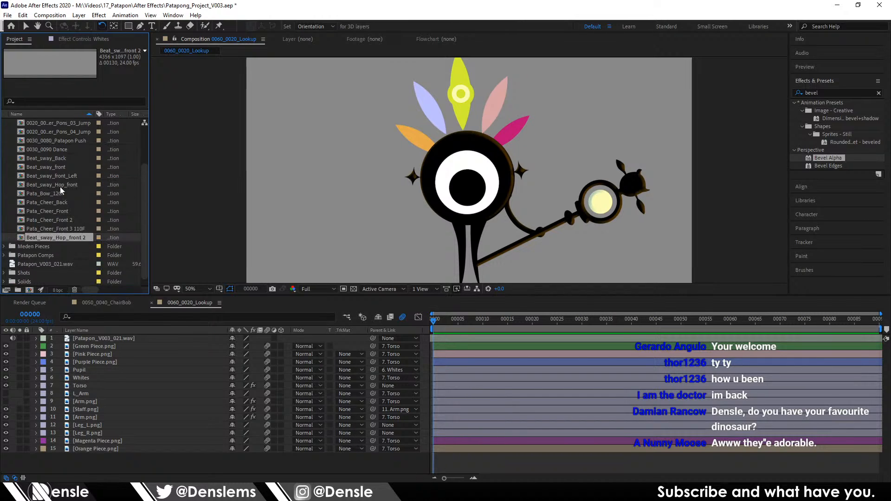
{"action": "double_click", "coordinate": [64, 246]}
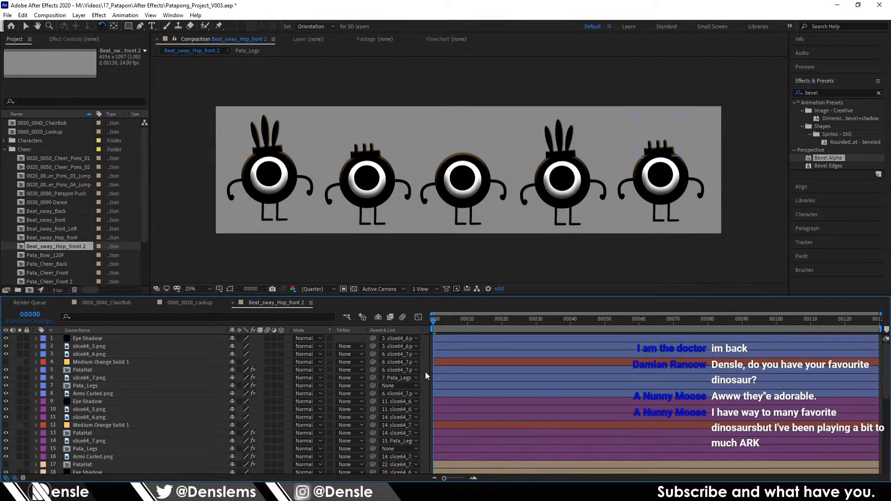
Step: Rename the duplicated composition Pata_Chant_Bob in its composition settings
{"action": "key", "text": "ctrl+k"}
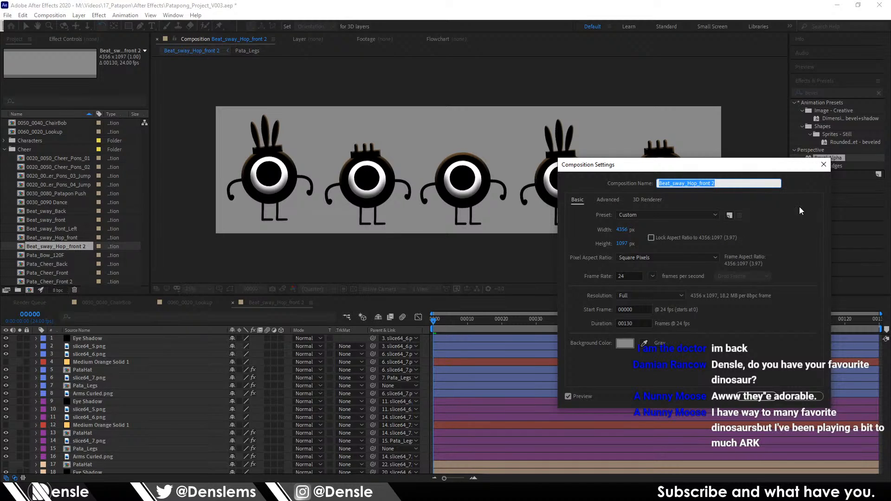
{"action": "left_click_drag", "start_coordinate": [744, 166], "coordinate": [412, 189]}
{"action": "left_click", "coordinate": [453, 182]}
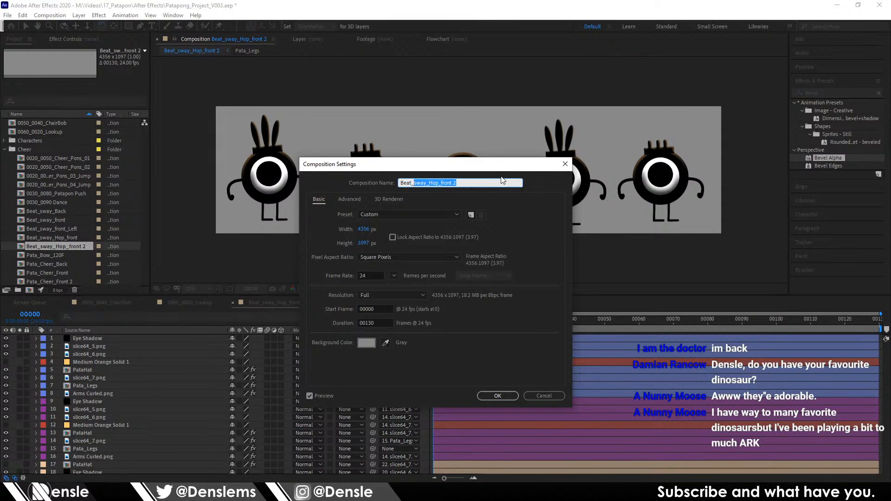
{"action": "type", "text": "jdfdsjkhdsfjksdjhdsfjhsdfjh"}
{"action": "key", "text": "ctrl+z"}
{"action": "key", "text": "BackSpace"}
{"action": "key", "text": "BackSpace"}
{"action": "key", "text": "BackSpace"}
{"action": "key", "text": "BackSpace"}
{"action": "key", "text": "BackSpace"}
{"action": "key", "text": "BackSpace"}
{"action": "type", "text": "Chant"}
{"action": "key", "text": "BackSpace"}
{"action": "key", "text": "BackSpace"}
{"action": "key", "text": "BackSpace"}
{"action": "key", "text": "BackSpace"}
{"action": "key", "text": "BackSpace"}
{"action": "type", "text": "Pata_Chant_Bob"}
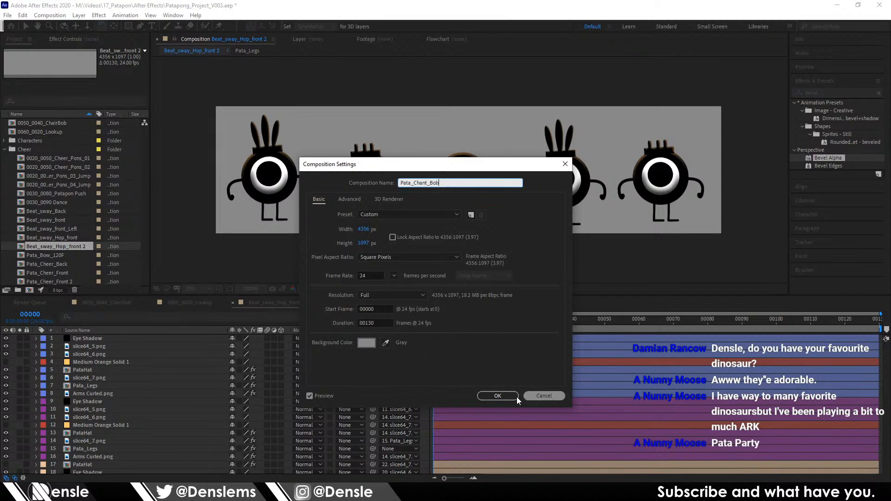
{"action": "left_click", "coordinate": [498, 396]}
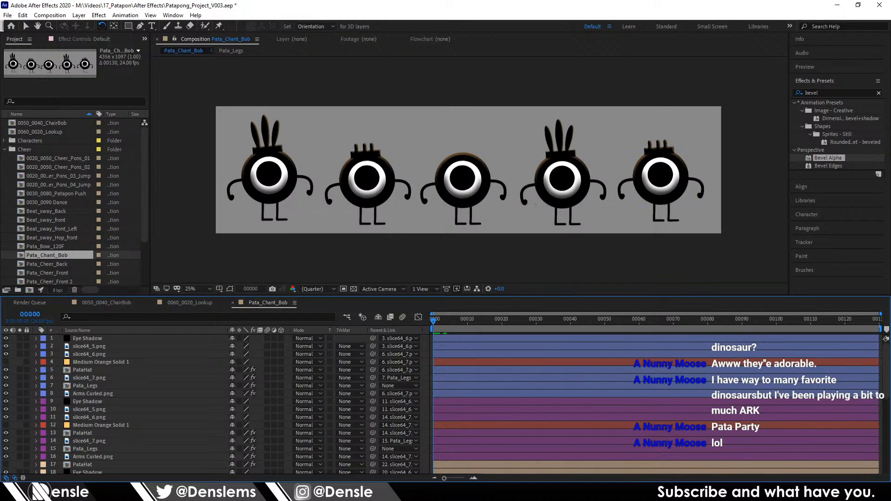
Step: Switch to DaVinci Resolve and go to the overhead crowd shot at 01:02:03:09 on the timeline
{"action": "key", "text": "alt+Tab"}
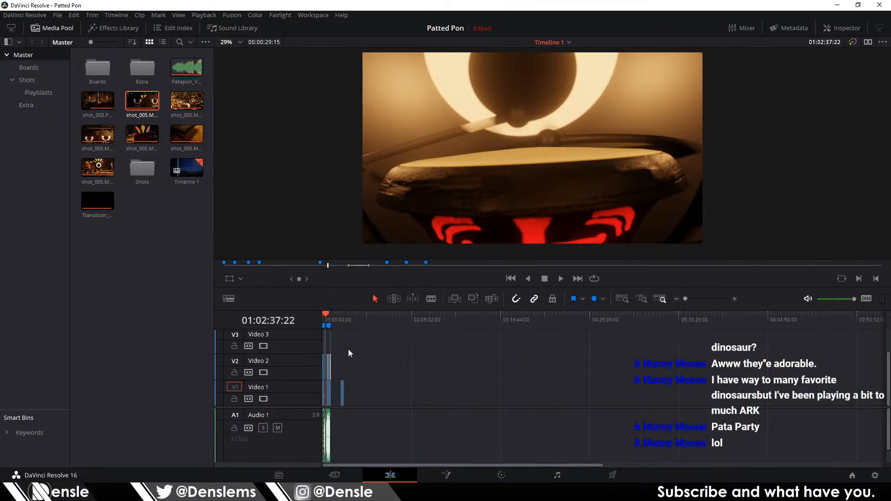
{"action": "scroll", "coordinate": [375, 350], "scroll_direction": "up", "scroll_amount": 5}
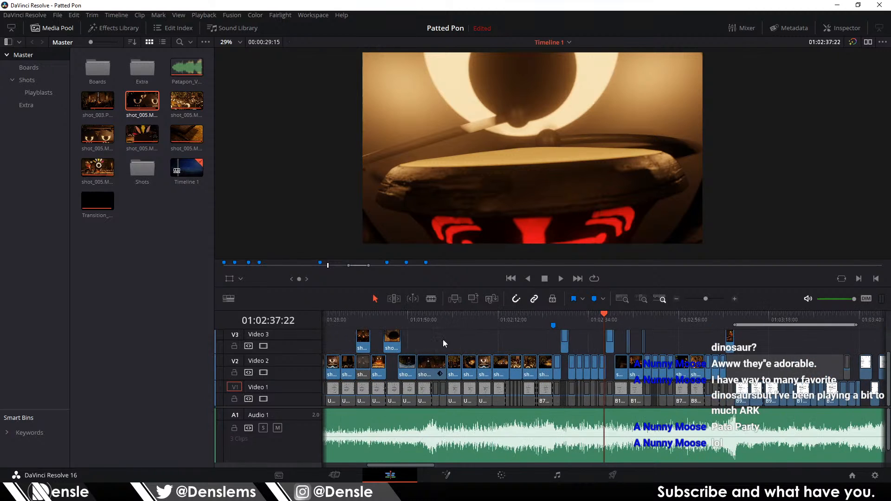
{"action": "scroll", "coordinate": [475, 341], "scroll_direction": "up", "scroll_amount": 3}
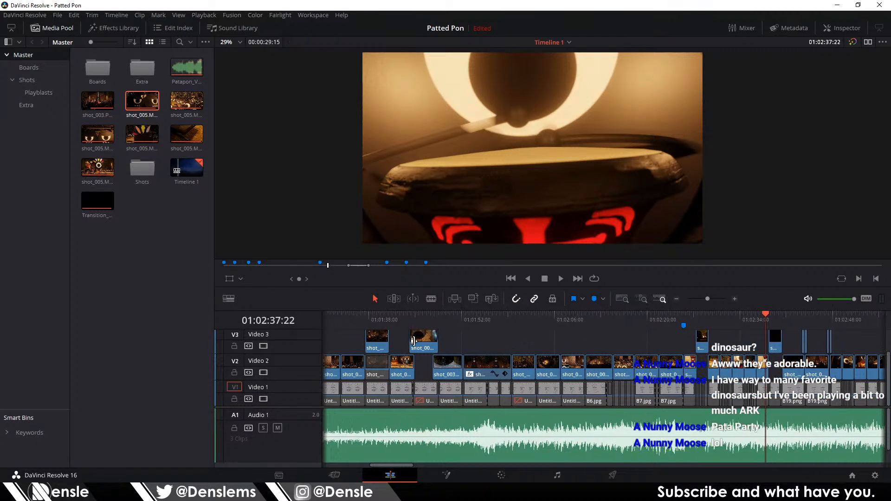
{"action": "left_click", "coordinate": [624, 326]}
{"action": "scroll", "coordinate": [512, 142], "scroll_direction": "up", "scroll_amount": 8}
{"action": "key", "text": "Up"}
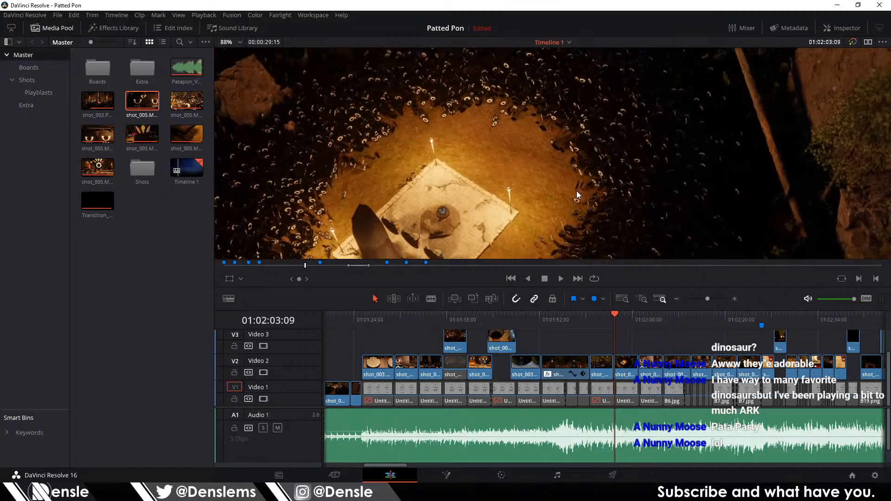
Step: Examine the crowd around the lit rug enlarged in the viewer and advance three frames to 01:02:03:12
{"action": "left_click_drag", "start_coordinate": [576, 200], "coordinate": [640, 213]}
{"action": "left_click_drag", "start_coordinate": [514, 203], "coordinate": [382, 98]}
{"action": "scroll", "coordinate": [715, 95], "scroll_direction": "up", "scroll_amount": 1}
{"action": "left_click_drag", "start_coordinate": [545, 71], "coordinate": [518, 130]}
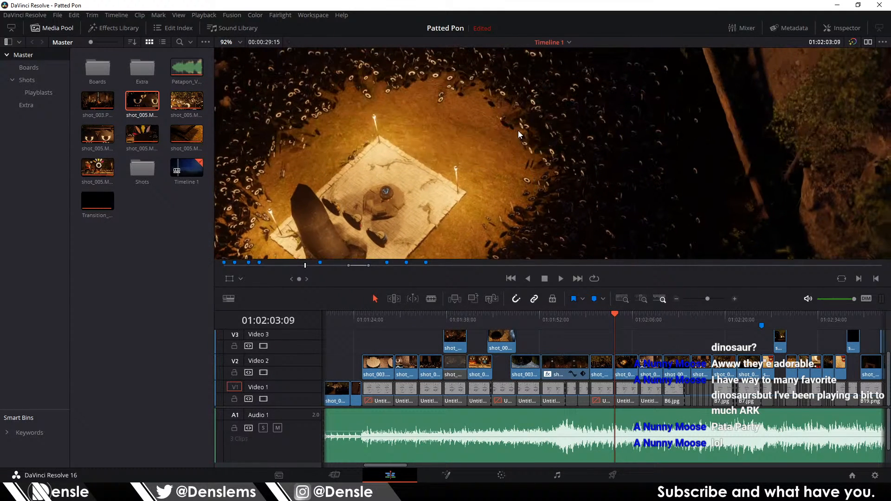
{"action": "key", "text": "Right"}
{"action": "key", "text": "Right"}
{"action": "key", "text": "Right"}
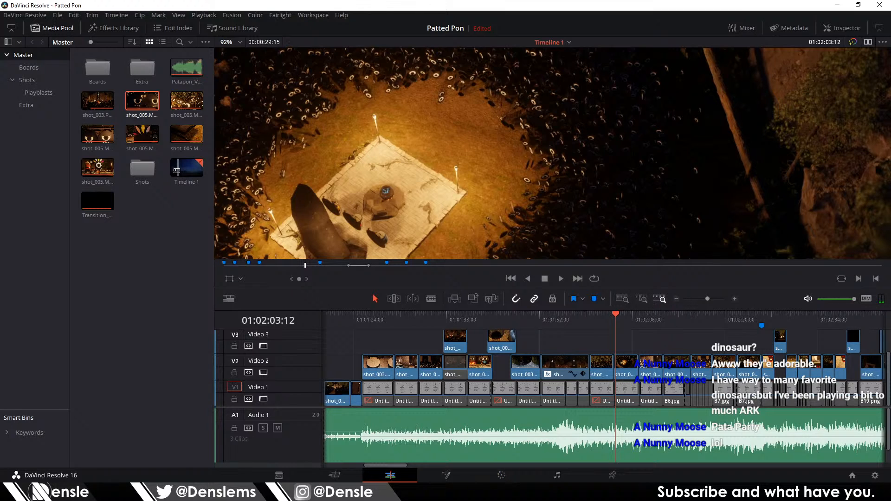
Step: Return to After Effects, inspect the characters in Pata_Chant_Bob up close, and open the 0050_0040_ChairBob composition
{"action": "key", "text": "alt+Tab"}
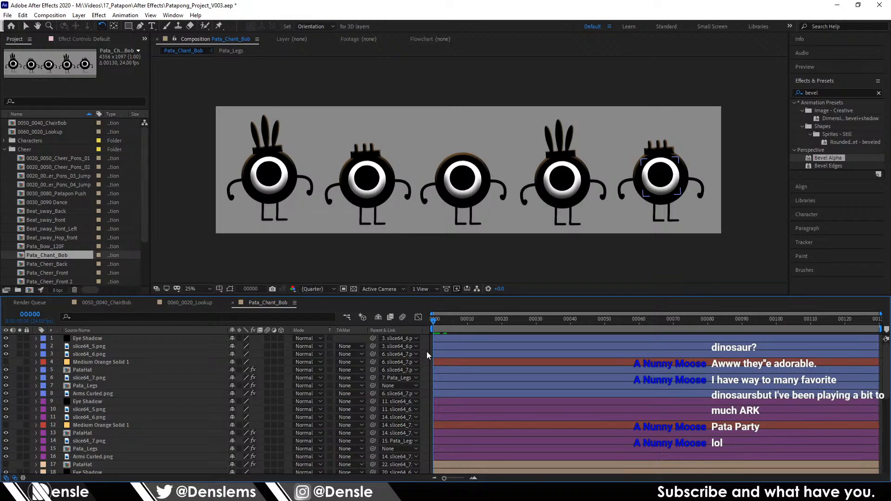
{"action": "scroll", "coordinate": [324, 113], "scroll_direction": "up", "scroll_amount": 2}
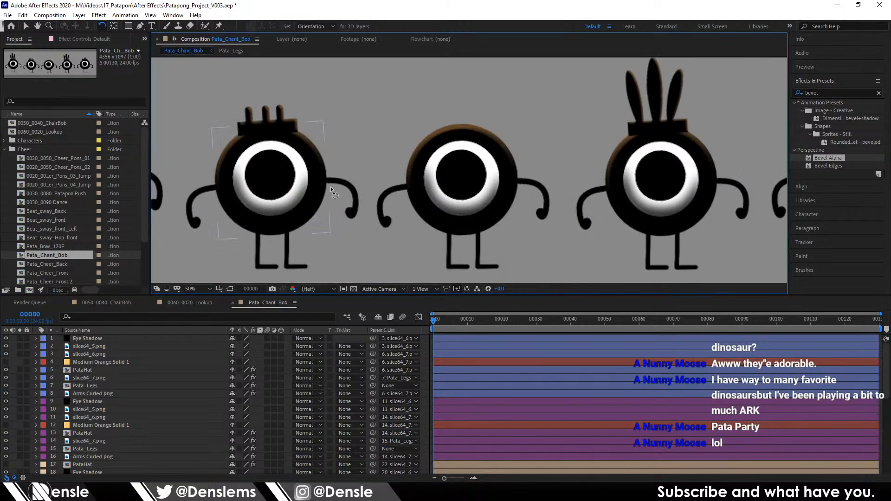
{"action": "left_click", "coordinate": [255, 127]}
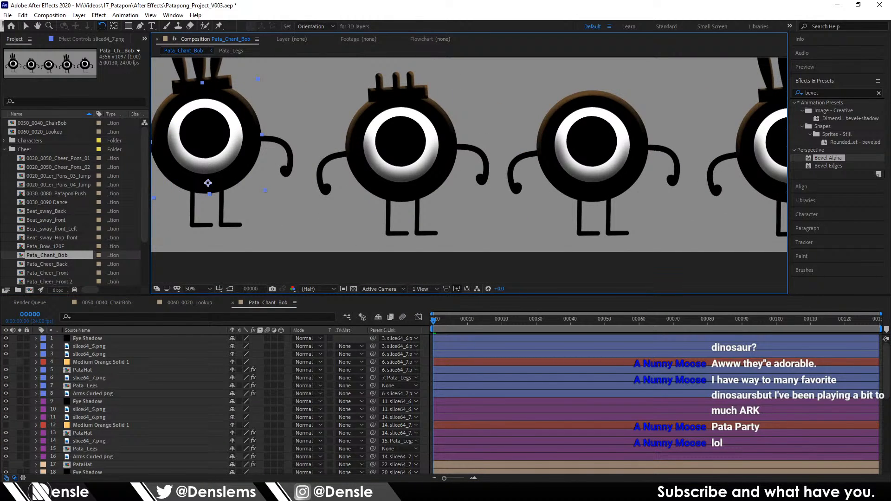
{"action": "left_click", "coordinate": [26, 26]}
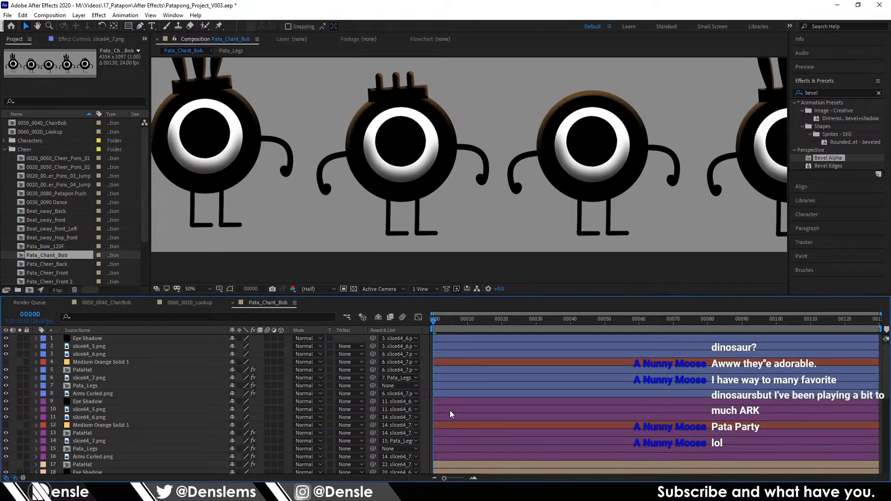
{"action": "left_click", "coordinate": [88, 304]}
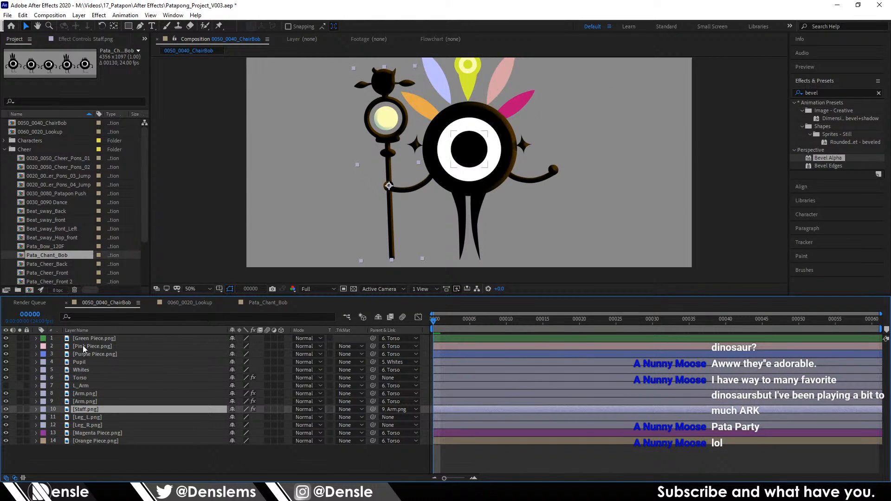
Step: Open the 0060_0020_Lookup composition, play it back, return to frame 0, and select the Patapon_V003_021.wav layer
{"action": "left_click", "coordinate": [177, 303]}
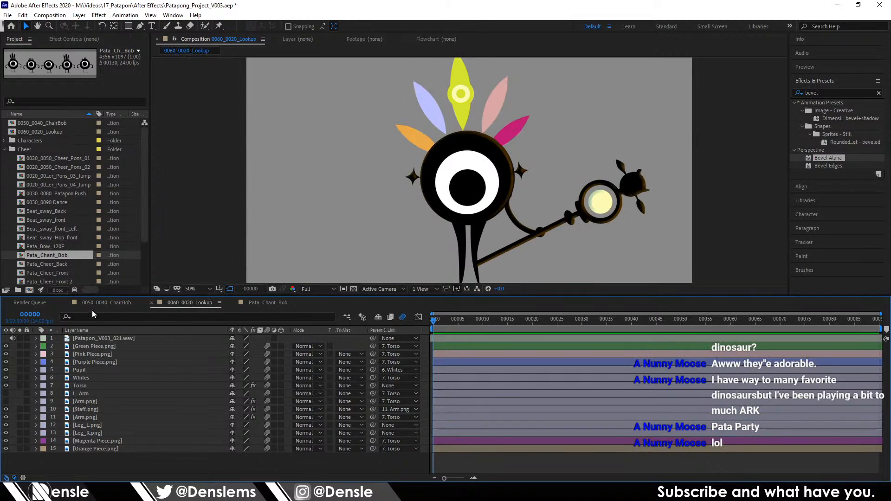
{"action": "left_click", "coordinate": [93, 339]}
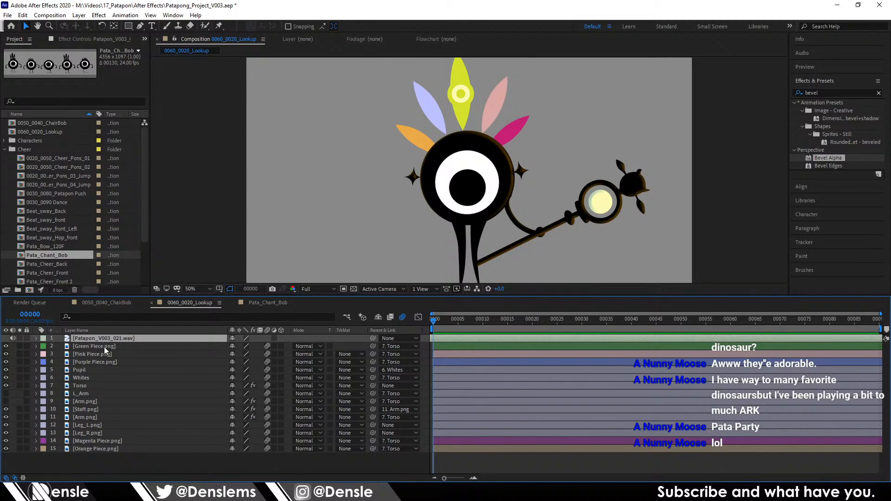
{"action": "left_click", "coordinate": [134, 460]}
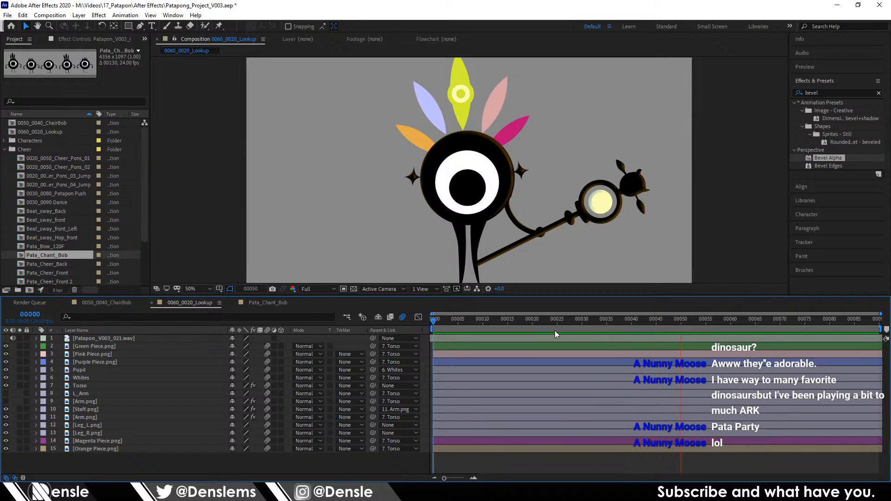
{"action": "key", "text": "space"}
{"action": "key", "text": "Home"}
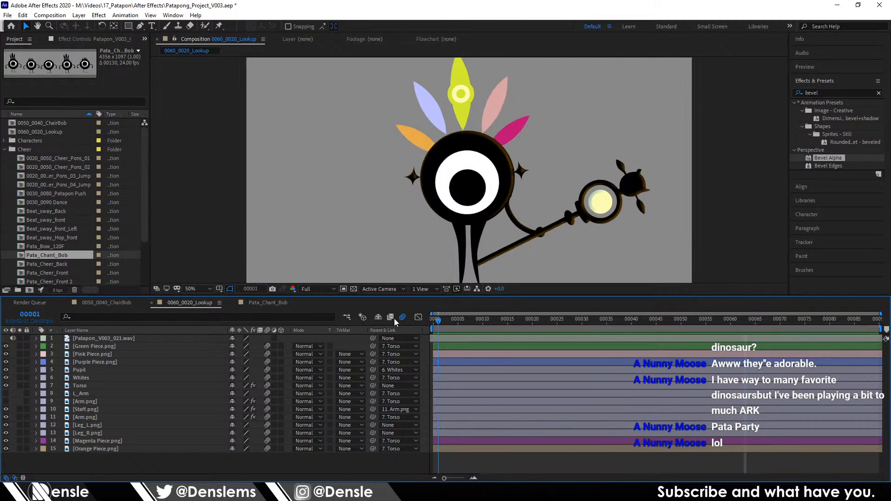
{"action": "left_click", "coordinate": [104, 338]}
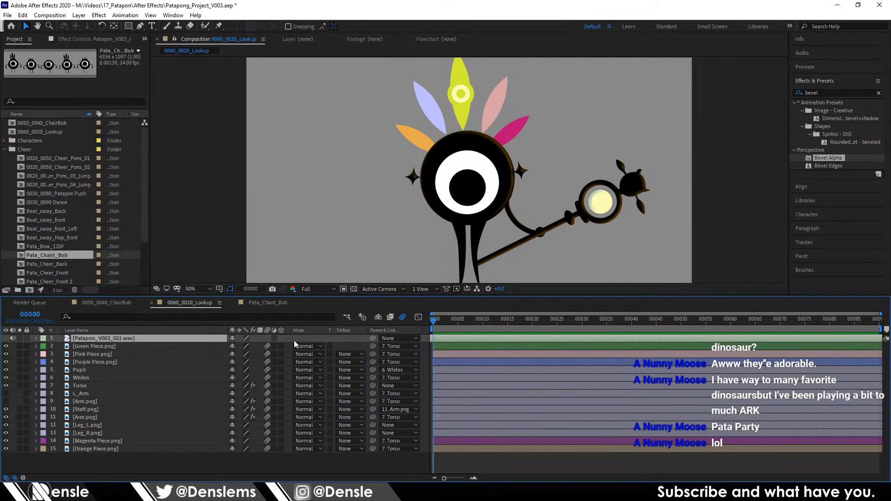
Step: Switch to Blender, go to frame 1090, and enable the Ground collection inside Campsite
{"action": "key", "text": "alt+Tab"}
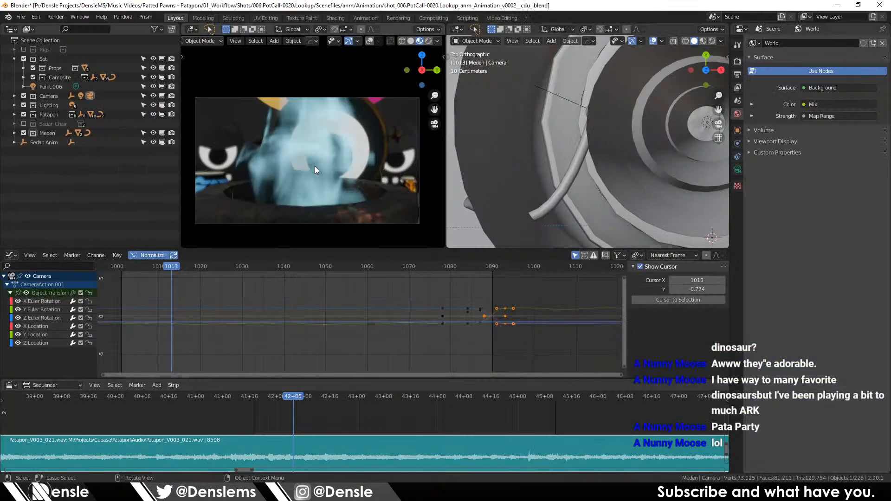
{"action": "left_click_drag", "start_coordinate": [467, 269], "coordinate": [495, 272]}
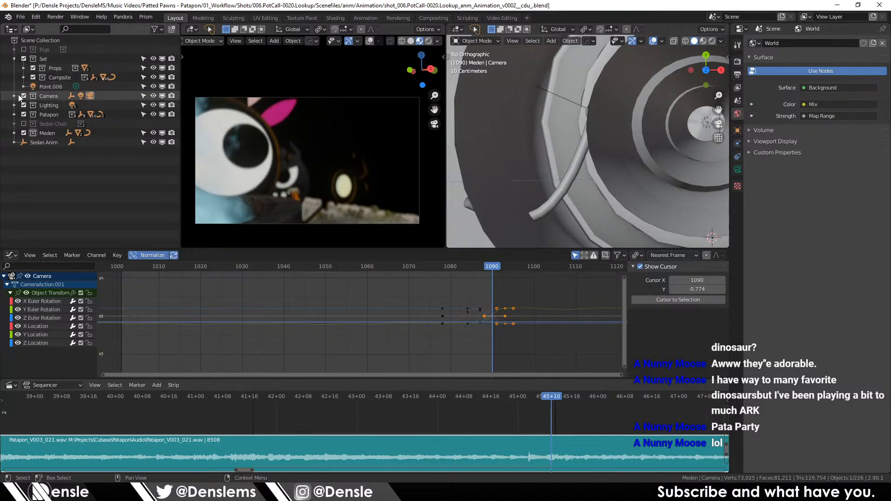
{"action": "left_click", "coordinate": [24, 77]}
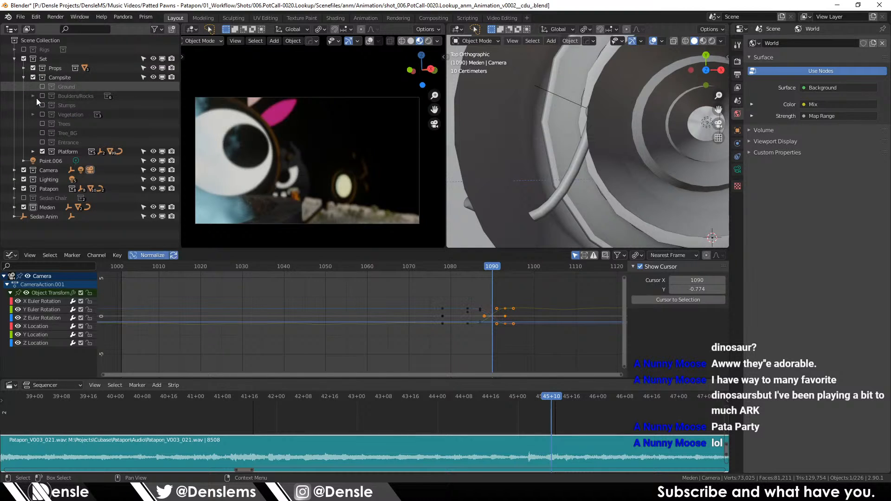
{"action": "left_click", "coordinate": [42, 86]}
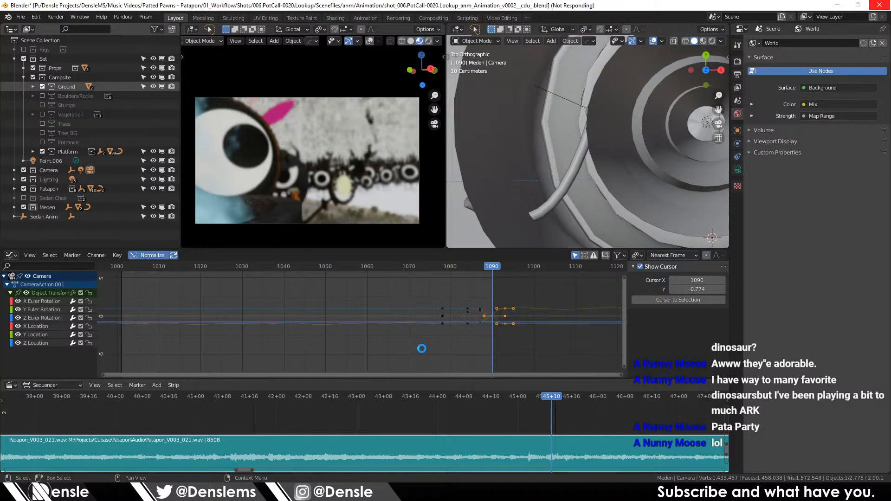
Step: Return to After Effects, open the Pata_Chant_Bob composition, and preview its crowd animation
{"action": "left_click", "coordinate": [461, 492]}
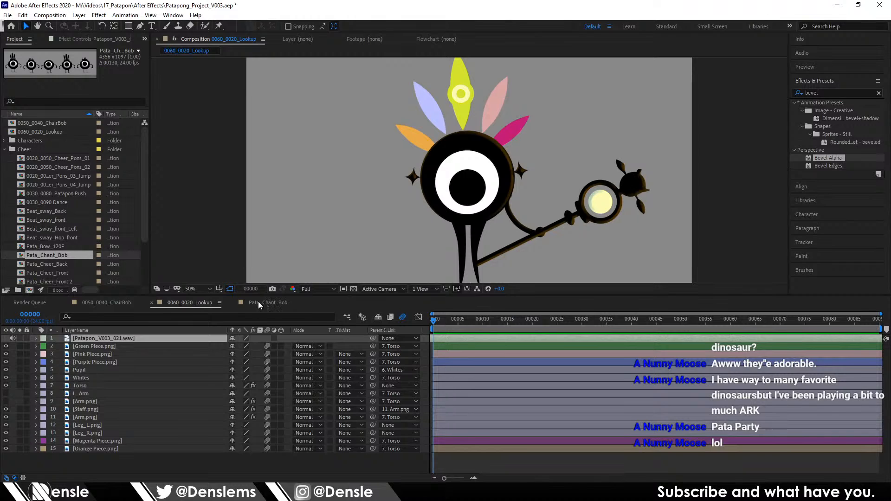
{"action": "left_click", "coordinate": [258, 301]}
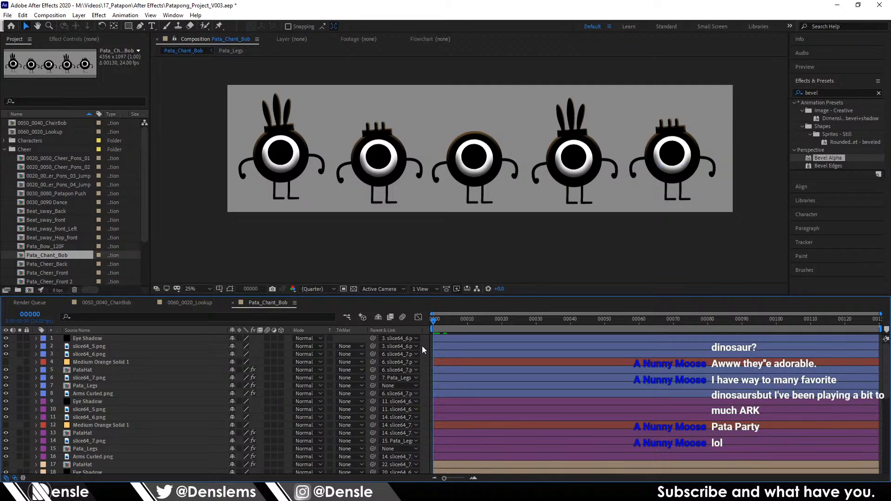
{"action": "key", "text": "space"}
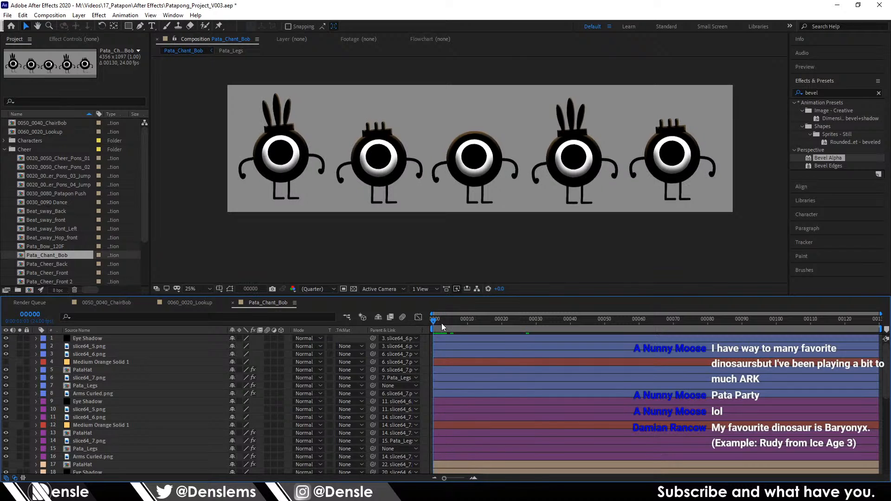
{"action": "key", "text": "space"}
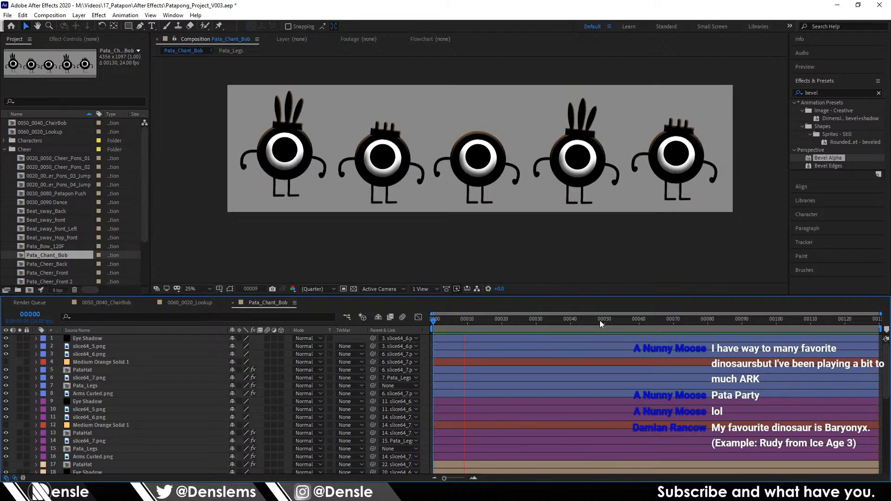
{"action": "key", "text": "space"}
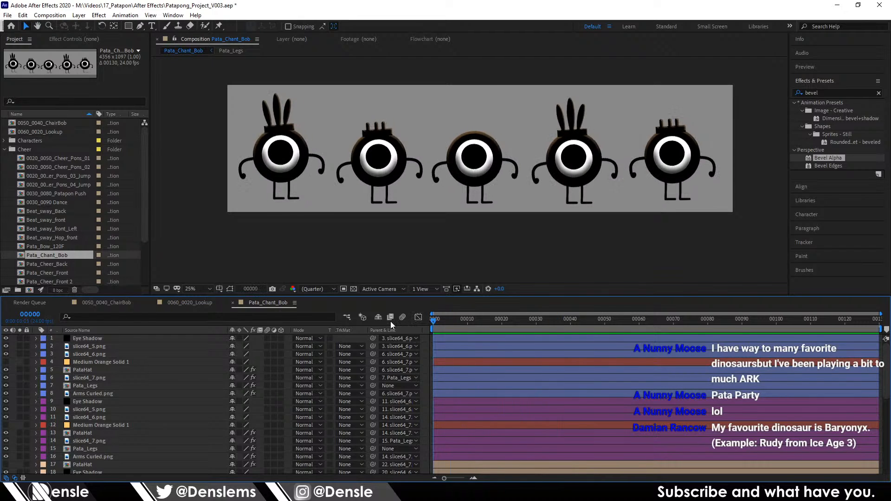
Step: Lower the leftmost character's Pata_Legs layer to Position 476.7, 861.0 and remove all its Position keyframes
{"action": "left_click_drag", "start_coordinate": [292, 193], "coordinate": [292, 202]}
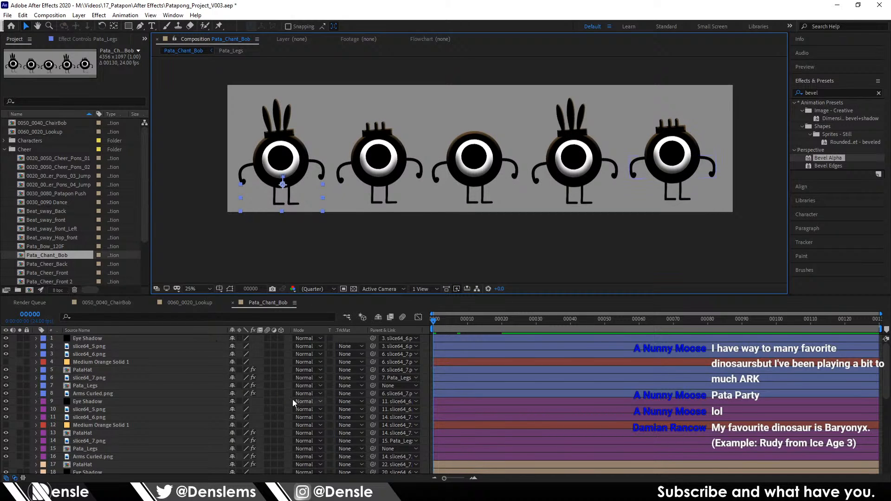
{"action": "scroll", "coordinate": [291, 399], "scroll_direction": "down", "scroll_amount": 8}
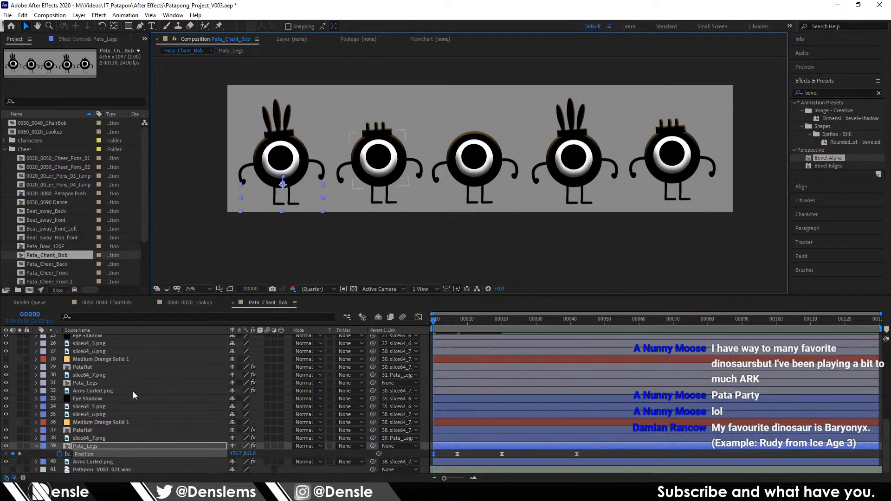
{"action": "left_click", "coordinate": [56, 454]}
{"action": "left_click", "coordinate": [60, 455]}
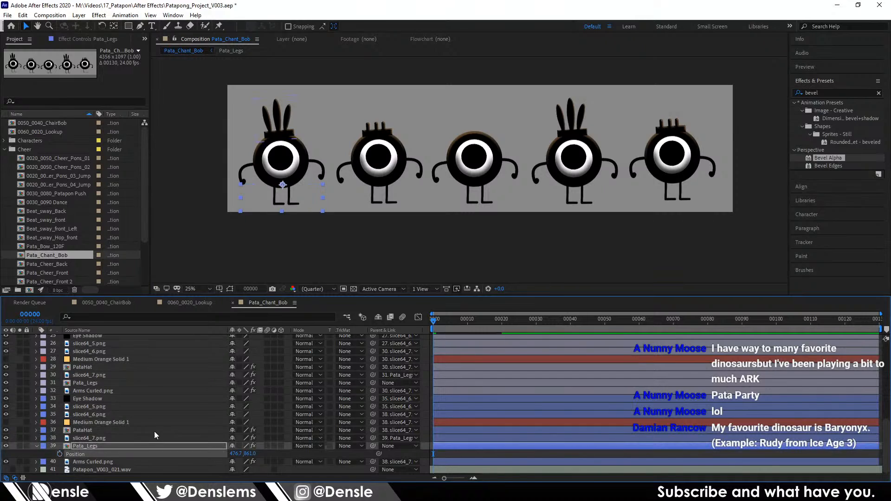
{"action": "key", "text": "u"}
{"action": "left_click", "coordinate": [424, 382]}
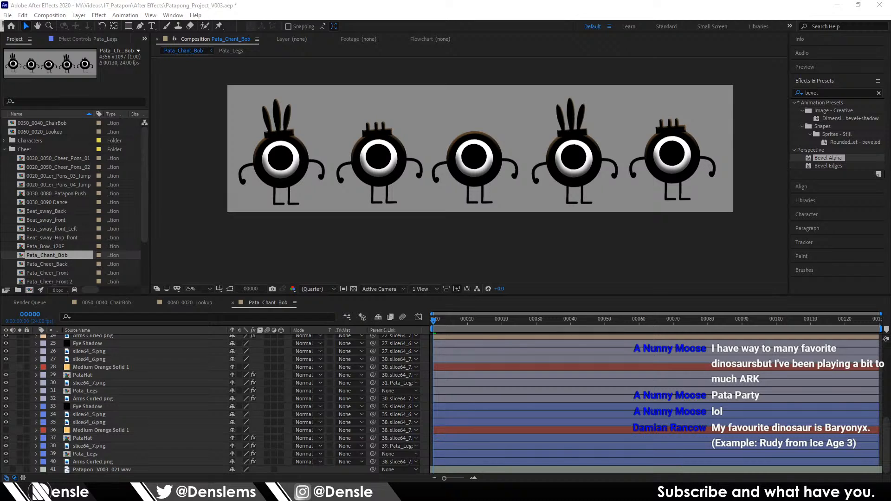
Step: Switch to the browser and view The Isle Wiki picture among the Baryonyx image results
{"action": "left_click_drag", "start_coordinate": [890, 195], "coordinate": [520, 0]}
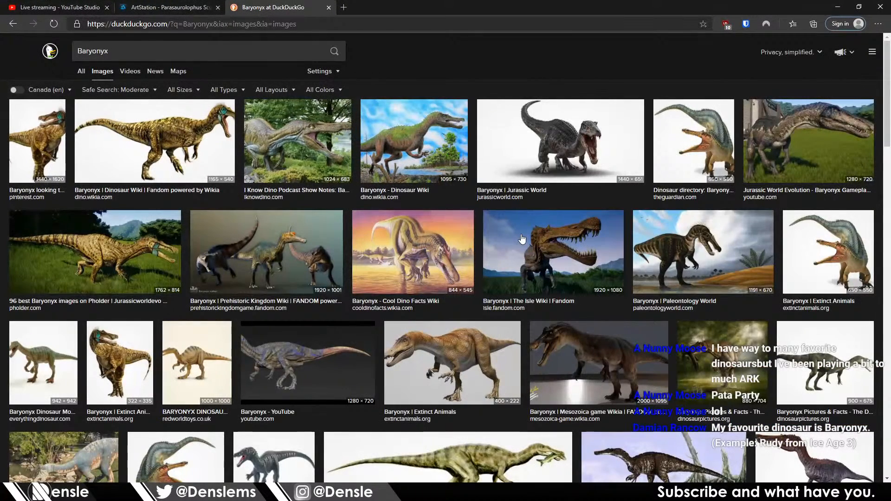
{"action": "left_click", "coordinate": [564, 310]}
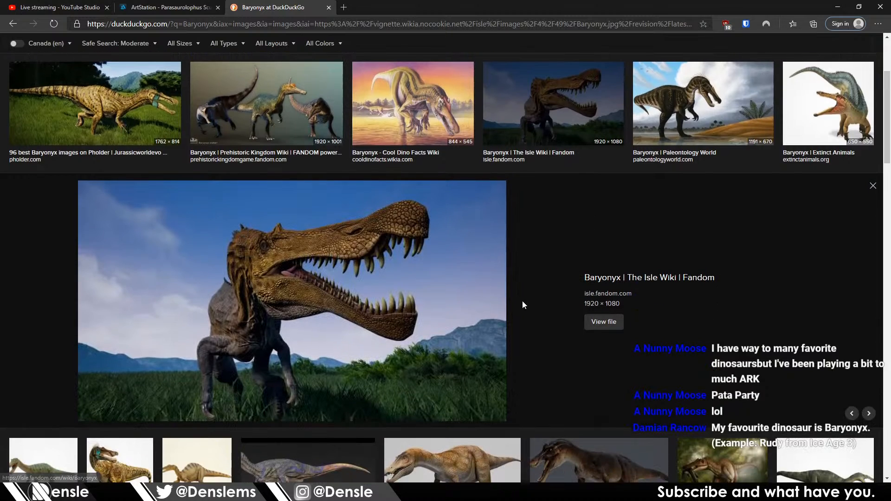
{"action": "left_click", "coordinate": [529, 106]}
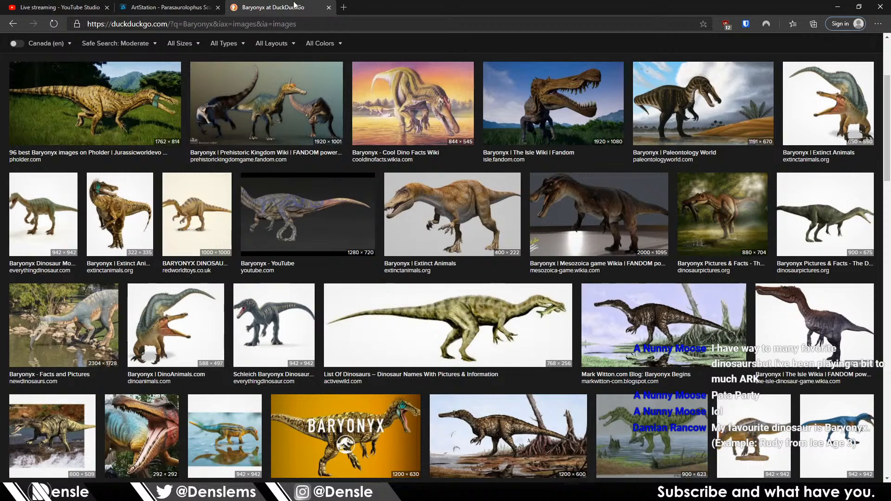
Step: Return to After Effects, show layer names instead of source names, and select the body layers of all five characters
{"action": "key", "text": "alt+Tab"}
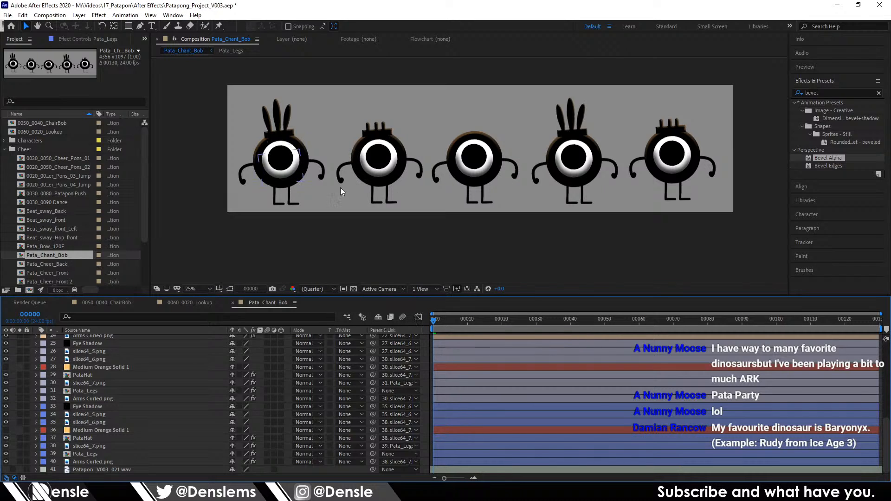
{"action": "left_click", "coordinate": [311, 160]}
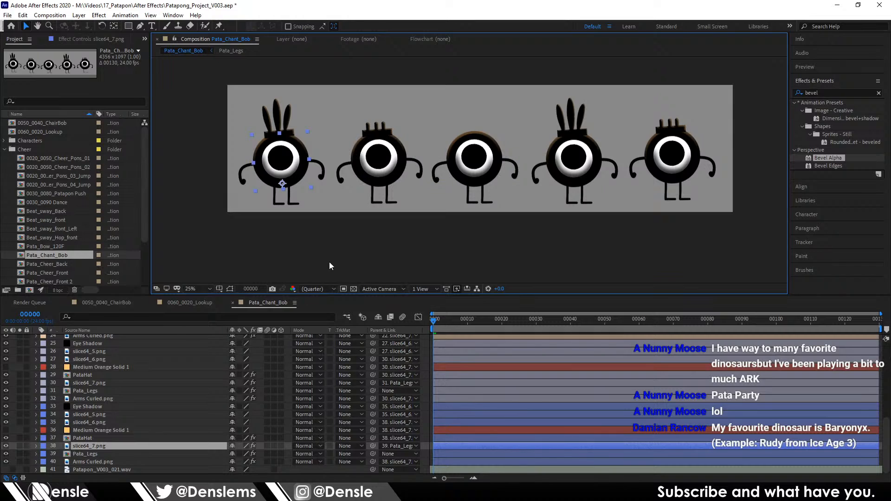
{"action": "left_click", "coordinate": [106, 331]}
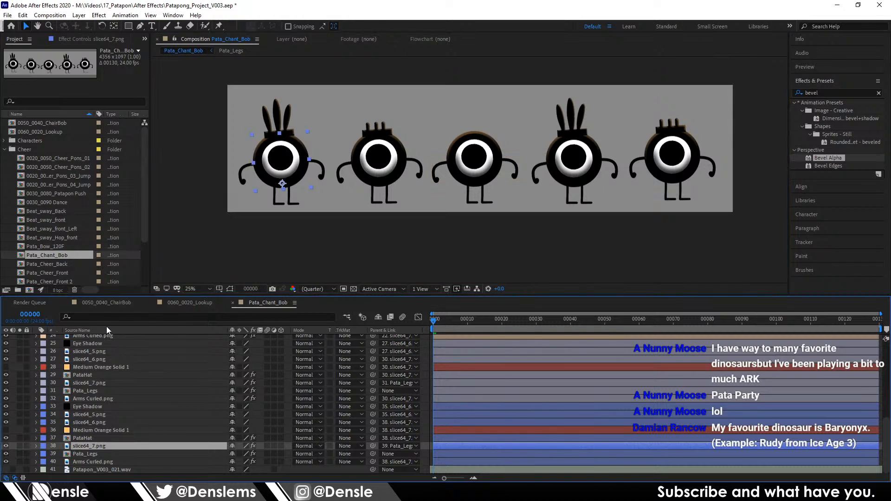
{"action": "left_click", "coordinate": [403, 160], "text": "shift"}
{"action": "left_click", "coordinate": [507, 156], "text": "shift"}
{"action": "left_click", "coordinate": [547, 161], "text": "shift"}
{"action": "left_click", "coordinate": [653, 155], "text": "shift"}
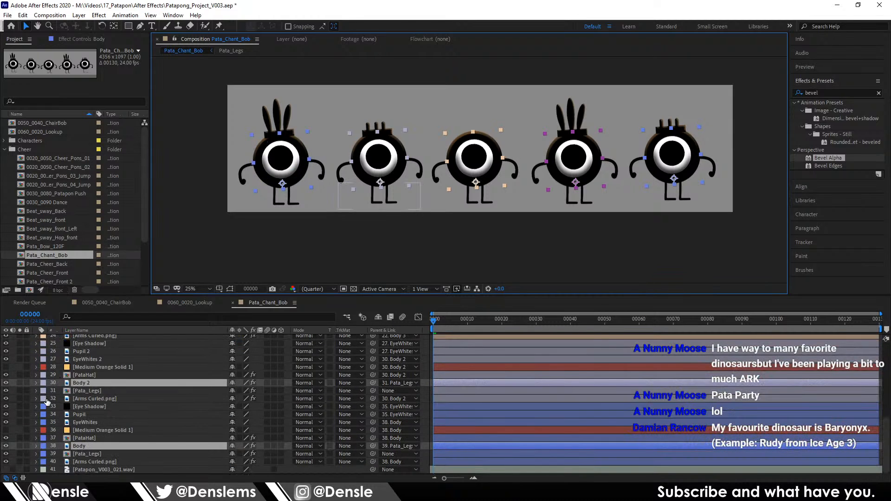
{"action": "key", "text": "r"}
{"action": "key", "text": "r"}
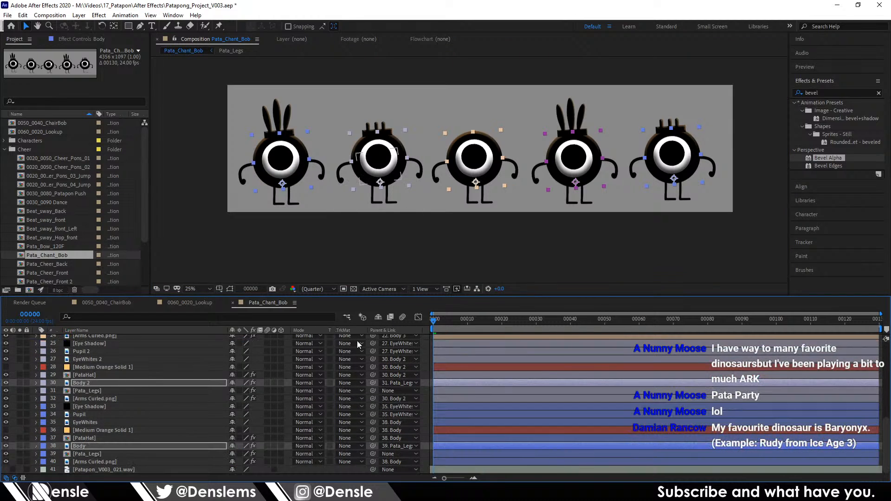
Step: Activate the Rotation tool, inspect the selected bodies up close, and reveal their Position properties
{"action": "key", "text": "w"}
{"action": "scroll", "coordinate": [362, 204], "scroll_direction": "up", "scroll_amount": 4}
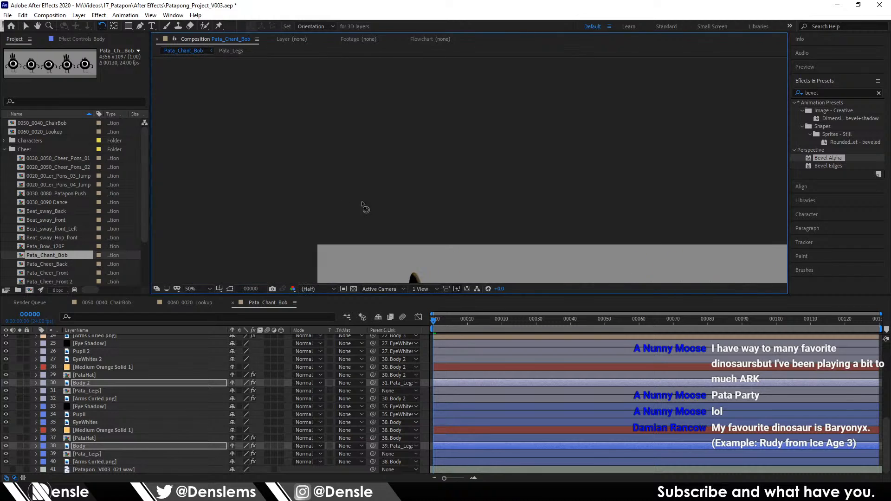
{"action": "left_click", "coordinate": [198, 289]}
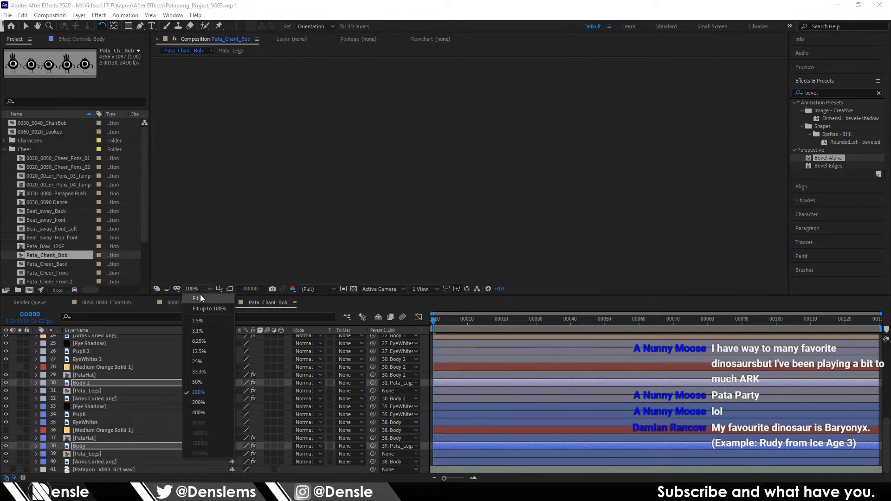
{"action": "left_click", "coordinate": [201, 298]}
{"action": "scroll", "coordinate": [354, 172], "scroll_direction": "up", "scroll_amount": 4}
{"action": "scroll", "coordinate": [352, 160], "scroll_direction": "down", "scroll_amount": 3}
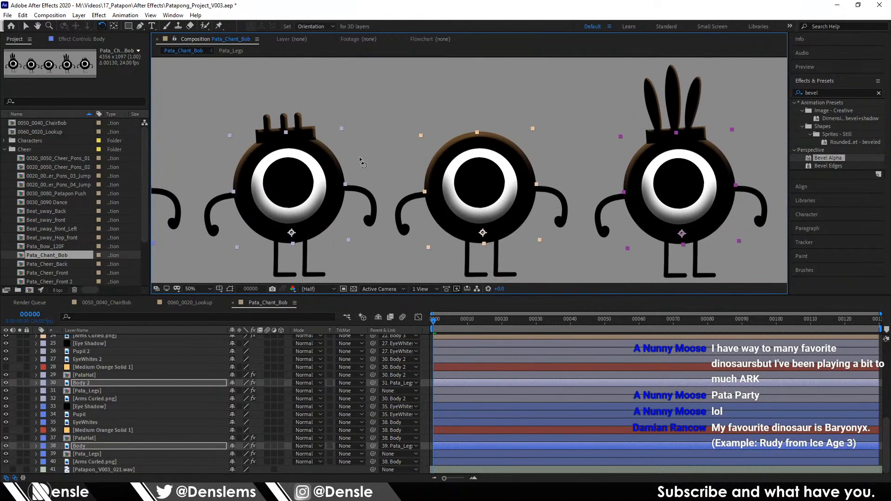
{"action": "scroll", "coordinate": [432, 125], "scroll_direction": "up", "scroll_amount": 3}
{"action": "left_click_drag", "start_coordinate": [435, 122], "coordinate": [425, 110]}
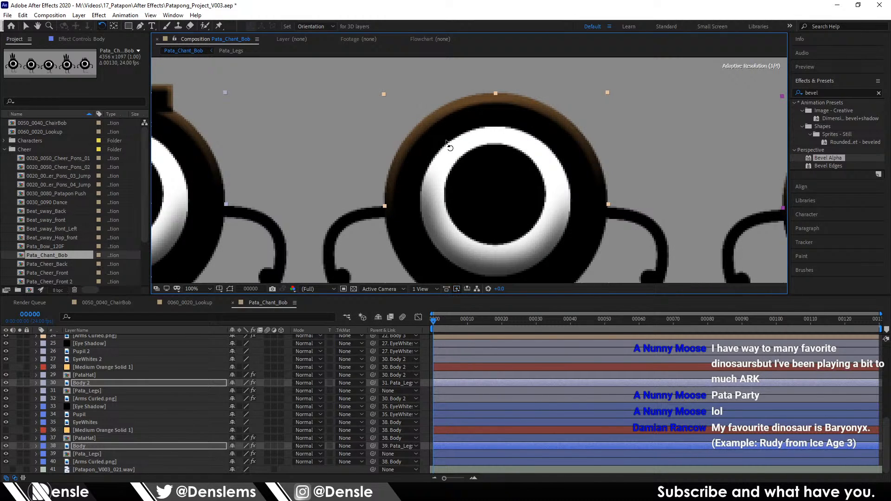
{"action": "scroll", "coordinate": [424, 109], "scroll_direction": "down", "scroll_amount": 4}
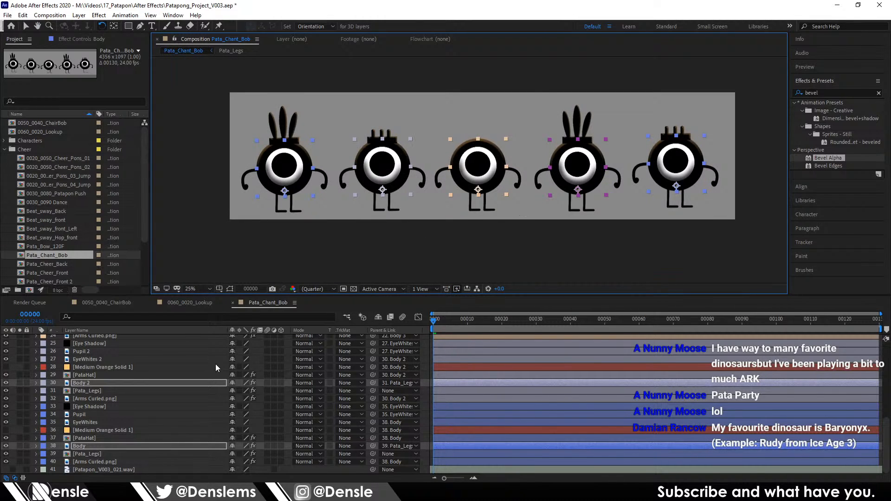
{"action": "key", "text": "p"}
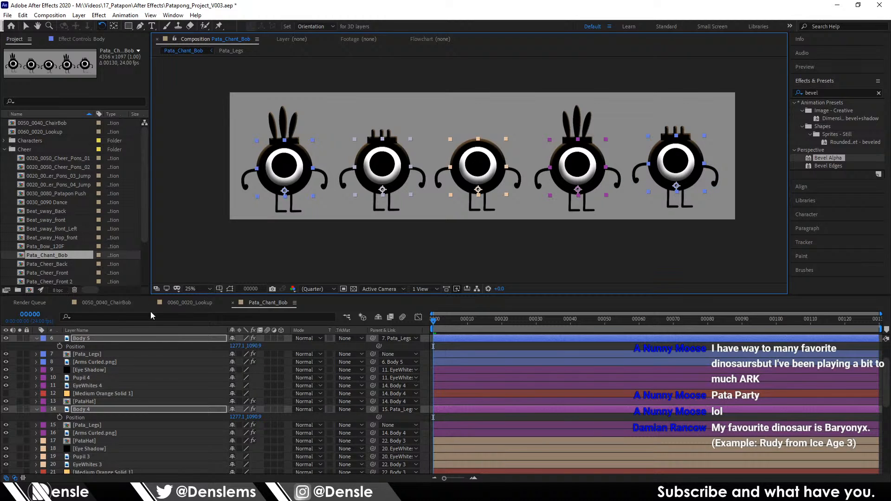
Step: Add the Patapon_V003_021.wav audio layer from 0060_0020_Lookup to the Pata_Chant_Bob composition
{"action": "left_click", "coordinate": [179, 302]}
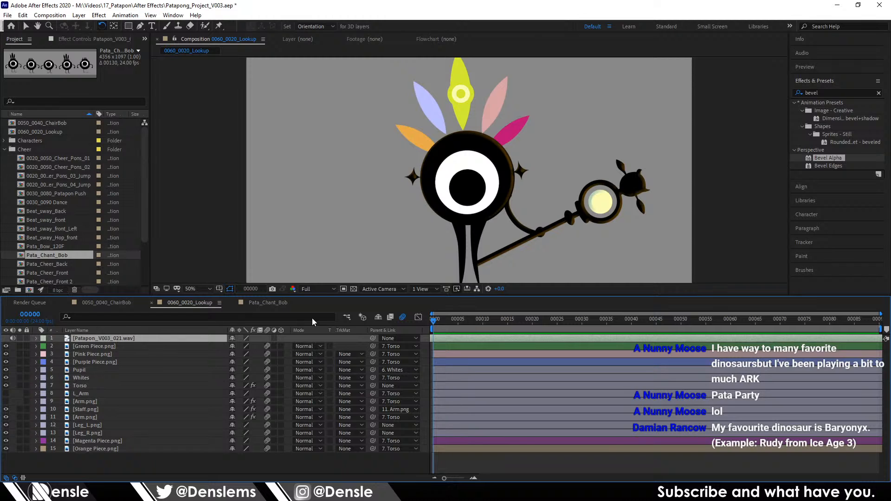
{"action": "left_click", "coordinate": [268, 303]}
{"action": "scroll", "coordinate": [160, 387], "scroll_direction": "down", "scroll_amount": 5}
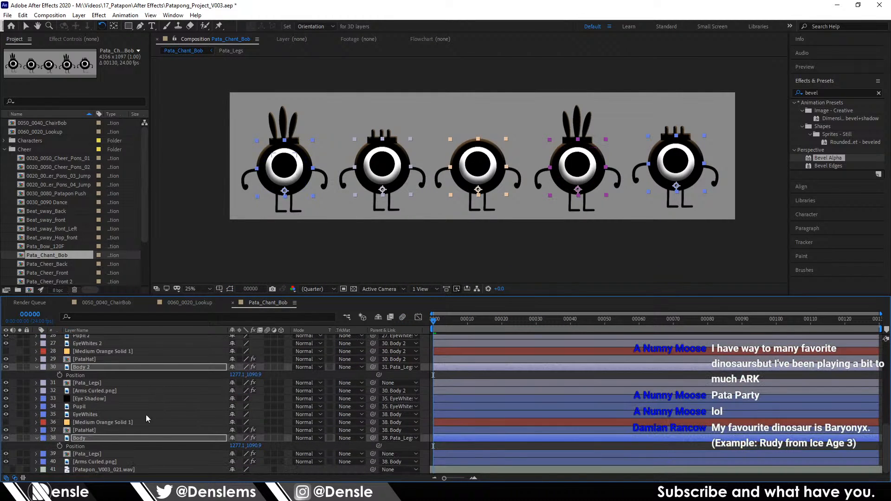
{"action": "left_click", "coordinate": [92, 469]}
{"action": "scroll", "coordinate": [223, 453], "scroll_direction": "up", "scroll_amount": 1}
{"action": "left_click", "coordinate": [233, 449]}
{"action": "scroll", "coordinate": [380, 395], "scroll_direction": "up", "scroll_amount": 7}
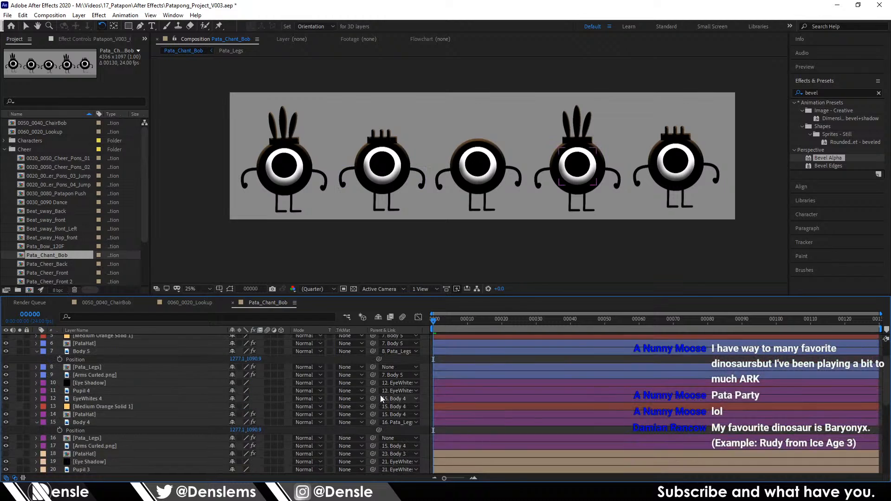
Step: Reveal the audio waveform of the Patapon_V003_021.wav layer in the Pata_Chant_Bob timeline
{"action": "scroll", "coordinate": [380, 394], "scroll_direction": "up", "scroll_amount": 2}
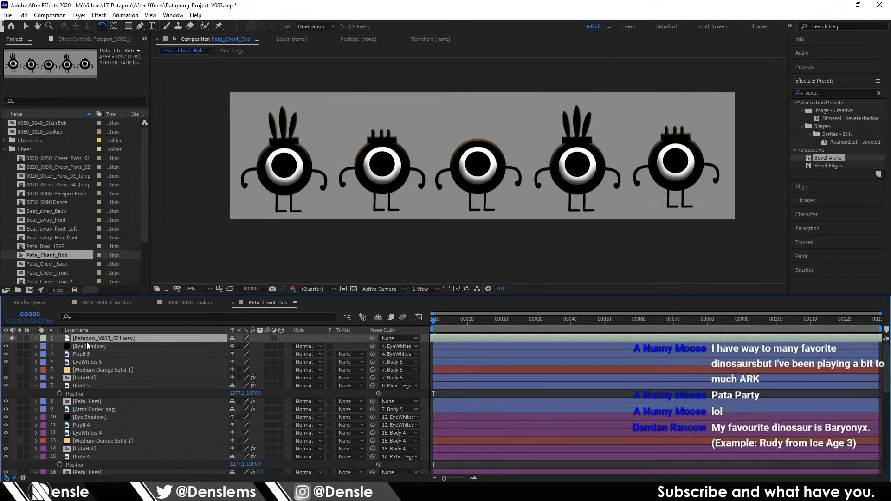
{"action": "key", "text": "l"}
{"action": "key", "text": "l"}
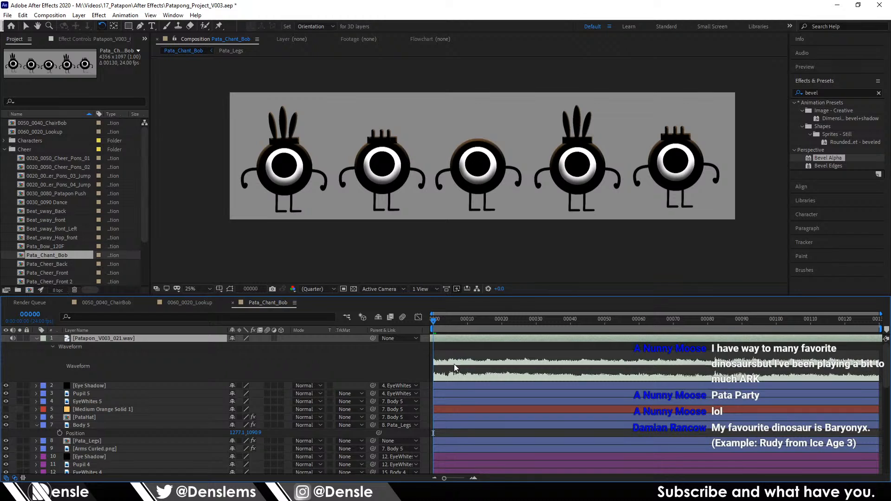
{"action": "key", "text": "="}
{"action": "scroll", "coordinate": [539, 353], "scroll_direction": "down", "scroll_amount": 1}
{"action": "left_click_drag", "start_coordinate": [439, 323], "coordinate": [462, 329]}
{"action": "scroll", "coordinate": [454, 371], "scroll_direction": "up", "scroll_amount": 1}
{"action": "scroll", "coordinate": [454, 372], "scroll_direction": "up", "scroll_amount": 1}
{"action": "key", "text": "alt+bracketleft"}
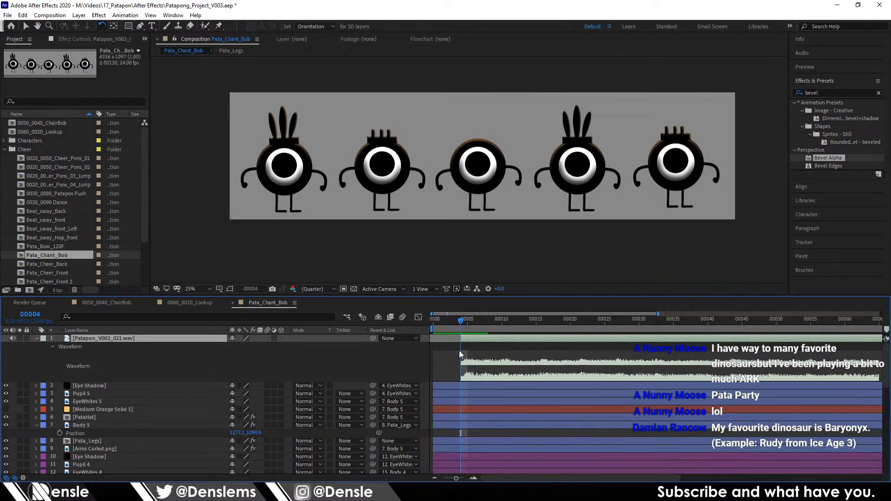
{"action": "key", "text": "ctrl+z"}
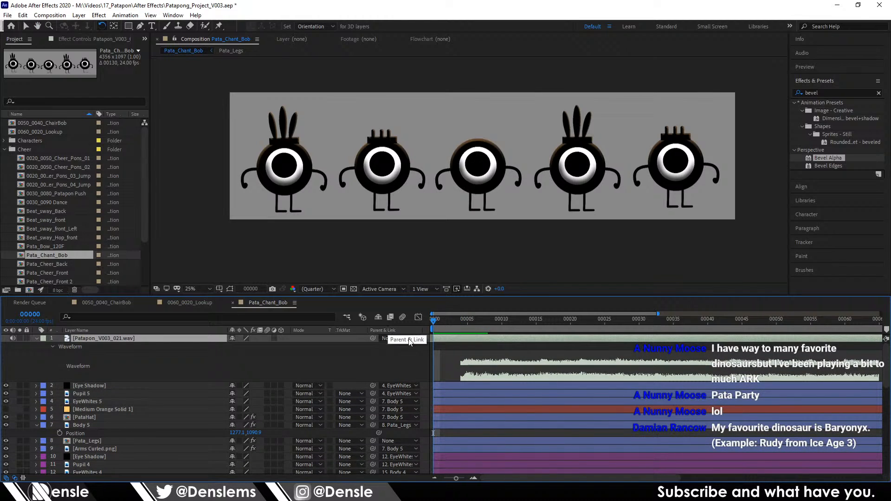
Step: Scrub the song audio, set the work area to end at frame 56, and preview it from the start
{"action": "left_click", "coordinate": [431, 322]}
{"action": "left_click_drag", "start_coordinate": [432, 325], "coordinate": [814, 337]}
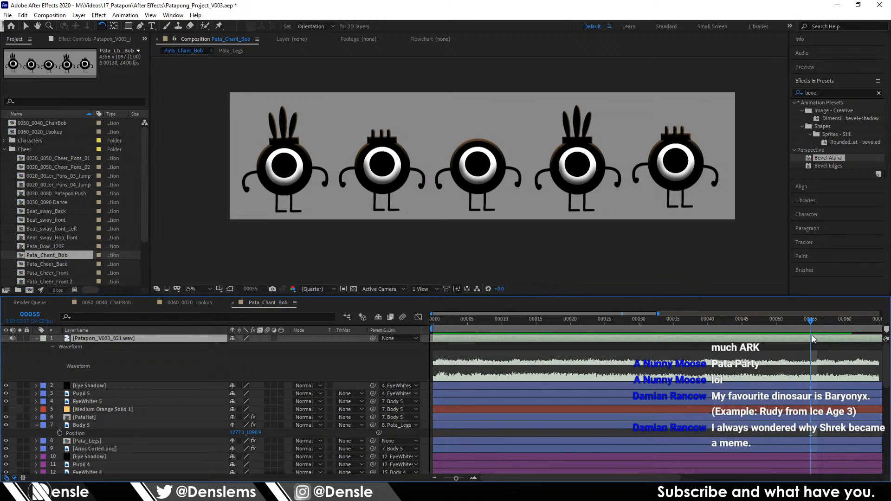
{"action": "left_click", "coordinate": [820, 324]}
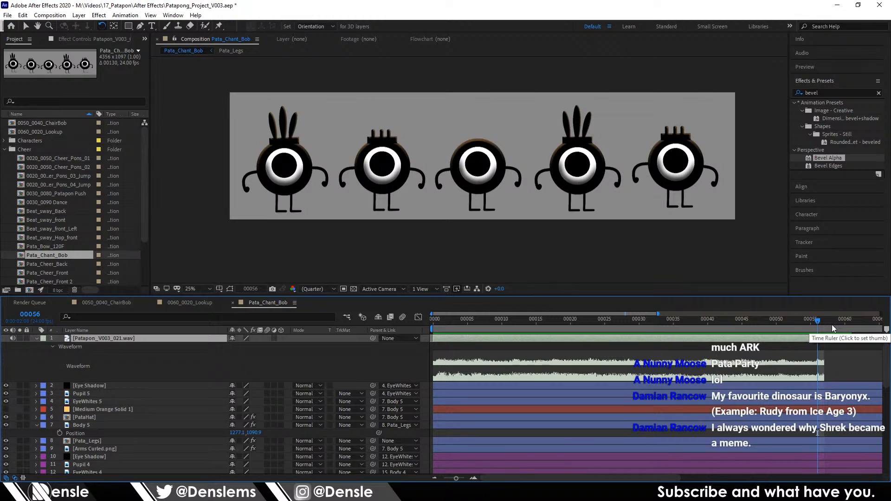
{"action": "key", "text": "n"}
{"action": "key", "text": "Home"}
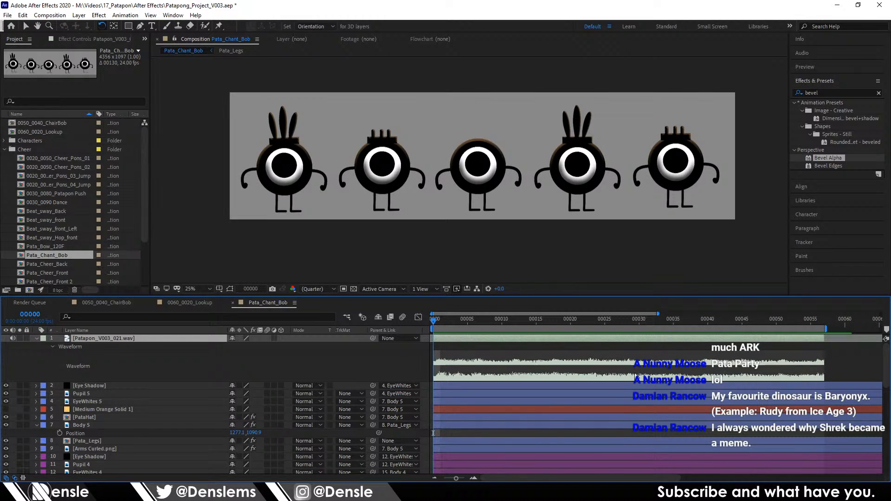
{"action": "key", "text": "space"}
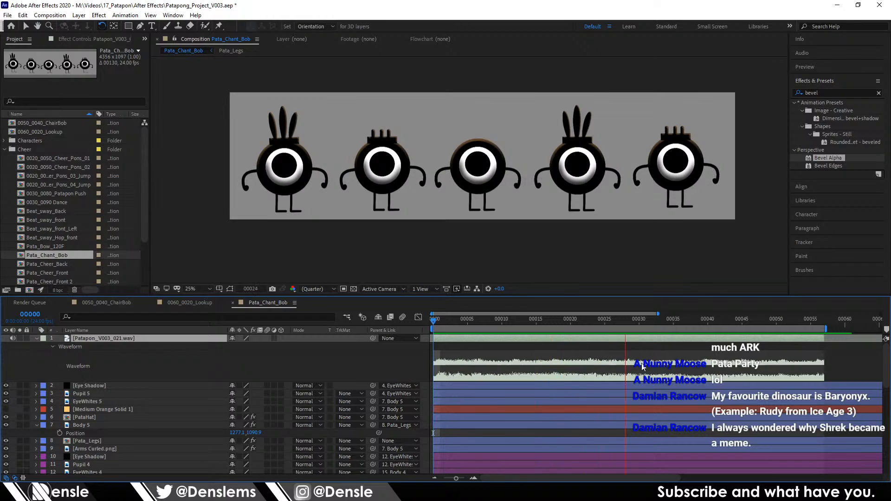
{"action": "key", "text": "space"}
Step: Extend the work area end past frame 120 and preview the song audio from frame 38
{"action": "left_click_drag", "start_coordinate": [821, 358], "coordinate": [763, 338]}
{"action": "scroll", "coordinate": [620, 366], "scroll_direction": "up", "scroll_amount": 2}
{"action": "key", "text": "minus"}
{"action": "key", "text": "space"}
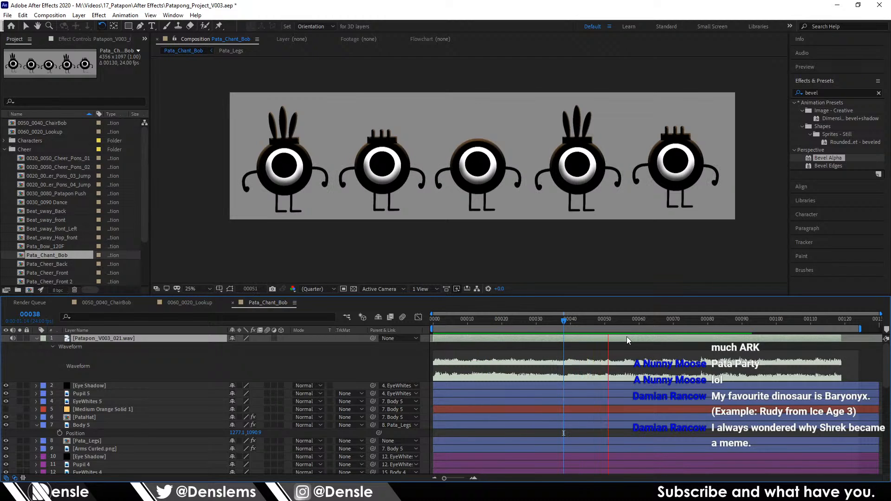
{"action": "key", "text": "space"}
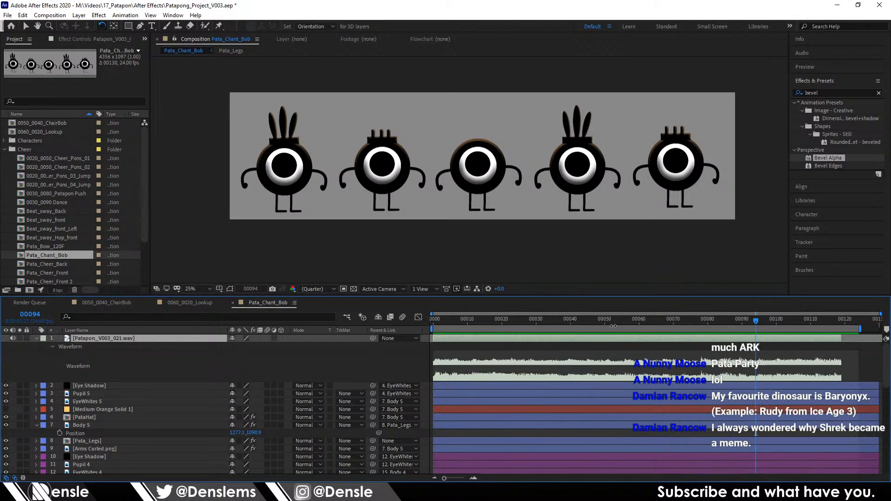
Step: Set the work area to end at frame 89 and preview it from the start
{"action": "left_click_drag", "start_coordinate": [663, 321], "coordinate": [739, 333]}
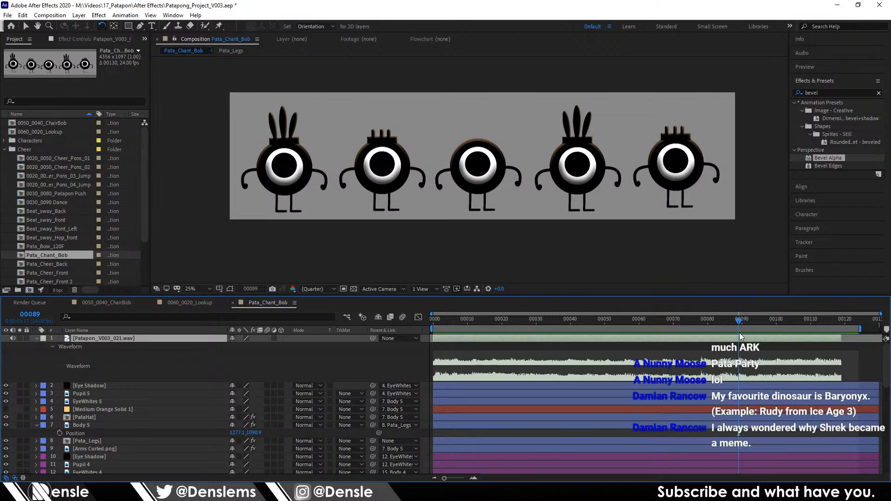
{"action": "key", "text": "n"}
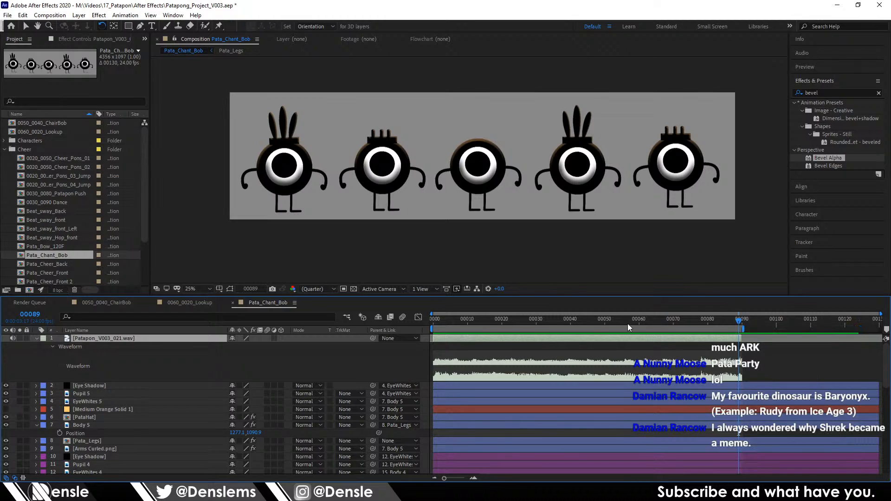
{"action": "left_click_drag", "start_coordinate": [464, 324], "coordinate": [323, 321]}
{"action": "key", "text": "space"}
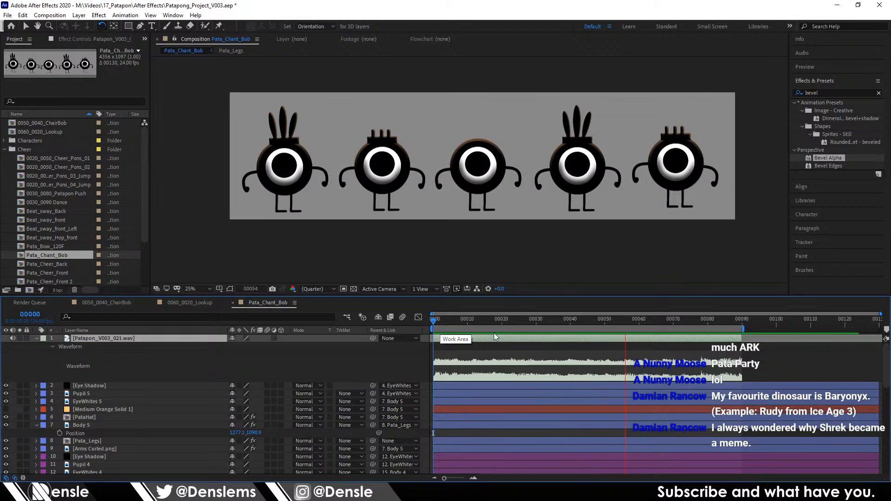
{"action": "key", "text": "space"}
Step: Select the body layers of all five characters and add Position keyframes at frame 0
{"action": "key", "text": "v"}
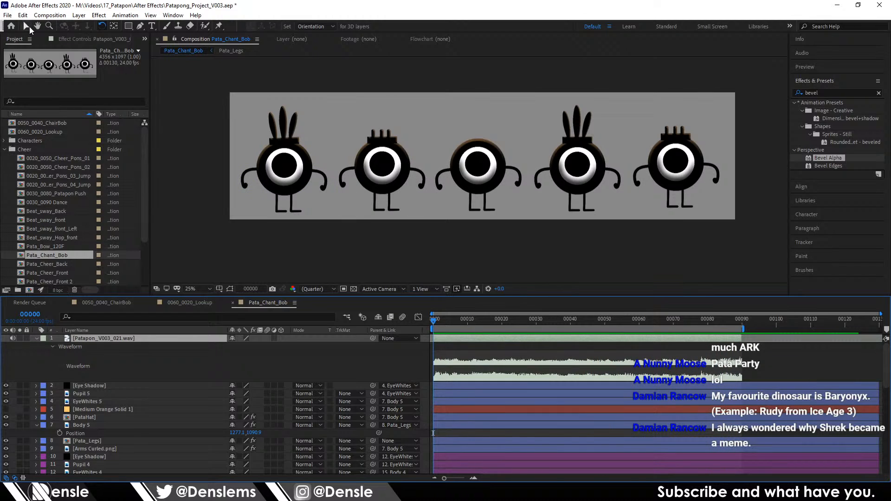
{"action": "left_click", "coordinate": [291, 152]}
{"action": "left_click", "coordinate": [409, 168], "text": "shift"}
{"action": "left_click", "coordinate": [504, 168], "text": "shift"}
{"action": "left_click", "coordinate": [592, 164], "text": "shift"}
{"action": "left_click", "coordinate": [653, 162], "text": "shift"}
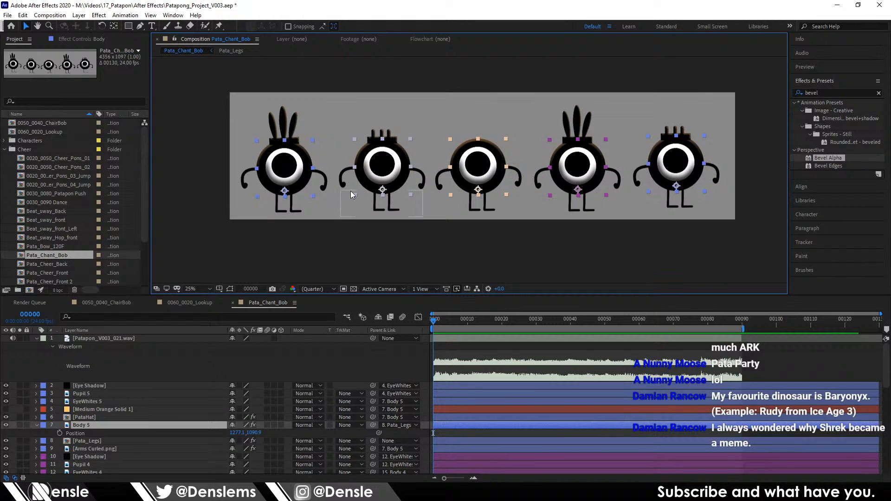
{"action": "left_click", "coordinate": [60, 434]}
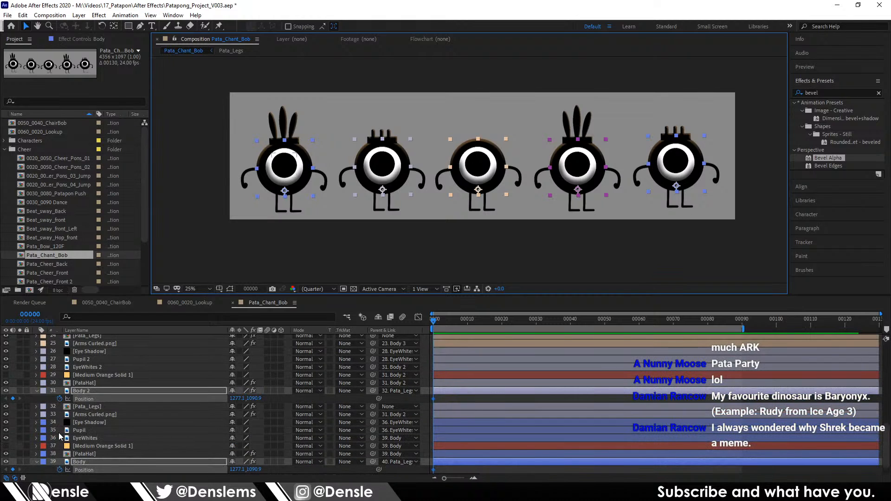
Step: Lower the five bodies to about Y 1134.7 at frame 6, and raise them to about Y 1085.1 at frame 12
{"action": "scroll", "coordinate": [444, 373], "scroll_direction": "up", "scroll_amount": 1}
{"action": "left_click_drag", "start_coordinate": [472, 329], "coordinate": [598, 450]}
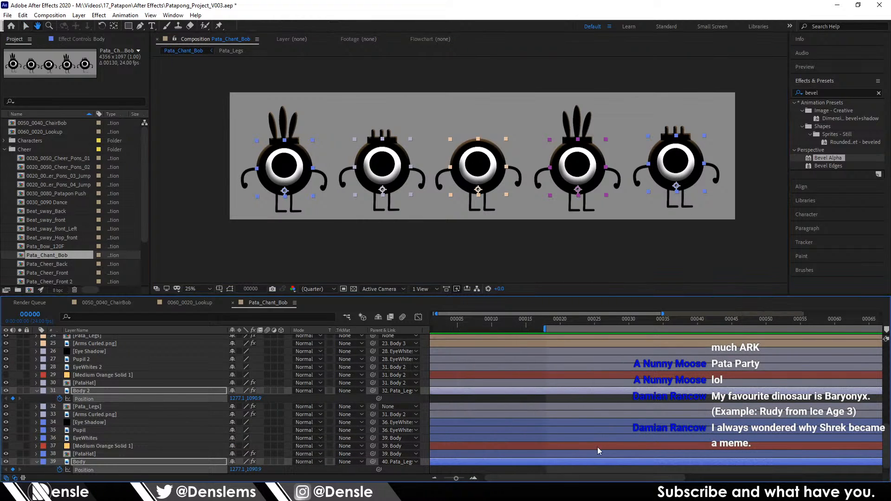
{"action": "left_click_drag", "start_coordinate": [583, 330], "coordinate": [437, 329]}
{"action": "scroll", "coordinate": [518, 372], "scroll_direction": "up", "scroll_amount": 8}
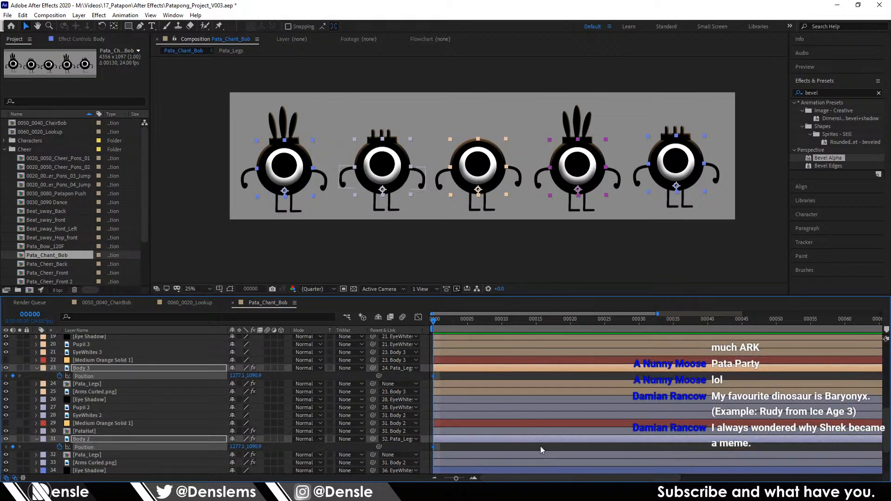
{"action": "scroll", "coordinate": [497, 400], "scroll_direction": "up", "scroll_amount": 2}
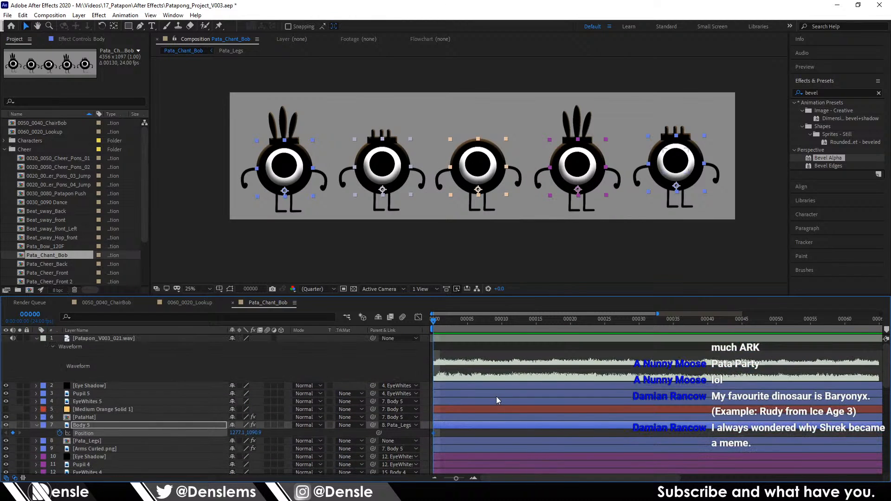
{"action": "scroll", "coordinate": [452, 386], "scroll_direction": "up", "scroll_amount": 2}
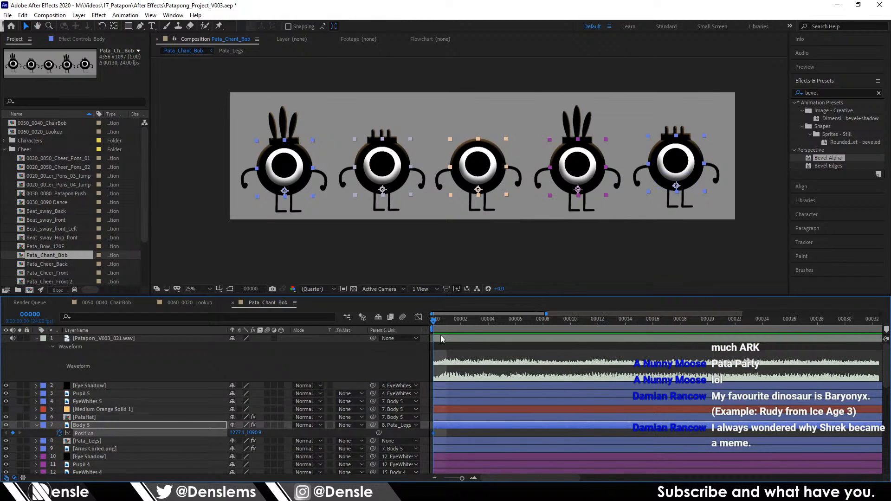
{"action": "left_click_drag", "start_coordinate": [435, 325], "coordinate": [513, 326]}
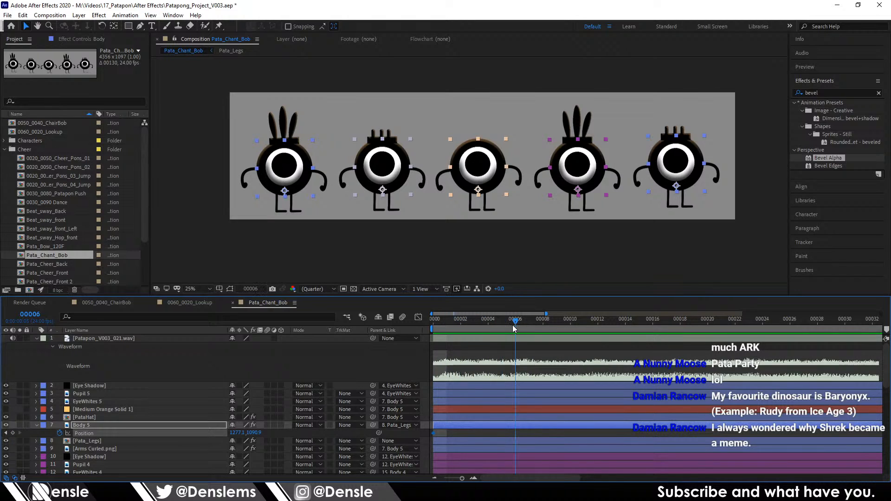
{"action": "key", "text": "period"}
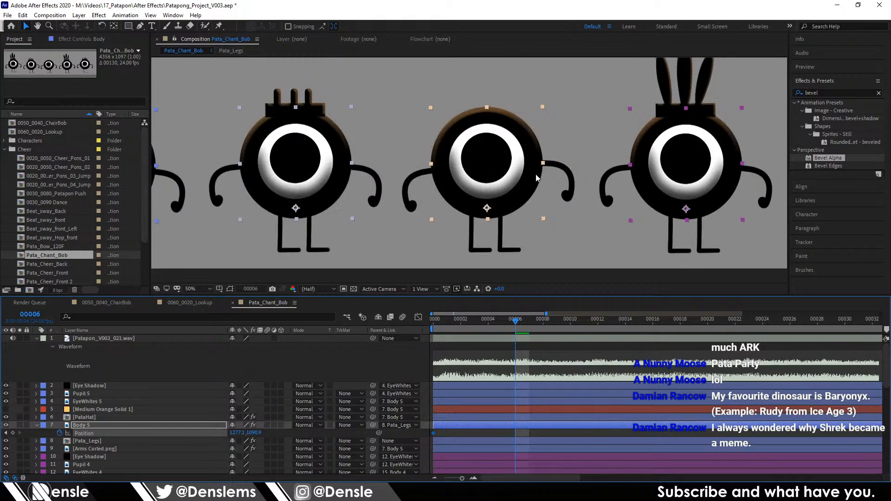
{"action": "left_click_drag", "start_coordinate": [532, 174], "coordinate": [535, 182]}
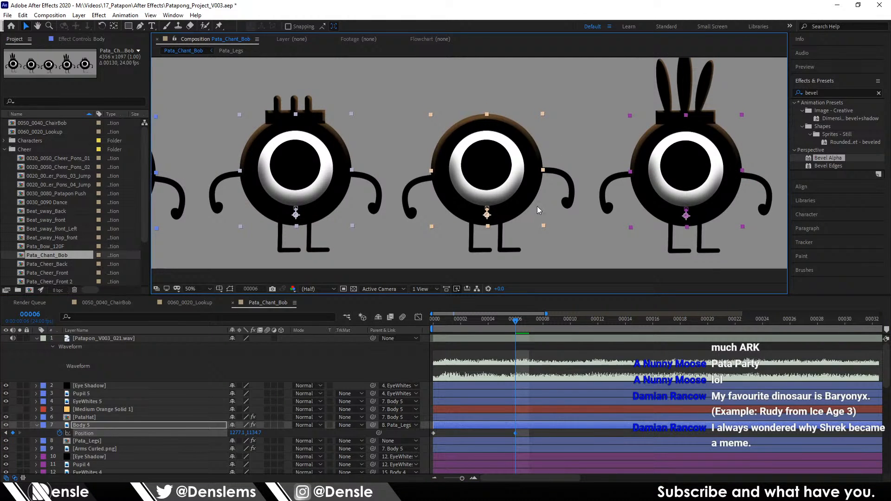
{"action": "left_click_drag", "start_coordinate": [436, 326], "coordinate": [596, 330]}
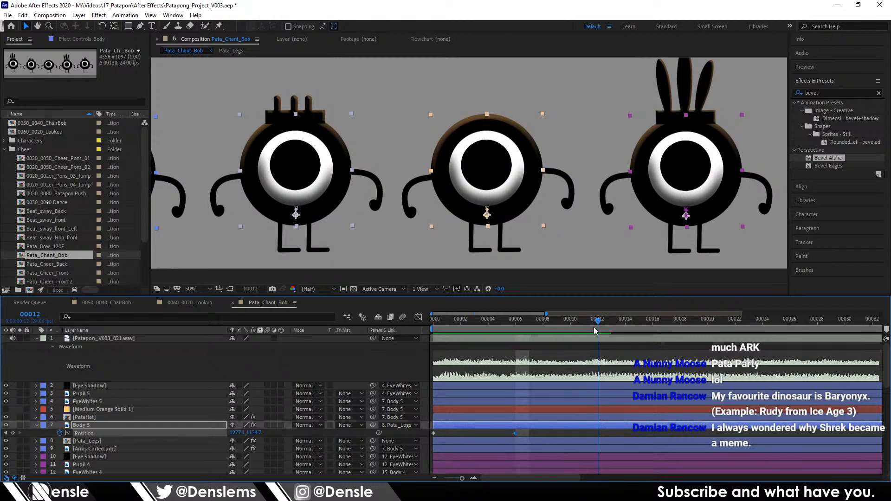
{"action": "left_click_drag", "start_coordinate": [535, 194], "coordinate": [534, 184]}
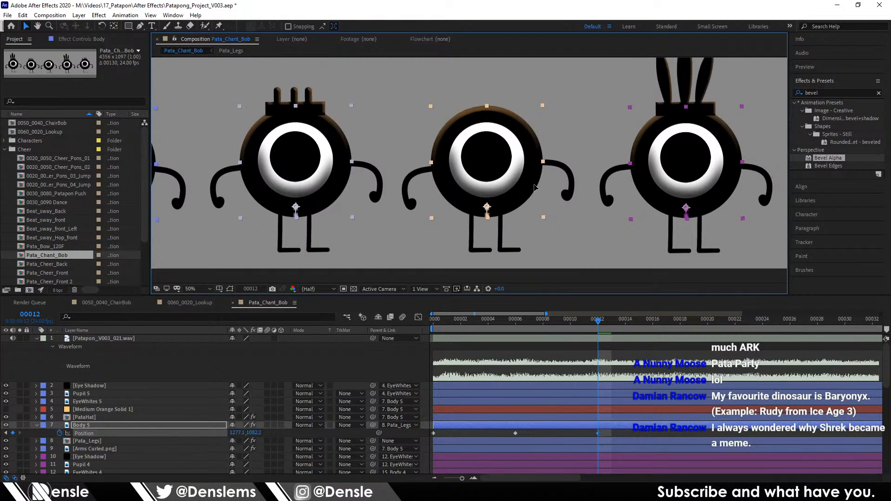
Step: Scrub the song to the next beat and add a holding Position keyframe on the five bodies at frame 23
{"action": "left_click", "coordinate": [434, 323]}
{"action": "left_click_drag", "start_coordinate": [434, 323], "coordinate": [749, 328]}
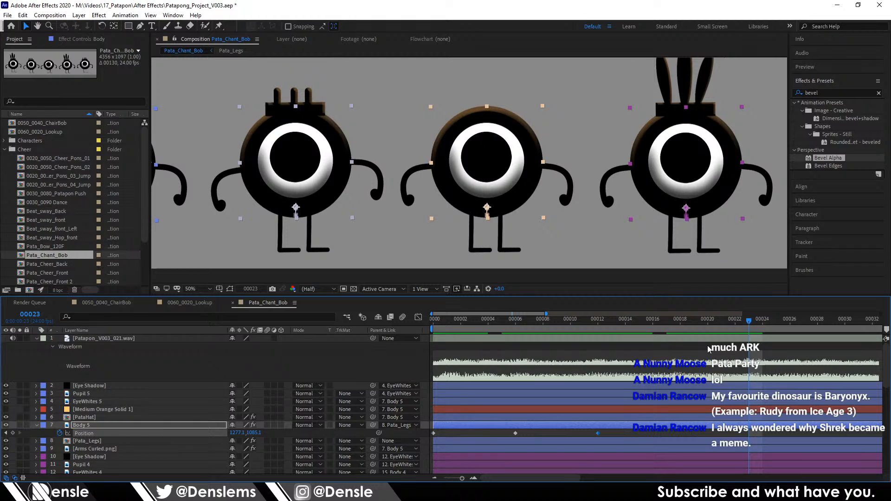
{"action": "scroll", "coordinate": [709, 349], "scroll_direction": "down", "scroll_amount": 5}
{"action": "scroll", "coordinate": [623, 389], "scroll_direction": "right", "scroll_amount": 3}
{"action": "scroll", "coordinate": [623, 385], "scroll_direction": "up", "scroll_amount": 5}
{"action": "left_click_drag", "start_coordinate": [549, 323], "coordinate": [528, 338]}
{"action": "left_click", "coordinate": [527, 336]}
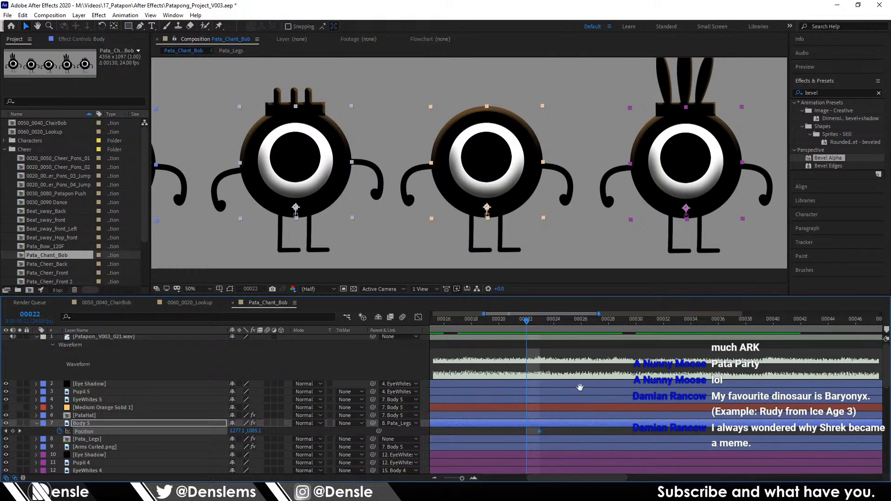
Step: Preview the body bob from frame 0 against the song audio
{"action": "left_click_drag", "start_coordinate": [569, 388], "coordinate": [743, 394]}
{"action": "scroll", "coordinate": [580, 395], "scroll_direction": "down", "scroll_amount": 2}
{"action": "left_click_drag", "start_coordinate": [446, 325], "coordinate": [399, 320]}
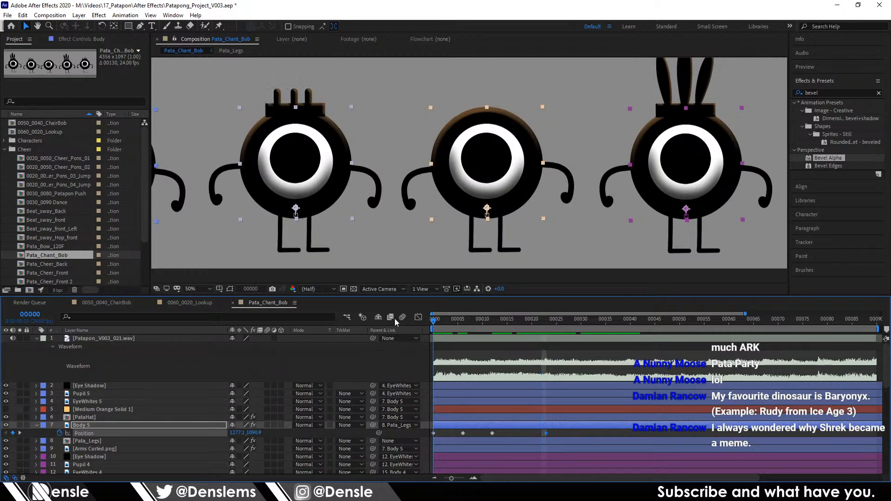
{"action": "key", "text": "space"}
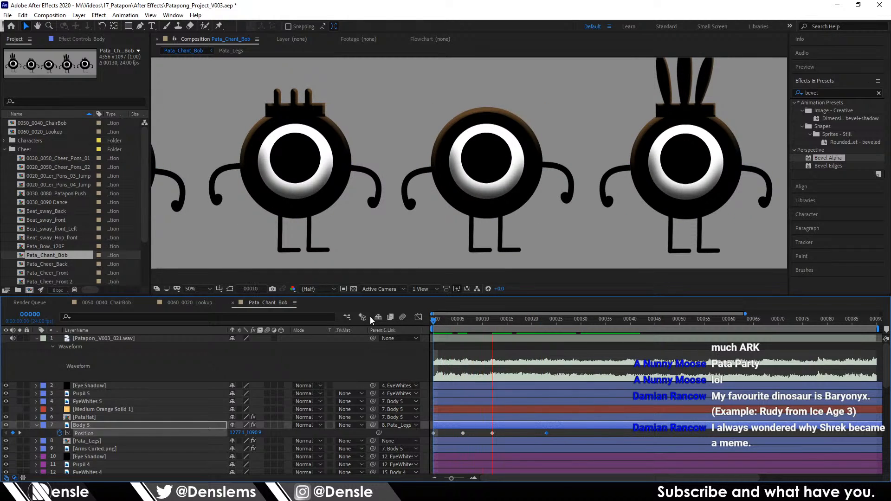
{"action": "key", "text": "space"}
Step: Add another holding Position keyframe on all five bodies at frame 35
{"action": "left_click_drag", "start_coordinate": [532, 326], "coordinate": [602, 328]}
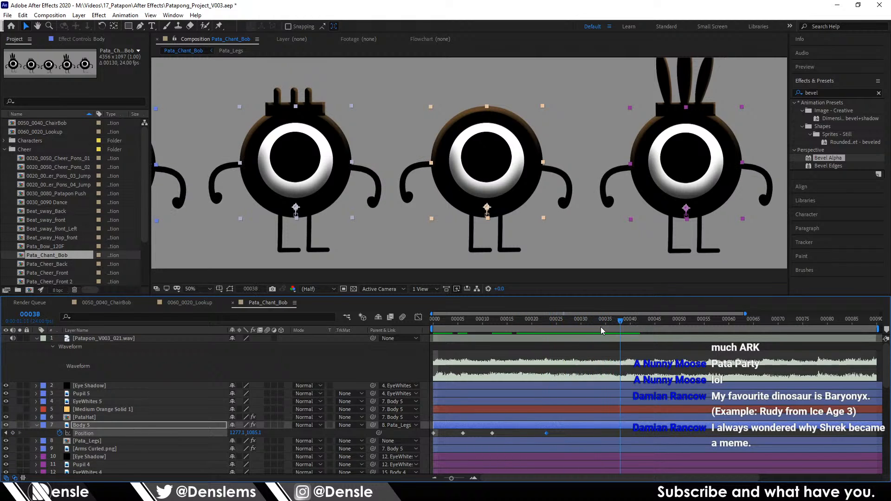
{"action": "left_click", "coordinate": [606, 328]}
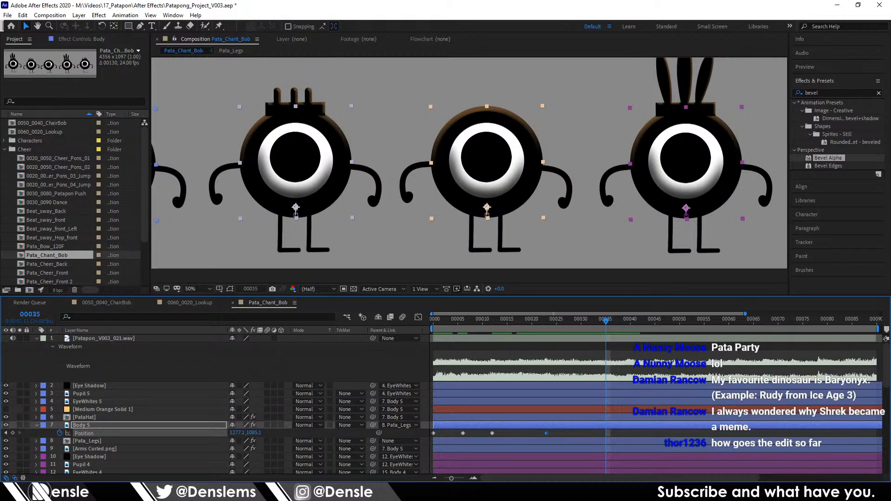
{"action": "scroll", "coordinate": [636, 376], "scroll_direction": "down", "scroll_amount": 5}
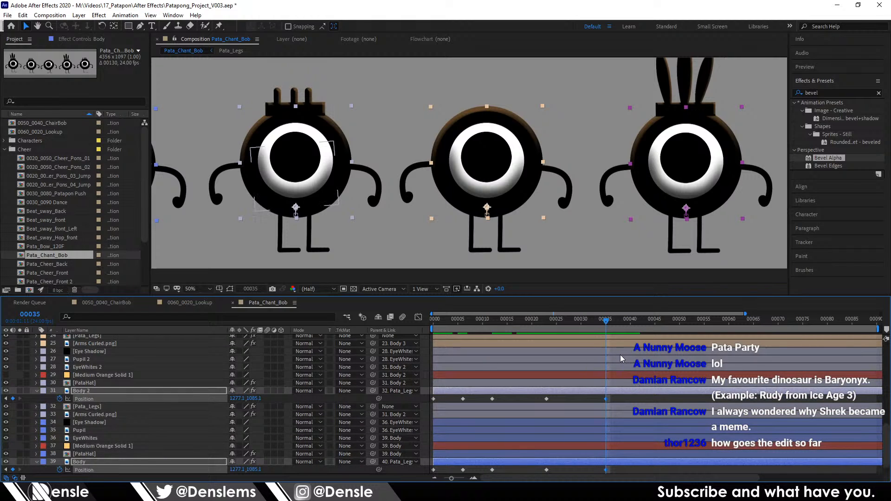
{"action": "key", "text": "alt+shift+p"}
{"action": "scroll", "coordinate": [636, 367], "scroll_direction": "up", "scroll_amount": 5}
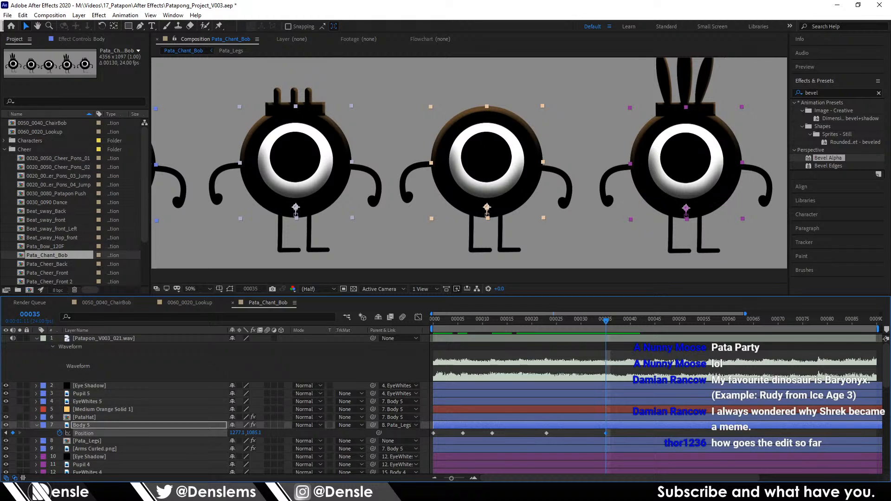
Step: Switch to DaVinci Resolve and move the Patted Pon edit's playhead to 01:03:09:18
{"action": "key", "text": "alt+Tab"}
{"action": "scroll", "coordinate": [486, 346], "scroll_direction": "right", "scroll_amount": 10}
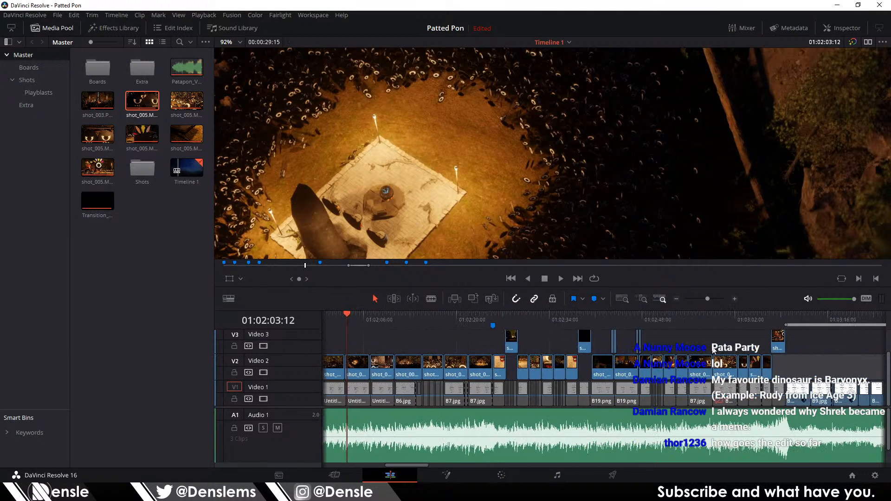
{"action": "left_click", "coordinate": [550, 320]}
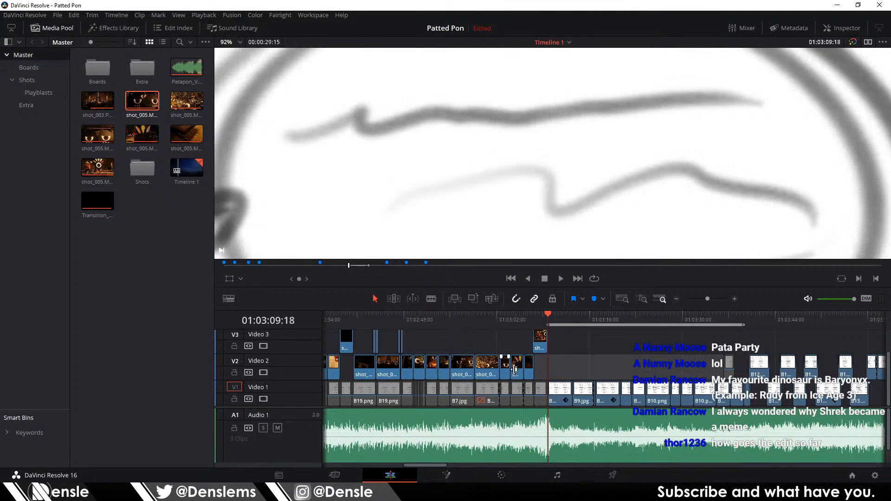
Step: Look back along the Patted Pon edit and move the playhead to the Party marker at 01:00:37:17
{"action": "scroll", "coordinate": [543, 374], "scroll_direction": "down", "scroll_amount": 1}
{"action": "scroll", "coordinate": [543, 374], "scroll_direction": "down", "scroll_amount": 1}
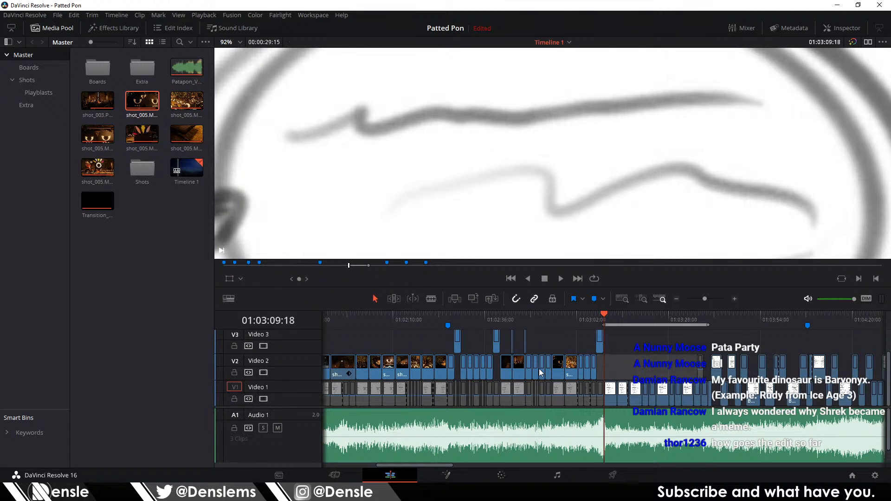
{"action": "scroll", "coordinate": [505, 354], "scroll_direction": "left", "scroll_amount": 10}
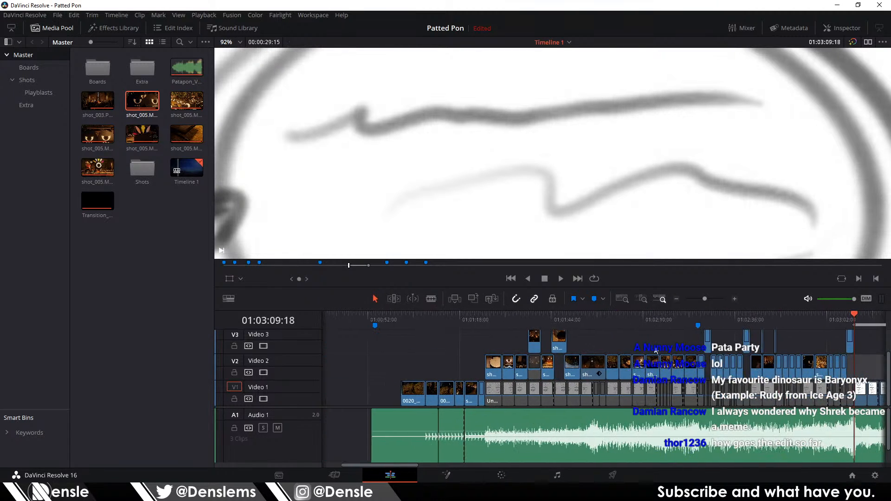
{"action": "scroll", "coordinate": [522, 353], "scroll_direction": "right", "scroll_amount": 3}
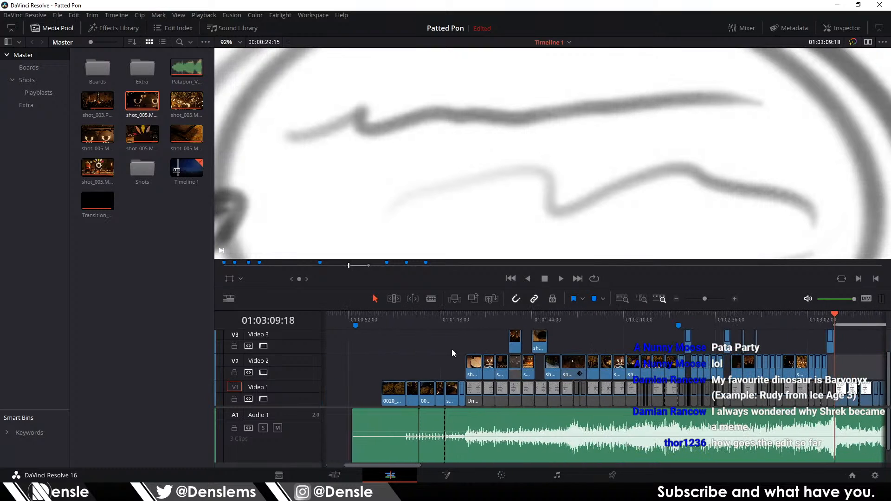
{"action": "scroll", "coordinate": [641, 353], "scroll_direction": "left", "scroll_amount": 4}
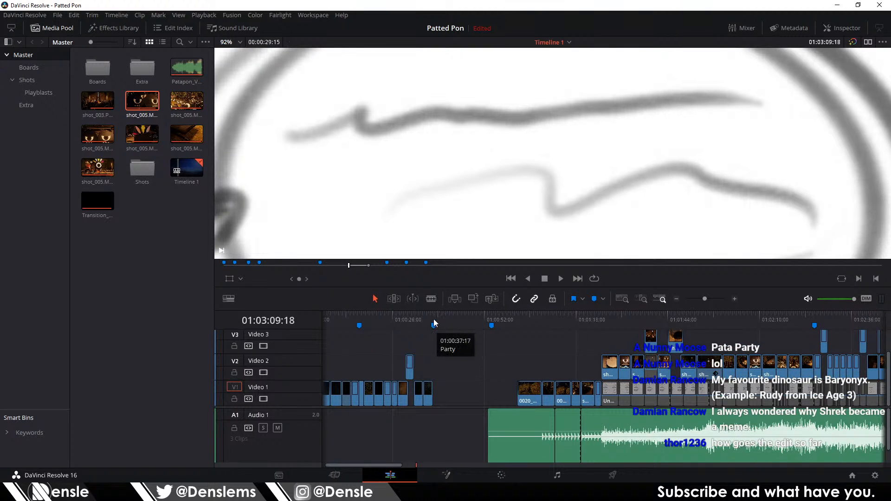
{"action": "left_click", "coordinate": [455, 343]}
{"action": "mouse_move", "coordinate": [468, 340]}
{"action": "left_mouse_down"}
{"action": "mouse_move", "coordinate": [492, 340]}
{"action": "mouse_move", "coordinate": [434, 336]}
{"action": "mouse_move", "coordinate": [500, 335]}
{"action": "mouse_move", "coordinate": [449, 336]}
{"action": "left_mouse_up"}
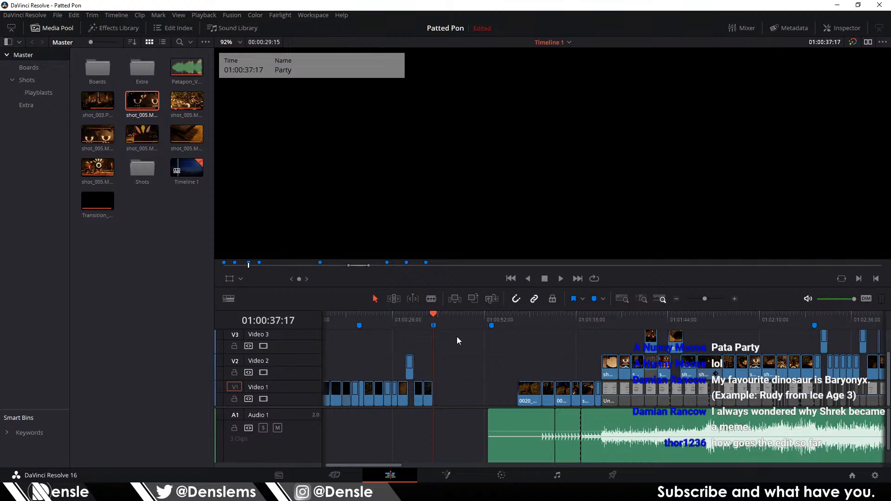
Step: Review the finished shots and remaining storyboard clips, and return the playhead to 01:03:09:18
{"action": "scroll", "coordinate": [639, 347], "scroll_direction": "right", "scroll_amount": 5}
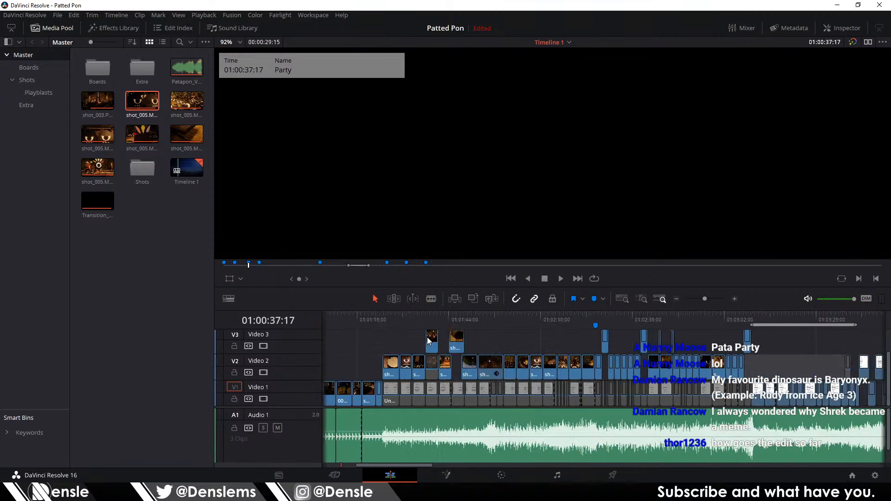
{"action": "scroll", "coordinate": [567, 341], "scroll_direction": "right", "scroll_amount": 3}
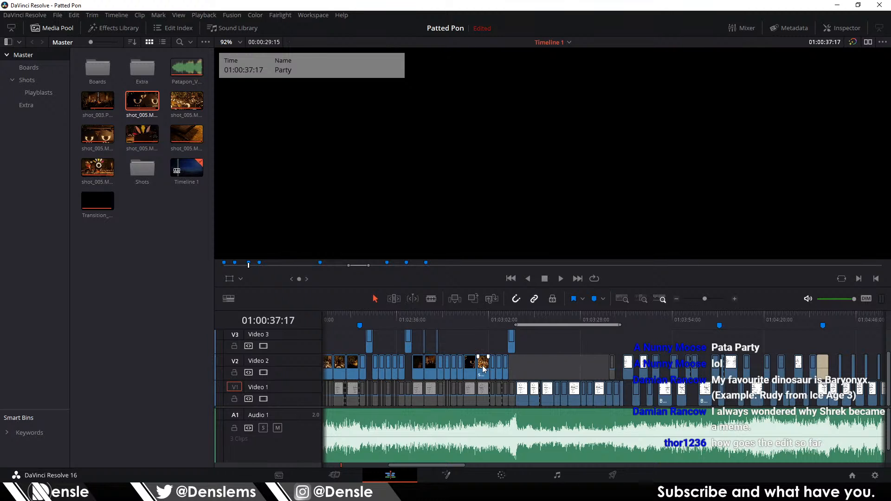
{"action": "scroll", "coordinate": [617, 351], "scroll_direction": "left", "scroll_amount": 5}
{"action": "scroll", "coordinate": [617, 351], "scroll_direction": "right", "scroll_amount": 10}
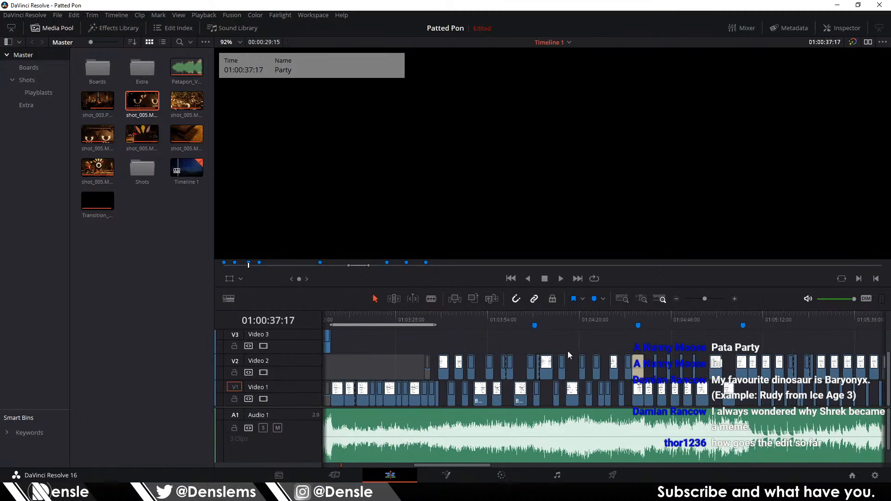
{"action": "scroll", "coordinate": [402, 344], "scroll_direction": "left", "scroll_amount": 10}
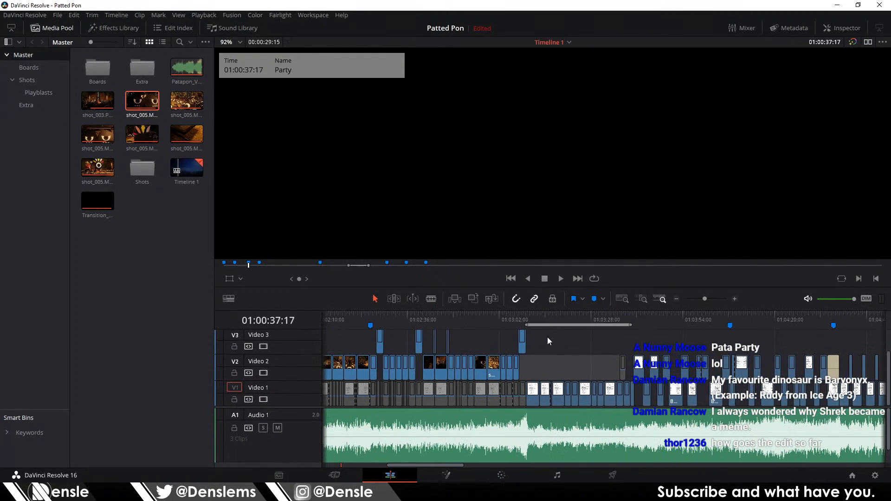
{"action": "left_click", "coordinate": [531, 321]}
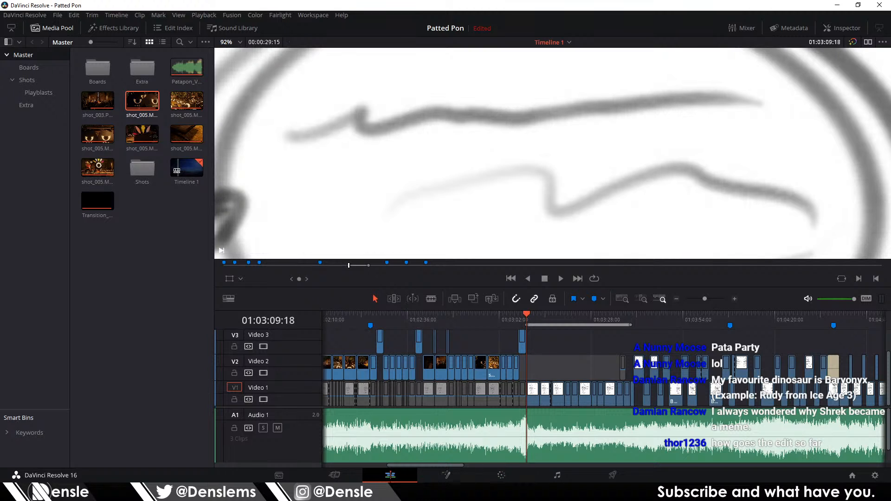
Step: Switch back to After Effects and preview the Pata_Chant_Bob body bob from frame 0 against the song
{"action": "mouse_move", "coordinate": [375, 492]}
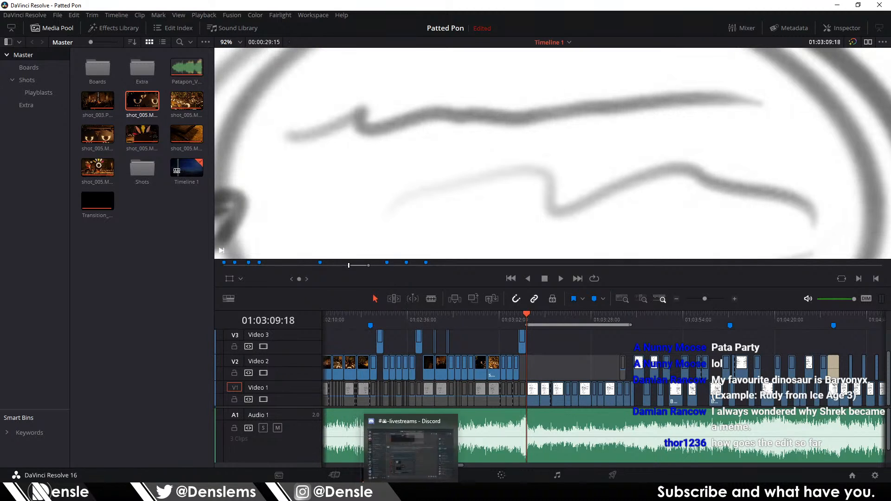
{"action": "left_click", "coordinate": [435, 492]}
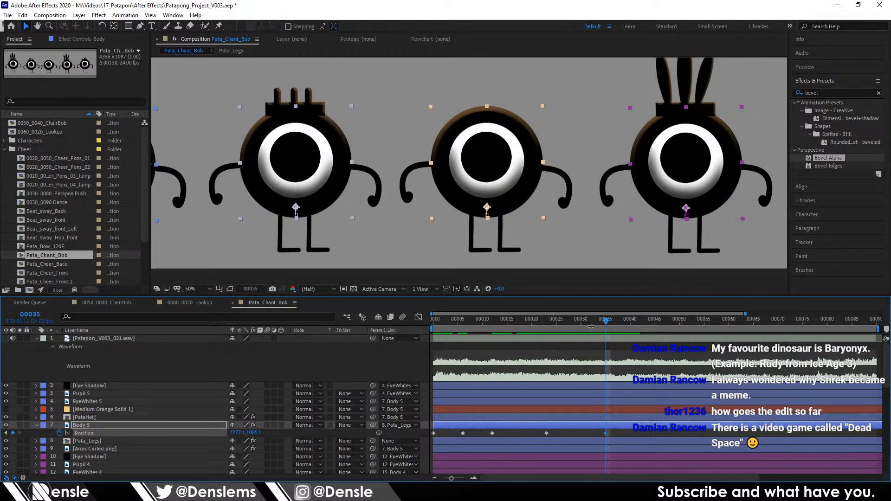
{"action": "left_click", "coordinate": [552, 320]}
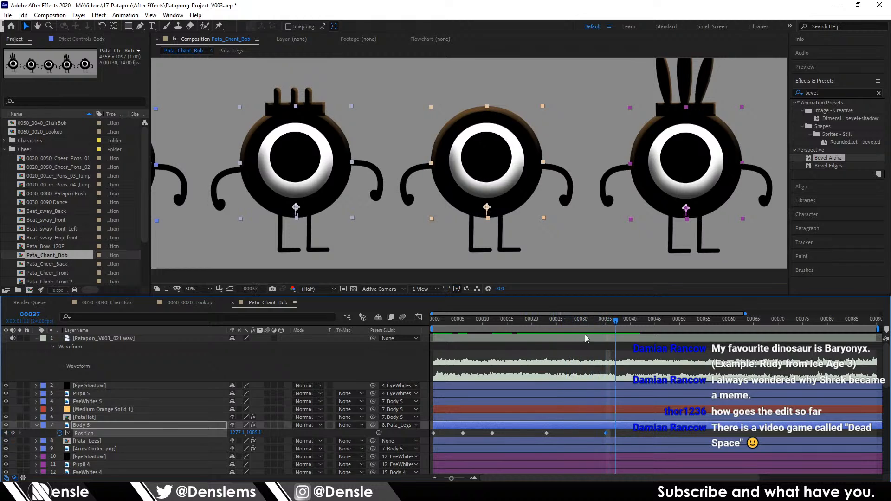
{"action": "left_click_drag", "start_coordinate": [560, 324], "coordinate": [386, 322]}
{"action": "key", "text": "space"}
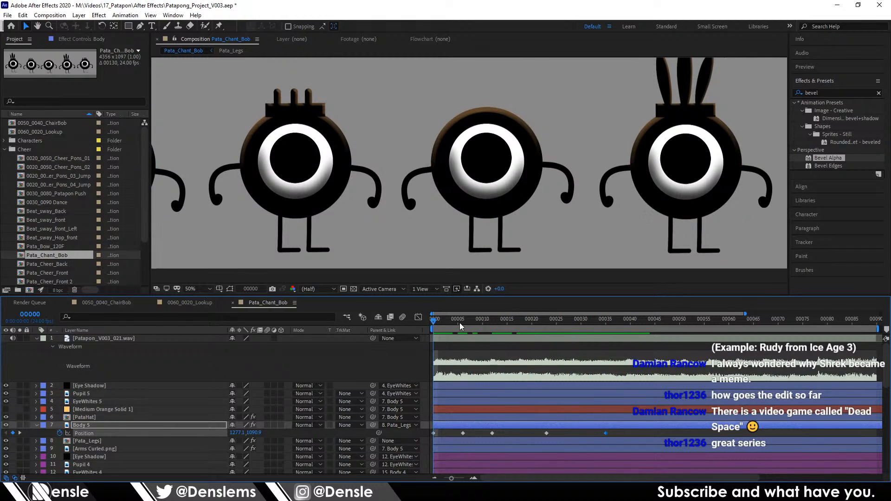
{"action": "key", "text": "space"}
Step: Step through the song to the next beat and add a holding Position keyframe on all five bodies at frame 45
{"action": "key", "text": "Page_Down"}
{"action": "key", "text": "Page_Down"}
{"action": "key", "text": "Page_Down"}
{"action": "key", "text": "Page_Down"}
{"action": "key", "text": "Page_Down"}
{"action": "key", "text": "Page_Down"}
{"action": "key", "text": "Page_Down"}
{"action": "key", "text": "Page_Down"}
{"action": "key", "text": "Page_Down"}
{"action": "key", "text": "Page_Down"}
{"action": "key", "text": "Page_Down"}
{"action": "key", "text": "Page_Down"}
{"action": "key", "text": "Page_Down"}
{"action": "key", "text": "Page_Down"}
{"action": "key", "text": "Page_Down"}
{"action": "key", "text": "Page_Down"}
{"action": "key", "text": "Page_Down"}
{"action": "key", "text": "Page_Down"}
{"action": "key", "text": "Page_Down"}
{"action": "key", "text": "Page_Down"}
{"action": "key", "text": "Page_Down"}
{"action": "key", "text": "Page_Down"}
{"action": "key", "text": "Page_Down"}
{"action": "key", "text": "Page_Down"}
{"action": "key", "text": "Page_Down"}
{"action": "key", "text": "Page_Down"}
{"action": "key", "text": "Page_Down"}
{"action": "key", "text": "Page_Down"}
{"action": "key", "text": "Page_Down"}
{"action": "key", "text": "Page_Down"}
{"action": "key", "text": "Page_Down"}
{"action": "key", "text": "Page_Down"}
{"action": "key", "text": "Page_Down"}
{"action": "key", "text": "Page_Down"}
{"action": "key", "text": "Page_Down"}
{"action": "key", "text": "Page_Down"}
{"action": "key", "text": "Page_Down"}
{"action": "key", "text": "Page_Down"}
{"action": "key", "text": "Page_Up"}
{"action": "key", "text": "Page_Up"}
{"action": "key", "text": "Page_Down"}
{"action": "key", "text": "Page_Down"}
{"action": "key", "text": "Page_Down"}
{"action": "key", "text": "Page_Down"}
{"action": "key", "text": "Page_Down"}
{"action": "key", "text": "Page_Down"}
{"action": "key", "text": "Page_Down"}
{"action": "key", "text": "Page_Down"}
{"action": "key", "text": "Page_Down"}
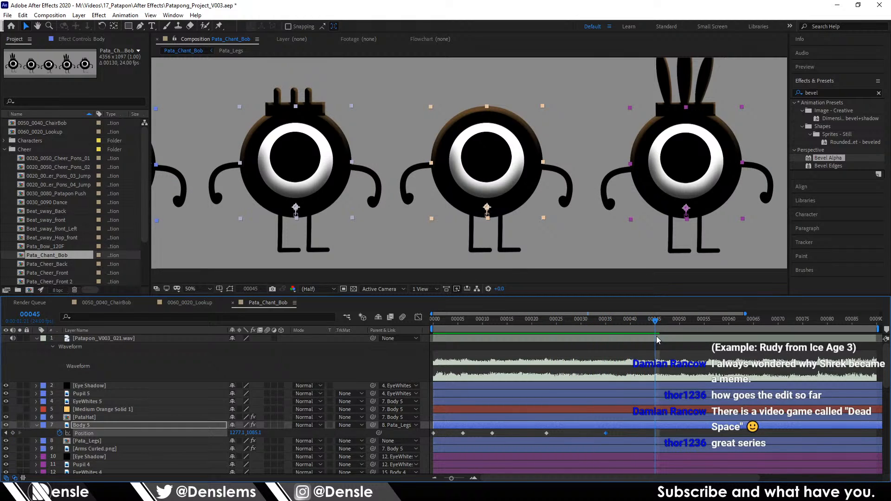
{"action": "scroll", "coordinate": [658, 340], "scroll_direction": "down", "scroll_amount": 8}
{"action": "key", "text": "Page_Down"}
{"action": "key", "text": "Page_Down"}
{"action": "key", "text": "Page_Down"}
{"action": "key", "text": "Page_Down"}
{"action": "key", "text": "Page_Down"}
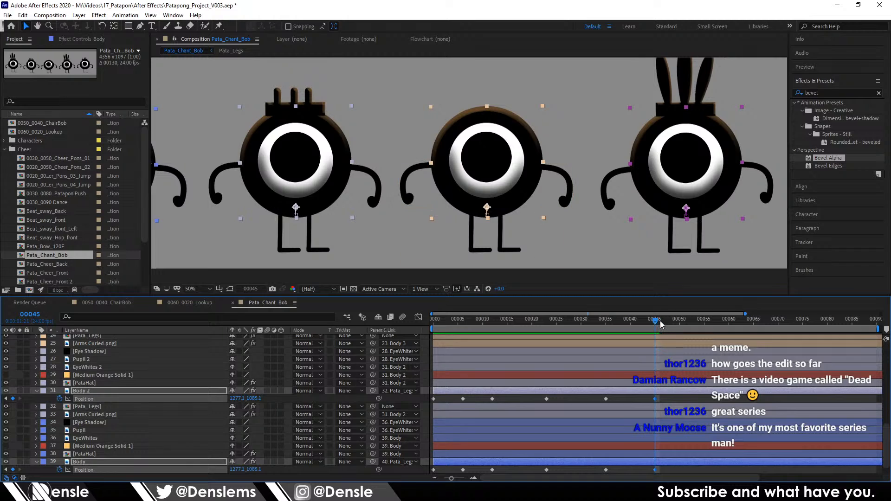
Step: Add further holding Position keyframes on all five bodies at frames 56, 67, 78 and 90
{"action": "left_click_drag", "start_coordinate": [689, 334], "coordinate": [711, 331]}
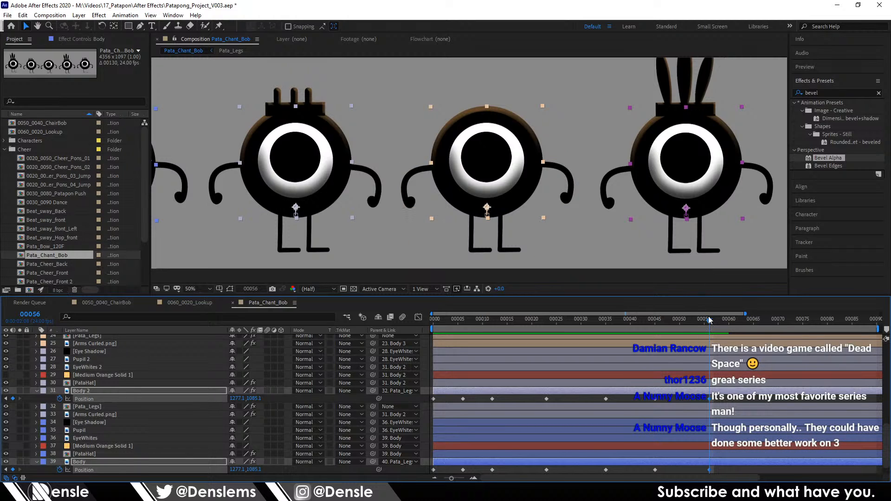
{"action": "left_click_drag", "start_coordinate": [710, 320], "coordinate": [787, 333]}
{"action": "key", "text": "Page_Down"}
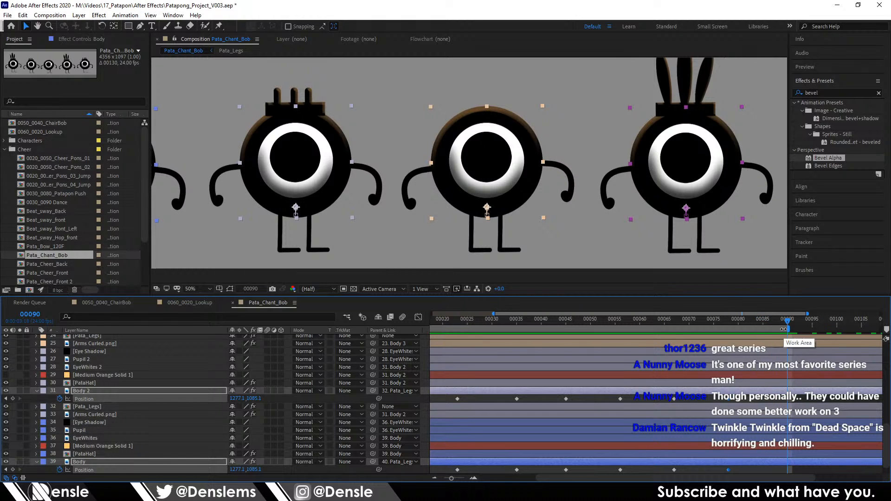
{"action": "key", "text": "ctrl+v"}
{"action": "left_click_drag", "start_coordinate": [607, 403], "coordinate": [755, 451]}
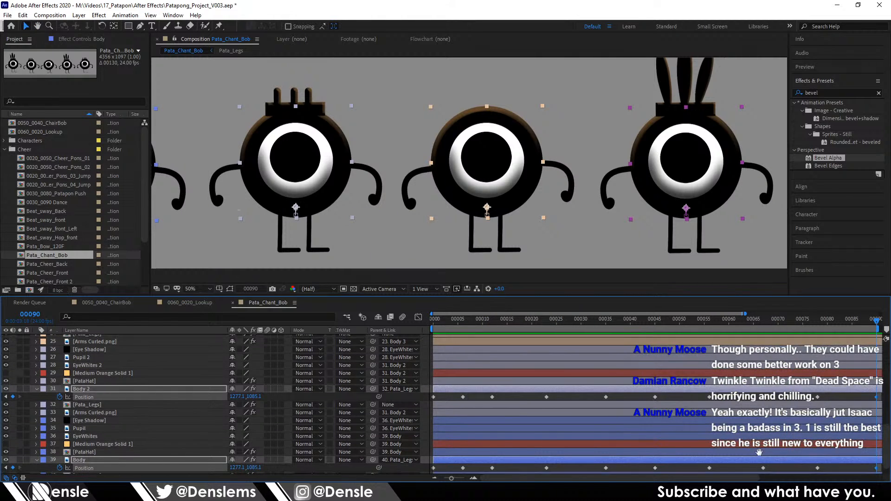
{"action": "scroll", "coordinate": [756, 451], "scroll_direction": "up", "scroll_amount": 3}
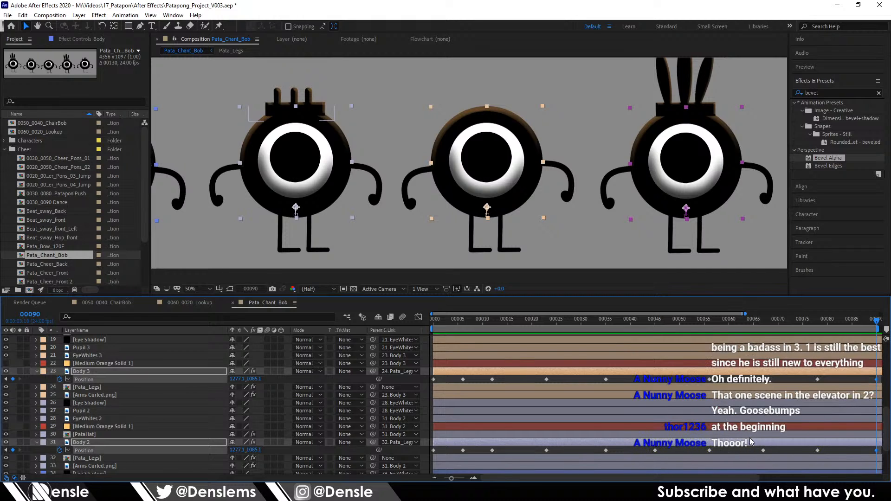
Step: Scrub the opening of the bob from frame 0 to frame 13 and check the bodies' Position keyframes
{"action": "key", "text": "Home"}
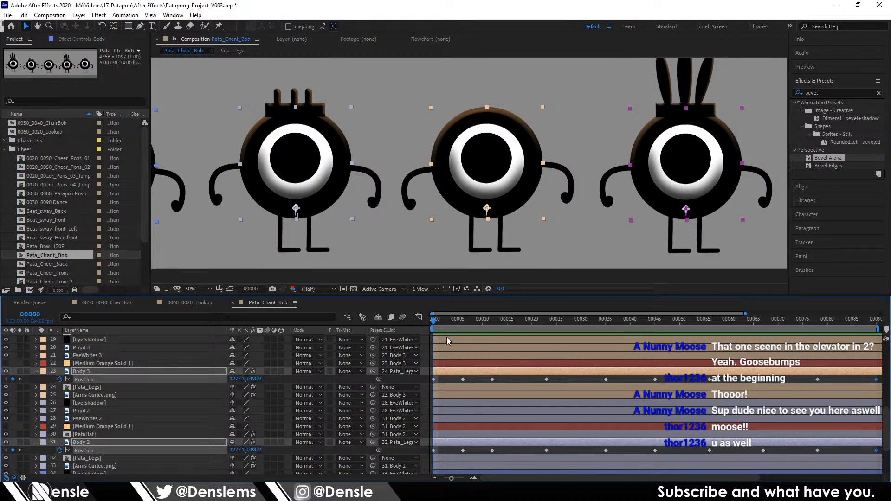
{"action": "left_click", "coordinate": [453, 324]}
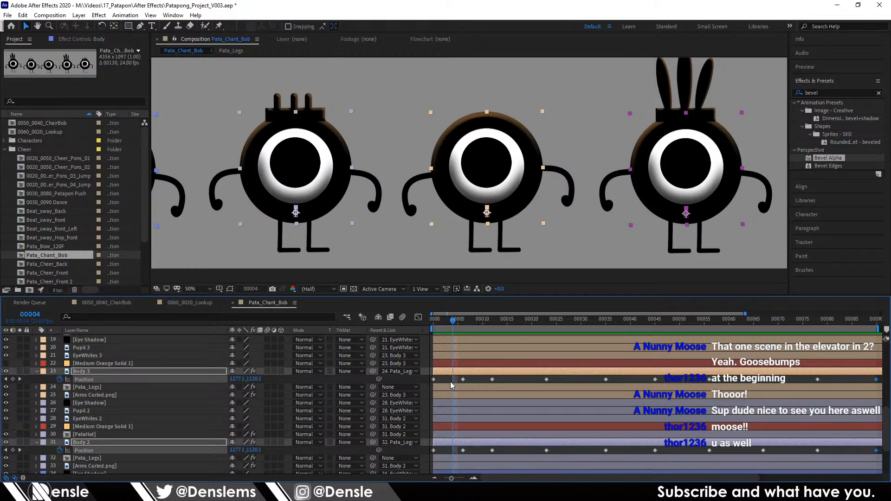
{"action": "left_click_drag", "start_coordinate": [451, 377], "coordinate": [478, 427]}
{"action": "scroll", "coordinate": [494, 408], "scroll_direction": "up", "scroll_amount": 8}
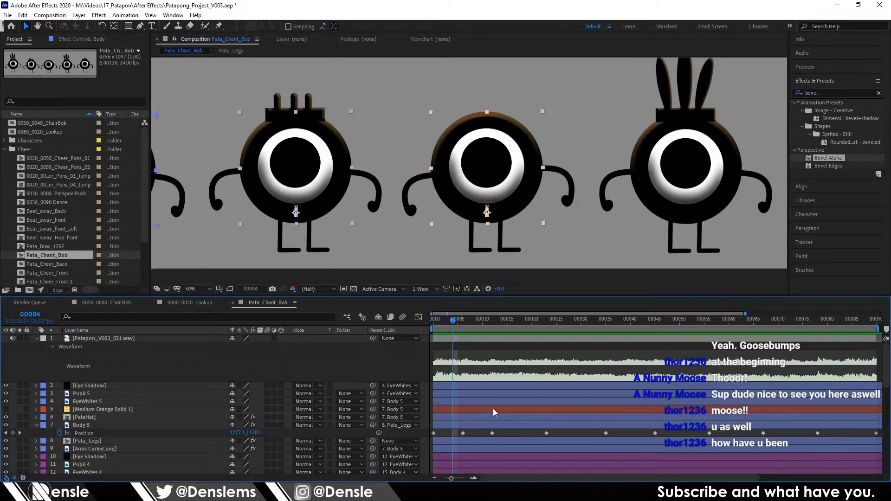
{"action": "left_click_drag", "start_coordinate": [478, 322], "coordinate": [496, 323]}
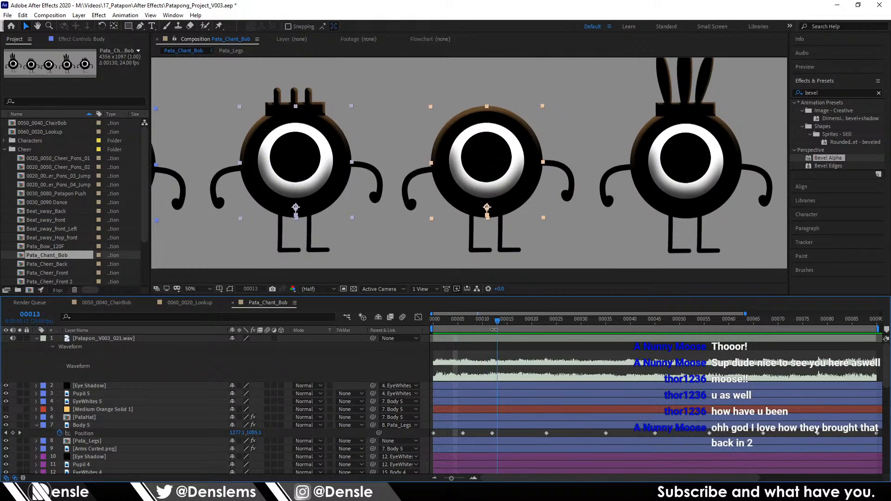
{"action": "left_click_drag", "start_coordinate": [524, 366], "coordinate": [490, 344]}
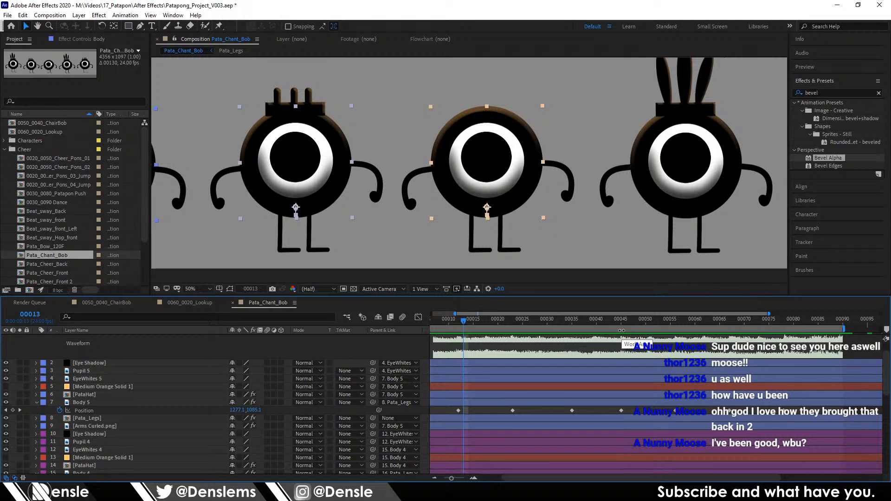
{"action": "left_click_drag", "start_coordinate": [457, 346], "coordinate": [520, 322]}
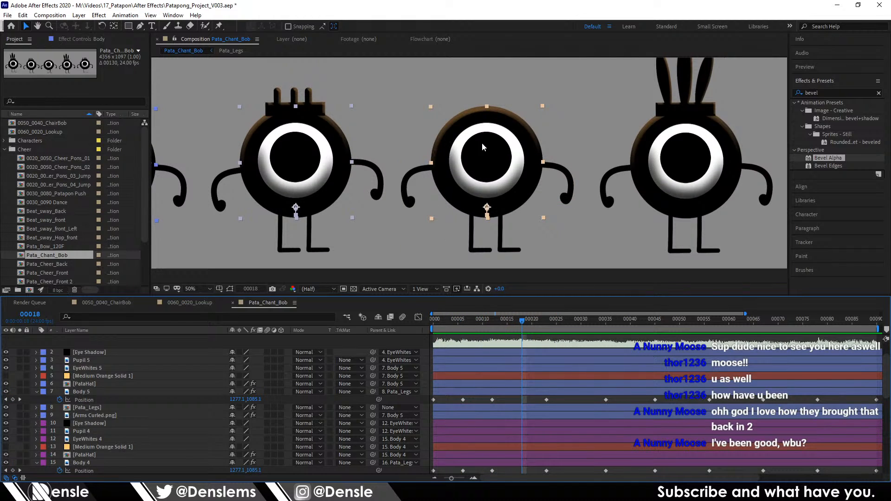
{"action": "left_click_drag", "start_coordinate": [525, 135], "coordinate": [525, 137]}
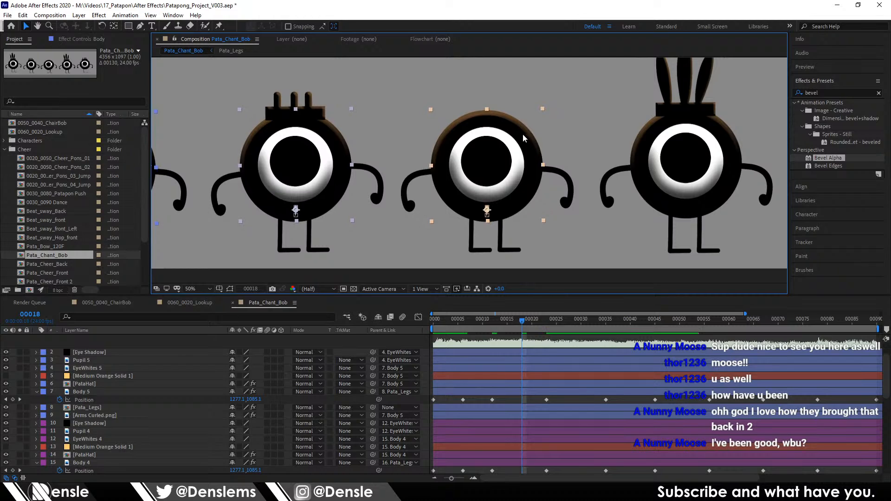
{"action": "key", "text": "ctrl+z"}
Step: Return to frame 0 and add the two unselected bodies so that all five Patapon bodies are selected
{"action": "left_click_drag", "start_coordinate": [461, 324], "coordinate": [482, 324]}
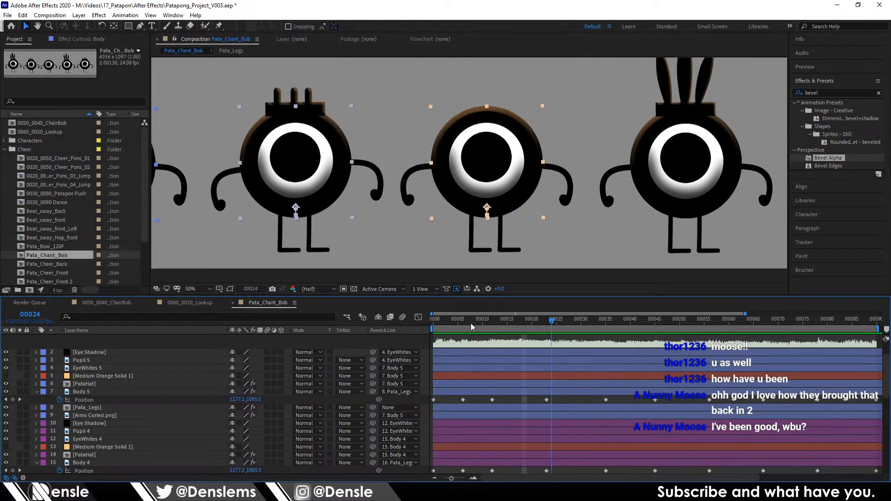
{"action": "key", "text": "Home"}
{"action": "key", "text": "h"}
{"action": "left_click_drag", "start_coordinate": [703, 147], "coordinate": [541, 151]}
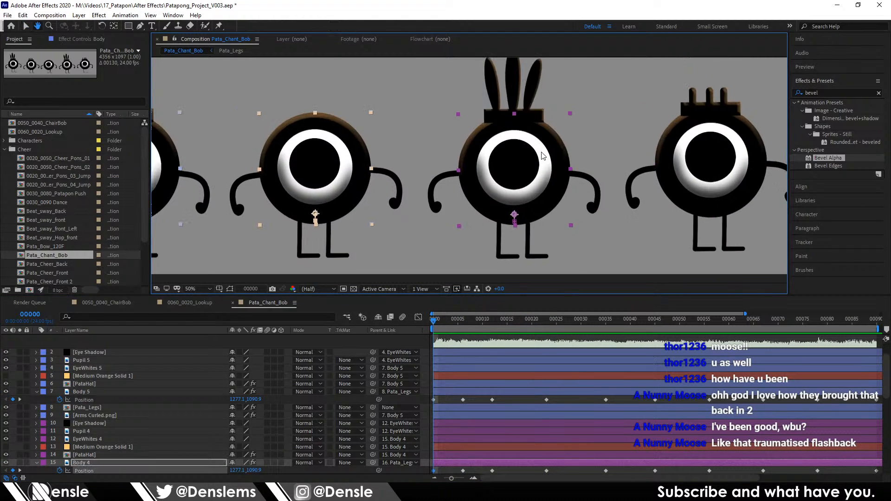
{"action": "scroll", "coordinate": [540, 151], "scroll_direction": "down", "scroll_amount": 2}
{"action": "key", "text": "v"}
{"action": "left_click", "coordinate": [565, 156], "text": "shift"}
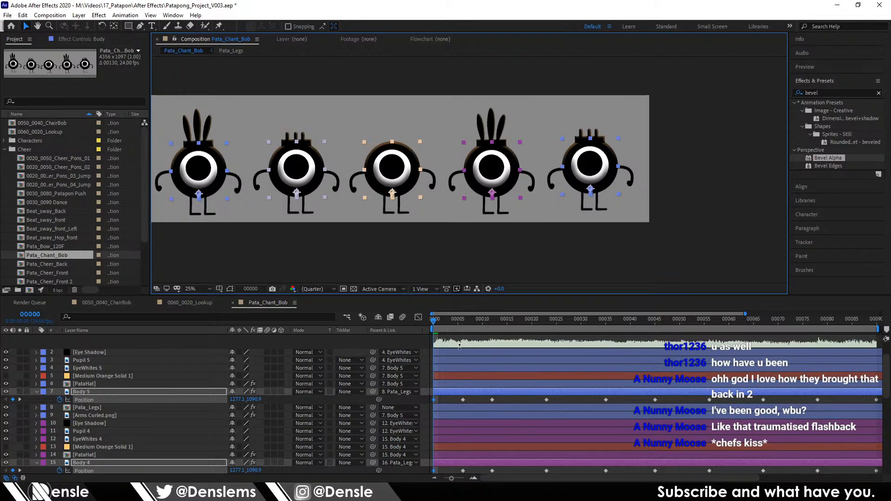
Step: Lower all five bodies at frame 17 to a Y Position of 1137.6, and lower them again at frame 28
{"action": "key", "text": "space"}
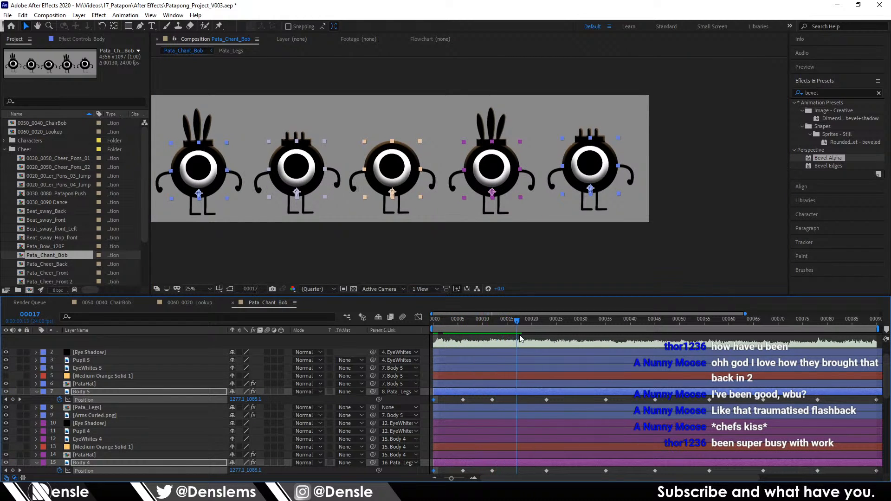
{"action": "scroll", "coordinate": [564, 174], "scroll_direction": "up", "scroll_amount": 2}
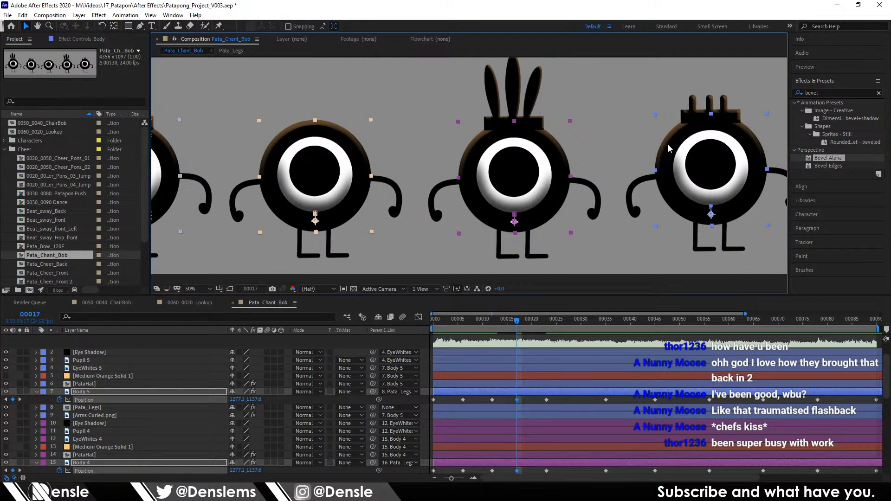
{"action": "left_click_drag", "start_coordinate": [551, 326], "coordinate": [570, 328]}
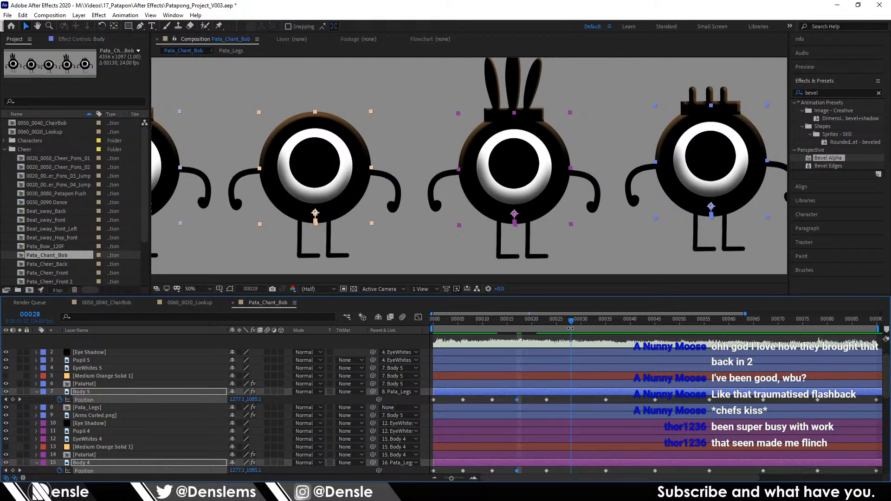
{"action": "left_click_drag", "start_coordinate": [677, 135], "coordinate": [676, 142]}
Step: Lower all five bodies at frame 39, and lower them again at frame 50
{"action": "left_click", "coordinate": [630, 323]}
{"action": "key", "text": "Page_Up"}
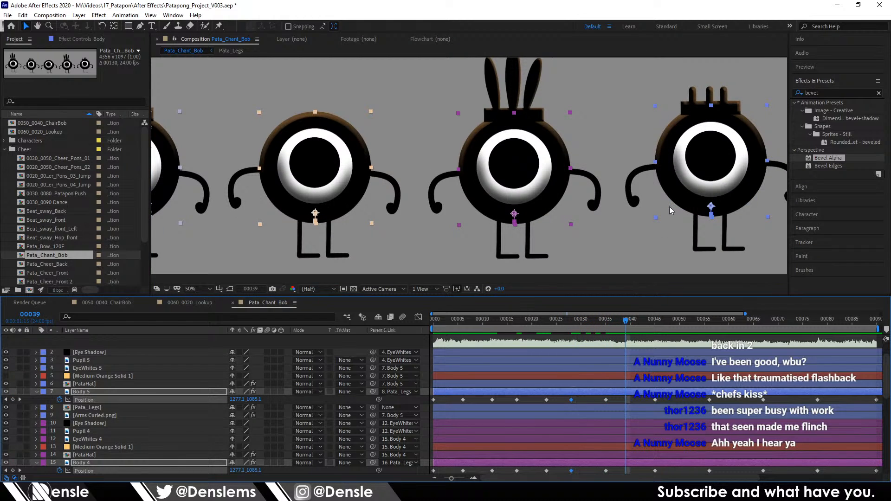
{"action": "left_click_drag", "start_coordinate": [667, 140], "coordinate": [669, 148]}
{"action": "left_click_drag", "start_coordinate": [632, 323], "coordinate": [679, 337]}
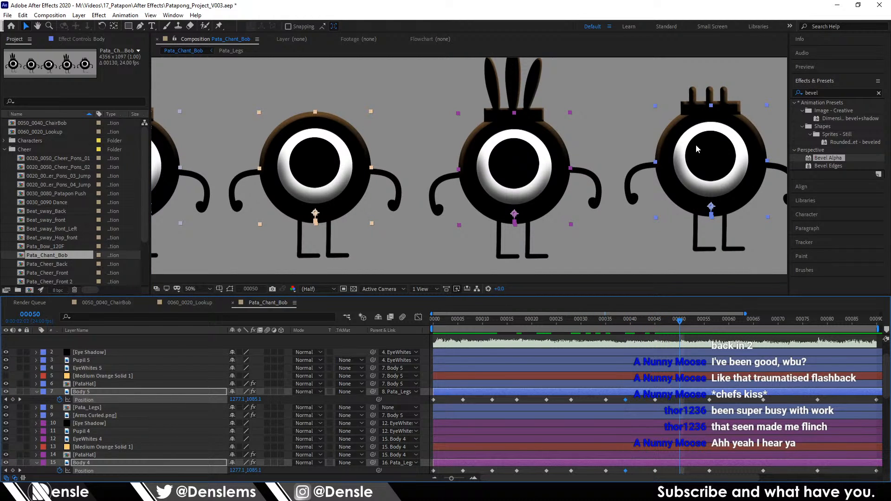
{"action": "left_click_drag", "start_coordinate": [680, 134], "coordinate": [681, 139]}
Step: Lower all five bodies at frame 61 to a Y Position of 1140.5, then at frame 72, and at frame 84 to 1137.6
{"action": "left_click_drag", "start_coordinate": [712, 382], "coordinate": [630, 385]}
{"action": "left_click_drag", "start_coordinate": [579, 320], "coordinate": [631, 337]}
{"action": "left_click_drag", "start_coordinate": [668, 168], "coordinate": [667, 181]}
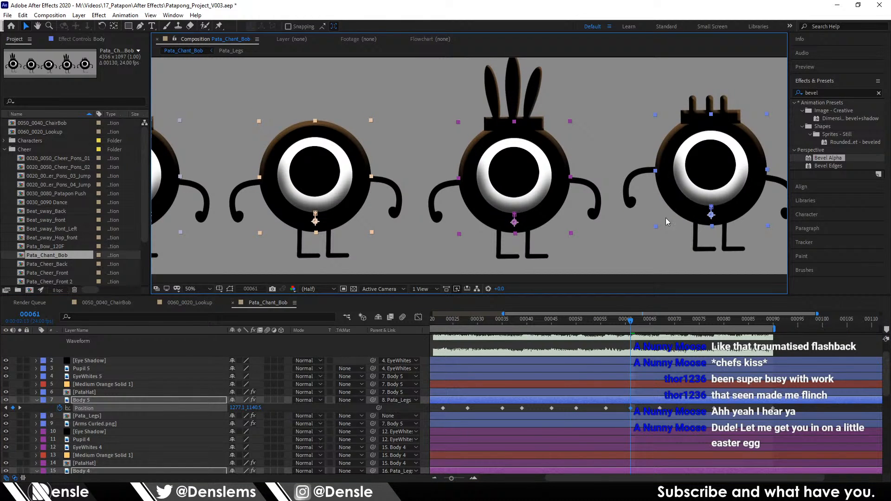
{"action": "left_click_drag", "start_coordinate": [630, 320], "coordinate": [685, 341]}
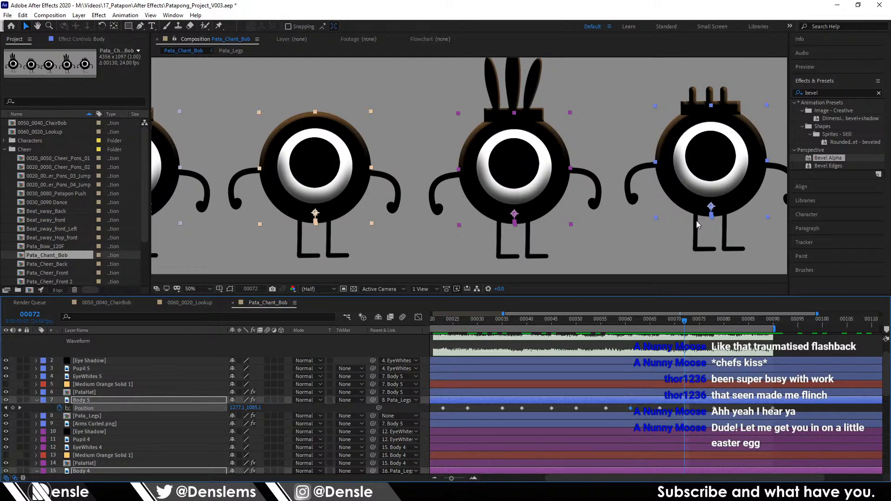
{"action": "left_click_drag", "start_coordinate": [686, 192], "coordinate": [686, 204]}
{"action": "left_click_drag", "start_coordinate": [683, 322], "coordinate": [742, 342]}
{"action": "left_click_drag", "start_coordinate": [685, 191], "coordinate": [685, 200]}
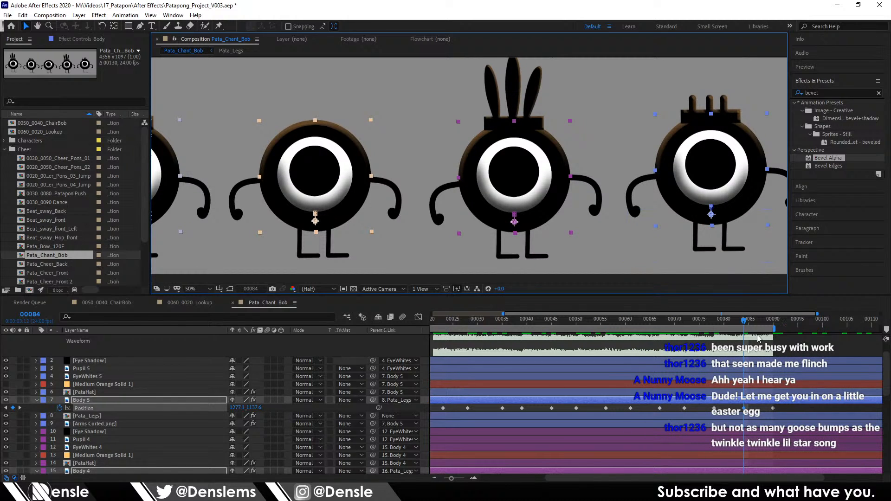
Step: Return to frame 0 and apply Easy Ease to all Position keyframes of the five bodies
{"action": "left_click_drag", "start_coordinate": [670, 377], "coordinate": [775, 390]}
{"action": "scroll", "coordinate": [646, 394], "scroll_direction": "down", "scroll_amount": 1}
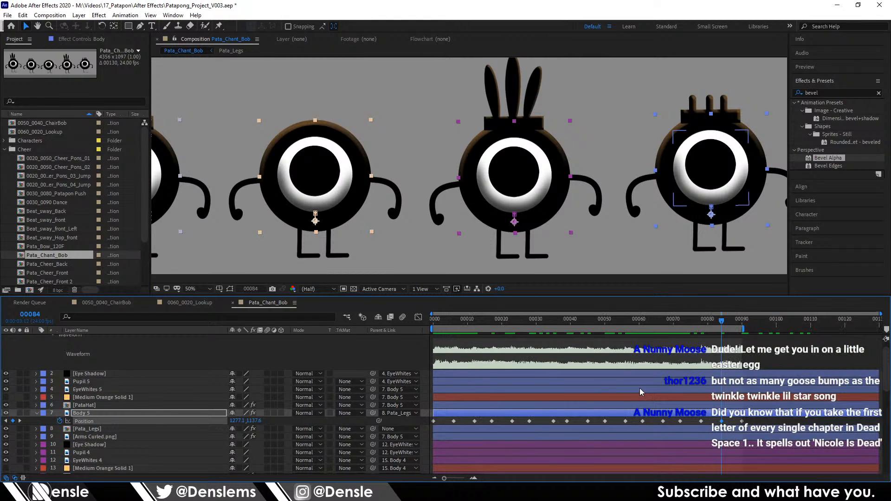
{"action": "left_click_drag", "start_coordinate": [637, 438], "coordinate": [637, 418]}
{"action": "scroll", "coordinate": [636, 417], "scroll_direction": "up", "scroll_amount": 2}
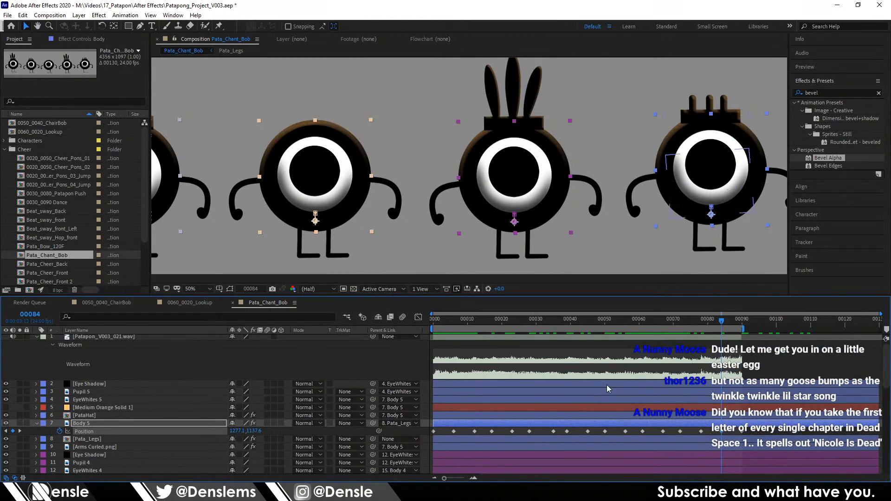
{"action": "scroll", "coordinate": [592, 389], "scroll_direction": "up", "scroll_amount": 1}
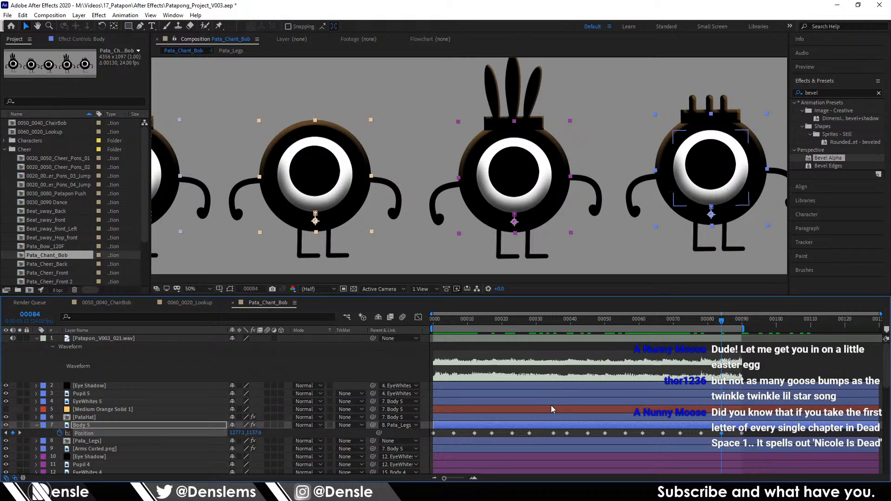
{"action": "left_click", "coordinate": [435, 321]}
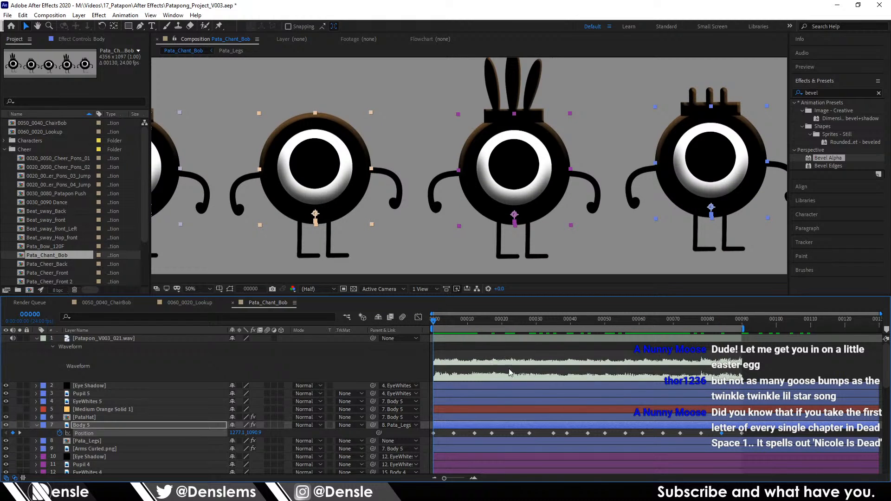
{"action": "scroll", "coordinate": [510, 429], "scroll_direction": "down", "scroll_amount": 6}
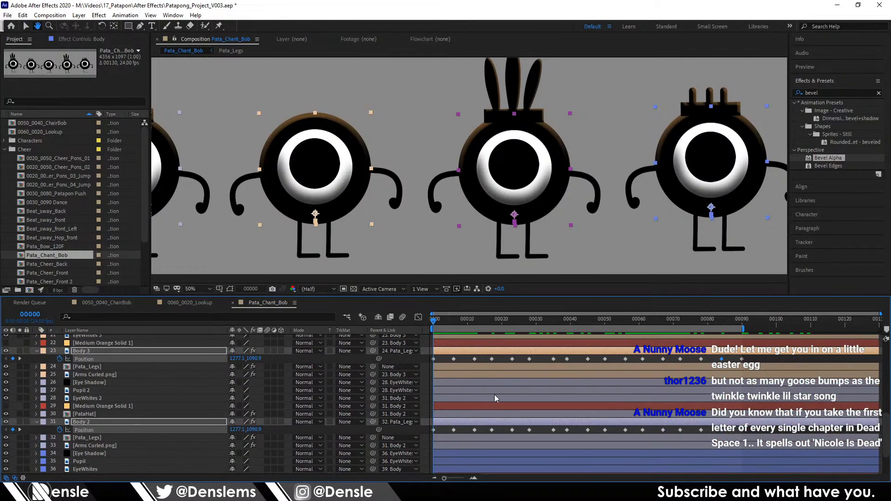
{"action": "scroll", "coordinate": [674, 410], "scroll_direction": "down", "scroll_amount": 2}
{"action": "left_click_drag", "start_coordinate": [753, 456], "coordinate": [416, 269]}
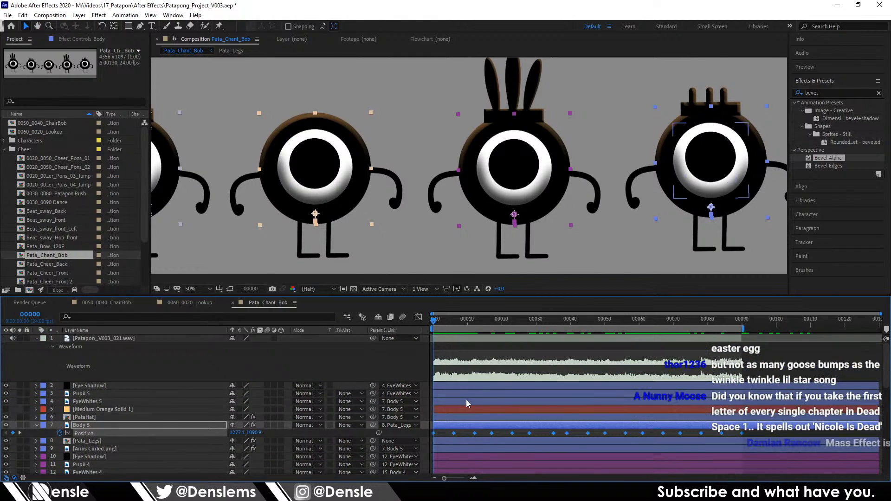
{"action": "key", "text": "F9"}
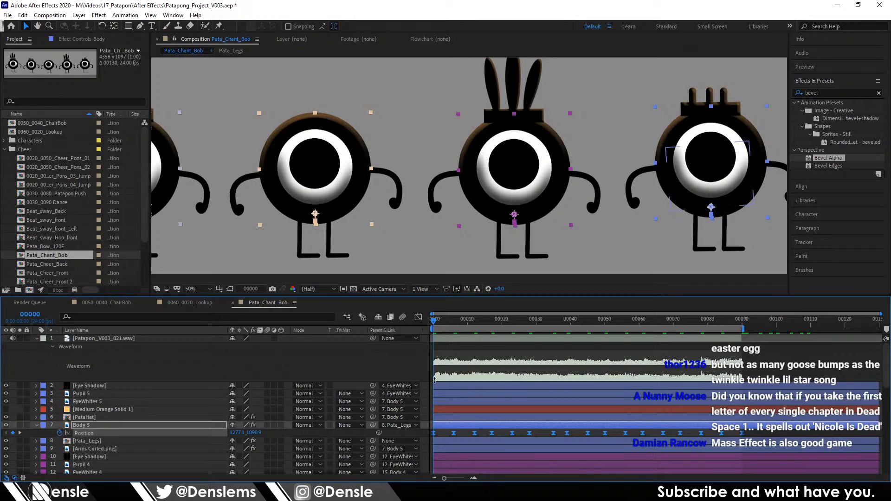
Step: Inspect the speed graph of the bodies' Position keyframes and preview the eased bob from frame 0
{"action": "left_click", "coordinate": [419, 318]}
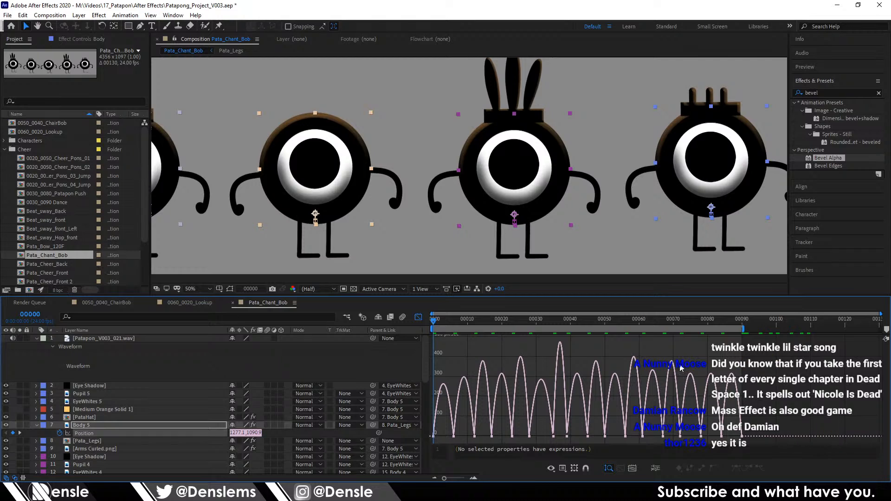
{"action": "left_click", "coordinate": [419, 318]}
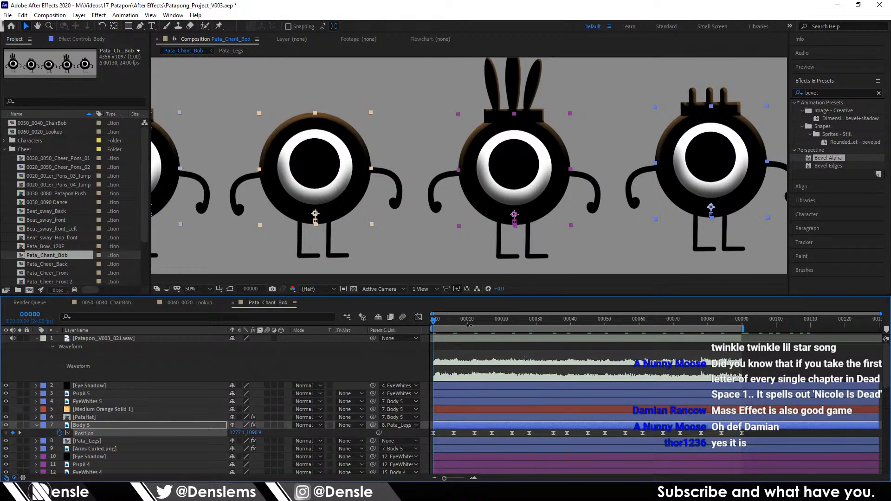
{"action": "key", "text": "space"}
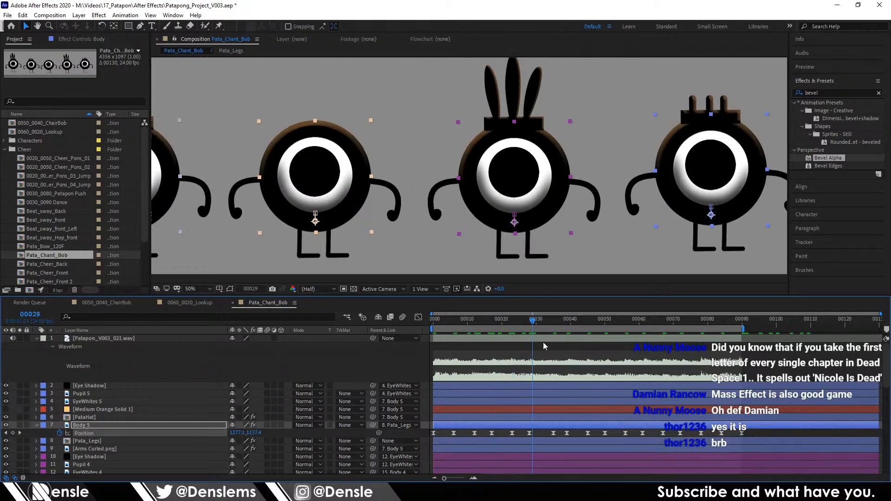
{"action": "key", "text": "space"}
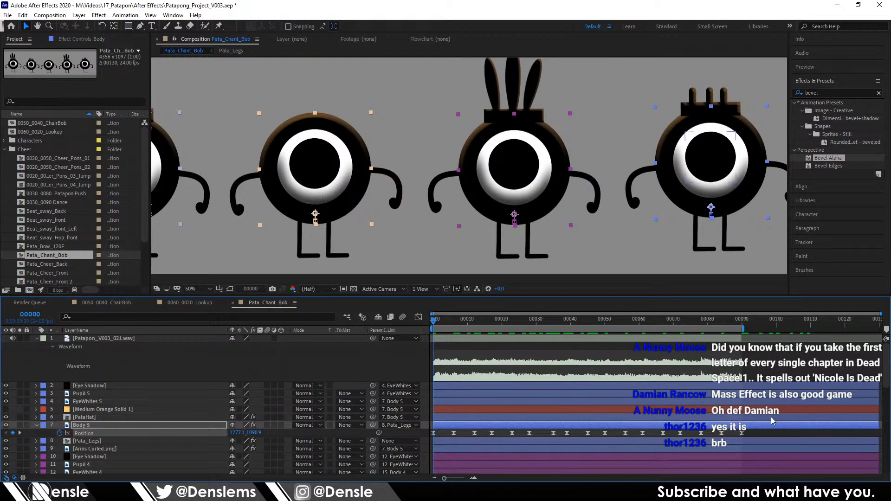
Step: Remove the easing from all Position keyframes of the five bodies and convert them to hold keyframes
{"action": "scroll", "coordinate": [770, 415], "scroll_direction": "down", "scroll_amount": 10}
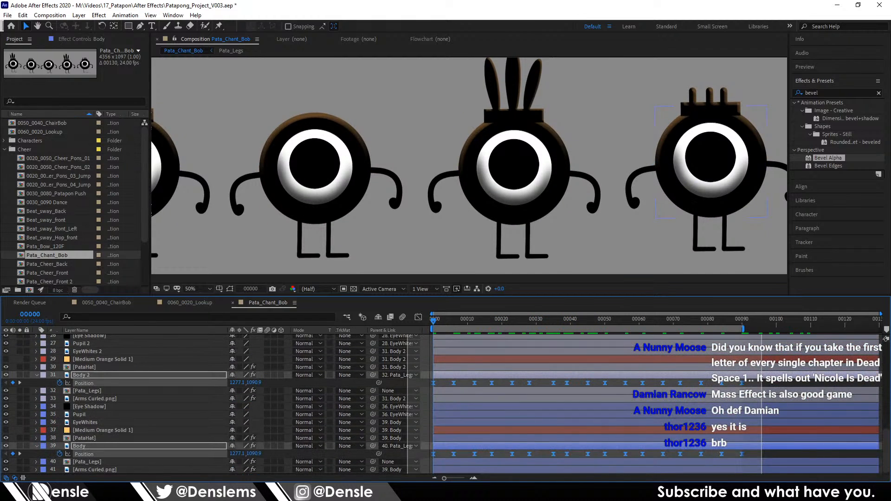
{"action": "left_click", "coordinate": [433, 454], "text": "ctrl"}
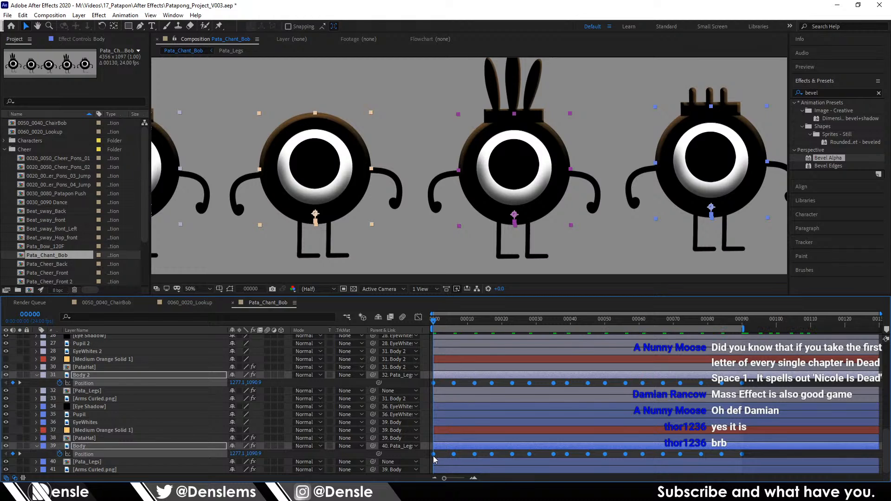
{"action": "right_click", "coordinate": [433, 455]}
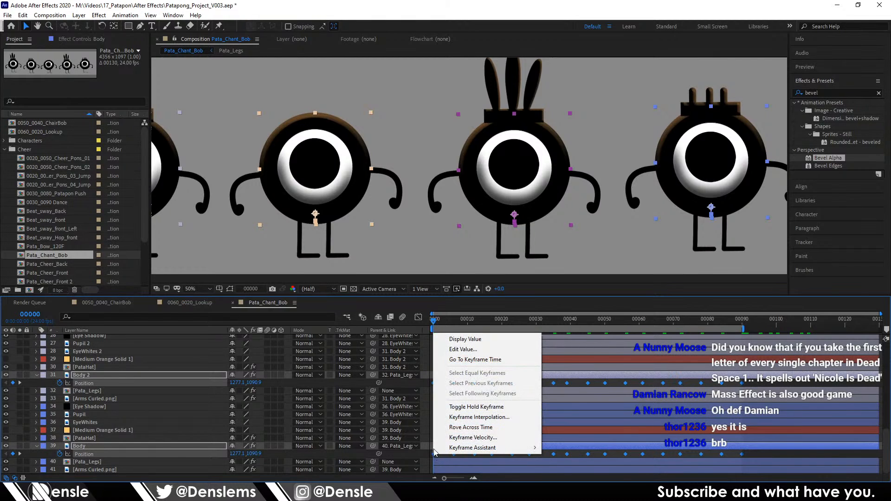
{"action": "left_click", "coordinate": [469, 406]}
Step: Play the stepped bob with all five Patapons in view, then return to frame 0
{"action": "key", "text": "space"}
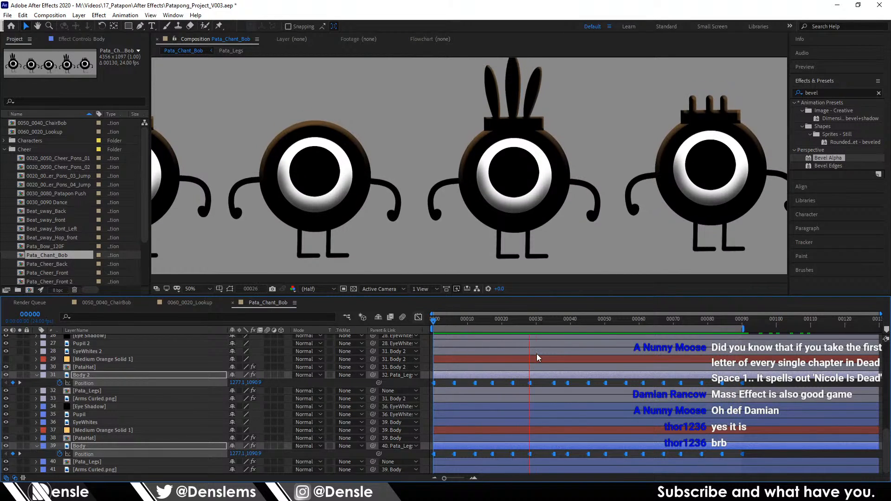
{"action": "key", "text": "space"}
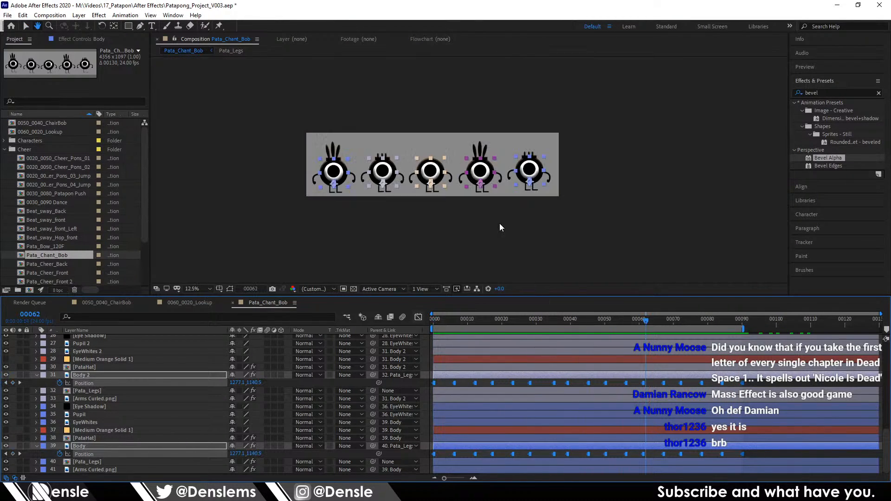
{"action": "key", "text": "space"}
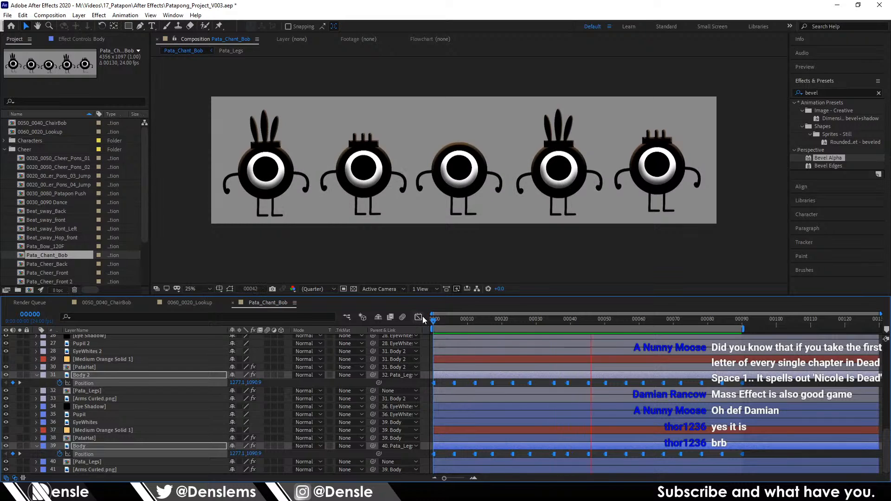
{"action": "left_click_drag", "start_coordinate": [442, 321], "coordinate": [416, 322]}
Step: Scrub the bob to frame 12 and select the five bodies' Position keyframes there
{"action": "left_click_drag", "start_coordinate": [755, 466], "coordinate": [442, 325]}
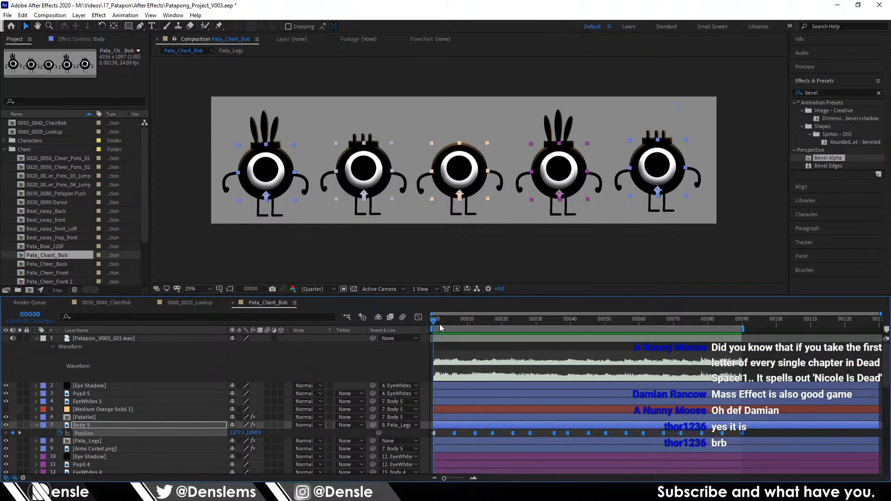
{"action": "scroll", "coordinate": [511, 367], "scroll_direction": "down", "scroll_amount": 1}
{"action": "key", "text": "equal"}
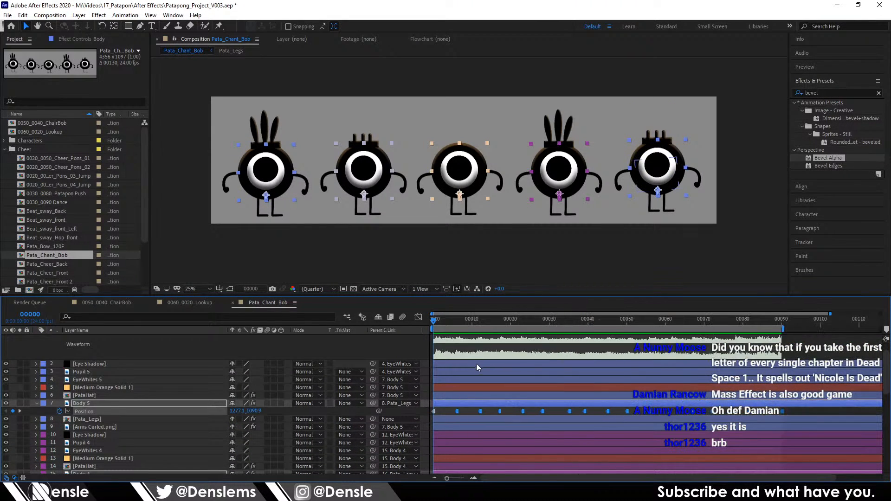
{"action": "key", "text": "equal"}
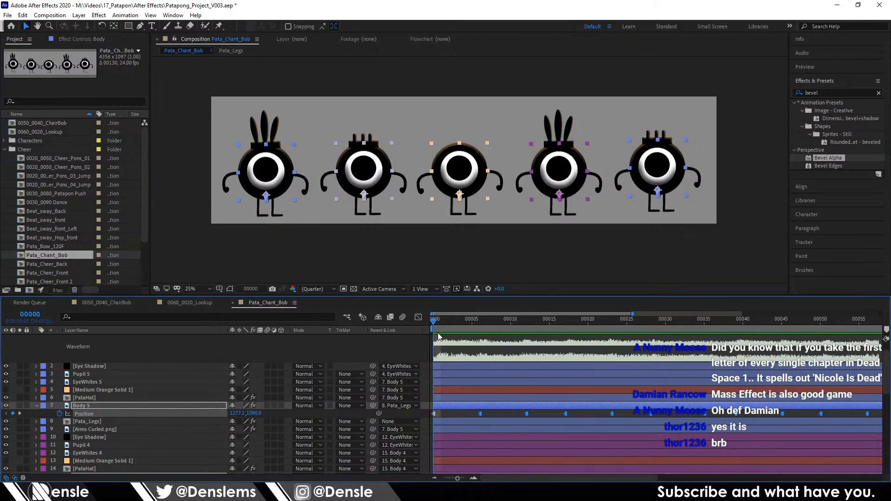
{"action": "left_click_drag", "start_coordinate": [435, 324], "coordinate": [525, 339]}
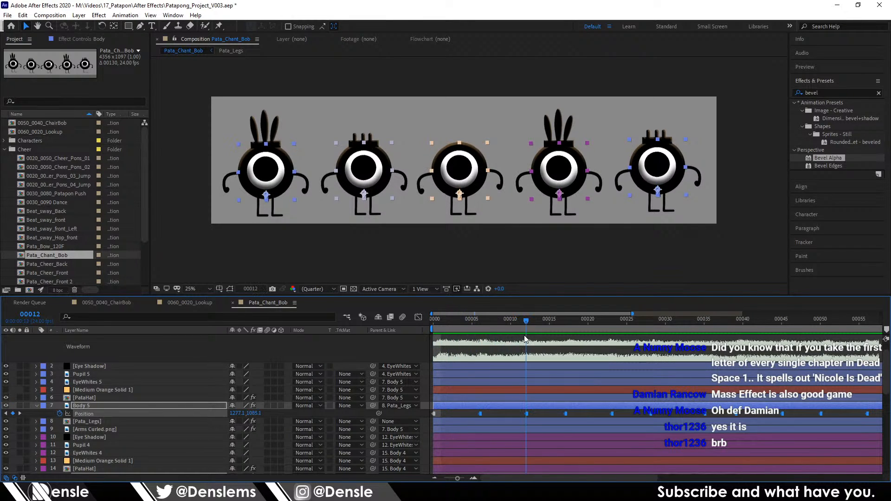
{"action": "left_click_drag", "start_coordinate": [515, 413], "coordinate": [542, 462]}
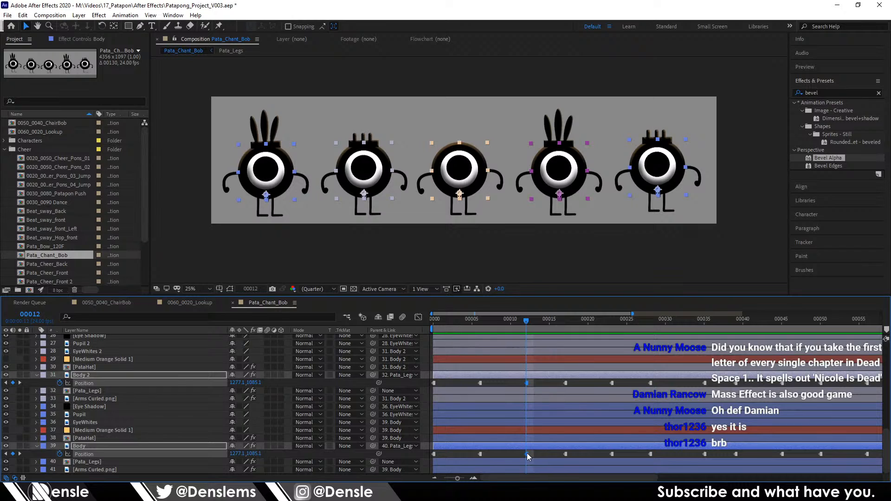
Step: Compare the bodies' pose at frame 90 with frame 0 and play the bob to check its loop
{"action": "left_click_drag", "start_coordinate": [496, 326], "coordinate": [748, 330]}
{"action": "key", "text": "semicolon"}
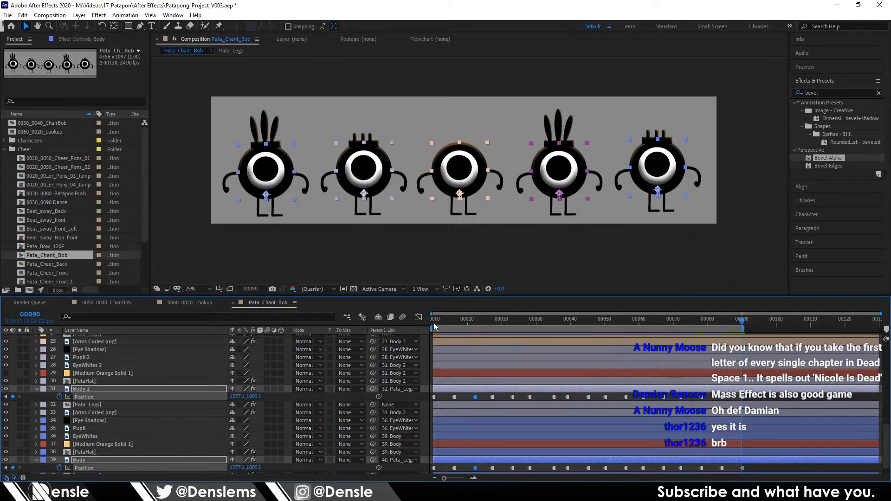
{"action": "left_click", "coordinate": [435, 326]}
{"action": "left_click", "coordinate": [741, 322]}
{"action": "key", "text": "space"}
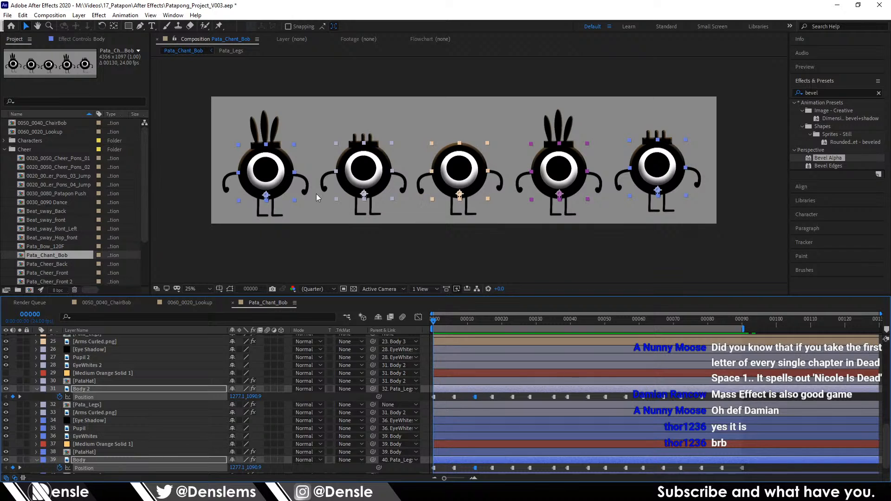
Step: Select the Arms Curled layers of all five Patapons and check their position at frame 6
{"action": "left_click", "coordinate": [228, 185]}
{"action": "left_click", "coordinate": [328, 180], "text": "shift"}
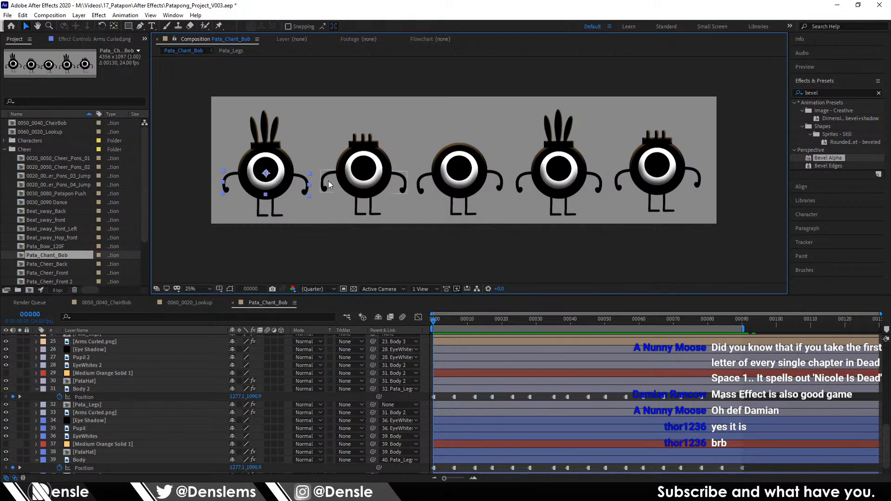
{"action": "left_click", "coordinate": [423, 183], "text": "shift"}
{"action": "left_click", "coordinate": [521, 183], "text": "shift"}
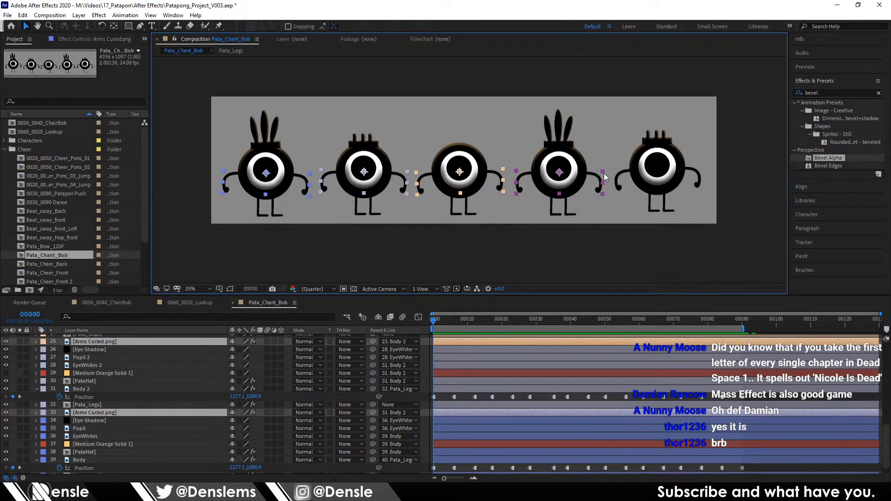
{"action": "left_click_drag", "start_coordinate": [440, 327], "coordinate": [454, 328]}
{"action": "left_click", "coordinate": [298, 179]}
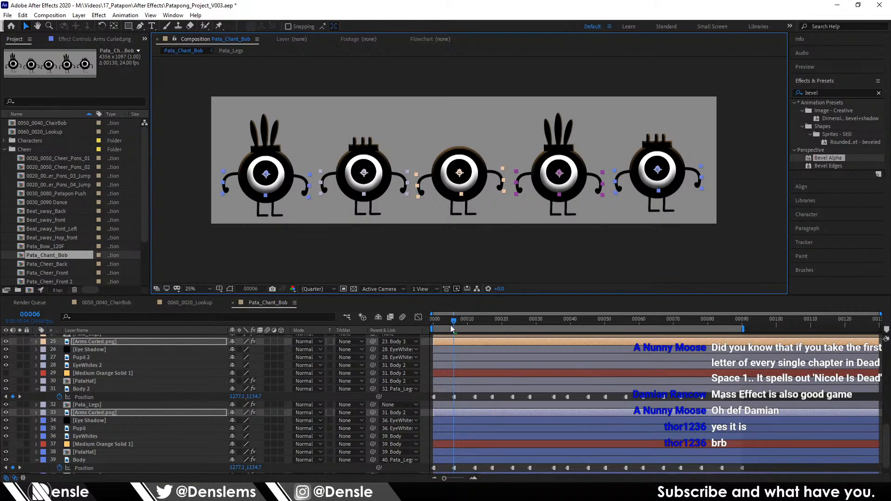
Step: Start Position keyframes on the five Arms Curled layers at frame 0
{"action": "left_click_drag", "start_coordinate": [439, 323], "coordinate": [408, 322]}
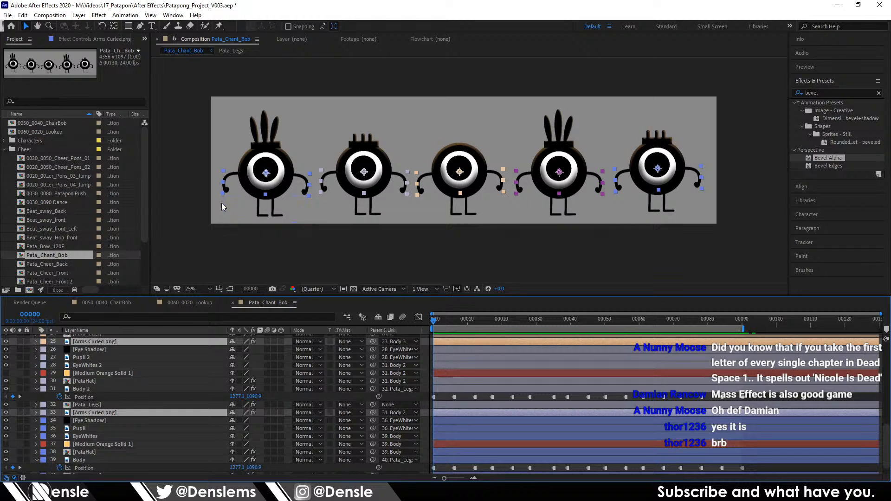
{"action": "key", "text": "r"}
{"action": "key", "text": "p"}
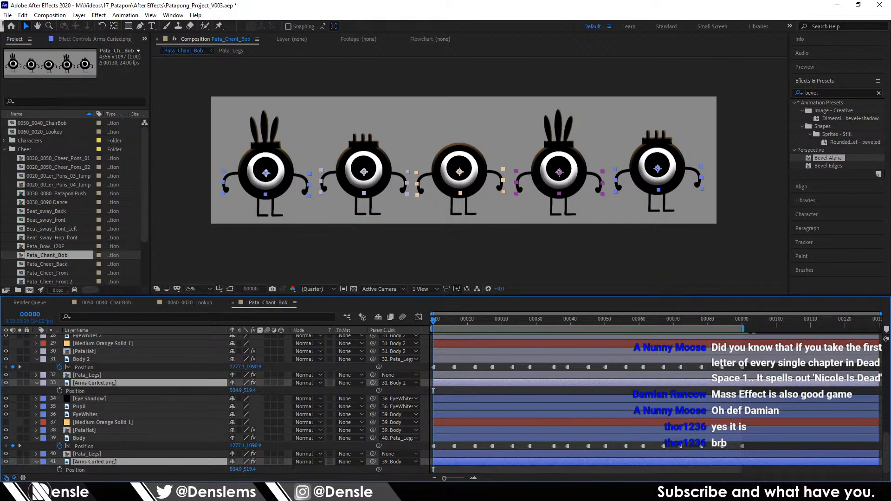
{"action": "left_click", "coordinate": [59, 391]}
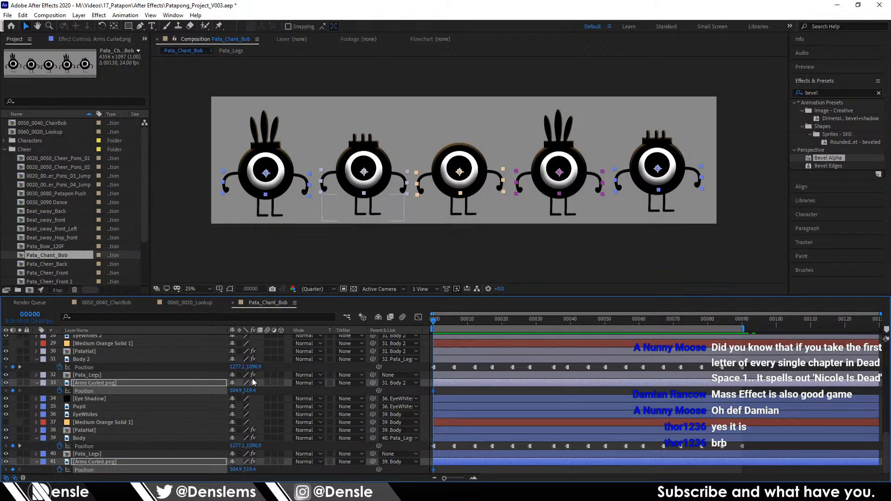
Step: Convert the five Arms Curled layers' Position keyframes at frame 0 to hold keyframes and add matching ones at frame 12
{"action": "right_click", "coordinate": [435, 392]}
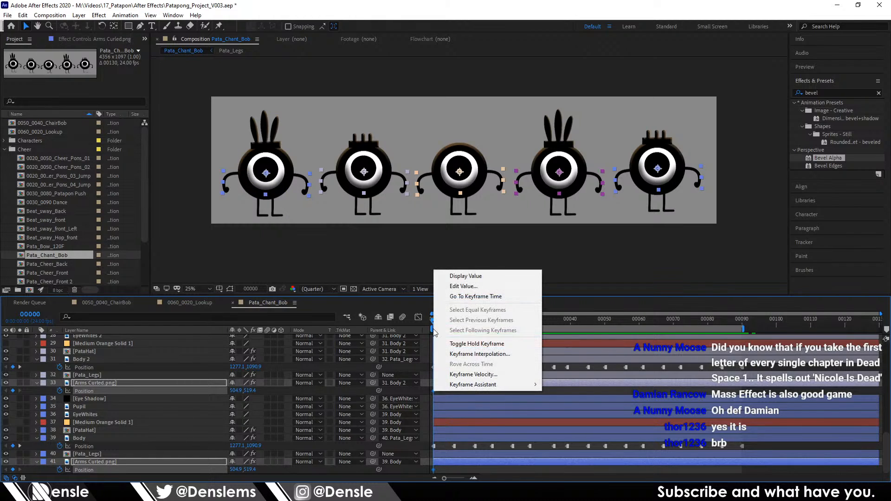
{"action": "left_click", "coordinate": [441, 345]}
{"action": "left_click_drag", "start_coordinate": [437, 326], "coordinate": [475, 327]}
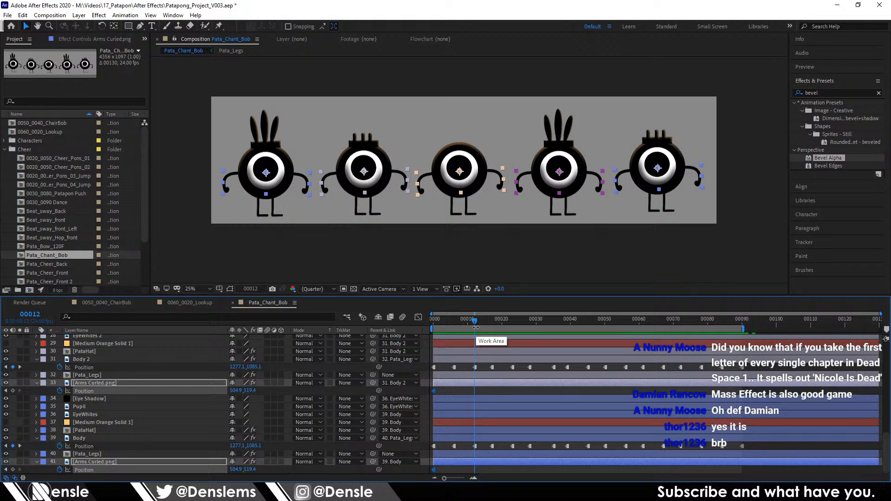
{"action": "scroll", "coordinate": [475, 327], "scroll_direction": "up", "scroll_amount": 5}
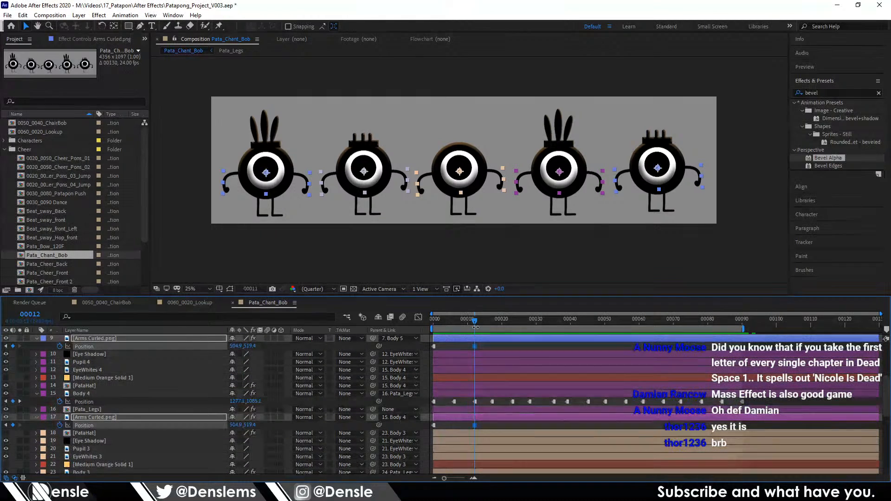
Step: Add Position keyframes to the five Arms Curled layers at every second body keyframe from frame 23 through frame 90
{"action": "left_click_drag", "start_coordinate": [509, 323], "coordinate": [512, 324]}
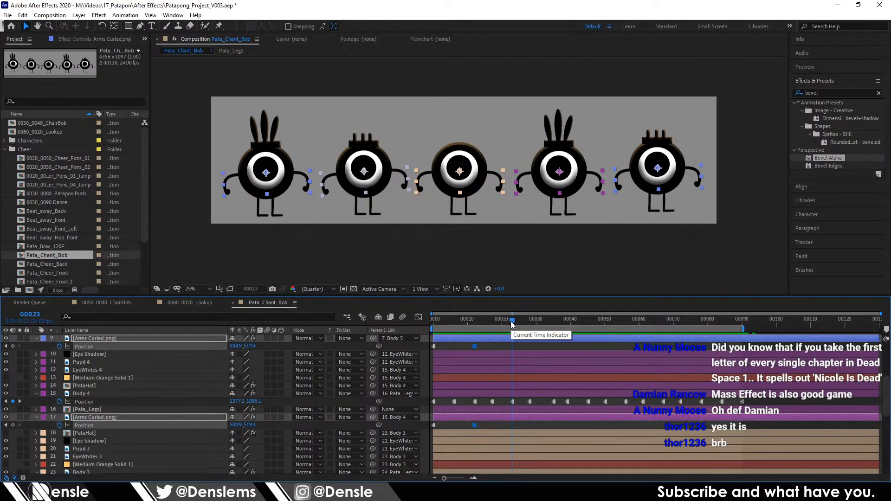
{"action": "left_click_drag", "start_coordinate": [512, 324], "coordinate": [625, 330]}
{"action": "key", "text": "alt+shift+p"}
{"action": "key", "text": "alt+shift+p"}
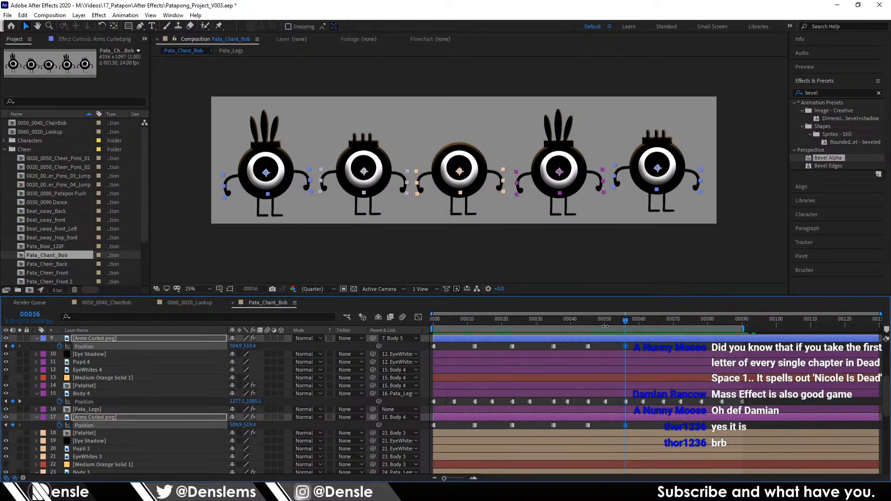
{"action": "left_click_drag", "start_coordinate": [641, 325], "coordinate": [703, 326]}
{"action": "key", "text": "alt+shift+p"}
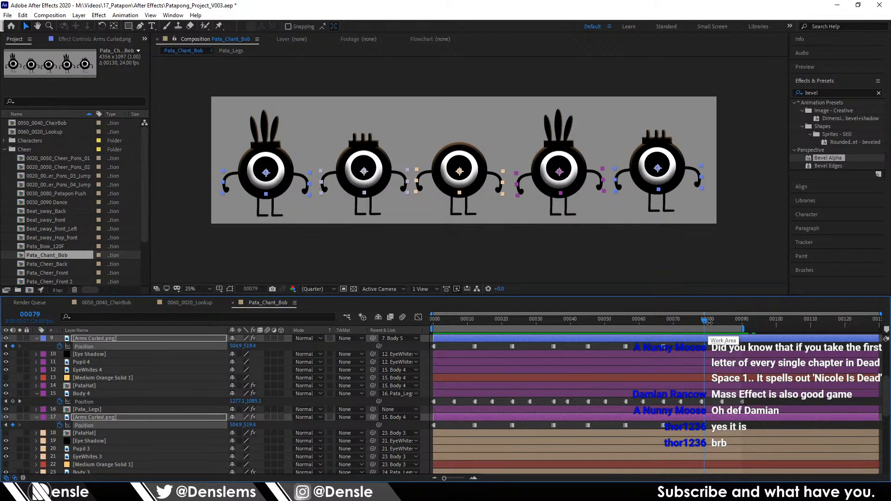
{"action": "key", "text": "alt+shift+p"}
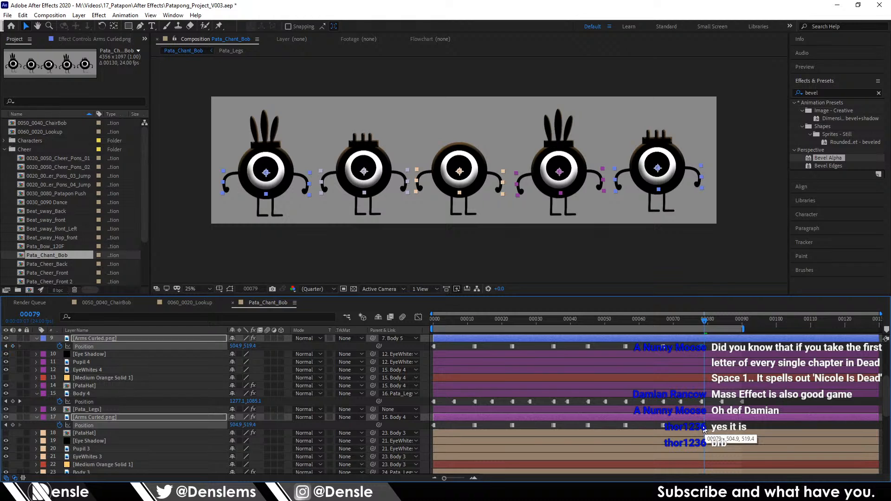
{"action": "left_click_drag", "start_coordinate": [704, 322], "coordinate": [744, 328]}
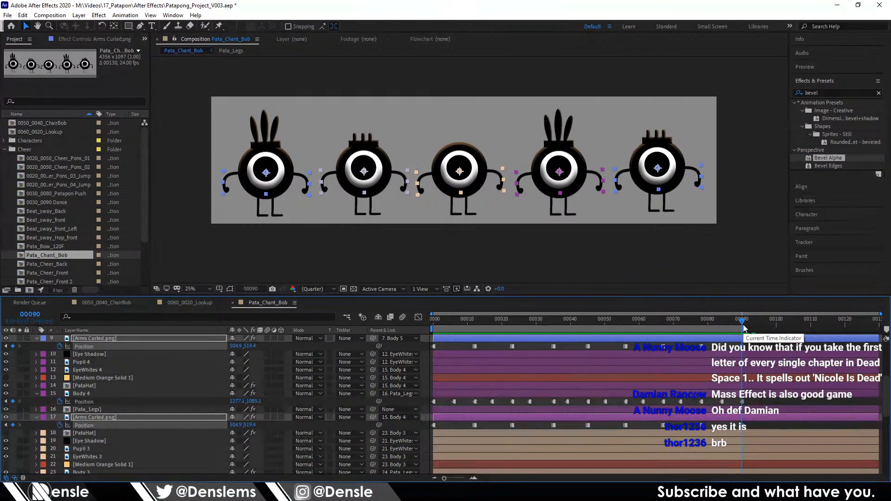
{"action": "mouse_move", "coordinate": [442, 327]}
{"action": "left_mouse_down"}
{"action": "mouse_move", "coordinate": [405, 328]}
{"action": "mouse_move", "coordinate": [454, 325]}
{"action": "left_mouse_up"}
{"action": "left_click_drag", "start_coordinate": [395, 178], "coordinate": [395, 176]}
{"action": "left_click", "coordinate": [474, 320]}
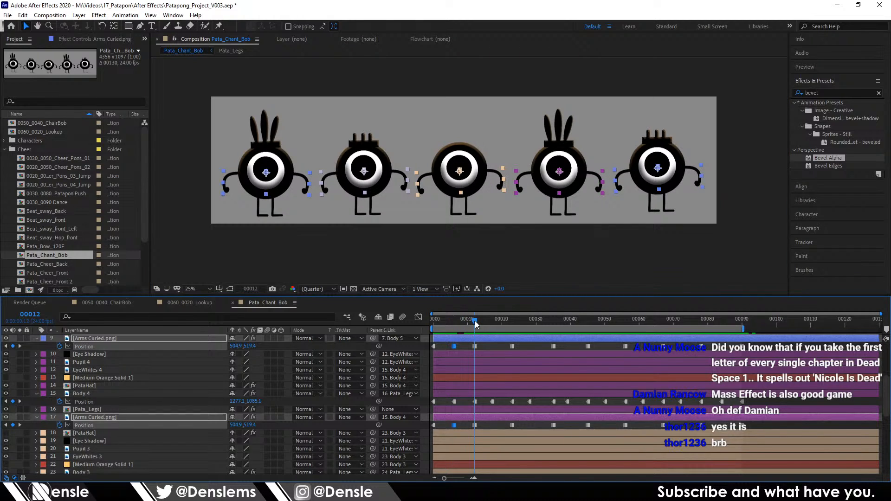
{"action": "key", "text": "Delete"}
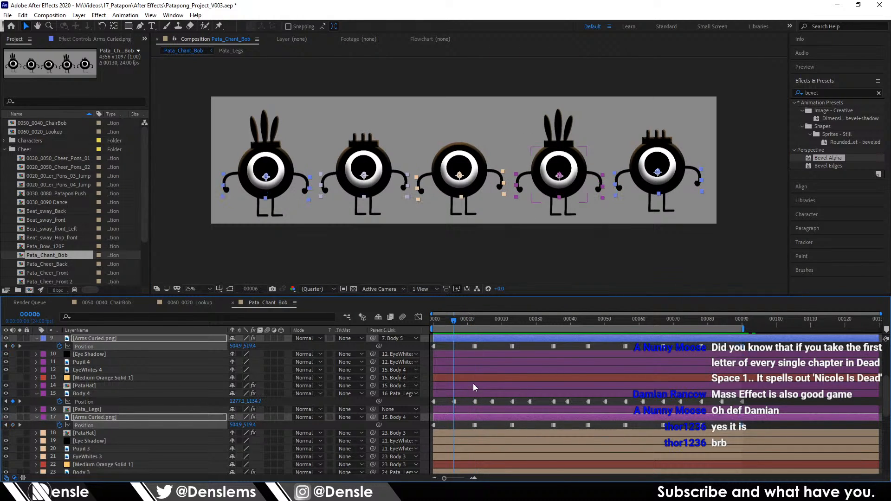
Step: Lower all the Arms Curled Position keyframes together in the value graph to a Y value of 651.4
{"action": "key", "text": "Home"}
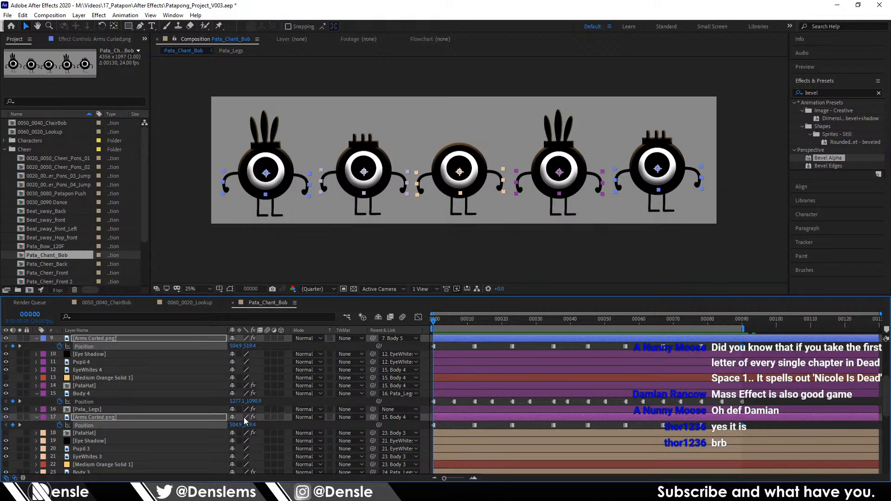
{"action": "left_click", "coordinate": [418, 317]}
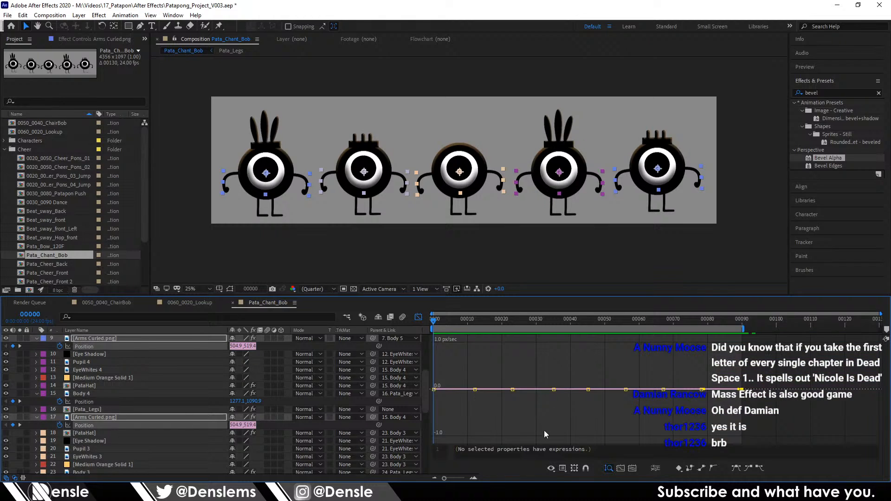
{"action": "left_click", "coordinate": [561, 468]}
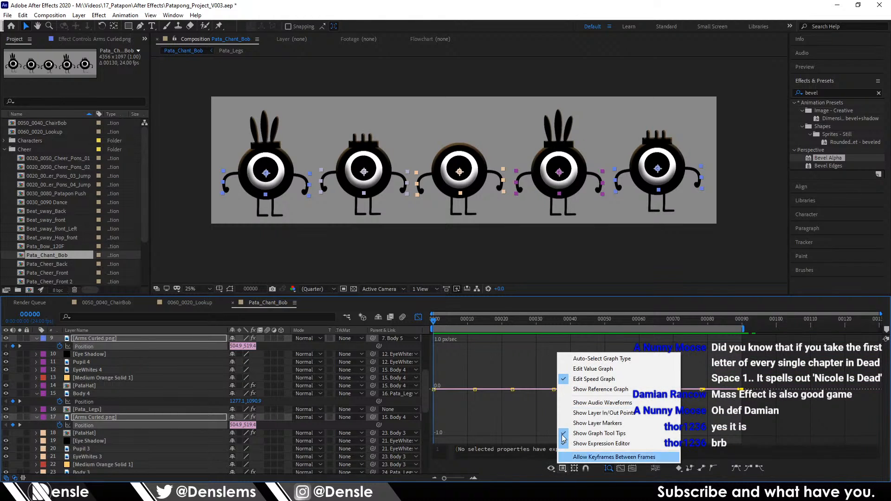
{"action": "left_click", "coordinate": [599, 369]}
{"action": "left_click_drag", "start_coordinate": [760, 370], "coordinate": [435, 417]}
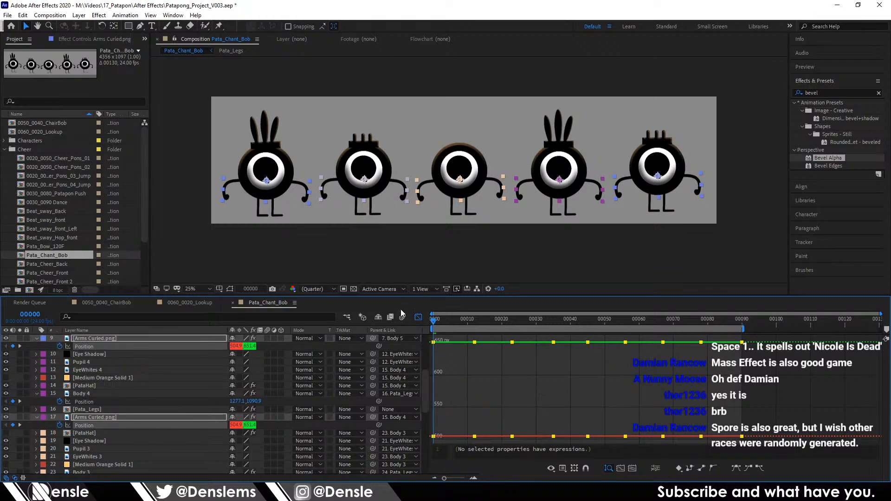
{"action": "left_click", "coordinate": [419, 317]}
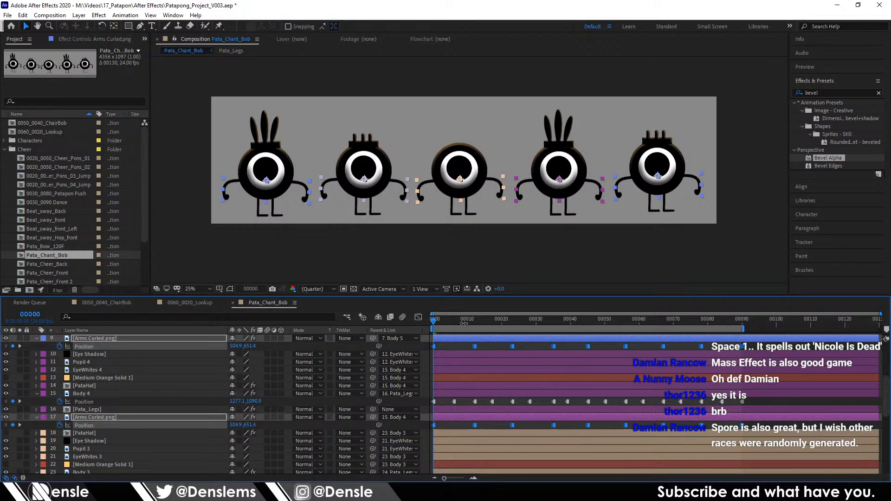
Step: Clear the keyframe selection and reselect the Arms Curled layers of all five Patapons at frame 0
{"action": "left_click", "coordinate": [425, 348]}
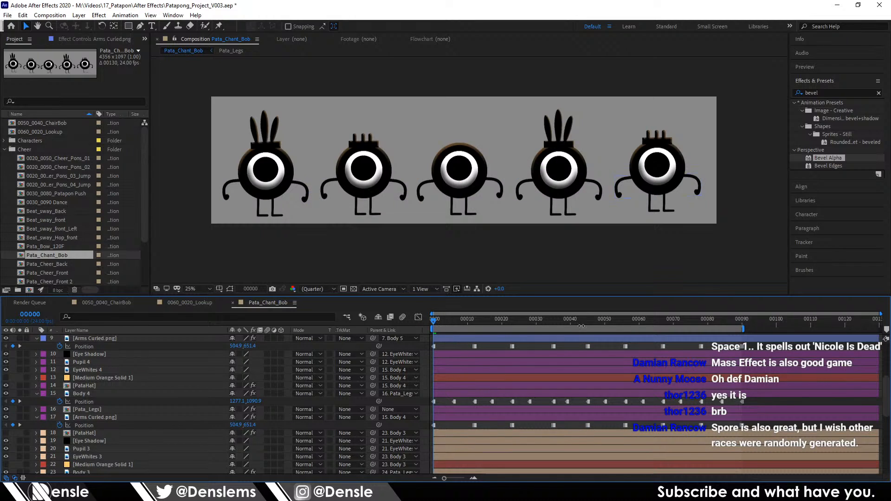
{"action": "left_click", "coordinate": [307, 201]}
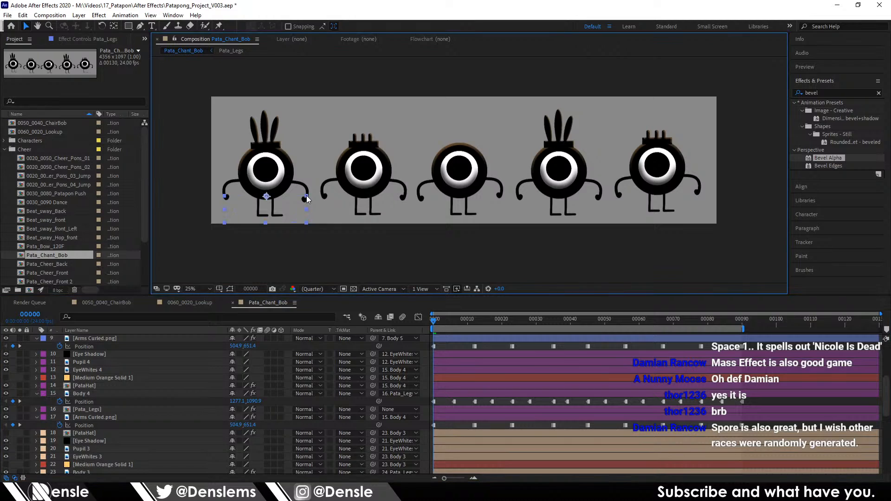
{"action": "left_click", "coordinate": [310, 189]}
{"action": "left_click", "coordinate": [330, 189], "text": "shift"}
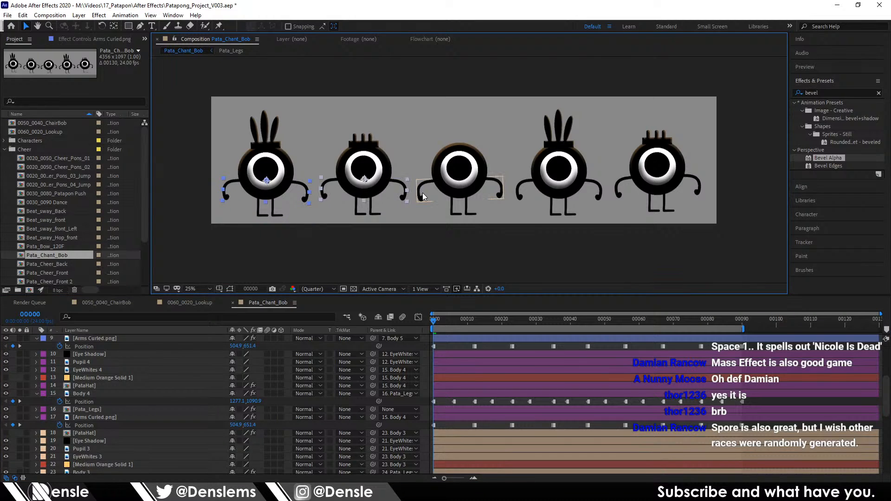
{"action": "left_click", "coordinate": [502, 192], "text": "shift"}
{"action": "left_click", "coordinate": [599, 185], "text": "shift"}
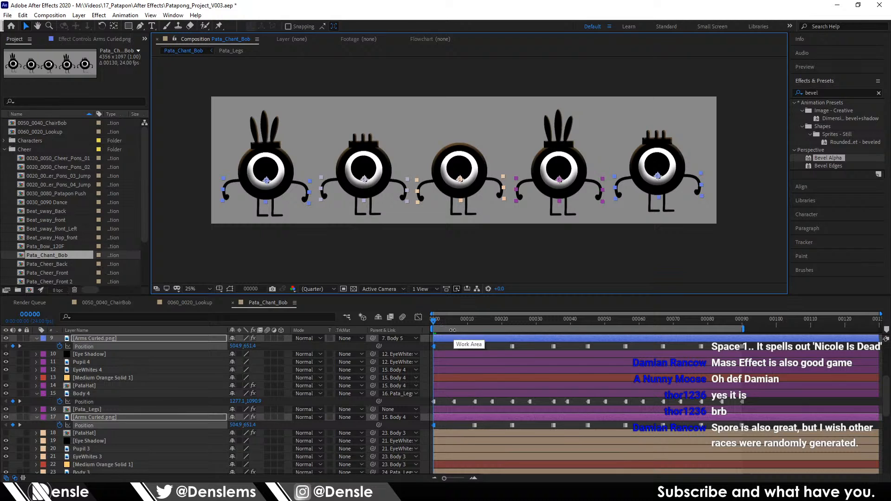
Step: Raise the selected Arms Curled layers with Position keyframes at frames 6, 17 and 28, at Y about 551, 560 and 560
{"action": "left_click_drag", "start_coordinate": [445, 328], "coordinate": [454, 322]}
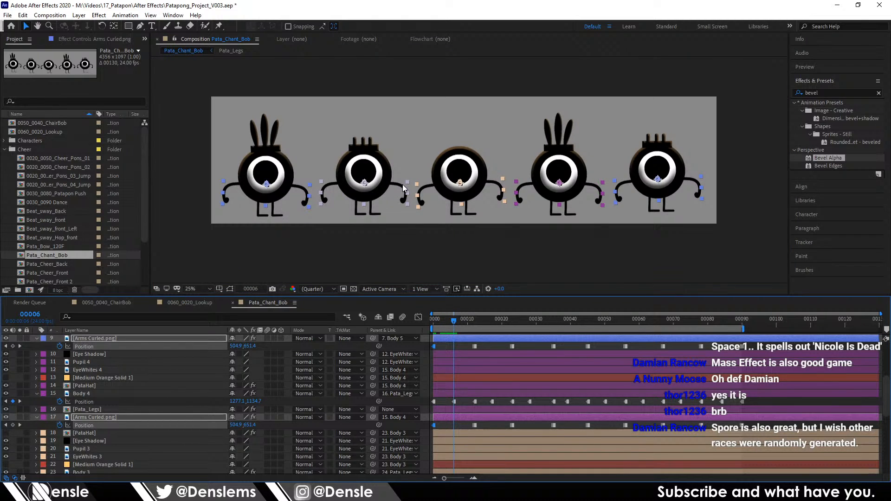
{"action": "left_click_drag", "start_coordinate": [403, 189], "coordinate": [402, 182]}
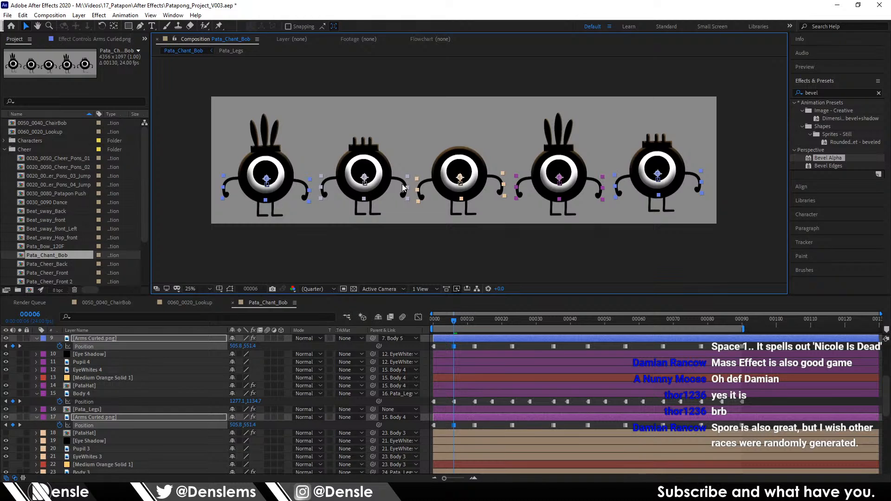
{"action": "left_click_drag", "start_coordinate": [449, 325], "coordinate": [494, 340]}
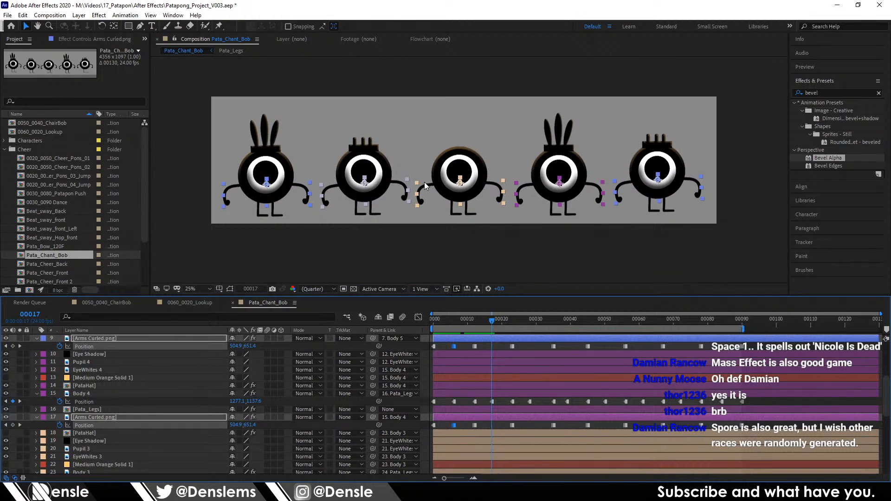
{"action": "left_click_drag", "start_coordinate": [404, 191], "coordinate": [402, 185]}
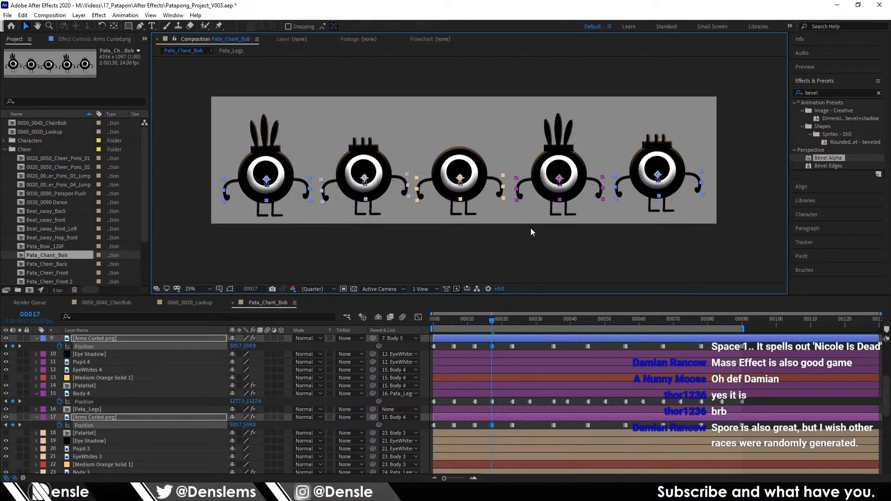
{"action": "left_click_drag", "start_coordinate": [494, 321], "coordinate": [532, 328]}
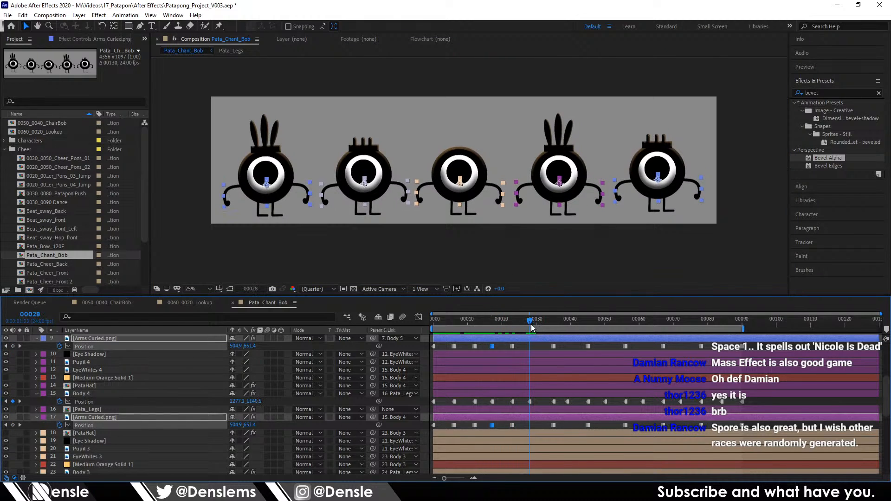
{"action": "key", "text": "ctrl+v"}
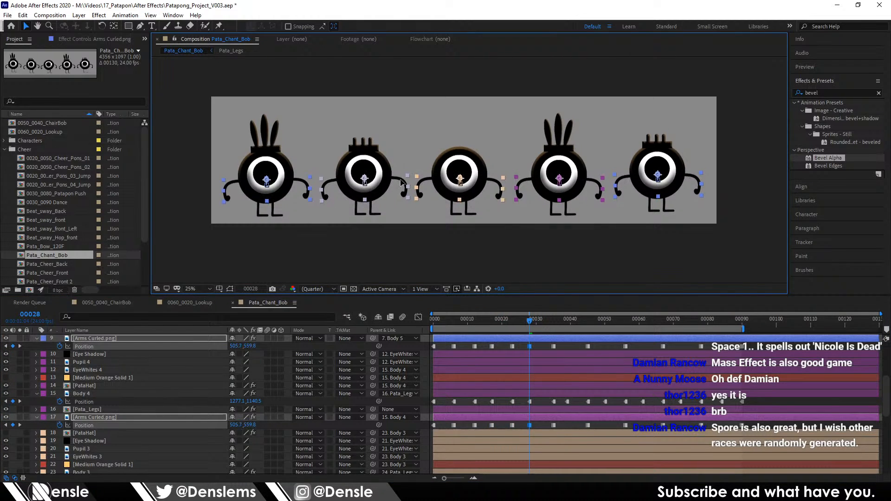
Step: Add raised-arm Position keyframes at frames 39, 50 and 61, with Y at about 543, 551 and 551
{"action": "left_click", "coordinate": [567, 325]}
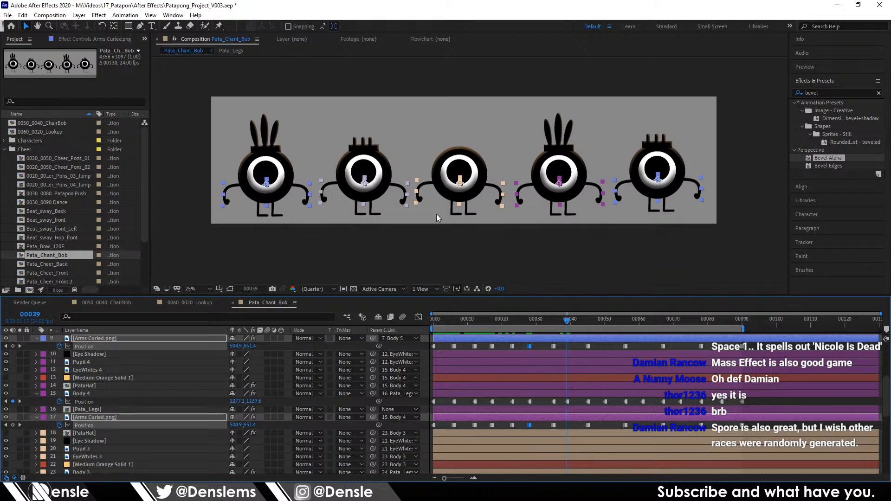
{"action": "key", "text": "ctrl+v"}
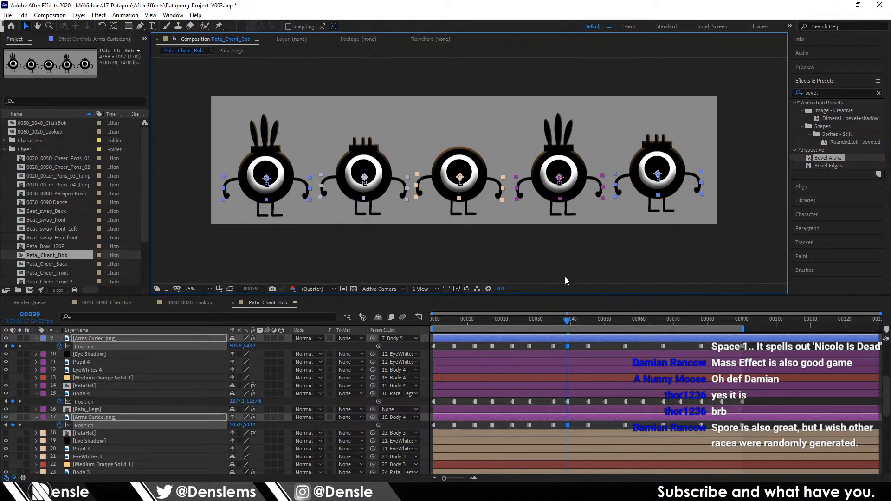
{"action": "left_click", "coordinate": [604, 324]}
{"action": "key", "text": "ctrl+v"}
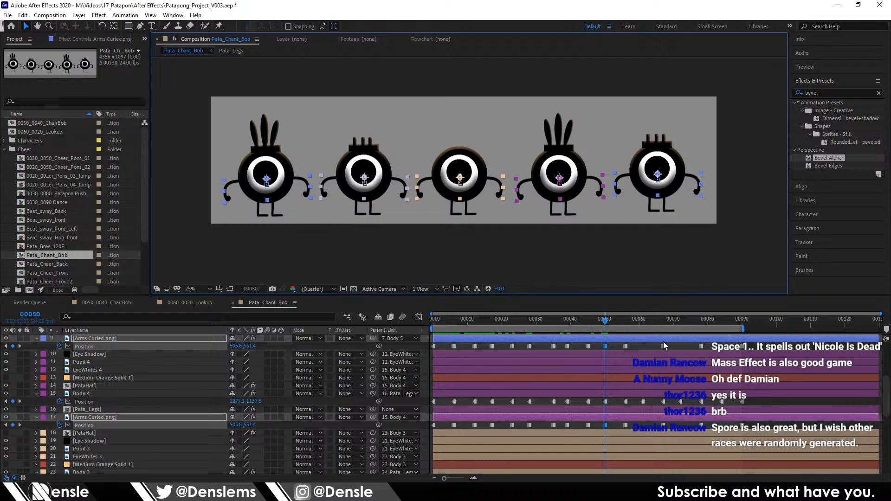
{"action": "left_click_drag", "start_coordinate": [620, 322], "coordinate": [643, 324]}
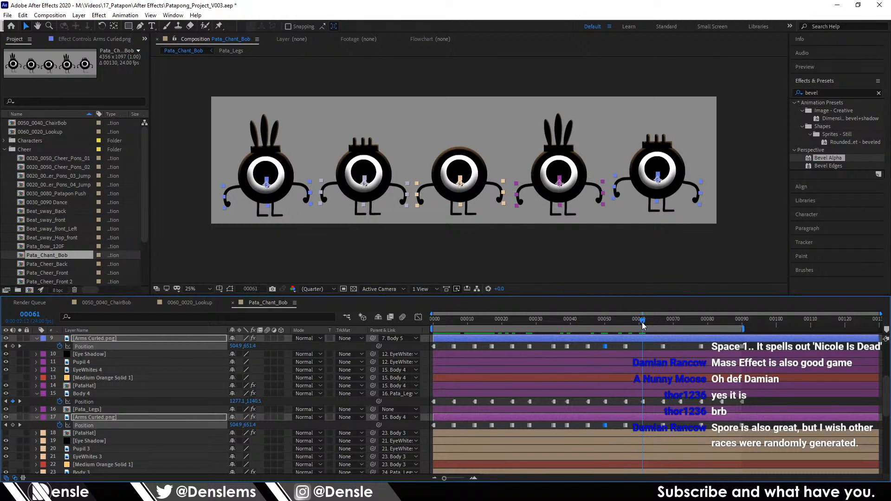
{"action": "key", "text": "ctrl+v"}
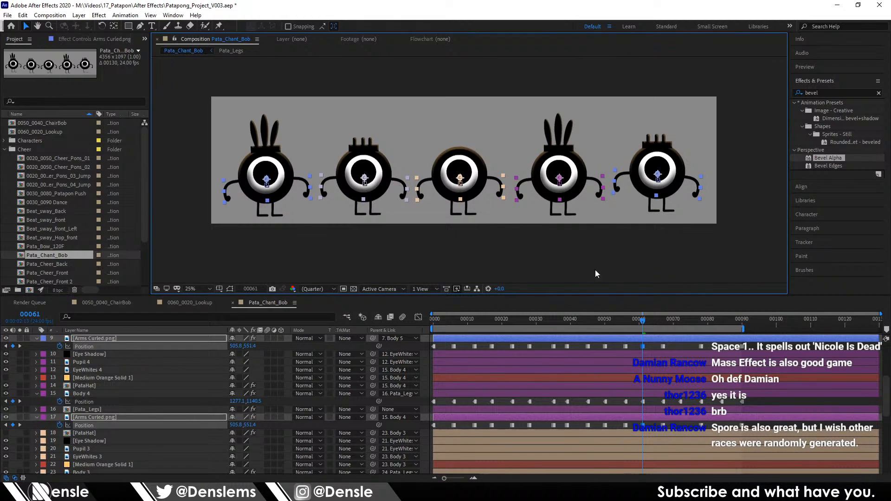
Step: Add raised-arm Position keyframes at frames 72 and 84, with Y at about 551 and 576
{"action": "left_click", "coordinate": [680, 323]}
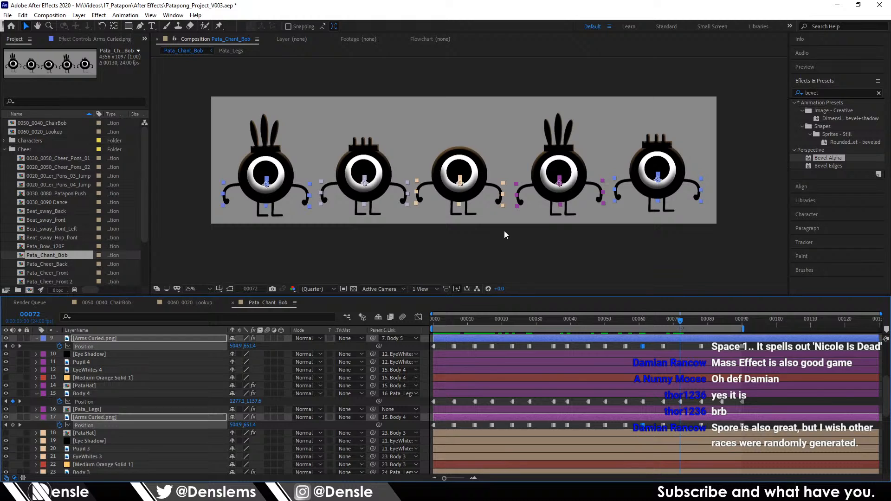
{"action": "left_click", "coordinate": [403, 187]}
{"action": "key", "text": "ctrl+v"}
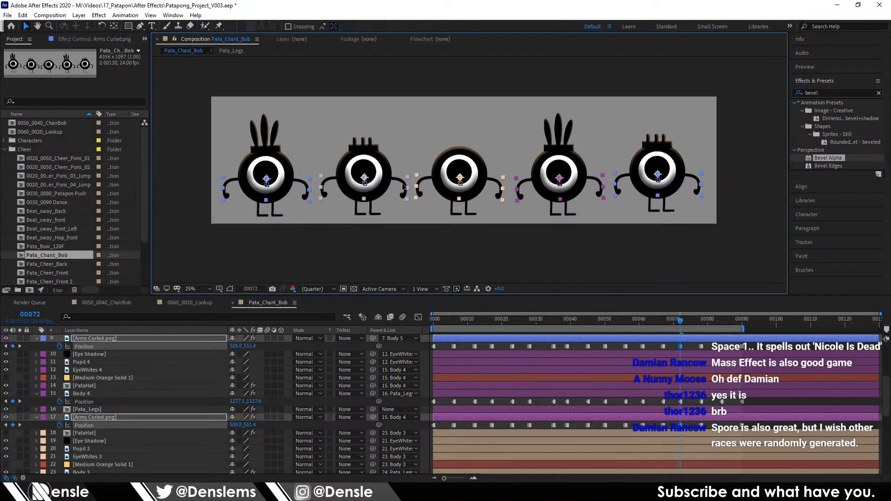
{"action": "left_click", "coordinate": [721, 324]}
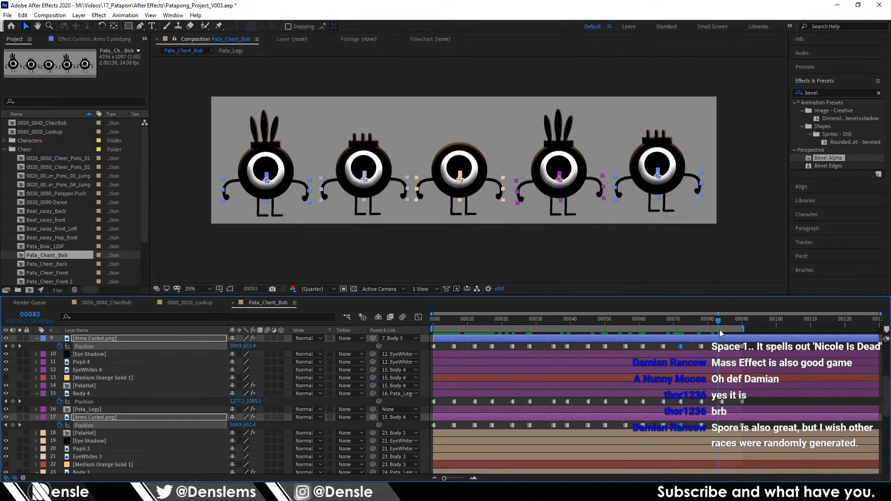
{"action": "left_click", "coordinate": [398, 194]}
{"action": "key", "text": "ctrl+v"}
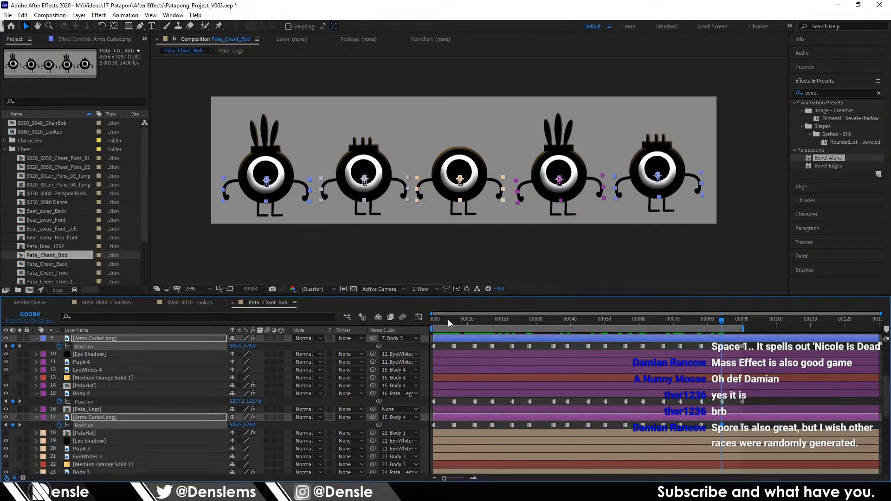
Step: Play back the composition from frame 0 to check the keyframed arm movement
{"action": "left_click_drag", "start_coordinate": [444, 321], "coordinate": [423, 324]}
{"action": "key", "text": "space"}
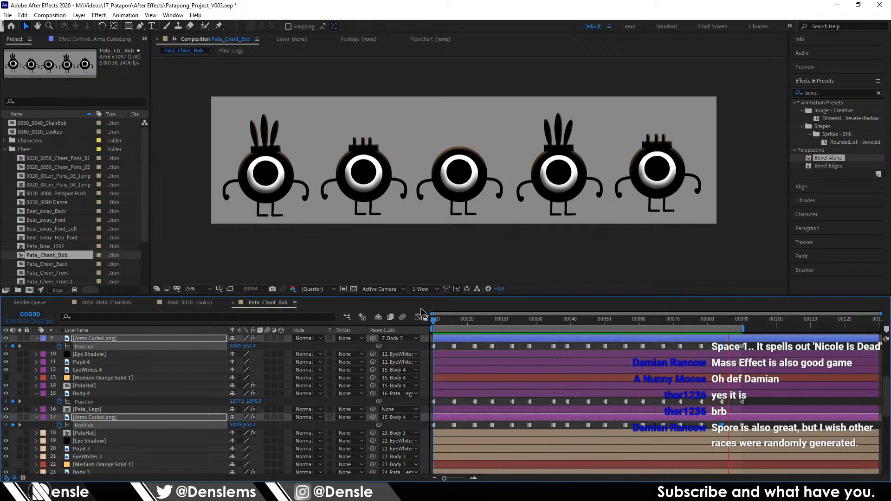
{"action": "left_click_drag", "start_coordinate": [439, 320], "coordinate": [420, 325]}
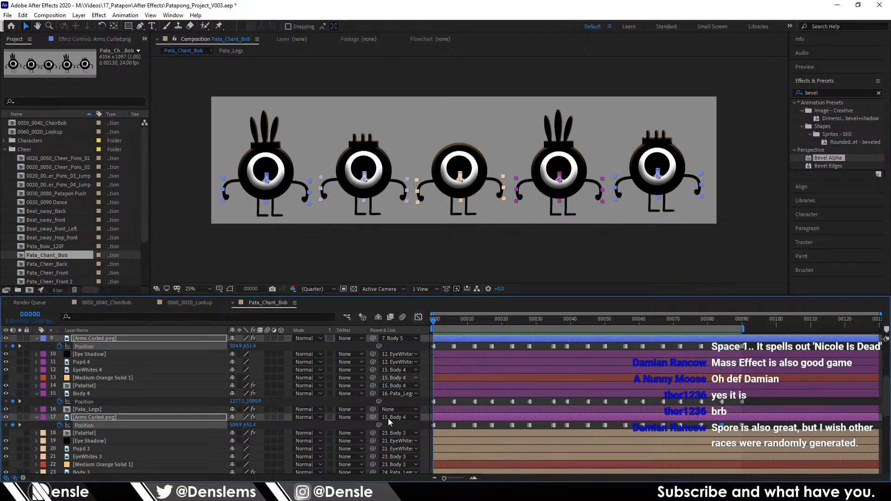
{"action": "key", "text": "space"}
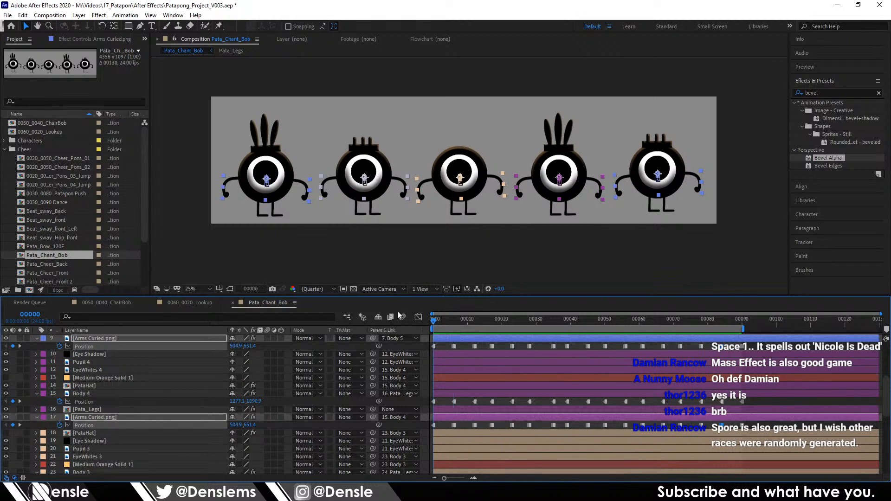
{"action": "key", "text": "space"}
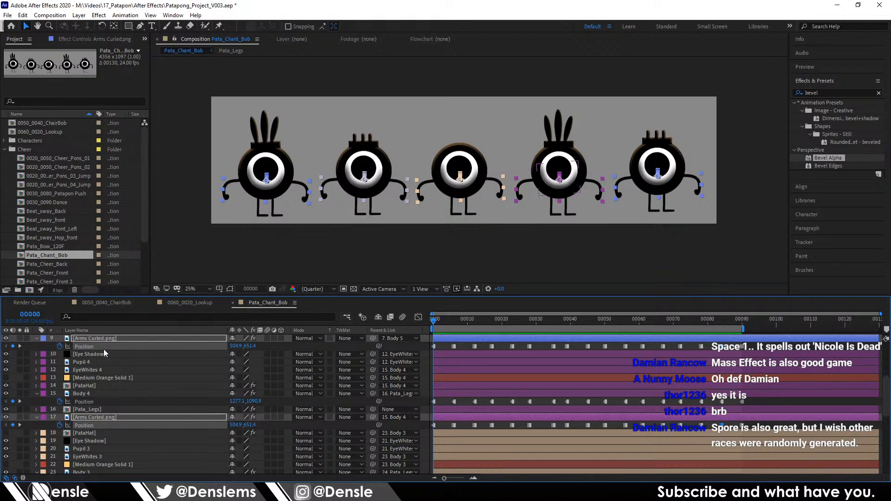
Step: Remove all Position keyframes from the selected Arms Curled layers and raise the arms to a fixed position of about 505.5, 576.4
{"action": "left_click", "coordinate": [59, 346]}
{"action": "left_click", "coordinate": [60, 425]}
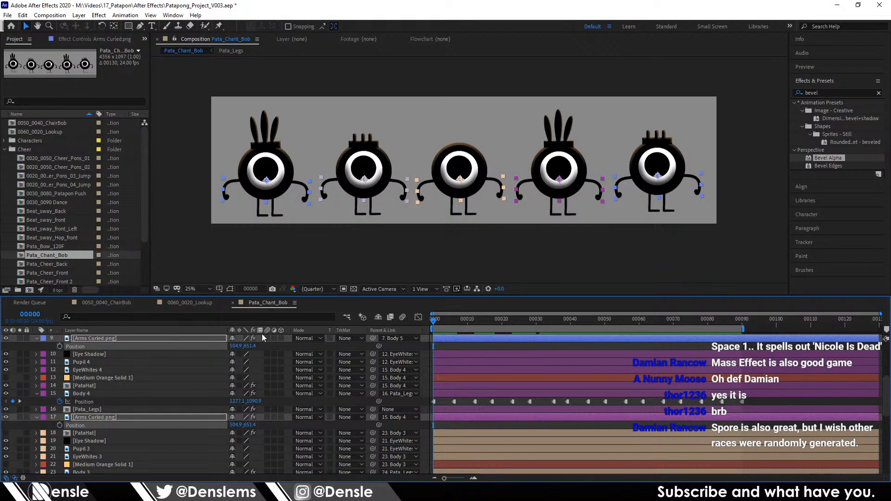
{"action": "left_click_drag", "start_coordinate": [327, 181], "coordinate": [328, 177]}
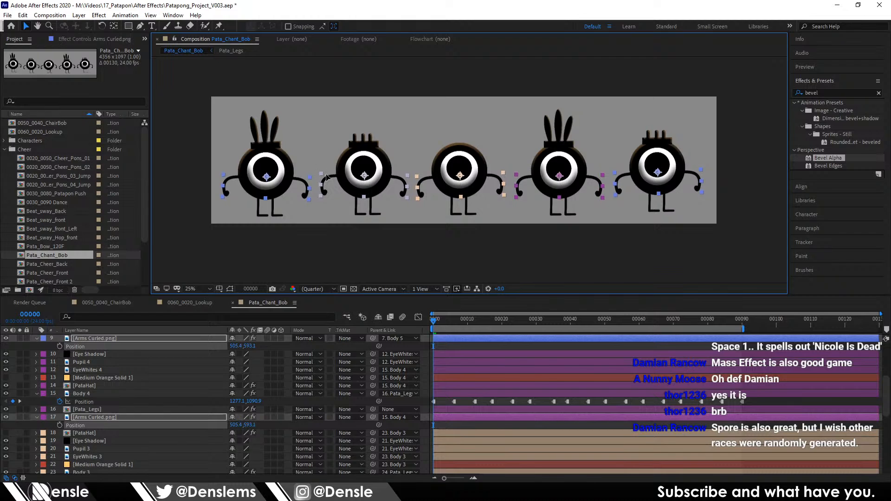
{"action": "left_click_drag", "start_coordinate": [438, 325], "coordinate": [546, 326]}
{"action": "key", "text": "space"}
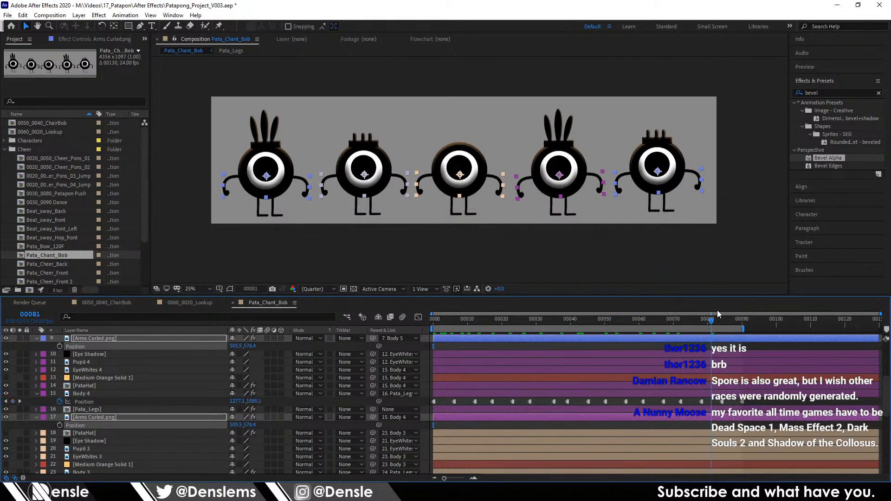
Step: Deselect the layers and play the animation from frame 0 to check the bob with the fixed arm position
{"action": "left_click_drag", "start_coordinate": [481, 306], "coordinate": [373, 300]}
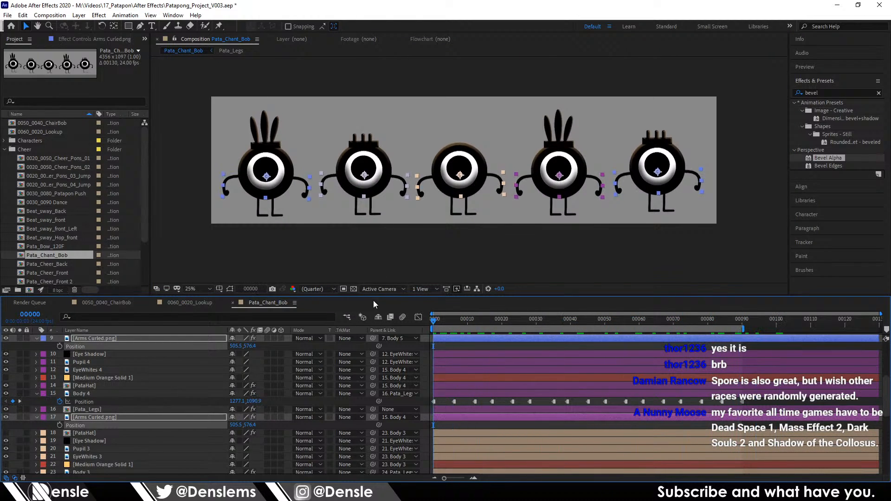
{"action": "left_click", "coordinate": [429, 347]}
{"action": "key", "text": "space"}
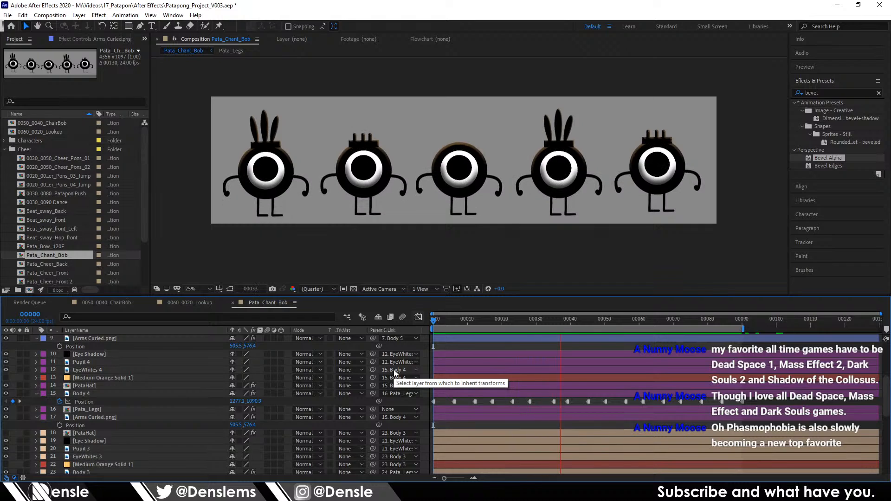
{"action": "key", "text": "space"}
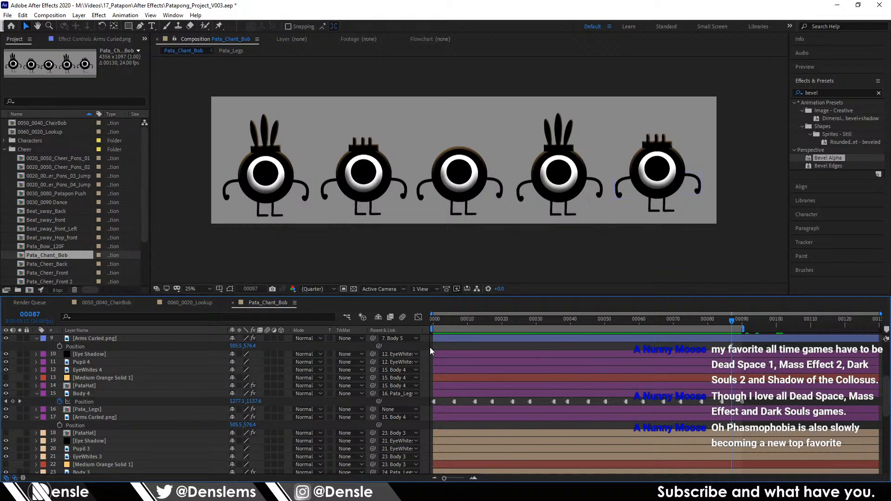
{"action": "left_click_drag", "start_coordinate": [452, 321], "coordinate": [372, 336]}
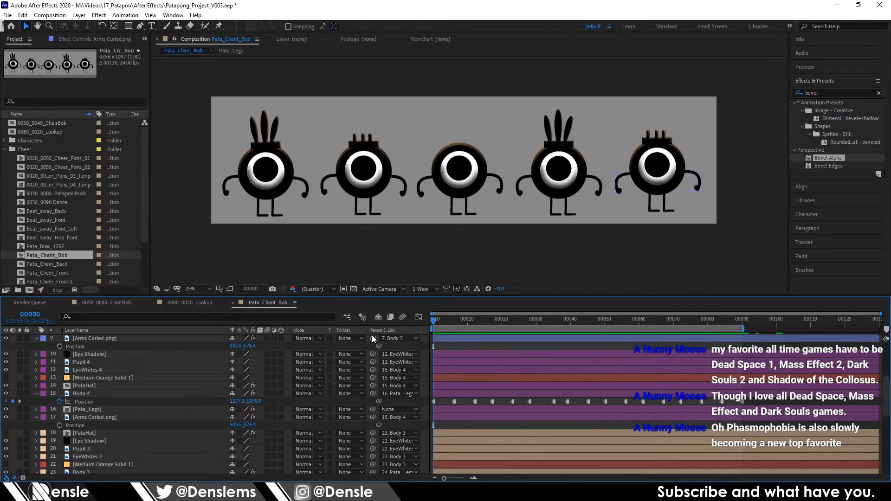
{"action": "key", "text": "space"}
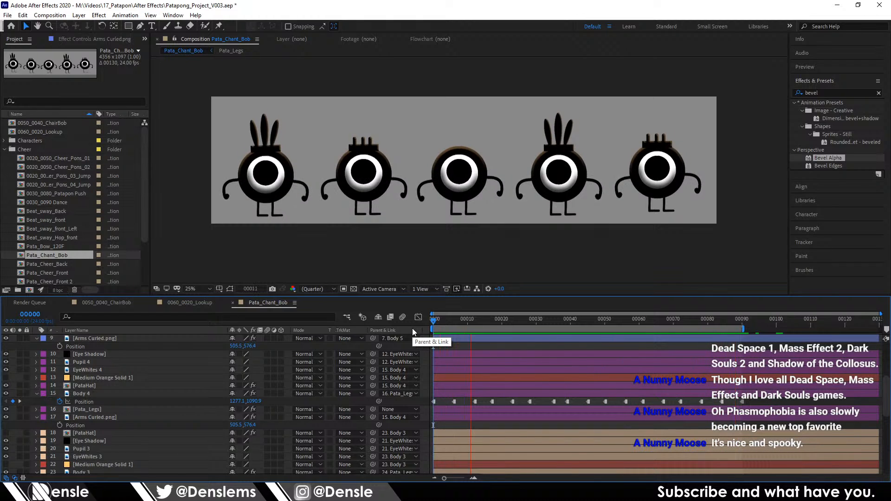
{"action": "key", "text": "space"}
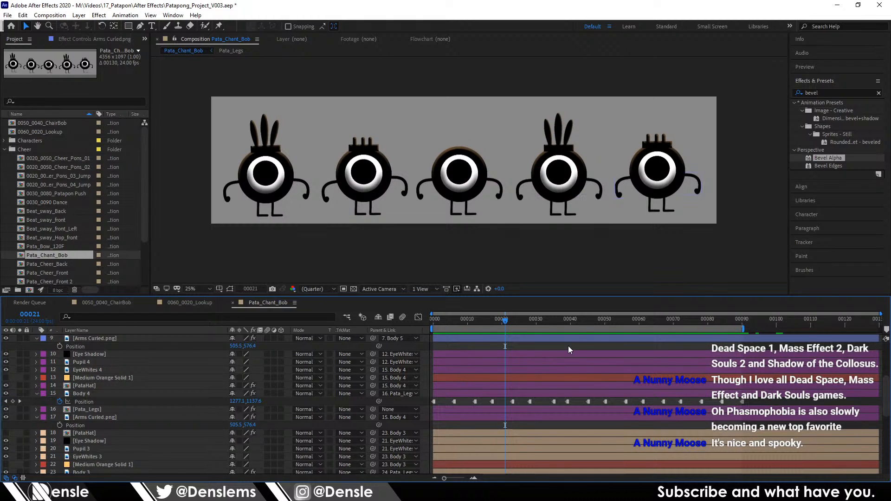
Step: Reveal the Time Remap properties across all layers of Pata_Chant_Bob
{"action": "key", "text": "ctrl+a"}
{"action": "key", "text": "r"}
{"action": "key", "text": "r"}
{"action": "left_click", "coordinate": [425, 347]}
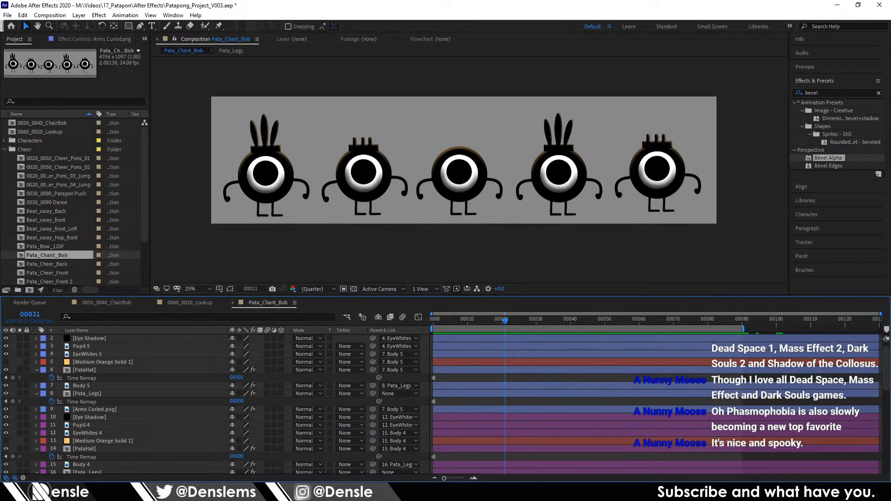
Step: Switch to Blender and step back through the lookup shot's frames from 1090 to examine its camera view
{"action": "mouse_move", "coordinate": [421, 492]}
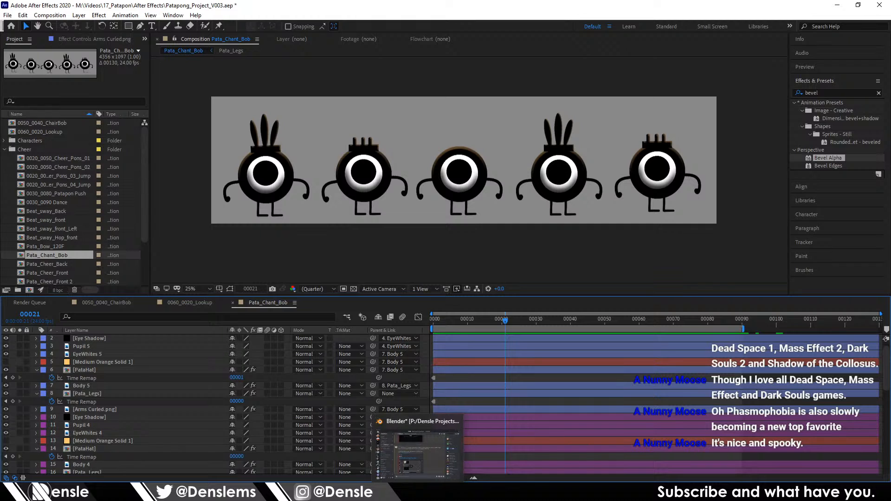
{"action": "left_click", "coordinate": [355, 434]}
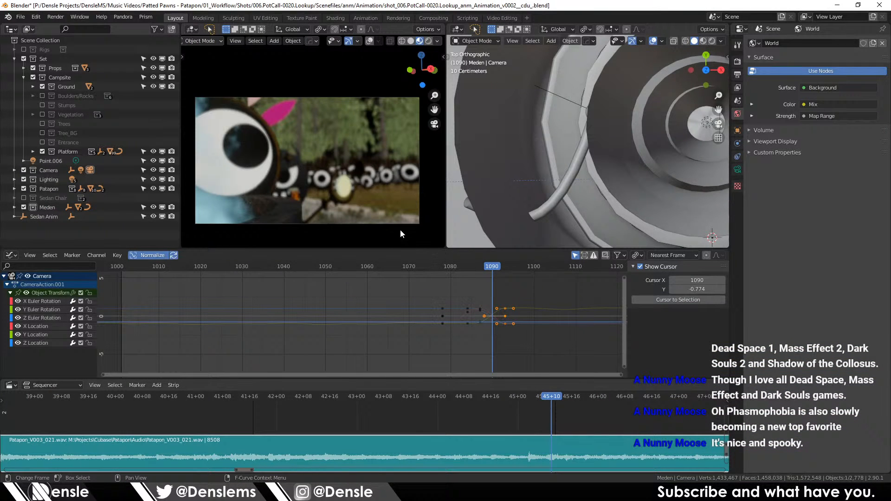
{"action": "key", "text": "Left"}
{"action": "key", "text": "Left"}
{"action": "key", "text": "Left"}
{"action": "key", "text": "Left"}
{"action": "key", "text": "Left"}
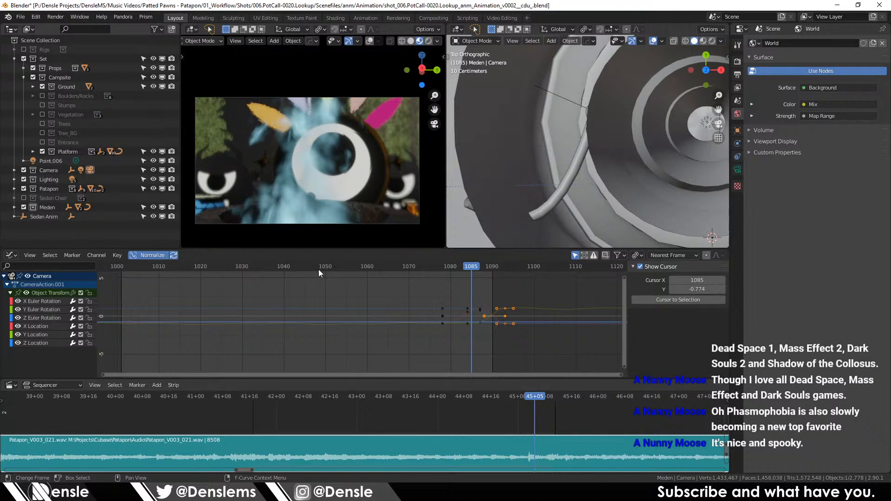
{"action": "key", "text": "shift+Left"}
Step: Switch back to After Effects, add Pata_Chant_Bob to the render queue and delete the three completed ChairBob and Lookup renders
{"action": "key", "text": "alt+Tab"}
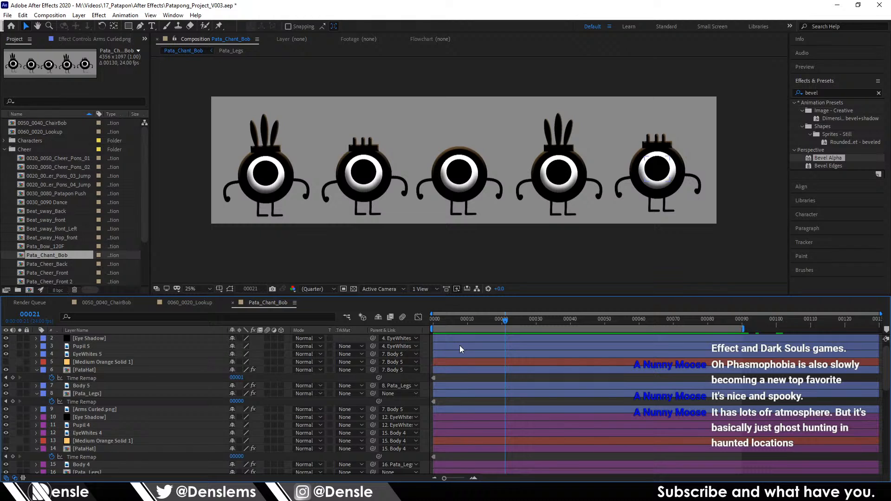
{"action": "key", "text": "ctrl+m"}
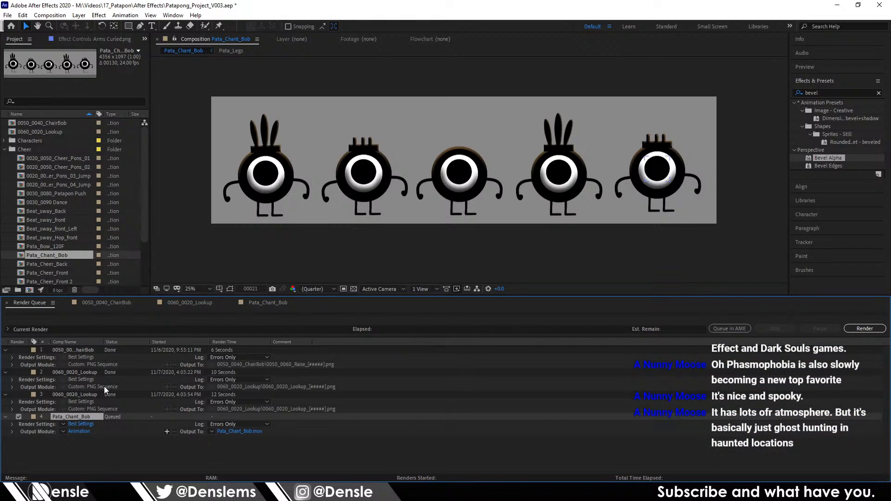
{"action": "left_click", "coordinate": [67, 395]}
{"action": "left_click", "coordinate": [79, 348], "text": "shift"}
{"action": "key", "text": "Delete"}
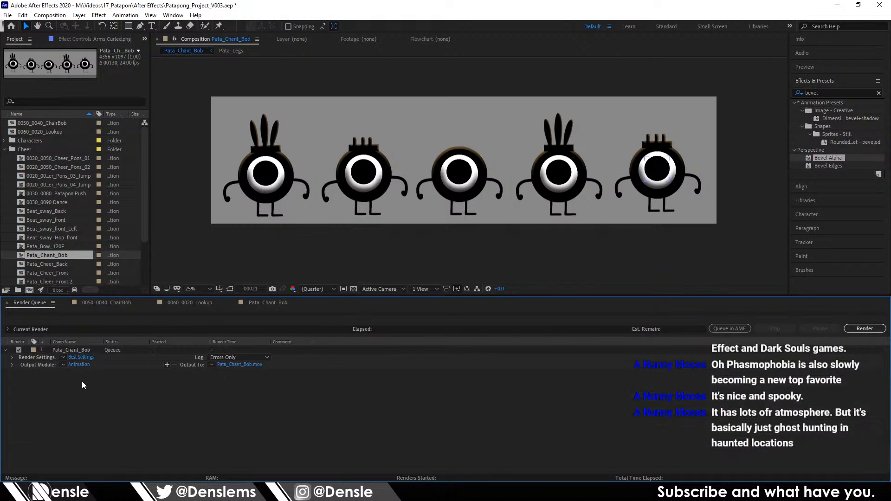
Step: Set the Pata_Chant_Bob output module to a PNG Sequence with RGB + Alpha channels
{"action": "left_click", "coordinate": [79, 365]}
{"action": "left_click", "coordinate": [97, 55]}
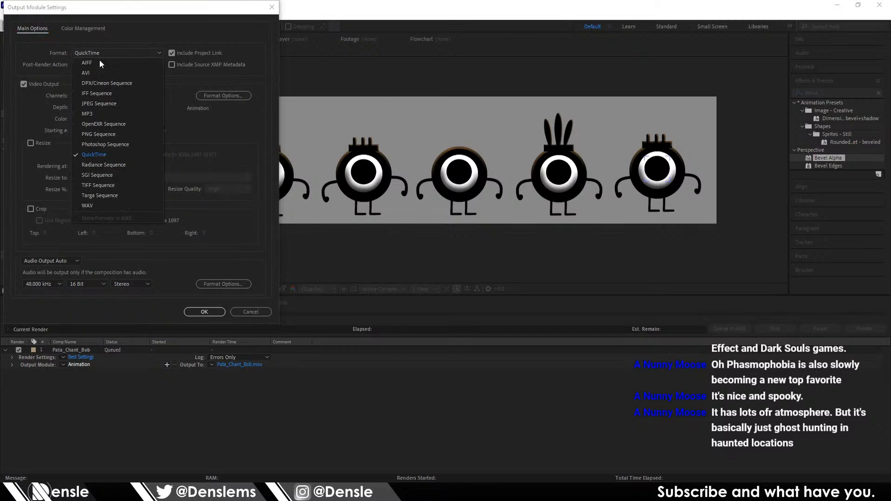
{"action": "left_click", "coordinate": [110, 135]}
{"action": "left_click", "coordinate": [102, 95]}
{"action": "left_click", "coordinate": [101, 115]}
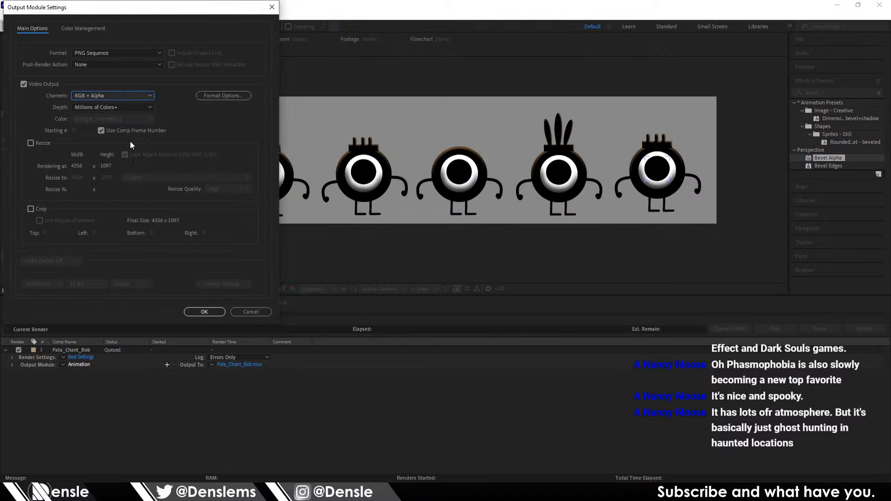
{"action": "left_click", "coordinate": [211, 311]}
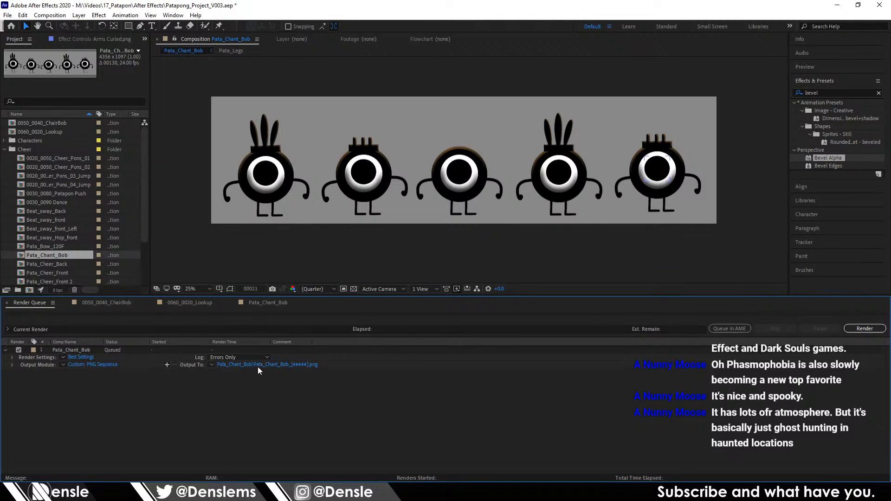
Step: Set the Pata_Chant_Bob render's output location to the 0040_0030_Cheer exports folder
{"action": "left_click", "coordinate": [277, 364]}
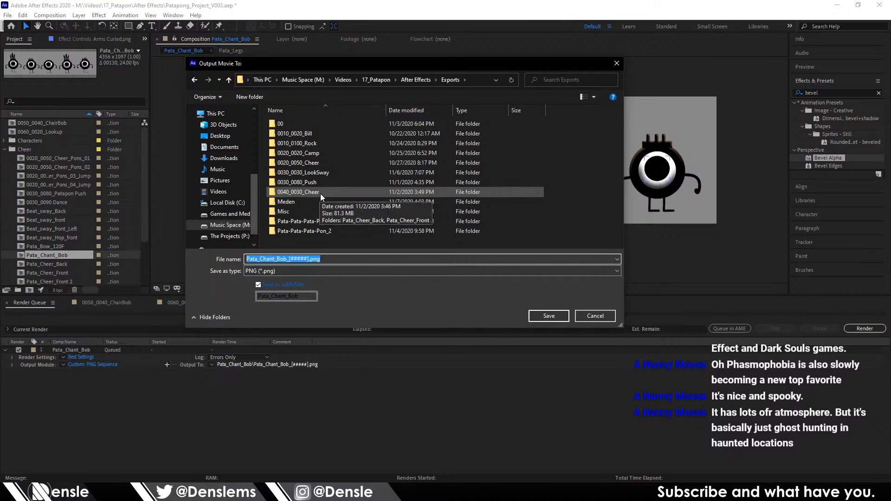
{"action": "left_click", "coordinate": [320, 193]}
{"action": "double_click", "coordinate": [330, 192]}
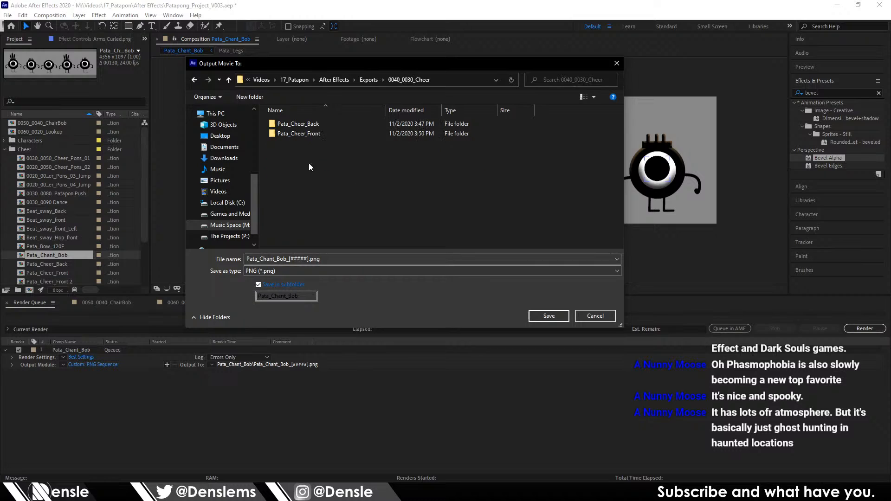
{"action": "left_click", "coordinate": [280, 259]}
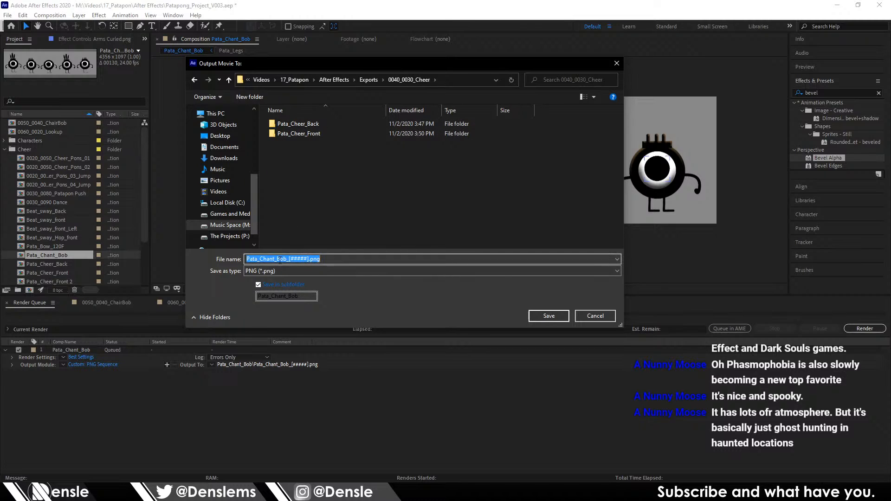
{"action": "left_click", "coordinate": [460, 79]}
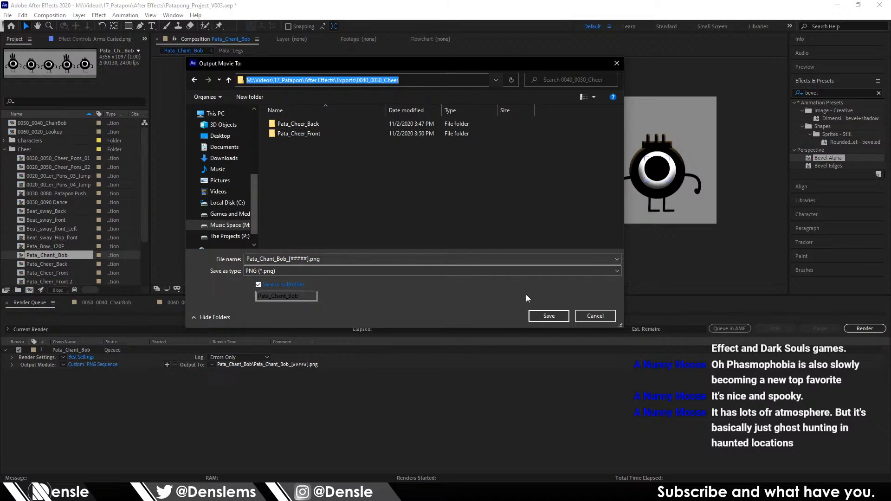
{"action": "left_click", "coordinate": [548, 316]}
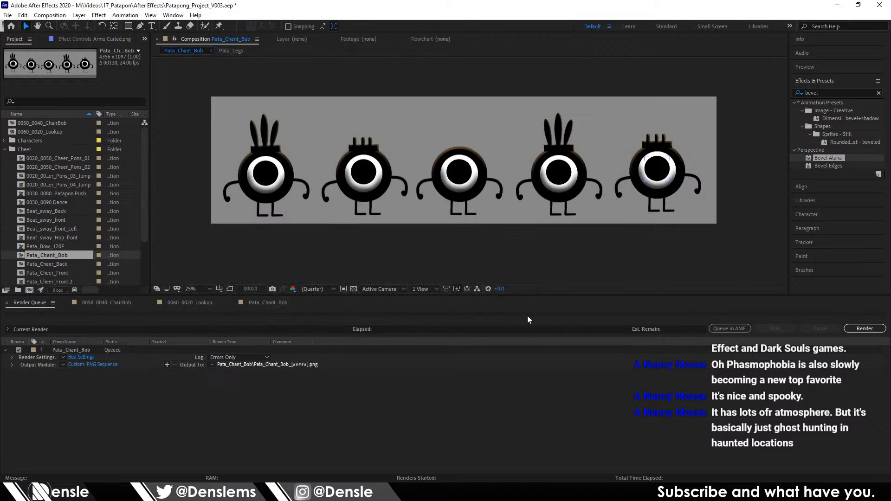
{"action": "left_click", "coordinate": [266, 364]}
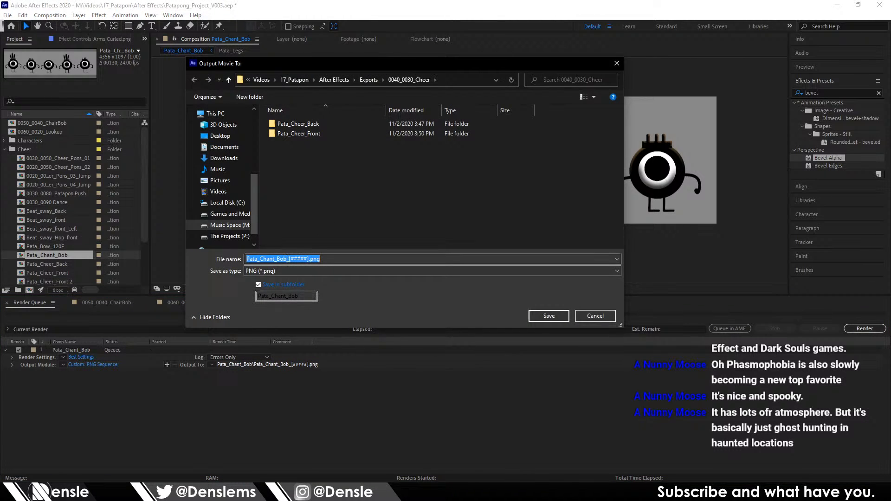
{"action": "left_click", "coordinate": [287, 259]}
{"action": "left_click", "coordinate": [603, 316]}
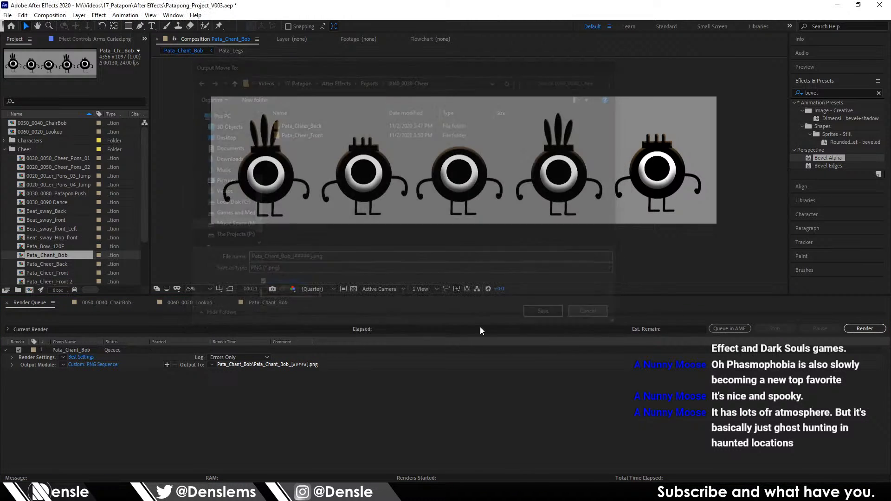
Step: Check the length of the work area in the Pata_Chant_Bob timeline and return to the render queue
{"action": "left_click", "coordinate": [107, 306]}
{"action": "left_click", "coordinate": [255, 301]}
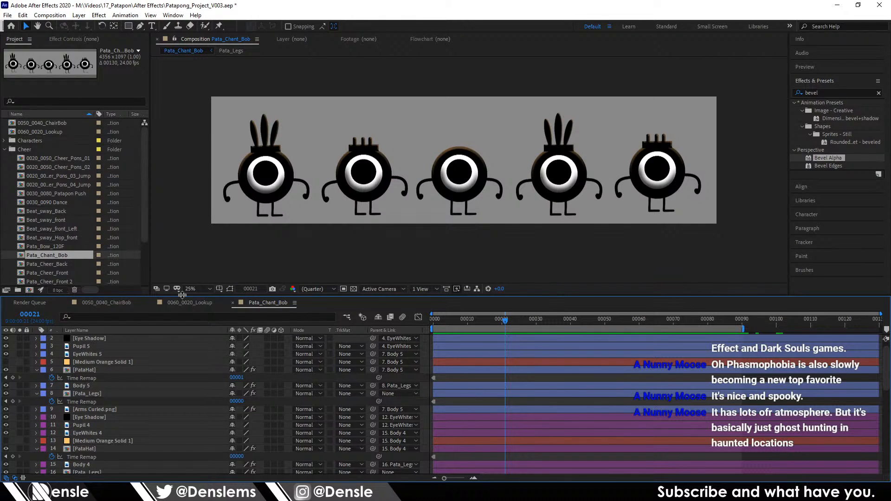
{"action": "left_click", "coordinate": [59, 305]}
Step: Rename the output sequence as Pata_Chant_Bob_90f_[#####].png and render it
{"action": "left_click", "coordinate": [265, 364]}
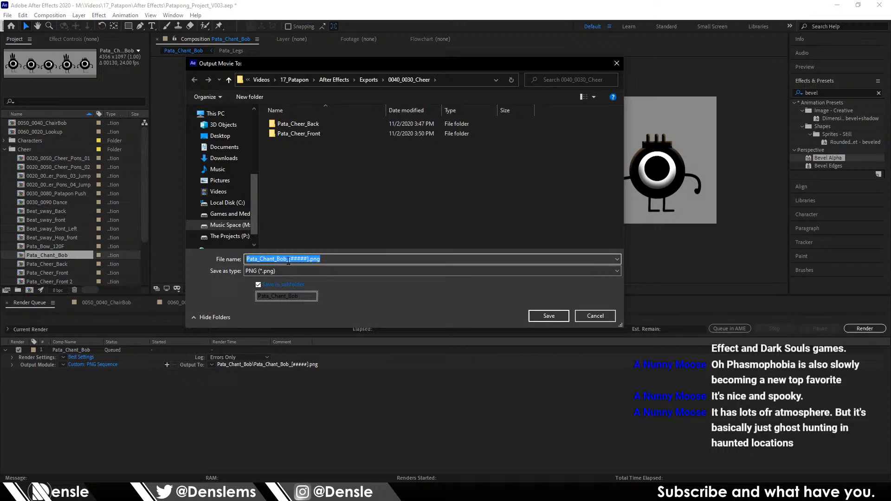
{"action": "left_click", "coordinate": [289, 259]}
{"action": "type", "text": "90f"}
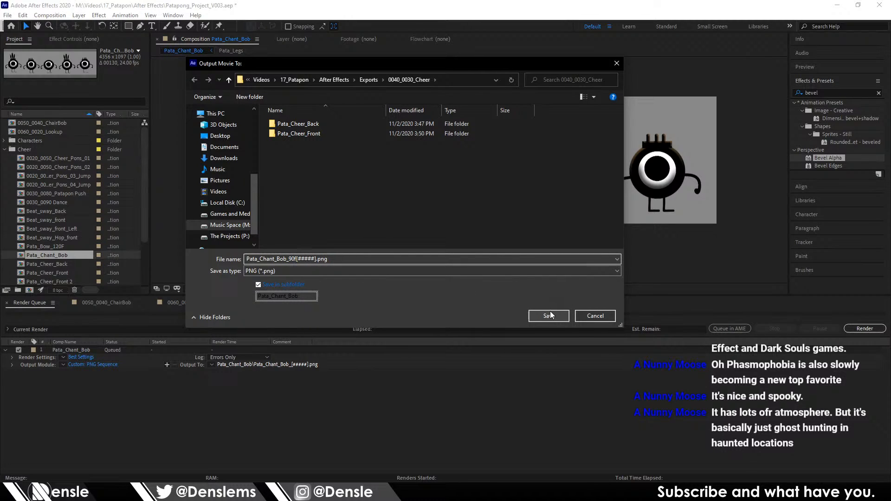
{"action": "type", "text": "_"}
{"action": "left_click", "coordinate": [550, 315]}
{"action": "left_click", "coordinate": [852, 331]}
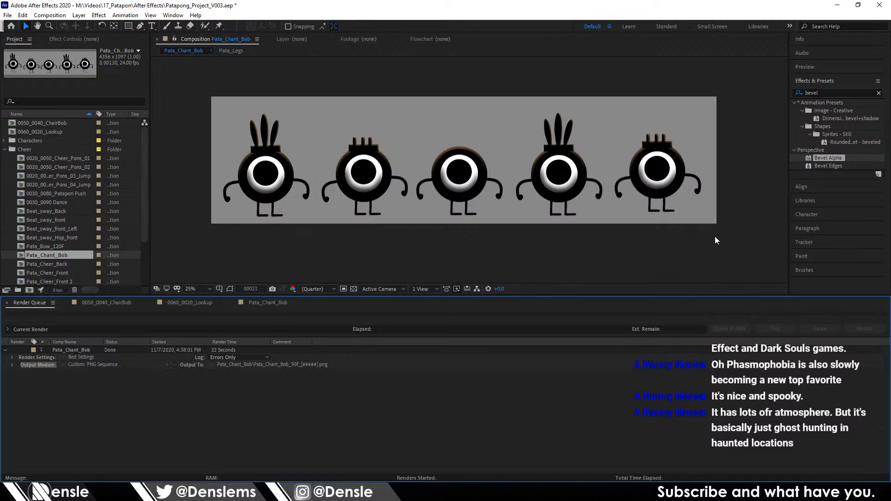
Step: Switch to Blender, collapse the Campsite collection and expand the Patapon collection
{"action": "left_click", "coordinate": [838, 4]}
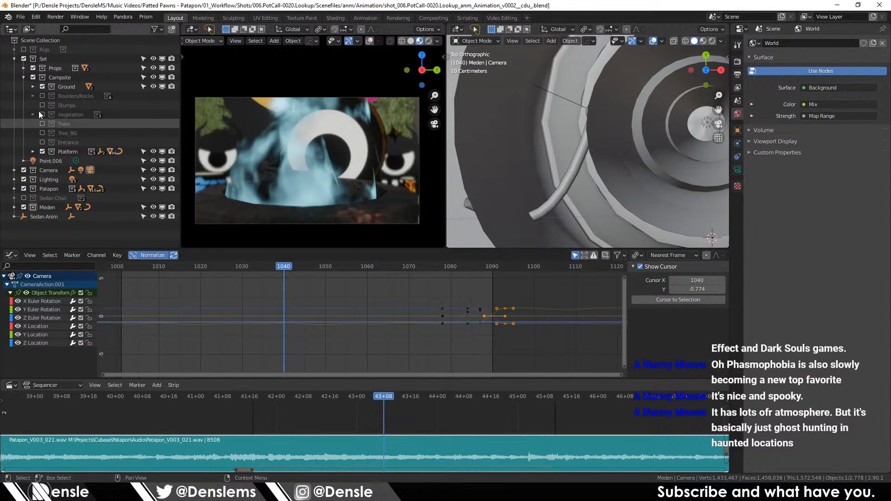
{"action": "left_click", "coordinate": [25, 76]}
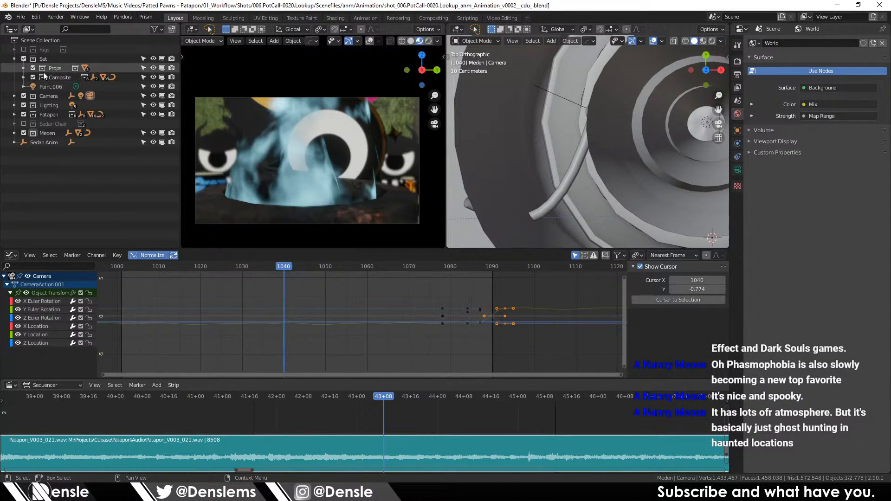
{"action": "left_click", "coordinate": [14, 115]}
Step: Rename the Crowd_Front collection as Crowd_Sway_Front
{"action": "left_click", "coordinate": [56, 161]}
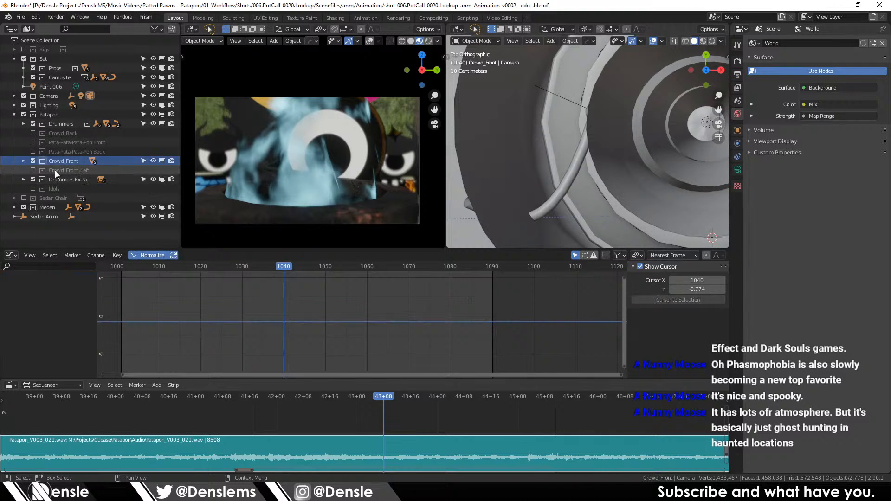
{"action": "right_click", "coordinate": [64, 163]}
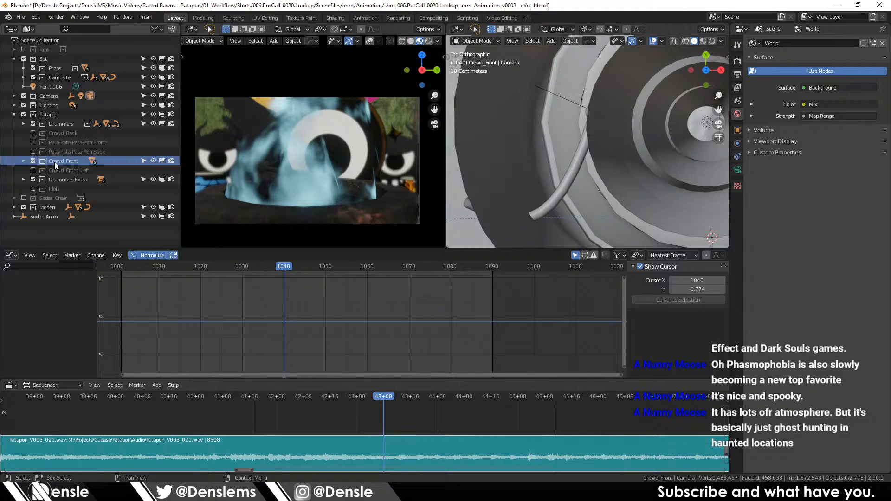
{"action": "double_click", "coordinate": [54, 162]}
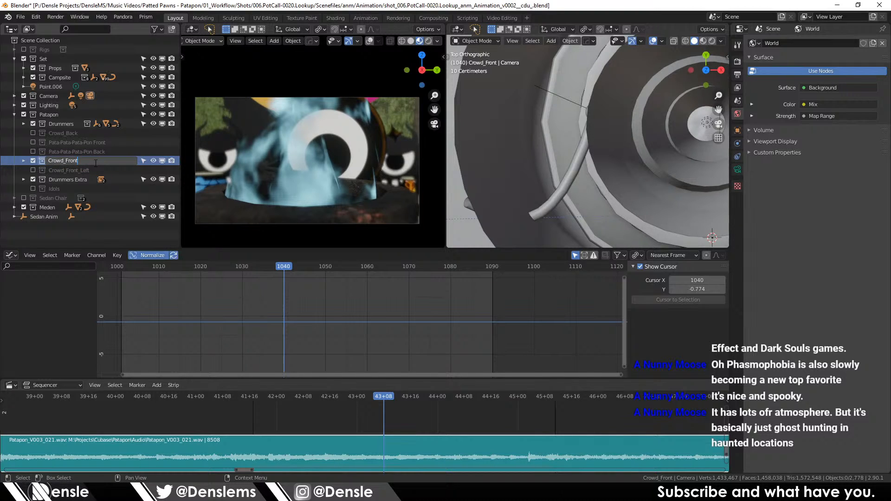
{"action": "type", "text": "Sway_"}
{"action": "key", "text": "Return"}
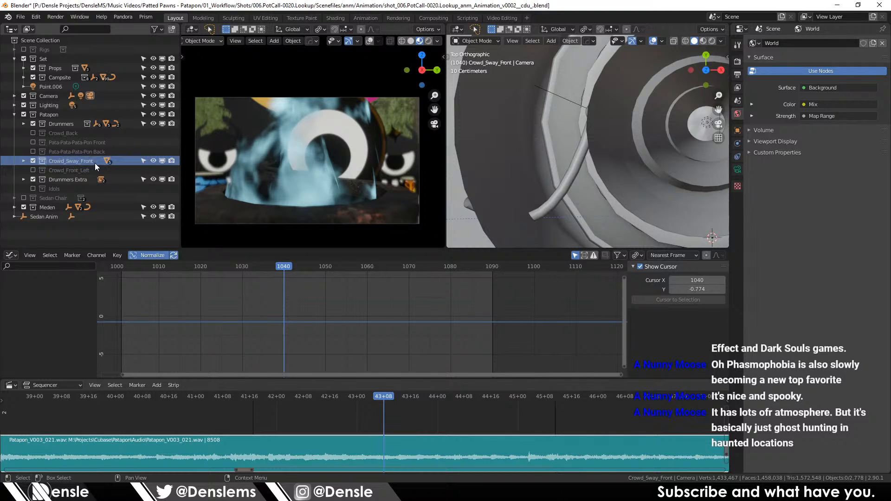
Step: Inspect the Crowd_Sway_Front and Drummers Extra collections, leaving the camera view to look around the fire bowl
{"action": "left_click", "coordinate": [60, 171]}
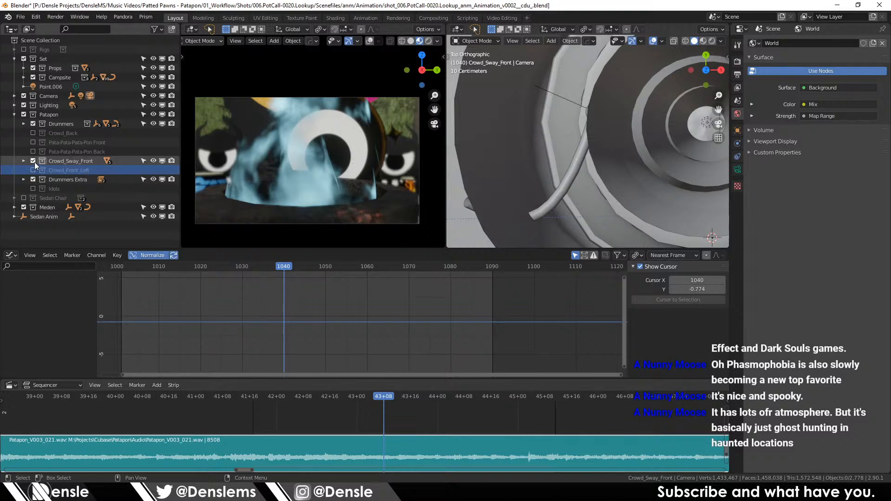
{"action": "left_click", "coordinate": [84, 161]}
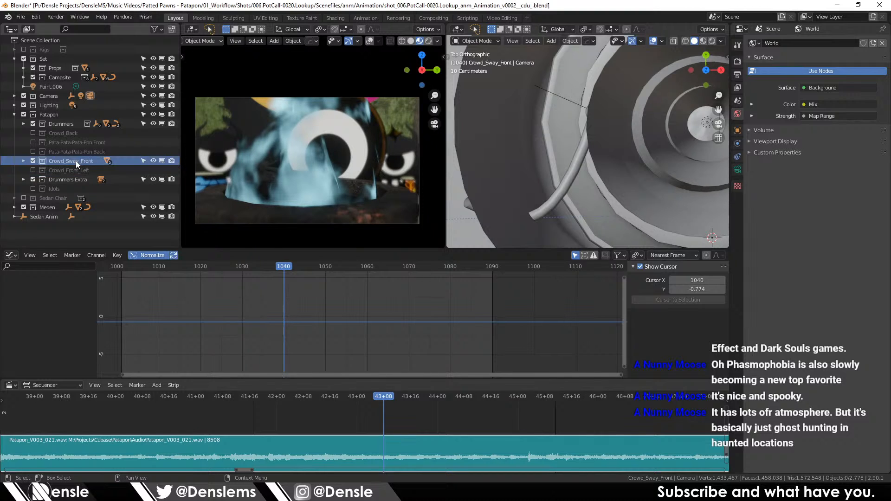
{"action": "left_click_drag", "start_coordinate": [377, 146], "coordinate": [378, 160]}
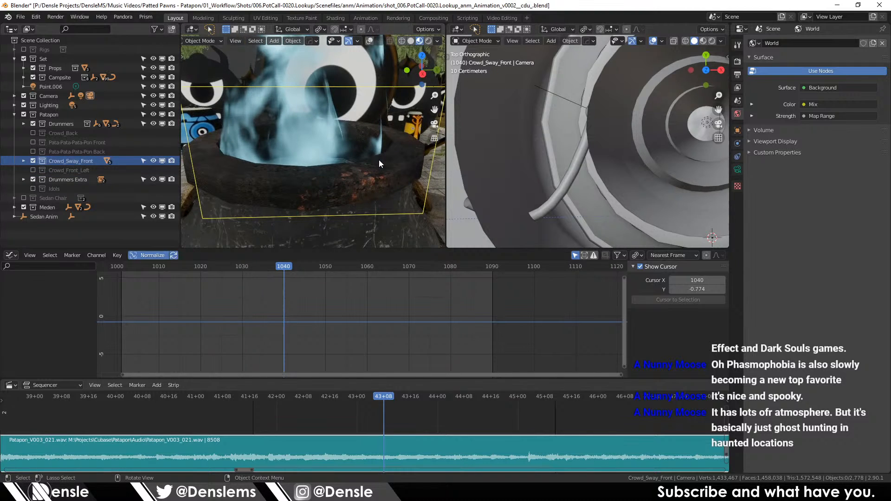
{"action": "left_click", "coordinate": [23, 180]}
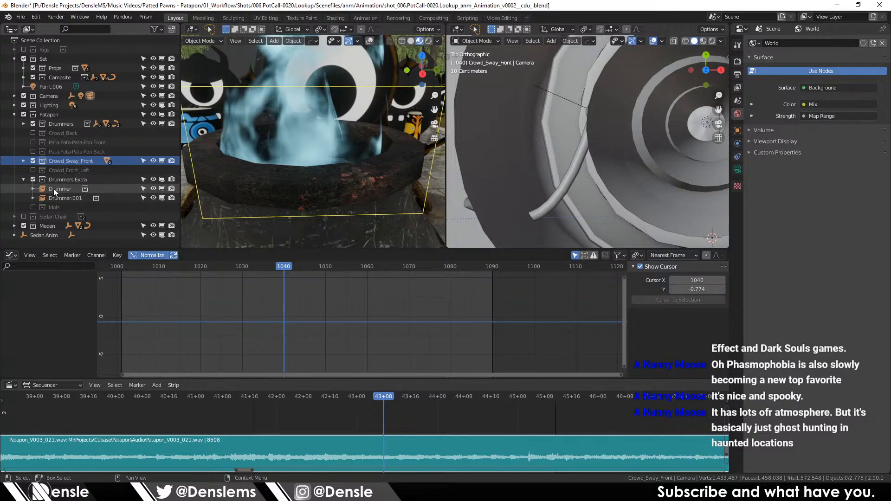
{"action": "left_click", "coordinate": [68, 188]}
{"action": "left_click", "coordinate": [24, 179]}
Step: Enable the Crowd_Front_Left collection and frame Beat_sway_front_Left.001 in the viewport
{"action": "left_click", "coordinate": [33, 170]}
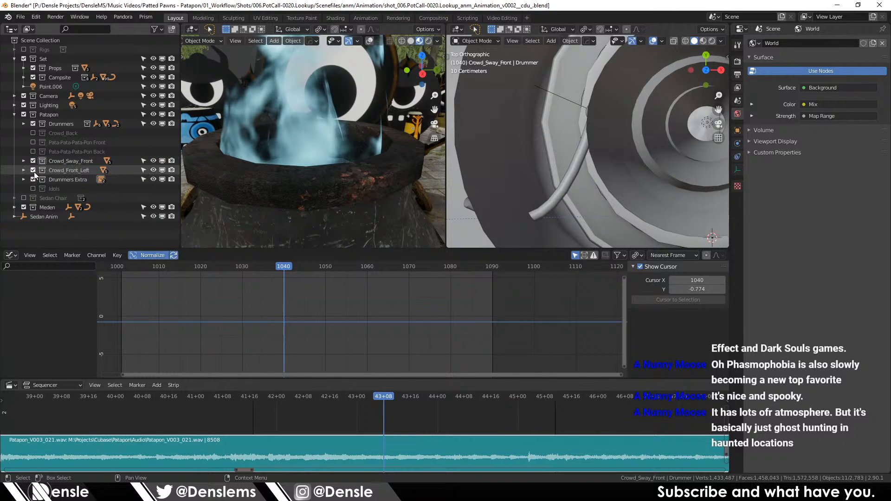
{"action": "left_click", "coordinate": [24, 170]}
{"action": "left_click", "coordinate": [60, 179]}
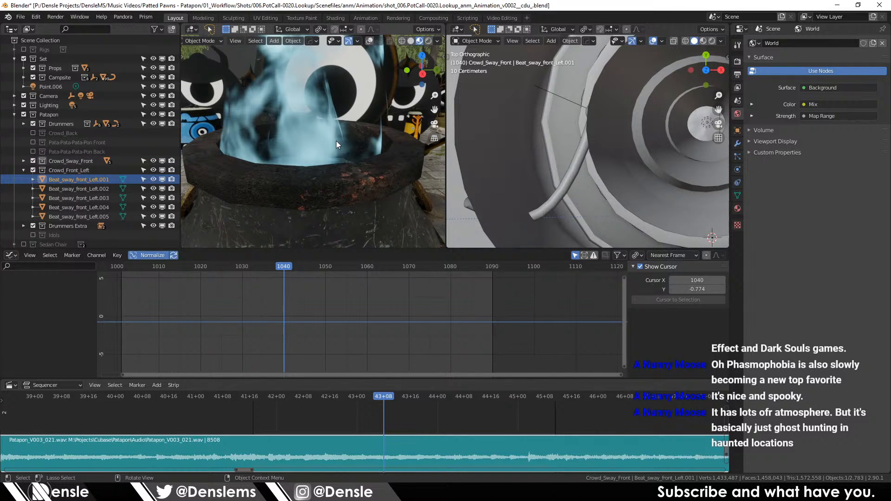
{"action": "key", "text": "KP_Decimal"}
{"action": "scroll", "coordinate": [337, 141], "scroll_direction": "down", "scroll_amount": 5}
{"action": "left_click_drag", "start_coordinate": [336, 141], "coordinate": [372, 146]}
{"action": "scroll", "coordinate": [371, 146], "scroll_direction": "up", "scroll_amount": 2}
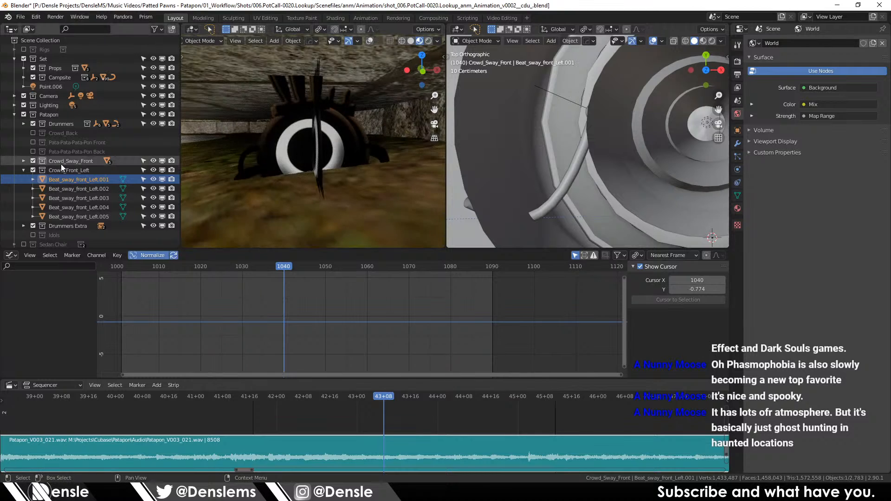
Step: Exclude the Crowd_Sway_Front and Drummers collections and scrub to frame 1042 to check the Beat_sway_front_Left animation
{"action": "left_click", "coordinate": [35, 160]}
{"action": "left_click", "coordinate": [34, 123]}
{"action": "left_click_drag", "start_coordinate": [205, 169], "coordinate": [403, 168]}
{"action": "left_click_drag", "start_coordinate": [298, 267], "coordinate": [418, 269]}
Step: Rename the Crowd_Front_Left collection as Crowd_Sway_Front_Left and exclude it from the view layer
{"action": "double_click", "coordinate": [65, 171]}
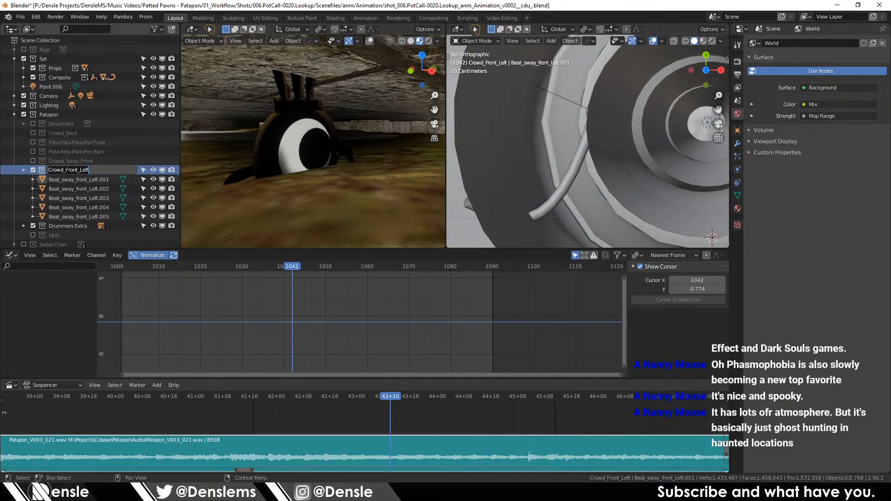
{"action": "double_click", "coordinate": [68, 162]}
{"action": "double_click", "coordinate": [67, 172]}
{"action": "left_click", "coordinate": [66, 170]}
{"action": "type", "text": "Sway_"}
{"action": "key", "text": "Return"}
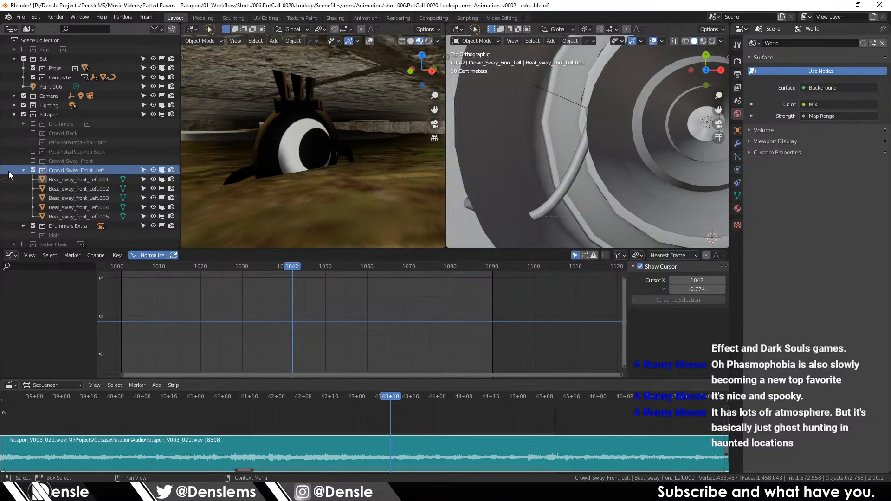
{"action": "left_click", "coordinate": [33, 170]}
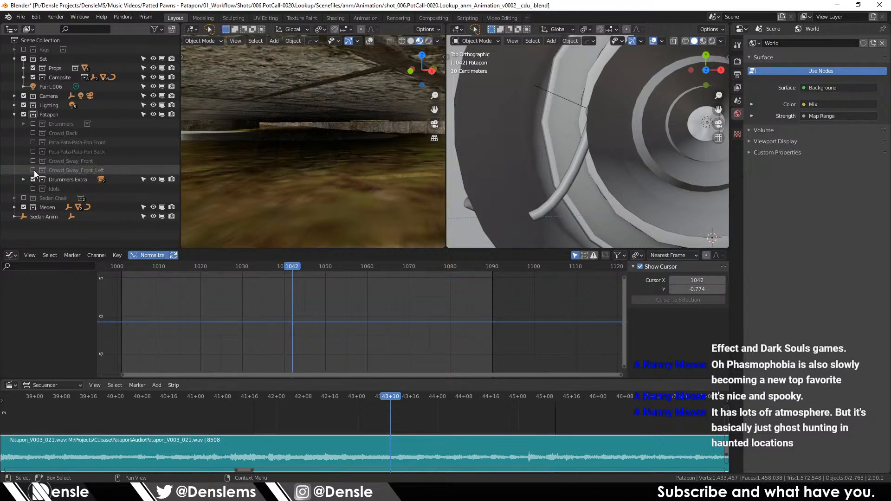
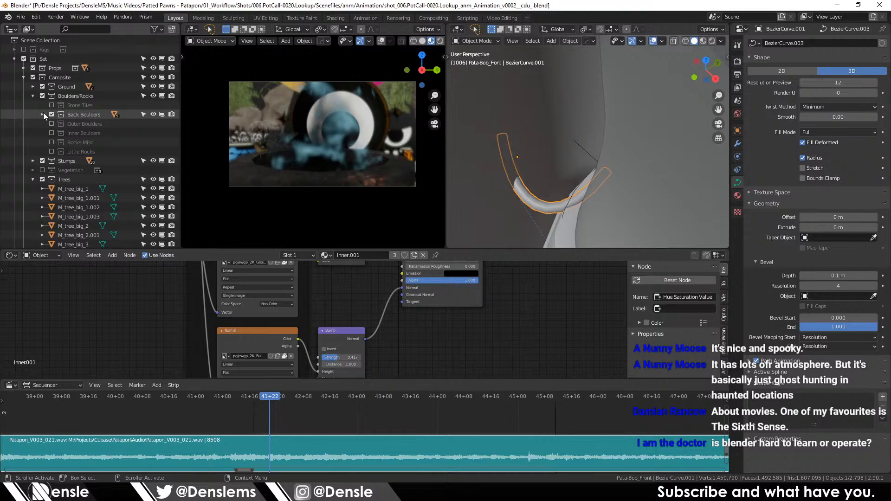
Step: Scrub the shot to frame 1091 to examine the crowd and background in the camera view
{"action": "left_click", "coordinate": [43, 115]}
{"action": "left_click", "coordinate": [35, 95]}
{"action": "left_click", "coordinate": [35, 95]}
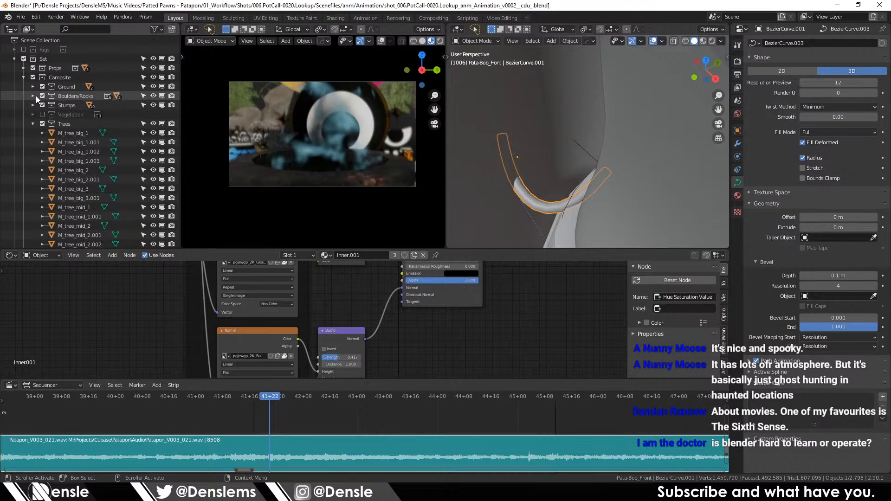
{"action": "left_click", "coordinate": [545, 398]}
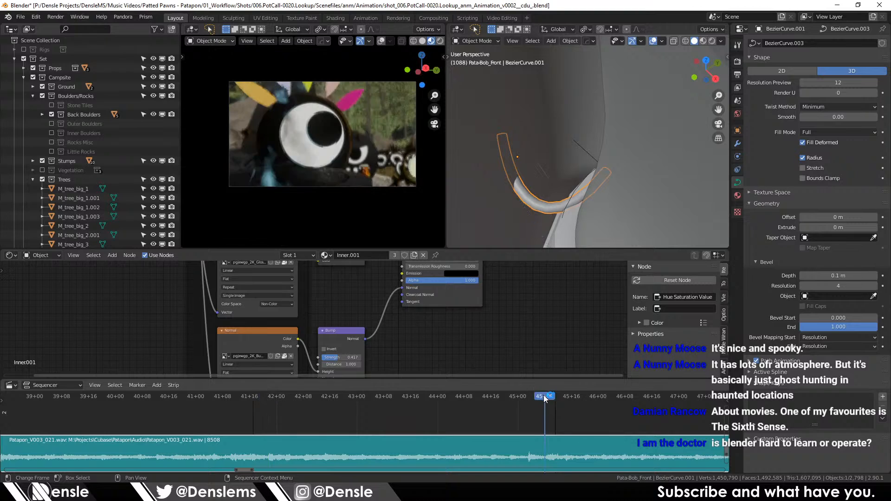
{"action": "left_click_drag", "start_coordinate": [550, 400], "coordinate": [554, 399]}
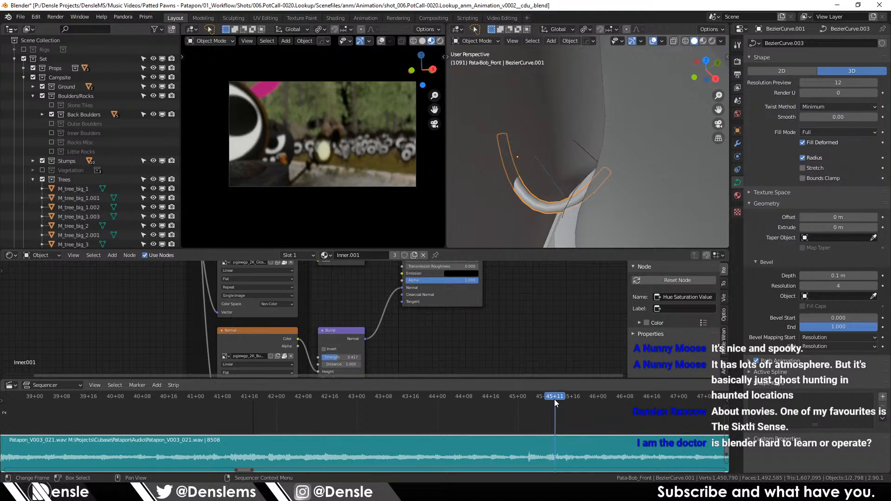
Step: Collapse the Boulders/Rocks collection, expand Ground and select Inner Ground with its vertex groups shown
{"action": "left_click", "coordinate": [43, 113]}
{"action": "left_click", "coordinate": [33, 94]}
{"action": "left_click", "coordinate": [32, 86]}
{"action": "left_click", "coordinate": [115, 98]}
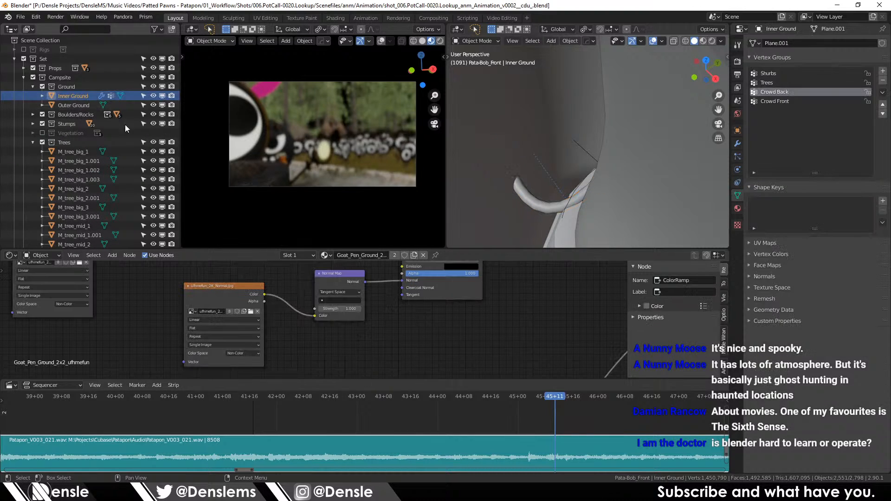
Step: Show the Inner Ground particle systems and examine the Crowd Back particles around the platform
{"action": "left_click", "coordinate": [738, 156]}
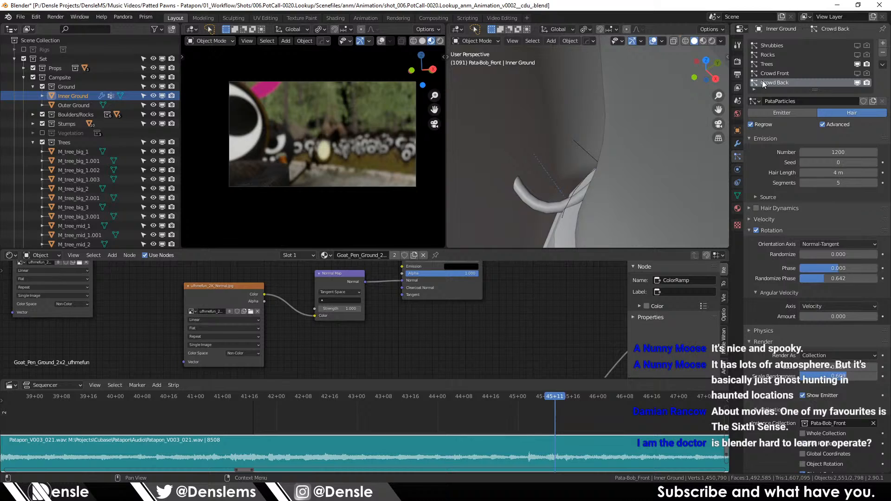
{"action": "left_click", "coordinate": [858, 46]}
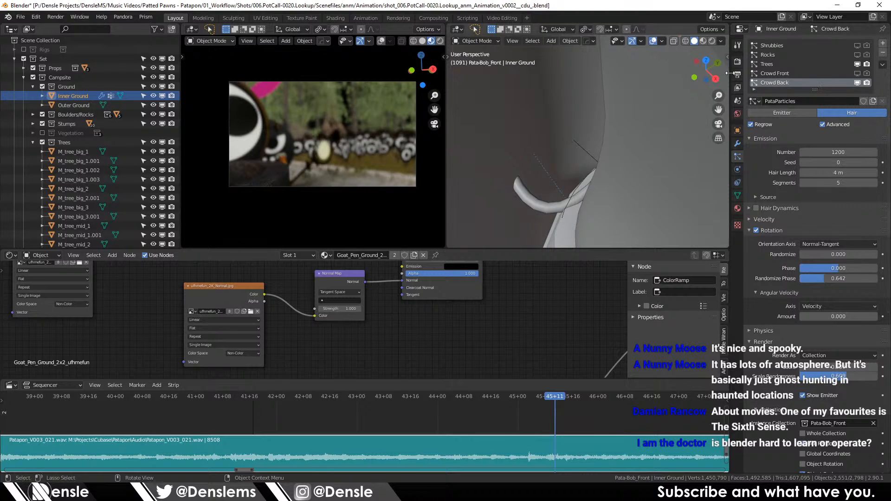
{"action": "key", "text": "KP_Decimal"}
{"action": "scroll", "coordinate": [624, 161], "scroll_direction": "up", "scroll_amount": 5}
{"action": "left_click_drag", "start_coordinate": [624, 160], "coordinate": [519, 219]}
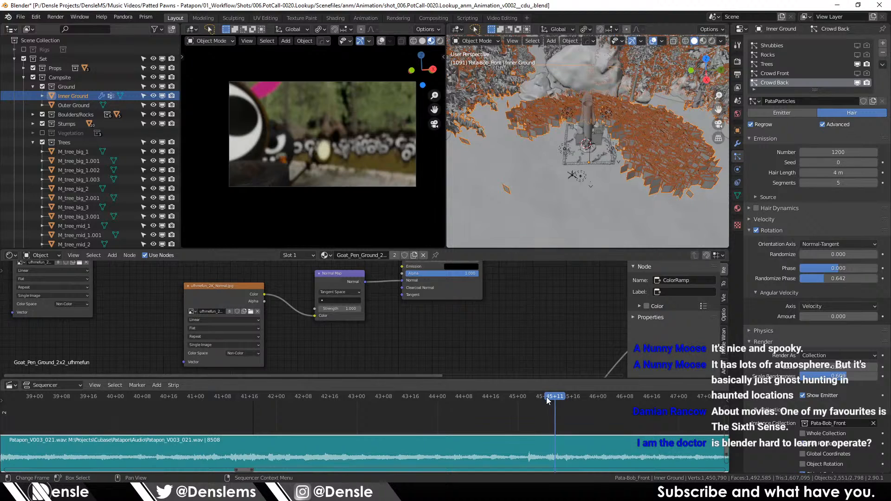
Step: Scrub the shot to frame 1056 and inspect the large eye and the crowd behind it in the camera view
{"action": "left_click", "coordinate": [535, 399]}
{"action": "left_click_drag", "start_coordinate": [497, 402], "coordinate": [437, 402]}
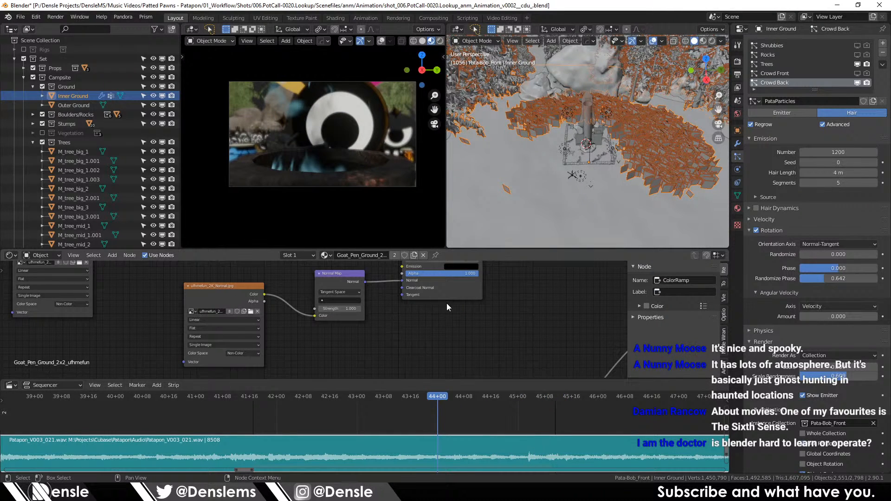
{"action": "scroll", "coordinate": [334, 152], "scroll_direction": "up", "scroll_amount": 5}
{"action": "scroll", "coordinate": [333, 152], "scroll_direction": "down", "scroll_amount": 5}
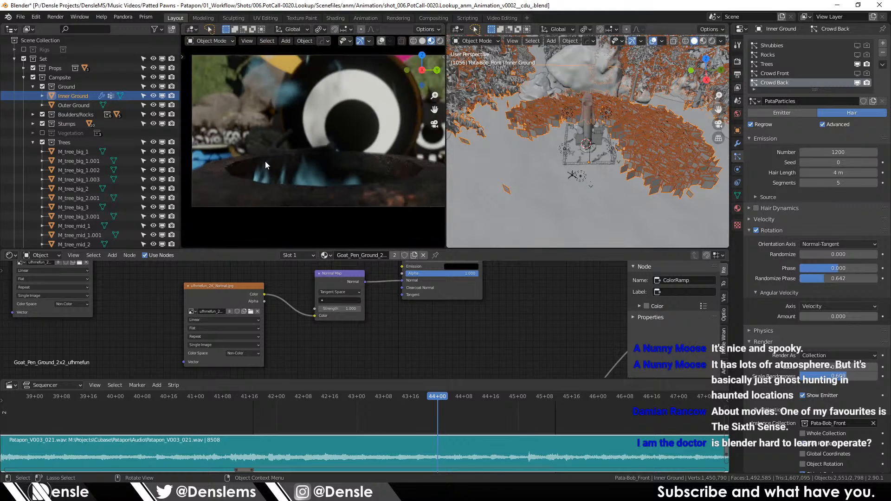
Step: Collapse the Trees and Campsite collections, expand the Camera collection and select its Empty
{"action": "left_click", "coordinate": [31, 144]}
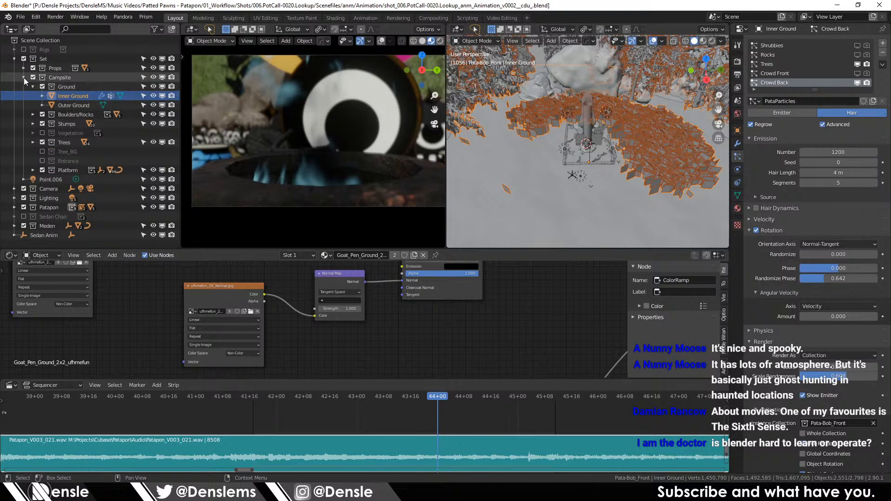
{"action": "left_click", "coordinate": [24, 77]}
{"action": "left_click", "coordinate": [72, 95]}
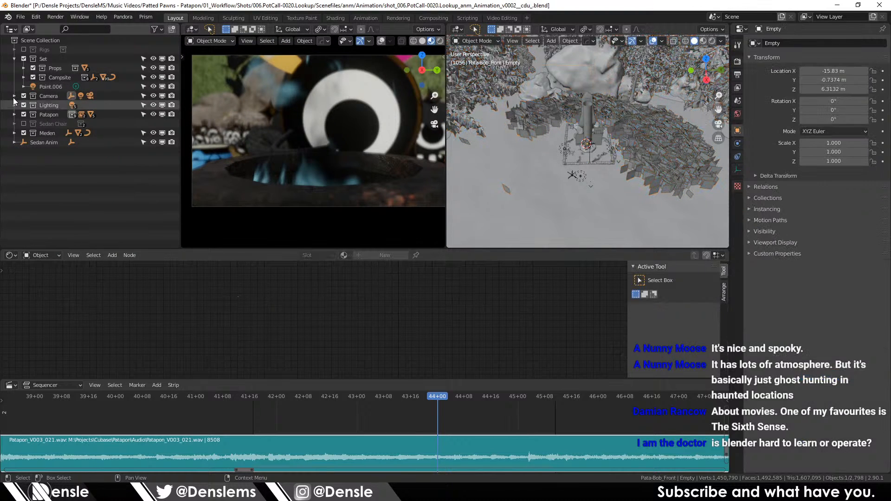
{"action": "left_click", "coordinate": [14, 96]}
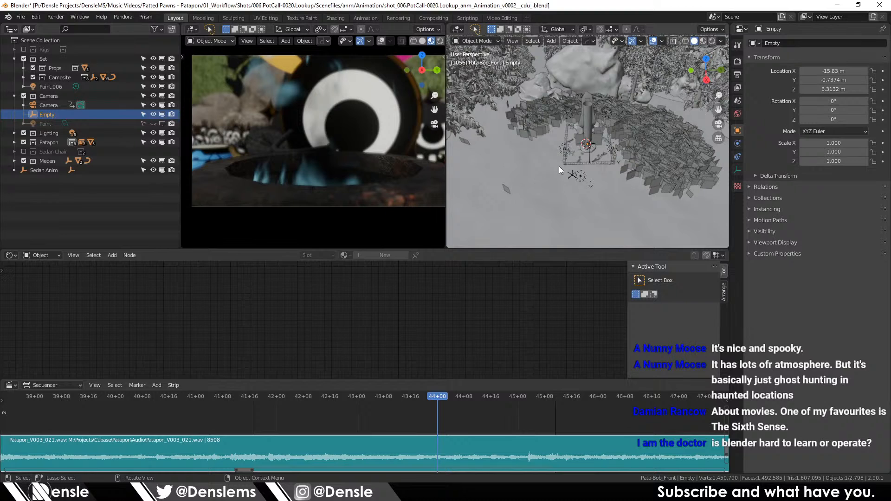
Step: Move the Camera collection's Empty to about X -18.2, Y 0.14, Z 7.29 m and play the shot to check the focus
{"action": "key", "text": "KP_Decimal"}
{"action": "left_click_drag", "start_coordinate": [643, 177], "coordinate": [603, 144]}
{"action": "key", "text": "g"}
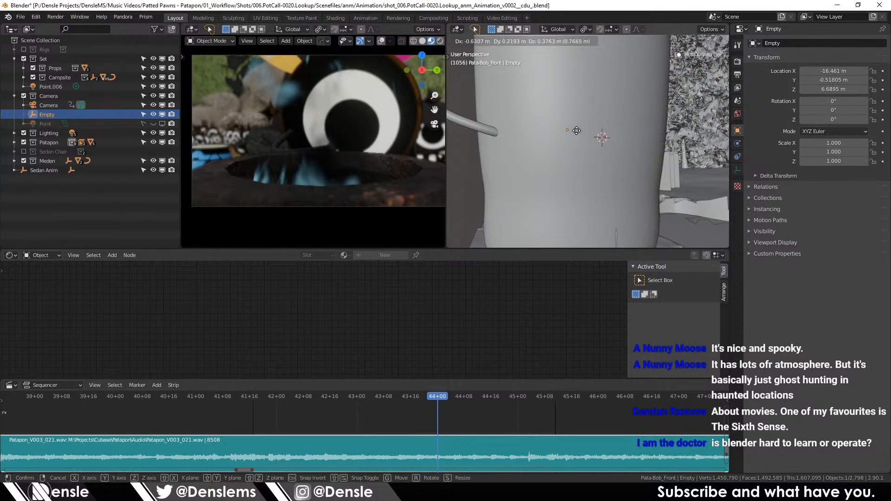
{"action": "left_click", "coordinate": [524, 114]}
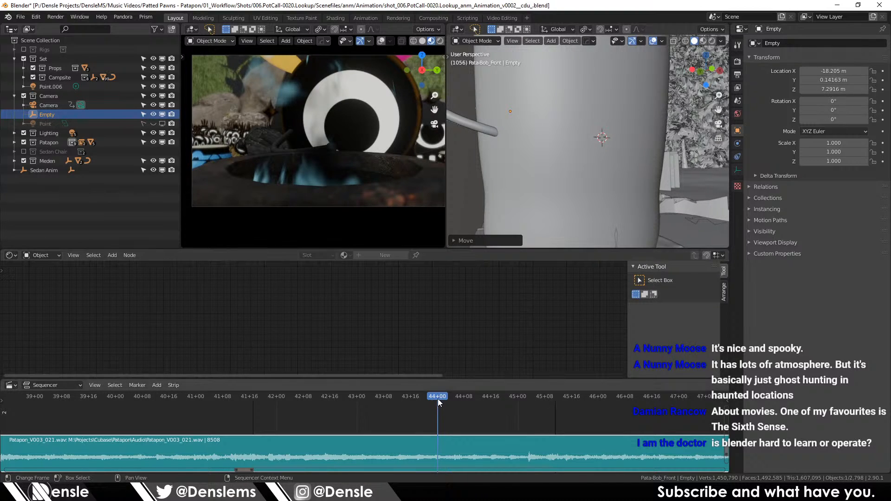
{"action": "key", "text": "space"}
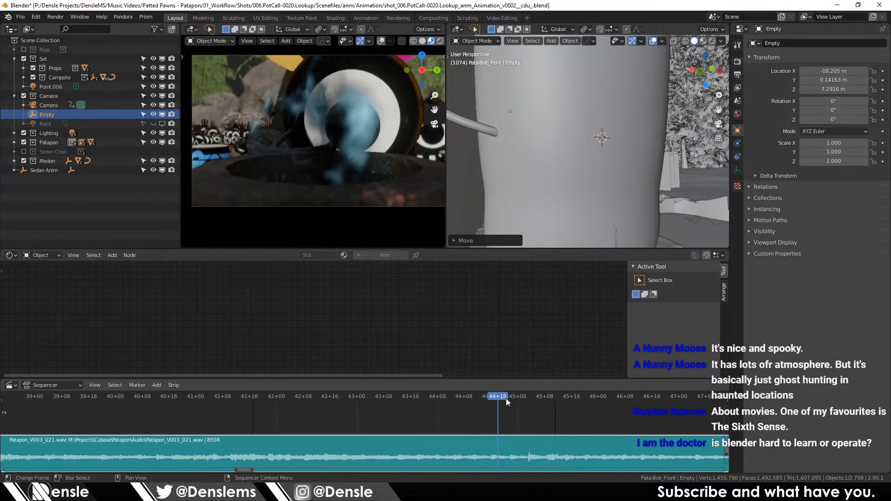
{"action": "left_click", "coordinate": [351, 403]}
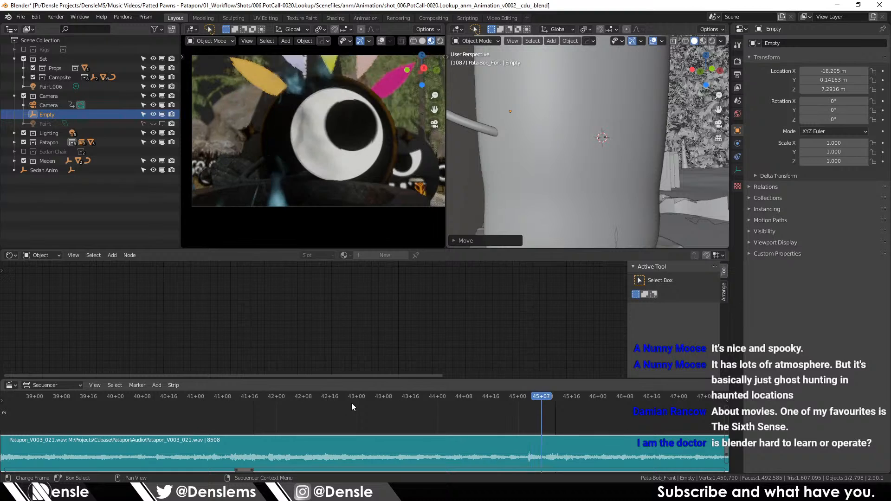
{"action": "left_click_drag", "start_coordinate": [280, 311], "coordinate": [229, 279]}
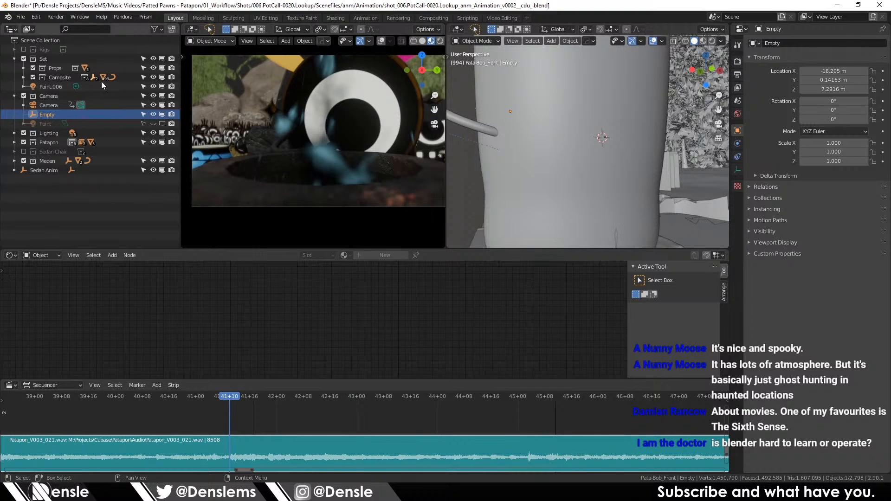
Step: Select the camera, display its keyframes in the timeline and go to frame 1078
{"action": "left_click", "coordinate": [25, 106]}
{"action": "left_click", "coordinate": [38, 105]}
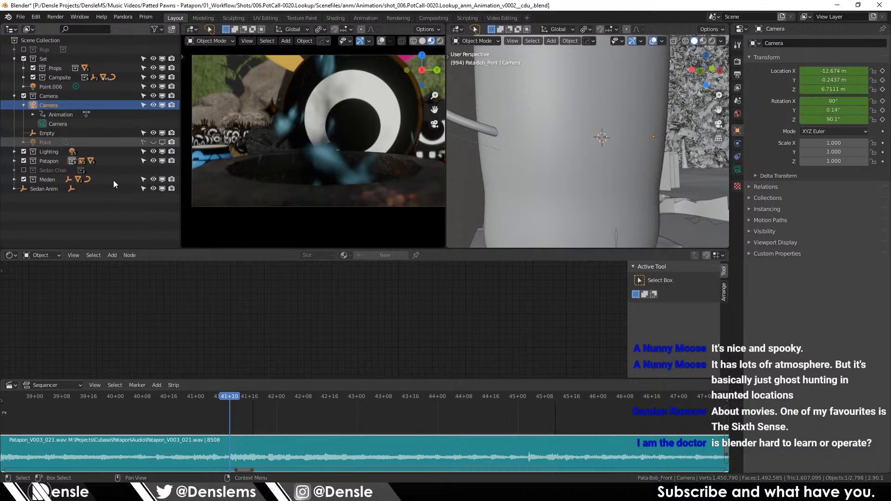
{"action": "key", "text": "shift+F12"}
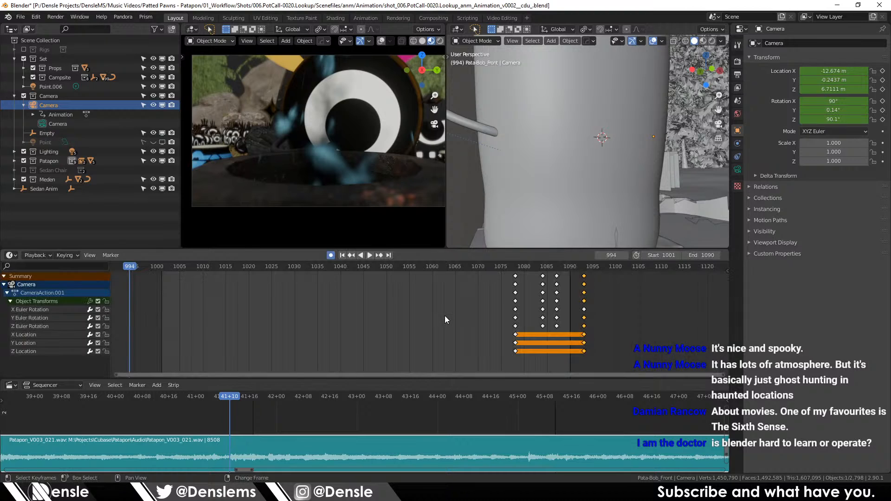
{"action": "left_click", "coordinate": [517, 265]}
Step: Move the 0050_0060_Raise_00000 object about 1 m in the negative Y direction
{"action": "left_click", "coordinate": [332, 108]}
{"action": "key", "text": "KP_Decimal"}
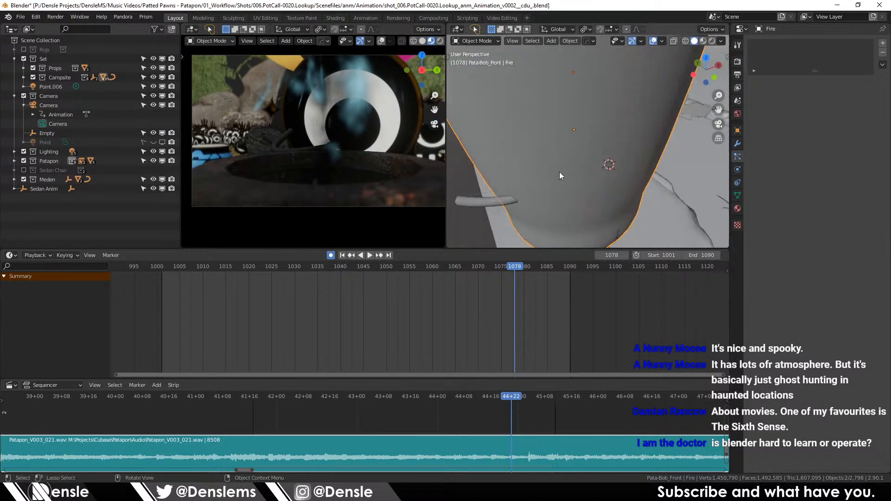
{"action": "left_click_drag", "start_coordinate": [564, 152], "coordinate": [520, 147]}
{"action": "left_click_drag", "start_coordinate": [509, 194], "coordinate": [514, 141]}
{"action": "left_click", "coordinate": [514, 140]}
{"action": "key", "text": "g"}
{"action": "key", "text": "y"}
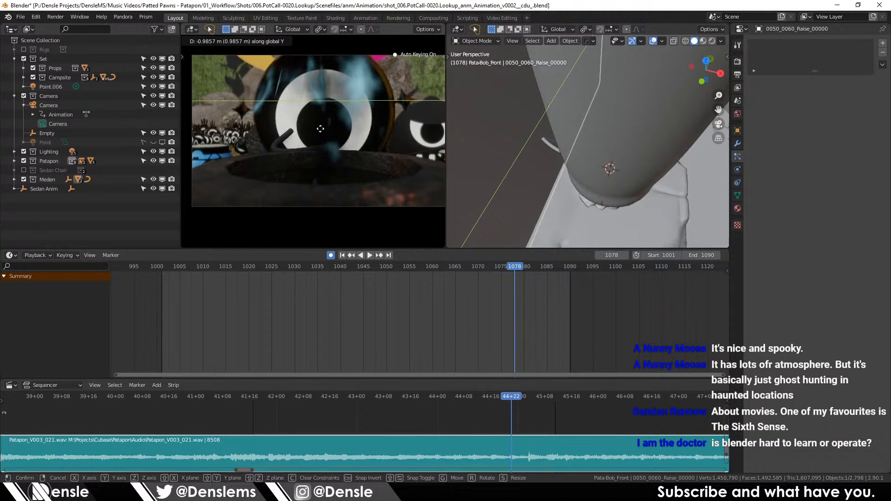
{"action": "left_click", "coordinate": [322, 129]}
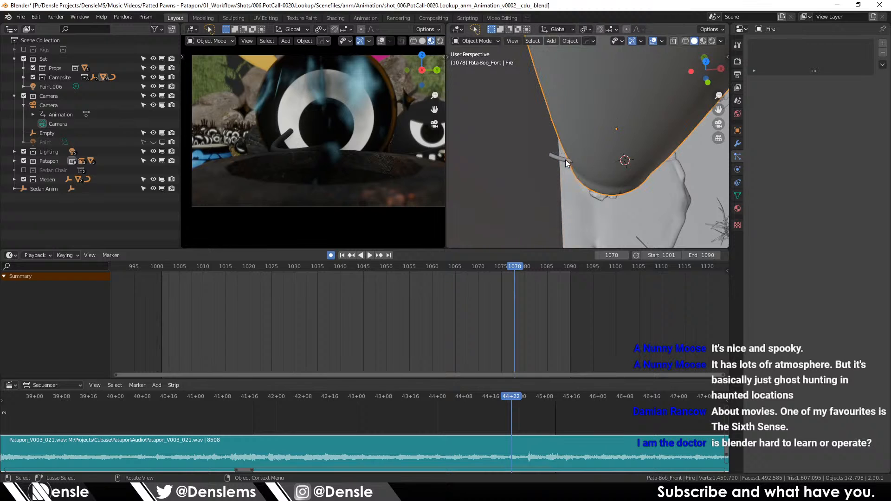
Step: Move BezierCurve.001 about -0.91 m along Y and play back the shot to check the new placement
{"action": "left_click", "coordinate": [566, 160]}
{"action": "key", "text": "g"}
{"action": "key", "text": "y"}
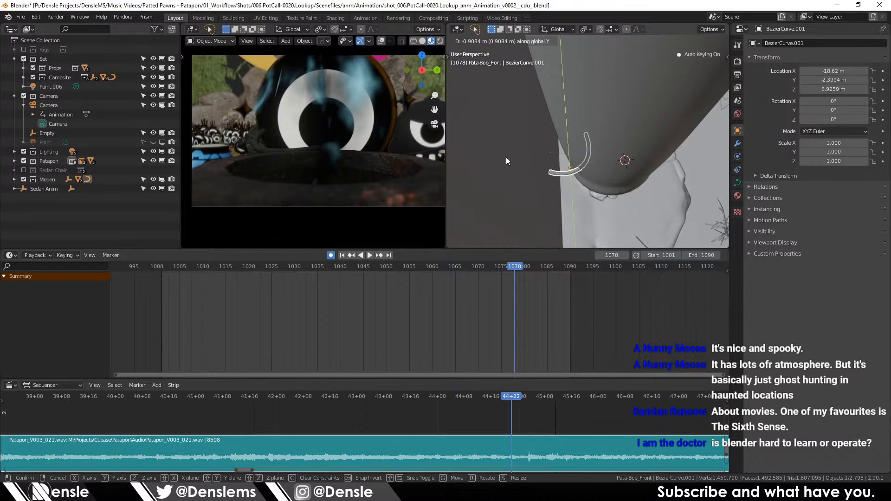
{"action": "left_click", "coordinate": [506, 157]}
{"action": "key", "text": "space"}
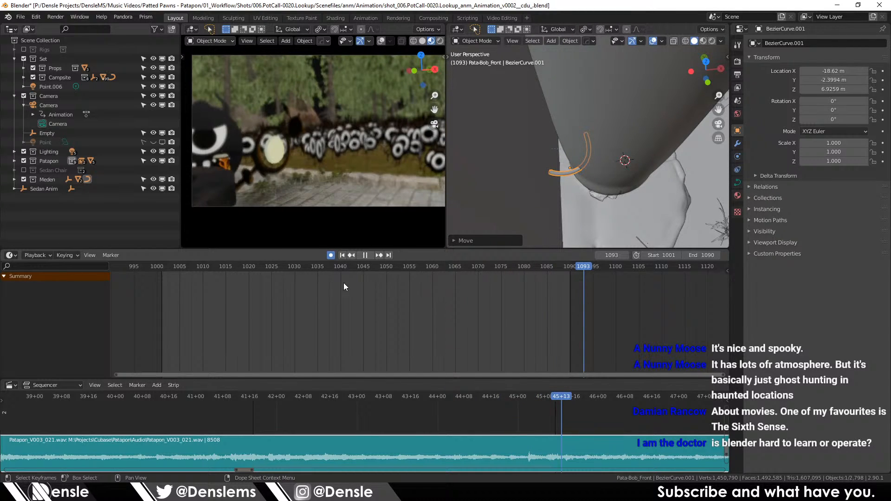
{"action": "left_click", "coordinate": [361, 284]}
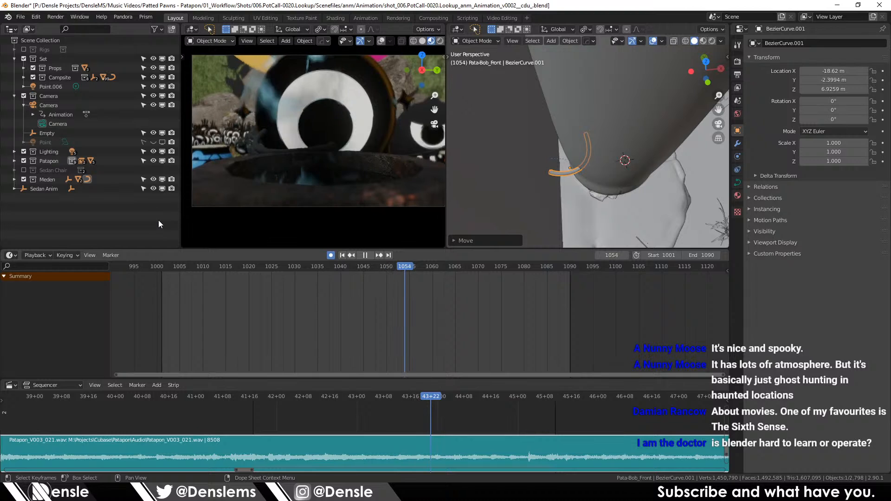
{"action": "key", "text": "space"}
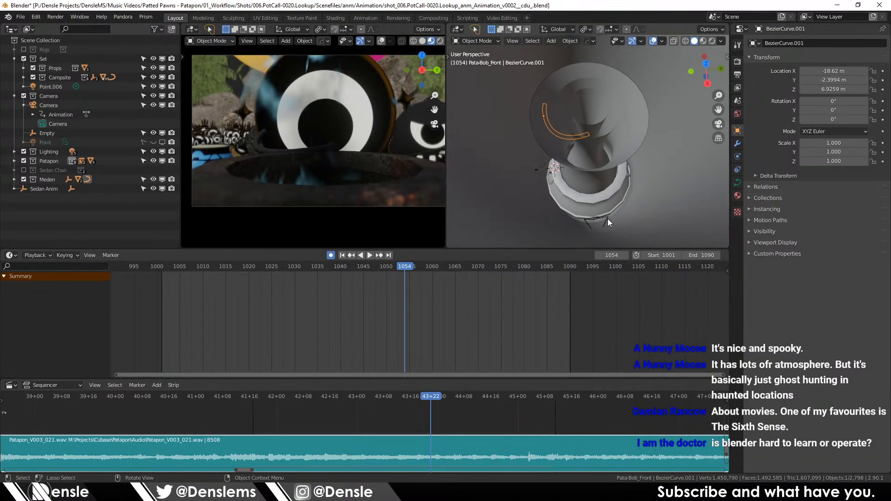
Step: Move the camera's X, Y and Z location keyframes from frame 1078 to frame 1001
{"action": "left_click", "coordinate": [602, 223]}
{"action": "left_click", "coordinate": [515, 267]}
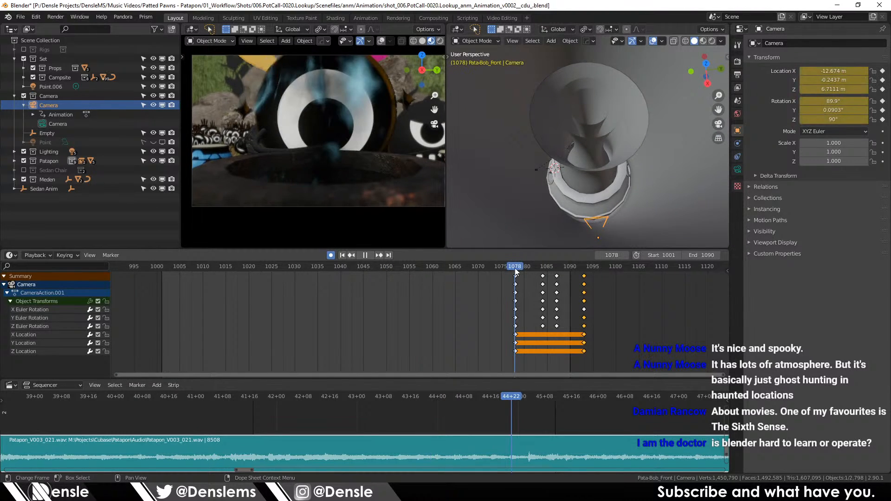
{"action": "left_click", "coordinate": [517, 335]}
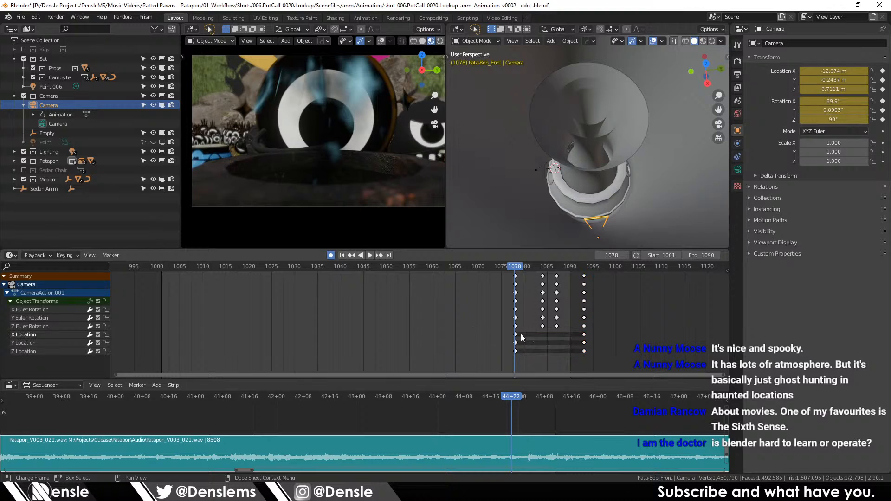
{"action": "left_click_drag", "start_coordinate": [509, 335], "coordinate": [538, 367]}
{"action": "left_click_drag", "start_coordinate": [516, 336], "coordinate": [163, 343]}
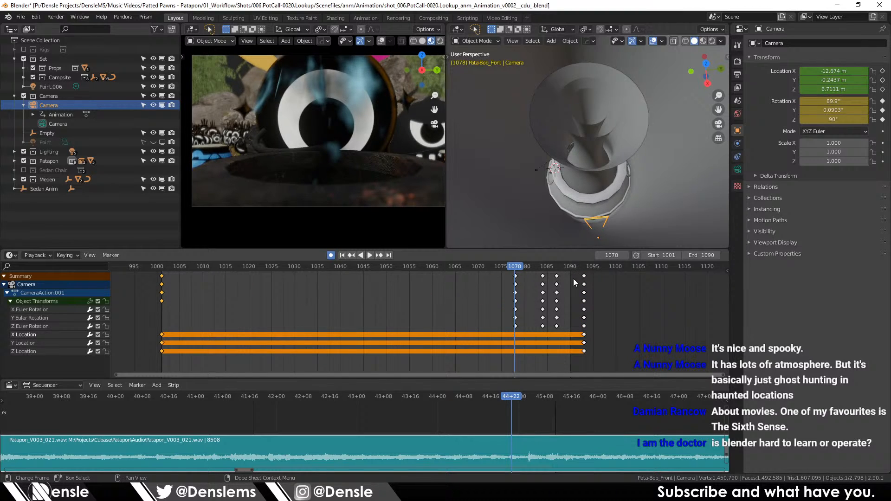
Step: At frame 1093, move the camera along X to about -13.05 m with auto keying on
{"action": "left_click", "coordinate": [585, 270]}
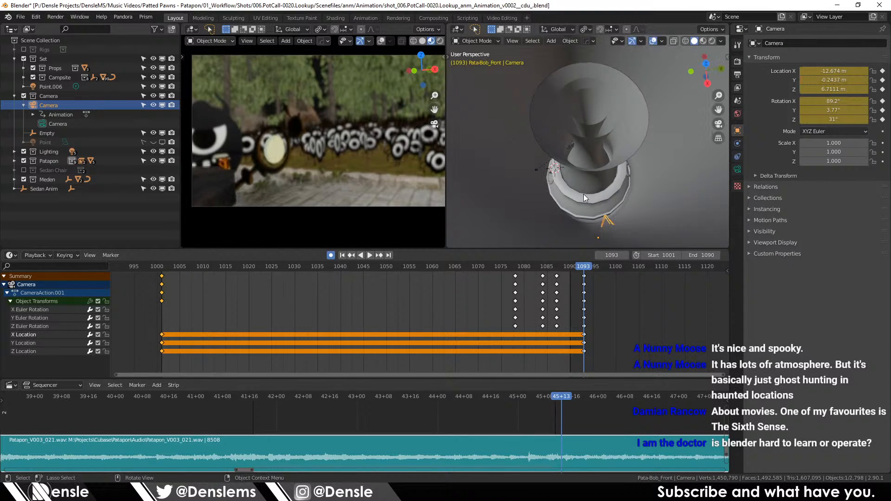
{"action": "key", "text": "g"}
{"action": "key", "text": "x"}
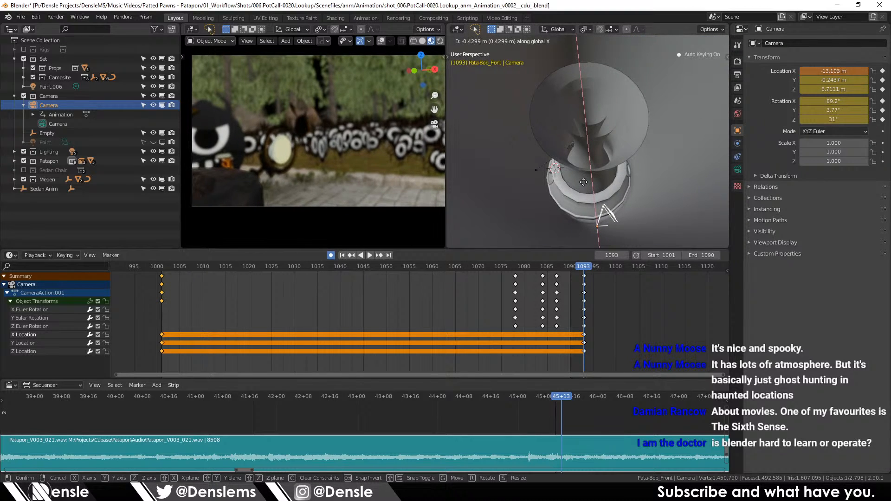
{"action": "left_click", "coordinate": [584, 183]}
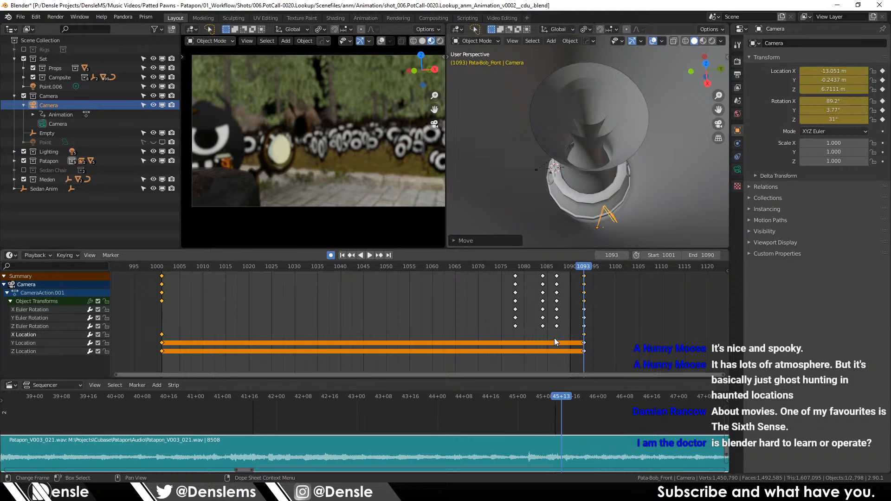
Step: Isolate the camera's X Location curve in the Graph Editor and set its keyframe interpolation to Linear
{"action": "key", "text": "ctrl+Tab"}
{"action": "left_click", "coordinate": [184, 347]}
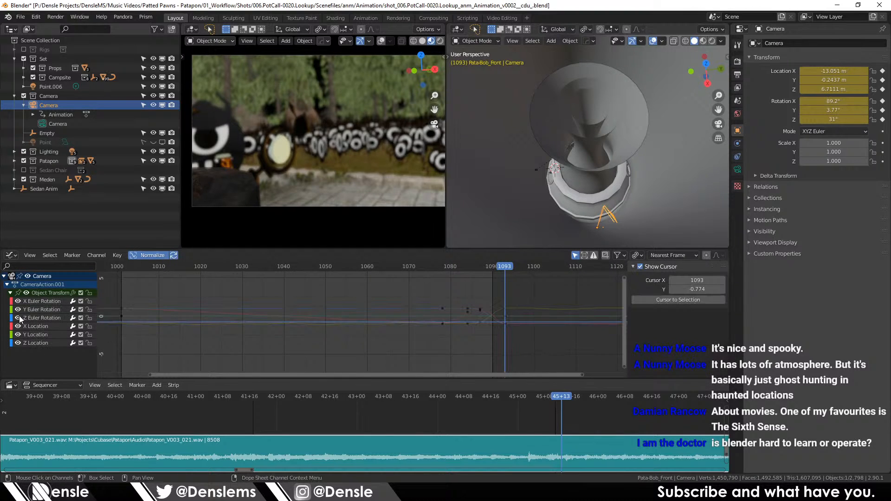
{"action": "left_click_drag", "start_coordinate": [17, 302], "coordinate": [18, 326]}
{"action": "left_click", "coordinate": [16, 344]}
{"action": "left_click", "coordinate": [17, 336]}
{"action": "left_click", "coordinate": [16, 326]}
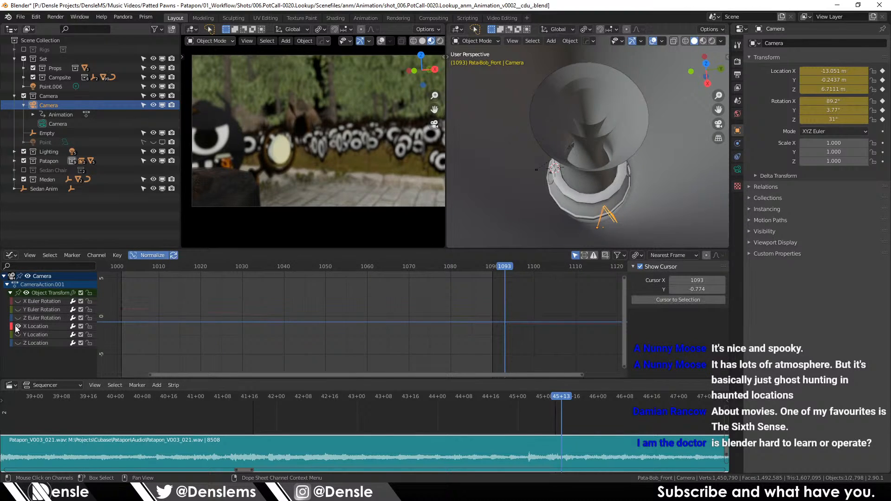
{"action": "left_click", "coordinate": [35, 327]}
{"action": "key", "text": "a"}
{"action": "key", "text": "t"}
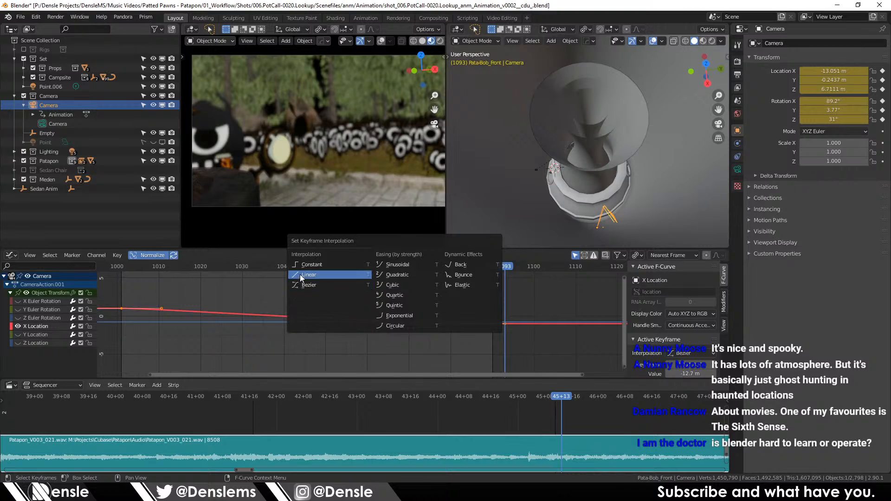
{"action": "left_click", "coordinate": [134, 279]}
Step: Show all camera curves again, play the shot from frame 1001 to check the push-in and return to the Dope Sheet timeline
{"action": "key", "text": "shift+Left"}
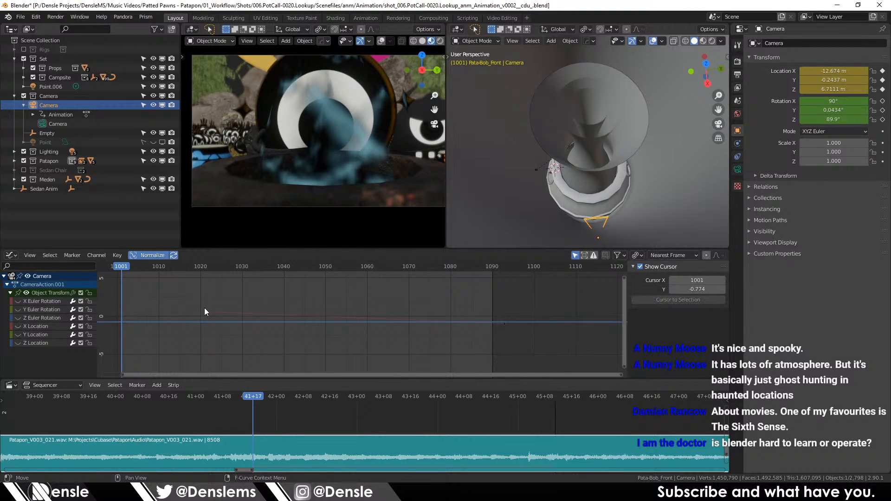
{"action": "left_click_drag", "start_coordinate": [17, 301], "coordinate": [17, 327]}
{"action": "key", "text": "space"}
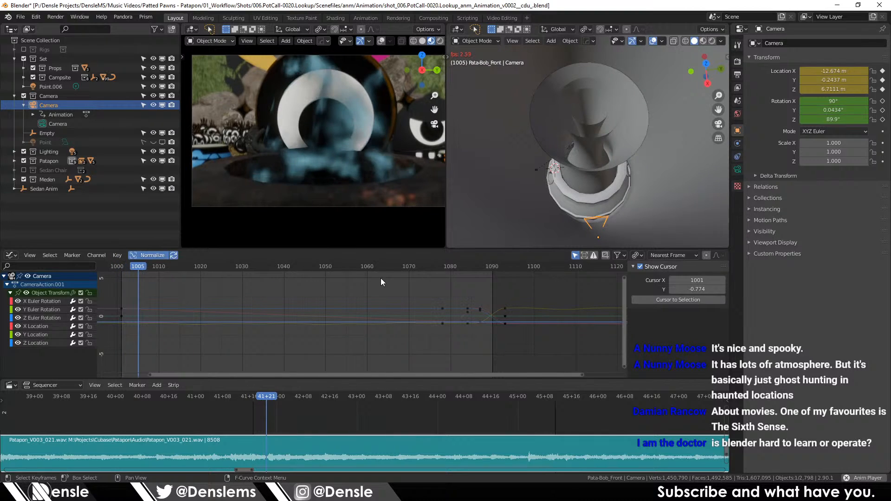
{"action": "key", "text": "space"}
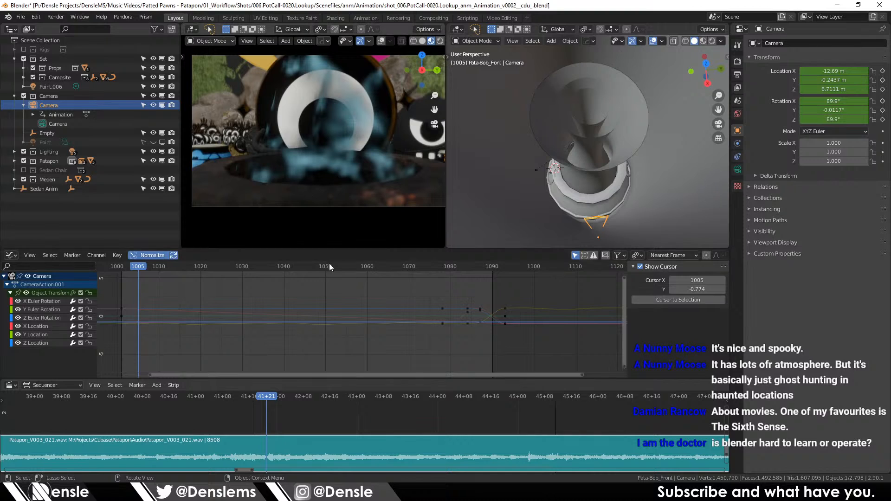
{"action": "key", "text": "ctrl+Tab"}
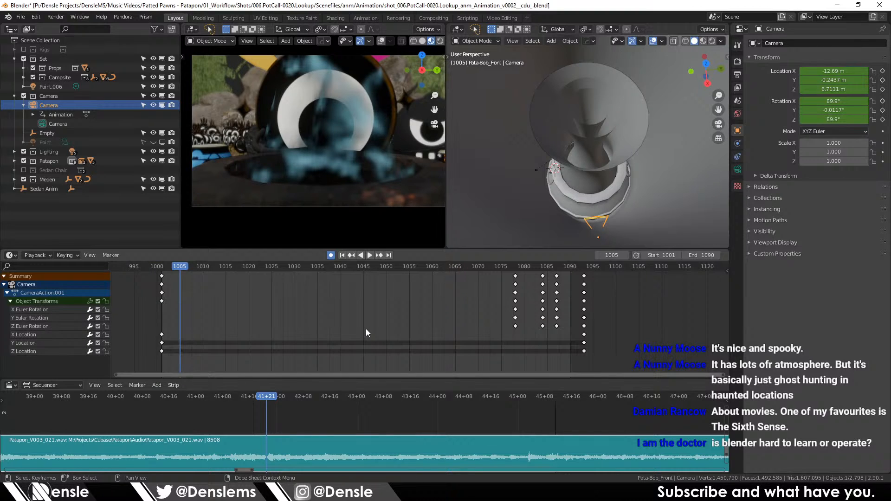
Step: Play through the shot to check the camera move and enable the Drummers collection inside Patapon
{"action": "key", "text": "space"}
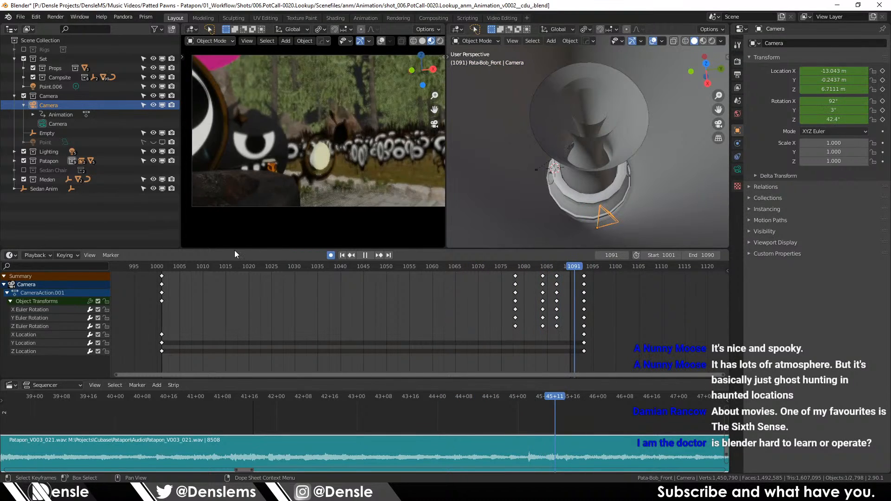
{"action": "key", "text": "Escape"}
{"action": "left_click", "coordinate": [14, 96]}
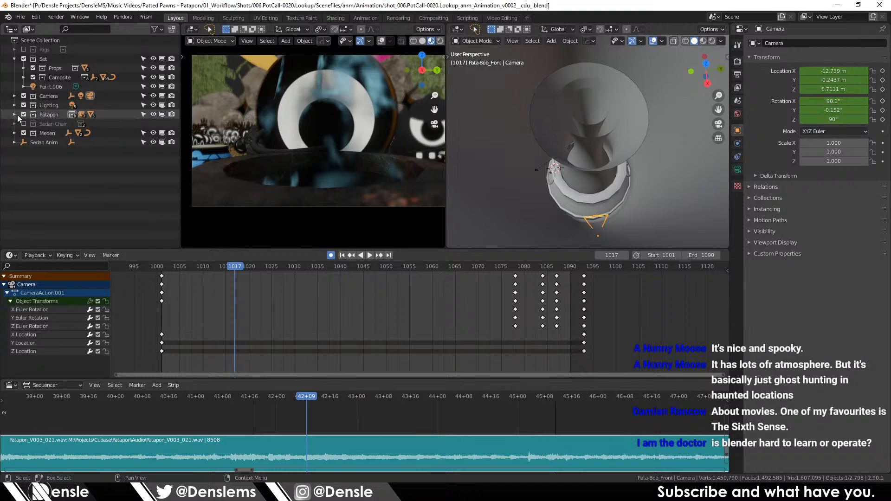
{"action": "left_click", "coordinate": [14, 114]}
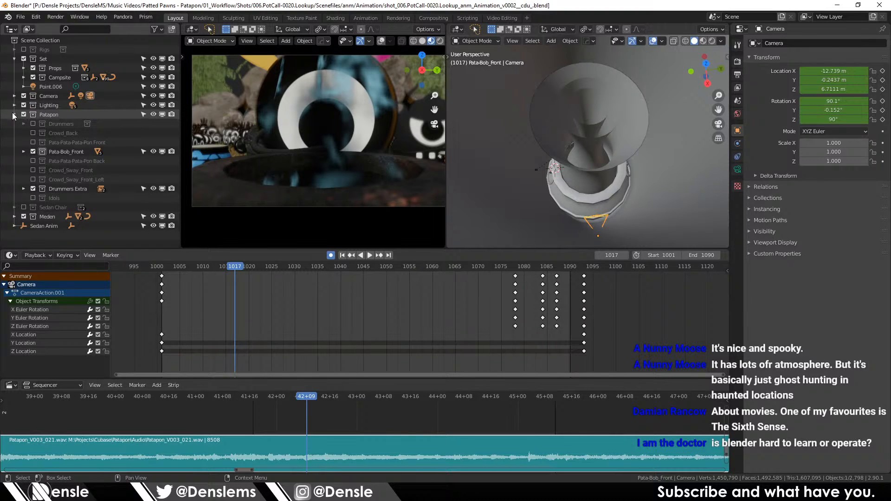
{"action": "left_click", "coordinate": [32, 124]}
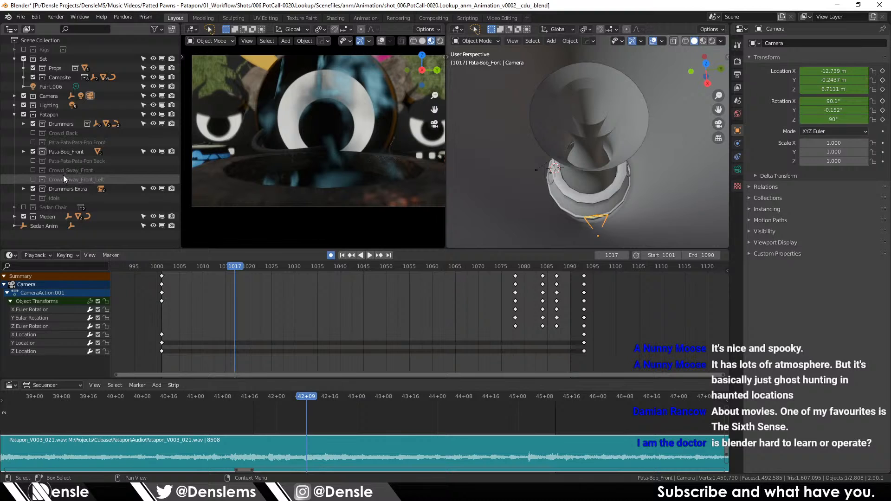
Step: Play the shot from near its start to review the camera push-in with the drummers included
{"action": "left_click", "coordinate": [183, 268]}
{"action": "key", "text": "space"}
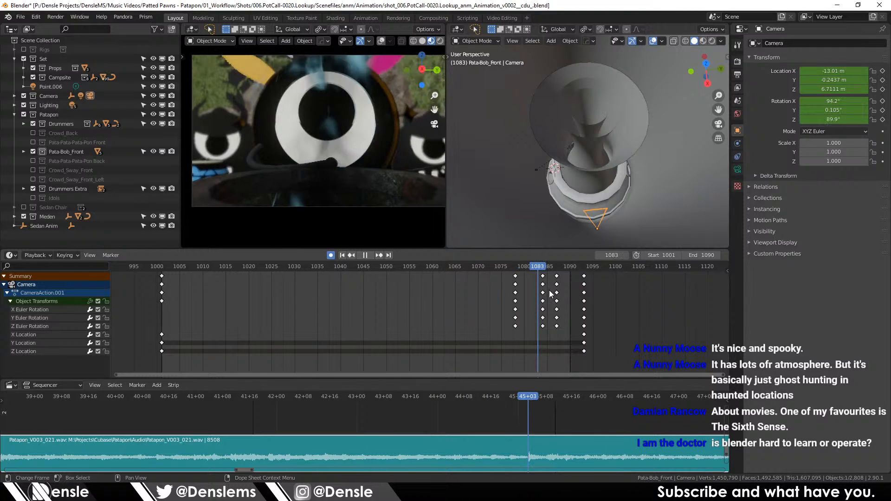
{"action": "left_click_drag", "start_coordinate": [578, 307], "coordinate": [532, 306]}
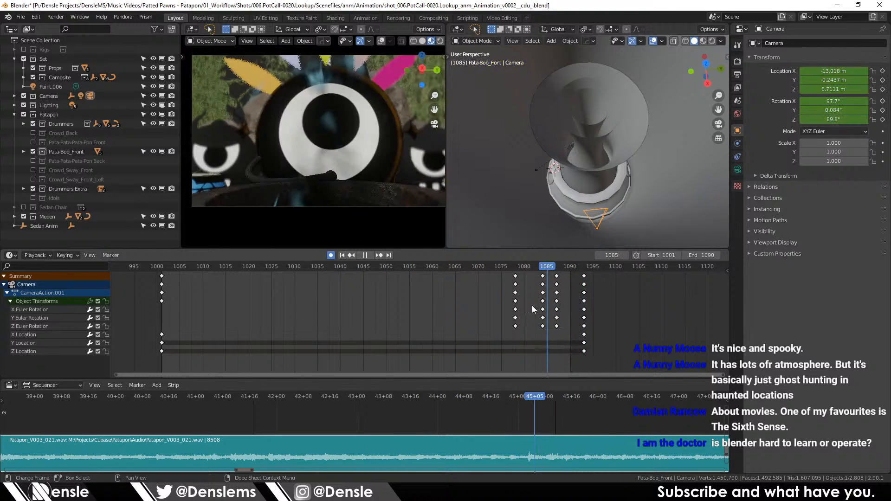
Step: Collapse the outliner collections with the Sedan Anim empty hidden, and save the shot as a new Prism version
{"action": "left_click", "coordinate": [8, 114]}
{"action": "left_click", "coordinate": [14, 96]}
{"action": "left_click", "coordinate": [24, 106]}
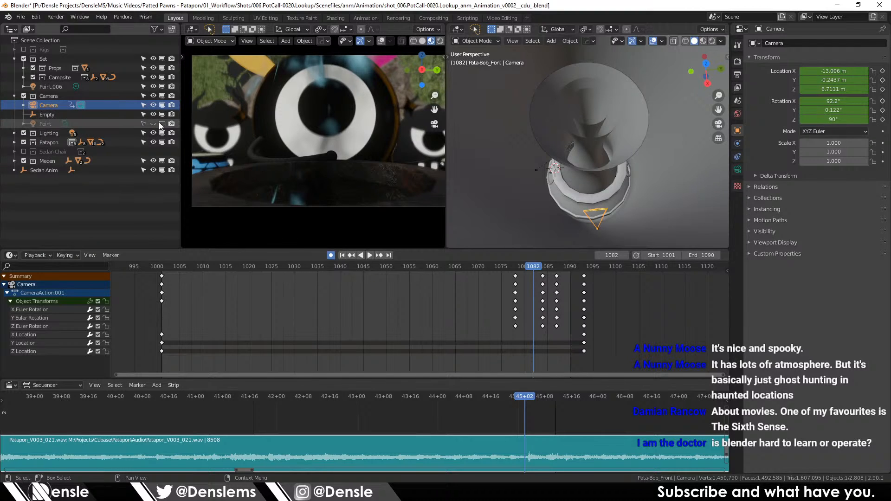
{"action": "left_click", "coordinate": [13, 96]}
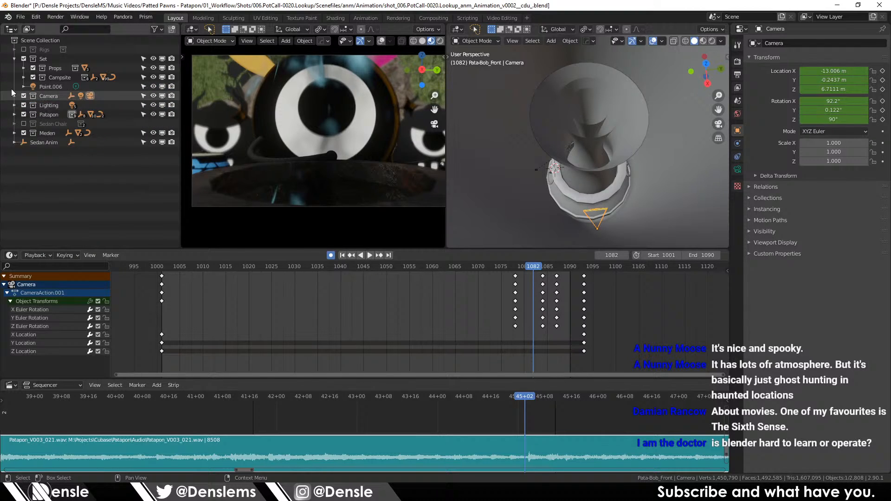
{"action": "left_click", "coordinate": [14, 59]}
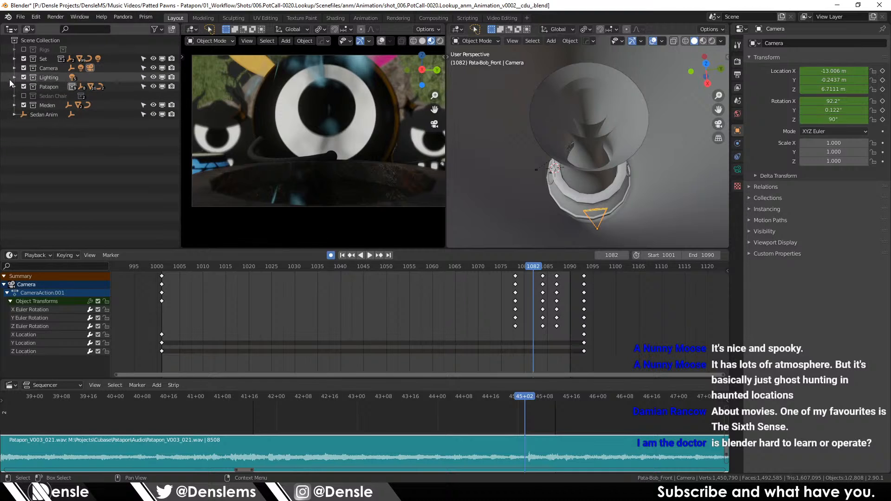
{"action": "left_click", "coordinate": [152, 115]}
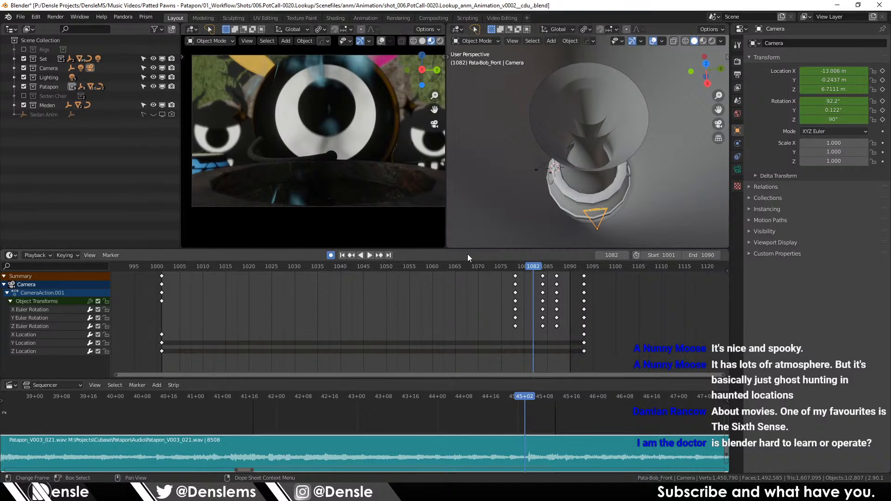
{"action": "left_click", "coordinate": [146, 17]}
{"action": "left_click", "coordinate": [155, 29]}
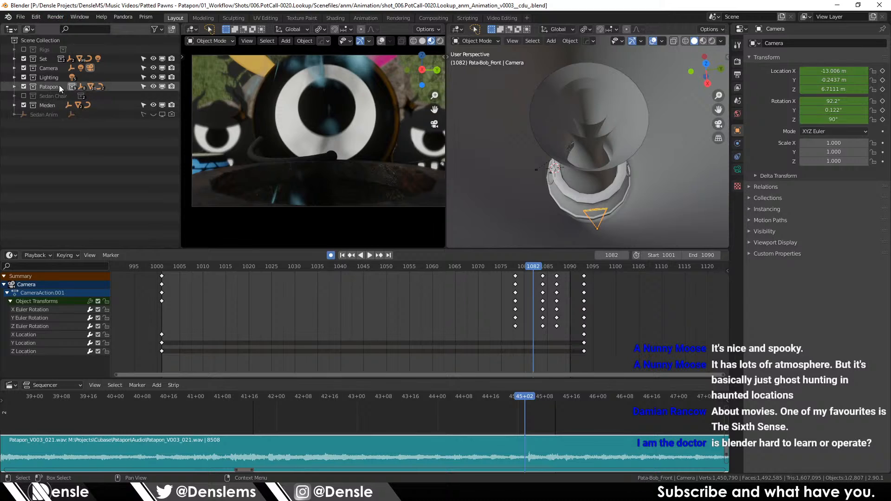
Step: Select and frame the Point.006 light, and switch the camera viewport to rendered shading
{"action": "left_click", "coordinate": [98, 58]}
{"action": "key", "text": "KP_Decimal"}
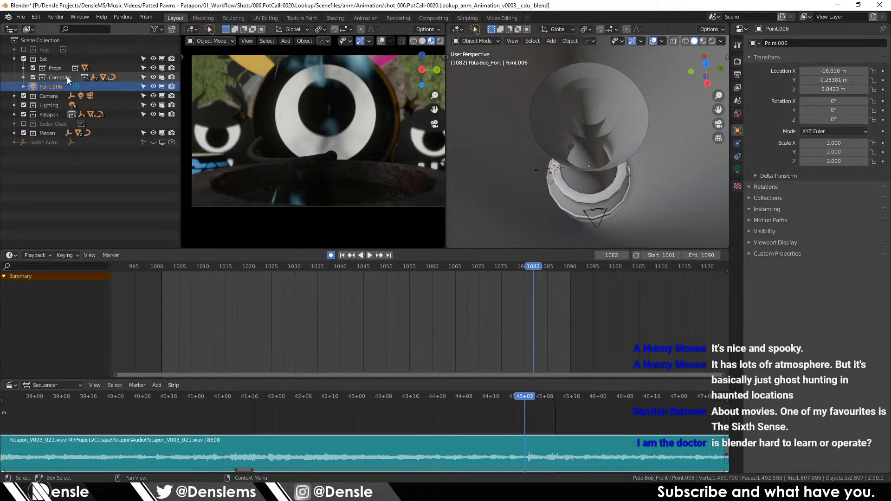
{"action": "key", "text": "KP_Decimal"}
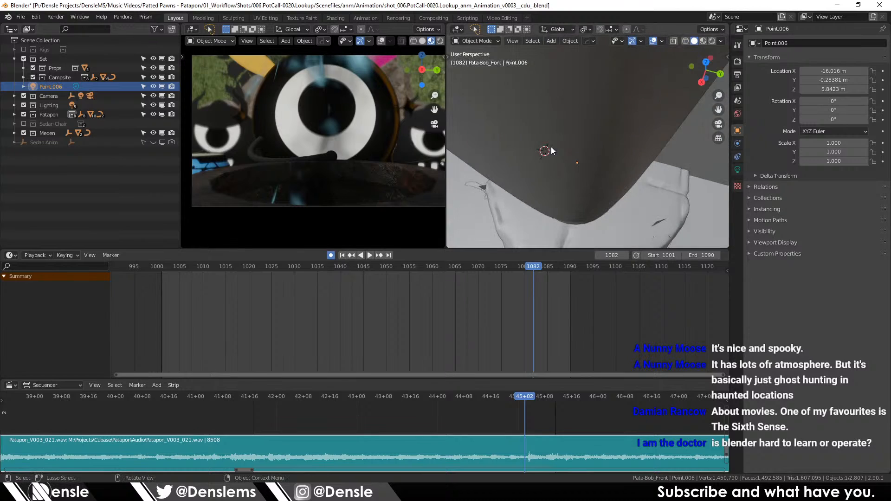
{"action": "left_click", "coordinate": [440, 40]}
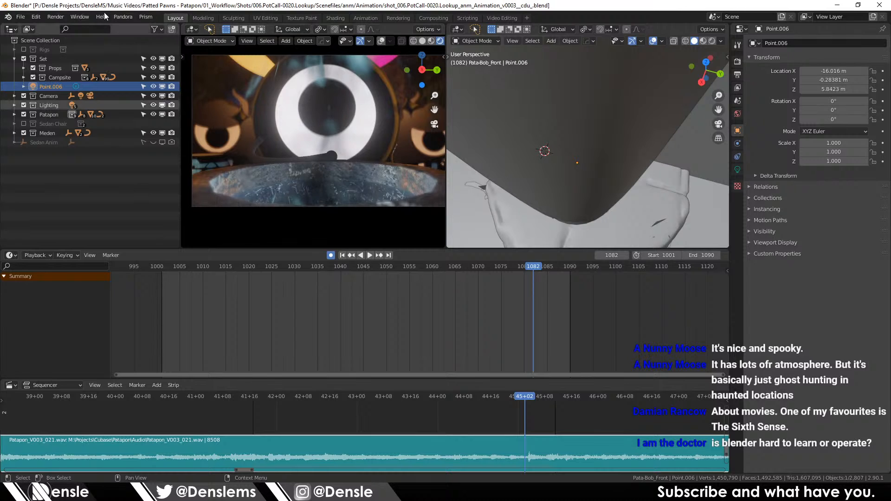
Step: Render a still image of frame 1082, examine the eye, drummers and pot rim in it, and close the render
{"action": "left_click", "coordinate": [49, 16]}
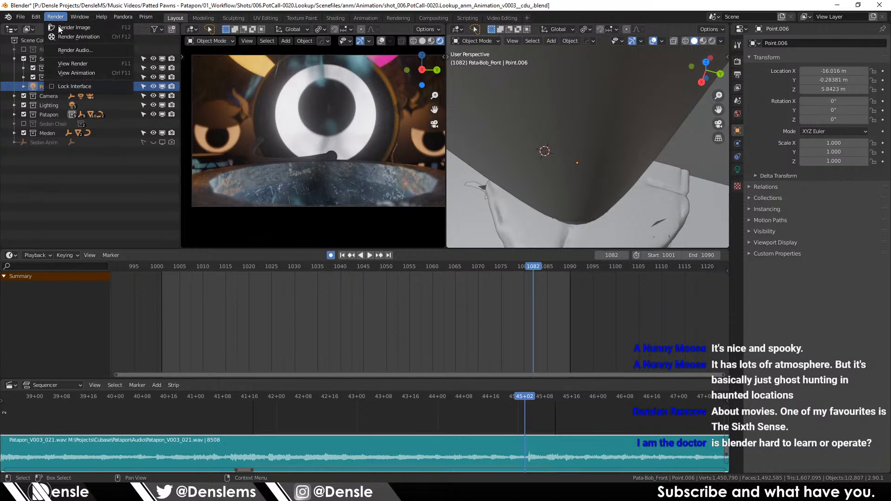
{"action": "left_click", "coordinate": [69, 27]}
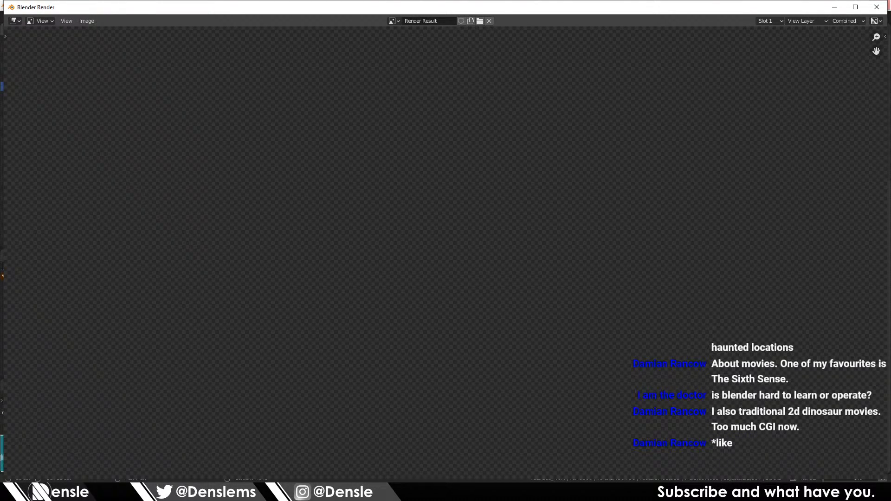
{"action": "left_click", "coordinate": [877, 7]}
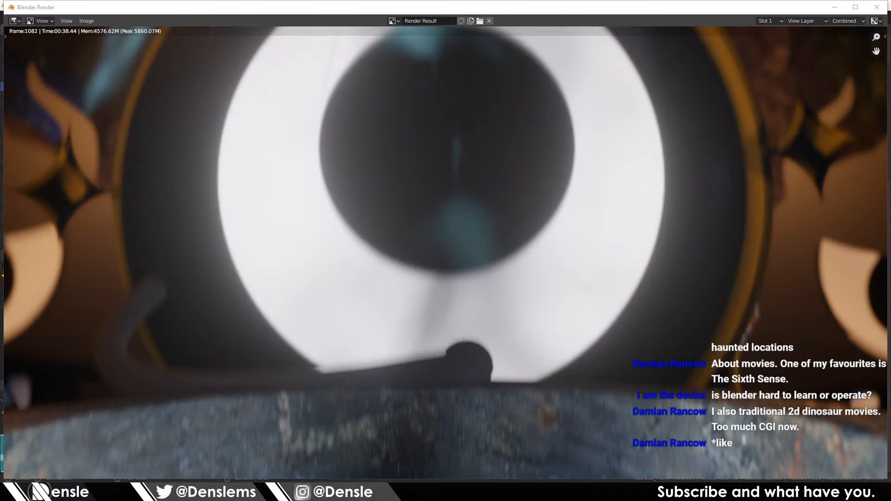
{"action": "scroll", "coordinate": [350, 161], "scroll_direction": "down", "scroll_amount": 6}
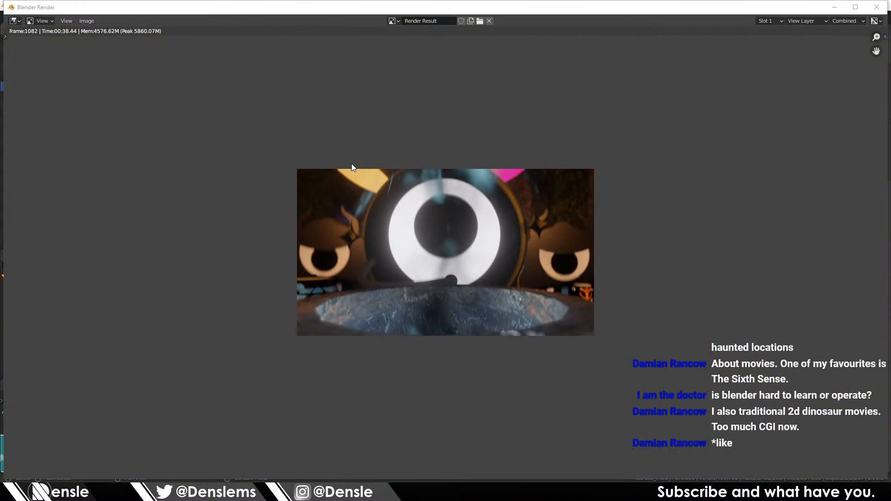
{"action": "scroll", "coordinate": [351, 164], "scroll_direction": "up", "scroll_amount": 3}
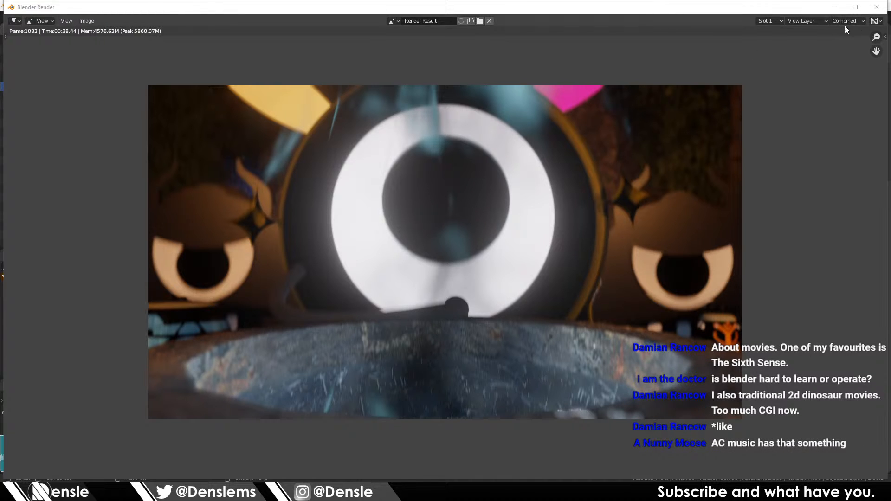
{"action": "scroll", "coordinate": [752, 213], "scroll_direction": "up", "scroll_amount": 2}
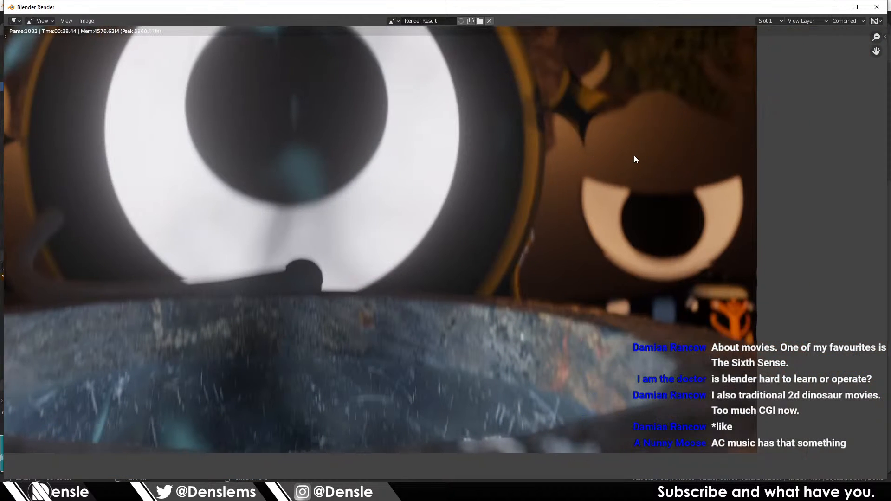
{"action": "scroll", "coordinate": [643, 169], "scroll_direction": "down", "scroll_amount": 3}
{"action": "scroll", "coordinate": [646, 172], "scroll_direction": "up", "scroll_amount": 1}
{"action": "left_click_drag", "start_coordinate": [646, 175], "coordinate": [644, 150]}
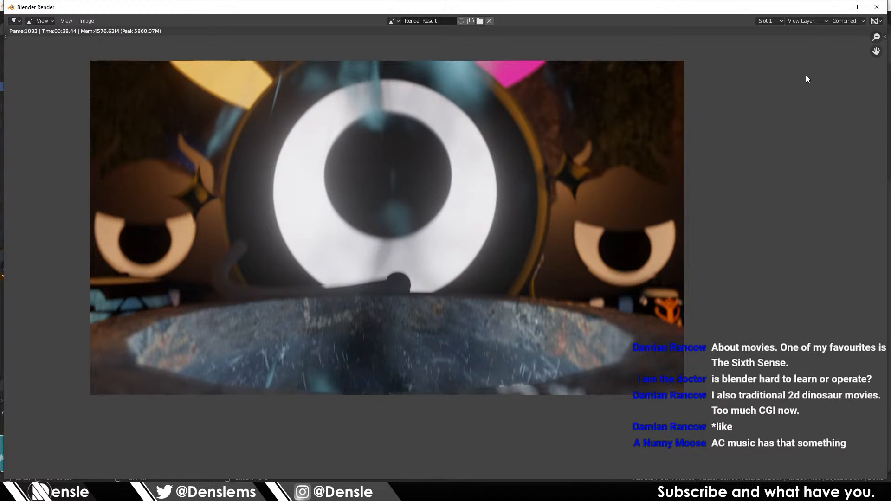
{"action": "left_click", "coordinate": [876, 7]}
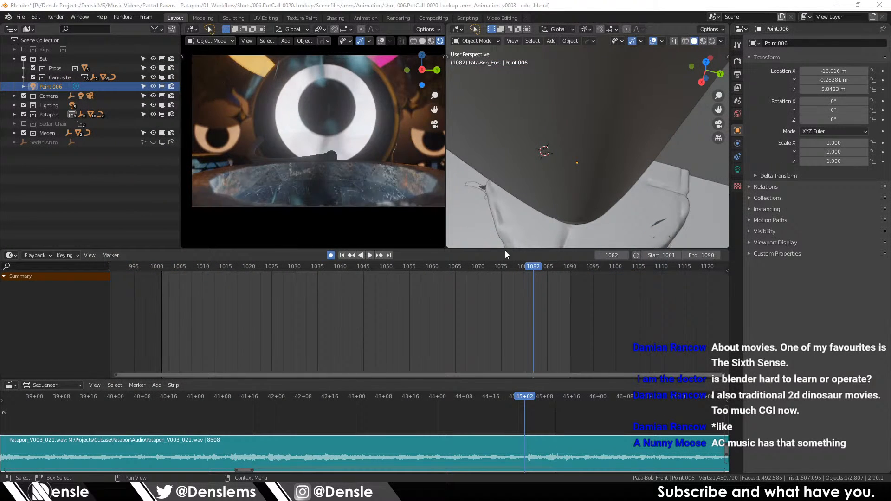
Step: Open the Prism State Manager and review the ImageRender (Animation) state's settings and task name
{"action": "left_click", "coordinate": [138, 18]}
{"action": "left_click", "coordinate": [135, 18]}
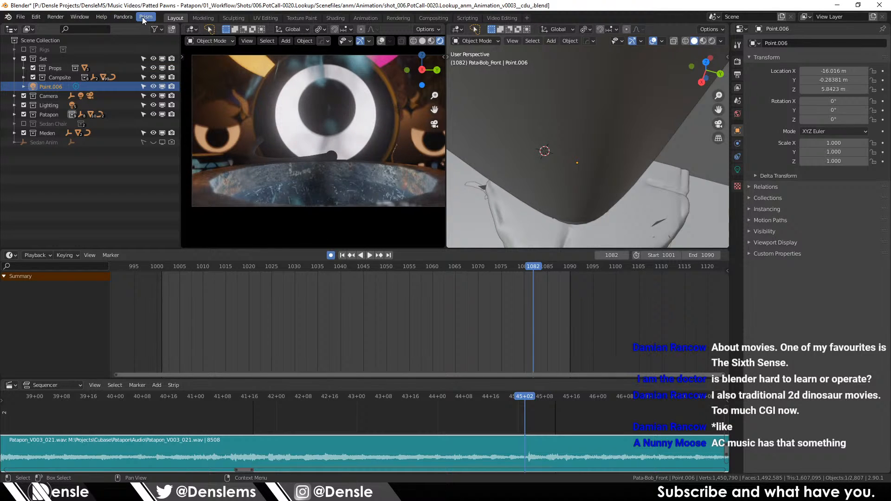
{"action": "left_click", "coordinate": [142, 17]}
{"action": "left_click", "coordinate": [156, 56]}
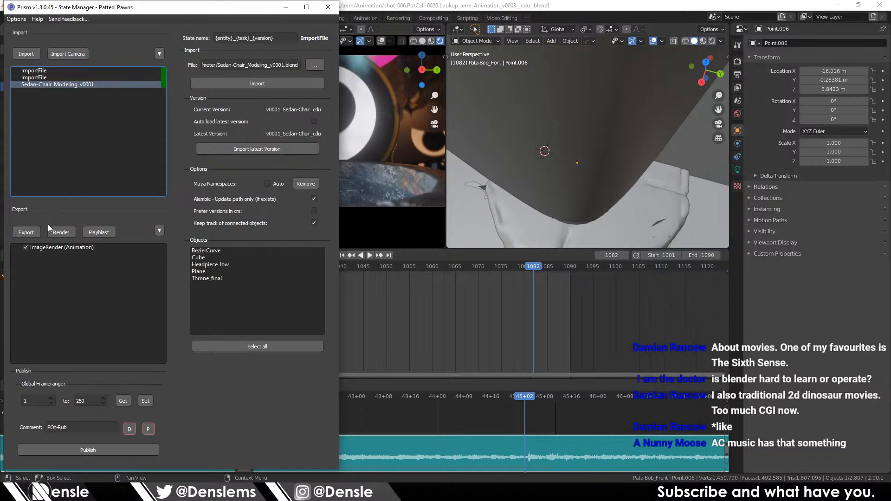
{"action": "left_click", "coordinate": [59, 249]}
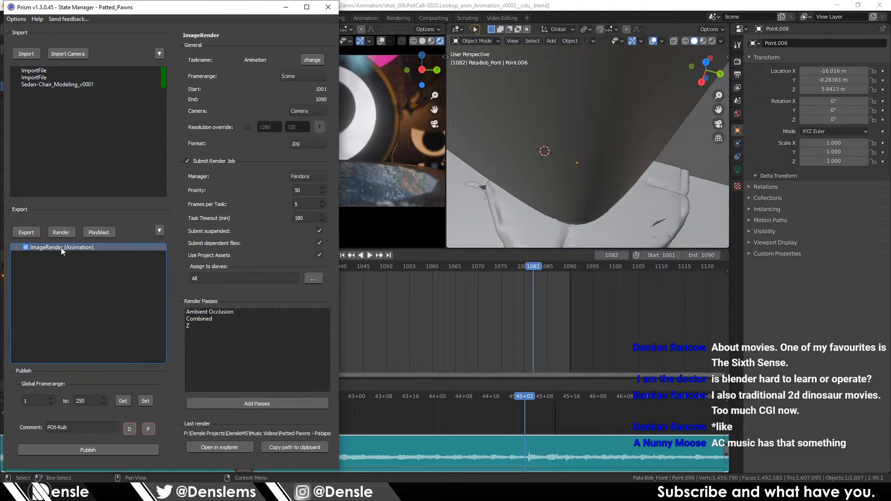
{"action": "left_click", "coordinate": [305, 61]}
{"action": "left_click", "coordinate": [474, 273]}
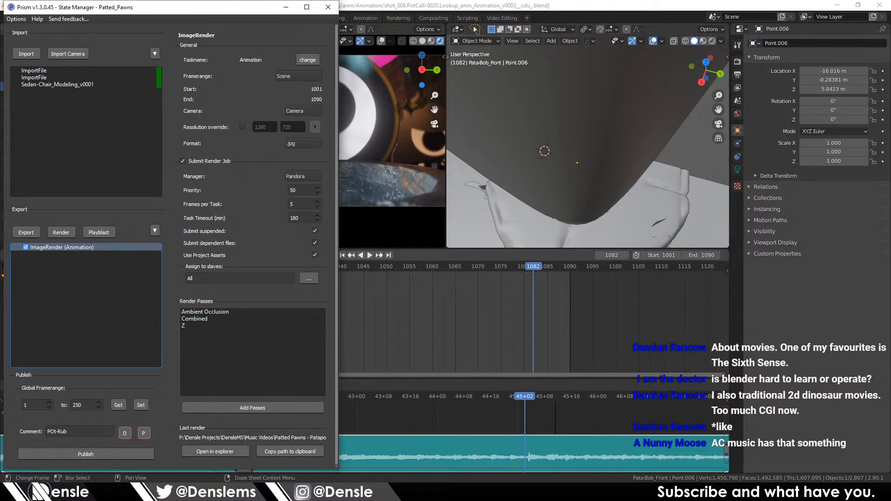
Step: Set the publish comment to "Look-up" and publish the animation render job
{"action": "left_click", "coordinate": [78, 436]}
{"action": "left_click_drag", "start_coordinate": [79, 435], "coordinate": [21, 430]}
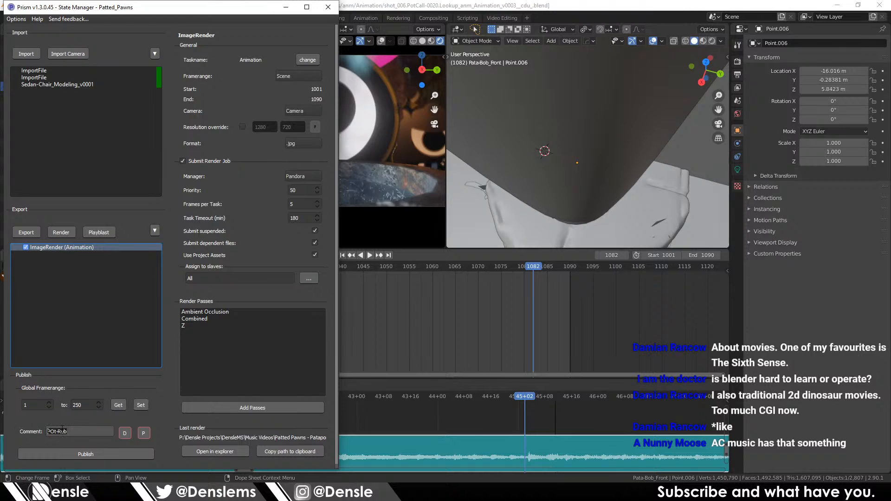
{"action": "type", "text": "Look-up"}
{"action": "left_click", "coordinate": [106, 453]}
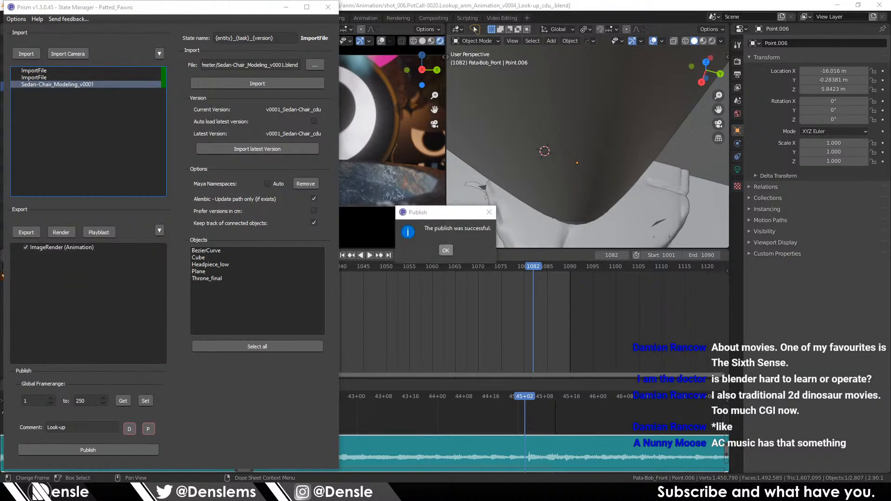
{"action": "left_click", "coordinate": [445, 250]}
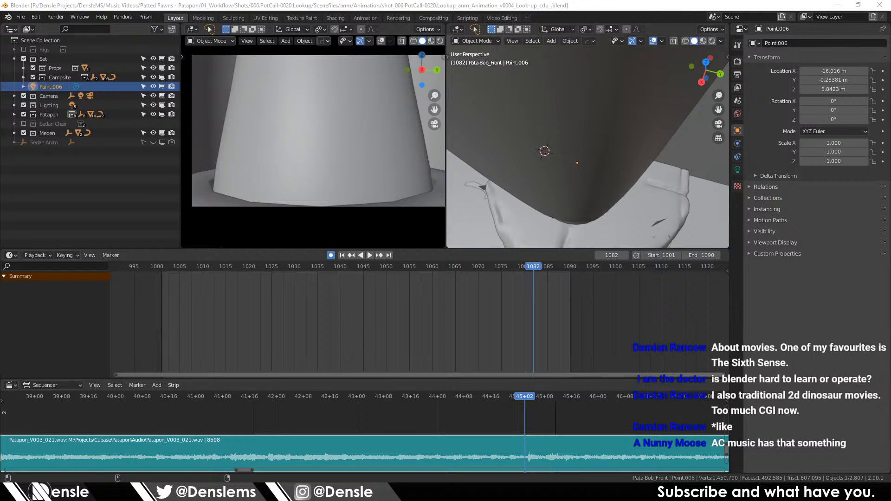
Step: Switch to DaVinci Resolve and scrub Timeline 1 to the pot look-up storyboard at 01:03:15:07
{"action": "left_click", "coordinate": [346, 491]}
{"action": "scroll", "coordinate": [543, 354], "scroll_direction": "right", "scroll_amount": 1}
{"action": "scroll", "coordinate": [544, 355], "scroll_direction": "up", "scroll_amount": 5}
{"action": "left_click", "coordinate": [676, 316]}
{"action": "left_click_drag", "start_coordinate": [675, 314], "coordinate": [729, 315]}
{"action": "scroll", "coordinate": [641, 174], "scroll_direction": "down", "scroll_amount": 5}
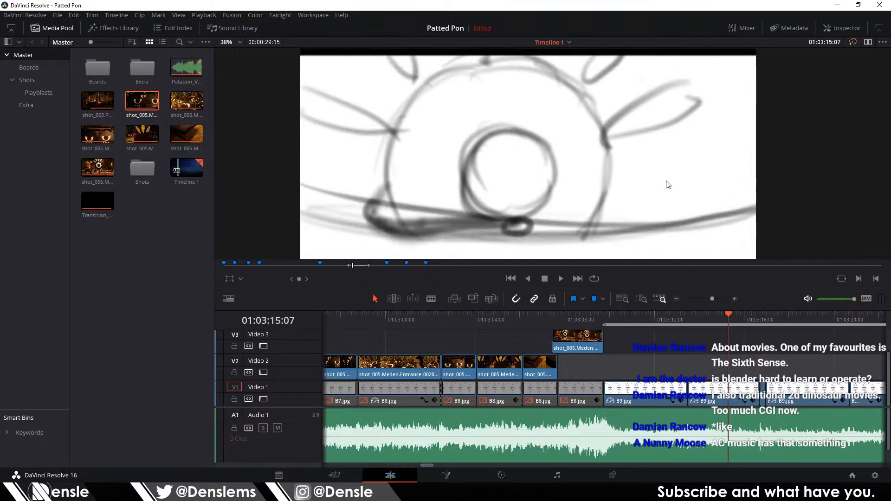
Step: Move the playhead to the crowd storyboard at 01:03:18:22 and examine the two upright shapes in the middle up close
{"action": "left_click", "coordinate": [775, 316]}
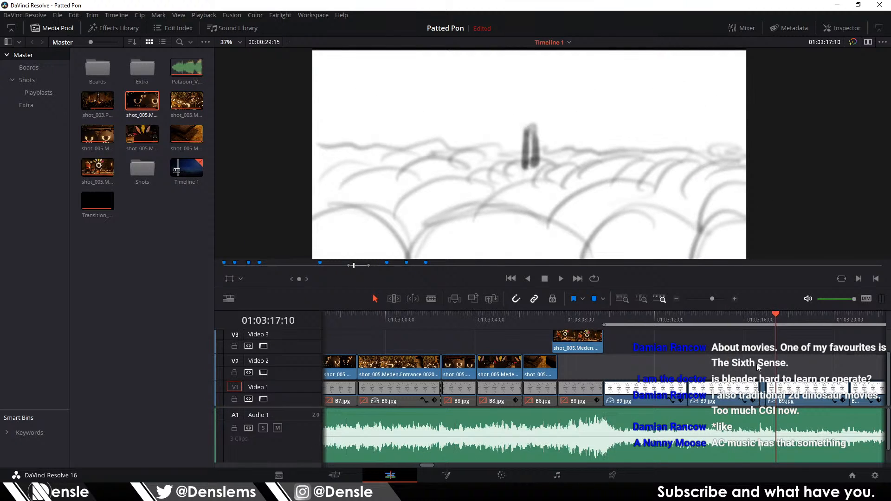
{"action": "scroll", "coordinate": [620, 342], "scroll_direction": "right", "scroll_amount": 3}
{"action": "left_click_drag", "start_coordinate": [584, 319], "coordinate": [628, 306]}
{"action": "scroll", "coordinate": [526, 133], "scroll_direction": "up", "scroll_amount": 5}
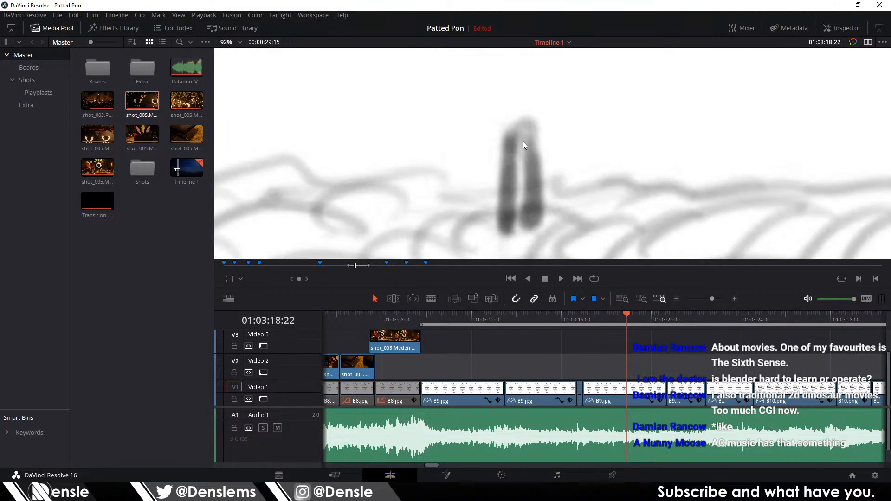
{"action": "scroll", "coordinate": [523, 142], "scroll_direction": "up", "scroll_amount": 4}
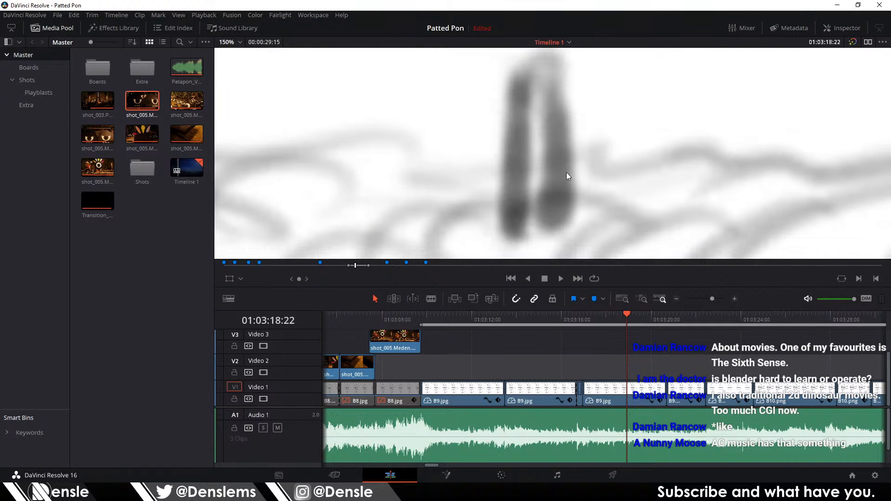
Step: Switch back to Blender and open the Prism Project Browser
{"action": "left_click", "coordinate": [838, 6]}
{"action": "scroll", "coordinate": [532, 121], "scroll_direction": "down", "scroll_amount": 10}
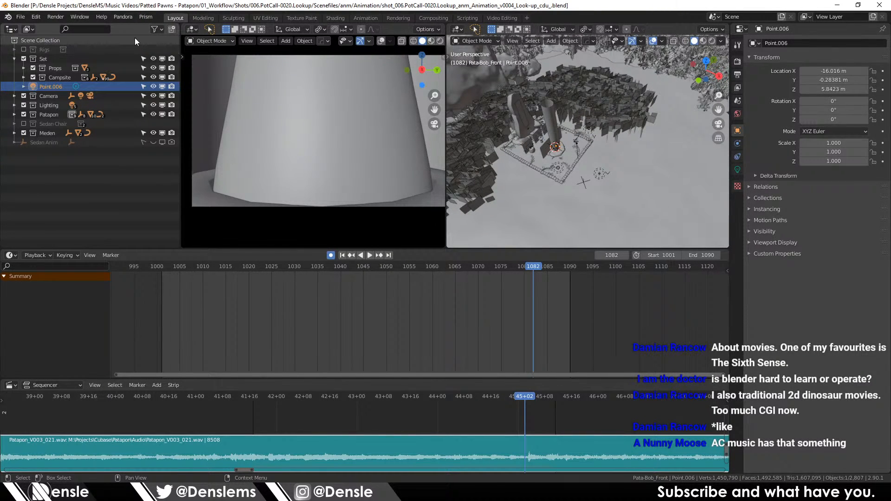
{"action": "left_click", "coordinate": [139, 19]}
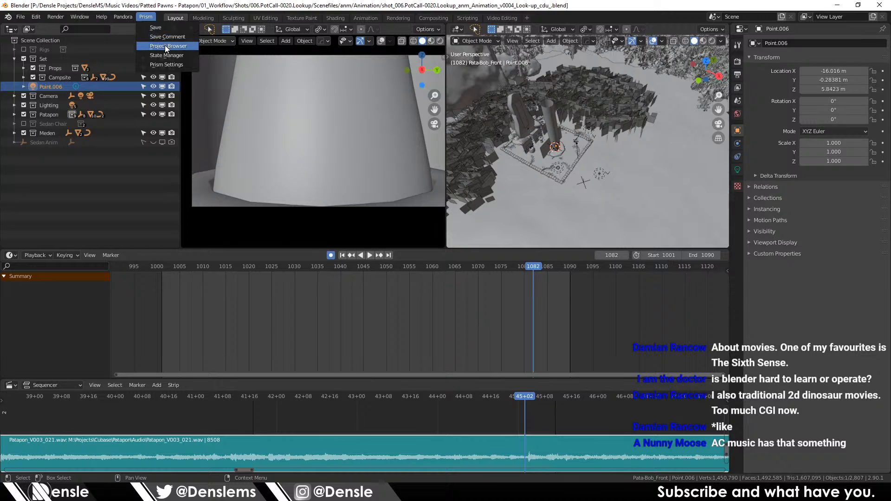
{"action": "left_click", "coordinate": [165, 45]}
Step: Look through the 005.Meden.Entrance shots and their render previews, from MedenReveal back to 0010.Walking
{"action": "left_click", "coordinate": [47, 142]}
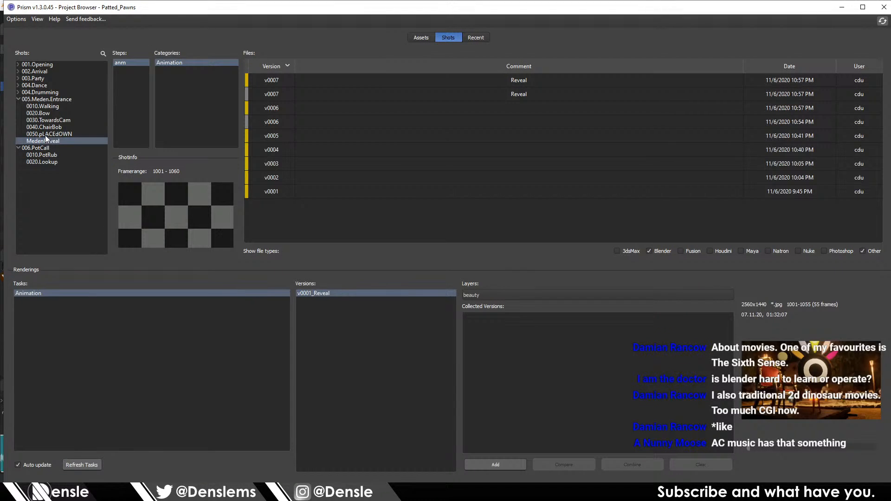
{"action": "left_click", "coordinate": [46, 134]}
{"action": "left_click", "coordinate": [46, 128]}
{"action": "left_click", "coordinate": [47, 120]}
{"action": "left_click", "coordinate": [46, 113]}
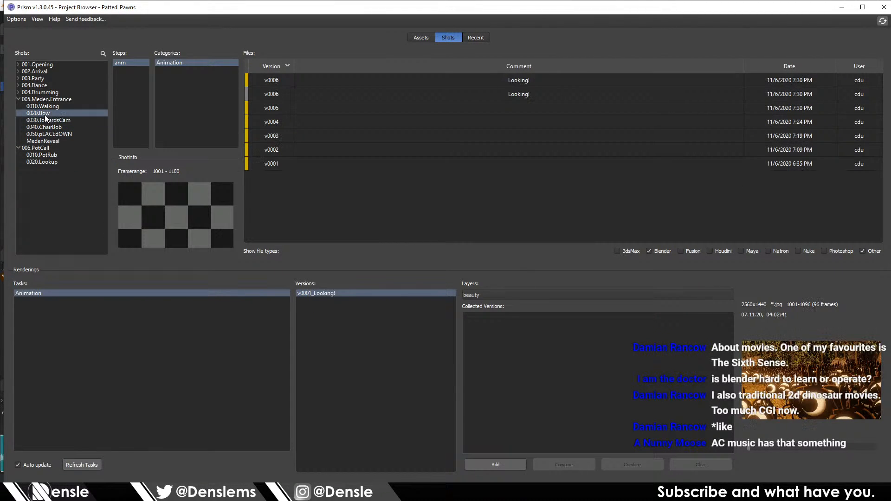
{"action": "left_click", "coordinate": [46, 107]}
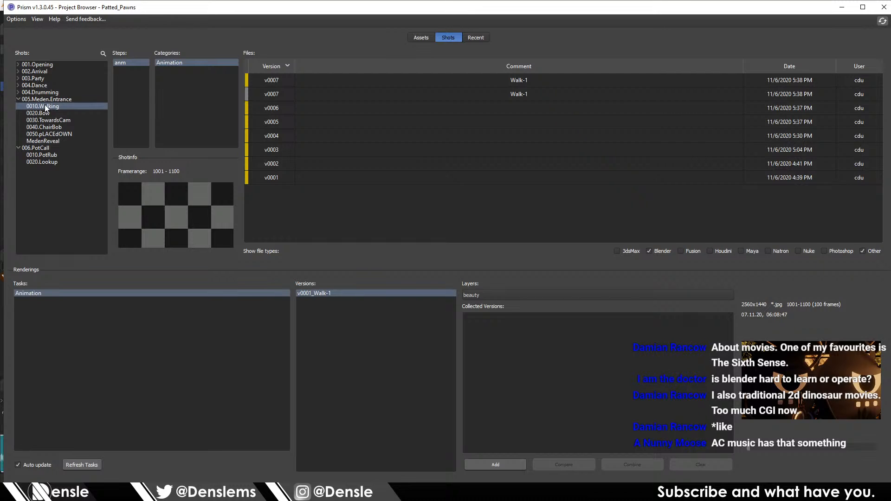
Step: Examine the shots of the 004.Drumming sequence and their render previews to find a suitable base scene
{"action": "left_click", "coordinate": [18, 99]}
{"action": "left_click", "coordinate": [18, 92]}
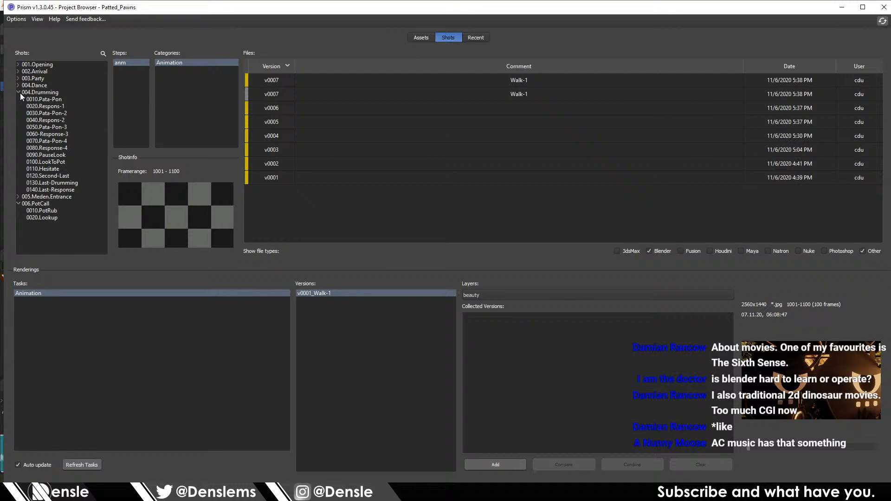
{"action": "left_click", "coordinate": [43, 104]}
{"action": "left_click", "coordinate": [57, 115]}
{"action": "left_click", "coordinate": [56, 121]}
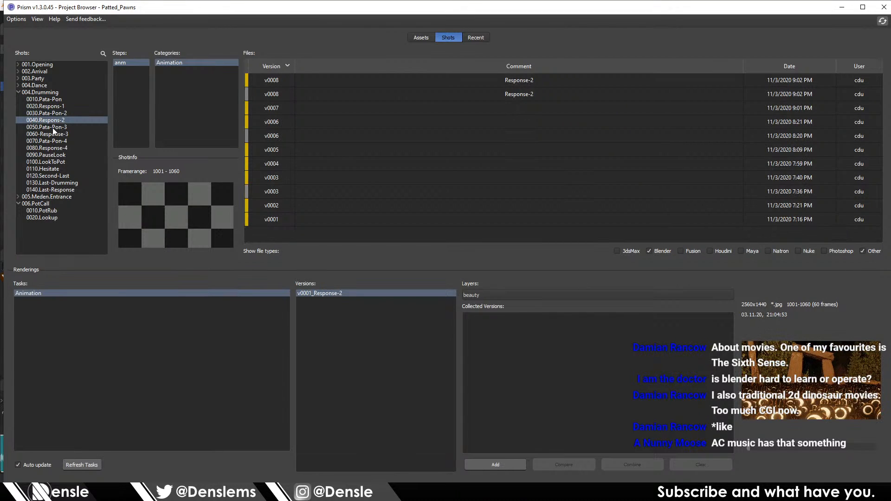
{"action": "left_click", "coordinate": [53, 128]}
{"action": "left_click", "coordinate": [52, 134]}
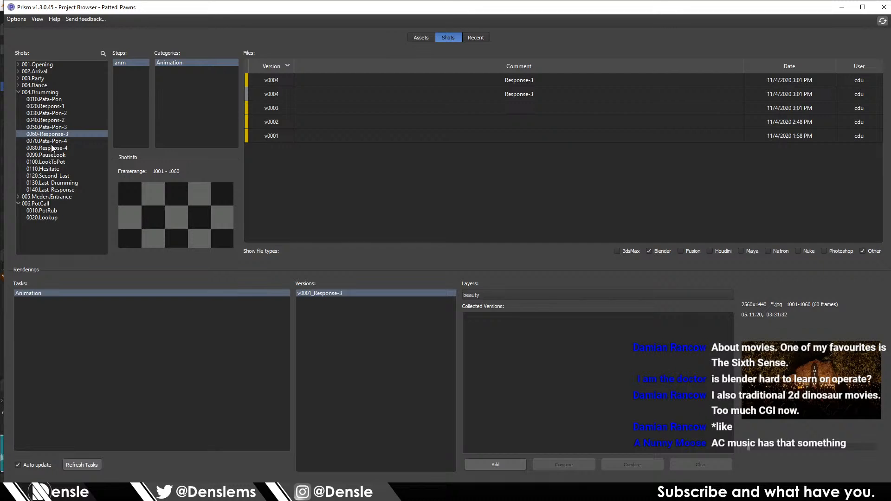
{"action": "left_click", "coordinate": [52, 147]}
{"action": "left_click", "coordinate": [52, 156]}
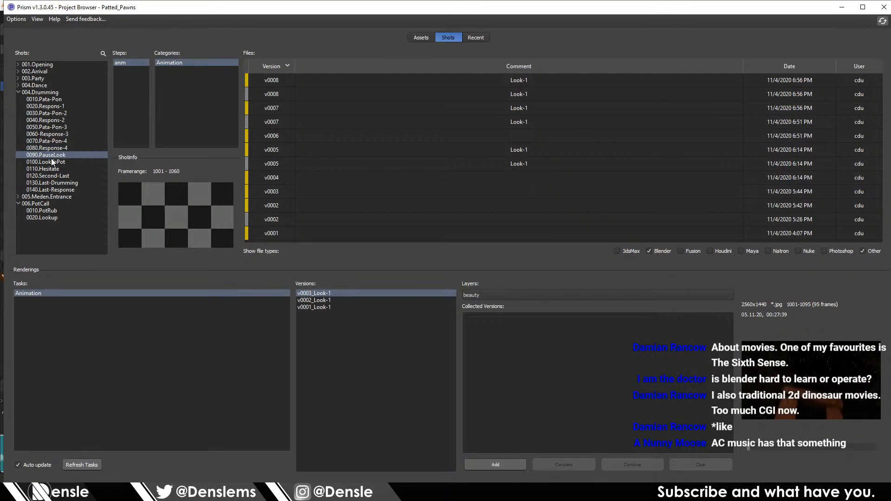
{"action": "left_click", "coordinate": [53, 163]}
Step: Open the v0008 Look-1 scene of shot 0090.PauseLook and skip adapting its frame range
{"action": "left_click", "coordinate": [53, 157]}
{"action": "left_click", "coordinate": [422, 80]}
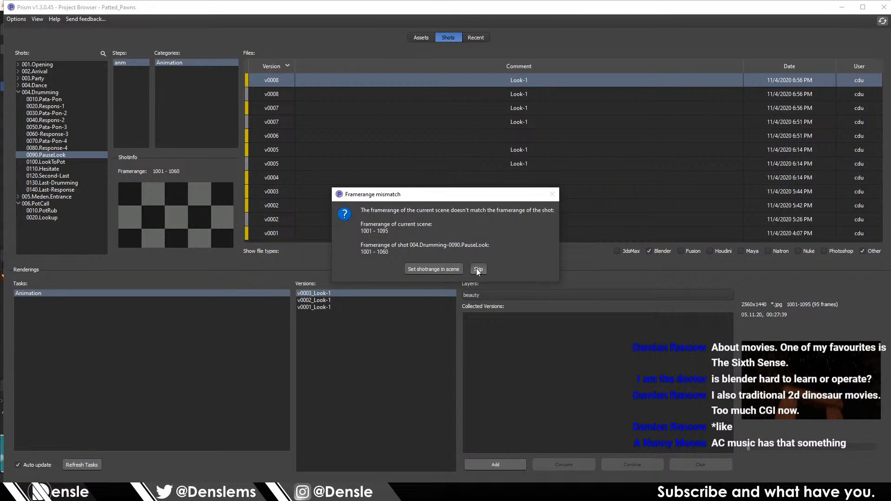
{"action": "left_click", "coordinate": [477, 270]}
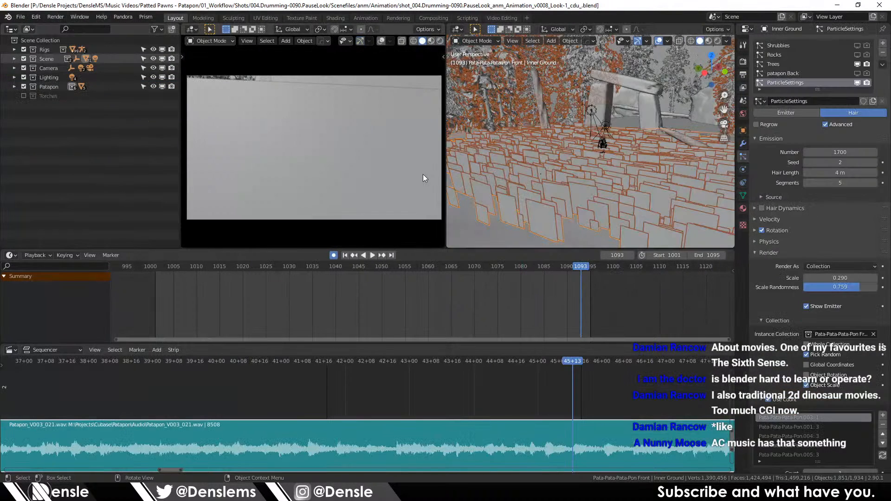
Step: Create shot 0030.FarGlance in sequence 006.PotCall with frame range 1001 to 1090 and an Animation step
{"action": "left_click", "coordinate": [146, 17]}
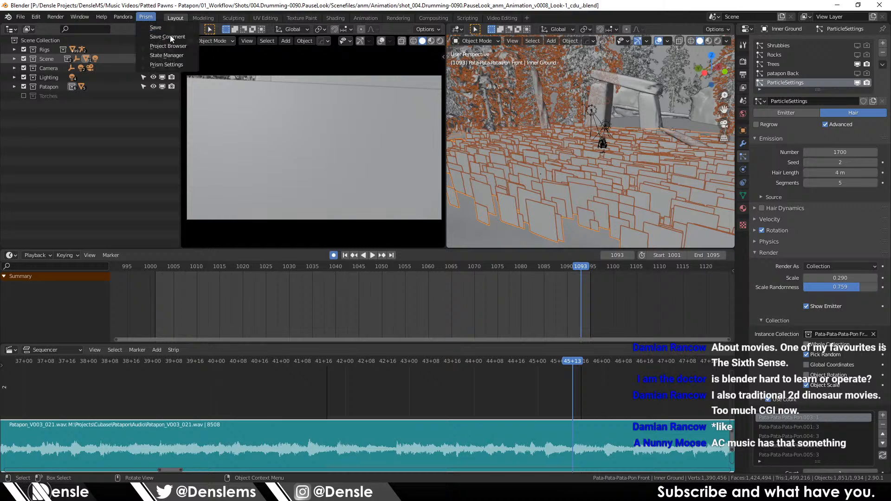
{"action": "left_click", "coordinate": [159, 45]}
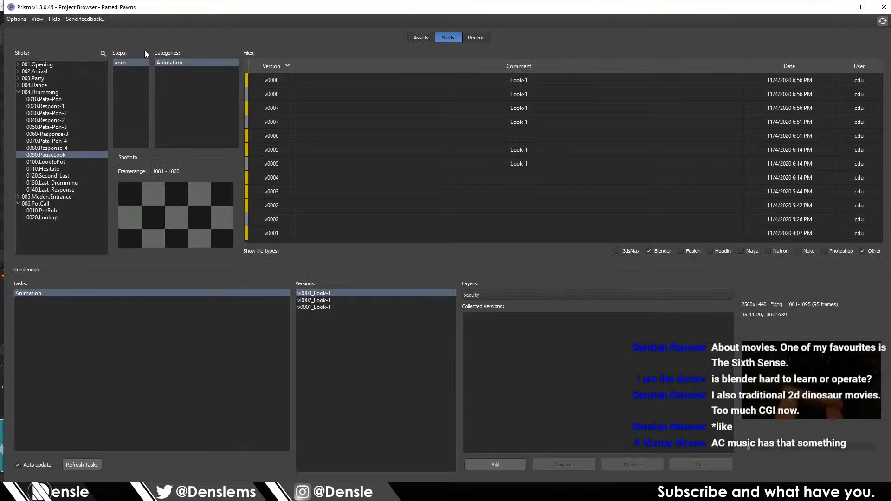
{"action": "left_click", "coordinate": [38, 205]}
{"action": "right_click", "coordinate": [38, 205]}
{"action": "left_click", "coordinate": [60, 209]}
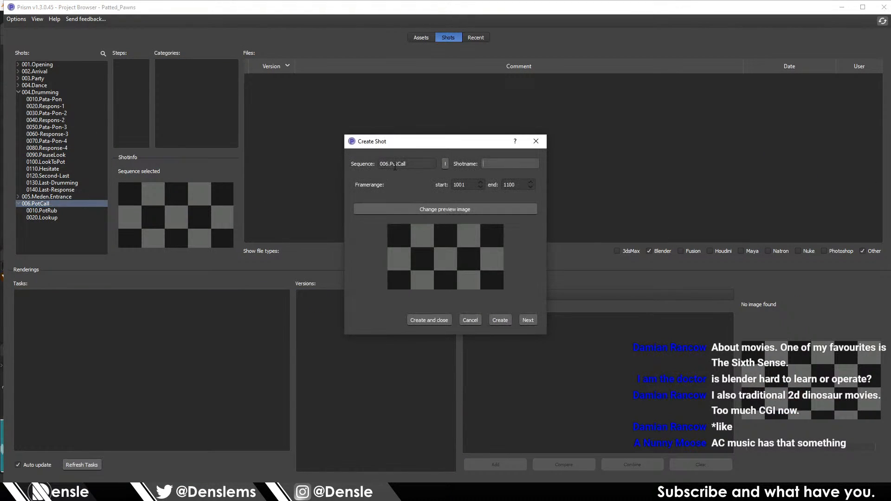
{"action": "type", "text": "0030.FarGlance"}
{"action": "left_click_drag", "start_coordinate": [506, 185], "coordinate": [531, 192]}
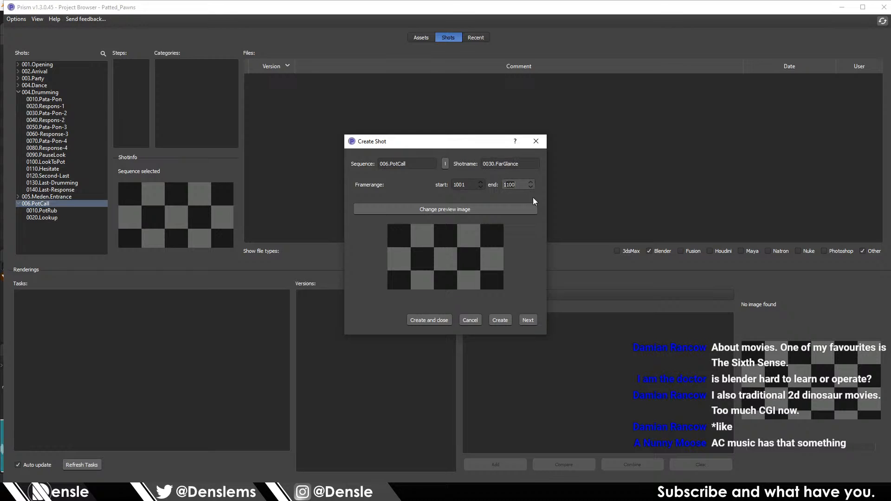
{"action": "type", "text": "090"}
{"action": "left_click", "coordinate": [527, 321]}
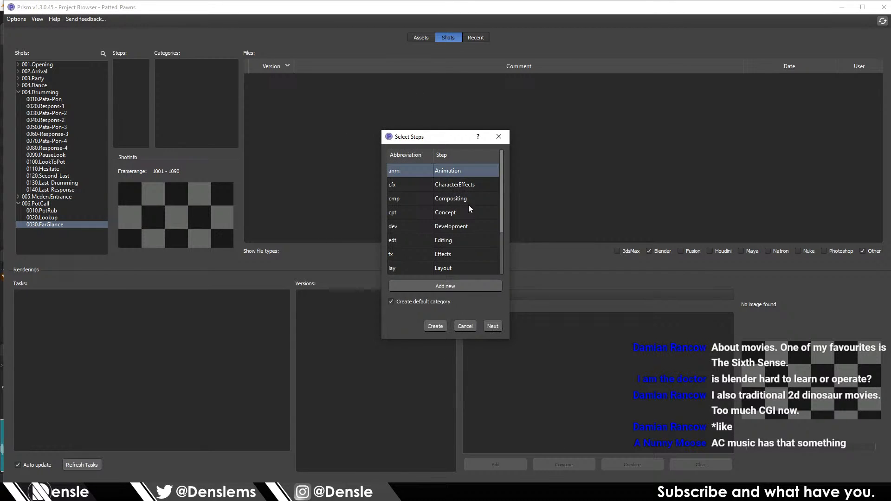
{"action": "left_click", "coordinate": [492, 326]}
{"action": "left_click", "coordinate": [503, 270]}
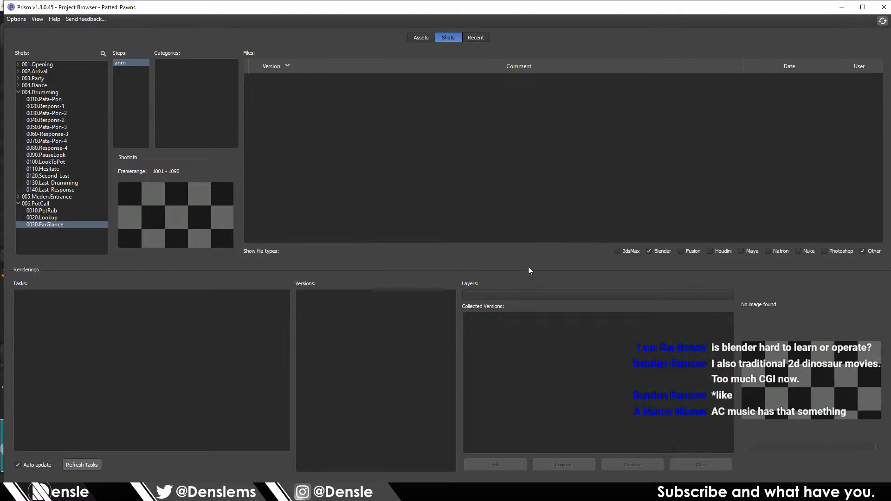
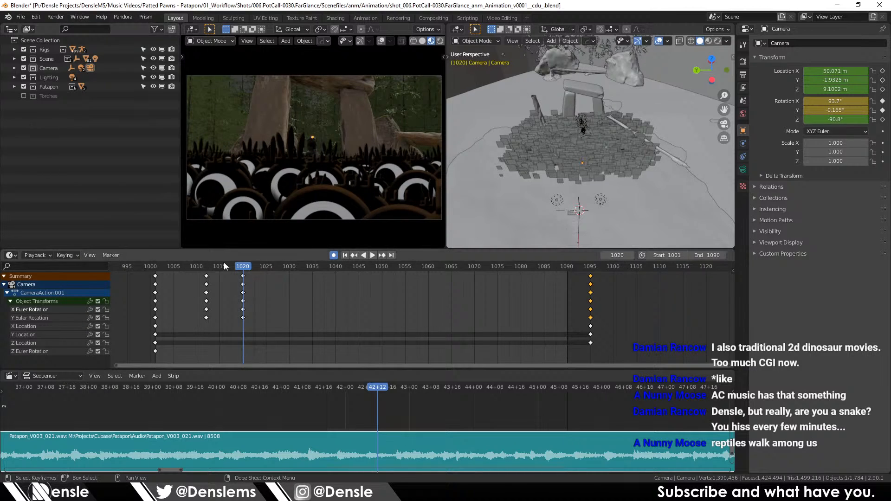
Step: Play back the camera animation of the FarGlance shot
{"action": "key", "text": "space"}
{"action": "key", "text": "Escape"}
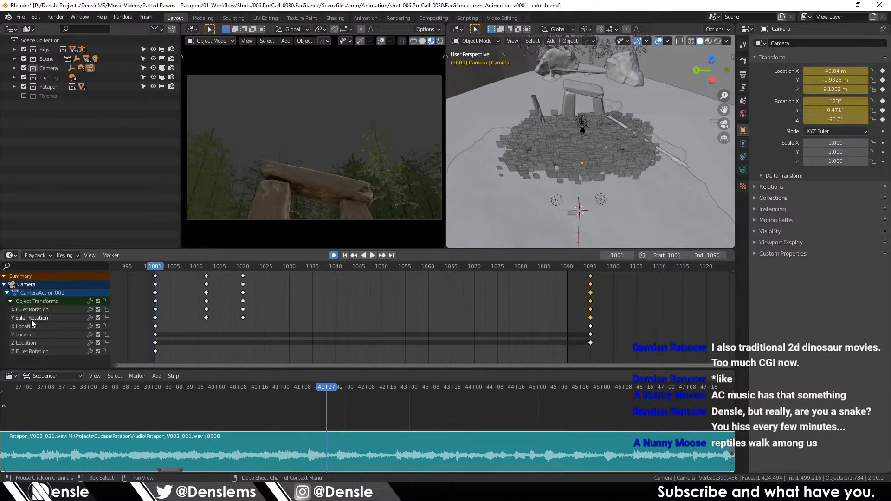
{"action": "key", "text": "r"}
{"action": "key", "text": "y"}
{"action": "key", "text": "Escape"}
Step: Isolate the camera's Y Euler Rotation curve in the Graph Editor and delete its keyframe at frame 1012
{"action": "key", "text": "ctrl+Tab"}
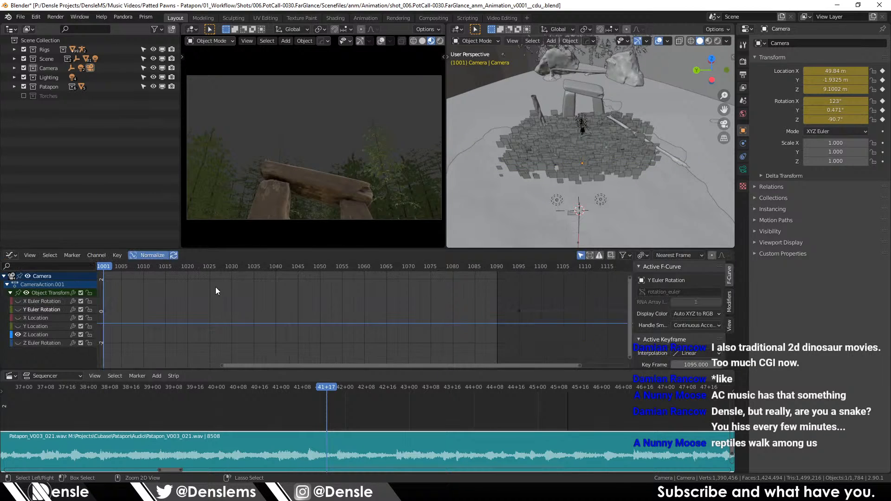
{"action": "left_click", "coordinate": [17, 310]}
{"action": "left_click_drag", "start_coordinate": [162, 308], "coordinate": [181, 299]}
{"action": "left_click_drag", "start_coordinate": [260, 304], "coordinate": [222, 338]}
{"action": "key", "text": "x"}
{"action": "left_click", "coordinate": [284, 324]}
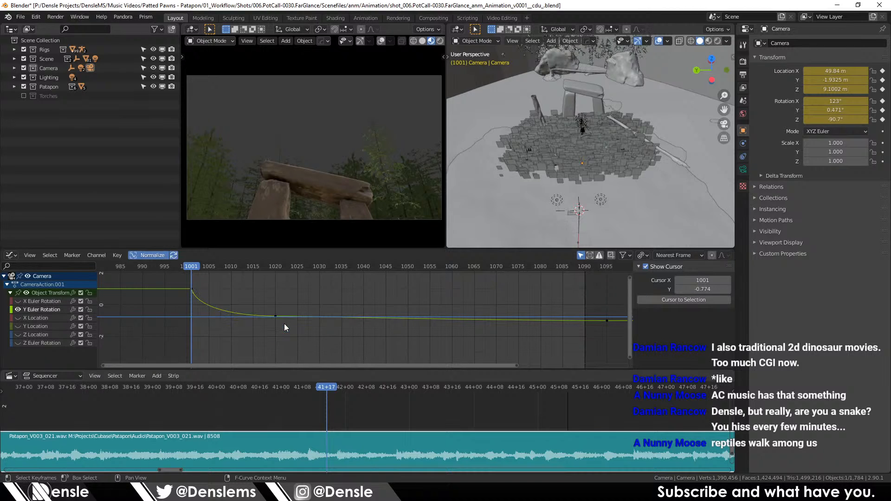
Step: Try to paste the Y rotation keyframe from frame 1020 over the one at frame 1001
{"action": "left_click_drag", "start_coordinate": [251, 300], "coordinate": [316, 334]}
{"action": "key", "text": "ctrl+v"}
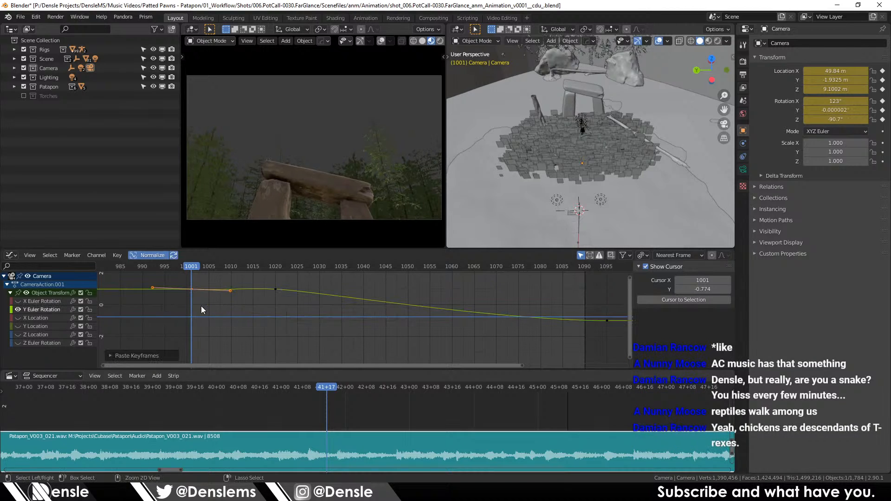
{"action": "scroll", "coordinate": [288, 286], "scroll_direction": "up", "scroll_amount": 1}
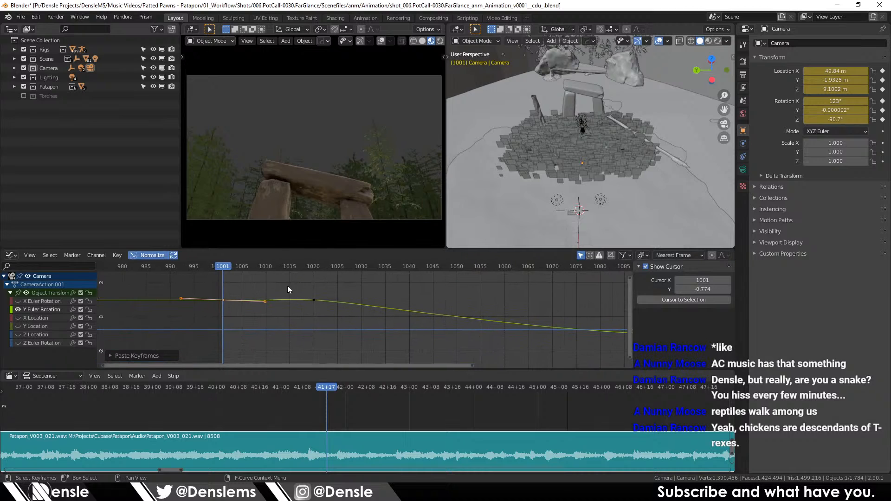
{"action": "key", "text": "space"}
{"action": "left_click", "coordinate": [231, 269]}
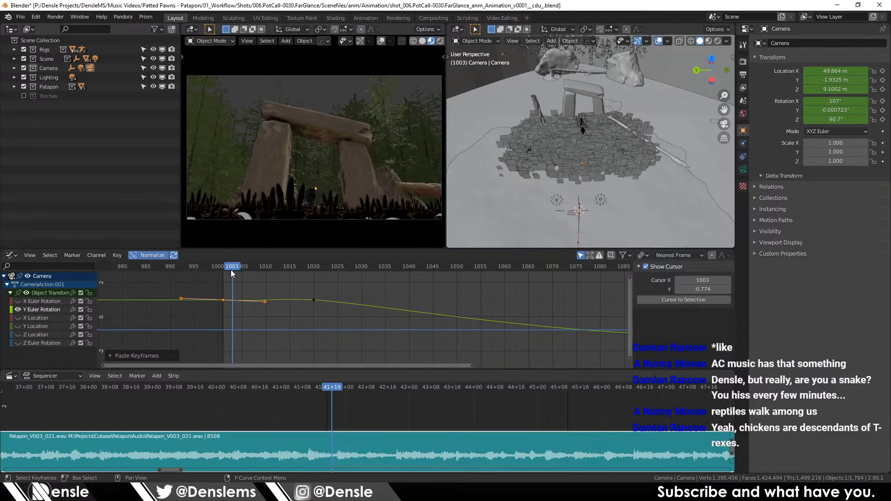
{"action": "key", "text": "ctrl+z"}
{"action": "key", "text": "ctrl+z"}
{"action": "key", "text": "ctrl+z"}
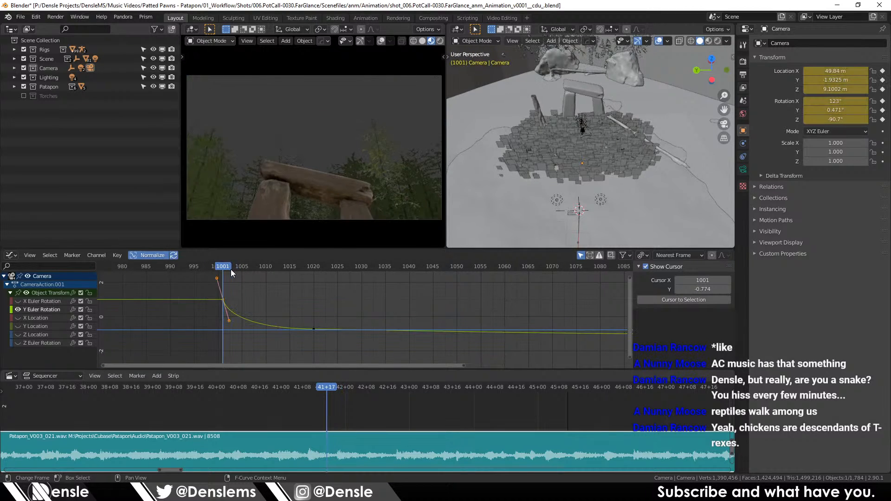
{"action": "left_click", "coordinate": [260, 284]}
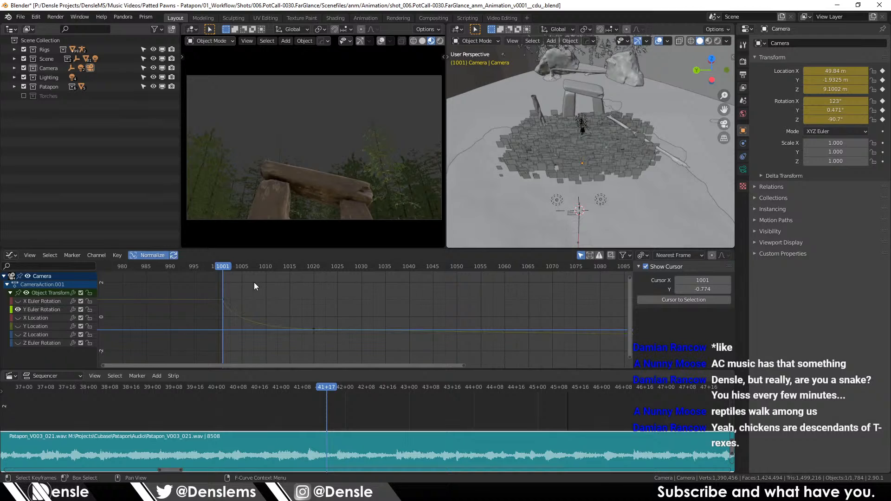
{"action": "left_click_drag", "start_coordinate": [253, 289], "coordinate": [188, 314]}
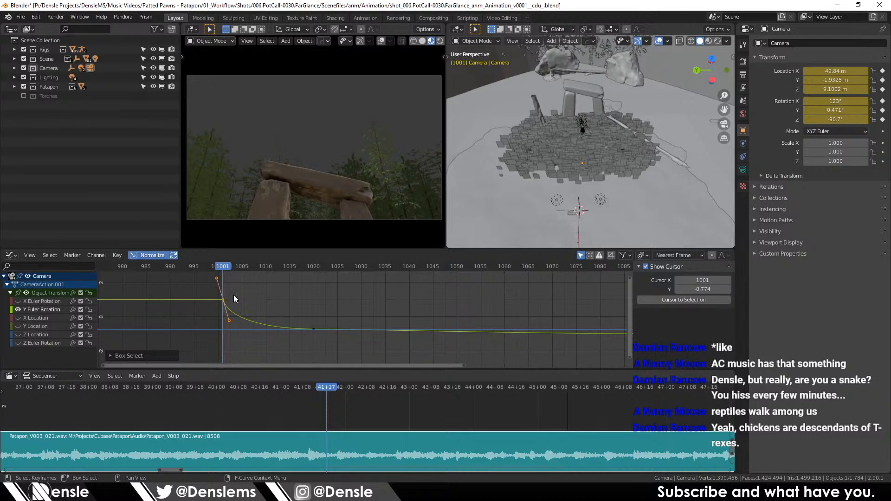
{"action": "key", "text": "g"}
{"action": "key", "text": "y"}
{"action": "key", "text": "Escape"}
Step: Isolate the camera's X Euler Rotation curve and lower its keyframe at frame 1001 to 96°
{"action": "left_click", "coordinate": [43, 302]}
{"action": "left_click_drag", "start_coordinate": [252, 283], "coordinate": [199, 312]}
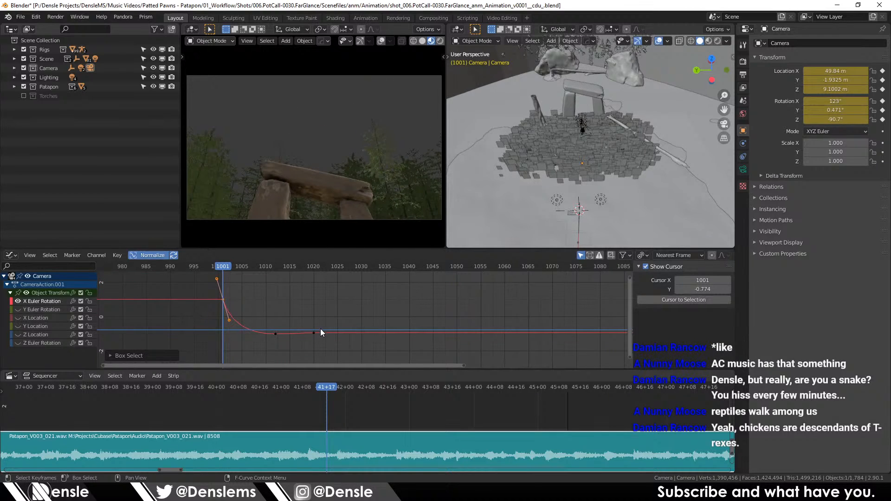
{"action": "left_click", "coordinate": [276, 334]}
{"action": "left_click_drag", "start_coordinate": [221, 282], "coordinate": [202, 313]}
{"action": "key", "text": "g"}
{"action": "key", "text": "y"}
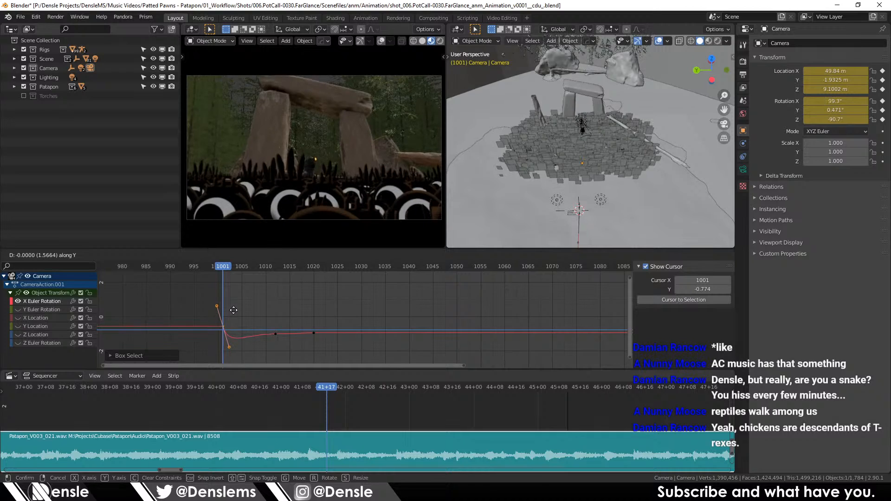
{"action": "left_click", "coordinate": [233, 313]}
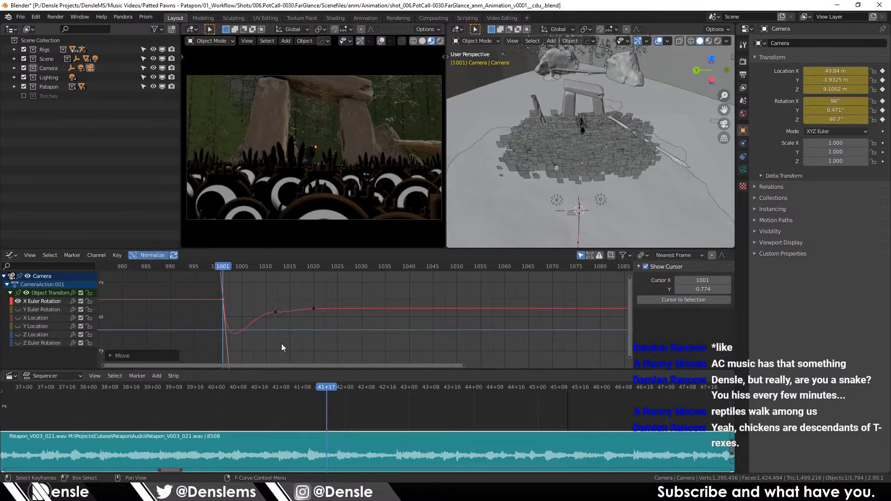
Step: Copy the X rotation keyframe at frame 1020 and paste it over the one at frame 1001
{"action": "left_click_drag", "start_coordinate": [269, 325], "coordinate": [282, 318]}
{"action": "left_click_drag", "start_coordinate": [263, 288], "coordinate": [306, 319]}
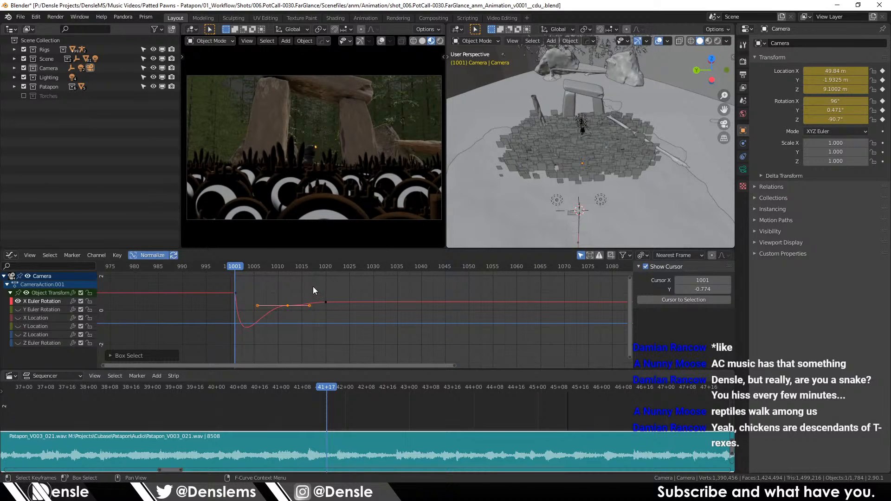
{"action": "key", "text": "ctrl+c"}
{"action": "key", "text": "ctrl+v"}
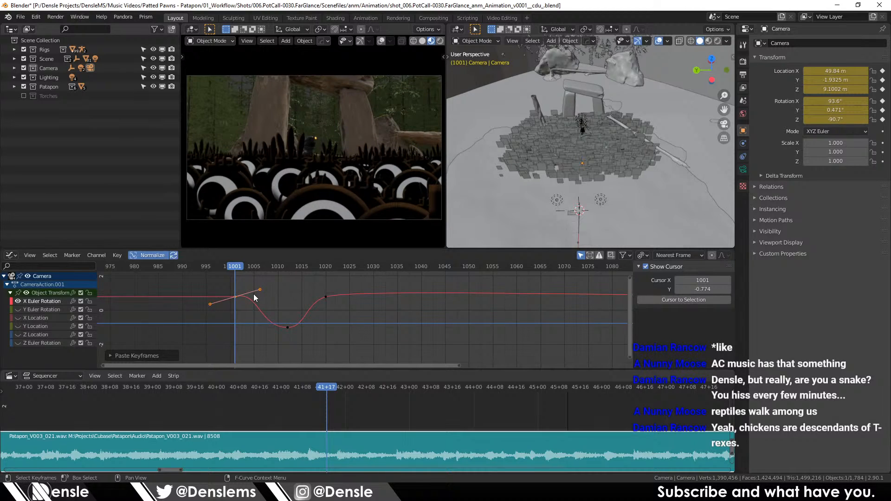
Step: Go to frame 1012 and raise its X rotation keyframe to 93.6°
{"action": "left_click_drag", "start_coordinate": [268, 300], "coordinate": [294, 328]}
{"action": "left_click", "coordinate": [287, 266]}
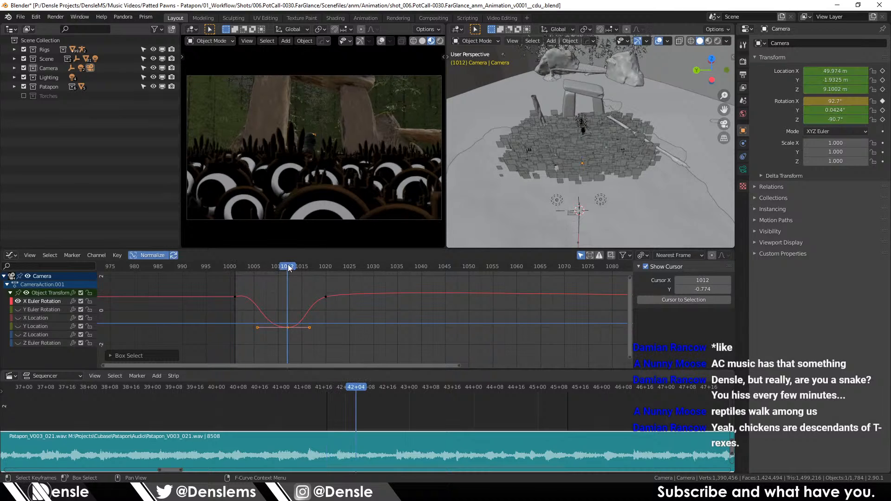
{"action": "key", "text": "g"}
{"action": "left_click", "coordinate": [316, 298]}
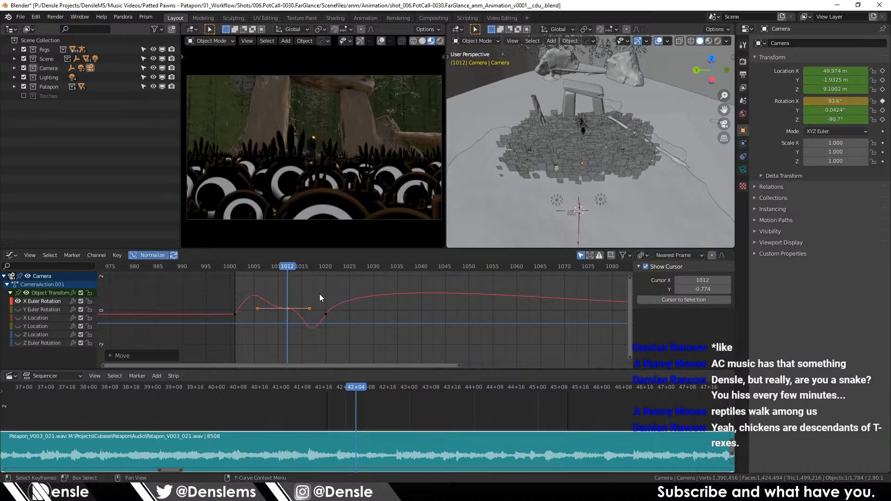
Step: Shorten the X rotation curve's handles at frame 1001 and rotate the handles at frame 1020 to flatten the curve between them
{"action": "left_click_drag", "start_coordinate": [215, 293], "coordinate": [322, 321]}
{"action": "key", "text": "s"}
{"action": "left_click", "coordinate": [305, 318]}
{"action": "key", "text": "s"}
{"action": "right_click", "coordinate": [327, 316]}
{"action": "key", "text": "r"}
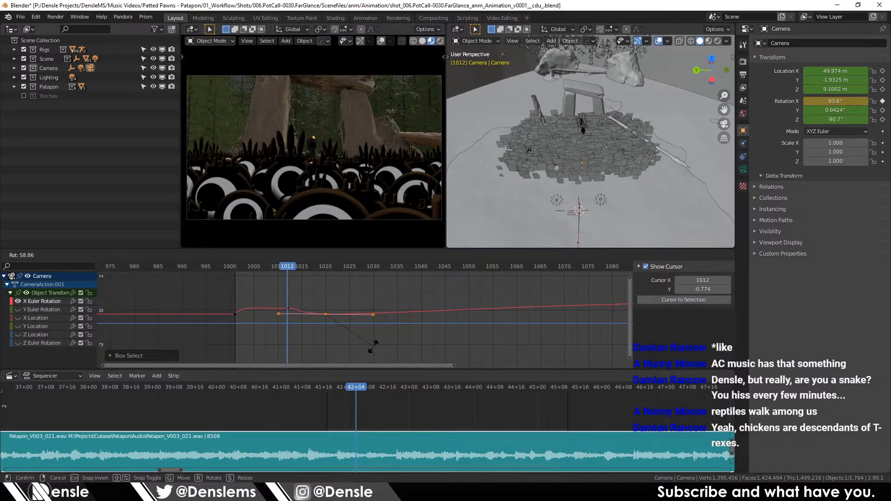
{"action": "left_click", "coordinate": [363, 354]}
Step: Lower the X rotation keyframe at frame 1012 almost to the level of its neighbouring keyframes
{"action": "left_click_drag", "start_coordinate": [319, 289], "coordinate": [235, 313]}
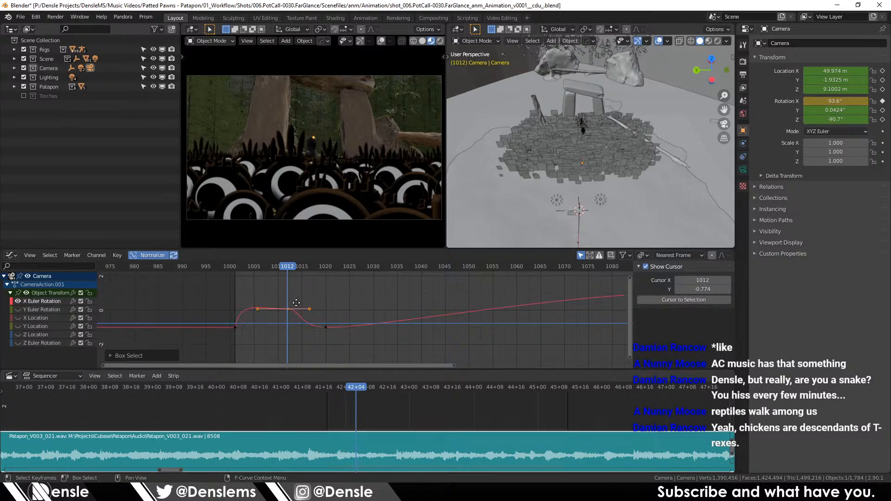
{"action": "key", "text": "g"}
{"action": "left_click", "coordinate": [297, 321]}
Step: Rotate and shrink the handles of the X rotation keyframe at frame 1001 to soften the rise after it
{"action": "left_click_drag", "start_coordinate": [213, 314], "coordinate": [246, 333]}
{"action": "key", "text": "r"}
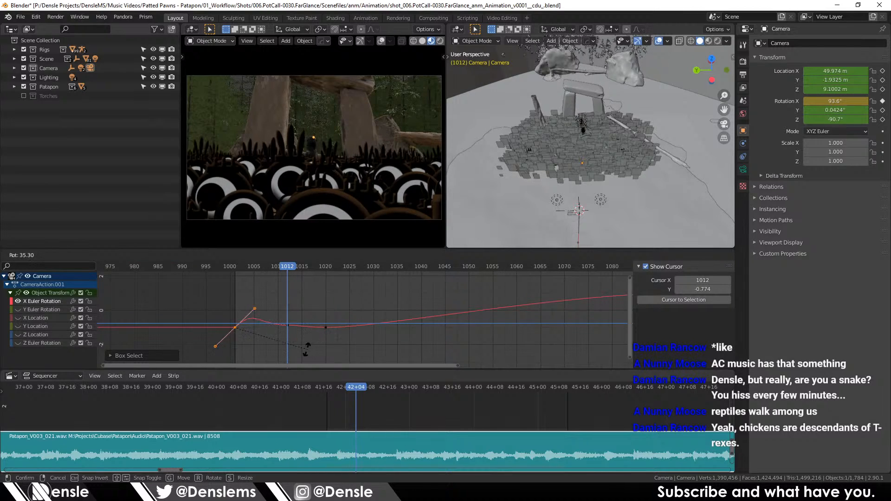
{"action": "left_click", "coordinate": [266, 337]}
{"action": "key", "text": "s"}
{"action": "left_click", "coordinate": [350, 304]}
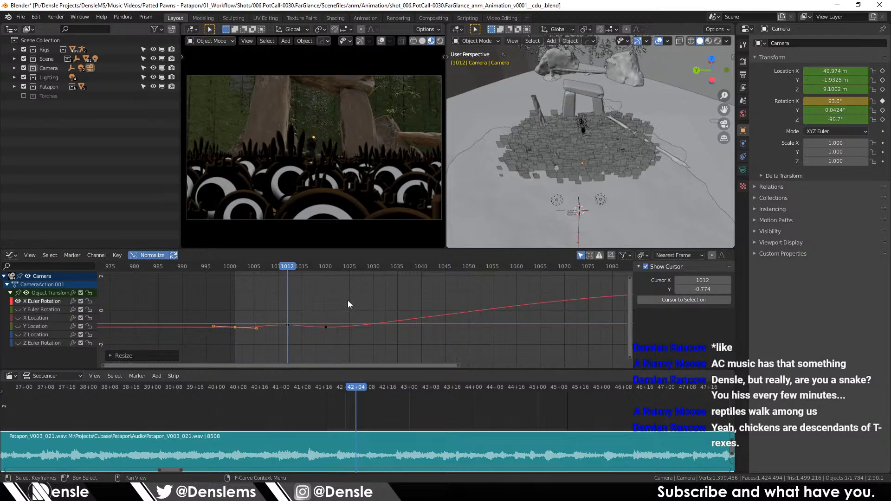
Step: Examine the X rotation curve's first three keyframes and compare the camera framing between frames 1020 and 1012
{"action": "left_click_drag", "start_coordinate": [361, 339], "coordinate": [302, 293]}
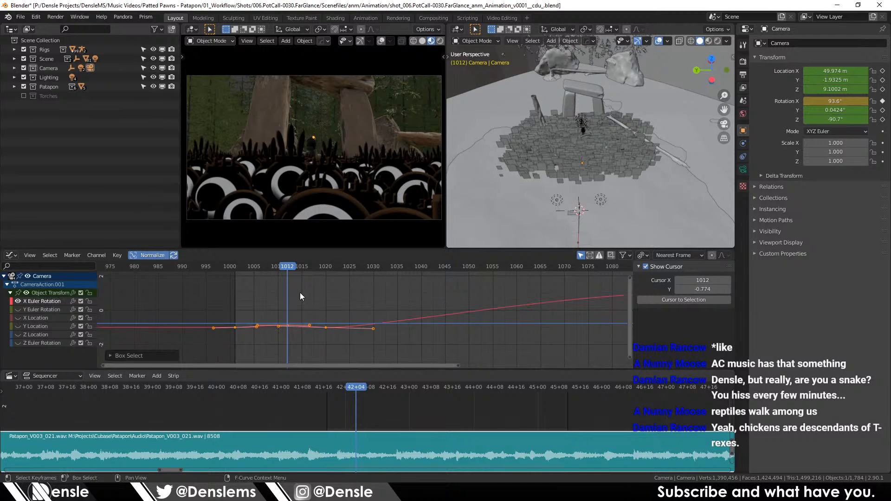
{"action": "key", "text": "KP_Decimal"}
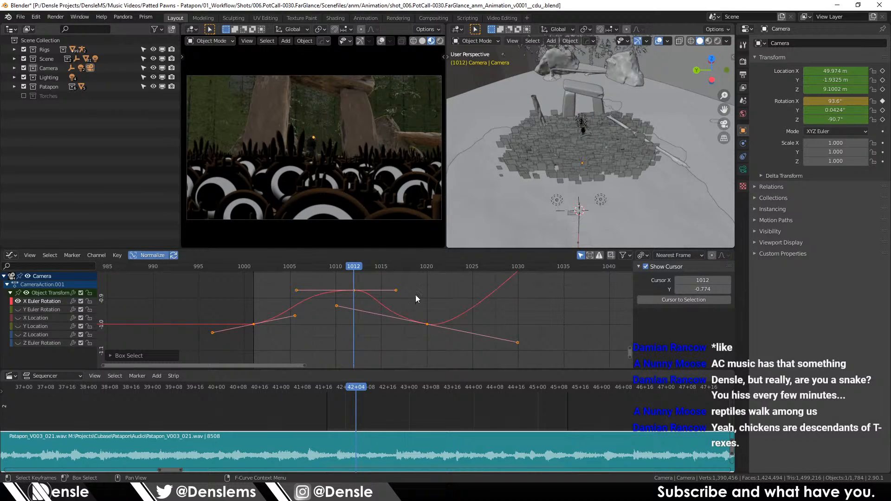
{"action": "key", "text": "ctrl+Tab"}
{"action": "left_click", "coordinate": [217, 324]}
{"action": "left_click", "coordinate": [244, 267]}
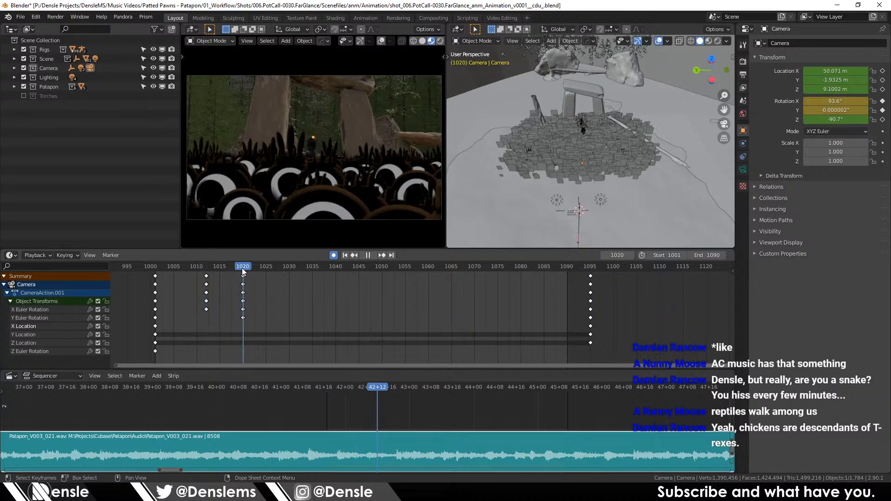
{"action": "left_click", "coordinate": [208, 268]}
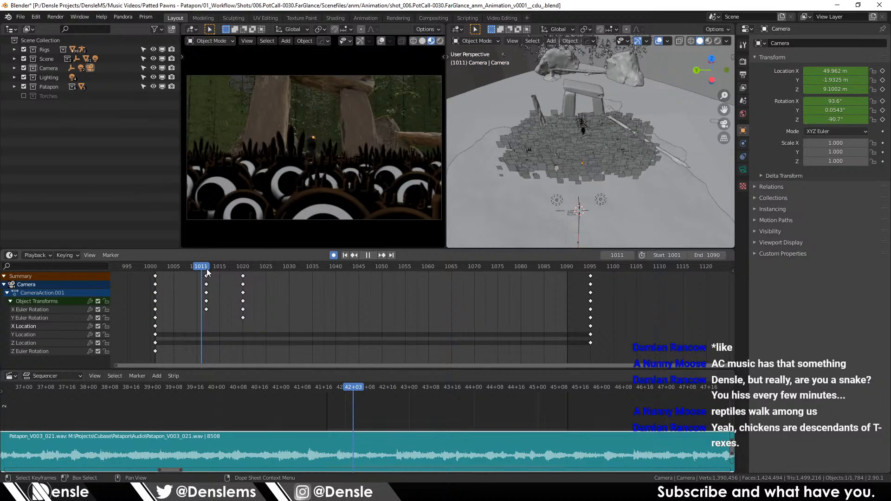
{"action": "key", "text": "ctrl+Tab"}
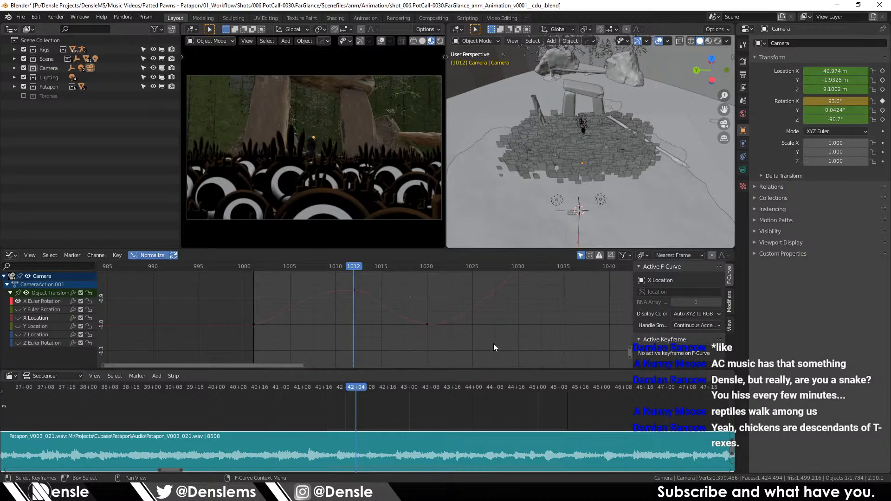
Step: Paste the copied X rotation keyframe over the one at frame 1012 and rotate its handles level
{"action": "key", "text": "ctrl+v"}
{"action": "left_click_drag", "start_coordinate": [292, 298], "coordinate": [243, 342]}
{"action": "key", "text": "ctrl+v"}
{"action": "left_click_drag", "start_coordinate": [315, 297], "coordinate": [372, 341]}
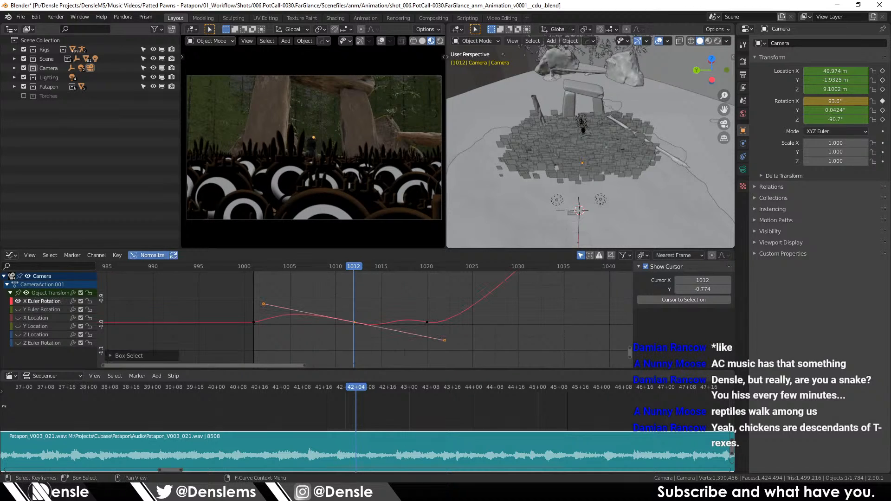
{"action": "key", "text": "r"}
{"action": "left_click", "coordinate": [286, 299]}
Step: Shrink the handles of the X rotation keyframe at frame 1001 and rotate them level
{"action": "key", "text": "s"}
{"action": "left_click", "coordinate": [406, 277]}
{"action": "key", "text": "r"}
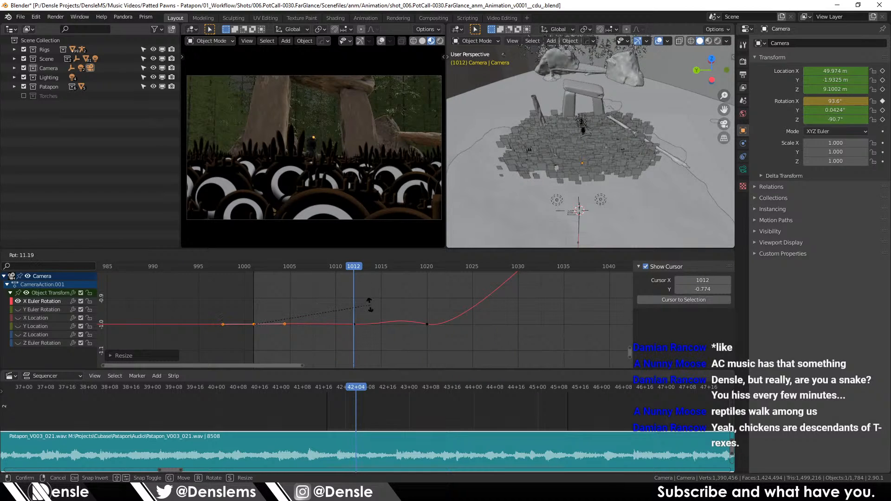
{"action": "left_click", "coordinate": [370, 306]}
Step: Shorten the X rotation handles at frame 1012, and level and shorten the handles at frame 1020
{"action": "left_click_drag", "start_coordinate": [329, 315], "coordinate": [375, 336]}
{"action": "key", "text": "s"}
{"action": "left_click", "coordinate": [373, 307]}
{"action": "left_click_drag", "start_coordinate": [398, 304], "coordinate": [456, 335]}
{"action": "key", "text": "r"}
{"action": "left_click", "coordinate": [454, 313]}
{"action": "key", "text": "s"}
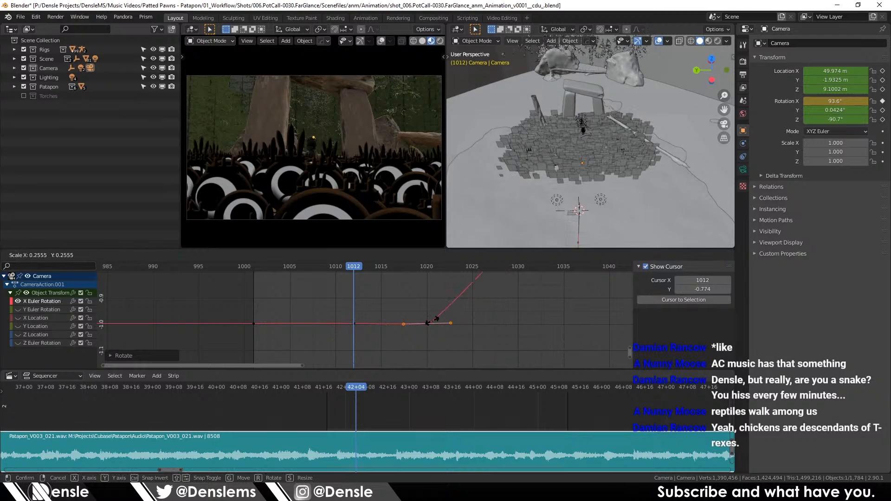
{"action": "left_click", "coordinate": [437, 338]}
{"action": "left_click_drag", "start_coordinate": [379, 348], "coordinate": [332, 311]}
Step: Isolate the camera's Y Euler Rotation curve and try to move its keyframe at frame 1001 vertically
{"action": "left_click", "coordinate": [20, 302]}
{"action": "left_click", "coordinate": [21, 310]}
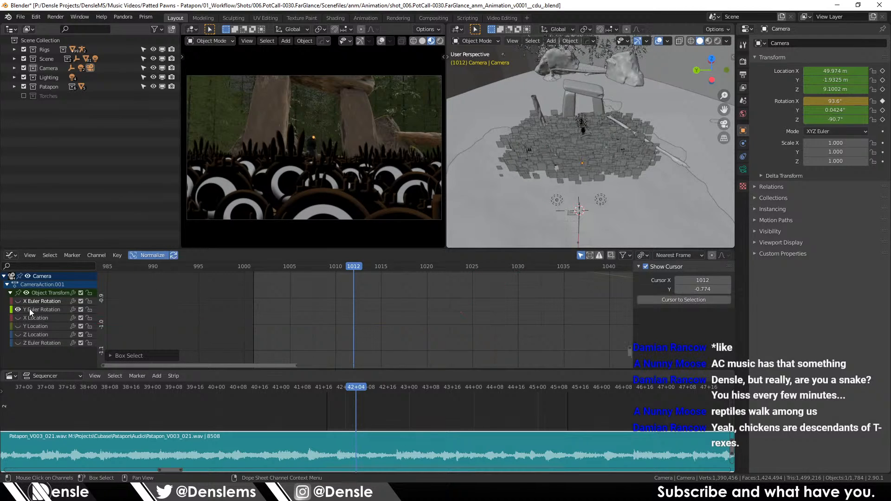
{"action": "left_click", "coordinate": [39, 310]}
{"action": "key", "text": "a"}
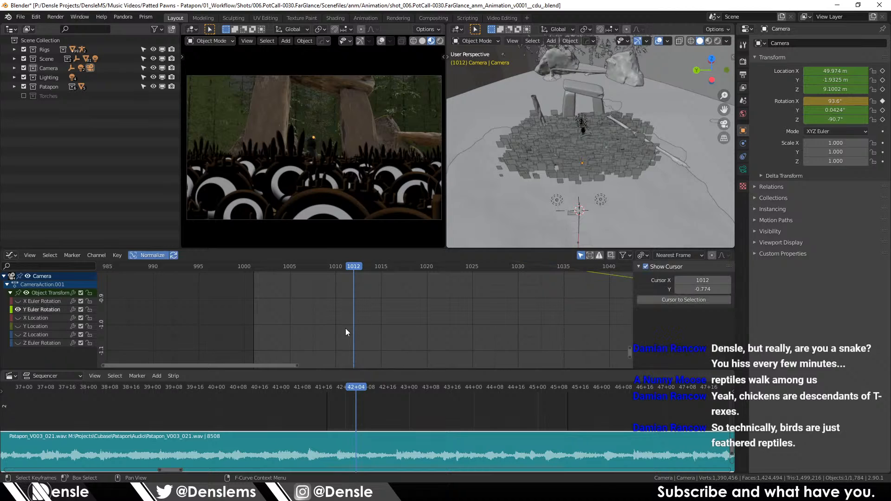
{"action": "key", "text": "Home"}
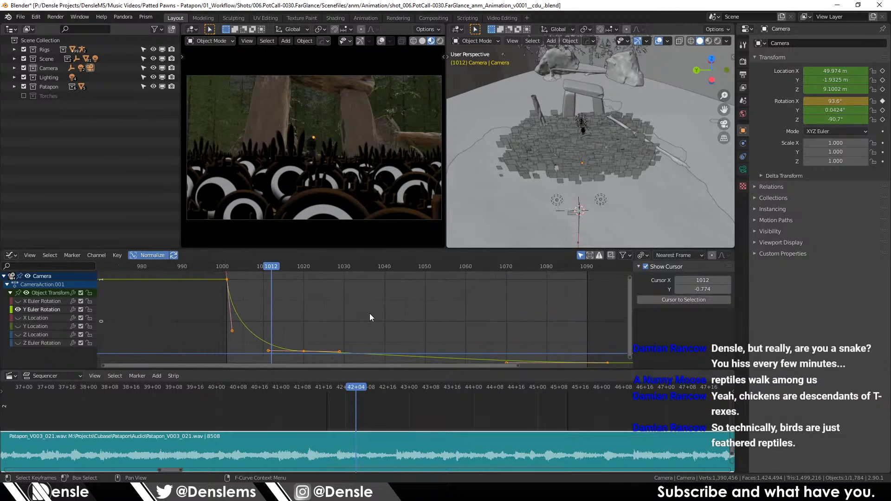
{"action": "left_click_drag", "start_coordinate": [268, 303], "coordinate": [205, 260]}
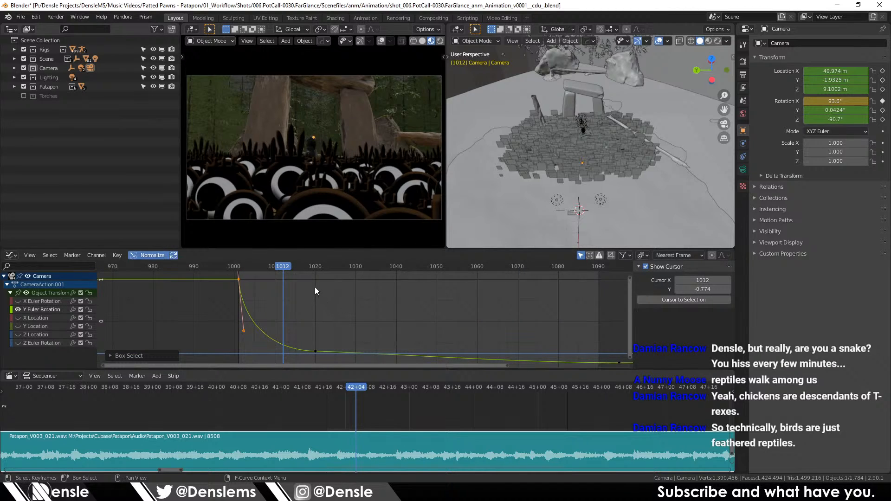
{"action": "key", "text": "g"}
{"action": "key", "text": "y"}
{"action": "left_click", "coordinate": [189, 269]}
Step: Inspect the X Location curve on its own, hide it again and lock its channel
{"action": "left_click", "coordinate": [18, 309]}
{"action": "left_click", "coordinate": [17, 317]}
{"action": "left_click", "coordinate": [40, 319]}
{"action": "left_click_drag", "start_coordinate": [238, 286], "coordinate": [259, 240]}
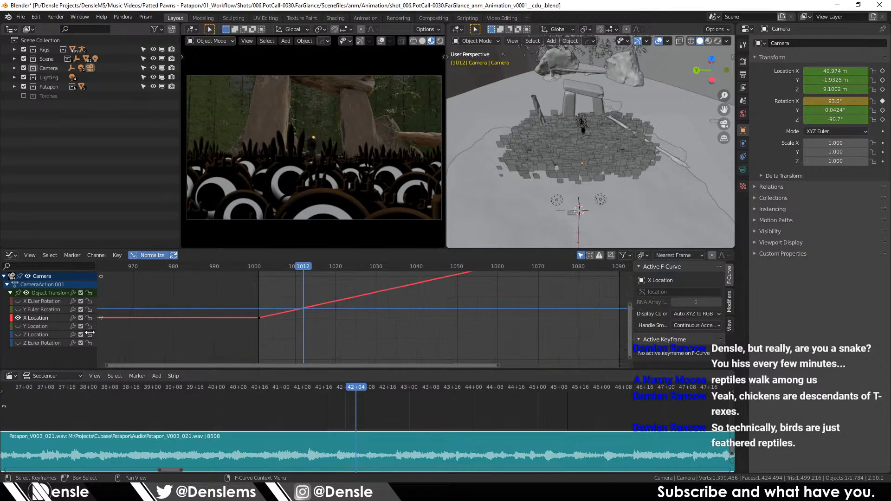
{"action": "left_click", "coordinate": [18, 317]}
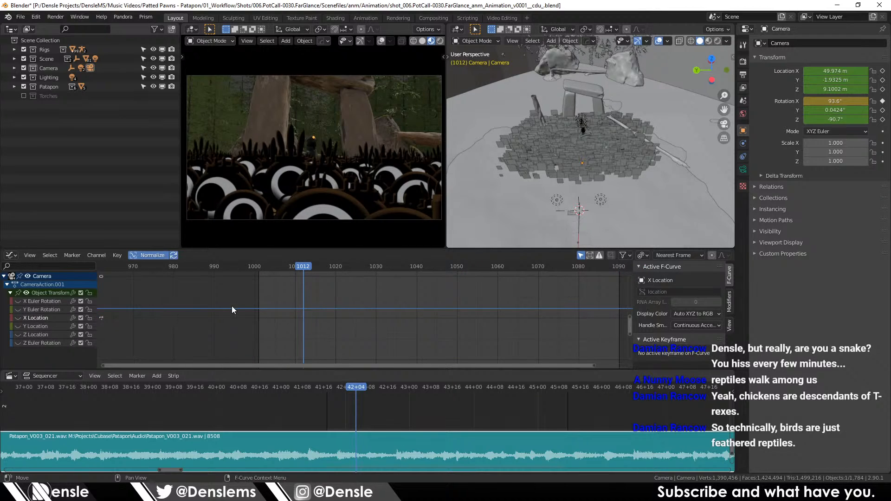
{"action": "key", "text": "ctrl+Tab"}
{"action": "key", "text": "ctrl+Tab"}
Step: Show only the Z Euler Rotation curve and select its keyframe at frame 1001
{"action": "left_click", "coordinate": [36, 338]}
{"action": "left_click", "coordinate": [18, 343]}
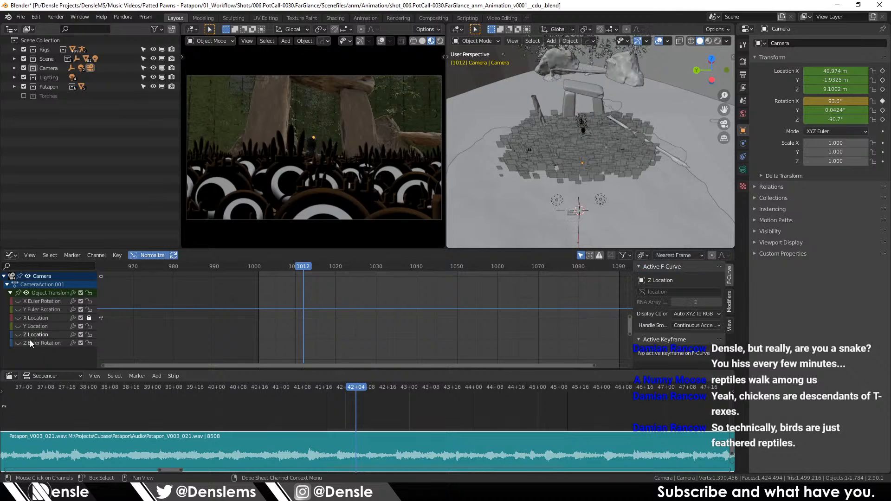
{"action": "left_click", "coordinate": [32, 343]}
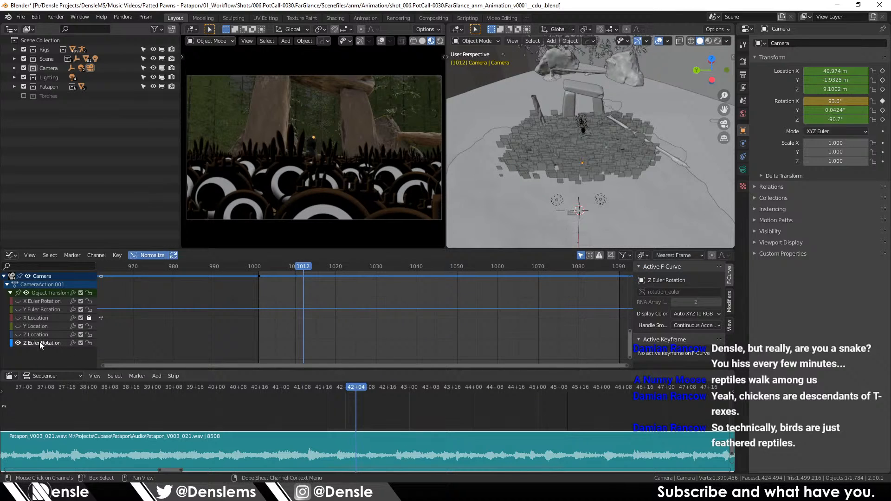
{"action": "key", "text": "Home"}
{"action": "left_click_drag", "start_coordinate": [302, 289], "coordinate": [313, 296]}
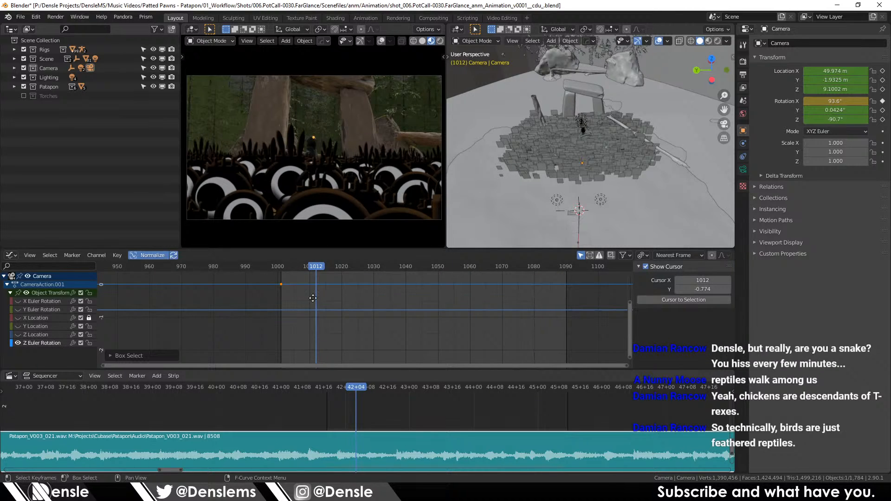
{"action": "key", "text": "ctrl+Tab"}
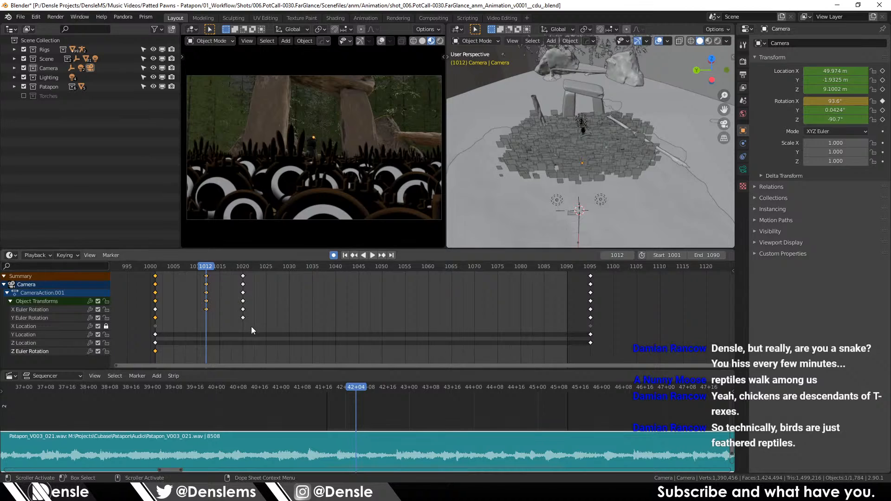
Step: Play the shot briefly from frame 1020 to check the camera movement
{"action": "left_click", "coordinate": [244, 266]}
{"action": "key", "text": "space"}
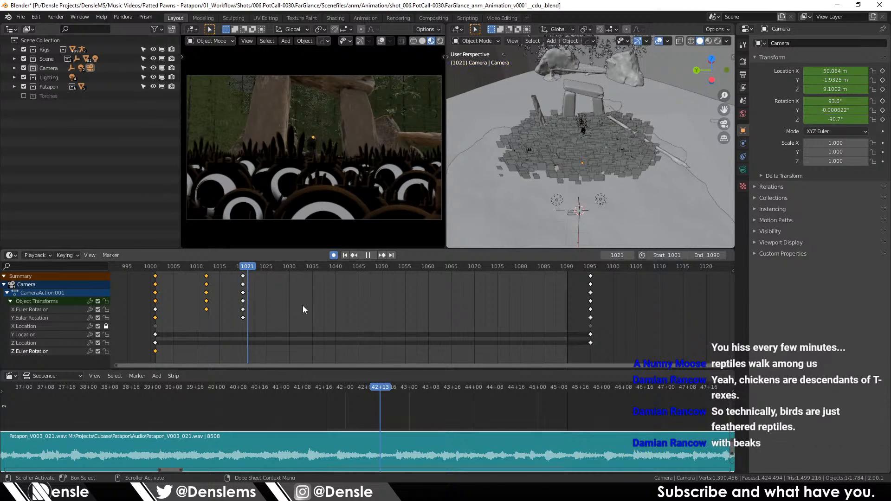
{"action": "key", "text": "space"}
{"action": "key", "text": "ctrl+Tab"}
{"action": "key", "text": "ctrl+Tab"}
Step: At frame 1020, switch the camera view to solid shading and insert a rotation keyframe for the camera
{"action": "left_click", "coordinate": [243, 267]}
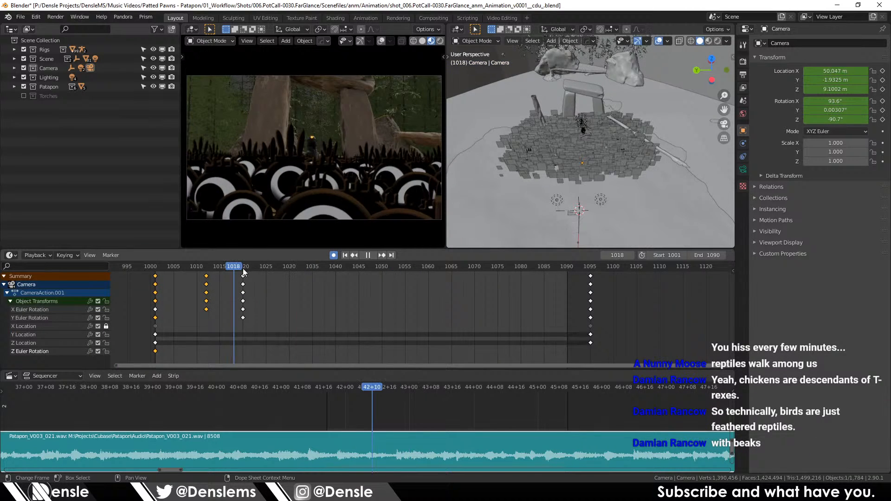
{"action": "key", "text": "space"}
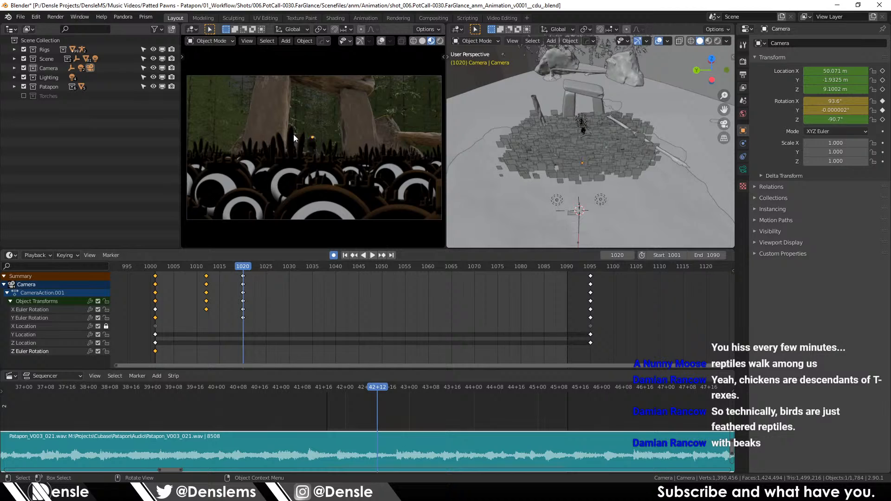
{"action": "left_click", "coordinate": [422, 41]}
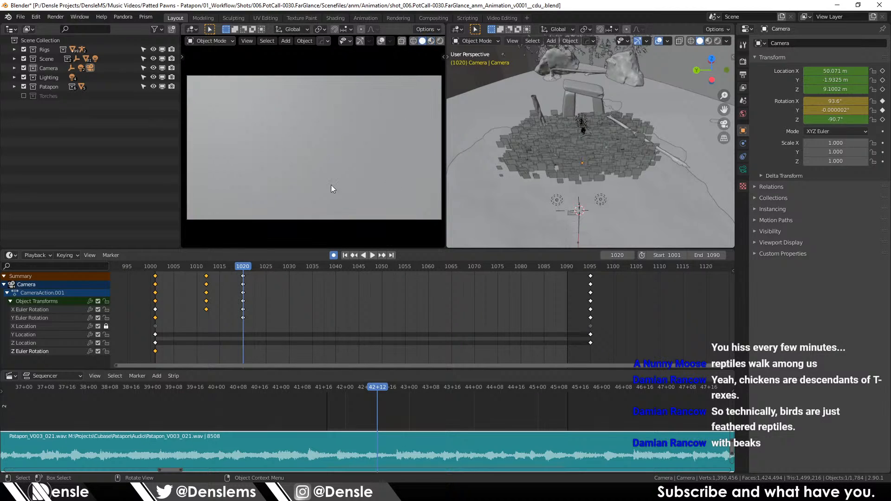
{"action": "key", "text": "i"}
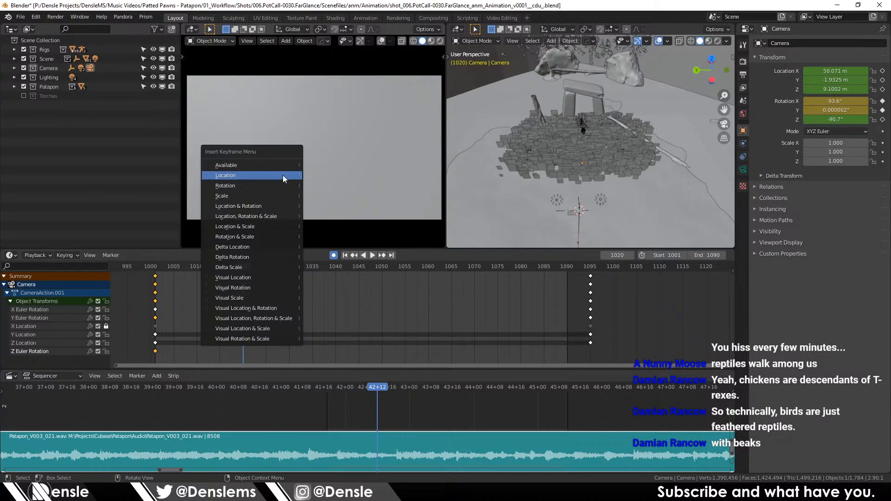
{"action": "left_click", "coordinate": [234, 186]}
Step: Go to frame 1001 and turn the camera about the global Z axis to a Z rotation of about 1.44°
{"action": "left_click", "coordinate": [156, 269]}
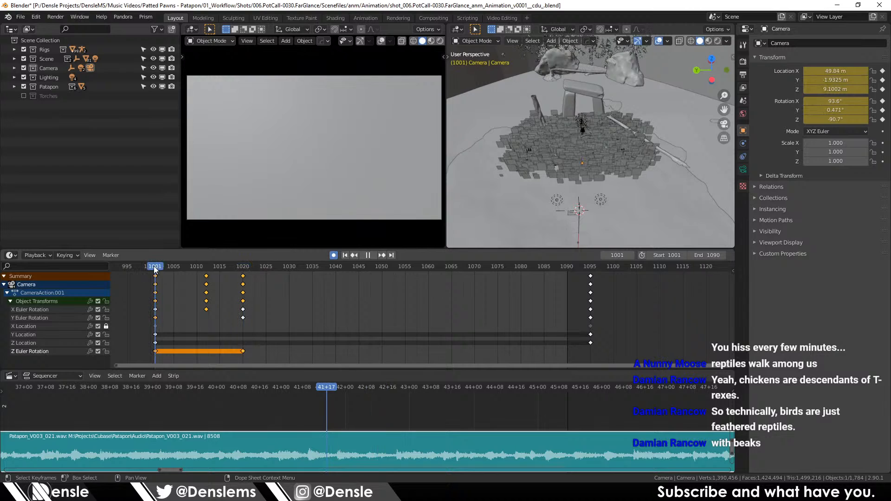
{"action": "key", "text": "r"}
{"action": "key", "text": "y"}
{"action": "right_click", "coordinate": [391, 195]}
{"action": "key", "text": "r"}
{"action": "key", "text": "z"}
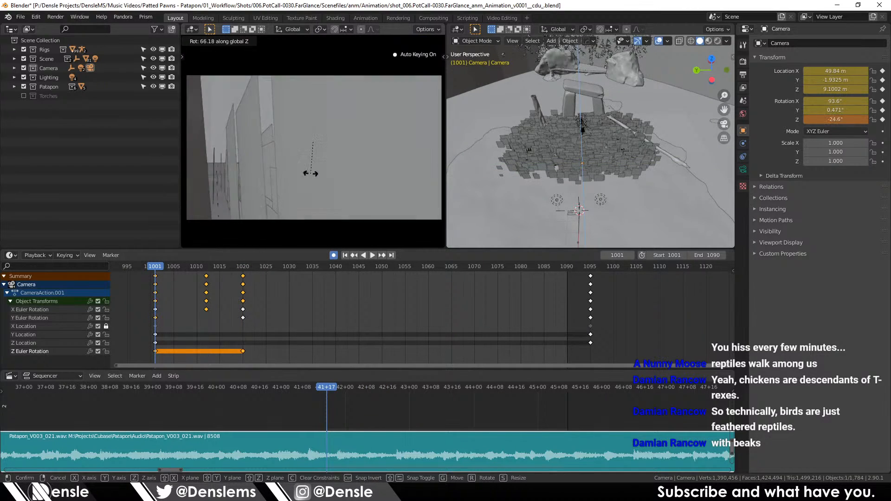
{"action": "left_click", "coordinate": [300, 168]}
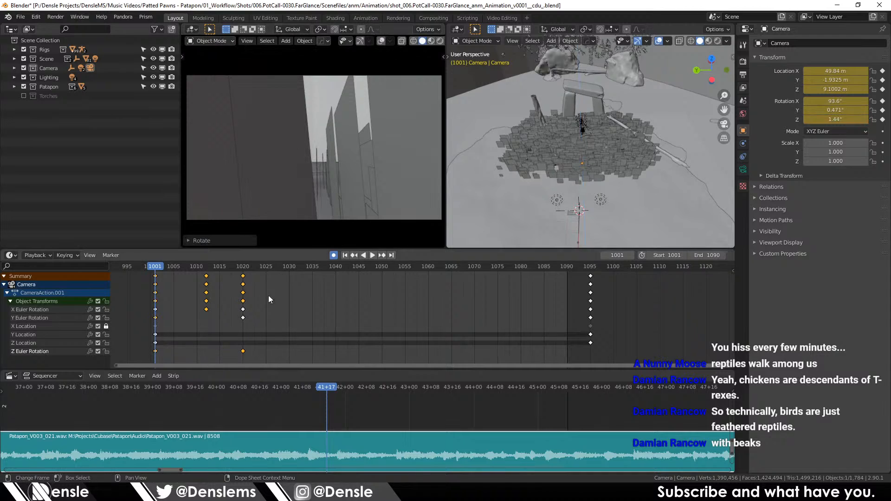
Step: Lock all of the camera's animation channels except Z Euler Rotation
{"action": "left_click", "coordinate": [186, 321]}
{"action": "left_click_drag", "start_coordinate": [268, 346], "coordinate": [136, 366]}
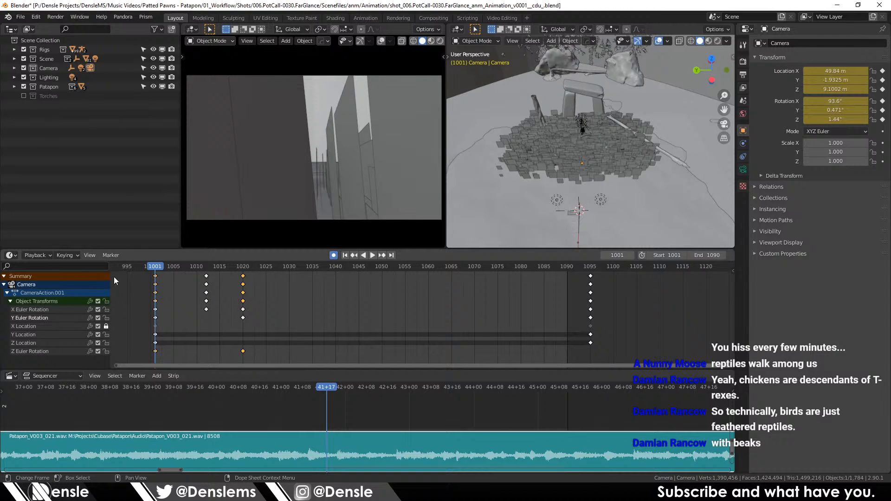
{"action": "left_click_drag", "start_coordinate": [106, 326], "coordinate": [106, 343]}
Step: Rotate and resize the handles of the Z rotation keyframe at frame 1001 so the curve drops steeply from it
{"action": "key", "text": "ctrl+Tab"}
{"action": "left_click", "coordinate": [288, 319]}
{"action": "left_click_drag", "start_coordinate": [323, 299], "coordinate": [310, 353]}
{"action": "left_click_drag", "start_coordinate": [274, 276], "coordinate": [327, 289]}
{"action": "key", "text": "r"}
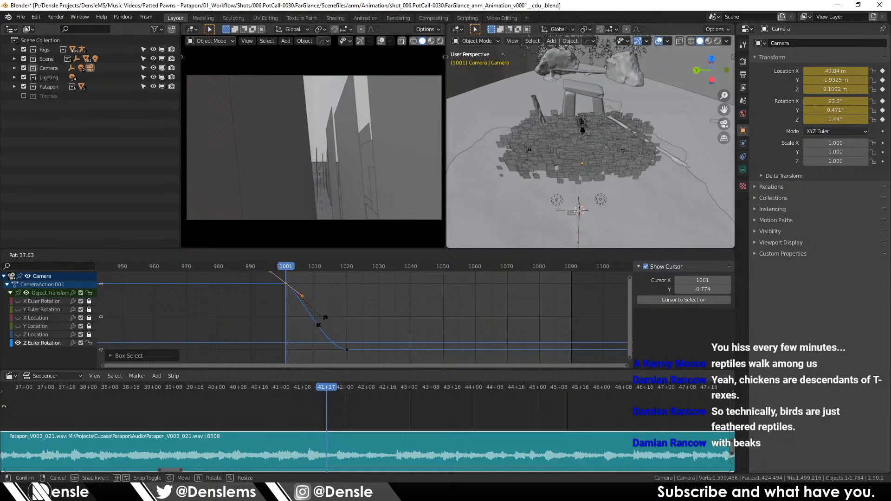
{"action": "left_click", "coordinate": [279, 333]}
{"action": "key", "text": "s"}
{"action": "left_click", "coordinate": [281, 300]}
Step: Lengthen the incoming handle of the Z rotation keyframe at frame 1020 and play the camera turn
{"action": "left_click_drag", "start_coordinate": [318, 325], "coordinate": [379, 356]}
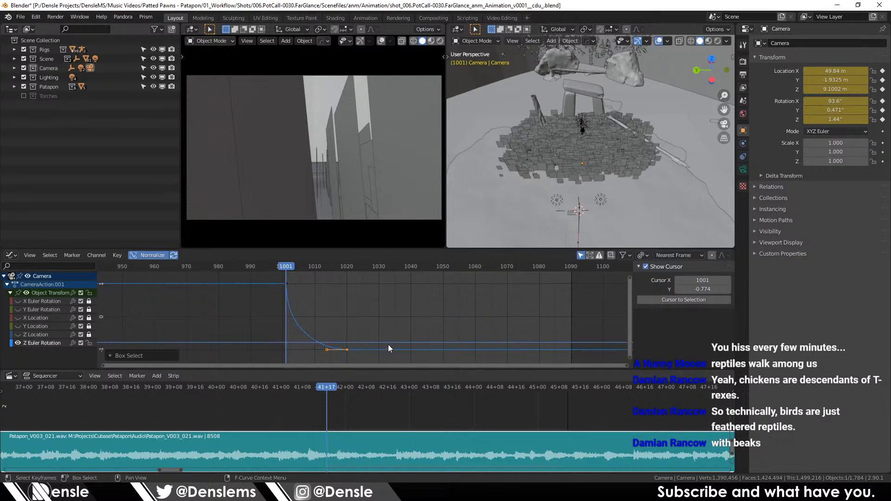
{"action": "key", "text": "s"}
{"action": "left_click", "coordinate": [417, 346]}
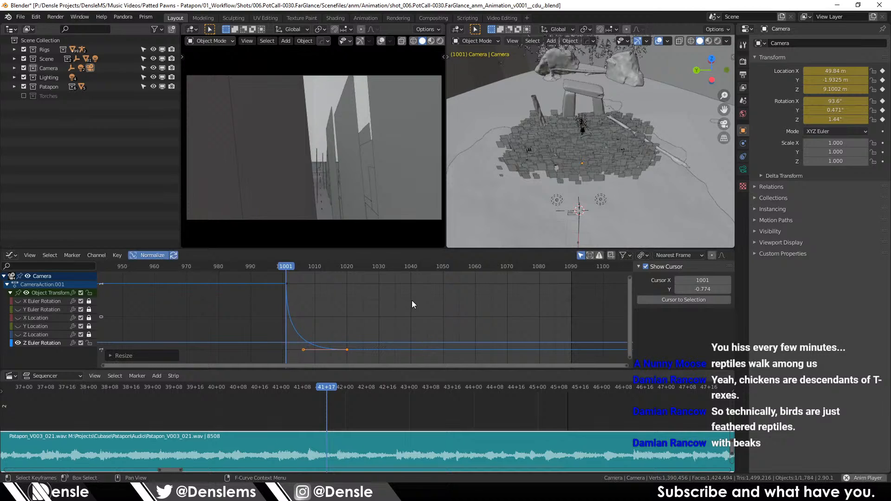
{"action": "key", "text": "space"}
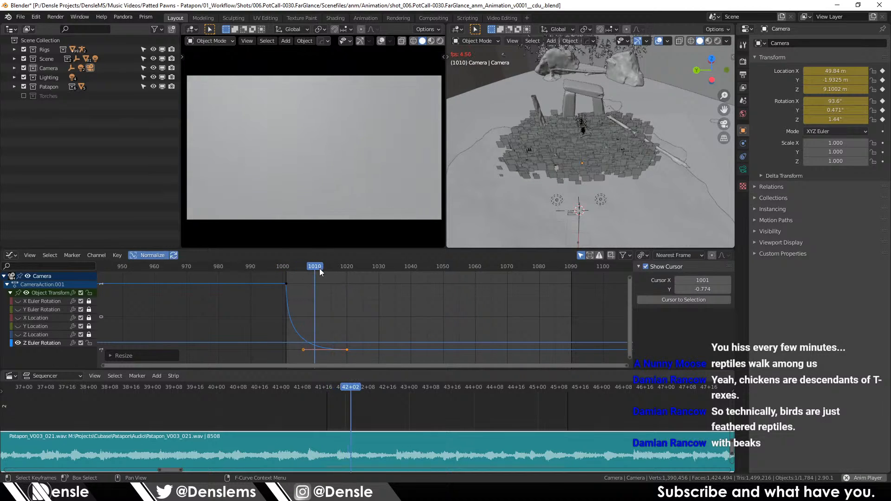
Step: Preview the camera turn from frame 1001 in material preview shading and check frames 1010 and 1019
{"action": "key", "text": "space"}
{"action": "left_click", "coordinate": [431, 41]}
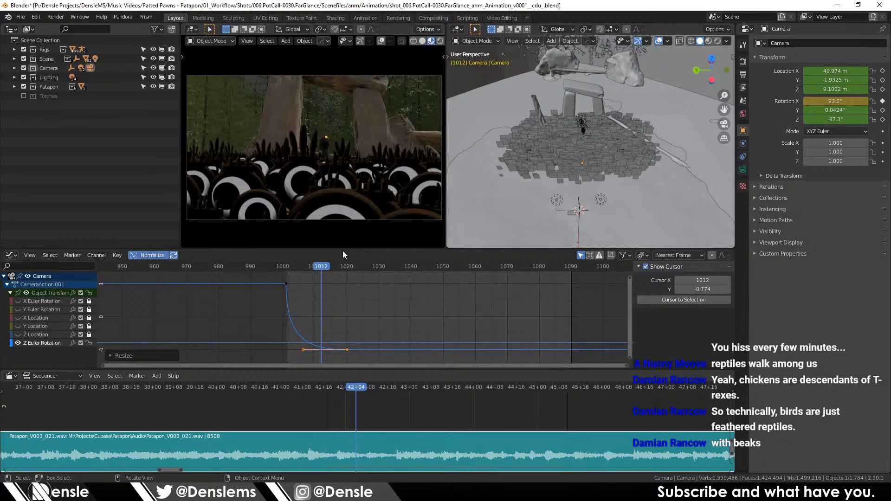
{"action": "mouse_move", "coordinate": [298, 274]}
{"action": "left_mouse_down"}
{"action": "mouse_move", "coordinate": [339, 279]}
{"action": "mouse_move", "coordinate": [284, 272]}
{"action": "left_mouse_up"}
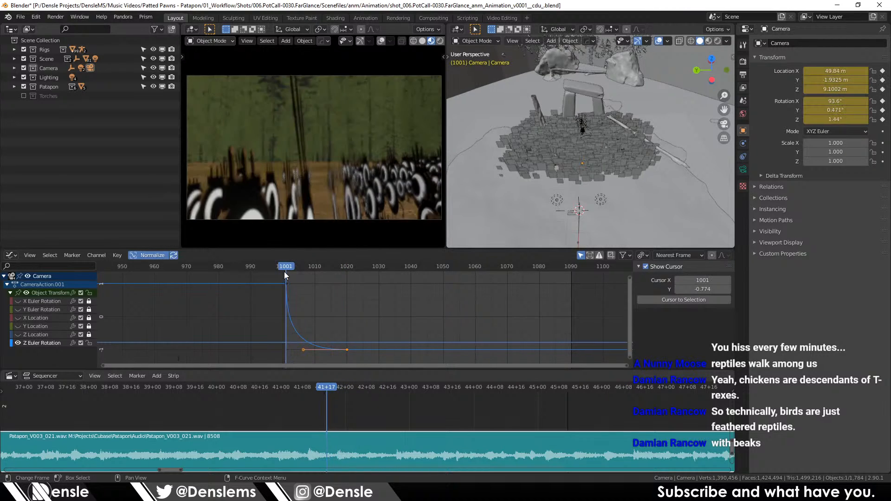
{"action": "key", "text": "space"}
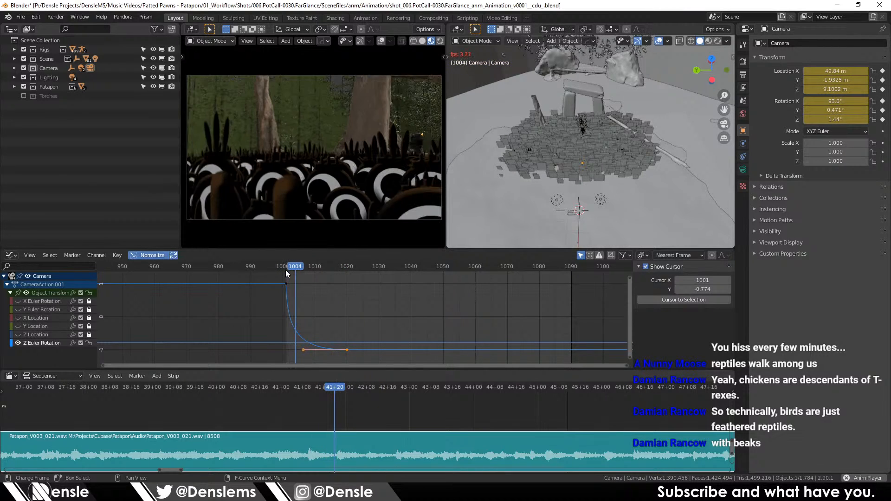
{"action": "left_click", "coordinate": [313, 269]}
{"action": "left_click", "coordinate": [343, 268]}
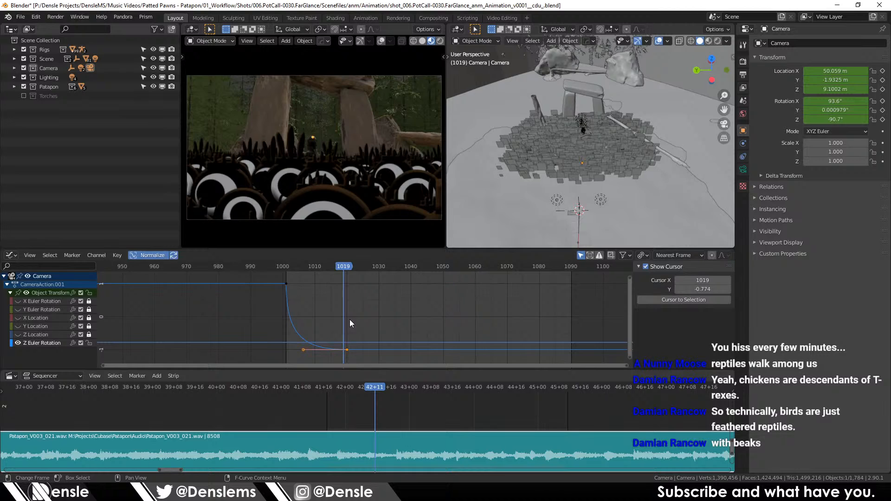
{"action": "left_click", "coordinate": [285, 266]}
{"action": "key", "text": "space"}
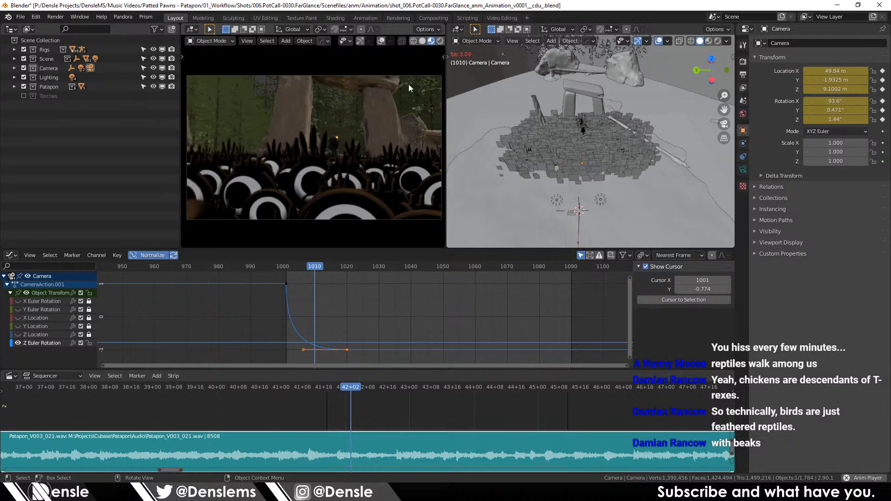
{"action": "key", "text": "space"}
Step: Return the camera view to solid shading and hide the Inner Ground's ParticleSettings particle system in the viewport
{"action": "left_click", "coordinate": [422, 41]}
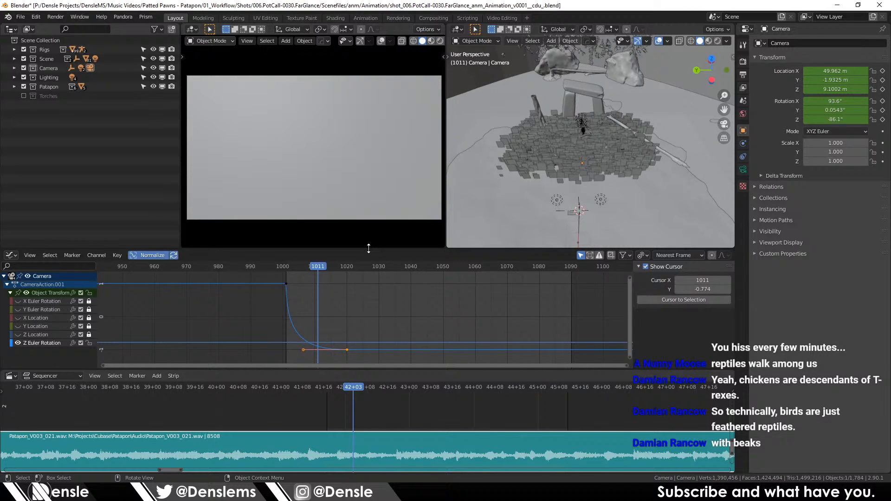
{"action": "left_click", "coordinate": [286, 268]}
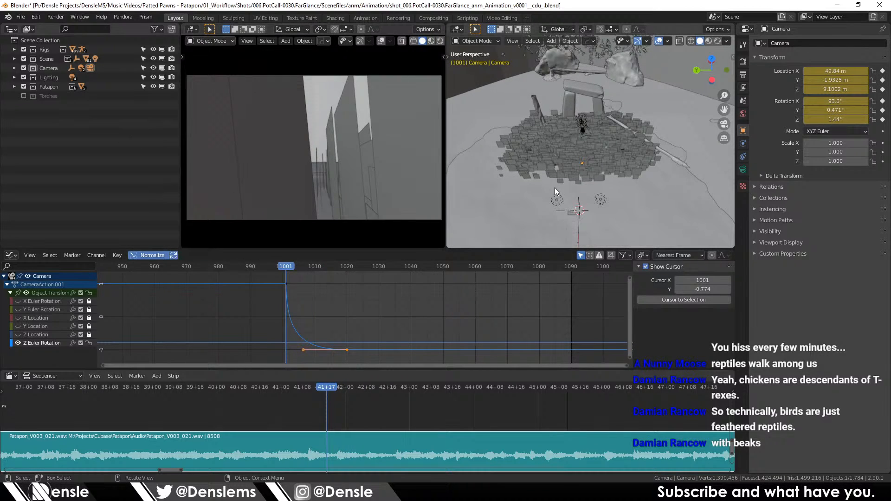
{"action": "left_click", "coordinate": [555, 188]}
{"action": "left_click", "coordinate": [858, 82]}
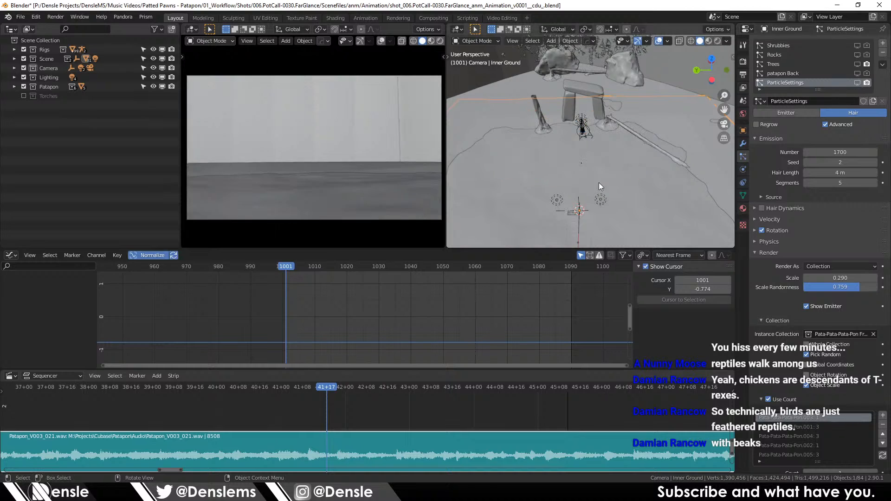
{"action": "key", "text": "space"}
{"action": "key", "text": "space"}
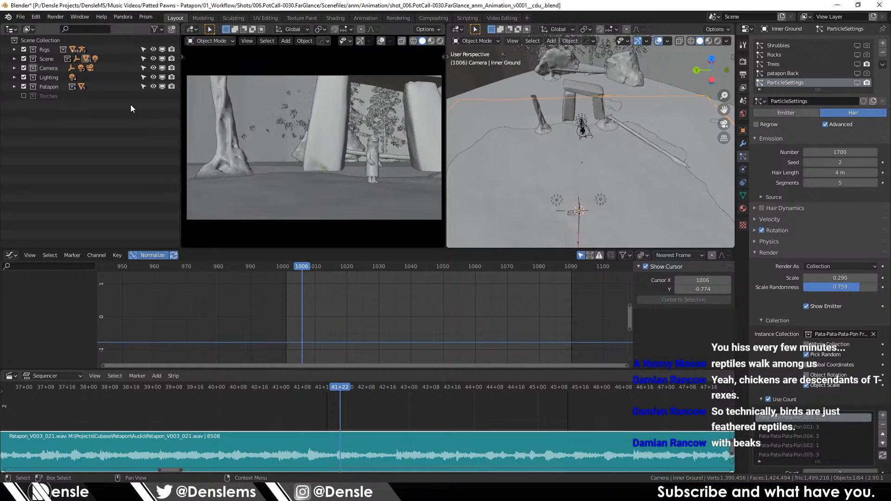
Step: Exclude the Stumps and Trees collections of the Campsite from the view layer and play the shot from its start
{"action": "left_click", "coordinate": [16, 58]}
{"action": "left_click", "coordinate": [23, 77]}
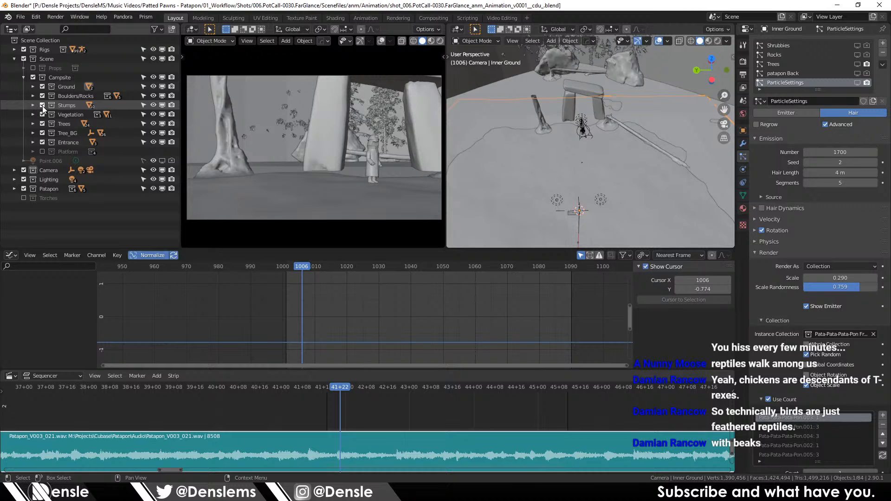
{"action": "left_click", "coordinate": [43, 106]}
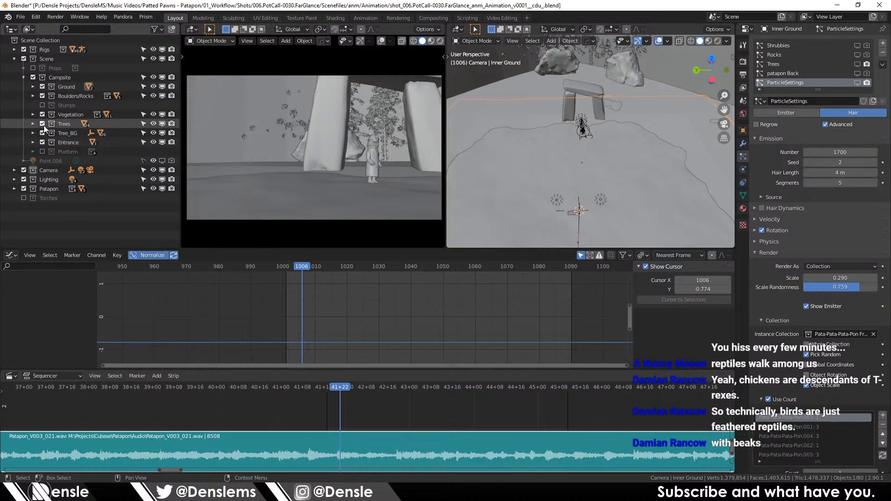
{"action": "left_click", "coordinate": [43, 124]}
{"action": "left_click", "coordinate": [289, 264]}
{"action": "key", "text": "space"}
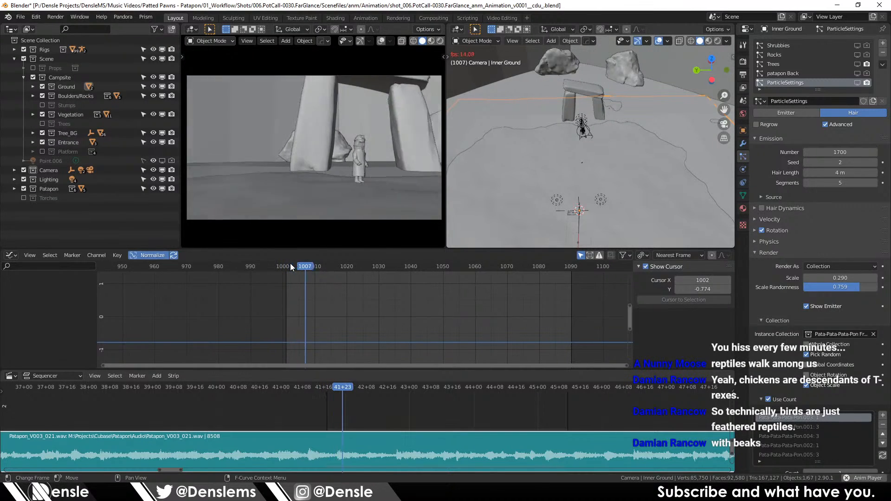
{"action": "left_click", "coordinate": [283, 267]}
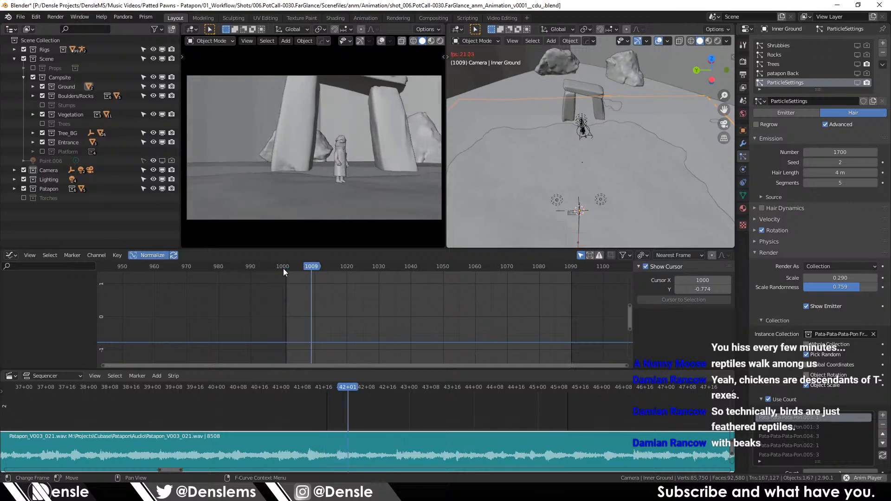
{"action": "key", "text": "super+Tab"}
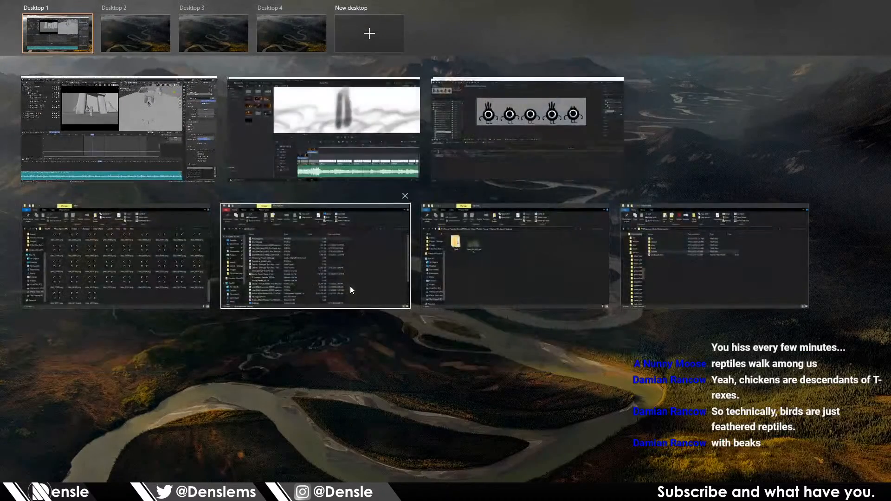
{"action": "left_click", "coordinate": [141, 124]}
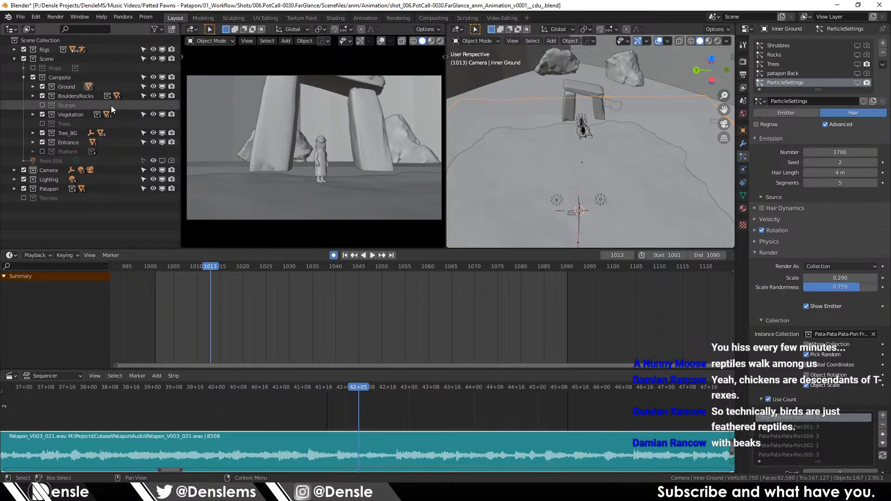
Step: Select the camera and play its turn from the start of the shot up to frame 1020
{"action": "left_click", "coordinate": [91, 171]}
{"action": "left_click", "coordinate": [229, 307]}
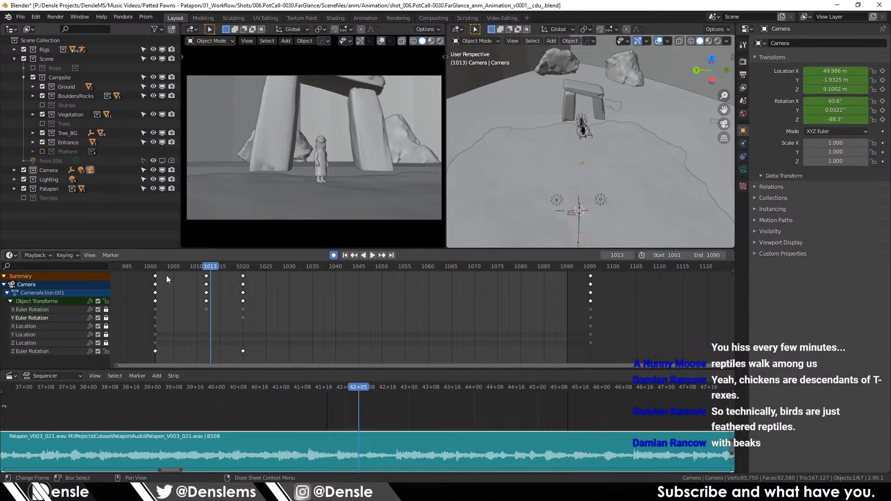
{"action": "left_click", "coordinate": [160, 268]}
{"action": "key", "text": "space"}
{"action": "left_click", "coordinate": [199, 268]}
{"action": "key", "text": "space"}
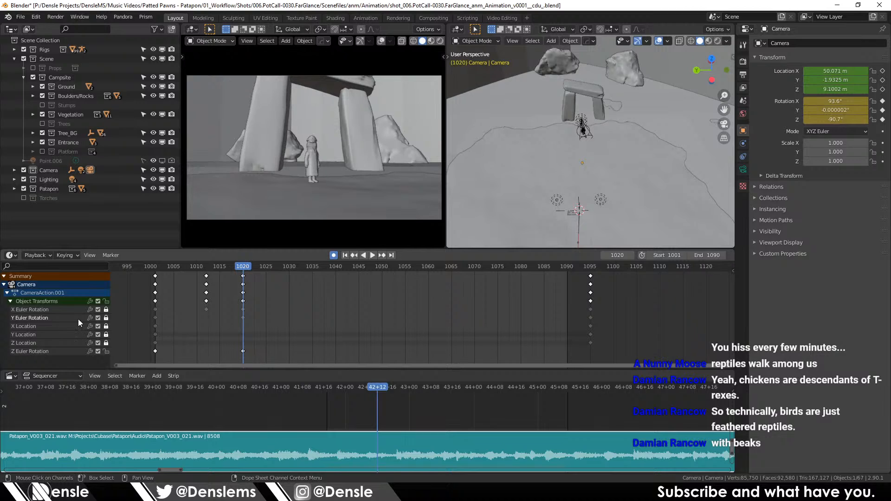
Step: Enable the modifiers on the camera's animation channels and play the turn from frame 1001
{"action": "left_click", "coordinate": [156, 268]}
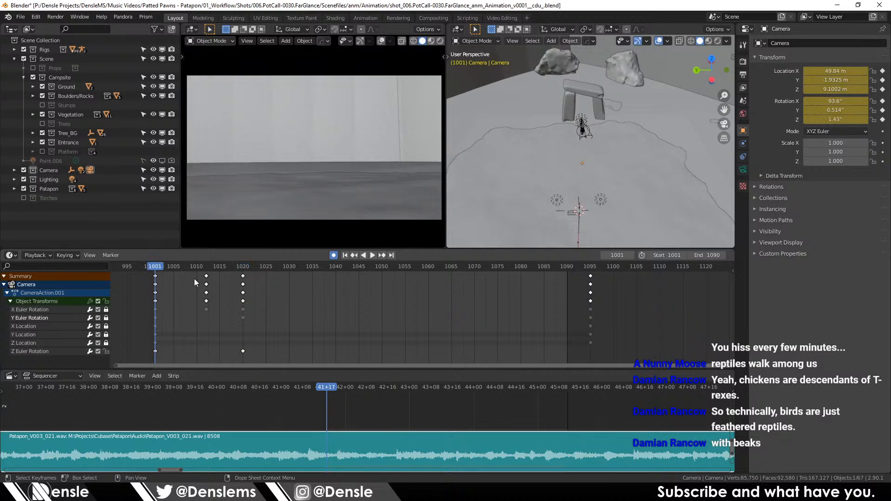
{"action": "key", "text": "space"}
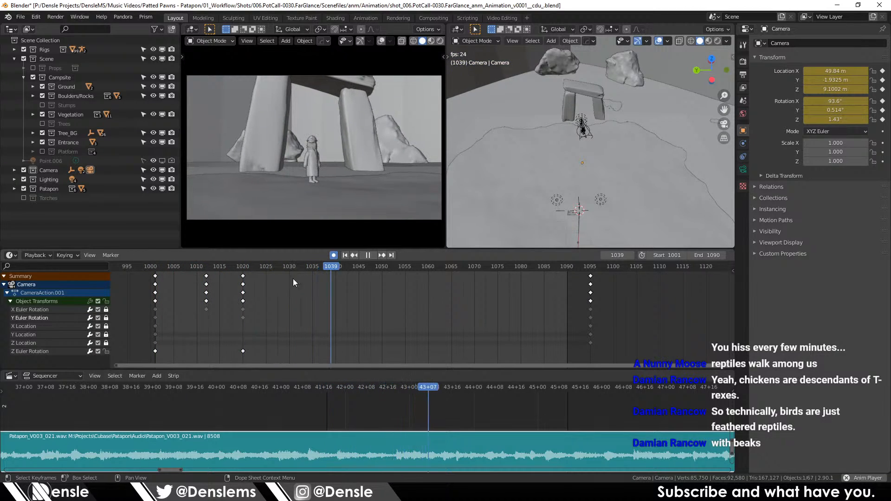
{"action": "key", "text": "space"}
Step: Frame the character rig beneath the stone arch, enter Pose Mode, select its torso control and go to frame 1025
{"action": "left_click", "coordinate": [240, 268]}
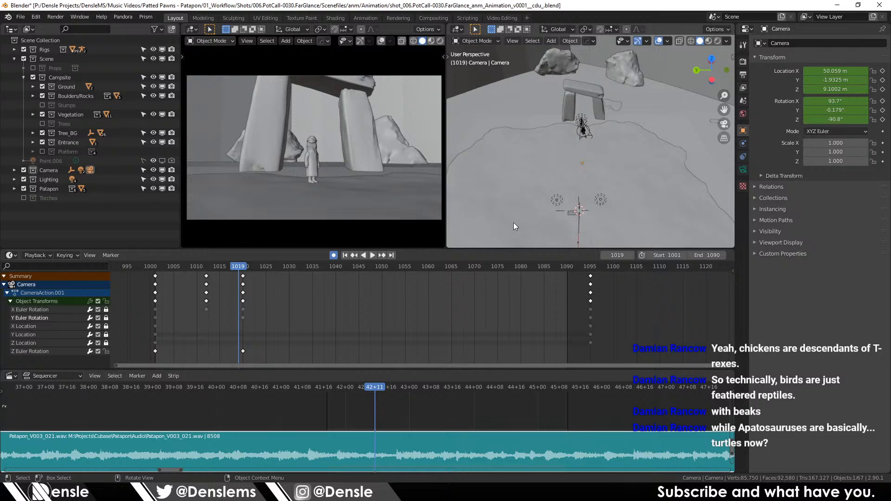
{"action": "left_click", "coordinate": [583, 129]}
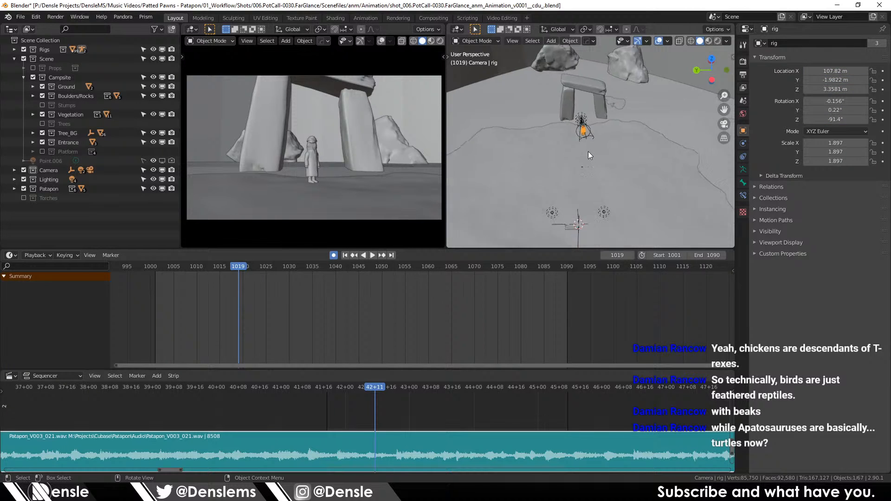
{"action": "key", "text": "KP_Decimal"}
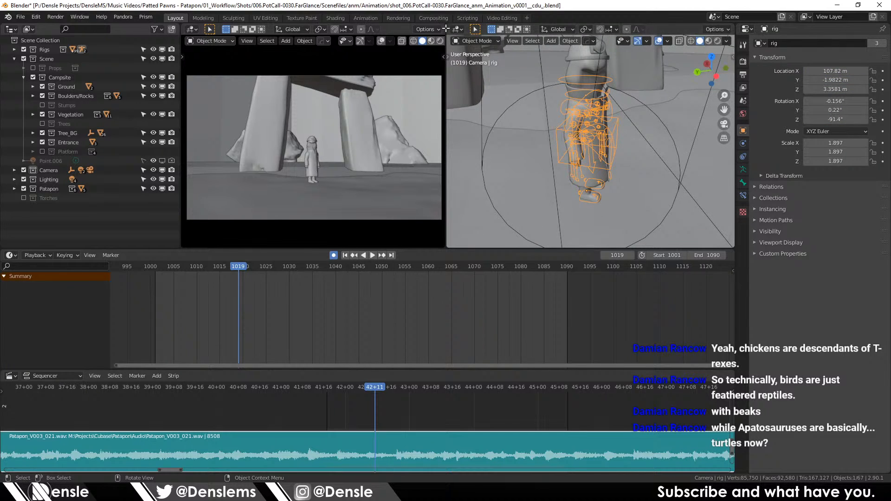
{"action": "left_click", "coordinate": [476, 41]}
{"action": "left_click", "coordinate": [489, 75]}
{"action": "left_click", "coordinate": [615, 127]}
{"action": "key", "text": "space"}
{"action": "left_click", "coordinate": [266, 271]}
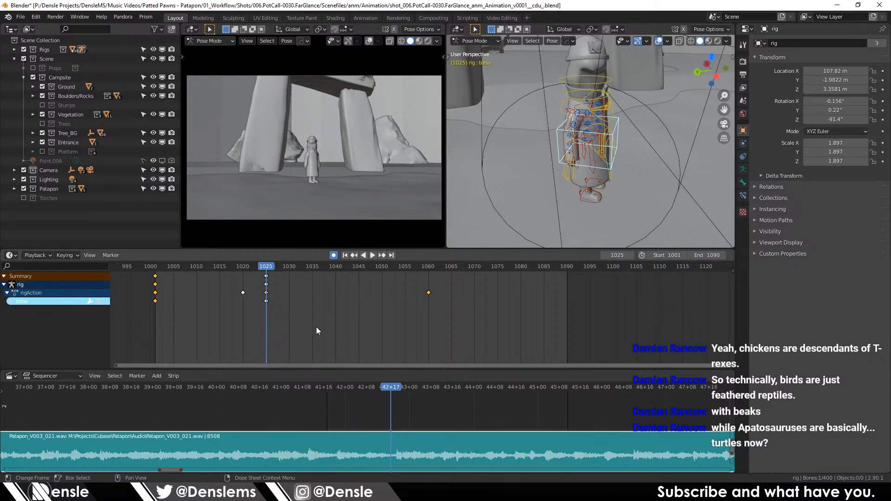
Step: Delete the torso control's keyframes except the one at frame 1025 and turn the torso to face the camera
{"action": "left_click_drag", "start_coordinate": [240, 330], "coordinate": [300, 260]}
{"action": "key", "text": "x"}
{"action": "left_click", "coordinate": [178, 286]}
{"action": "left_click_drag", "start_coordinate": [247, 330], "coordinate": [299, 260]}
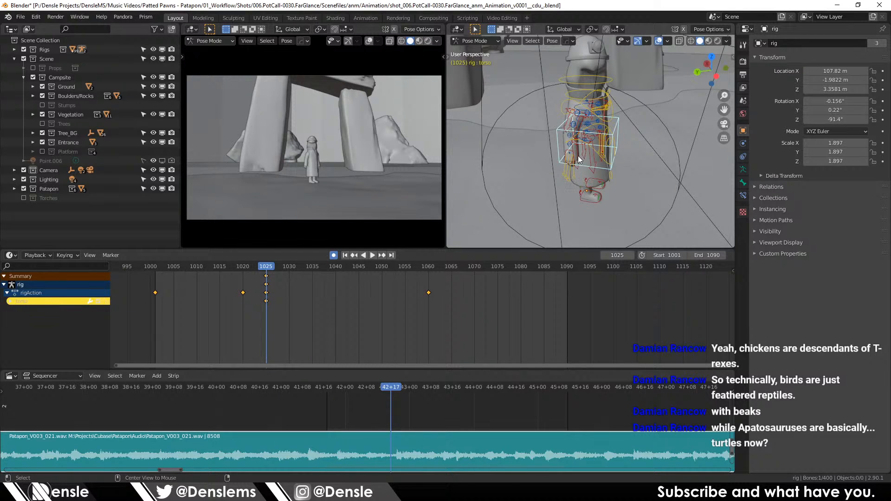
{"action": "left_click_drag", "start_coordinate": [525, 195], "coordinate": [531, 147]}
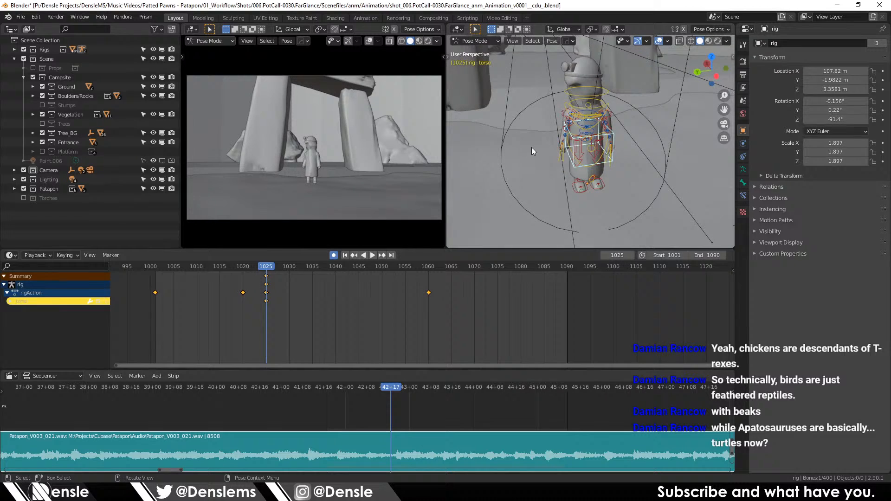
Step: Save the scene as new Prism version v0002
{"action": "left_click", "coordinate": [145, 16]}
{"action": "left_click", "coordinate": [156, 27]}
Step: Select the chest control, delete its keyframes at frames 1001 and 1060, and return to frame 1025
{"action": "left_click_drag", "start_coordinate": [571, 139], "coordinate": [547, 126]}
{"action": "left_click", "coordinate": [602, 112]}
{"action": "scroll", "coordinate": [578, 118], "scroll_direction": "up", "scroll_amount": 3}
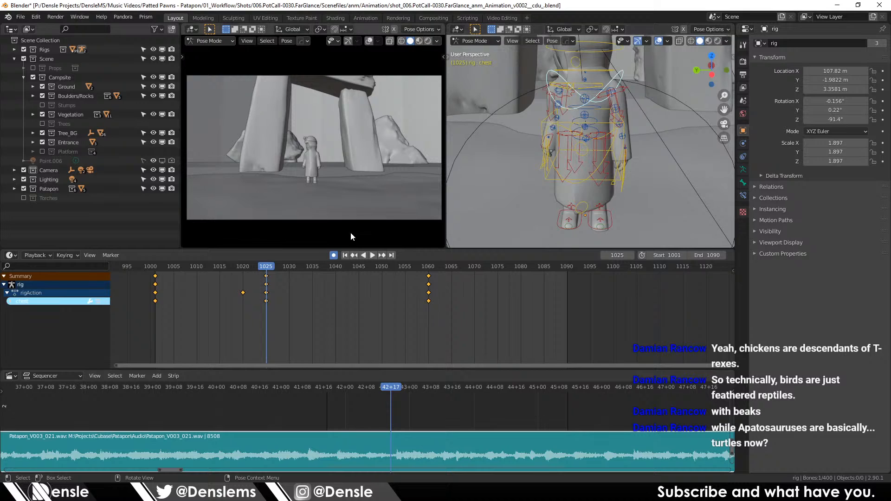
{"action": "left_click", "coordinate": [427, 267]}
{"action": "left_click_drag", "start_coordinate": [131, 325], "coordinate": [291, 286]}
{"action": "key", "text": "x"}
{"action": "left_click", "coordinate": [291, 280]}
{"action": "left_click_drag", "start_coordinate": [428, 276], "coordinate": [267, 287]}
{"action": "left_click", "coordinate": [267, 268]}
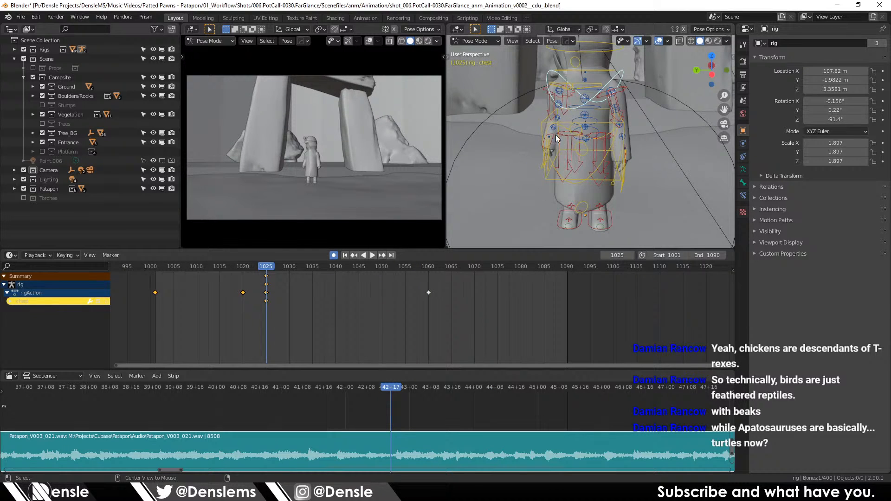
Step: Select the neck and head controls and straighten them at frame 1025 so the head faces the camera
{"action": "scroll", "coordinate": [580, 135], "scroll_direction": "up", "scroll_amount": 3}
{"action": "left_click", "coordinate": [593, 142]}
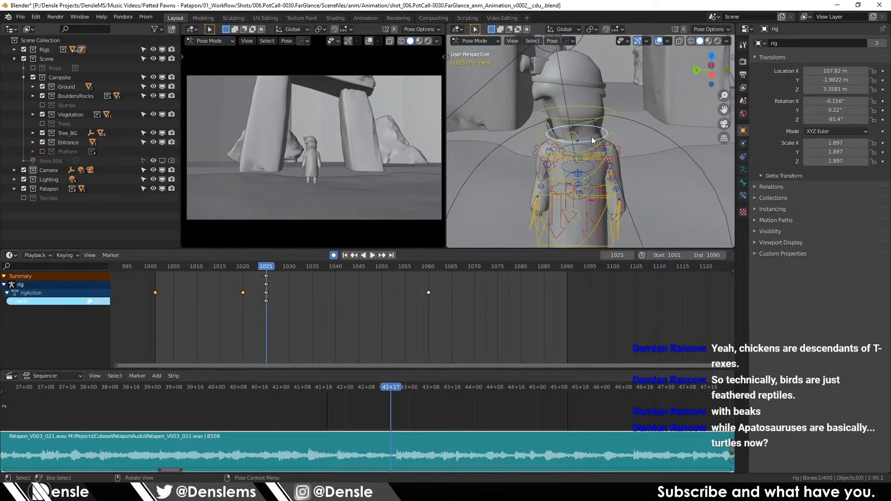
{"action": "left_click", "coordinate": [607, 115], "text": "shift"}
{"action": "key", "text": "alt+e"}
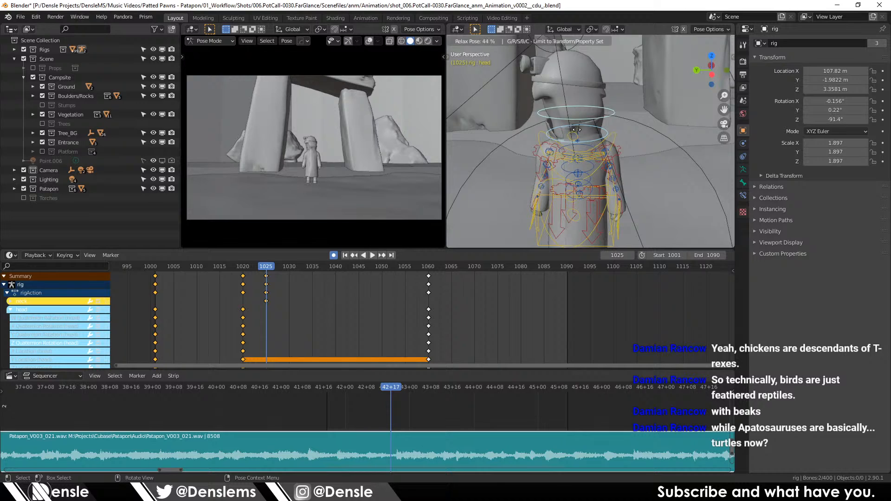
{"action": "left_click", "coordinate": [577, 129]}
Step: Delete the neck and head keyframes at frames 1001 and 1020
{"action": "left_click", "coordinate": [156, 293]}
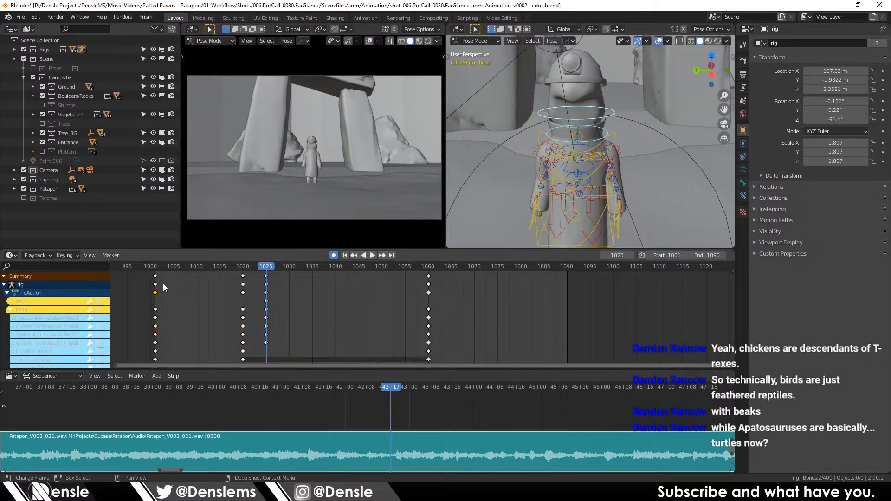
{"action": "left_click_drag", "start_coordinate": [139, 273], "coordinate": [259, 372]}
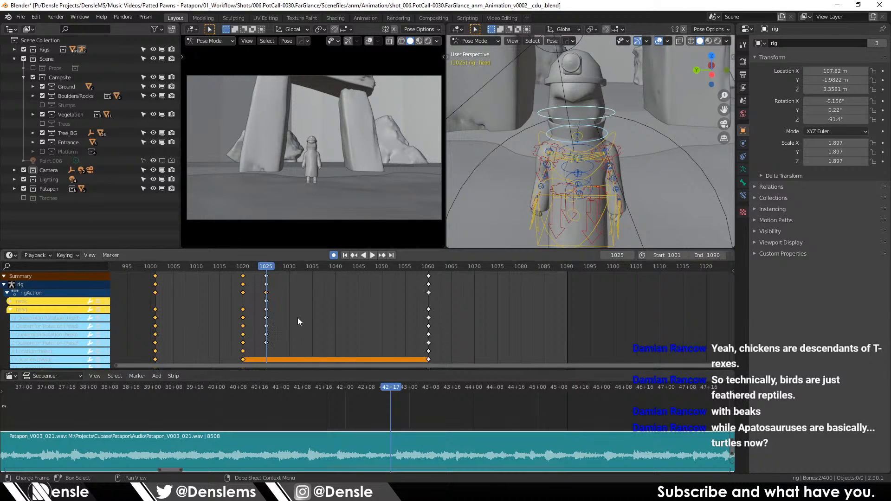
{"action": "key", "text": "Delete"}
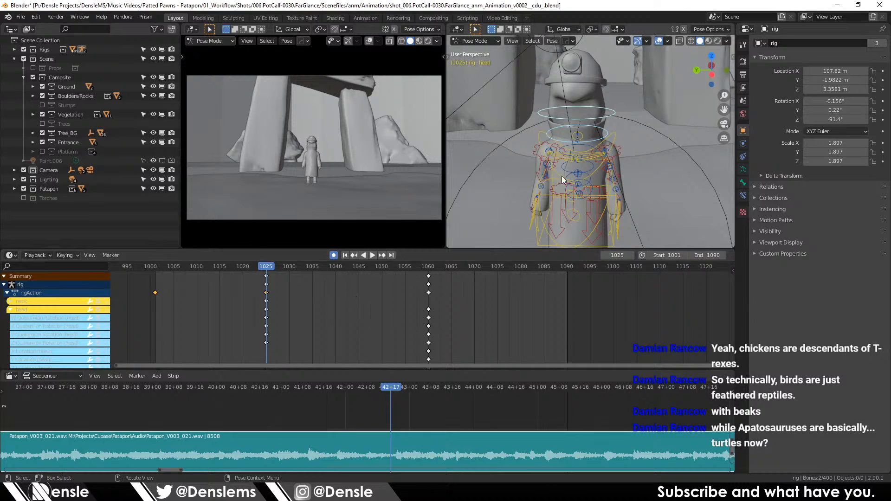
Step: Select all of the rig's controls, delete their keyframes at frames 1001 and 1060, and check the playback around frame 1025
{"action": "key", "text": "a"}
{"action": "left_click", "coordinate": [313, 314]}
{"action": "left_click_drag", "start_coordinate": [155, 334], "coordinate": [204, 260]}
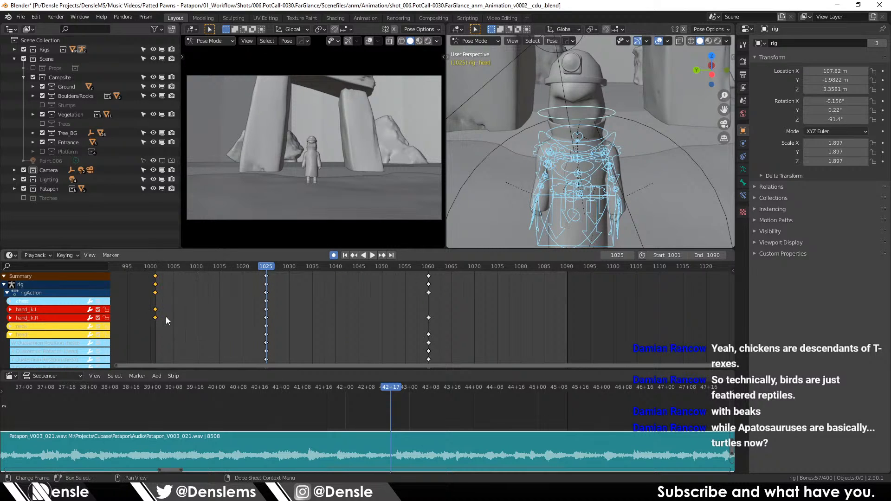
{"action": "key", "text": "Delete"}
{"action": "left_click_drag", "start_coordinate": [362, 307], "coordinate": [440, 270]}
{"action": "key", "text": "Delete"}
{"action": "key", "text": "space"}
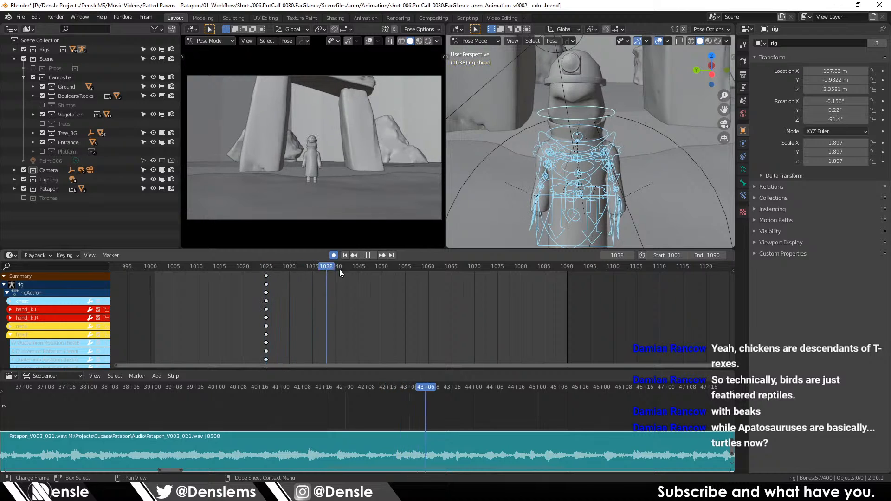
{"action": "left_click_drag", "start_coordinate": [263, 283], "coordinate": [266, 283]}
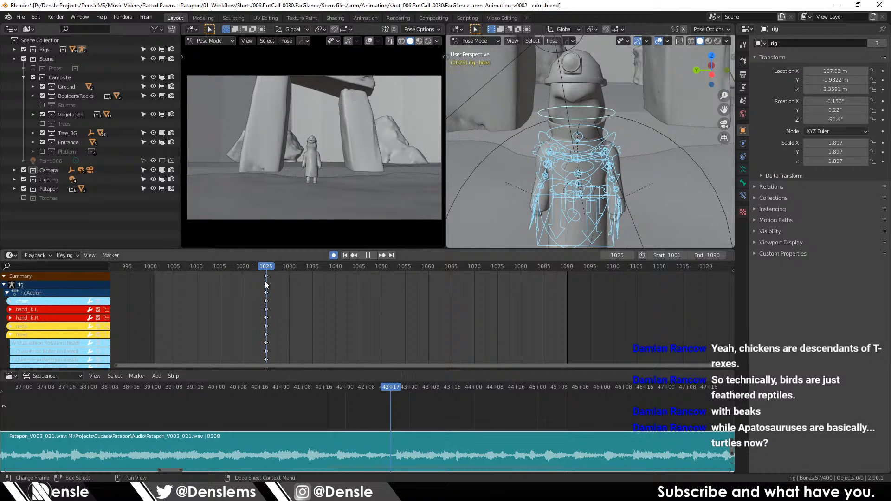
Step: Select the two round control circles on the front of the character's torso and move them about 0.23 m sideways
{"action": "left_click_drag", "start_coordinate": [543, 179], "coordinate": [569, 172]}
{"action": "scroll", "coordinate": [559, 170], "scroll_direction": "up", "scroll_amount": 3}
{"action": "left_click", "coordinate": [541, 182]}
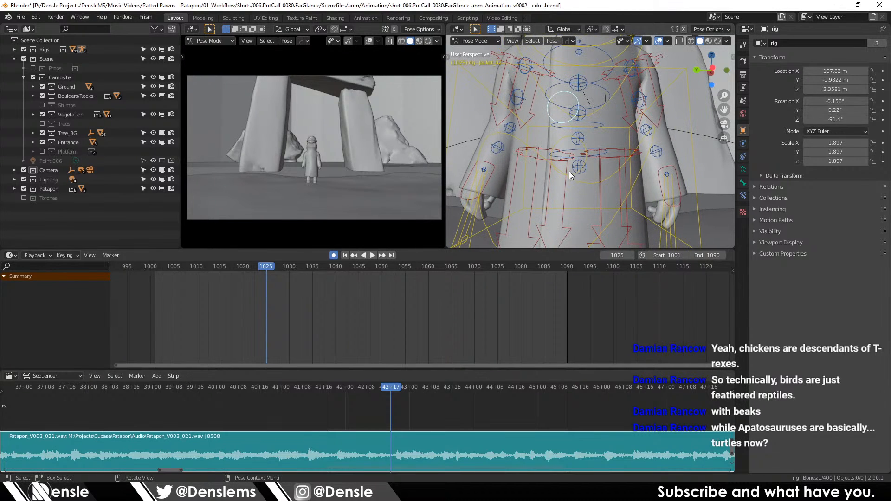
{"action": "left_click", "coordinate": [584, 146], "text": "shift"}
{"action": "key", "text": "g"}
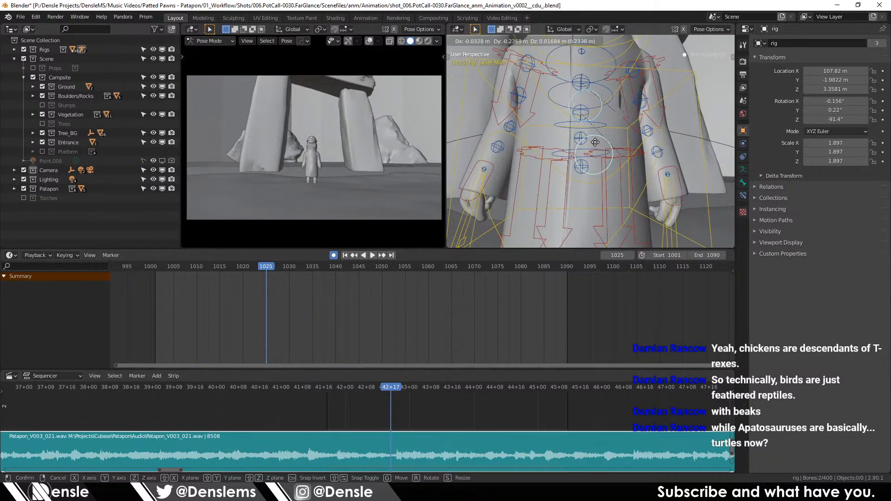
{"action": "left_click", "coordinate": [594, 140]}
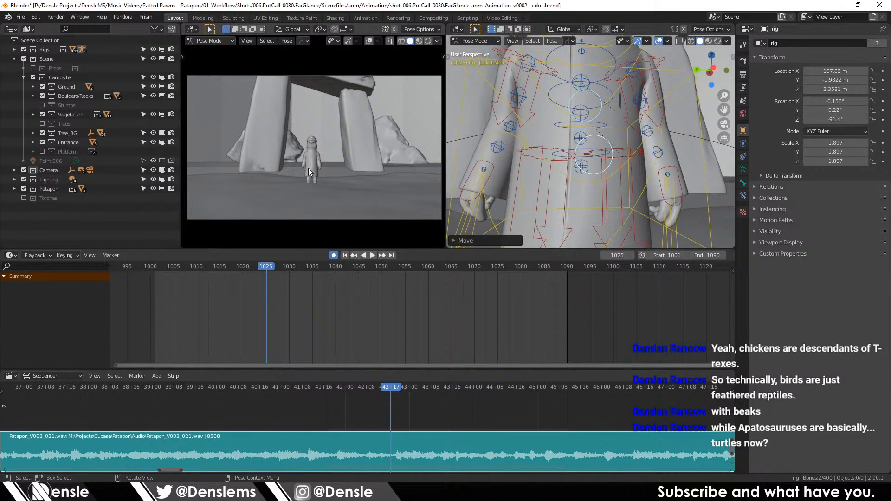
Step: Select the camera object inside the Camera collection and switch from Pose Mode to Object Mode
{"action": "left_click", "coordinate": [93, 171]}
{"action": "left_click", "coordinate": [16, 171]}
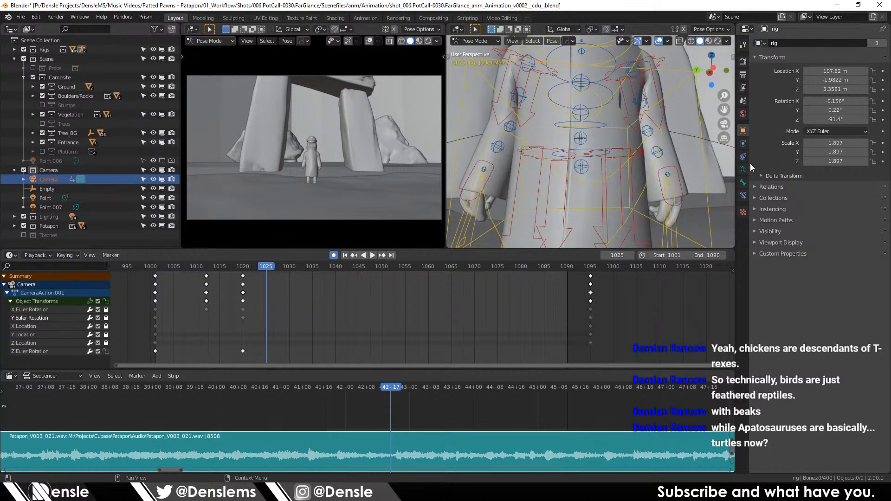
{"action": "left_click", "coordinate": [474, 41]}
{"action": "left_click", "coordinate": [469, 52]}
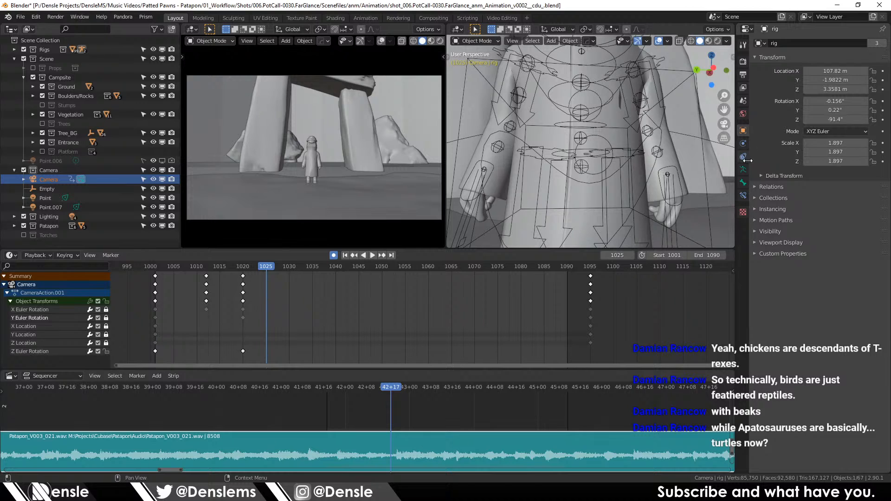
Step: Set the camera's focal length to 45 mm
{"action": "left_click", "coordinate": [743, 144]}
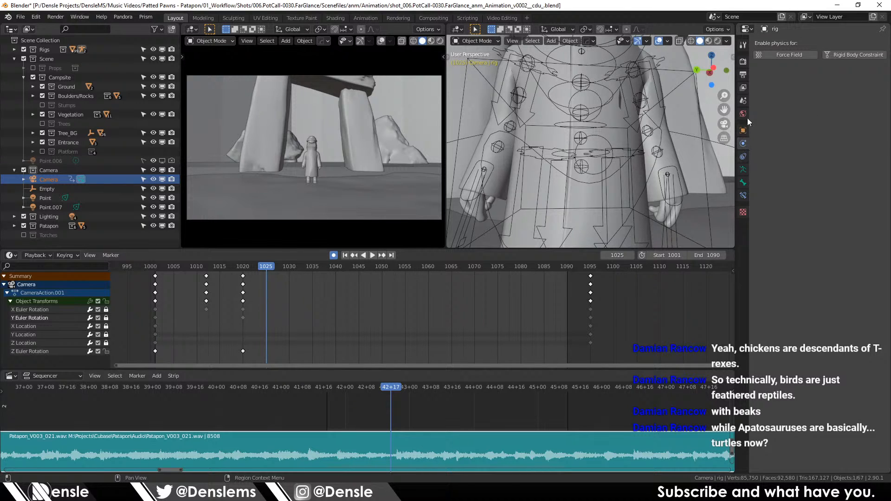
{"action": "left_click", "coordinate": [44, 180]}
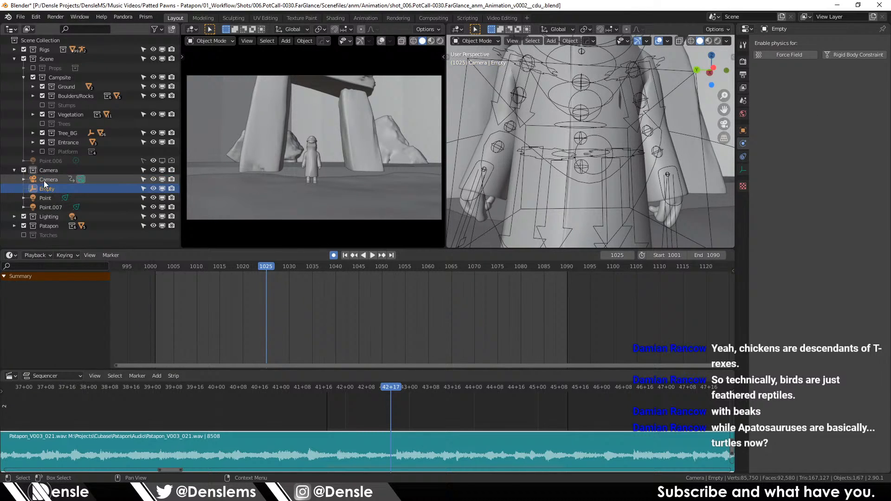
{"action": "left_click", "coordinate": [744, 103]}
{"action": "left_click", "coordinate": [743, 169]}
{"action": "left_click", "coordinate": [830, 86]}
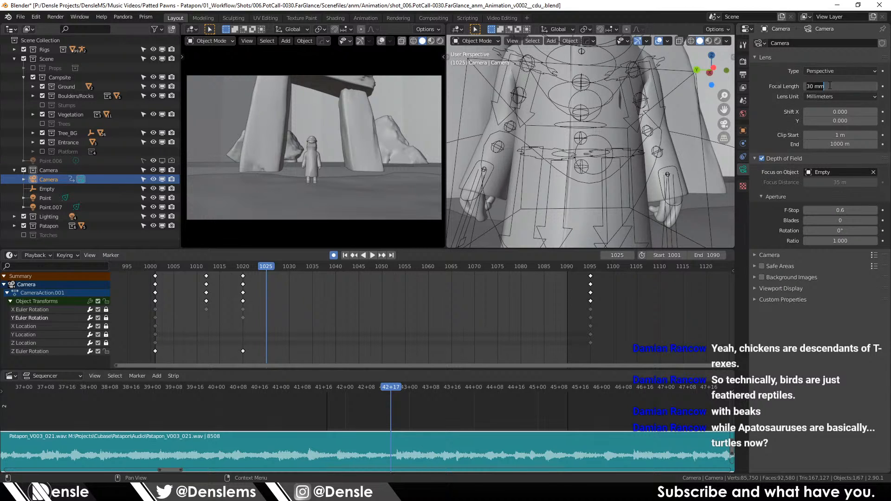
{"action": "type", "text": "45"}
{"action": "key", "text": "Return"}
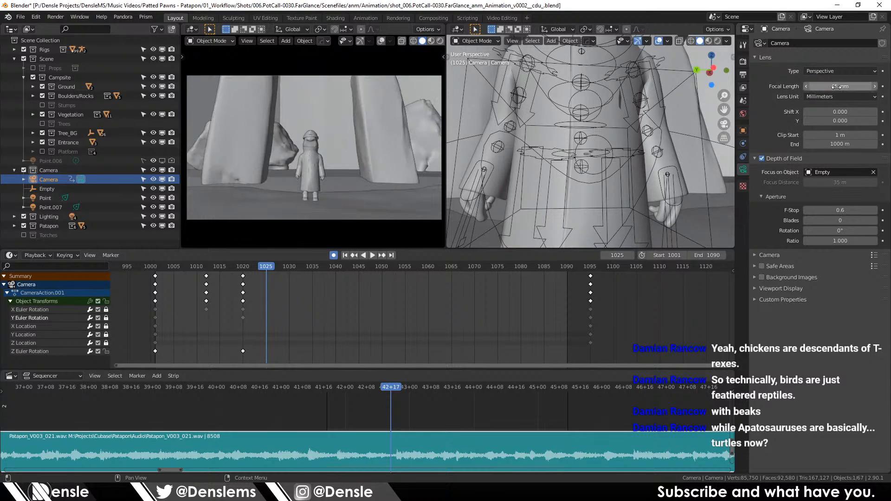
Step: Play back the shot with the new focal length and stop at frame 1020
{"action": "key", "text": "space"}
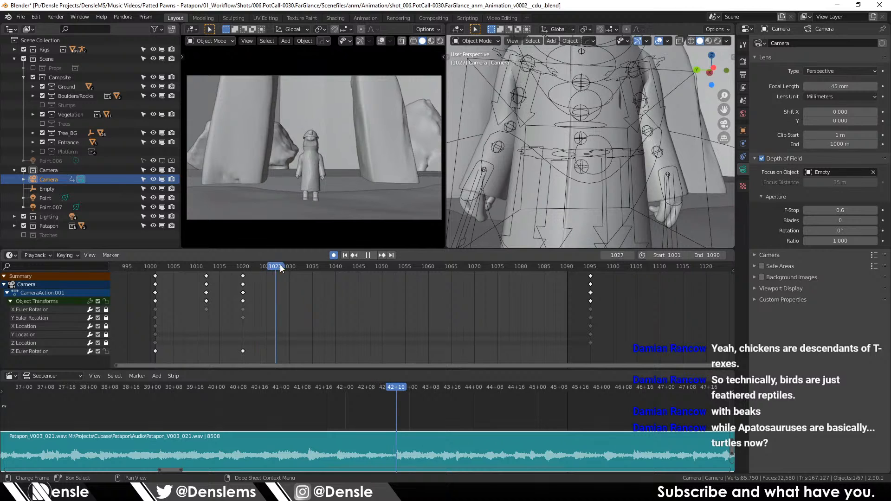
{"action": "left_click_drag", "start_coordinate": [251, 276], "coordinate": [243, 282]}
{"action": "key", "text": "space"}
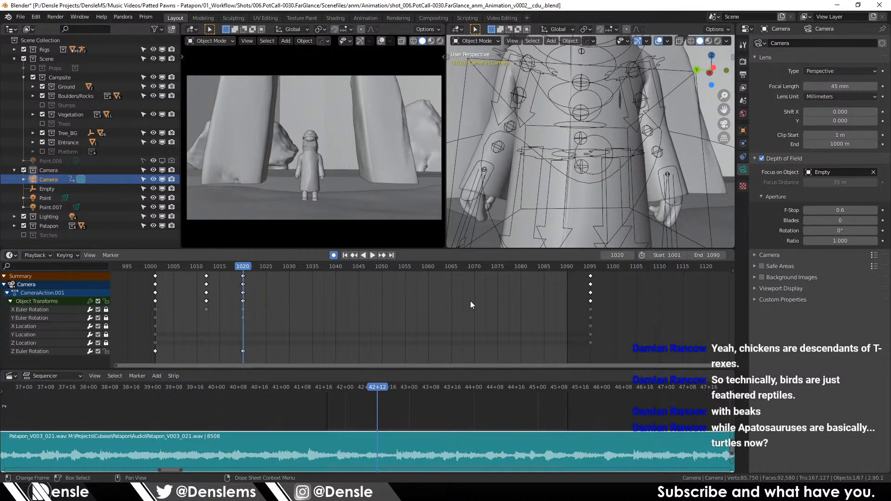
Step: Move the camera's final keyframes, including those on locked channels, to frame 1090 and save the scene as a new Prism version
{"action": "left_click", "coordinate": [591, 276]}
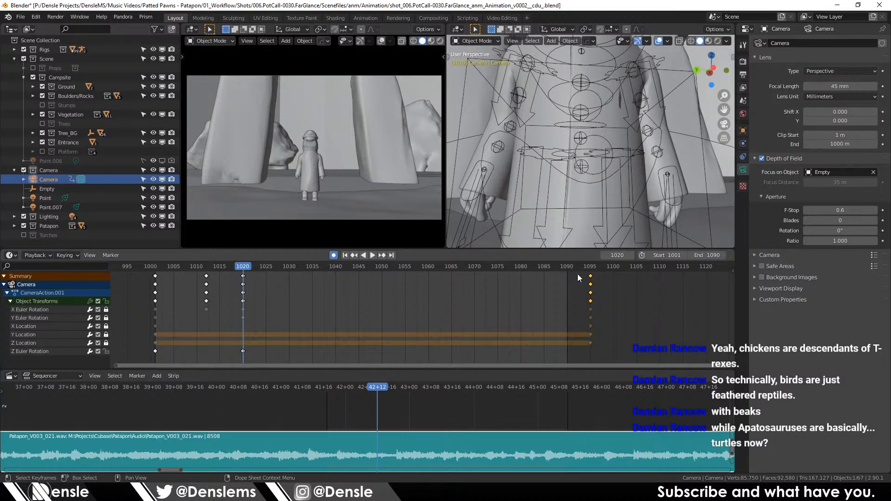
{"action": "left_click_drag", "start_coordinate": [106, 309], "coordinate": [106, 344]}
{"action": "left_click", "coordinate": [584, 279]}
{"action": "left_click_drag", "start_coordinate": [591, 276], "coordinate": [567, 276]}
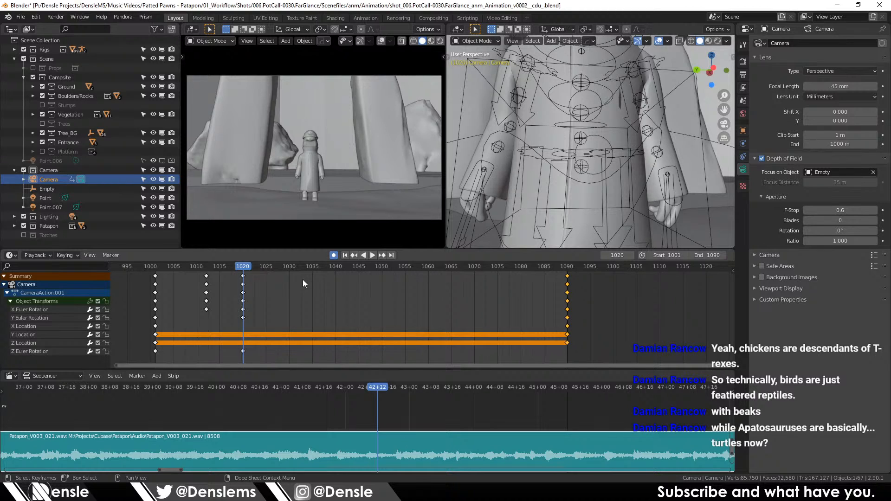
{"action": "left_click", "coordinate": [146, 17]}
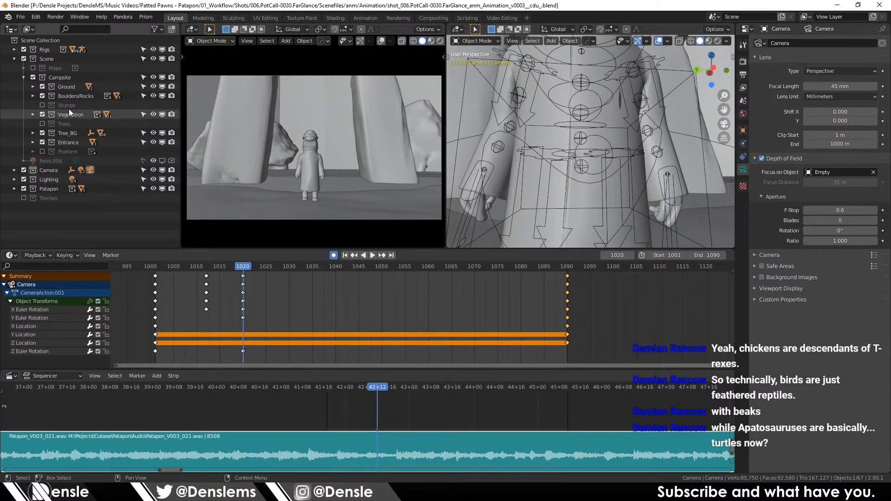
Step: Exclude the Pata-Pata-Pata-Pon Front collection inside the Patapon collection from the view layer
{"action": "left_click", "coordinate": [14, 59]}
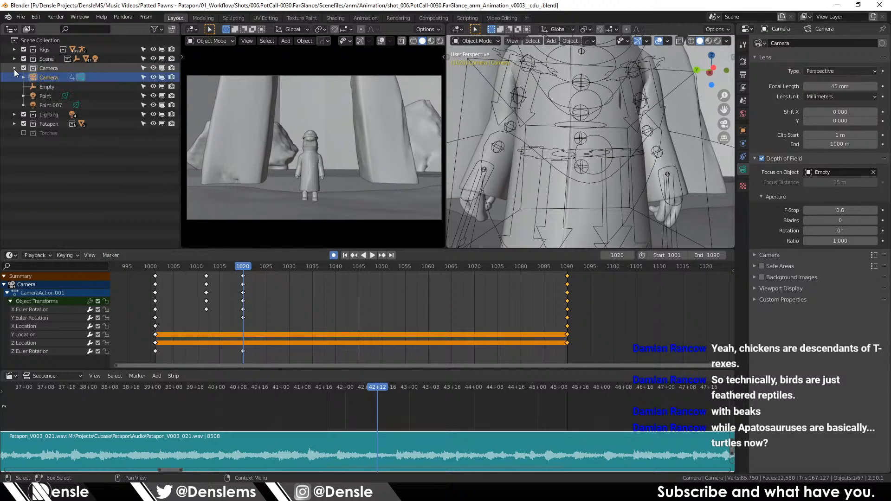
{"action": "left_click", "coordinate": [14, 87]}
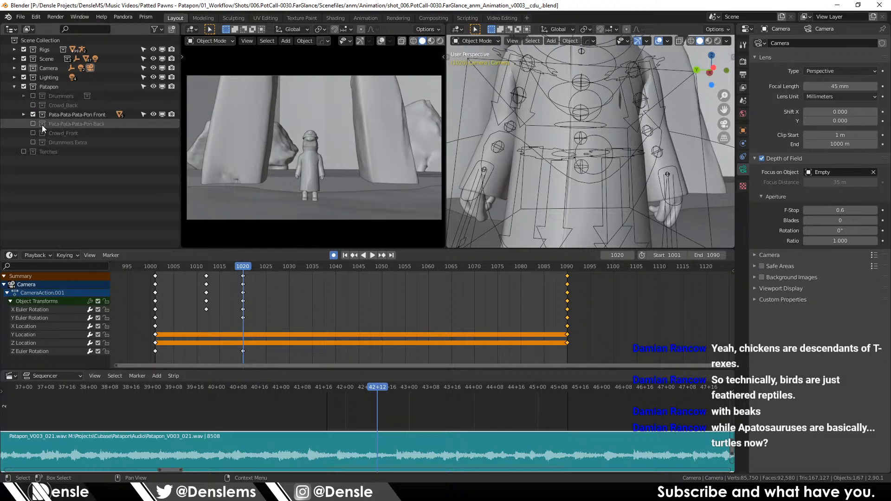
{"action": "left_click", "coordinate": [33, 114]}
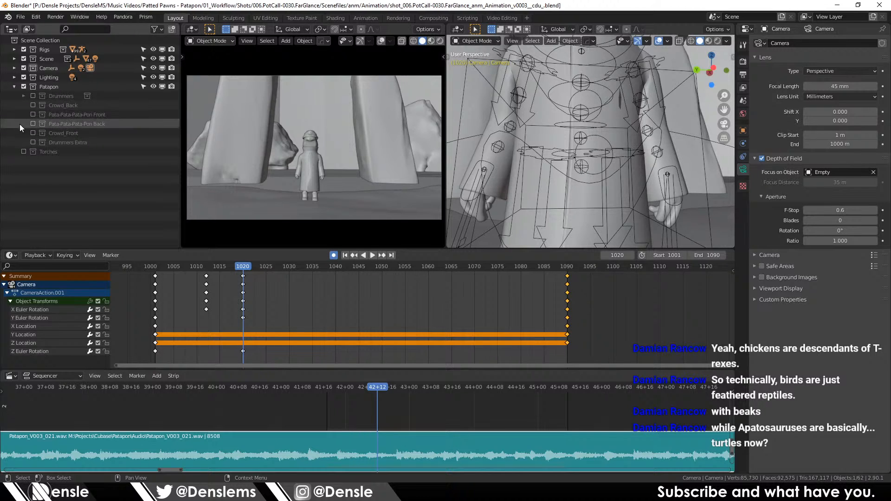
Step: Create a new collection and name it Pata-bob_Front
{"action": "right_click", "coordinate": [59, 180]}
{"action": "left_click", "coordinate": [54, 170]}
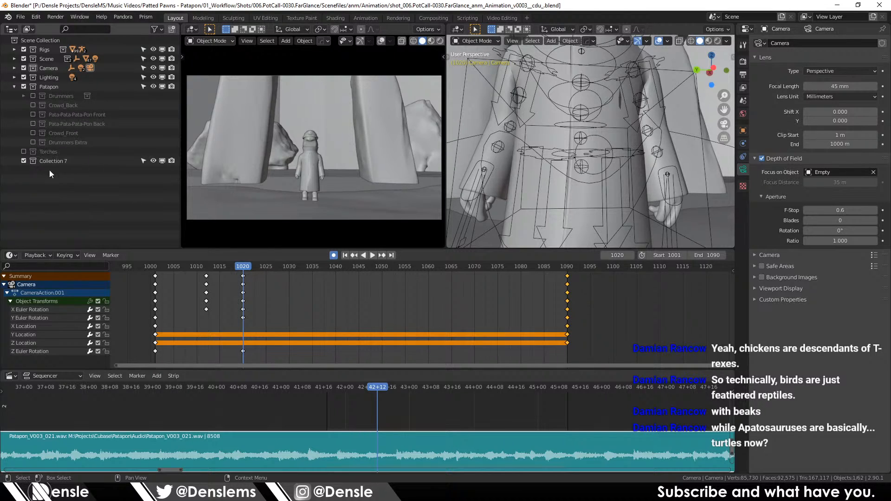
{"action": "double_click", "coordinate": [68, 162]}
{"action": "type", "text": "Pata-Cbob"}
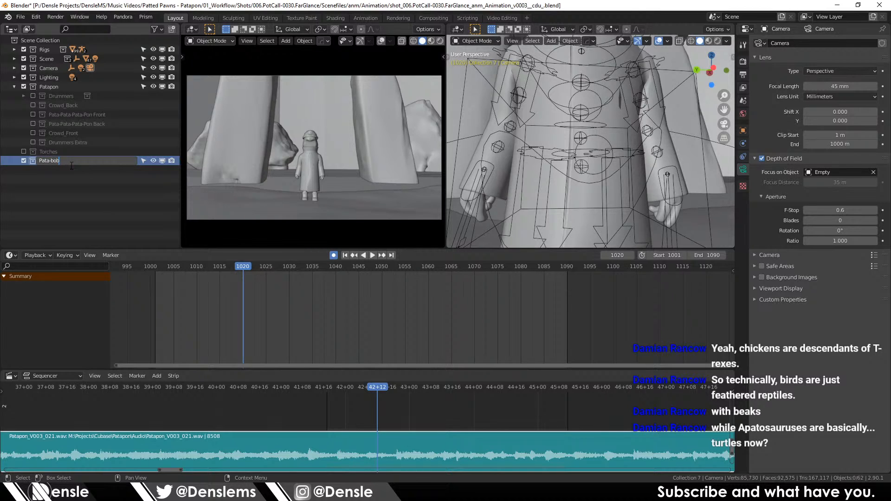
{"action": "type", "text": " Front"}
{"action": "key", "text": "Return"}
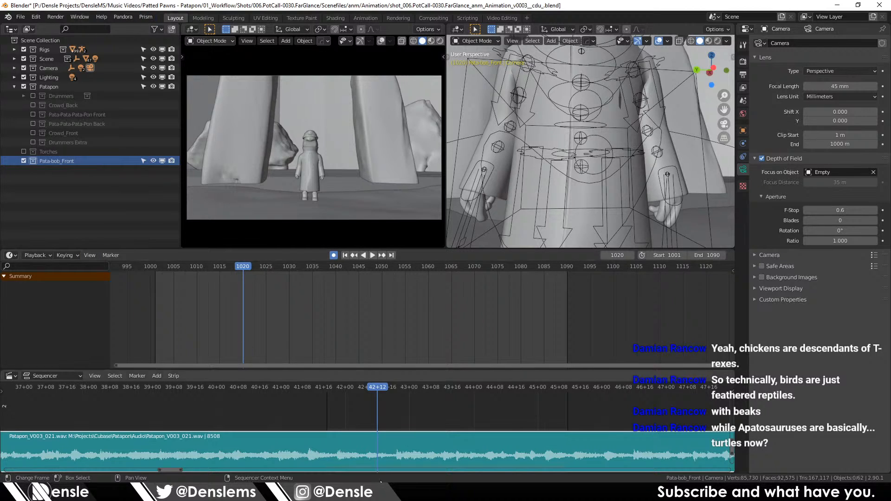
Step: Start a second Blender instance and open the v0004 Look-up scene of shot 006.PotCall 0020.Lookup from the Prism project browser
{"action": "left_click", "coordinate": [360, 492]}
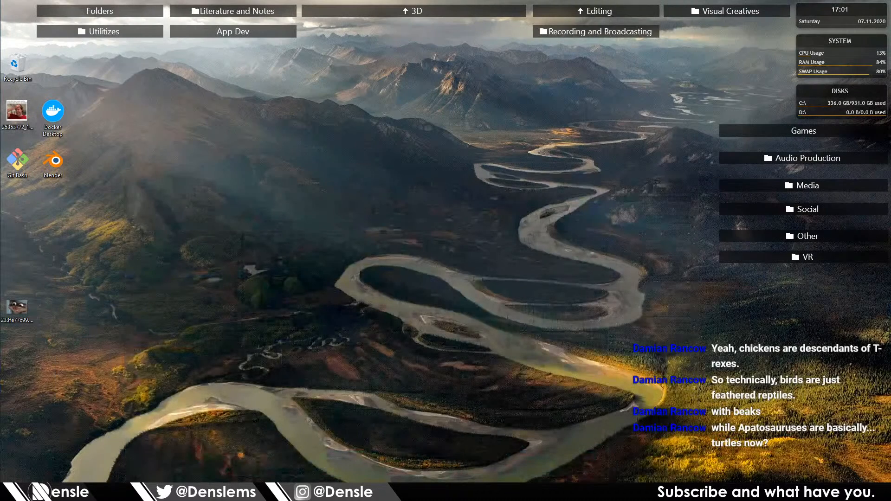
{"action": "double_click", "coordinate": [56, 168]}
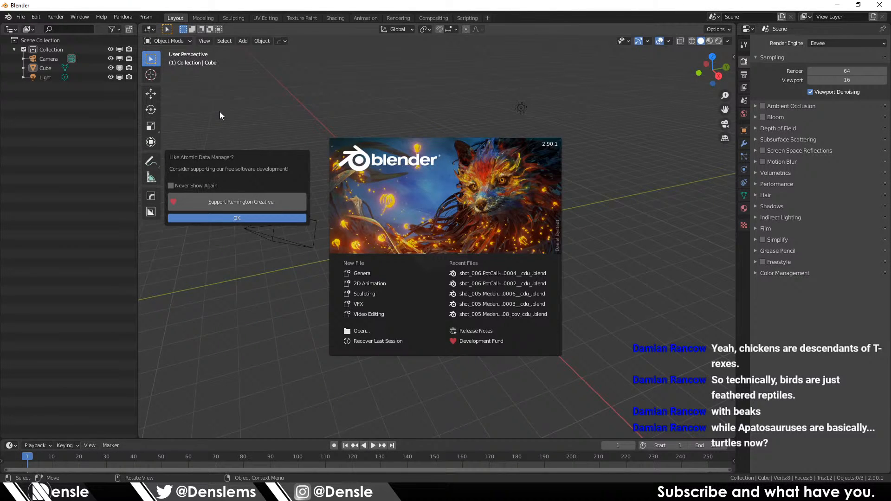
{"action": "left_click", "coordinate": [219, 112]}
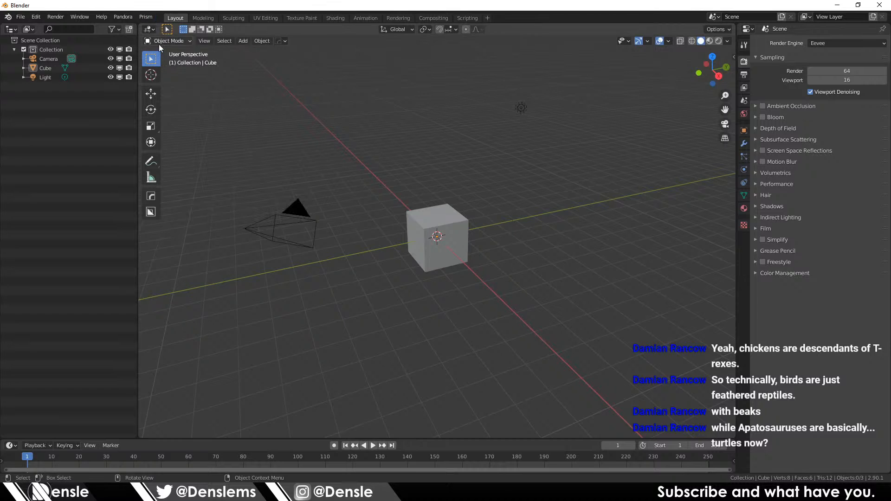
{"action": "left_click", "coordinate": [146, 16]}
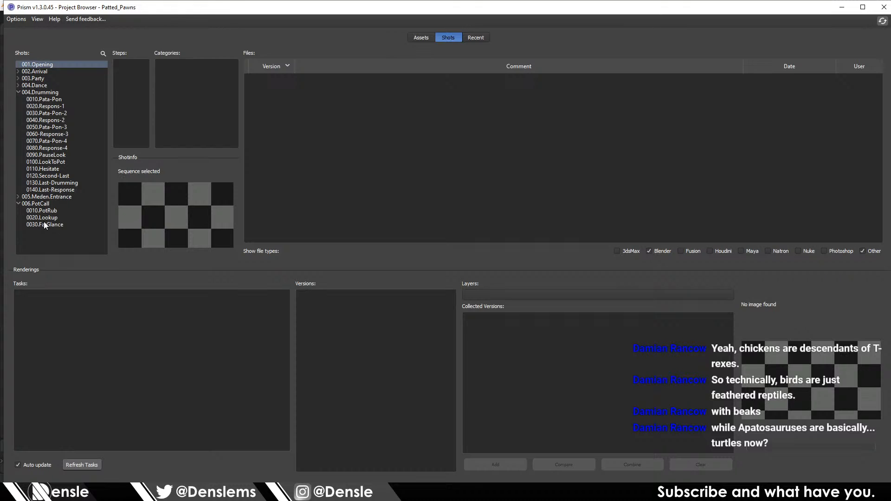
{"action": "left_click", "coordinate": [44, 218]}
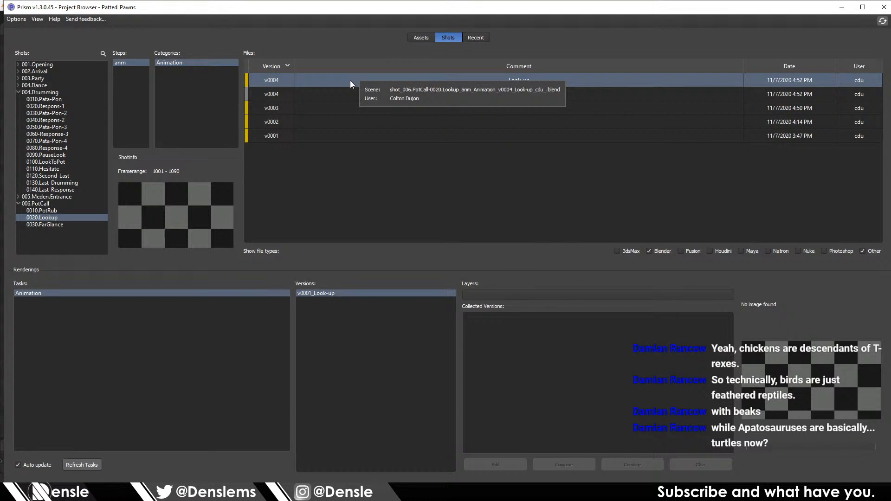
{"action": "double_click", "coordinate": [350, 81]}
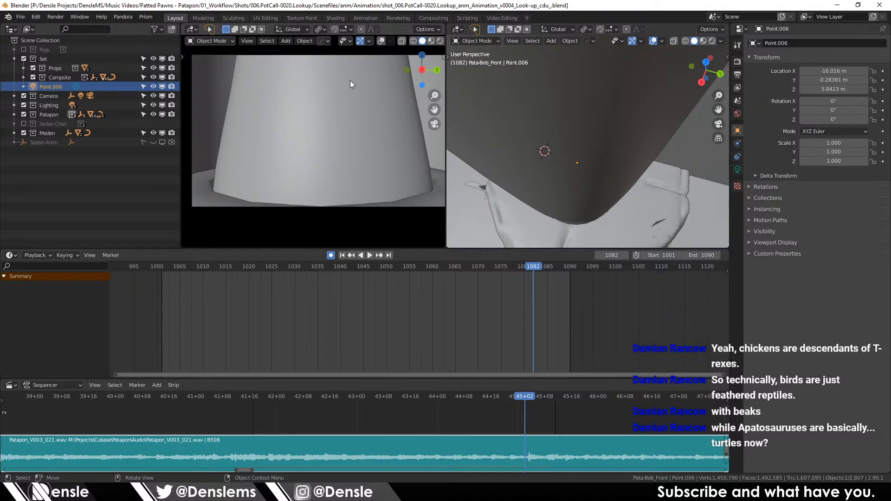
Step: Select and copy the objects Pata-Bob_Front.001 to Pata-Bob_Front.005 from the Pata-Bob_Front collection inside Patapon
{"action": "left_click", "coordinate": [14, 114]}
{"action": "left_click", "coordinate": [54, 152]}
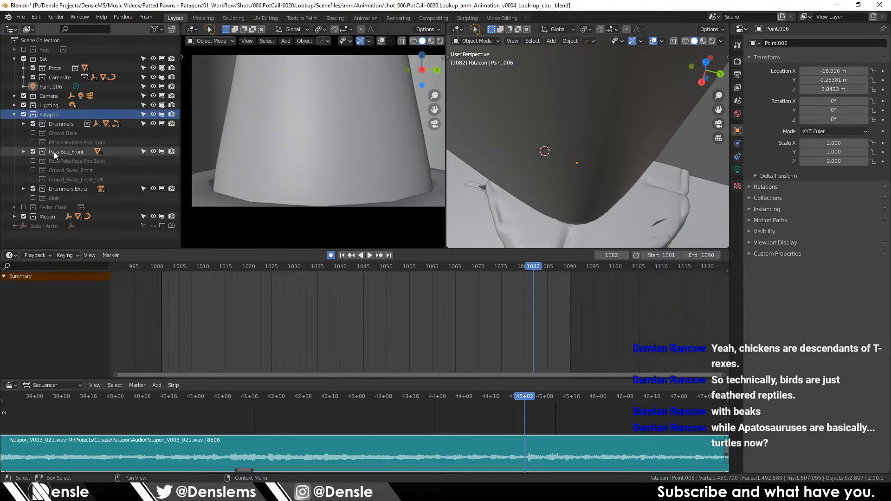
{"action": "left_click", "coordinate": [24, 152]}
{"action": "left_click_drag", "start_coordinate": [51, 165], "coordinate": [84, 196]}
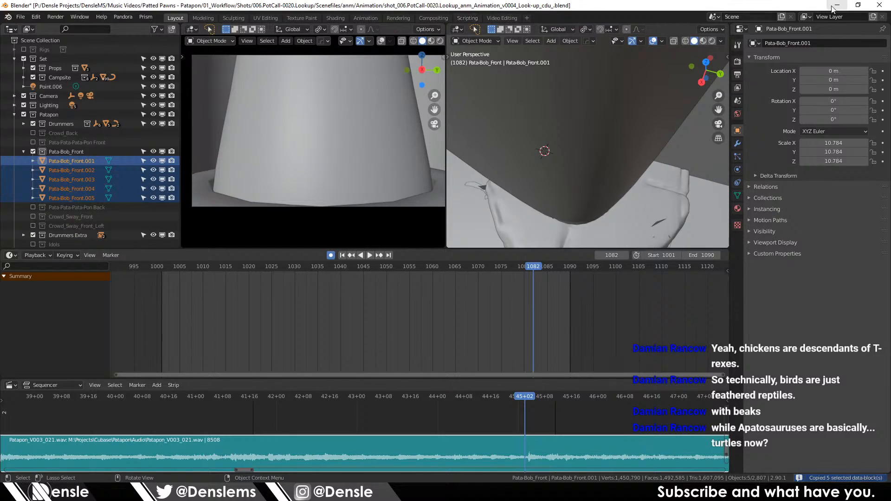
Step: Switch back to the FarGlance Blender window, paste the copied objects into Pata-bob_Front, and move that collection into Patapon
{"action": "left_click", "coordinate": [837, 5]}
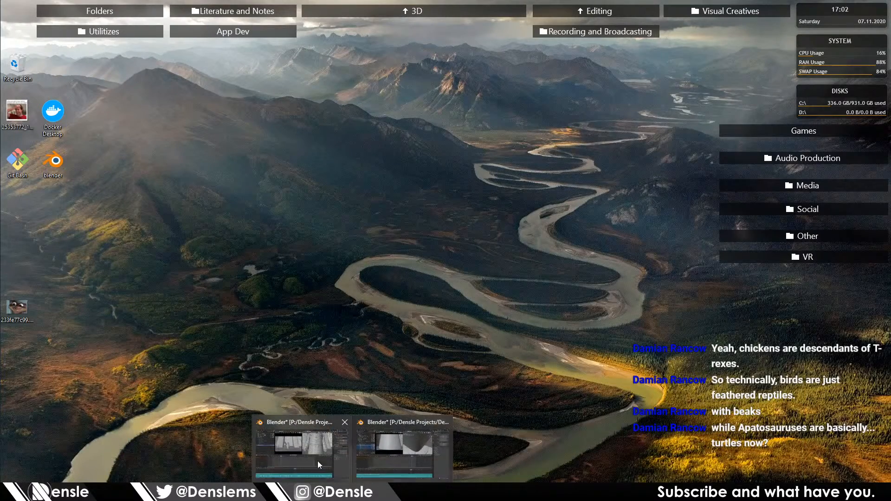
{"action": "left_click", "coordinate": [297, 461]}
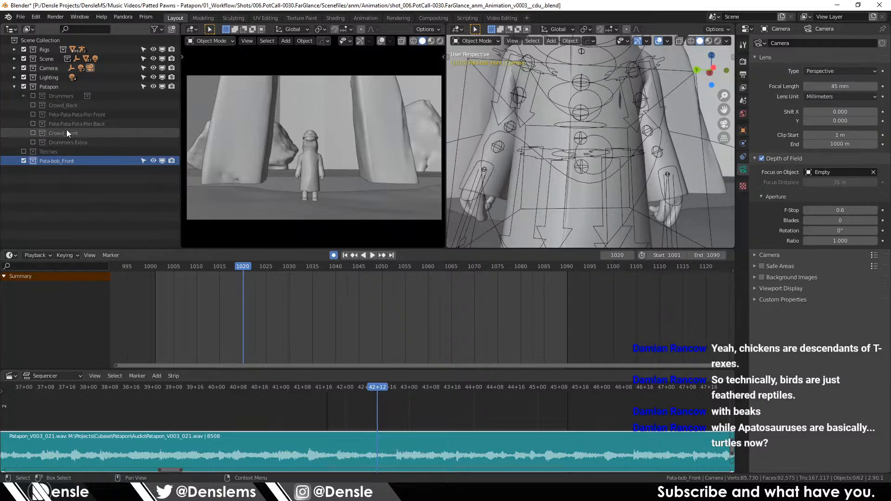
{"action": "key", "text": "ctrl+v"}
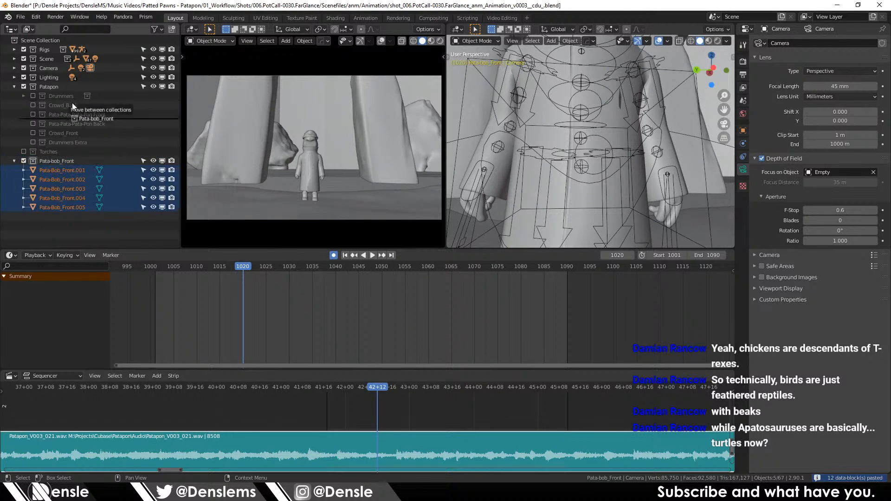
{"action": "left_click", "coordinate": [50, 225]}
{"action": "left_click", "coordinate": [66, 161]}
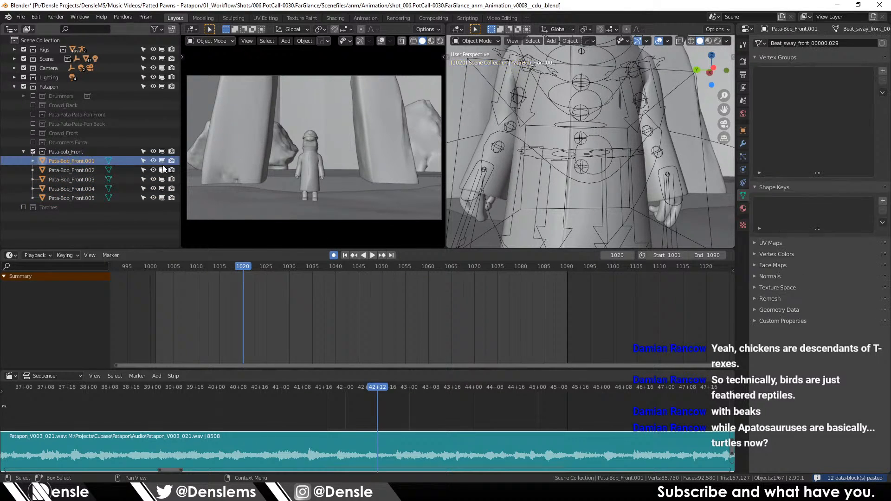
Step: Set the instance collection of the Inner Ground's ParticleSettings system to Pata-bob_Front
{"action": "left_click", "coordinate": [389, 191]}
{"action": "left_click", "coordinate": [743, 157]}
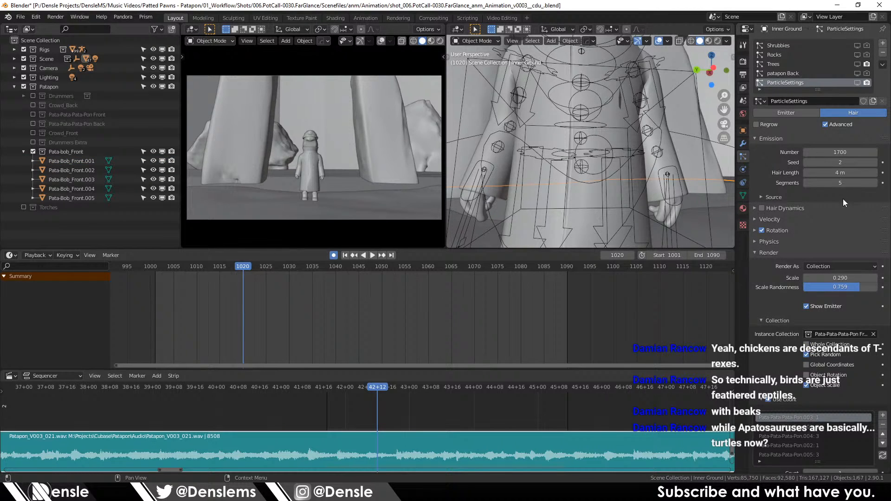
{"action": "scroll", "coordinate": [794, 229], "scroll_direction": "down", "scroll_amount": 4}
{"action": "left_click", "coordinate": [835, 258]}
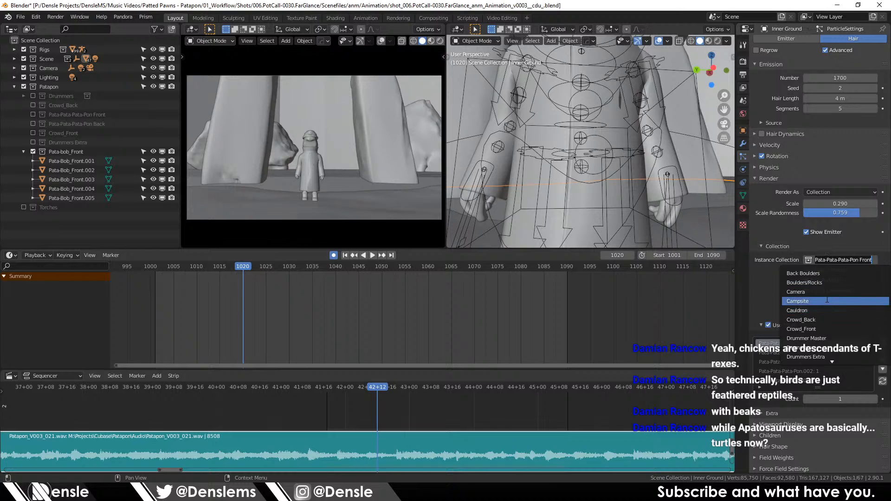
{"action": "scroll", "coordinate": [838, 303], "scroll_direction": "down", "scroll_amount": 5}
{"action": "scroll", "coordinate": [831, 306], "scroll_direction": "down", "scroll_amount": 10}
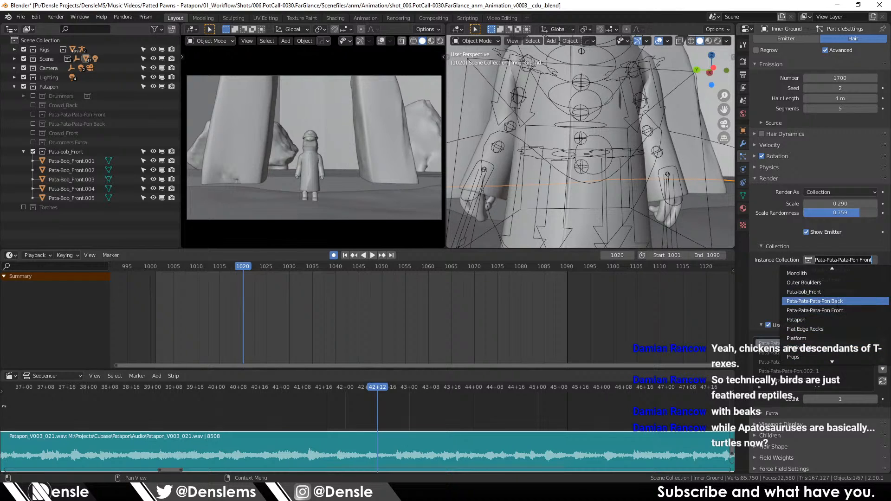
{"action": "left_click", "coordinate": [834, 293]}
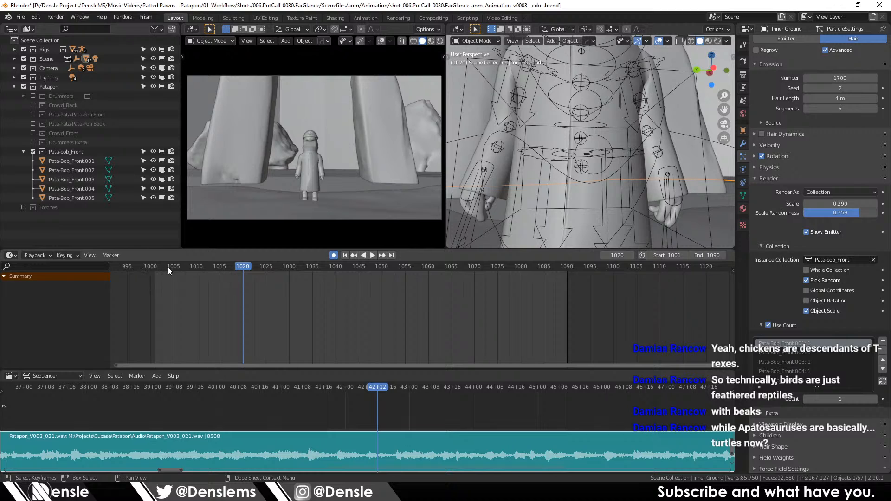
Step: Show the camera view in material preview, enable viewport display for ParticleSettings, and play the shot from frame 1001
{"action": "left_click_drag", "start_coordinate": [168, 266], "coordinate": [155, 267]}
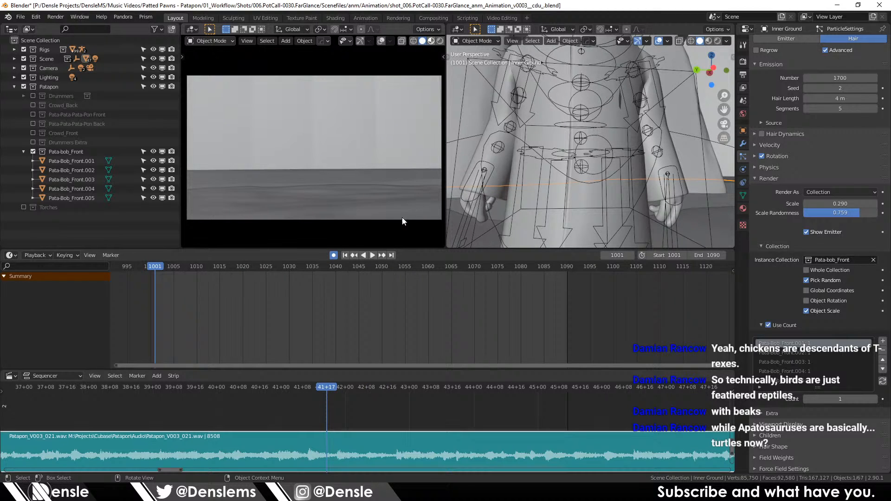
{"action": "left_click", "coordinate": [431, 40]}
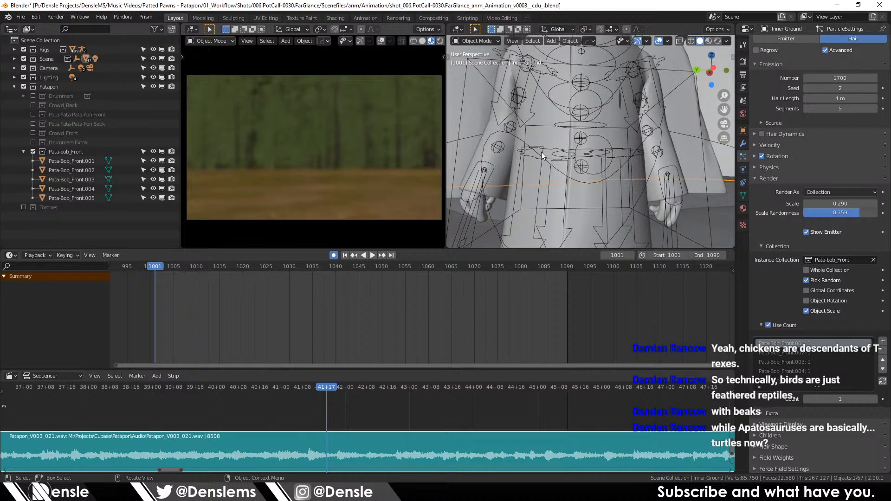
{"action": "scroll", "coordinate": [801, 97], "scroll_direction": "up", "scroll_amount": 4}
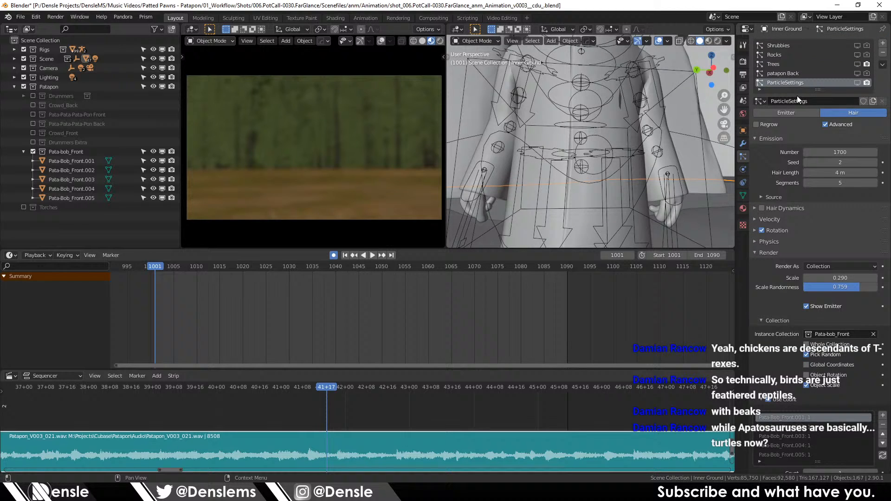
{"action": "left_click", "coordinate": [857, 83]}
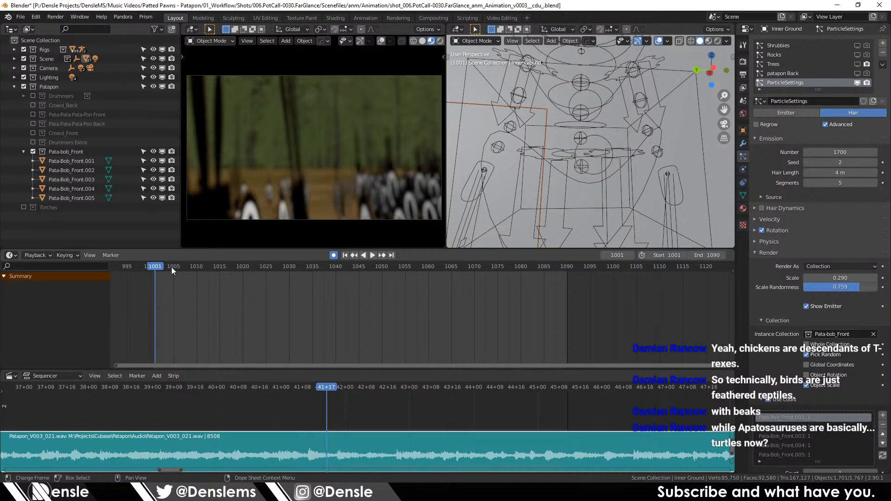
{"action": "key", "text": "space"}
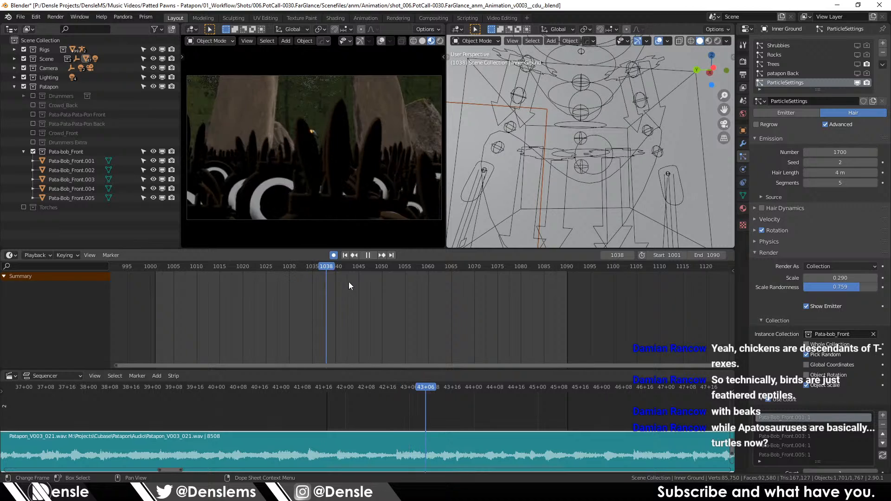
{"action": "key", "text": "space"}
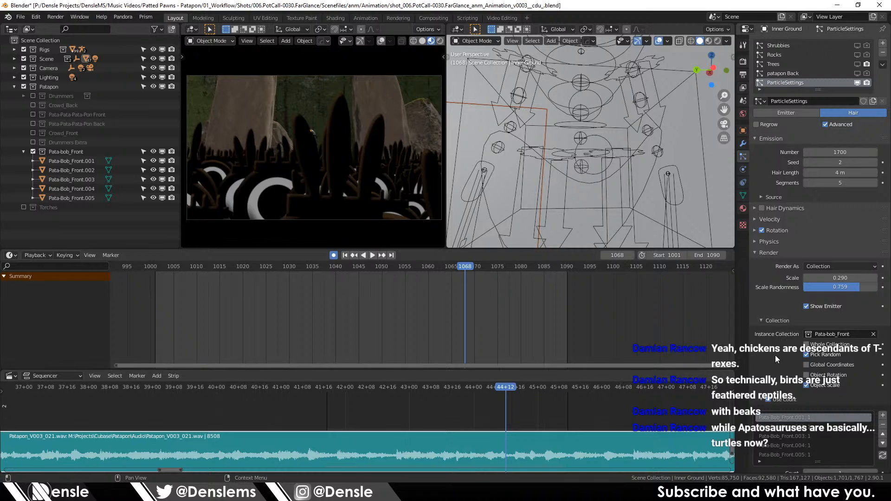
Step: Try render scales of 0.2, 0.25 and 0.24 for the Pata-Bob crowd particles
{"action": "left_click", "coordinate": [845, 279]}
{"action": "key", "text": "Return"}
{"action": "left_click", "coordinate": [843, 278]}
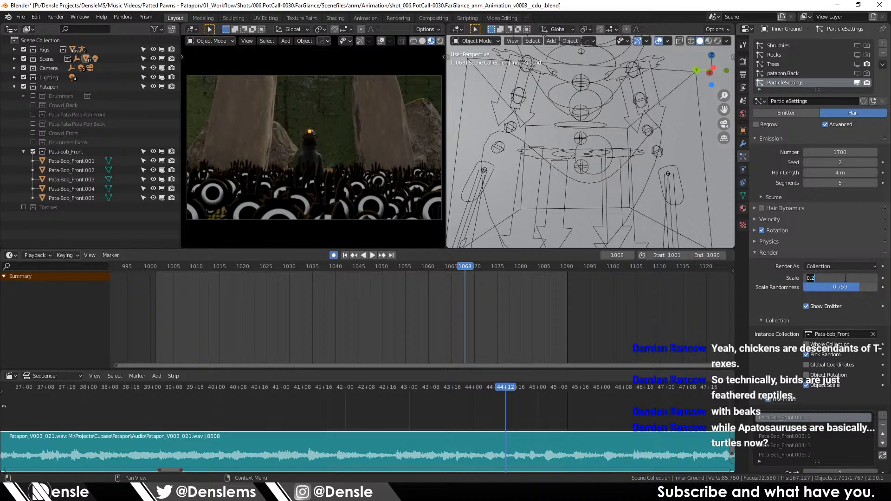
{"action": "type", "text": ".25"}
{"action": "key", "text": "Return"}
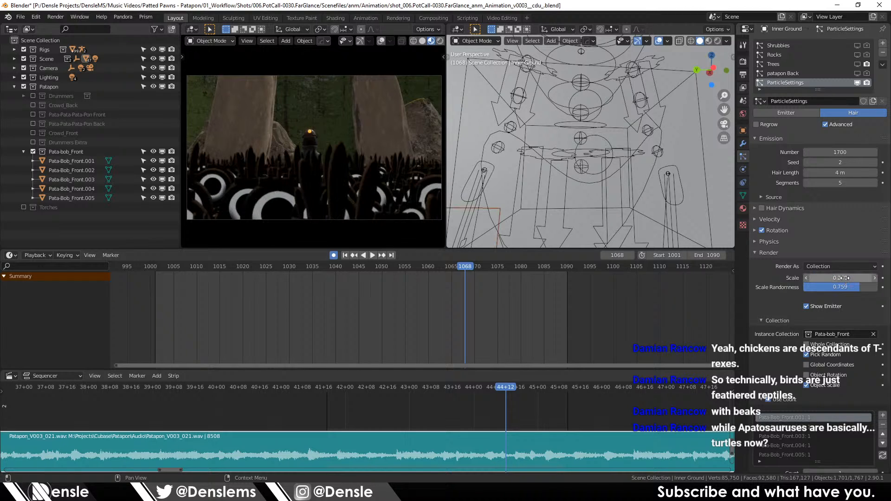
{"action": "left_click", "coordinate": [845, 278]}
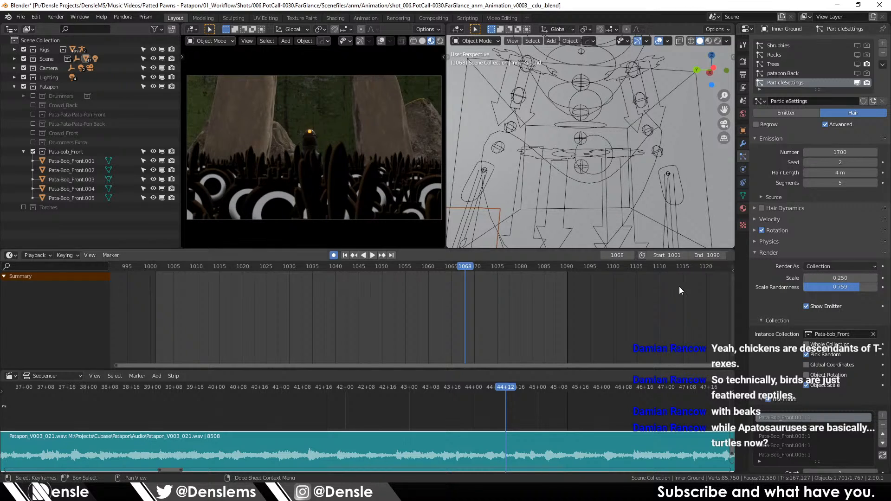
{"action": "key", "text": "ctrl+a"}
{"action": "type", "text": ".24"}
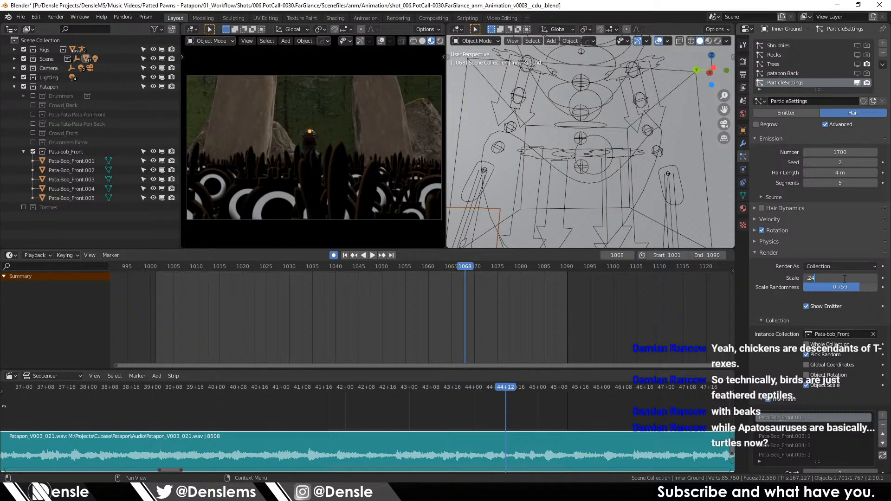
{"action": "key", "text": "Return"}
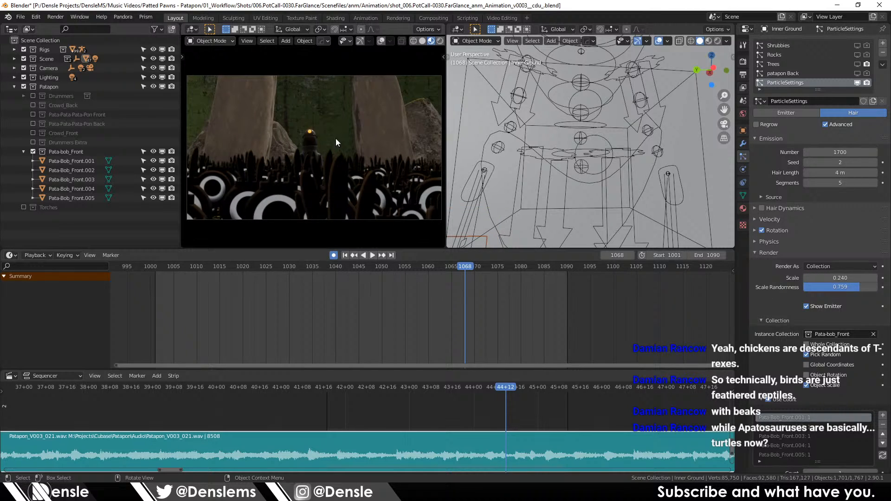
Step: Examine the crowd's height around the standing character in the camera view and play back the shot
{"action": "scroll", "coordinate": [321, 142], "scroll_direction": "up", "scroll_amount": 3}
{"action": "scroll", "coordinate": [321, 142], "scroll_direction": "down", "scroll_amount": 5}
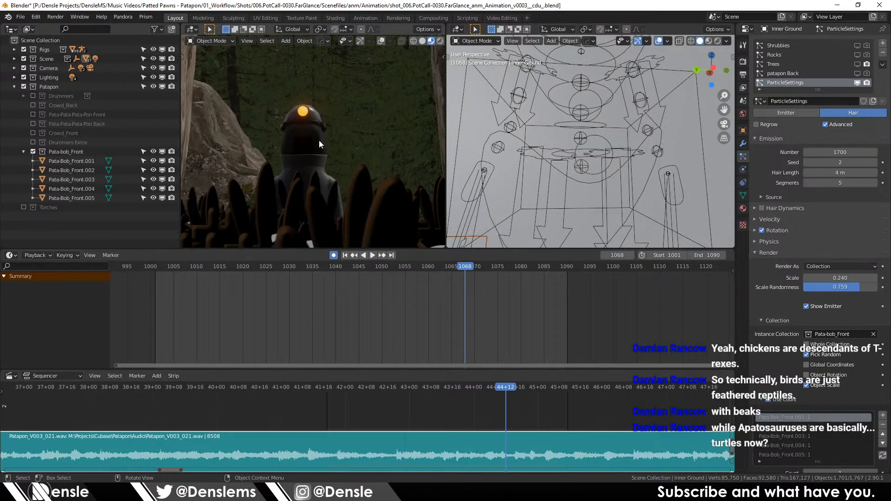
{"action": "scroll", "coordinate": [322, 145], "scroll_direction": "up", "scroll_amount": 2}
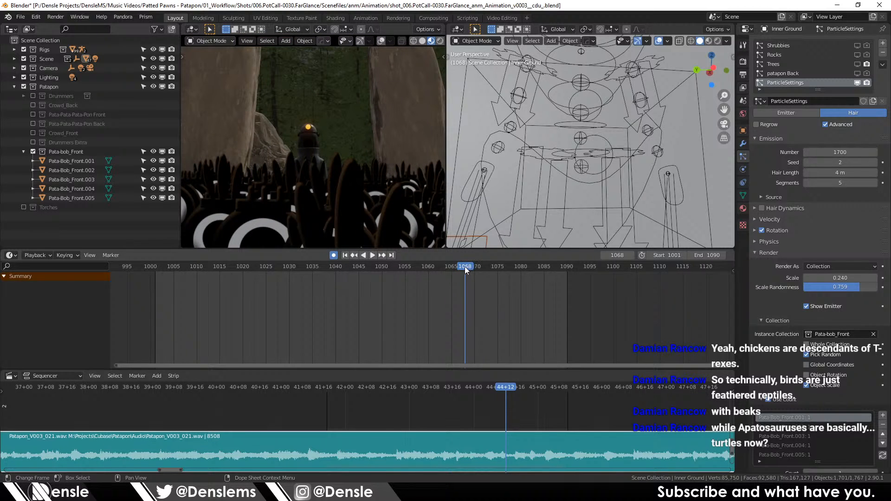
{"action": "key", "text": "ctrl+shift+space"}
{"action": "left_click", "coordinate": [314, 269]}
{"action": "left_click_drag", "start_coordinate": [351, 287], "coordinate": [497, 267]}
{"action": "key", "text": "space"}
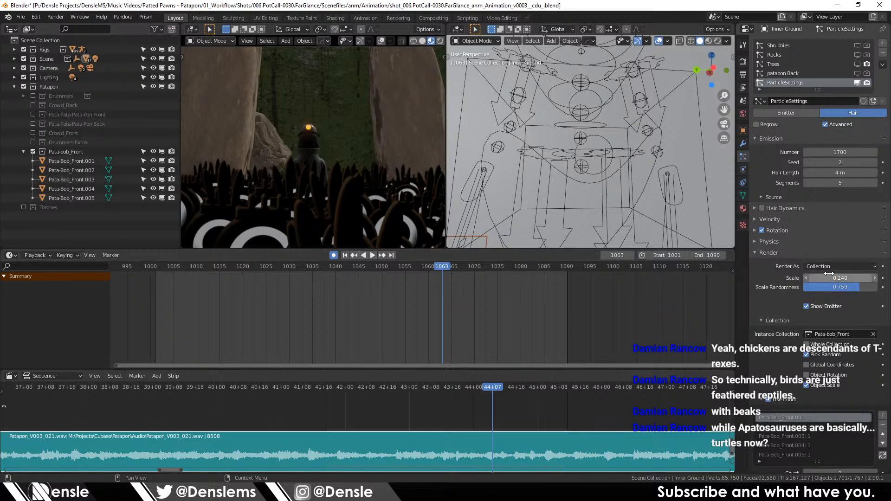
Step: Try a crowd particle scale of 0.261 and play the shot to judge it
{"action": "left_click_drag", "start_coordinate": [840, 278], "coordinate": [850, 279]}
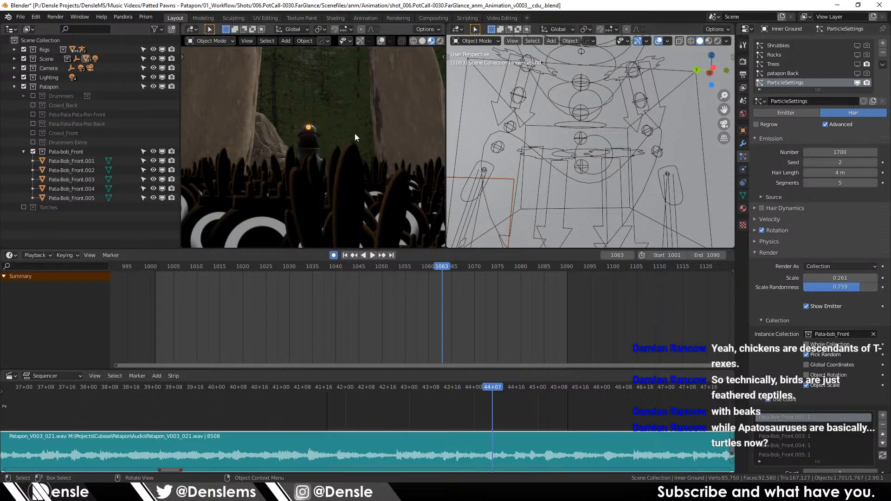
{"action": "scroll", "coordinate": [355, 133], "scroll_direction": "down", "scroll_amount": 3}
{"action": "scroll", "coordinate": [355, 133], "scroll_direction": "up", "scroll_amount": 2}
{"action": "key", "text": "space"}
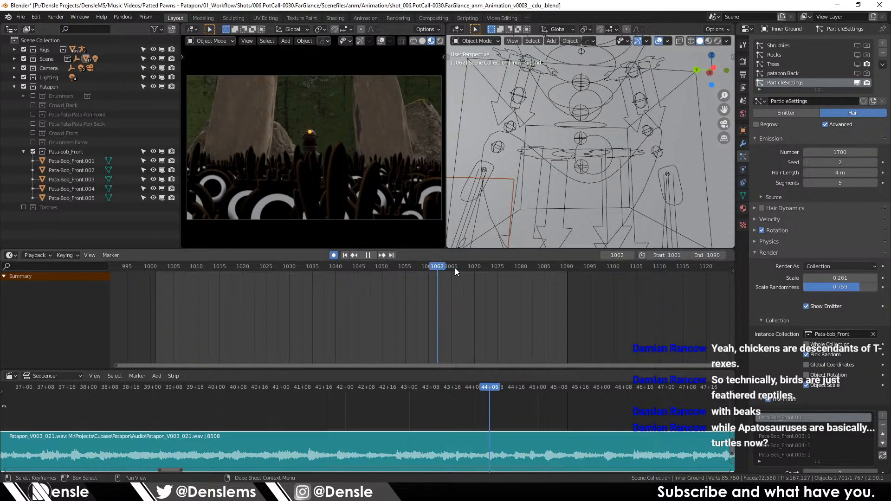
{"action": "key", "text": "space"}
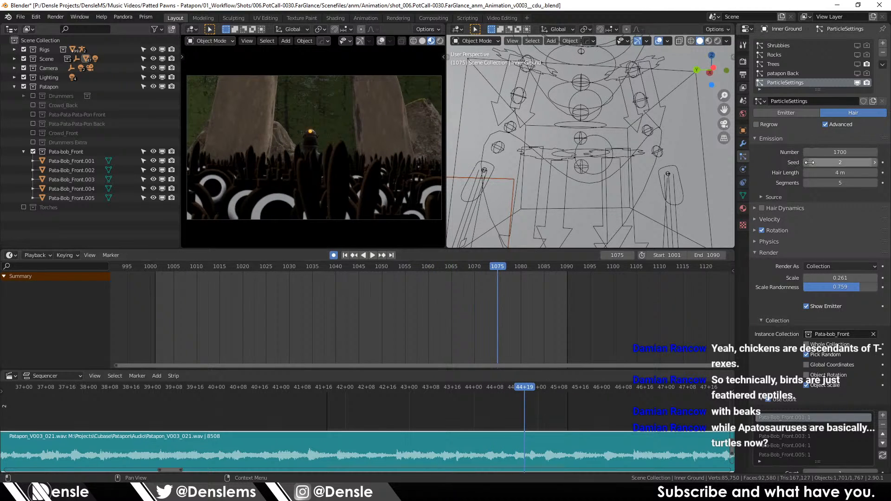
Step: Try different emission seeds for the crowd particles and settle on seed 6
{"action": "left_click", "coordinate": [806, 163]}
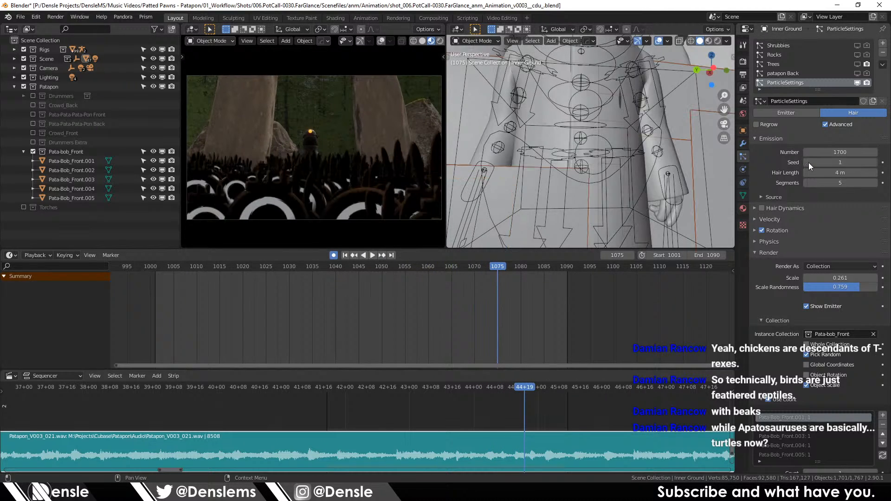
{"action": "left_click", "coordinate": [876, 163]}
{"action": "left_click", "coordinate": [876, 163]}
{"action": "left_click", "coordinate": [875, 163]}
{"action": "left_click", "coordinate": [875, 164]}
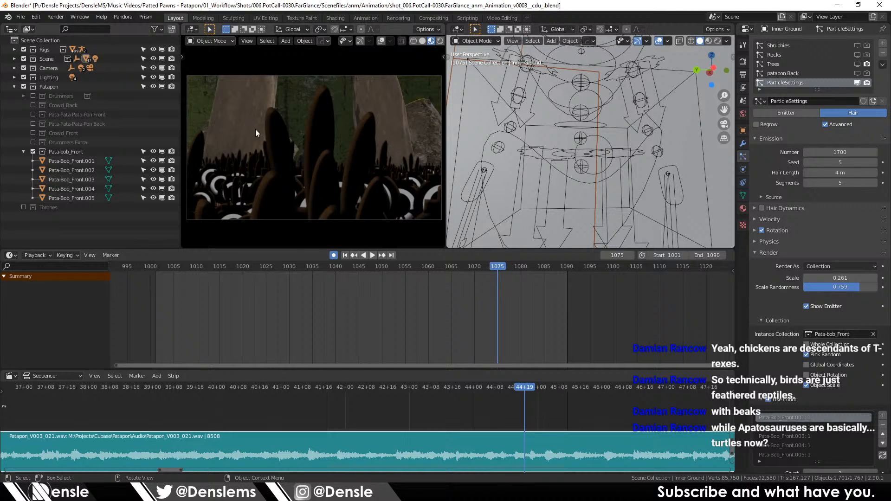
{"action": "scroll", "coordinate": [320, 126], "scroll_direction": "up", "scroll_amount": 5}
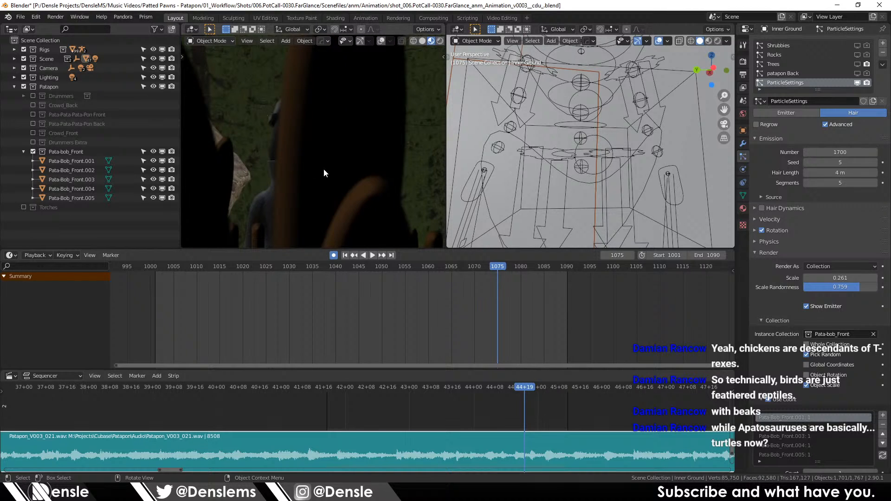
{"action": "scroll", "coordinate": [315, 167], "scroll_direction": "down", "scroll_amount": 5}
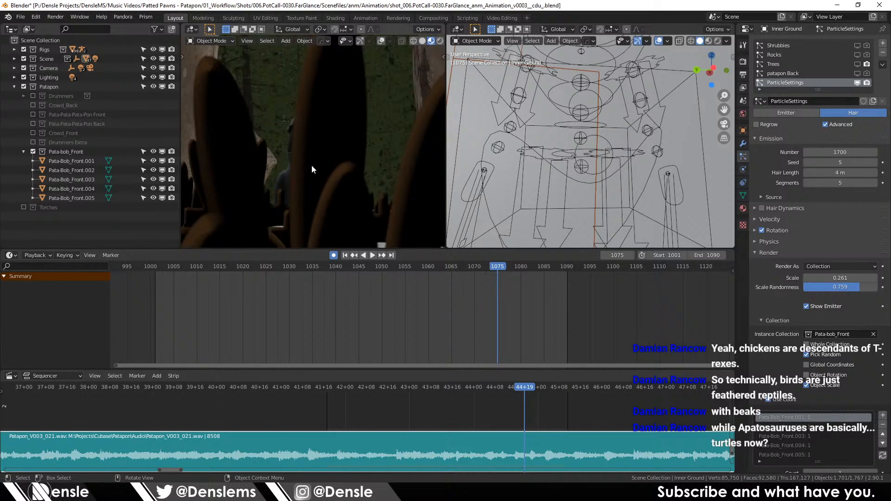
{"action": "left_click", "coordinate": [875, 162]}
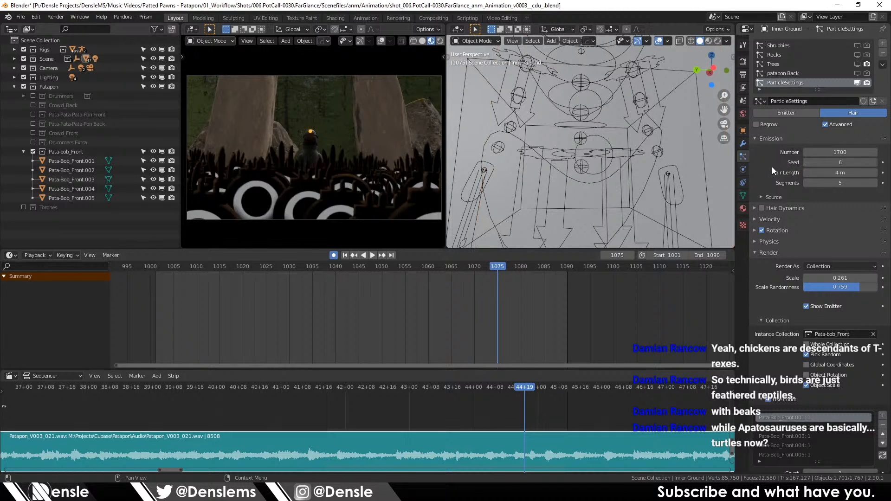
Step: Set the crowd particle scale to 0.271 and play the shot to check the crowd
{"action": "mouse_move", "coordinate": [839, 278]}
{"action": "left_mouse_down"}
{"action": "mouse_move", "coordinate": [859, 278]}
{"action": "mouse_move", "coordinate": [813, 278]}
{"action": "mouse_move", "coordinate": [850, 278]}
{"action": "mouse_move", "coordinate": [839, 278]}
{"action": "left_mouse_up"}
{"action": "left_click_drag", "start_coordinate": [840, 278], "coordinate": [841, 278]}
{"action": "left_click_drag", "start_coordinate": [497, 271], "coordinate": [224, 274]}
{"action": "key", "text": "space"}
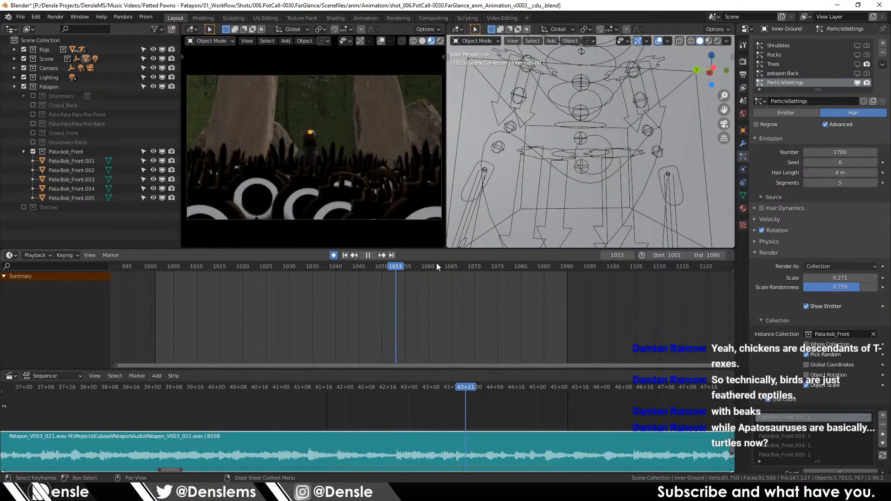
{"action": "left_click_drag", "start_coordinate": [459, 263], "coordinate": [182, 274]}
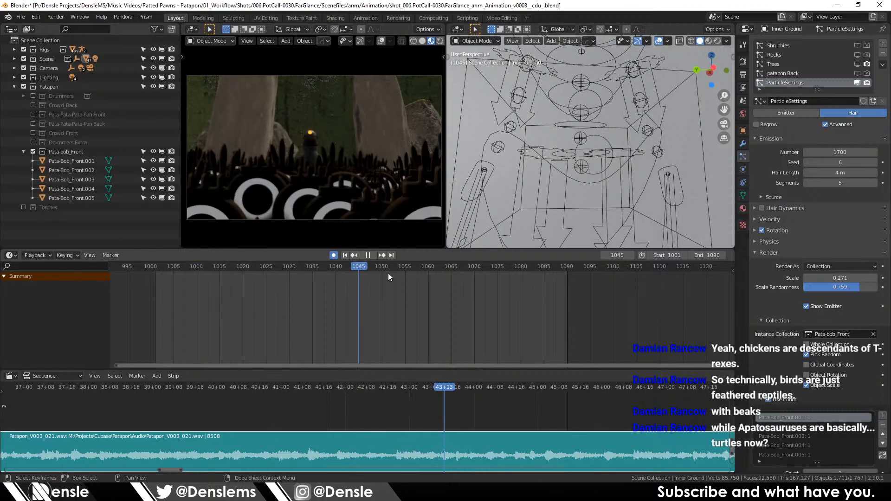
{"action": "key", "text": "space"}
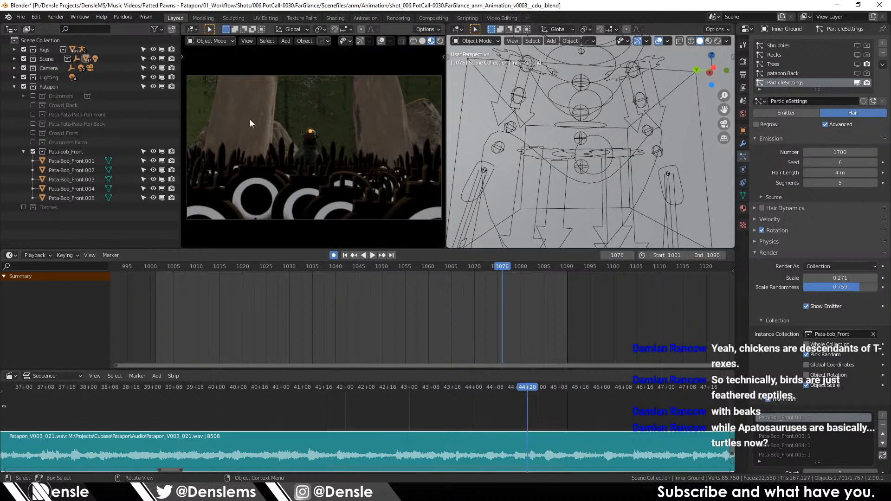
Step: Collapse the Pata-bob_Front and Patapon collections in the outliner
{"action": "left_click", "coordinate": [11, 88]}
{"action": "left_click", "coordinate": [14, 86]}
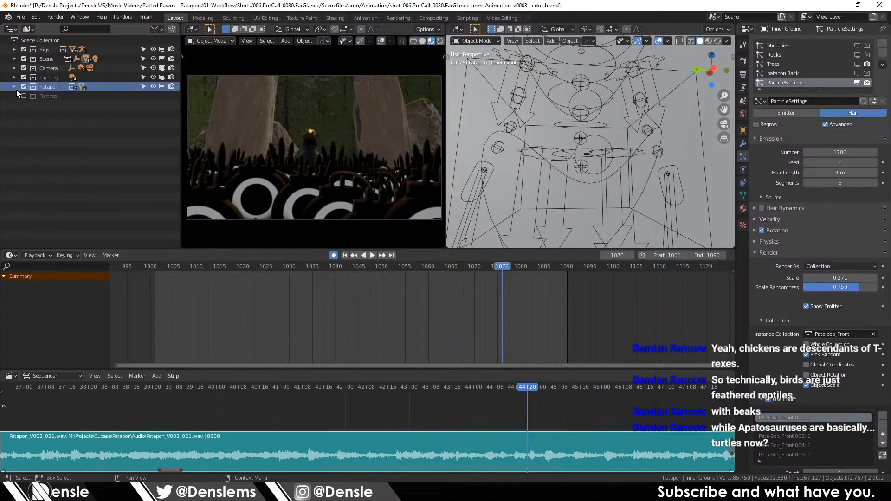
{"action": "left_click", "coordinate": [14, 87]}
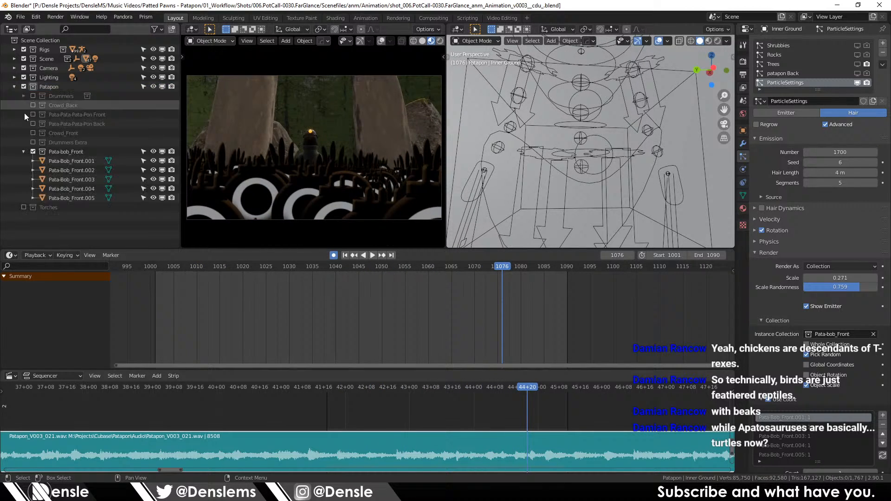
{"action": "left_click", "coordinate": [23, 152]}
{"action": "left_click", "coordinate": [14, 87]}
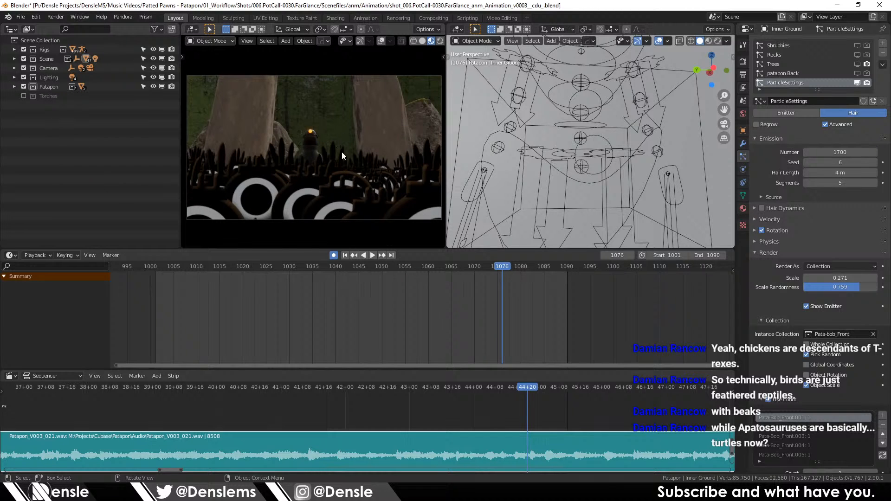
Step: Save the scene as a new Prism version, v0004
{"action": "scroll", "coordinate": [584, 135], "scroll_direction": "down", "scroll_amount": 8}
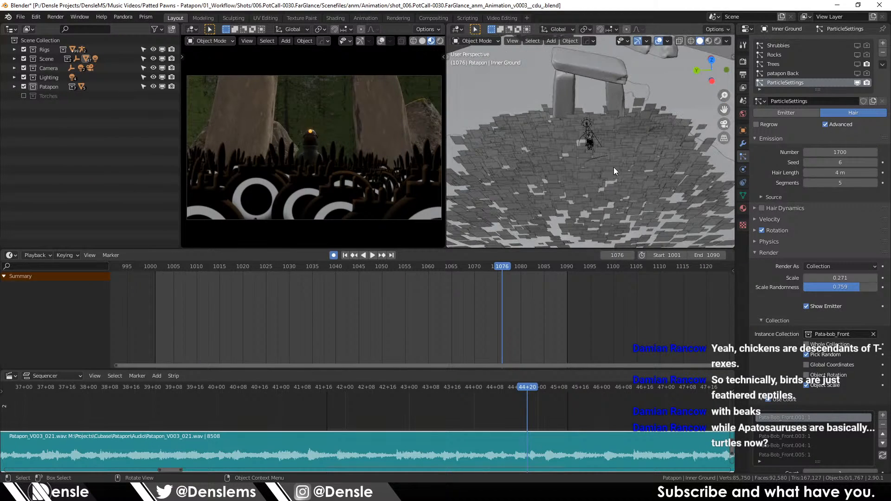
{"action": "left_click", "coordinate": [146, 17]}
{"action": "left_click", "coordinate": [154, 27]}
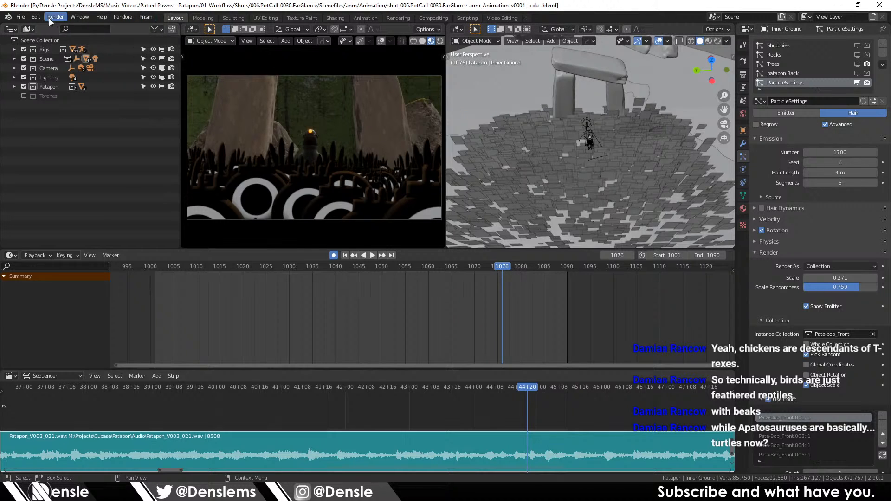
Step: Enable the Stumps collection under Campsite and disable its leaning tree assembly, Aset_tree_assembly_L, in both viewport and render
{"action": "left_click", "coordinate": [15, 59]}
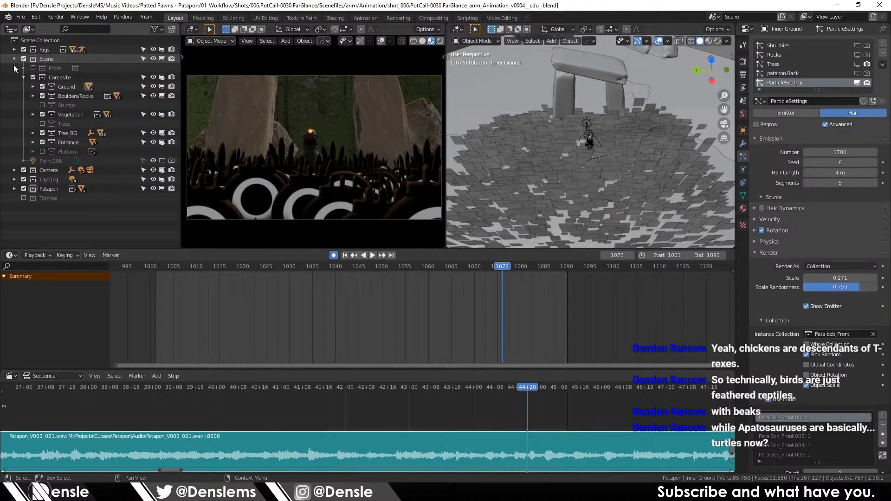
{"action": "left_click", "coordinate": [42, 105]}
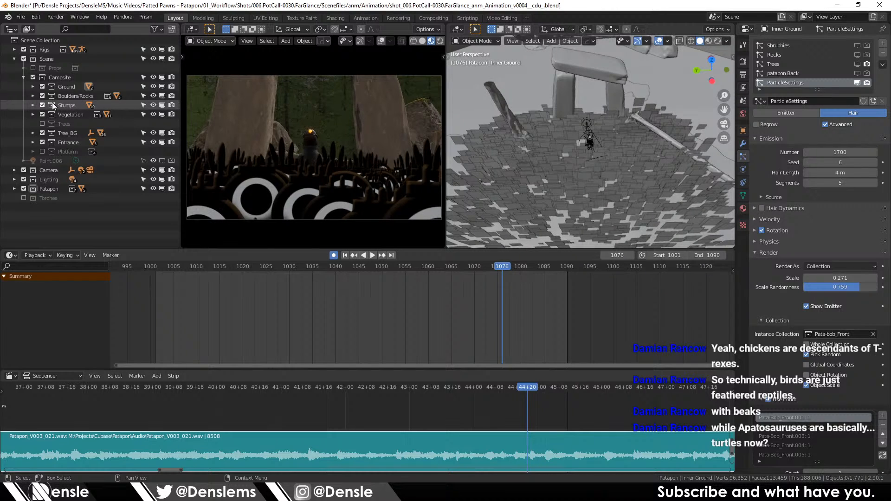
{"action": "left_click", "coordinate": [499, 109]}
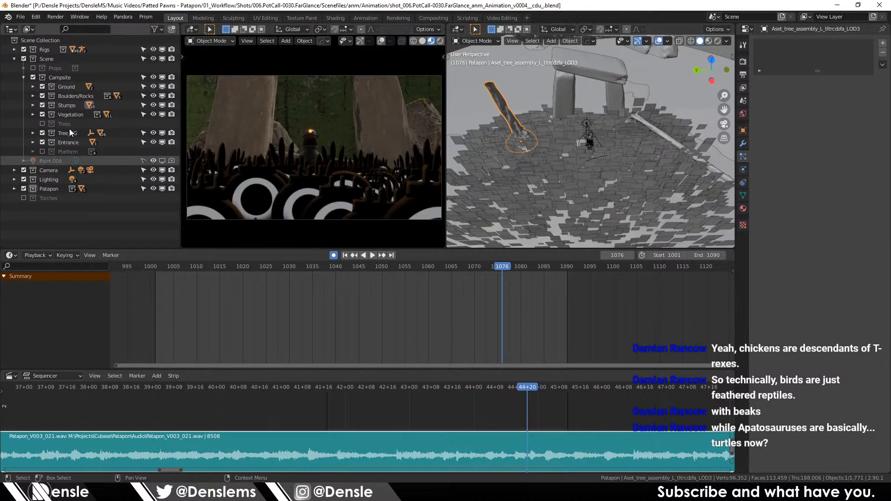
{"action": "left_click", "coordinate": [32, 105]}
{"action": "left_click", "coordinate": [153, 124]}
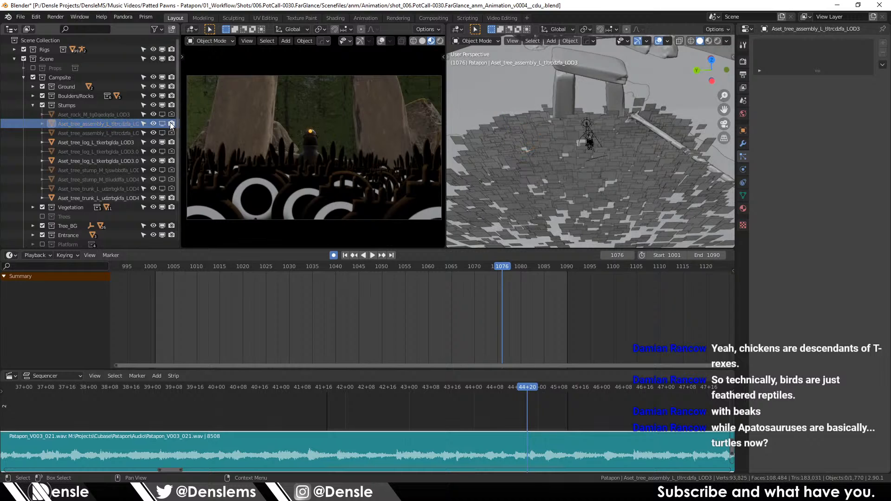
{"action": "left_click", "coordinate": [33, 105]}
Step: Check the scene from a lower angle and render frame 1076 as a still image
{"action": "left_click_drag", "start_coordinate": [510, 114], "coordinate": [537, 88]}
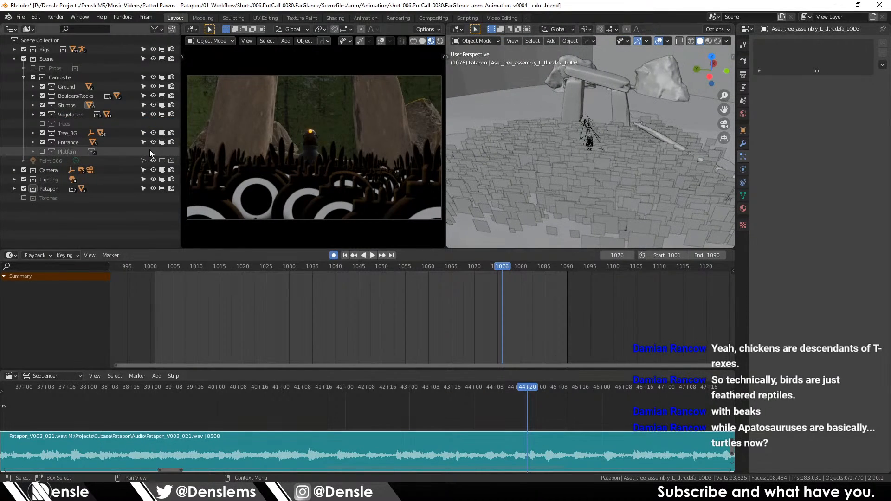
{"action": "left_click", "coordinate": [55, 17]}
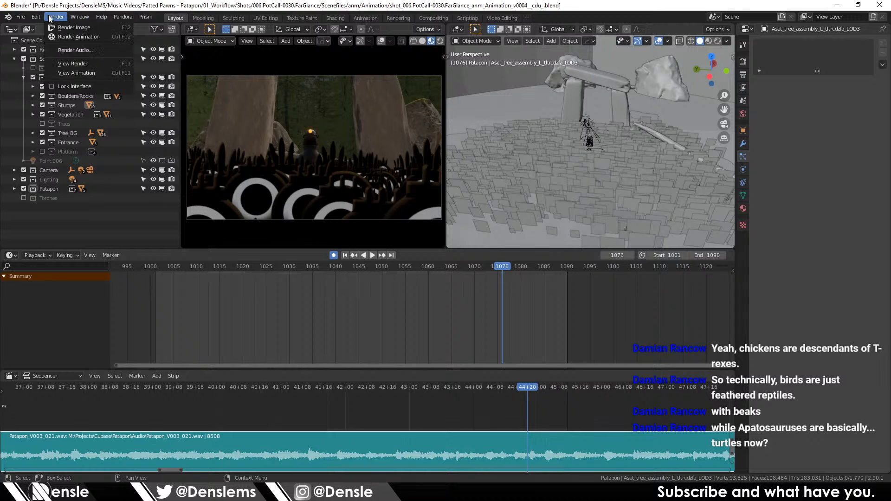
{"action": "left_click", "coordinate": [89, 28]}
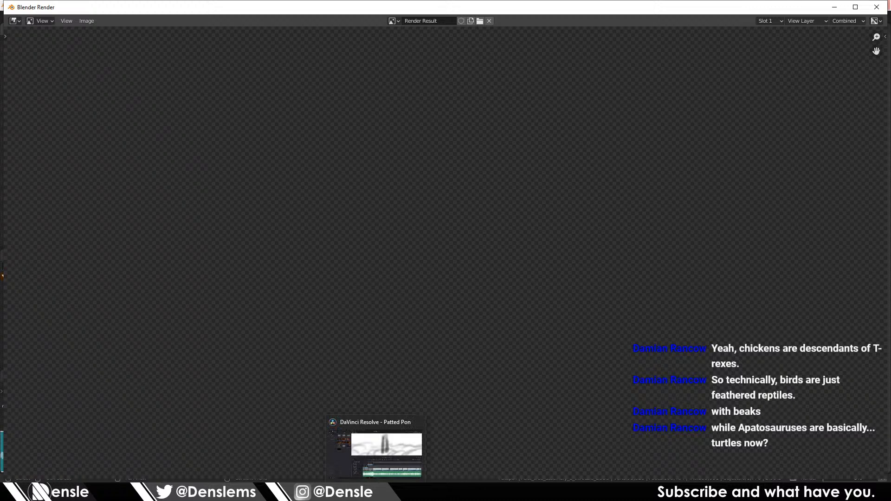
Step: Switch to DaVinci Resolve and scrub the storyboard on Timeline 1, returning to the distant crowd board at 01:03:16:23
{"action": "left_click", "coordinate": [361, 454]}
{"action": "left_click", "coordinate": [673, 319]}
{"action": "scroll", "coordinate": [631, 229], "scroll_direction": "down", "scroll_amount": 3}
{"action": "scroll", "coordinate": [623, 198], "scroll_direction": "down", "scroll_amount": 3}
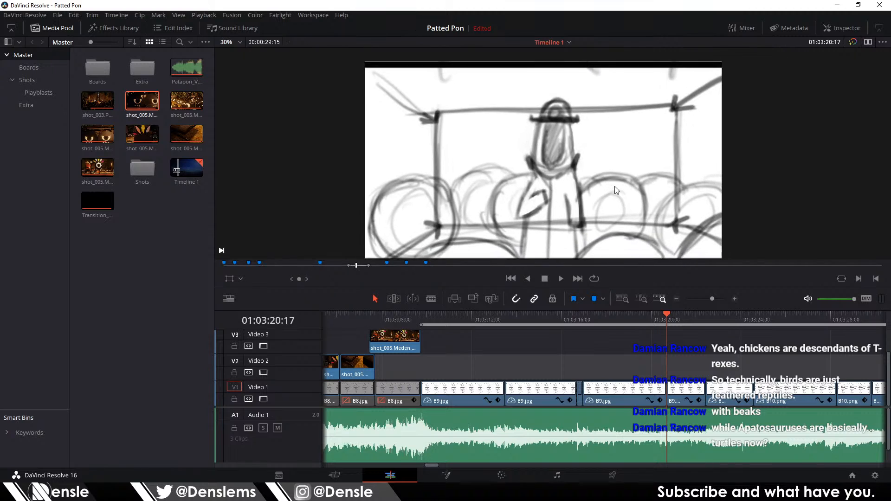
{"action": "left_click_drag", "start_coordinate": [673, 317], "coordinate": [791, 330]}
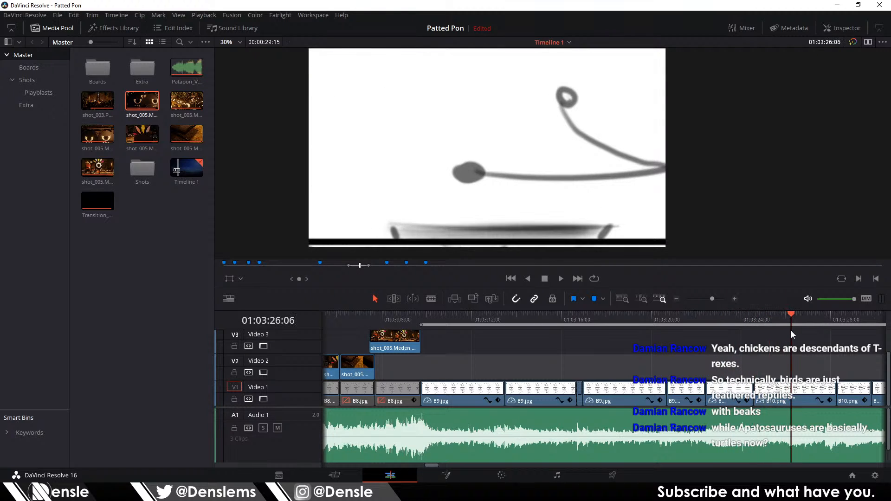
{"action": "scroll", "coordinate": [642, 367], "scroll_direction": "down", "scroll_amount": 5}
{"action": "left_click_drag", "start_coordinate": [582, 319], "coordinate": [561, 315]}
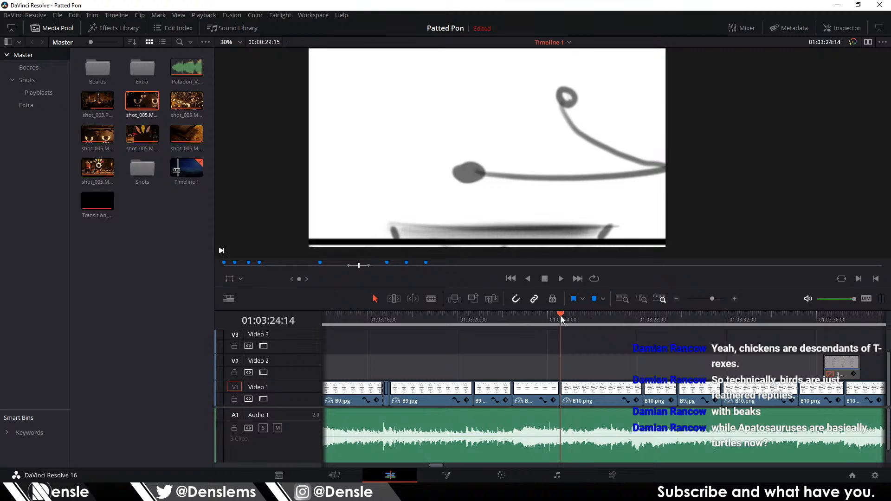
{"action": "scroll", "coordinate": [491, 344], "scroll_direction": "up", "scroll_amount": 4}
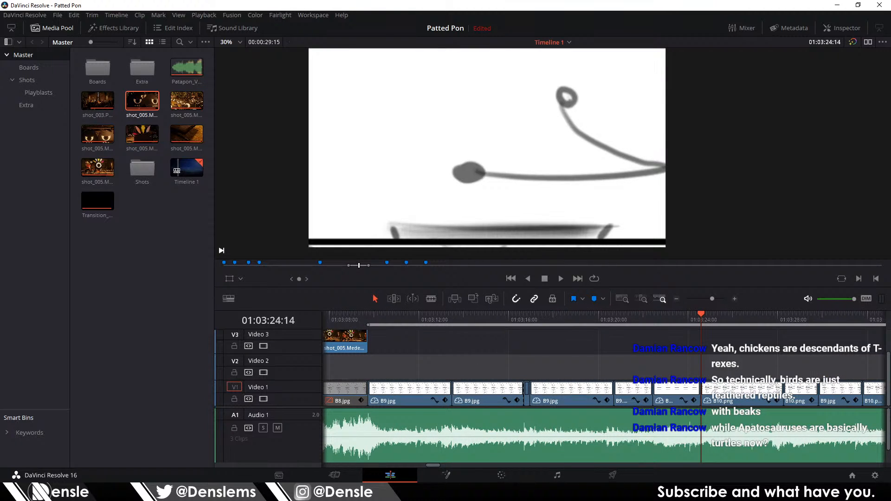
{"action": "left_click", "coordinate": [784, 319]}
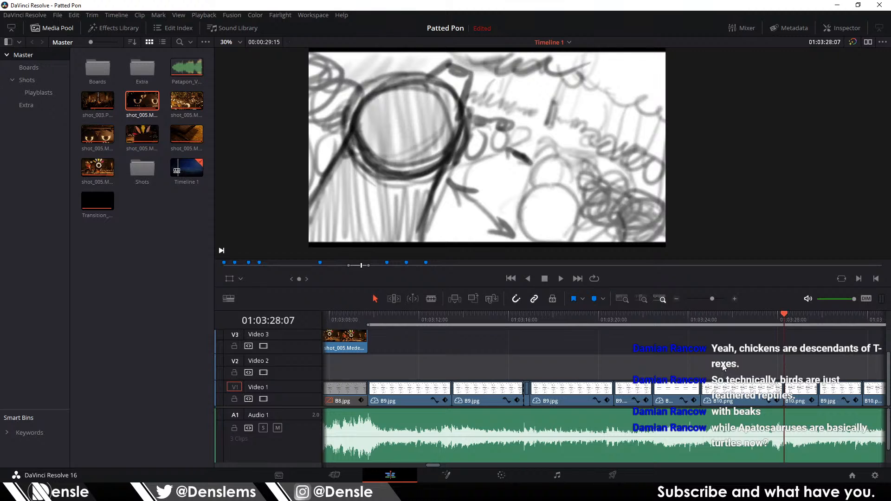
{"action": "scroll", "coordinate": [672, 358], "scroll_direction": "down", "scroll_amount": 4}
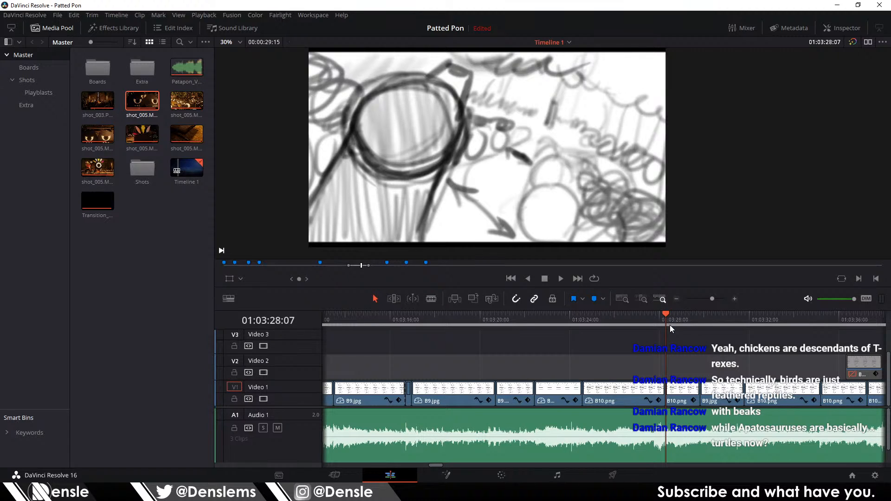
{"action": "left_click_drag", "start_coordinate": [670, 325], "coordinate": [830, 336]}
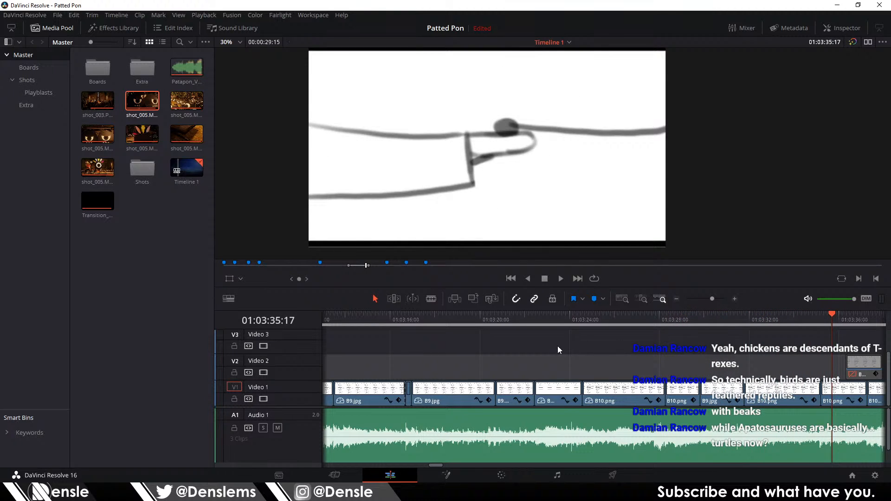
{"action": "scroll", "coordinate": [509, 341], "scroll_direction": "left", "scroll_amount": 3}
{"action": "left_click", "coordinate": [525, 319]}
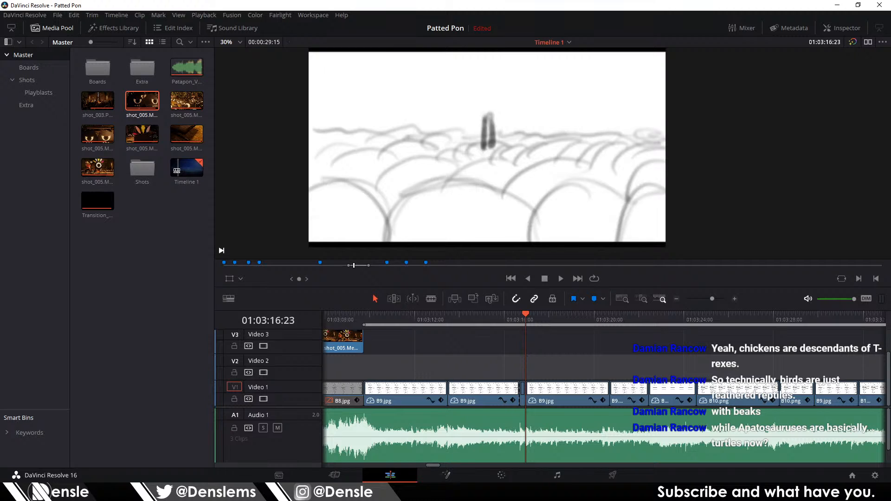
Step: Switch back to the Blender render window and examine the crowd, stone pillars and glowing figure in the rendered frame 1076
{"action": "mouse_move", "coordinate": [420, 493]}
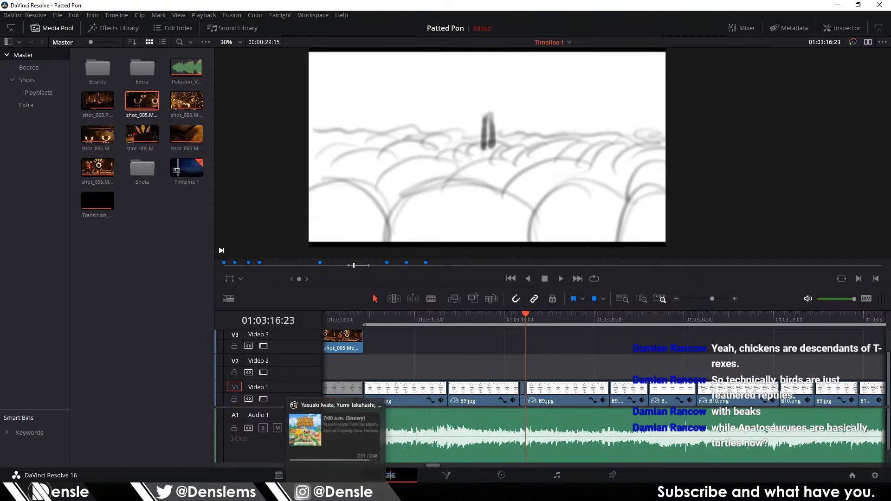
{"action": "mouse_move", "coordinate": [334, 475]}
{"action": "left_click", "coordinate": [452, 446]}
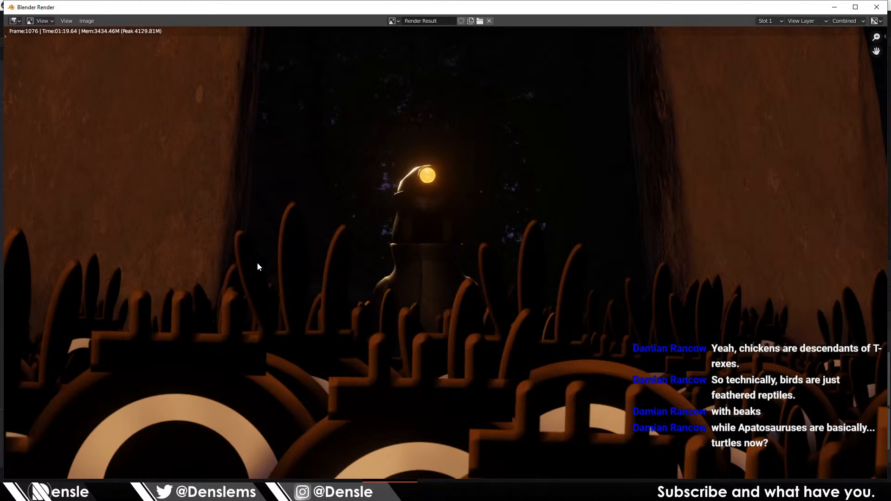
{"action": "scroll", "coordinate": [445, 248], "scroll_direction": "down", "scroll_amount": 4}
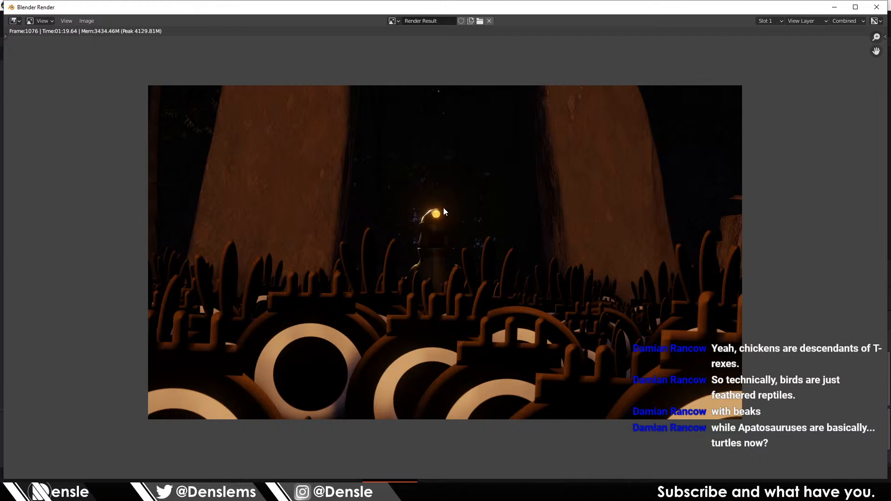
{"action": "scroll", "coordinate": [180, 183], "scroll_direction": "up", "scroll_amount": 2}
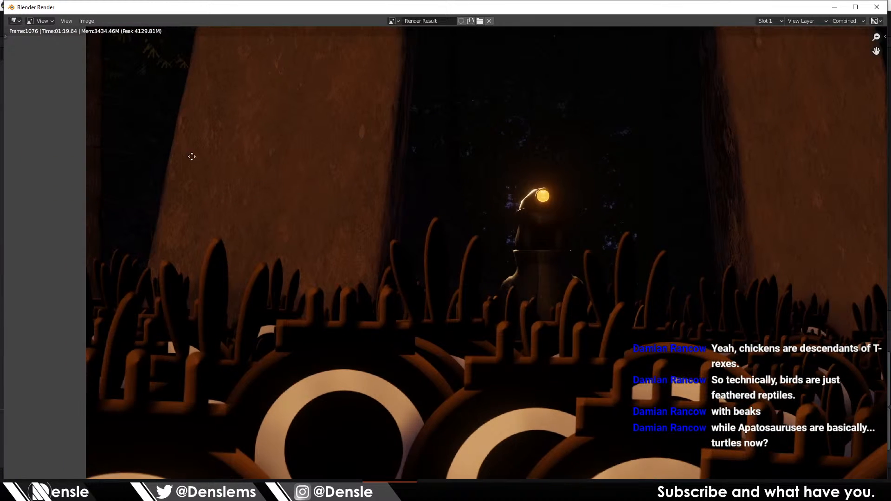
{"action": "left_click_drag", "start_coordinate": [187, 157], "coordinate": [333, 319]}
{"action": "scroll", "coordinate": [251, 229], "scroll_direction": "up", "scroll_amount": 4}
{"action": "scroll", "coordinate": [252, 230], "scroll_direction": "down", "scroll_amount": 5}
{"action": "left_click_drag", "start_coordinate": [403, 248], "coordinate": [181, 205]}
{"action": "left_click_drag", "start_coordinate": [565, 223], "coordinate": [511, 186]}
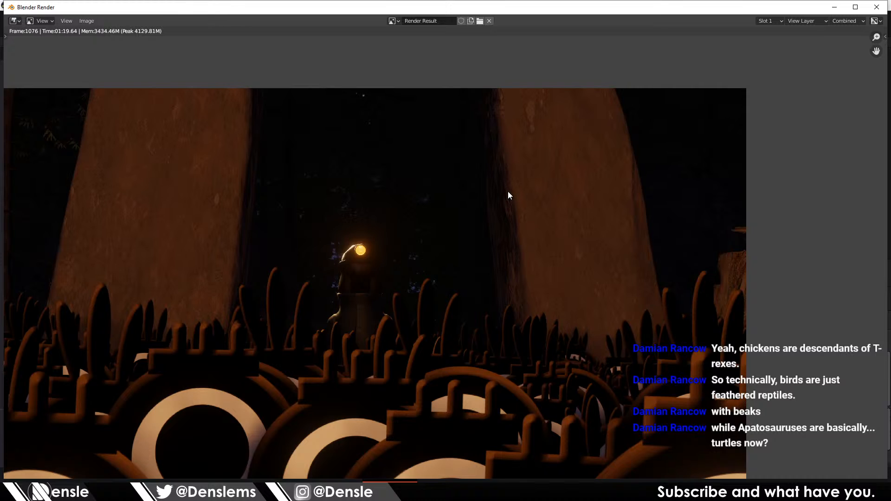
{"action": "scroll", "coordinate": [508, 191], "scroll_direction": "down", "scroll_amount": 1}
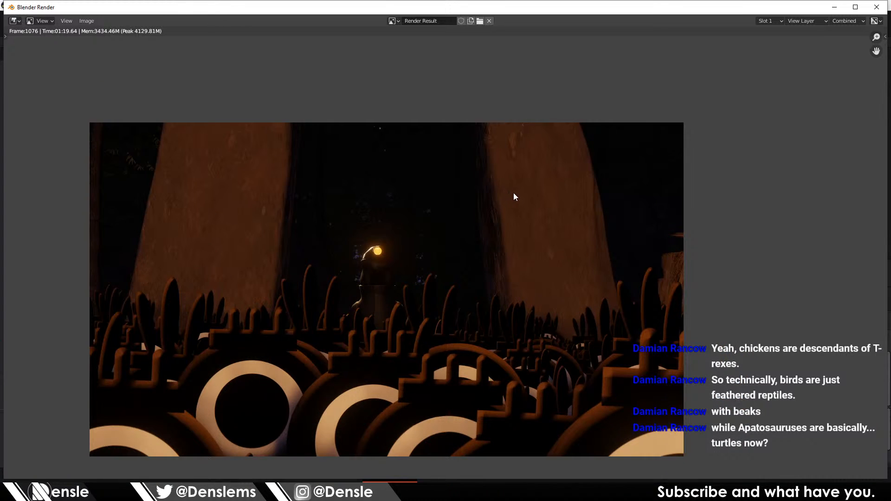
Step: Close the render result and switch to the Blender window holding shot 006.PotCall-0020.Lookup
{"action": "left_click", "coordinate": [876, 7]}
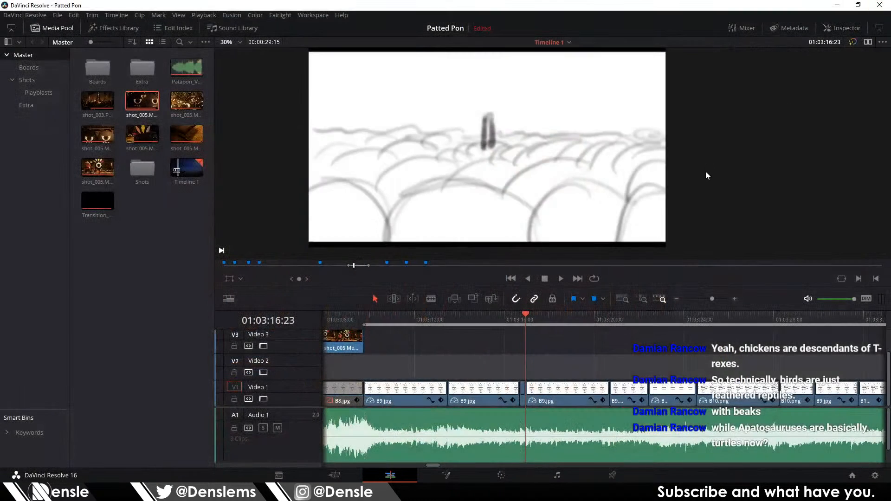
{"action": "left_click", "coordinate": [399, 457]}
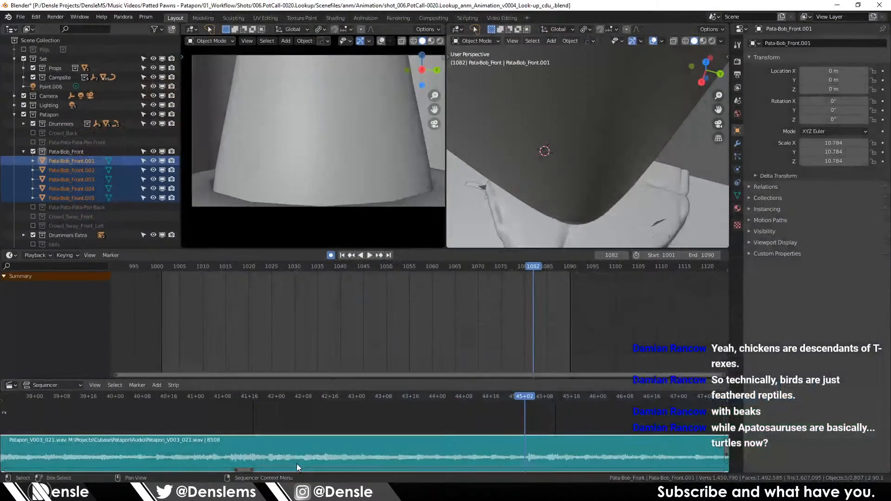
Step: Close the 0020.Lookup shot scene, and save the 0030.FarGlance scene with its Scene collection collapsed
{"action": "left_click", "coordinate": [880, 8]}
{"action": "left_click", "coordinate": [459, 258]}
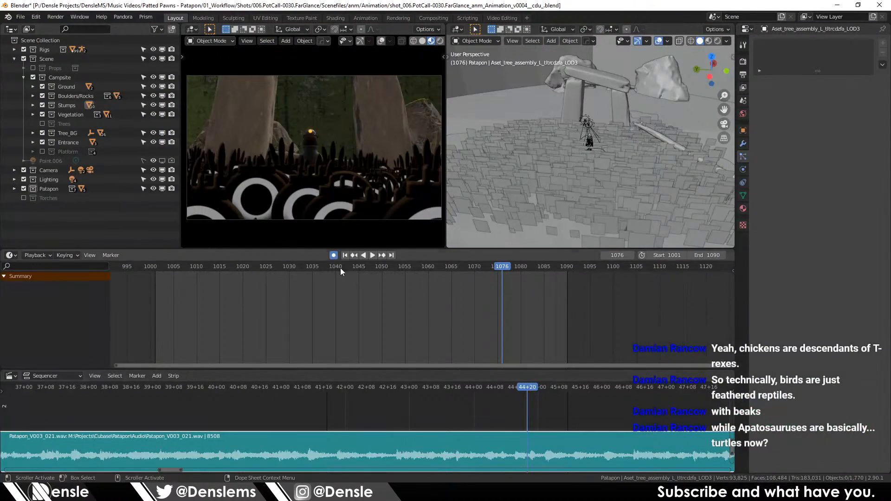
{"action": "left_click", "coordinate": [12, 58]}
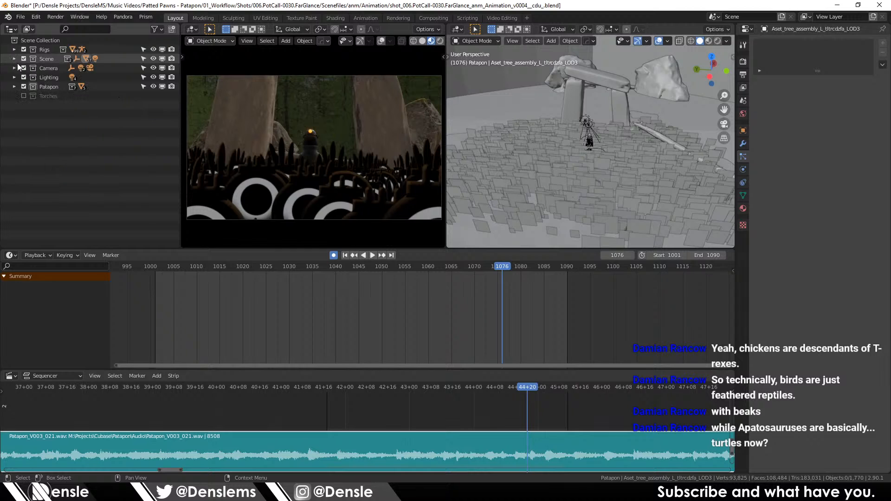
{"action": "key", "text": "ctrl+s"}
Step: Open the Prism State Manager, select the ImageRender (Animation) state and set the publish comment to WideLook
{"action": "left_click", "coordinate": [147, 17]}
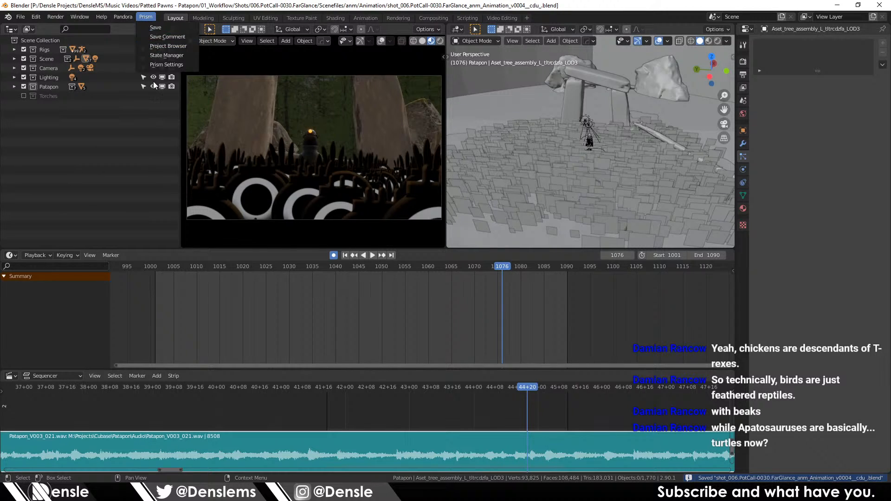
{"action": "left_click", "coordinate": [147, 18]}
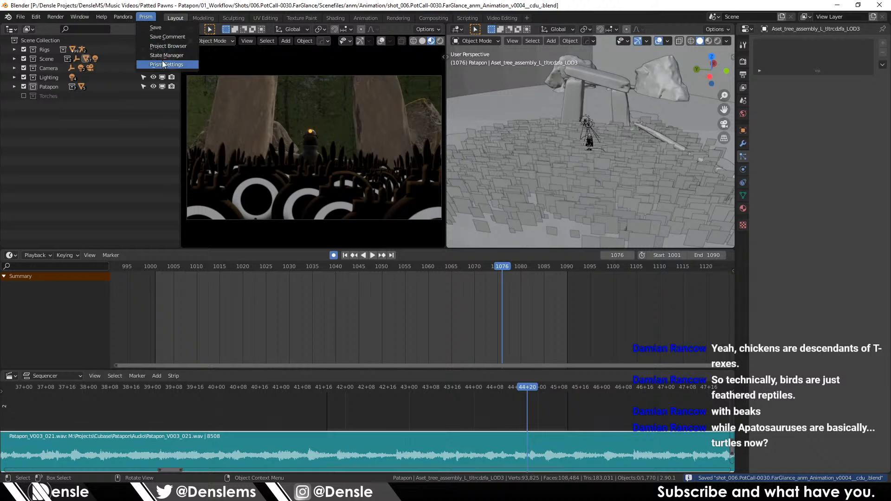
{"action": "left_click", "coordinate": [158, 60]}
{"action": "left_click", "coordinate": [67, 251]}
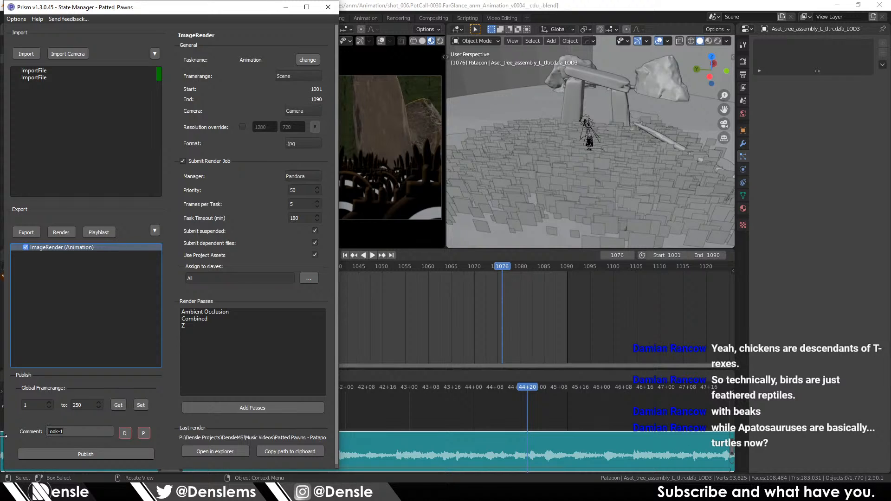
{"action": "type", "text": "dsdkljsajklasdjklasdjklsdalsajk"}
{"action": "key", "text": "ctrl+a"}
{"action": "key", "text": "BackSpace"}
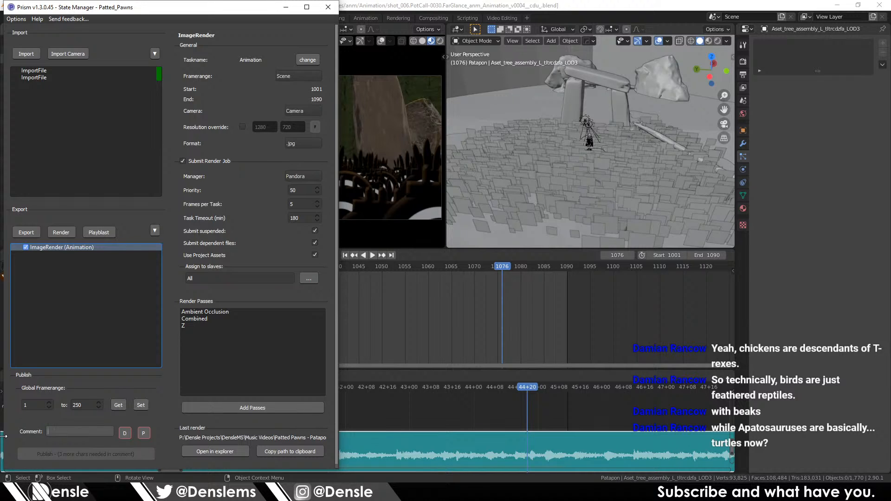
{"action": "type", "text": "WideLook"}
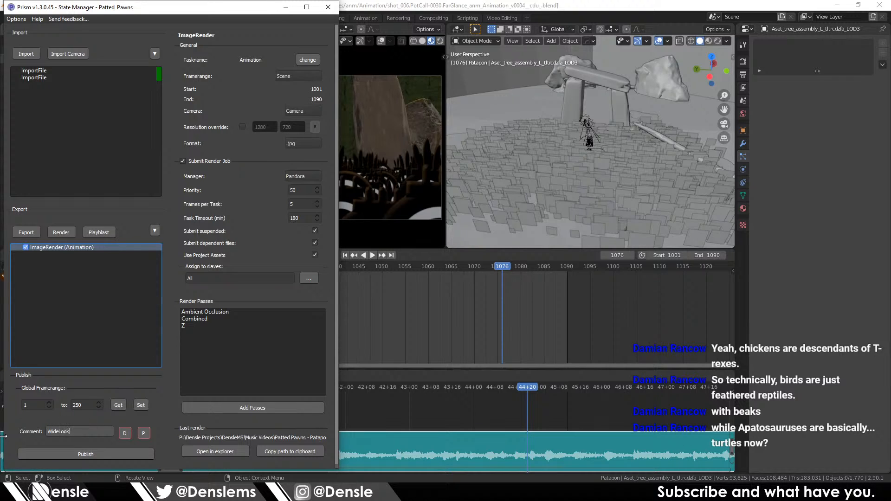
Step: Keep Animation as the render task name, publish the FarGlance shot and close the State Manager
{"action": "left_click", "coordinate": [307, 59]}
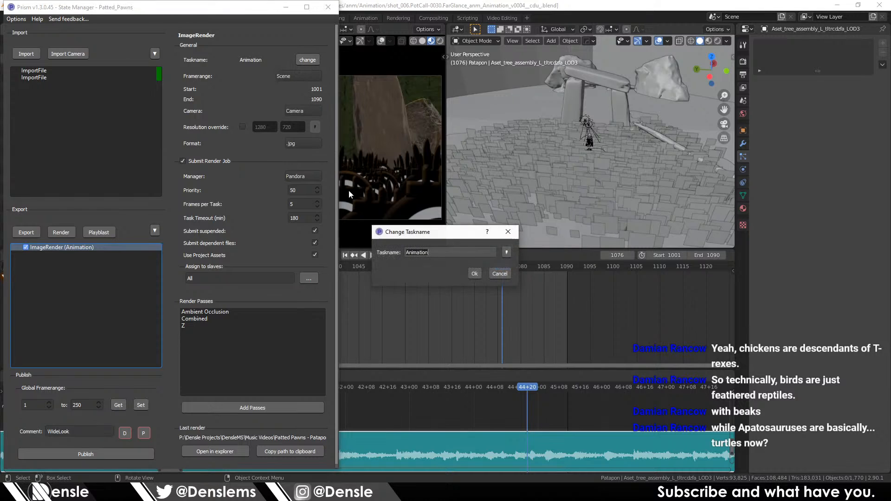
{"action": "left_click", "coordinate": [475, 274]}
{"action": "left_click", "coordinate": [88, 450]}
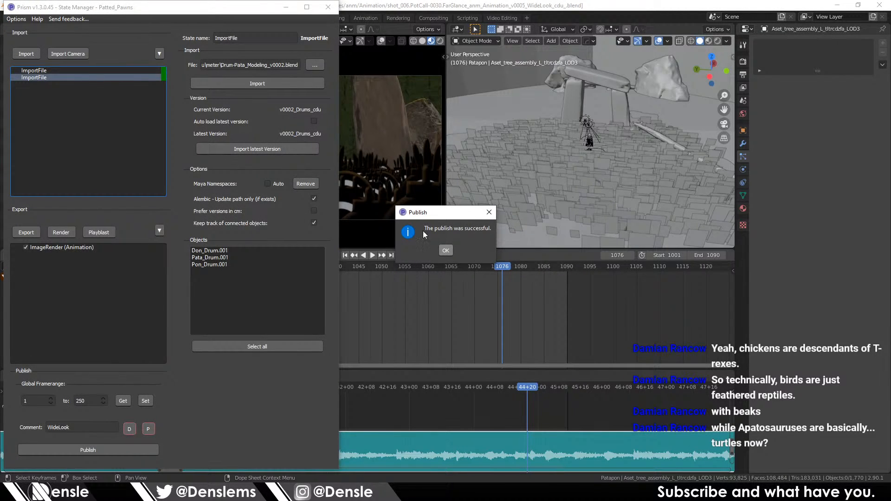
{"action": "left_click", "coordinate": [446, 251]}
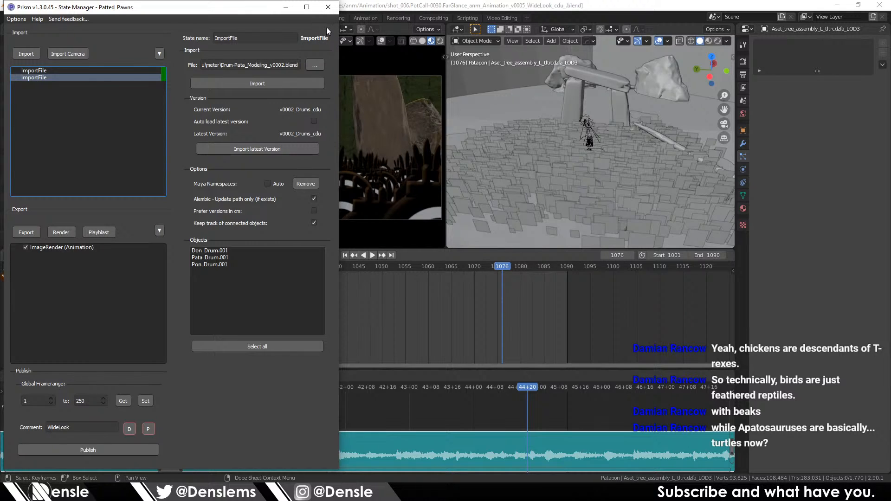
{"action": "left_click", "coordinate": [329, 8]}
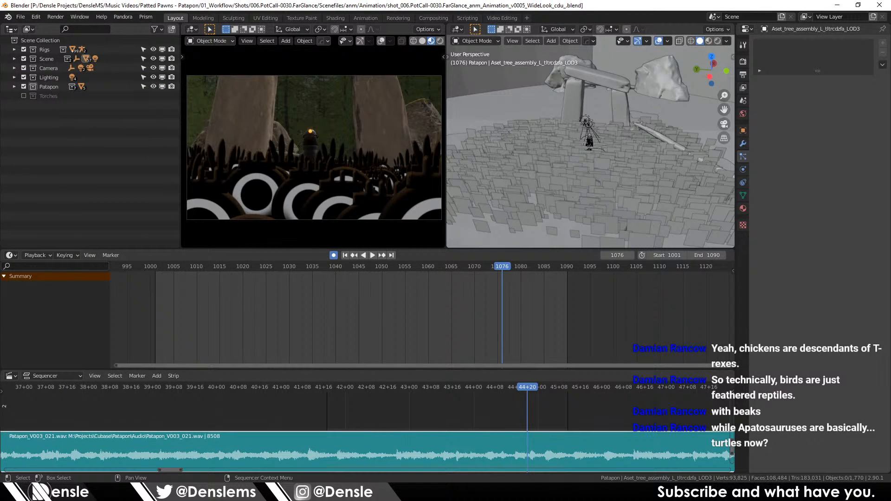
Step: Switch to DaVinci Resolve and examine the 004.Drumming shots on the timeline around 01:02:47:22
{"action": "key", "text": "alt+Tab"}
{"action": "scroll", "coordinate": [413, 377], "scroll_direction": "down", "scroll_amount": 6}
{"action": "scroll", "coordinate": [441, 358], "scroll_direction": "up", "scroll_amount": 1}
{"action": "scroll", "coordinate": [441, 358], "scroll_direction": "left", "scroll_amount": 5}
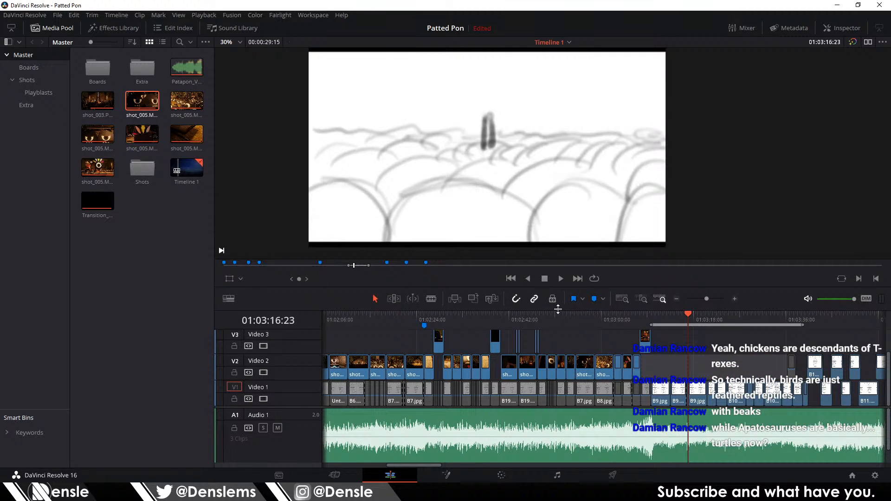
{"action": "left_click", "coordinate": [540, 317]}
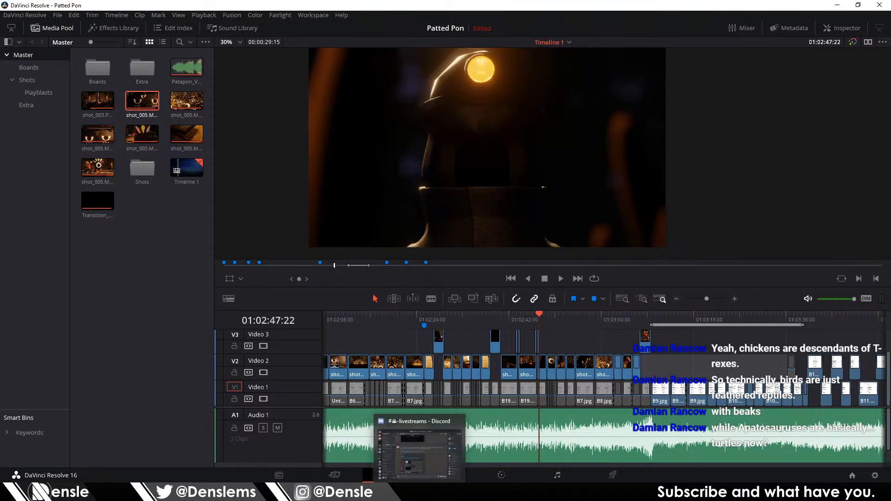
{"action": "scroll", "coordinate": [552, 356], "scroll_direction": "up", "scroll_amount": 3}
{"action": "scroll", "coordinate": [553, 356], "scroll_direction": "up", "scroll_amount": 4}
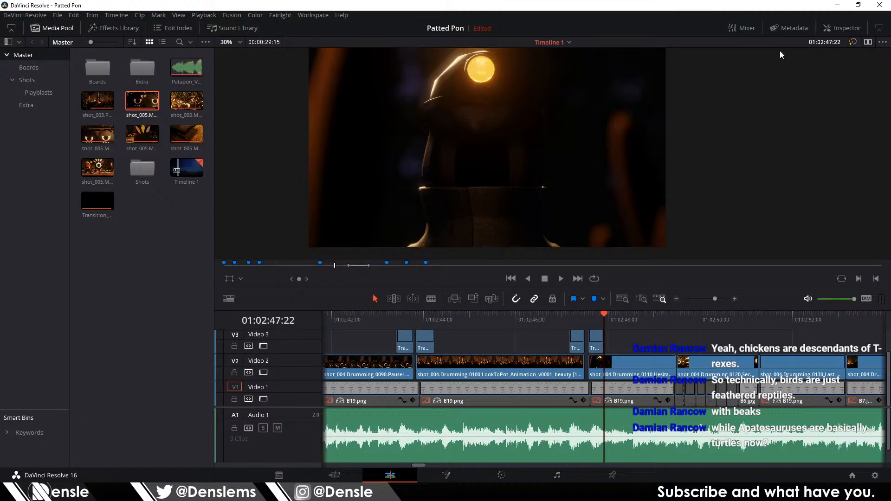
Step: Return to Blender and select the latest v0003 scene of shot 004.Drumming 0110.Hesitate in the Prism Project Browser
{"action": "left_click", "coordinate": [838, 7]}
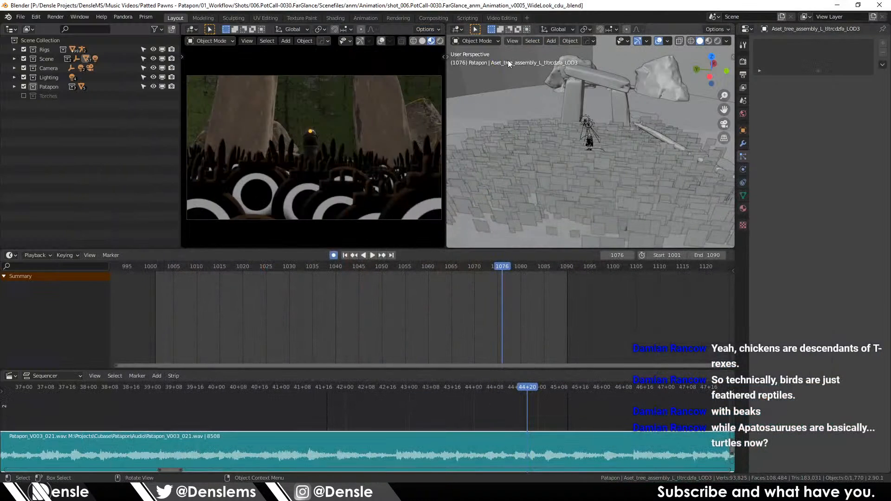
{"action": "left_click", "coordinate": [146, 17]}
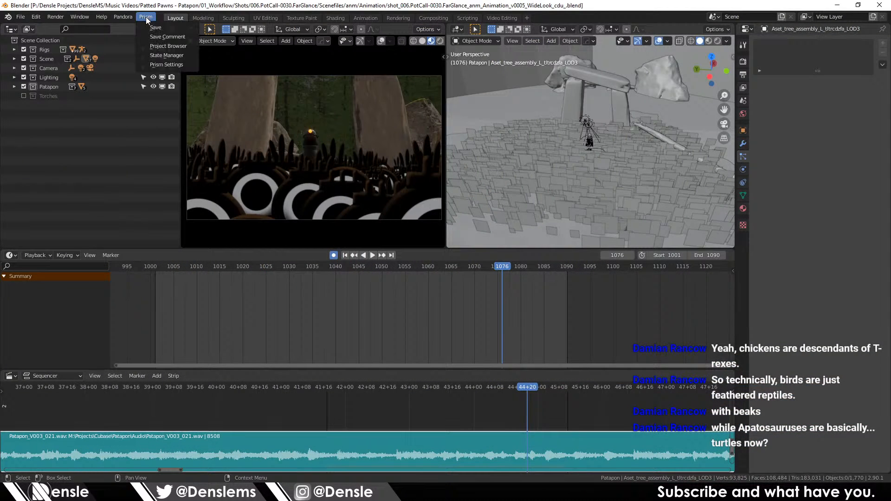
{"action": "left_click", "coordinate": [163, 46]}
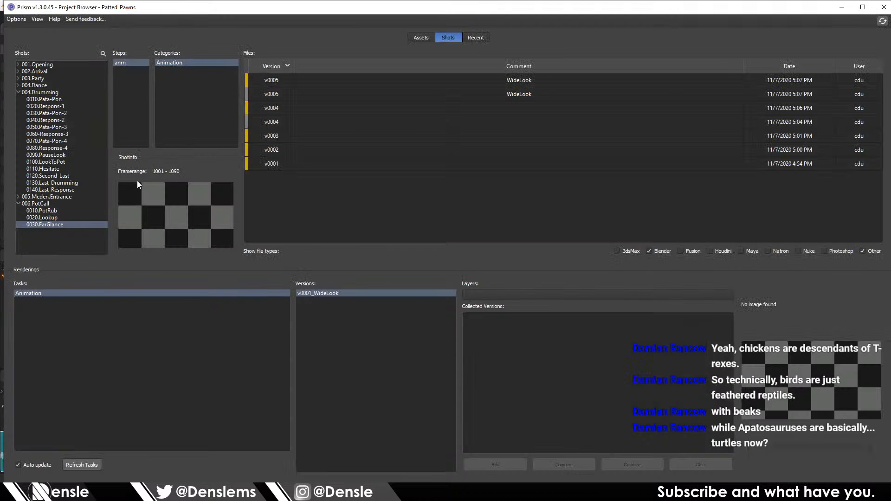
{"action": "left_click", "coordinate": [42, 169]}
{"action": "left_click", "coordinate": [336, 80]}
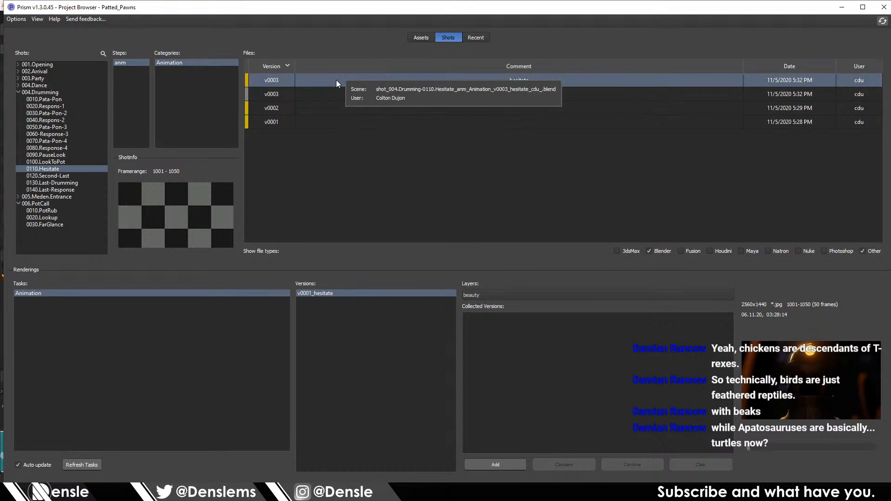
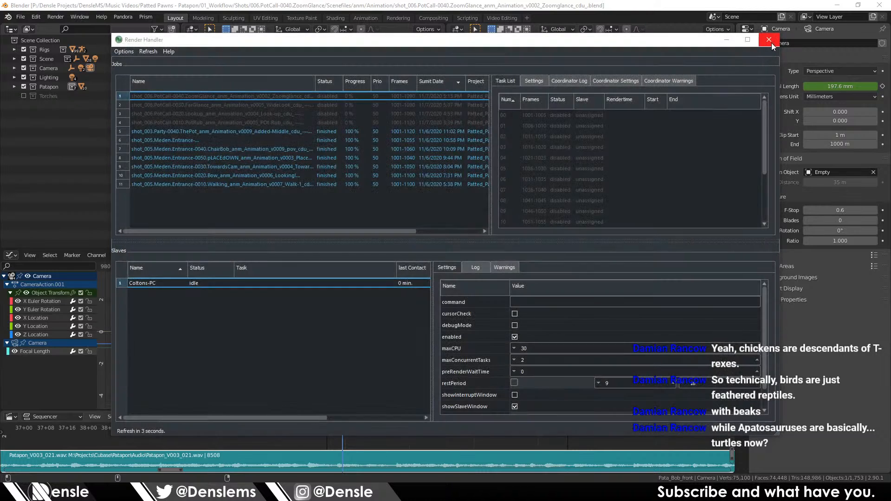
Step: Check the four disabled 006.PotCall render jobs in the Render Handler, then close it
{"action": "left_click", "coordinate": [181, 123]}
{"action": "left_click", "coordinate": [182, 114]}
{"action": "left_click", "coordinate": [182, 96]}
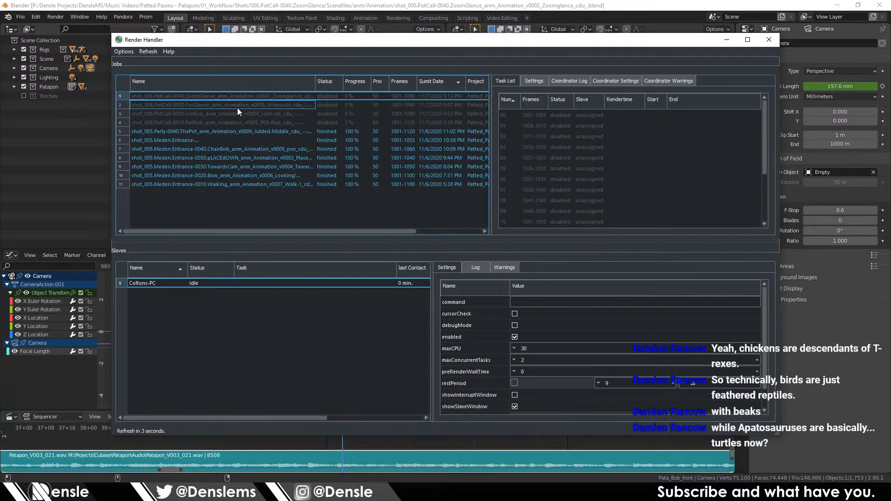
{"action": "left_click", "coordinate": [226, 123], "text": "shift"}
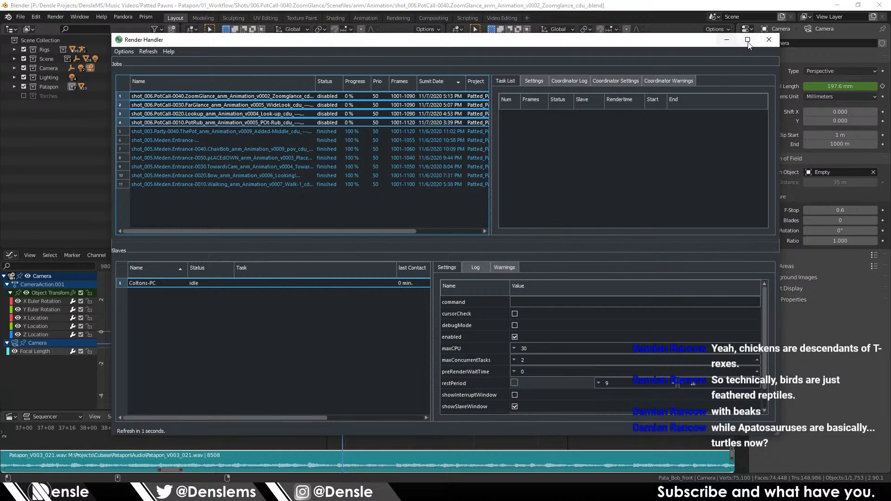
{"action": "left_click", "coordinate": [769, 40]}
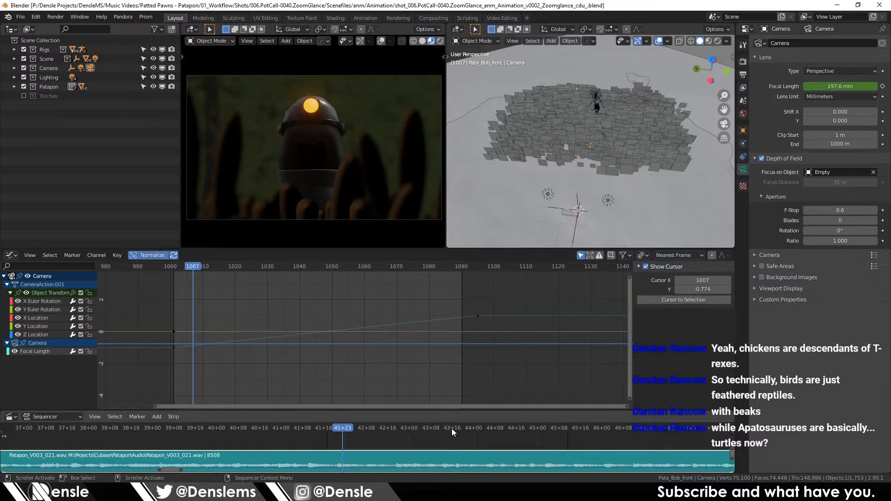
Step: Switch to DaVinci Resolve and review the B9.jpg storyboard clips from 01:03:13:12 onward, scrubbing and playing them back
{"action": "key", "text": "alt+Tab"}
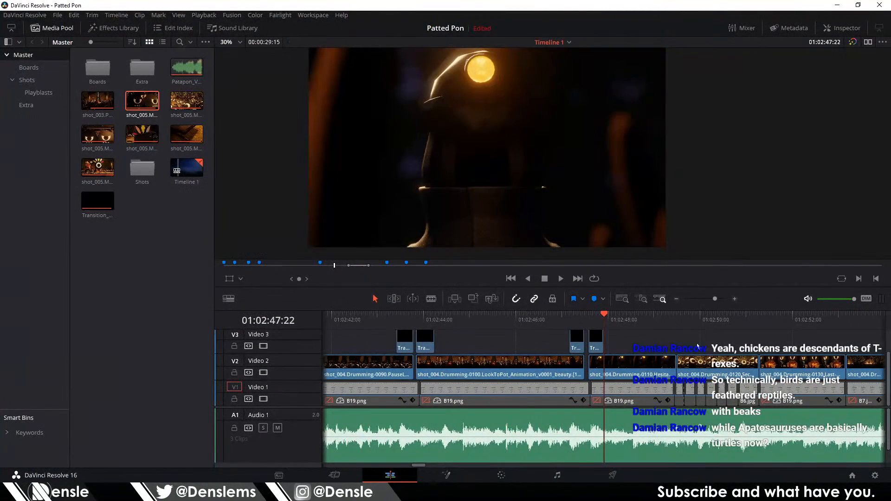
{"action": "scroll", "coordinate": [543, 330], "scroll_direction": "right", "scroll_amount": 5}
{"action": "scroll", "coordinate": [741, 343], "scroll_direction": "down", "scroll_amount": 3}
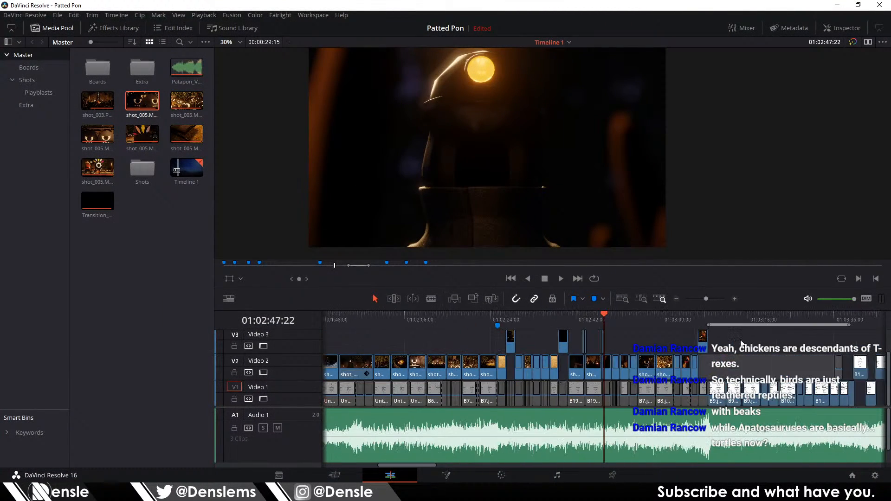
{"action": "left_click", "coordinate": [726, 315]}
{"action": "scroll", "coordinate": [733, 334], "scroll_direction": "up", "scroll_amount": 3}
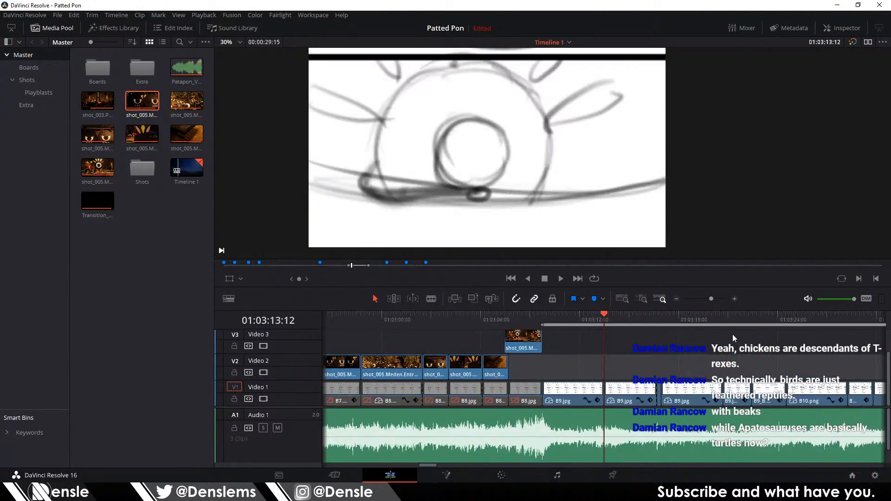
{"action": "scroll", "coordinate": [623, 336], "scroll_direction": "right", "scroll_amount": 6}
{"action": "left_click", "coordinate": [609, 322]}
{"action": "left_click", "coordinate": [658, 321]}
{"action": "left_click", "coordinate": [595, 319]}
{"action": "left_click", "coordinate": [547, 315]}
{"action": "left_click", "coordinate": [589, 315]}
{"action": "key", "text": "space"}
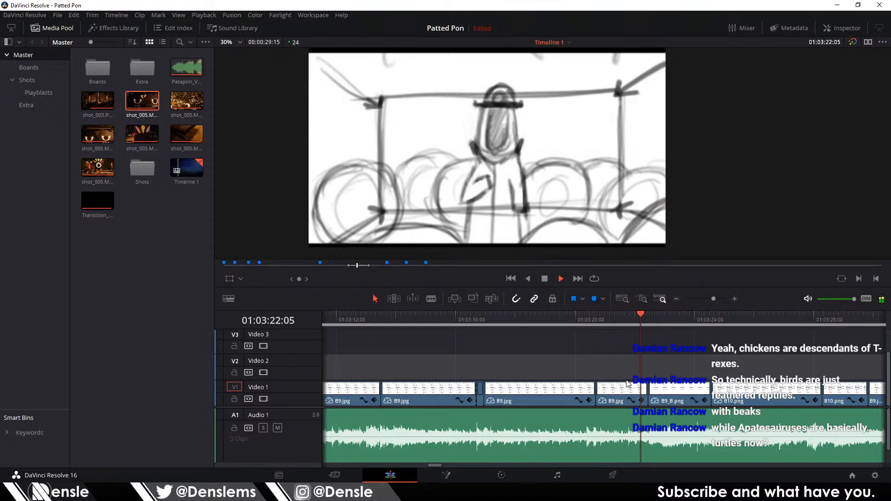
Step: Play the B9_B.png storyboard clip from 01:03:22:11 to check its timing
{"action": "left_click", "coordinate": [648, 317]}
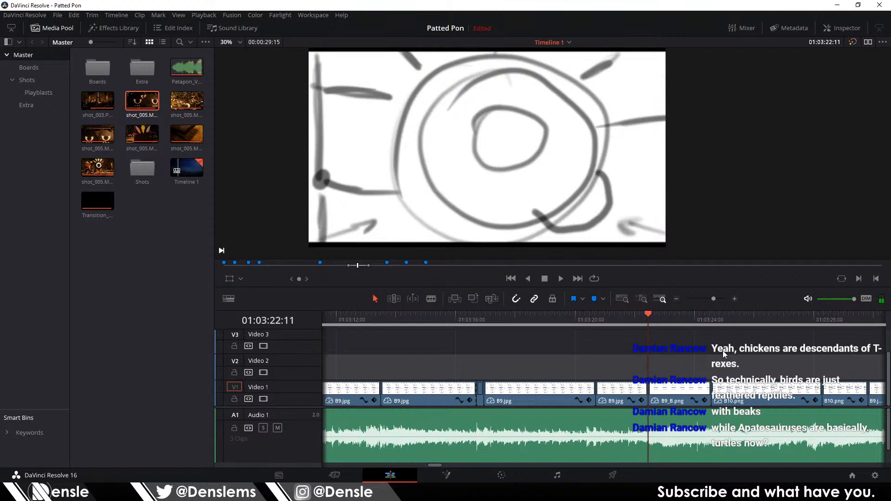
{"action": "key", "text": "space"}
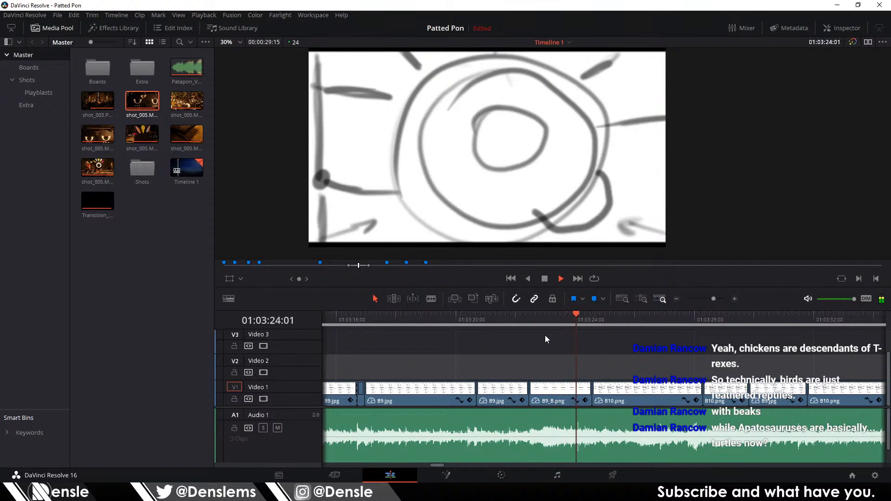
{"action": "key", "text": "space"}
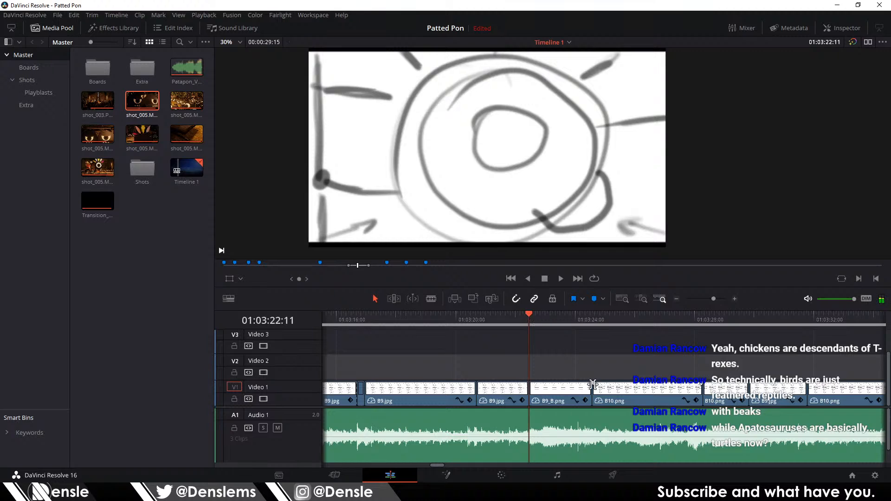
{"action": "scroll", "coordinate": [534, 371], "scroll_direction": "right", "scroll_amount": 3}
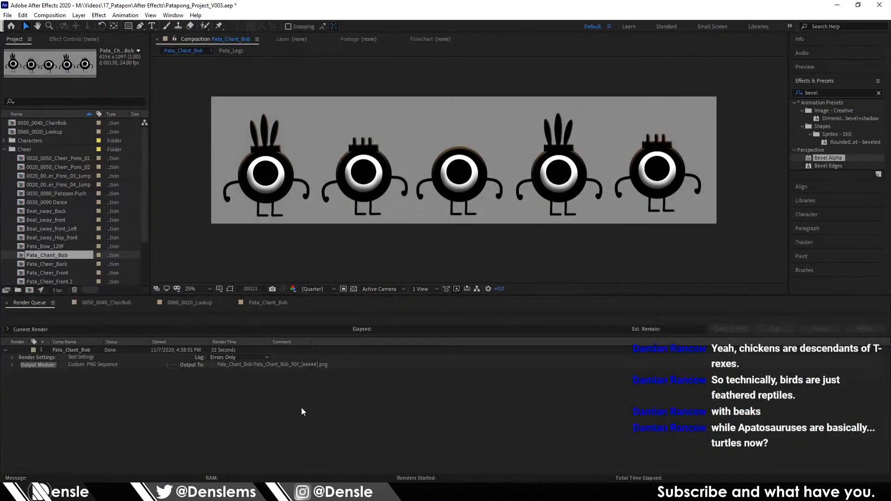
Step: Close the Pata_Chant_Bob and 0050_0040_ChairBob composition timelines and scrub the 0060_0020_Lookup composition to frame 80
{"action": "left_click", "coordinate": [251, 303]}
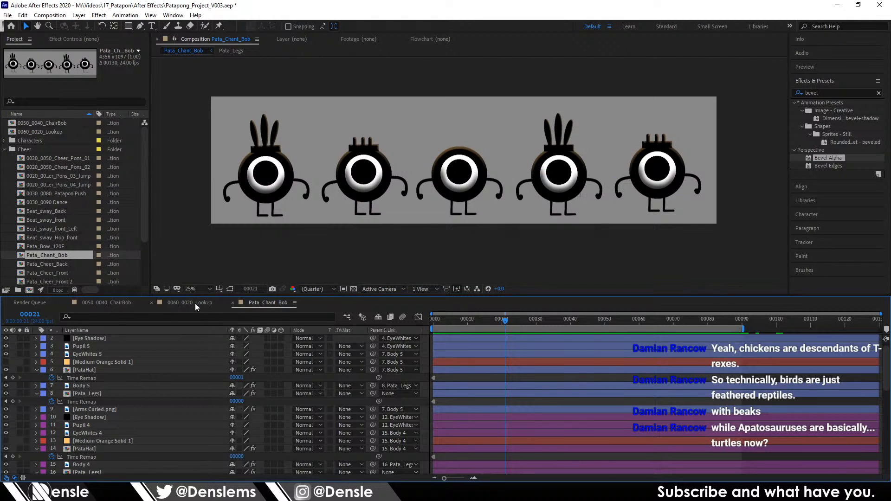
{"action": "left_click", "coordinate": [233, 303]}
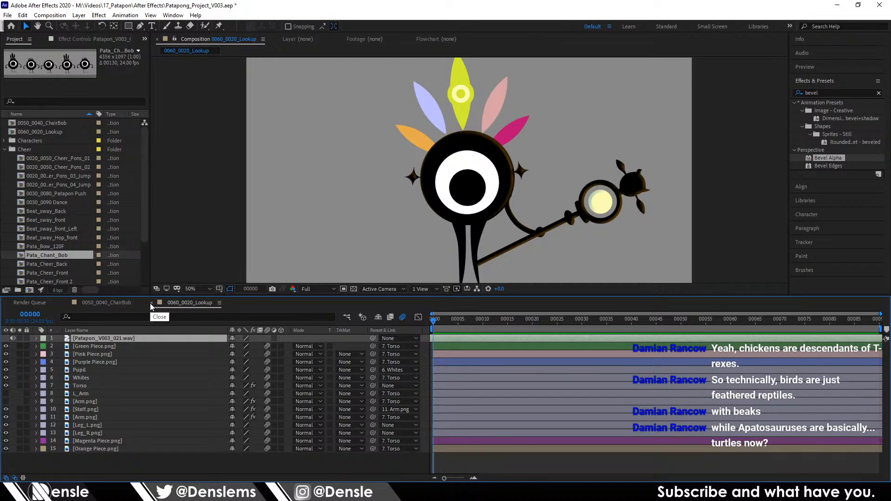
{"action": "left_click", "coordinate": [66, 302]}
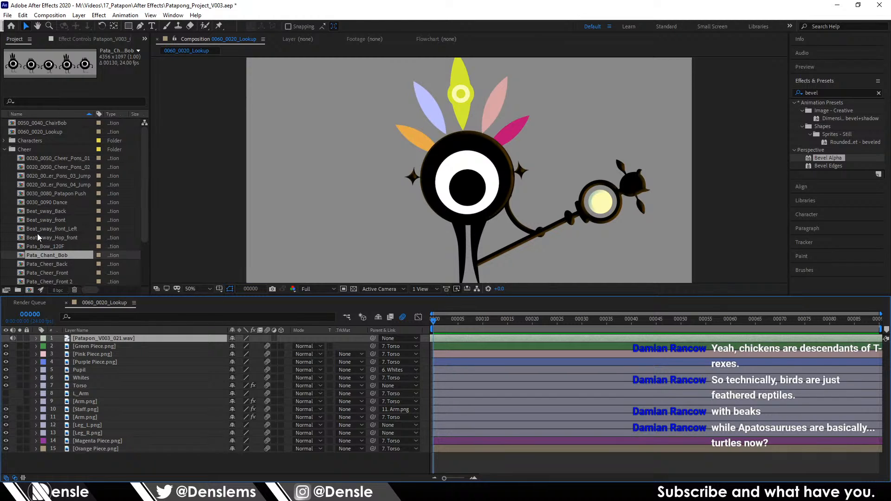
{"action": "left_click_drag", "start_coordinate": [447, 319], "coordinate": [832, 313]}
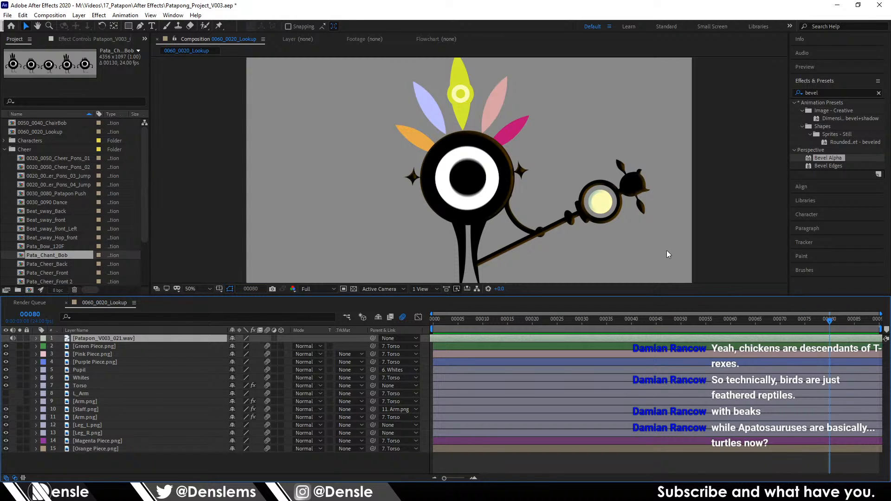
Step: Duplicate the 0060_0020_Lookup composition and open the copy in the timeline
{"action": "scroll", "coordinate": [54, 139], "scroll_direction": "down", "scroll_amount": 2}
{"action": "scroll", "coordinate": [54, 139], "scroll_direction": "up", "scroll_amount": 2}
{"action": "left_click", "coordinate": [3, 149]}
{"action": "left_click", "coordinate": [46, 132]}
{"action": "left_click", "coordinate": [60, 124]}
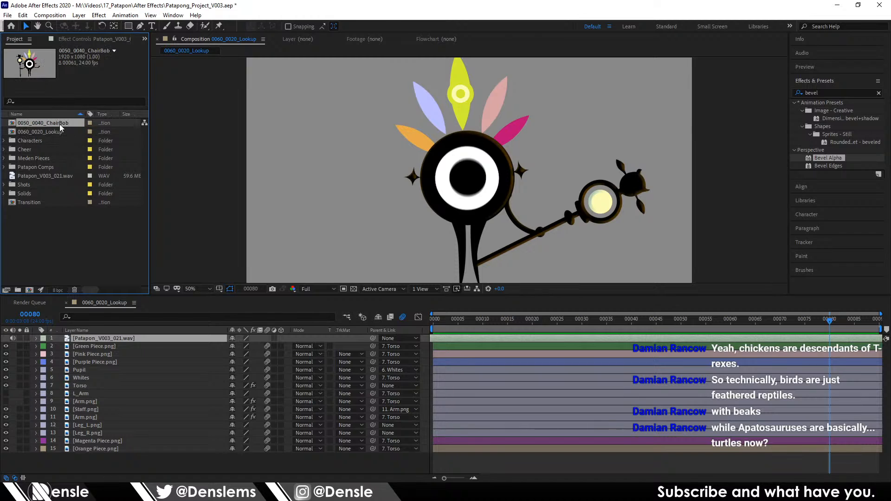
{"action": "left_click", "coordinate": [54, 131]}
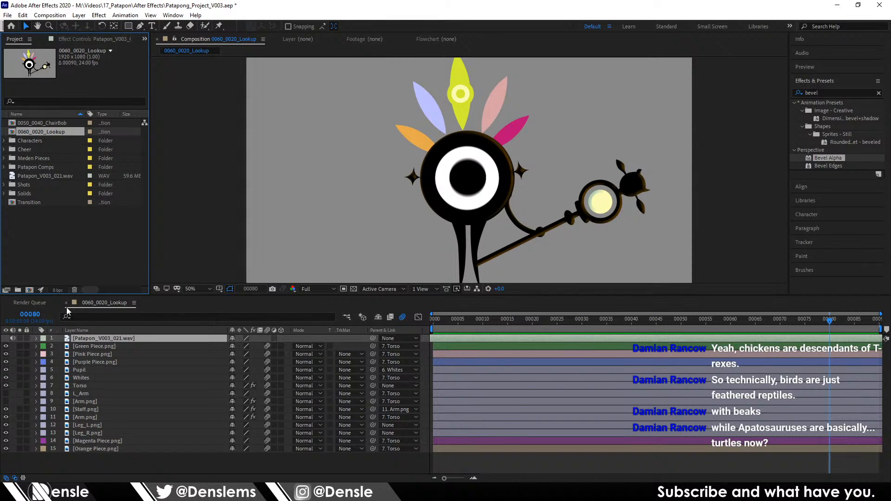
{"action": "key", "text": "ctrl+d"}
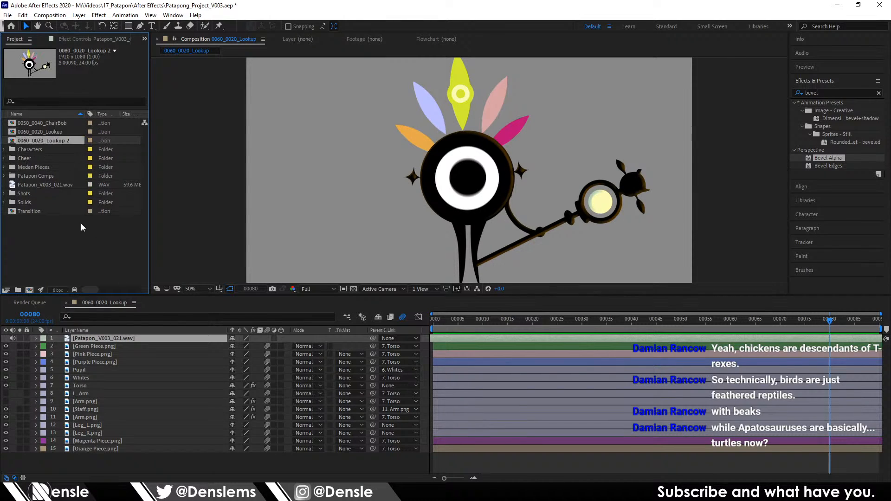
{"action": "double_click", "coordinate": [48, 140]}
Step: Reveal the animated properties in the duplicated composition and delete the Green, Pink, Purple, Pupil, Whites, Torso and Staff keyframes
{"action": "key", "text": "a"}
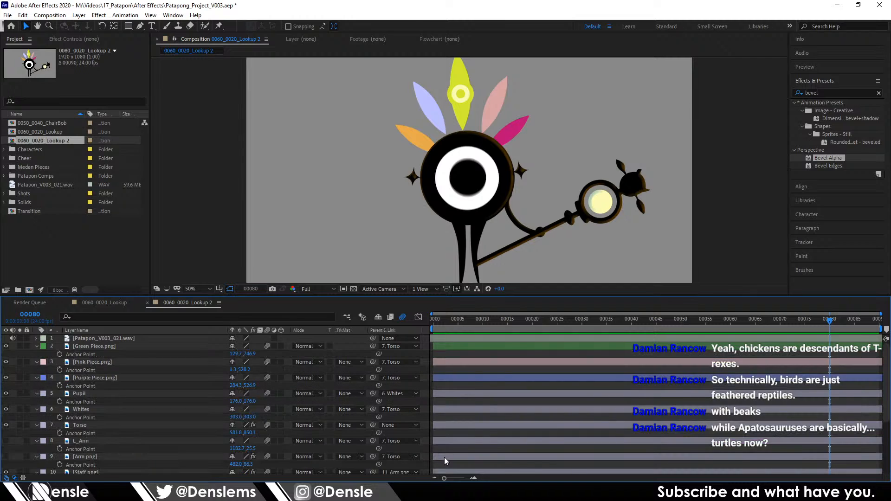
{"action": "key", "text": "ctrl+a"}
{"action": "key", "text": "a"}
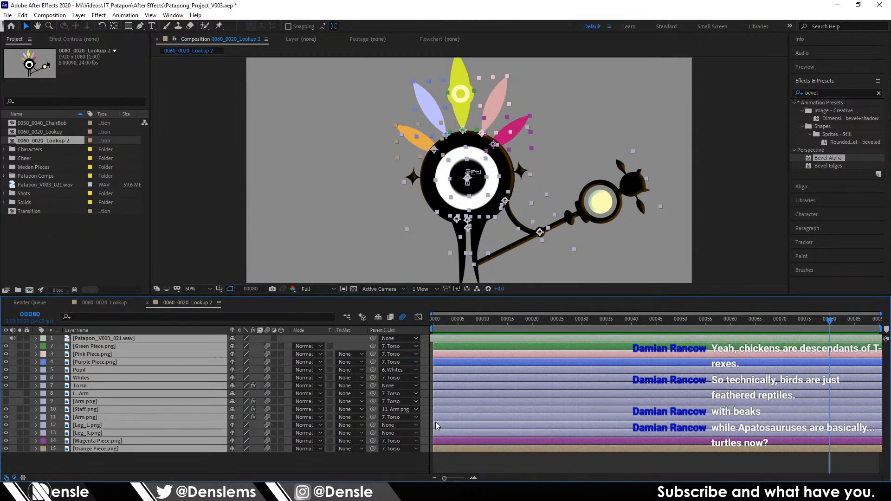
{"action": "key", "text": "u"}
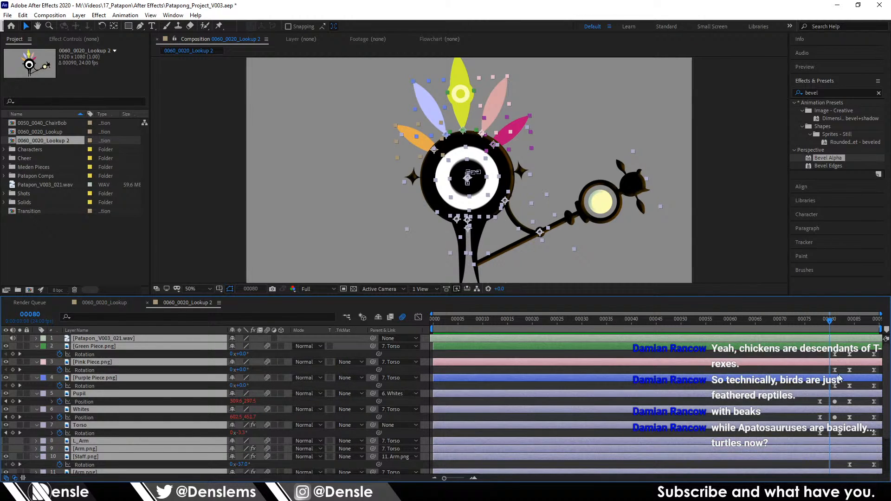
{"action": "left_click", "coordinate": [807, 359]}
{"action": "left_click_drag", "start_coordinate": [806, 359], "coordinate": [875, 460]}
{"action": "key", "text": "Delete"}
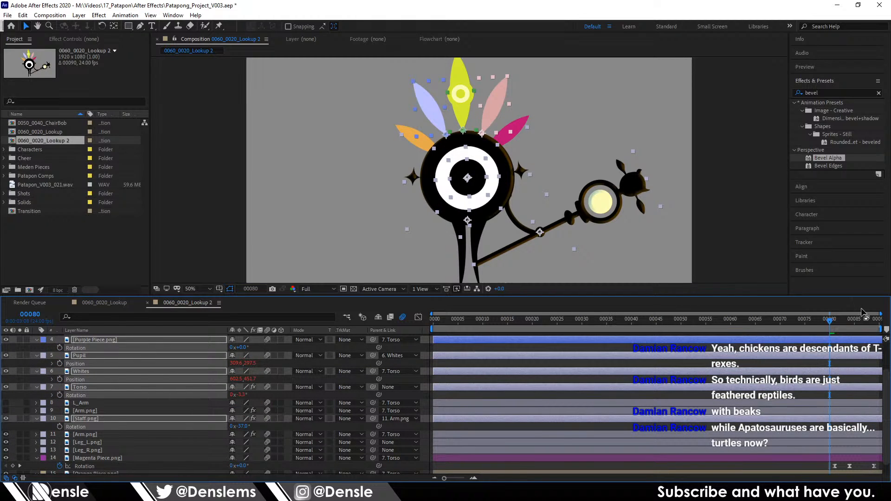
Step: Go back to frame 0 and collapse the properties of all layers in the duplicated composition
{"action": "key", "text": "ctrl+shift+a"}
{"action": "left_click", "coordinate": [434, 320]}
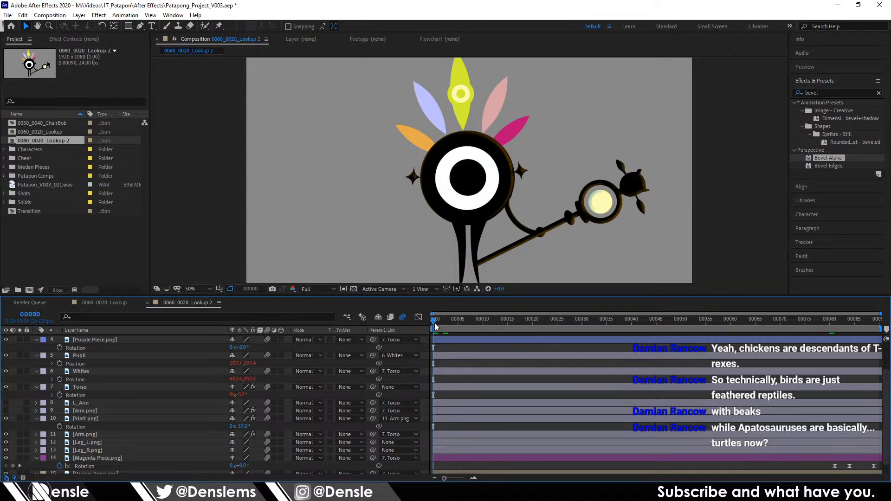
{"action": "key", "text": "ctrl+a"}
{"action": "key", "text": "u"}
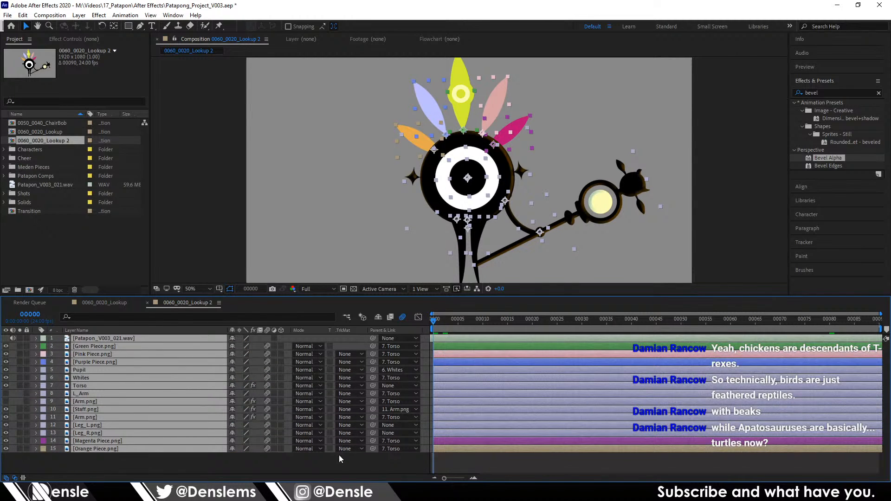
{"action": "left_click", "coordinate": [398, 464]}
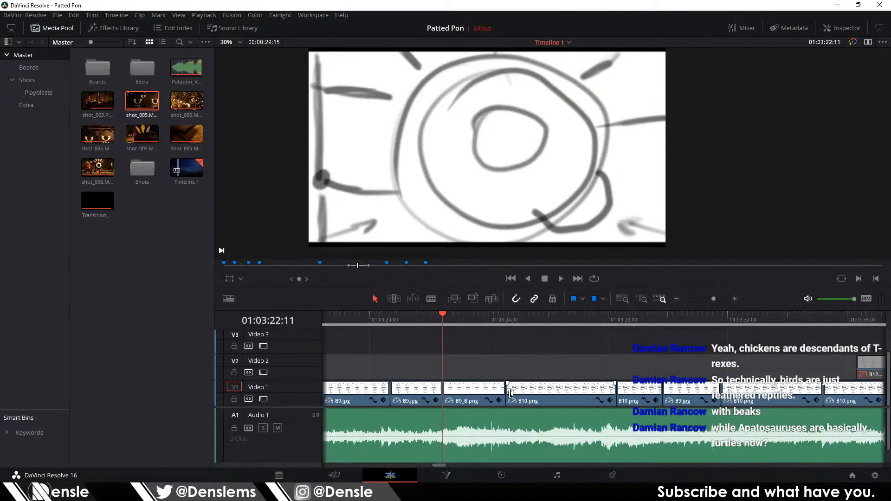
Step: Switch to Blender and open the latest v0004 Look-up scene of shot 006.PotCall 0020.Lookup from the Prism Project Browser
{"action": "double_click", "coordinate": [470, 393]}
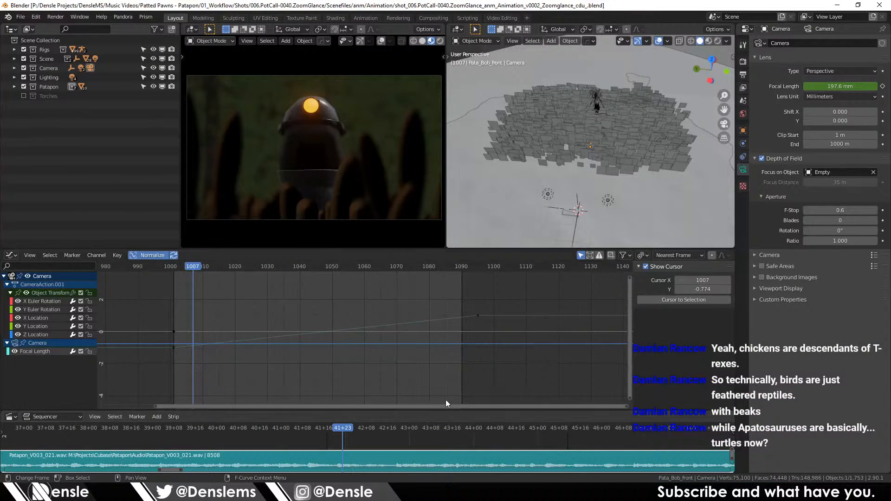
{"action": "left_click", "coordinate": [146, 18]}
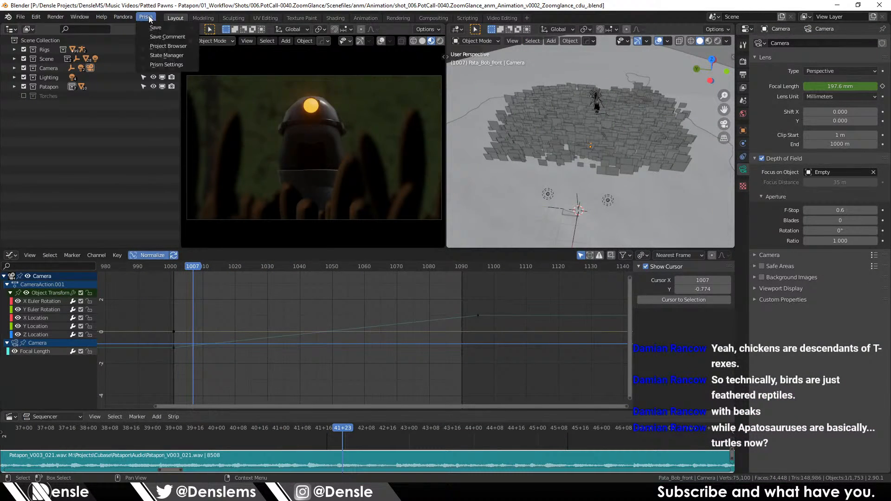
{"action": "left_click", "coordinate": [165, 46]}
{"action": "left_click", "coordinate": [42, 225]}
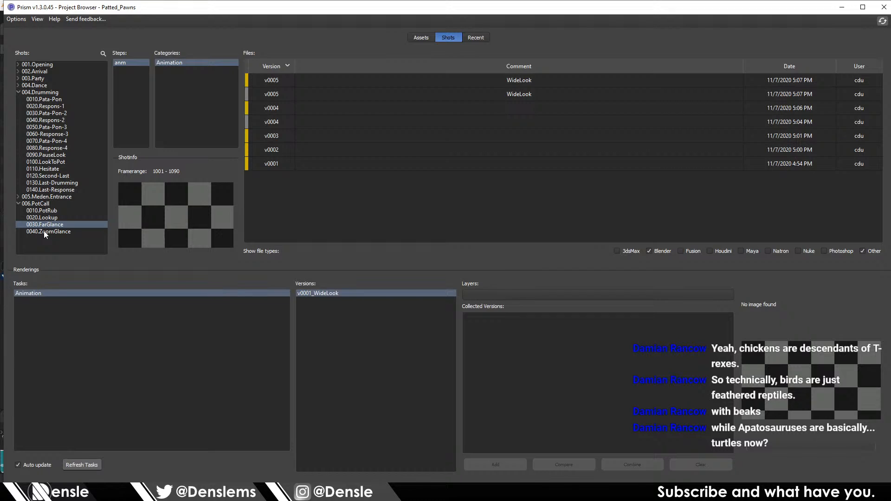
{"action": "left_click", "coordinate": [46, 216]}
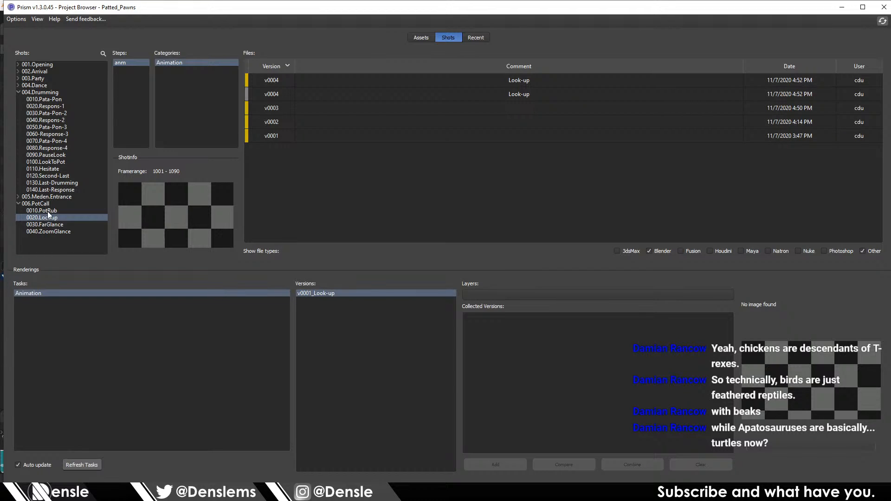
{"action": "left_click", "coordinate": [48, 210]}
{"action": "left_click", "coordinate": [48, 218]}
{"action": "left_click", "coordinate": [431, 82]}
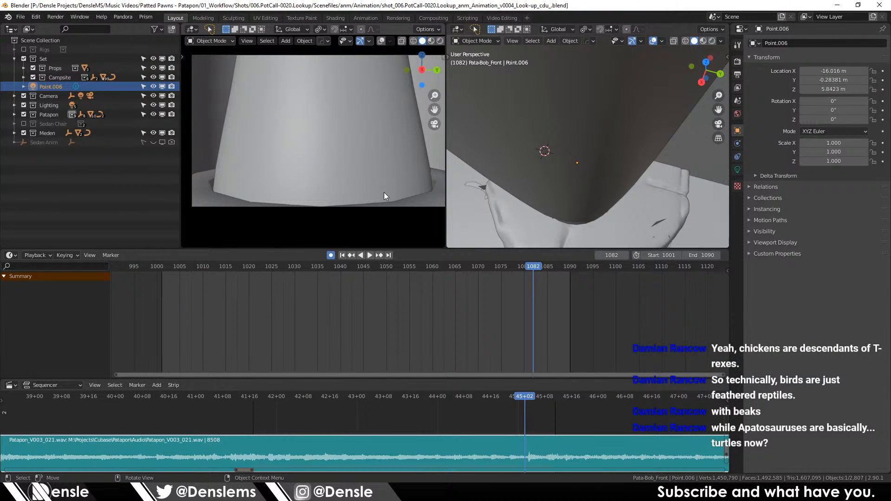
Step: Create the shot 0050.LookTowards in the Prism sequence 006.PotCall with frame range 1001 to 1055
{"action": "left_click", "coordinate": [146, 16]}
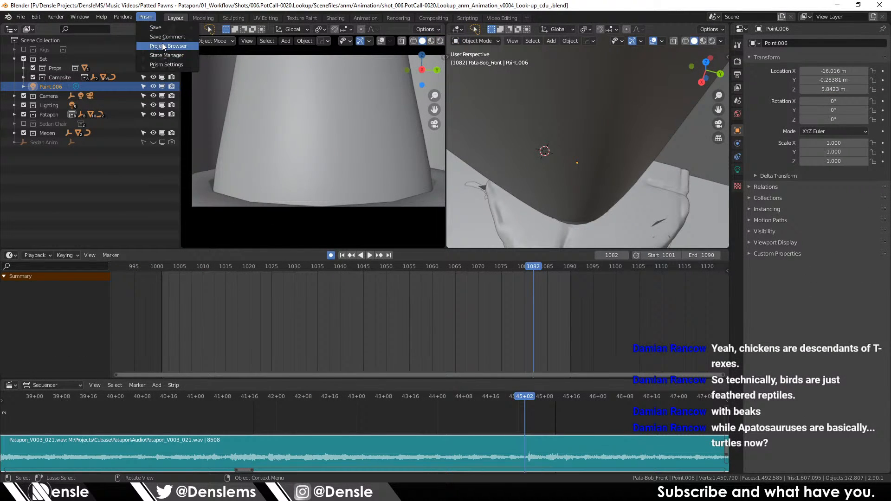
{"action": "left_click", "coordinate": [195, 46]}
{"action": "right_click", "coordinate": [44, 204]}
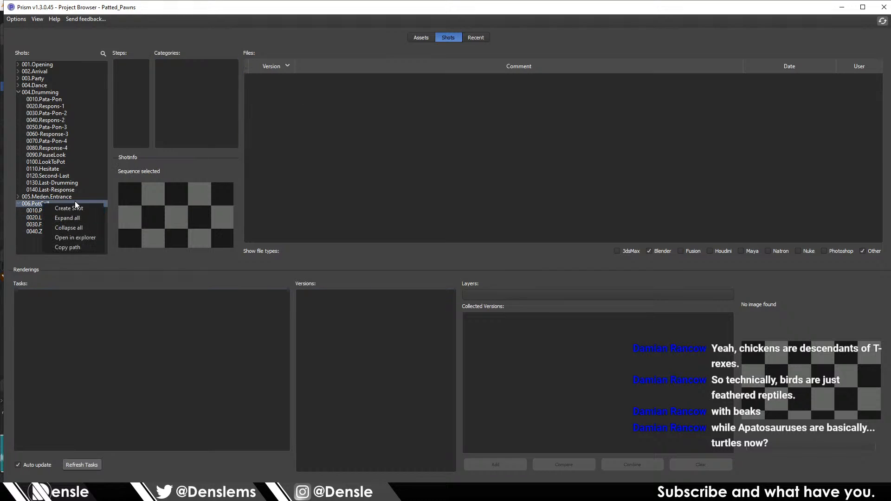
{"action": "left_click", "coordinate": [72, 208]}
{"action": "type", "text": "0050.Lo"}
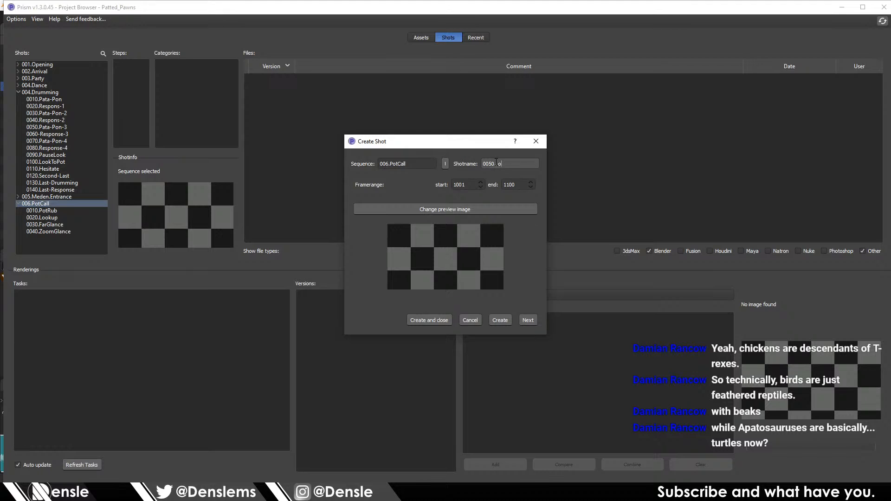
{"action": "type", "text": "Towards"}
{"action": "left_click_drag", "start_coordinate": [506, 185], "coordinate": [554, 186]}
{"action": "type", "text": "055"}
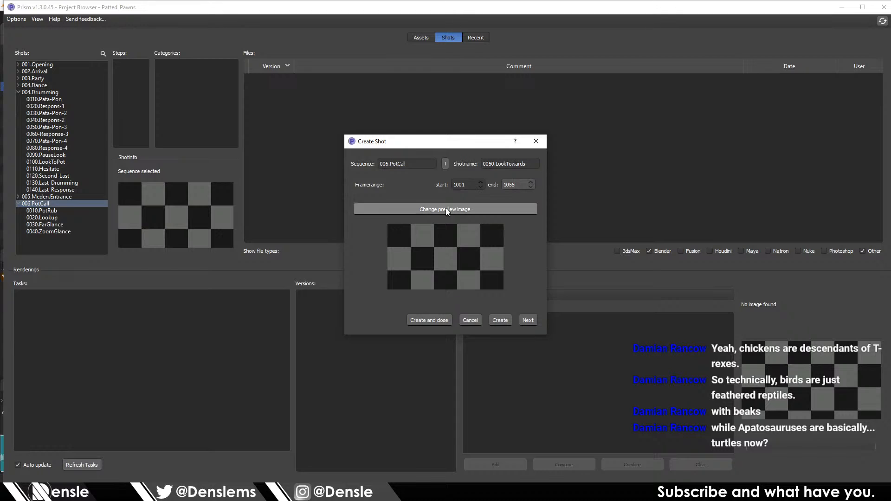
{"action": "left_click", "coordinate": [527, 320]}
Step: Add the Animation step with its default category, save the current scene as version v0001, and skip the frame range adjustment
{"action": "left_click", "coordinate": [446, 173]}
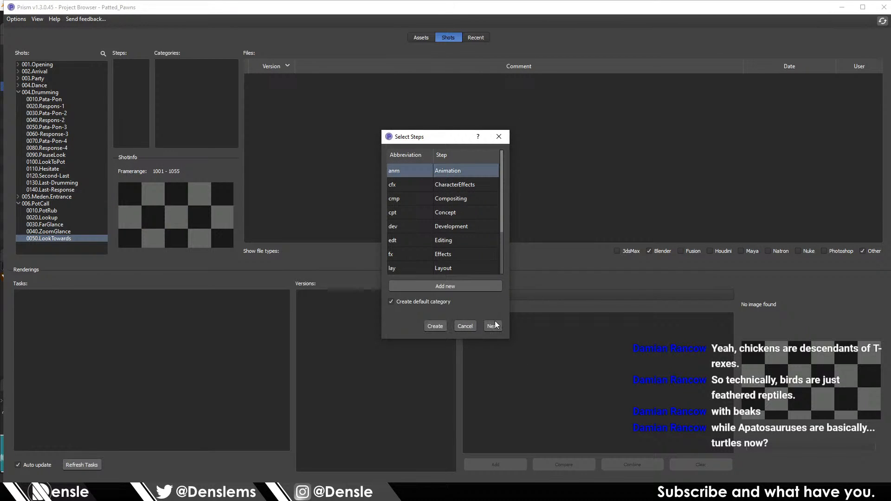
{"action": "left_click", "coordinate": [494, 324]}
{"action": "left_click", "coordinate": [501, 269]}
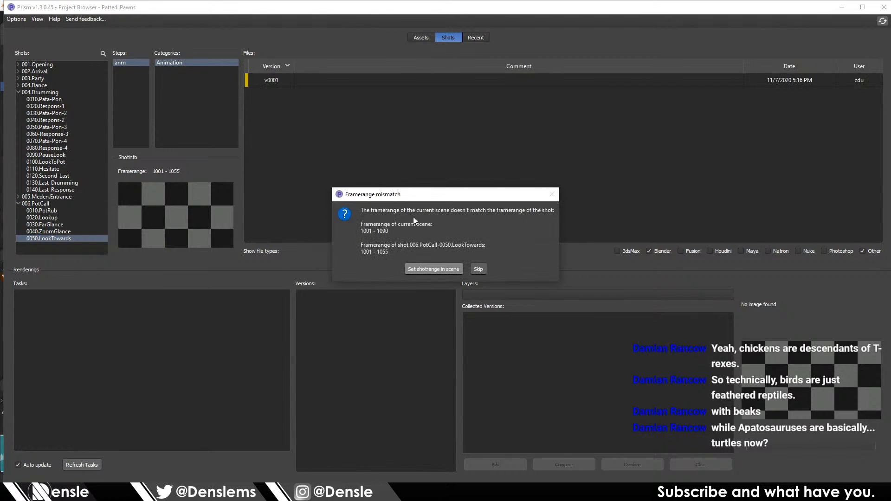
{"action": "left_click", "coordinate": [476, 270]}
Step: Set the scene's end frame to 1055
{"action": "left_click", "coordinate": [707, 256]}
{"action": "type", "text": "5"}
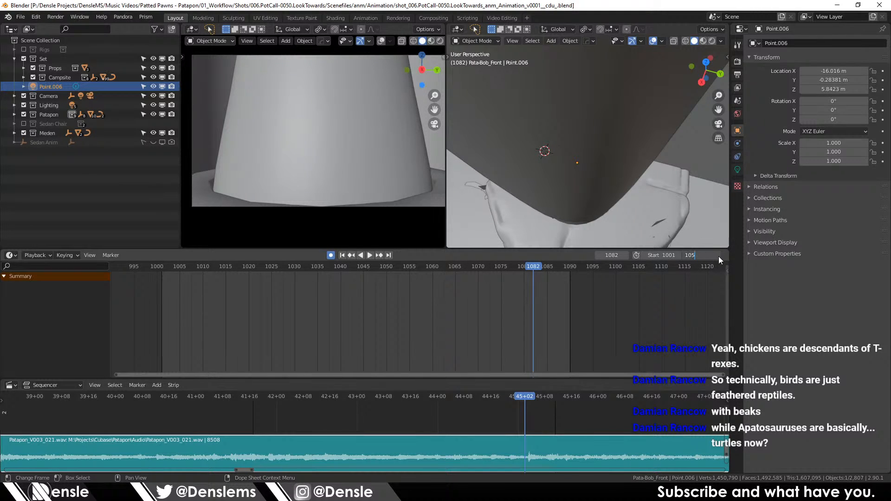
{"action": "key", "text": "Return"}
{"action": "left_click", "coordinate": [704, 256]}
{"action": "left_click", "coordinate": [704, 256]}
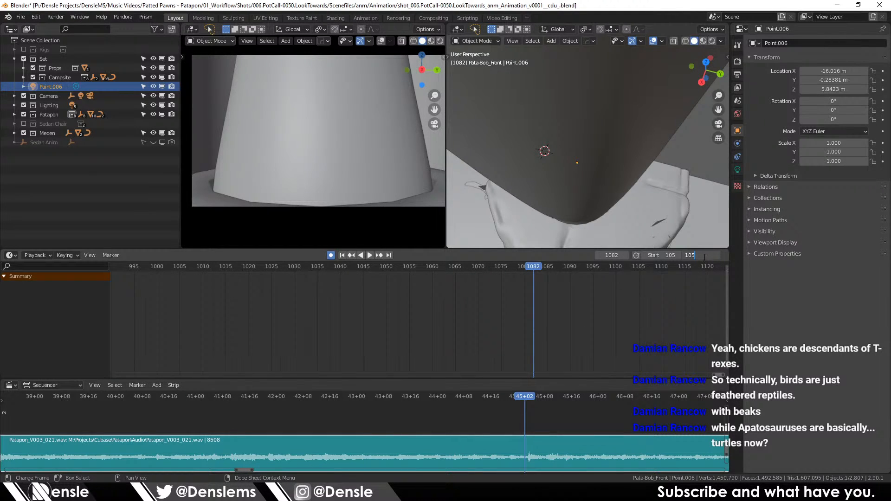
{"action": "type", "text": "5"}
{"action": "key", "text": "Return"}
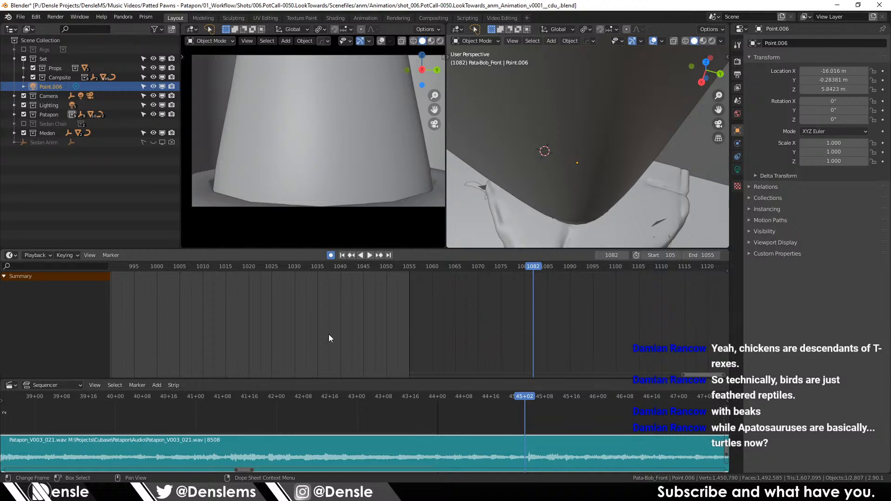
Step: Step through the animation from frame 1082 to 1088 to examine the camera view
{"action": "key", "text": "Right"}
{"action": "key", "text": "Right"}
{"action": "key", "text": "Right"}
{"action": "left_click_drag", "start_coordinate": [431, 301], "coordinate": [546, 293]}
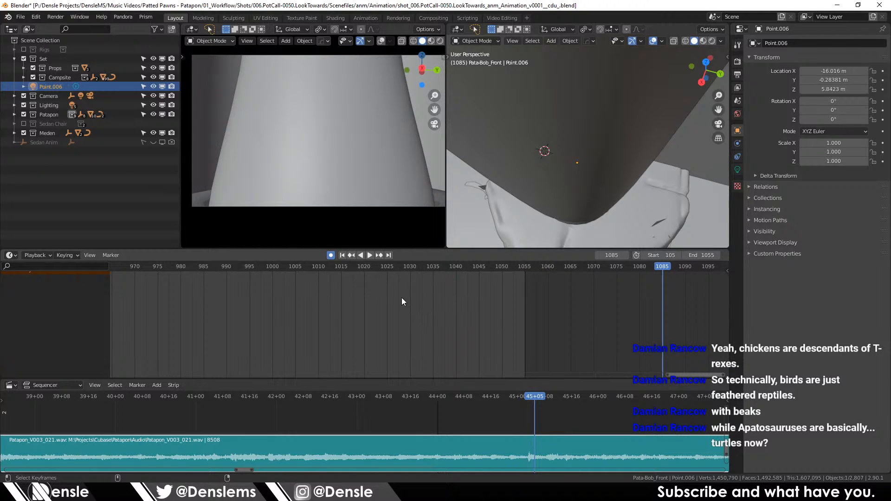
{"action": "key", "text": "Right"}
{"action": "key", "text": "Right"}
{"action": "key", "text": "Right"}
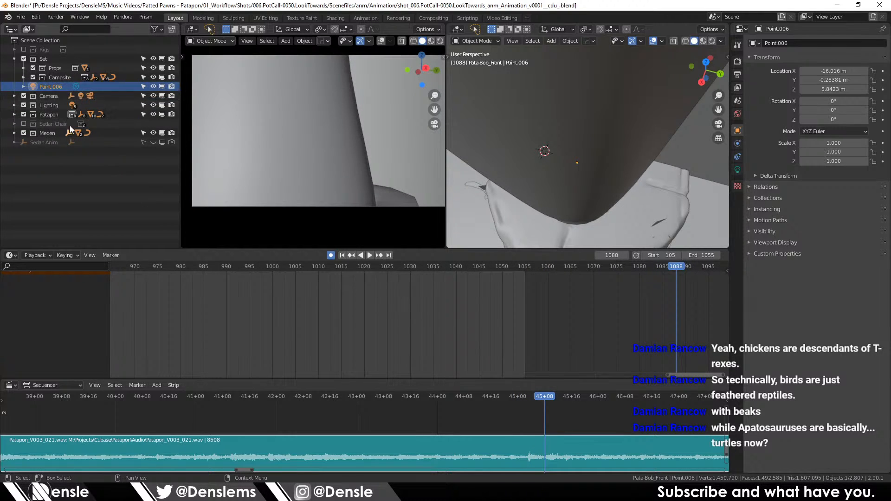
Step: Select the camera and delete all its keyframes beyond frame 1055
{"action": "left_click", "coordinate": [90, 96]}
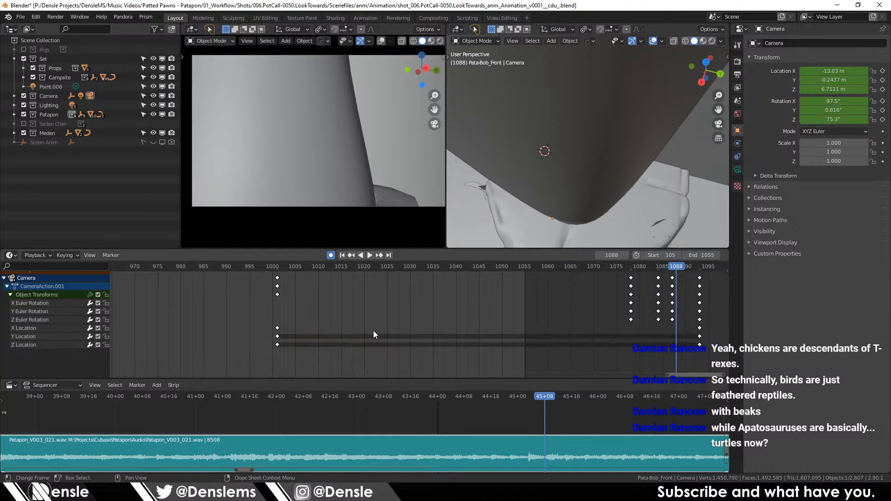
{"action": "key", "text": "Right"}
{"action": "left_click", "coordinate": [525, 266]}
{"action": "key", "text": "space"}
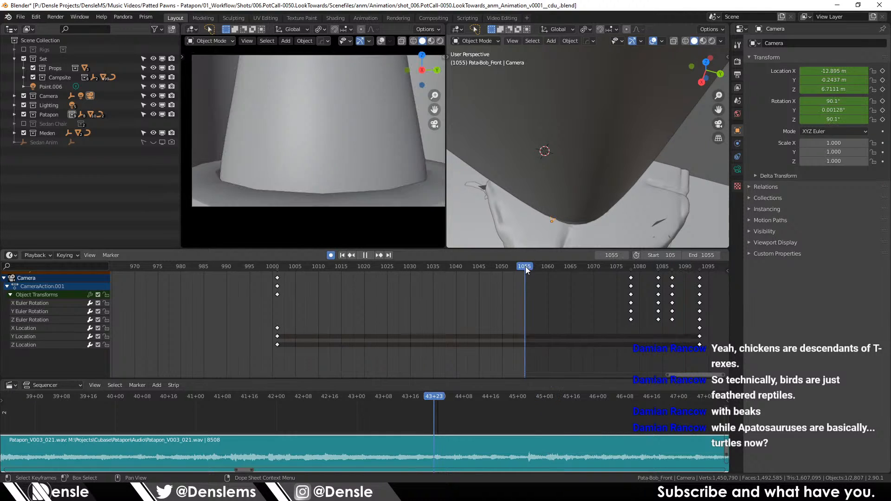
{"action": "key", "text": "space"}
{"action": "left_click_drag", "start_coordinate": [610, 279], "coordinate": [717, 364]}
{"action": "key", "text": "x"}
{"action": "left_click", "coordinate": [625, 303]}
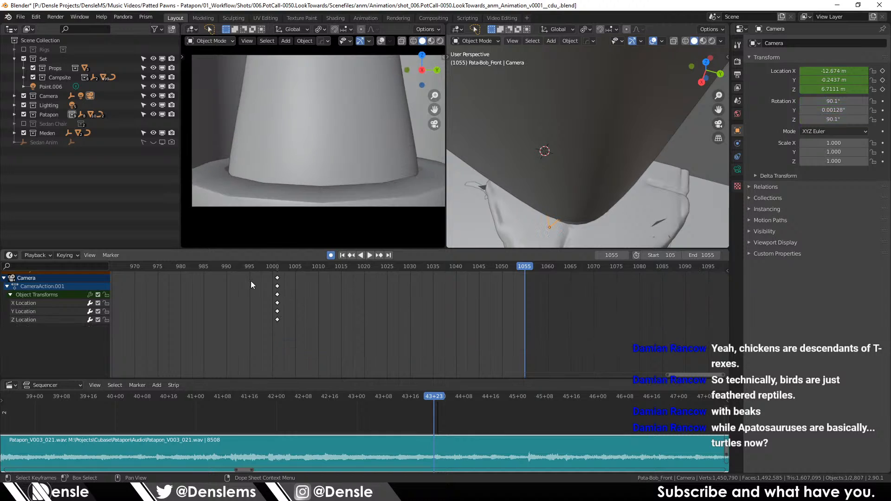
Step: Set the scene's start frame to 1001 and move the current frame to 1001
{"action": "left_click_drag", "start_coordinate": [275, 287], "coordinate": [439, 282]}
{"action": "key", "text": "Right"}
{"action": "key", "text": "Right"}
{"action": "key", "text": "Right"}
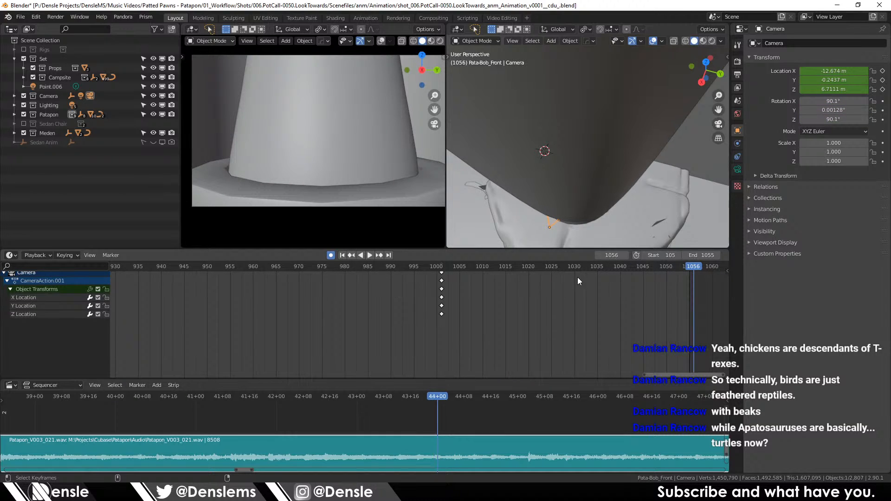
{"action": "left_click", "coordinate": [647, 258]}
{"action": "type", "text": "1001"}
{"action": "key", "text": "Return"}
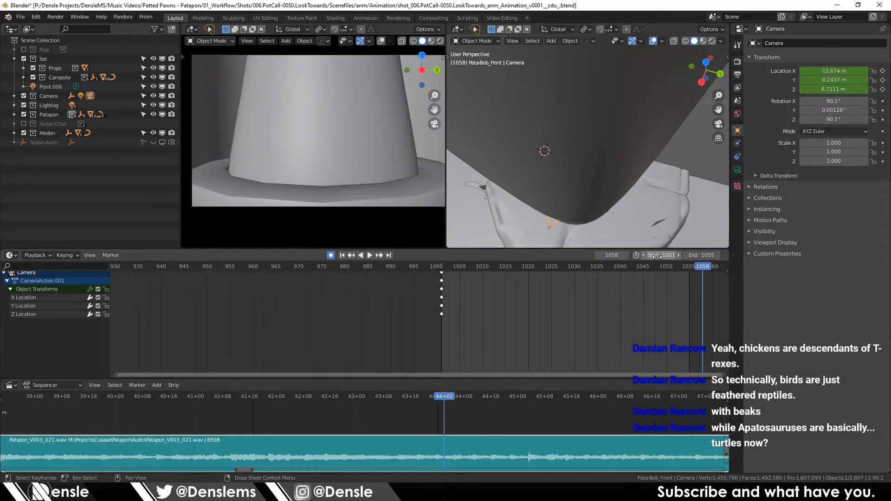
{"action": "left_click", "coordinate": [441, 266]}
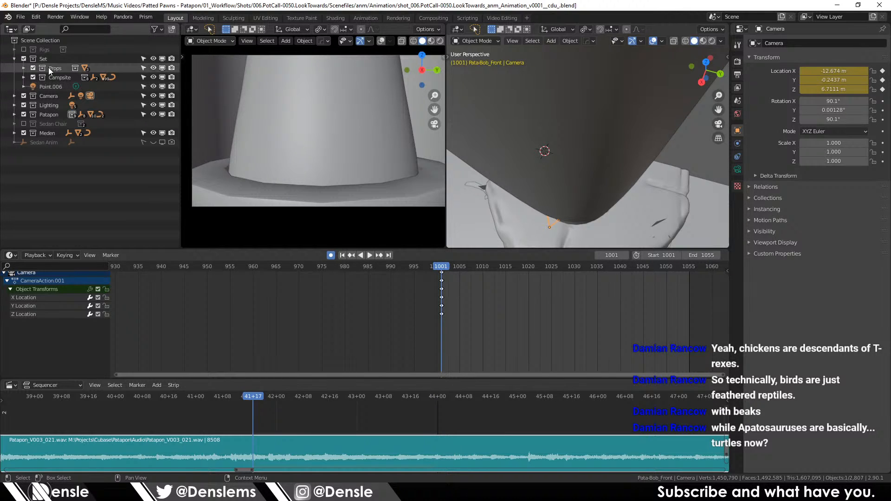
Step: Exclude the Set, Lighting and Patapon collections from the view layer and display the camera viewport in Material Preview shading
{"action": "left_click", "coordinate": [23, 59]}
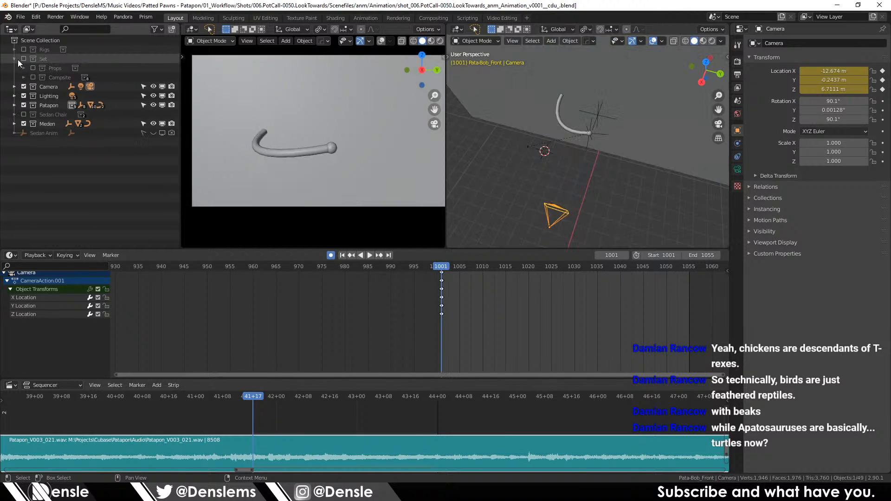
{"action": "left_click", "coordinate": [14, 59]}
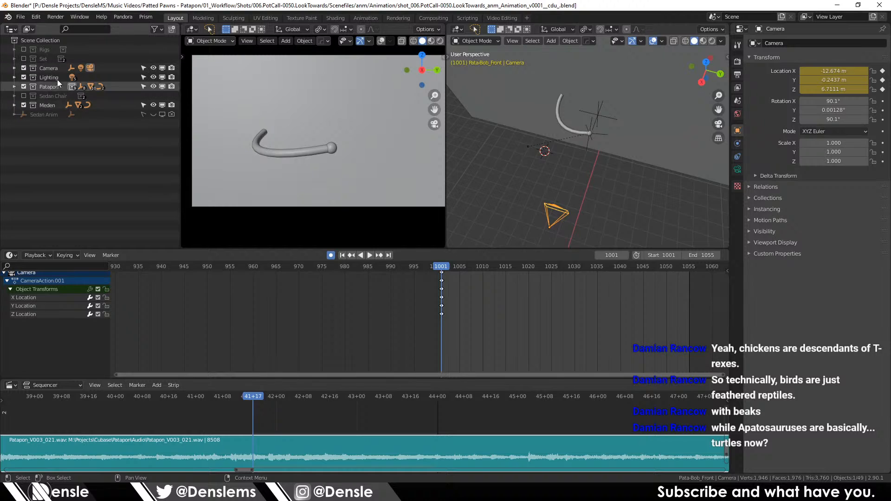
{"action": "left_click", "coordinate": [23, 78]}
{"action": "left_click", "coordinate": [24, 87]}
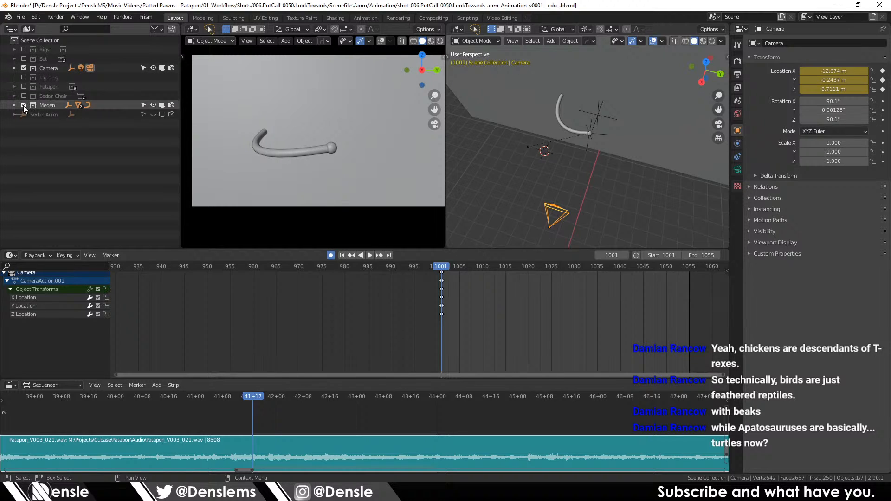
{"action": "left_click", "coordinate": [432, 41]}
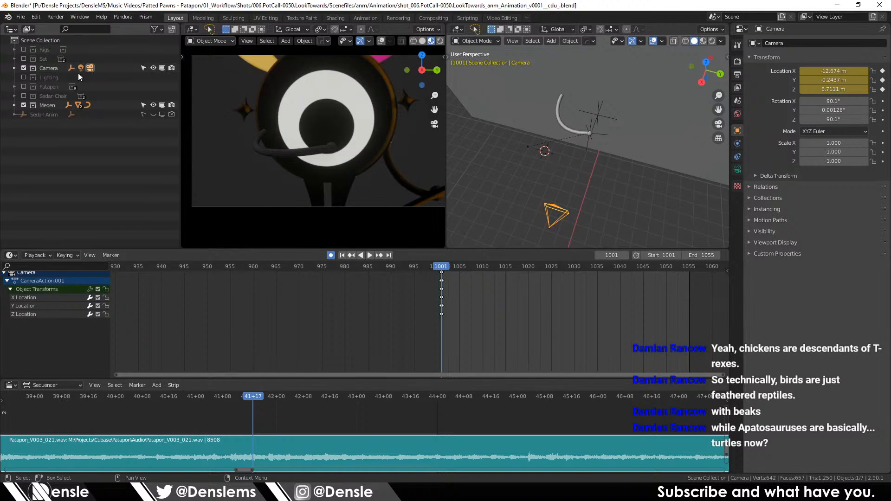
Step: Select the Camera object and trackball-rotate it to about 93.9° X, 0° Y and 89.3° Z to centre the character in frame
{"action": "left_click", "coordinate": [48, 69]}
{"action": "left_click", "coordinate": [14, 68]}
{"action": "left_click", "coordinate": [49, 77]}
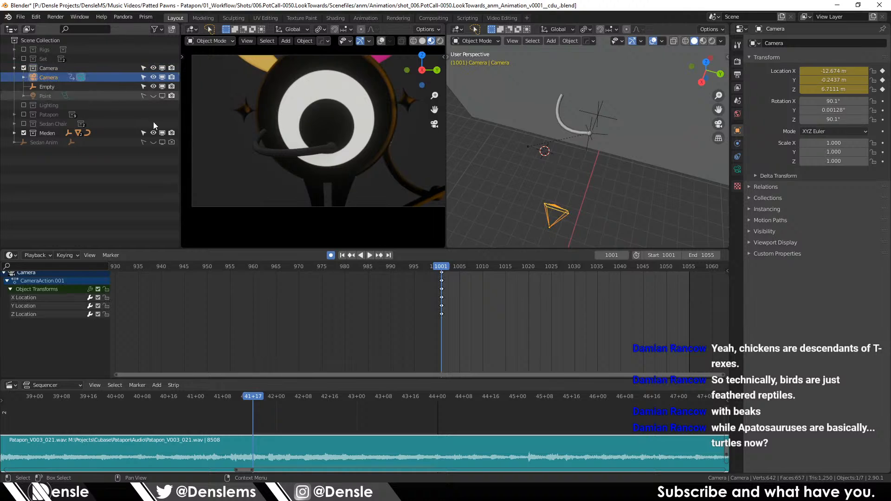
{"action": "key", "text": "r"}
{"action": "key", "text": "r"}
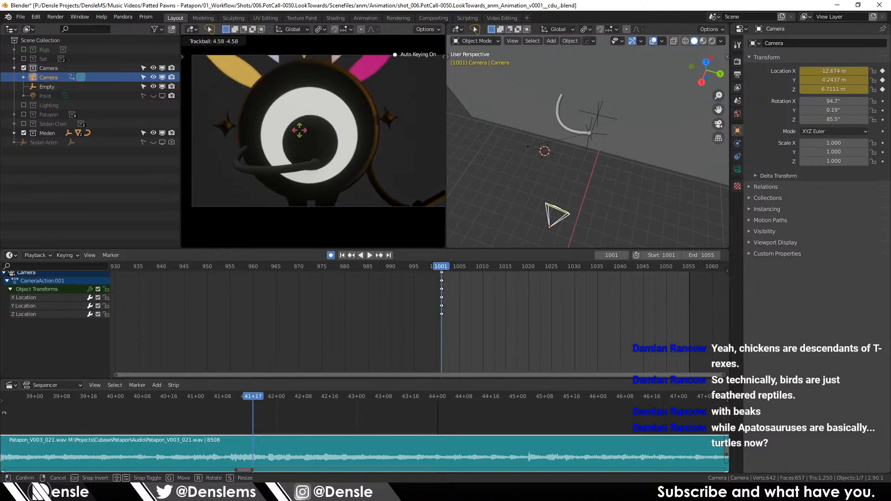
{"action": "left_click", "coordinate": [301, 129]}
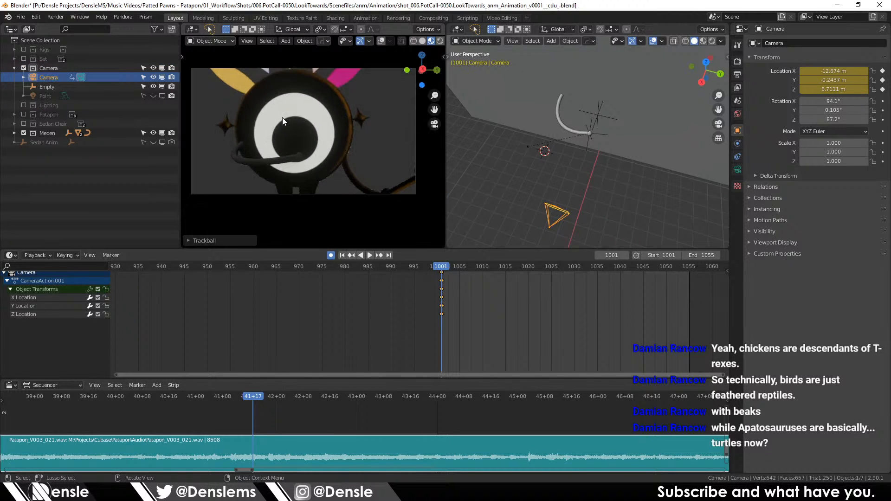
{"action": "key", "text": "r"}
{"action": "key", "text": "r"}
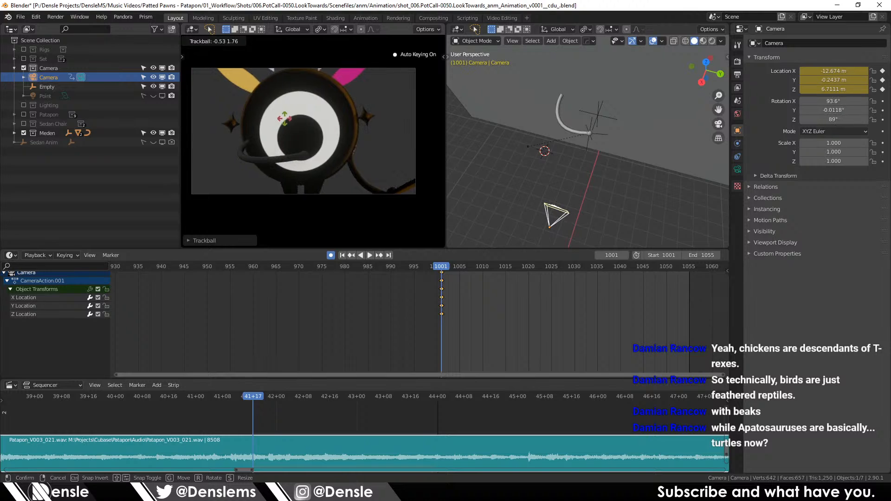
{"action": "left_click", "coordinate": [290, 126]}
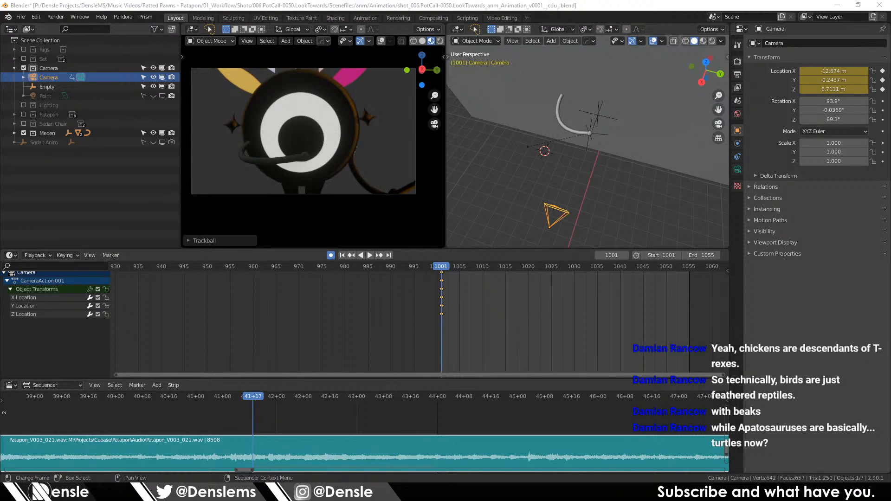
Step: Switch to After Effects and scrub the 0060_0020_Lookup 2 composition to frame 48 to examine the character's motion
{"action": "key", "text": "alt+Tab"}
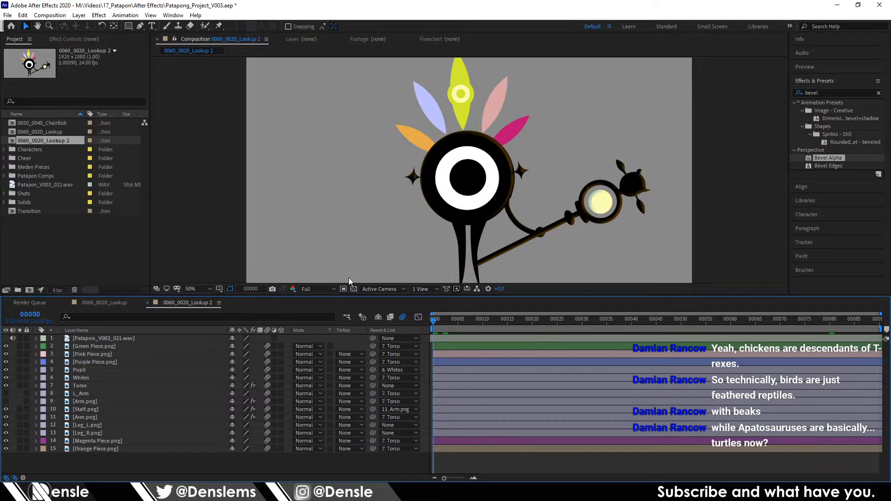
{"action": "left_click", "coordinate": [474, 188]}
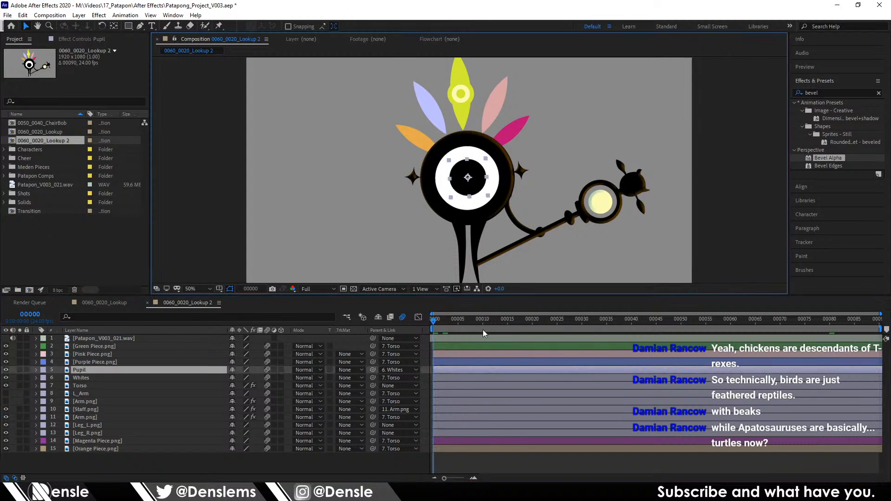
{"action": "left_click_drag", "start_coordinate": [439, 319], "coordinate": [673, 323]}
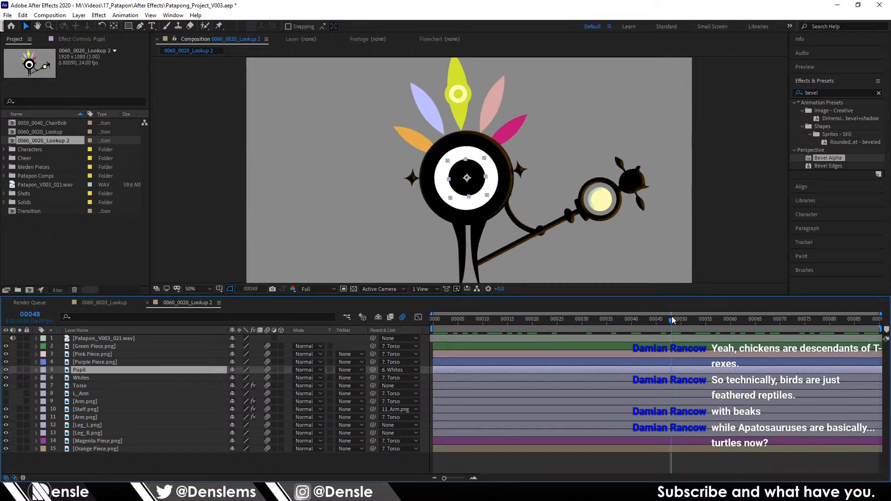
{"action": "left_click", "coordinate": [514, 129]}
{"action": "left_click", "coordinate": [399, 142], "text": "shift"}
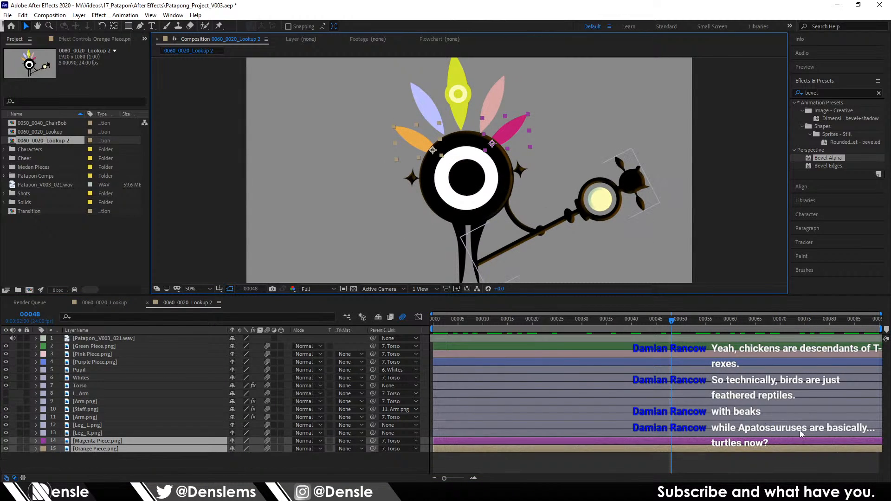
{"action": "key", "text": "r"}
{"action": "key", "text": "Delete"}
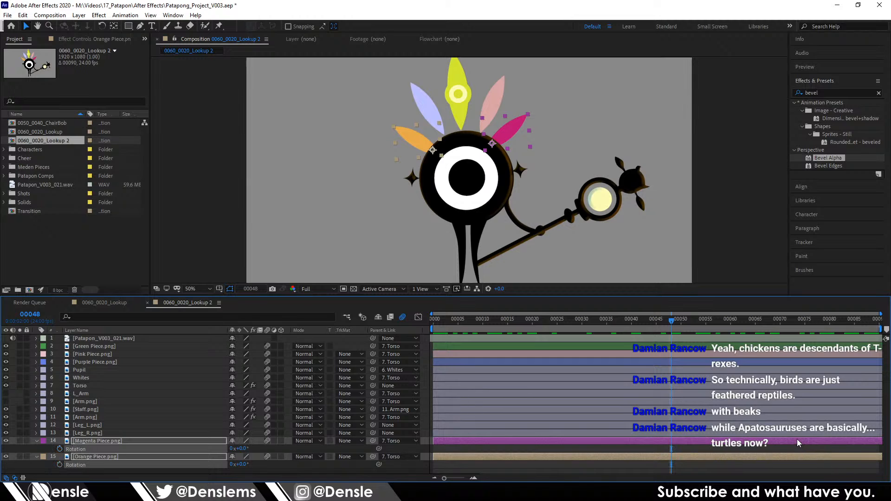
{"action": "key", "text": "ctrl+r"}
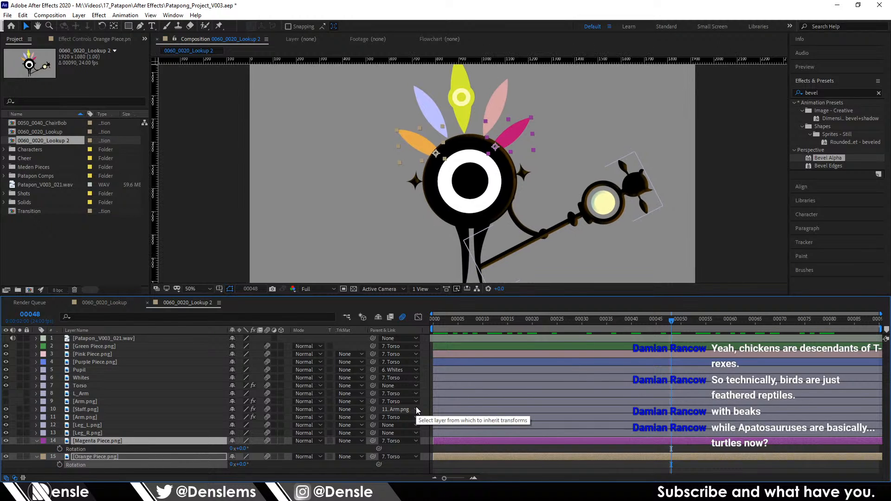
{"action": "key", "text": "r"}
{"action": "key", "text": "ctrl+r"}
{"action": "key", "text": "ctrl+shift+a"}
Step: Preview the composition, and keyframe the Torso's rotation leaning slightly clockwise at frame 0 and slightly counter-clockwise at frame 89
{"action": "left_click", "coordinate": [448, 320]}
{"action": "key", "text": "space"}
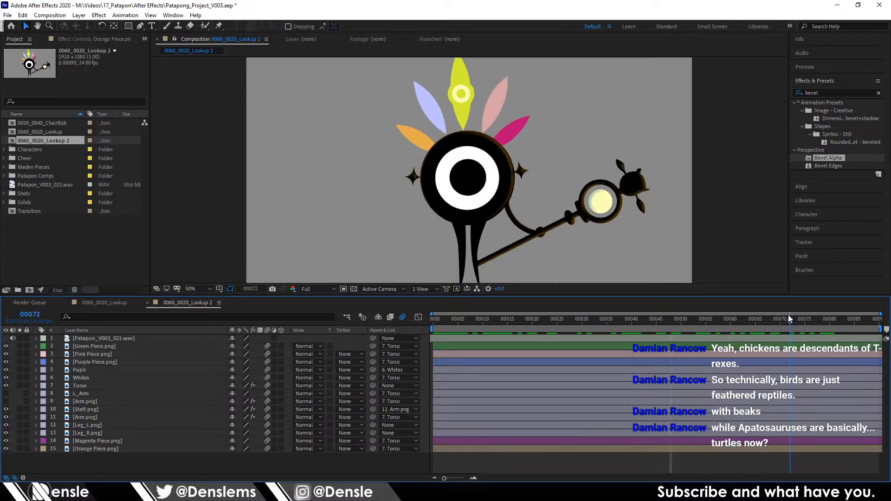
{"action": "key", "text": "space"}
{"action": "left_click", "coordinate": [424, 208]}
{"action": "left_click", "coordinate": [101, 26]}
{"action": "left_click_drag", "start_coordinate": [442, 153], "coordinate": [447, 149]}
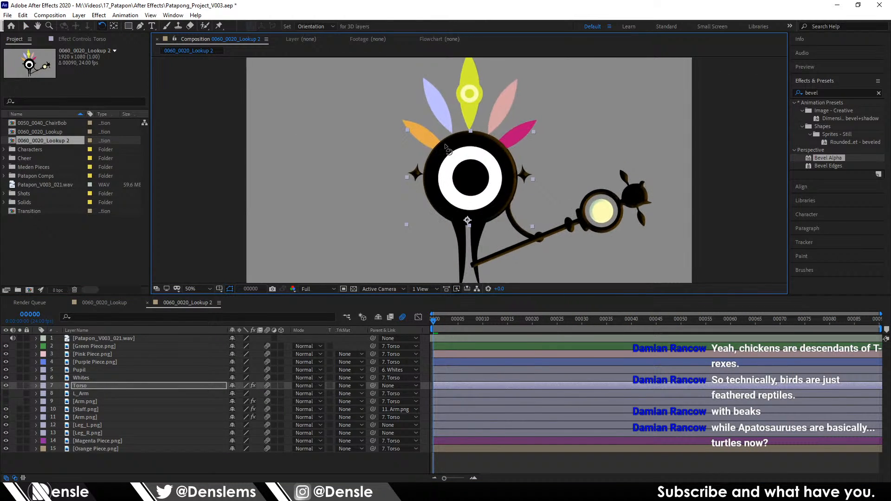
{"action": "key", "text": "r"}
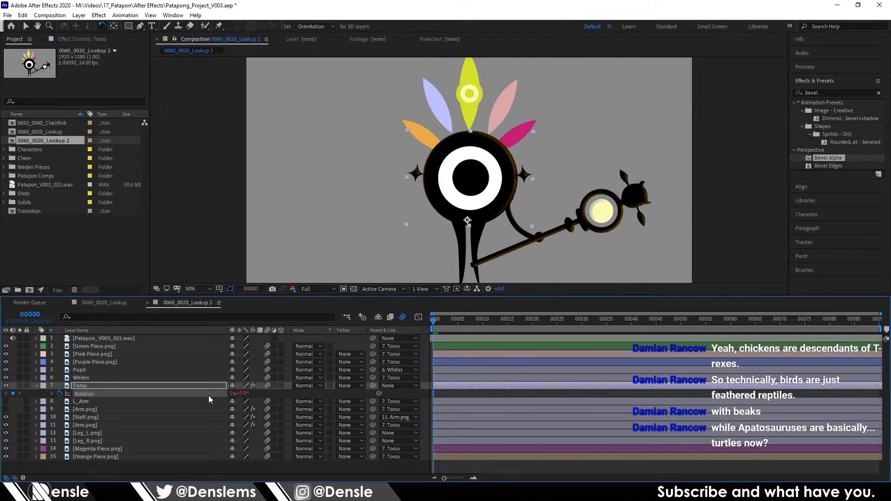
{"action": "key", "text": "End"}
{"action": "left_click_drag", "start_coordinate": [475, 143], "coordinate": [470, 138]}
{"action": "key", "text": "Home"}
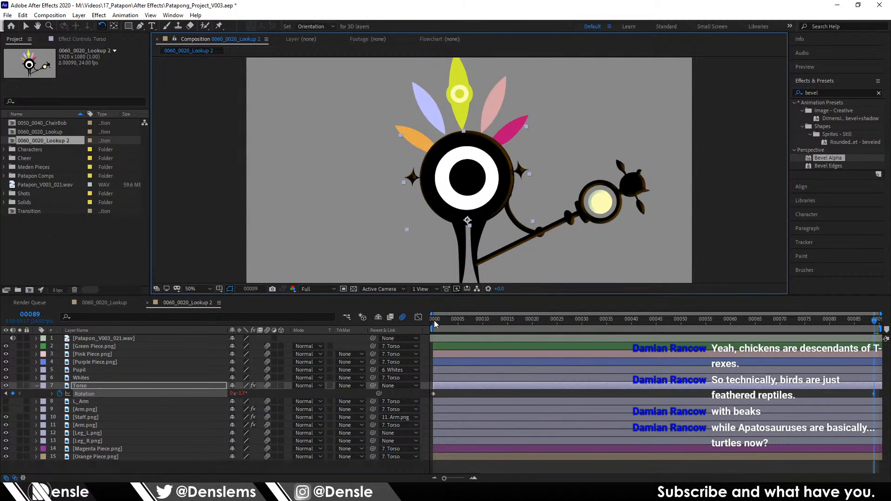
Step: Ease the Torso's rotation keyframes, extend the incoming ease of the last keyframe in the speed graph, and play back the motion
{"action": "left_click", "coordinate": [428, 401]}
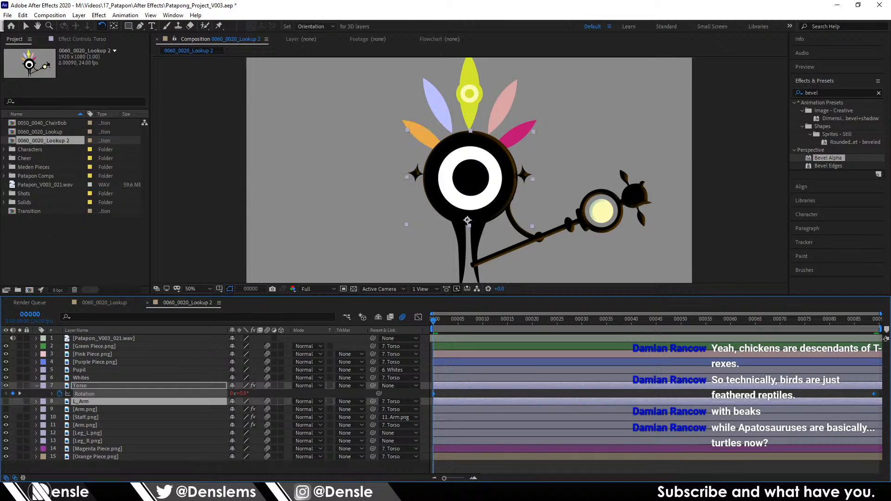
{"action": "left_click", "coordinate": [418, 317]}
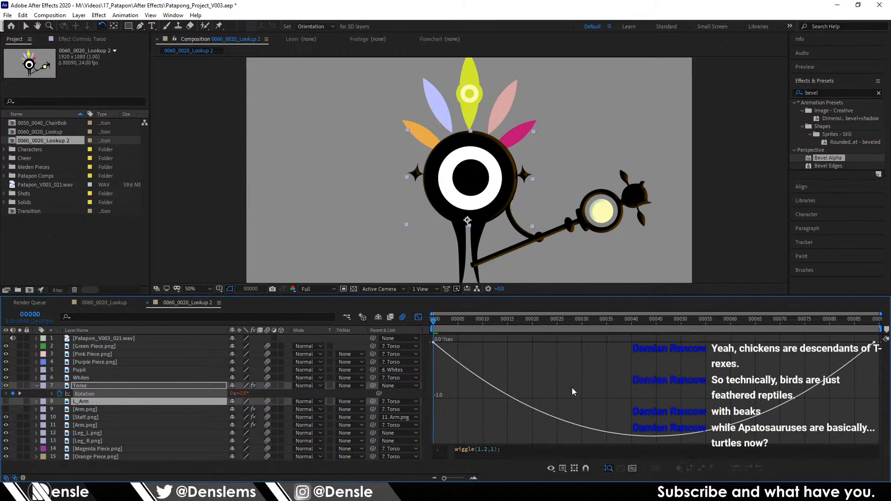
{"action": "left_click_drag", "start_coordinate": [800, 343], "coordinate": [581, 351]}
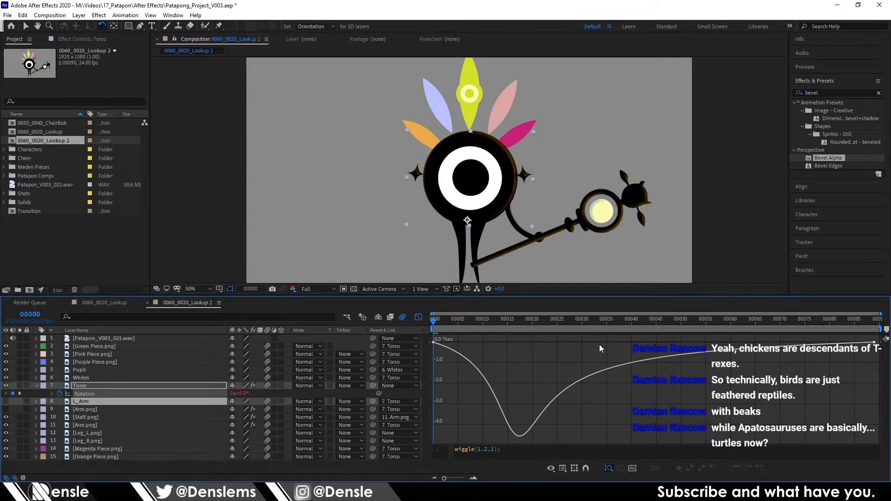
{"action": "key", "text": "space"}
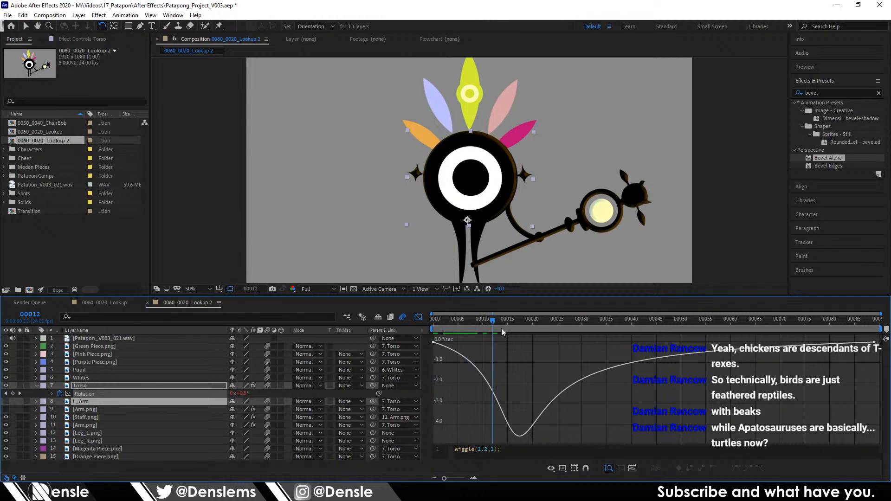
{"action": "key", "text": "space"}
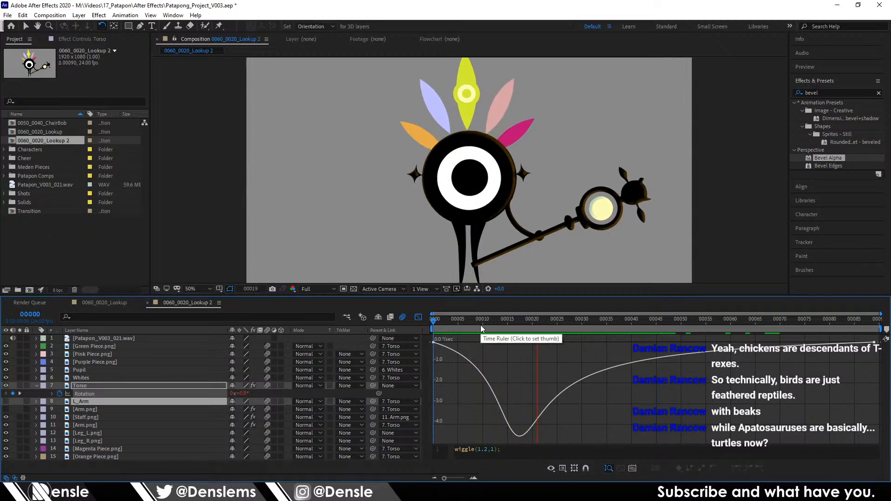
{"action": "key", "text": "space"}
Step: Shorten the first Torso rotation keyframe's outgoing ease to about frame 5 in the speed graph and preview the faster turn
{"action": "left_click", "coordinate": [452, 342]}
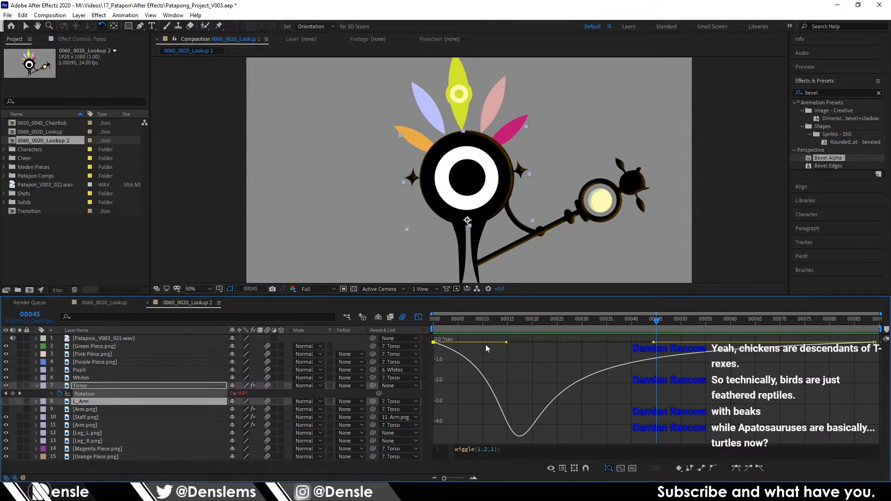
{"action": "left_click_drag", "start_coordinate": [506, 344], "coordinate": [455, 343]}
{"action": "key", "text": "Home"}
{"action": "key", "text": "space"}
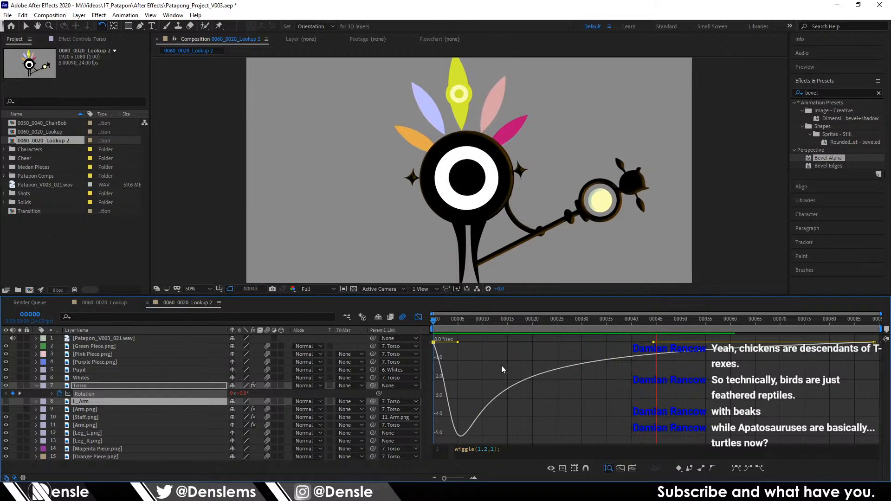
{"action": "left_click", "coordinate": [418, 317]}
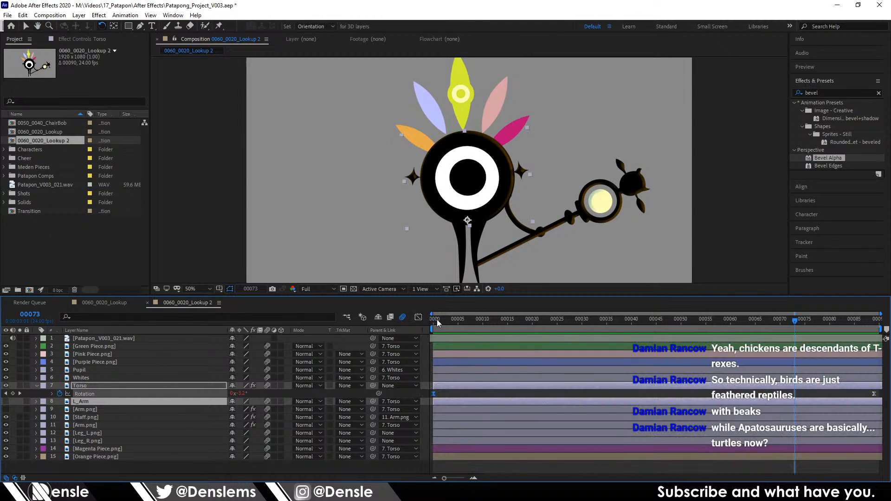
{"action": "key", "text": "space"}
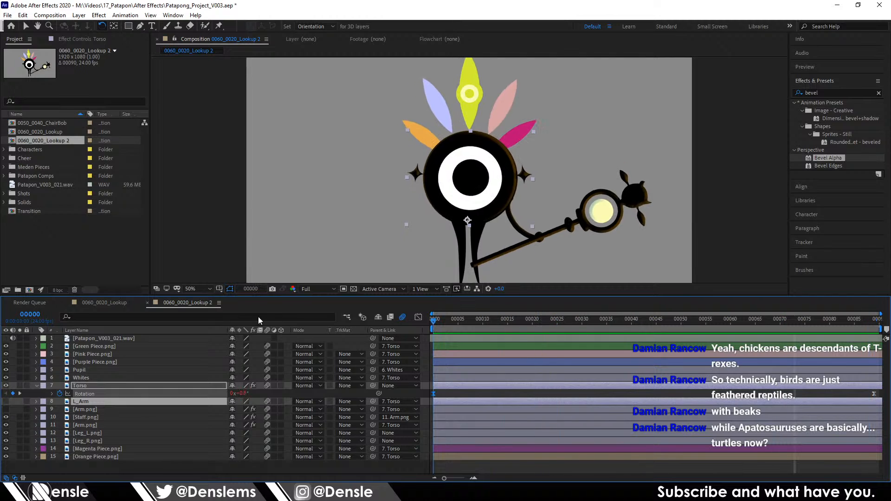
Step: Select the orange, purple, green, pink and magenta feather layers and add rotation keyframes to them at frame 0
{"action": "left_click", "coordinate": [449, 393]}
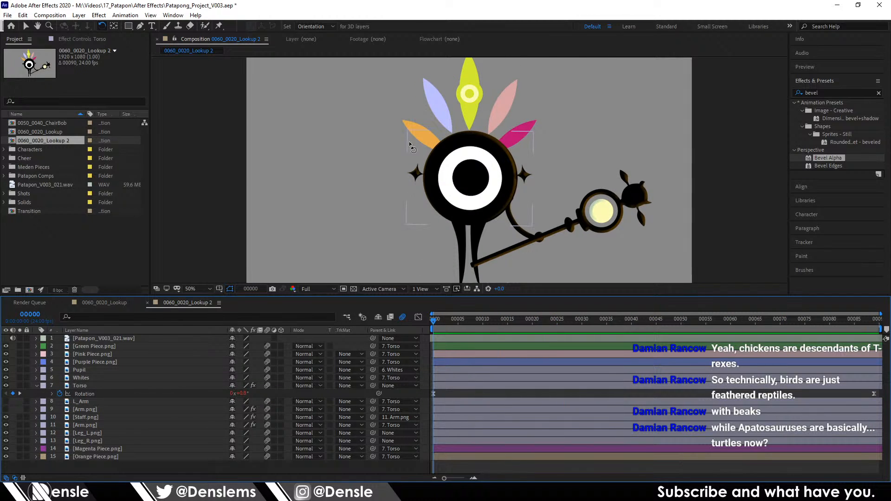
{"action": "left_click", "coordinate": [418, 131]}
{"action": "left_click_drag", "start_coordinate": [439, 319], "coordinate": [211, 303]}
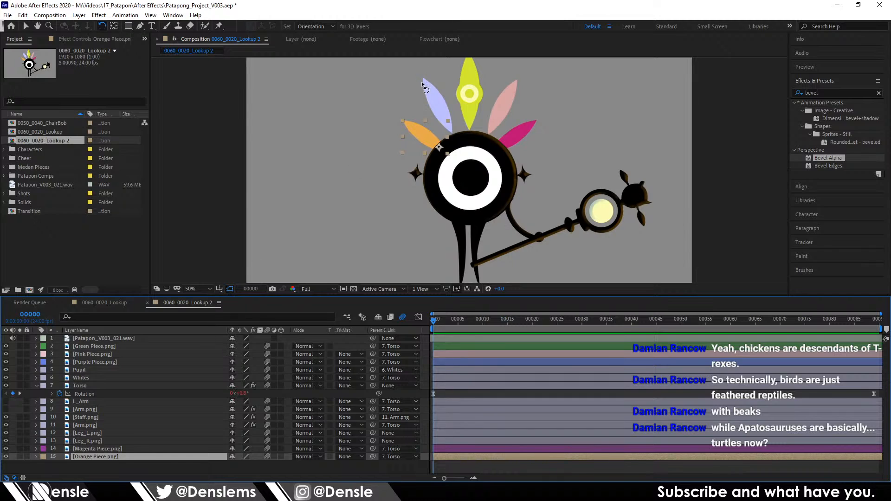
{"action": "left_click", "coordinate": [430, 96], "text": "shift"}
{"action": "left_click", "coordinate": [469, 91], "text": "shift"}
{"action": "left_click", "coordinate": [507, 109], "text": "shift"}
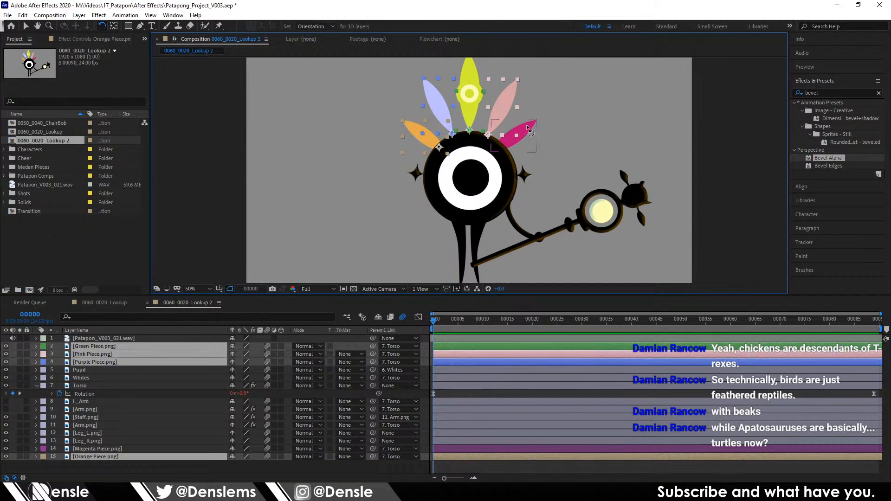
{"action": "left_click", "coordinate": [528, 129], "text": "shift"}
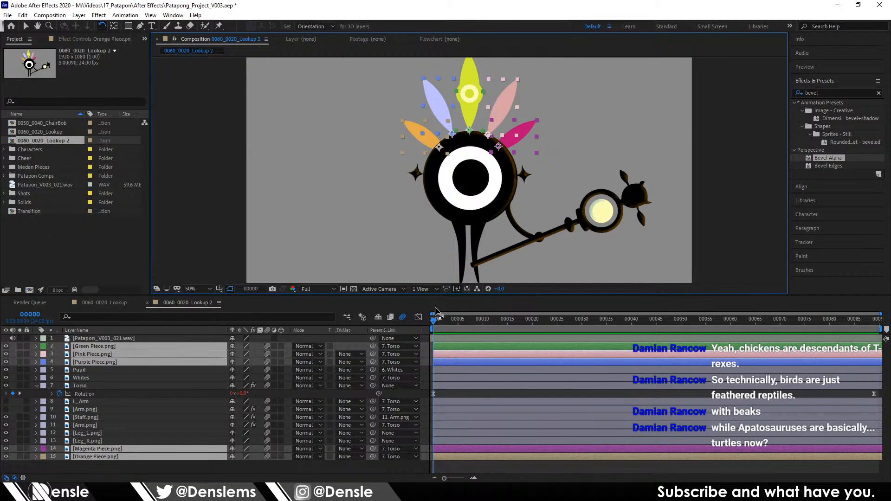
{"action": "key", "text": "r"}
Step: Keyframe the five feathers' rotation to about 2.3° at frame 7 and about 5° at frame 30, and advance to frame 89
{"action": "left_click_drag", "start_coordinate": [433, 323], "coordinate": [468, 320]}
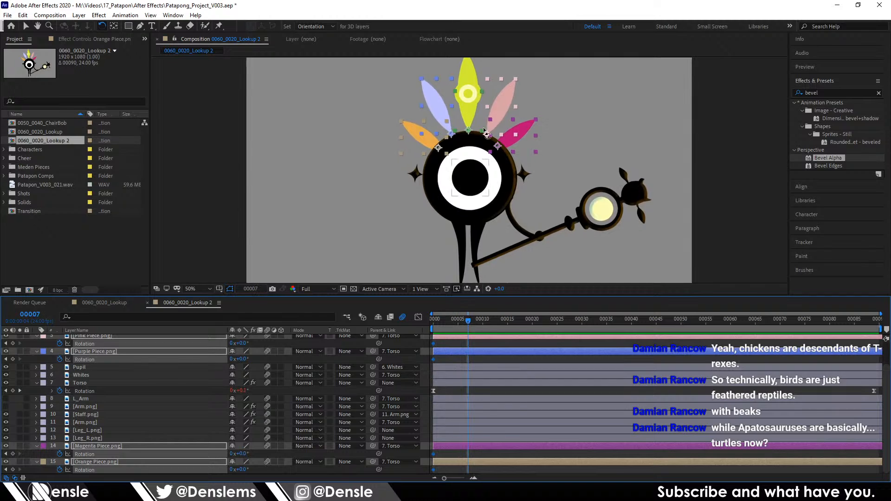
{"action": "left_click_drag", "start_coordinate": [469, 66], "coordinate": [472, 70]}
{"action": "left_click_drag", "start_coordinate": [444, 319], "coordinate": [582, 330]}
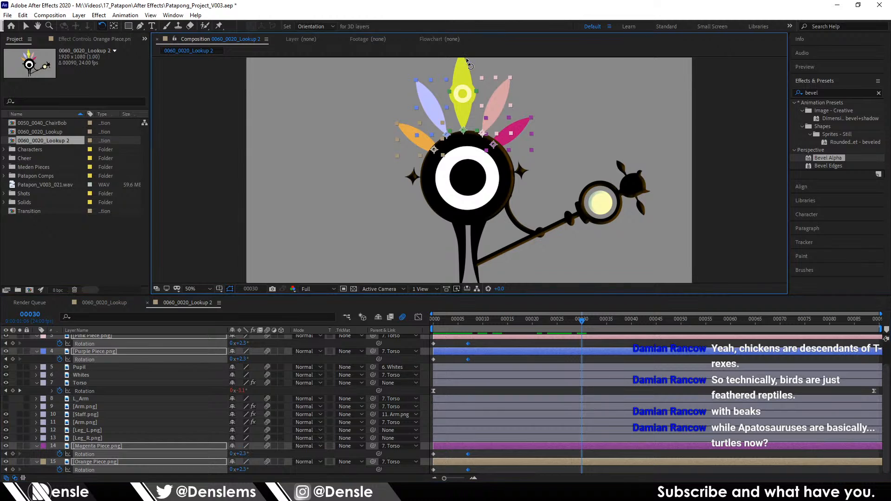
{"action": "left_click_drag", "start_coordinate": [465, 61], "coordinate": [470, 66]}
{"action": "left_click_drag", "start_coordinate": [594, 324], "coordinate": [864, 310]}
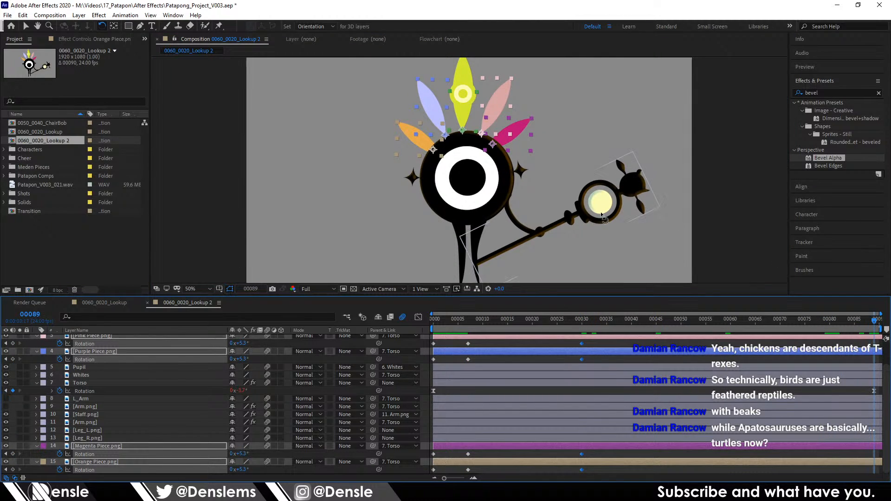
Step: Keyframe the five feathers' rotation to about -3.3°, shift those keys to about frame 68, and key about -3.0° at frame 89
{"action": "left_click_drag", "start_coordinate": [466, 76], "coordinate": [454, 65]}
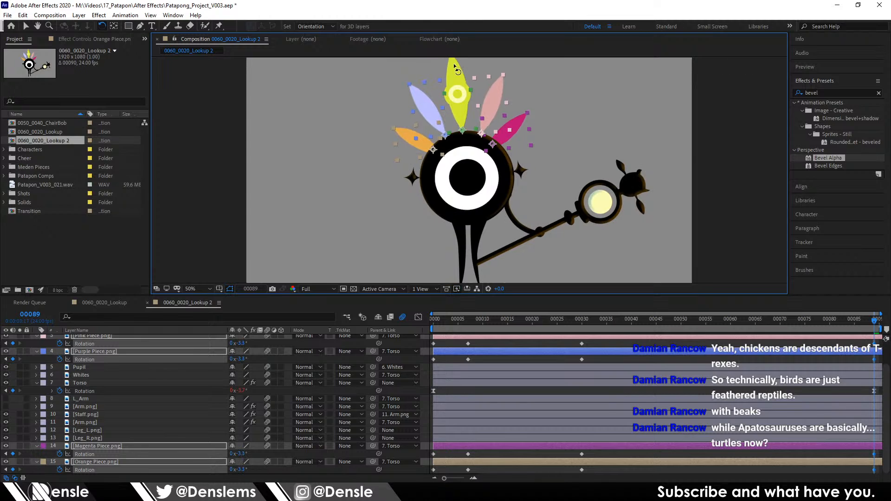
{"action": "left_click_drag", "start_coordinate": [434, 321], "coordinate": [878, 349]}
{"action": "left_click_drag", "start_coordinate": [790, 352], "coordinate": [875, 326]}
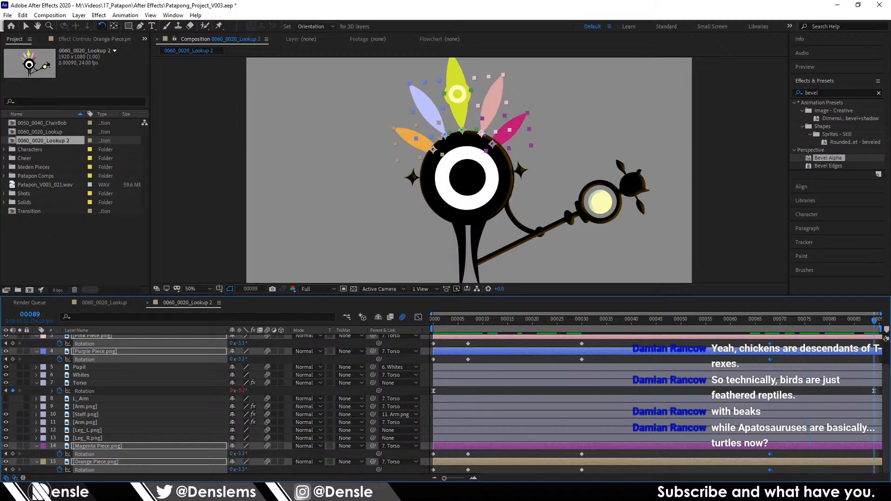
{"action": "left_click", "coordinate": [452, 68]}
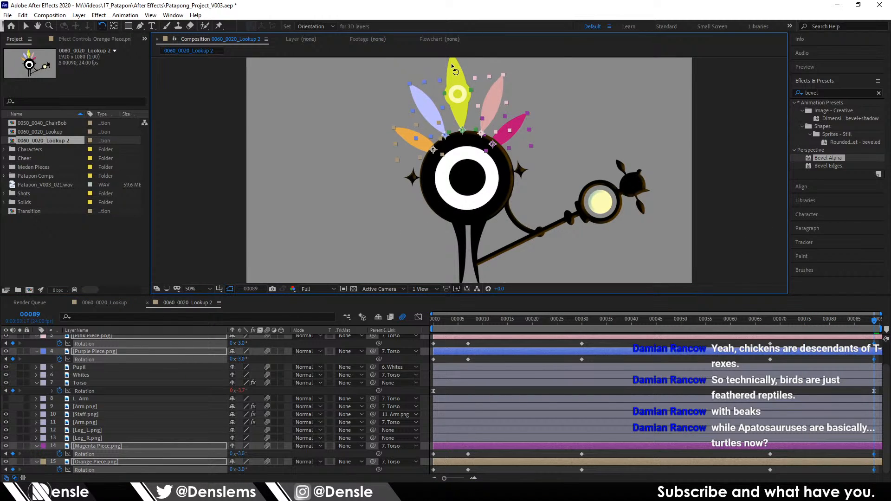
Step: Preview the feather animation from frame 0 and save the project
{"action": "left_click_drag", "start_coordinate": [754, 321], "coordinate": [187, 319]}
{"action": "left_click", "coordinate": [423, 358]}
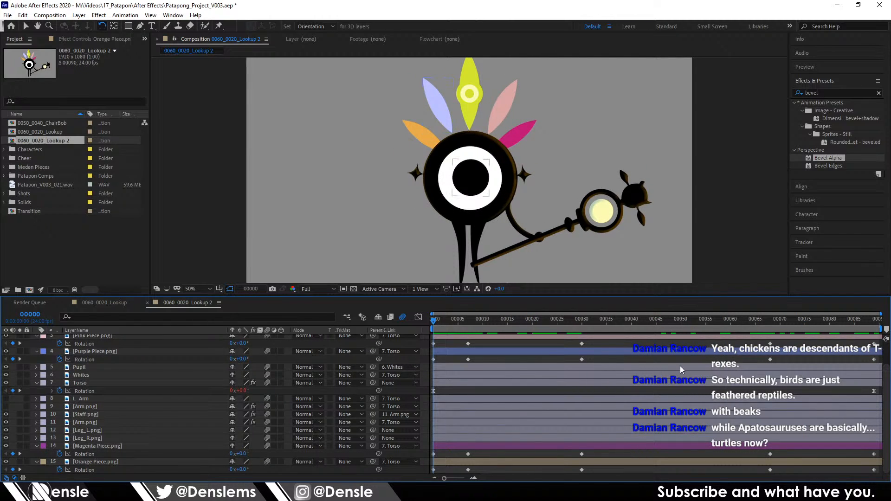
{"action": "key", "text": "space"}
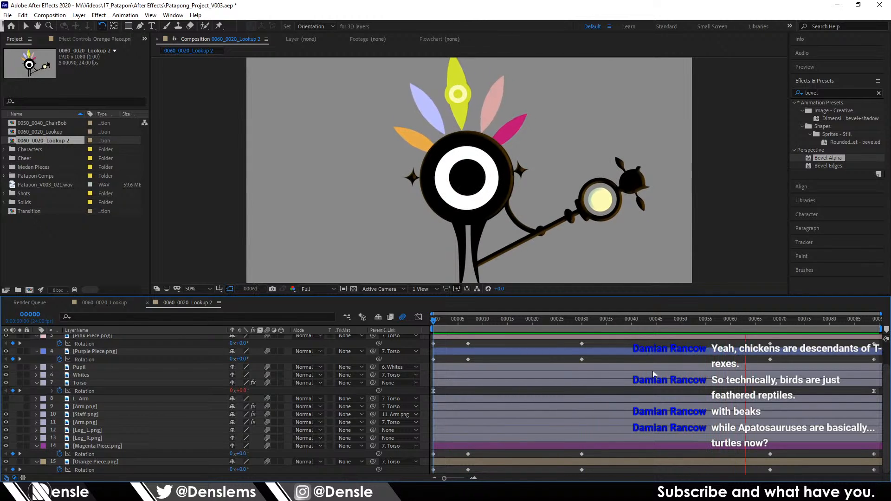
{"action": "key", "text": "space"}
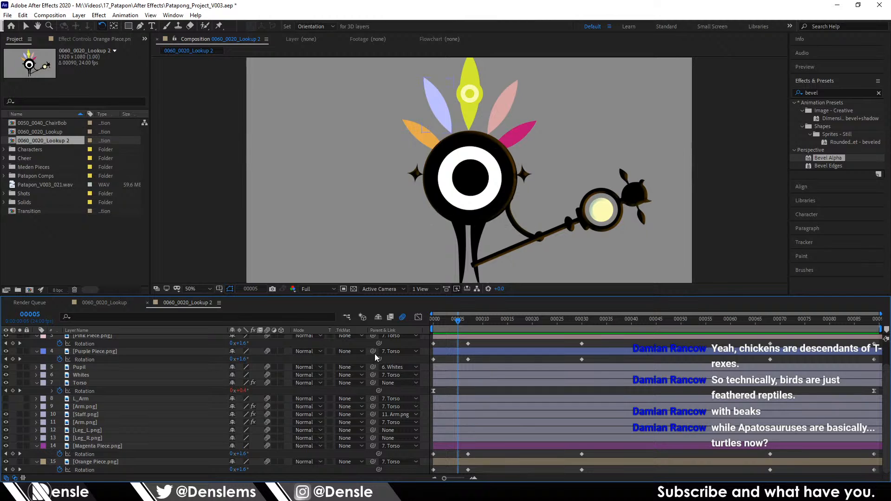
{"action": "key", "text": "ctrl+s"}
Step: Rename the composition to 0060_0050_Lookup 2 in its composition settings
{"action": "key", "text": "ctrl+k"}
{"action": "left_click", "coordinate": [420, 182]}
{"action": "key", "text": "BackSpace"}
{"action": "type", "text": "50_Lookup 2"}
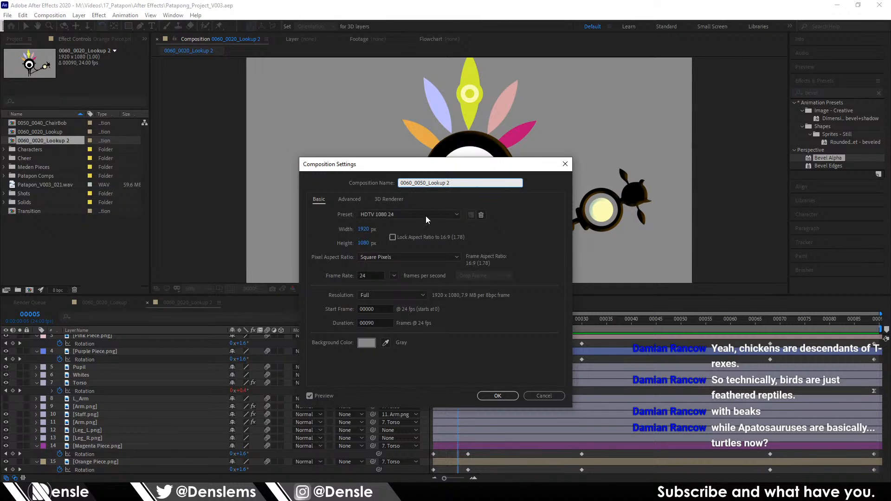
{"action": "left_click", "coordinate": [498, 396]}
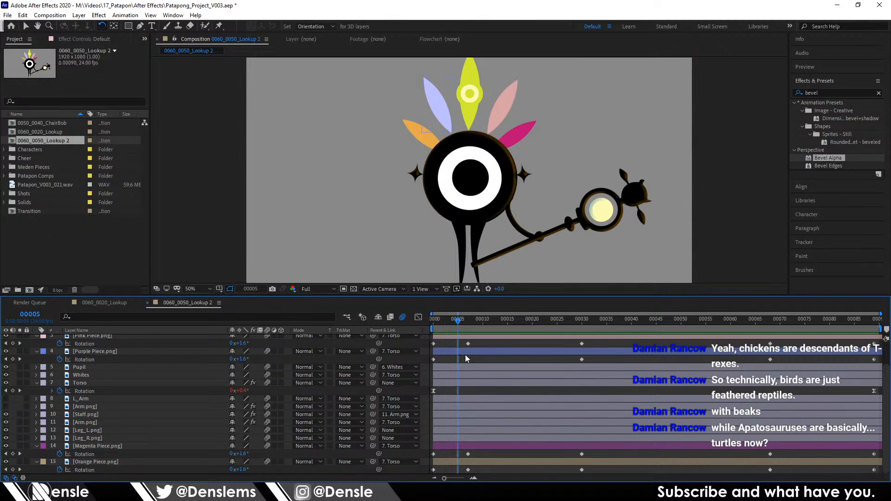
Step: Add the composition to the render queue and remove the finished Pata_Chant_Bob item
{"action": "key", "text": "ctrl+m"}
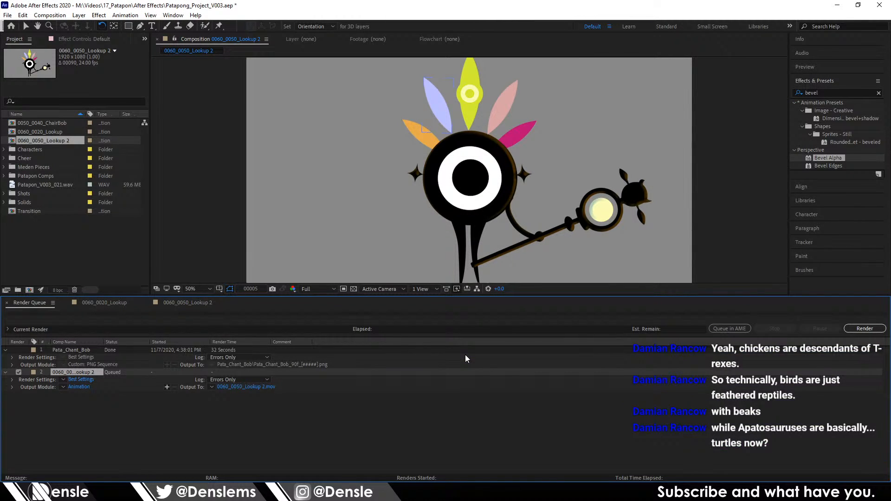
{"action": "left_click", "coordinate": [71, 352]}
{"action": "key", "text": "Delete"}
Step: Set the queued composition's output format to PNG Sequence and change its output channels
{"action": "left_click", "coordinate": [79, 365]}
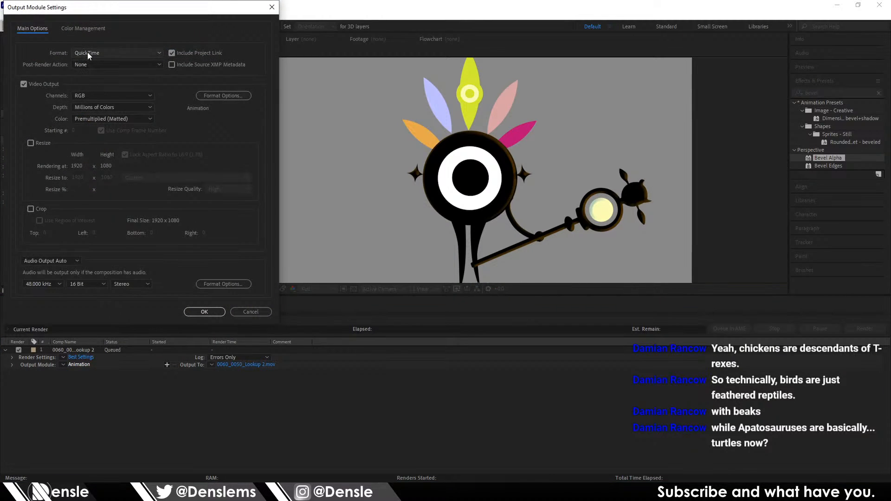
{"action": "left_click", "coordinate": [87, 52]}
{"action": "left_click", "coordinate": [103, 138]}
{"action": "left_click", "coordinate": [100, 96]}
{"action": "left_click", "coordinate": [100, 117]}
{"action": "left_click", "coordinate": [203, 312]}
Step: Set the output location to the Exports\Meden folder, keep the 0060_0050_Lookup 2_[#####].png name, and render the sequence
{"action": "left_click", "coordinate": [244, 366]}
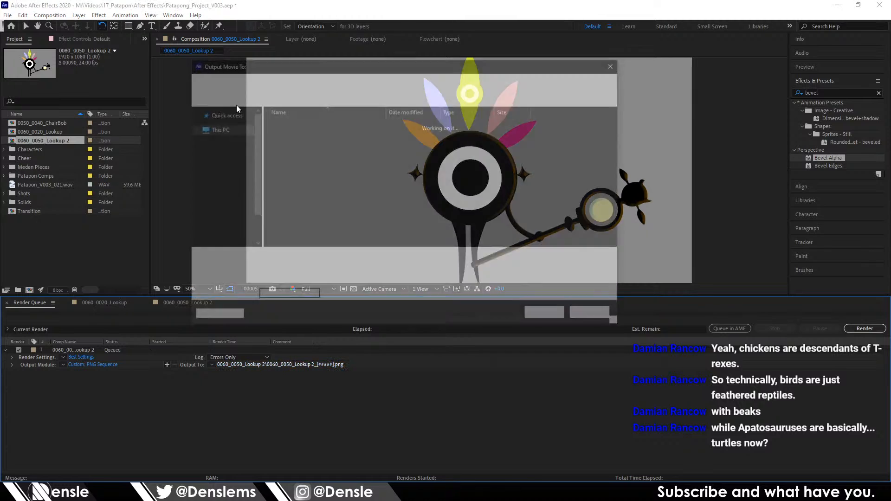
{"action": "left_click", "coordinate": [368, 80]}
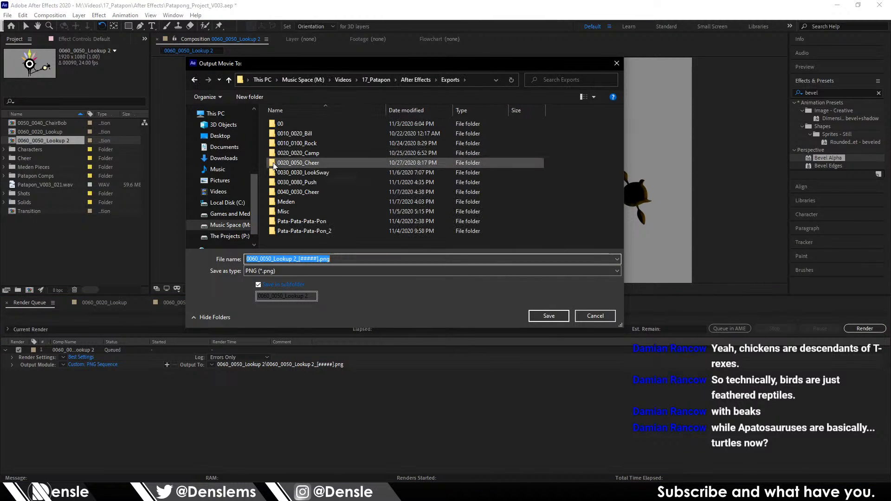
{"action": "double_click", "coordinate": [291, 201]}
{"action": "left_click", "coordinate": [298, 259]}
{"action": "left_click", "coordinate": [299, 258]}
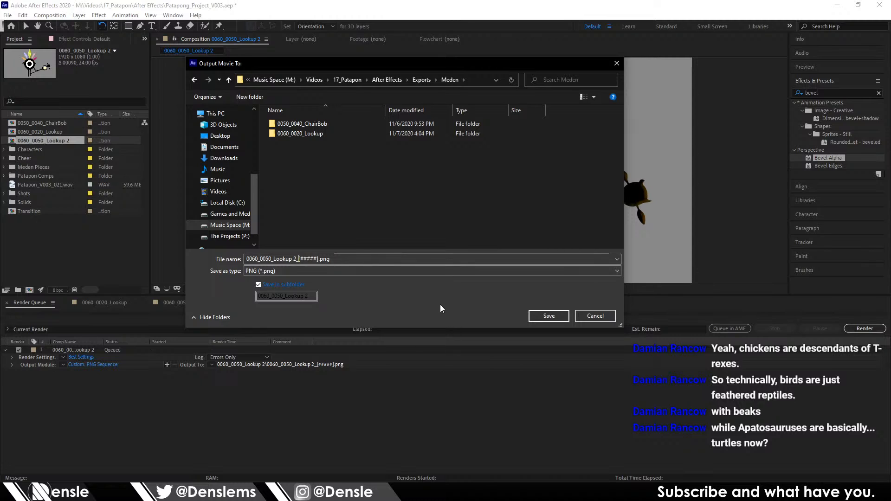
{"action": "left_click", "coordinate": [531, 315]}
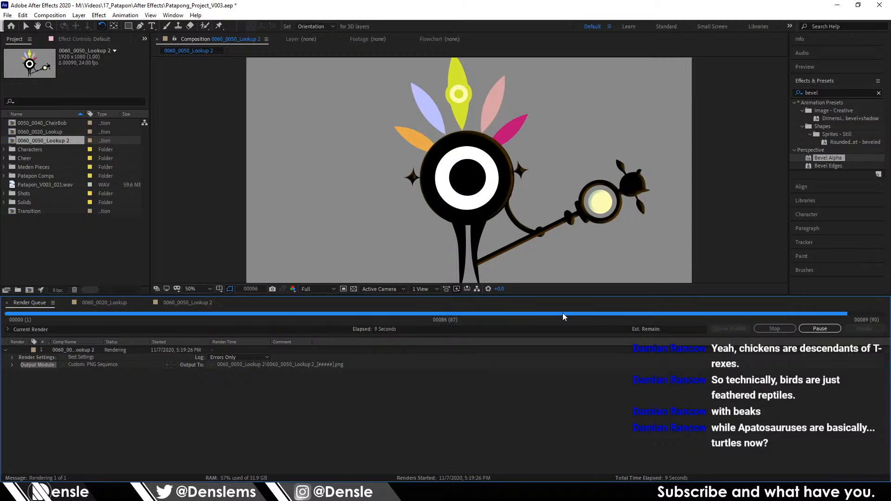
Step: Switch to Blender and rename the 0050_0060_Raise_00000 plane's material to Meden
{"action": "left_click", "coordinate": [838, 5]}
{"action": "left_click", "coordinate": [280, 214]}
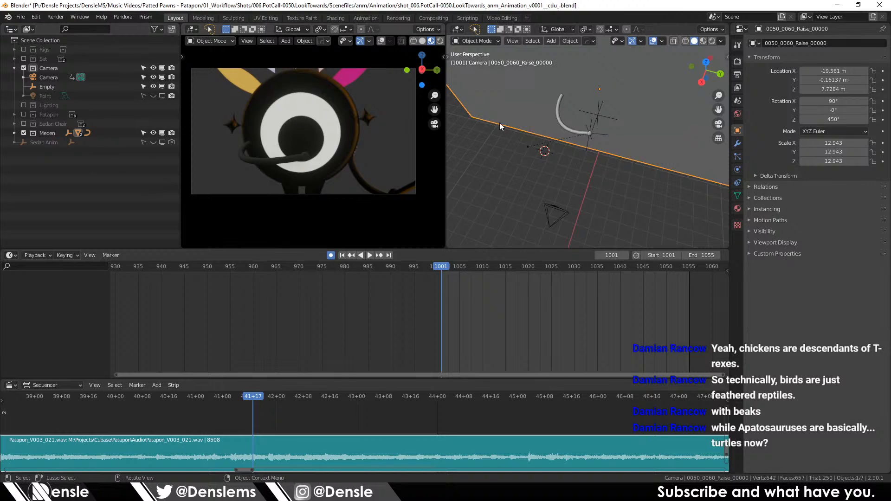
{"action": "left_click", "coordinate": [737, 210]}
{"action": "key", "text": "ctrl+a"}
{"action": "key", "text": "BackSpace"}
{"action": "type", "text": "M"}
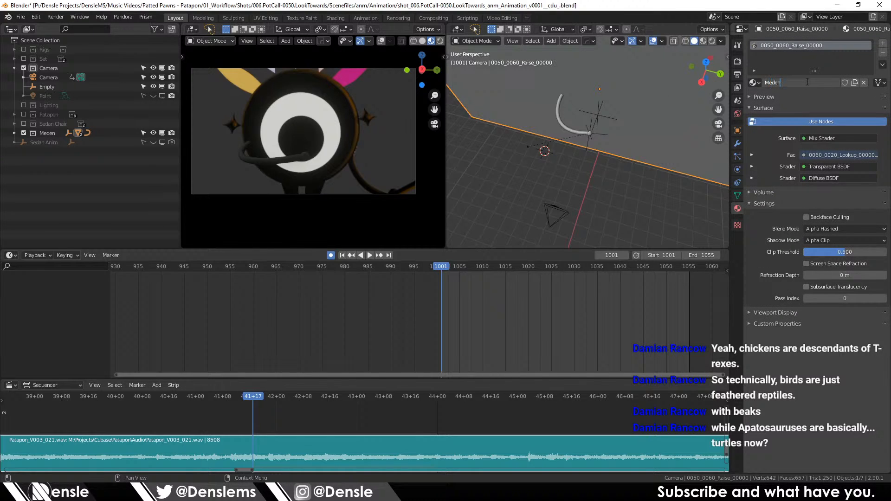
{"action": "key", "text": "Return"}
Step: Replace the Meden material's image sequence with all the PNG frames from the 0060_0050_Lookup 2 folder in the shader nodes
{"action": "key", "text": "shift+F3"}
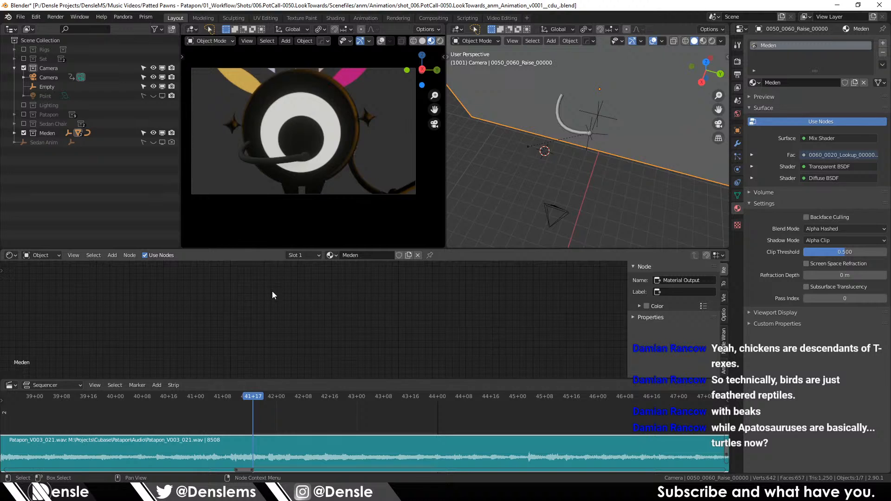
{"action": "scroll", "coordinate": [395, 294], "scroll_direction": "down", "scroll_amount": 5}
{"action": "left_click_drag", "start_coordinate": [396, 292], "coordinate": [368, 346]}
{"action": "scroll", "coordinate": [349, 327], "scroll_direction": "up", "scroll_amount": 10}
{"action": "left_click_drag", "start_coordinate": [330, 322], "coordinate": [283, 275]}
{"action": "scroll", "coordinate": [348, 292], "scroll_direction": "up", "scroll_amount": 5}
{"action": "left_click", "coordinate": [421, 280]}
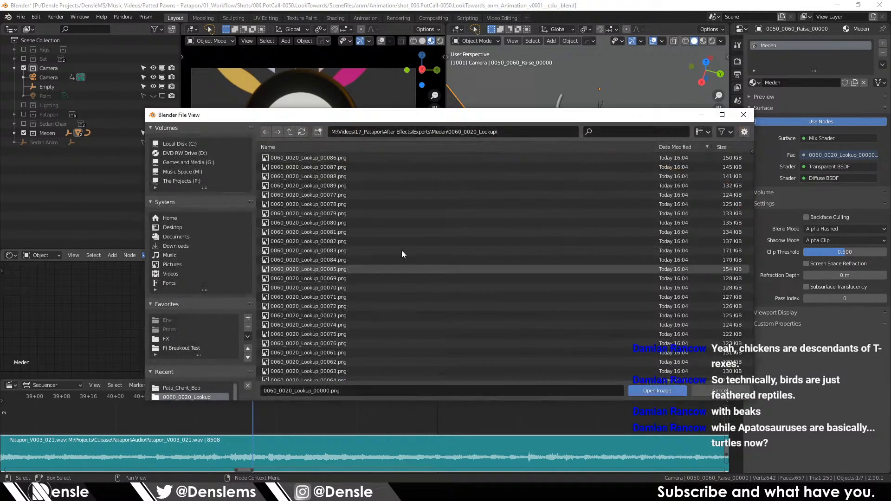
{"action": "left_click", "coordinate": [289, 133]}
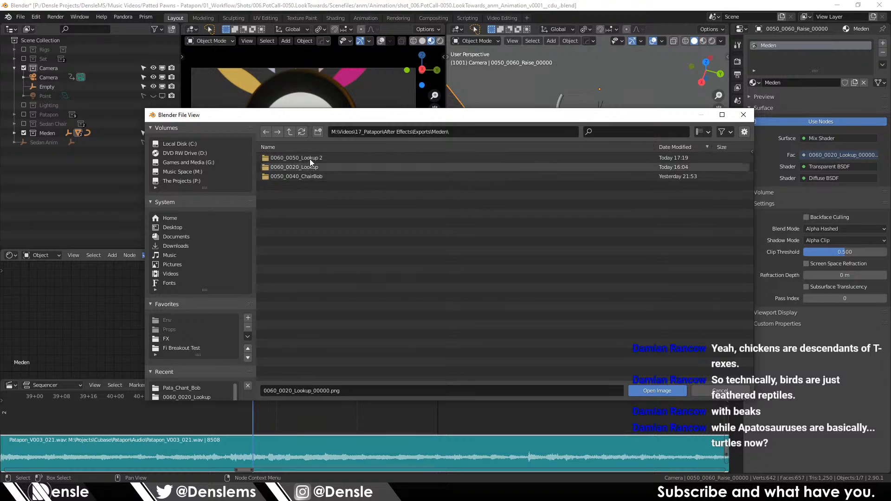
{"action": "double_click", "coordinate": [297, 158]}
{"action": "key", "text": "a"}
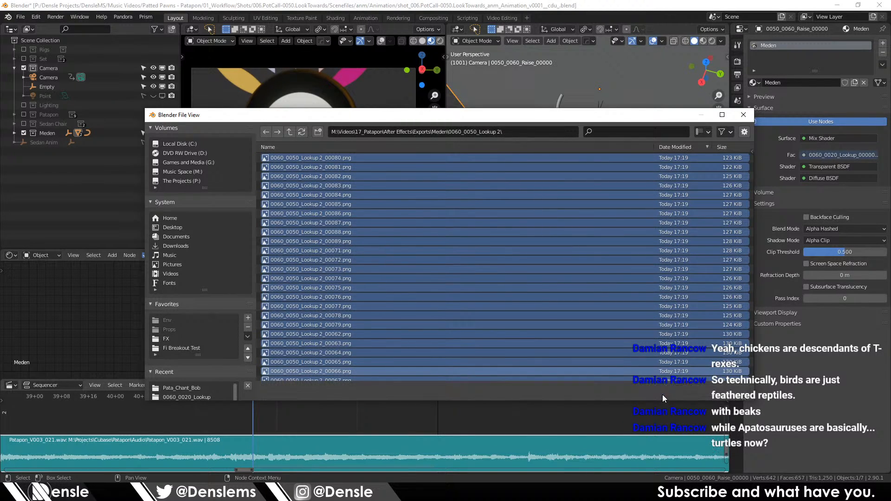
{"action": "left_click", "coordinate": [663, 395]}
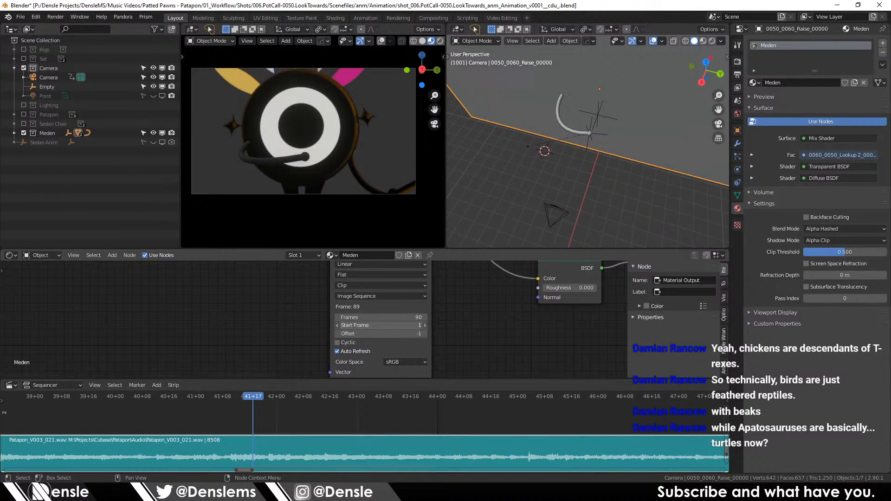
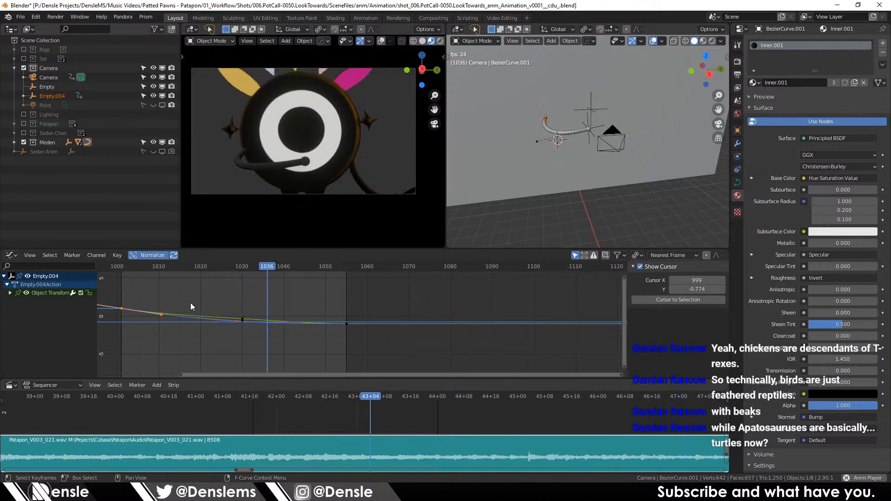
Step: Nudge Empty.004's keyframes at frame 1030 vertically in the graph and scrub through the arm's motion
{"action": "left_click", "coordinate": [230, 267]}
{"action": "left_click_drag", "start_coordinate": [234, 273], "coordinate": [277, 329]}
{"action": "key", "text": "g"}
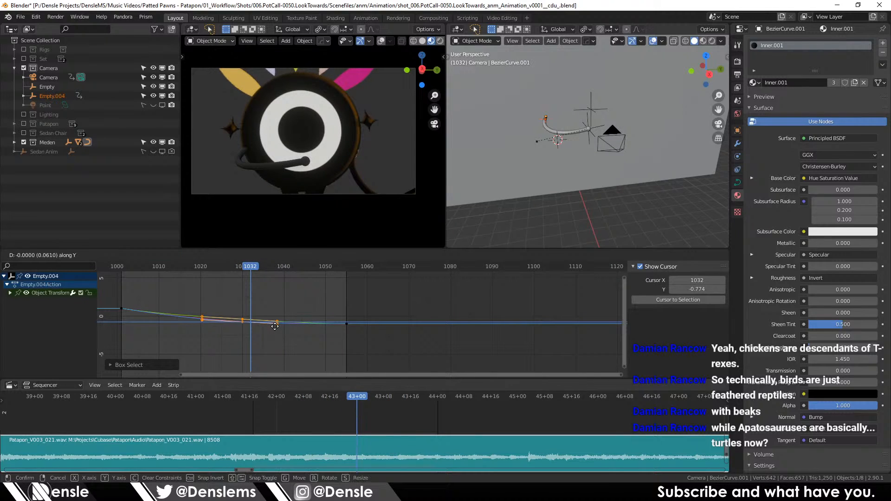
{"action": "left_click", "coordinate": [272, 329]}
{"action": "left_click_drag", "start_coordinate": [226, 266], "coordinate": [259, 284]}
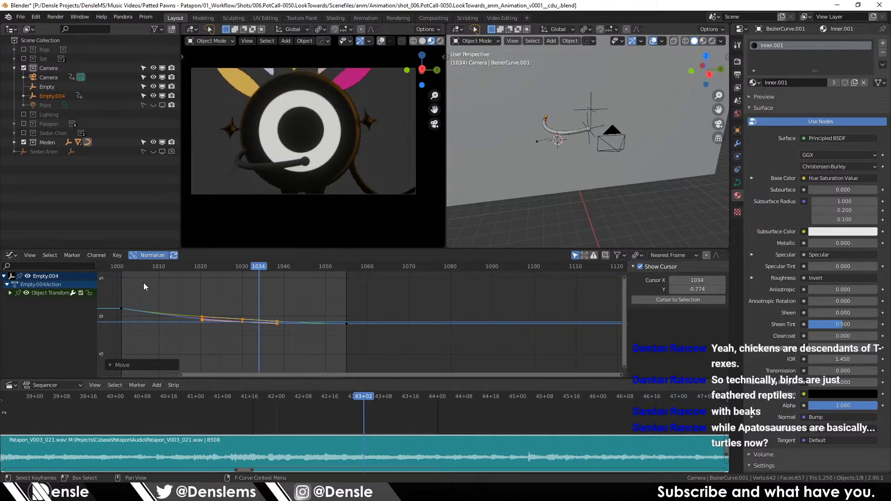
Step: At frame 1002, move Empty.003 at the hand end of the arm curve by about 1.18 m, mostly along negative X
{"action": "key", "text": "shift+Left"}
{"action": "left_click", "coordinate": [121, 281]}
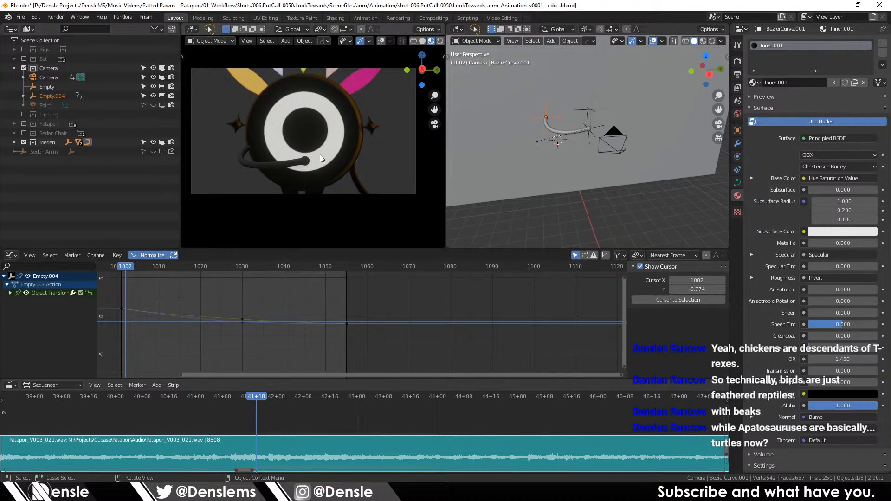
{"action": "mouse_move", "coordinate": [580, 121]}
{"action": "left_mouse_down"}
{"action": "mouse_move", "coordinate": [625, 112]}
{"action": "mouse_move", "coordinate": [589, 120]}
{"action": "left_mouse_up"}
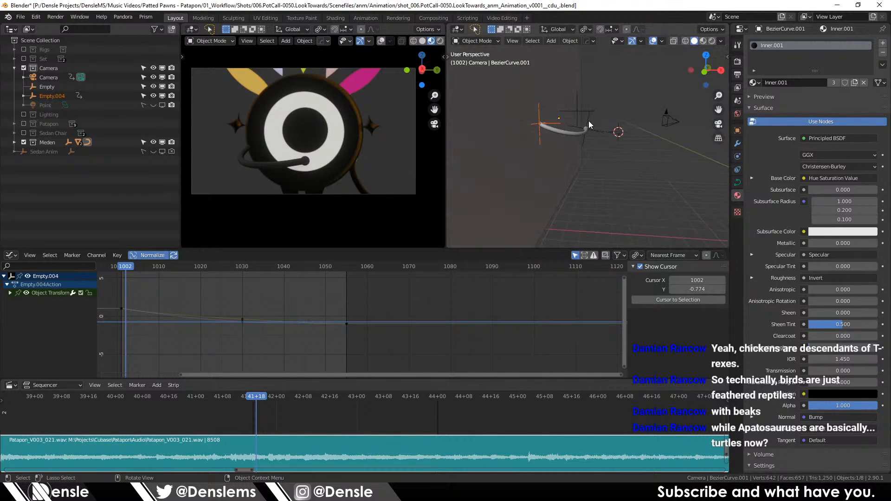
{"action": "left_click", "coordinate": [588, 122]}
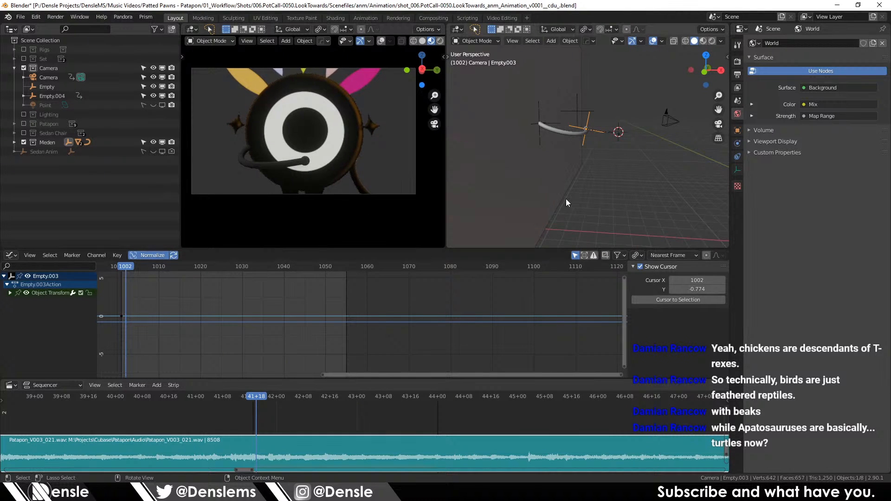
{"action": "key", "text": "g"}
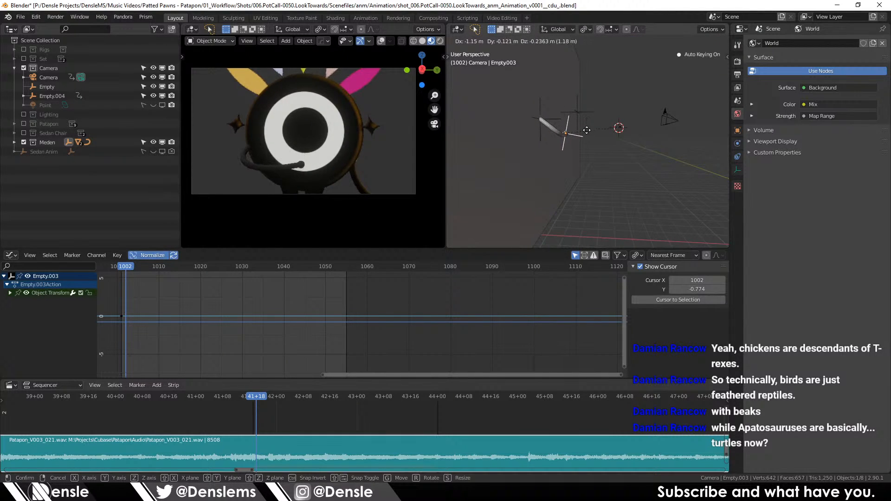
{"action": "left_click", "coordinate": [587, 130]}
Step: Scale up the hand sphere at the end of the arm by about 1.66
{"action": "scroll", "coordinate": [570, 125], "scroll_direction": "up", "scroll_amount": 3}
{"action": "left_click", "coordinate": [538, 115]}
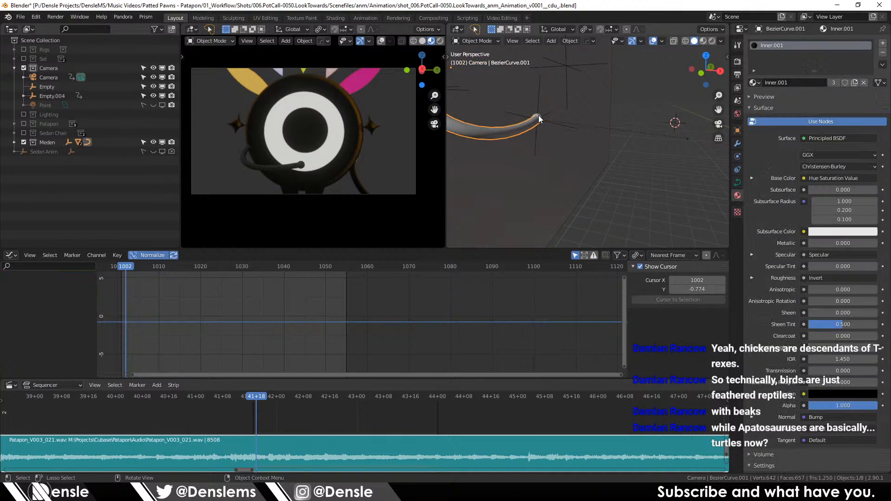
{"action": "key", "text": "s"}
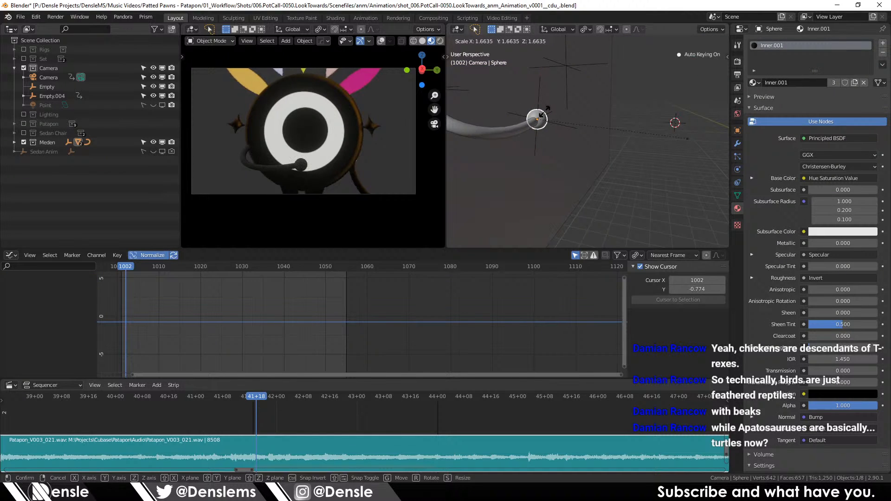
{"action": "left_click", "coordinate": [546, 118]}
Step: Delete Empty.003's keyframe at frame 1001, shift its frame 1002 keyframe to 1001, and go to frame 1055
{"action": "left_click", "coordinate": [539, 99]}
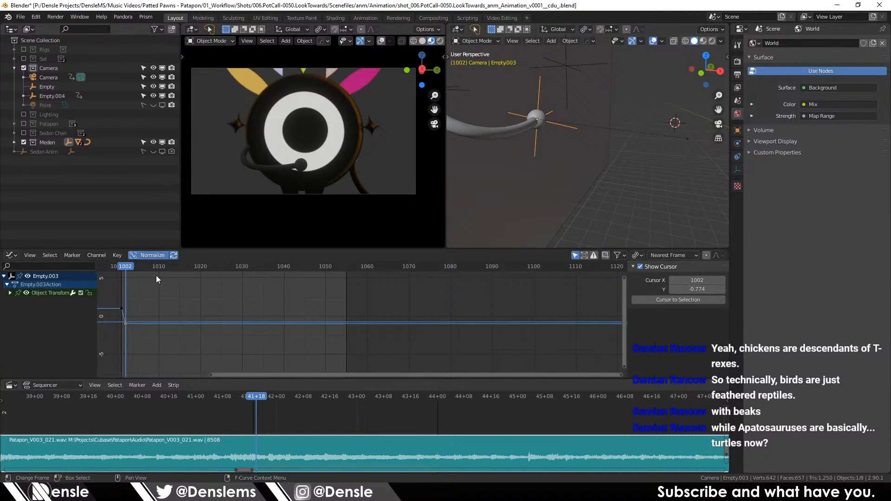
{"action": "key", "text": "x"}
{"action": "left_click", "coordinate": [132, 311]}
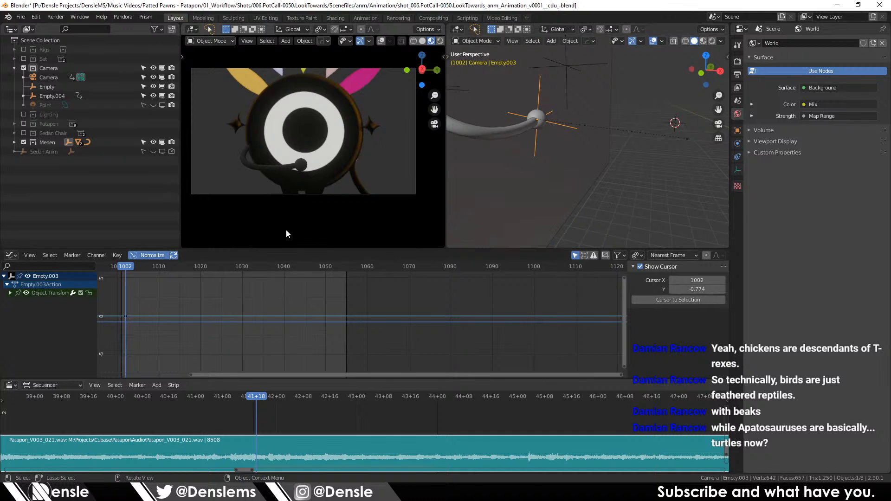
{"action": "key", "text": "ctrl+Tab"}
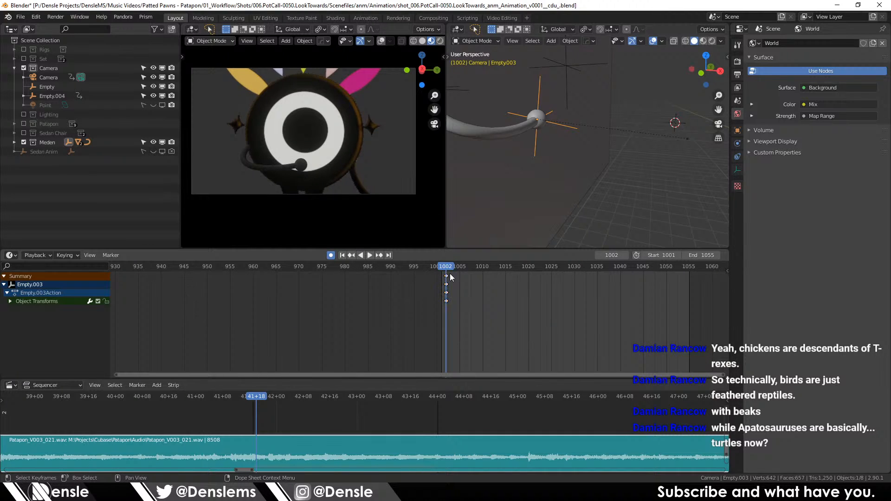
{"action": "left_click_drag", "start_coordinate": [446, 276], "coordinate": [687, 262]}
Step: At frame 1055, keyframe Empty.003 moved up by about 0.1 m and slightly rotated so the hand follows the torso
{"action": "key", "text": "r"}
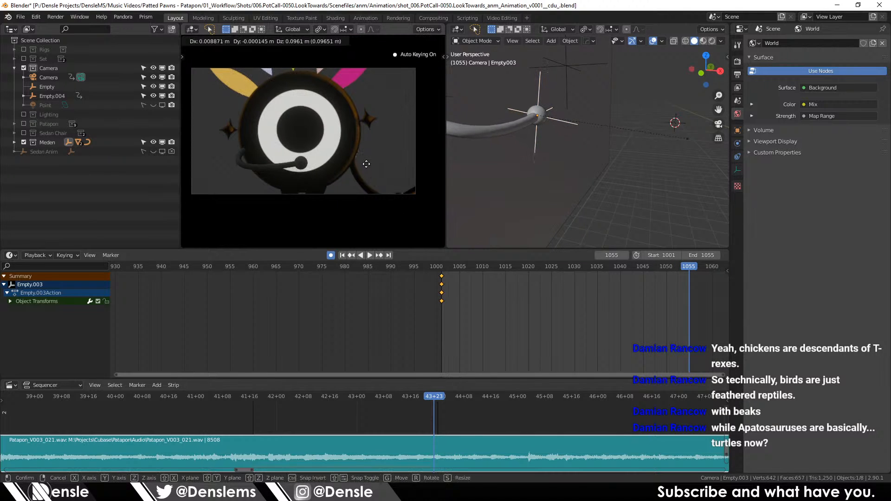
{"action": "left_click", "coordinate": [375, 160]}
{"action": "key", "text": "r"}
{"action": "left_click", "coordinate": [450, 232]}
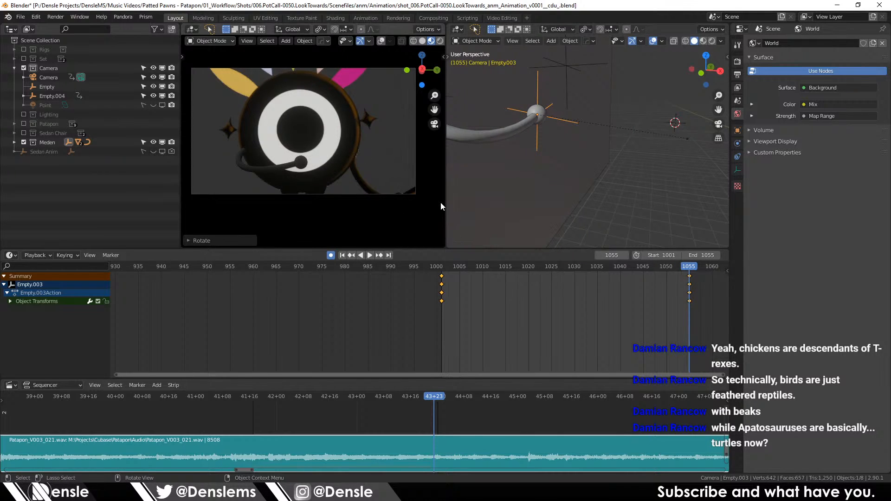
Step: Undo Empty.003's rotation, keyframe its rotation at frame 1001, and rotate it slightly again at frame 1055
{"action": "key", "text": "ctrl+z"}
{"action": "key", "text": "shift+Left"}
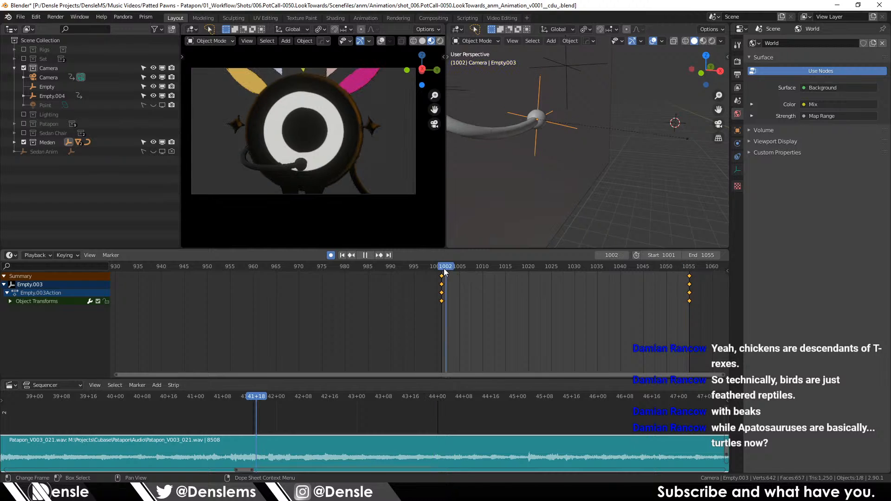
{"action": "key", "text": "i"}
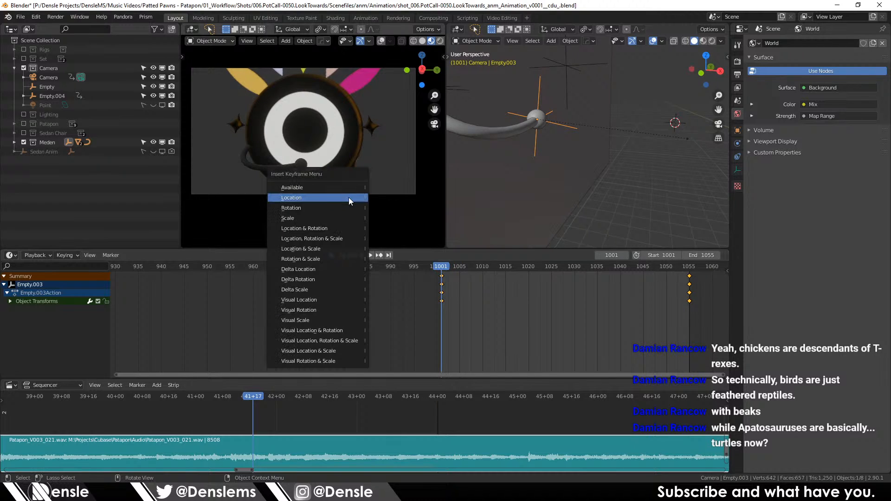
{"action": "left_click", "coordinate": [308, 208]}
{"action": "key", "text": "shift+Right"}
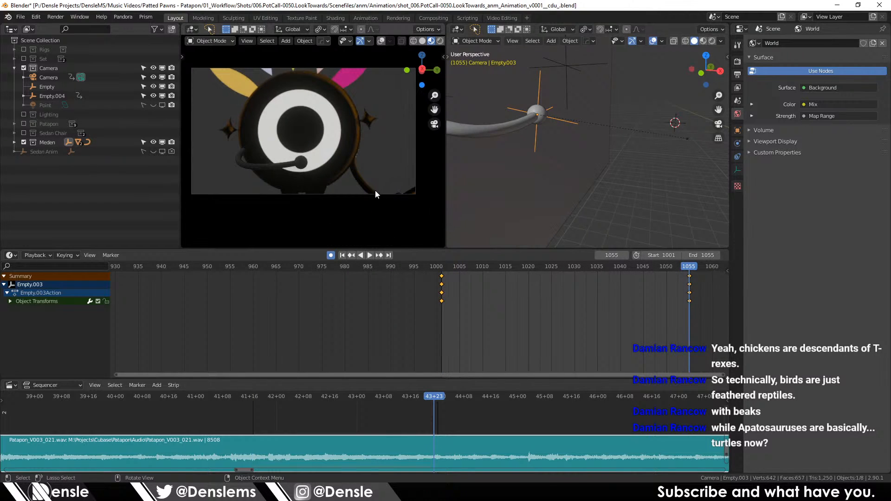
{"action": "key", "text": "r"}
{"action": "left_click", "coordinate": [383, 135]}
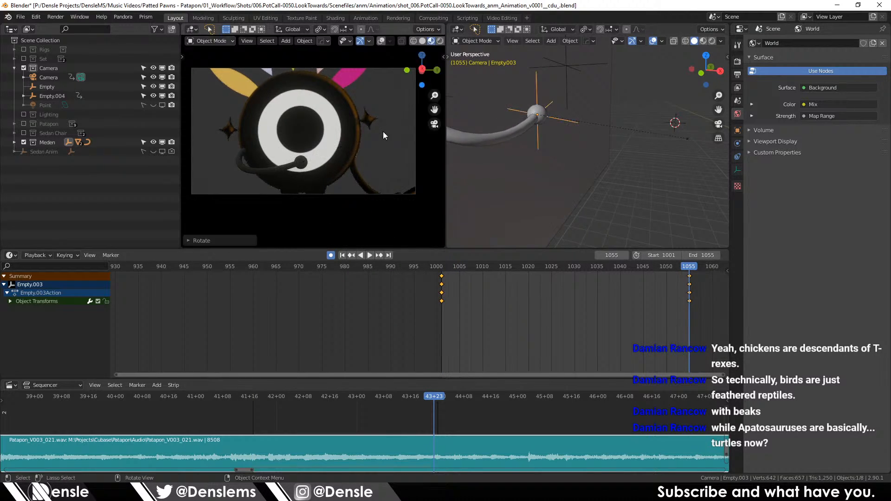
Step: Show Empty.003's curves in the Graph Editor and set all of its keyframes to Bezier interpolation
{"action": "left_click", "coordinate": [485, 283]}
{"action": "key", "text": "space"}
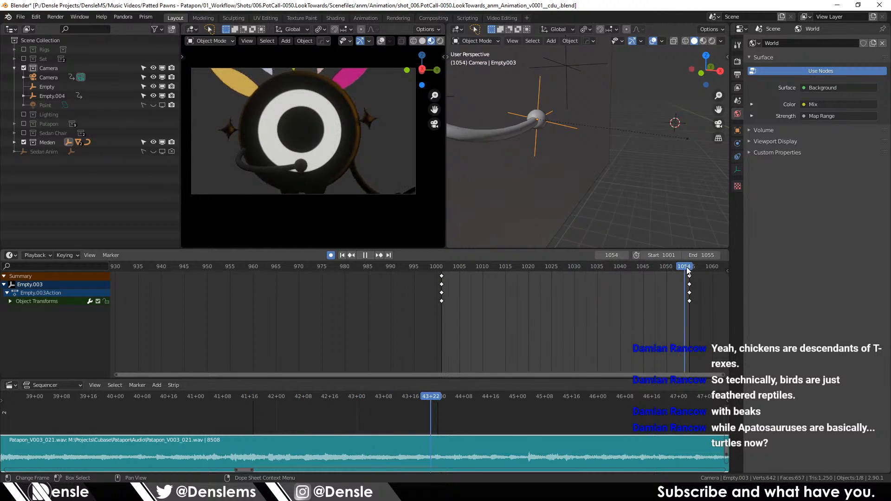
{"action": "key", "text": "Escape"}
{"action": "key", "text": "ctrl+Tab"}
{"action": "key", "text": "t"}
{"action": "left_click", "coordinate": [404, 298]}
{"action": "key", "text": "t"}
{"action": "left_click", "coordinate": [364, 294]}
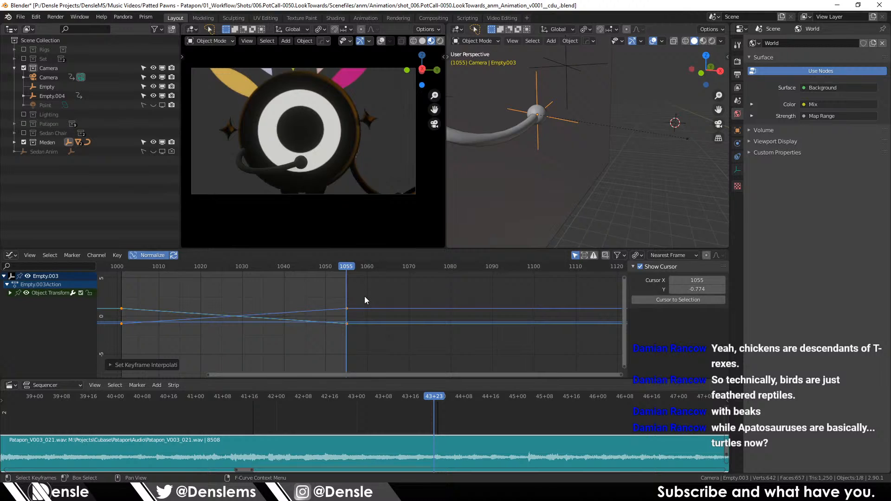
{"action": "key", "text": "t"}
{"action": "left_click", "coordinate": [353, 309]}
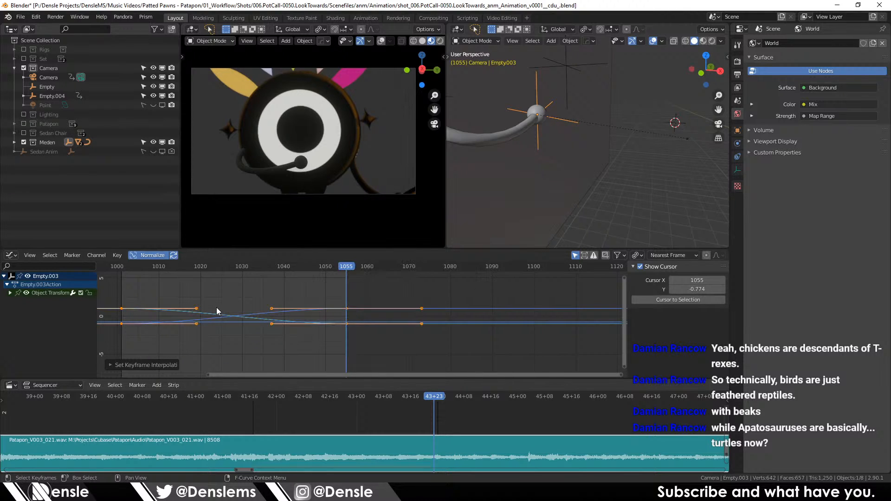
Step: Lengthen the handles of Empty.003's frame 1055 keyframes to span about frames 1022 to 1088, and play back the shot
{"action": "left_click_drag", "start_coordinate": [119, 306], "coordinate": [424, 328]}
{"action": "key", "text": "s"}
{"action": "left_click", "coordinate": [154, 301]}
{"action": "key", "text": "s"}
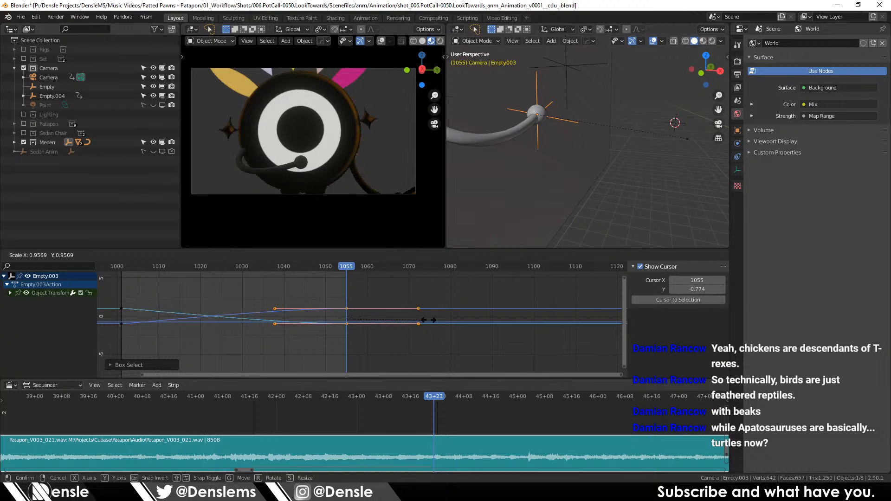
{"action": "left_click", "coordinate": [197, 324]}
{"action": "left_click", "coordinate": [118, 269]}
{"action": "key", "text": "space"}
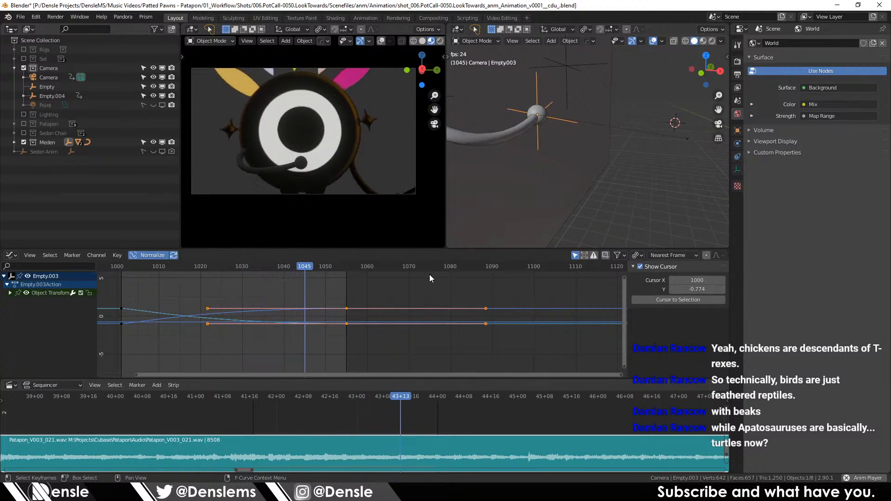
{"action": "left_click", "coordinate": [322, 280]}
{"action": "key", "text": "space"}
{"action": "left_click_drag", "start_coordinate": [335, 268], "coordinate": [342, 269]}
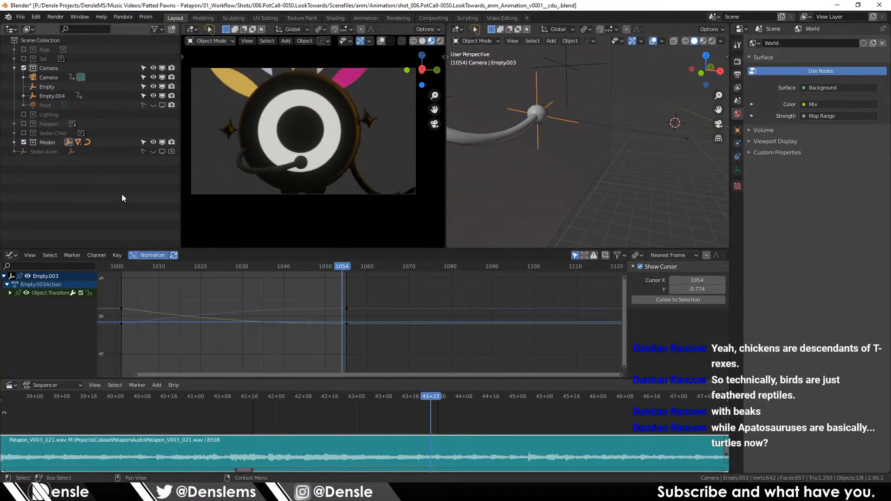
Step: Expand the Set collection and enable its Props and Campsite Platform collections
{"action": "left_click", "coordinate": [14, 59]}
{"action": "left_click", "coordinate": [34, 68]}
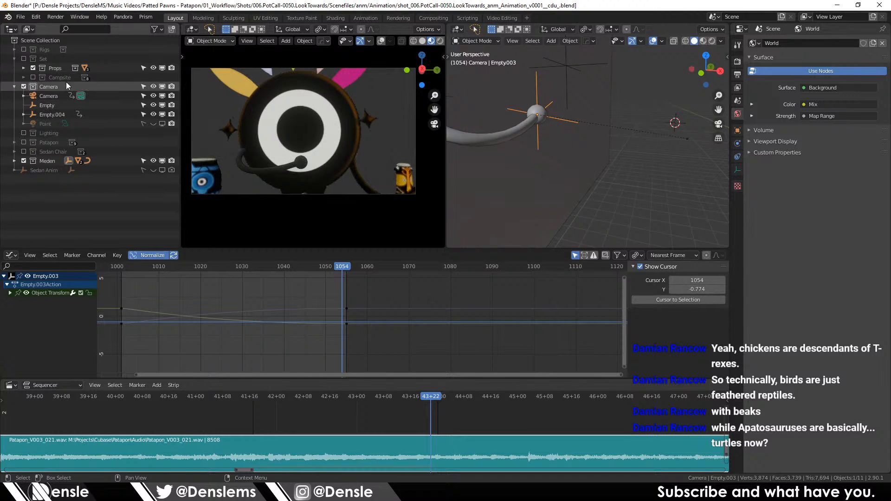
{"action": "left_click", "coordinate": [23, 77]}
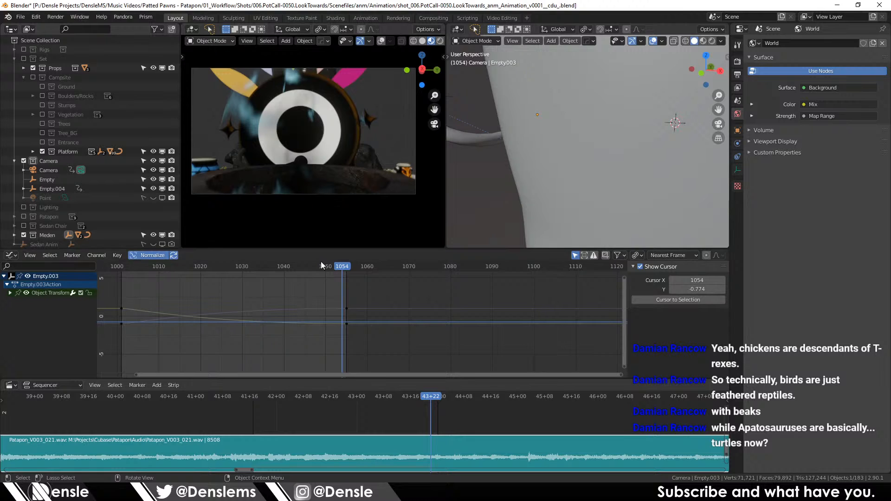
{"action": "left_click_drag", "start_coordinate": [364, 266], "coordinate": [344, 257]}
Step: Switch the camera view to rendered shading and enable the Lighting and Patapon collections
{"action": "left_click", "coordinate": [439, 42]}
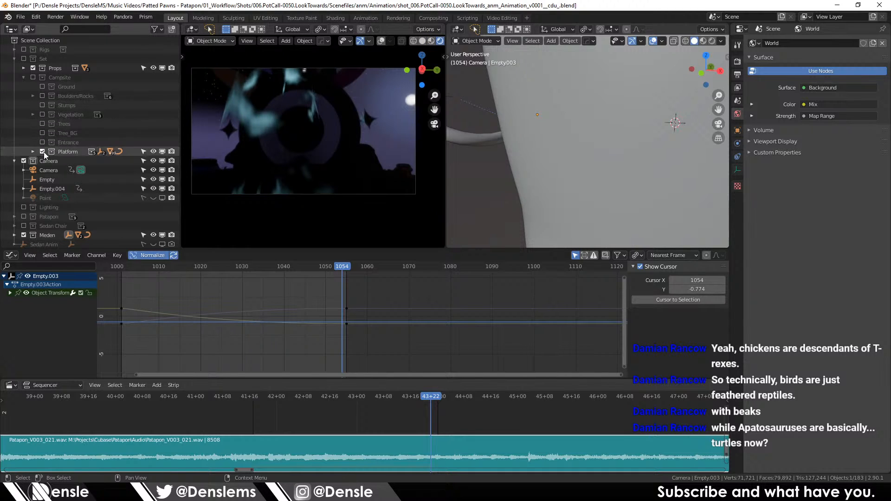
{"action": "left_click", "coordinate": [24, 207]}
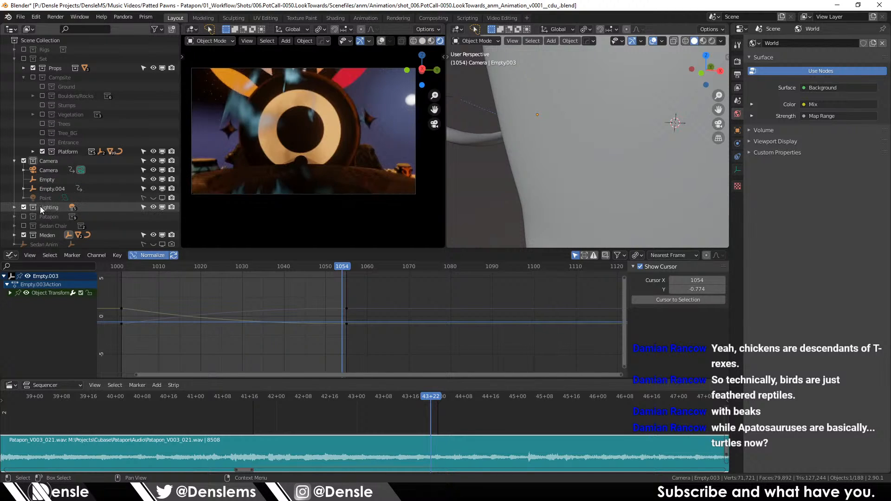
{"action": "left_click", "coordinate": [204, 268]}
{"action": "left_click_drag", "start_coordinate": [235, 270], "coordinate": [205, 253]}
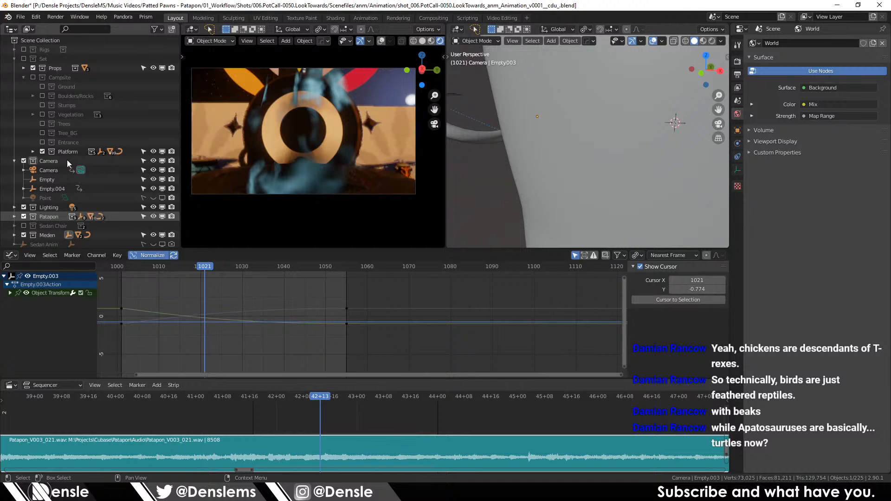
Step: Go to frame 1031 and save the scene with Prism as new version v0002
{"action": "left_click_drag", "start_coordinate": [147, 267], "coordinate": [246, 278]}
{"action": "left_click", "coordinate": [146, 17]}
{"action": "left_click", "coordinate": [151, 30]}
Step: Enable Campsite with its Tree_BG, Trees, Stumps, Ground and Boulders/Rocks collections, including Back Boulders, and collapse Campsite
{"action": "left_click", "coordinate": [42, 134]}
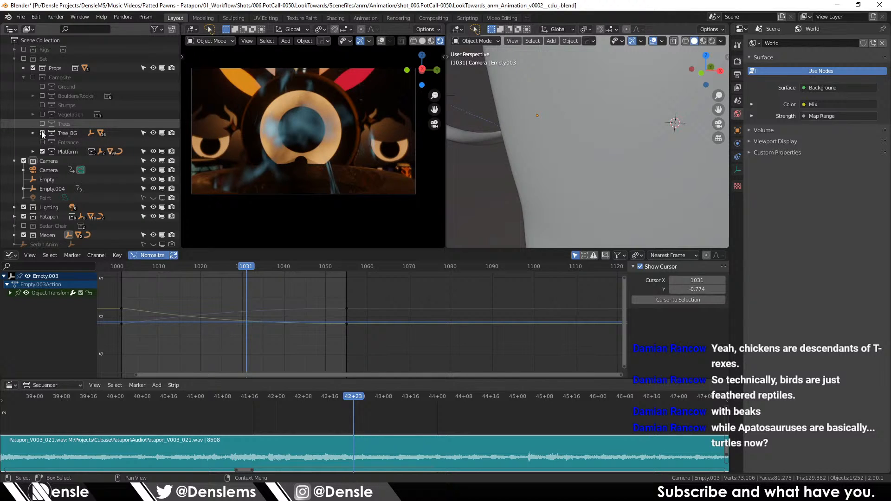
{"action": "left_click", "coordinate": [43, 123]}
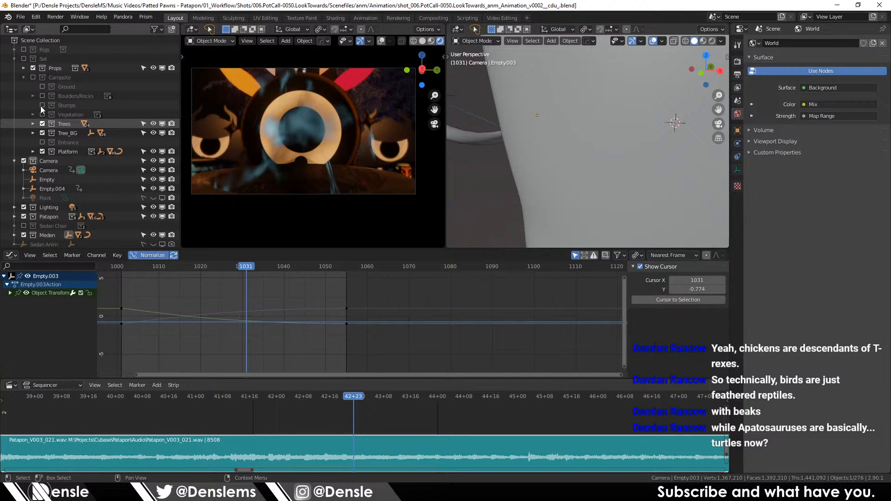
{"action": "left_click", "coordinate": [41, 105]}
{"action": "left_click", "coordinate": [34, 96]}
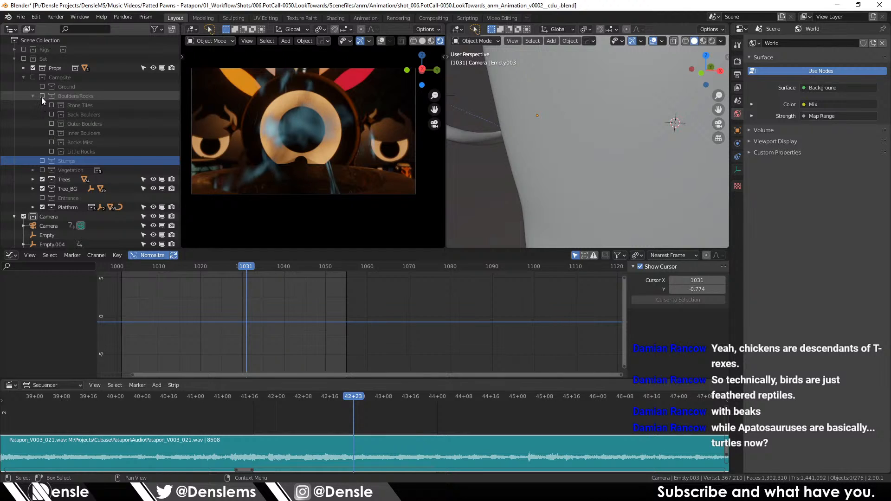
{"action": "left_click", "coordinate": [42, 95]}
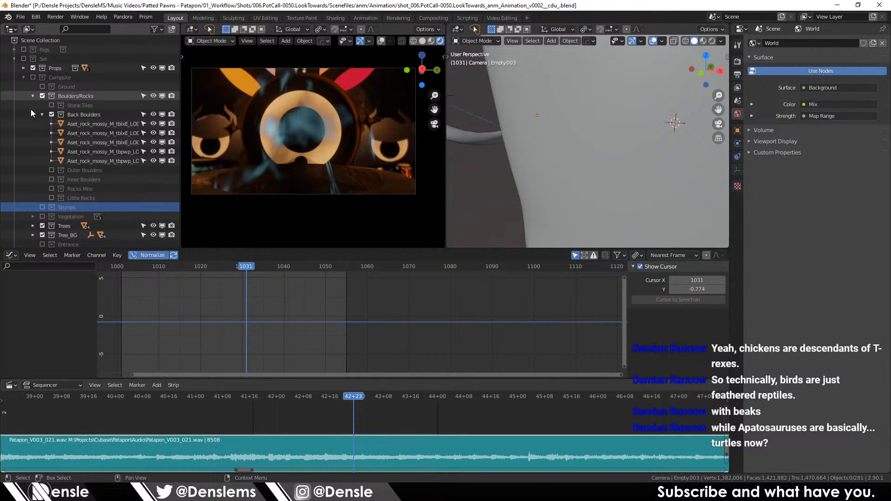
{"action": "left_click", "coordinate": [33, 96]}
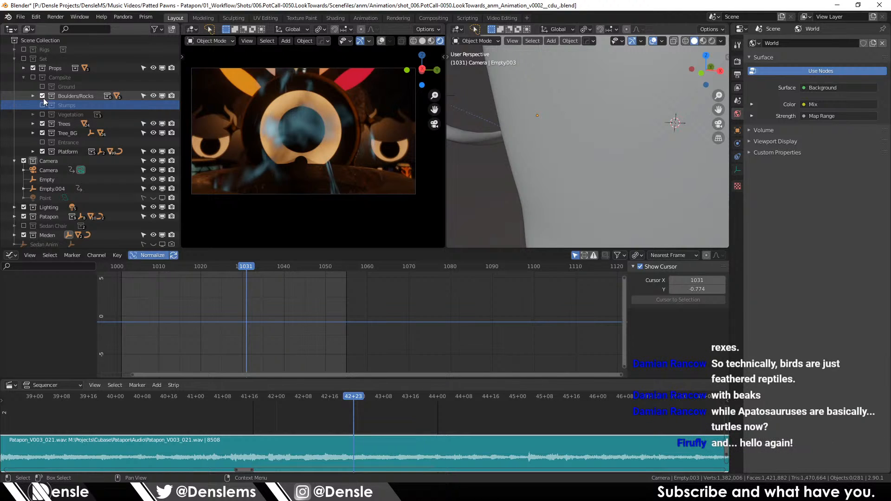
{"action": "left_click", "coordinate": [32, 78]}
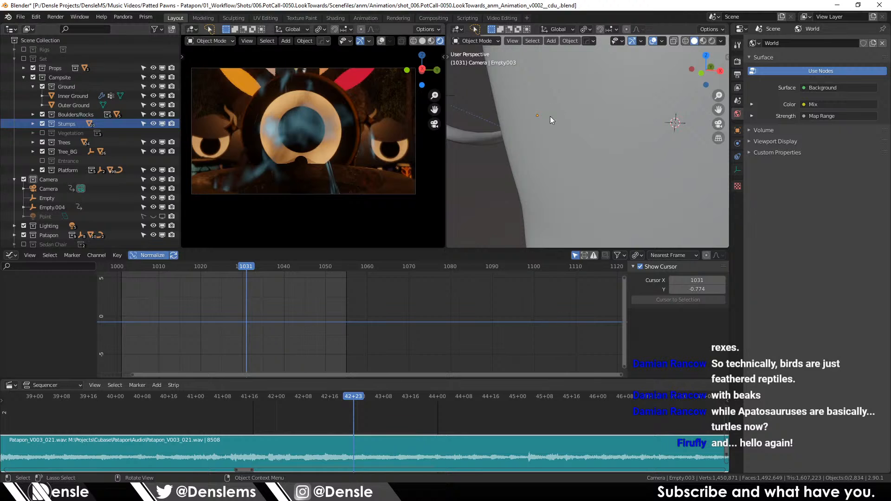
{"action": "left_click_drag", "start_coordinate": [553, 143], "coordinate": [488, 115]}
{"action": "scroll", "coordinate": [534, 124], "scroll_direction": "down", "scroll_amount": 11}
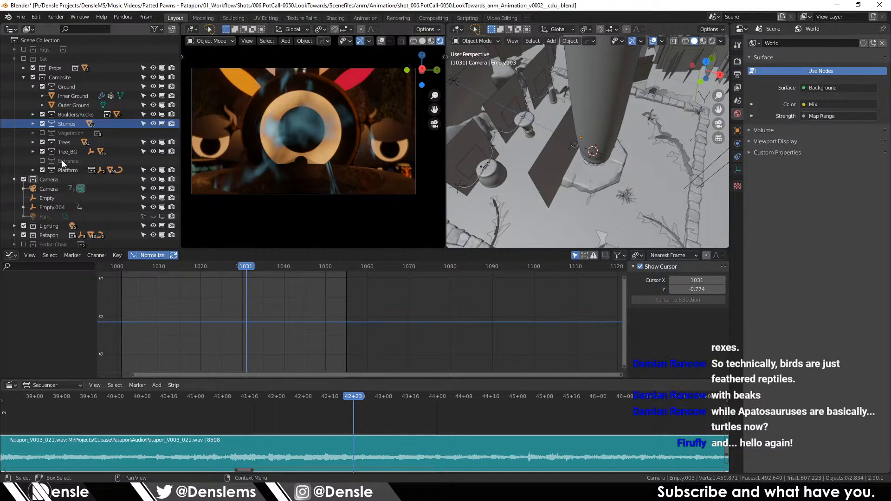
{"action": "left_click", "coordinate": [24, 78]}
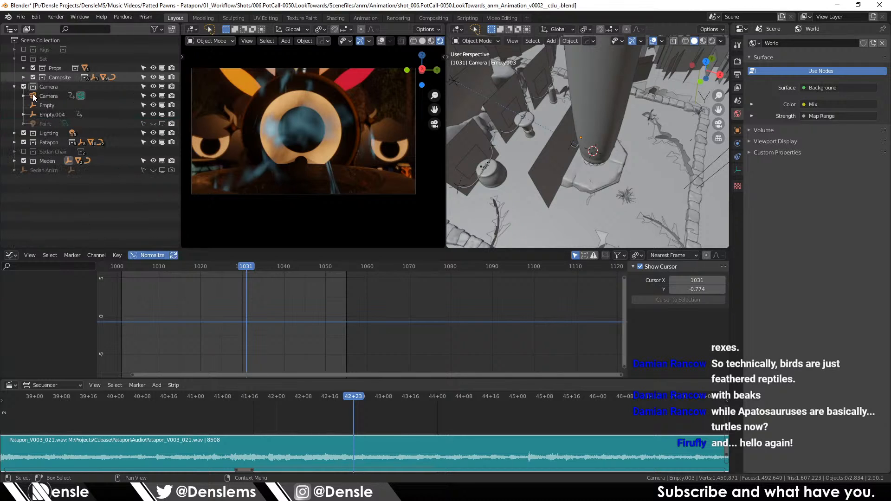
Step: Try turning on the hidden Point light in the Camera collection for the viewport and renders
{"action": "left_click", "coordinate": [153, 123]}
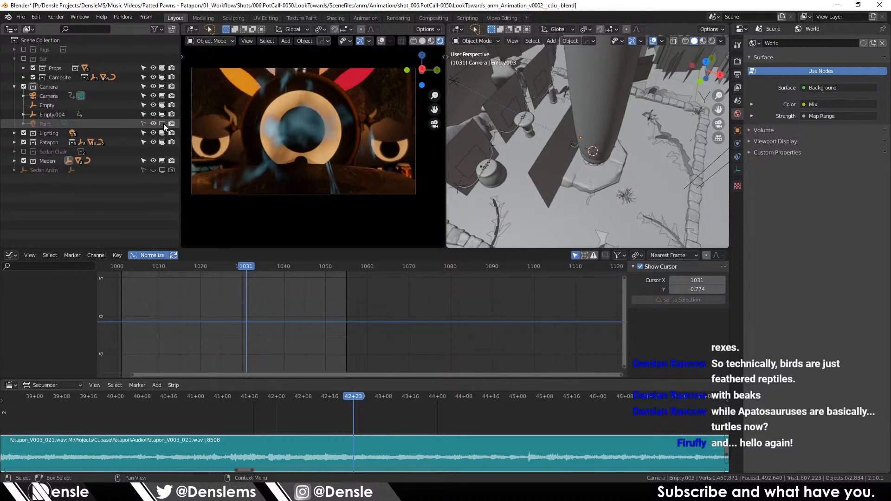
{"action": "left_click", "coordinate": [171, 125]}
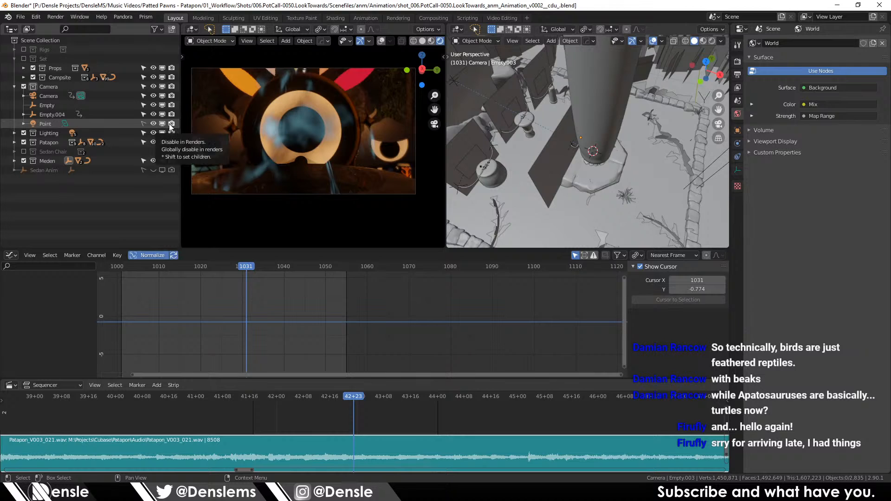
{"action": "left_click", "coordinate": [153, 123]}
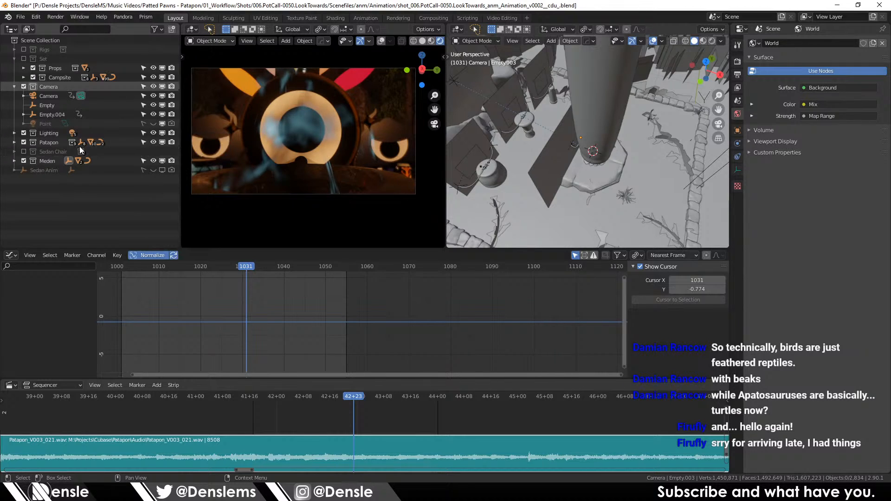
{"action": "left_click", "coordinate": [14, 87]}
Step: Examine the contents of the Campsite's Platform collection, including the Cauldron group and its lights
{"action": "left_click", "coordinate": [23, 77]}
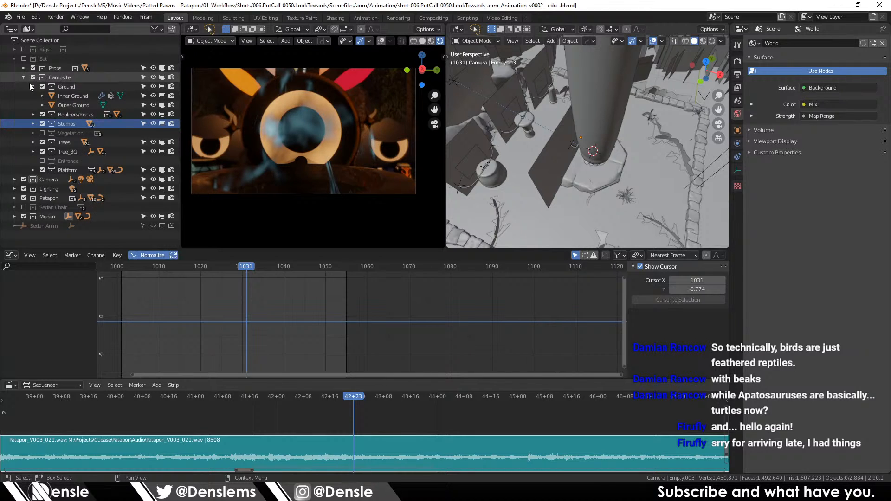
{"action": "left_click", "coordinate": [33, 169]}
{"action": "scroll", "coordinate": [35, 160], "scroll_direction": "down", "scroll_amount": 4}
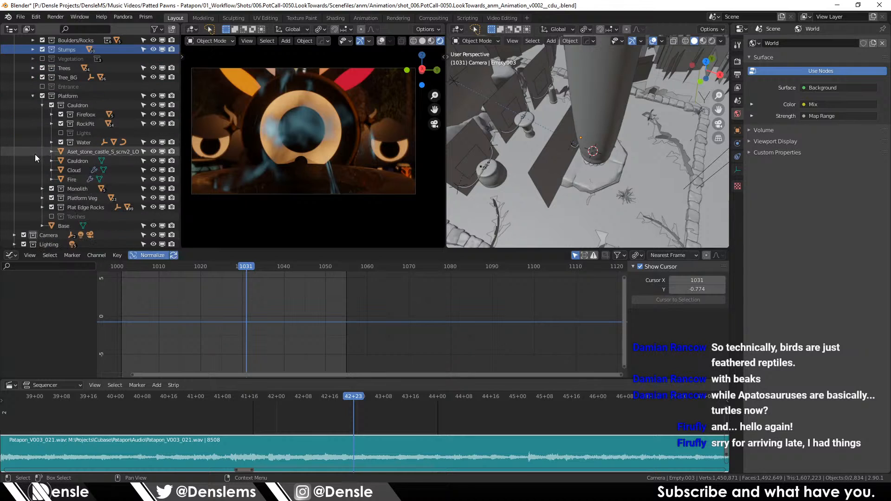
{"action": "scroll", "coordinate": [35, 154], "scroll_direction": "down", "scroll_amount": 2}
{"action": "left_click_drag", "start_coordinate": [632, 130], "coordinate": [591, 135]}
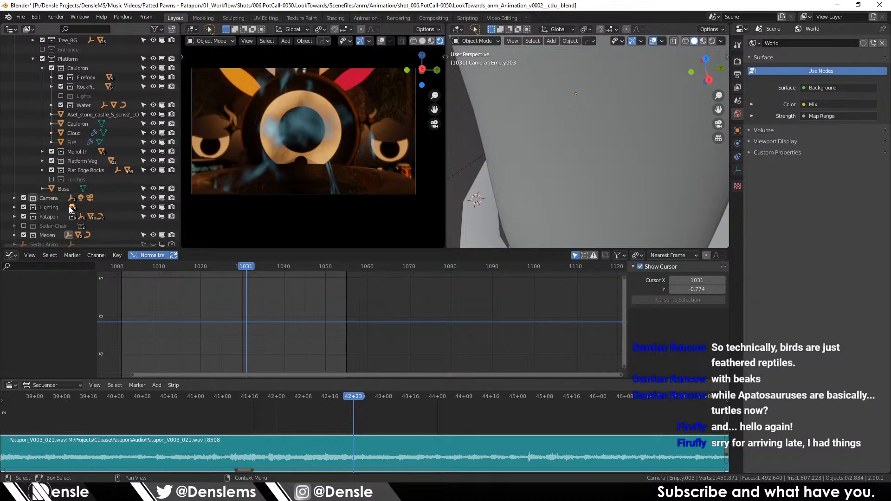
Step: Inspect the light settings of Point.007, Area.006, Area.005 and Area.004 in the Lighting collection
{"action": "left_click", "coordinate": [14, 207]}
{"action": "scroll", "coordinate": [54, 197], "scroll_direction": "down", "scroll_amount": 3}
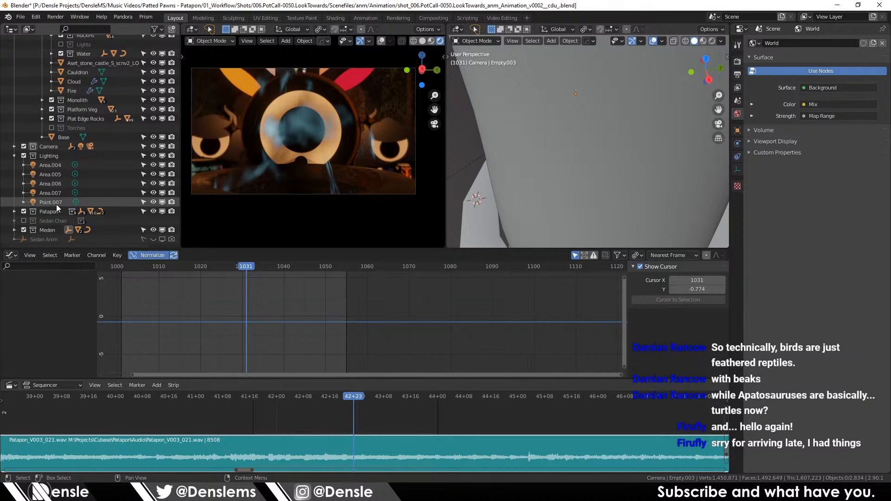
{"action": "left_click", "coordinate": [49, 202]}
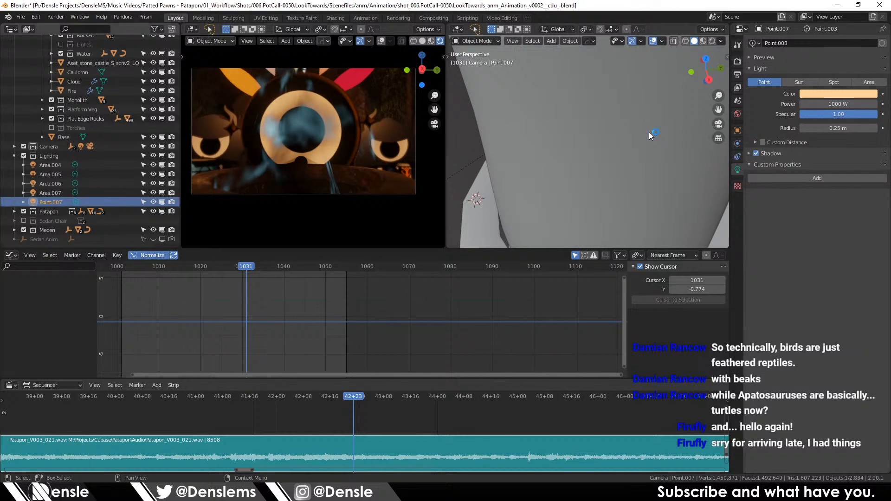
{"action": "left_click", "coordinate": [47, 185]}
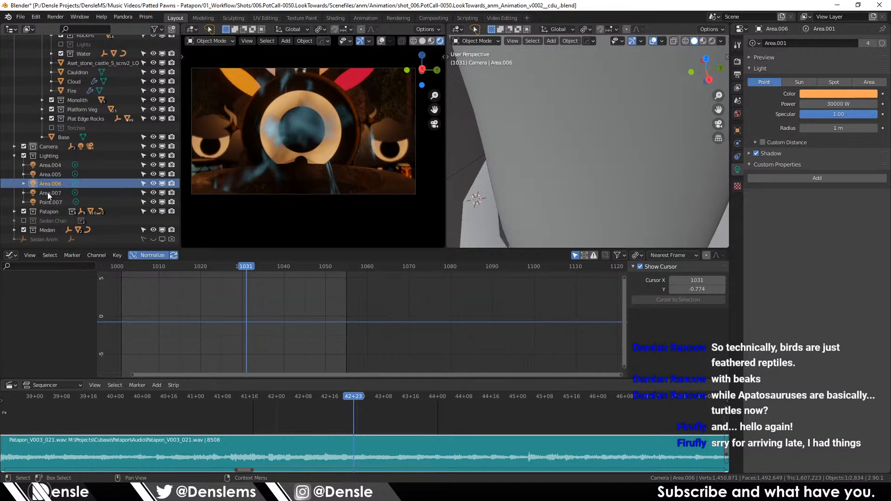
{"action": "left_click", "coordinate": [52, 174]}
{"action": "left_click", "coordinate": [52, 165]}
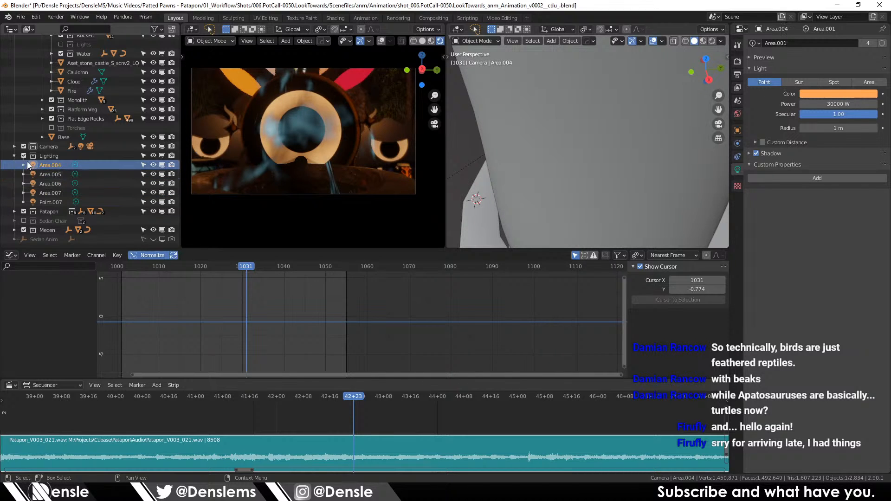
{"action": "left_click", "coordinate": [14, 155]}
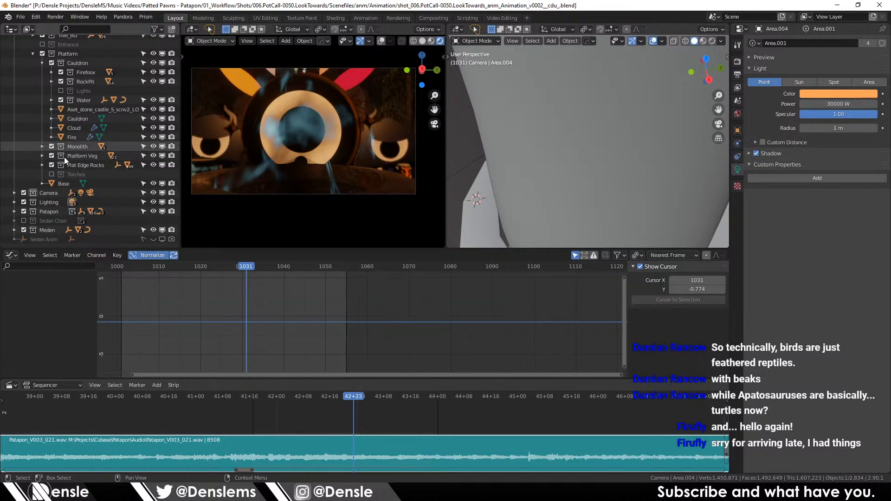
{"action": "scroll", "coordinate": [59, 153], "scroll_direction": "up", "scroll_amount": 6}
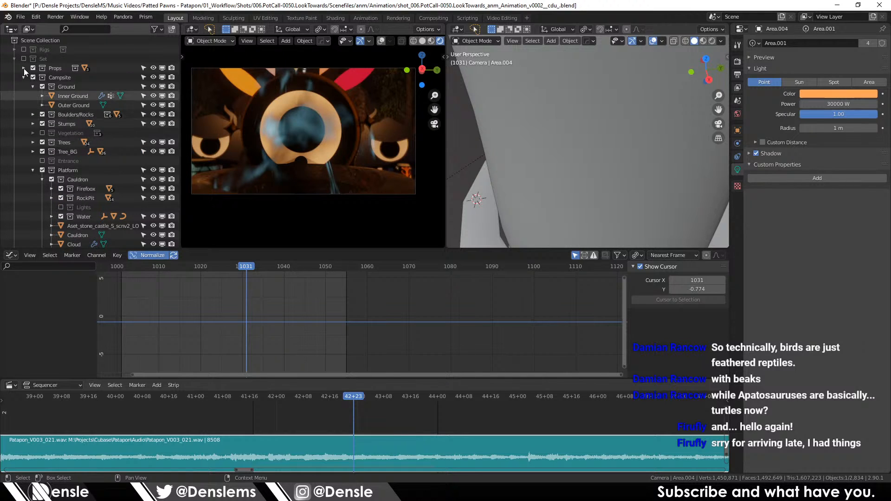
Step: Enable the Set collection, select the point light inside the cauldron area of the scene and reveal it in the scene hierarchy
{"action": "left_click", "coordinate": [24, 59]}
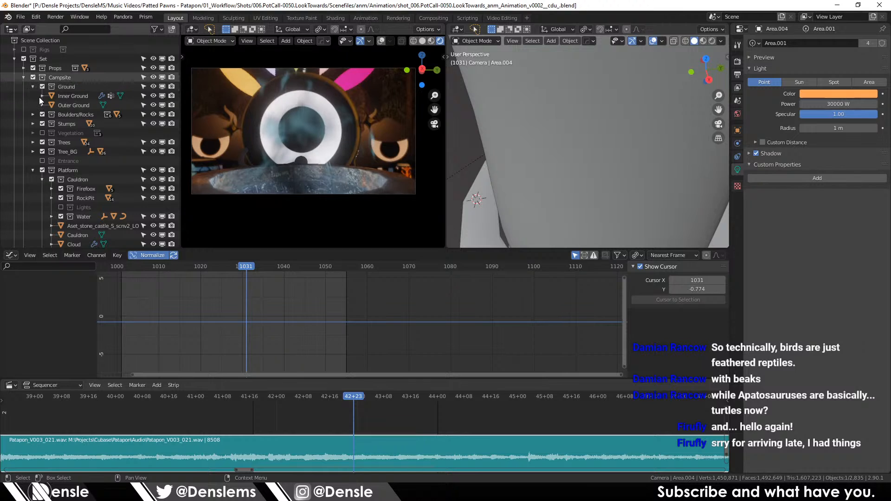
{"action": "left_click_drag", "start_coordinate": [510, 225], "coordinate": [600, 218]}
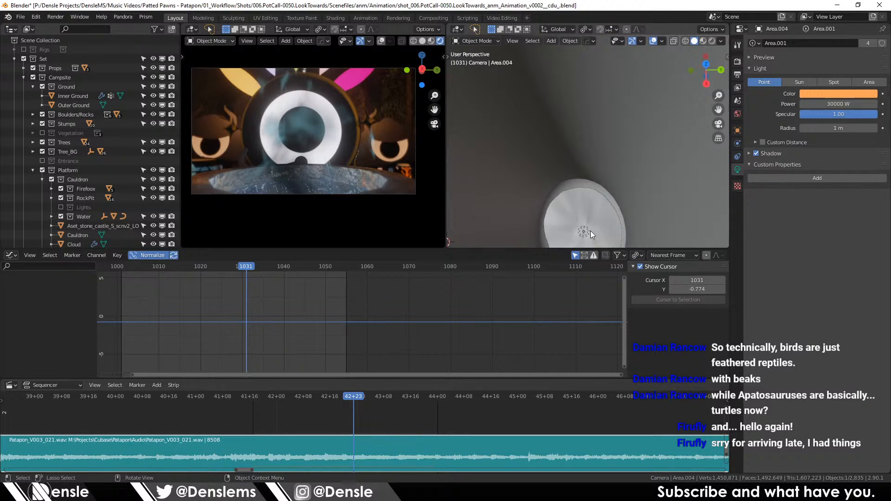
{"action": "left_click", "coordinate": [585, 232]}
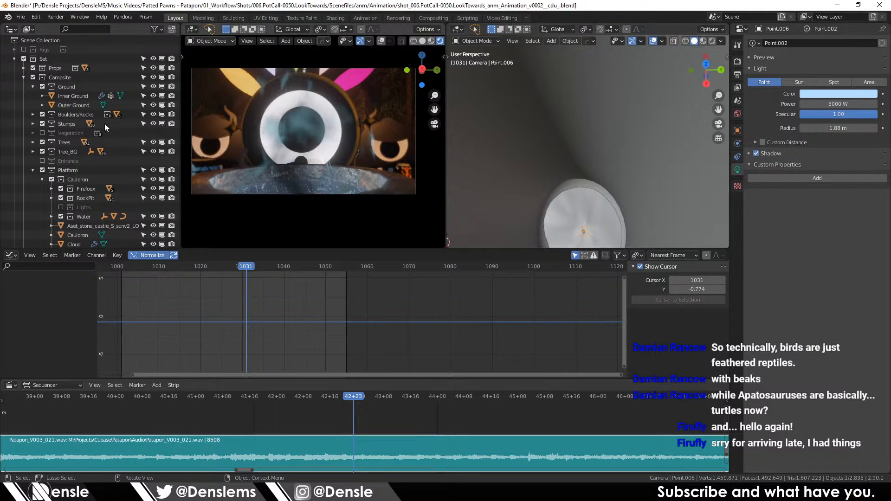
{"action": "key", "text": "KP_Decimal"}
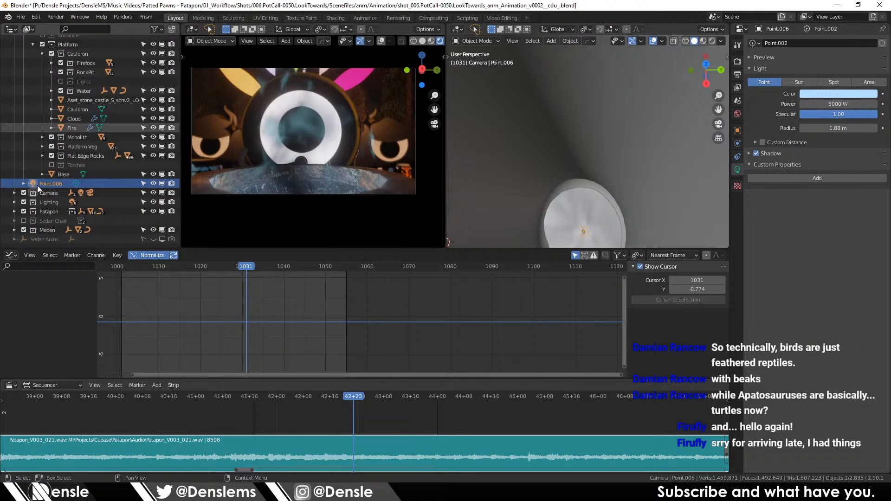
Step: Move the Point.006 light into the Cauldron collection and collapse the Platform and Campsite collections
{"action": "scroll", "coordinate": [49, 116], "scroll_direction": "up", "scroll_amount": 5}
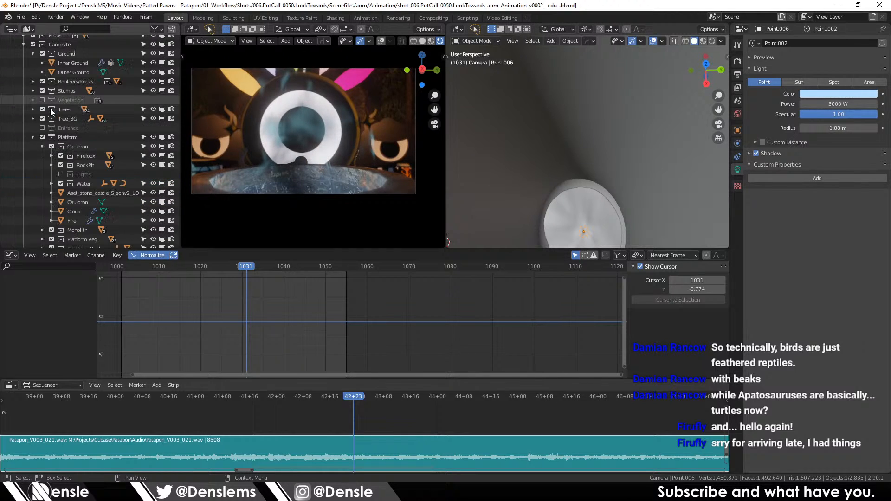
{"action": "scroll", "coordinate": [34, 140], "scroll_direction": "down", "scroll_amount": 5}
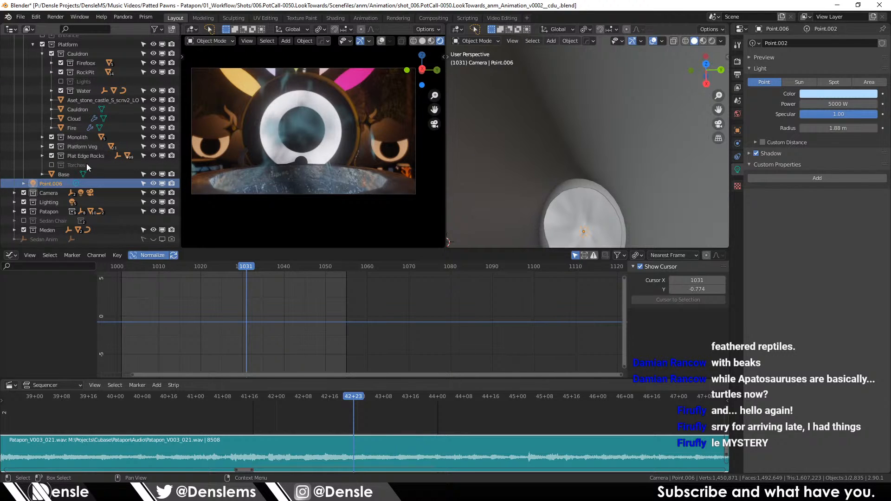
{"action": "left_click_drag", "start_coordinate": [83, 183], "coordinate": [82, 53]}
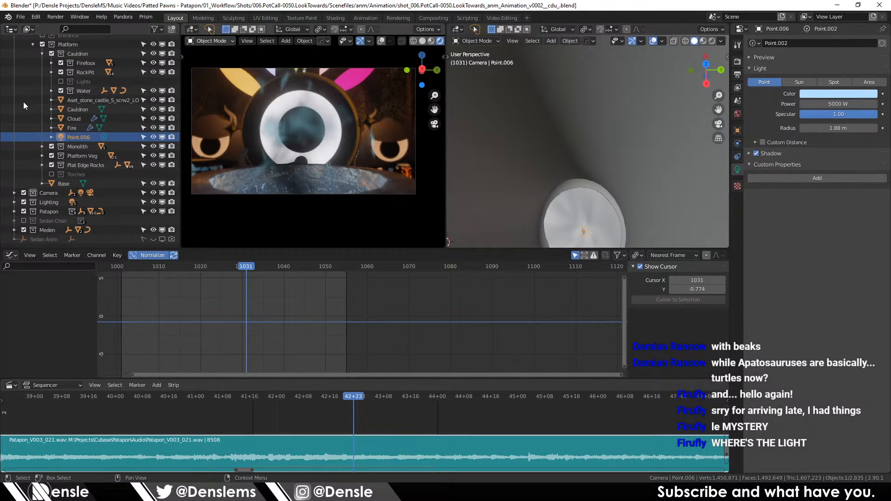
{"action": "scroll", "coordinate": [51, 104], "scroll_direction": "up", "scroll_amount": 3}
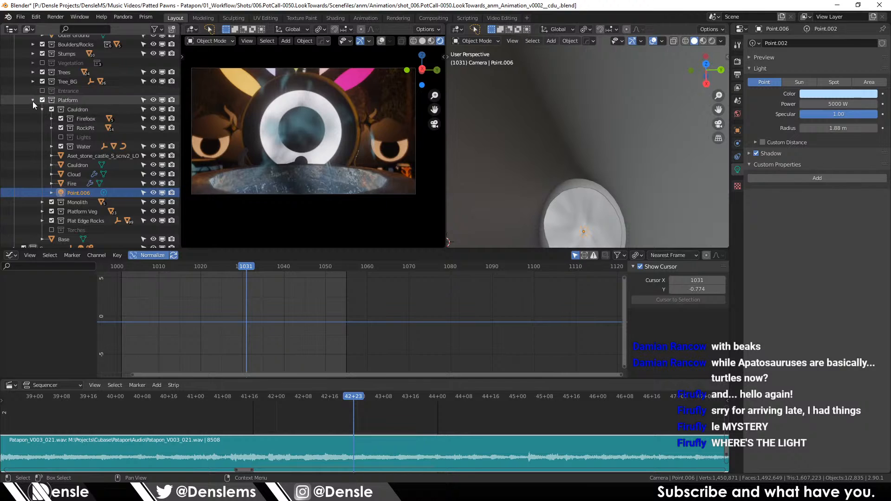
{"action": "left_click", "coordinate": [32, 101]}
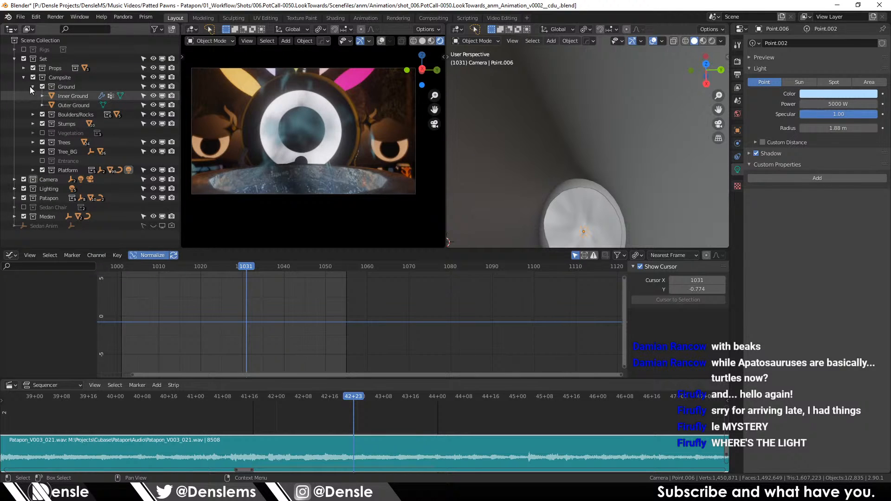
{"action": "left_click", "coordinate": [24, 77]}
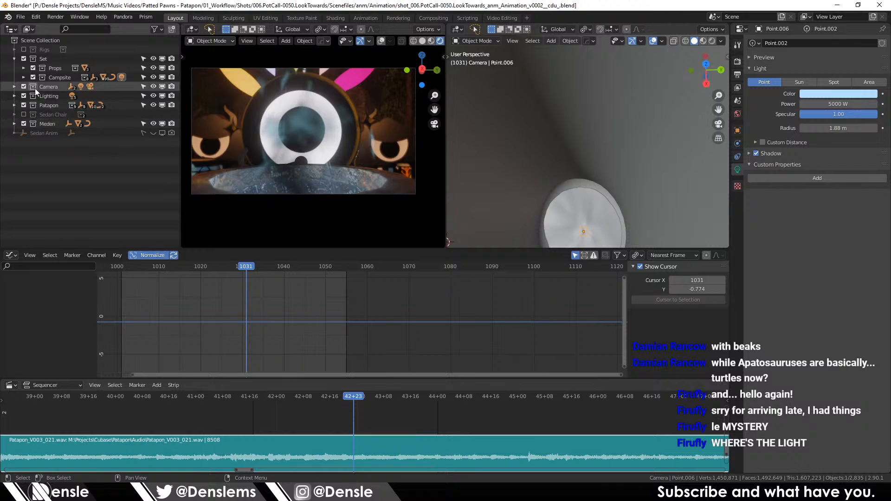
Step: Delete the Sedan Chair collection and the Sedan Anim object with their hierarchies, and collapse the Set collection
{"action": "left_click", "coordinate": [52, 114]}
{"action": "right_click", "coordinate": [48, 113]}
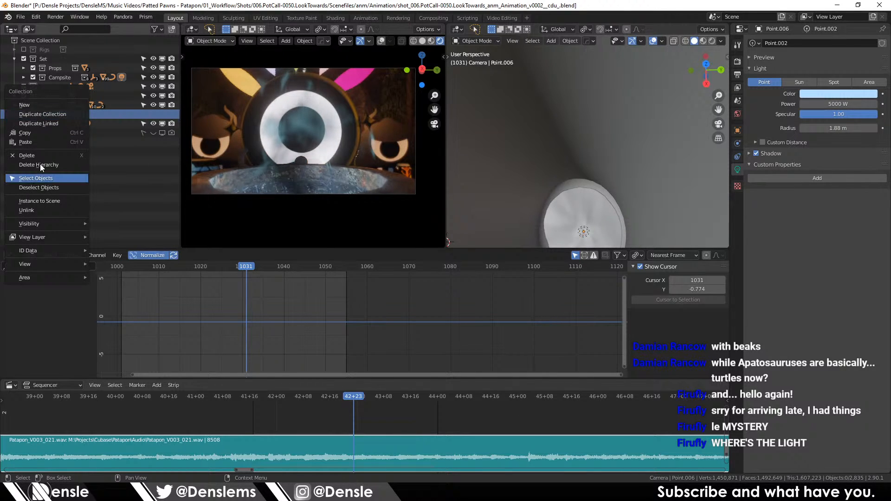
{"action": "key", "text": "Escape"}
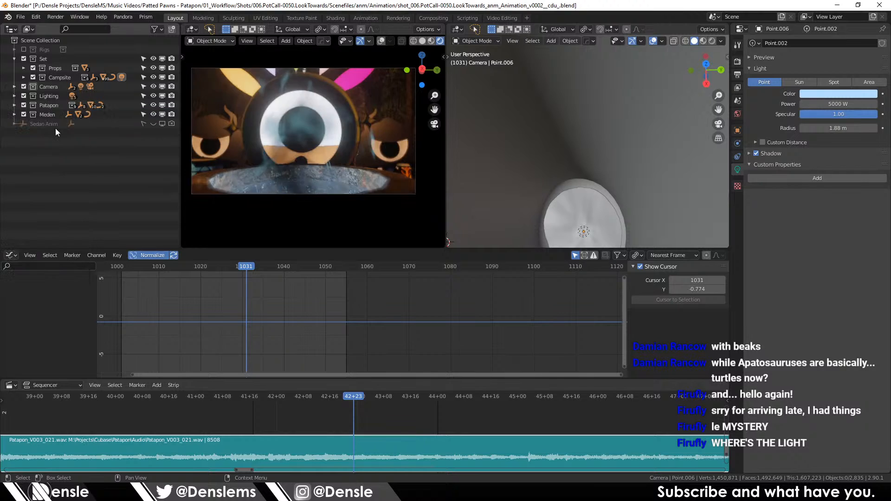
{"action": "left_click", "coordinate": [48, 125]}
{"action": "right_click", "coordinate": [43, 123]}
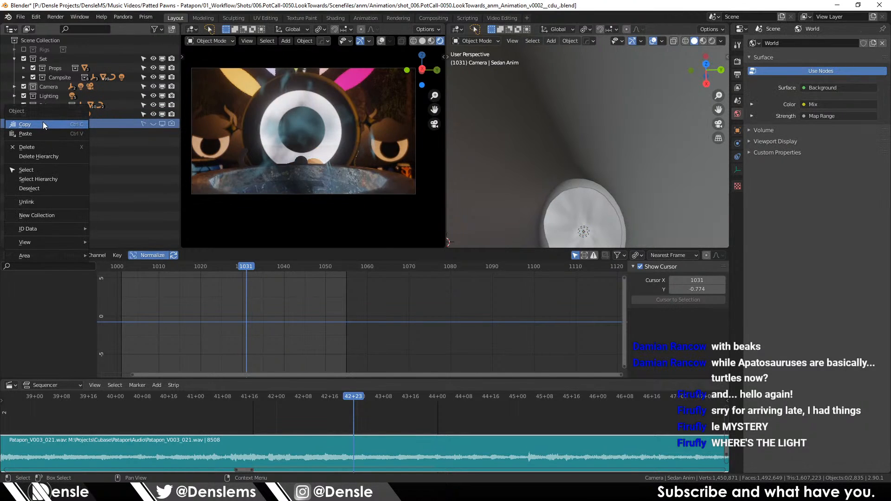
{"action": "left_click", "coordinate": [37, 156]}
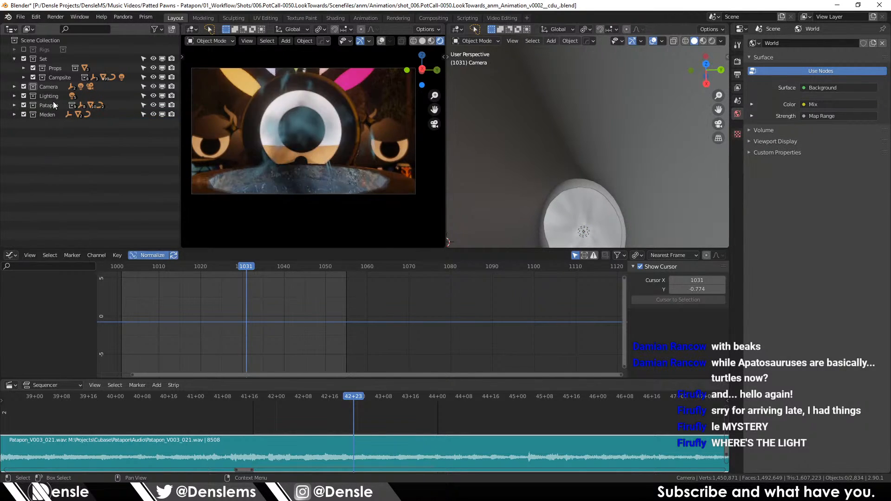
{"action": "left_click", "coordinate": [14, 57]}
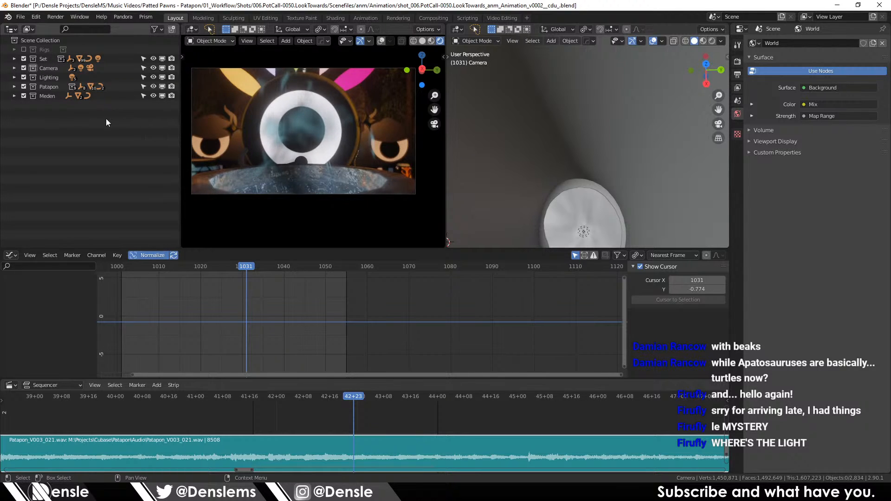
{"action": "left_click", "coordinate": [63, 65]}
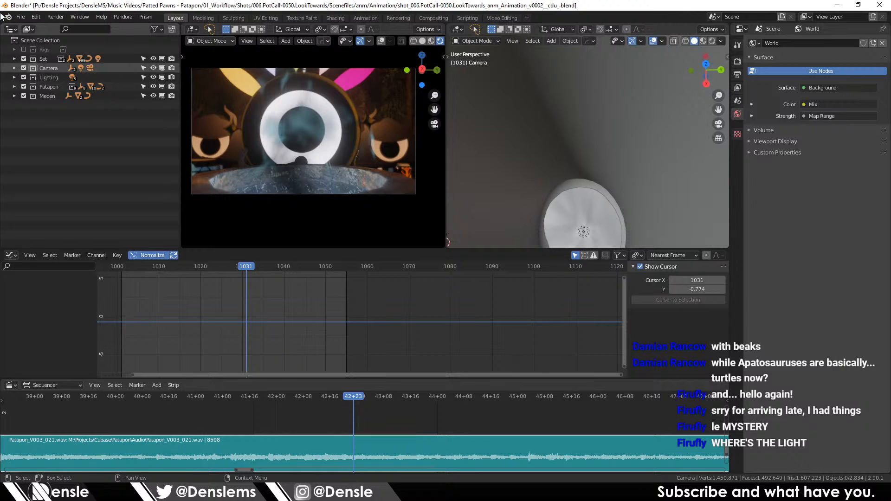
Step: Save the scene as a new version through Prism and open the ImageRender (Animation) state in the State Manager
{"action": "left_click", "coordinate": [146, 19]}
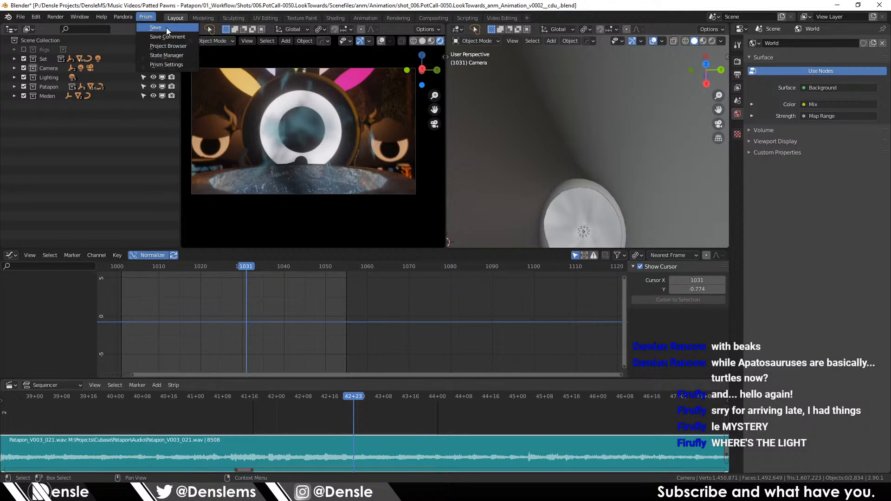
{"action": "left_click", "coordinate": [165, 27]}
{"action": "left_click", "coordinate": [146, 16]}
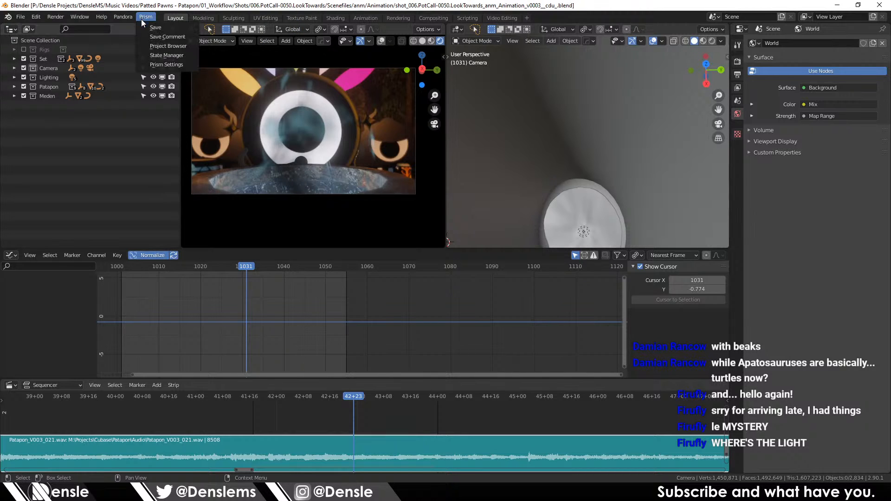
{"action": "left_click", "coordinate": [179, 55]}
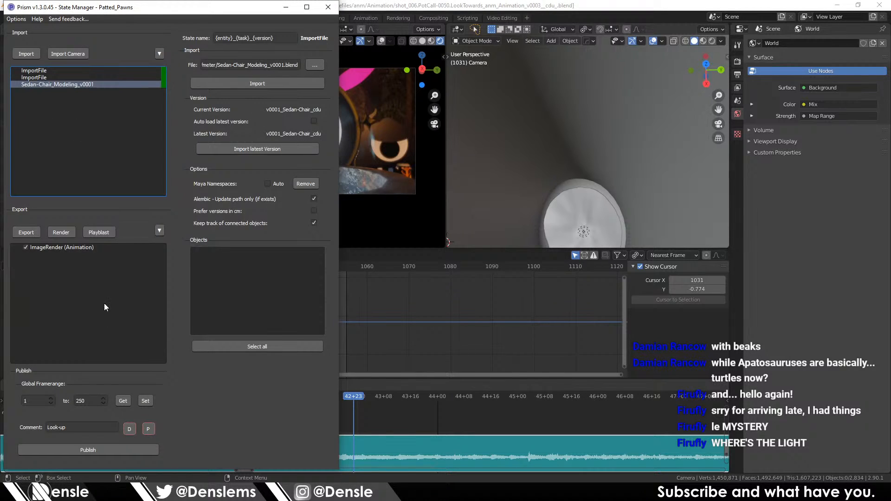
{"action": "left_click", "coordinate": [66, 250]}
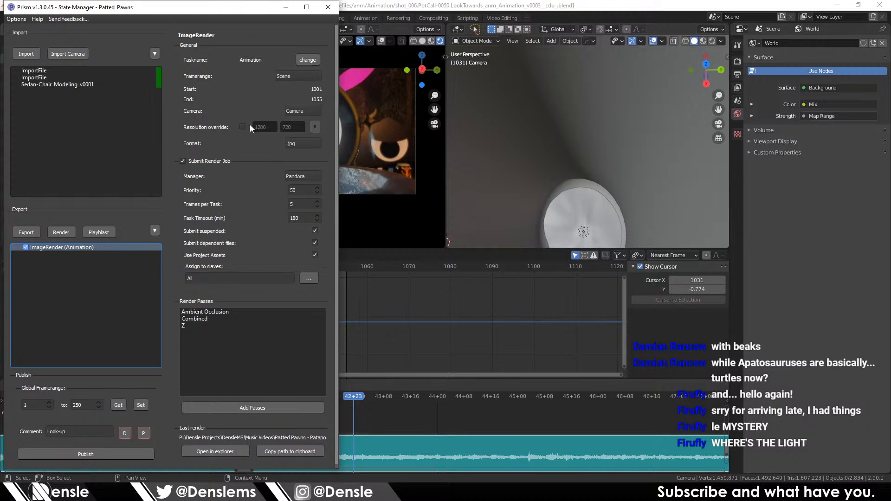
Step: Publish the Animation image render to Pandora with the comment Look-up-2 and close the State Manager
{"action": "left_click", "coordinate": [307, 59]}
{"action": "left_click", "coordinate": [481, 277]}
{"action": "left_click_drag", "start_coordinate": [69, 432], "coordinate": [22, 429]}
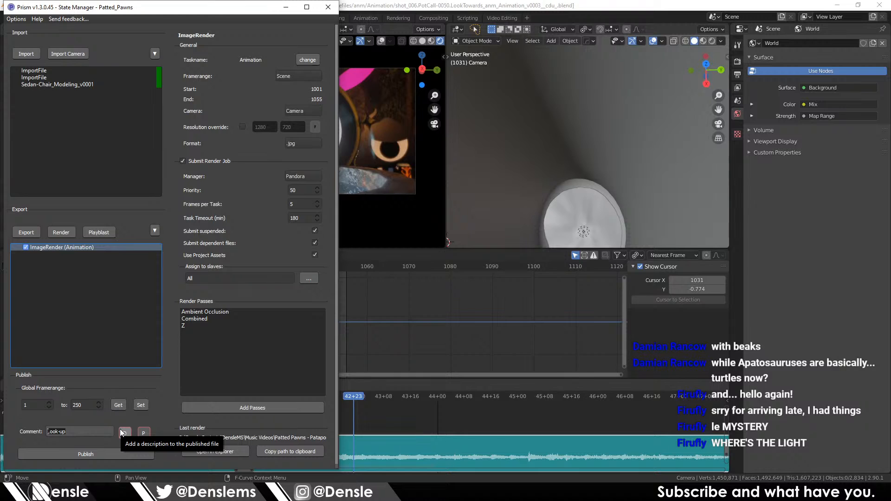
{"action": "left_click", "coordinate": [68, 430]}
{"action": "type", "text": "-2"}
{"action": "left_click", "coordinate": [84, 456]}
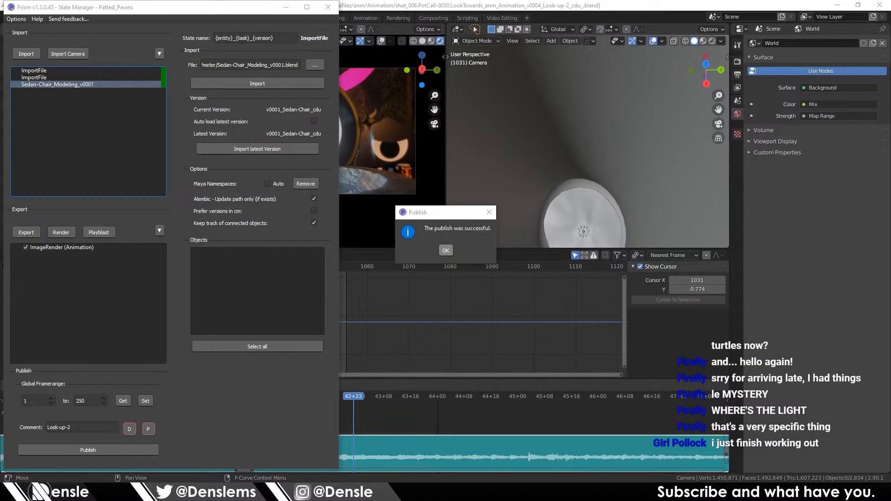
{"action": "left_click", "coordinate": [446, 250]}
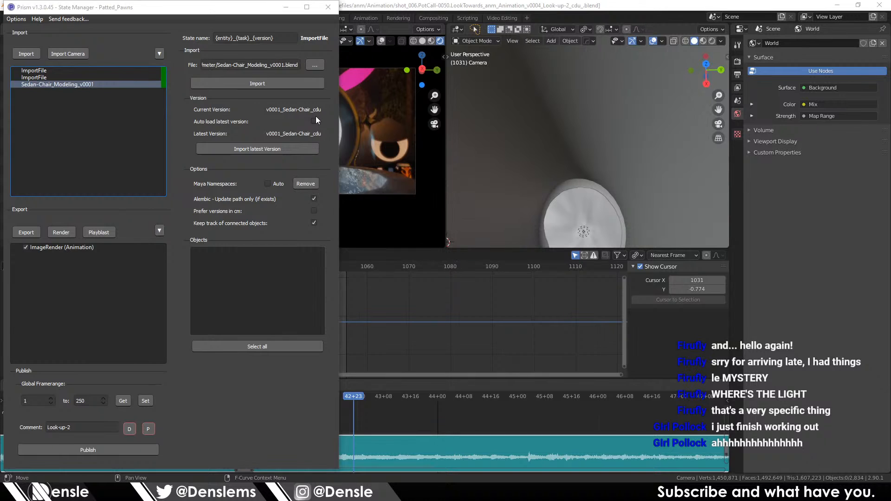
{"action": "left_click", "coordinate": [328, 7]}
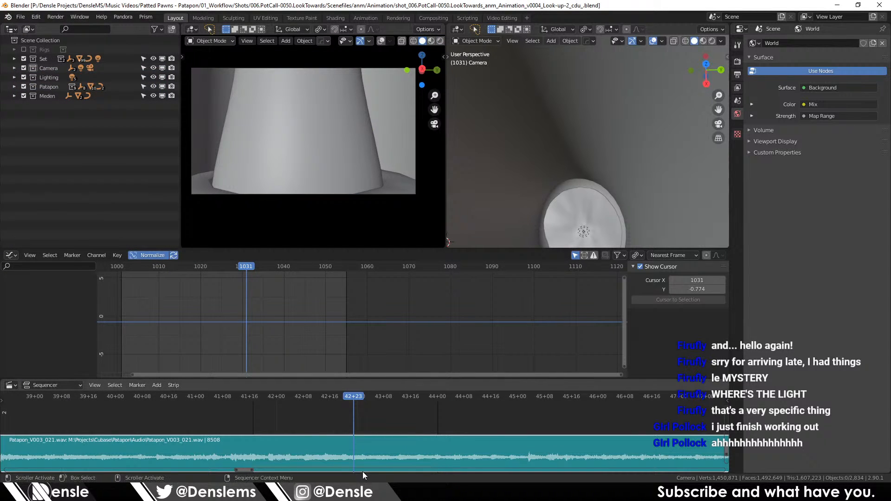
Step: Switch to DaVinci Resolve and examine the storyboard cut in Timeline 1 around 01:03:22:11
{"action": "key", "text": "alt+Tab"}
{"action": "mouse_move", "coordinate": [460, 316]}
{"action": "left_mouse_down"}
{"action": "mouse_move", "coordinate": [537, 317]}
{"action": "mouse_move", "coordinate": [463, 313]}
{"action": "left_mouse_up"}
{"action": "scroll", "coordinate": [567, 355], "scroll_direction": "down", "scroll_amount": 5}
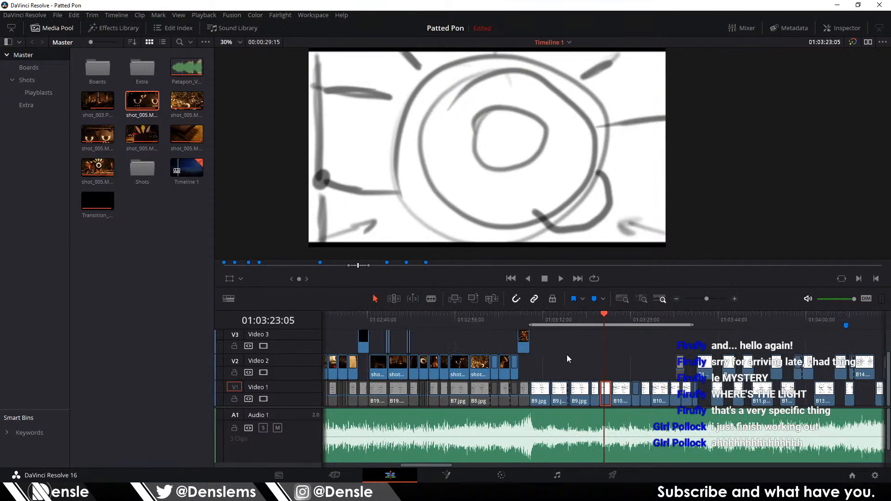
{"action": "scroll", "coordinate": [567, 355], "scroll_direction": "up", "scroll_amount": 3}
{"action": "mouse_move", "coordinate": [598, 317]}
{"action": "left_mouse_down"}
{"action": "mouse_move", "coordinate": [458, 317]}
{"action": "mouse_move", "coordinate": [629, 317]}
{"action": "mouse_move", "coordinate": [593, 316]}
{"action": "left_mouse_up"}
Step: Open the Pandora Render Handler, delete all finished shot_003 and shot_005 render jobs, and close it
{"action": "left_click", "coordinate": [780, 492]}
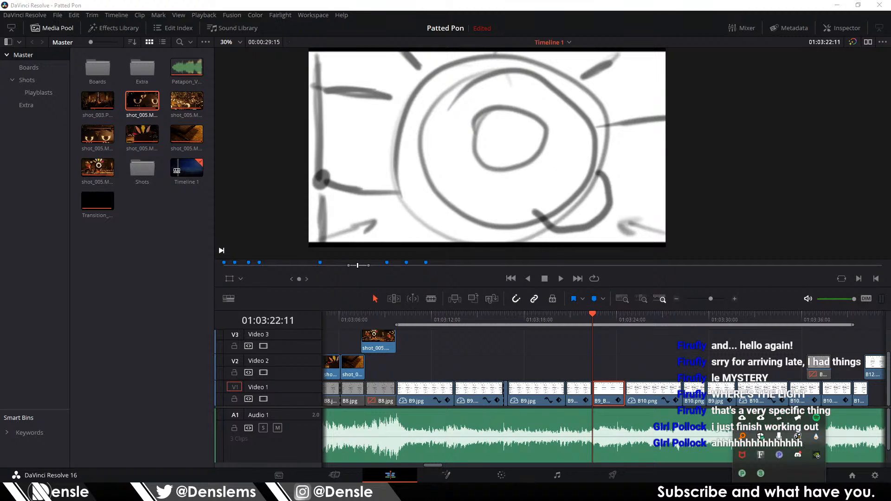
{"action": "left_click", "coordinate": [745, 474]}
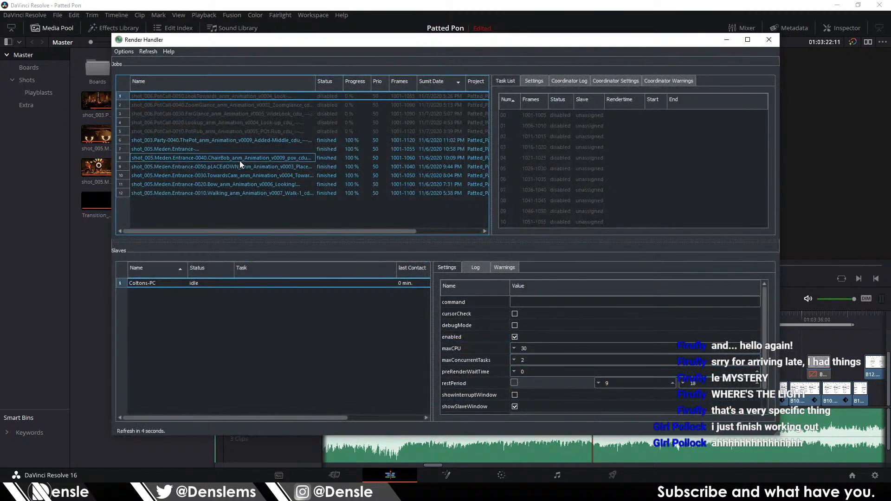
{"action": "left_click_drag", "start_coordinate": [212, 140], "coordinate": [210, 194]}
{"action": "right_click", "coordinate": [209, 178]}
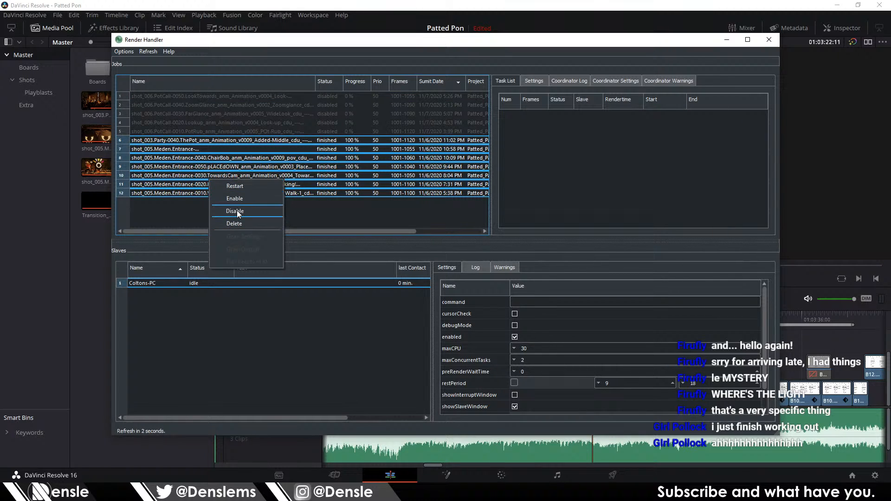
{"action": "left_click", "coordinate": [238, 223]}
{"action": "left_click", "coordinate": [438, 250]}
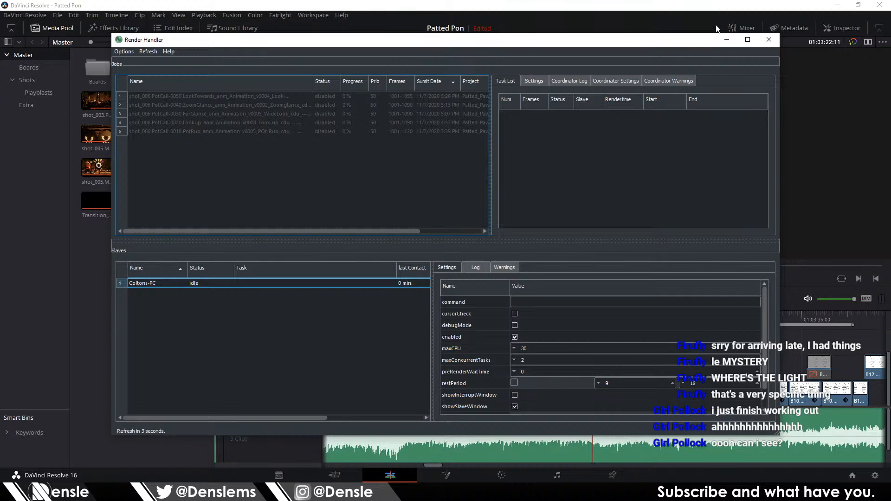
{"action": "left_click", "coordinate": [769, 39]}
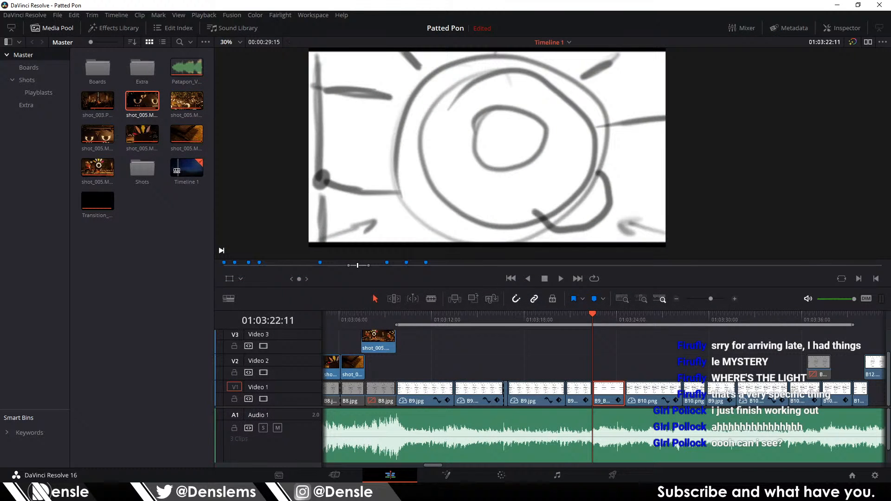
Step: Switch back to Blender and play the shot in a maximized rendered camera view, then restore the layout
{"action": "left_click", "coordinate": [358, 492]}
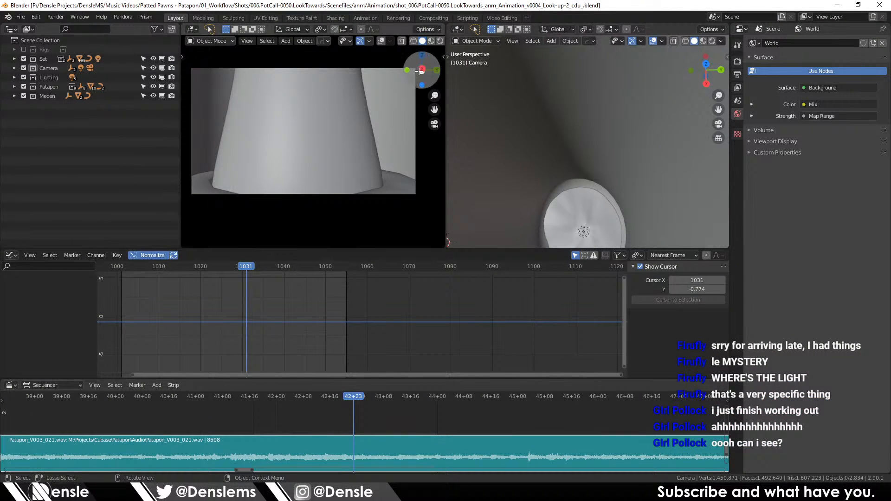
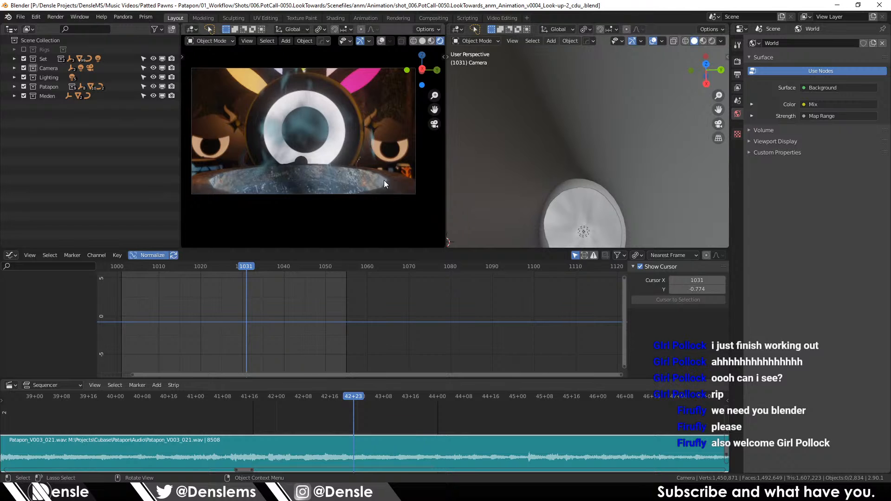
{"action": "key", "text": "ctrl+space"}
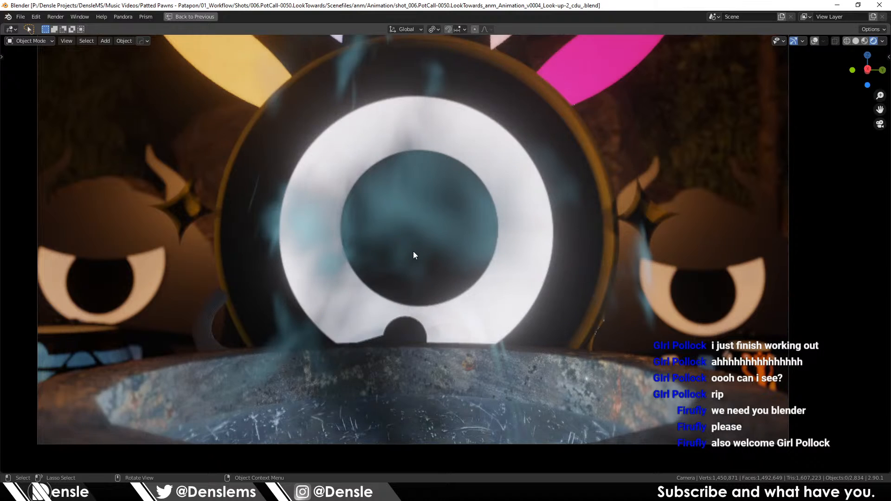
{"action": "key", "text": "space"}
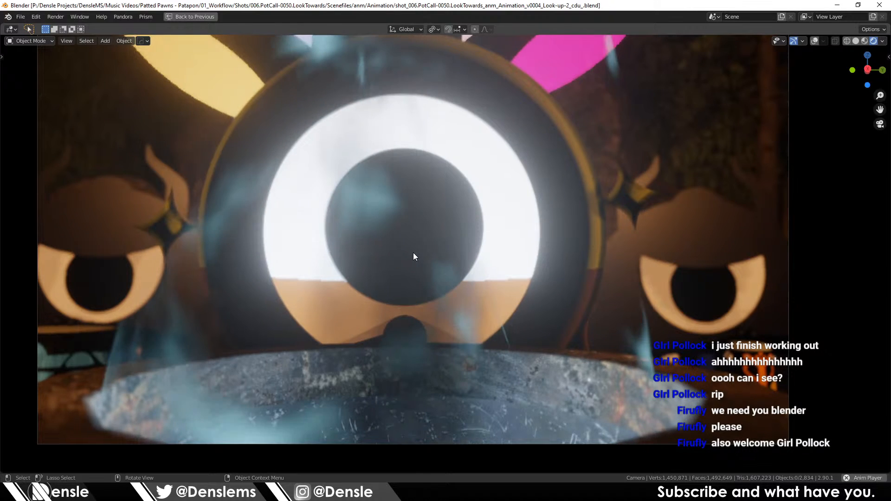
{"action": "key", "text": "ctrl+space"}
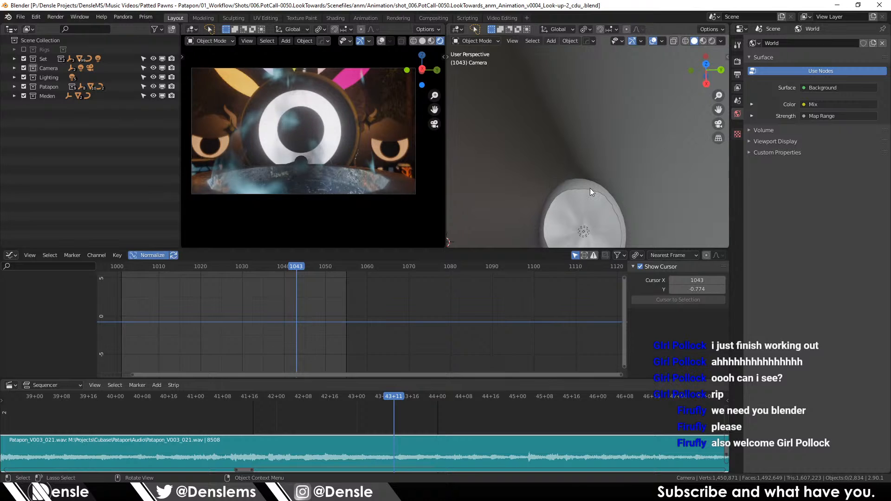
Step: Disable the Crowd Back particle system on the Inner Ground object for both viewport and render
{"action": "scroll", "coordinate": [601, 165], "scroll_direction": "down", "scroll_amount": 10}
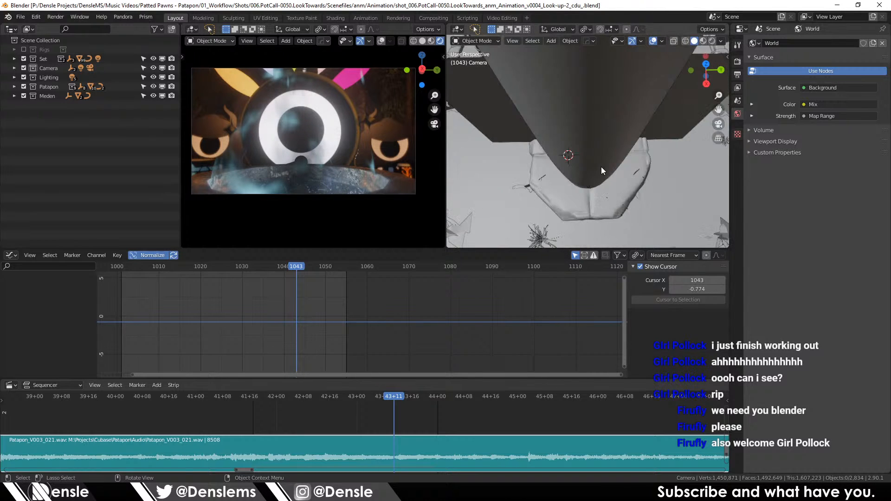
{"action": "scroll", "coordinate": [600, 167], "scroll_direction": "down", "scroll_amount": 4}
{"action": "scroll", "coordinate": [601, 166], "scroll_direction": "down", "scroll_amount": 4}
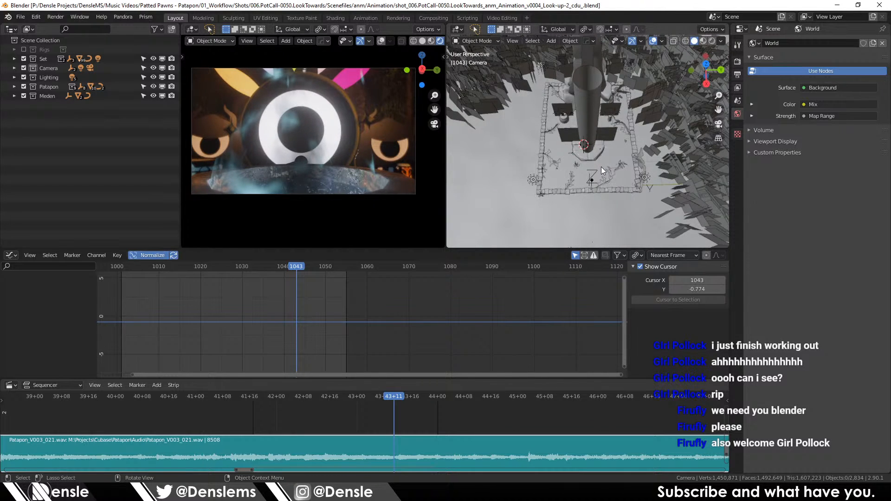
{"action": "scroll", "coordinate": [601, 166], "scroll_direction": "down", "scroll_amount": 4}
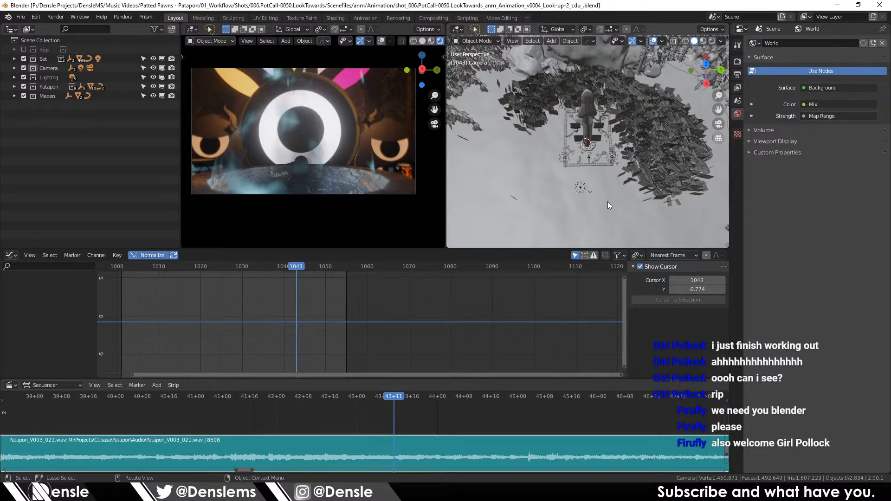
{"action": "left_click", "coordinate": [640, 202]}
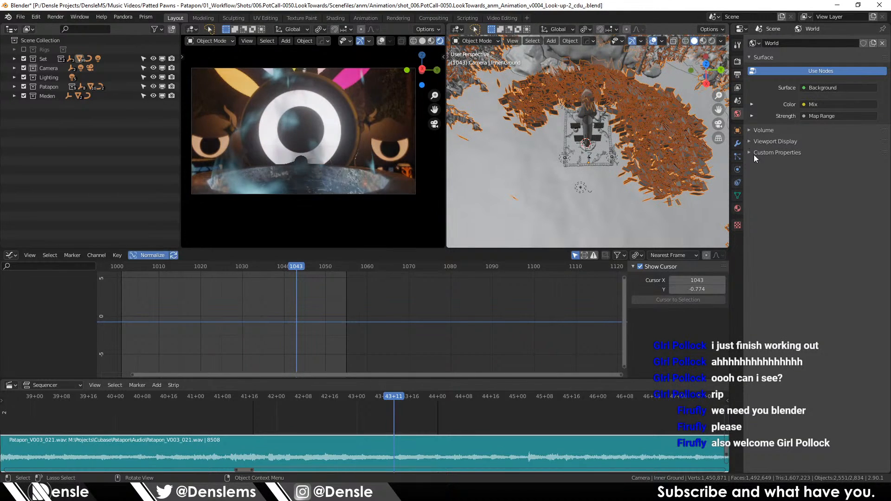
{"action": "left_click", "coordinate": [738, 182]}
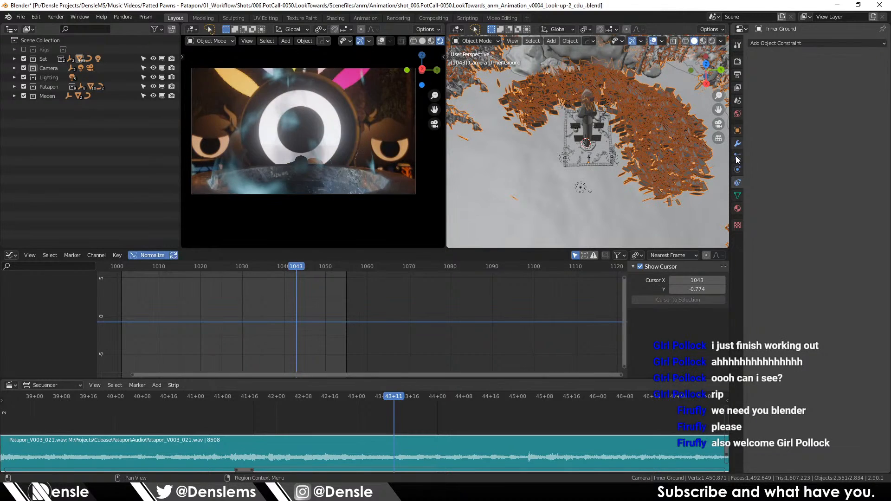
{"action": "left_click", "coordinate": [738, 157]}
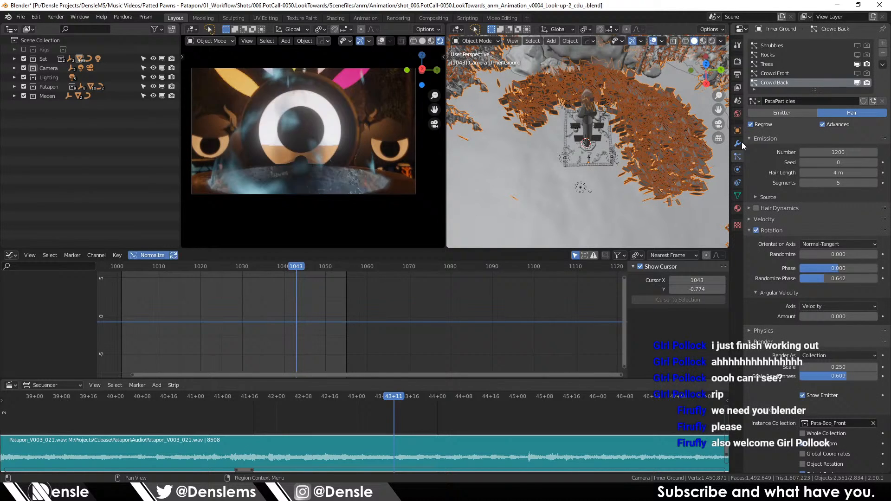
{"action": "left_click", "coordinate": [858, 82]}
{"action": "left_click", "coordinate": [865, 83]}
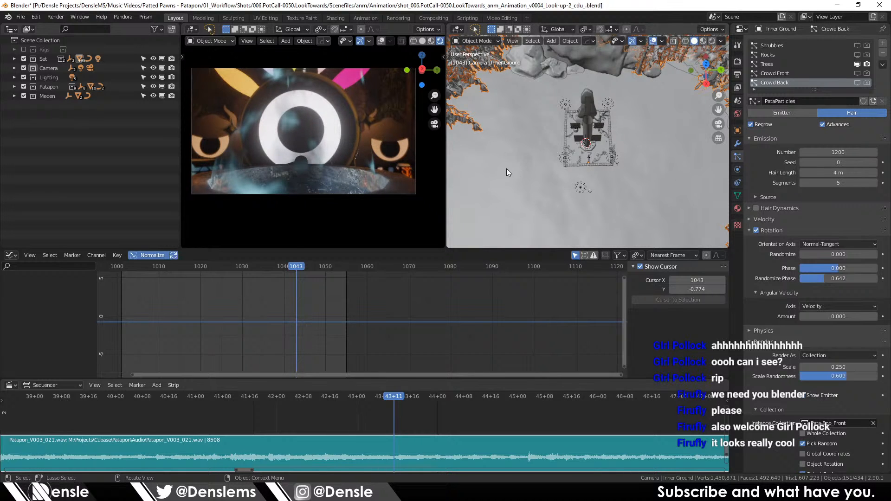
Step: Select the Outer Ground object and save the scene as a new Prism version
{"action": "left_click", "coordinate": [357, 231]}
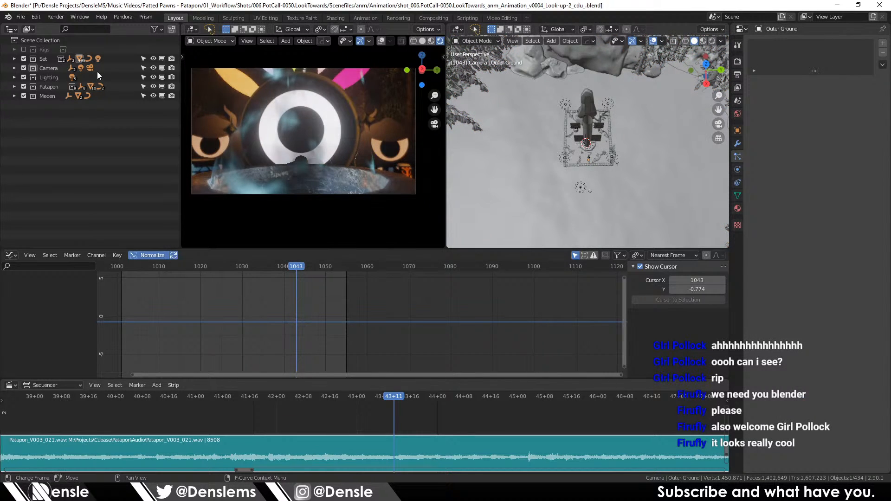
{"action": "left_click", "coordinate": [145, 17]}
{"action": "left_click", "coordinate": [141, 25]}
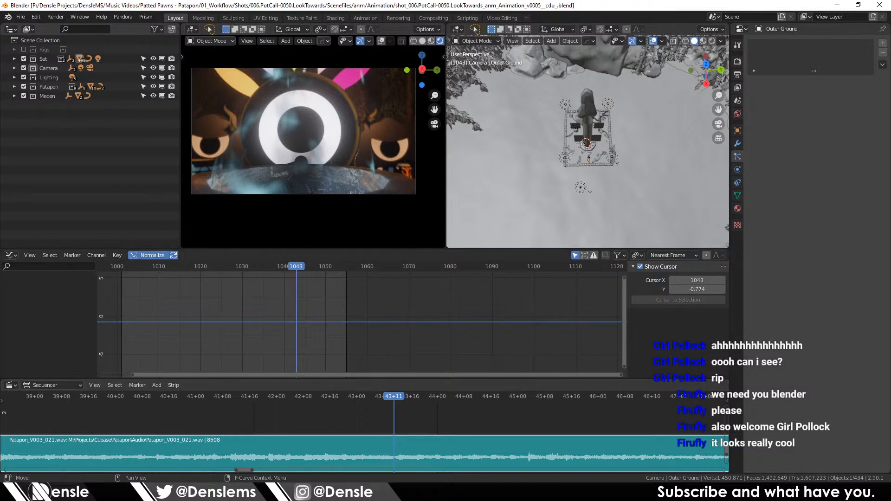
Step: Switch to DaVinci Resolve, examine the storyboard frame at 01:03:24:14 in Timeline 1, and return to Blender
{"action": "key", "text": "alt+Tab"}
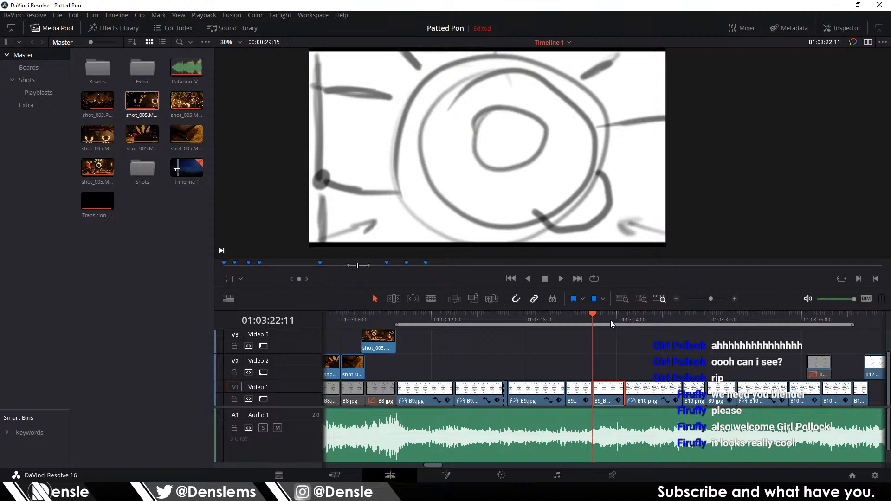
{"action": "left_click_drag", "start_coordinate": [611, 320], "coordinate": [626, 316]}
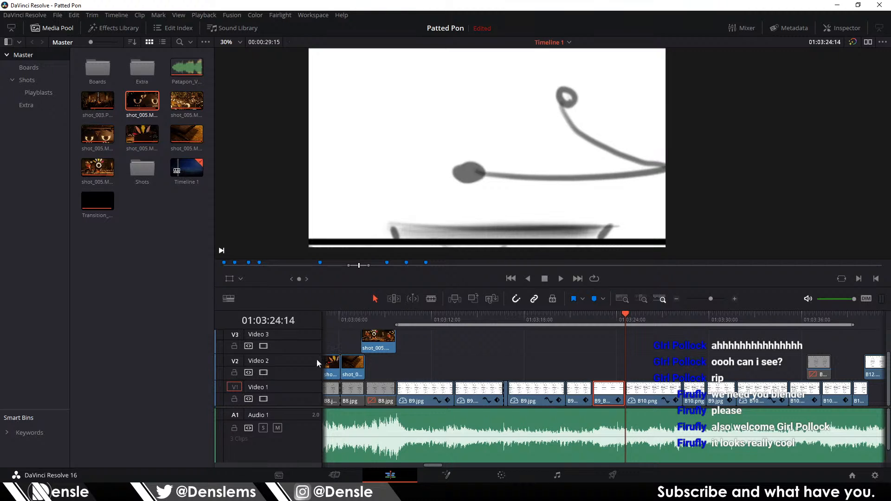
{"action": "left_click", "coordinate": [441, 491]}
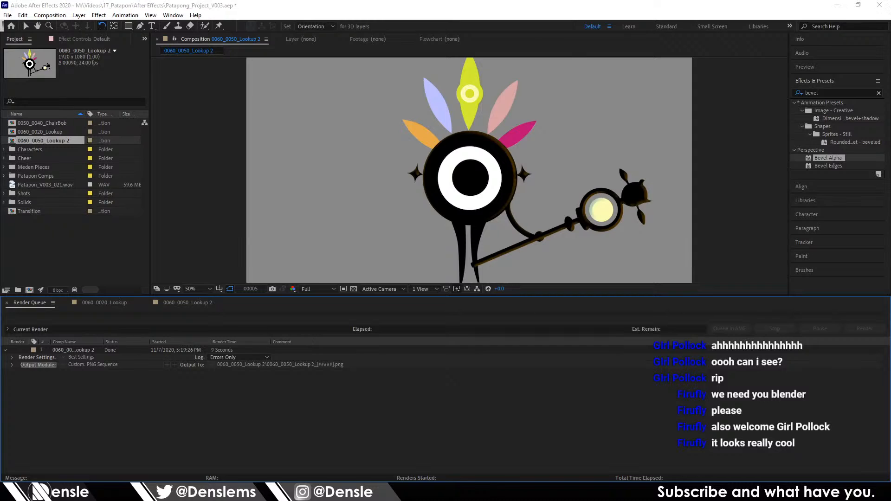
{"action": "left_click", "coordinate": [436, 492]}
{"action": "left_click", "coordinate": [413, 491]}
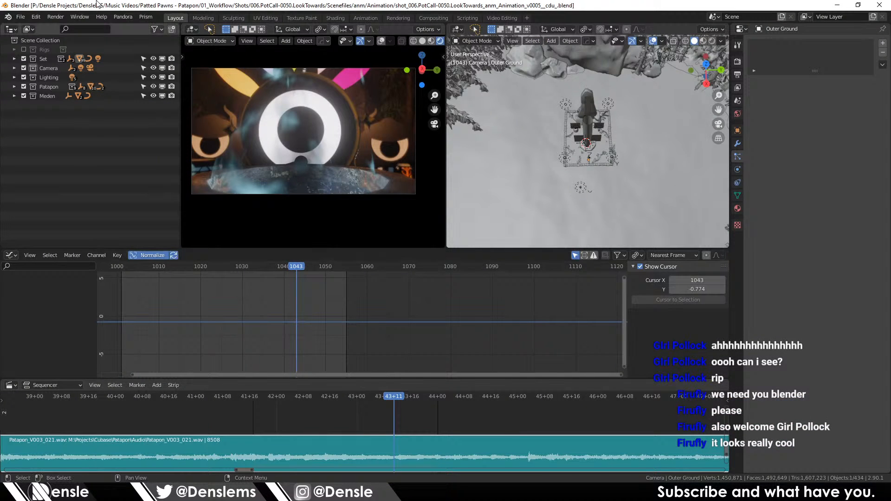
Step: Publish the Animation image render again from the Prism State Manager with the comment Look-up-2
{"action": "left_click", "coordinate": [142, 16]}
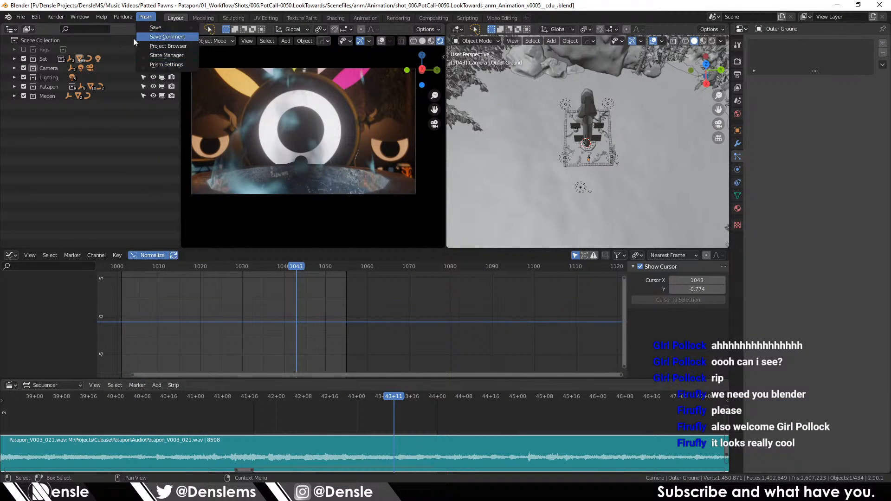
{"action": "left_click", "coordinate": [145, 16]}
{"action": "left_click", "coordinate": [165, 56]}
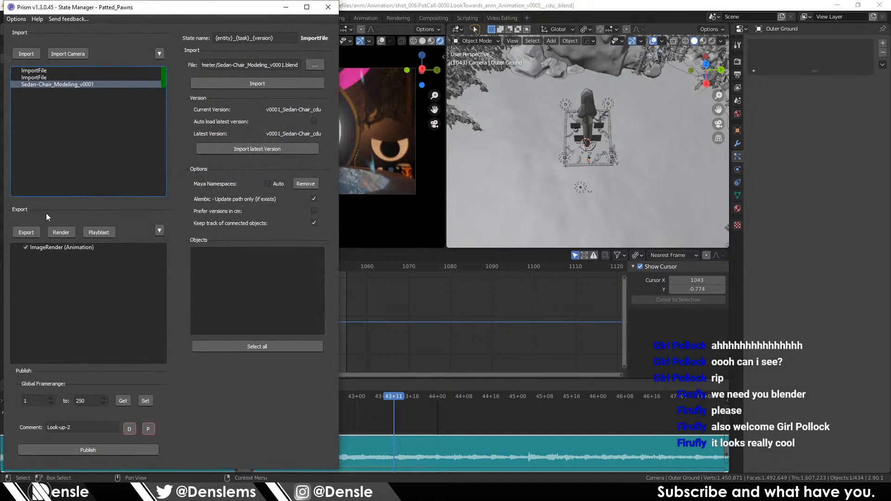
{"action": "left_click", "coordinate": [46, 247]}
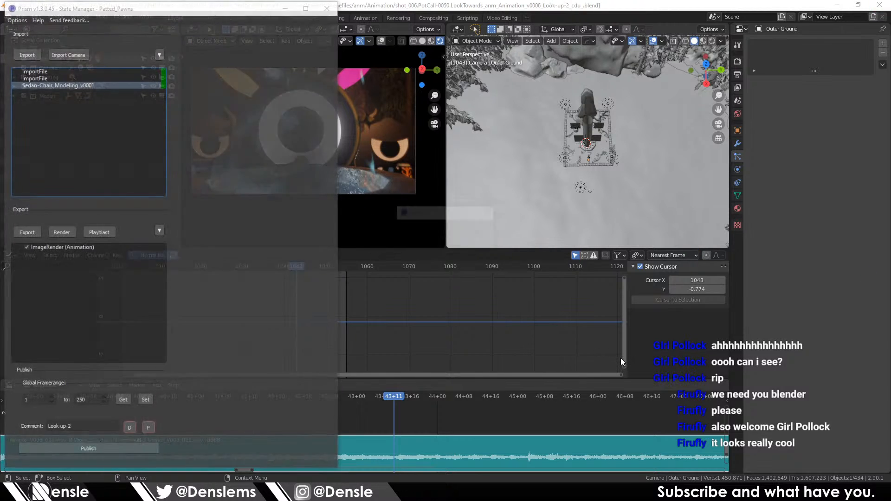
{"action": "left_click", "coordinate": [444, 251]}
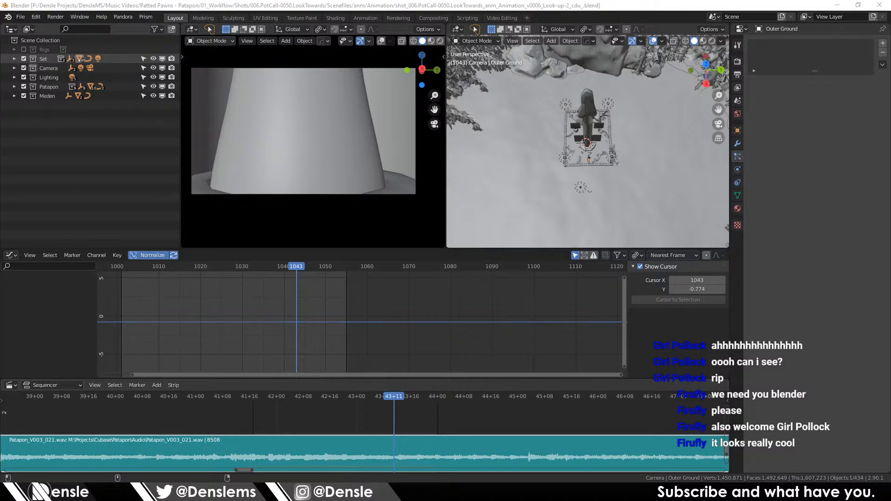
Step: Open the Prism Project Browser, select the 006.PotCall sequence and collapse 004.Drumming
{"action": "left_click", "coordinate": [143, 15]}
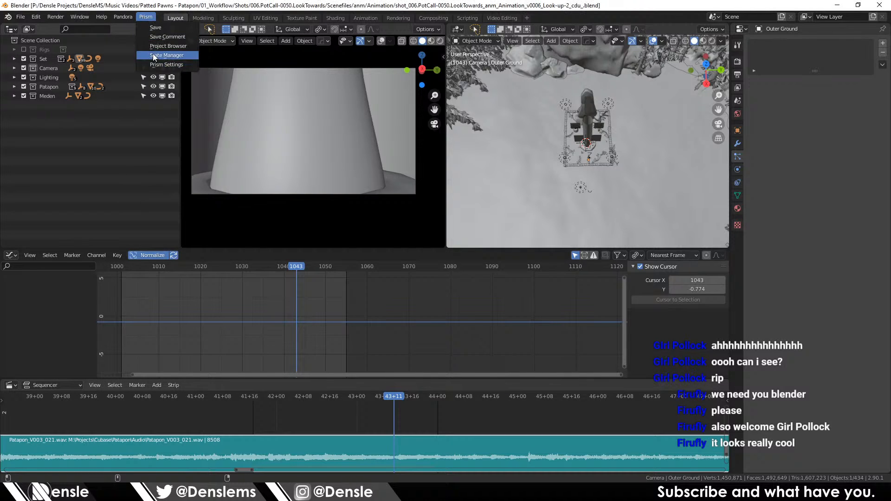
{"action": "left_click", "coordinate": [152, 46]}
{"action": "left_click", "coordinate": [37, 204]}
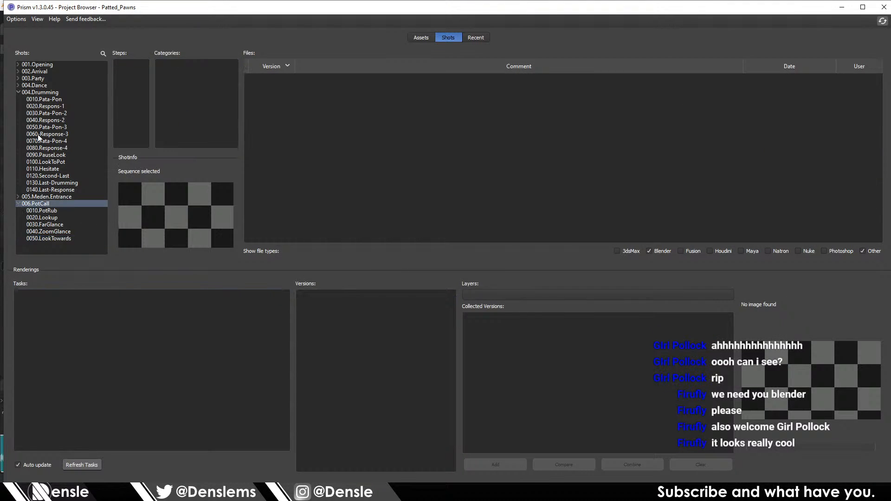
{"action": "left_click", "coordinate": [16, 92]}
{"action": "right_click", "coordinate": [40, 107]}
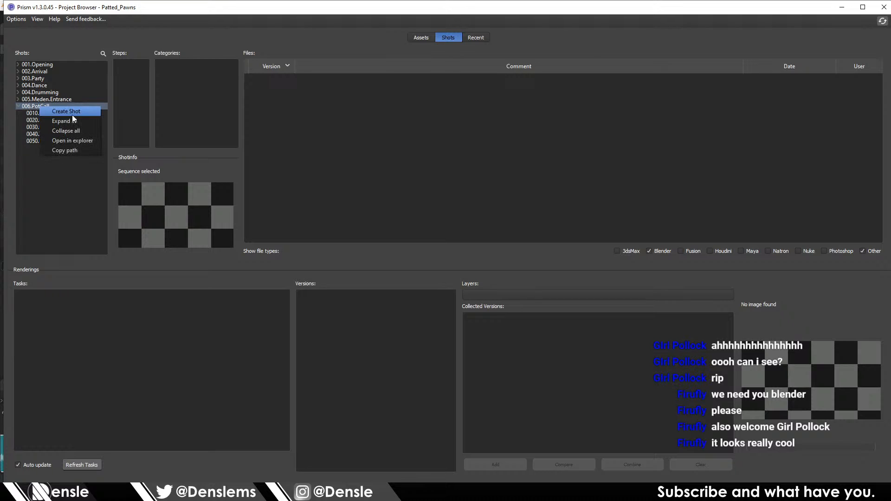
{"action": "left_click", "coordinate": [69, 112]}
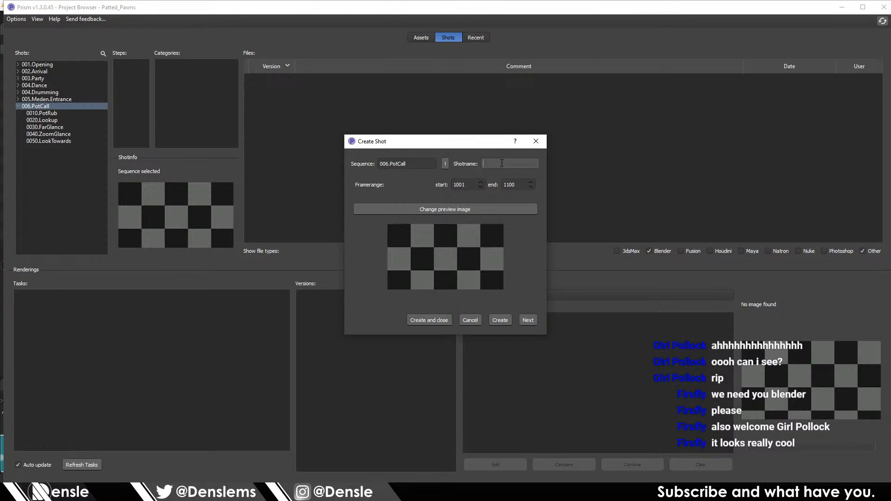
{"action": "type", "text": "0070"}
{"action": "key", "text": "BackSpace"}
{"action": "type", "text": "60.Reachout"}
{"action": "mouse_move", "coordinate": [376, 493]}
{"action": "left_click", "coordinate": [377, 453]}
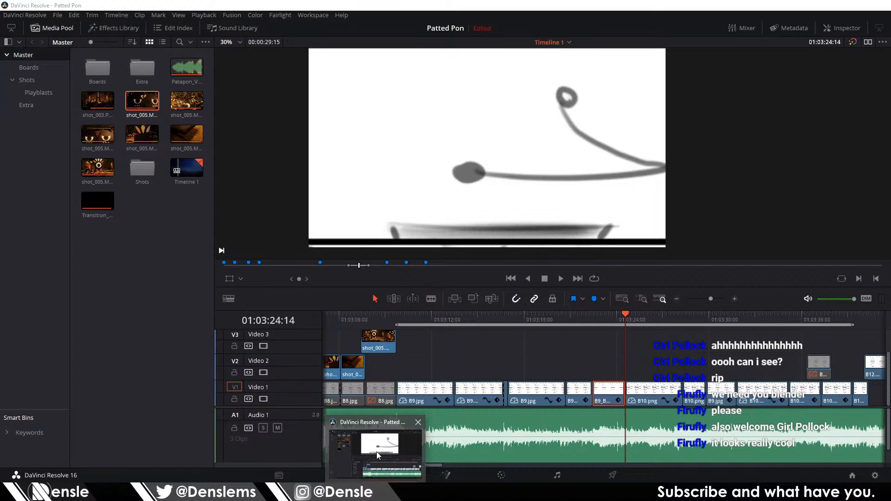
{"action": "key", "text": "alt+Tab"}
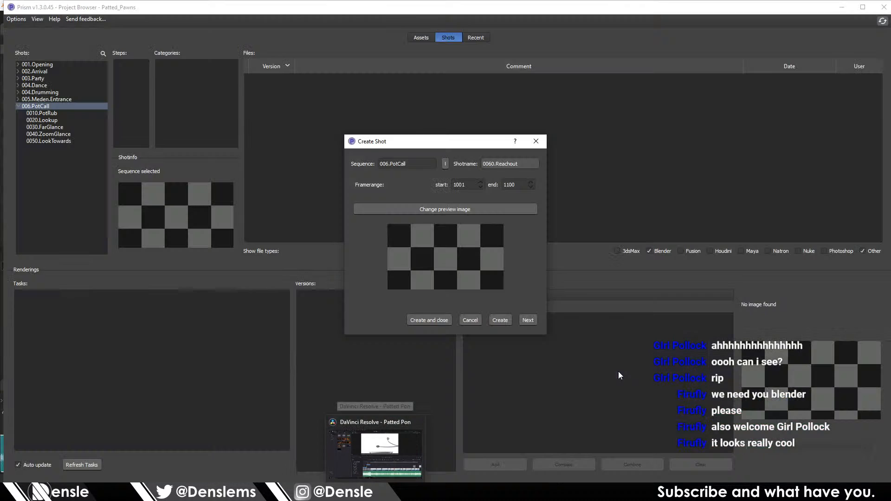
{"action": "left_click", "coordinate": [477, 324]}
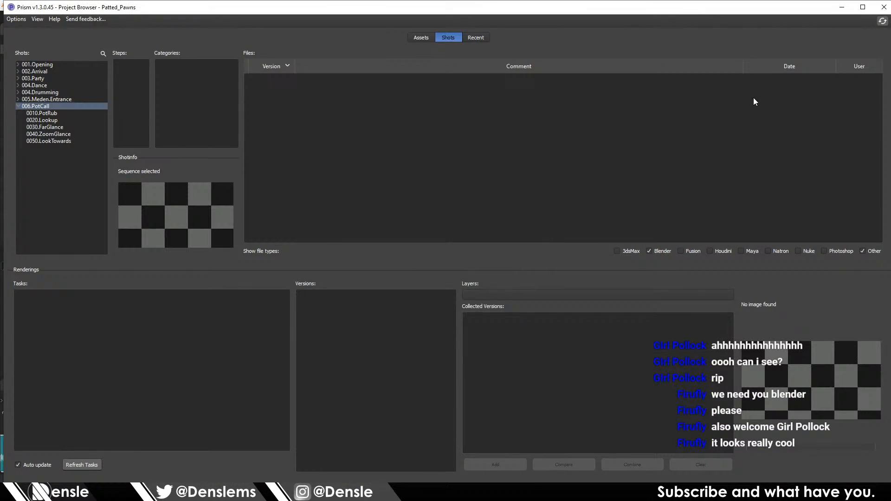
Step: Examine the B10.png storyboard clip in DaVinci Resolve up to 01:03:27:01, and return to the Prism Project Browser
{"action": "left_click", "coordinate": [842, 7]}
{"action": "key", "text": "alt+Tab"}
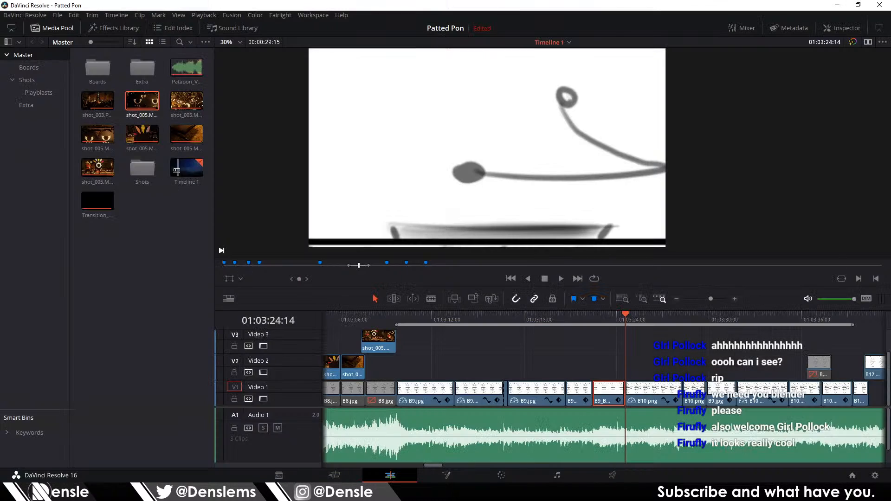
{"action": "left_click", "coordinate": [606, 316]}
{"action": "left_click_drag", "start_coordinate": [614, 318], "coordinate": [626, 318]}
{"action": "double_click", "coordinate": [658, 394]}
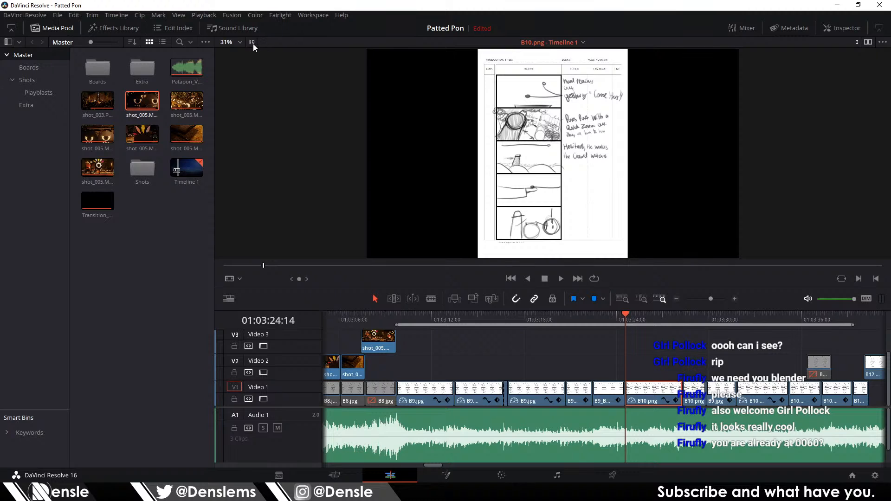
{"action": "left_click_drag", "start_coordinate": [627, 317], "coordinate": [663, 318]}
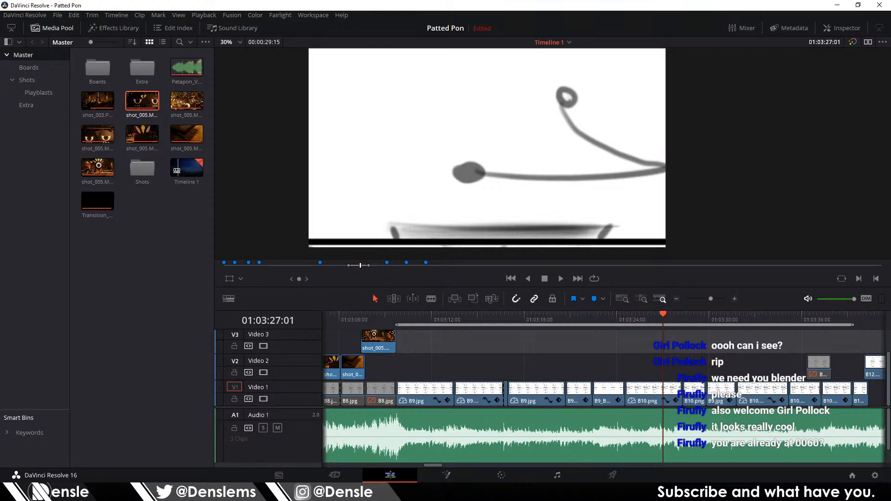
{"action": "mouse_move", "coordinate": [423, 464]}
{"action": "left_click", "coordinate": [403, 433]}
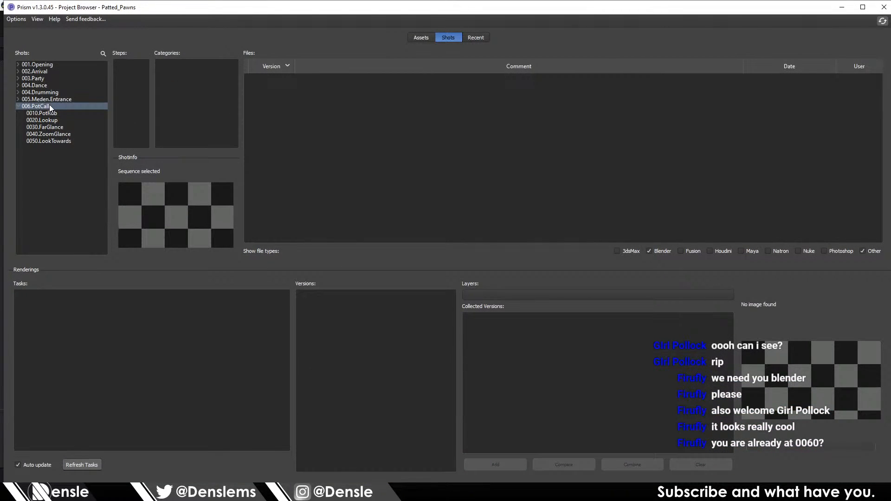
Step: Examine the 006.PotCall shots, the file versions of 0020.Lookup, and the shot list of the 004.Drumming sequence
{"action": "right_click", "coordinate": [50, 107]}
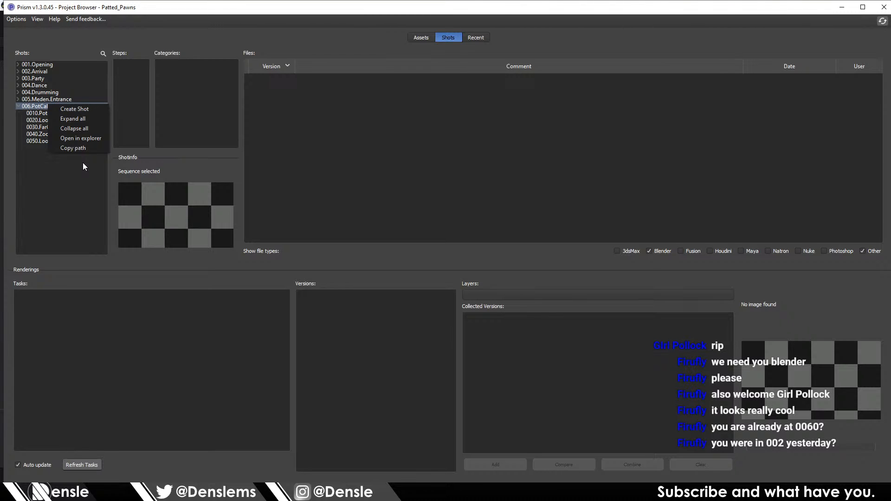
{"action": "left_click", "coordinate": [60, 178]}
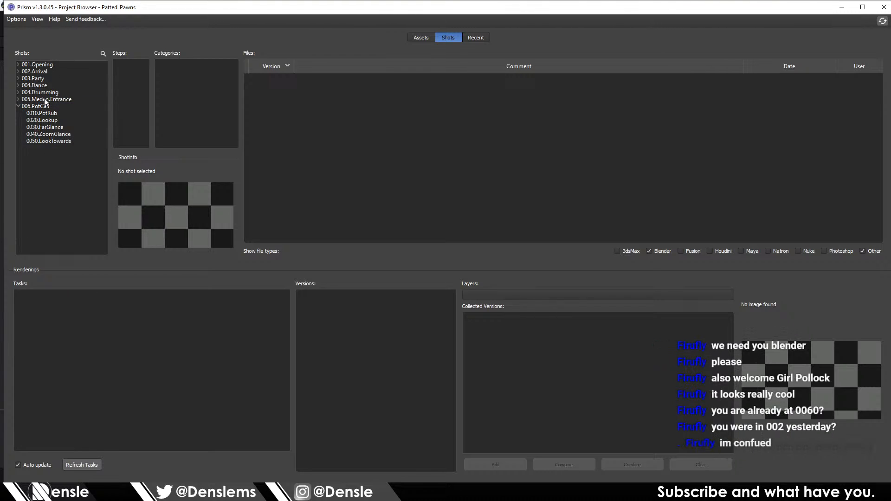
{"action": "left_click", "coordinate": [19, 107]}
{"action": "left_click", "coordinate": [19, 107]}
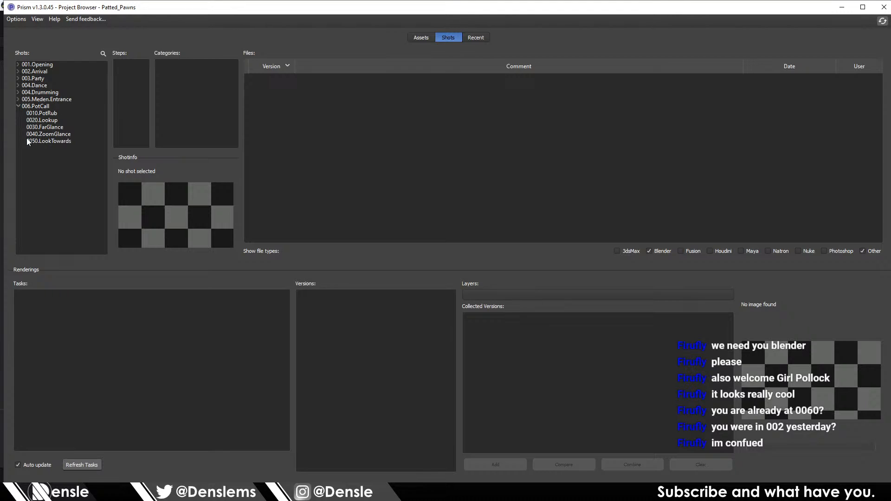
{"action": "left_click", "coordinate": [55, 110]}
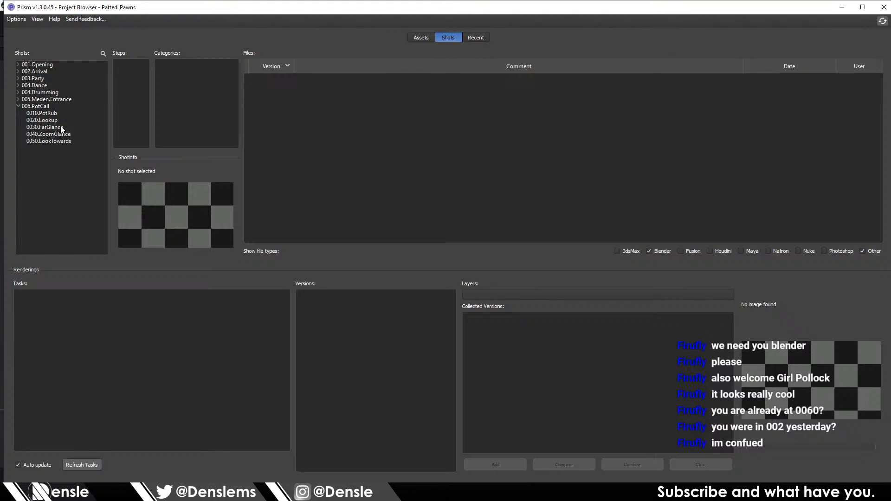
{"action": "left_click", "coordinate": [36, 120]}
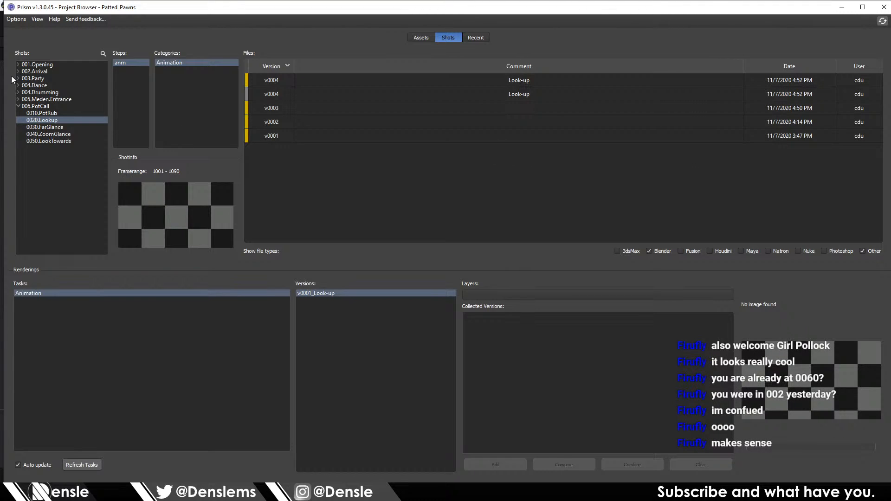
{"action": "left_click", "coordinate": [19, 92]}
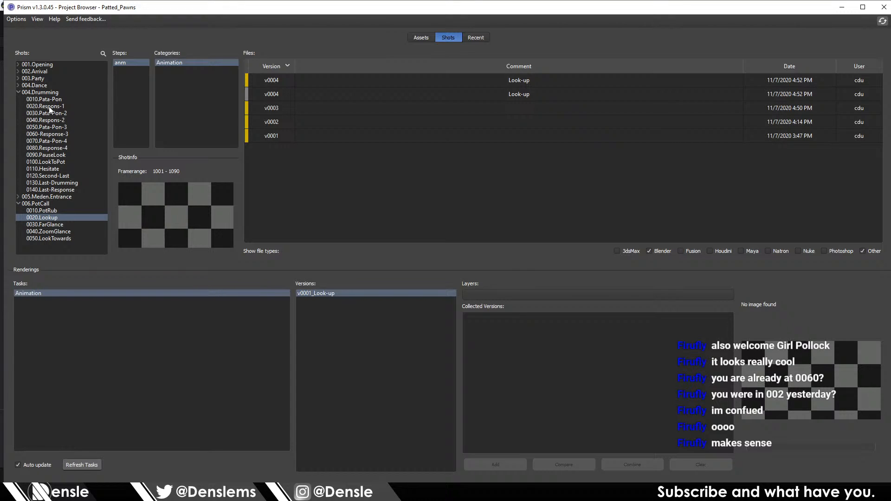
{"action": "left_click", "coordinate": [26, 93]}
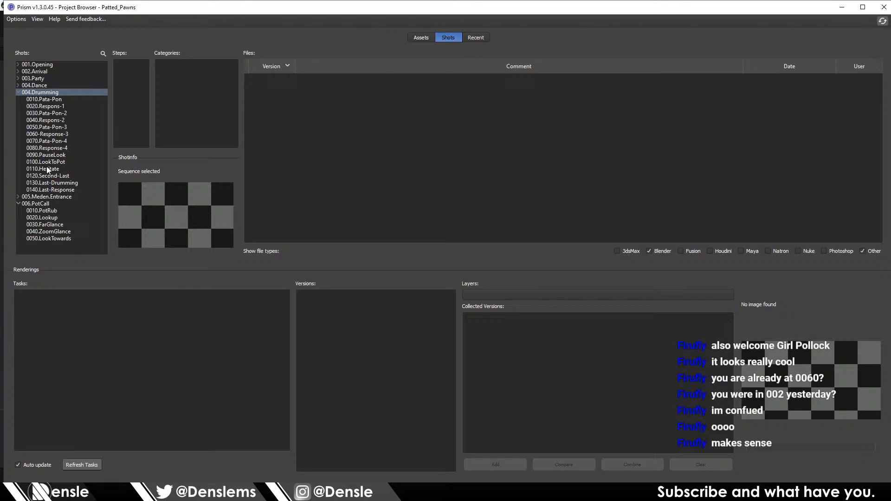
Step: Examine the file versions of shot 0140.Last-Response, collapse the 004.Drumming sequence and select 0050.LookTowards
{"action": "left_click", "coordinate": [48, 190]}
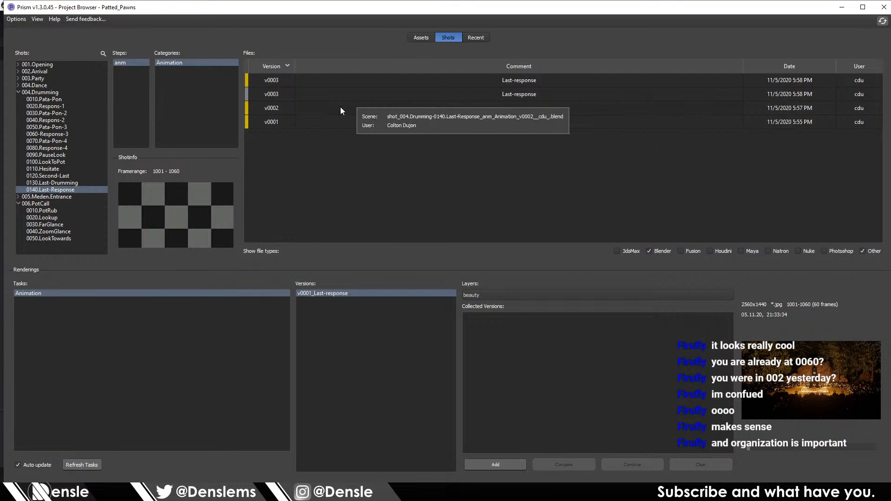
{"action": "left_click", "coordinate": [18, 92]}
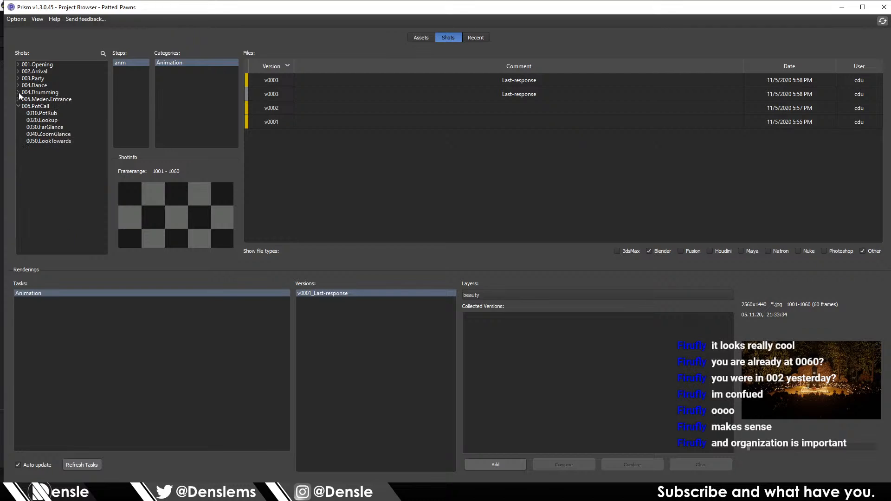
{"action": "left_click", "coordinate": [43, 142]}
Step: Create shot 0060.Handout in the 006.PotCall sequence with the frame range 1001 to 1090
{"action": "right_click", "coordinate": [41, 107]}
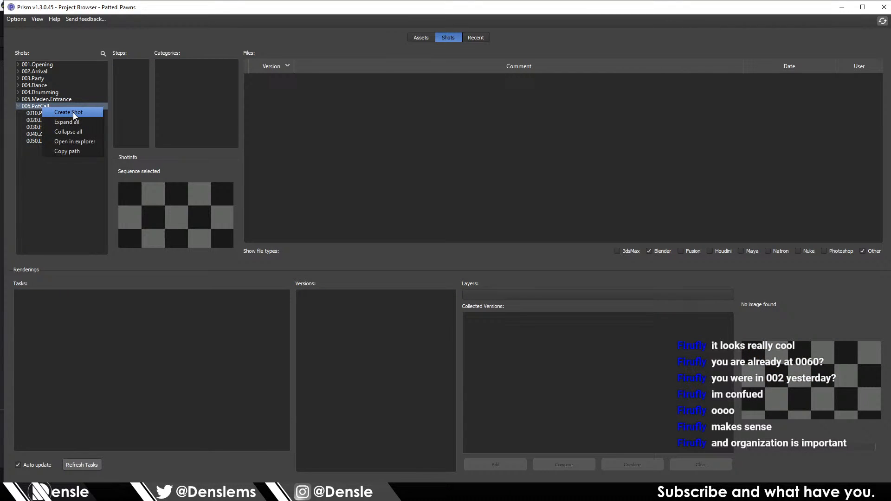
{"action": "left_click", "coordinate": [73, 112]}
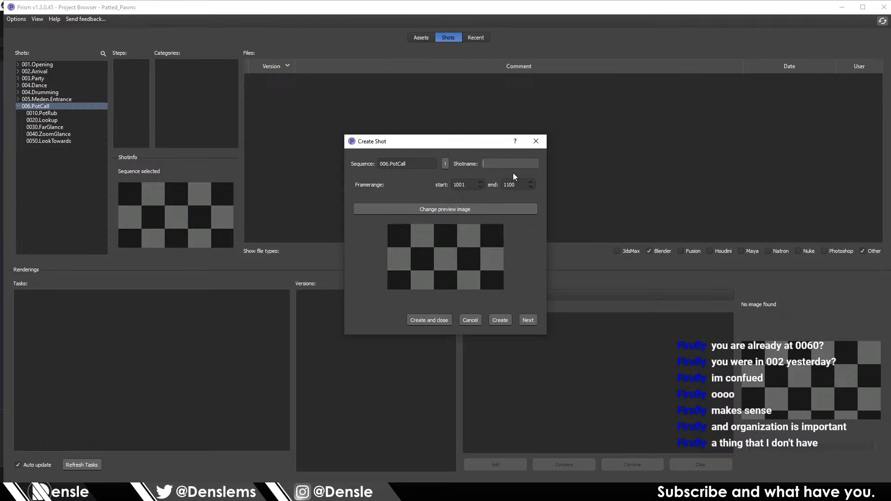
{"action": "type", "text": "0060"}
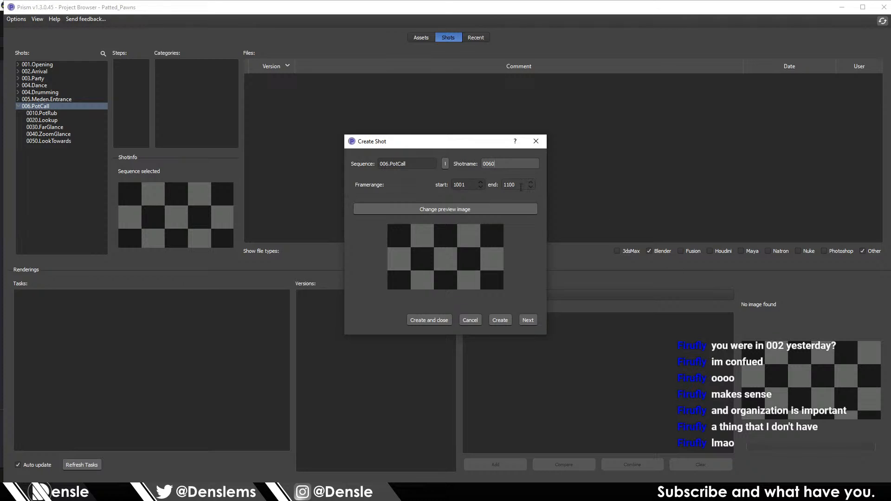
{"action": "double_click", "coordinate": [506, 187]}
{"action": "type", "text": "1090"}
{"action": "left_click", "coordinate": [513, 163]}
{"action": "type", "text": ".Handout"}
{"action": "left_click", "coordinate": [524, 320]}
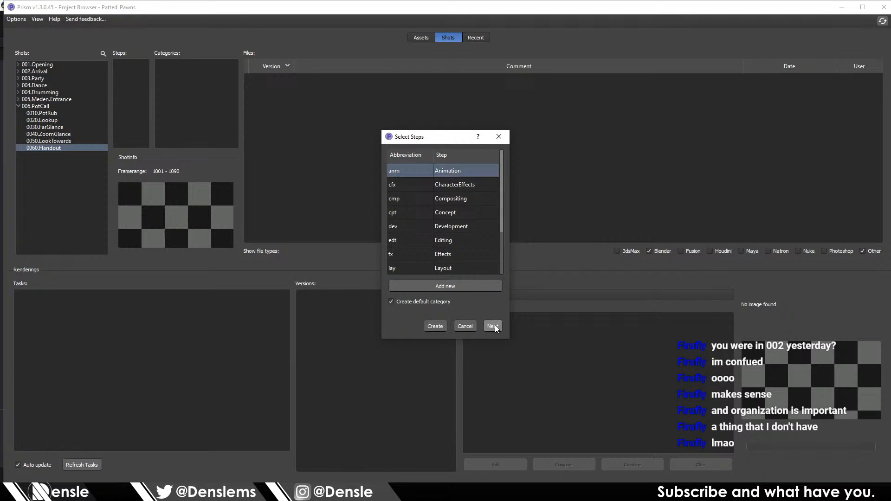
Step: Add the Animation step with its default category to 0060.Handout, saving the current scene there without applying the shot's frame range
{"action": "left_click", "coordinate": [491, 324]}
{"action": "left_click", "coordinate": [501, 269]}
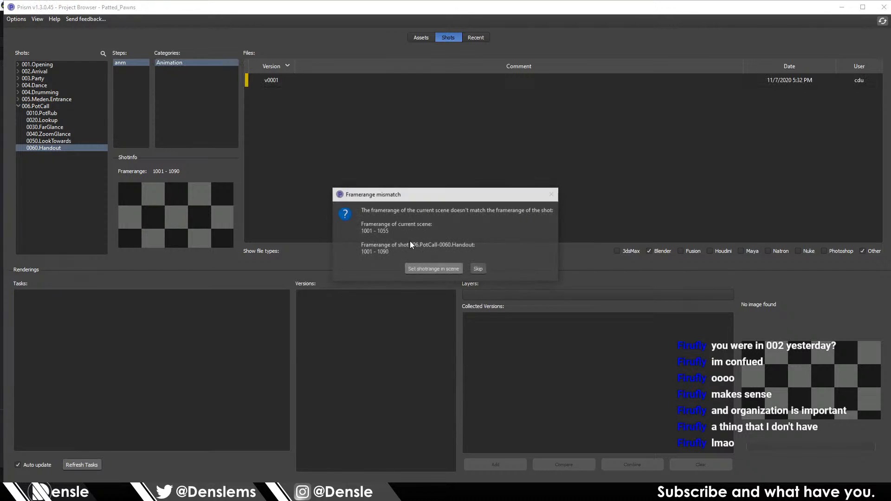
{"action": "left_click", "coordinate": [485, 267]}
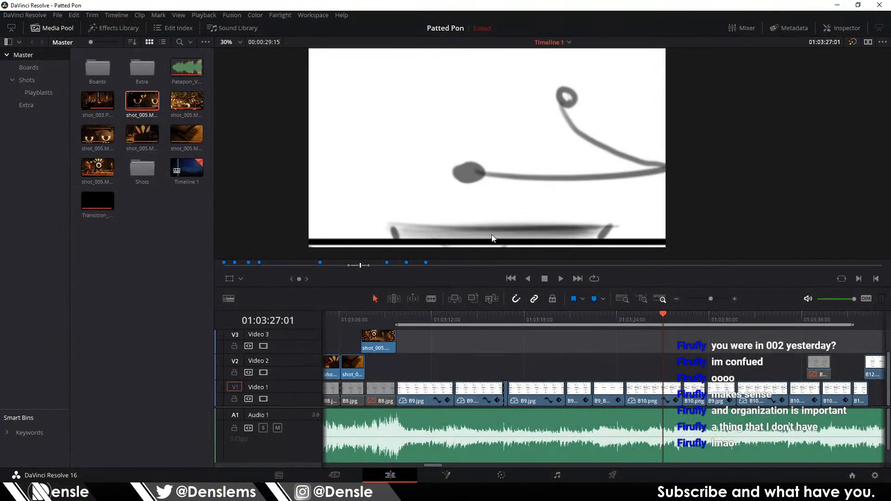
Step: Examine the storyboard clips from 01:03:24:14 onward in the DaVinci Resolve timeline
{"action": "left_click", "coordinate": [625, 315]}
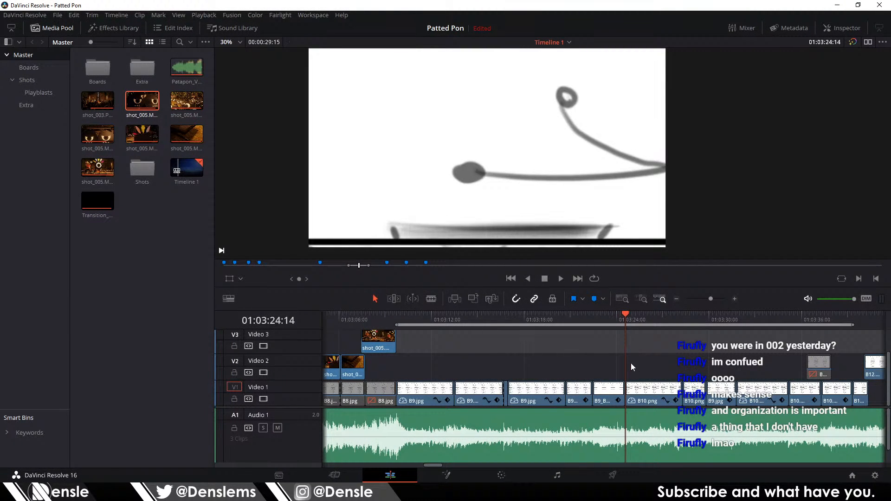
{"action": "scroll", "coordinate": [559, 328], "scroll_direction": "right", "scroll_amount": 4}
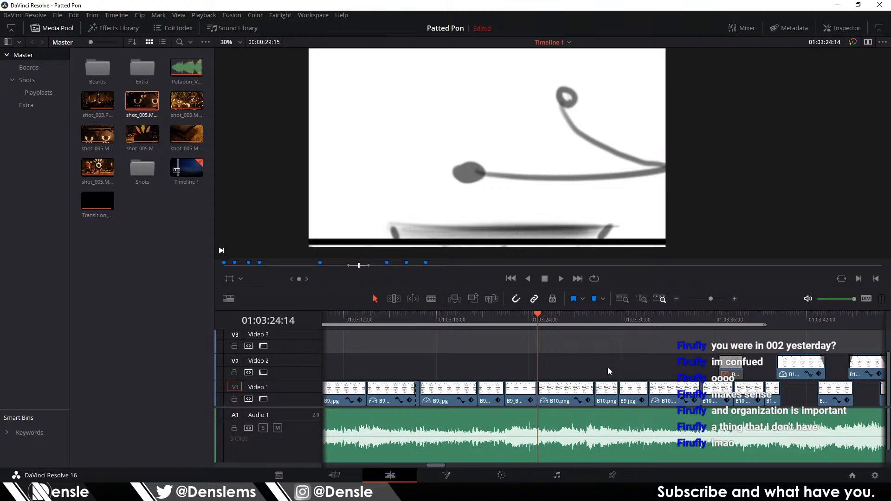
{"action": "scroll", "coordinate": [447, 341], "scroll_direction": "right", "scroll_amount": 5}
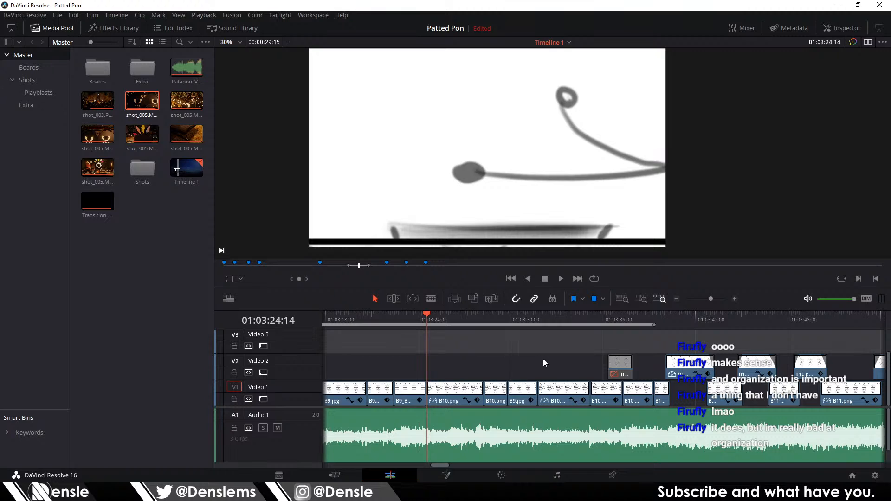
{"action": "scroll", "coordinate": [516, 353], "scroll_direction": "left", "scroll_amount": 4}
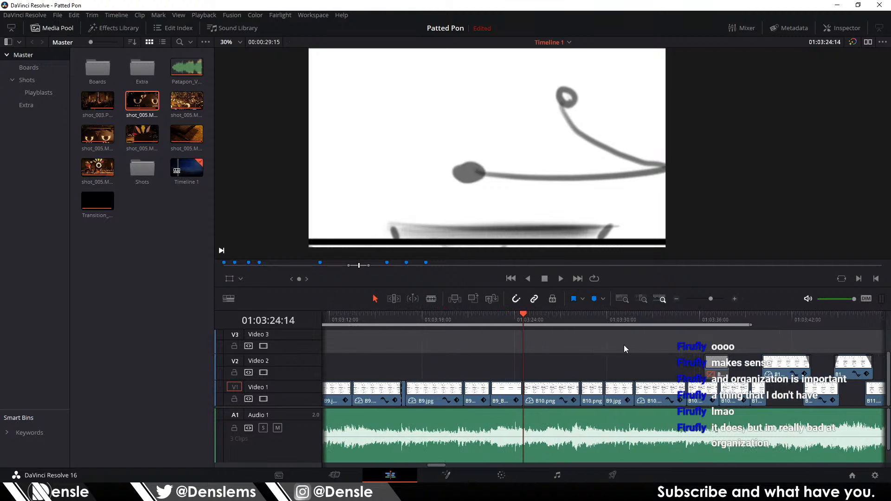
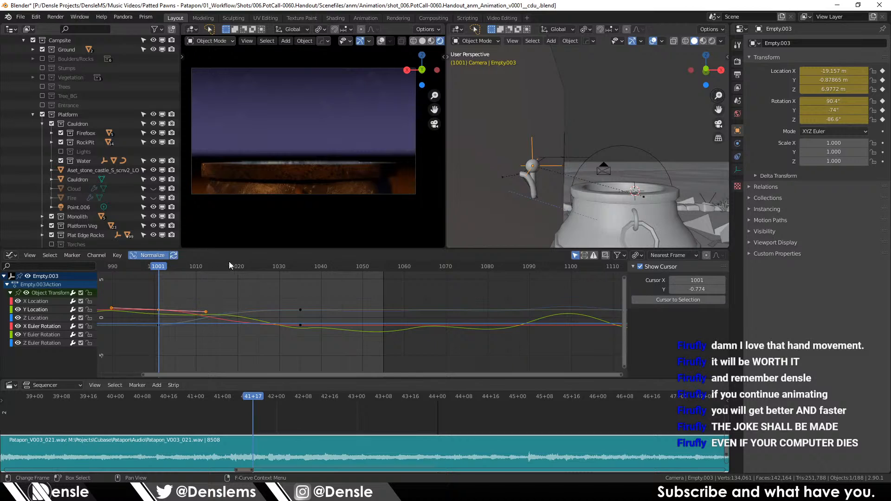
Step: Scrub and play back the hand's reach over the cauldron in the Blender scene of 0060.Handout
{"action": "left_click_drag", "start_coordinate": [163, 268], "coordinate": [246, 268]}
{"action": "left_click_drag", "start_coordinate": [318, 266], "coordinate": [146, 279]}
{"action": "key", "text": "space"}
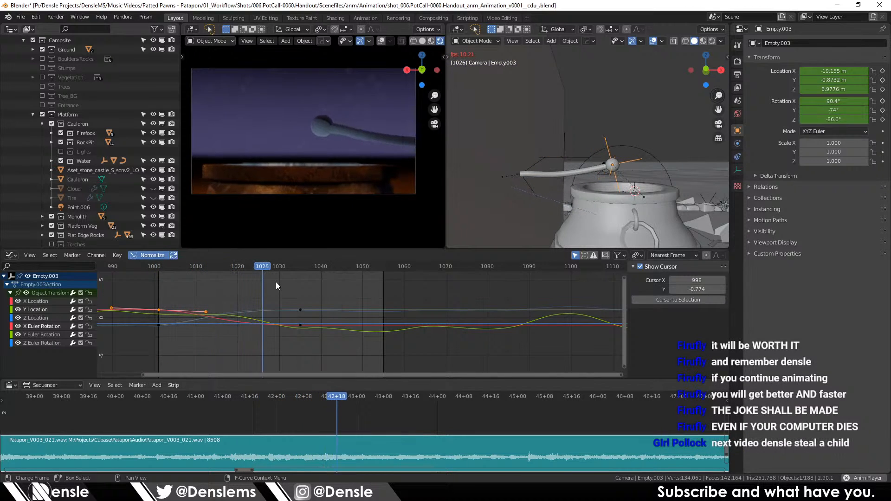
{"action": "key", "text": "space"}
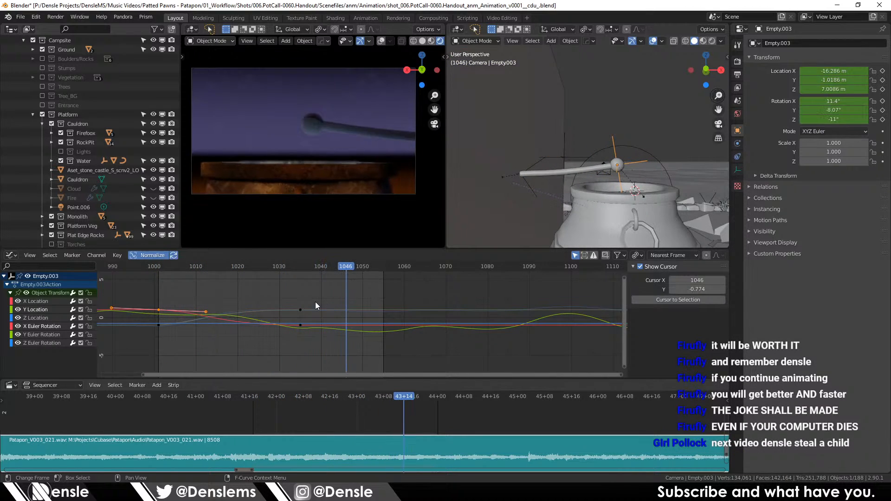
Step: Select Empty.003's keyframes at frame 1035 and inspect the hand pose at frame 1054 in a maximized camera view
{"action": "left_click_drag", "start_coordinate": [296, 336], "coordinate": [318, 309]}
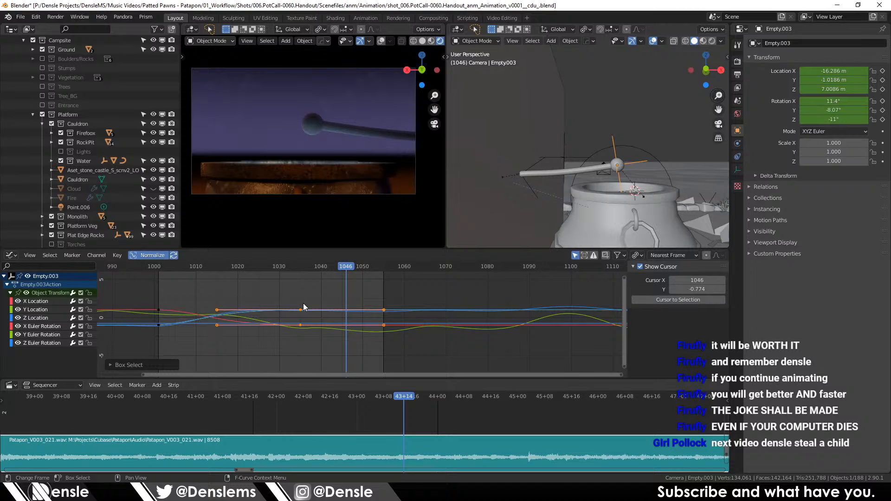
{"action": "left_click", "coordinate": [364, 268]}
{"action": "left_click_drag", "start_coordinate": [363, 269], "coordinate": [375, 263]}
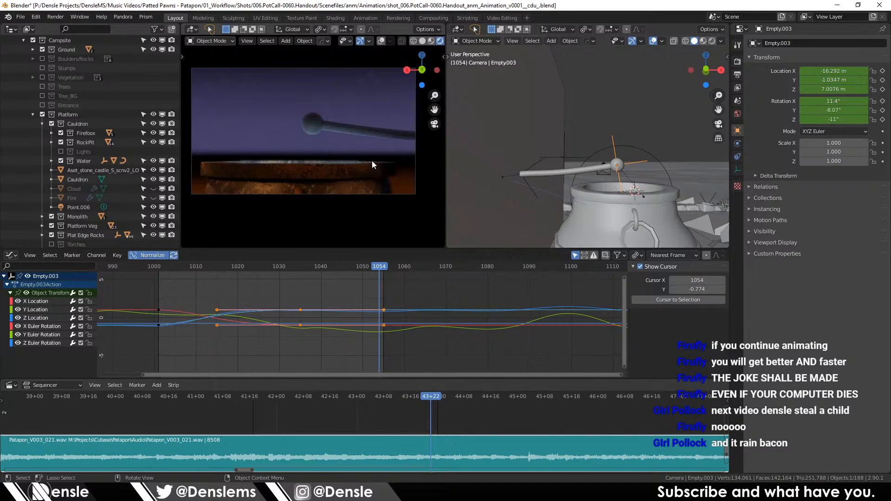
{"action": "key", "text": "ctrl+space"}
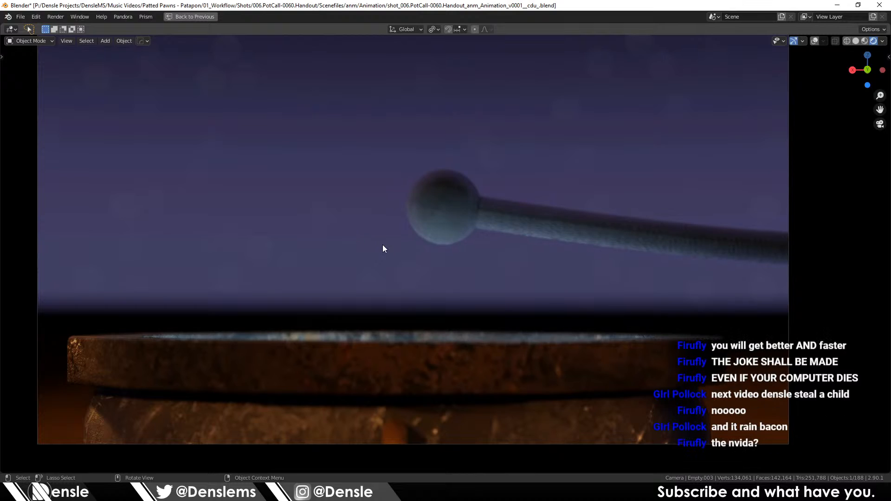
{"action": "key", "text": "ctrl+space"}
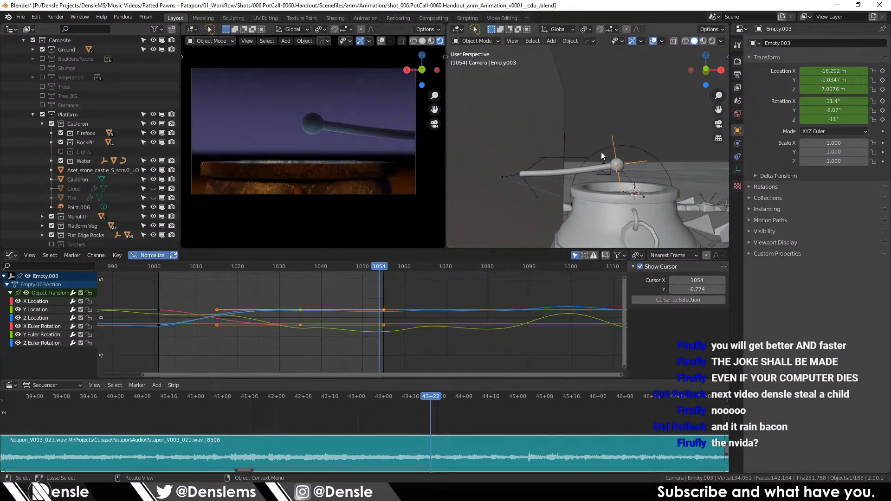
{"action": "left_click_drag", "start_coordinate": [605, 151], "coordinate": [579, 159]}
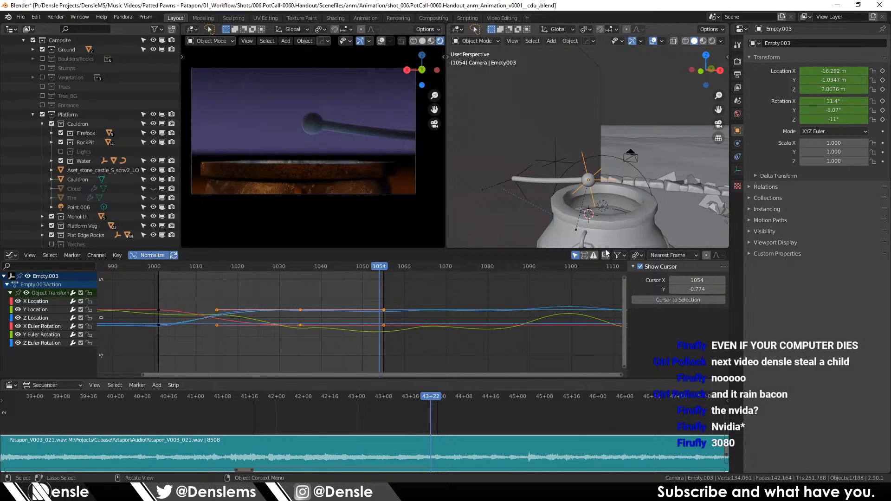
Step: Scrub between frames 1001 and 1055 to review how the hand enters and settles above the cauldron
{"action": "left_click_drag", "start_coordinate": [367, 266], "coordinate": [383, 269]}
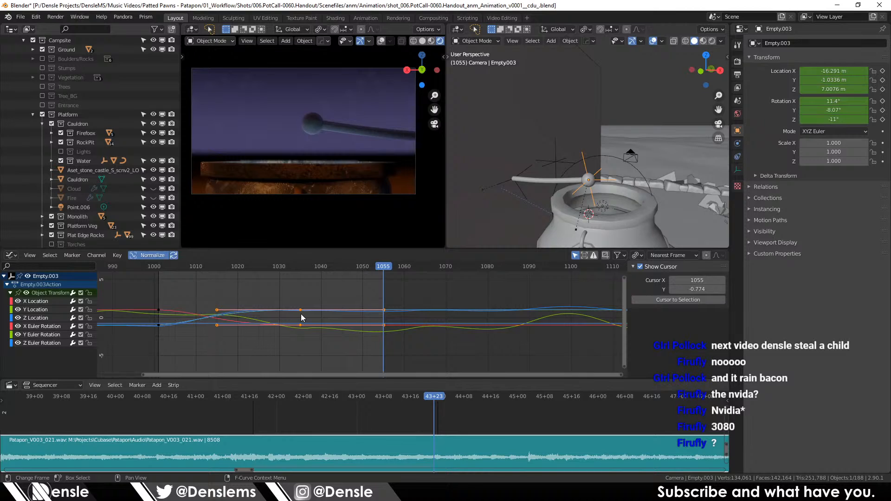
{"action": "scroll", "coordinate": [179, 277], "scroll_direction": "left", "scroll_amount": 2}
{"action": "left_click", "coordinate": [177, 269]}
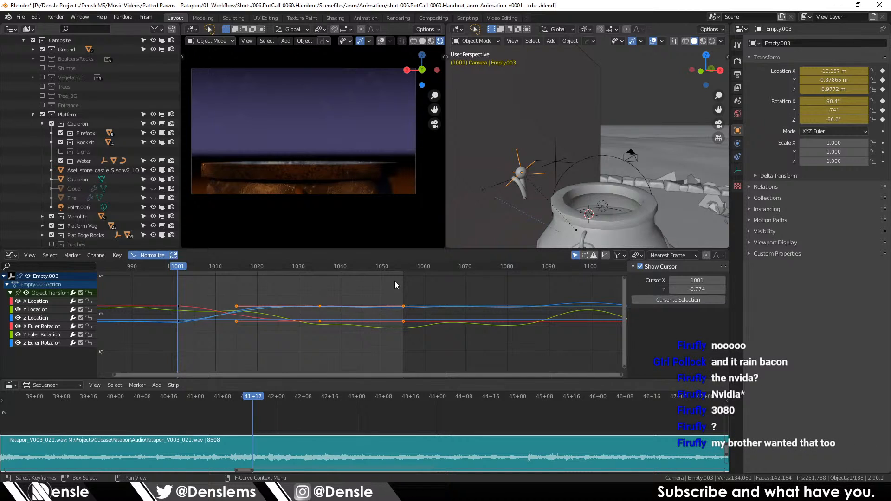
{"action": "left_click", "coordinate": [201, 279]}
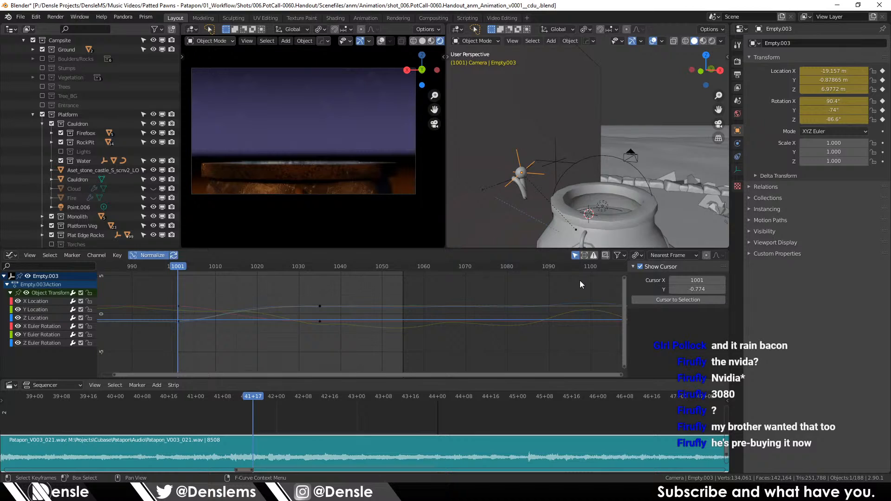
{"action": "left_click_drag", "start_coordinate": [212, 267], "coordinate": [345, 275]}
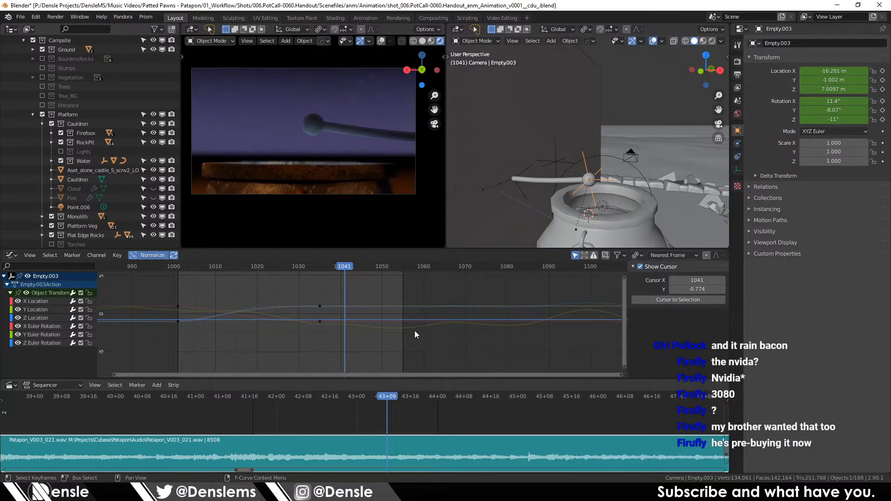
{"action": "left_click_drag", "start_coordinate": [355, 269], "coordinate": [297, 269]}
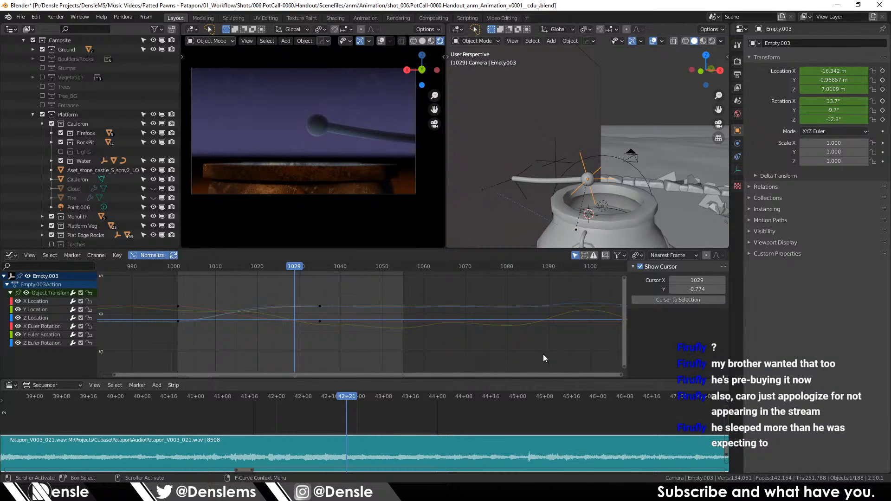
{"action": "mouse_move", "coordinate": [302, 266]}
{"action": "left_mouse_down"}
{"action": "mouse_move", "coordinate": [344, 279]}
{"action": "mouse_move", "coordinate": [385, 270]}
{"action": "mouse_move", "coordinate": [183, 270]}
{"action": "mouse_move", "coordinate": [298, 270]}
{"action": "left_mouse_up"}
Step: Scale up the handles of Empty.003's keyframes at frame 1035 for a softer ease, and play back the motion
{"action": "left_click_drag", "start_coordinate": [356, 335], "coordinate": [295, 291]}
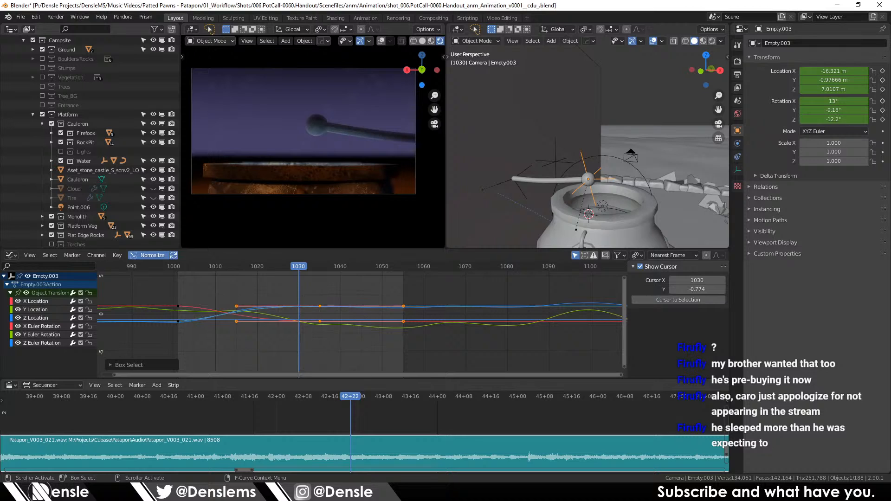
{"action": "key", "text": "s"}
{"action": "left_click", "coordinate": [377, 303]}
{"action": "key", "text": "space"}
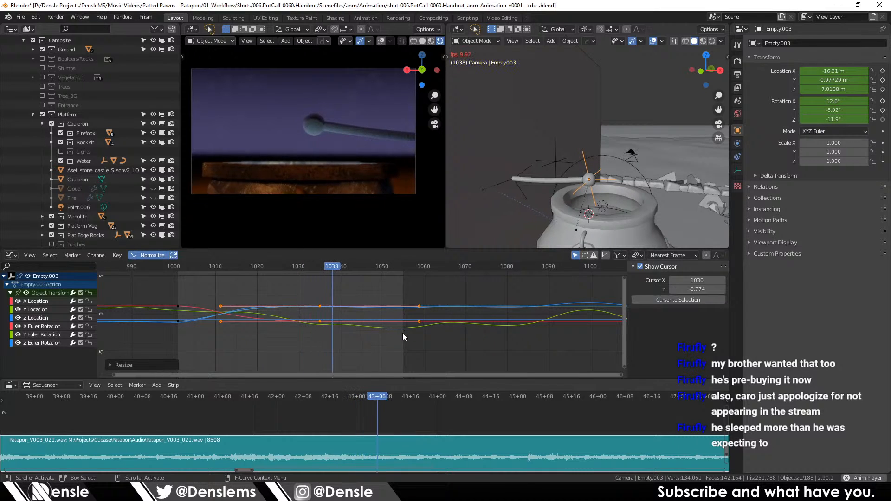
{"action": "key", "text": "space"}
Step: Set the Noise modifier scale to 15 on Empty.003's X, Y and Z Location curves
{"action": "left_click", "coordinate": [38, 302]}
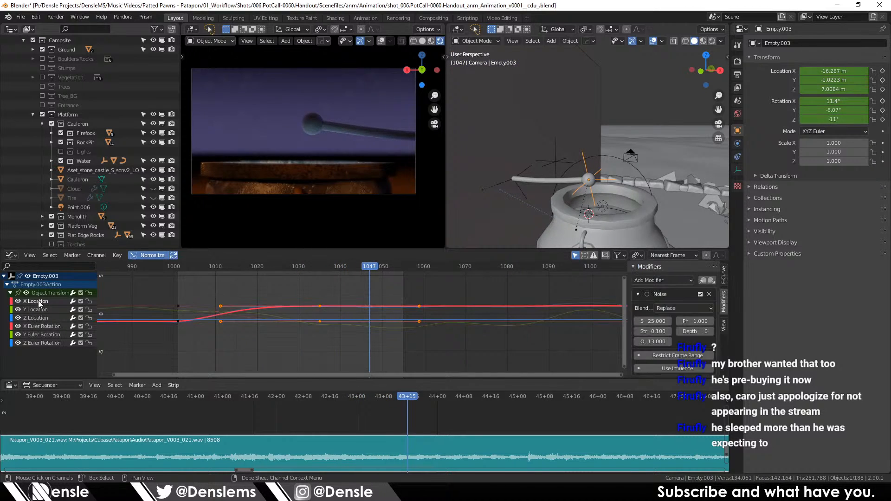
{"action": "left_click", "coordinate": [652, 321]}
{"action": "type", "text": "15"}
{"action": "key", "text": "Return"}
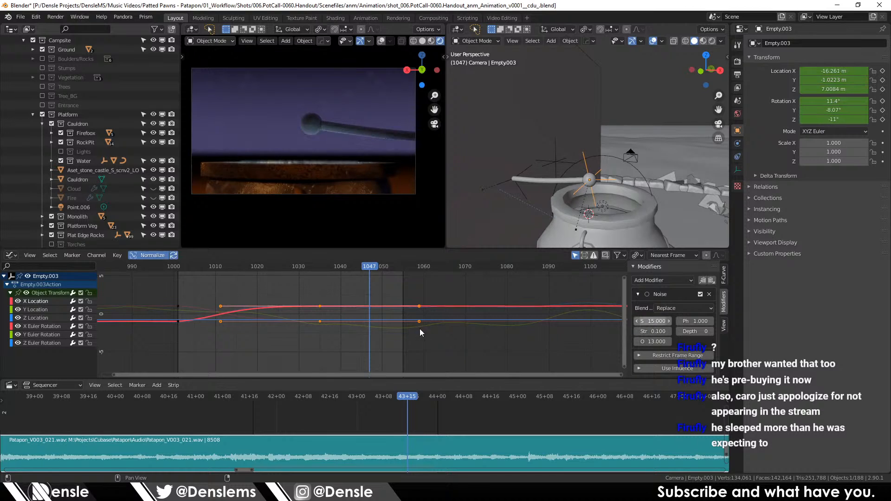
{"action": "left_click", "coordinate": [505, 325]}
{"action": "left_click", "coordinate": [657, 321]}
{"action": "key", "text": "Return"}
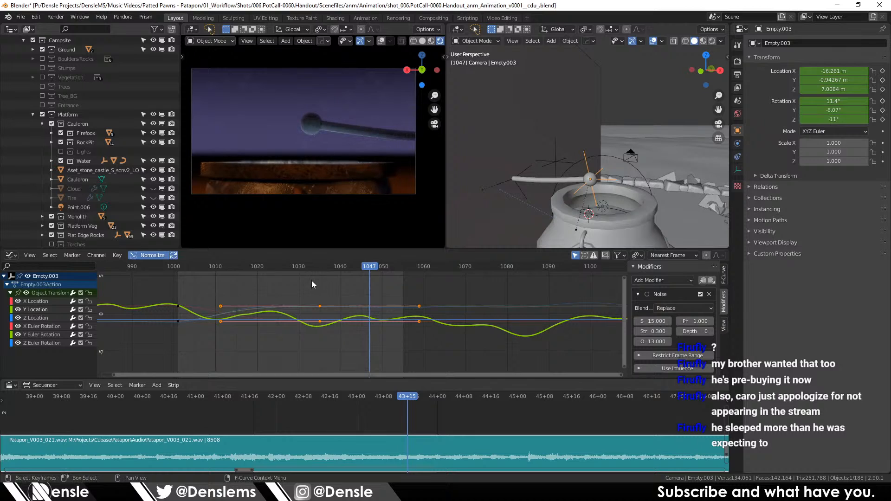
{"action": "left_click", "coordinate": [37, 318]}
{"action": "left_click", "coordinate": [649, 321]}
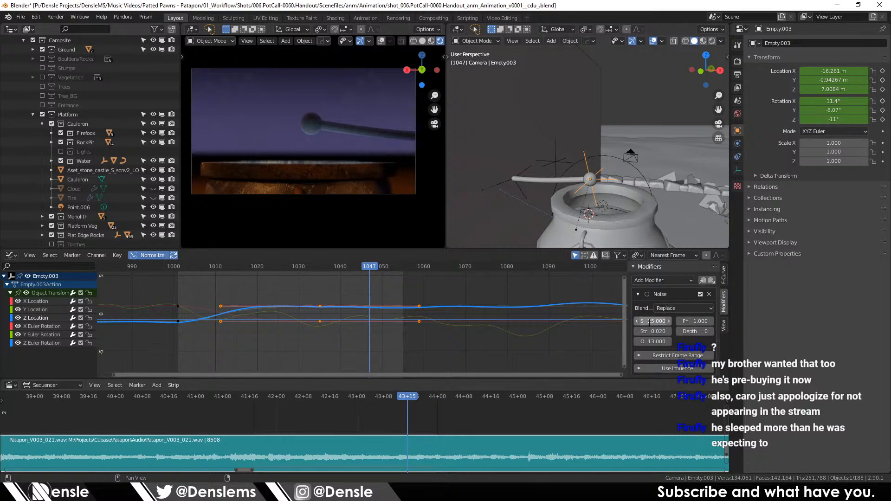
{"action": "type", "text": "15"}
{"action": "key", "text": "Return"}
Step: Play back the hand animation with the faster noise and scrub up to frame 1028
{"action": "key", "text": "space"}
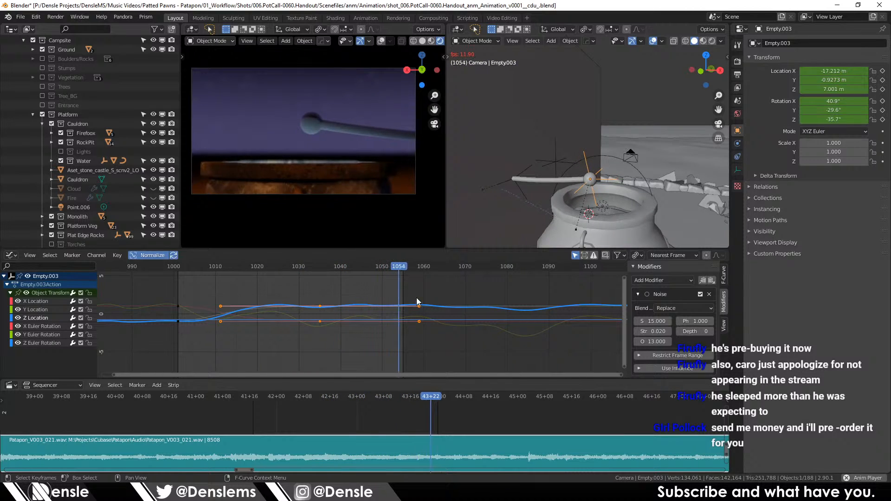
{"action": "key", "text": "space"}
{"action": "left_click", "coordinate": [232, 273]}
{"action": "left_click_drag", "start_coordinate": [240, 269], "coordinate": [295, 286]}
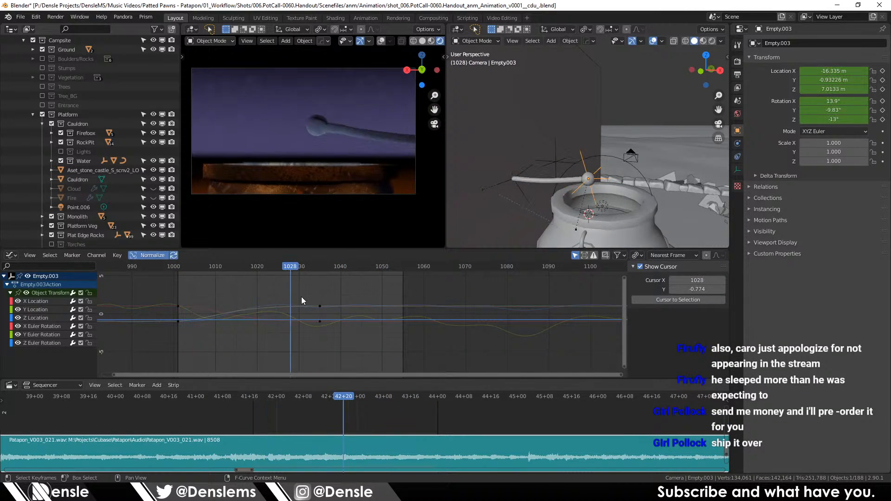
Step: Show Empty.003's keyframes in the timeline instead of the graph editor, and move the second keyframe to frame 1050
{"action": "key", "text": "ctrl+Tab"}
{"action": "left_click_drag", "start_coordinate": [598, 274], "coordinate": [438, 467]}
{"action": "left_click", "coordinate": [439, 467]}
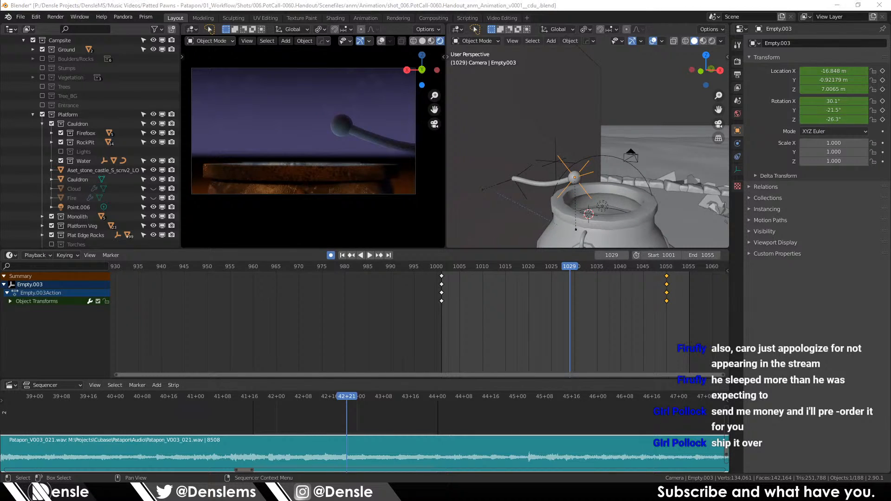
Step: Switch to DaVinci Resolve and open the B10.png clip in the viewer to examine its storyboard panels
{"action": "key", "text": "alt+Tab"}
{"action": "left_click", "coordinate": [534, 396]}
{"action": "double_click", "coordinate": [533, 395]}
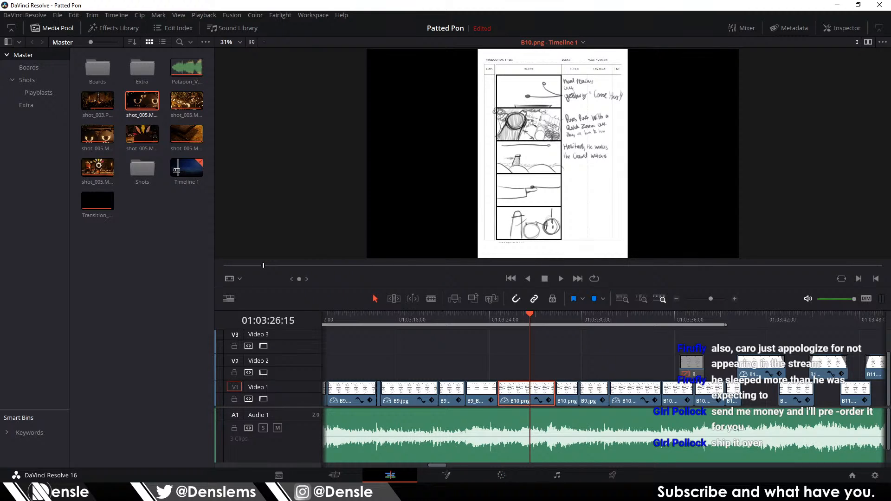
Step: Switch to Blender, set the scene's end frame to 1090, and move Empty.003's second keyframe to frame 1090
{"action": "key", "text": "alt+Tab"}
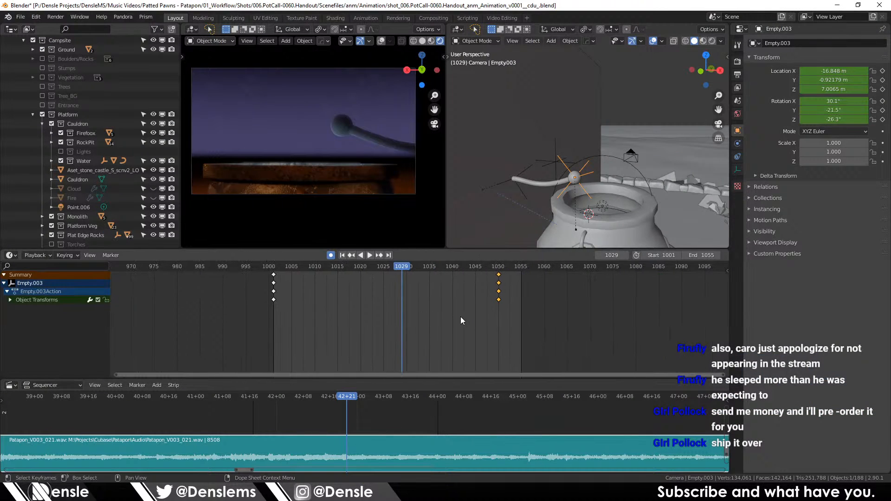
{"action": "left_click_drag", "start_coordinate": [692, 256], "coordinate": [719, 259]}
{"action": "type", "text": "90"}
{"action": "key", "text": "Return"}
{"action": "left_click", "coordinate": [430, 282]}
{"action": "left_click_drag", "start_coordinate": [500, 274], "coordinate": [682, 275]}
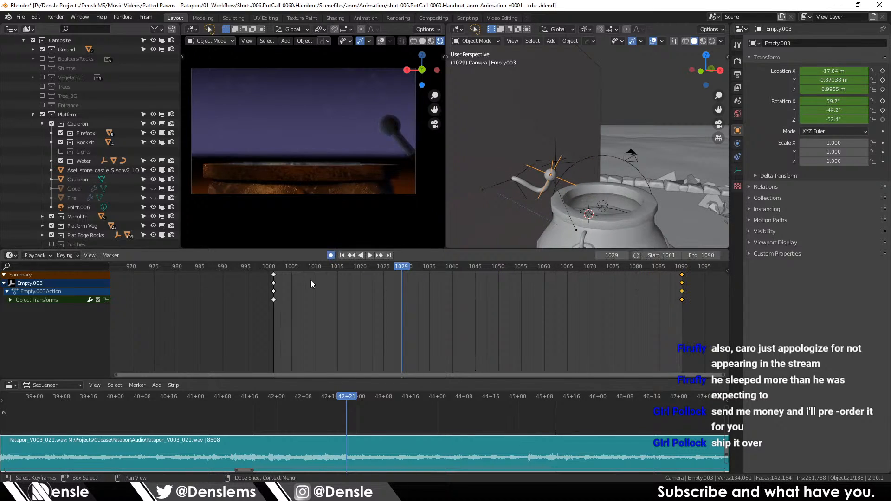
Step: Play back the slowed hand reach from the start of the shot to judge its timing against the audio
{"action": "left_click", "coordinate": [271, 268]}
{"action": "key", "text": "space"}
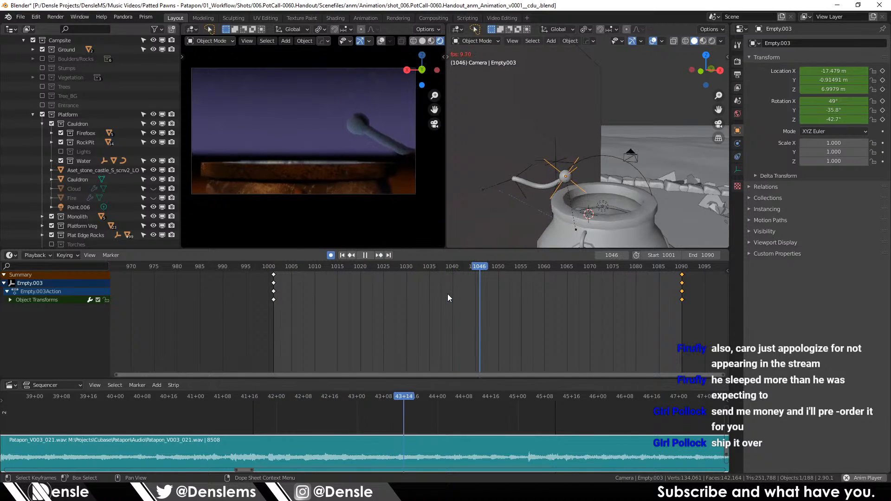
{"action": "key", "text": "space"}
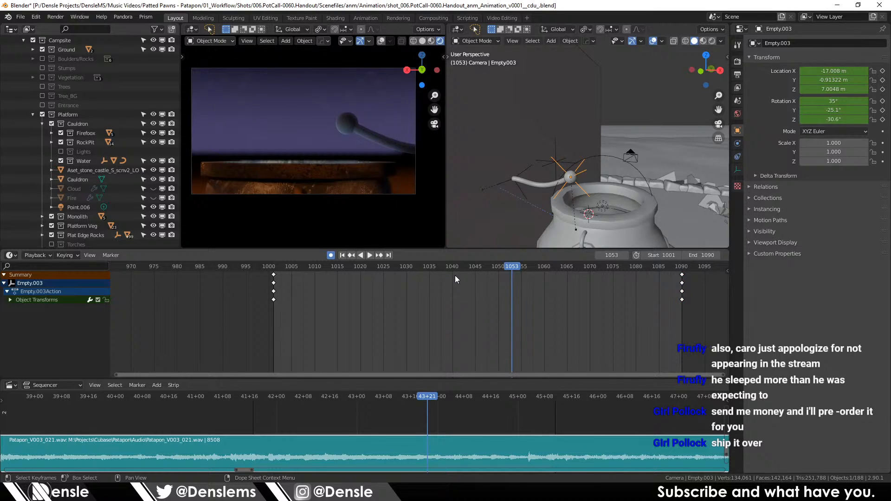
{"action": "key", "text": "space"}
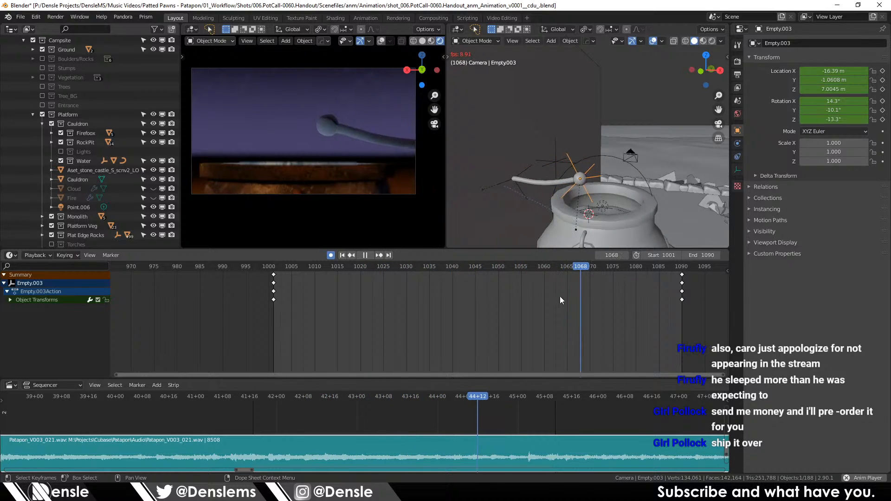
{"action": "key", "text": "space"}
{"action": "scroll", "coordinate": [485, 311], "scroll_direction": "right", "scroll_amount": 4}
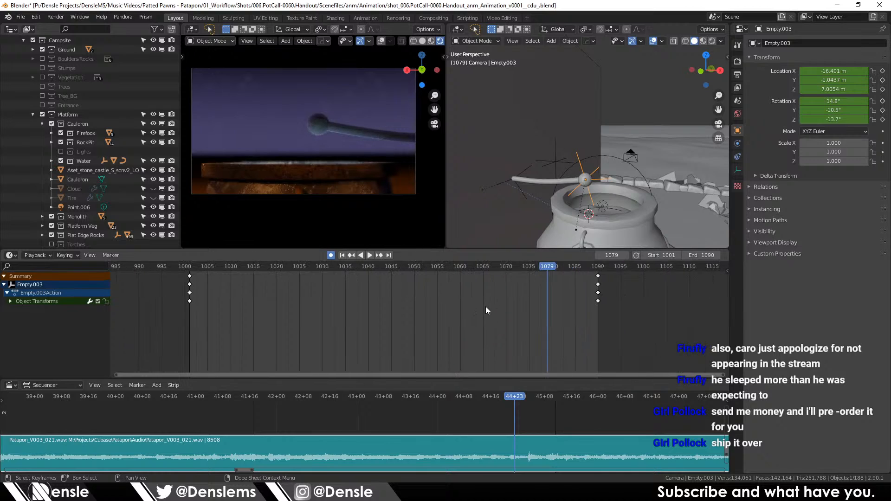
{"action": "left_click_drag", "start_coordinate": [485, 306], "coordinate": [474, 305]}
{"action": "left_click", "coordinate": [180, 267]}
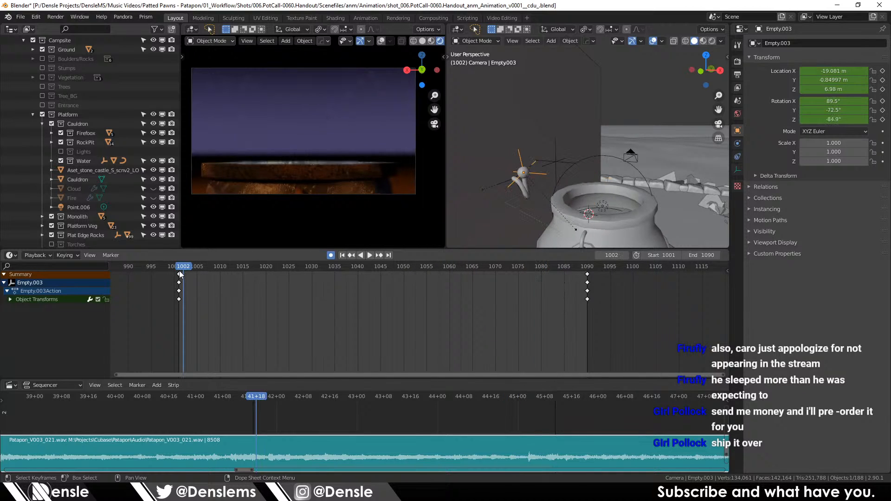
{"action": "key", "text": "space"}
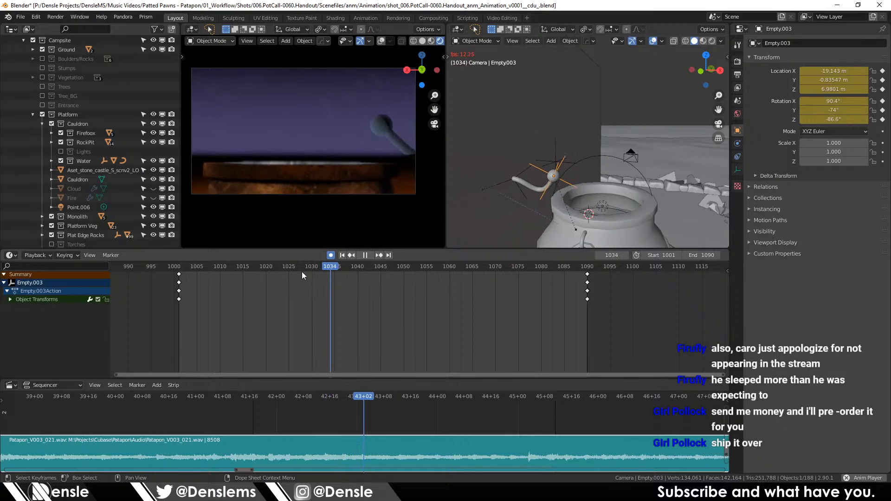
{"action": "key", "text": "space"}
Step: Try moving Empty.003's first keyframe to frame 1035, play back the delayed hand reach, and undo the move
{"action": "left_click_drag", "start_coordinate": [179, 274], "coordinate": [335, 278]}
{"action": "left_click", "coordinate": [238, 266]}
{"action": "key", "text": "space"}
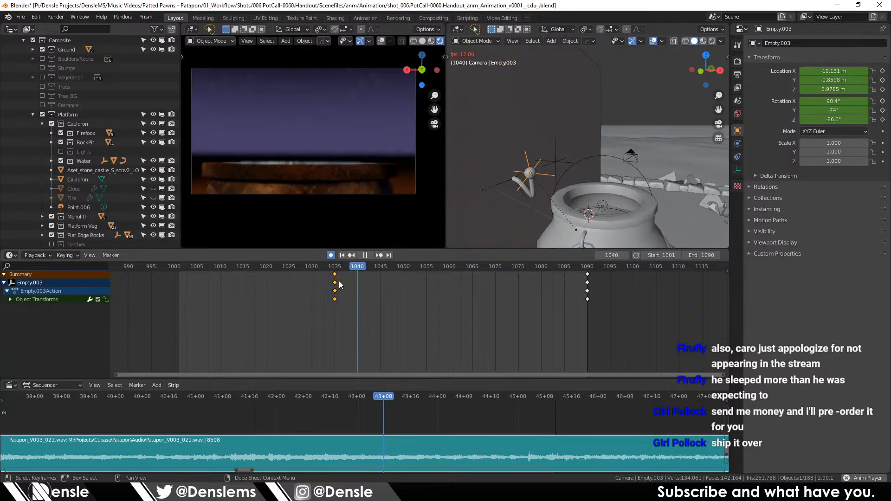
{"action": "key", "text": "space"}
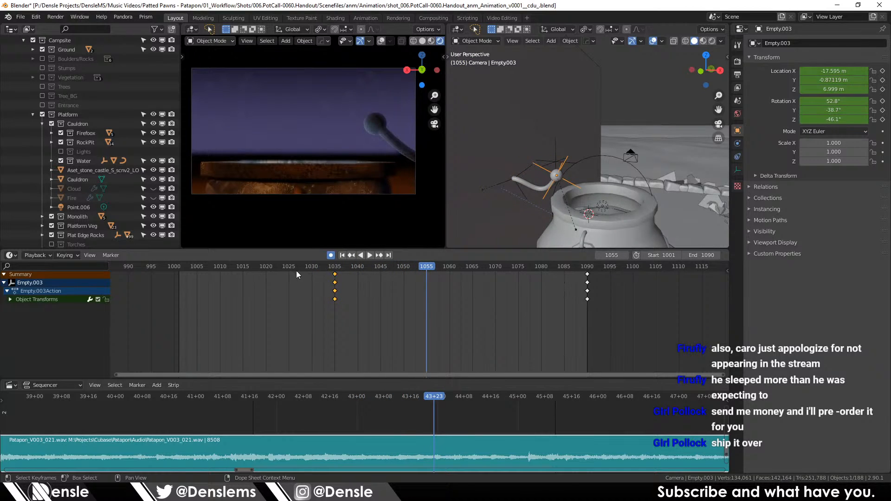
{"action": "left_click", "coordinate": [371, 267]}
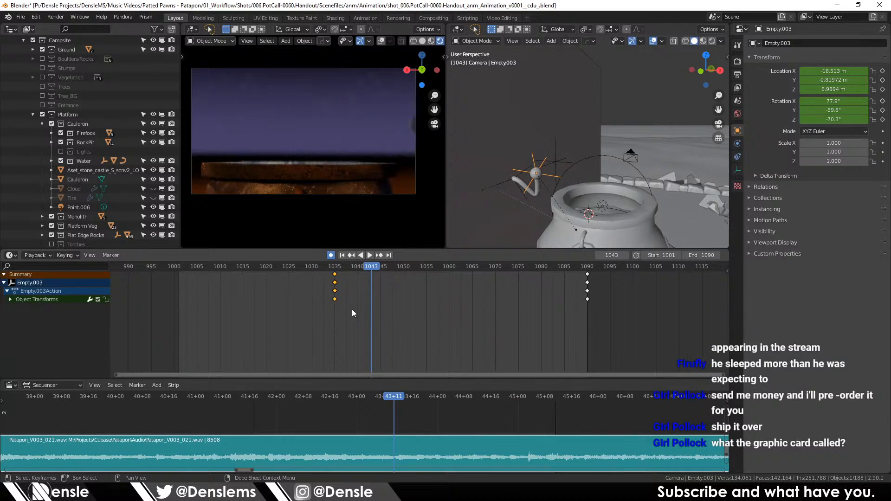
{"action": "key", "text": "ctrl+z"}
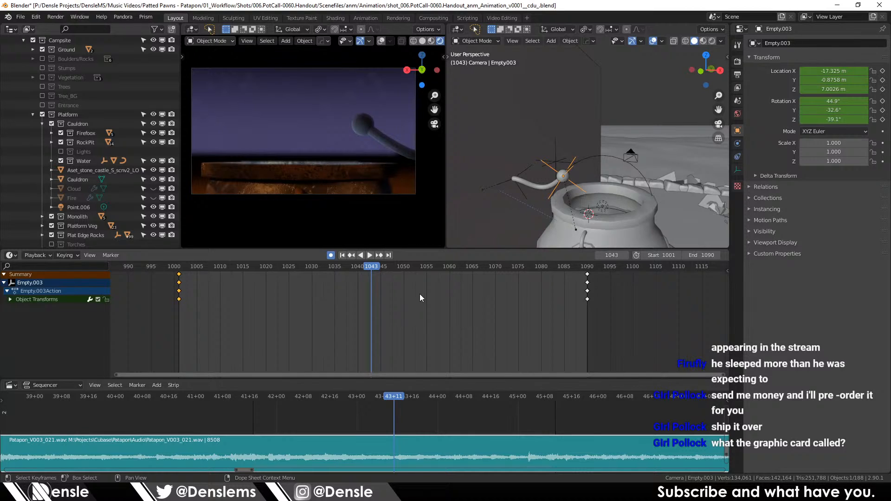
Step: Play back and scrub through the hand reach between Empty.003's two keyframes to review its pacing
{"action": "key", "text": "space"}
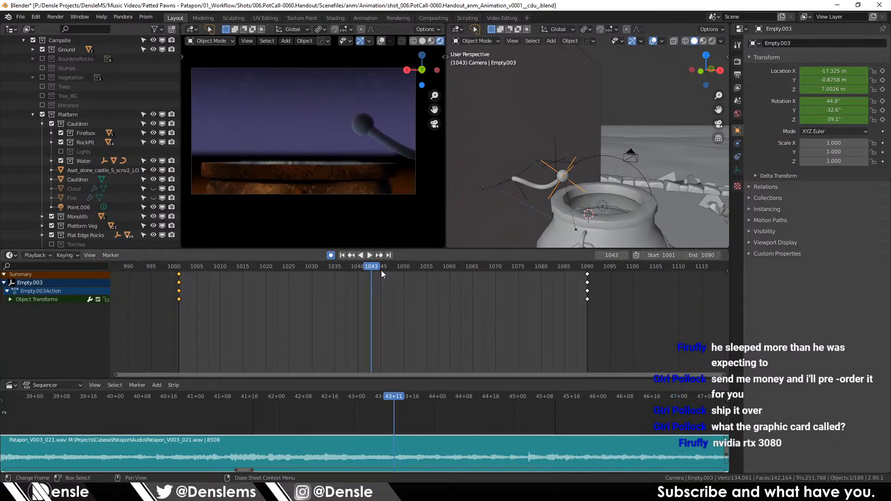
{"action": "key", "text": "space"}
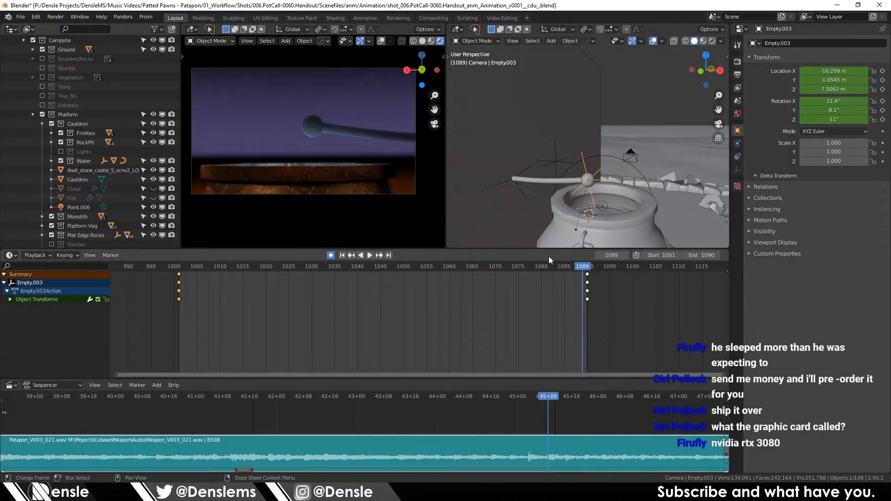
{"action": "mouse_move", "coordinate": [586, 276]}
{"action": "left_mouse_down"}
{"action": "mouse_move", "coordinate": [574, 278]}
{"action": "mouse_move", "coordinate": [589, 278]}
{"action": "left_mouse_up"}
{"action": "left_click", "coordinate": [180, 265]}
{"action": "key", "text": "space"}
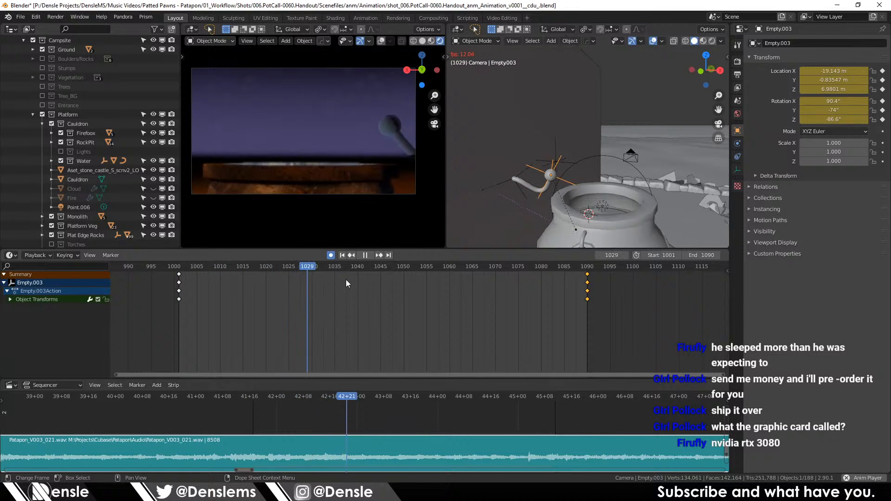
{"action": "key", "text": "space"}
{"action": "left_click_drag", "start_coordinate": [320, 266], "coordinate": [533, 273]}
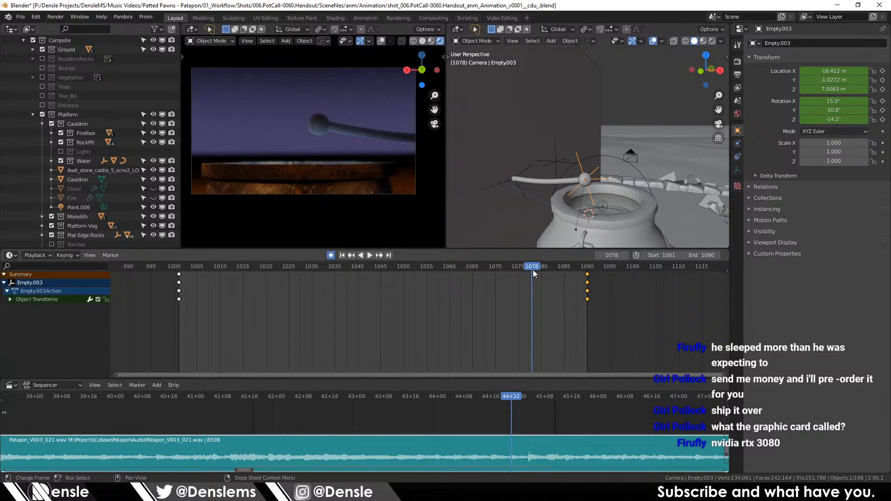
{"action": "key", "text": "space"}
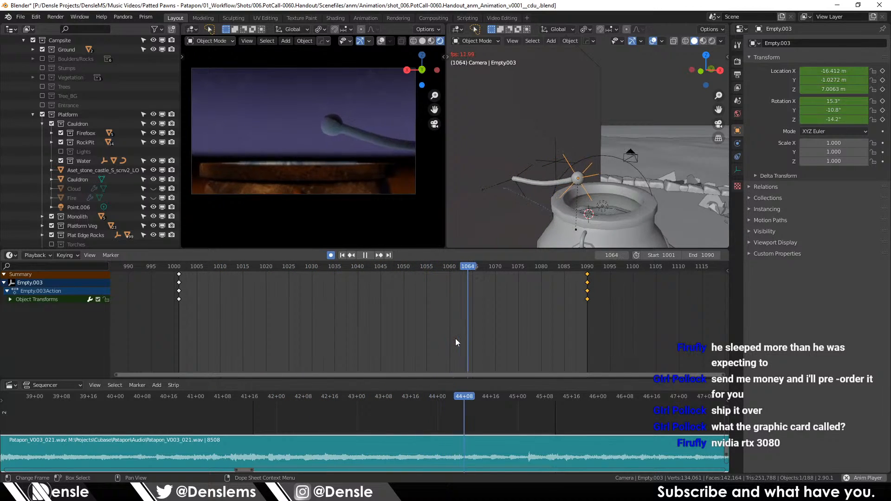
{"action": "key", "text": "space"}
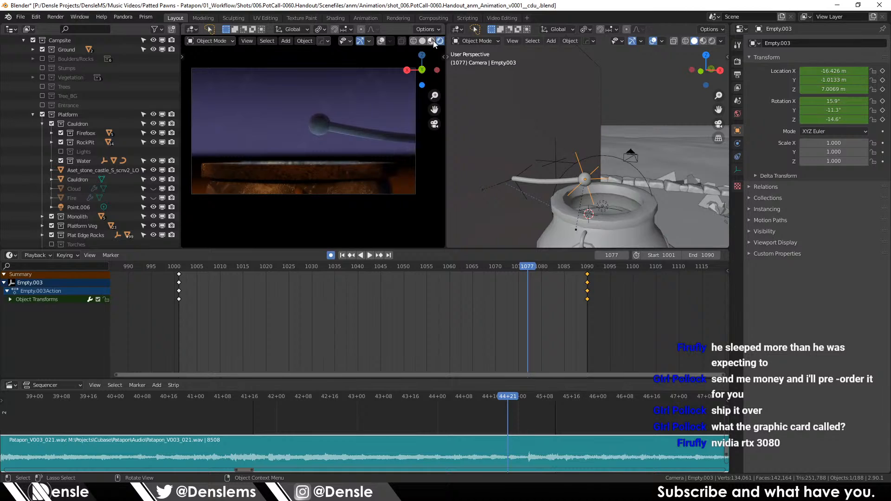
Step: Set the camera view to solid shading and review the hand animation by playing it and scrubbing up to frame 1087
{"action": "key", "text": "space"}
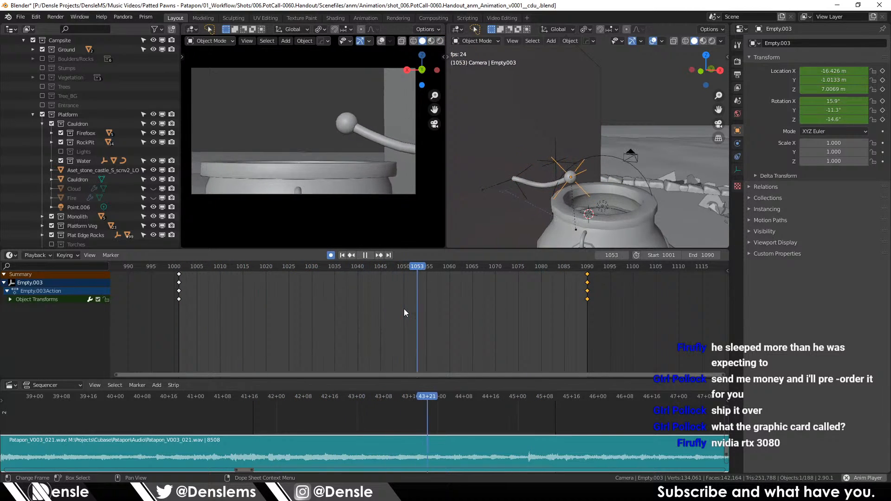
{"action": "key", "text": "space"}
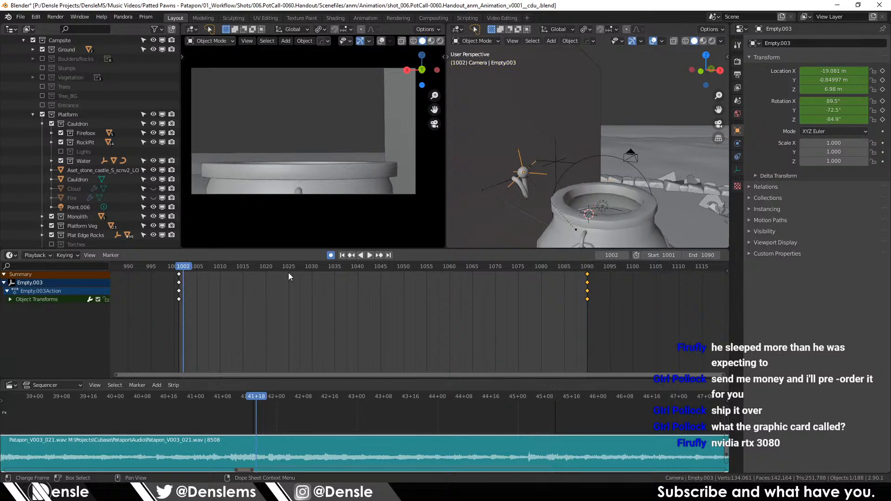
{"action": "left_click_drag", "start_coordinate": [201, 268], "coordinate": [569, 255]}
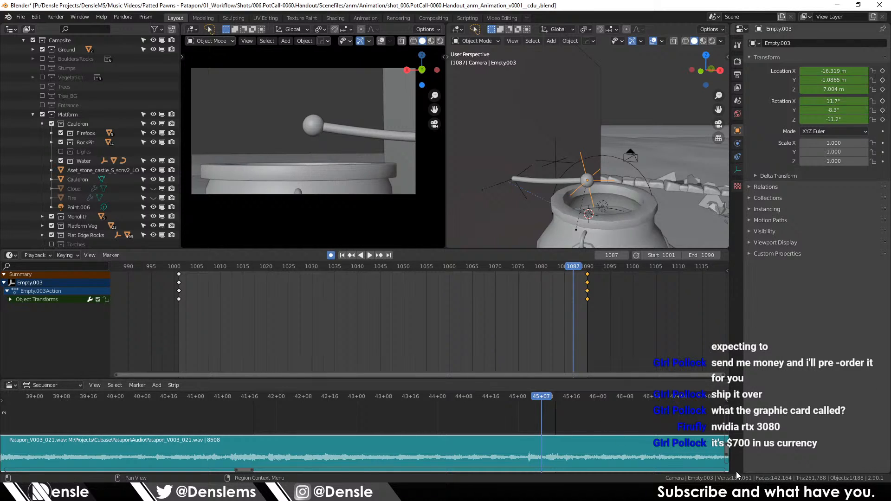
{"action": "key", "text": "space"}
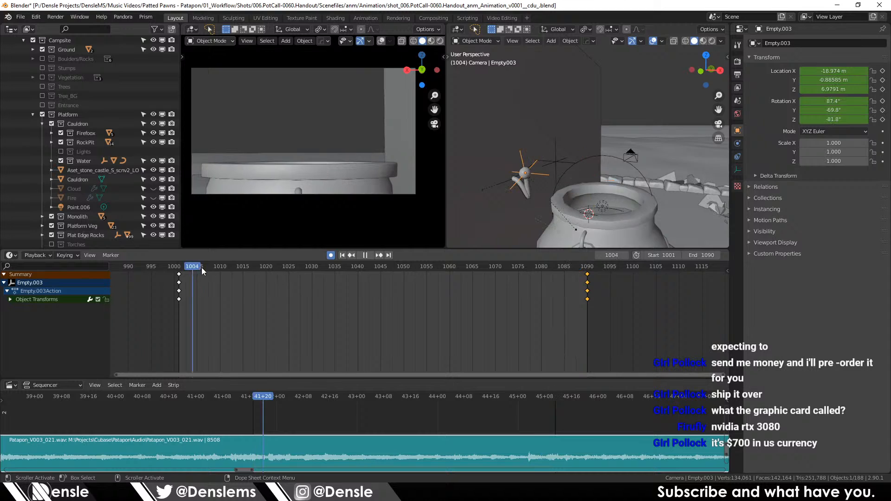
{"action": "left_click", "coordinate": [564, 263]}
{"action": "left_click_drag", "start_coordinate": [565, 261], "coordinate": [544, 266]}
{"action": "key", "text": "space"}
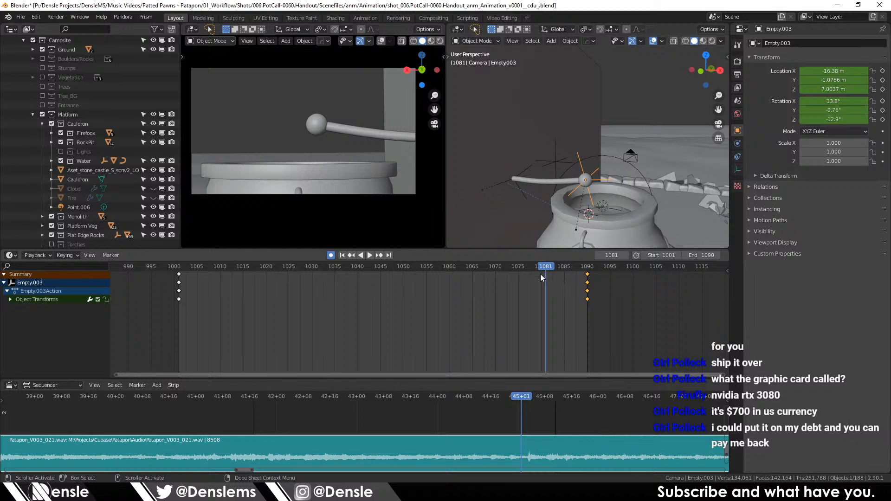
{"action": "key", "text": "space"}
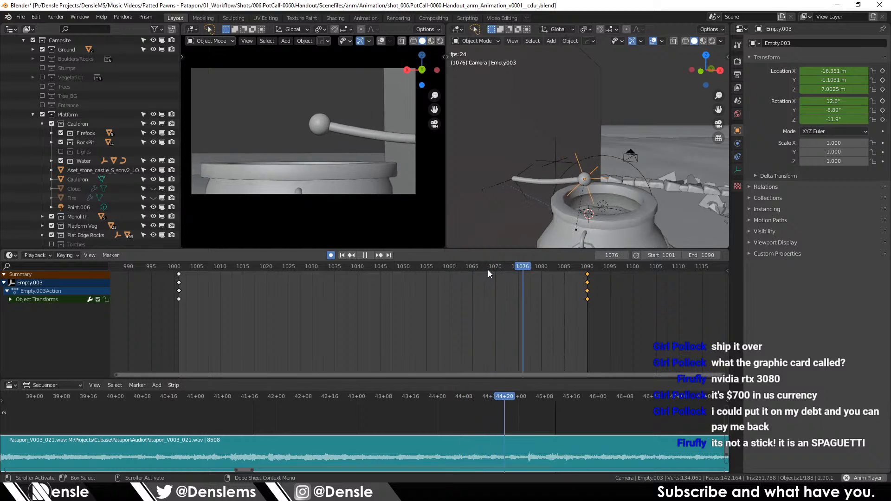
Step: Move Empty.003's second keyframe to frame 1077 and play back the quicker hand reach
{"action": "key", "text": "space"}
{"action": "left_click", "coordinate": [582, 275]}
{"action": "left_click_drag", "start_coordinate": [582, 275], "coordinate": [530, 290]}
{"action": "key", "text": "space"}
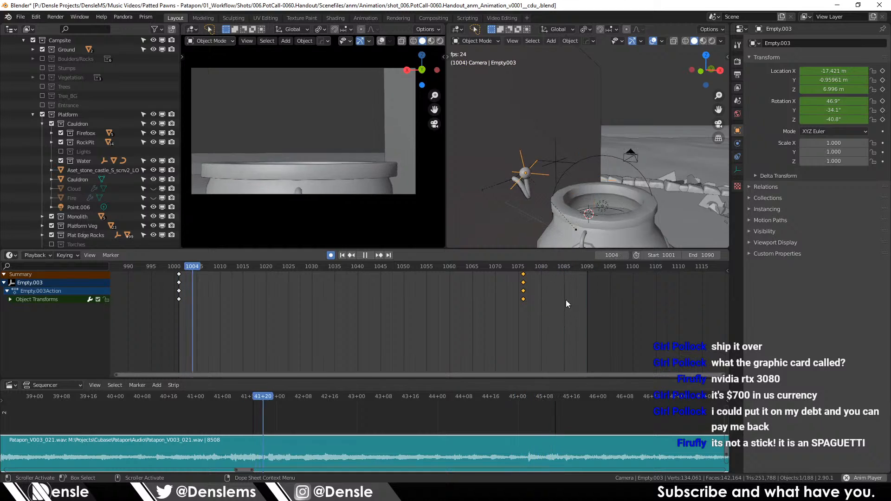
{"action": "left_click_drag", "start_coordinate": [524, 276], "coordinate": [528, 275]}
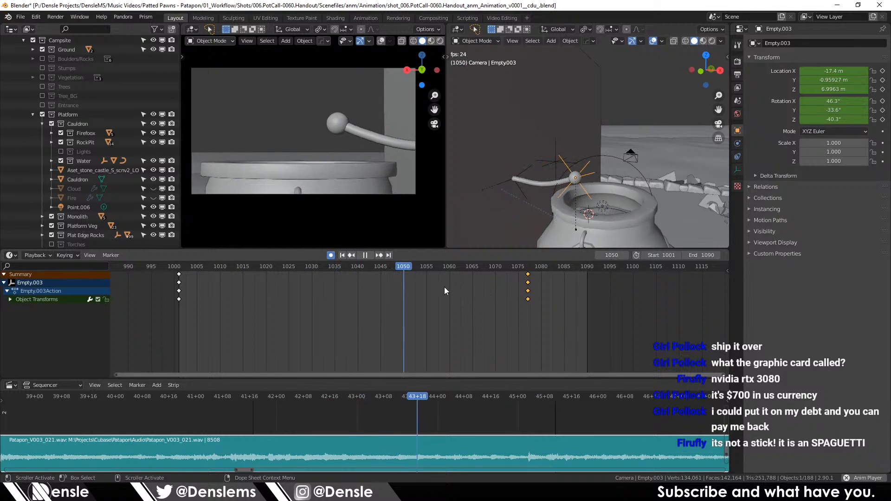
{"action": "key", "text": "space"}
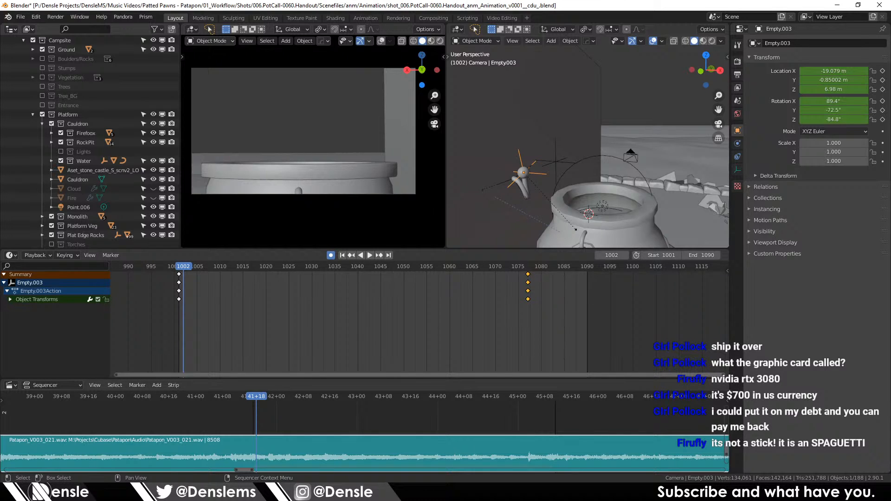
Step: Switch to DaVinci Resolve and play the B10.png hand-reaching storyboard clip up to its cut to the next panel
{"action": "key", "text": "alt+Tab"}
{"action": "key", "text": "Left"}
{"action": "mouse_move", "coordinate": [509, 313]}
{"action": "left_mouse_down"}
{"action": "mouse_move", "coordinate": [489, 319]}
{"action": "mouse_move", "coordinate": [525, 315]}
{"action": "mouse_move", "coordinate": [497, 314]}
{"action": "left_mouse_up"}
{"action": "key", "text": "space"}
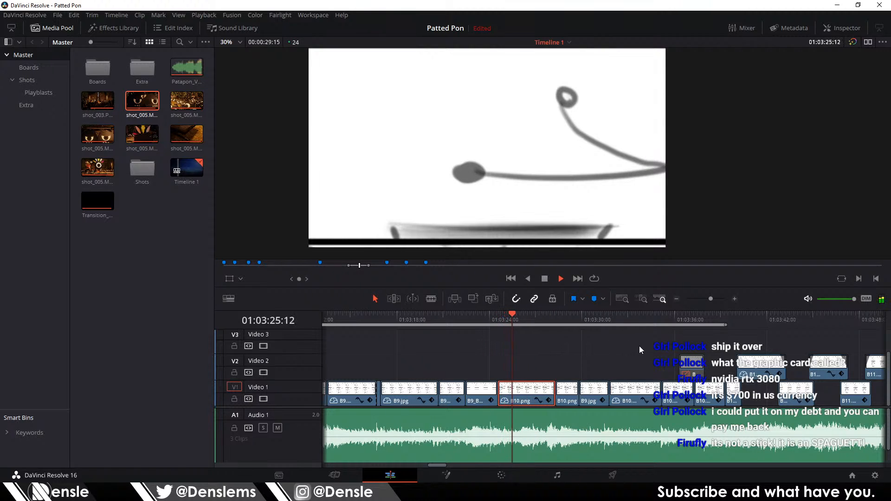
{"action": "scroll", "coordinate": [508, 342], "scroll_direction": "right", "scroll_amount": 3}
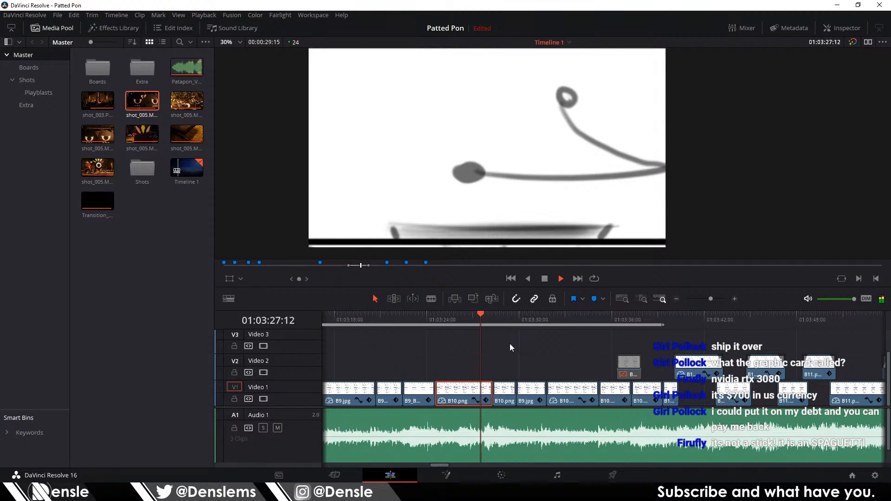
{"action": "left_click", "coordinate": [493, 316]}
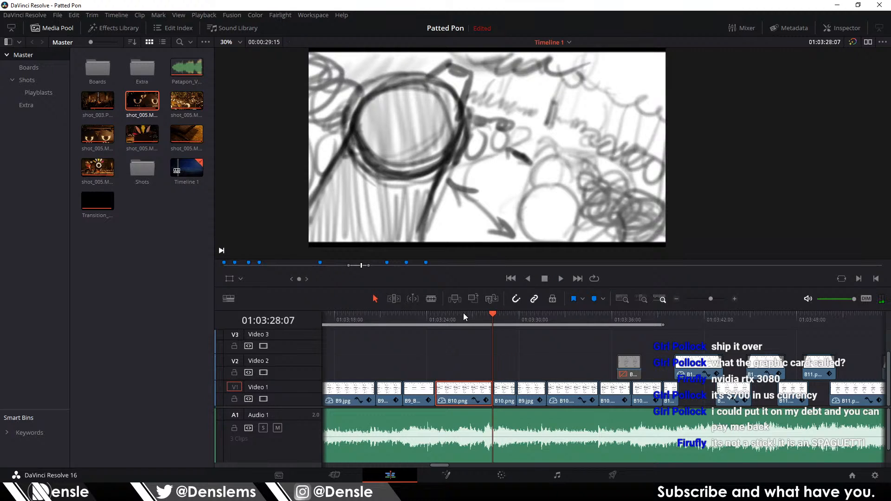
{"action": "left_click", "coordinate": [435, 317]}
{"action": "key", "text": "space"}
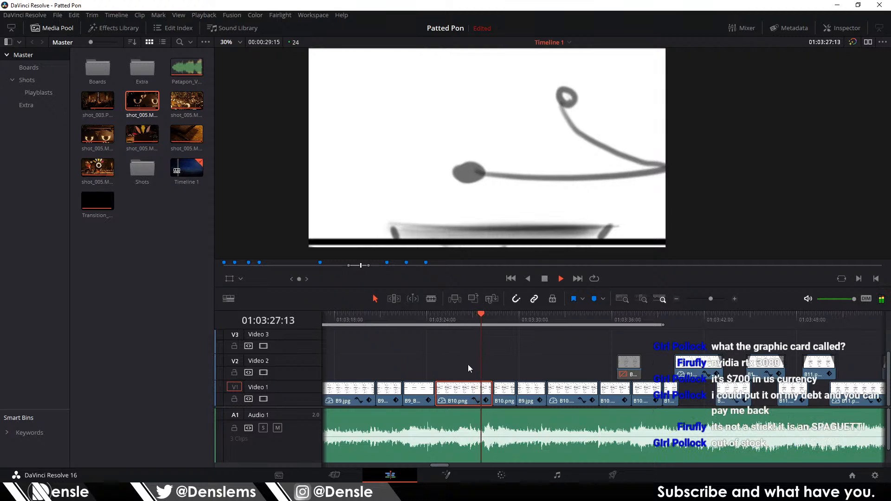
{"action": "key", "text": "space"}
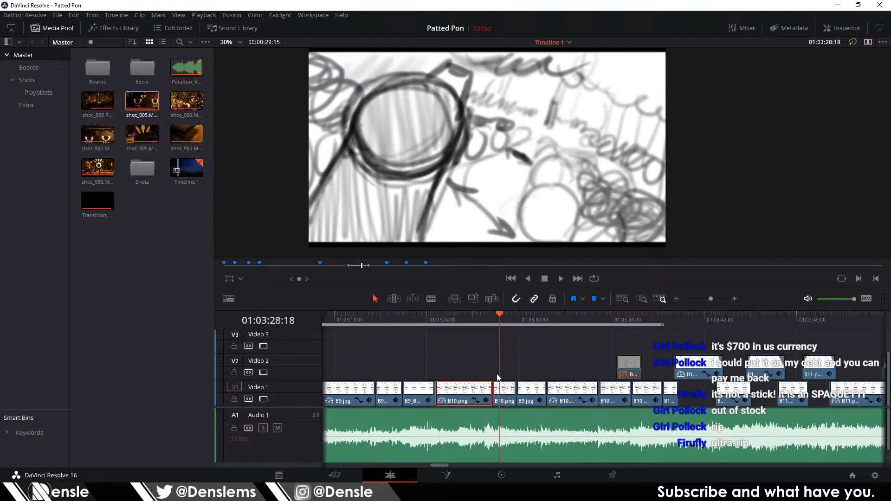
Step: Replay the storyboard through the panels after the hand reach, and play it again from the panel preceding the hand-reaching clip
{"action": "left_click", "coordinate": [470, 317]}
{"action": "key", "text": "space"}
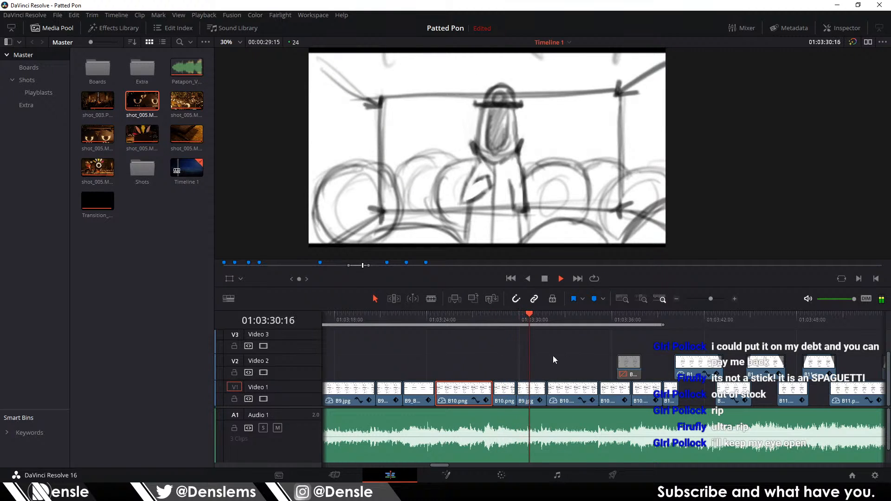
{"action": "key", "text": "space"}
{"action": "left_click", "coordinate": [418, 318]}
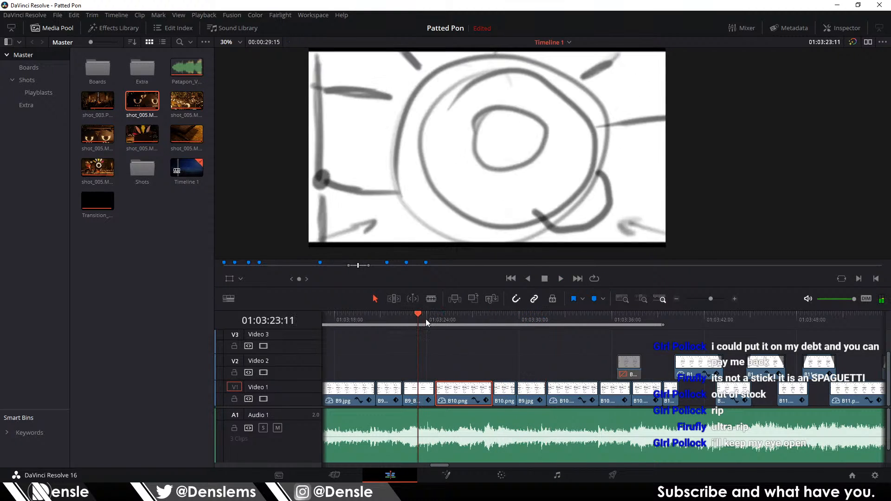
{"action": "key", "text": "space"}
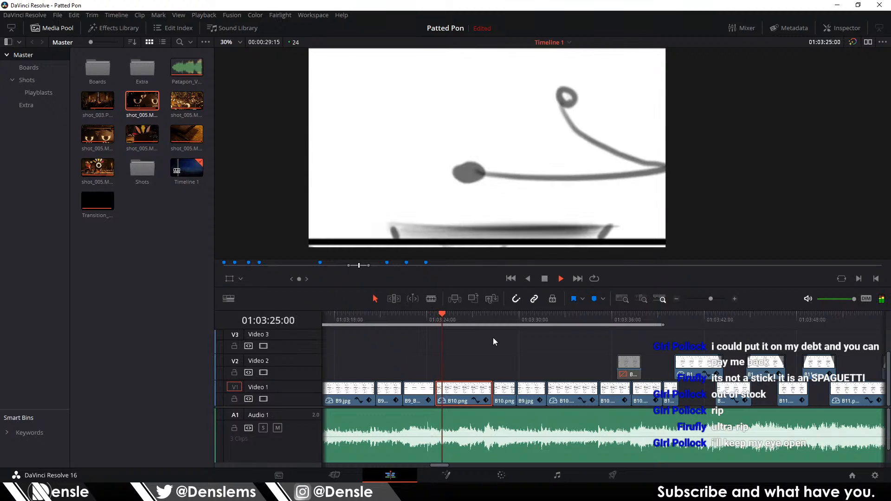
Step: Pause the edit, hide the media pool, and play the storyboard from inside the B10.png hand-reaching clip into the following panels
{"action": "key", "text": "space"}
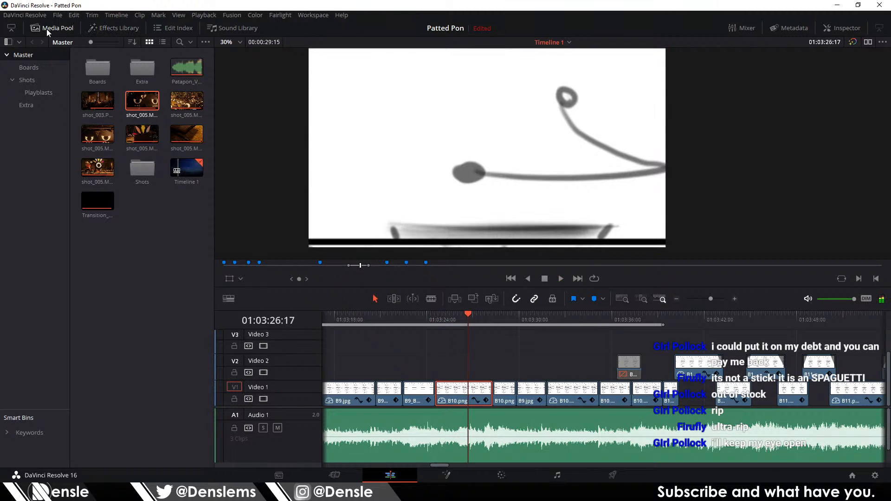
{"action": "left_click", "coordinate": [44, 29]}
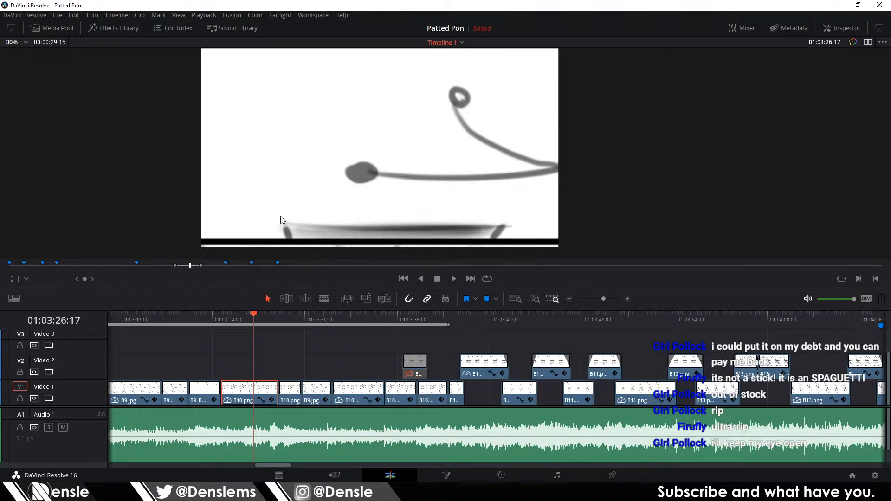
{"action": "left_click", "coordinate": [248, 321]}
{"action": "key", "text": "space"}
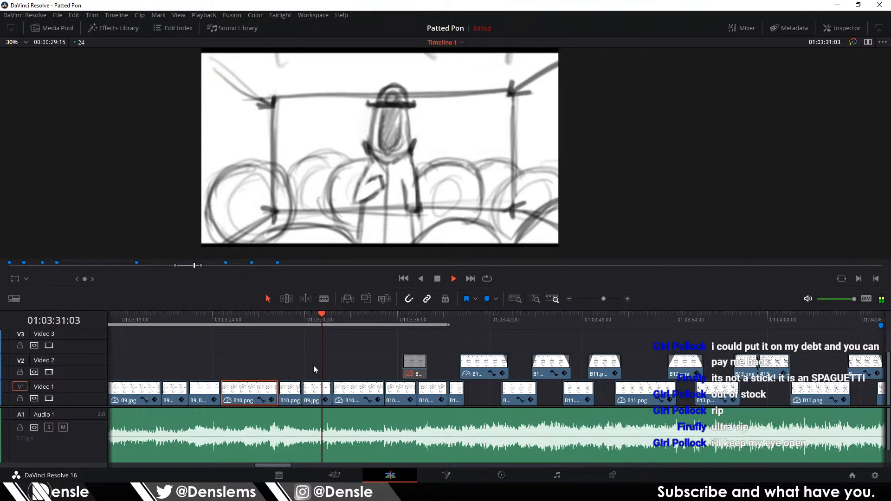
Step: Scrub back to the start of the B10.png hand-reaching clip and replay its opening, pausing at 01:03:25:19
{"action": "left_click", "coordinate": [305, 315]}
{"action": "left_click_drag", "start_coordinate": [306, 314], "coordinate": [222, 318]}
{"action": "key", "text": "space"}
{"action": "key", "text": "space"}
{"action": "key", "text": "space"}
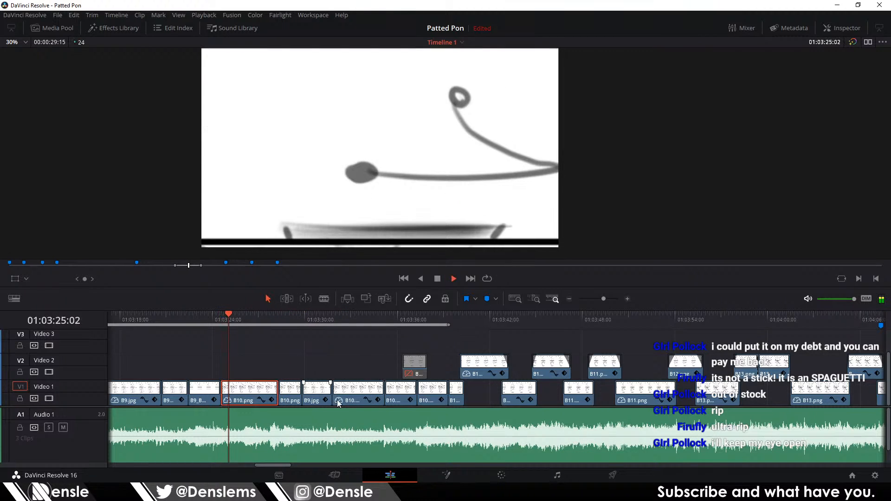
{"action": "key", "text": "space"}
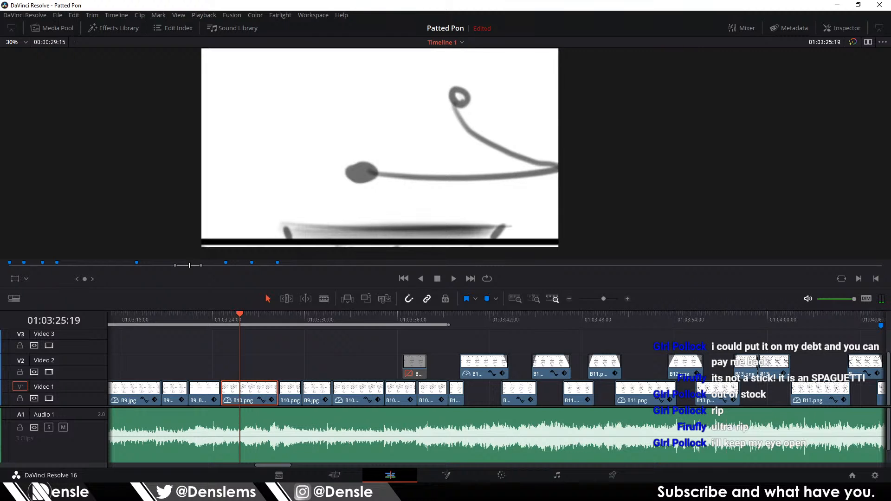
Step: Switch to Blender, lengthen the handles of Empty.003's first keyframes in the Graph Editor to about frame 1026, and play the hand reach
{"action": "left_click", "coordinate": [374, 492]}
{"action": "key", "text": "space"}
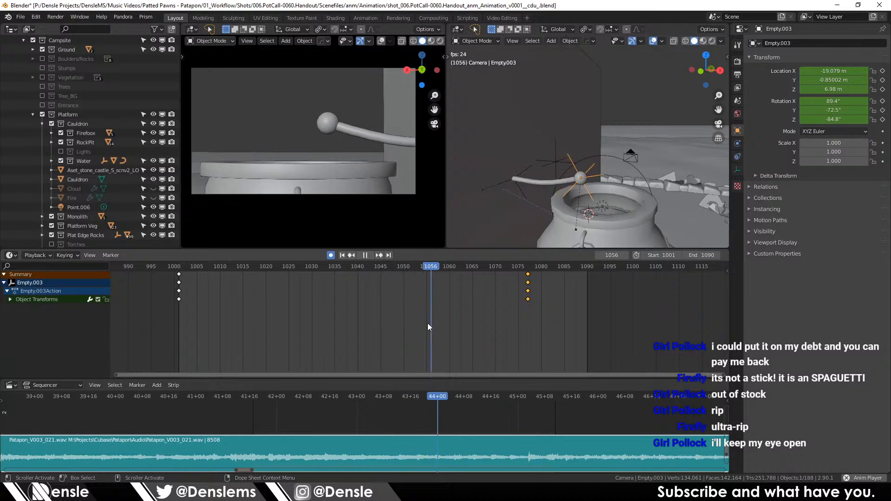
{"action": "left_click", "coordinate": [176, 268]}
{"action": "key", "text": "space"}
{"action": "key", "text": "ctrl+Tab"}
{"action": "left_click_drag", "start_coordinate": [179, 288], "coordinate": [230, 336]}
{"action": "key", "text": "s"}
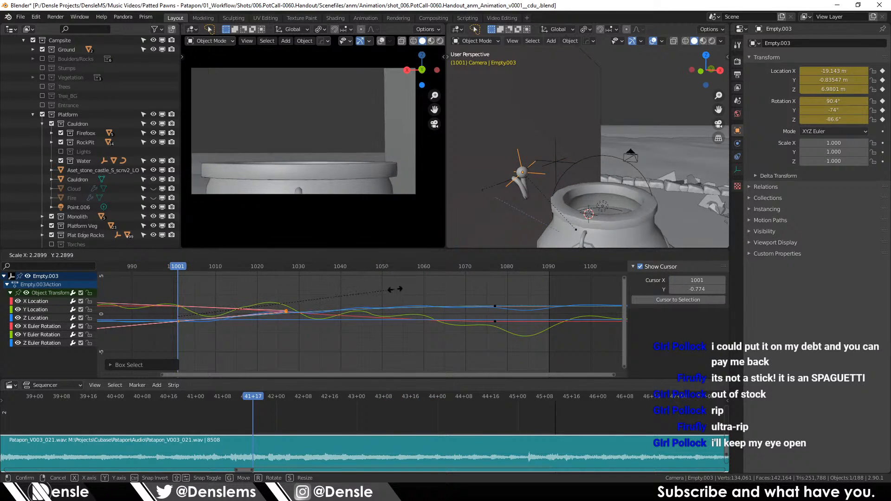
{"action": "left_click", "coordinate": [385, 292]}
{"action": "key", "text": "space"}
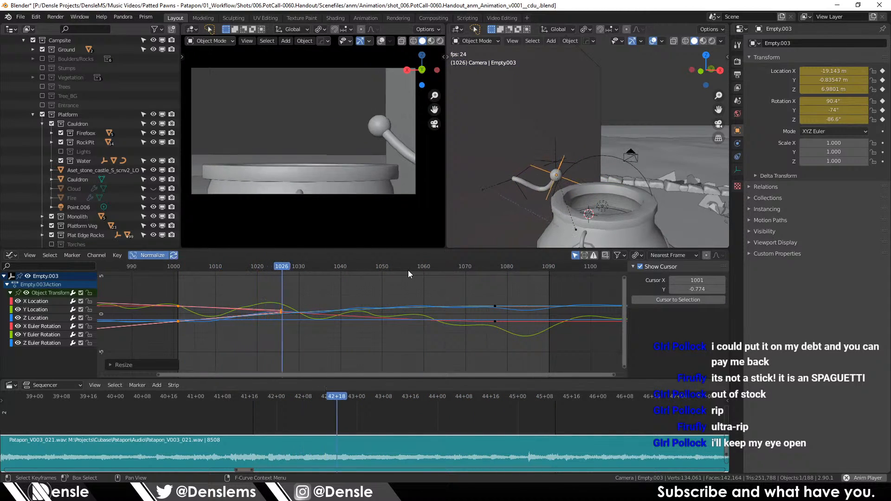
{"action": "key", "text": "space"}
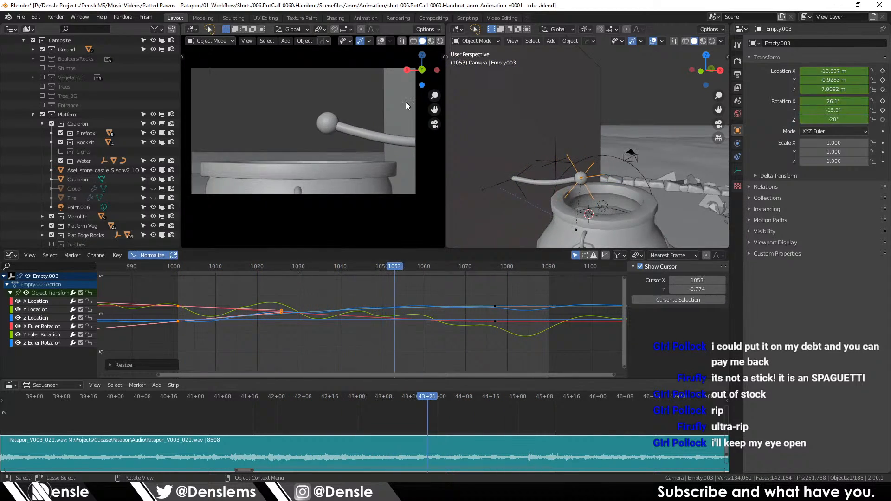
Step: Set the camera view to material preview and hide the 0050_0060_Raise_00000 plane in the Meden collection
{"action": "left_click", "coordinate": [432, 41]}
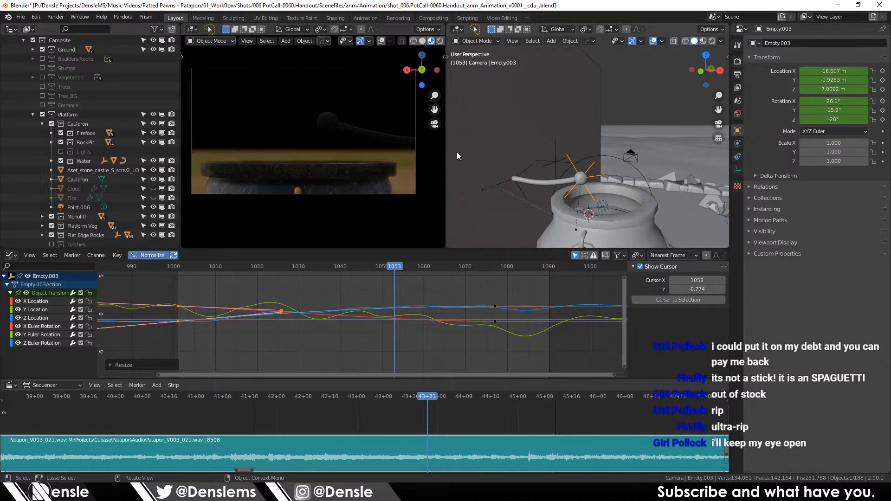
{"action": "left_click_drag", "start_coordinate": [510, 153], "coordinate": [527, 125]}
{"action": "left_click", "coordinate": [528, 126]}
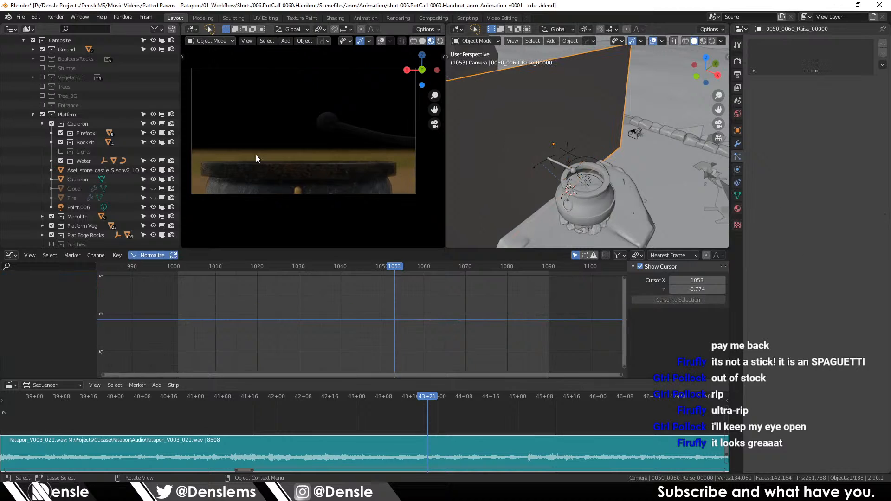
{"action": "scroll", "coordinate": [55, 154], "scroll_direction": "down", "scroll_amount": 5}
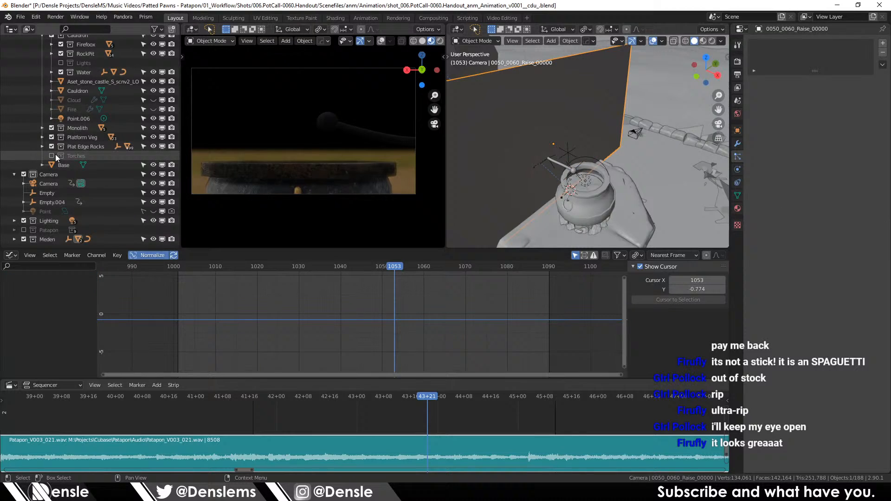
{"action": "left_click", "coordinate": [23, 240]}
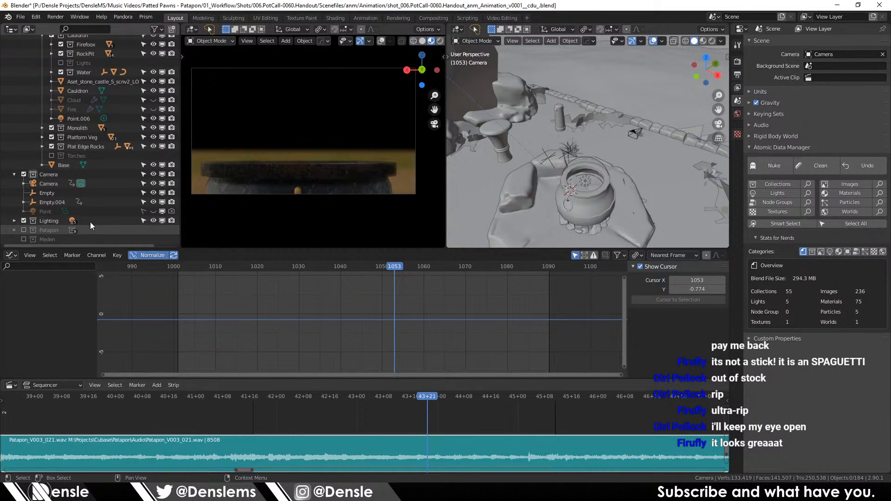
{"action": "left_click", "coordinate": [24, 239]}
{"action": "left_click", "coordinate": [15, 239]}
{"action": "scroll", "coordinate": [28, 232], "scroll_direction": "down", "scroll_amount": 2}
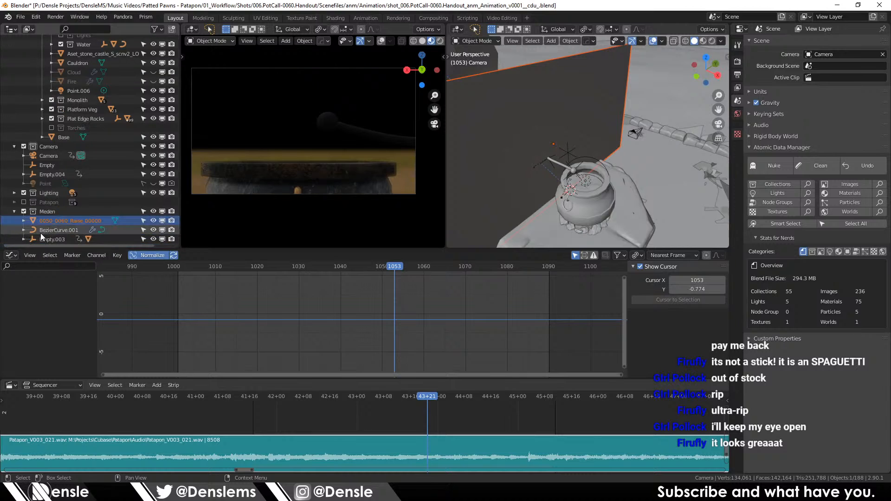
{"action": "left_click", "coordinate": [153, 221]}
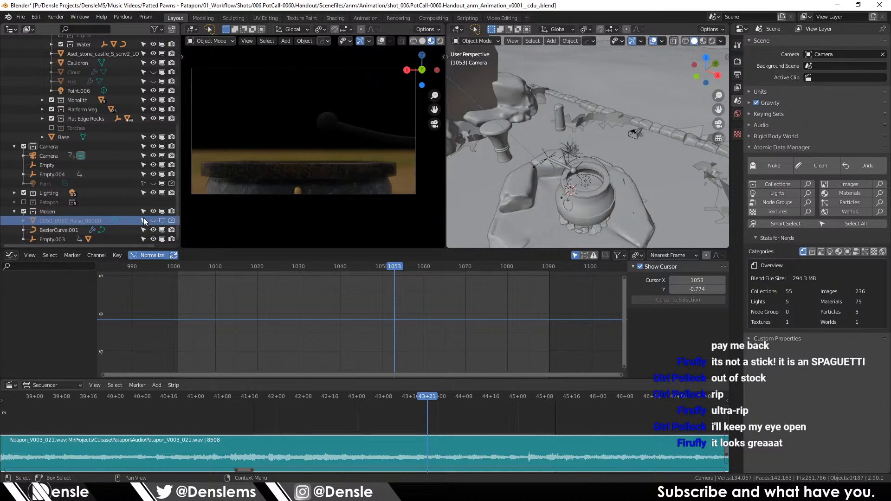
{"action": "left_click", "coordinate": [15, 211]}
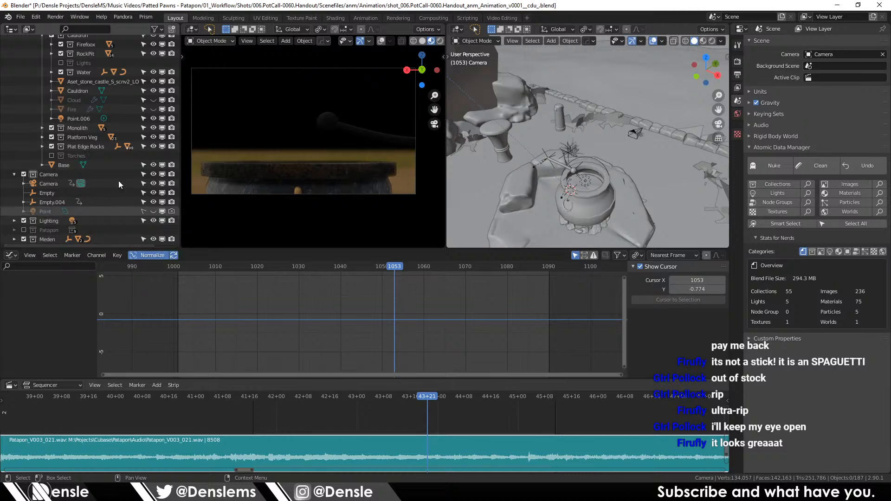
Step: Set the camera view to rendered shading and unhide the Cloud object in the Cauldron collection
{"action": "left_click", "coordinate": [440, 41]}
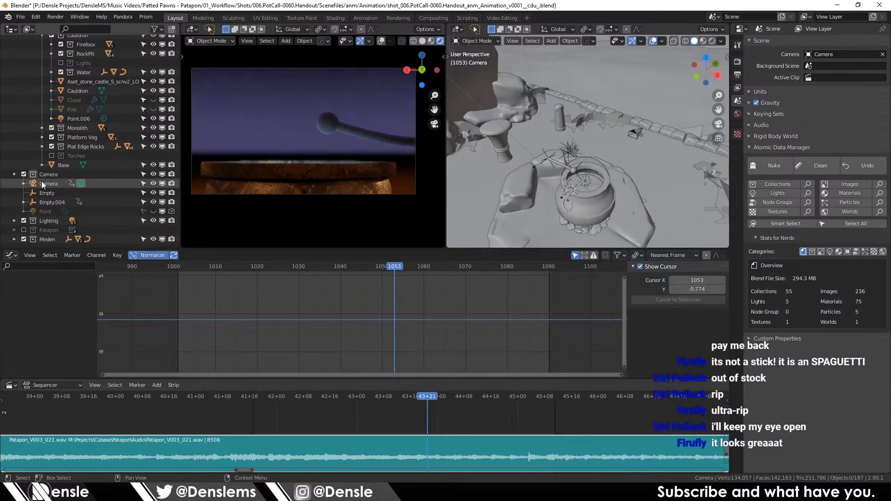
{"action": "scroll", "coordinate": [18, 176], "scroll_direction": "up", "scroll_amount": 5}
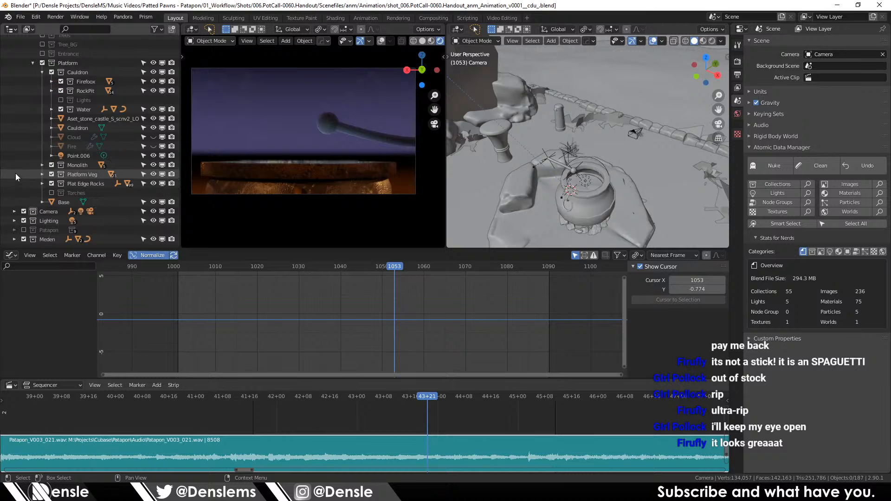
{"action": "scroll", "coordinate": [116, 153], "scroll_direction": "down", "scroll_amount": 3}
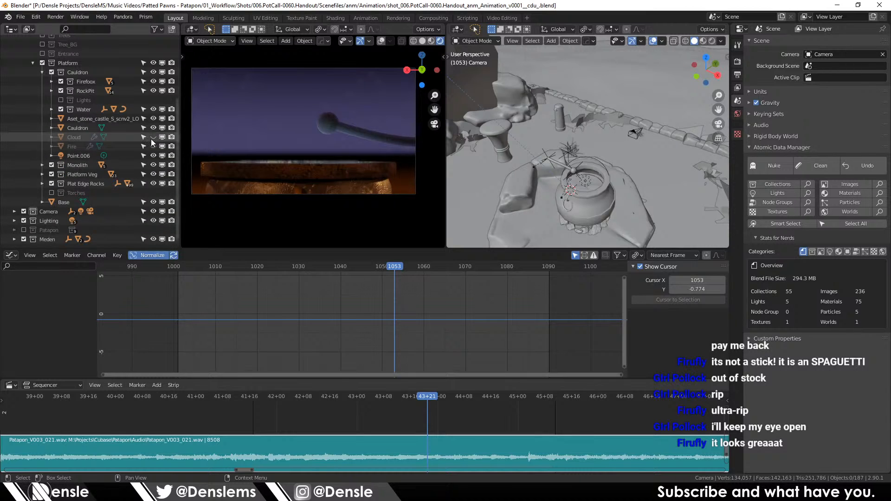
{"action": "left_click", "coordinate": [153, 137]}
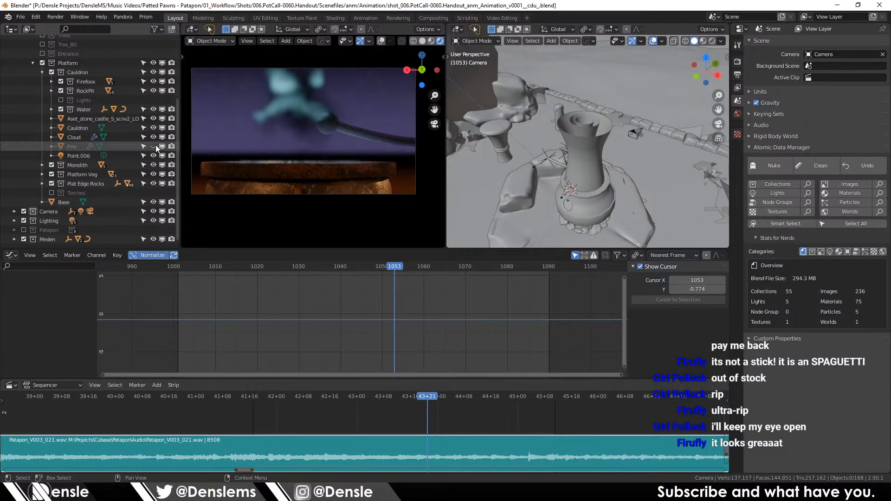